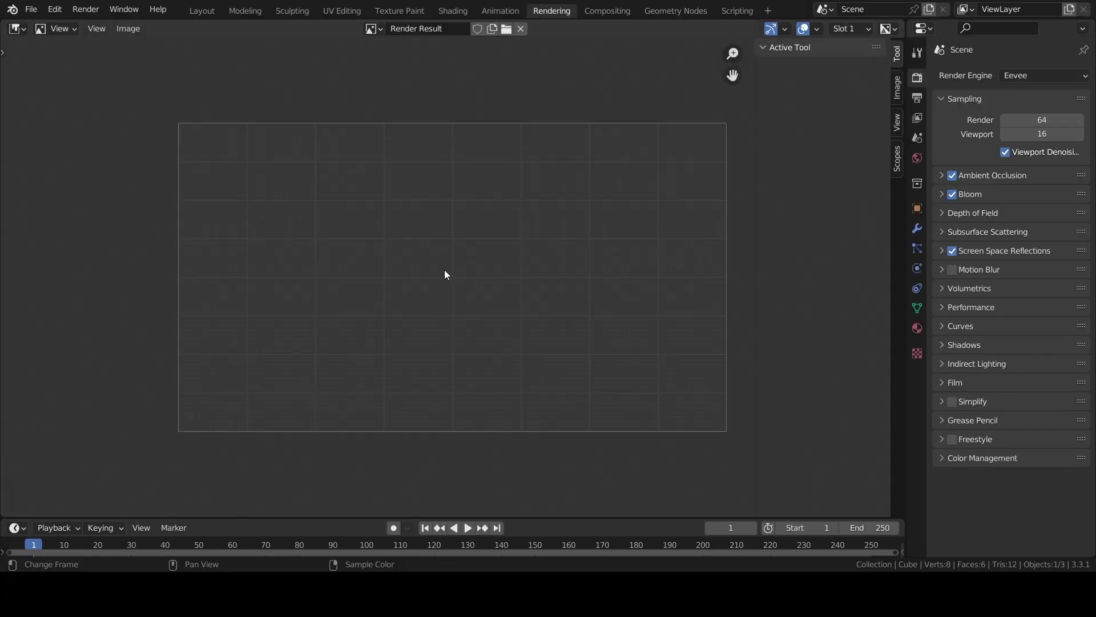
In the Layout workspace, show the N sidebar transform panel with the cube in Object Mode
left_click(202, 11)
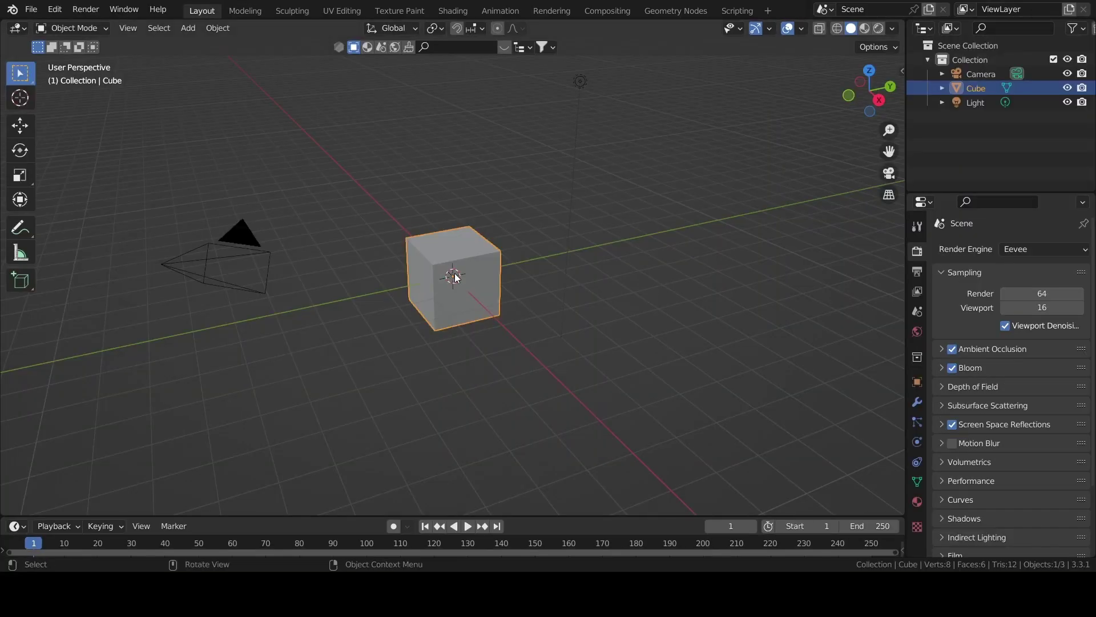
key("ctrl+Tab")
left_click(591, 278)
key("alt+a")
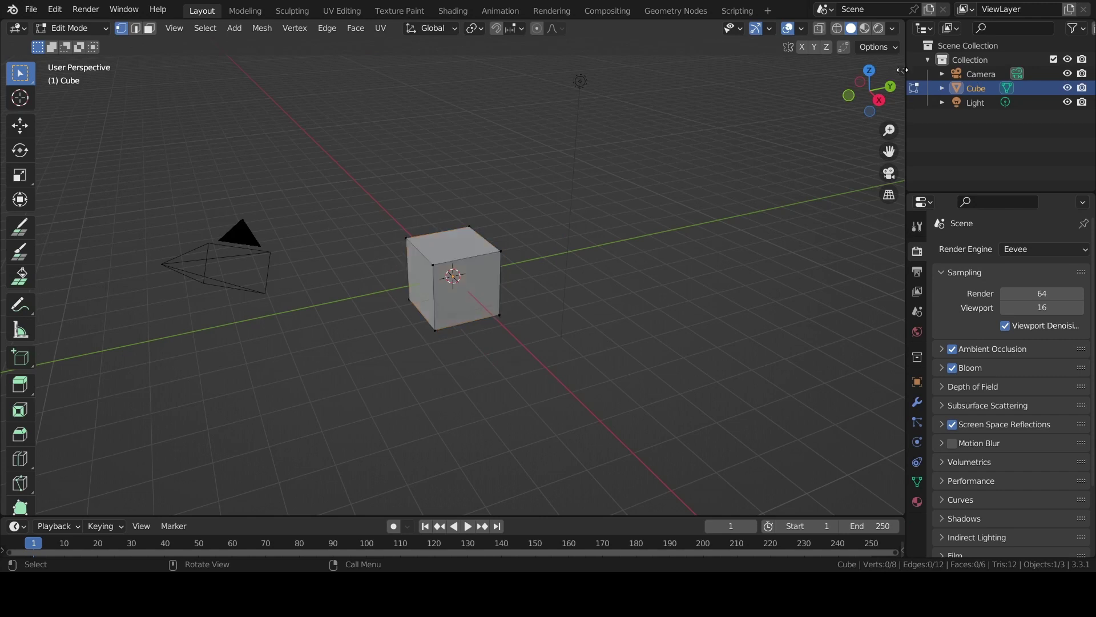
key("n")
key("ctrl+Tab")
left_click(359, 246)
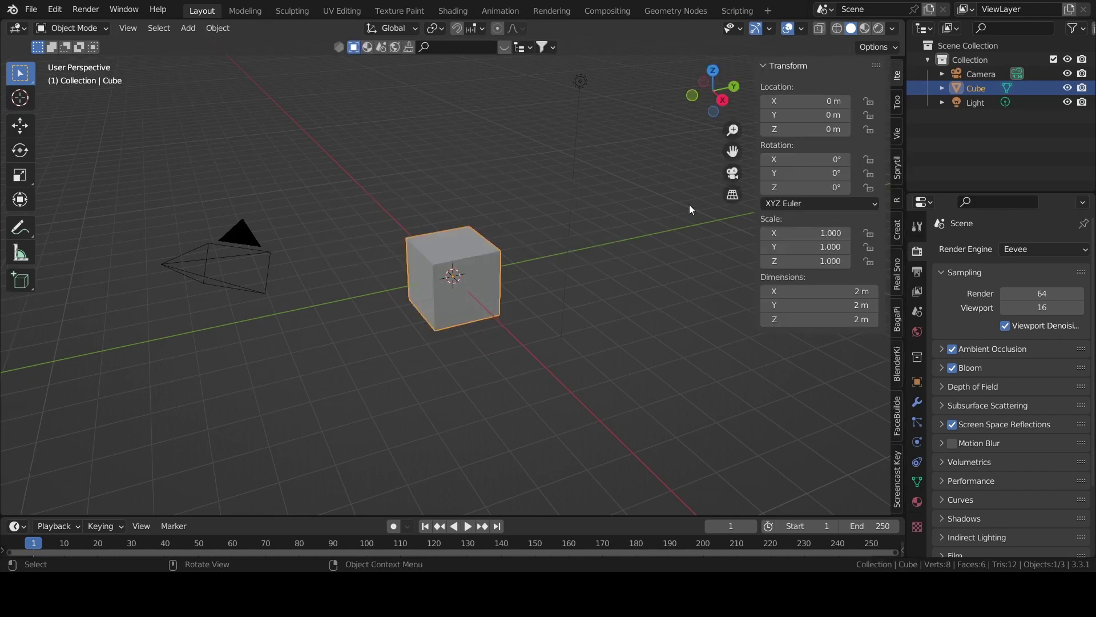
Flatten the cube by setting its Z scale to 0.07
left_click(824, 247)
type("0.300")
key("Return")
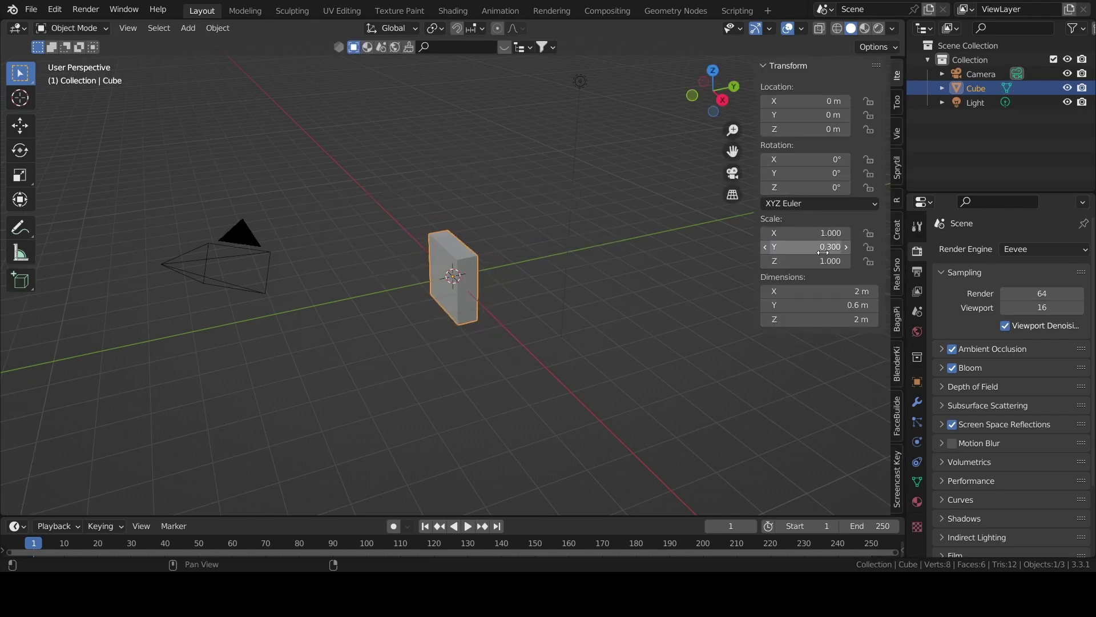
key("ctrl+z")
left_click(827, 261)
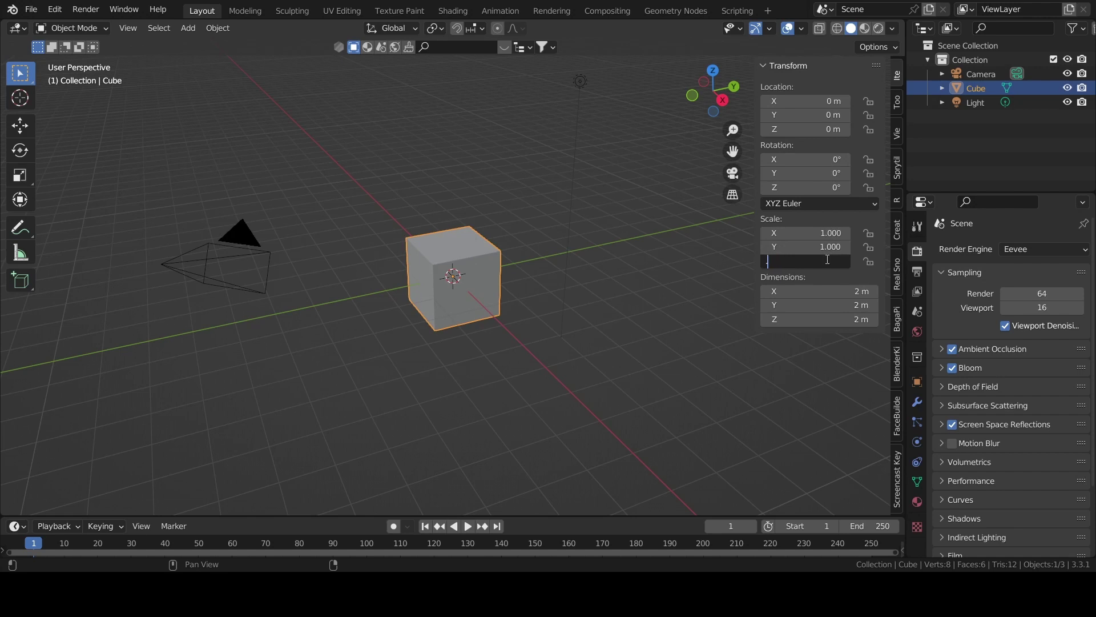
type(".3")
key("Return")
left_click(808, 263)
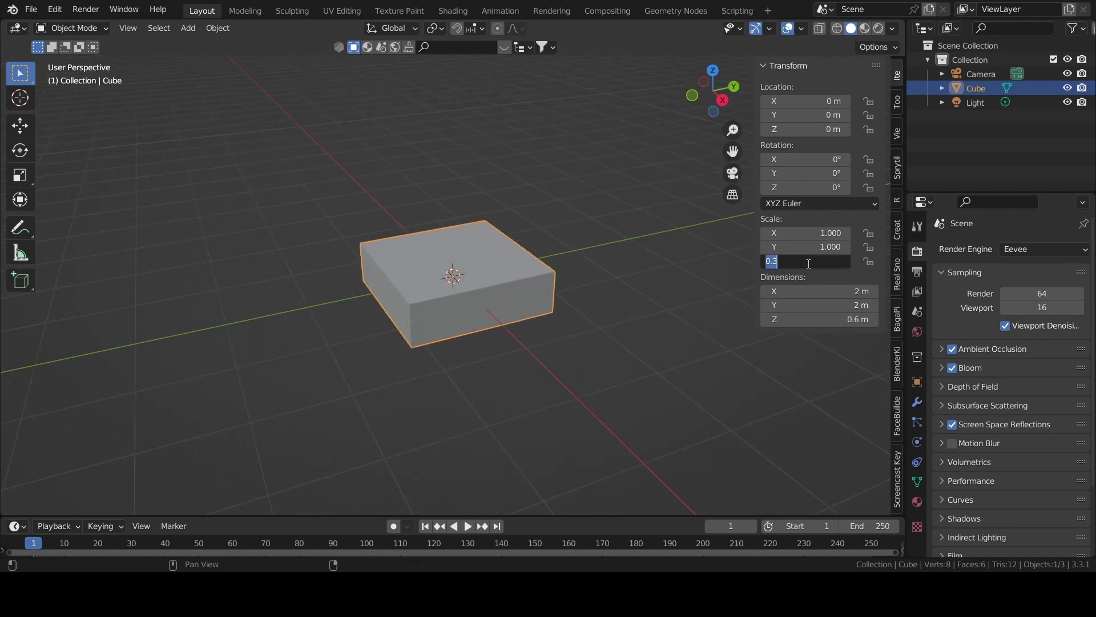
type("0.150")
key("Return")
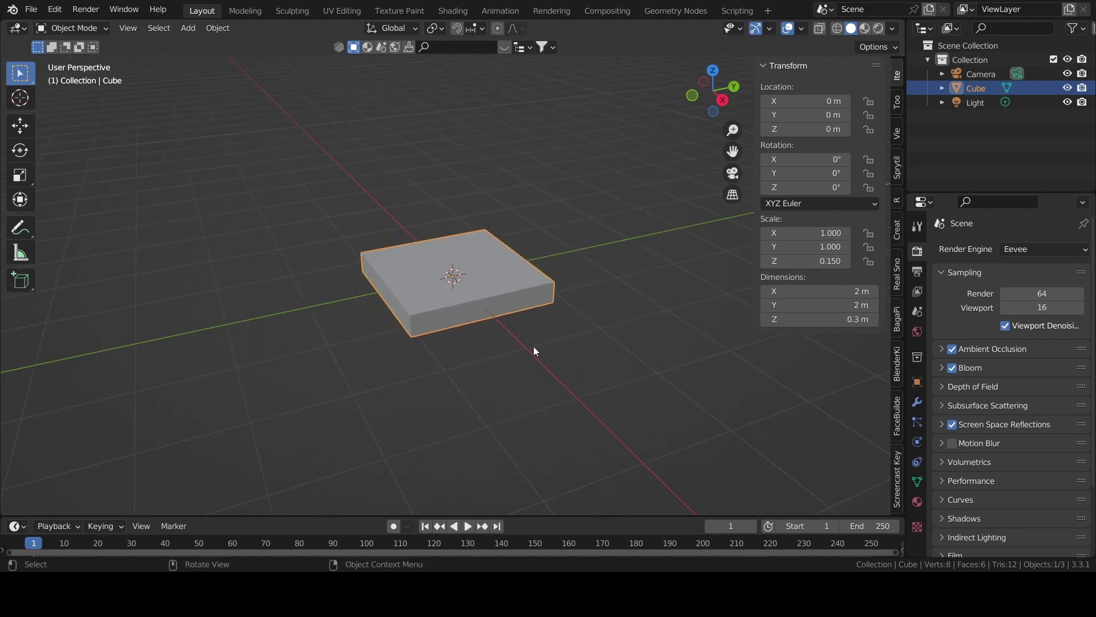
middle_click_drag(533, 346, 582, 271)
left_click(830, 261)
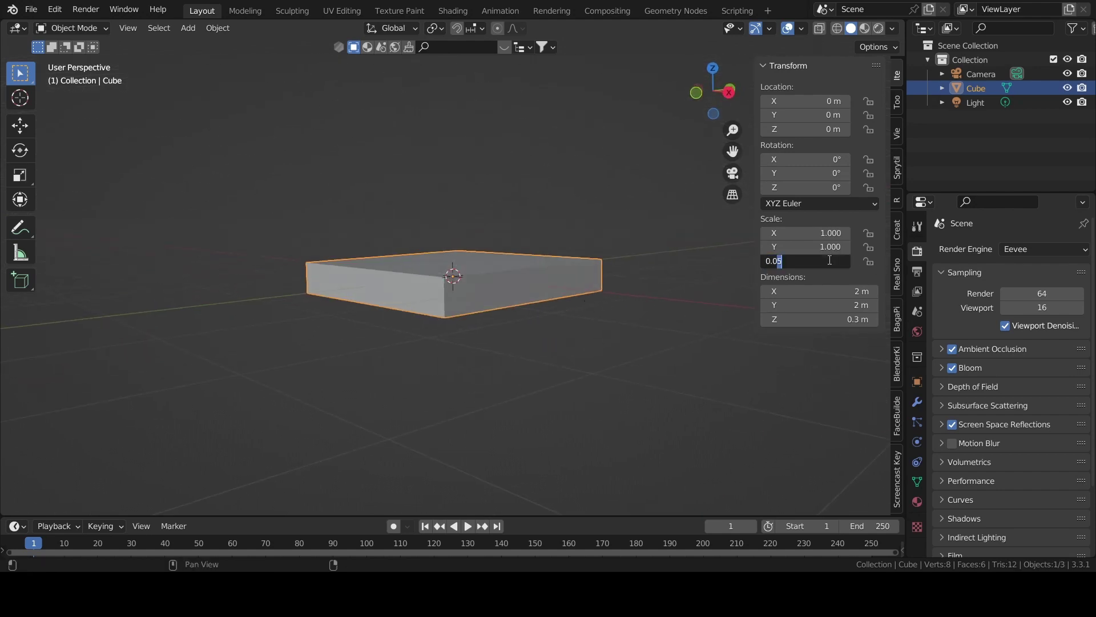
key("Return")
Scale the slab to 3.24 in X and Y and view it through the camera
mouse_move(738, 254)
middle_mouse_down()
mouse_move(673, 202)
mouse_move(709, 123)
middle_mouse_up()
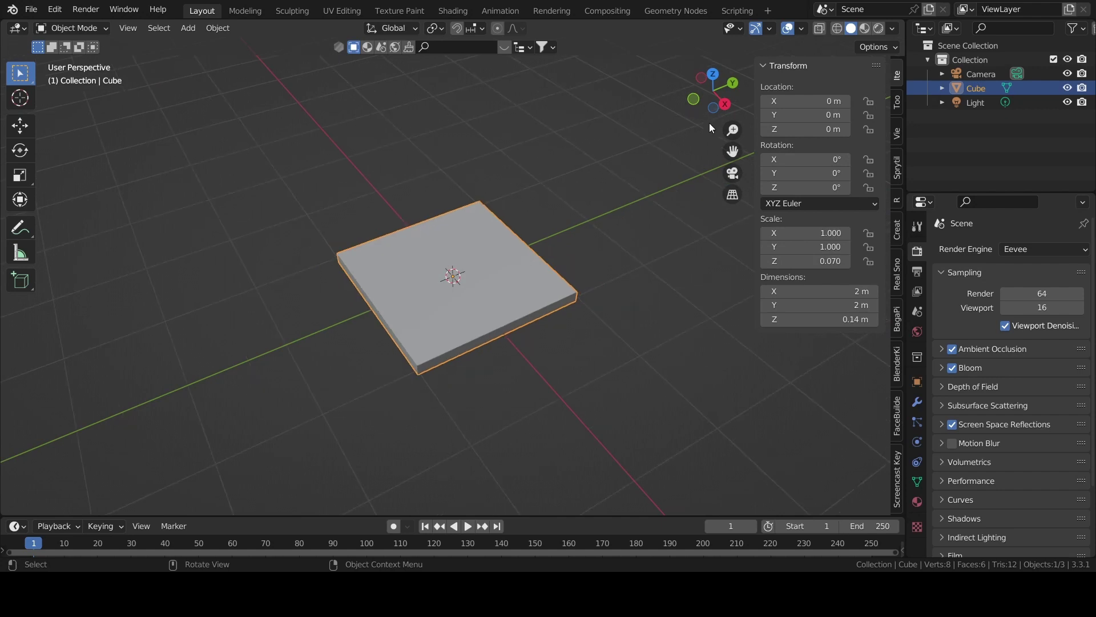
mouse_move(810, 233)
left_mouse_down()
mouse_move(845, 247)
mouse_move(789, 207)
left_mouse_up()
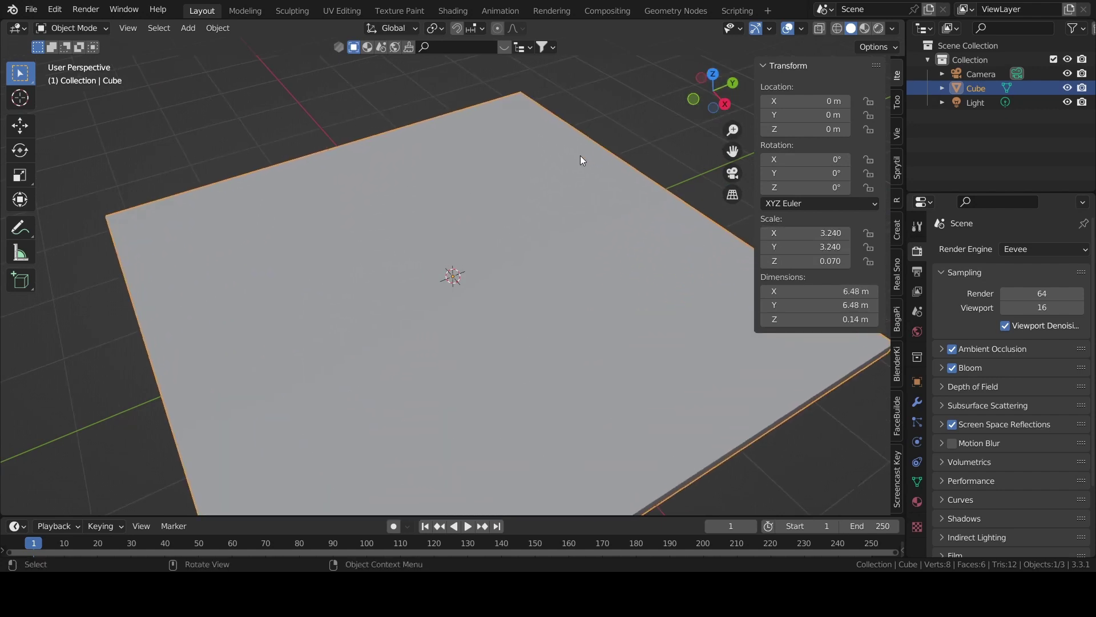
scroll(711, 140, "down", 1)
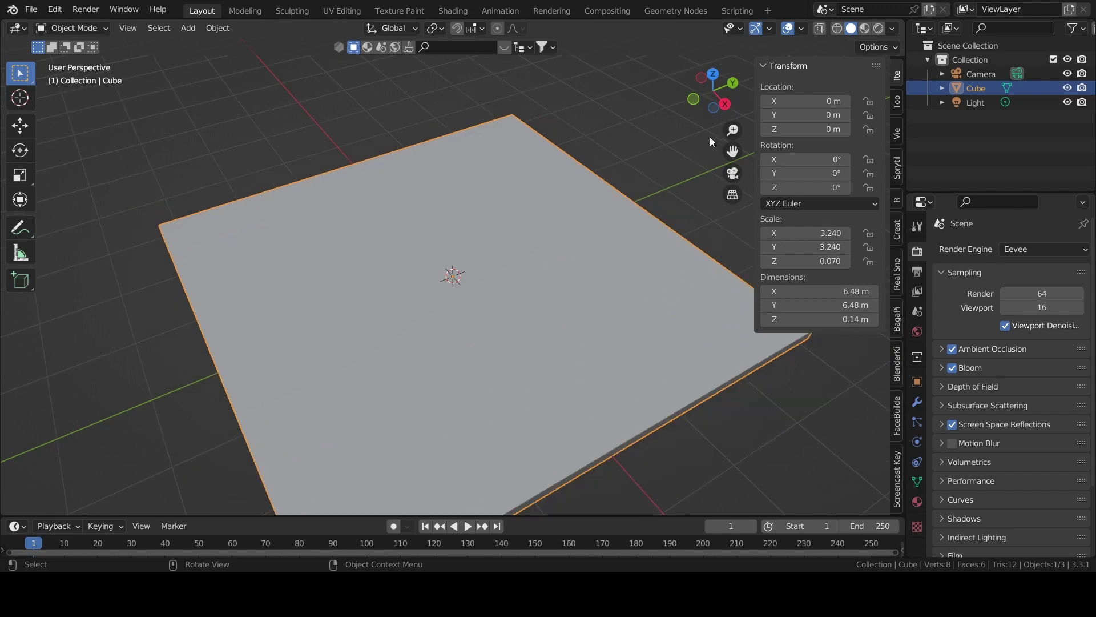
left_click(733, 174)
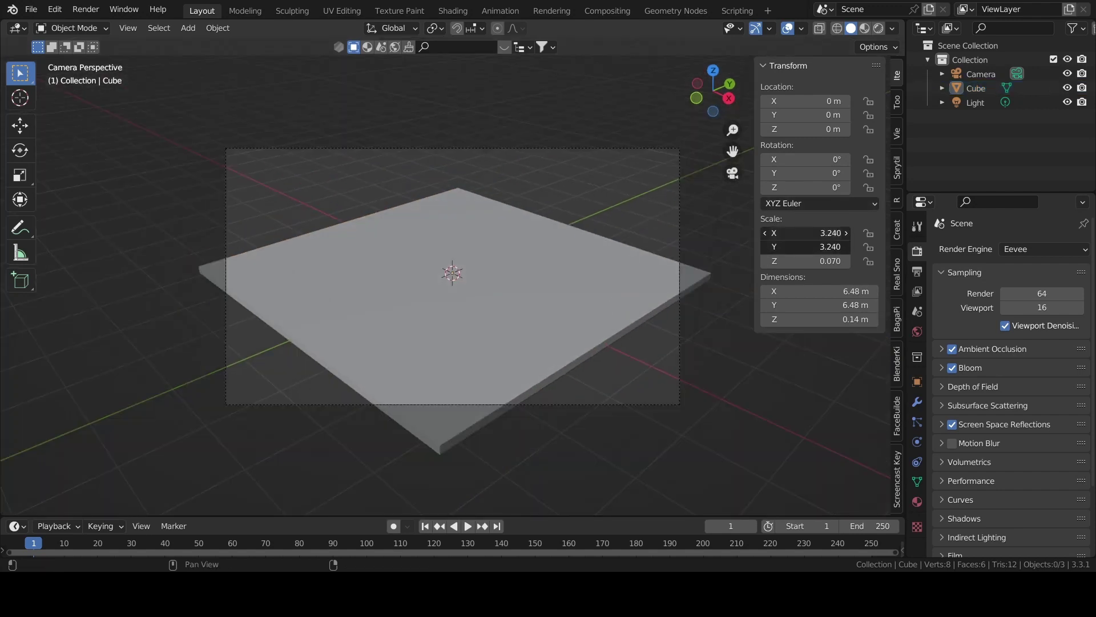
Set the slab's X/Y scale to 2.5 and make the camera orthographic
left_click_drag(797, 233, 796, 247)
type("2.500")
key("Return")
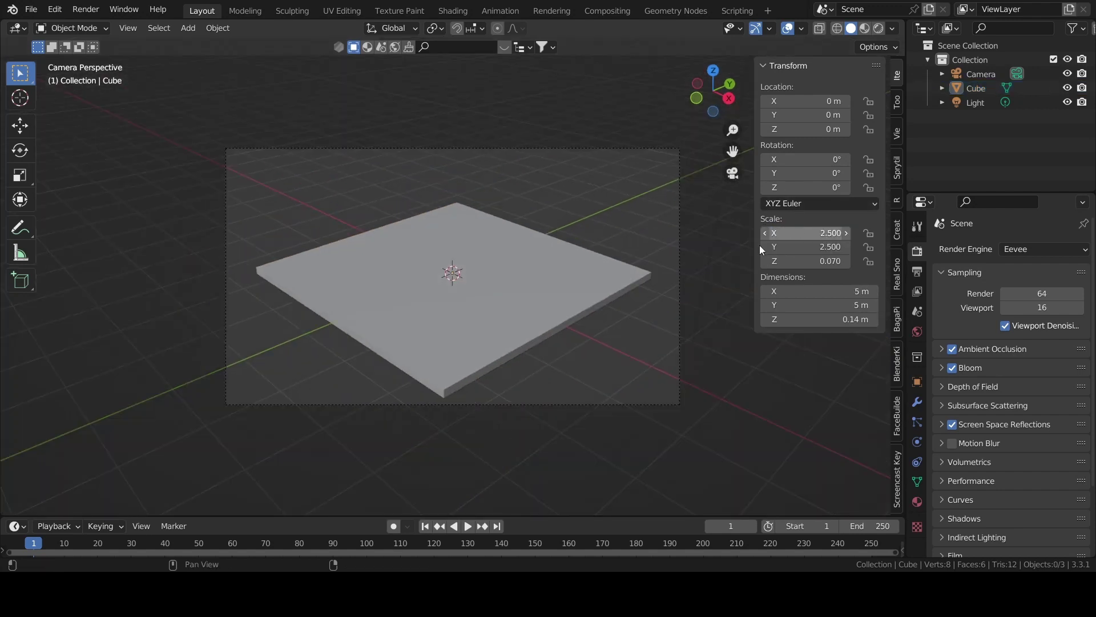
left_click(558, 148)
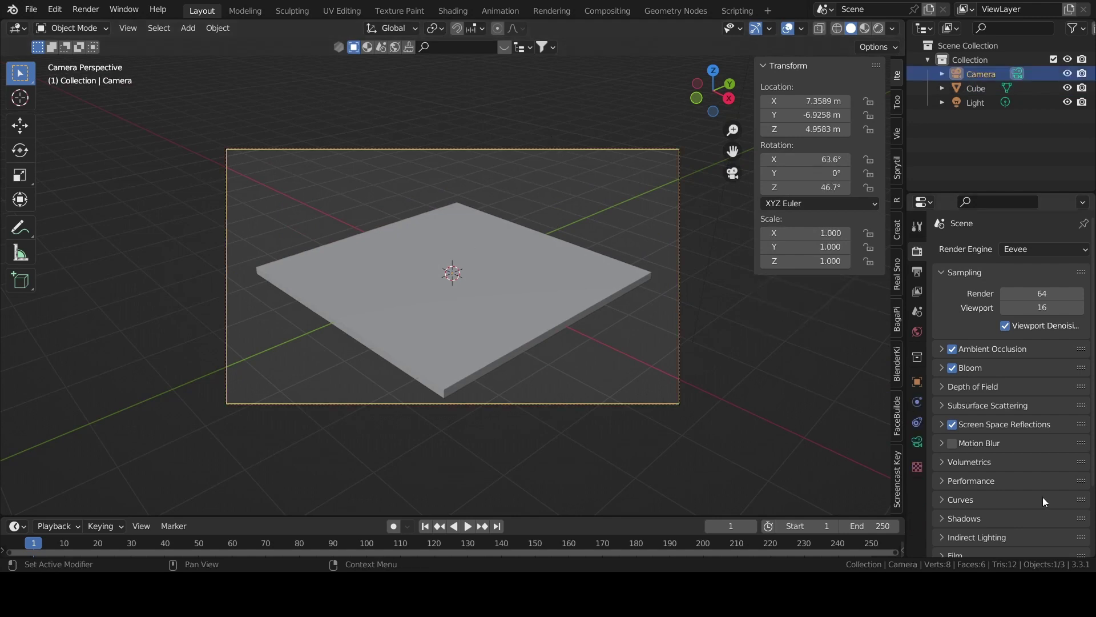
left_click(918, 441)
left_click(1035, 292)
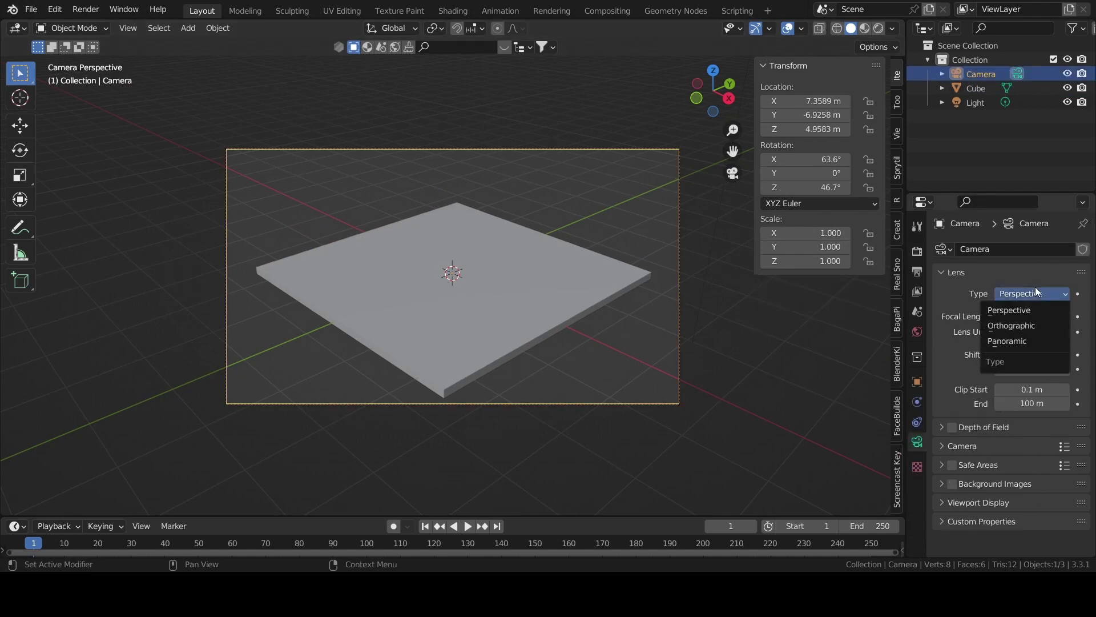
left_click(1022, 327)
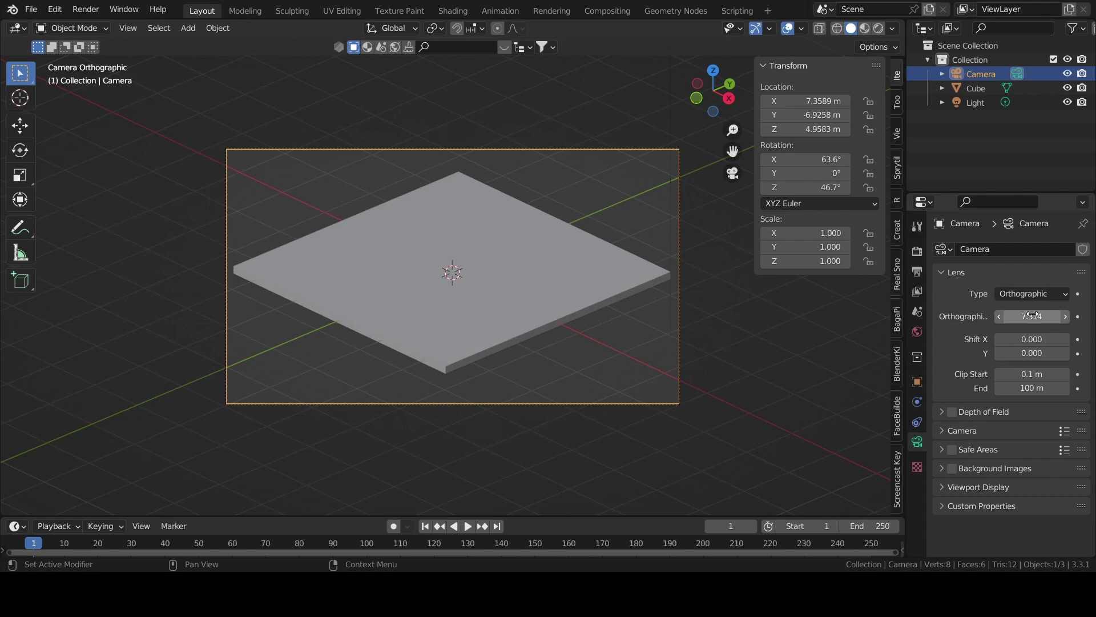
Set the camera's orthographic scale to 10
left_click_drag(1033, 316, 1056, 316)
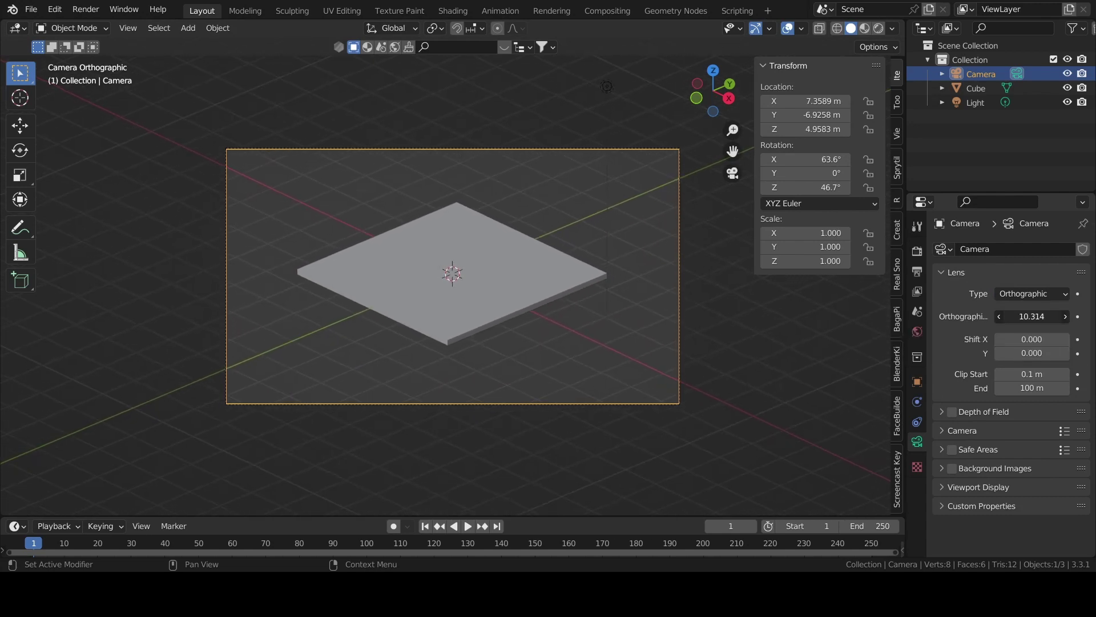
left_click(1031, 316)
type("10")
key("Return")
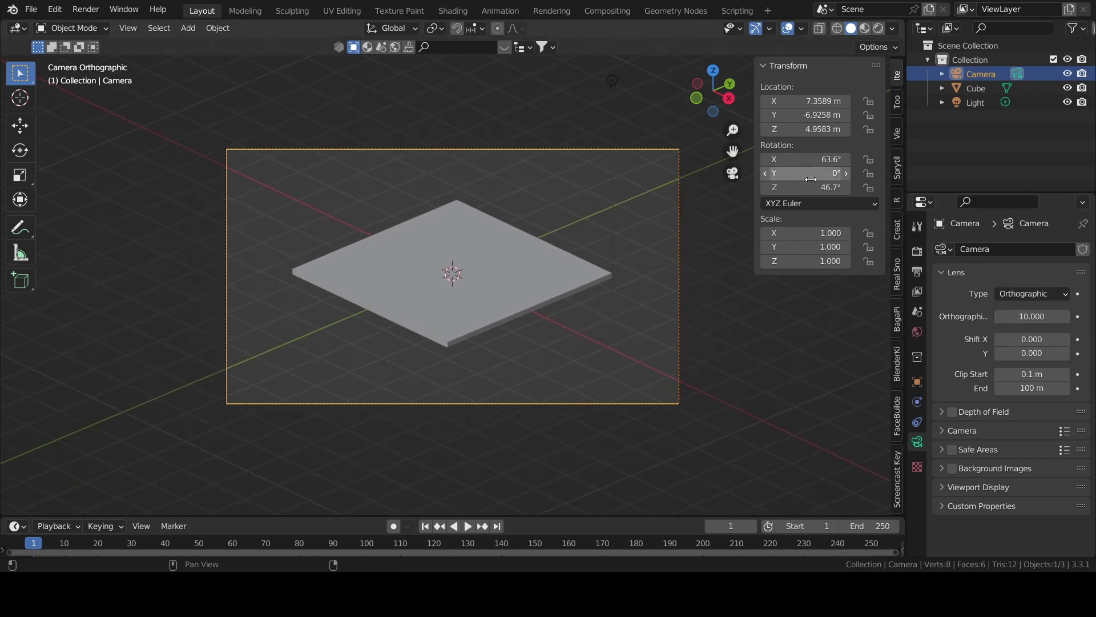
Tilt the camera to an X rotation of 69° and deselect it
mouse_move(811, 159)
left_mouse_down()
mouse_move(825, 159)
mouse_move(812, 161)
left_mouse_up()
left_click(811, 160)
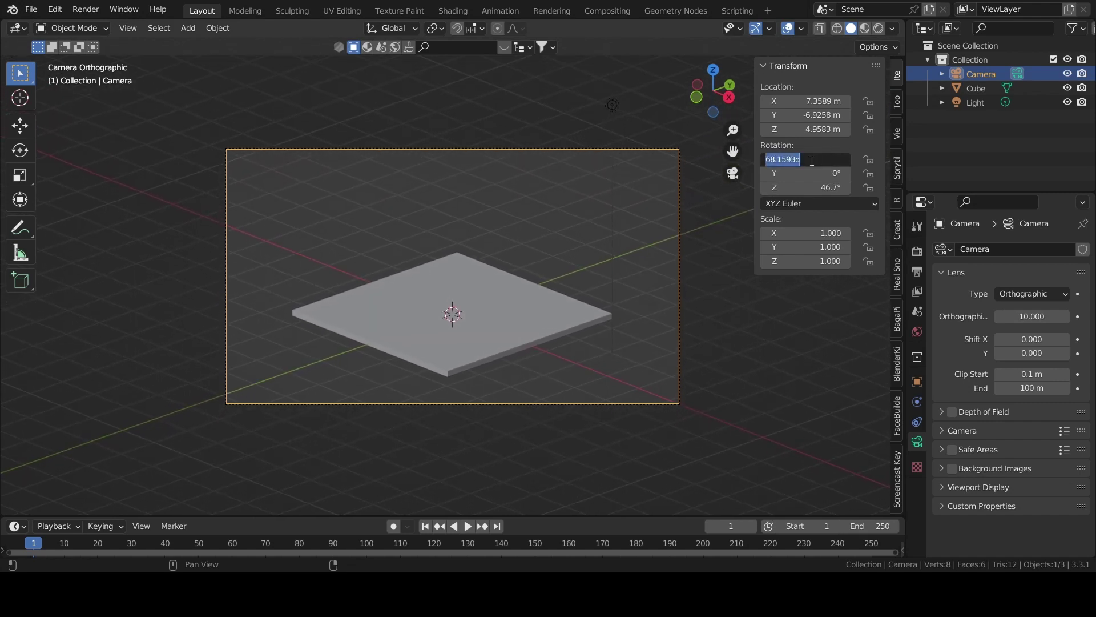
type("69")
key("Return")
left_click(595, 248)
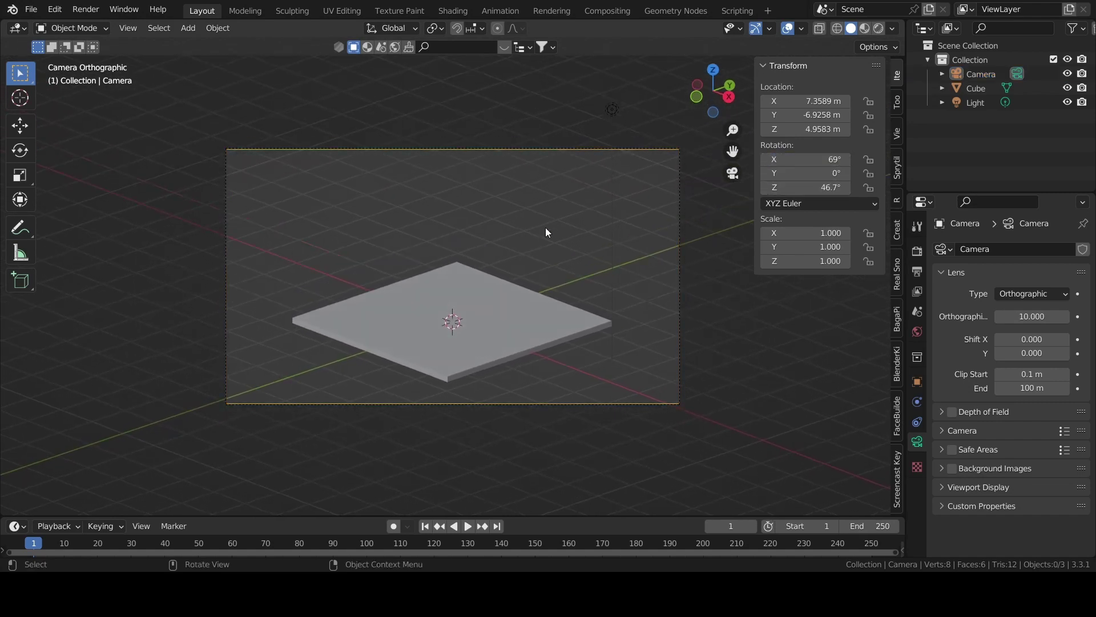
key("shift+a")
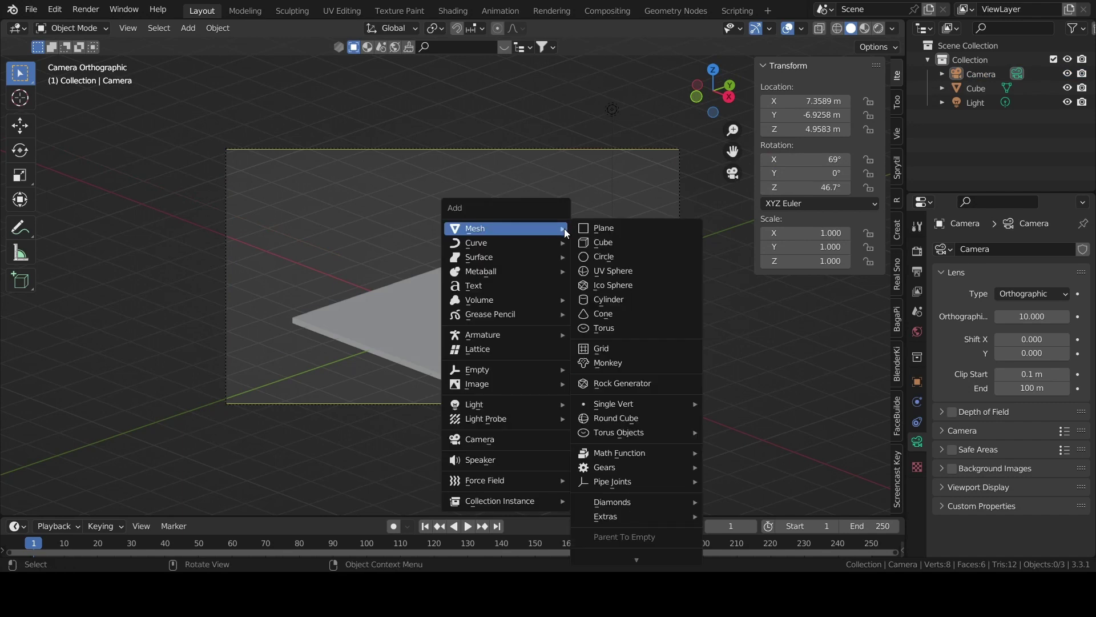
In Edit Mode, loop-cut the slab through its middle
key("Escape")
left_click(423, 324)
key("Tab")
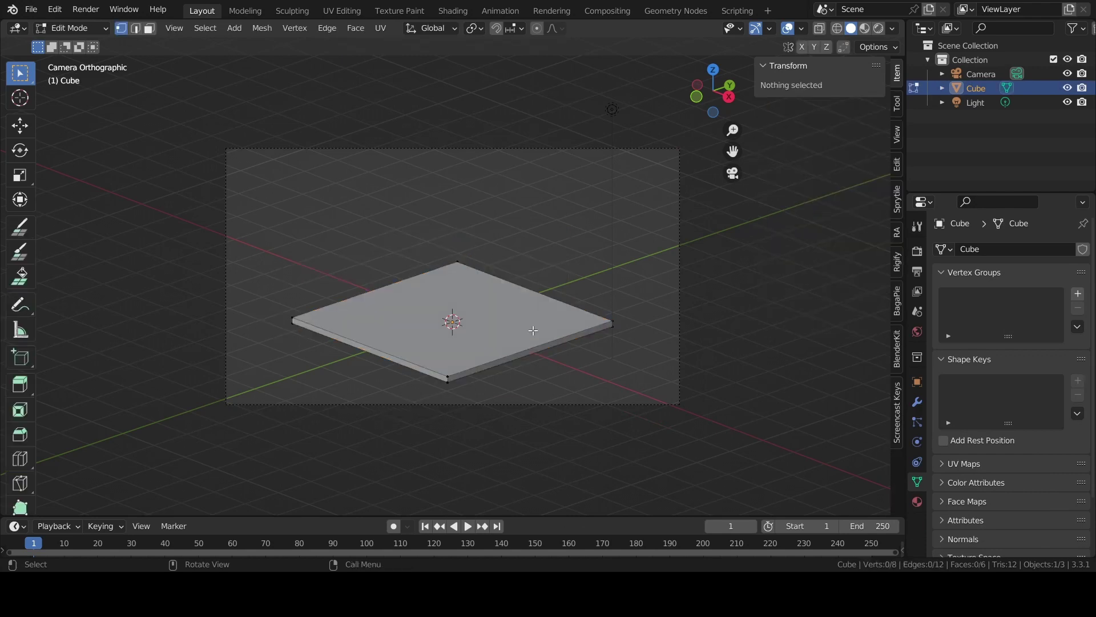
key("KP_0")
key("3")
left_click(509, 336)
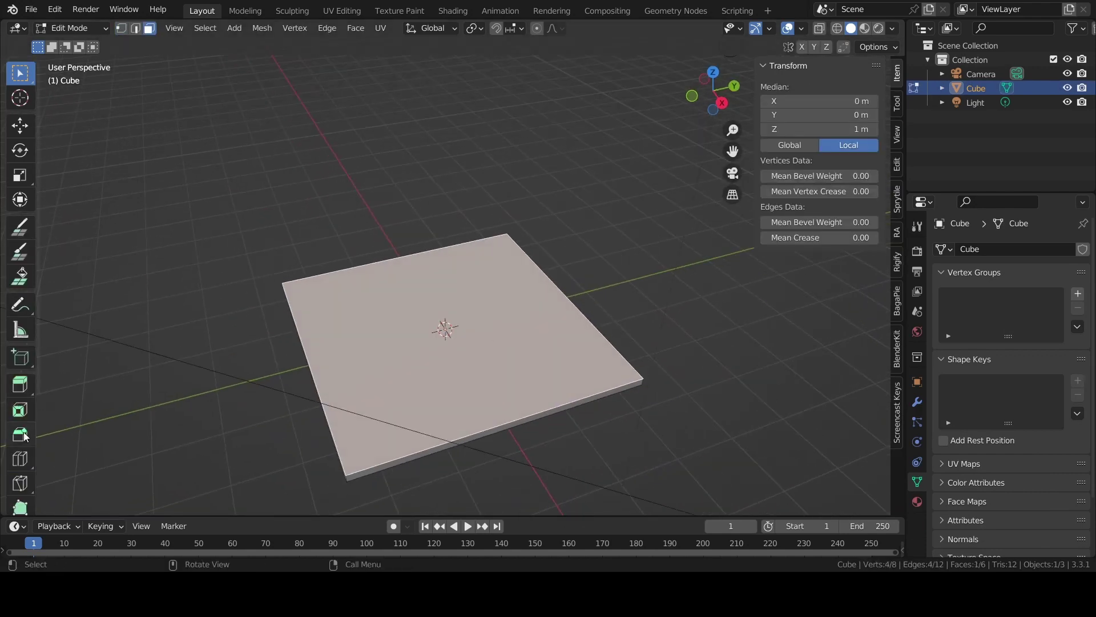
left_click(20, 459)
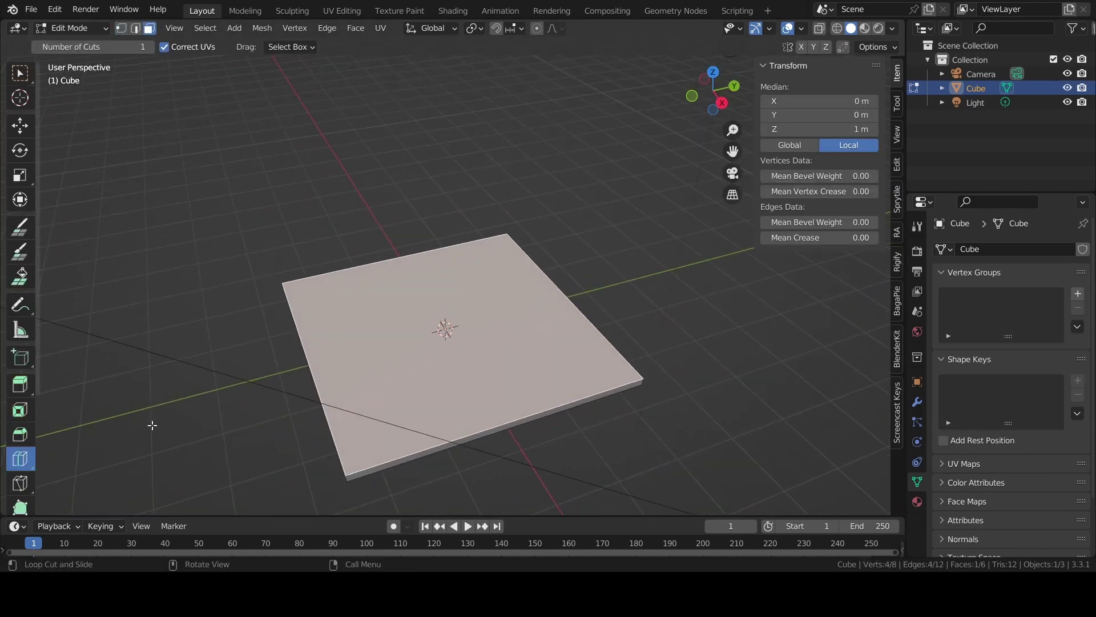
left_click(549, 405)
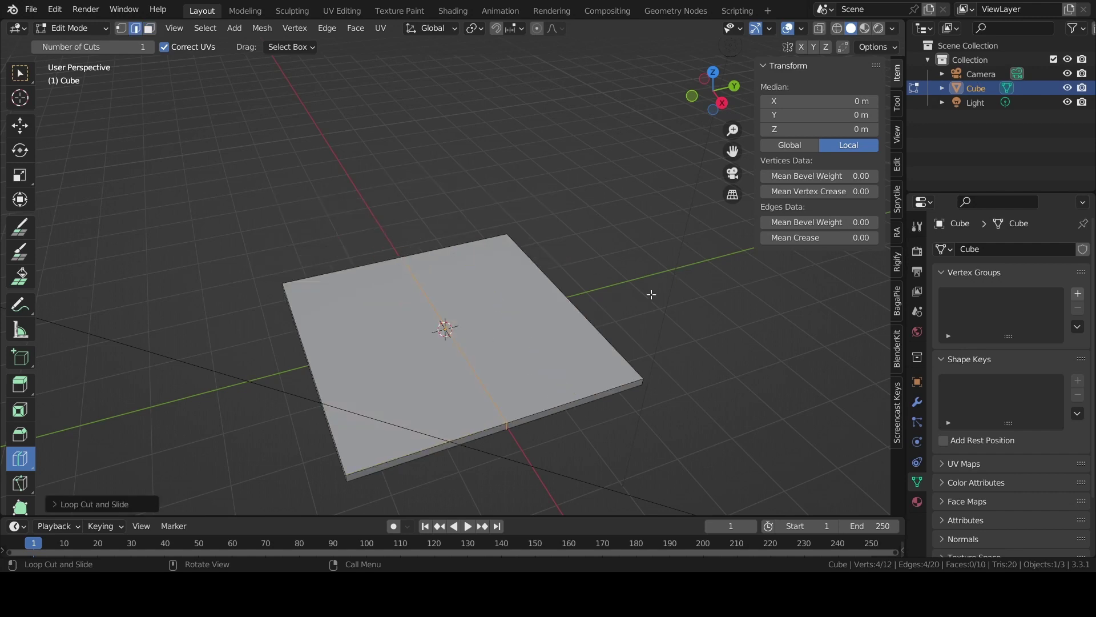
Try extruding the right half's top face, then undo the attempt
key("3")
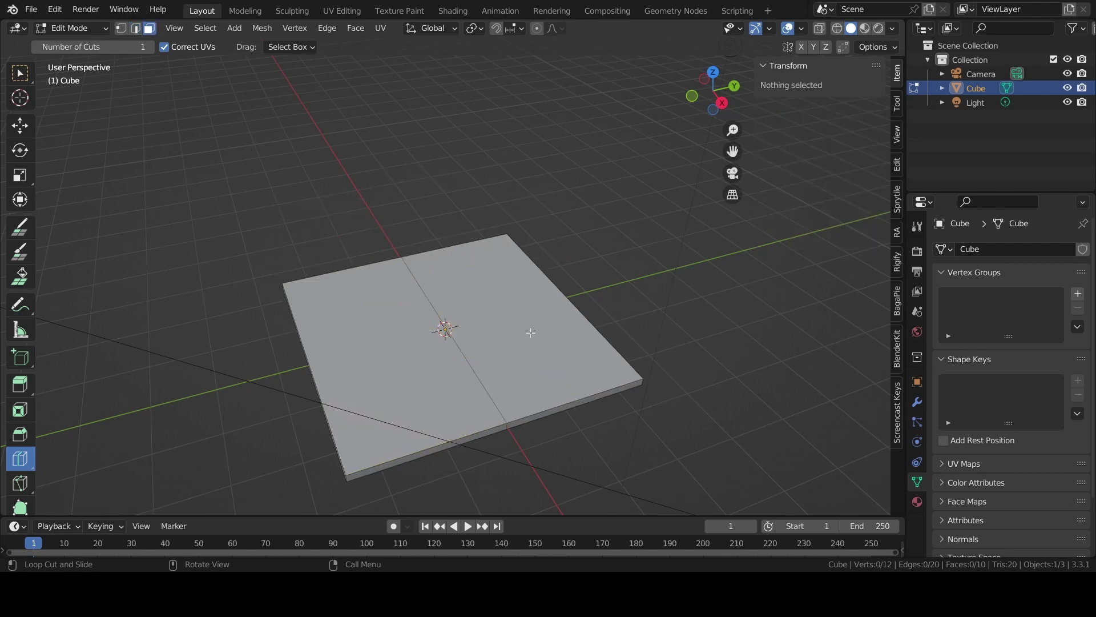
left_click(23, 128)
left_click(502, 315)
mouse_move(502, 315)
middle_mouse_down()
mouse_move(534, 271)
mouse_move(550, 299)
mouse_move(543, 286)
middle_mouse_up()
key("e")
right_click(536, 269)
left_click_drag(542, 286, 550, 308)
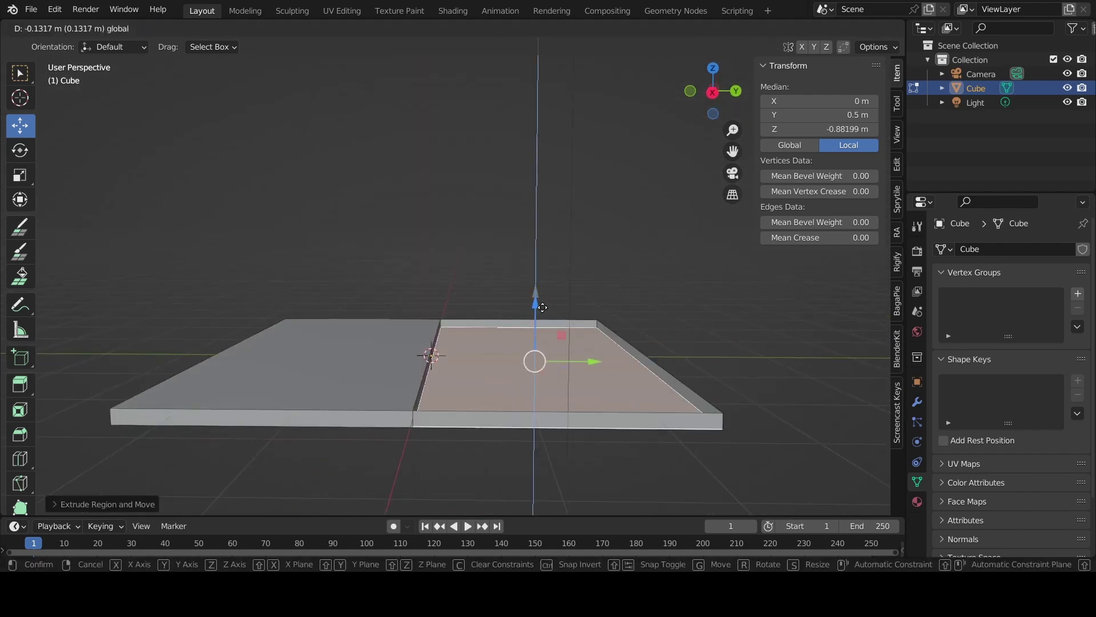
left_click(545, 300)
key("ctrl+z")
Extrude the right half's top face slightly to form the step
key("ctrl+z")
key("ctrl+z")
key("ctrl+z")
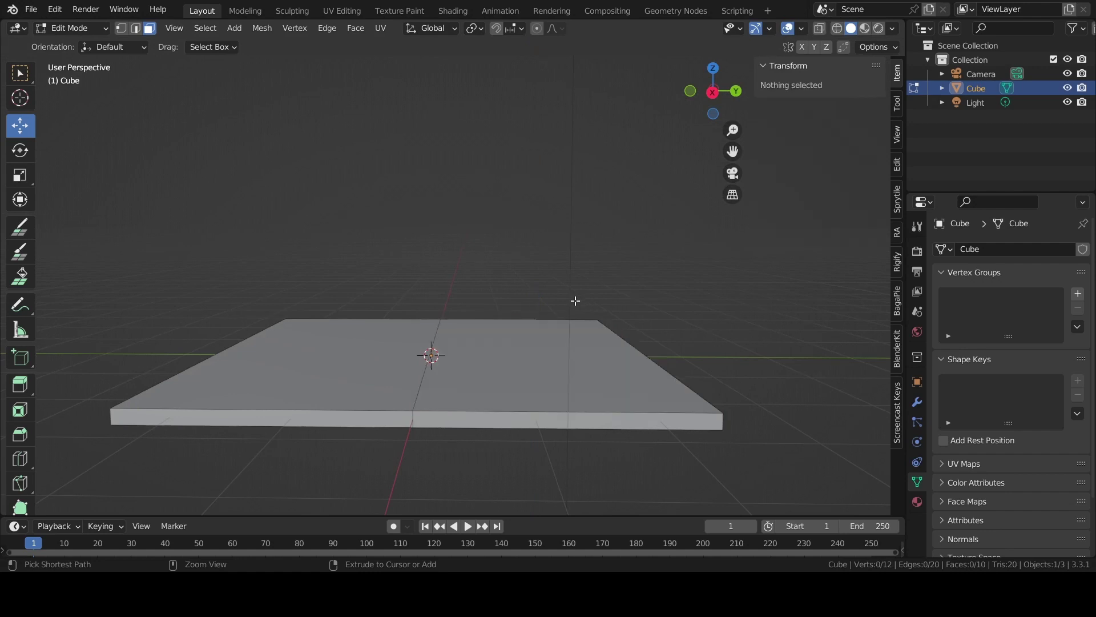
left_click(517, 362)
key("ctrl+z")
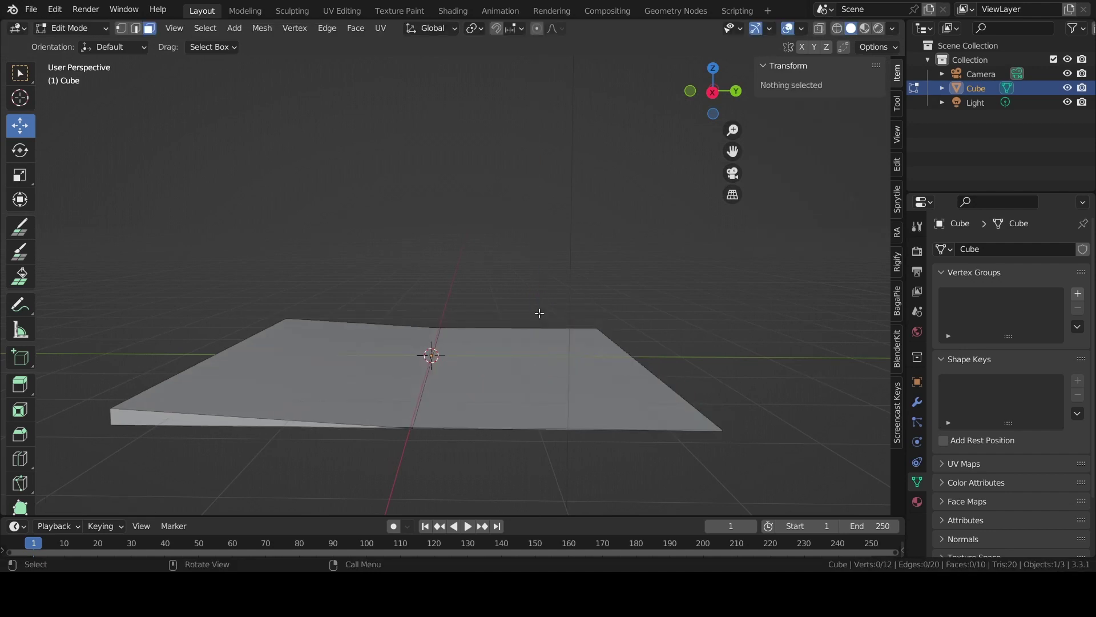
key("ctrl+shift+z")
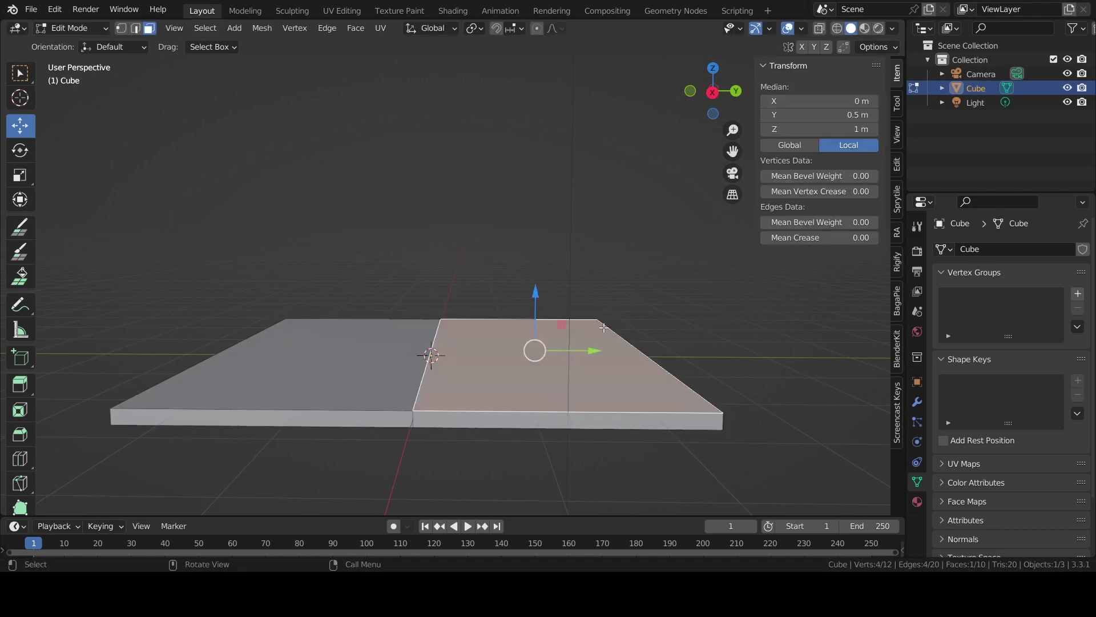
middle_click_drag(603, 328, 543, 297)
scroll(542, 297, "up", 2)
key("e")
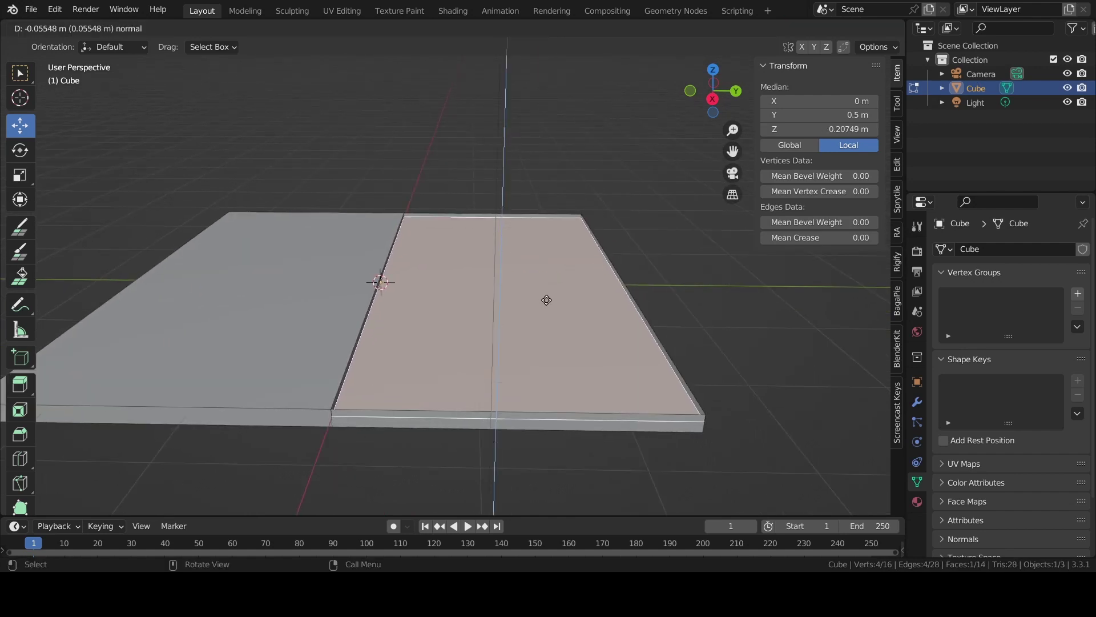
left_click(547, 300)
middle_click_drag(546, 299, 562, 235)
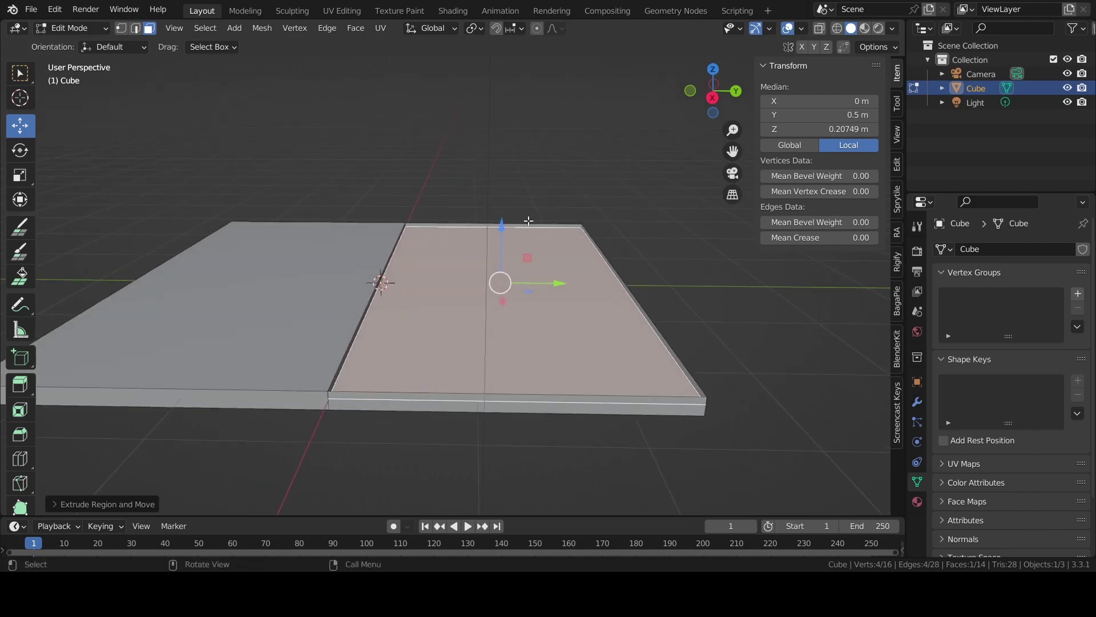
Select the right half's back top edge and front face, then clear the selection
left_click(529, 221)
left_click(536, 223, "shift")
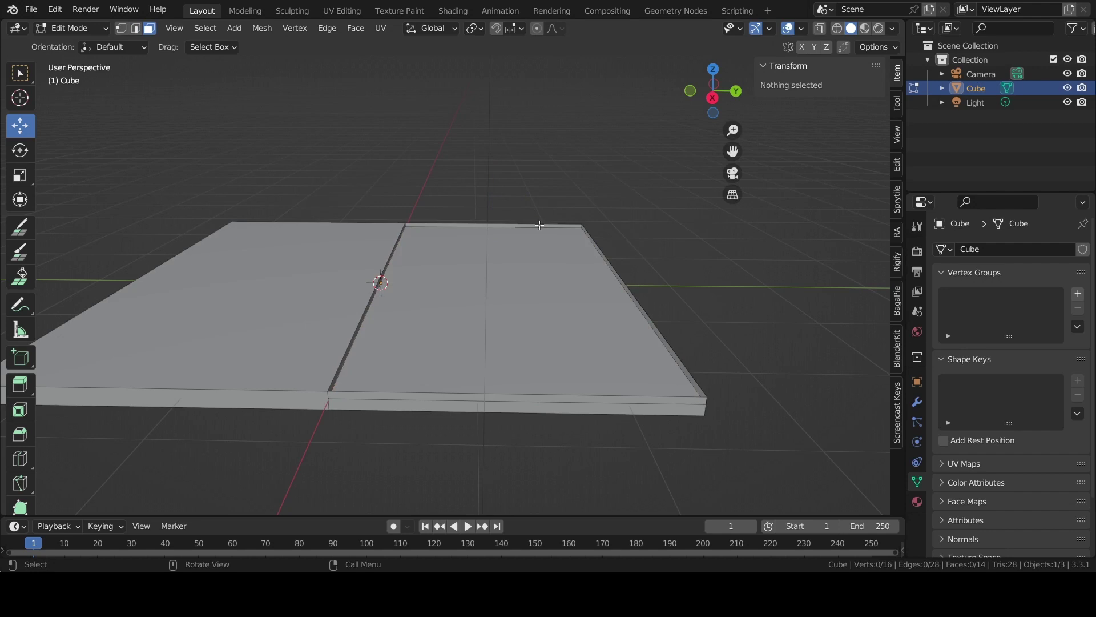
left_click(539, 225)
left_click(600, 246)
left_click(597, 246, "shift")
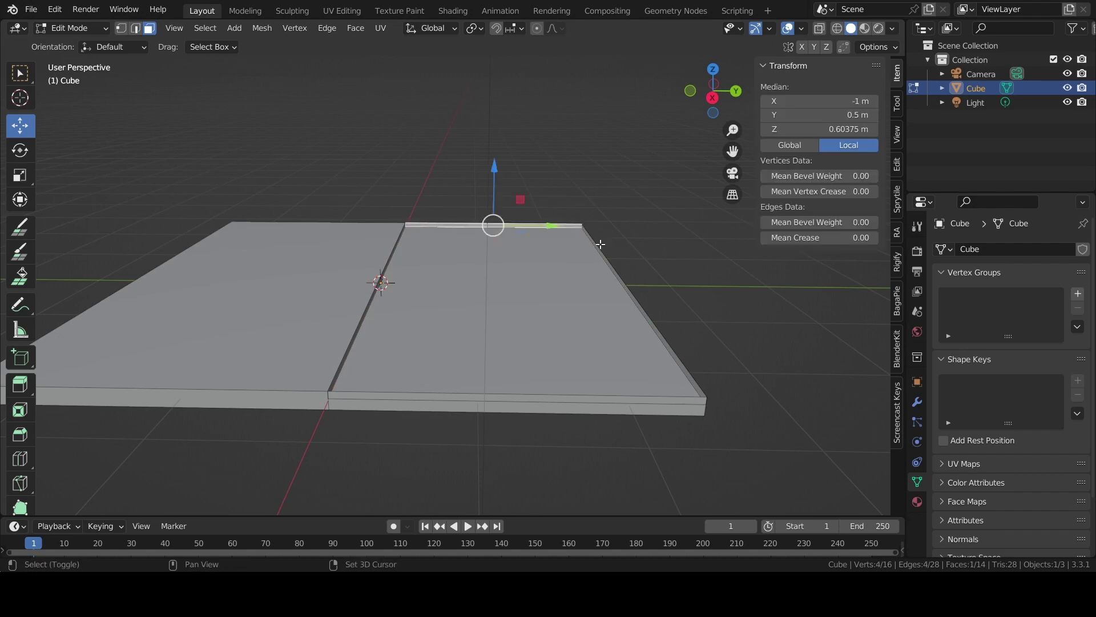
left_click(402, 397, "shift")
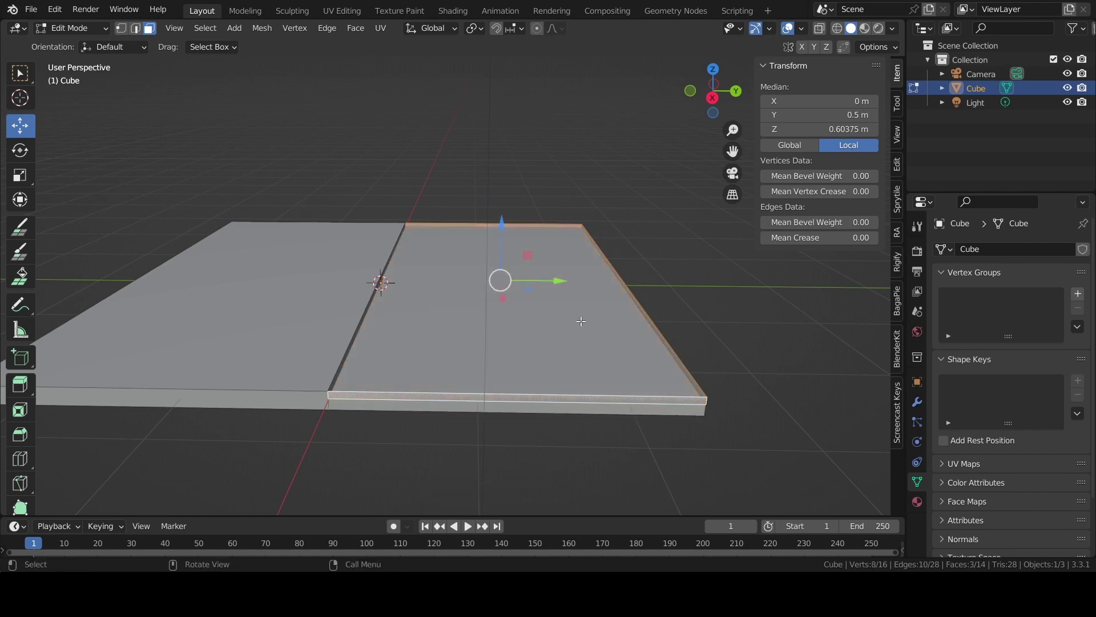
mouse_move(402, 397)
middle_mouse_down()
mouse_move(657, 328)
mouse_move(654, 311)
middle_mouse_up()
left_click(658, 328)
Delete the thin front face of the step
scroll(238, 418, "up", 2)
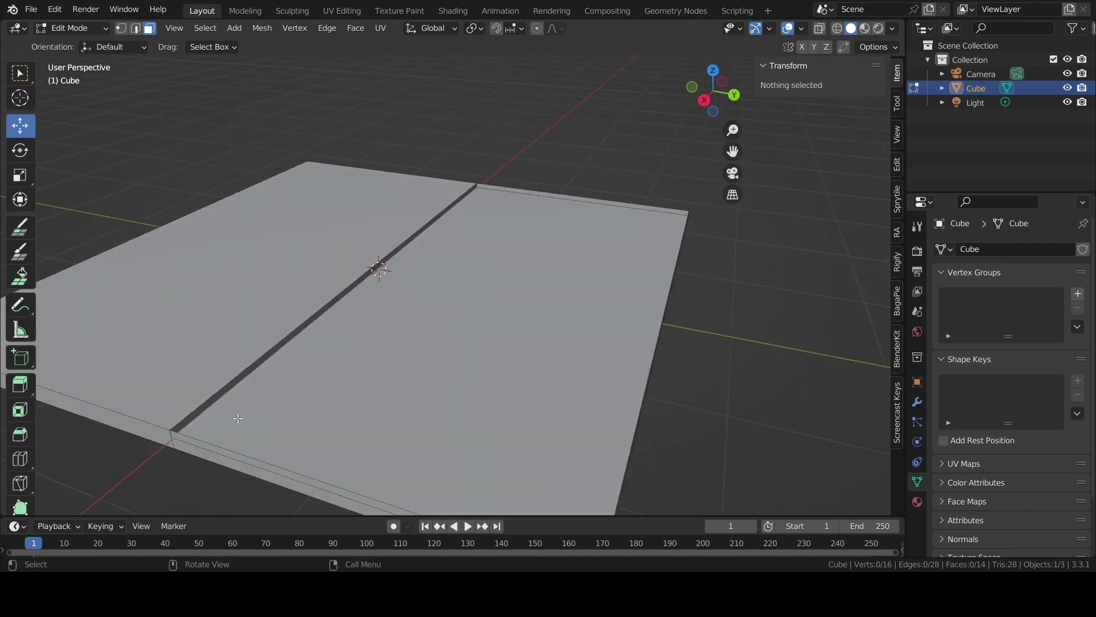
left_click(214, 443)
key("x")
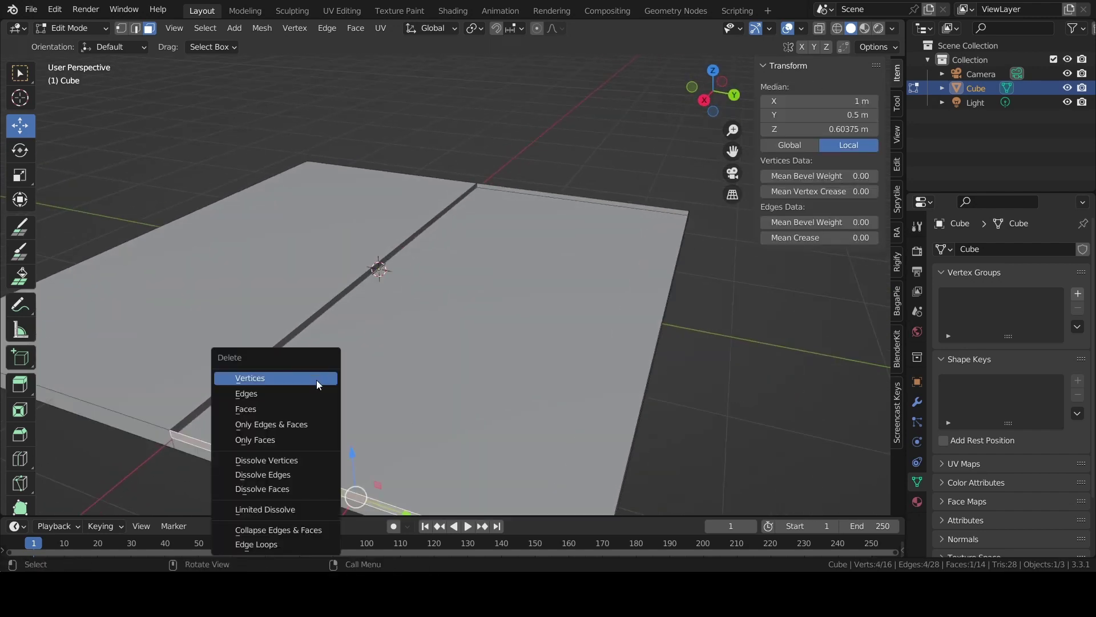
left_click(308, 409)
middle_click_drag(553, 393, 367, 411)
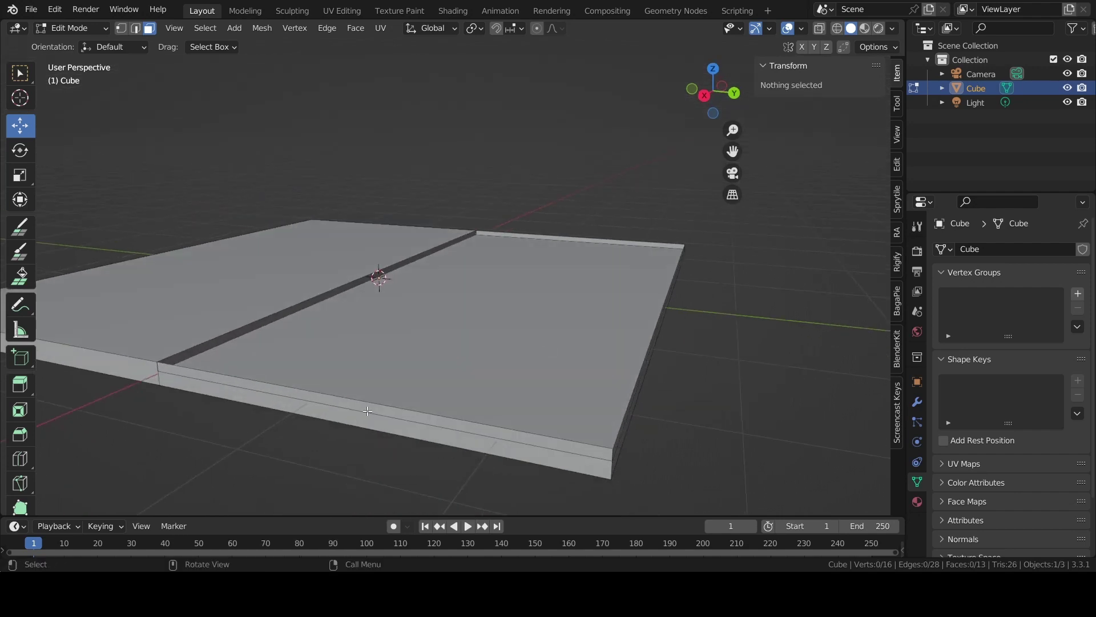
left_click(338, 406)
left_click(341, 395)
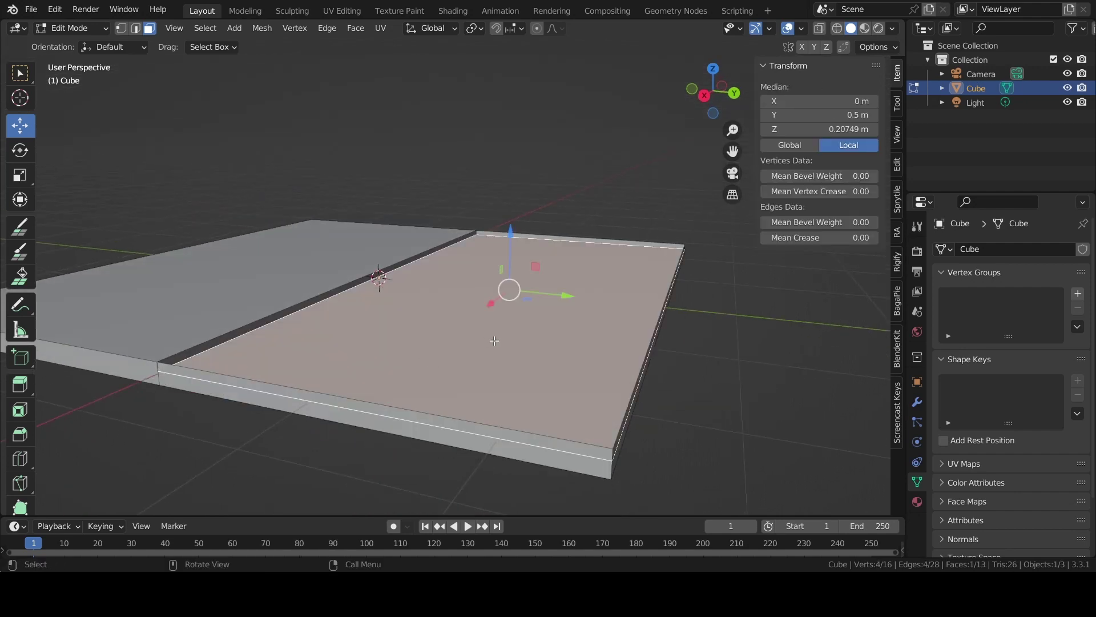
middle_click_drag(495, 340, 631, 384)
In edge mode, delete the right half's front top edge
key("2")
left_click(780, 403)
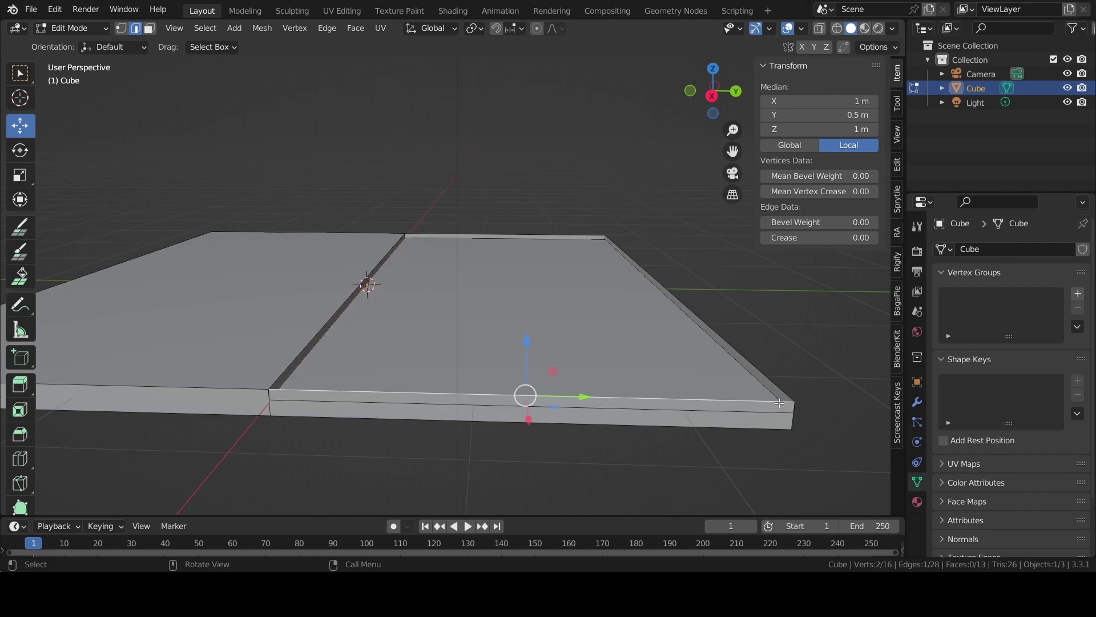
key("x")
key("Escape")
right_click(773, 399)
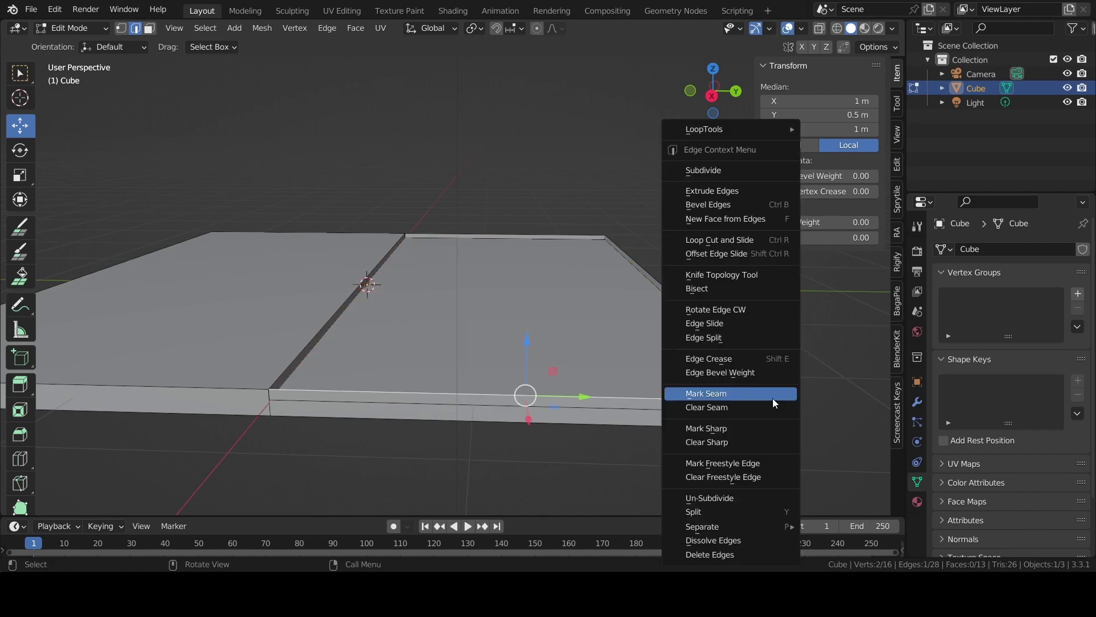
key("Escape")
key("x")
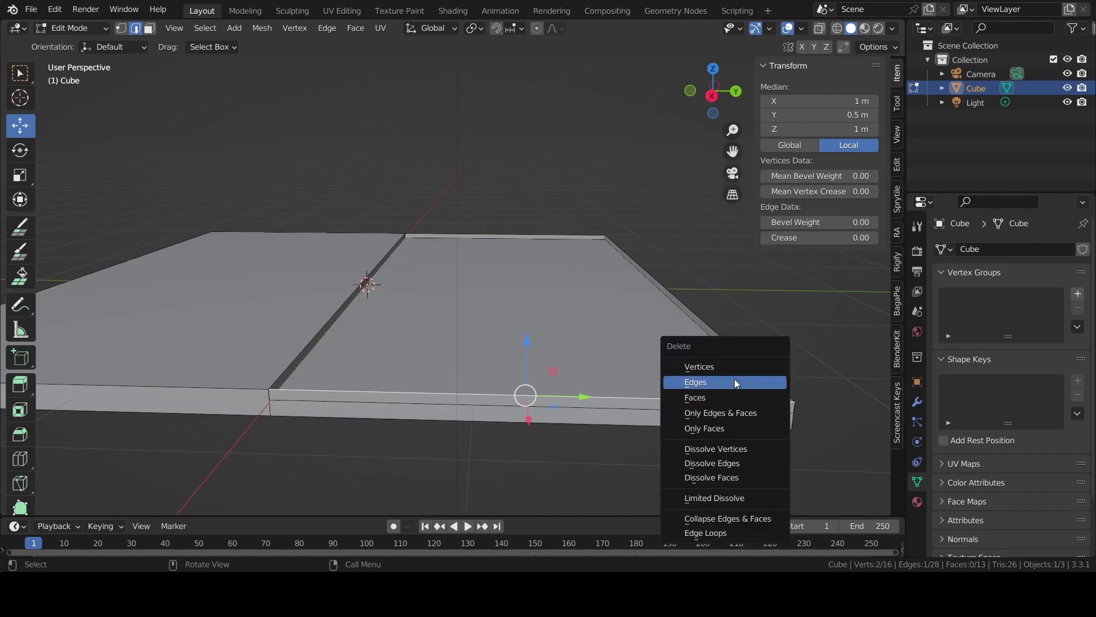
left_click(734, 379)
middle_click_drag(685, 353, 685, 337)
Undo both deletions to restore the plain 8-vertex, 6-face slab
key("ctrl+z")
key("ctrl+z")
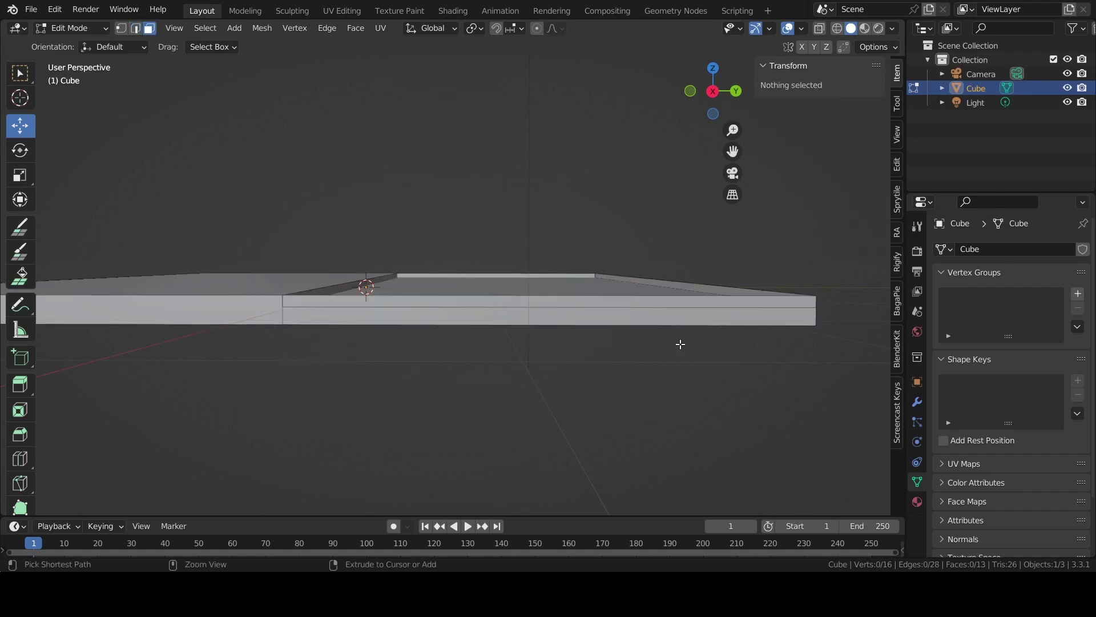
key("ctrl+z")
key("ctrl+z")
key("ctrl+z")
key("ctrl+z")
key("ctrl+z")
middle_click_drag(658, 341, 588, 289)
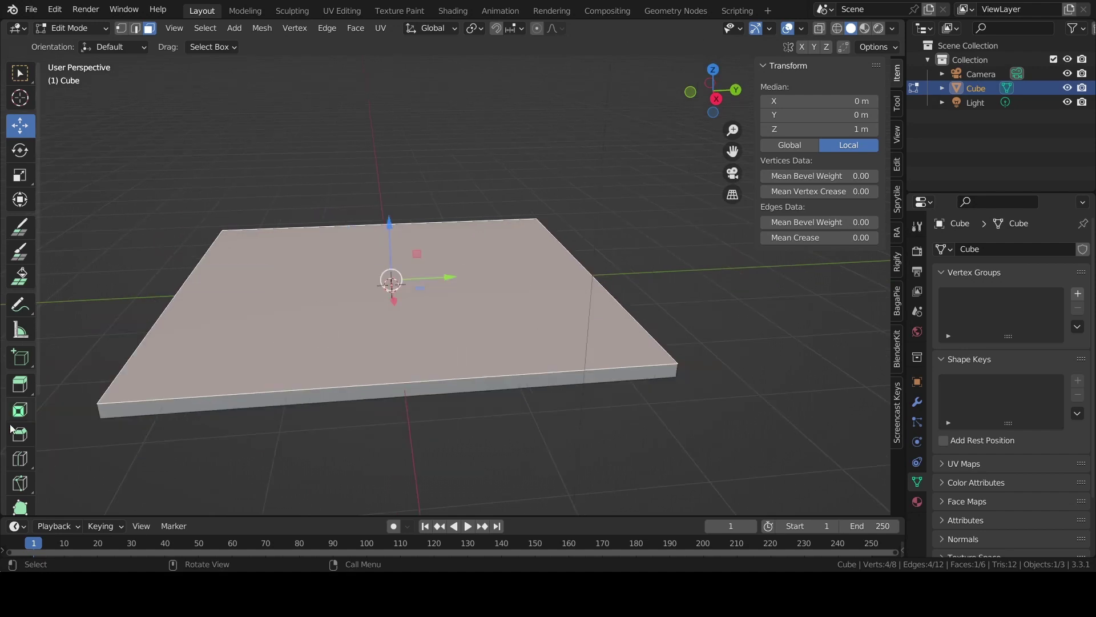
key("ctrl+r")
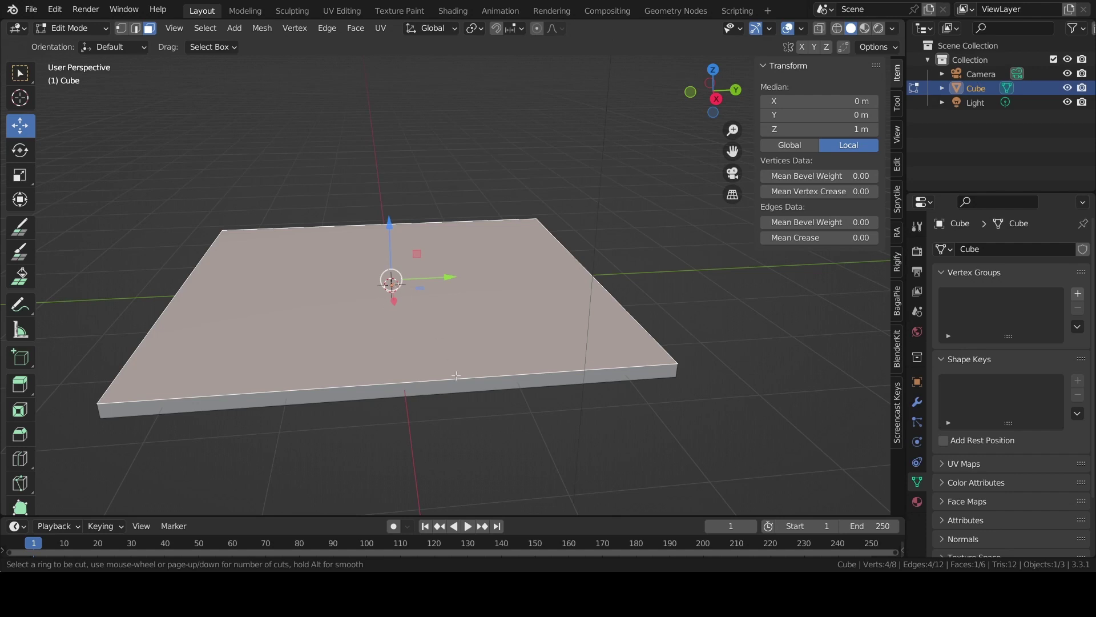
Loop-cut the slab at its centre and select the left half's top face
left_click(441, 388)
right_click(333, 350)
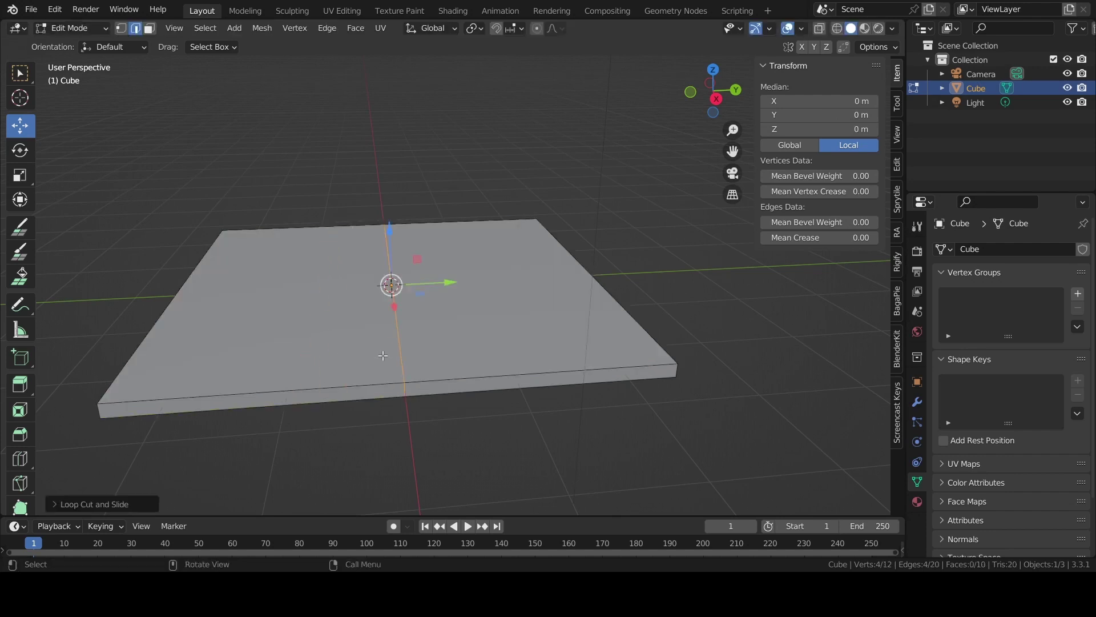
left_click(318, 332)
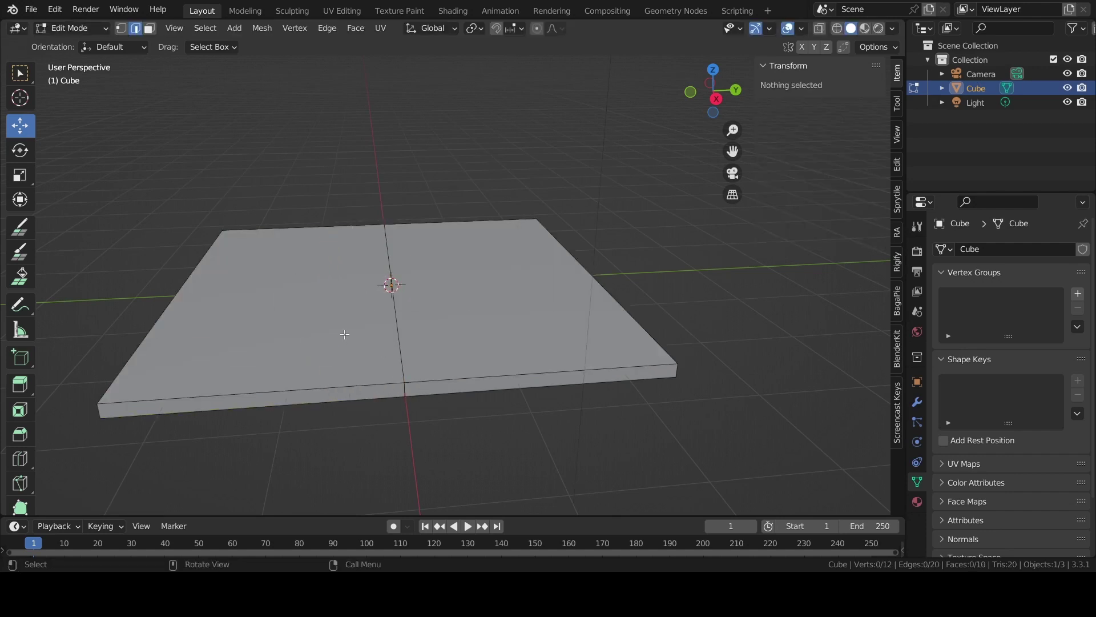
key("3")
left_click(307, 327)
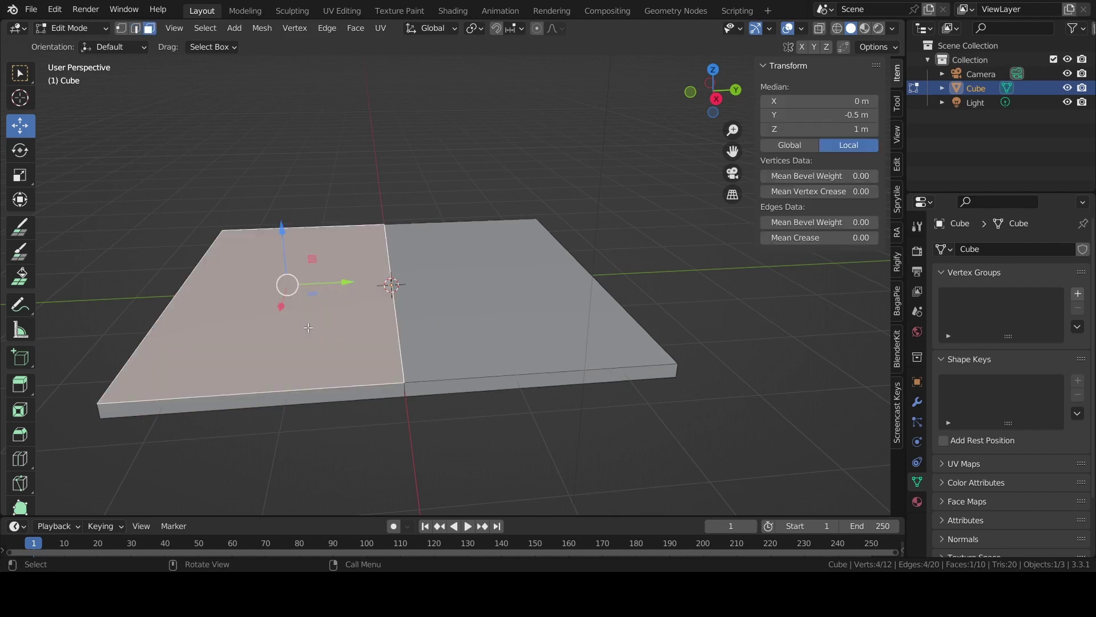
Extrude the left half's top face upward into a taller block
key("e")
left_click(307, 311)
middle_click_drag(719, 169, 739, 177)
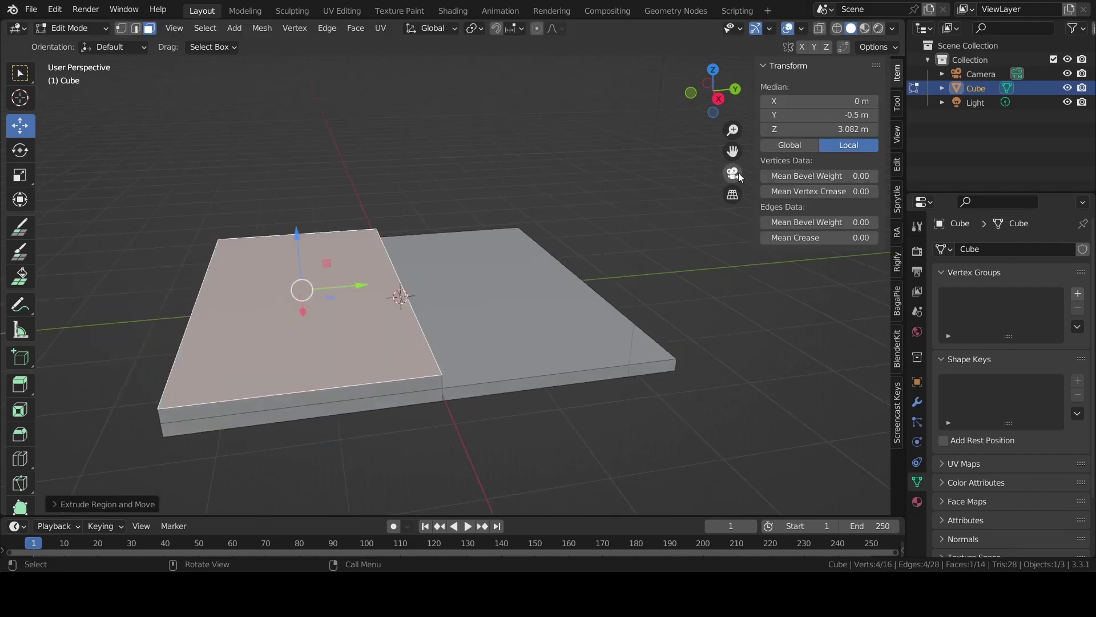
left_click(733, 173)
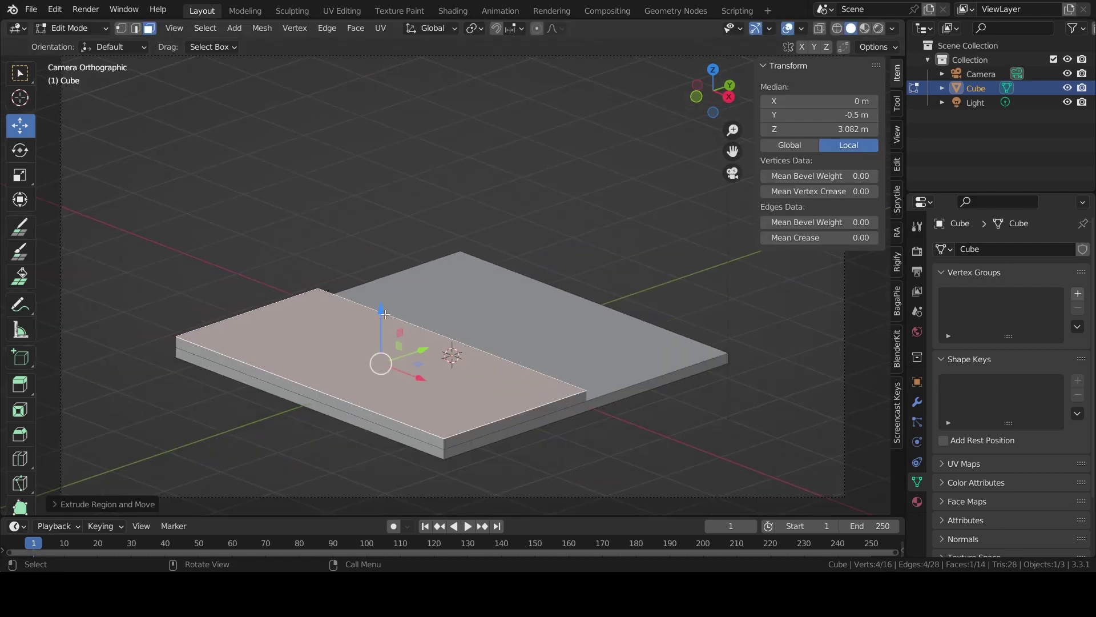
left_click_drag(385, 314, 386, 307)
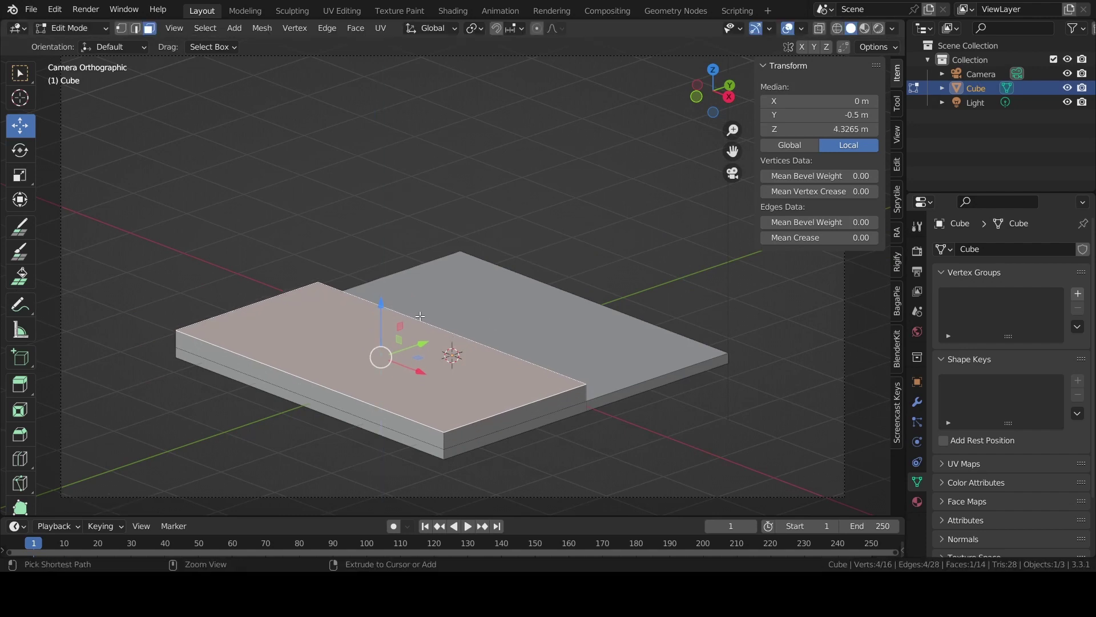
key("alt+a")
mouse_move(595, 245)
left_mouse_down("alt")
mouse_move(546, 267)
mouse_move(503, 327)
left_mouse_up("alt")
left_click(503, 326)
right_click(505, 329)
right_click(511, 331)
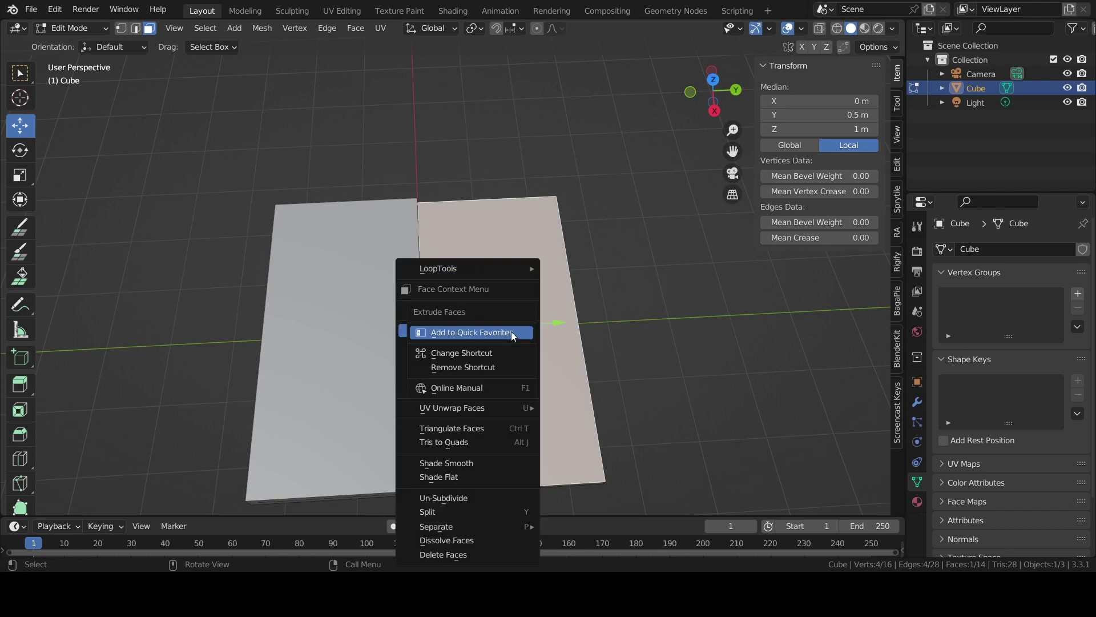
key("Escape")
right_click(524, 308)
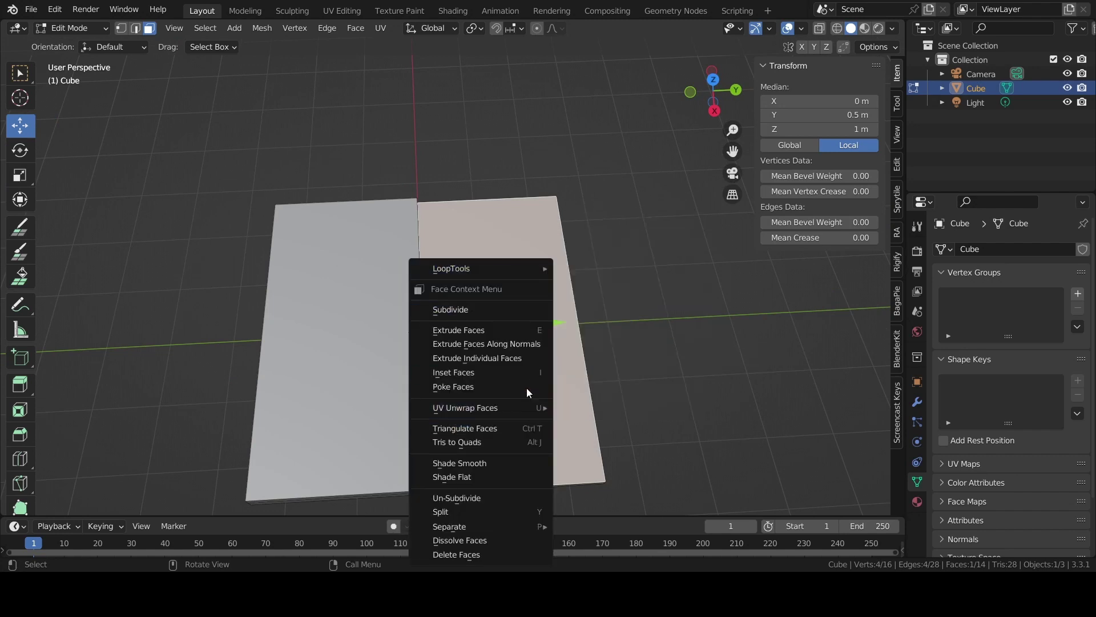
key("Escape")
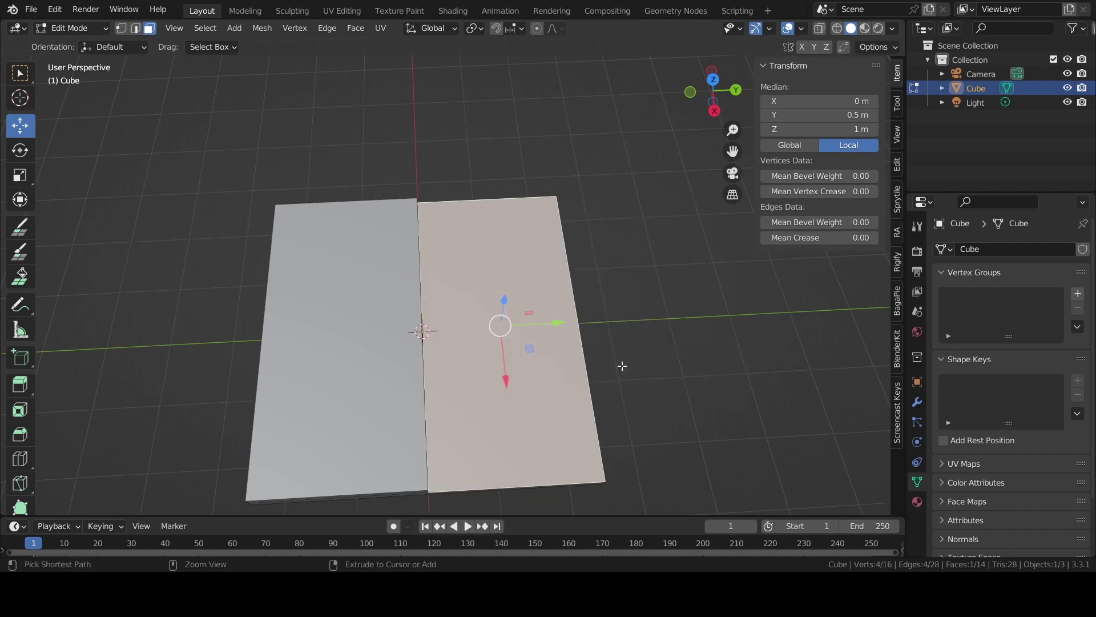
key("ctrl+q")
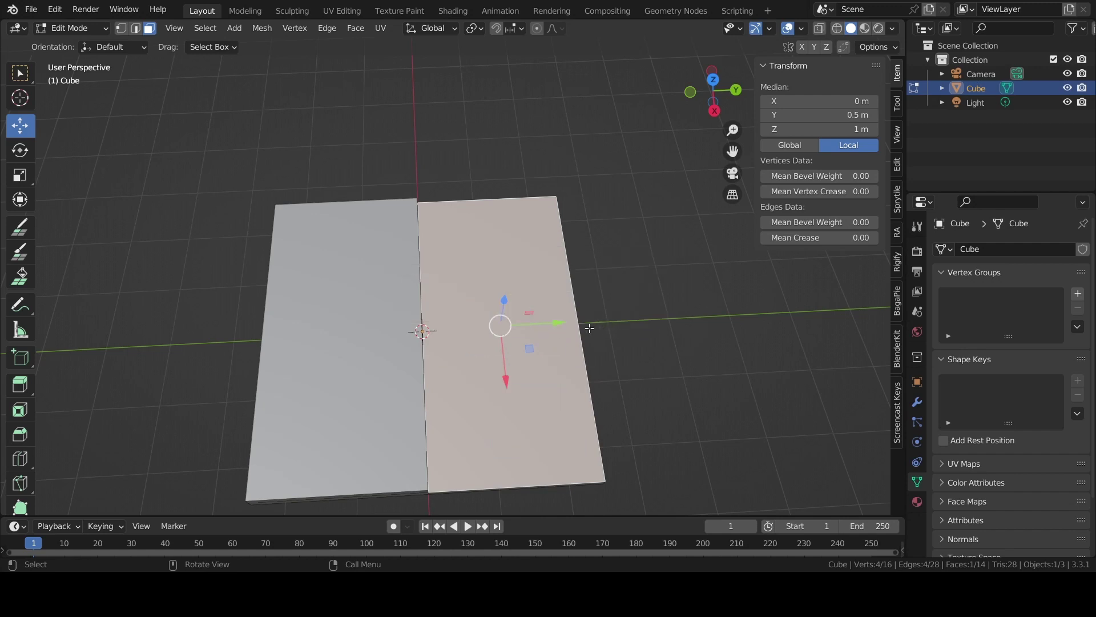
mouse_move(590, 328)
middle_mouse_down()
mouse_move(509, 291)
mouse_move(537, 262)
mouse_move(344, 304)
middle_mouse_up()
key("ctrl+q")
key("Tab")
key("Tab")
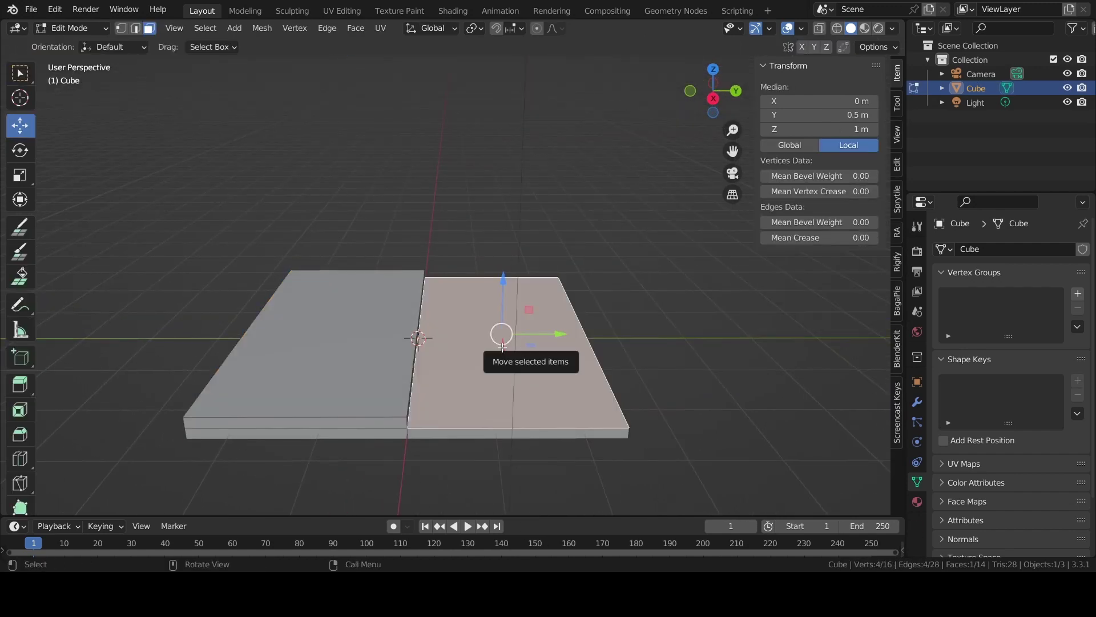
key("ctrl+q")
key("Escape")
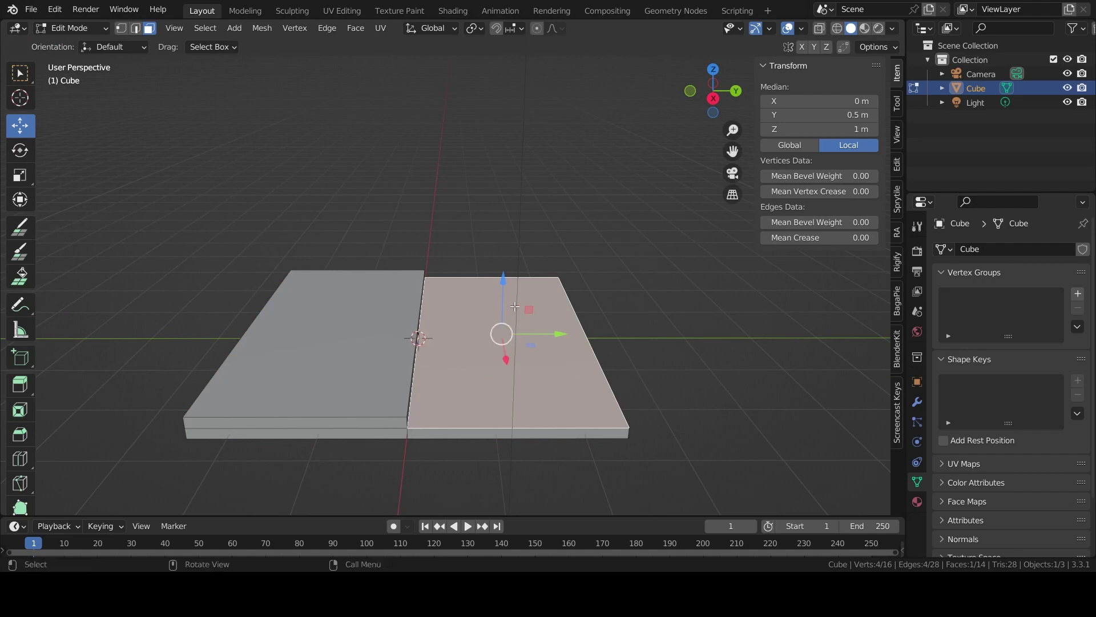
key("1")
key("alt+a")
middle_click_drag(514, 307, 463, 350)
scroll(447, 380, "up", 4)
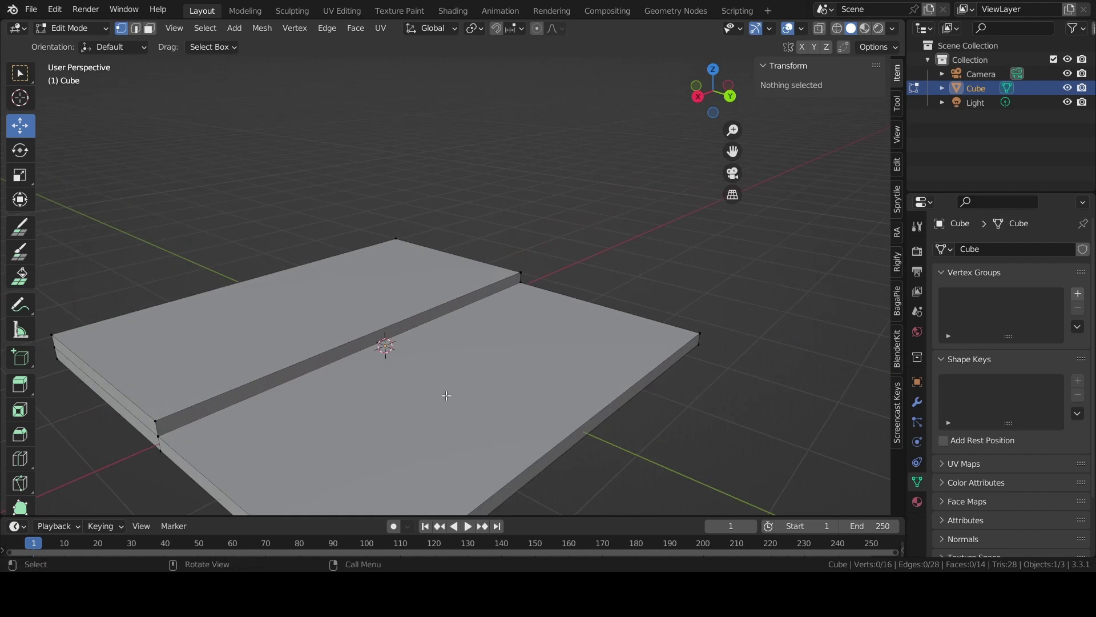
Separate the lower half's top face into a new object, Cube.001, and make it active
scroll(446, 395, "down", 1)
left_click(394, 381)
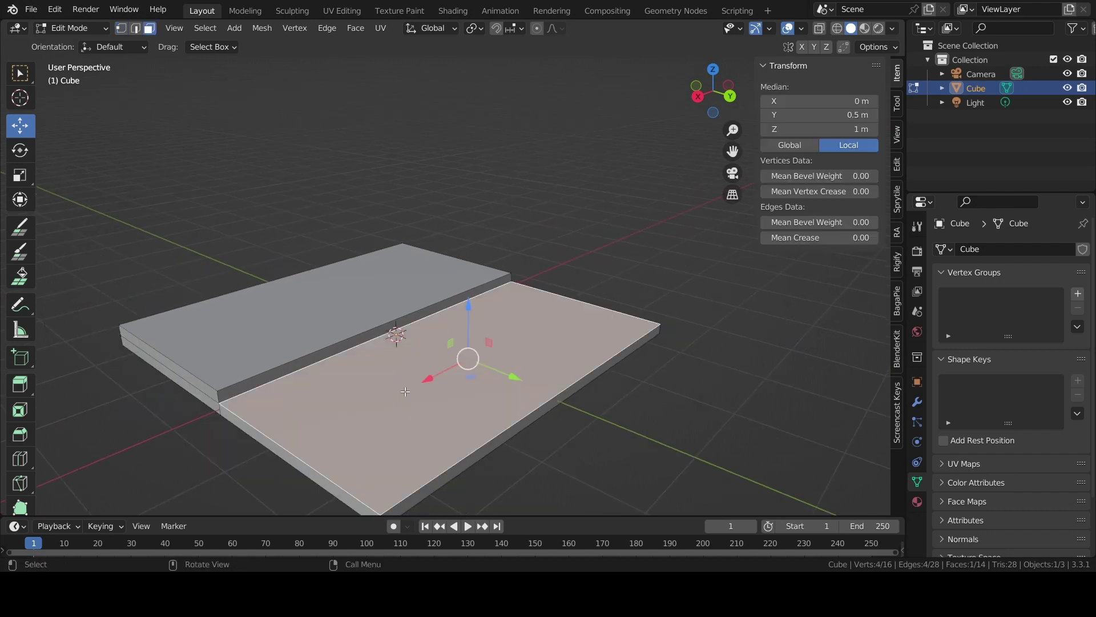
mouse_move(394, 381)
middle_mouse_down()
mouse_move(500, 313)
mouse_move(514, 348)
middle_mouse_up()
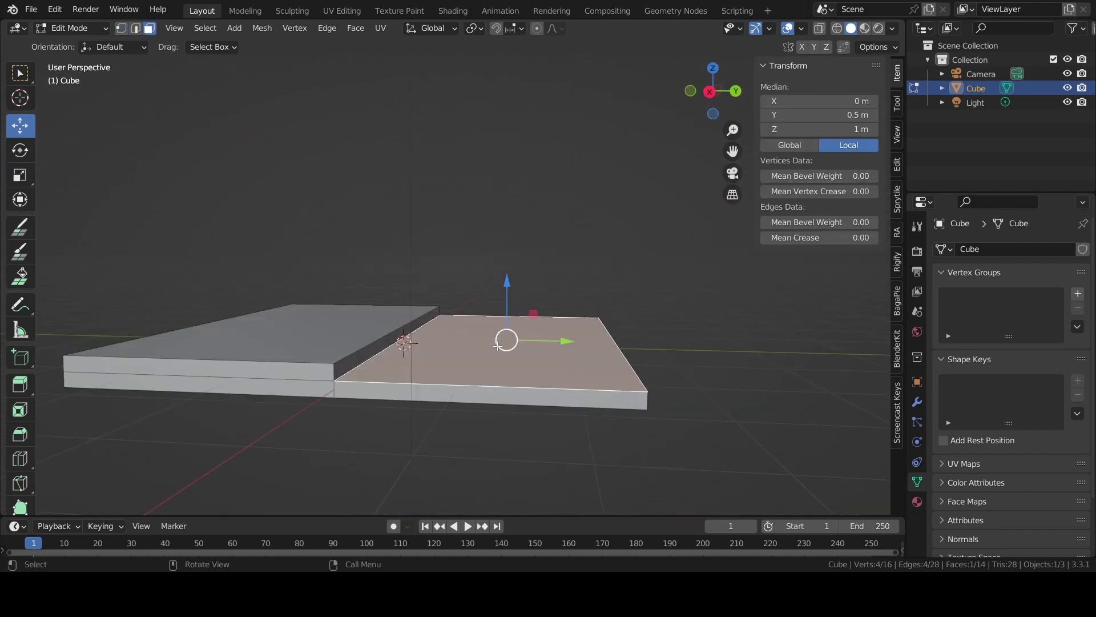
right_click(517, 350)
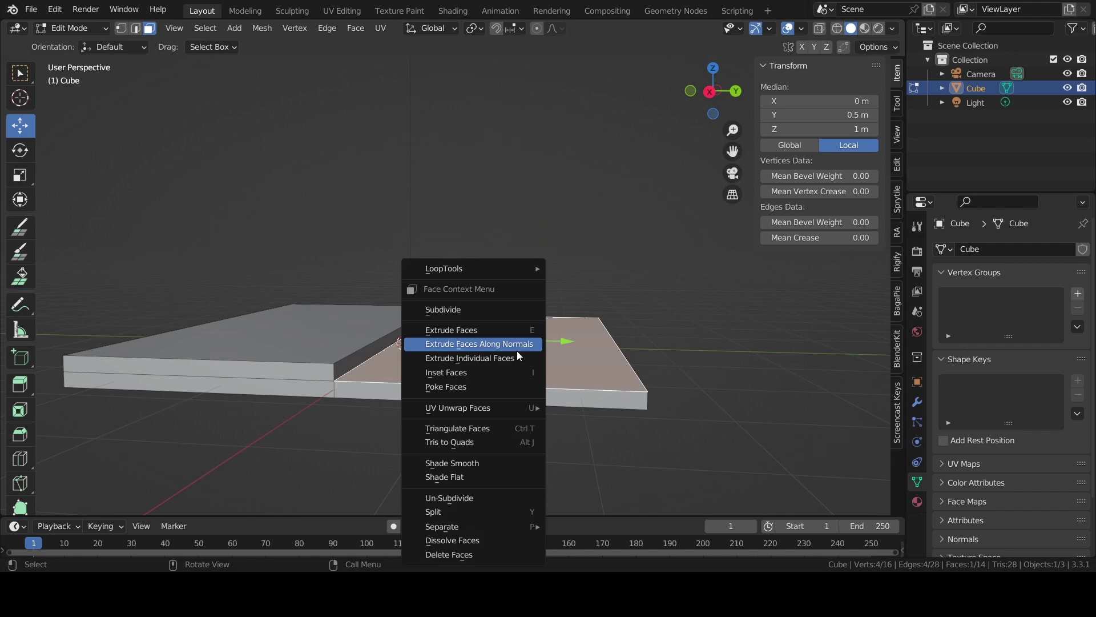
mouse_move(462, 526)
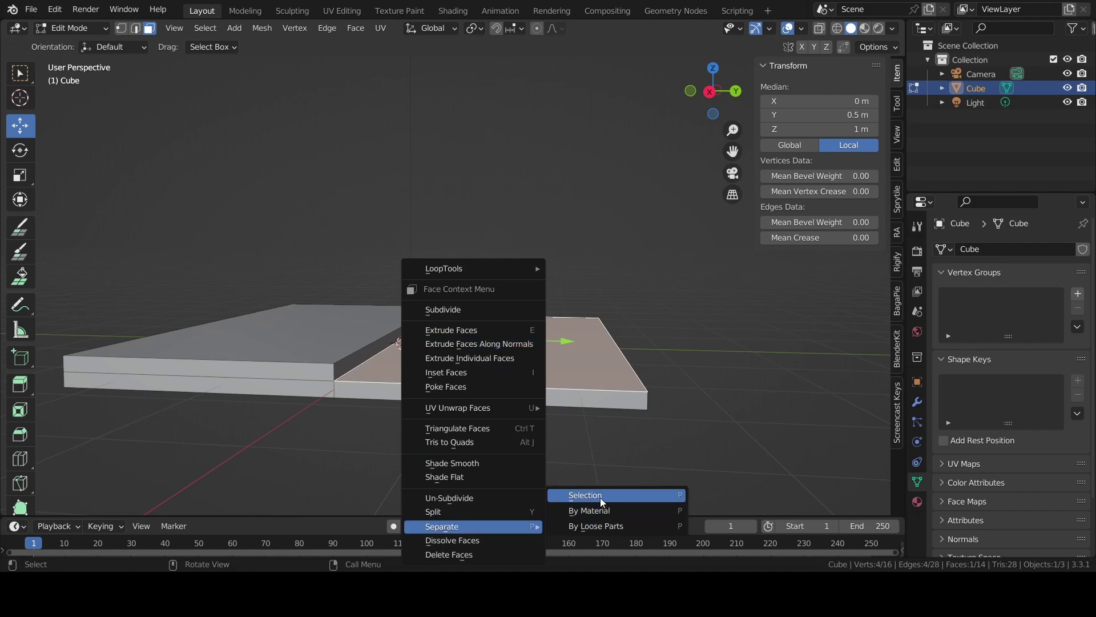
left_click(601, 498)
left_click(984, 103)
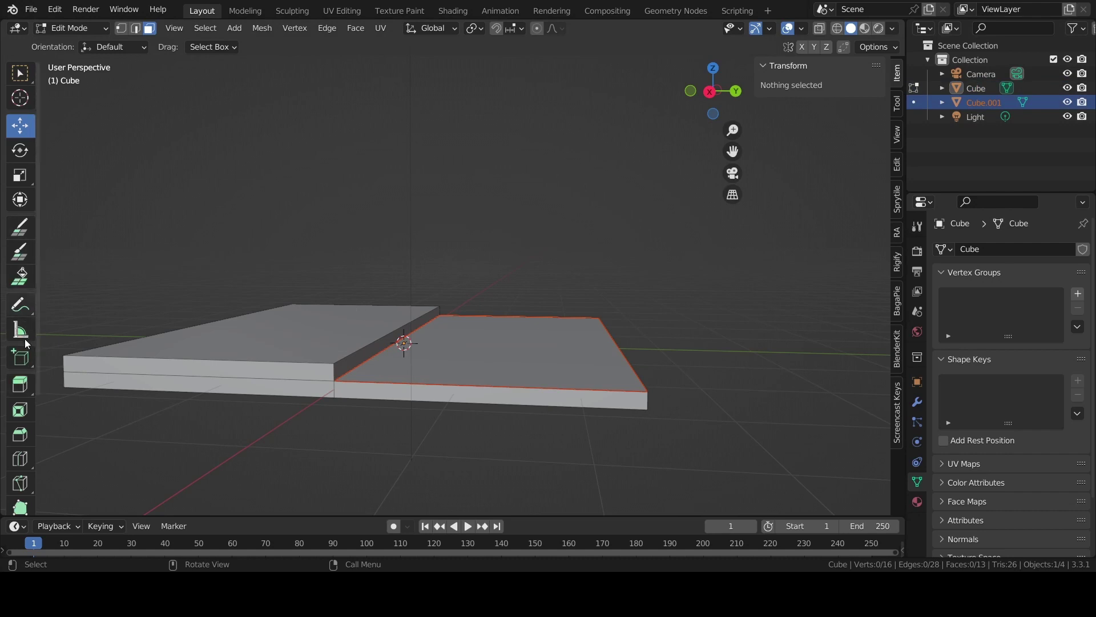
left_click(515, 349)
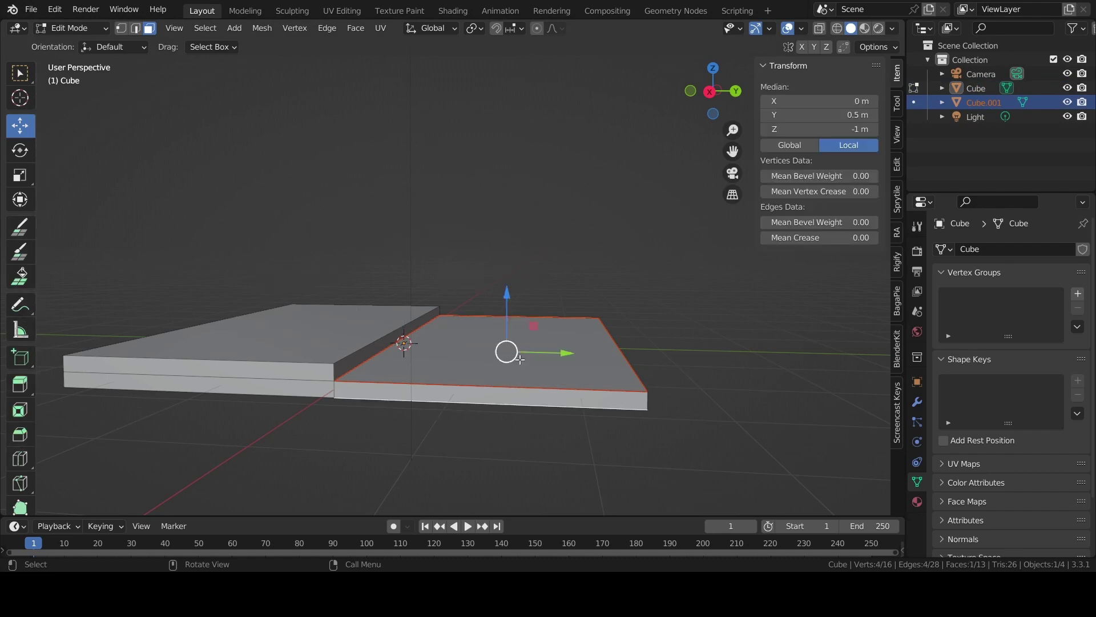
scroll(520, 358, "up", 2)
left_click(914, 103)
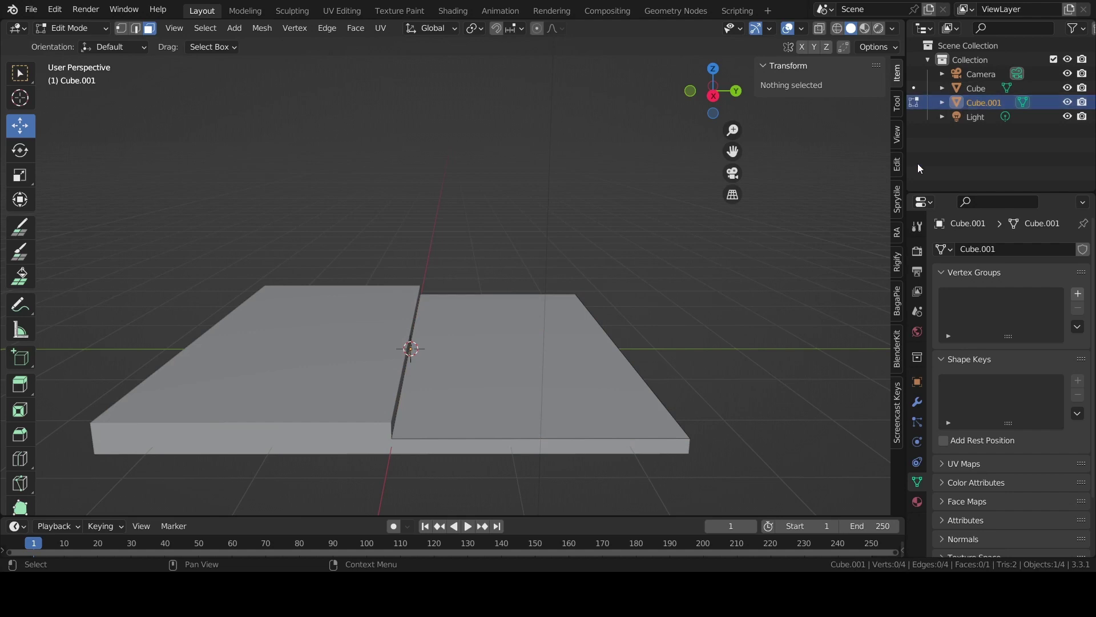
Raise Cube.001's top face and add an Ocean modifier
left_click(515, 354)
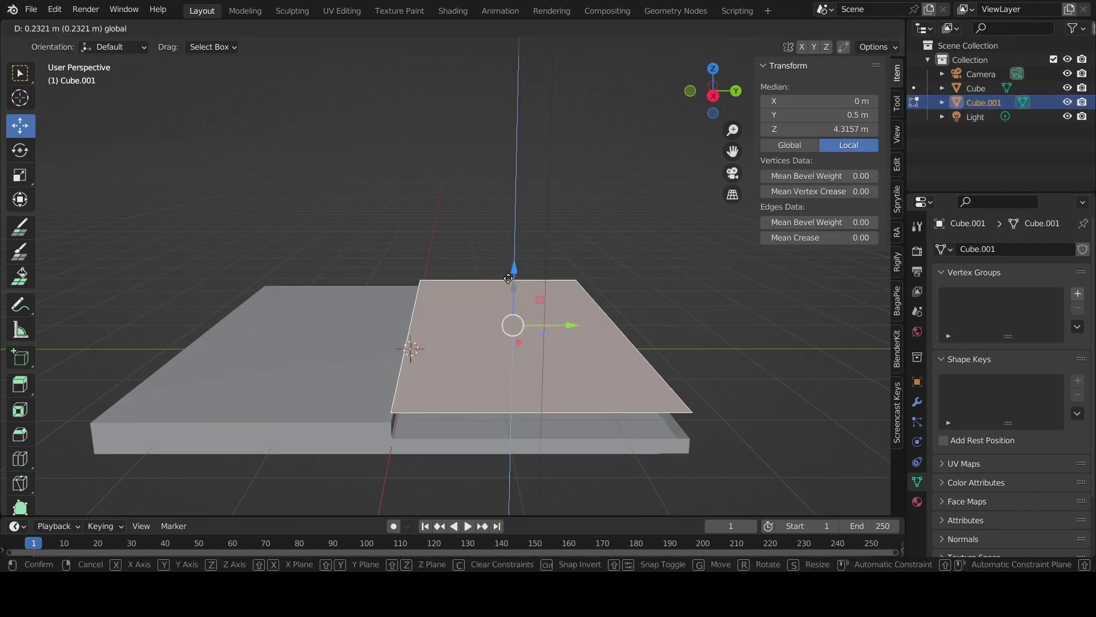
left_click_drag(511, 299, 511, 291)
left_click(921, 403)
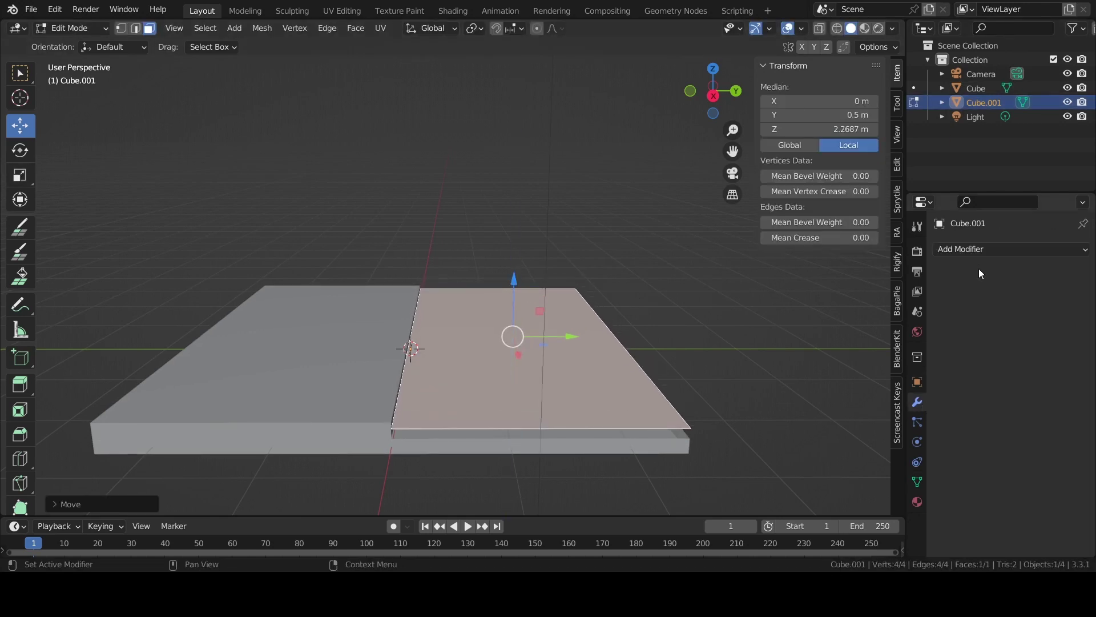
left_click(970, 254)
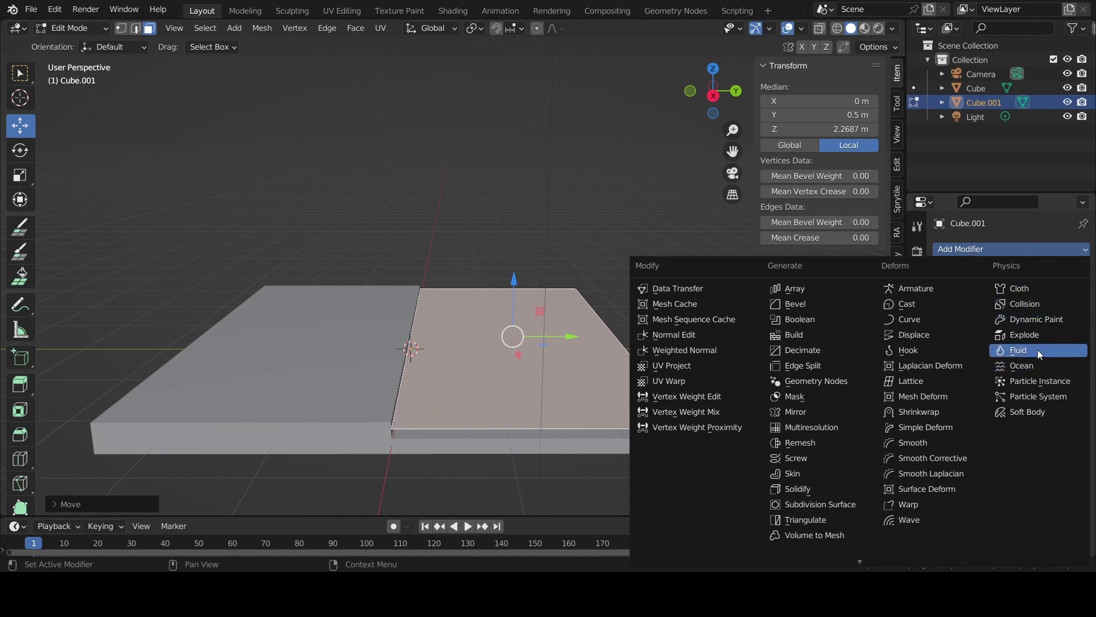
left_click(1043, 365)
Back in Object Mode, shrink the ocean plane with S
middle_click_drag(628, 343, 645, 362)
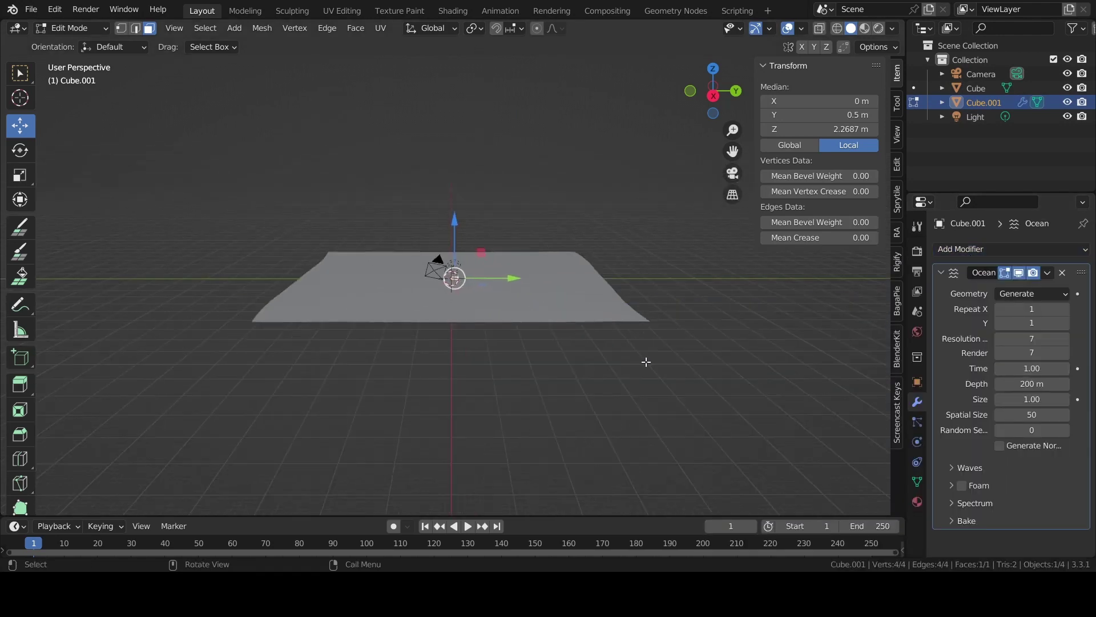
scroll(646, 362, "up", 4)
scroll(645, 362, "down", 2)
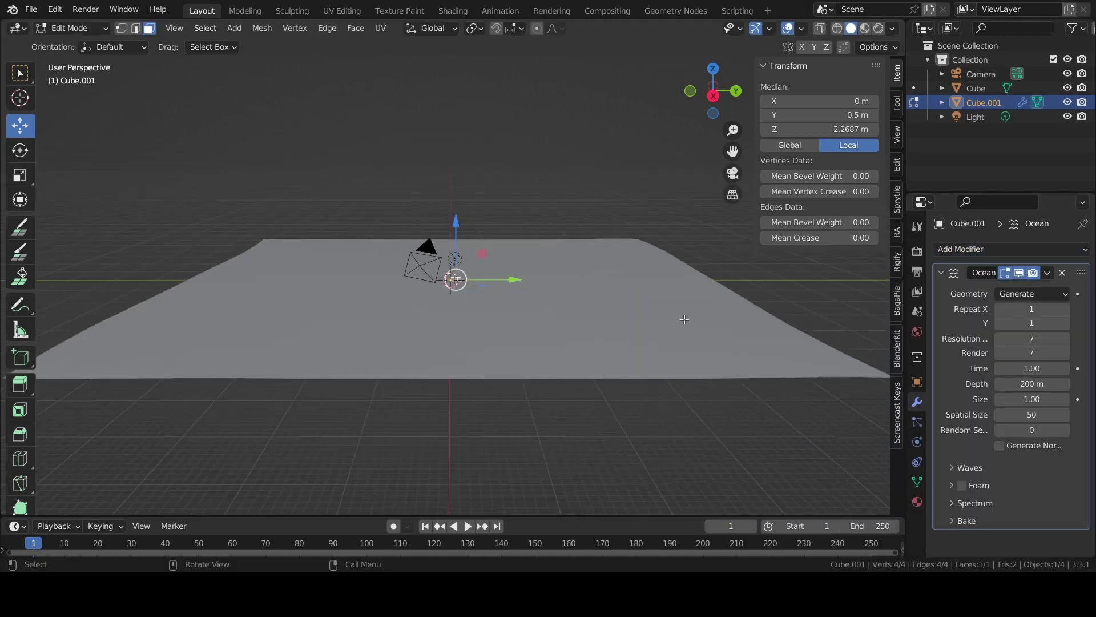
key("Tab")
left_click(489, 371)
key("s")
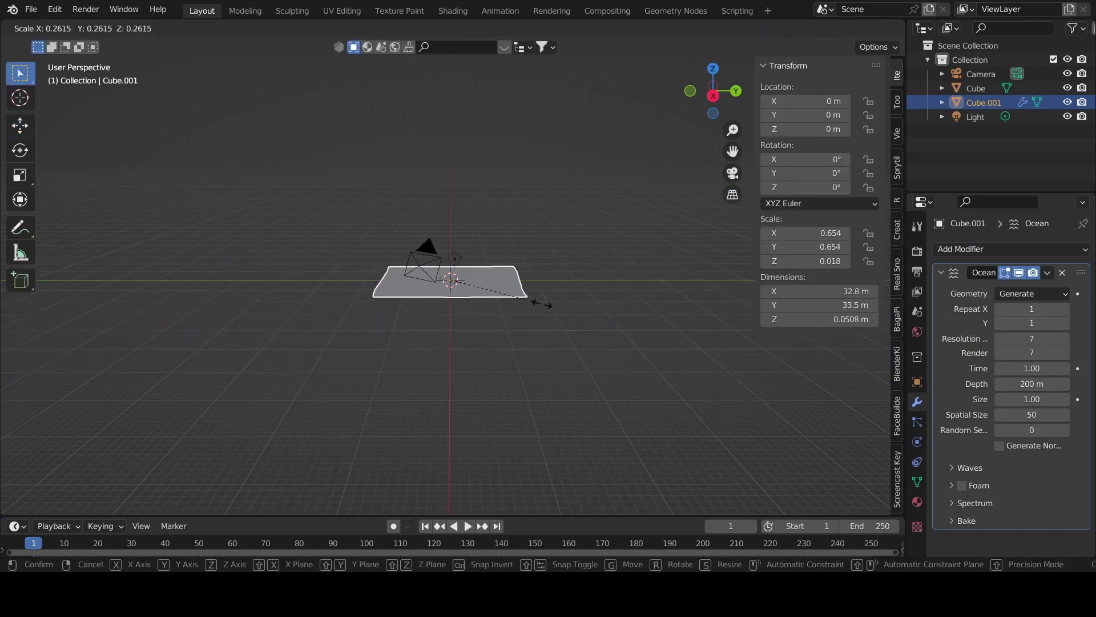
left_click(540, 315)
Shrink the ocean plane further to a scale of about 0.099
middle_click_drag(540, 315, 563, 393)
scroll(563, 393, "up", 4)
key("s")
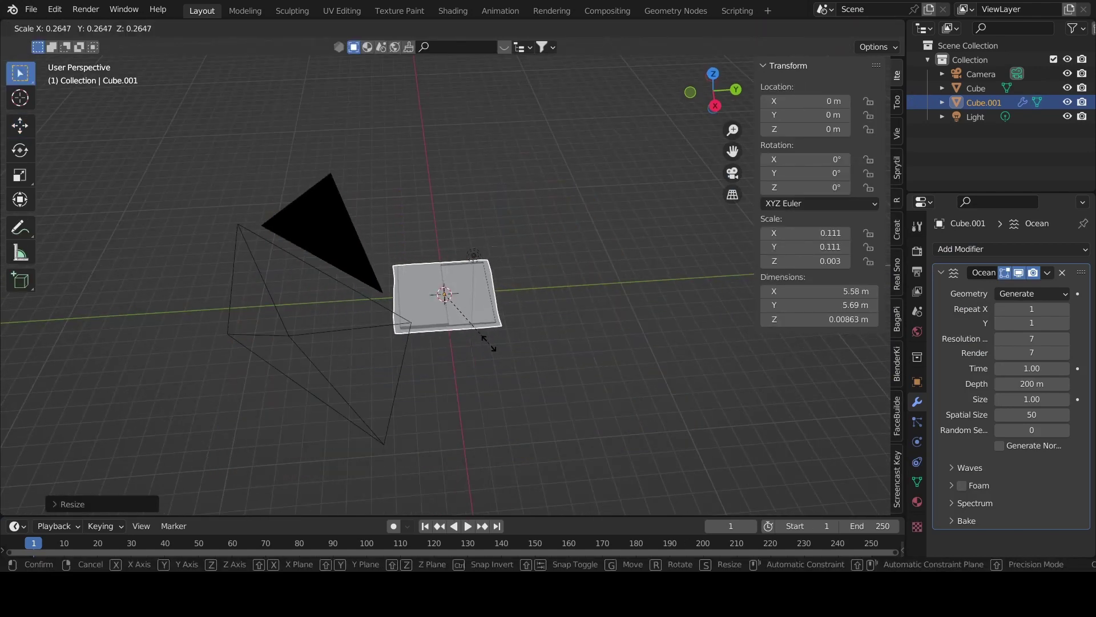
left_click(502, 342)
scroll(512, 344, "up", 2)
scroll(512, 344, "up", 2)
key("s")
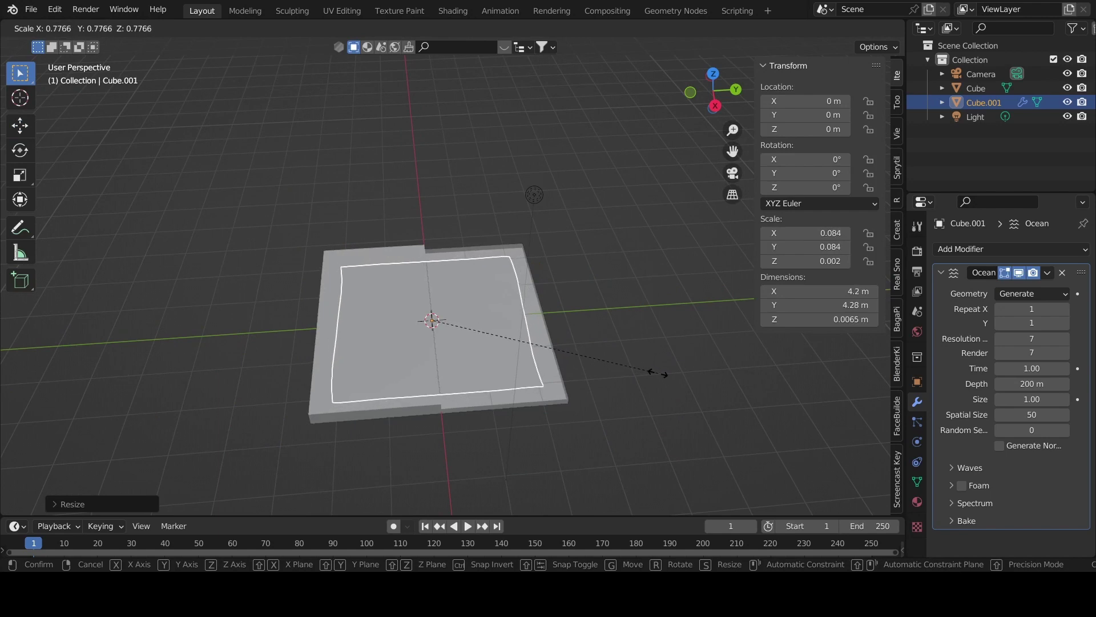
left_click(704, 398)
Toggle the ocean plane into Edit Mode and back to Object Mode
key("ctrl+Tab")
left_click(457, 362)
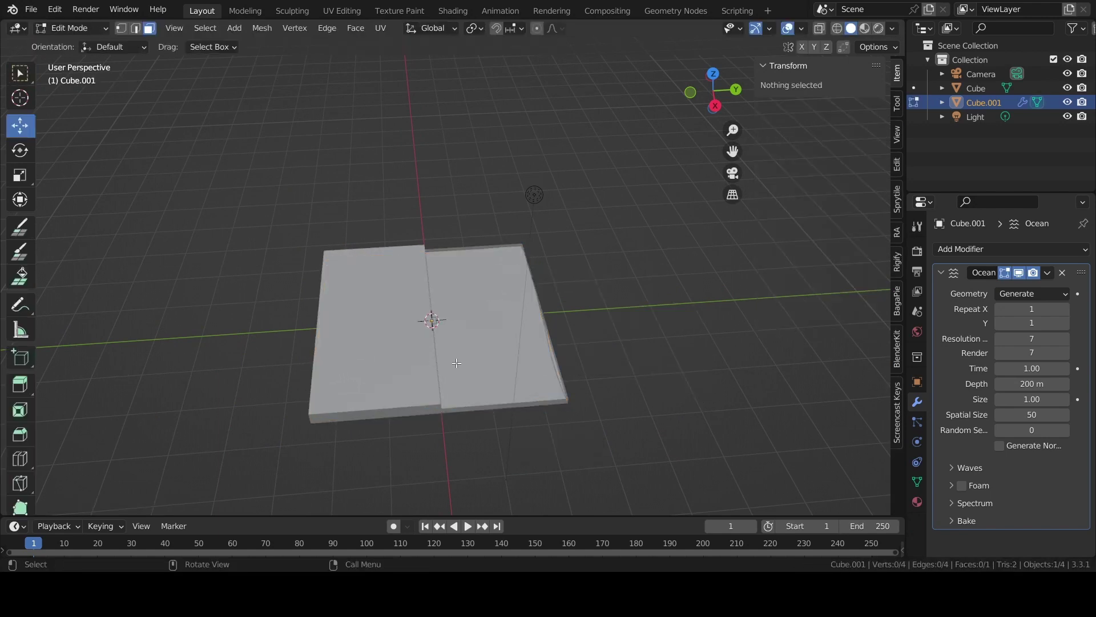
scroll(457, 363, "up", 2)
key("Tab")
Restore Repeat Y to 1 and move Cube.001 over the slab's right half, slightly raised
left_click_drag(1020, 323, 1051, 323)
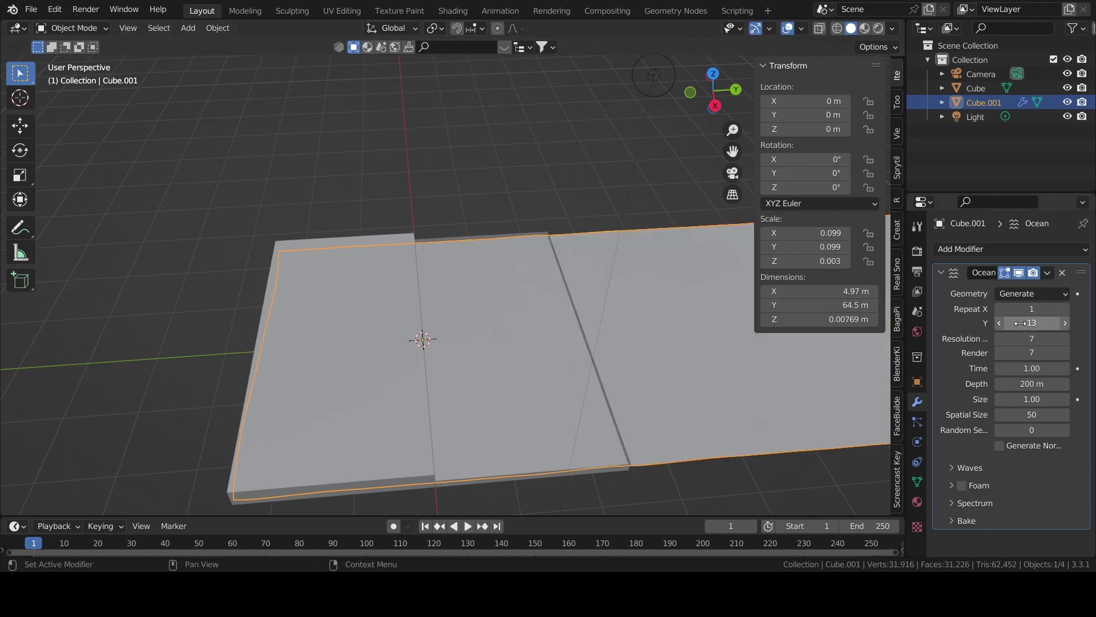
key("ctrl+z")
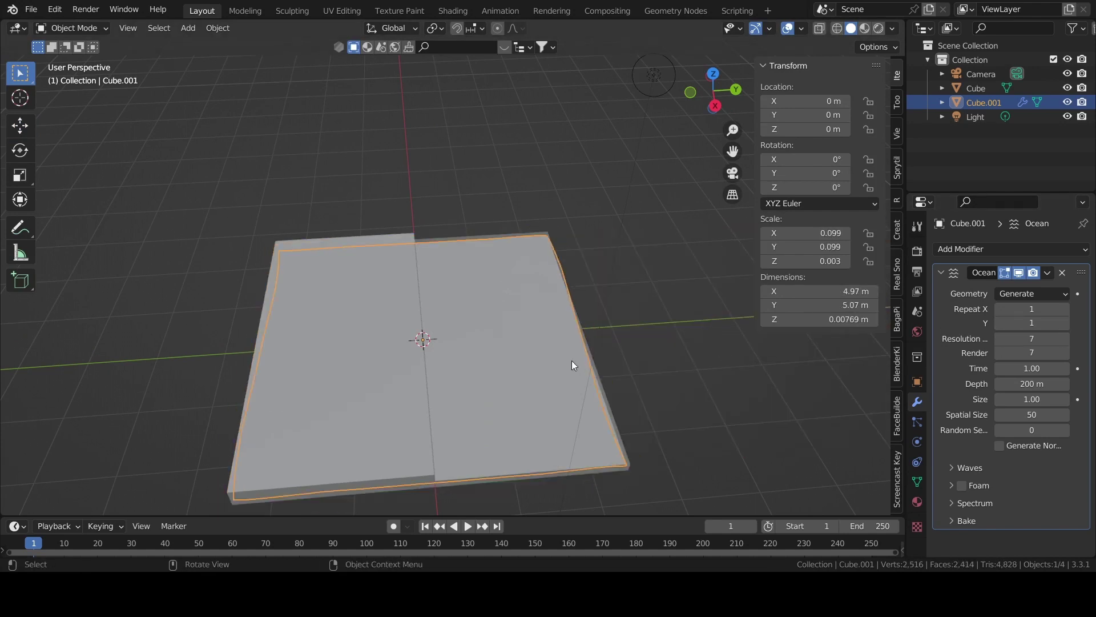
left_click(19, 124)
mouse_move(466, 331)
left_mouse_down()
mouse_move(623, 330)
mouse_move(621, 341)
left_mouse_up()
middle_click_drag(622, 342, 605, 238)
left_click_drag(569, 274, 579, 205)
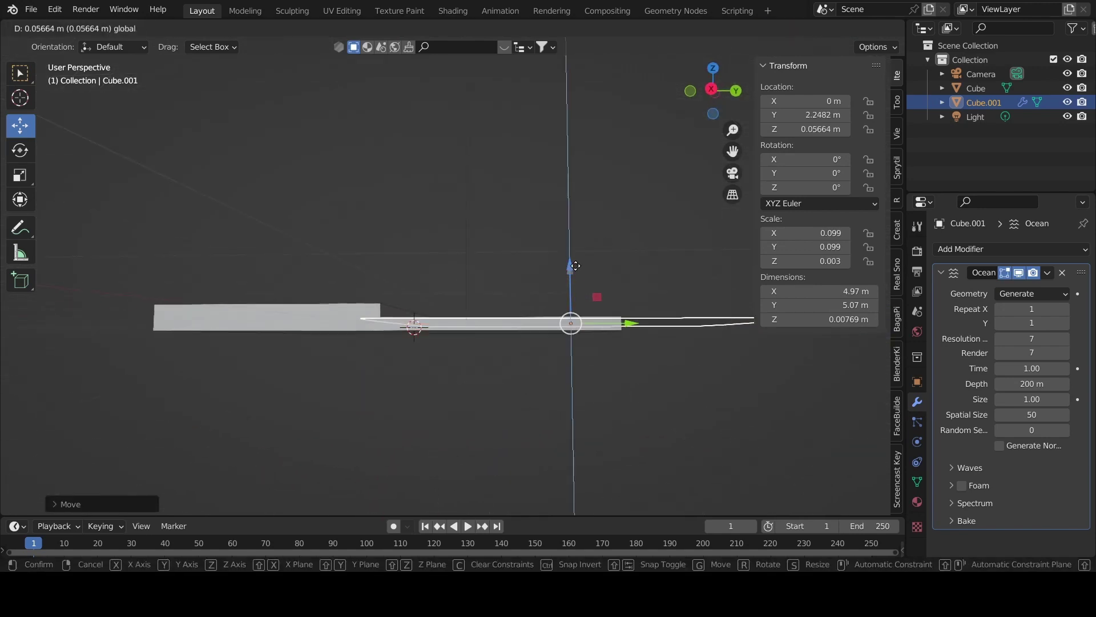
middle_click_drag(579, 205, 685, 240)
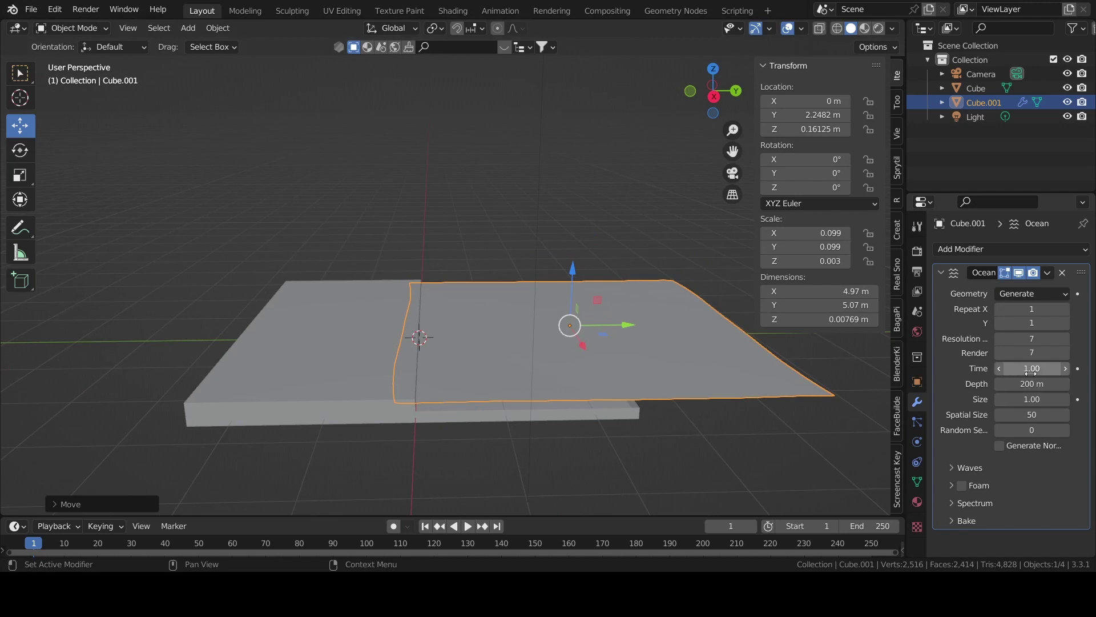
Set Ocean Size to 1.20 with viewport and render resolution 16
left_click_drag(1026, 398, 1021, 398)
key("Escape")
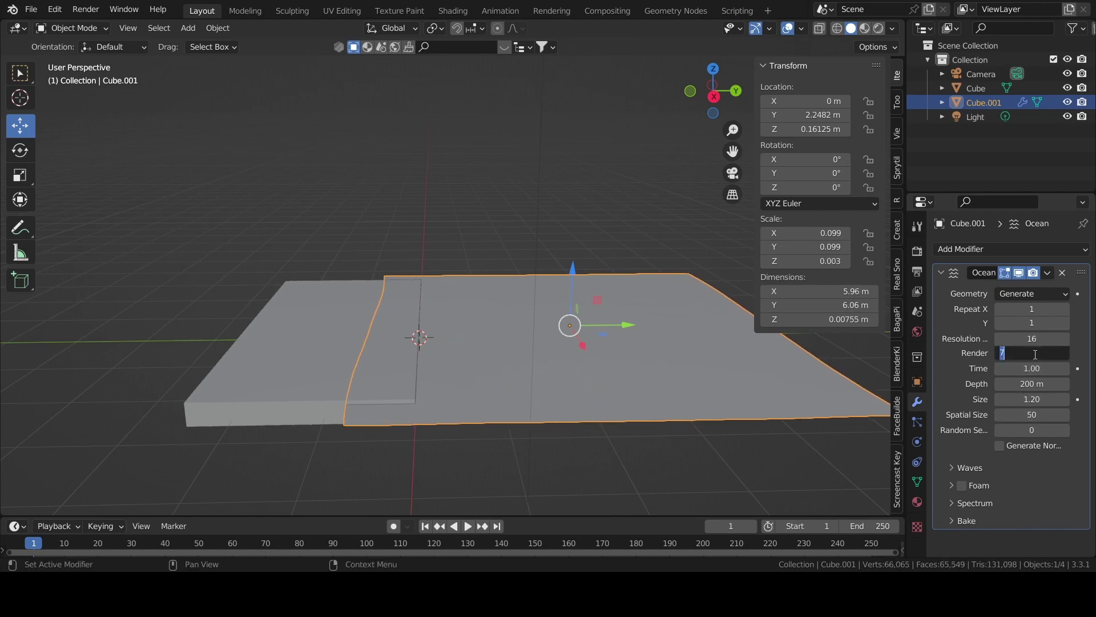
type("16")
mouse_move(789, 425)
middle_mouse_down()
mouse_move(563, 345)
mouse_move(624, 384)
mouse_move(646, 351)
mouse_move(714, 393)
middle_mouse_up()
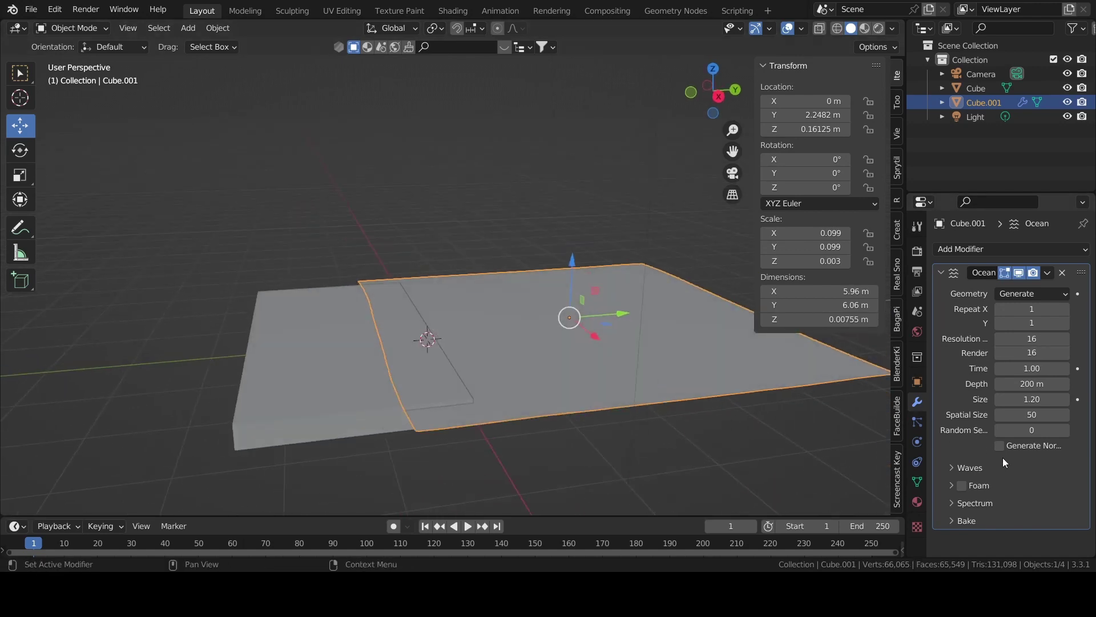
Raise the wave Scale to 8.300 and reduce the ocean's choppiness
left_click(969, 468)
scroll(964, 472, "down", 1)
left_click(1040, 466)
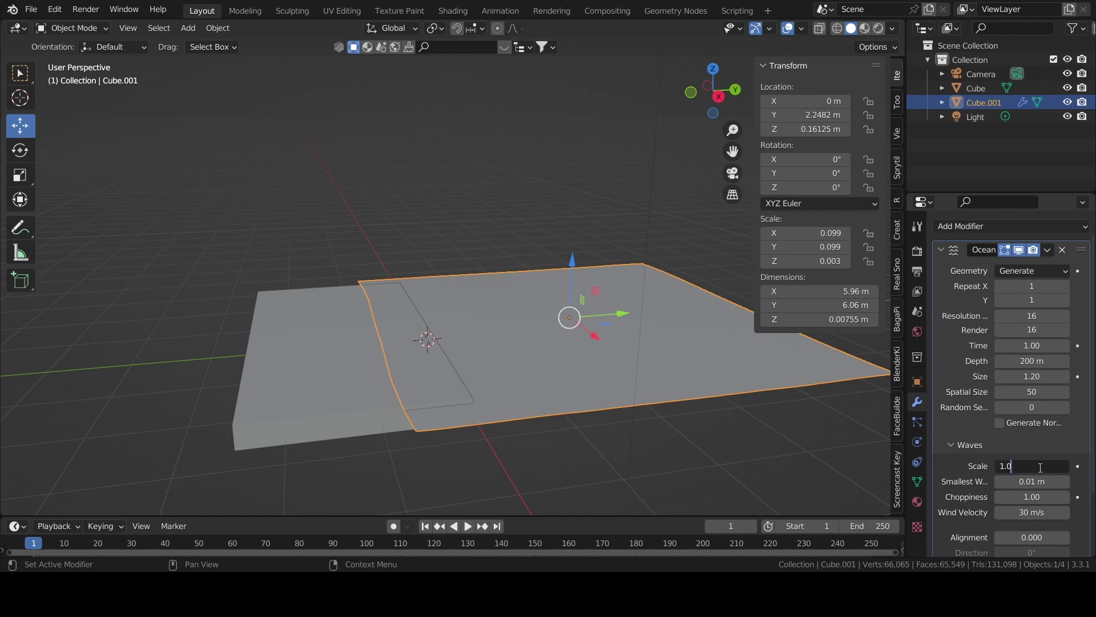
left_click_drag(1026, 466, 1062, 466)
type("10.600")
scroll(578, 383, "up", 4)
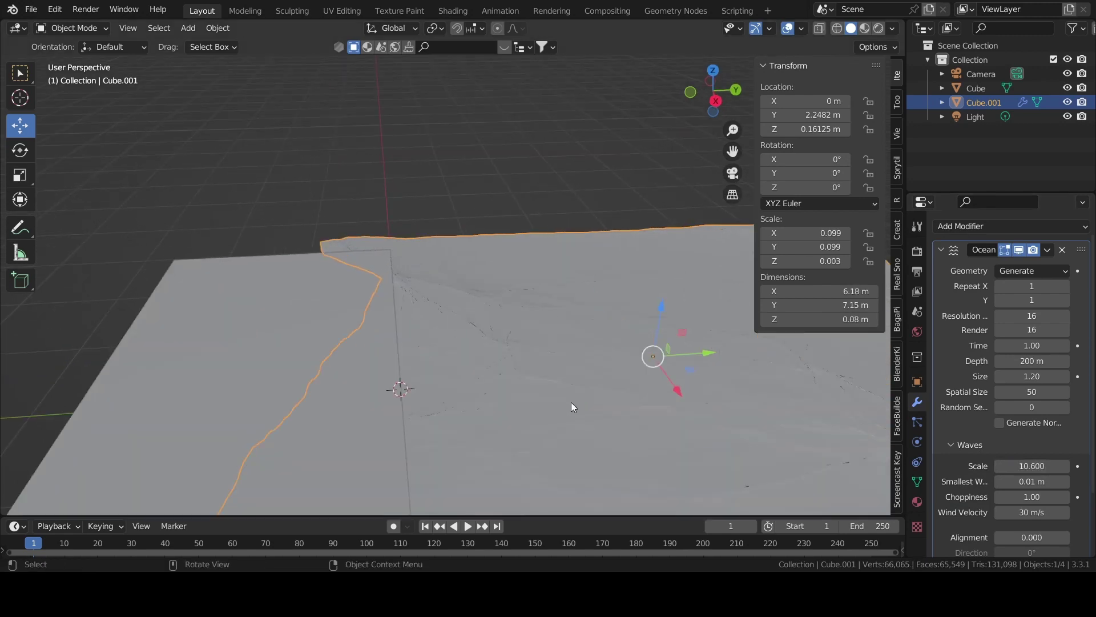
mouse_move(571, 402)
middle_mouse_down()
mouse_move(570, 360)
mouse_move(595, 398)
mouse_move(629, 369)
middle_mouse_up()
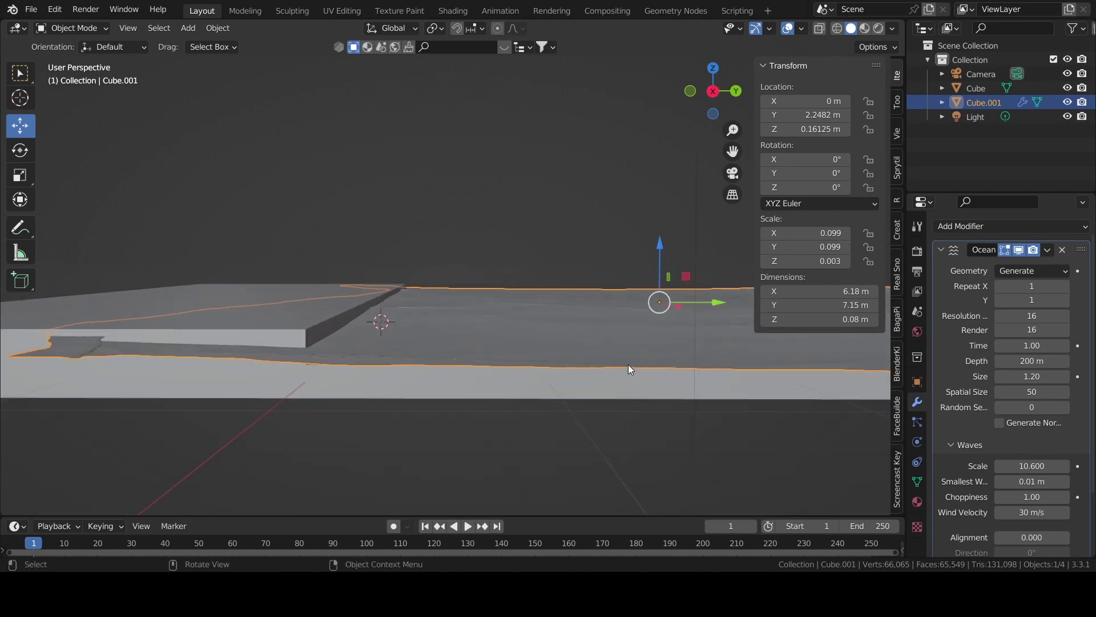
mouse_move(1027, 497)
left_mouse_down()
mouse_move(1004, 498)
mouse_move(1024, 496)
left_mouse_up()
middle_click_drag(646, 360, 697, 363)
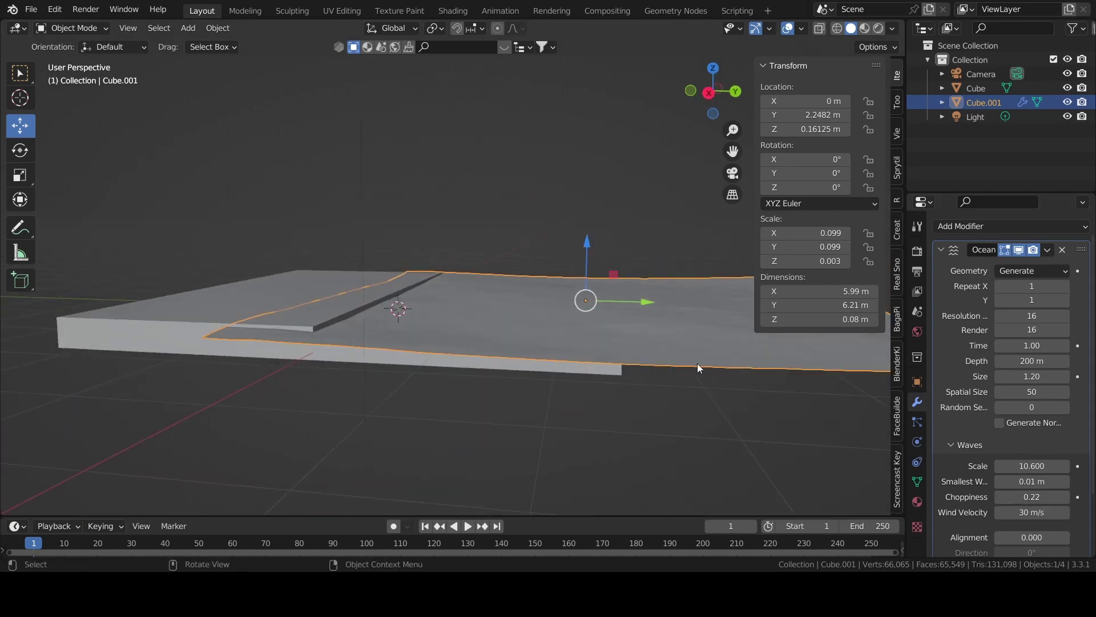
scroll(971, 442, "down", 1)
scroll(986, 331, "up", 2)
Shrink the ocean object with S and inspect it through the camera view
left_click(1006, 297)
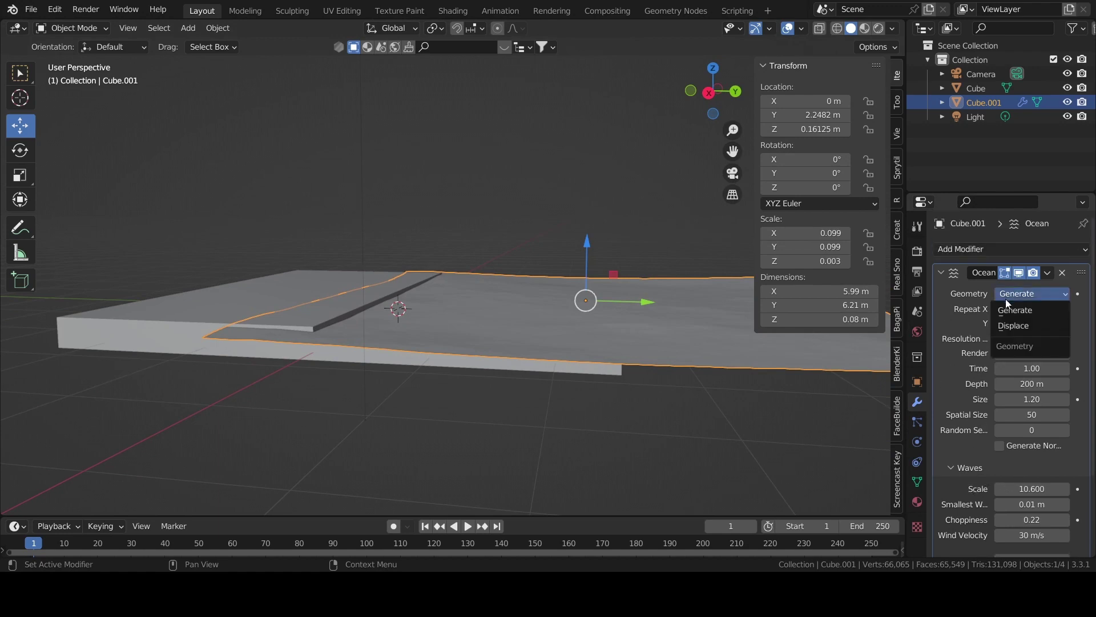
scroll(804, 468, "up", 4)
key("s")
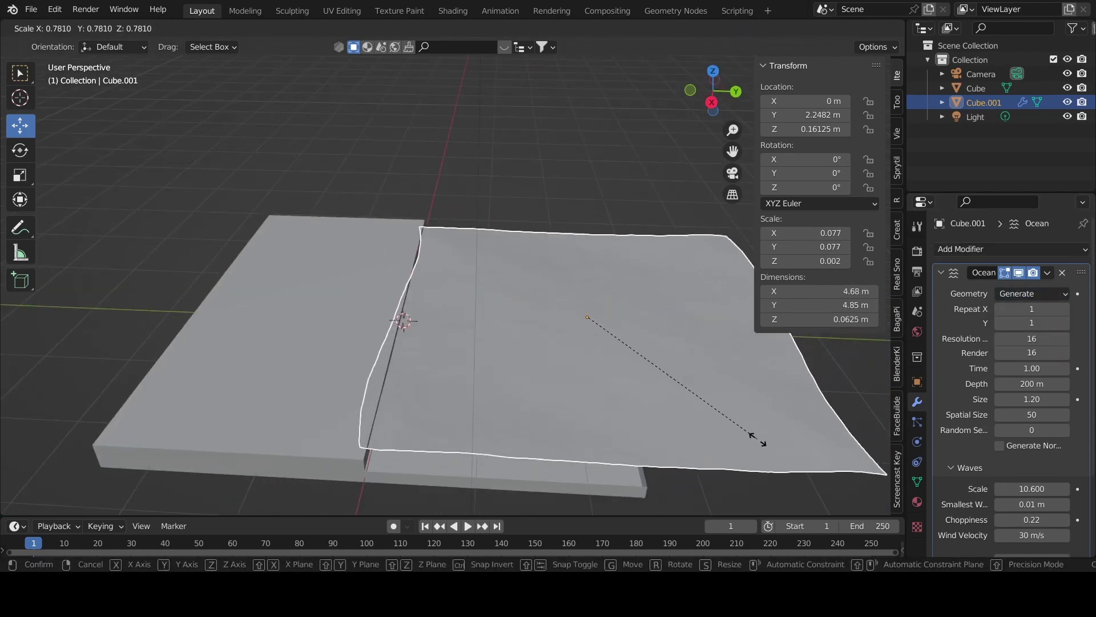
left_click(769, 454)
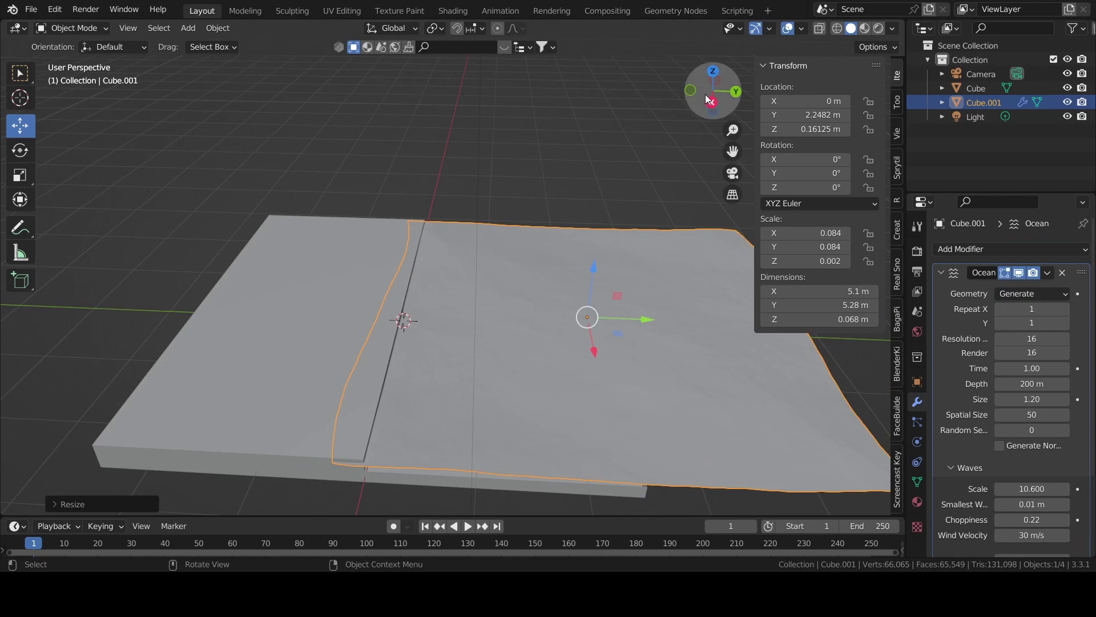
left_click(733, 172)
scroll(660, 280, "down", 2)
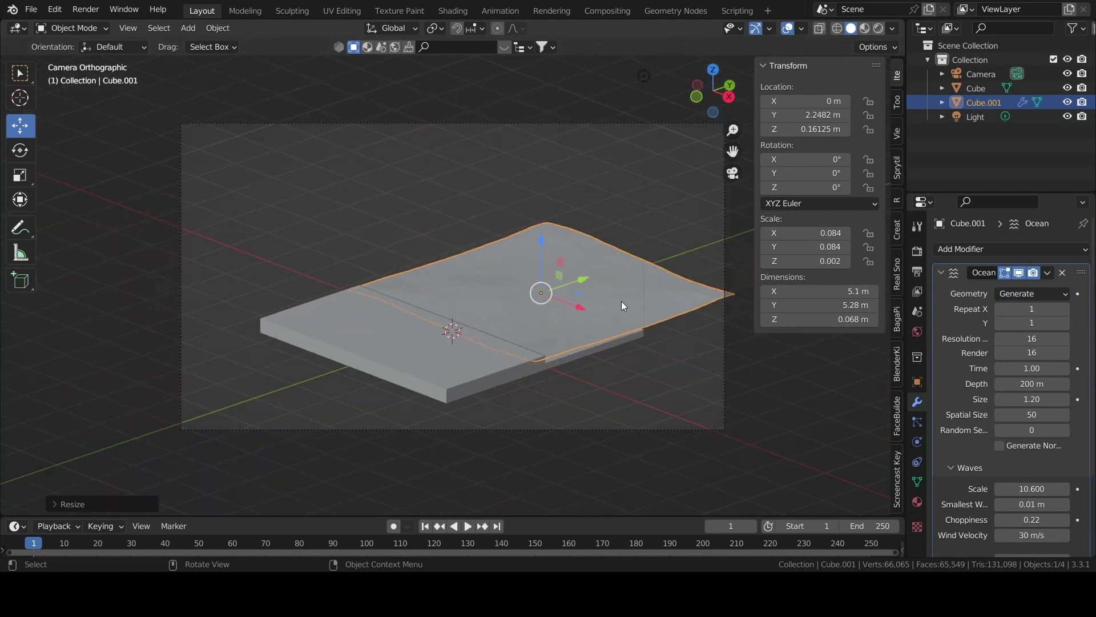
mouse_move(601, 282)
middle_mouse_down()
mouse_move(577, 265)
mouse_move(601, 395)
mouse_move(677, 409)
middle_mouse_up()
scroll(669, 393, "down", 3)
Undo the wave and resolution experiments, leaving Ocean resolution 7 and size 1.00
key("ctrl+z")
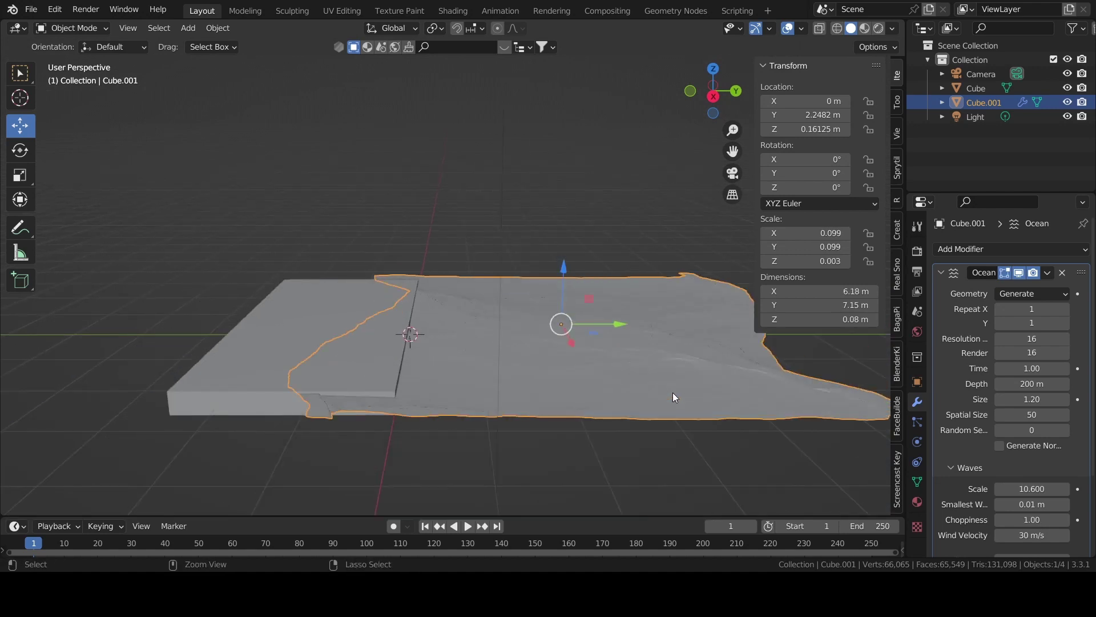
key("ctrl+z")
key("ctrl+z")
key("ctrl+z")
key("ctrl+z")
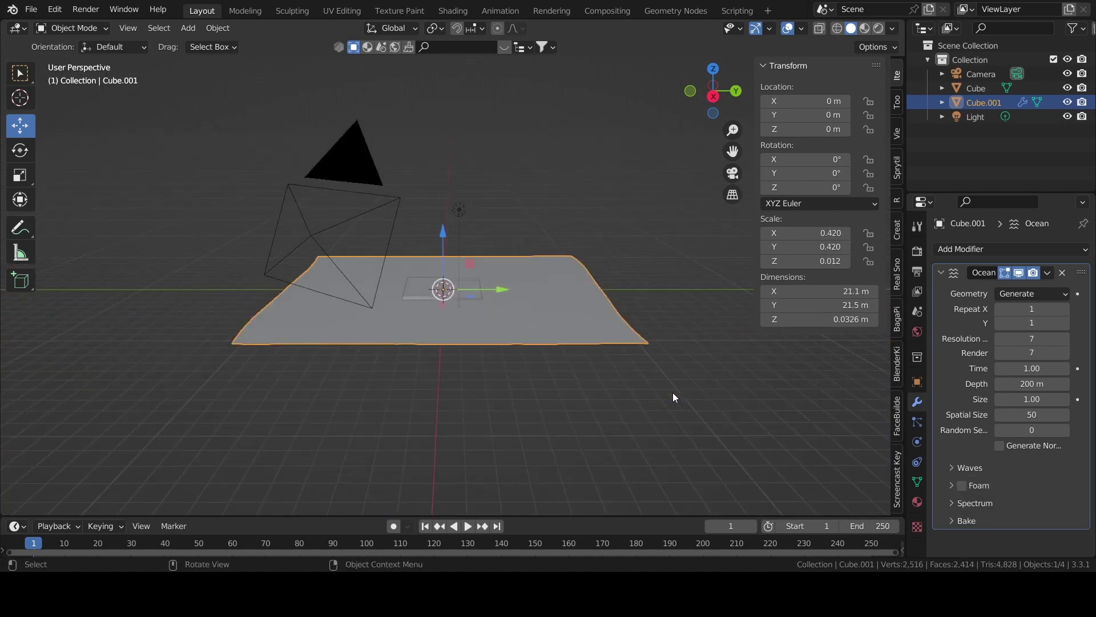
key("ctrl+z")
scroll(672, 392, "up", 2)
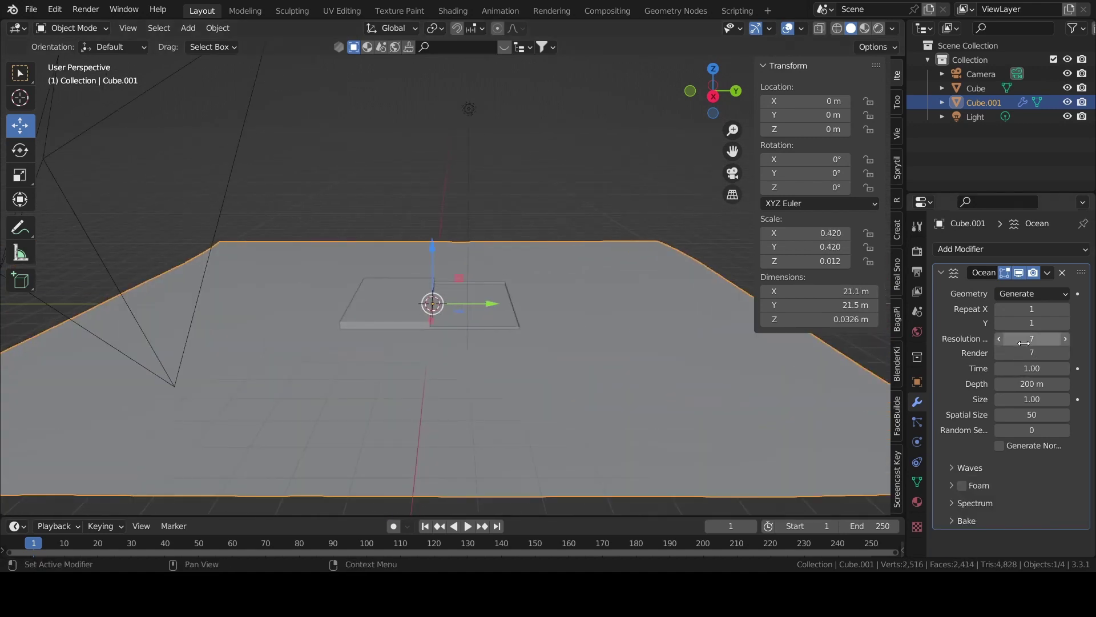
type("16")
key("Return")
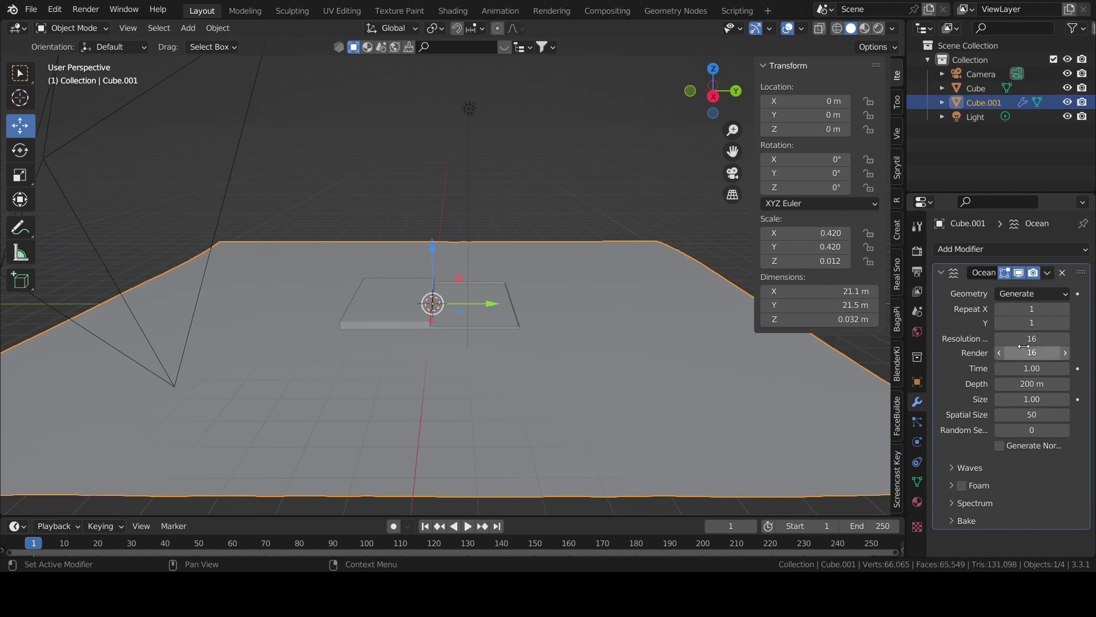
left_click(965, 468)
scroll(955, 475, "down", 1)
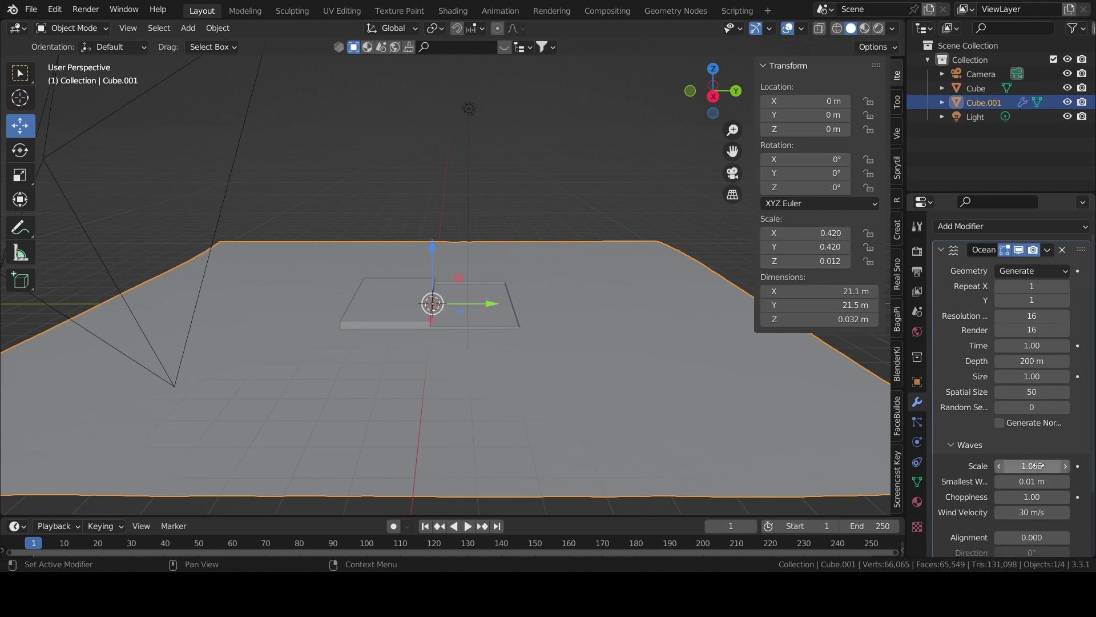
mouse_move(1034, 466)
left_mouse_down()
mouse_move(1062, 465)
mouse_move(1014, 465)
left_mouse_up()
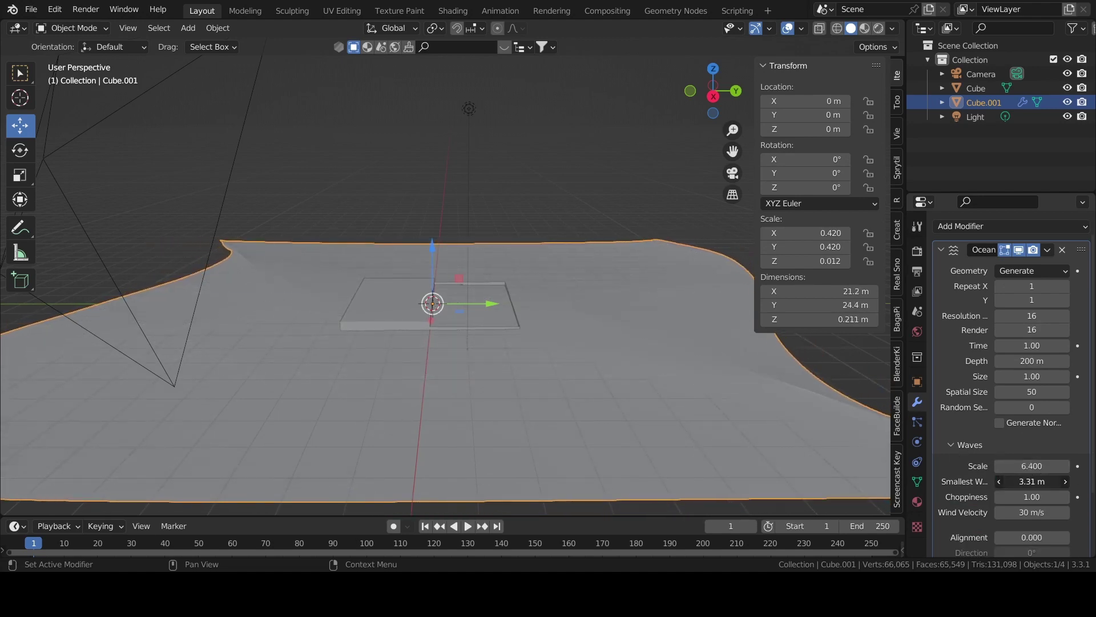
key("ctrl+z")
key("ctrl+z")
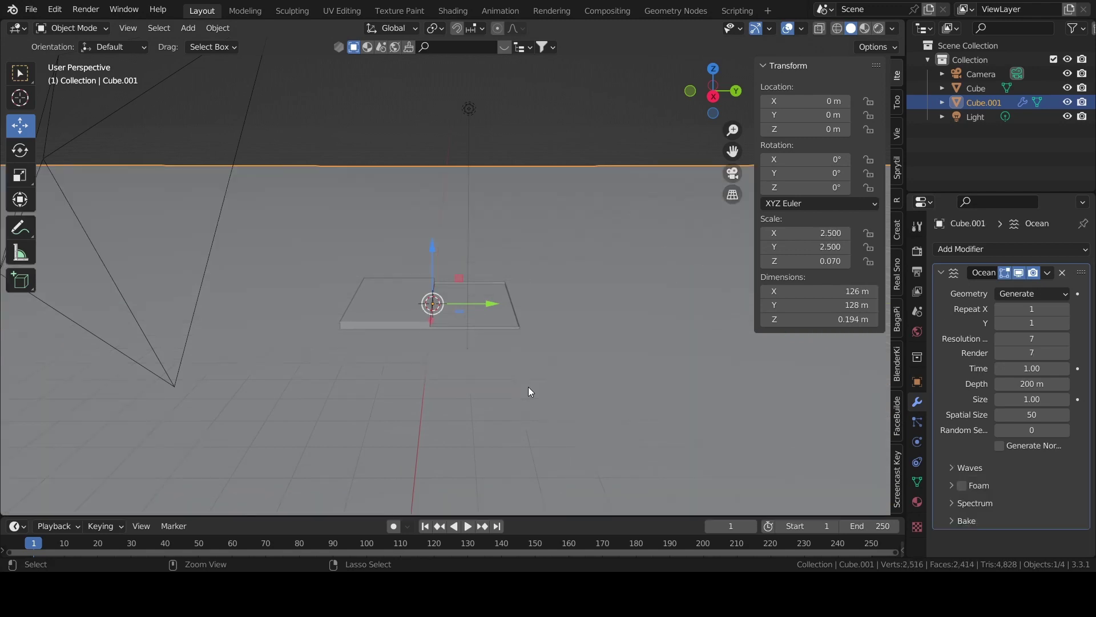
key("ctrl+z")
key("ctrl+z")
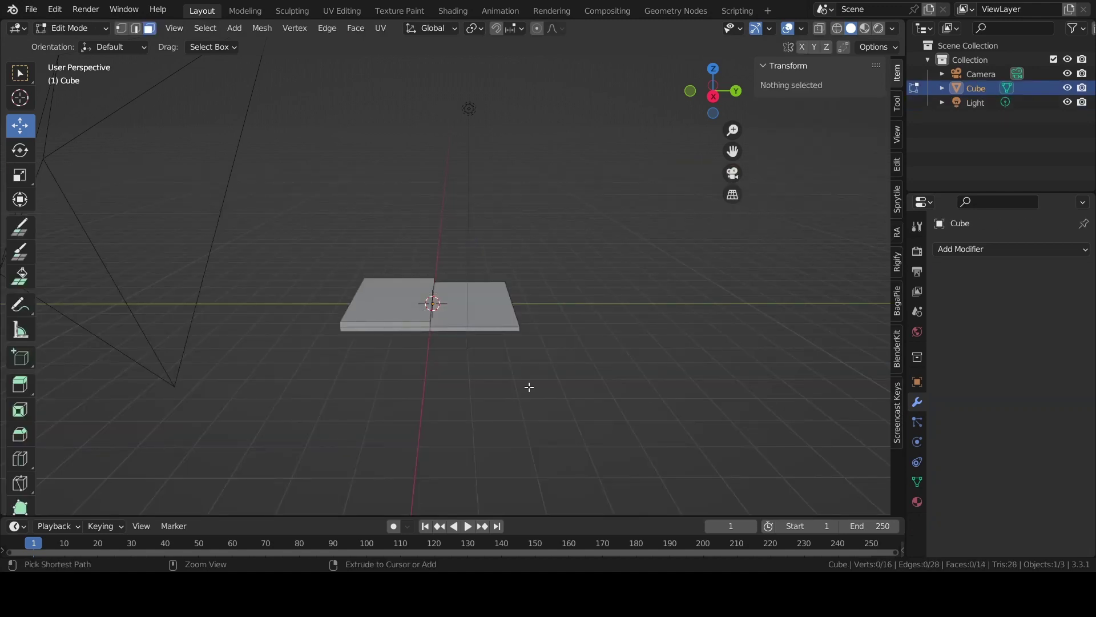
key("shift+a")
left_click(523, 204)
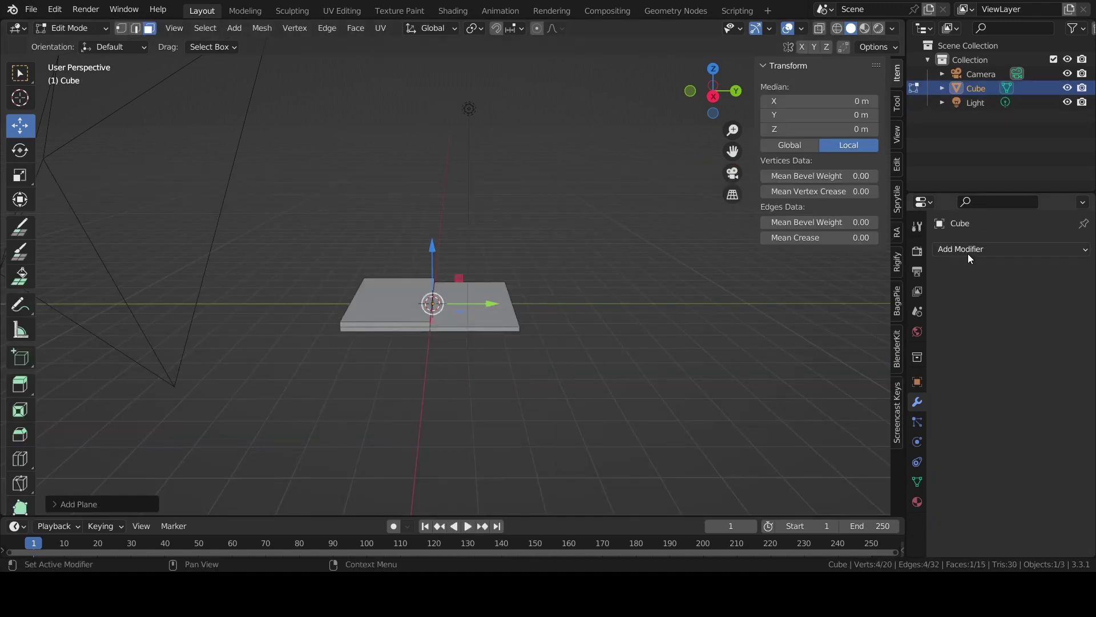
left_click(988, 249)
left_click(1019, 365)
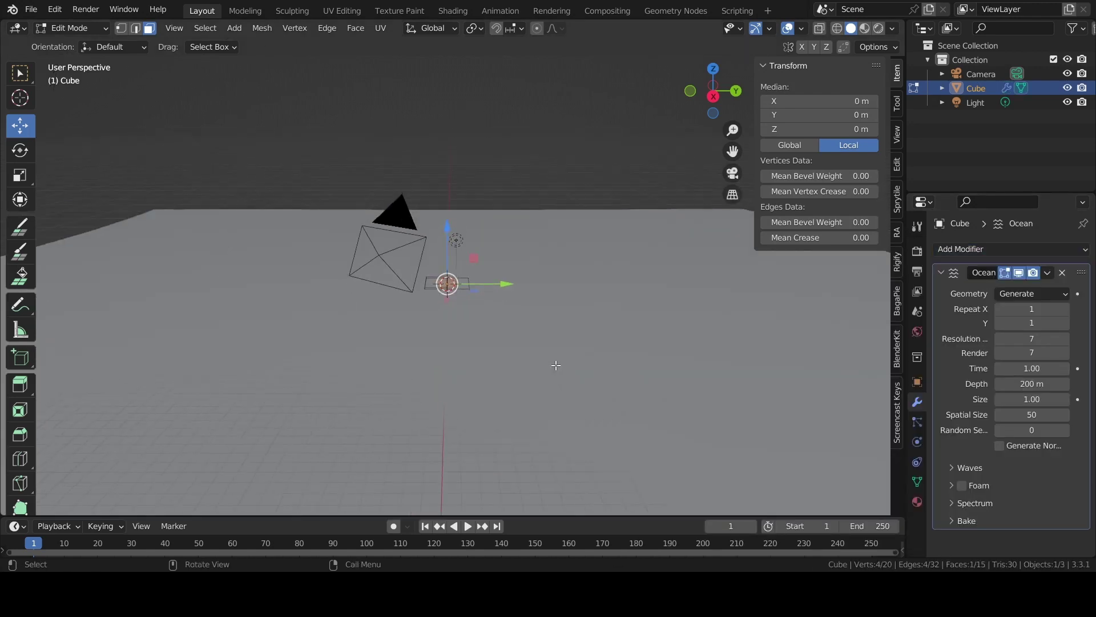
left_click(1001, 461)
scroll(1028, 477, "down", 1)
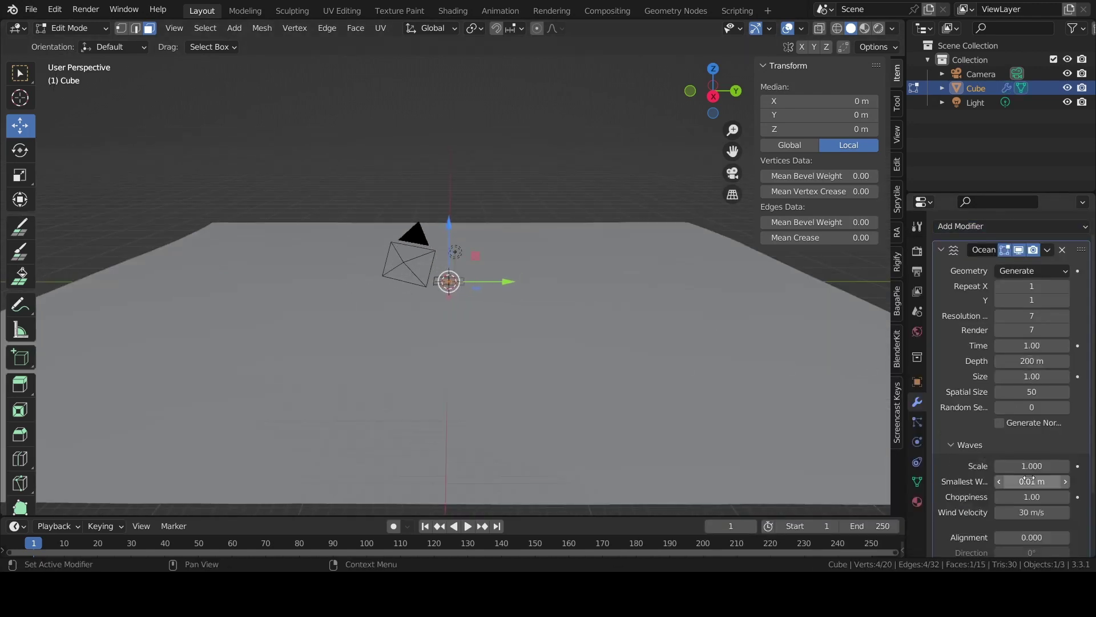
mouse_move(1031, 466)
left_mouse_down()
mouse_move(1051, 465)
mouse_move(1028, 466)
left_mouse_up()
left_click_drag(1022, 345, 1062, 345)
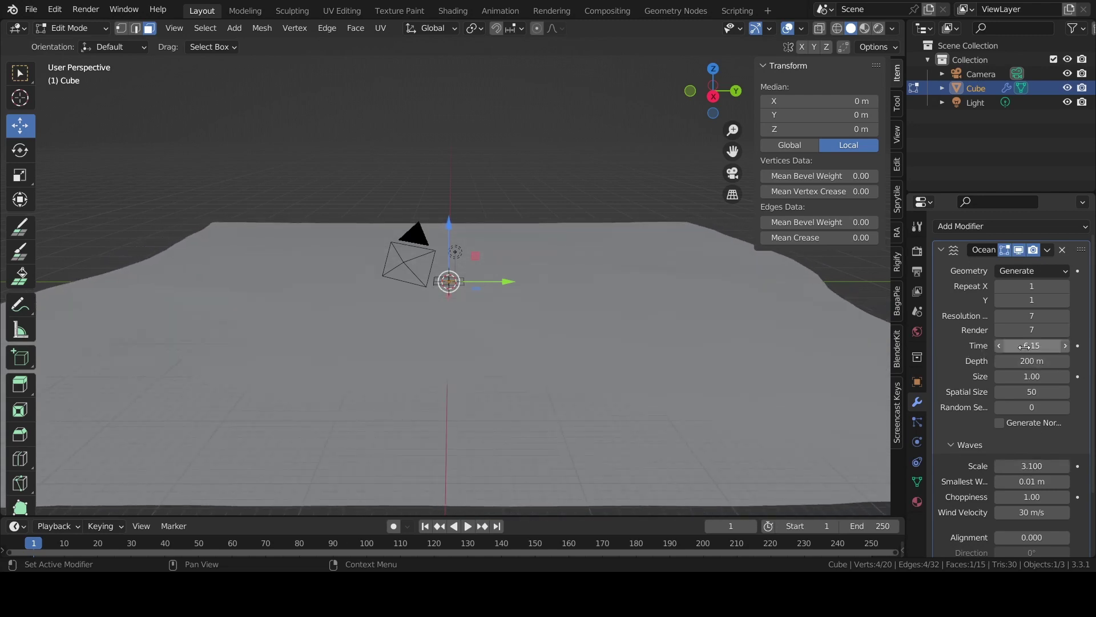
mouse_move(1027, 342)
left_mouse_down()
mouse_move(1062, 343)
mouse_move(1037, 342)
left_mouse_up()
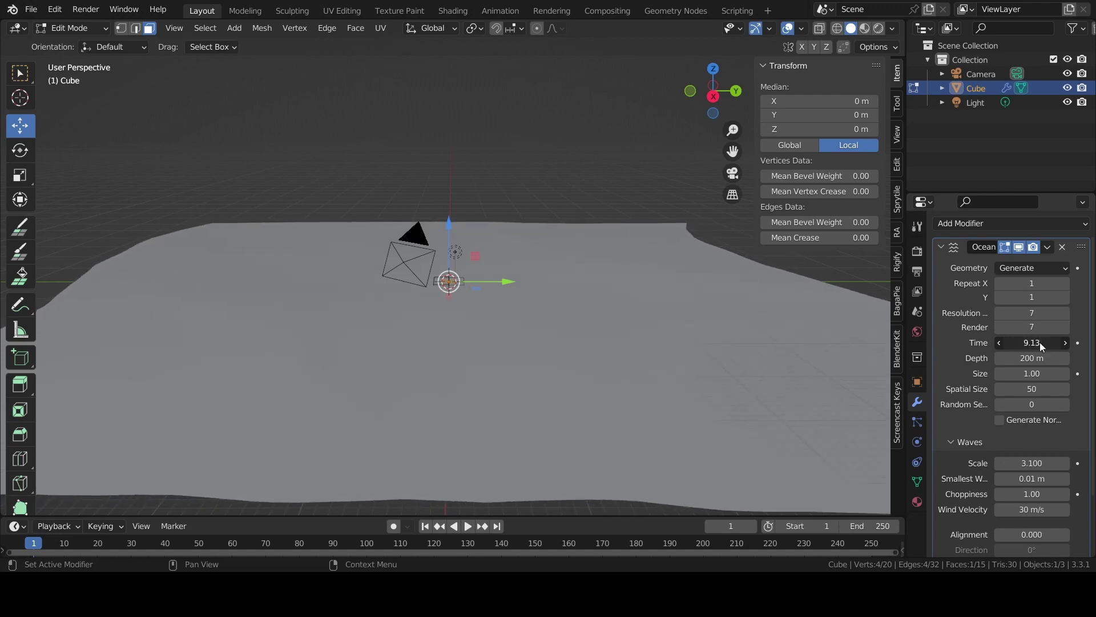
middle_click_drag(531, 211, 573, 281)
scroll(573, 280, "up", 2)
scroll(1037, 452, "down", 3)
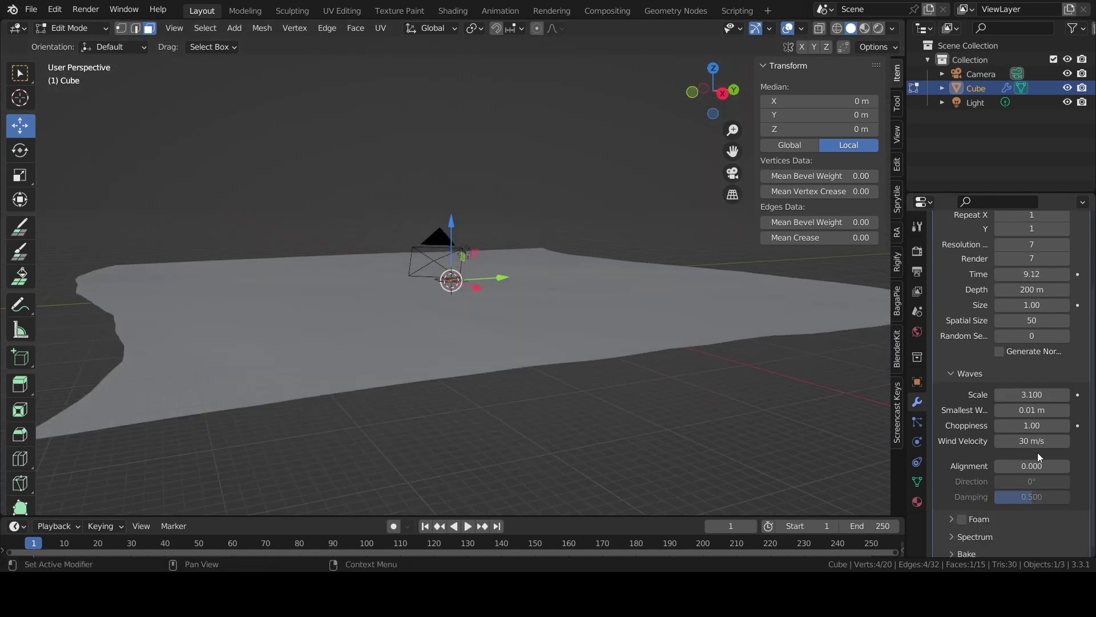
scroll(1048, 453, "down", 1)
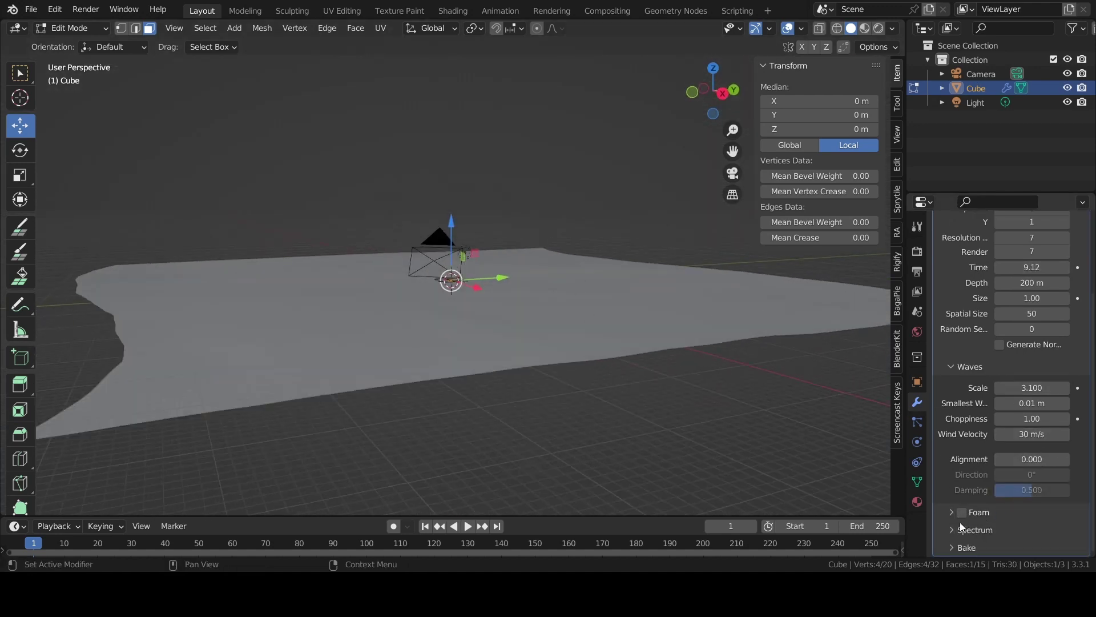
scroll(965, 502, "up", 2)
scroll(1016, 434, "up", 2)
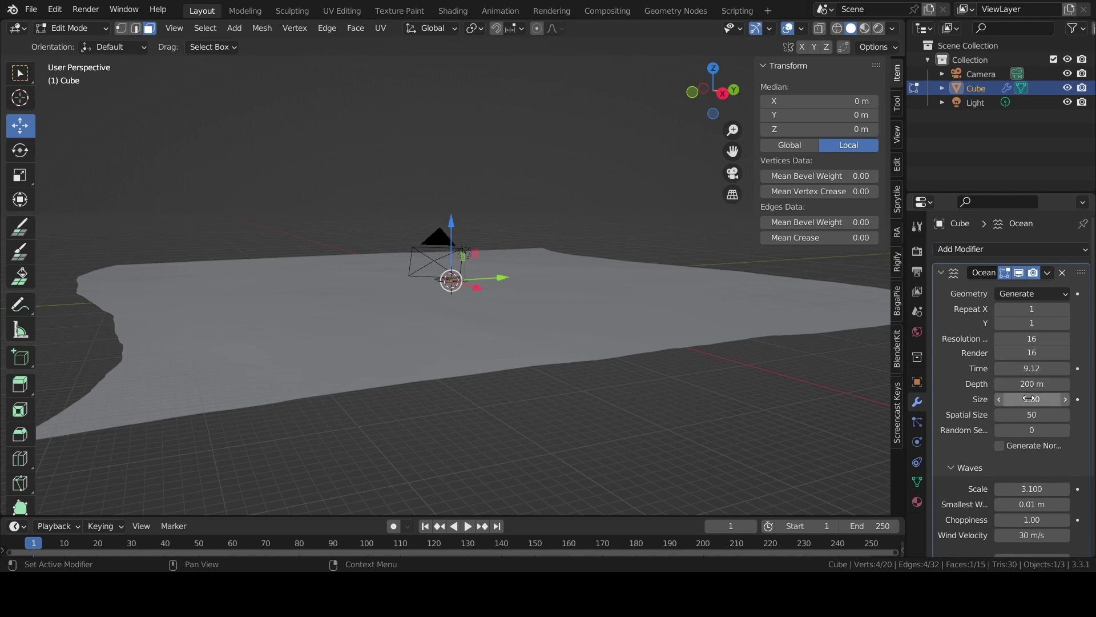
left_click_drag(1028, 398, 996, 399)
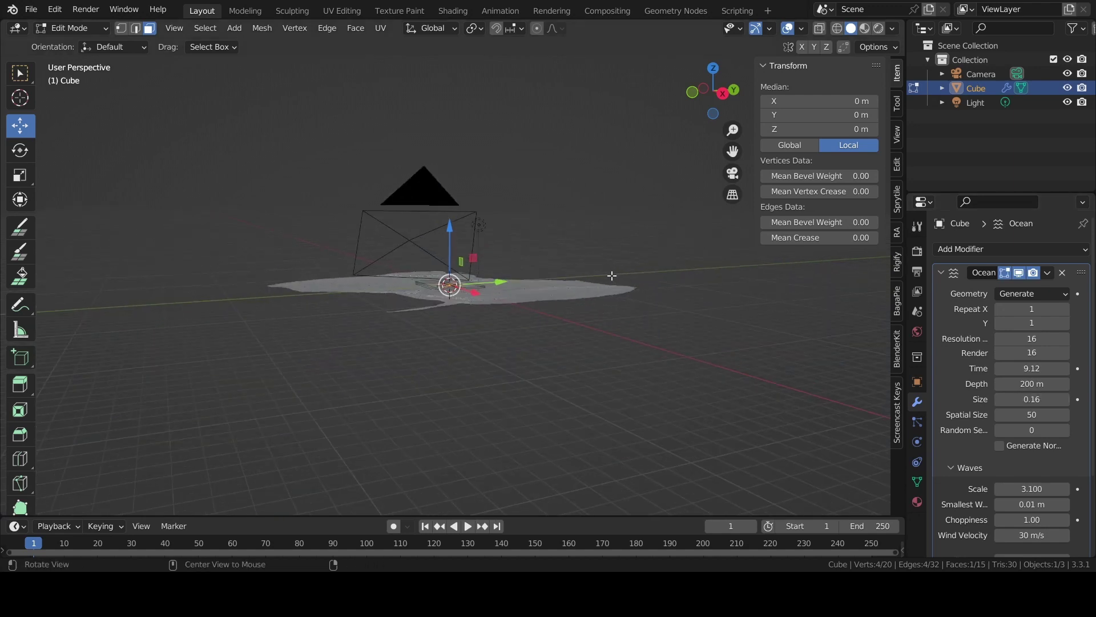
left_click_drag(611, 276, 580, 374, "alt")
key("ctrl+z")
Undo back to Object Mode and add a new plane mesh
key("ctrl+z")
key("ctrl+z")
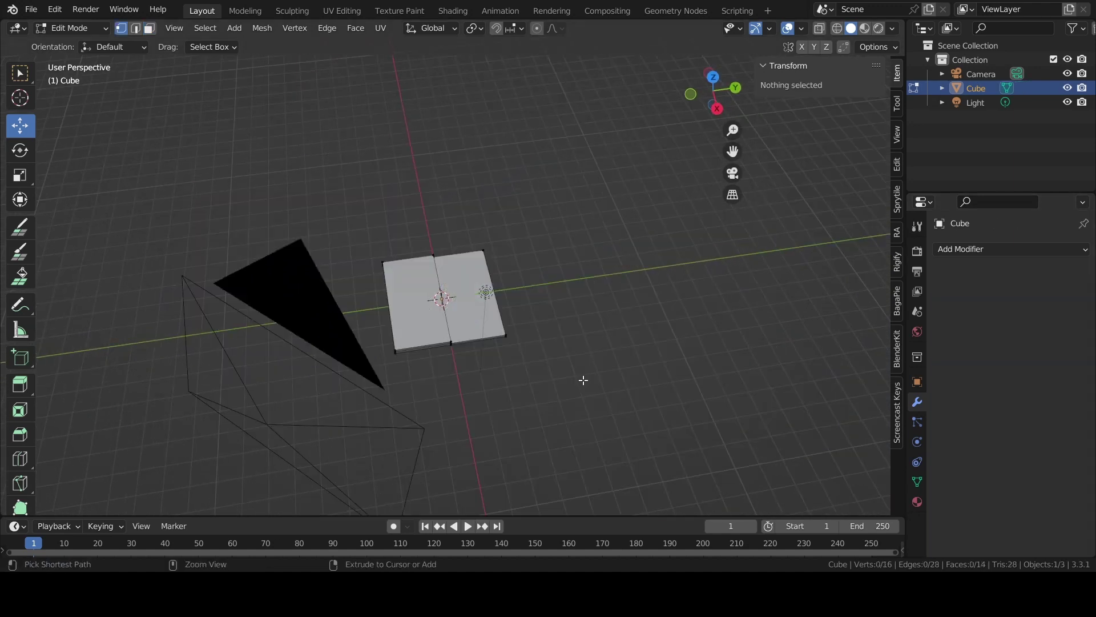
key("ctrl+z")
key("ctrl+z")
key("ctrl+z")
scroll(569, 345, "down", 3)
key("Tab")
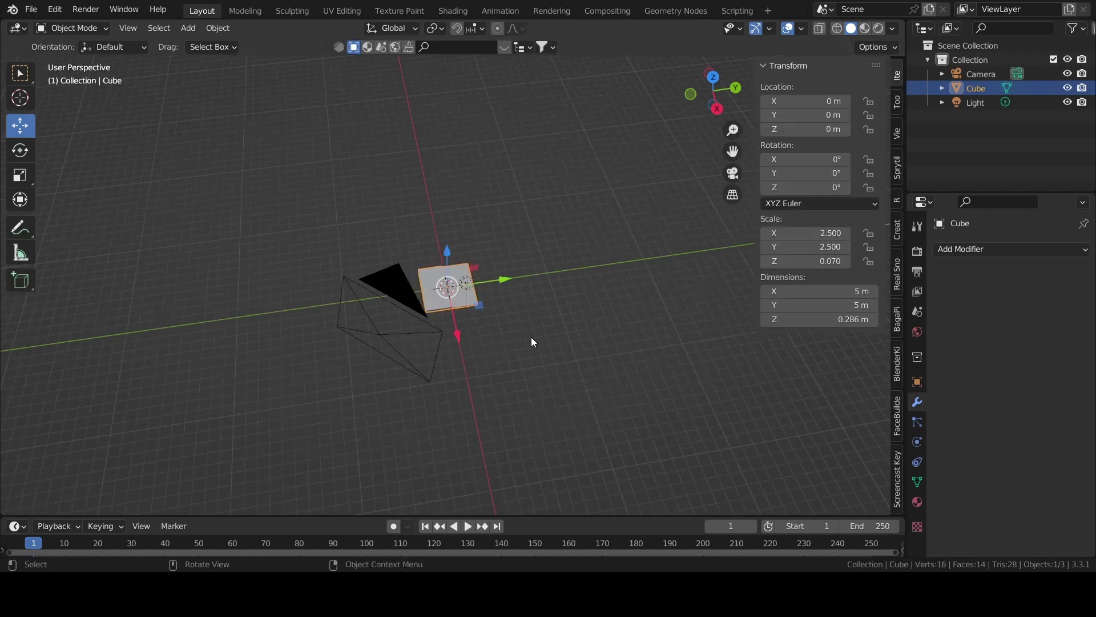
key("shift+a")
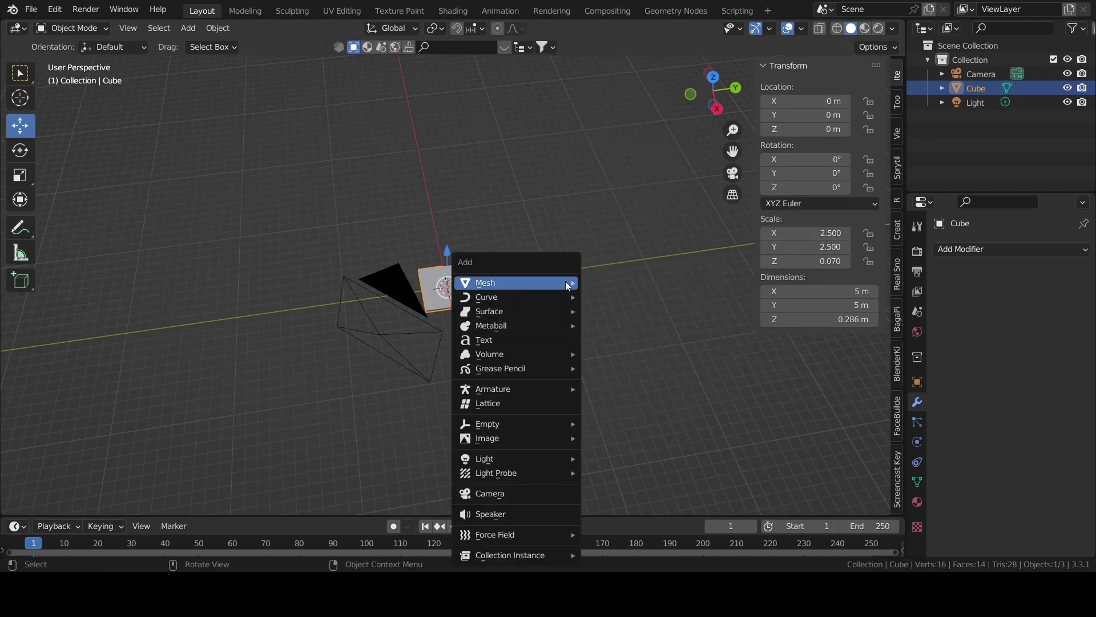
mouse_move(513, 283)
left_click(604, 286)
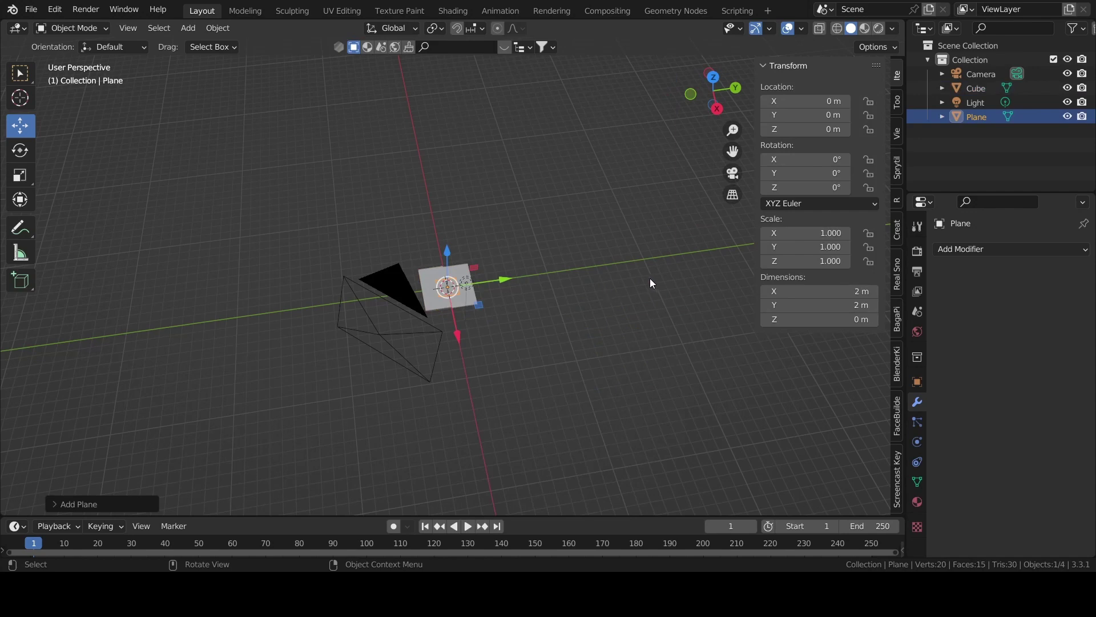
key("s")
key("Escape")
Give the plane an Ocean modifier with Spatial Size 15
left_click(988, 250)
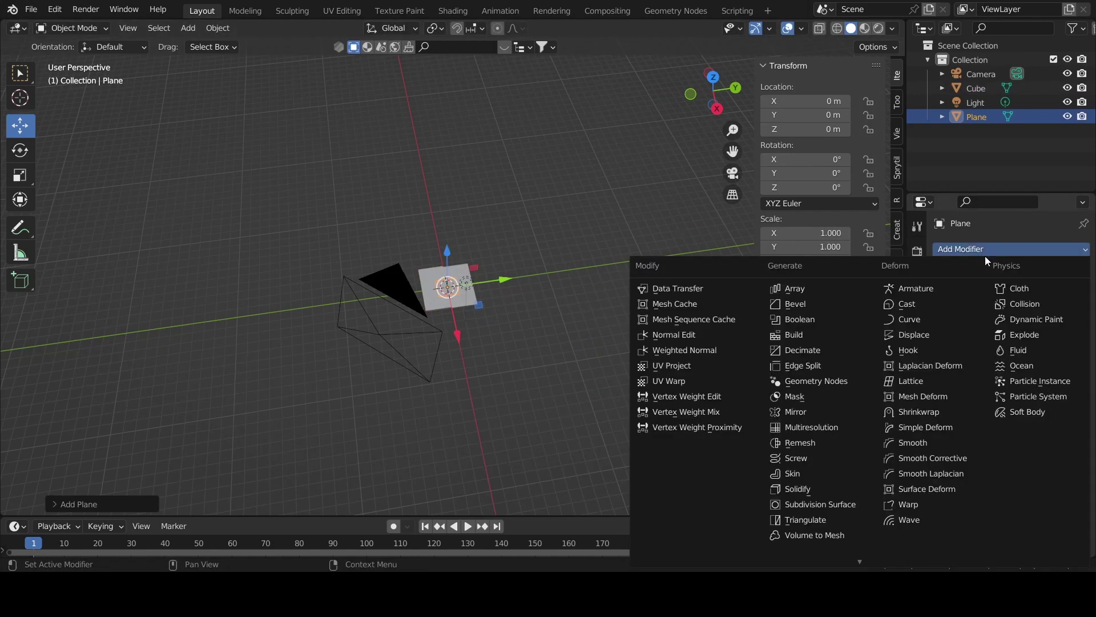
left_click(1029, 371)
mouse_move(841, 398)
middle_mouse_down()
mouse_move(714, 290)
mouse_move(708, 348)
middle_mouse_up()
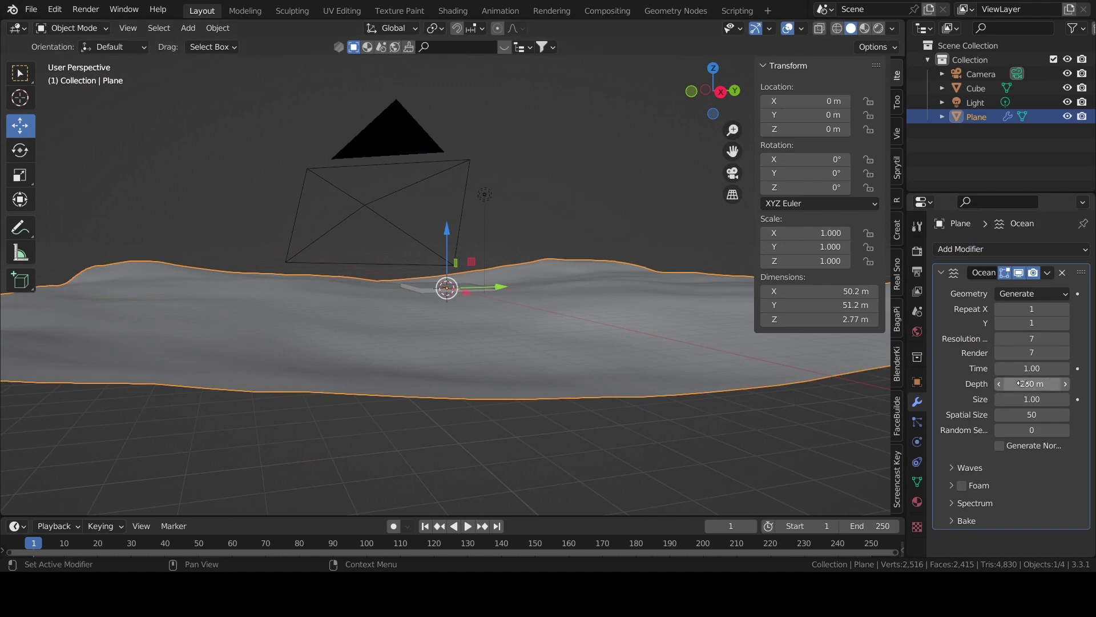
key("Return")
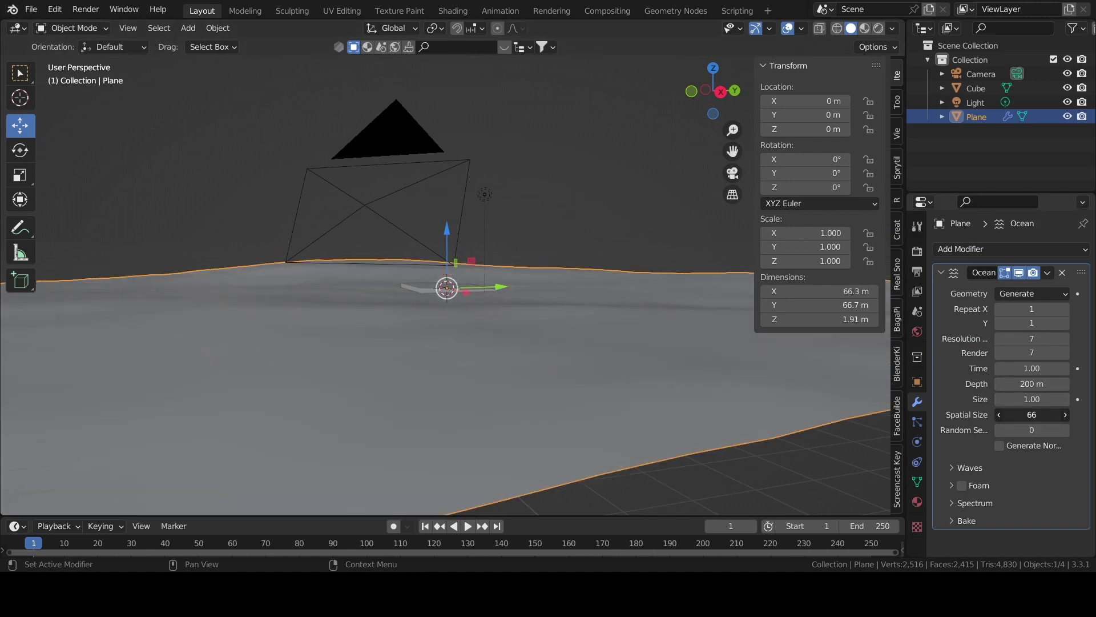
mouse_move(1063, 419)
left_mouse_down()
mouse_move(1005, 418)
mouse_move(1050, 415)
left_mouse_up()
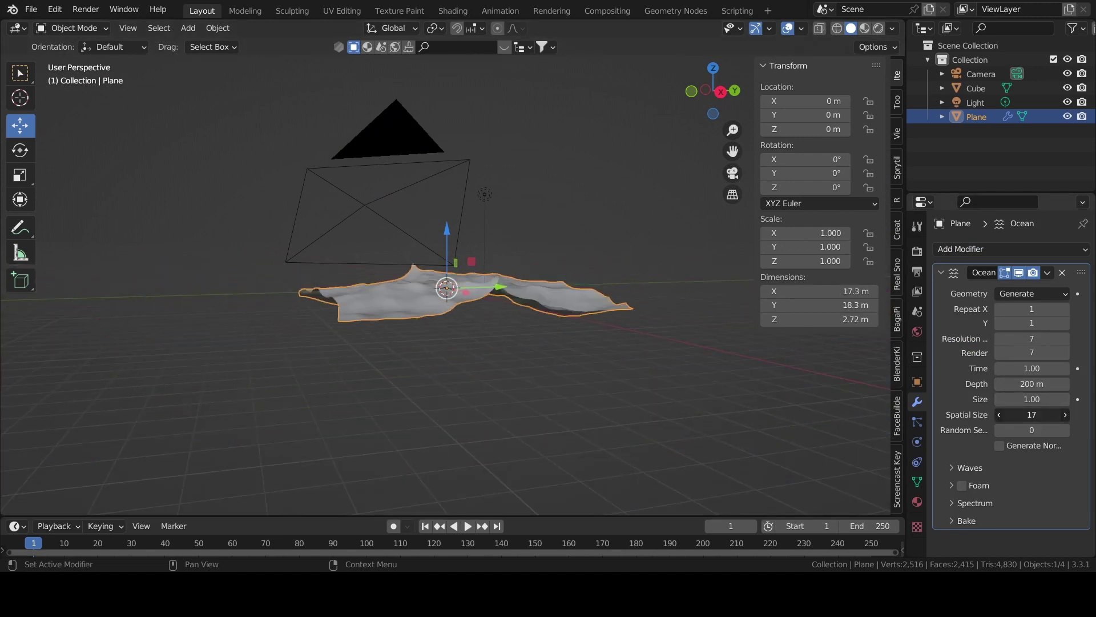
middle_click_drag(503, 342, 506, 370)
scroll(511, 376, "up", 3)
scroll(520, 389, "up", 1)
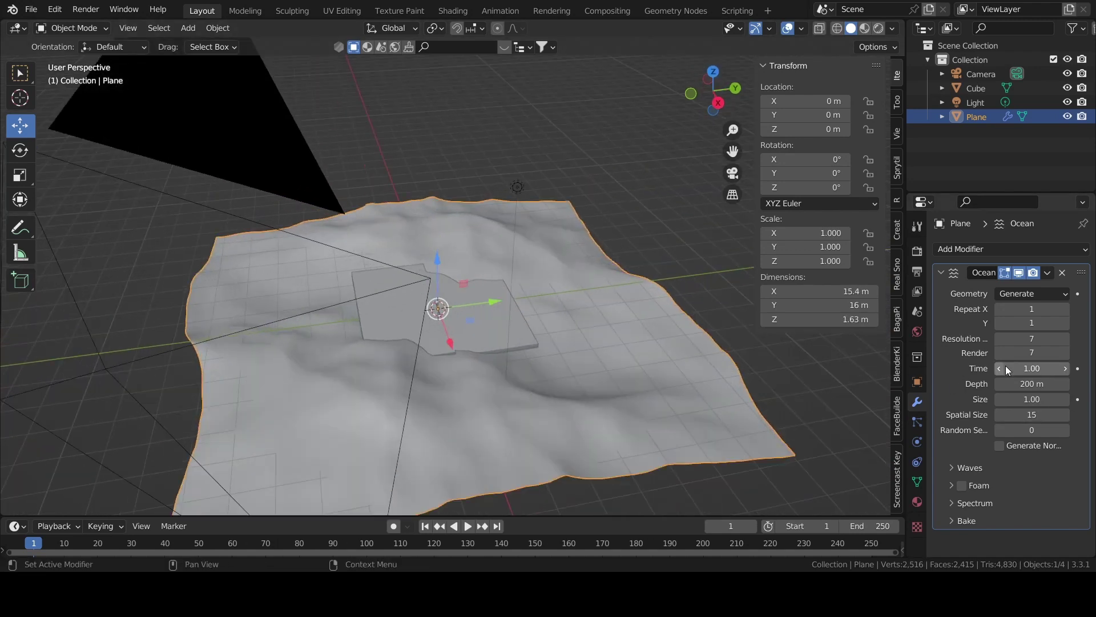
left_click_drag(1032, 368, 1032, 368)
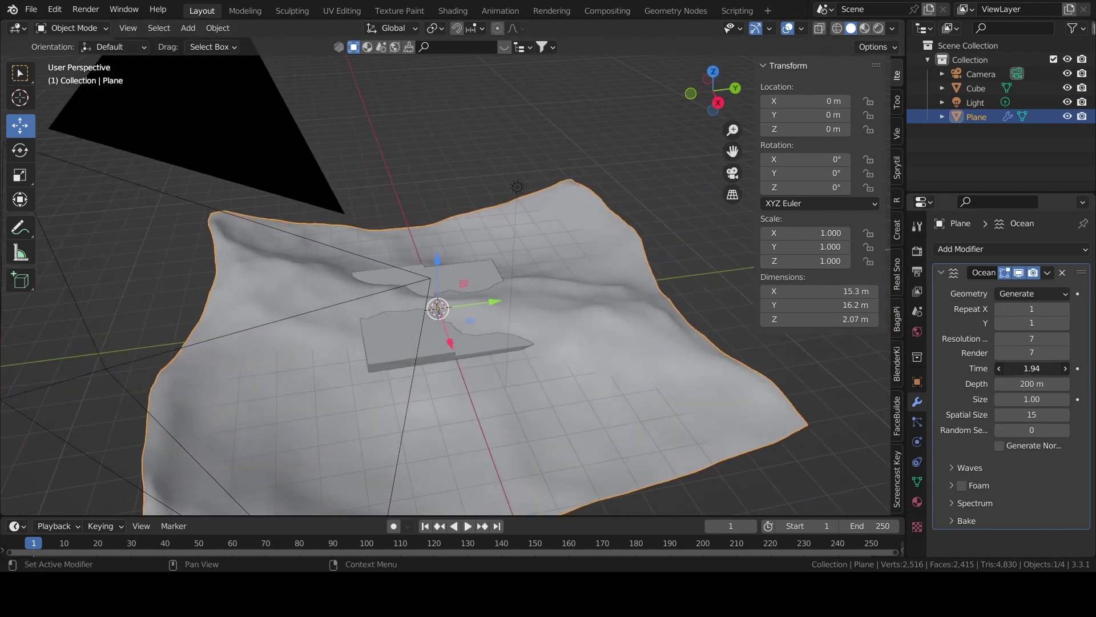
middle_click_drag(852, 395, 679, 314)
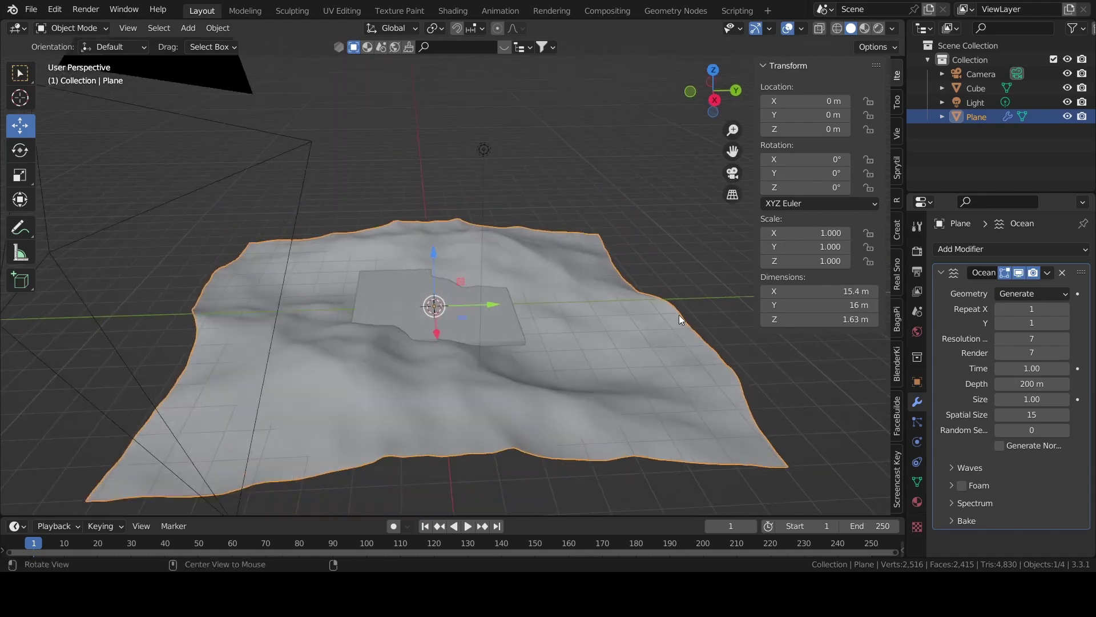
Set the ocean's wave Scale to 1.000 and review the surface around the slab
left_click(982, 465)
scroll(981, 461, "down", 1)
mouse_move(1031, 466)
left_mouse_down()
mouse_move(1056, 466)
mouse_move(1005, 466)
left_mouse_up()
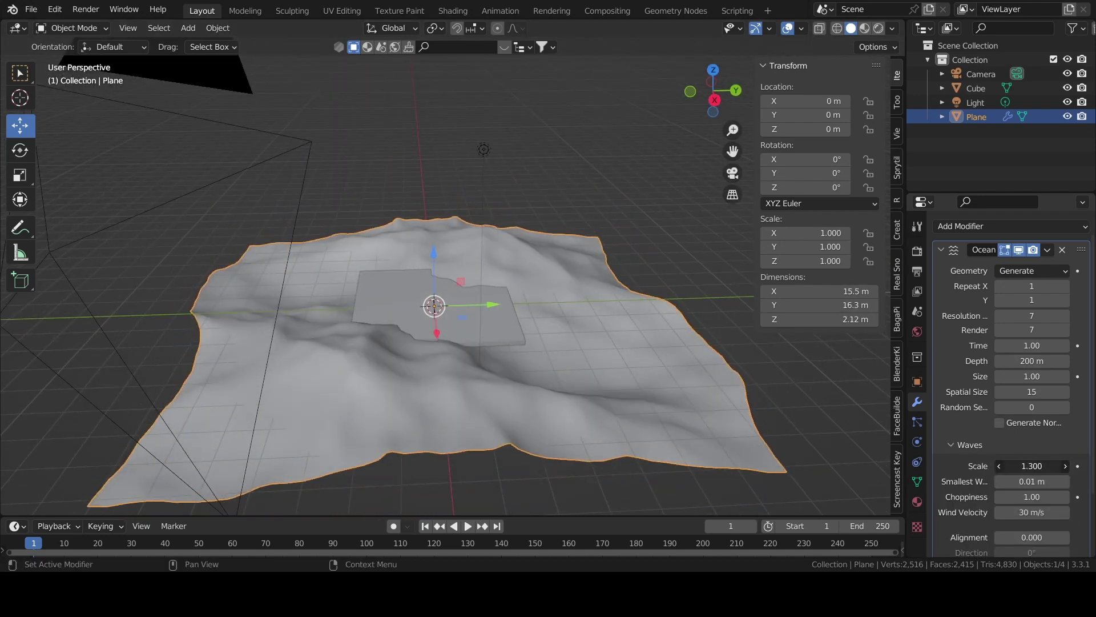
mouse_move(886, 428)
middle_mouse_down()
mouse_move(602, 382)
mouse_move(598, 337)
middle_mouse_up()
scroll(597, 350, "up", 3)
scroll(597, 337, "down", 1)
scroll(597, 357, "down", 3)
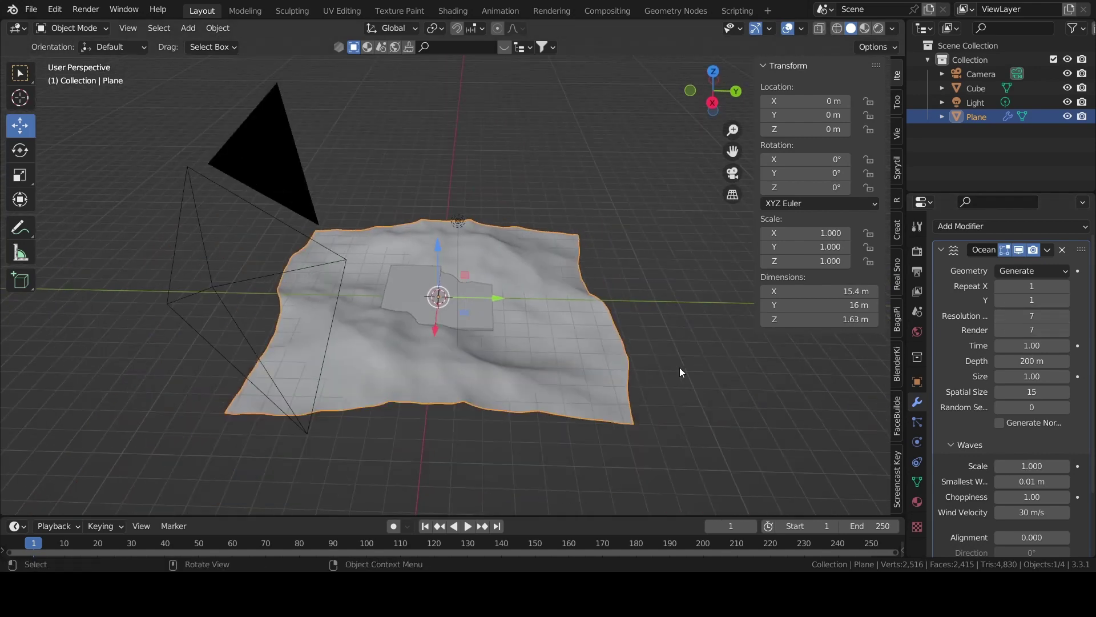
Apply the Ocean modifier so the waves become permanent mesh geometry
key("ctrl+Tab")
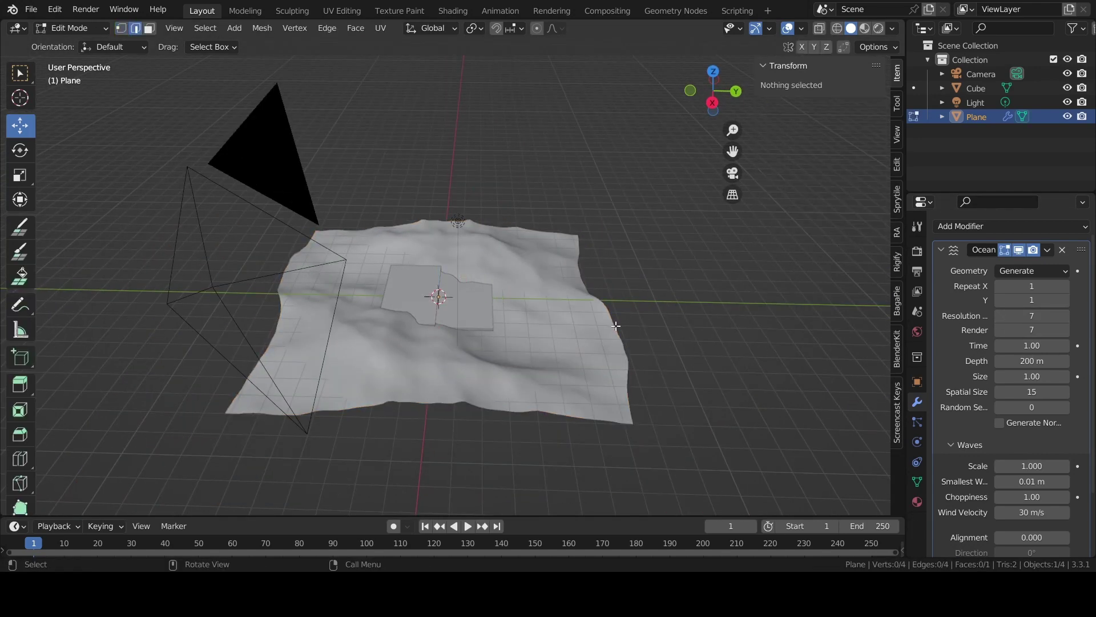
left_click(1048, 249)
key("ctrl+Tab")
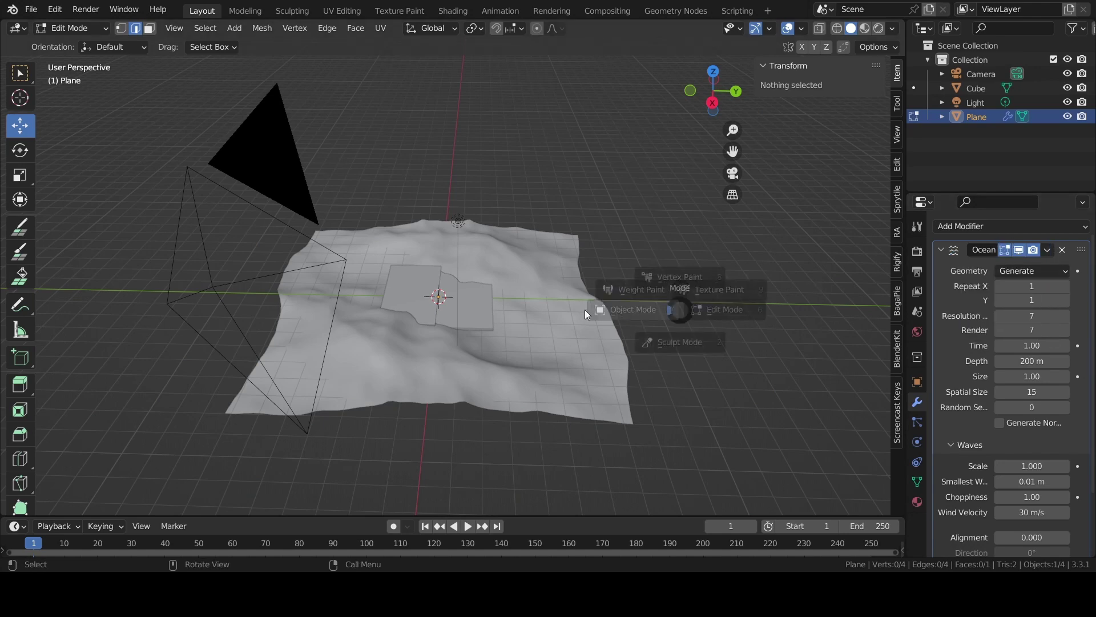
left_click(1048, 249)
left_click(982, 266)
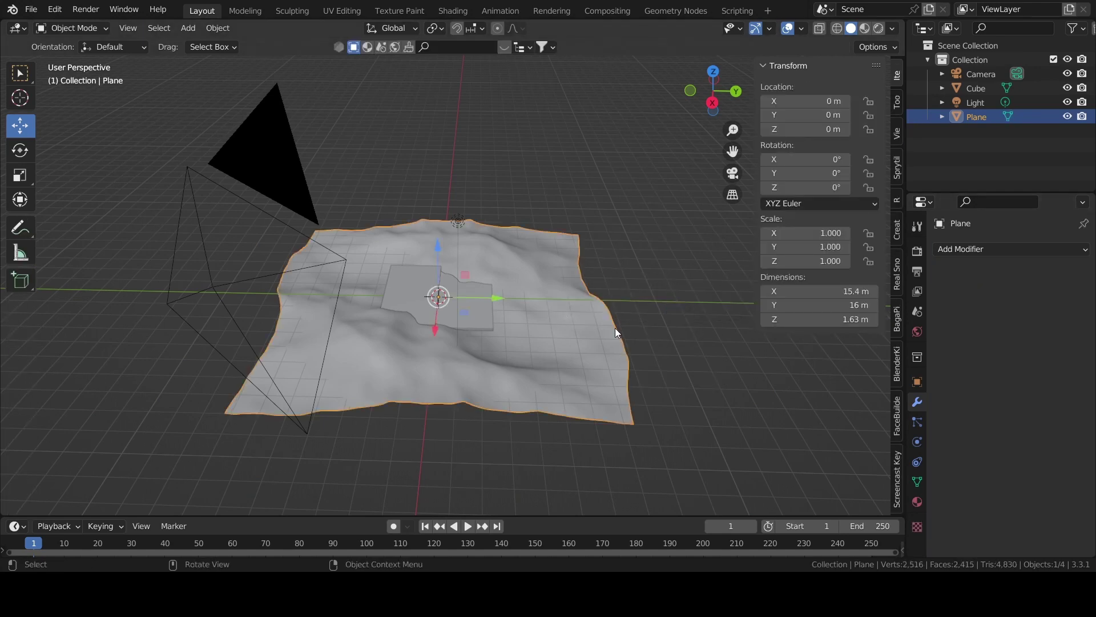
Select the whole wavy mesh in Edit Mode and scale it to 0.4
key("Tab")
scroll(634, 365, "up", 4)
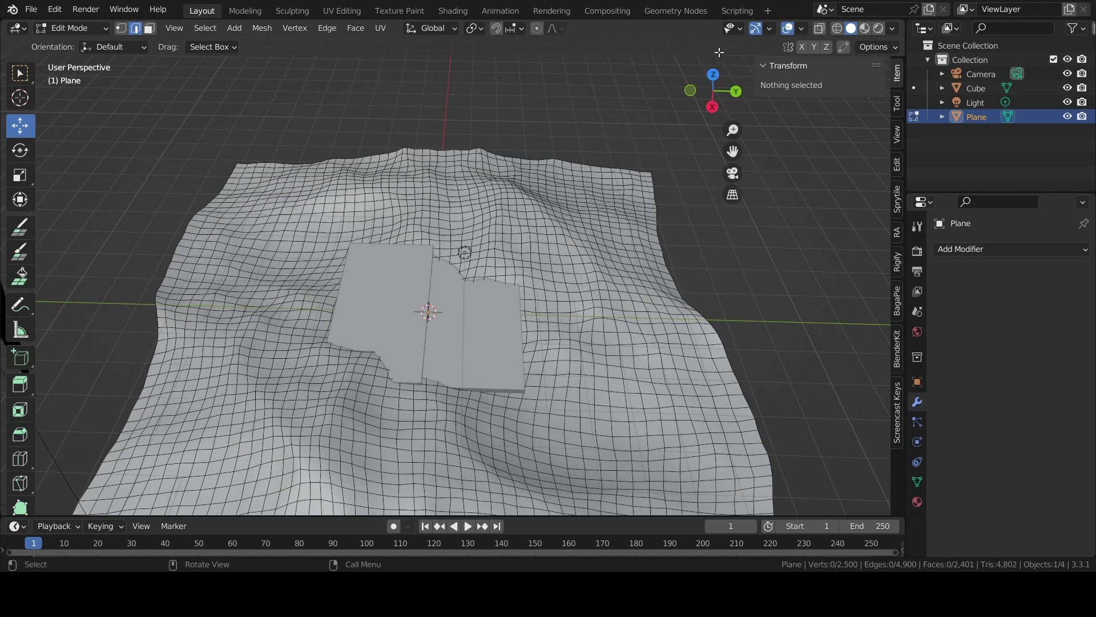
mouse_move(719, 52)
left_mouse_down()
mouse_move(447, 269)
mouse_move(617, 205)
left_mouse_up()
scroll(644, 267, "up", 5)
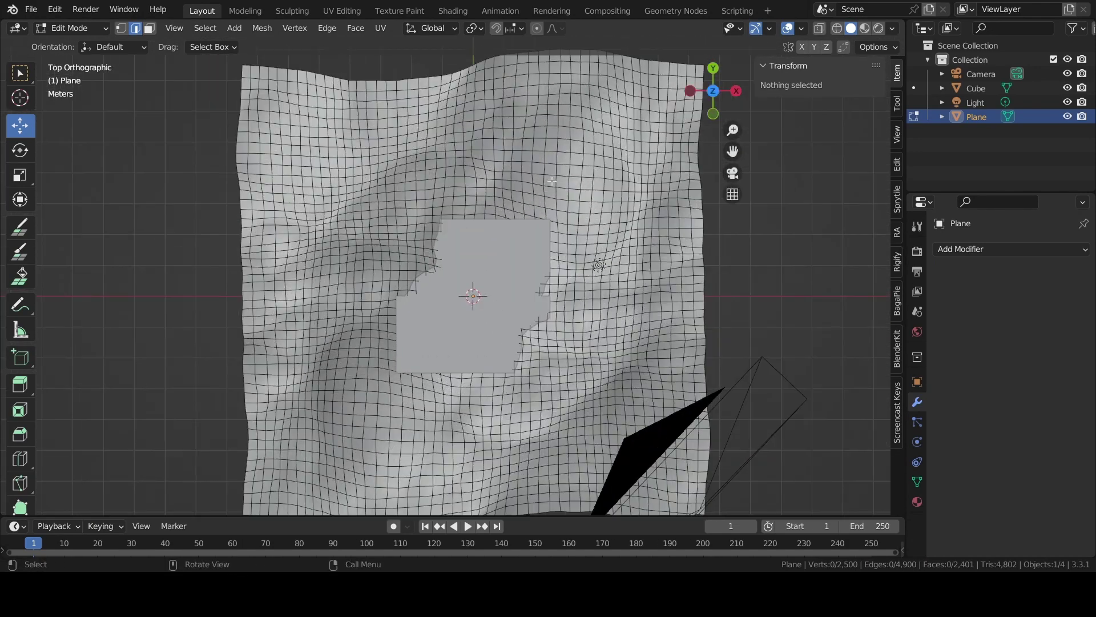
scroll(295, 250, "down", 4)
key("Tab")
key("Tab")
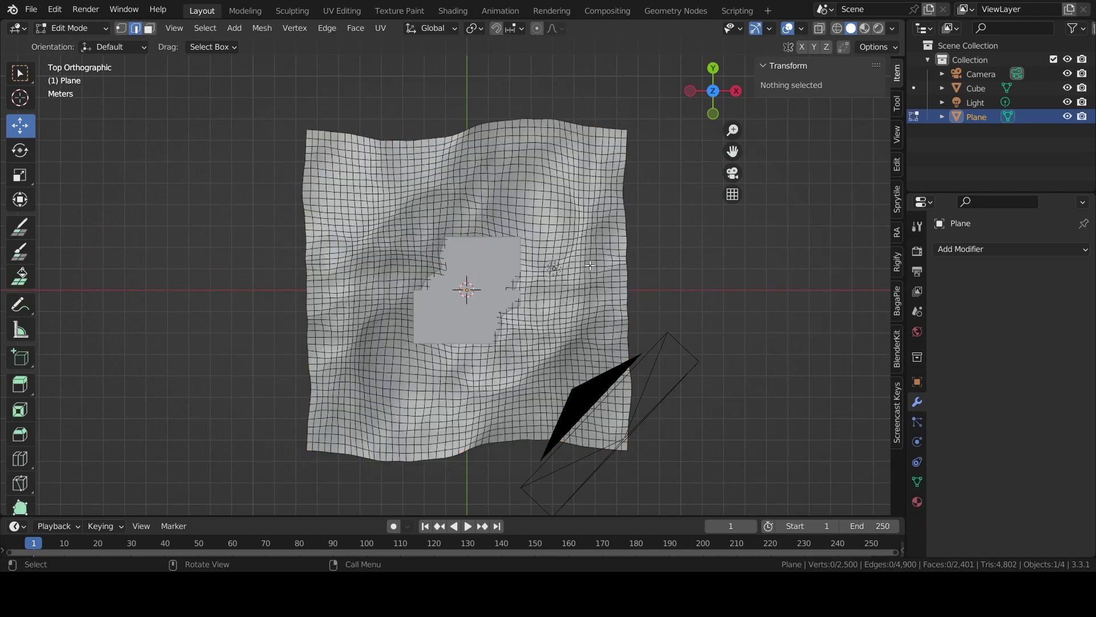
key("a")
key("s")
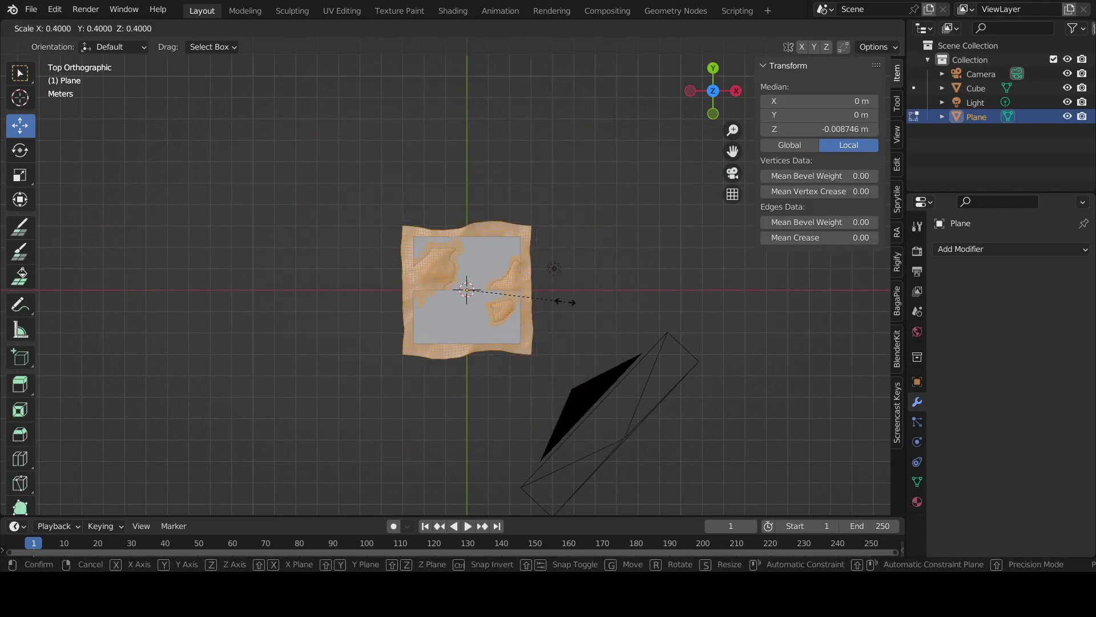
left_click(545, 301)
Move the shrunken wavy mesh along Y over one half of the slab
mouse_move(544, 302)
middle_mouse_down()
mouse_move(421, 243)
mouse_move(508, 357)
middle_mouse_up()
scroll(508, 357, "up", 5)
mouse_move(466, 337)
left_mouse_down()
mouse_move(559, 340)
mouse_move(571, 323)
mouse_move(591, 323)
left_mouse_up()
Position the wavy mesh along Y and raise it above the slab
left_click(537, 271)
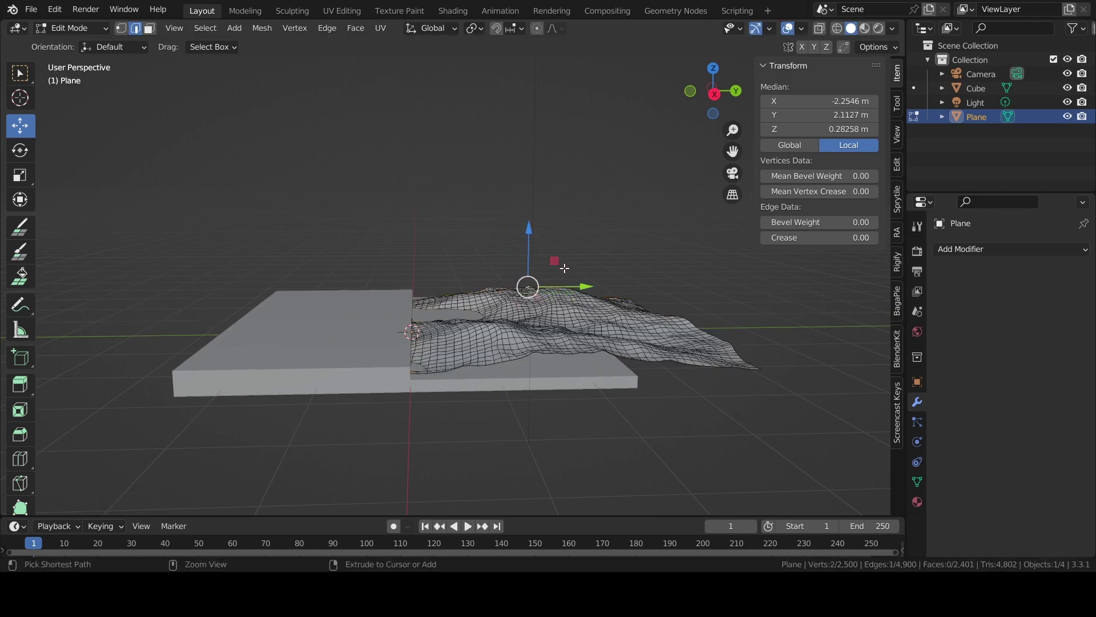
key("a")
left_click_drag(534, 264, 531, 255)
middle_click_drag(531, 256, 557, 337)
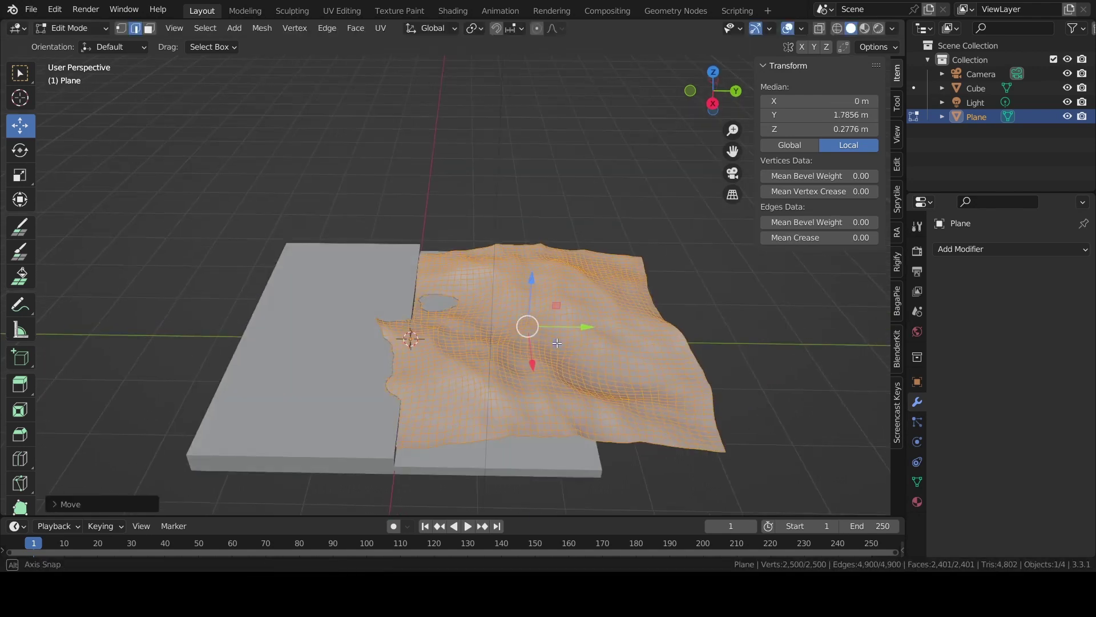
left_click_drag(587, 330, 596, 332)
mouse_move(596, 332)
middle_mouse_down()
mouse_move(603, 286)
mouse_move(553, 269)
middle_mouse_up()
mouse_move(553, 270)
left_mouse_down()
mouse_move(552, 258)
mouse_move(546, 271)
left_mouse_up()
left_click(550, 271)
key("a")
mouse_move(546, 271)
middle_mouse_down()
mouse_move(742, 379)
mouse_move(685, 358)
middle_mouse_up()
Pull the mesh's right edge loop along Y with proportional soft-falloff editing
left_click(698, 348, "alt")
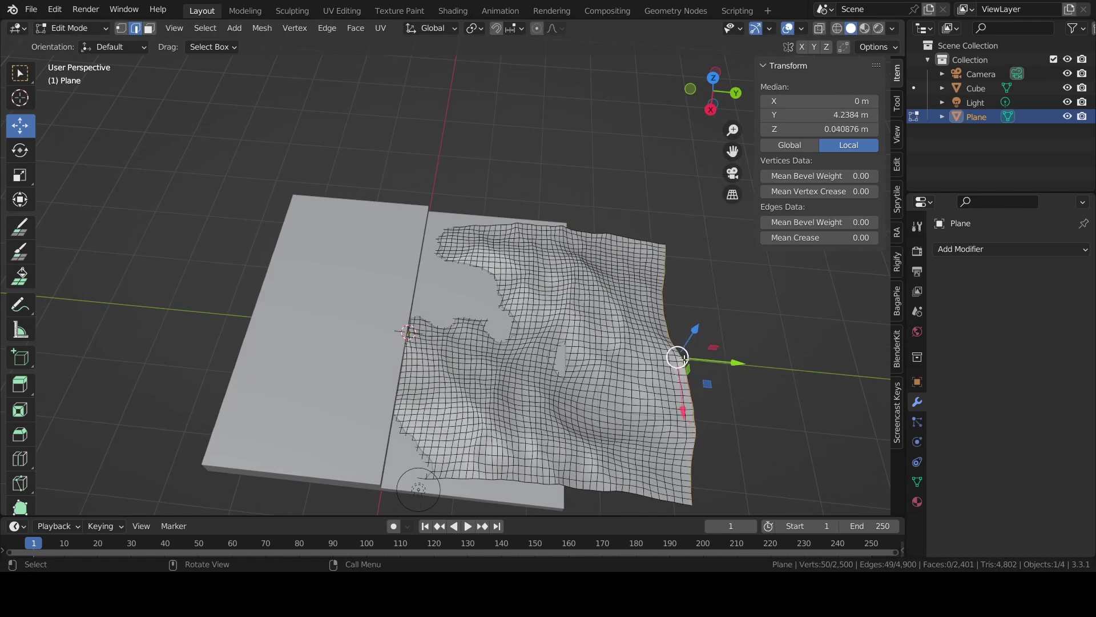
left_click_drag(684, 359, 684, 360)
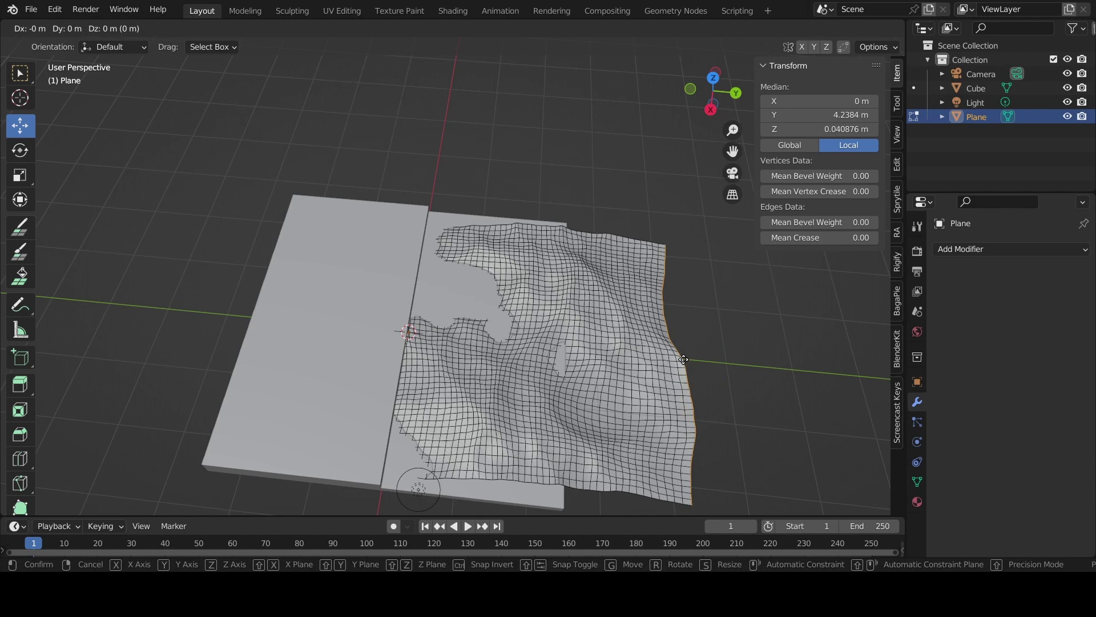
key("g")
right_click(740, 360)
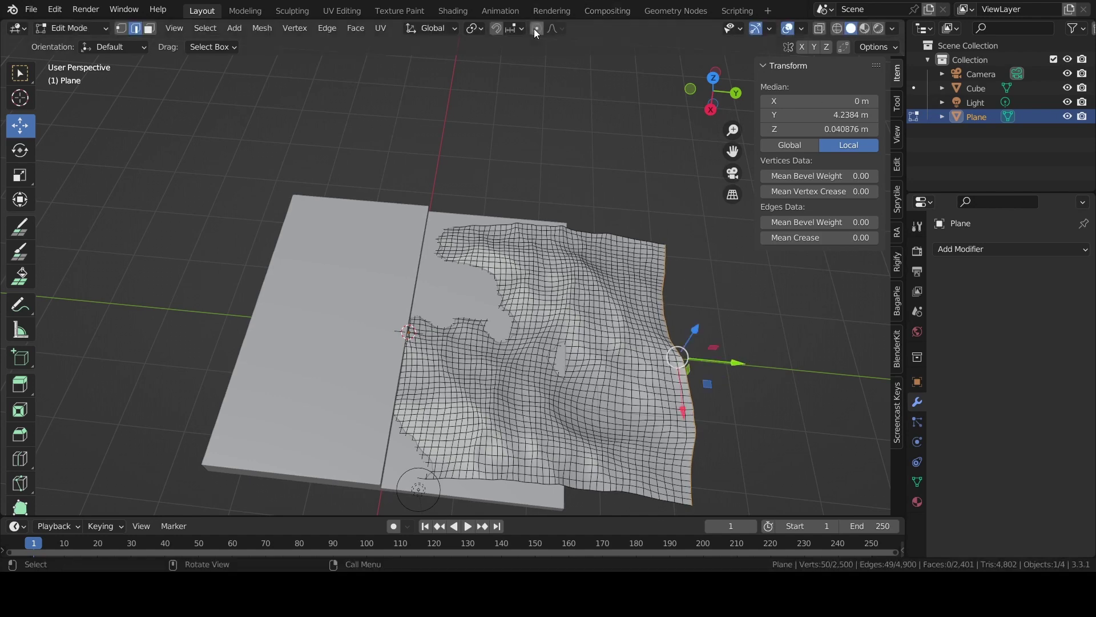
key("g")
scroll(736, 420, "down", 8)
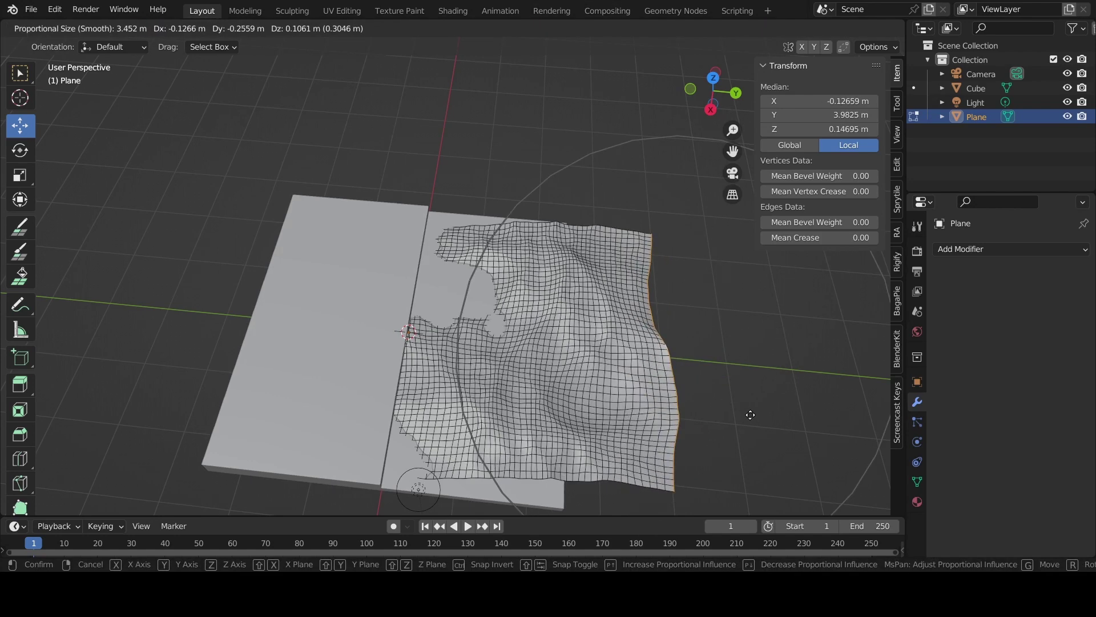
scroll(731, 416, "down", 6)
key("s")
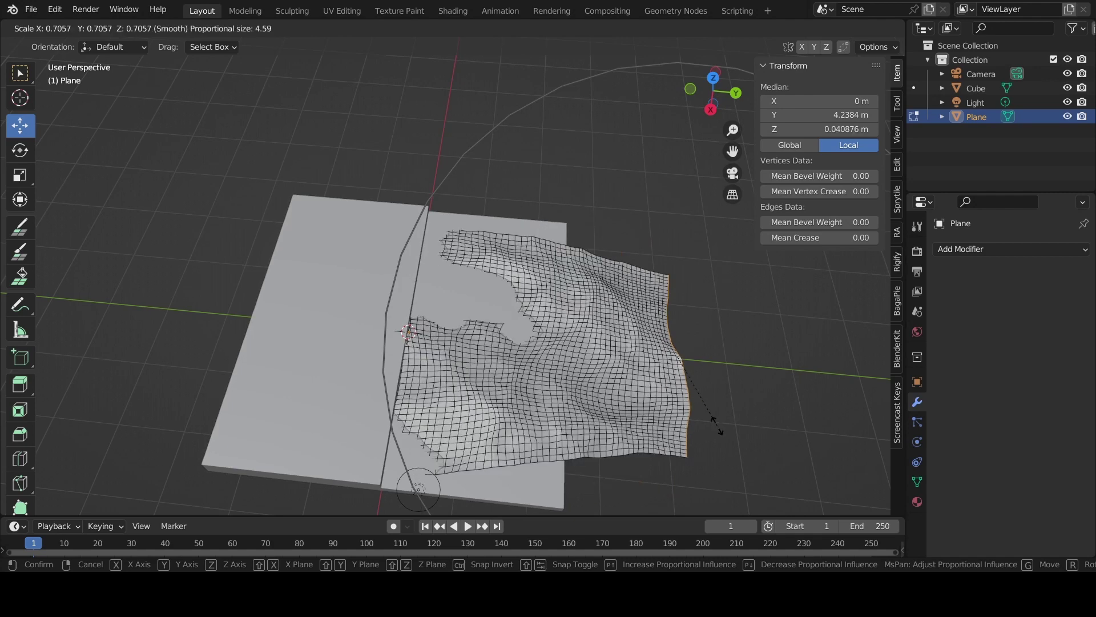
right_click(716, 425)
key("g")
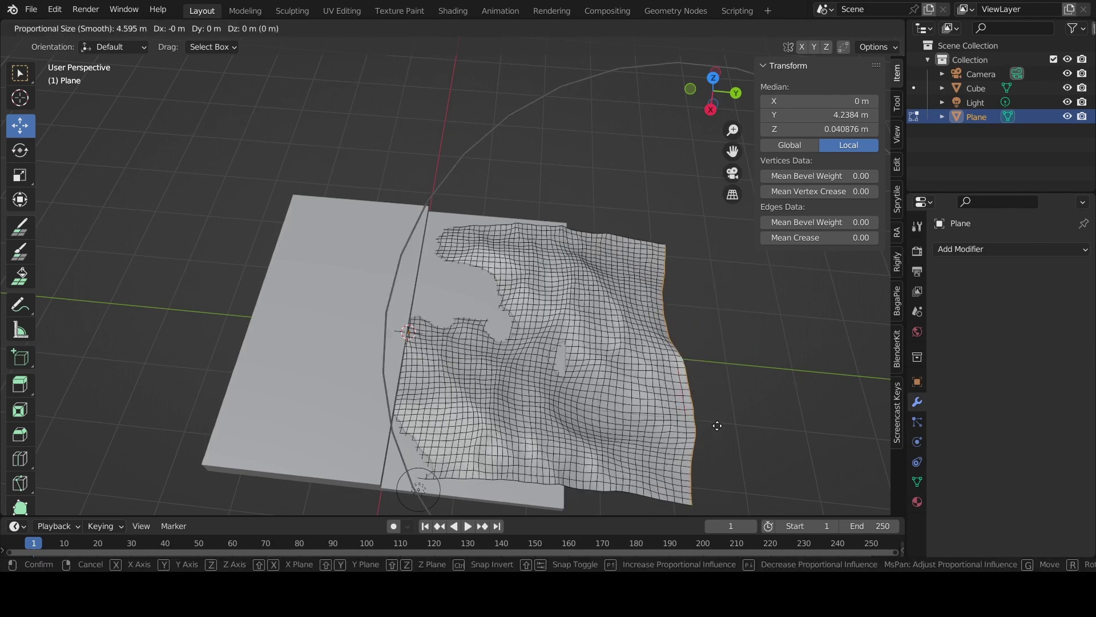
key("z")
key("y")
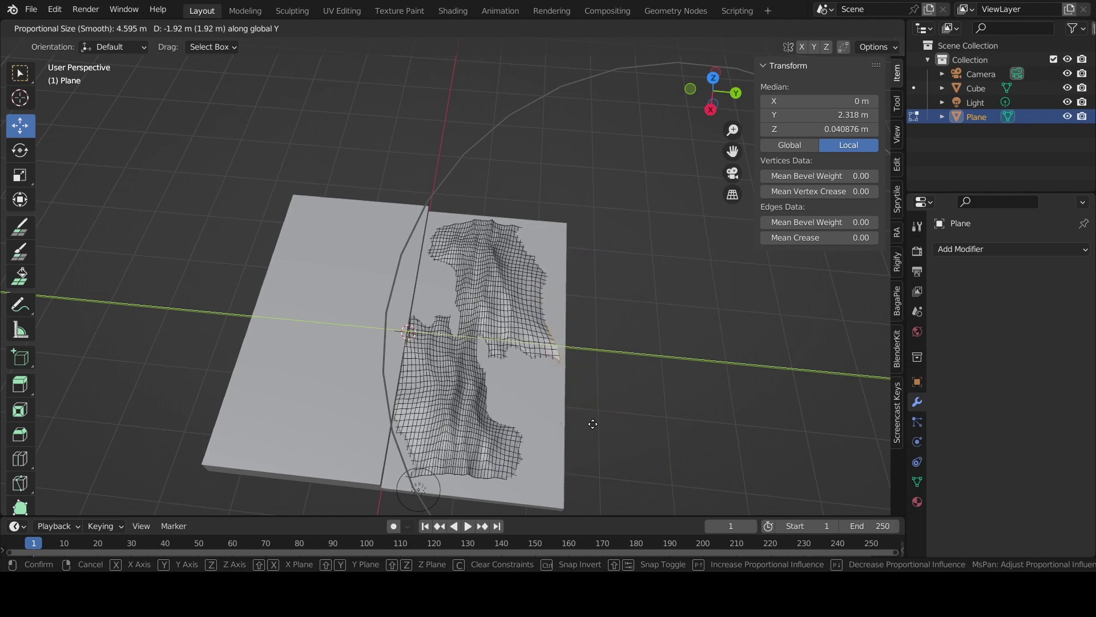
left_click(596, 425)
From the top view, drag the edge further along Y into a narrow winding strip
middle_click_drag(632, 421, 605, 307)
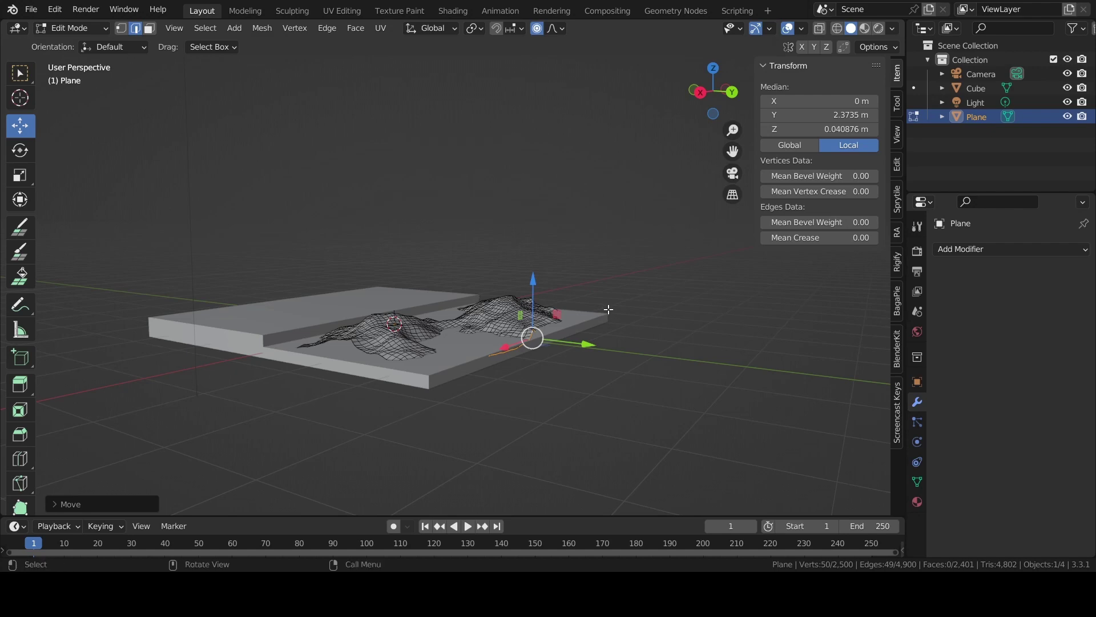
left_click(713, 69)
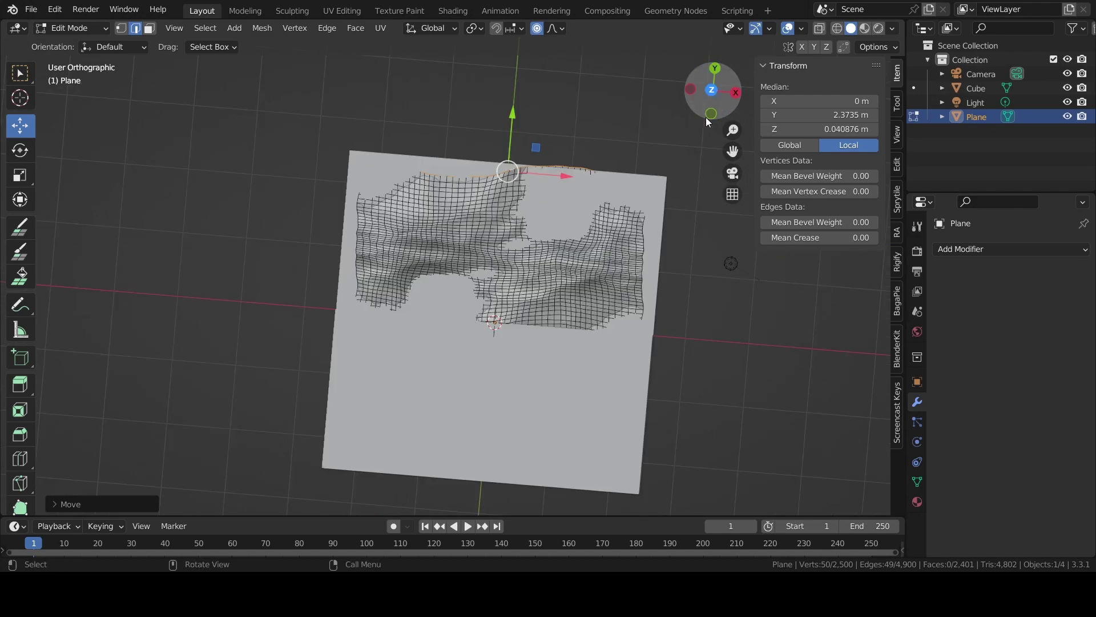
mouse_move(505, 90)
left_mouse_down()
mouse_move(509, 73)
mouse_move(514, 90)
left_mouse_up()
scroll(511, 79, "up", 3)
scroll(513, 85, "down", 2)
mouse_move(513, 90)
middle_mouse_down()
mouse_move(502, 174)
mouse_move(620, 346)
middle_mouse_up()
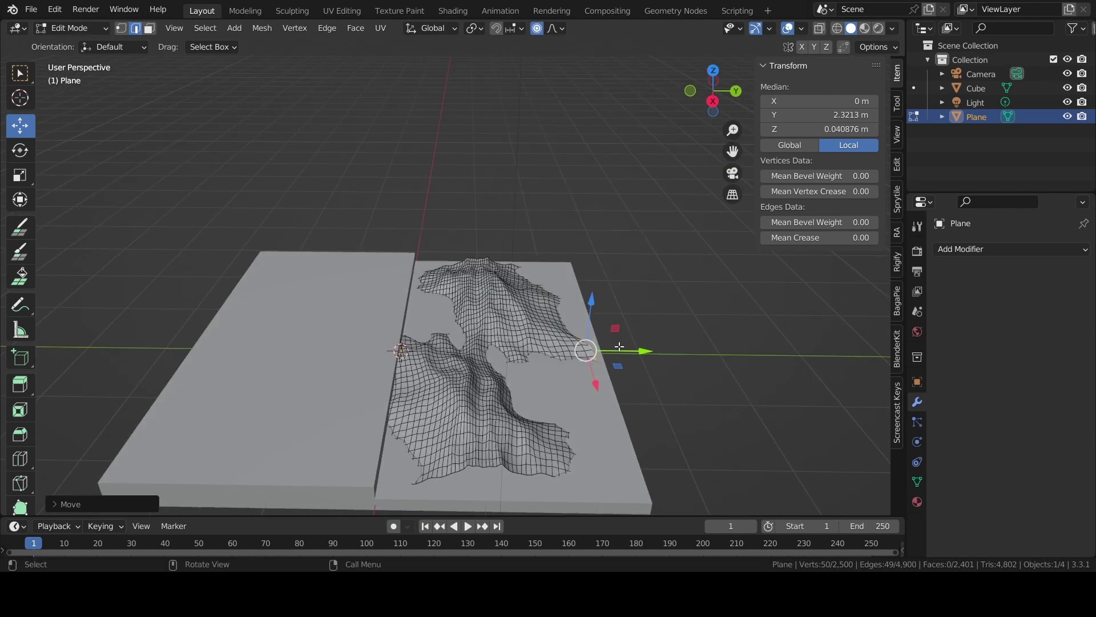
Switch to face selection and hide the wavy ocean Plane in the outliner
key("3")
left_click(554, 407)
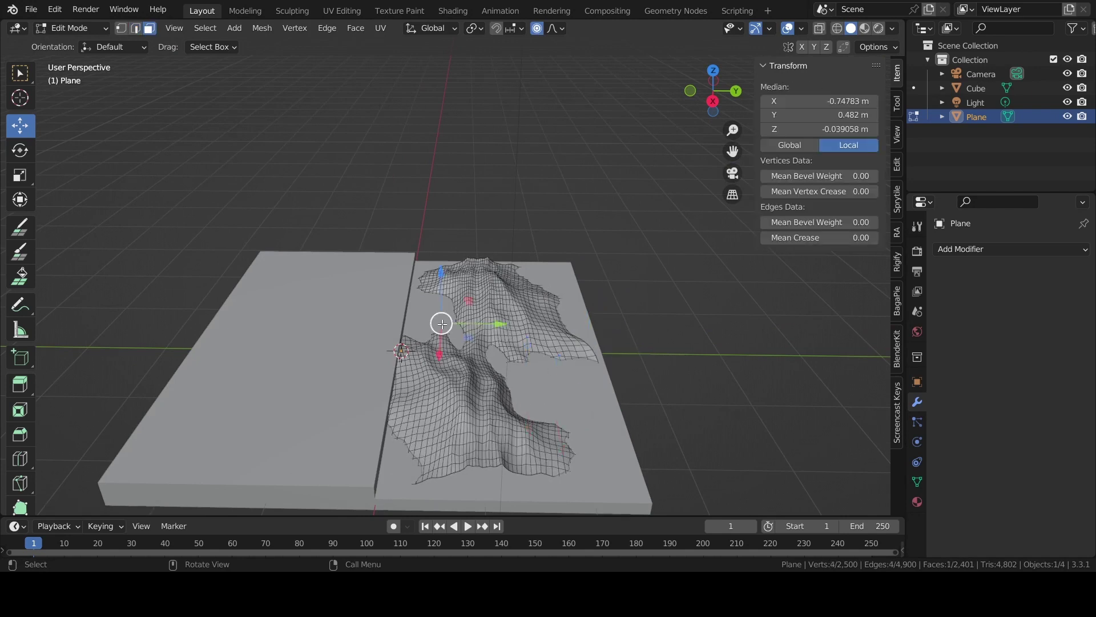
left_click(1067, 116)
Unhide the ocean Plane and select the top face of the slab's right section
left_click(970, 88)
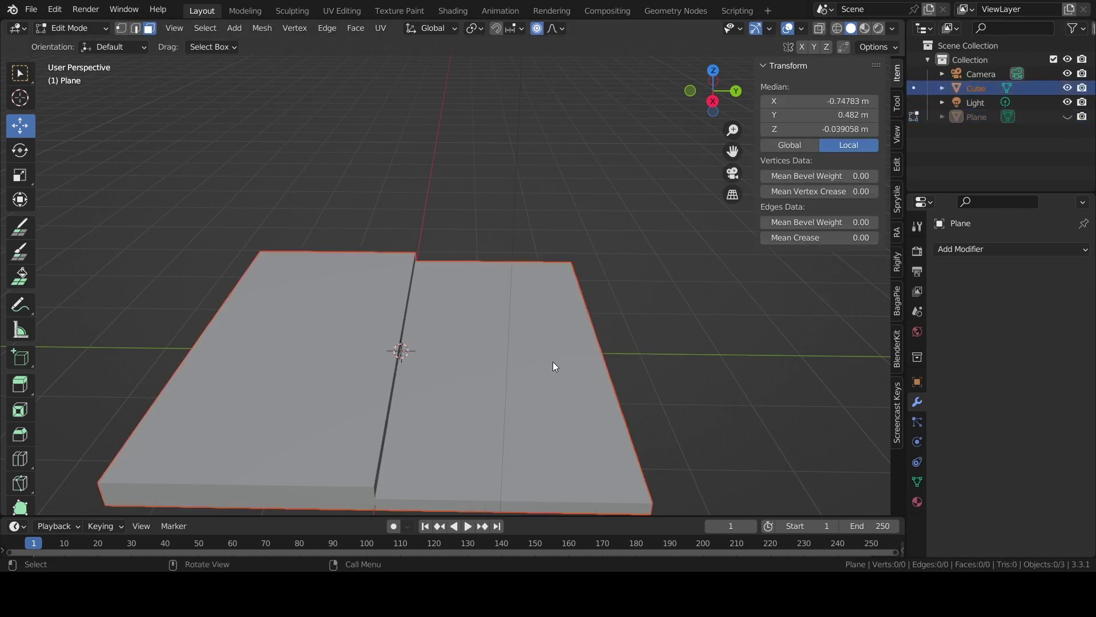
left_click(1068, 116)
left_click(914, 88)
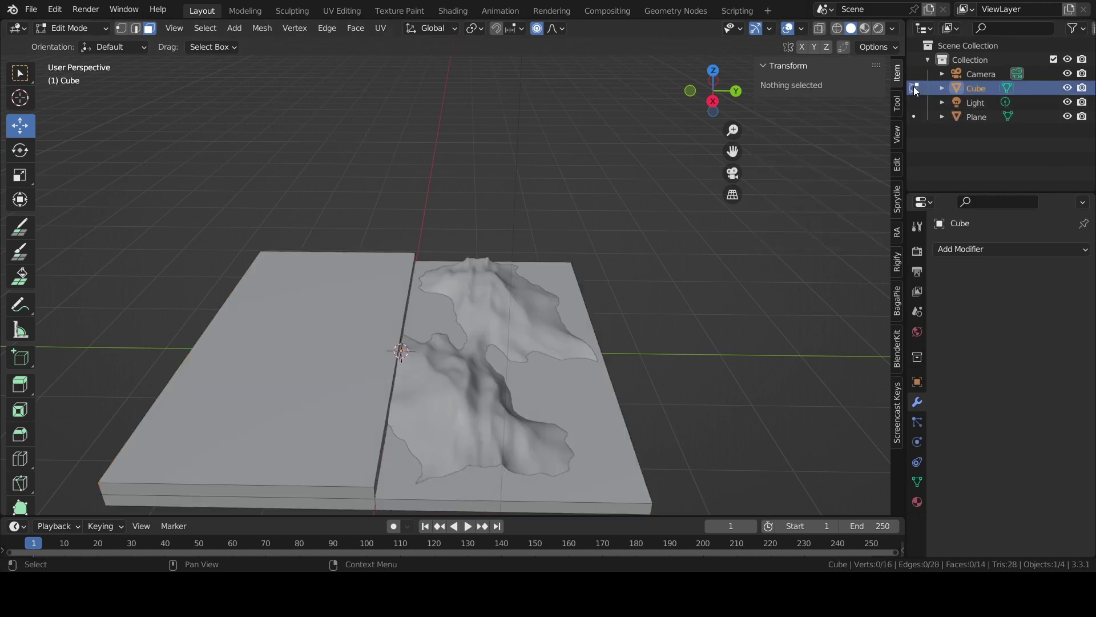
left_click(564, 391)
left_click_drag(502, 298, 501, 319)
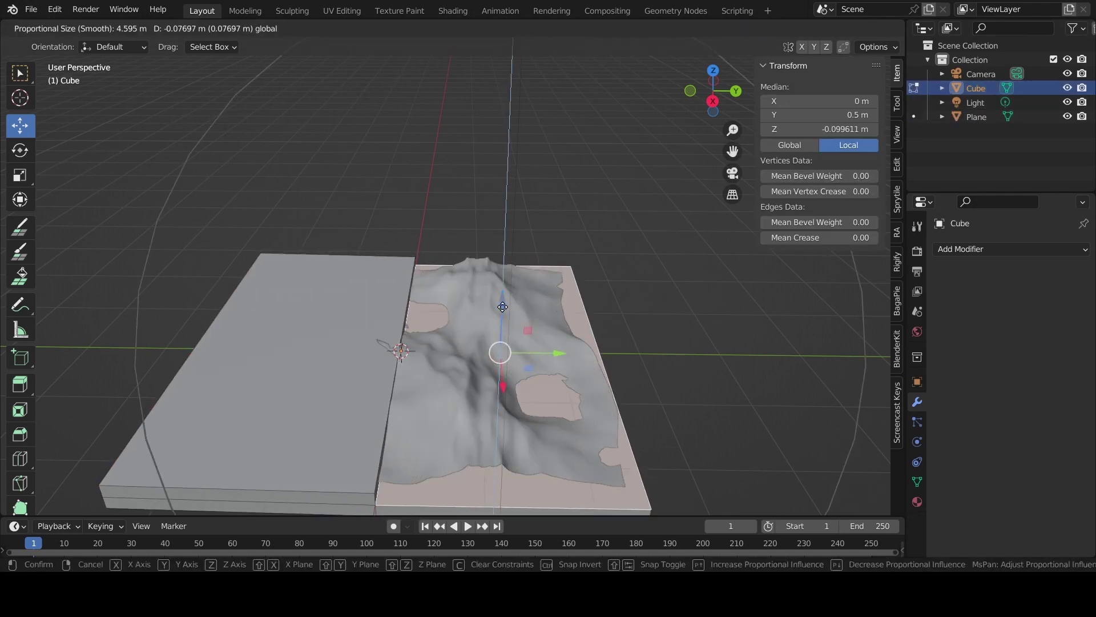
middle_click_drag(628, 354, 675, 375)
Extrude that top face in place, bringing the slab to 18 faces
key("e")
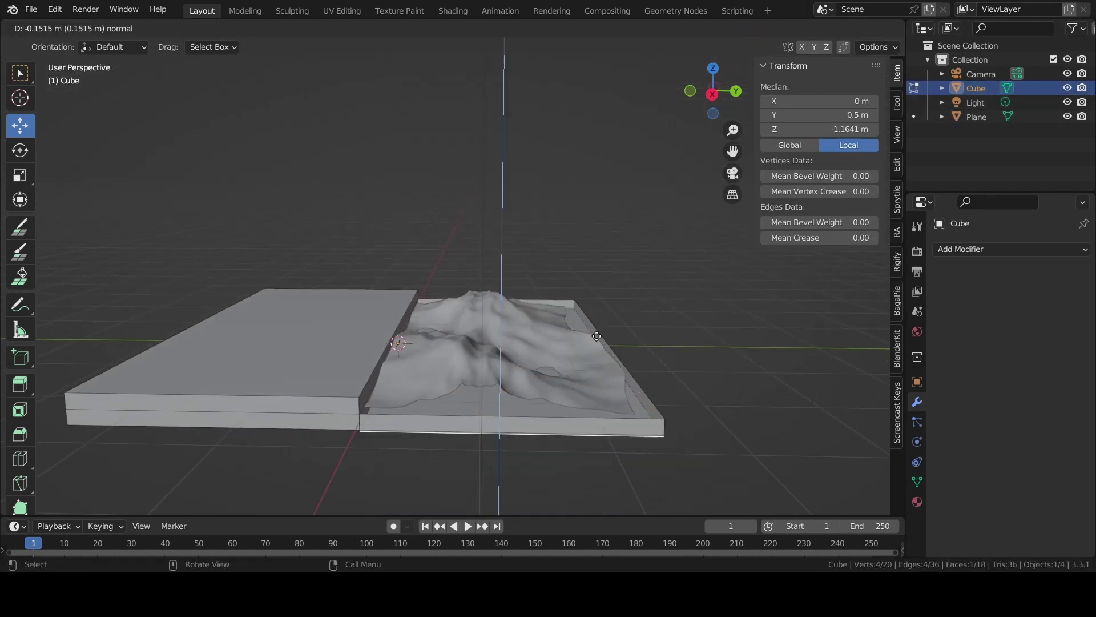
key("Escape")
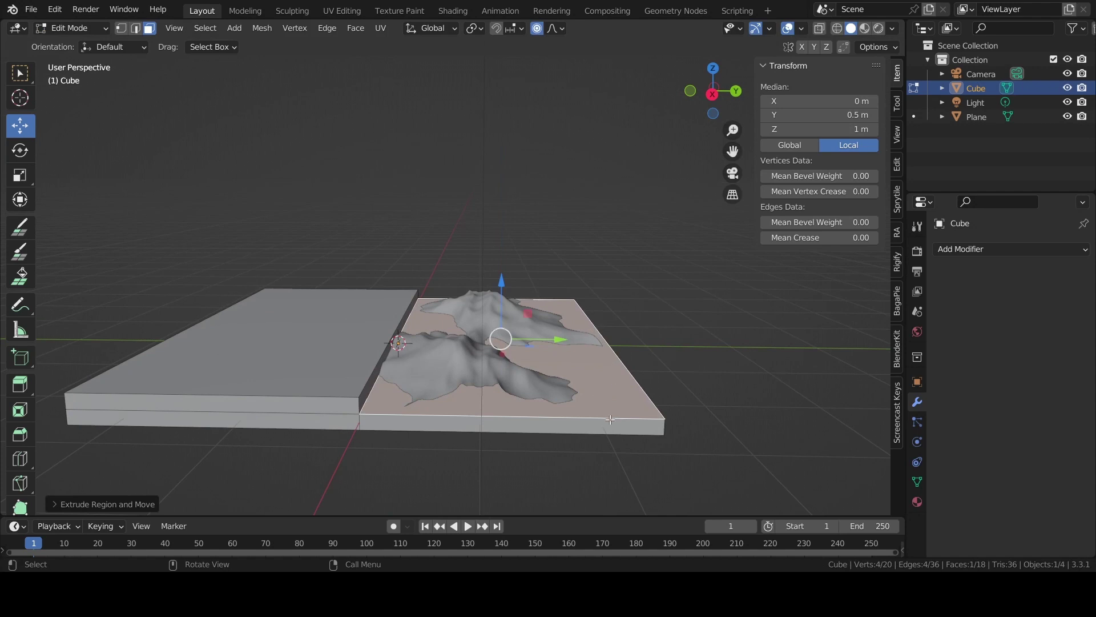
middle_click_drag(585, 364, 439, 361)
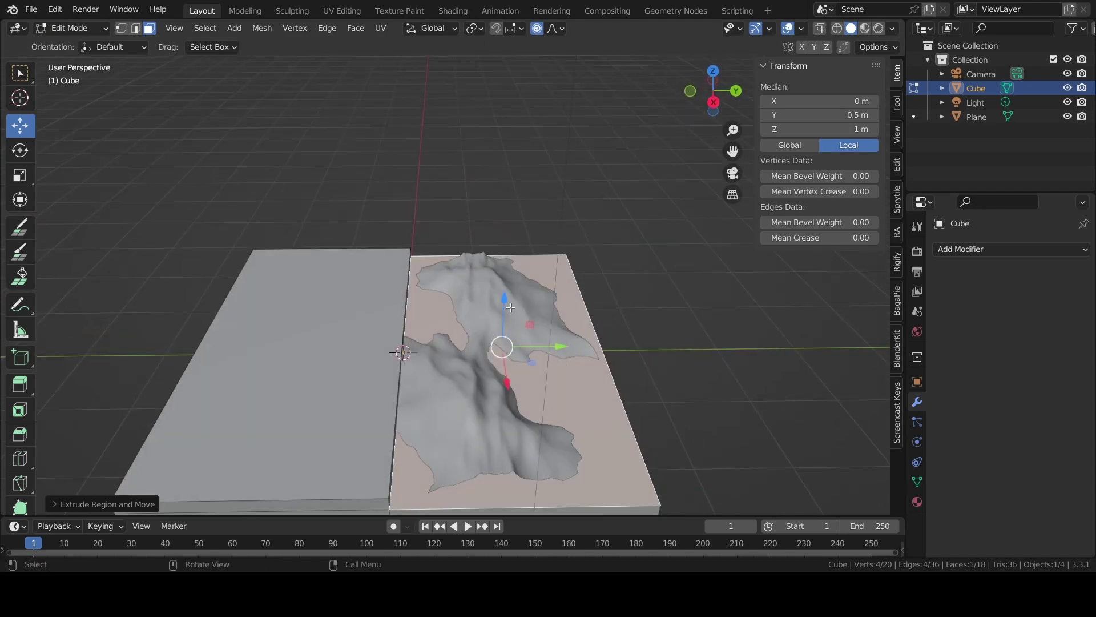
left_click_drag(511, 308, 510, 331)
key("Escape")
left_click(974, 117)
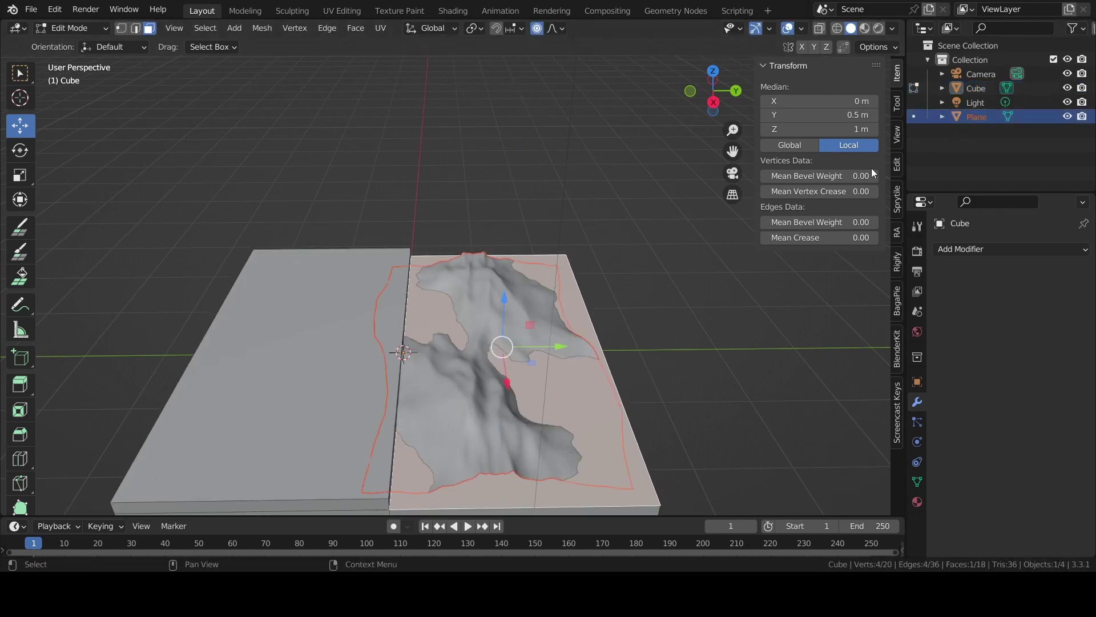
middle_click_drag(571, 399, 571, 371)
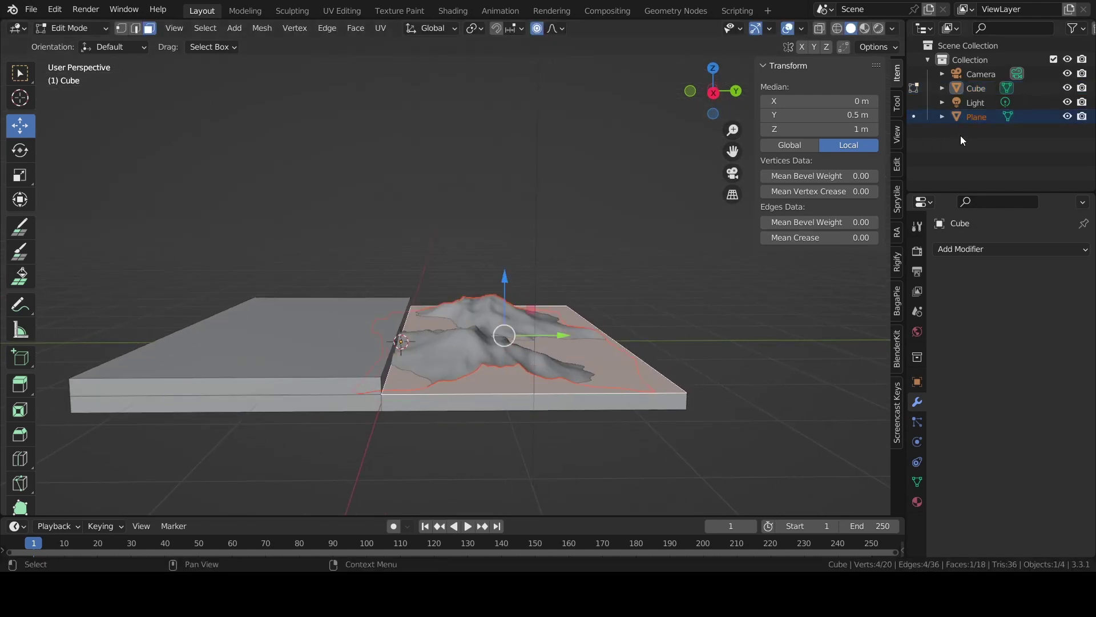
In Edit Mode, proportionally raise, lower and push the ocean mesh selection in Z and Y
left_click(954, 119)
mouse_move(440, 278)
left_mouse_down()
mouse_move(438, 266)
mouse_move(441, 283)
left_mouse_up()
scroll(438, 268, "down", 7)
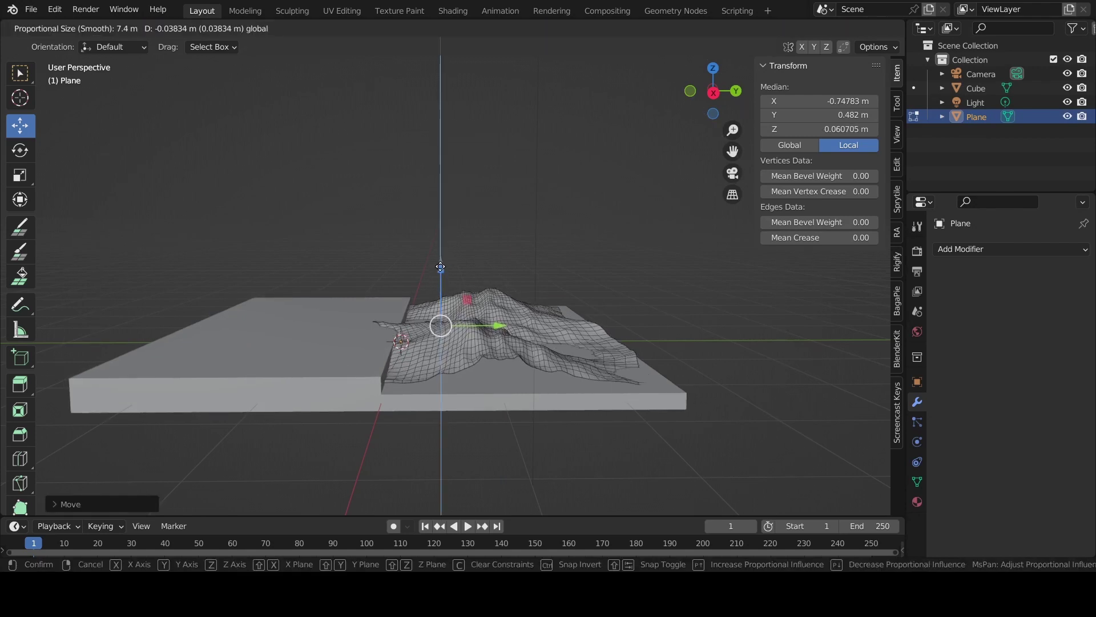
middle_click_drag(622, 310, 605, 373)
left_click_drag(494, 313, 505, 313)
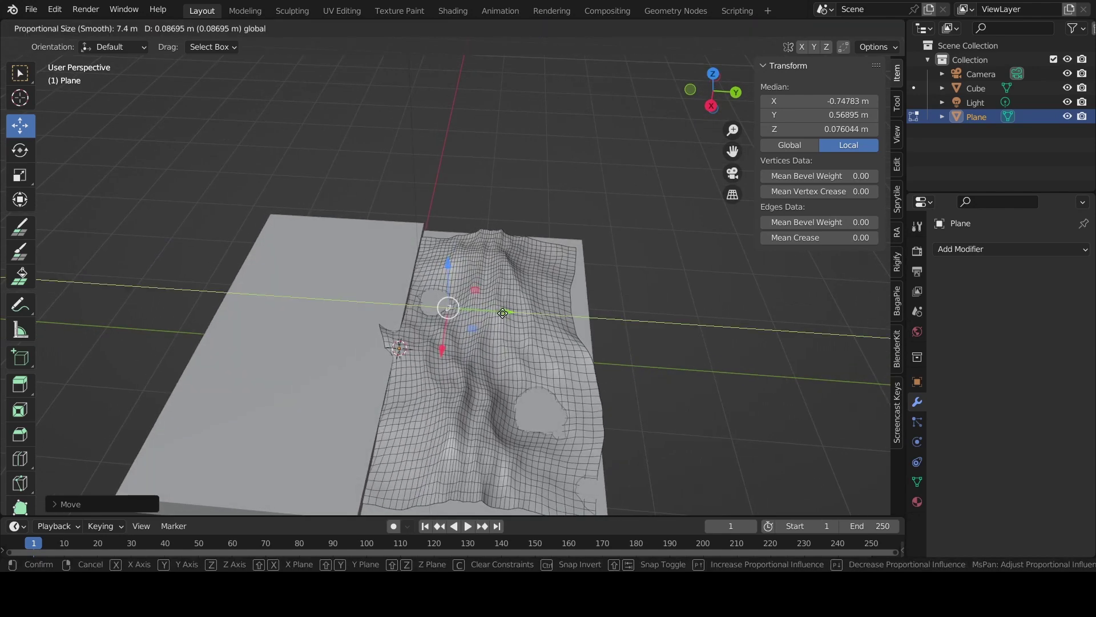
Check the reshaped ocean mesh through the camera, then orbit and select a face
left_click(733, 173)
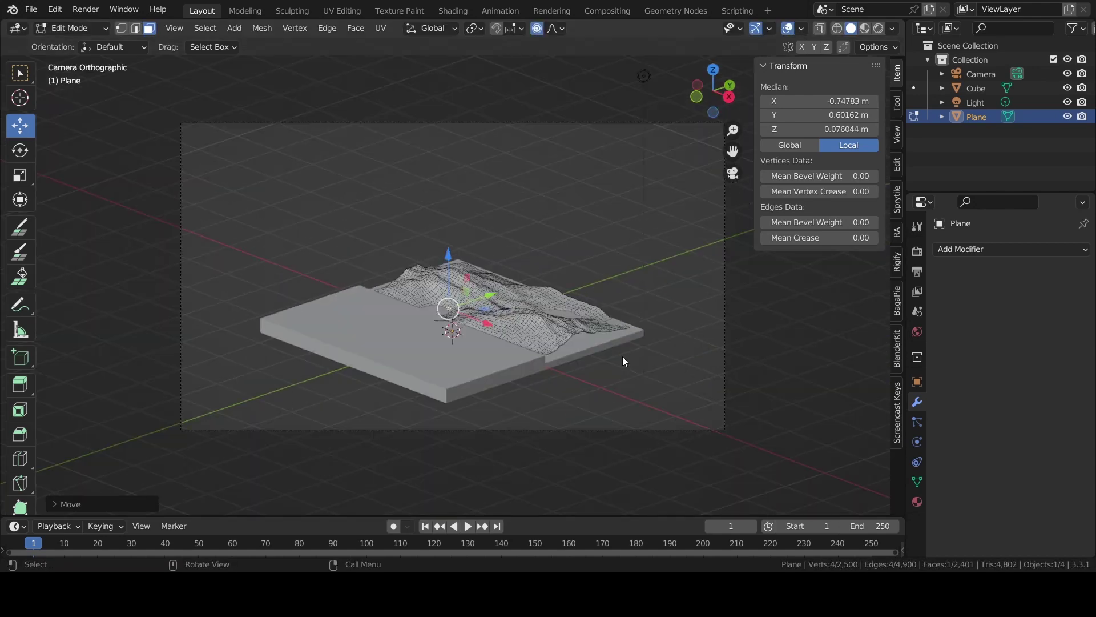
left_click(619, 354)
scroll(621, 371, "up", 3)
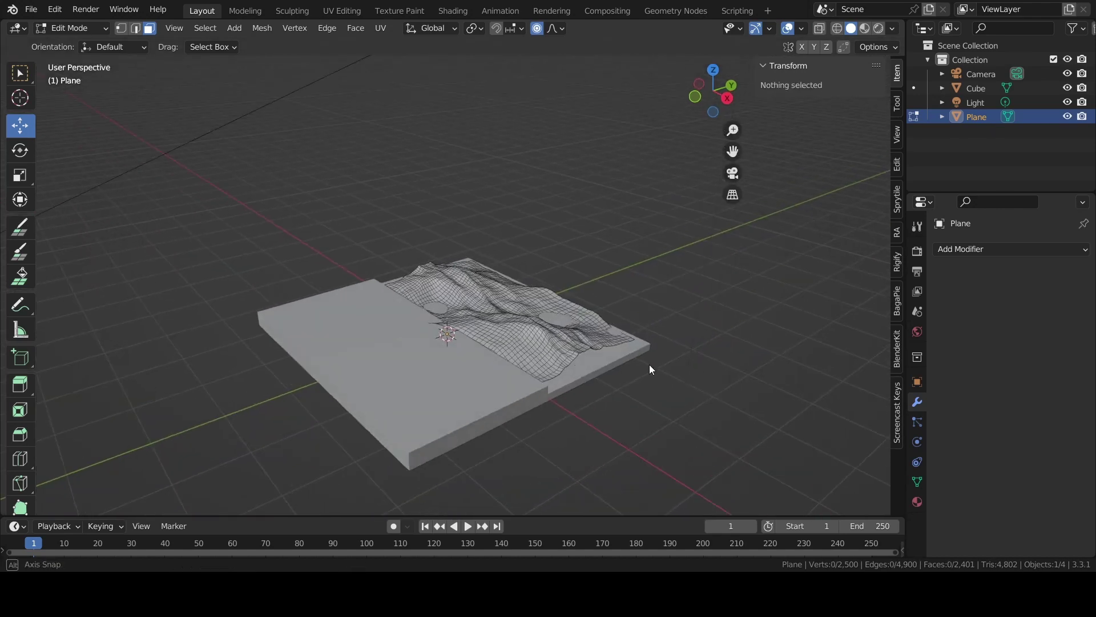
mouse_move(687, 382)
middle_mouse_down()
mouse_move(628, 388)
mouse_move(567, 324)
middle_mouse_up()
scroll(628, 389, "up", 3)
scroll(548, 351, "down", 2)
left_click(529, 379)
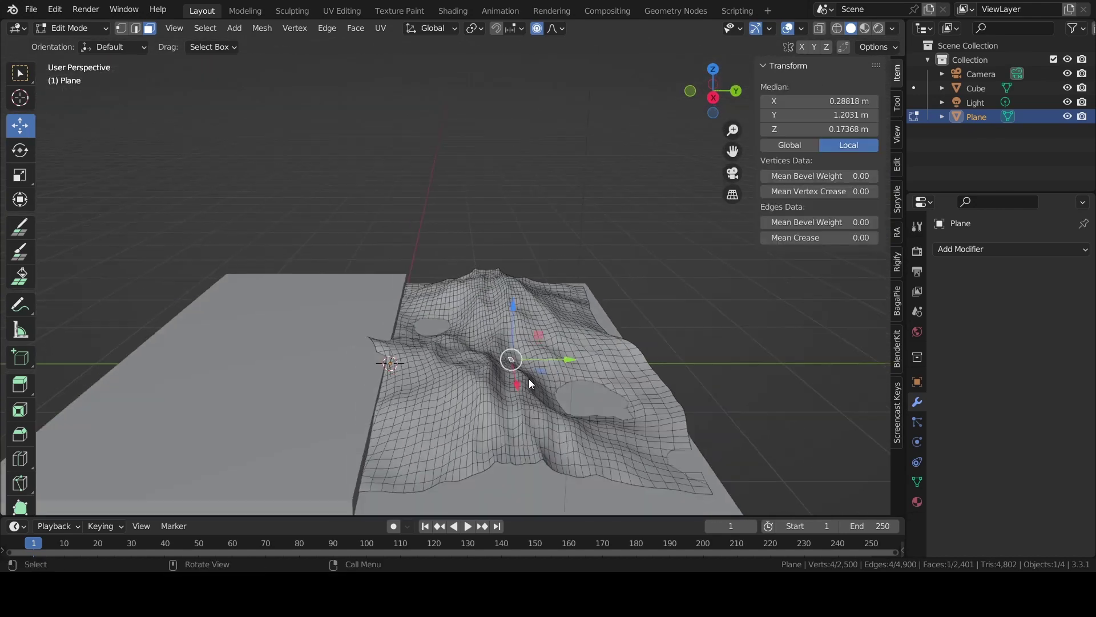
scroll(529, 379, "down", 2)
In Object Mode, slide the ocean Plane along Y to about 0.28 m
left_click(914, 115)
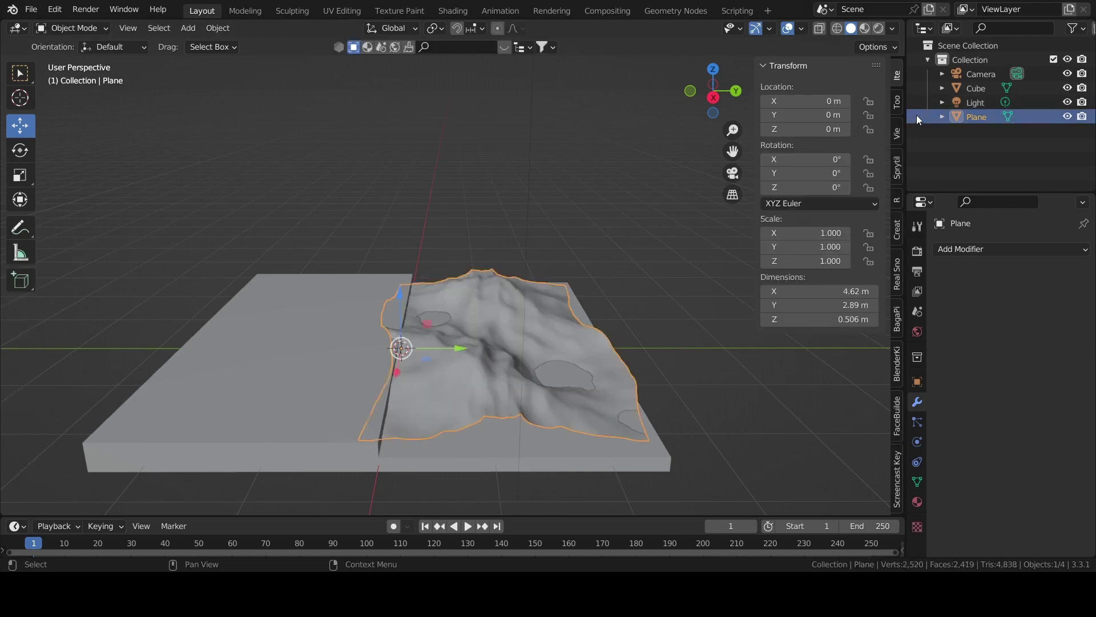
left_click_drag(463, 346, 468, 350)
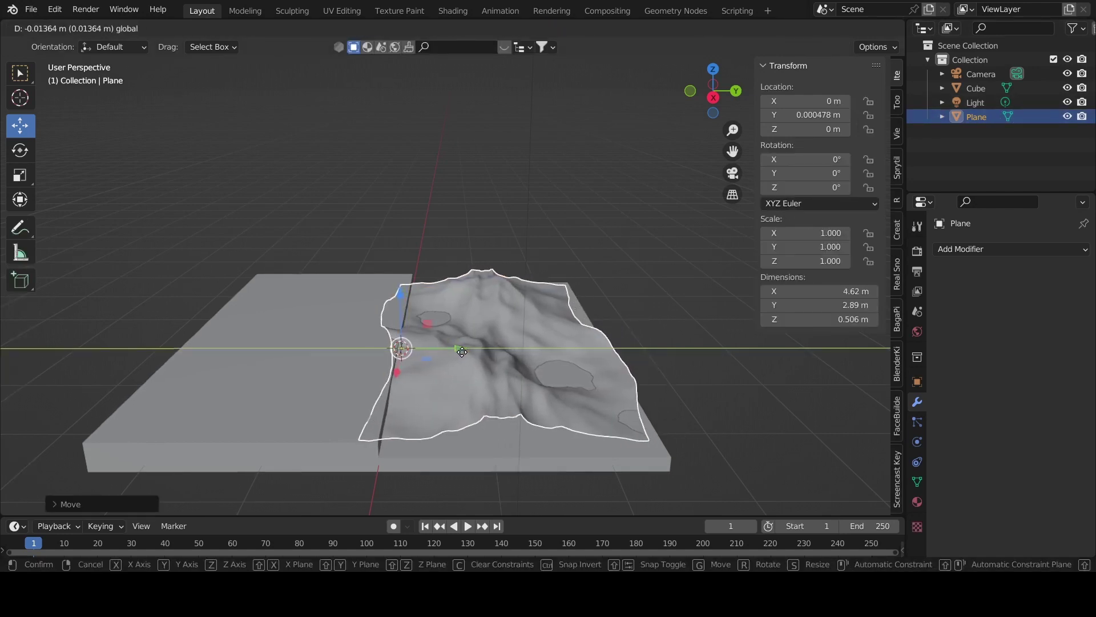
left_click_drag(467, 350, 485, 349)
Review the scene from the camera, then select the slab and enter Edit Mode on a face
left_click(662, 225)
mouse_move(663, 224)
middle_mouse_down()
mouse_move(648, 308)
mouse_move(663, 261)
mouse_move(781, 140)
mouse_move(739, 174)
middle_mouse_up()
left_click(733, 173)
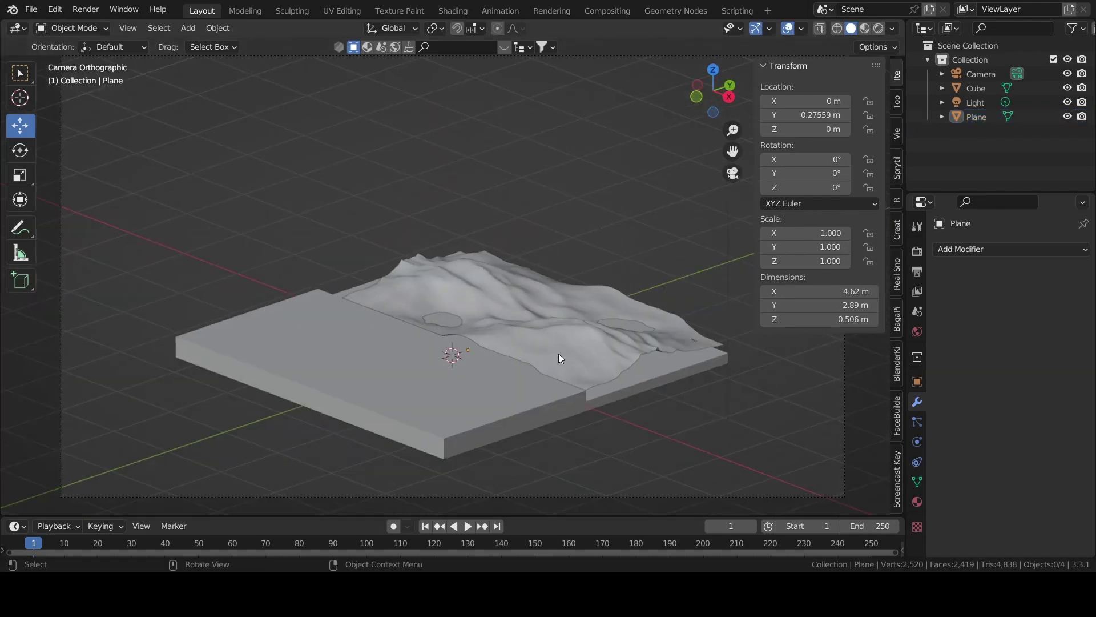
left_click(472, 385)
key("Tab")
middle_click_drag(744, 408, 602, 370)
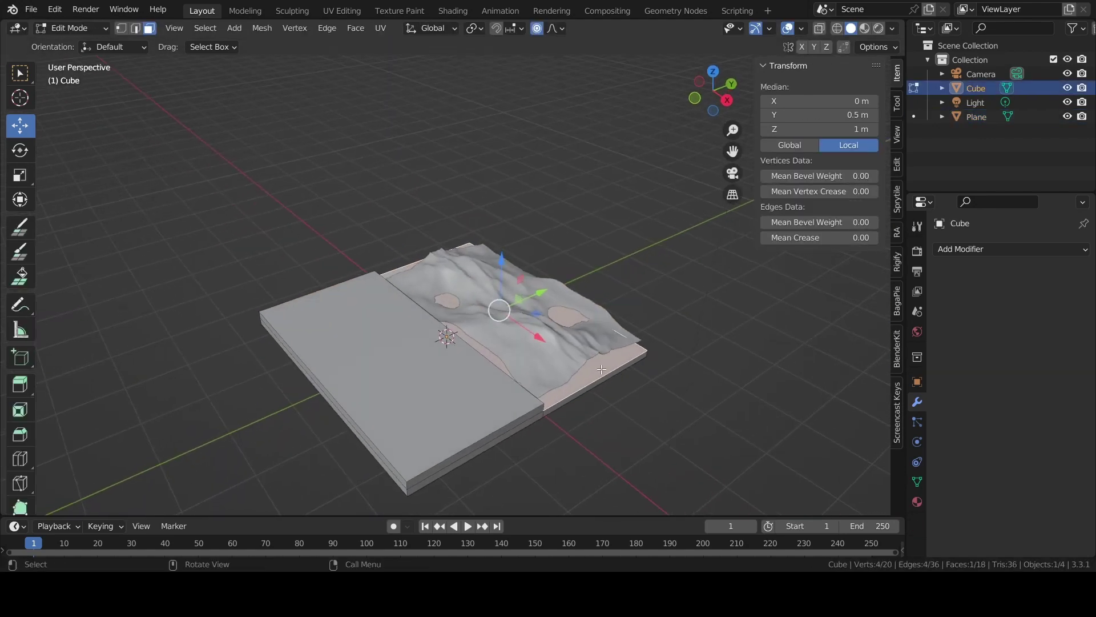
Change the slab material's base colour to cyan
left_click(917, 501)
left_click(1045, 476)
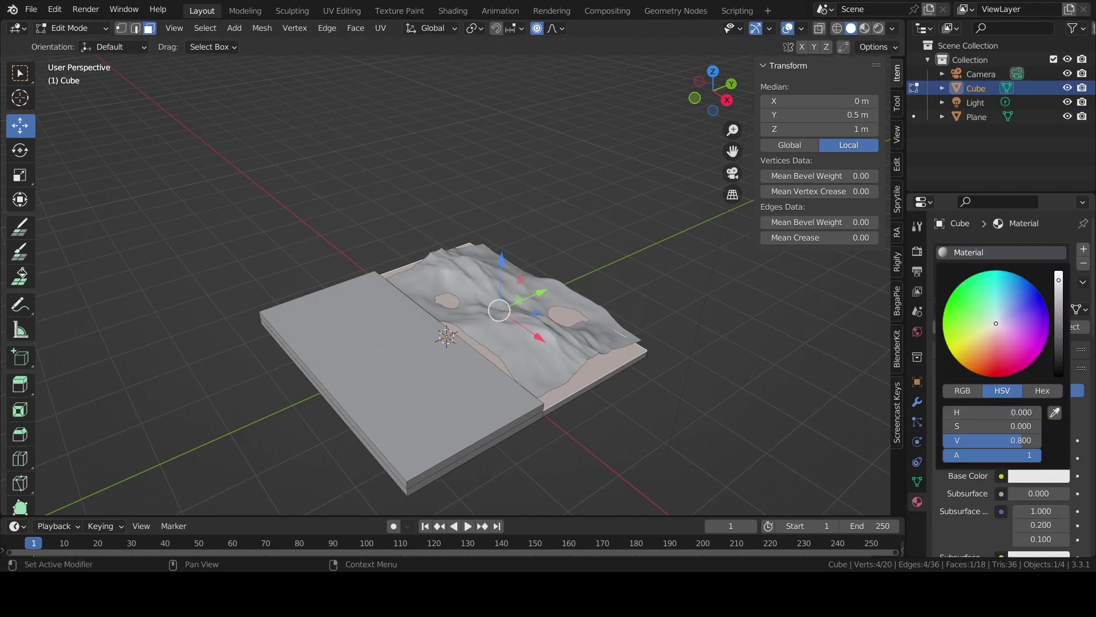
left_click_drag(992, 426, 1028, 426)
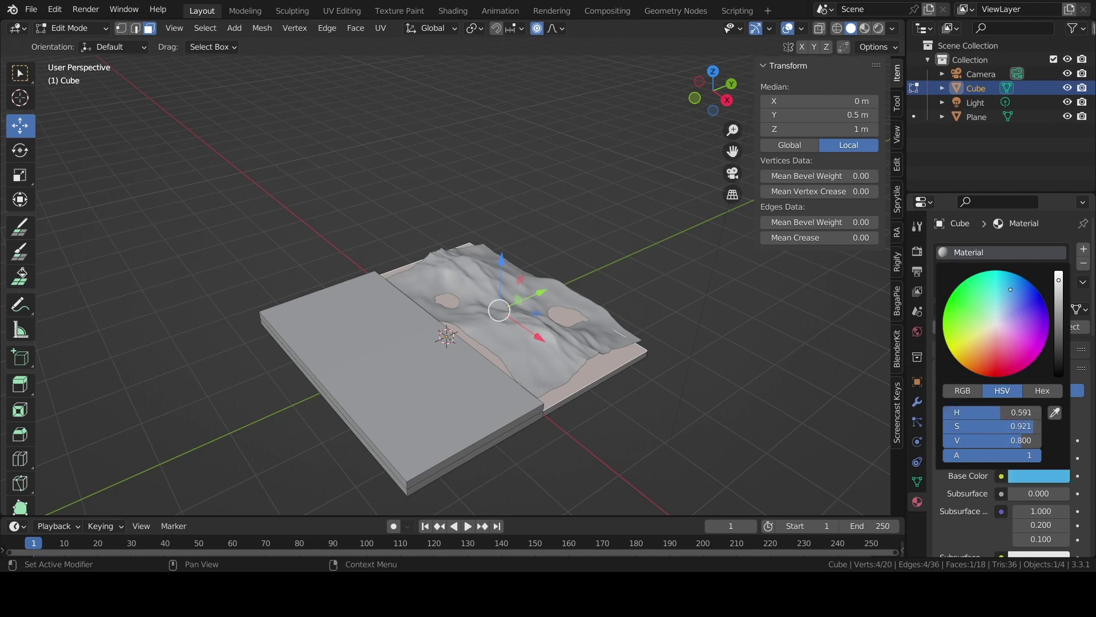
left_click(1024, 478)
mouse_move(995, 295)
left_mouse_down()
mouse_move(1002, 269)
mouse_move(999, 298)
left_mouse_up()
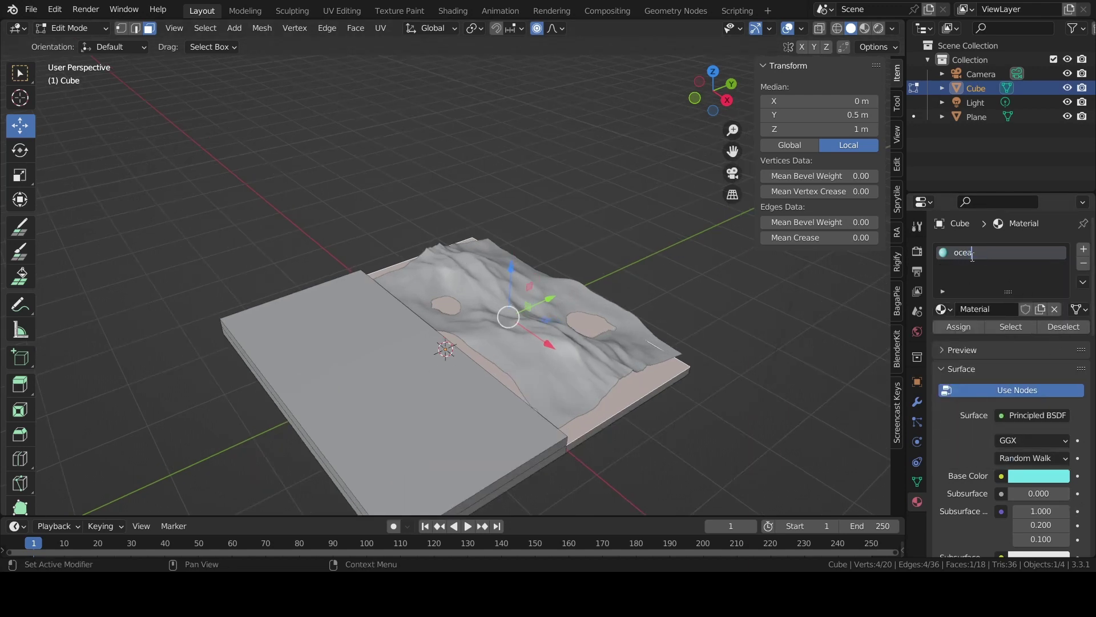
In Object Mode, assign the existing ocean material to the wavy mesh
left_click(575, 365)
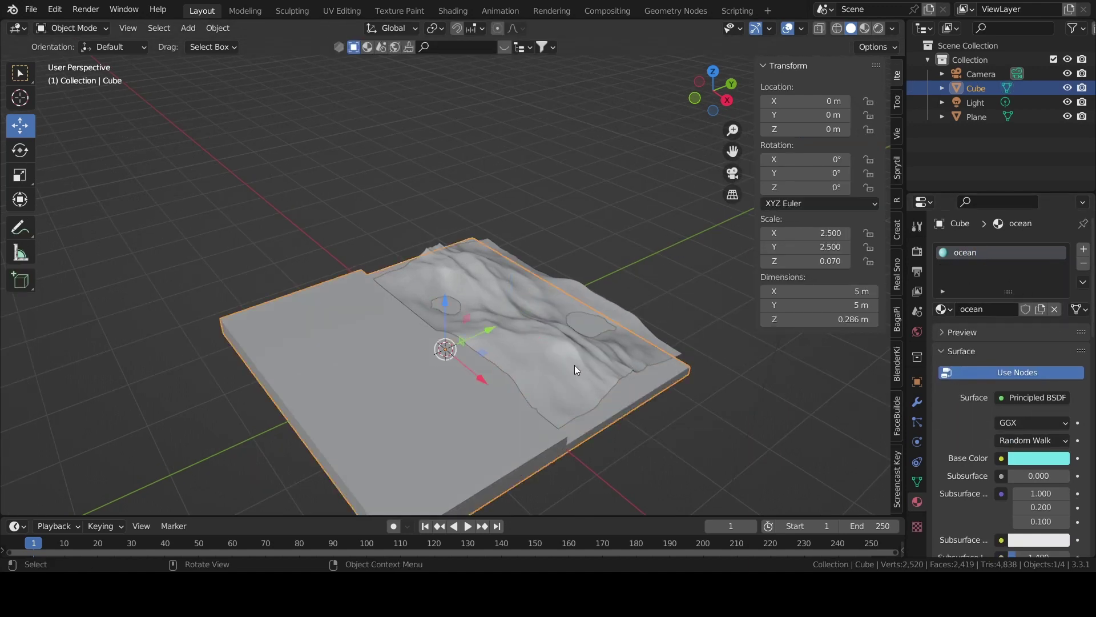
left_click(943, 309)
left_click(922, 330)
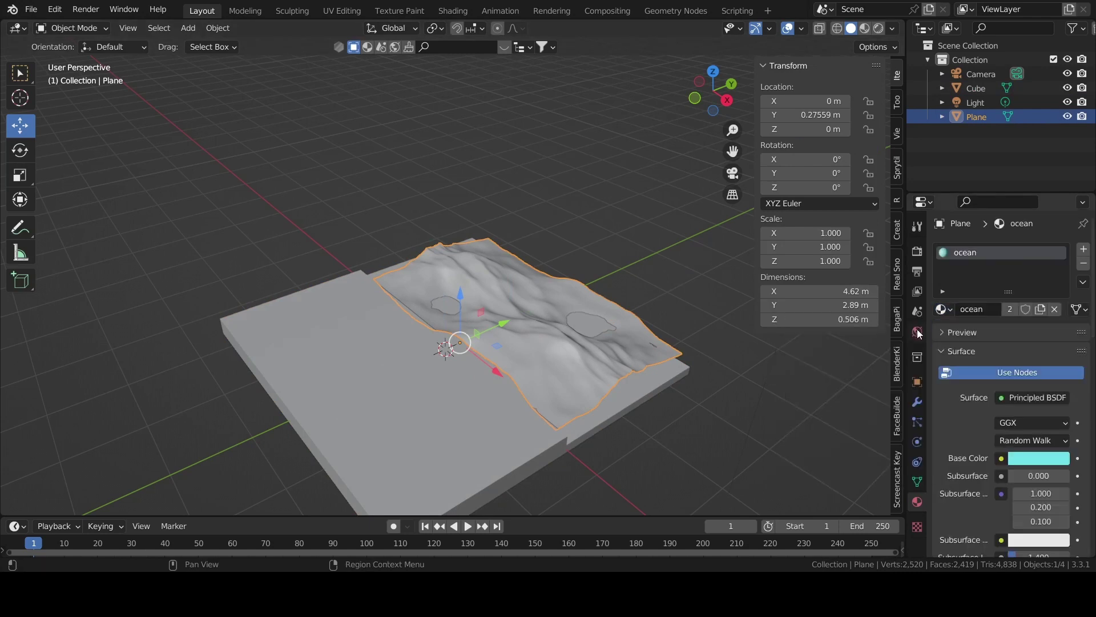
scroll(727, 371, "up", 2)
left_click(732, 173)
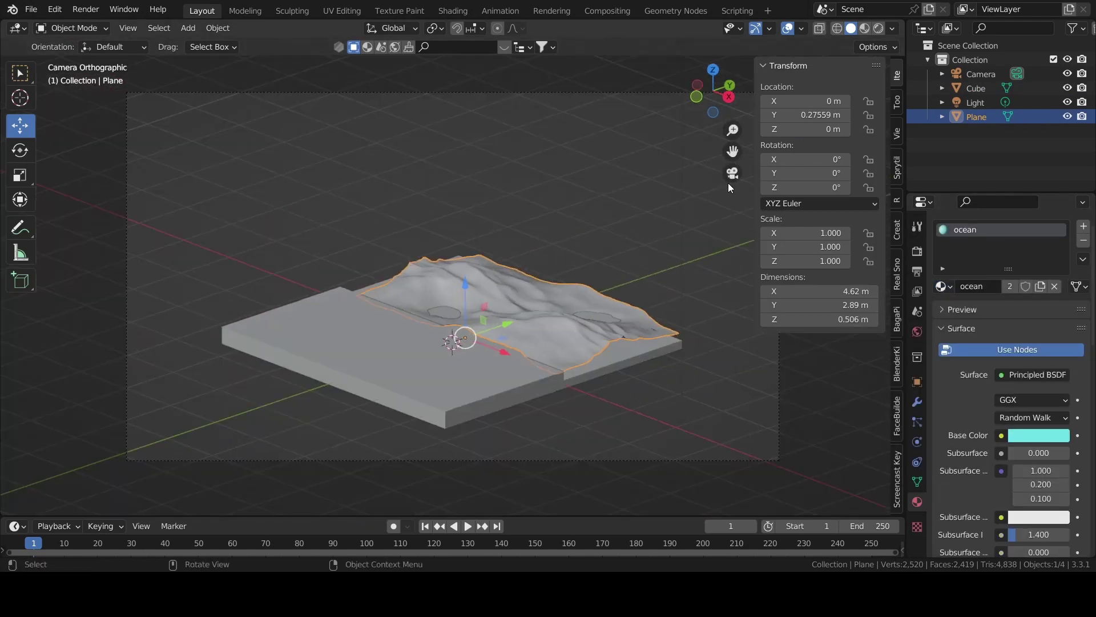
Preview in Rendered shading, undo the plane's ocean material, and re-edit the slab mesh
left_click(882, 32)
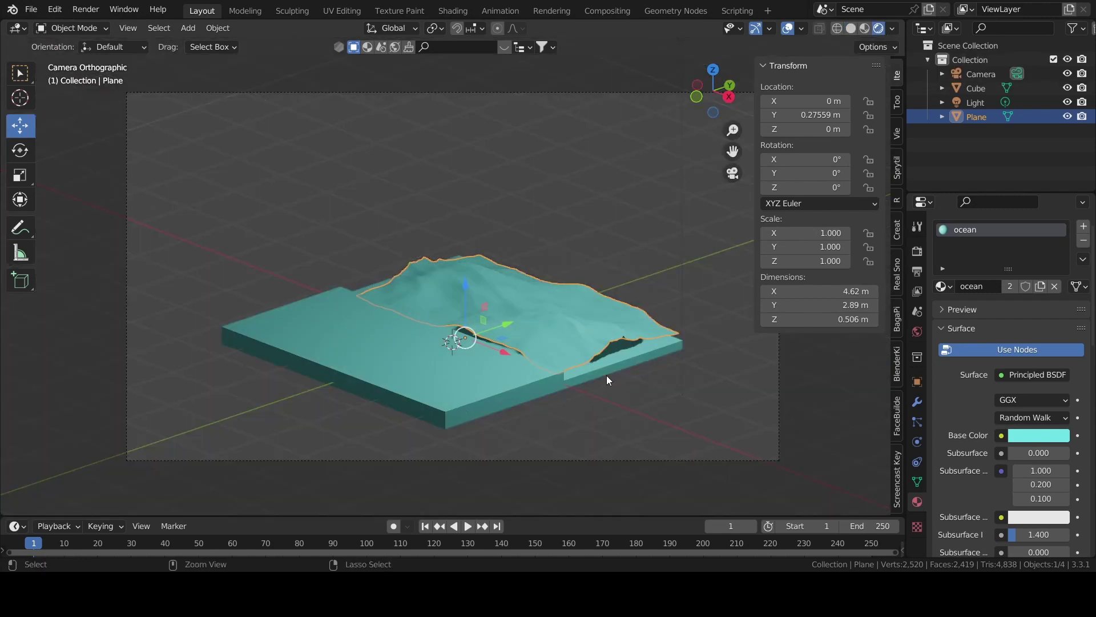
key("ctrl+z")
left_click(553, 378)
key("Tab")
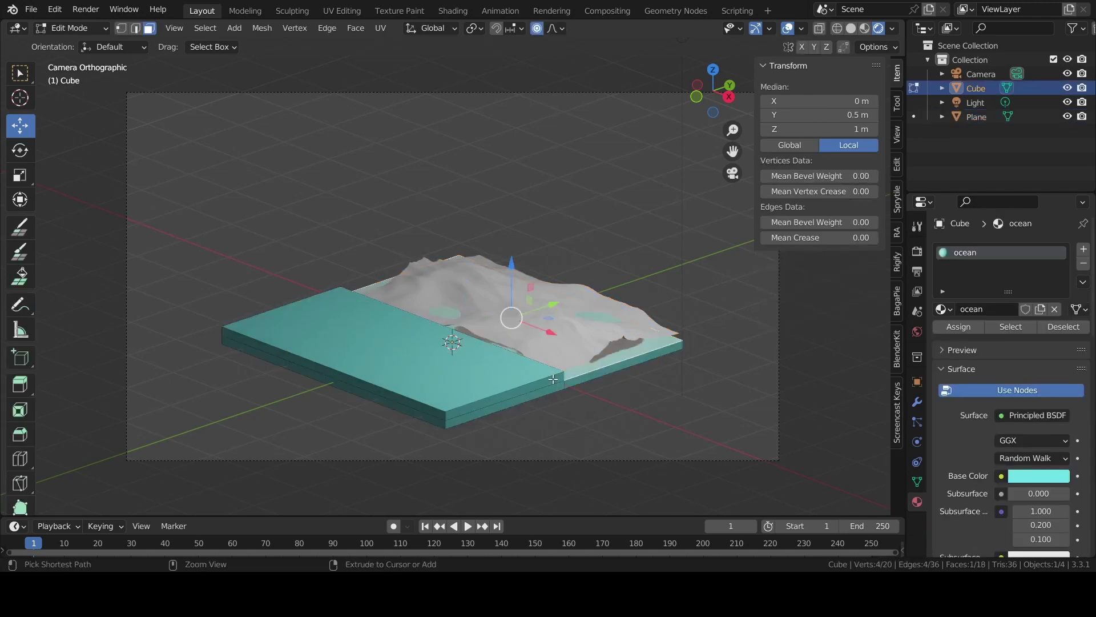
Give the terrain plane a new material with cyan base colour (H 0.511, S 0.845, V 0.800)
key("Tab")
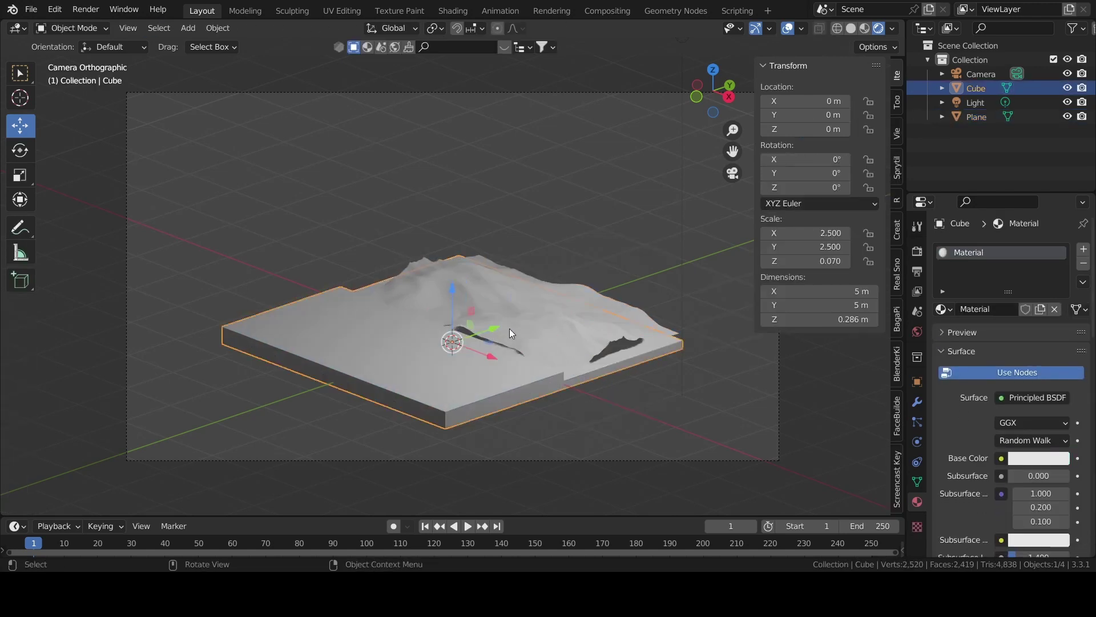
left_click(509, 328)
left_click(993, 314)
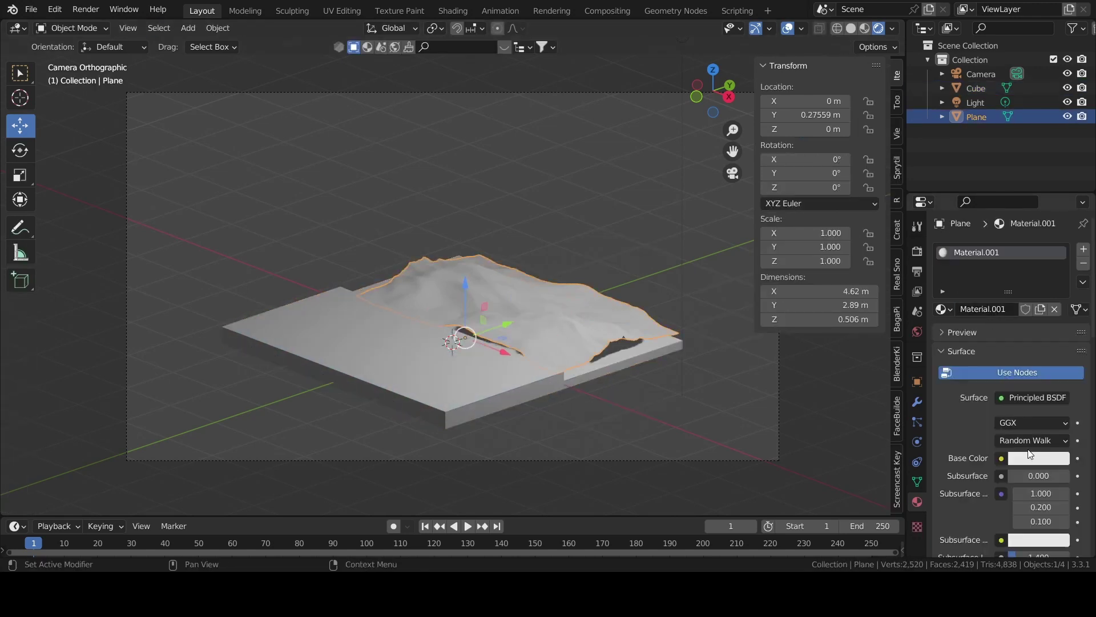
left_click(1054, 460)
mouse_move(1048, 336)
left_mouse_down()
mouse_move(1031, 266)
mouse_move(996, 255)
mouse_move(997, 275)
mouse_move(999, 264)
left_mouse_up()
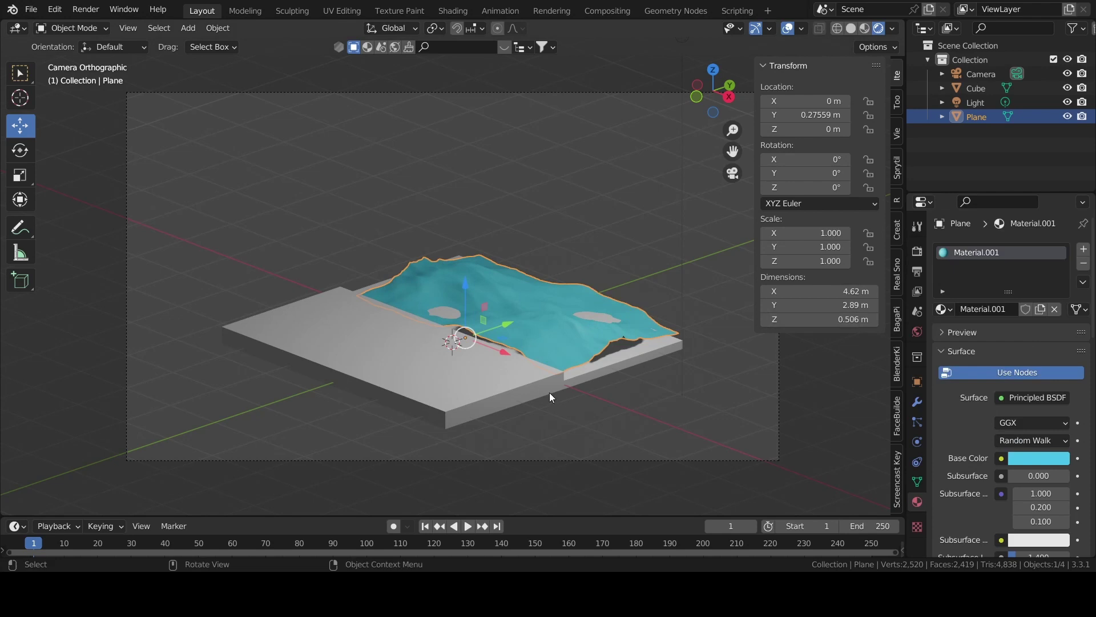
Name the plane's material 'ocean', then return to editing the slab's mesh
left_click(448, 419)
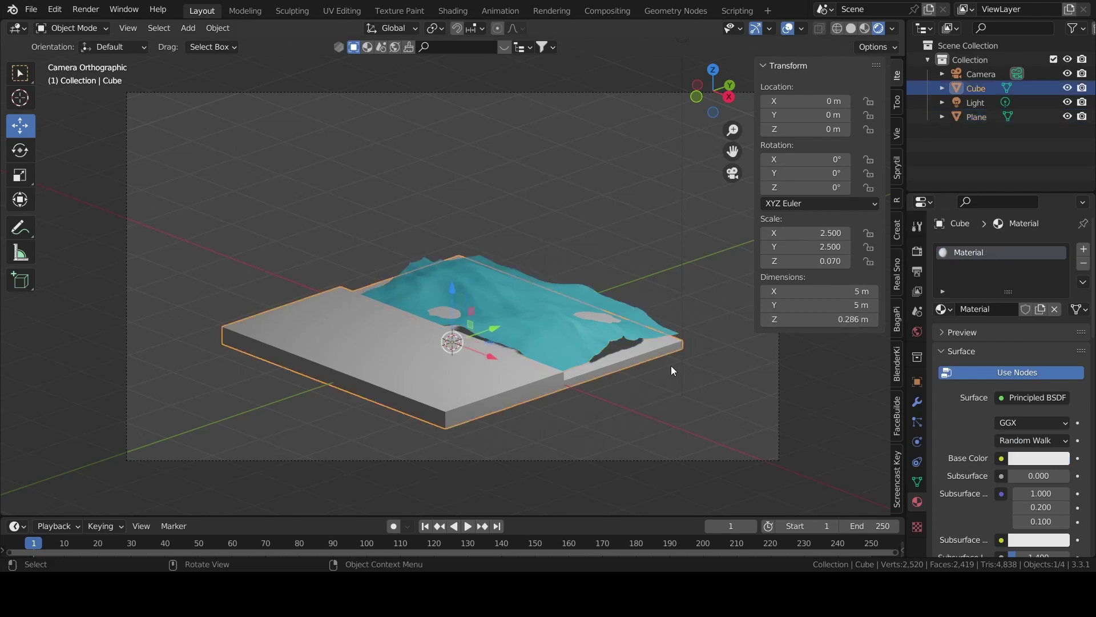
left_click(614, 342)
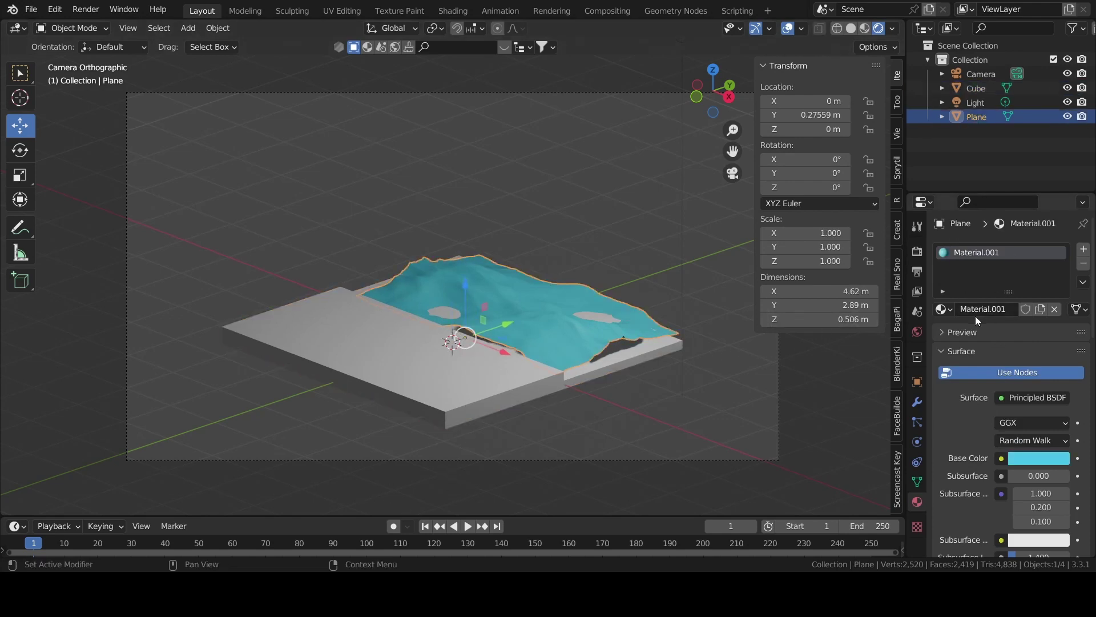
left_click(943, 309)
type("ocean")
left_click(485, 381)
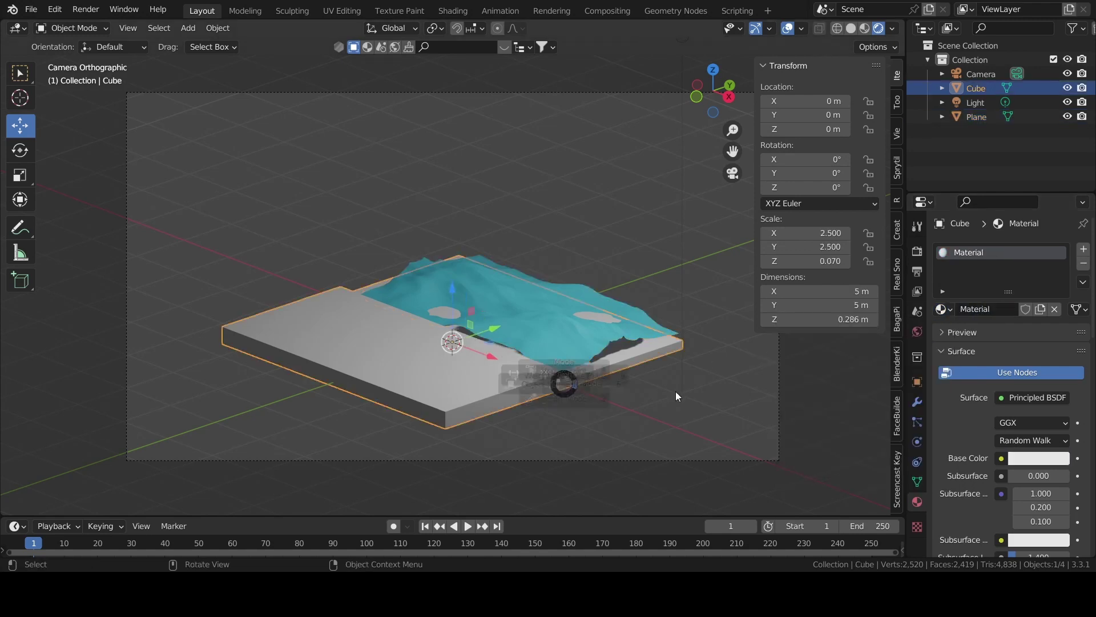
key("Tab")
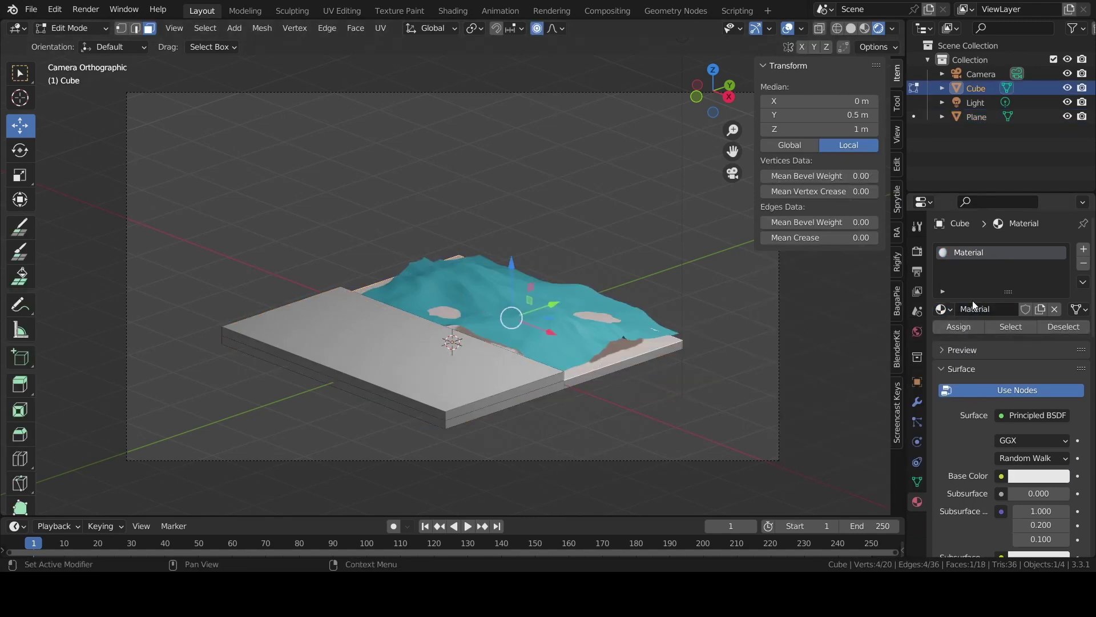
Add a second material slot to the slab holding the ocean material
left_click(1083, 264)
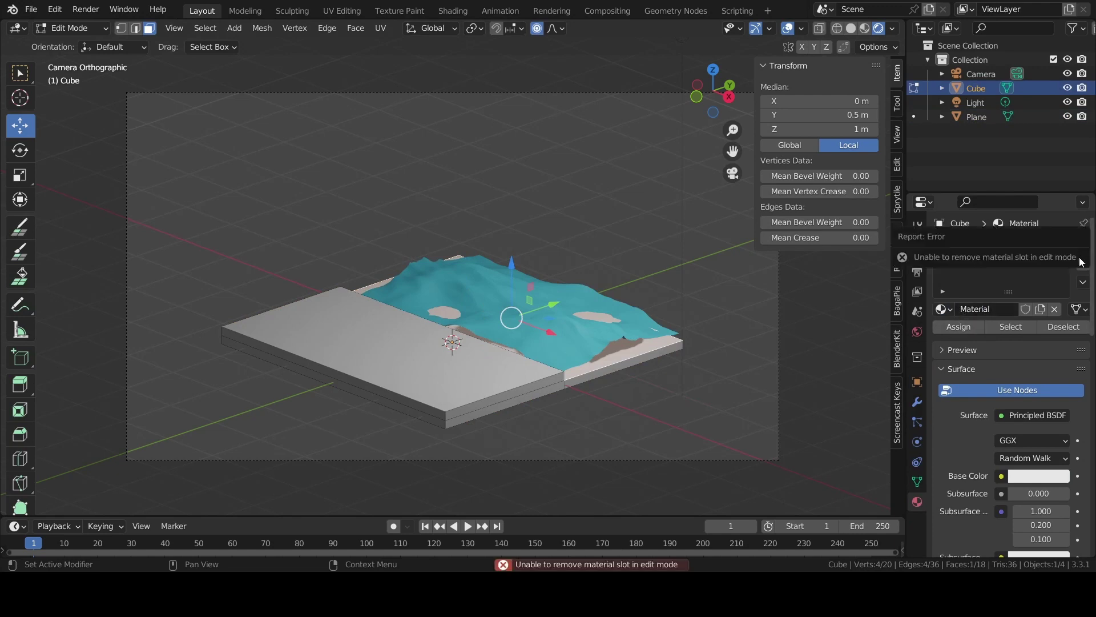
left_click(1083, 249)
left_click(937, 338)
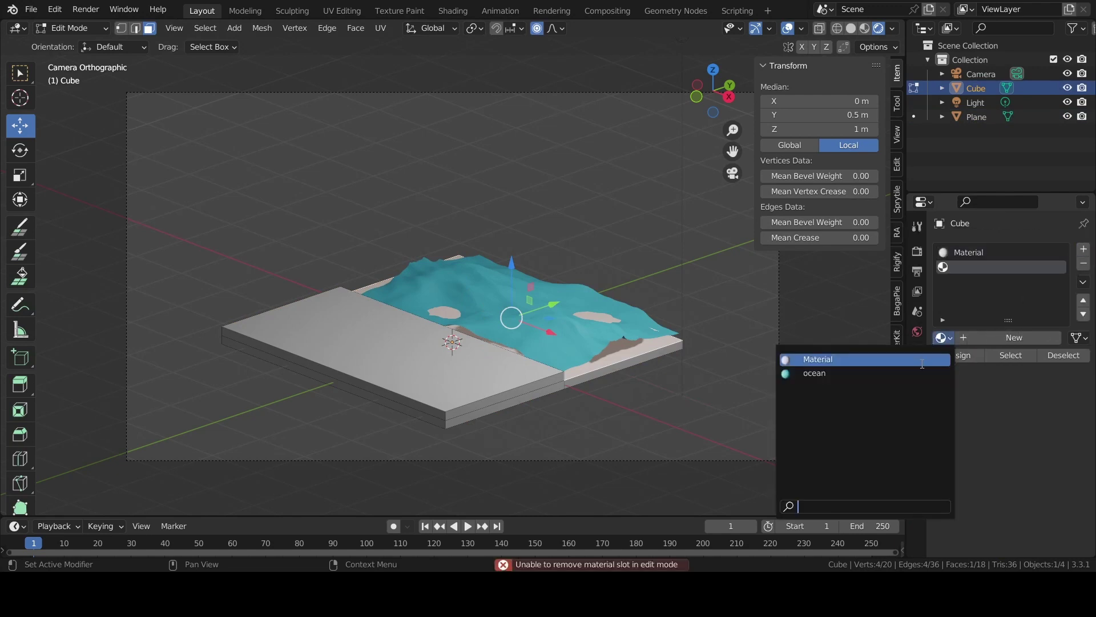
left_click(965, 336)
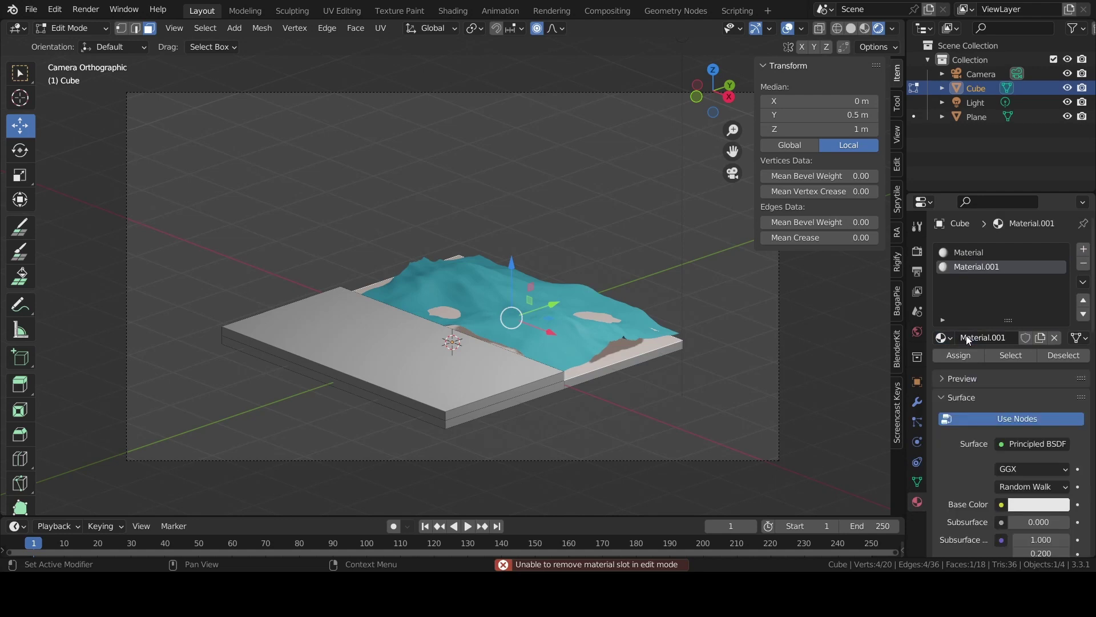
left_click(944, 338)
left_click(943, 338)
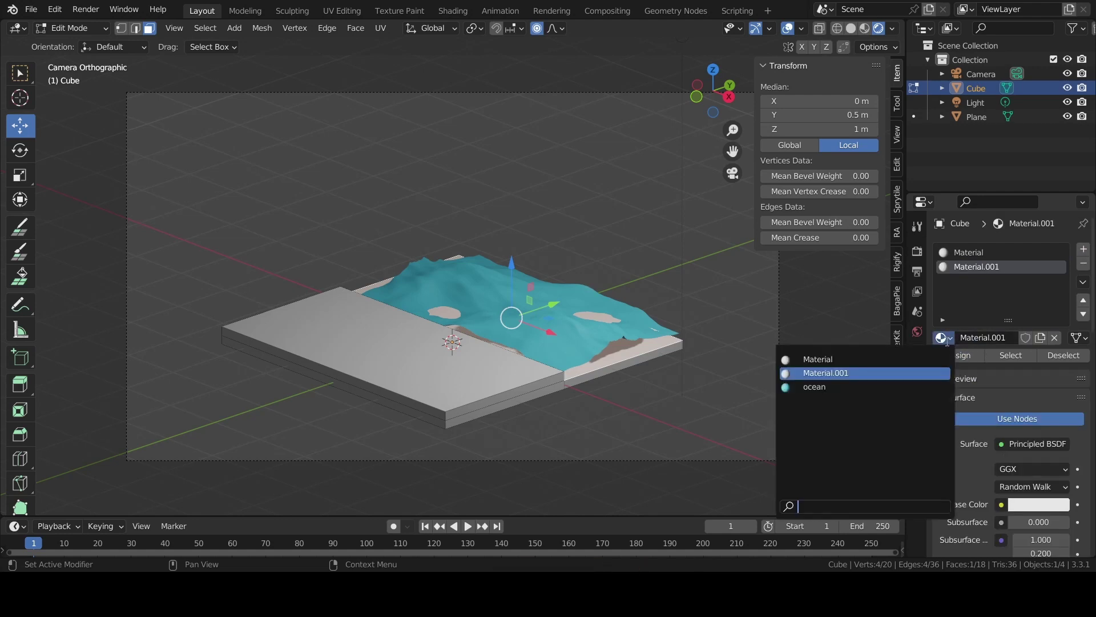
left_click(882, 384)
scroll(882, 383, "up", 2)
Deselect the slab's vertices, switch to Object Mode and select the terrain plane
left_click(791, 372)
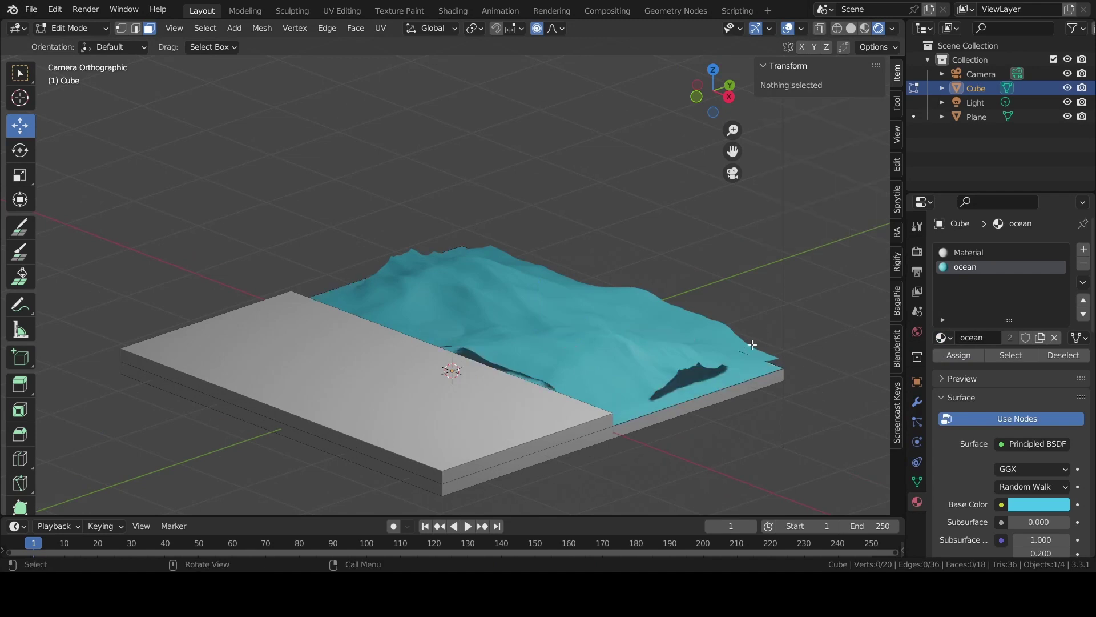
key("ctrl+Tab")
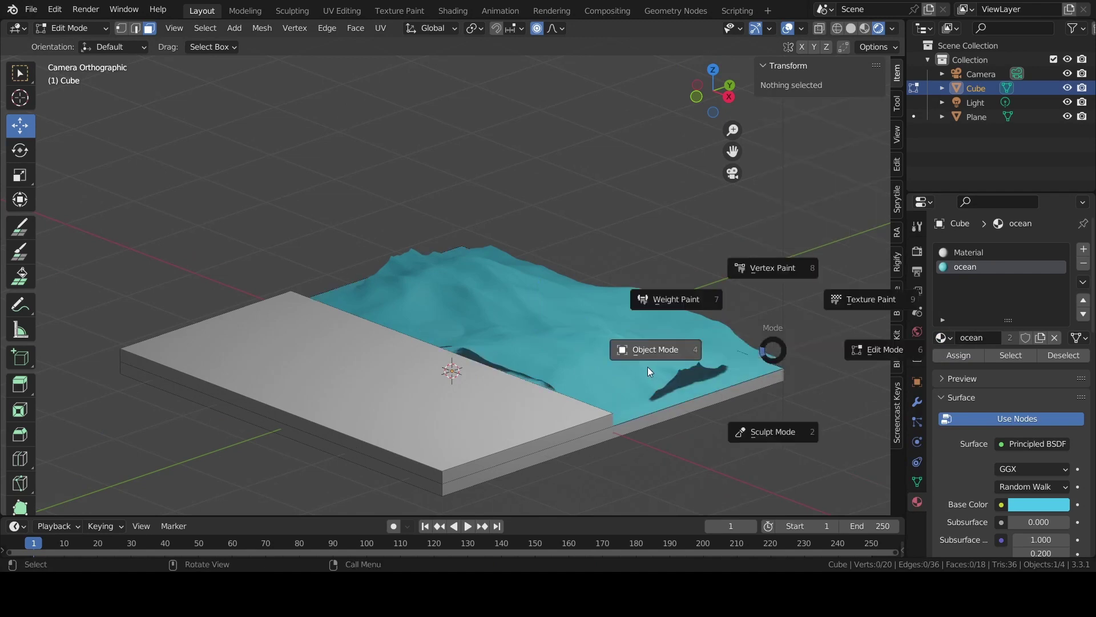
left_click(648, 367)
left_click(632, 356)
Set the ocean material's Roughness to 0 on the plane
scroll(978, 437, "down", 8)
scroll(1014, 428, "down", 8)
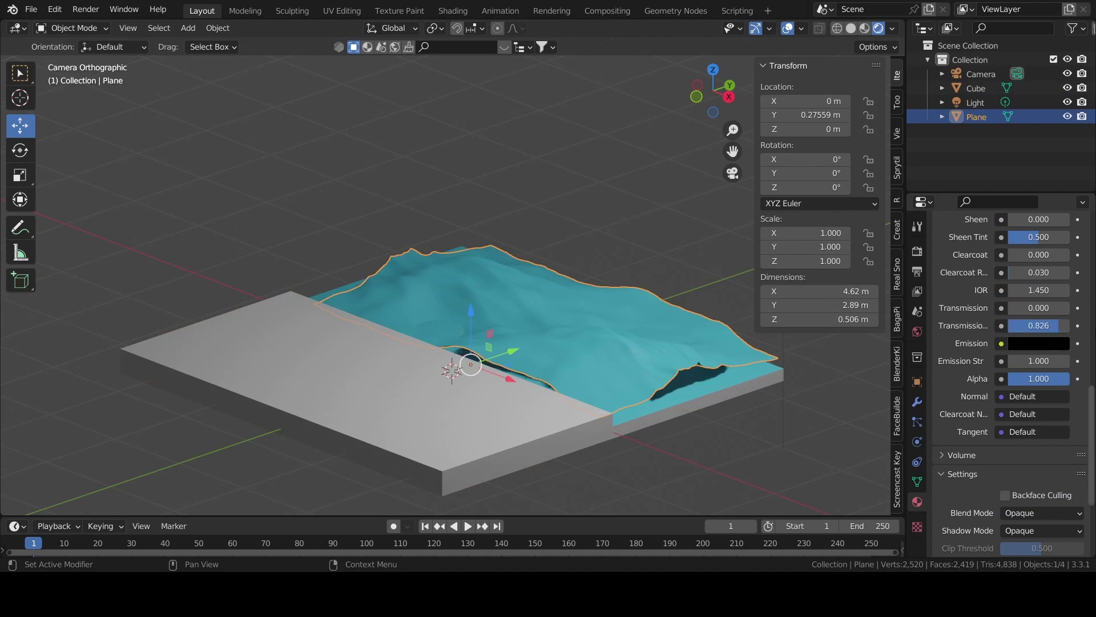
scroll(1026, 326, "up", 12)
scroll(783, 399, "up", 2)
scroll(1054, 421, "down", 2)
scroll(1054, 420, "down", 1)
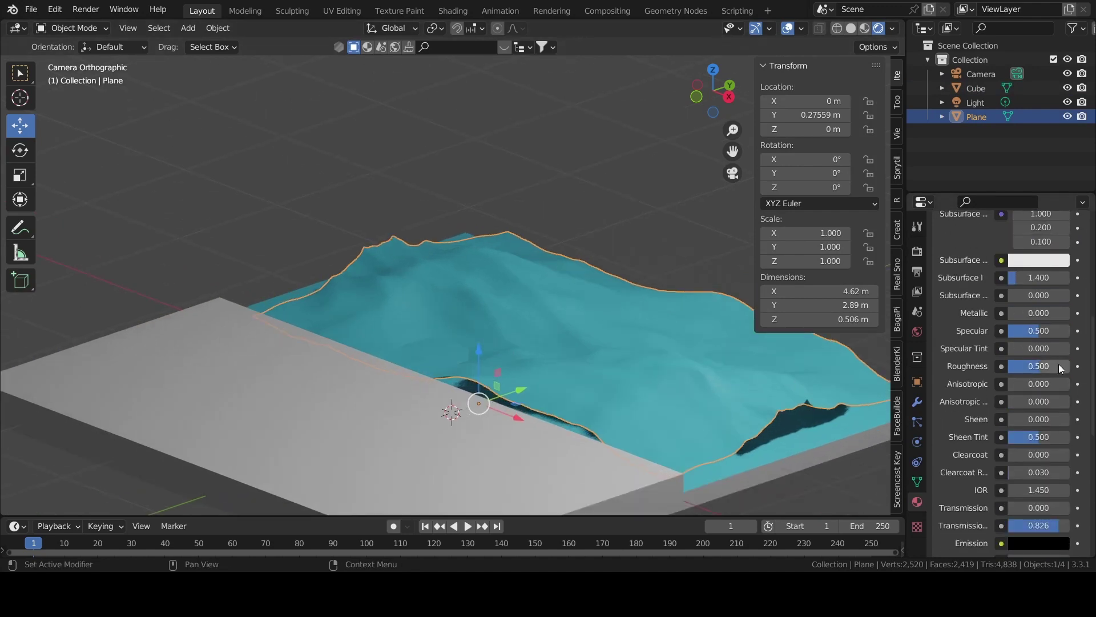
left_click_drag(1058, 366, 1016, 365)
key("KP_0")
scroll(665, 420, "up", 3)
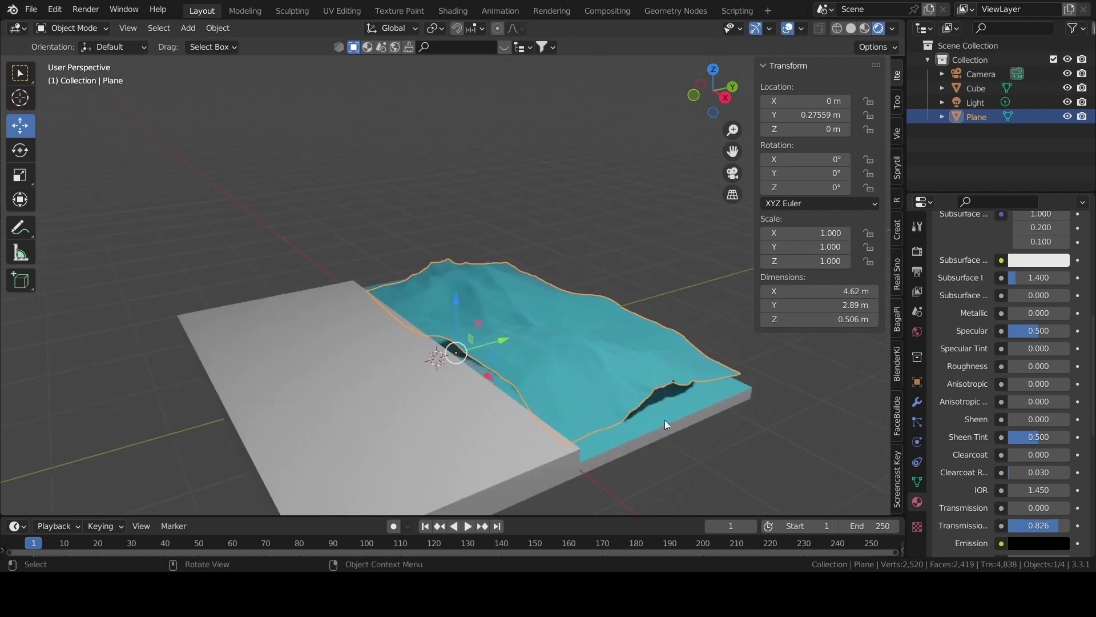
scroll(638, 372, "down", 2)
middle_click_drag(639, 328, 703, 375)
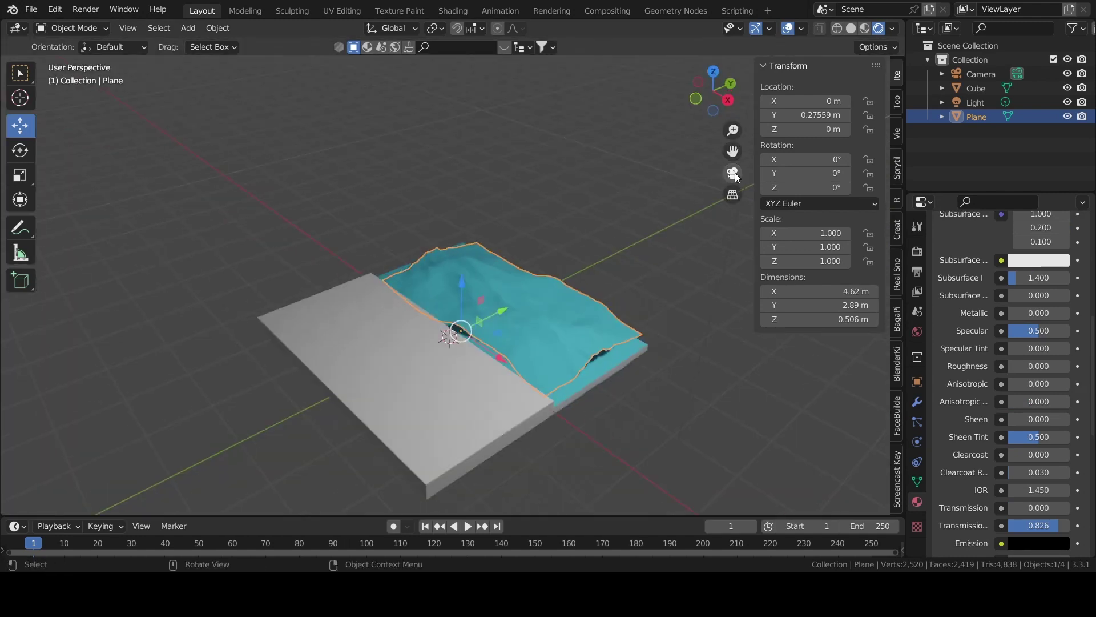
left_click(734, 174)
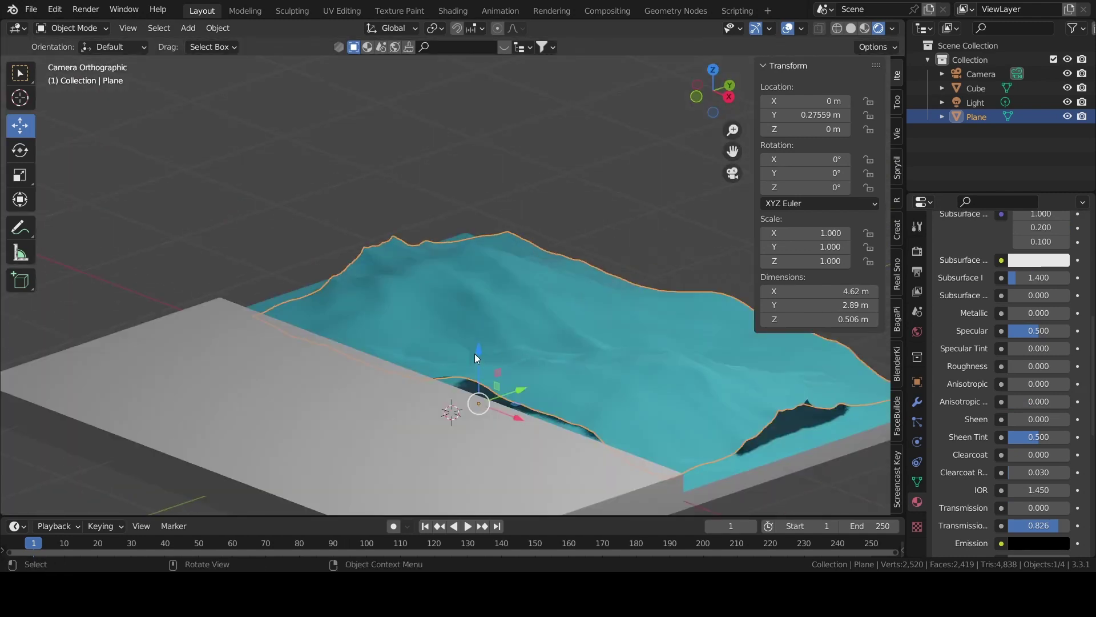
Lower the ocean plane along Z and orbit around the slab
left_click_drag(475, 355, 490, 391)
left_click(672, 232)
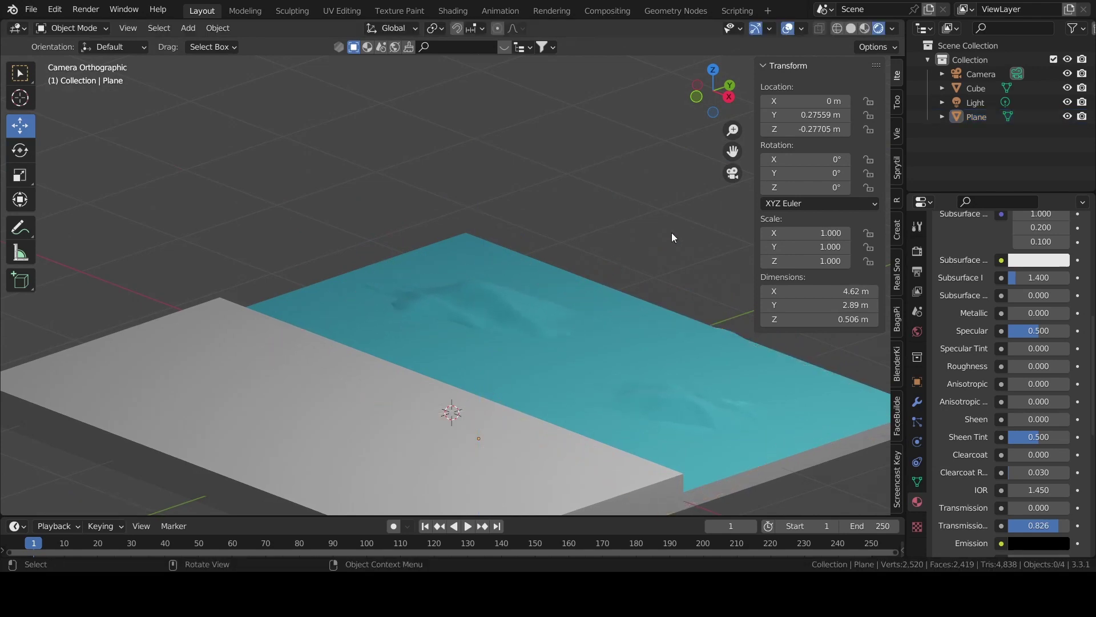
scroll(671, 232, "down", 3)
mouse_move(659, 261)
middle_mouse_down()
mouse_move(642, 248)
mouse_move(599, 266)
middle_mouse_up()
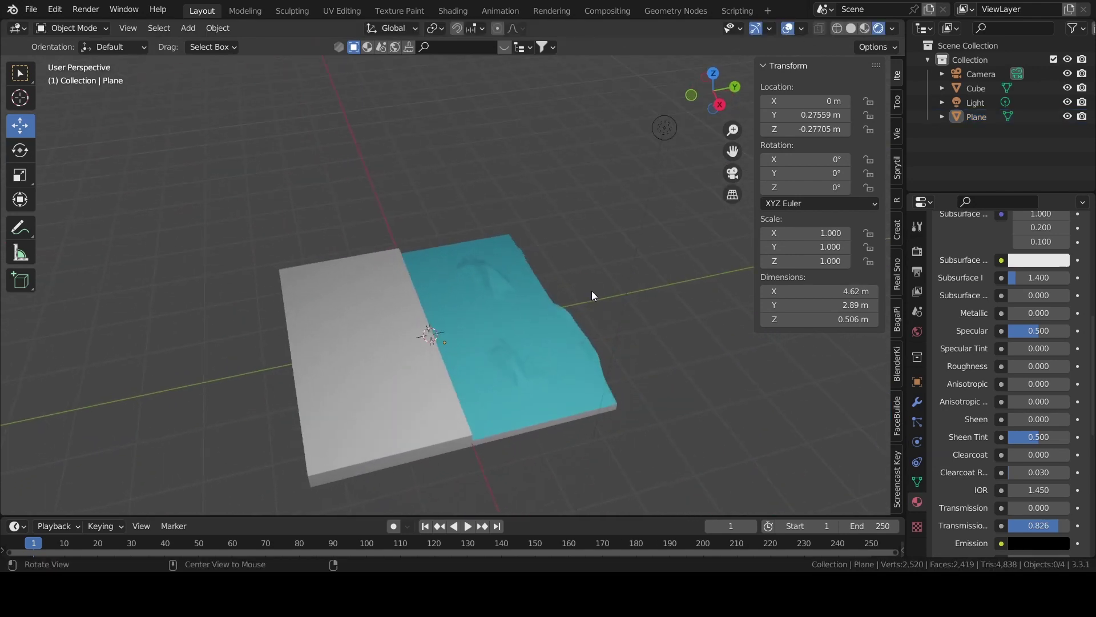
scroll(615, 310, "up", 4)
scroll(557, 432, "down", 3)
Hide the ocean plane to select the slab's top face, then reveal the plane again
left_click(1003, 118)
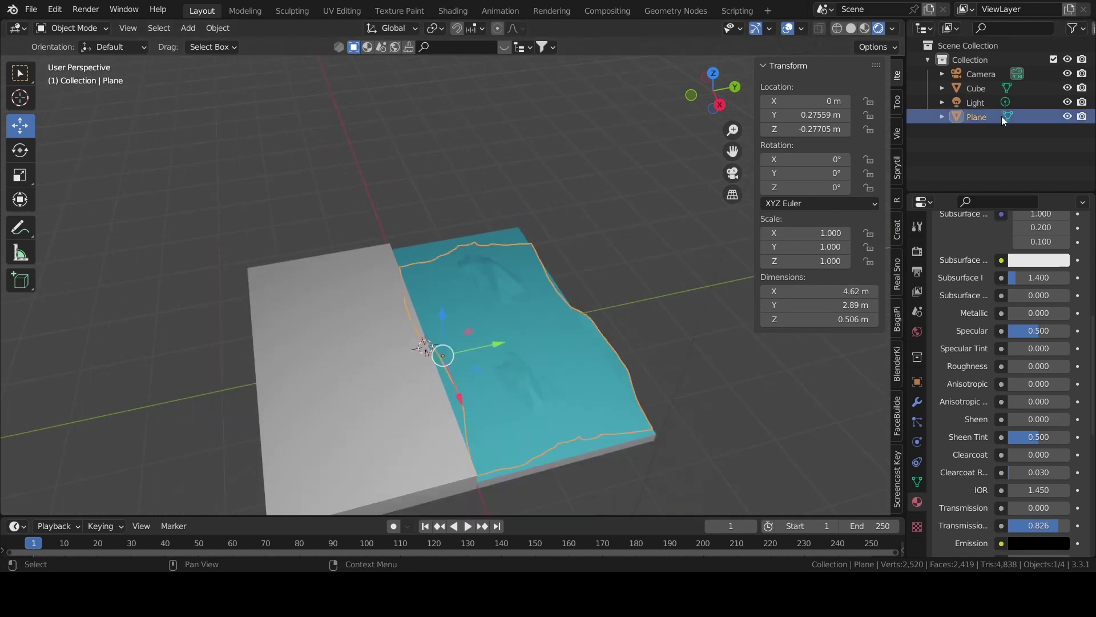
left_click(1067, 117)
left_click(543, 330)
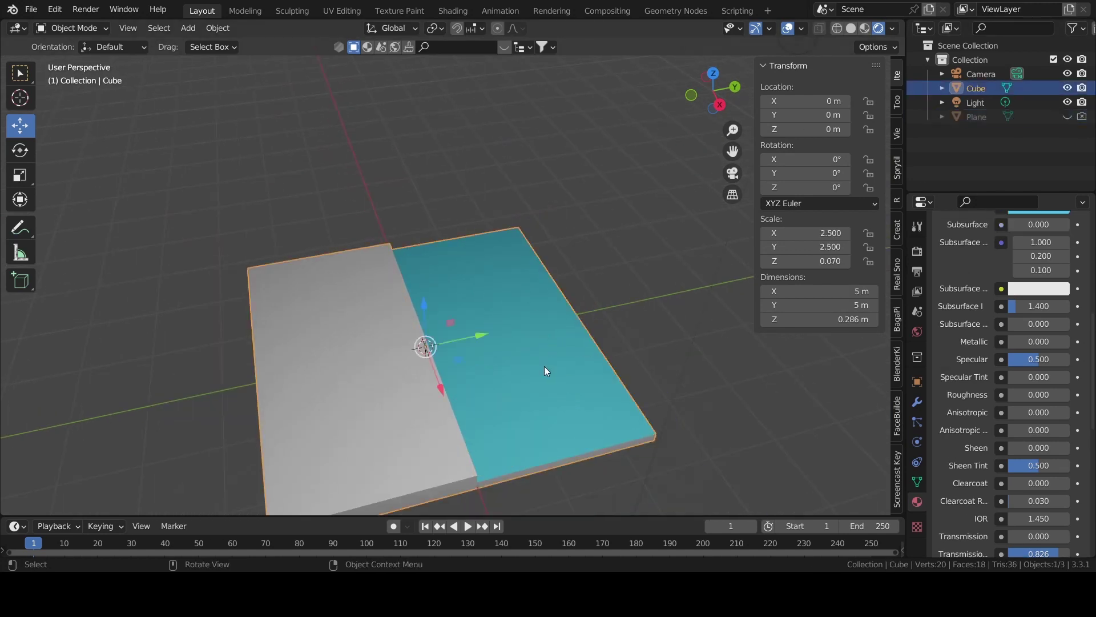
key("Tab")
left_click(529, 363)
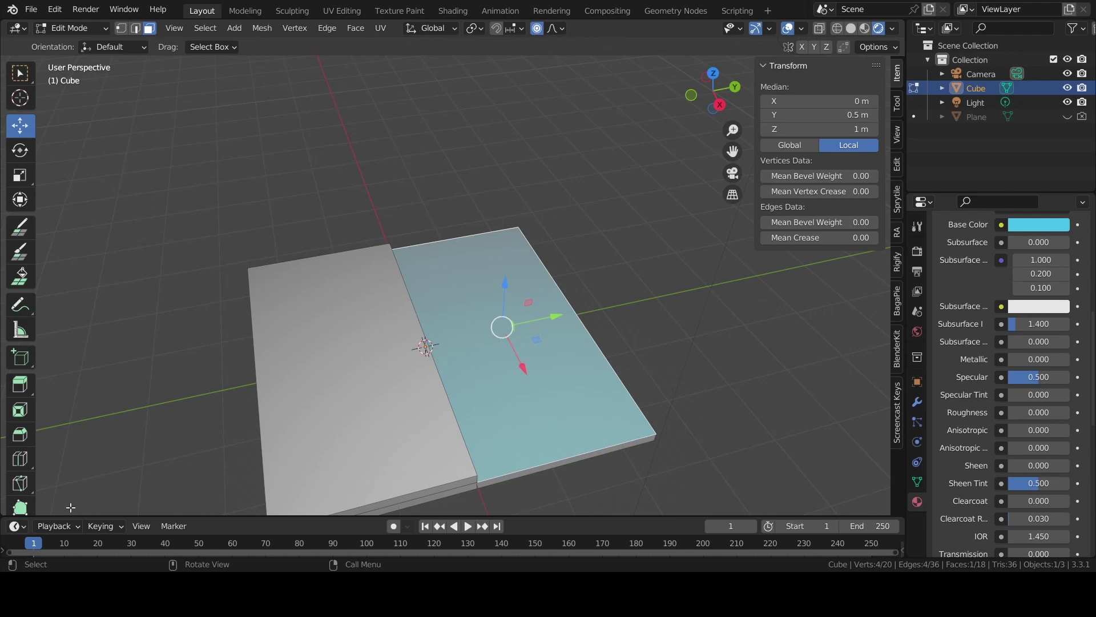
middle_click_drag(517, 387, 521, 341)
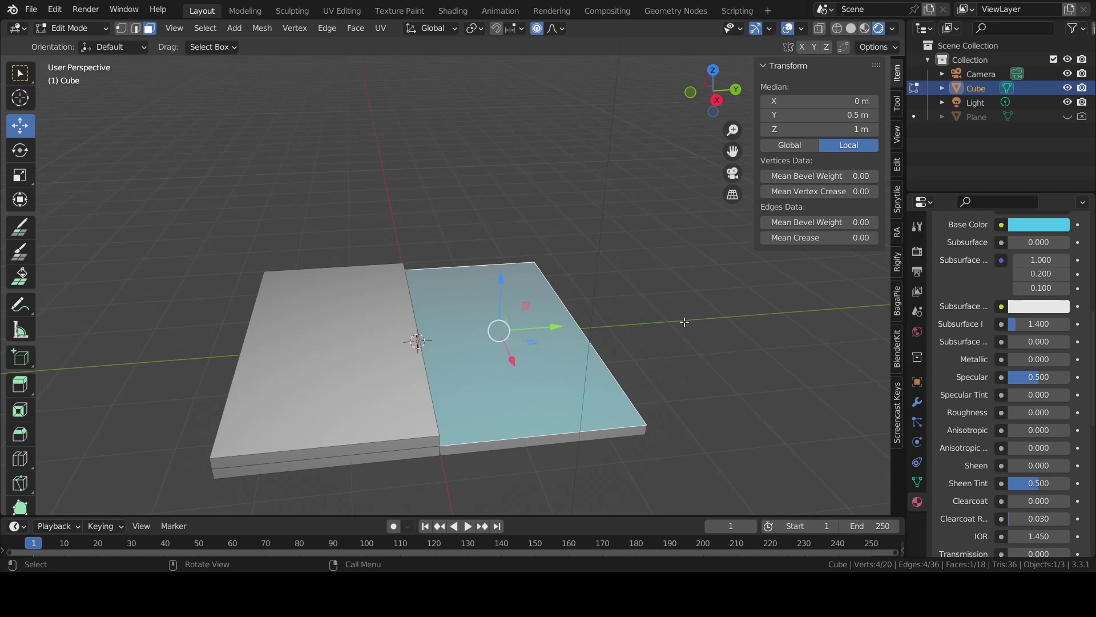
key("alt+a")
left_click(1067, 117)
mouse_move(599, 229)
middle_mouse_down()
mouse_move(567, 244)
mouse_move(581, 389)
middle_mouse_up()
In Object Mode, select the ocean plane and try moving and Z-rotating it, cancelling both
key("ctrl+Tab")
left_click(402, 314)
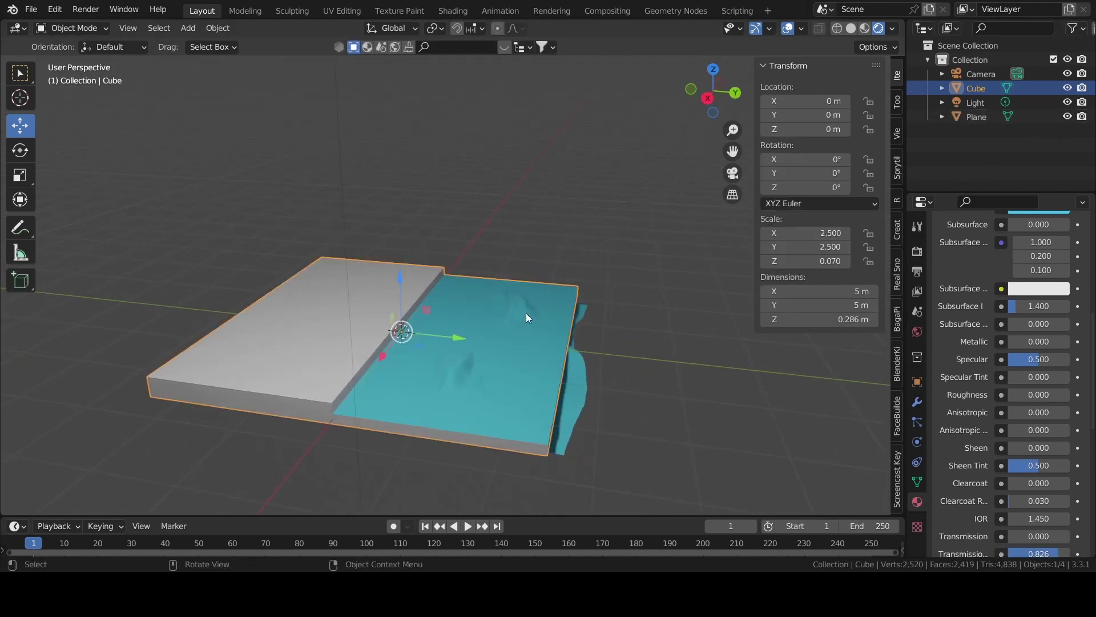
left_click(446, 308)
key("g")
right_click(419, 283)
left_click(452, 321)
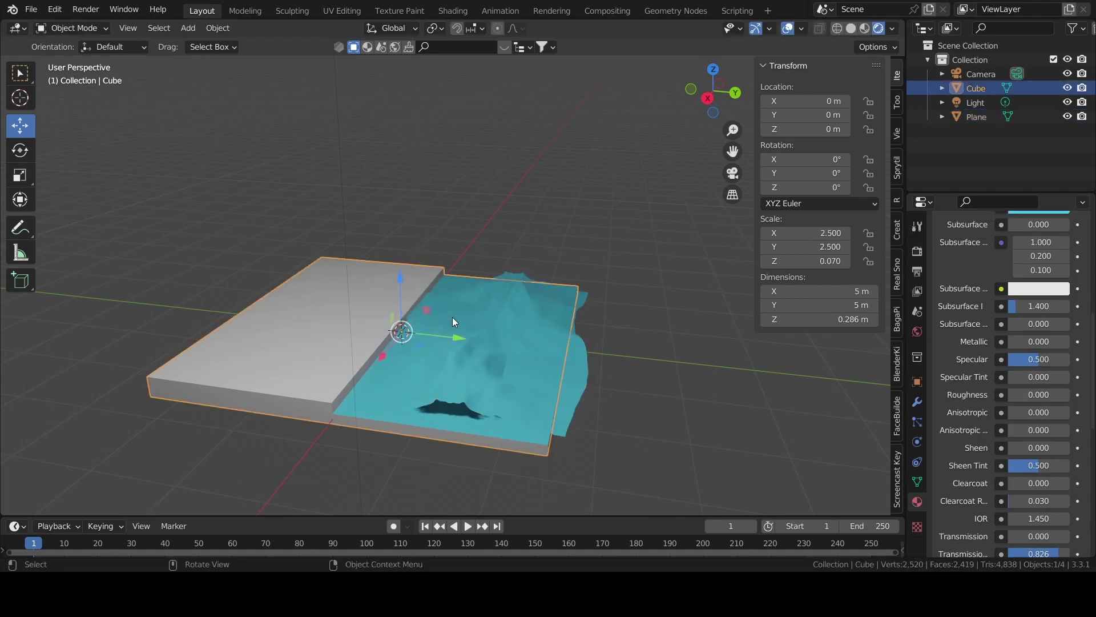
left_click(483, 347)
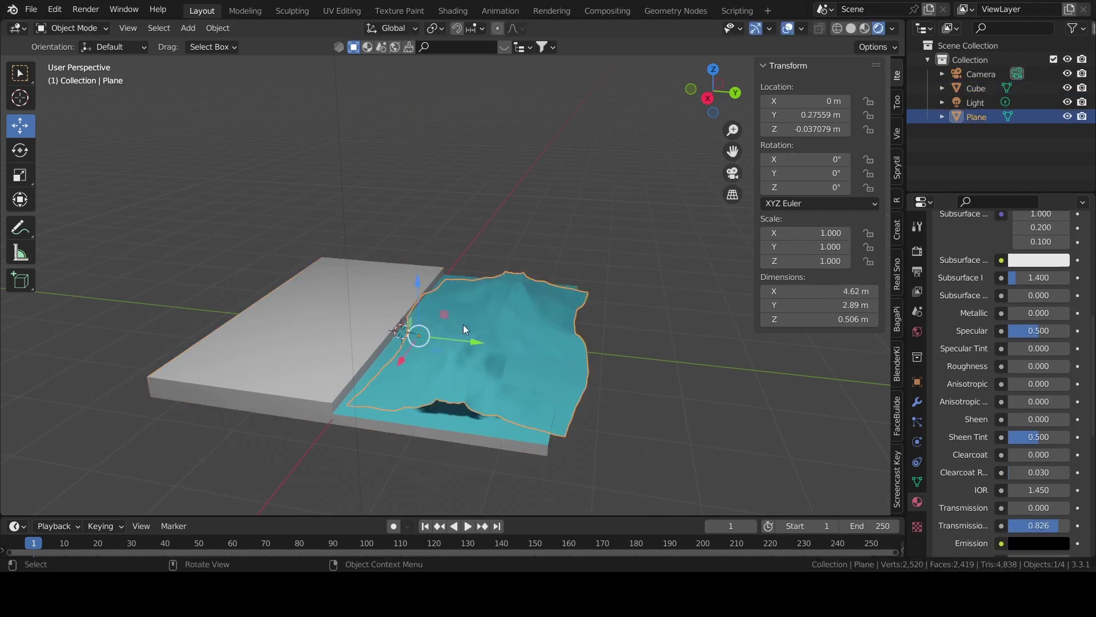
key("r")
key("z")
right_click(414, 393)
Set the plane's origin to its geometry and rotate it 180° around Z
left_click(209, 30)
mouse_move(242, 58)
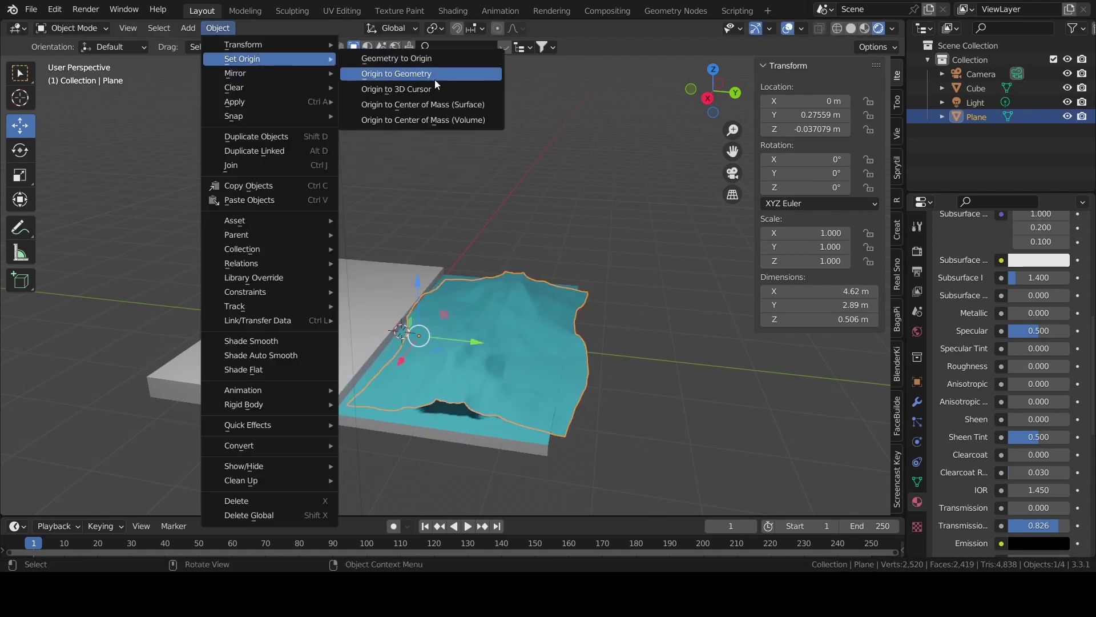
left_click(435, 80)
mouse_move(817, 187)
left_mouse_down()
mouse_move(873, 187)
mouse_move(815, 187)
left_mouse_up()
left_click(814, 187)
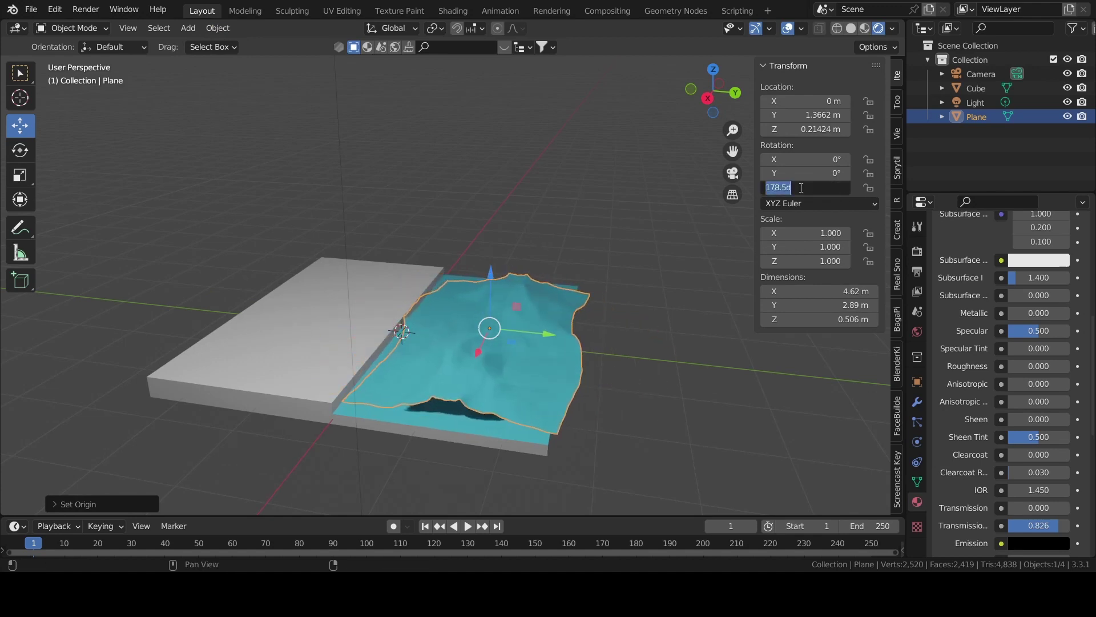
type("80")
key("Return")
Slide the plane along Y onto the slab to Y 1.2382 m, undoing a trial lowering
left_click_drag(549, 333, 530, 331)
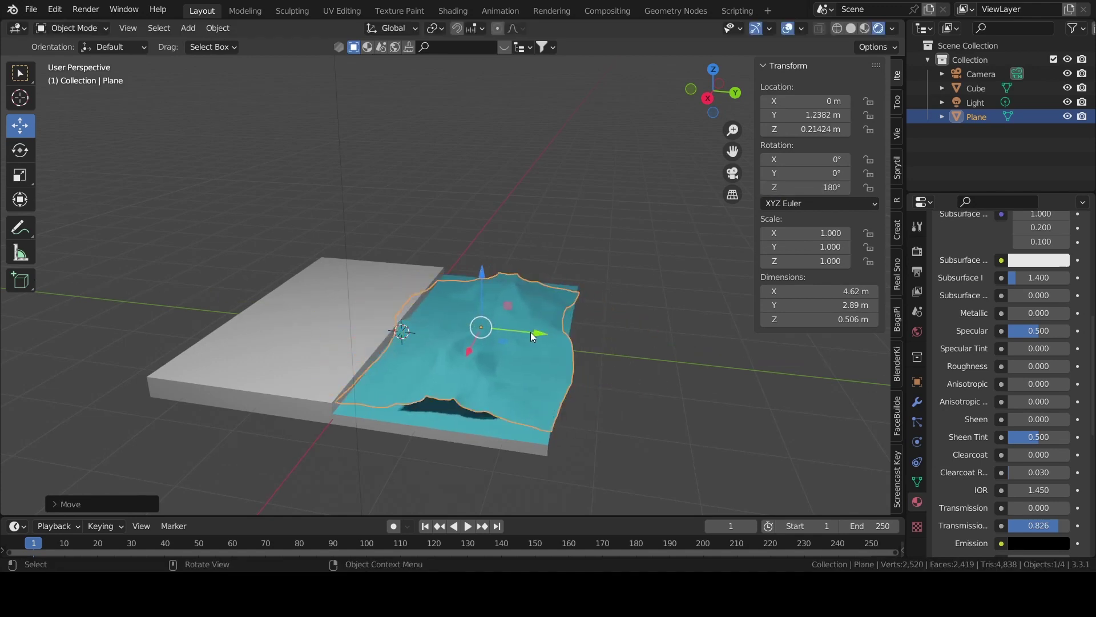
left_click(729, 174)
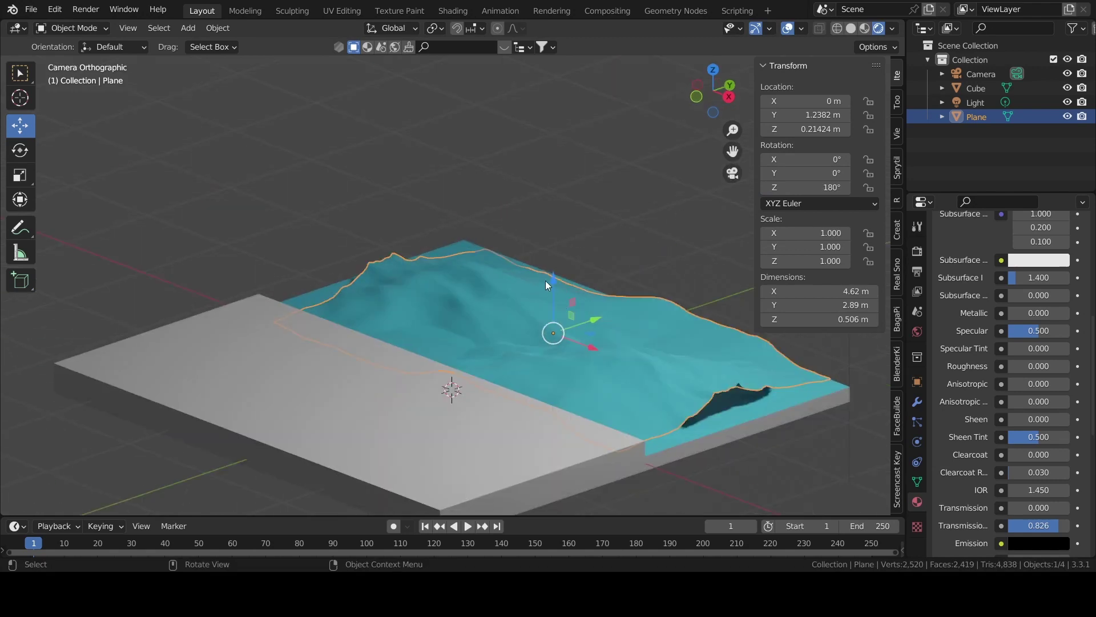
left_click_drag(546, 280, 554, 298)
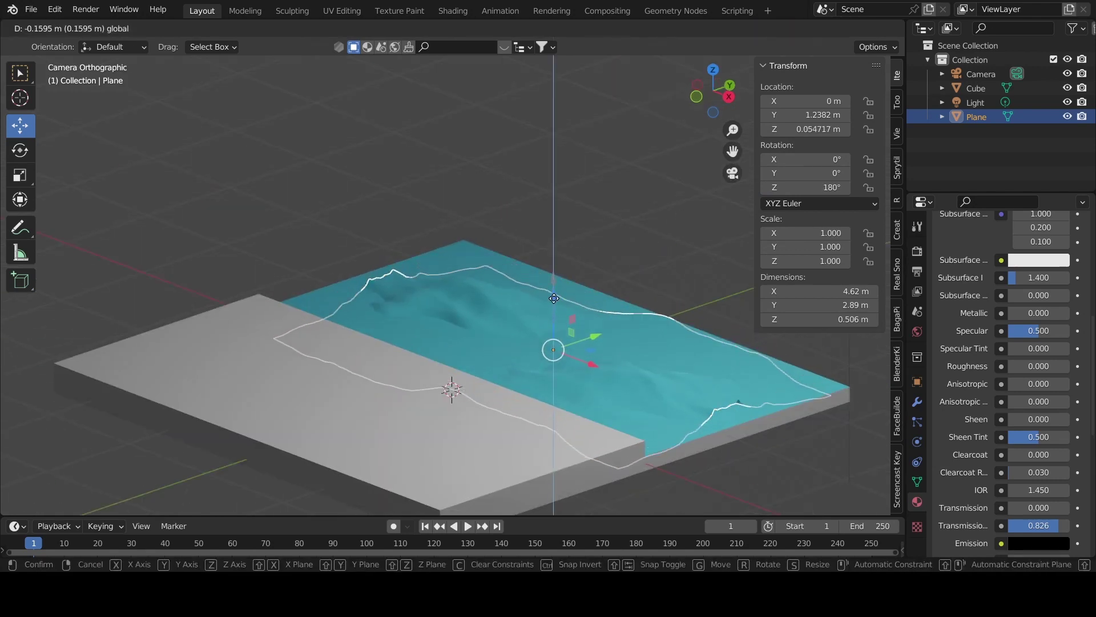
left_click_drag(554, 298, 626, 311)
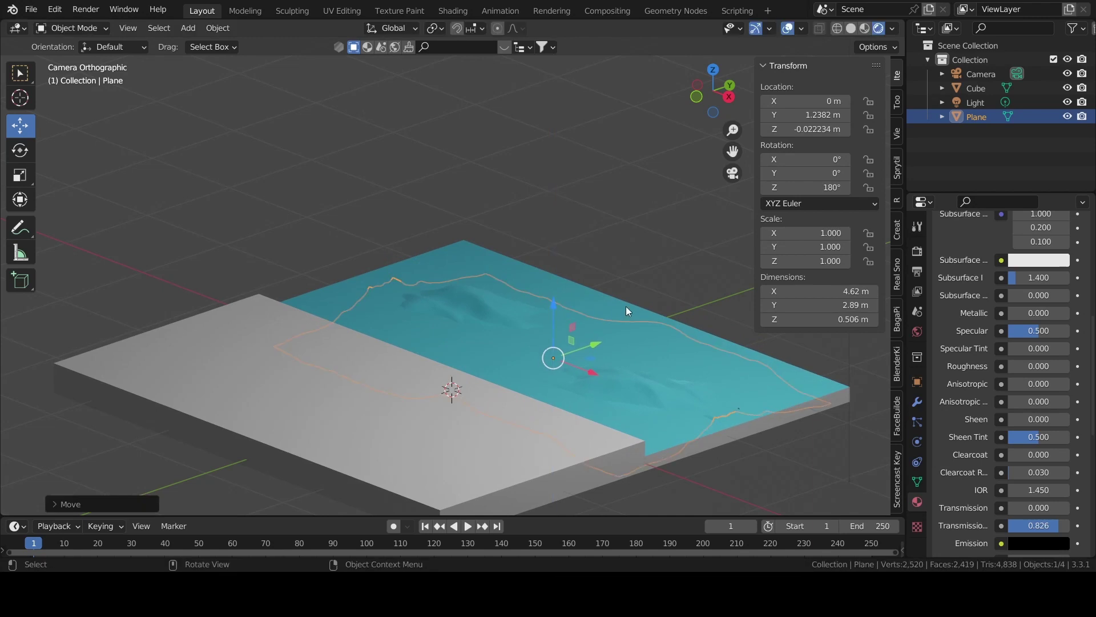
key("ctrl+z")
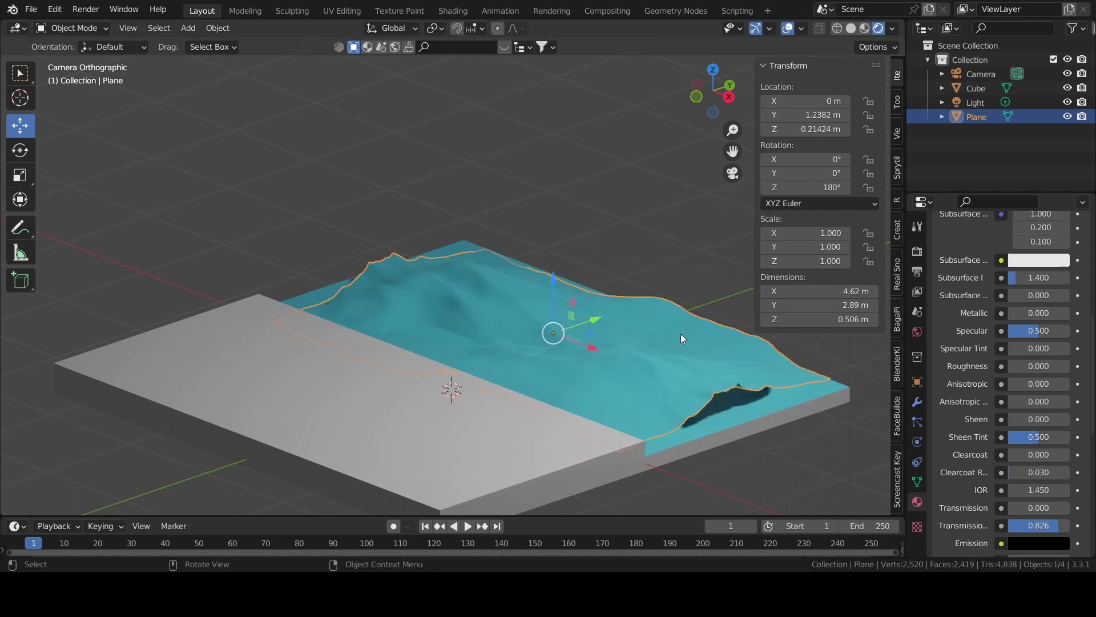
Deselect the plane, return to camera view, and enter Edit Mode on the slab
middle_click_drag(680, 333, 691, 319)
left_click(691, 320)
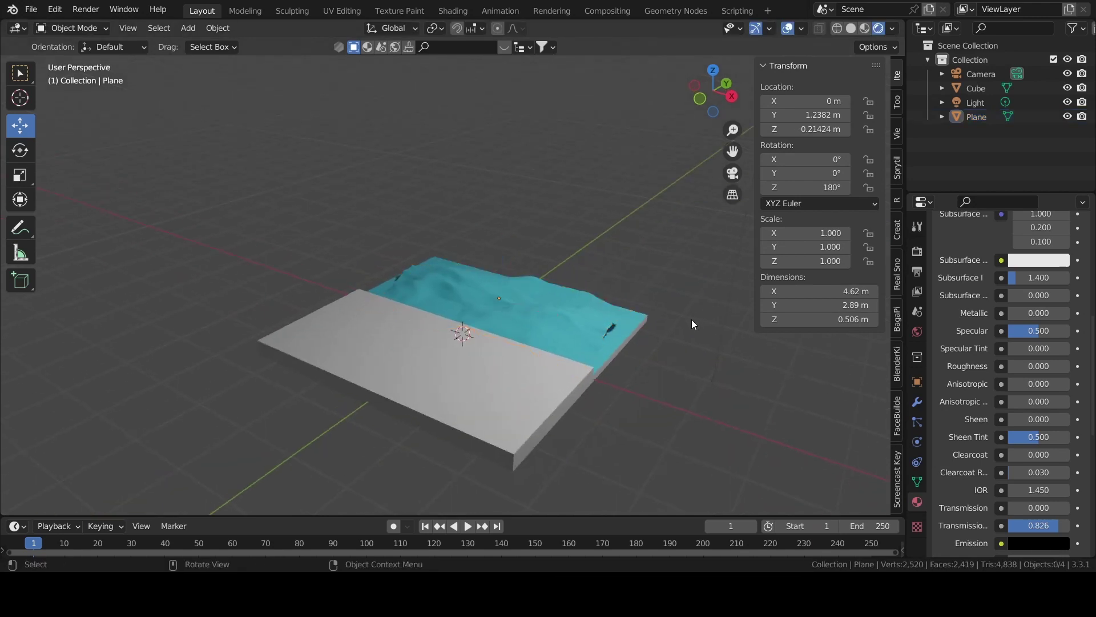
left_click(733, 181)
left_click(365, 441)
key("Tab")
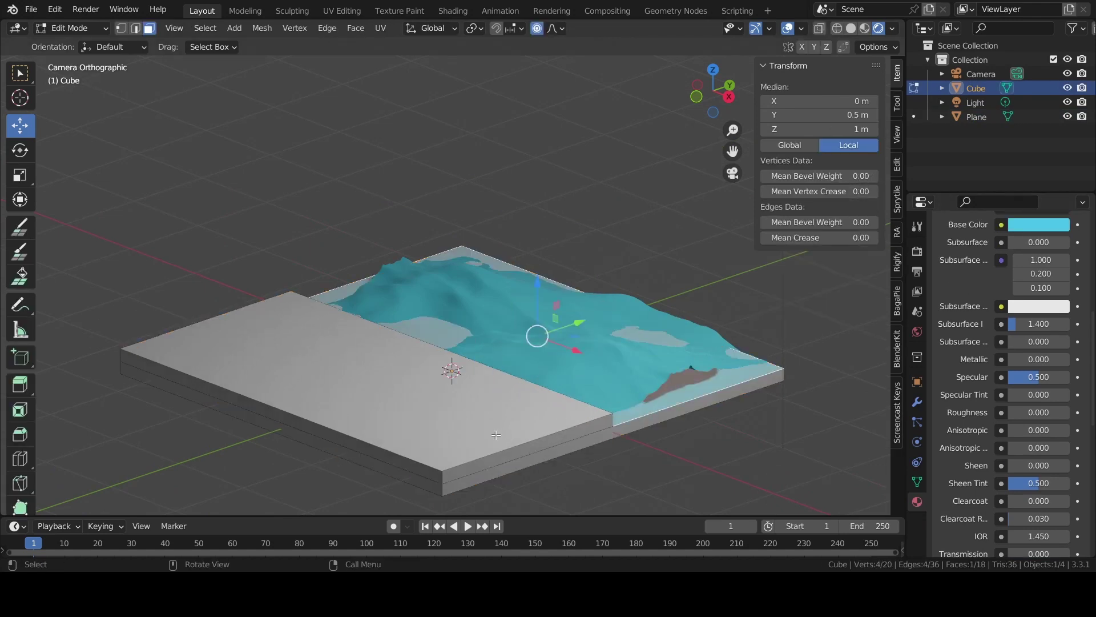
Give the slab's large top face a tan sand base colour
left_click(474, 419)
scroll(961, 365, "up", 10)
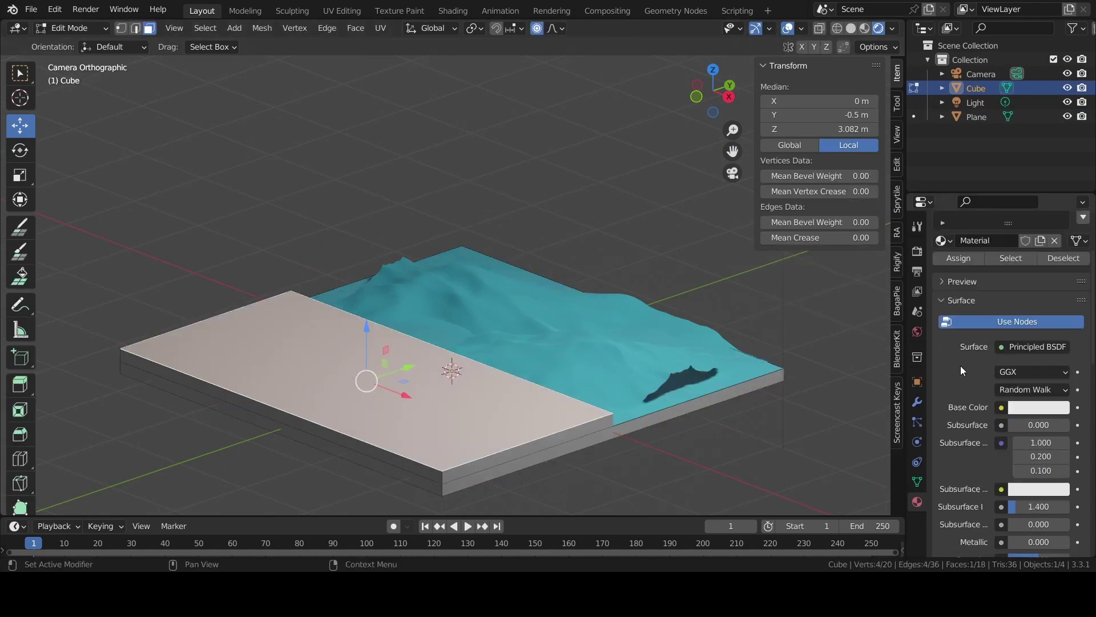
scroll(982, 266, "up", 2)
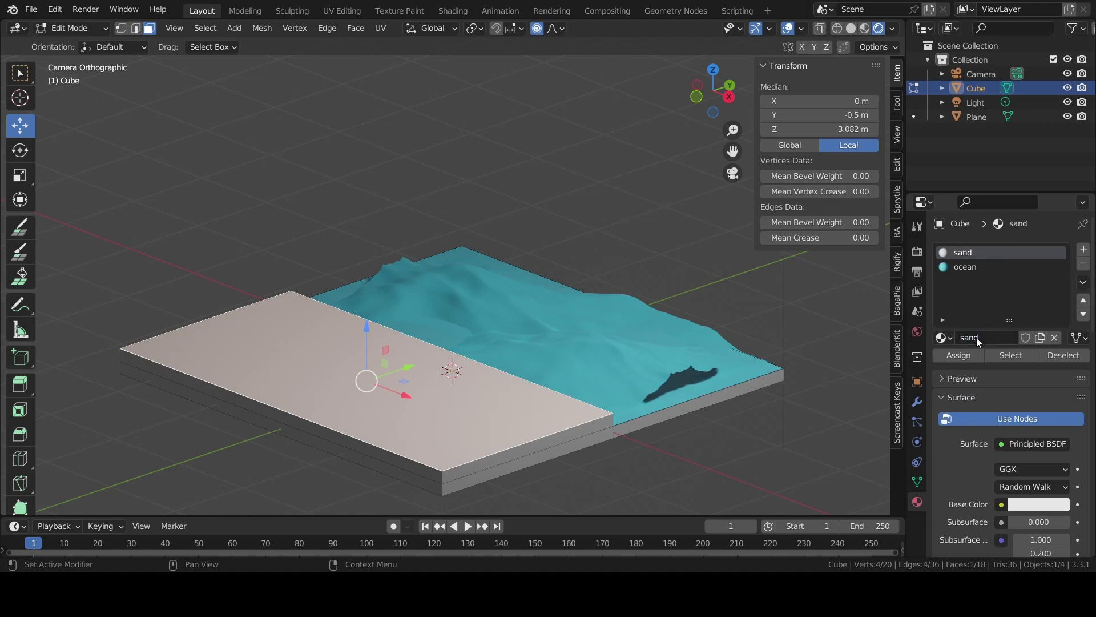
left_click(1037, 505)
left_click(979, 369)
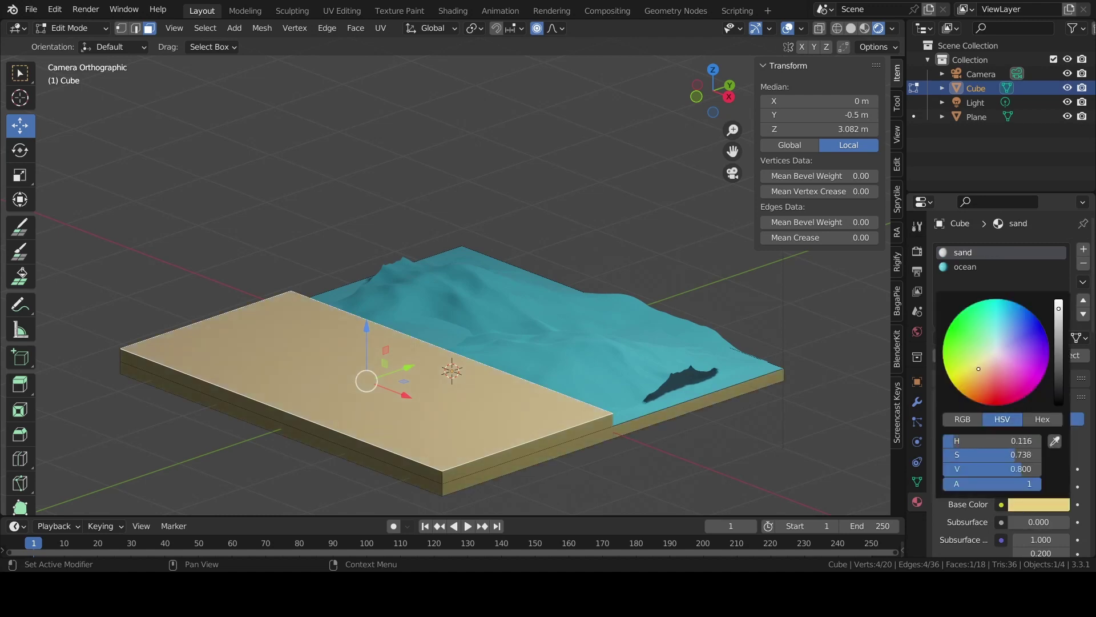
Select the slab's side faces on the sand half and the water half's front face
mouse_move(697, 416)
middle_mouse_down()
mouse_move(727, 418)
mouse_move(631, 384)
middle_mouse_up()
scroll(726, 419, "up", 3)
left_click(677, 416)
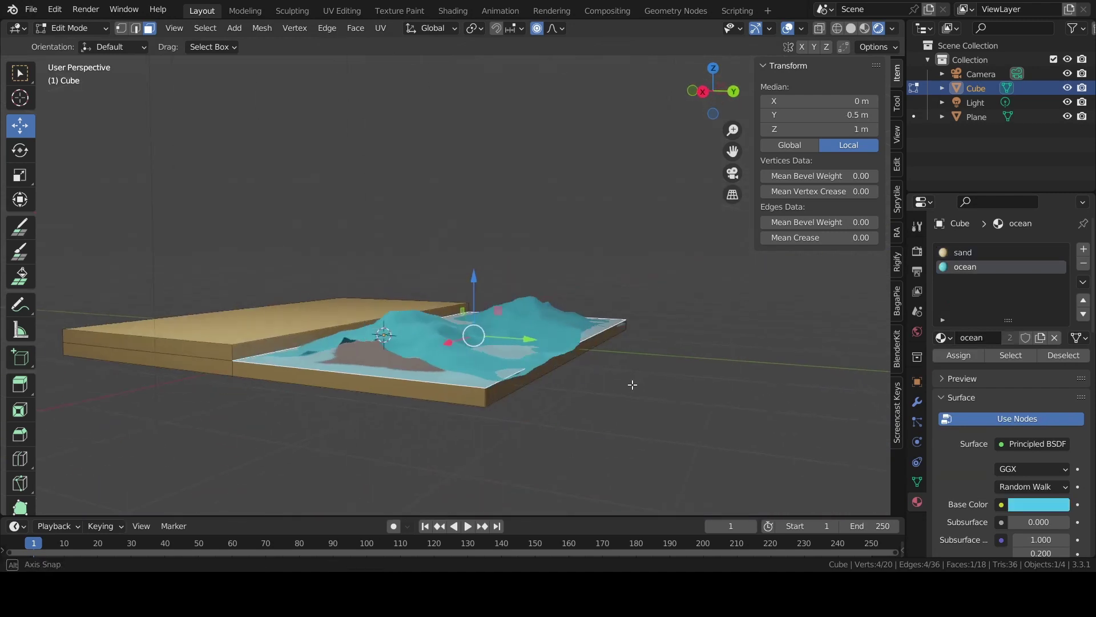
left_click(399, 379)
left_click(389, 399)
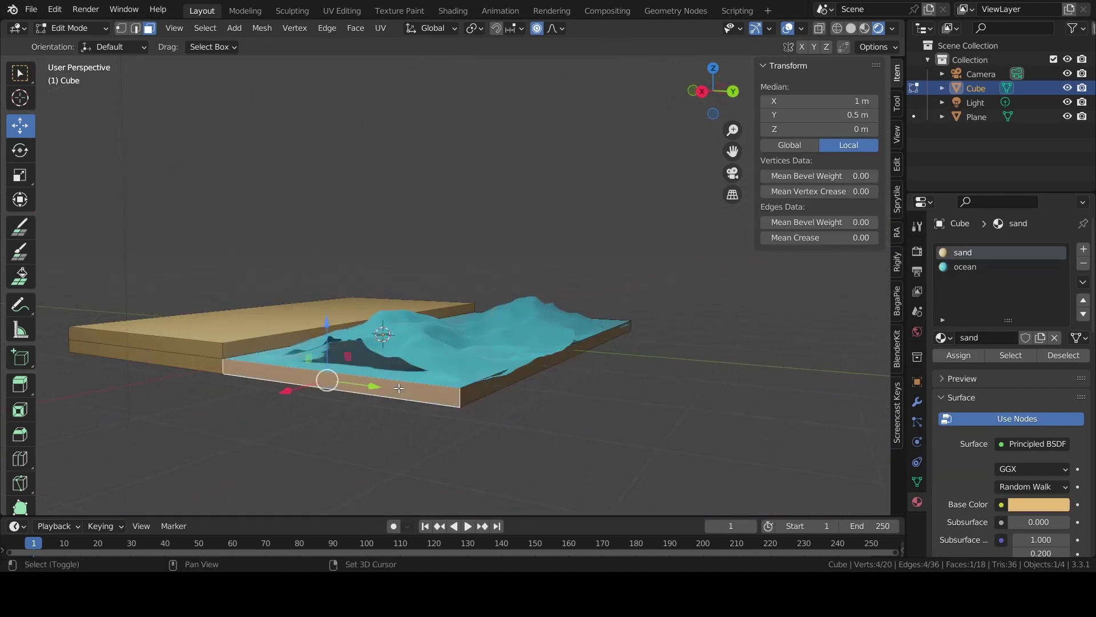
left_click(464, 394, "shift")
mouse_move(464, 394)
middle_mouse_down()
mouse_move(514, 287)
mouse_move(454, 394)
middle_mouse_up()
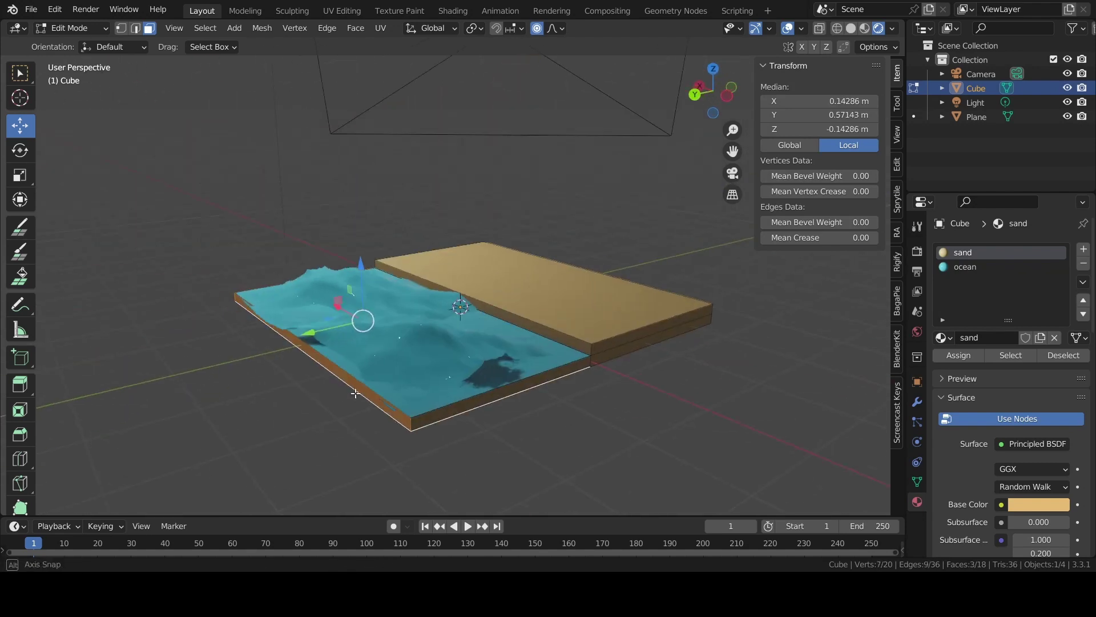
left_click(454, 395, "shift")
Activate the ocean material slot for the lower half's side faces, adding another side face
scroll(536, 377, "up", 3)
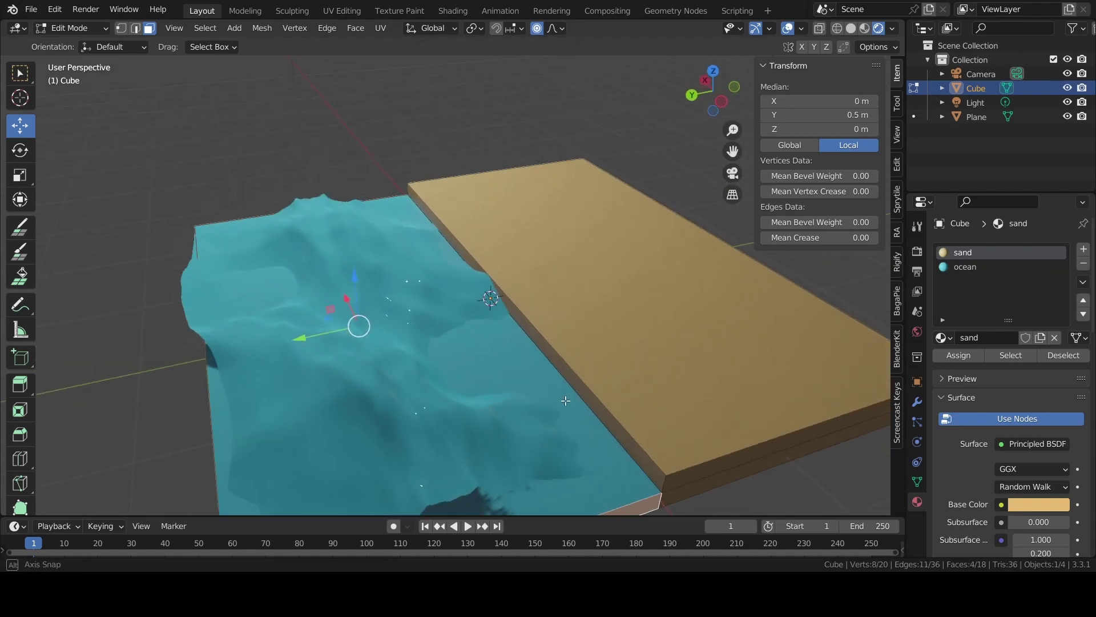
middle_click_drag(537, 377, 542, 319)
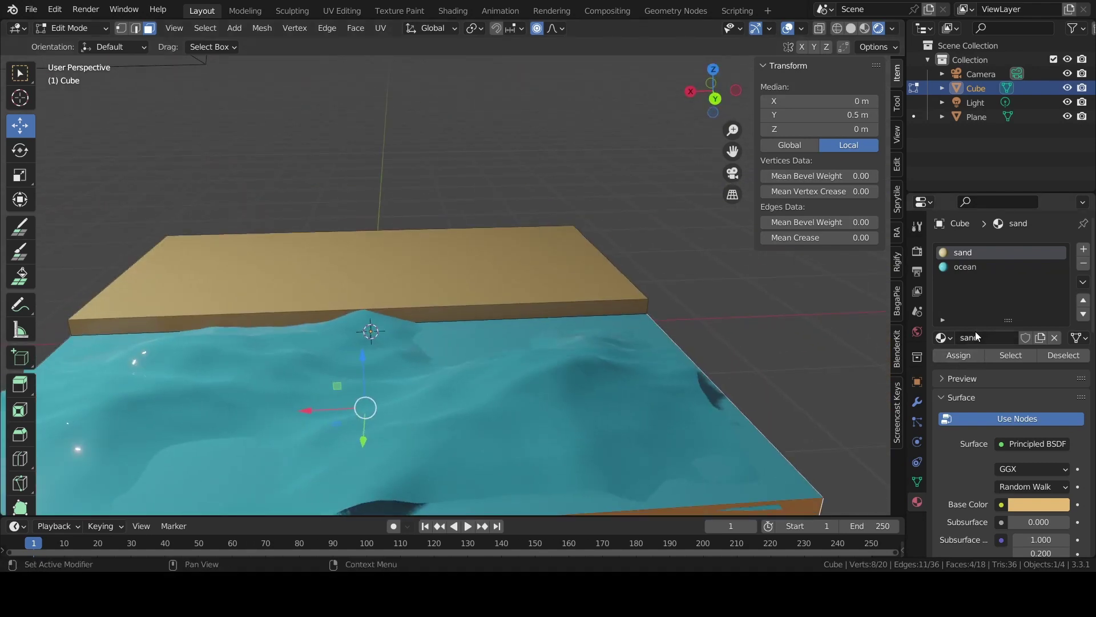
left_click(965, 267)
mouse_move(738, 387)
middle_mouse_down()
mouse_move(462, 458)
mouse_move(754, 457)
mouse_move(767, 399)
mouse_move(873, 200)
middle_mouse_up()
left_click(462, 458, "shift")
left_click(754, 457)
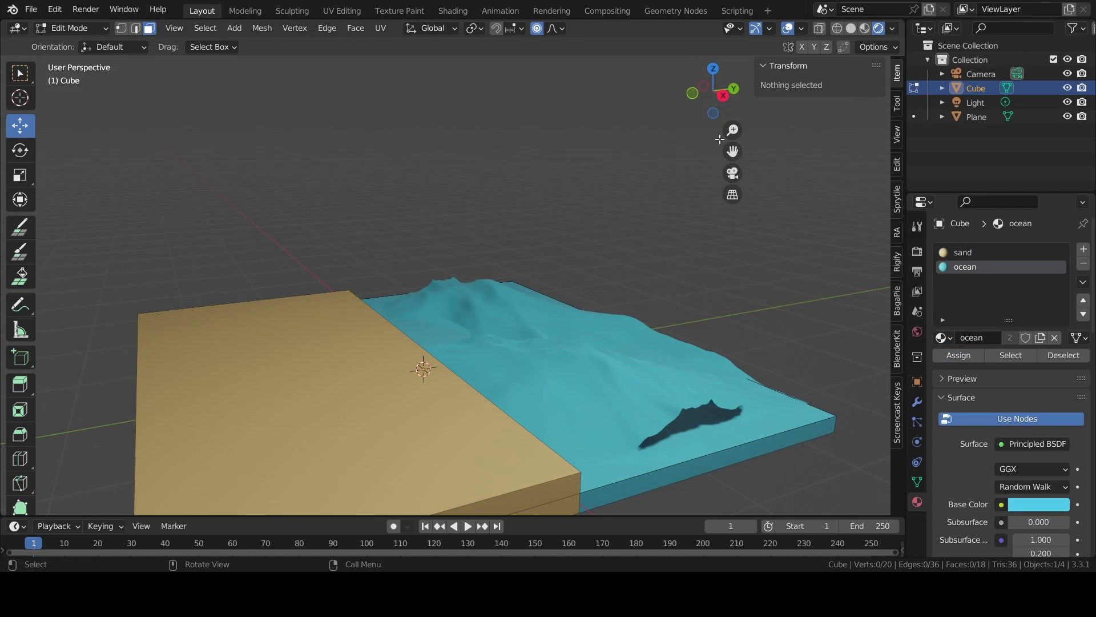
left_click(732, 175)
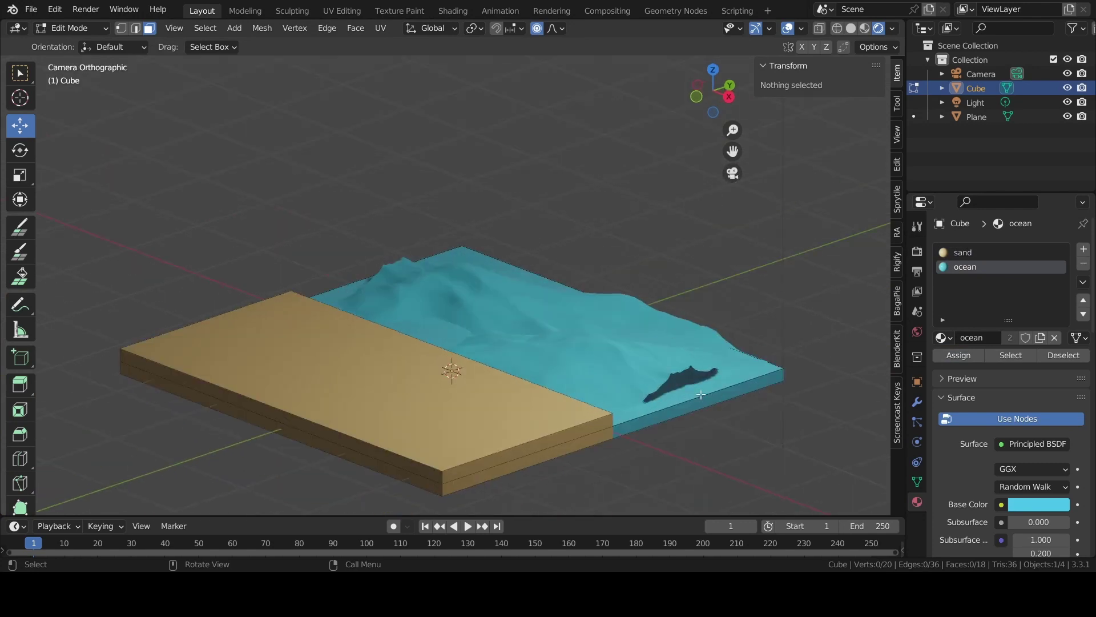
Set the sand material's Principled BSDF Roughness to 0.600 and Metallic to 0.350
left_click(971, 252)
scroll(1061, 411, "down", 6)
scroll(1057, 450, "down", 5)
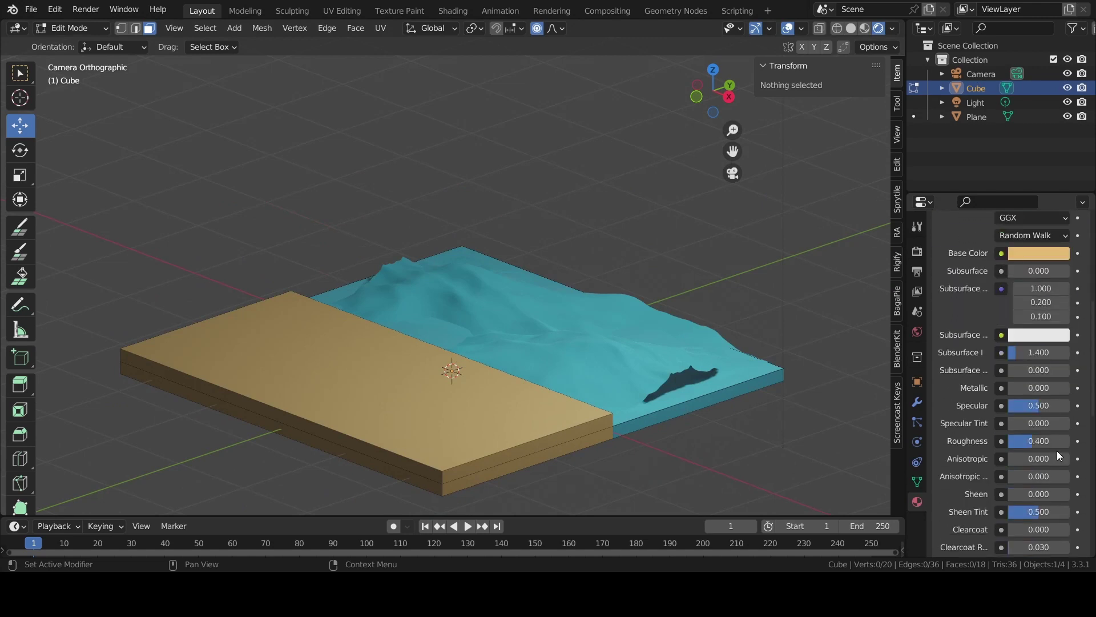
scroll(1057, 451, "down", 4)
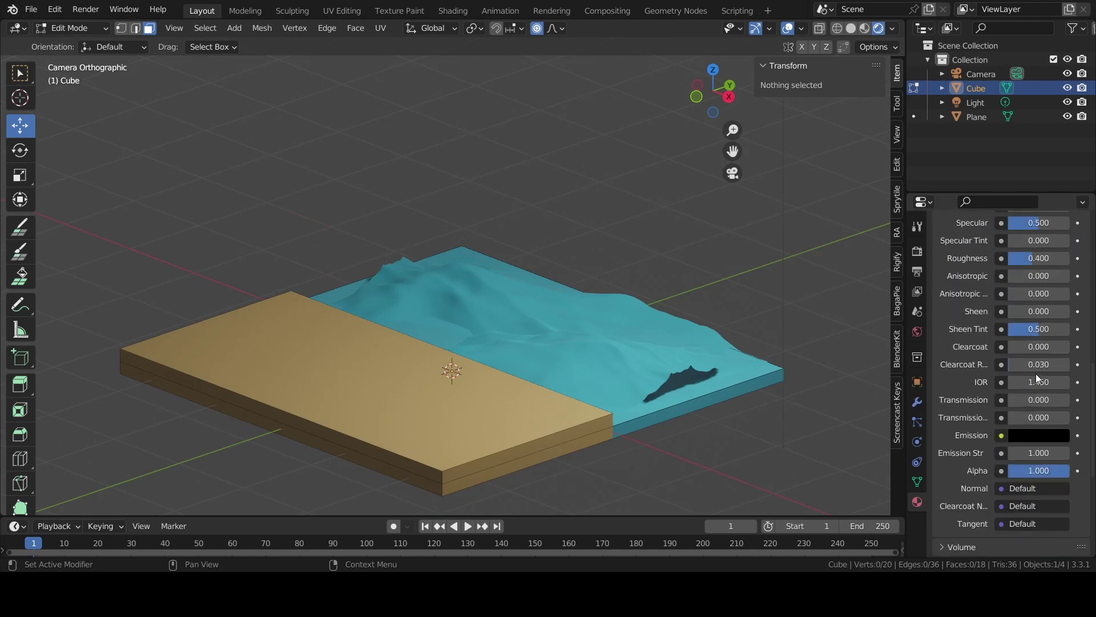
scroll(1030, 356, "up", 1)
scroll(1031, 355, "up", 1)
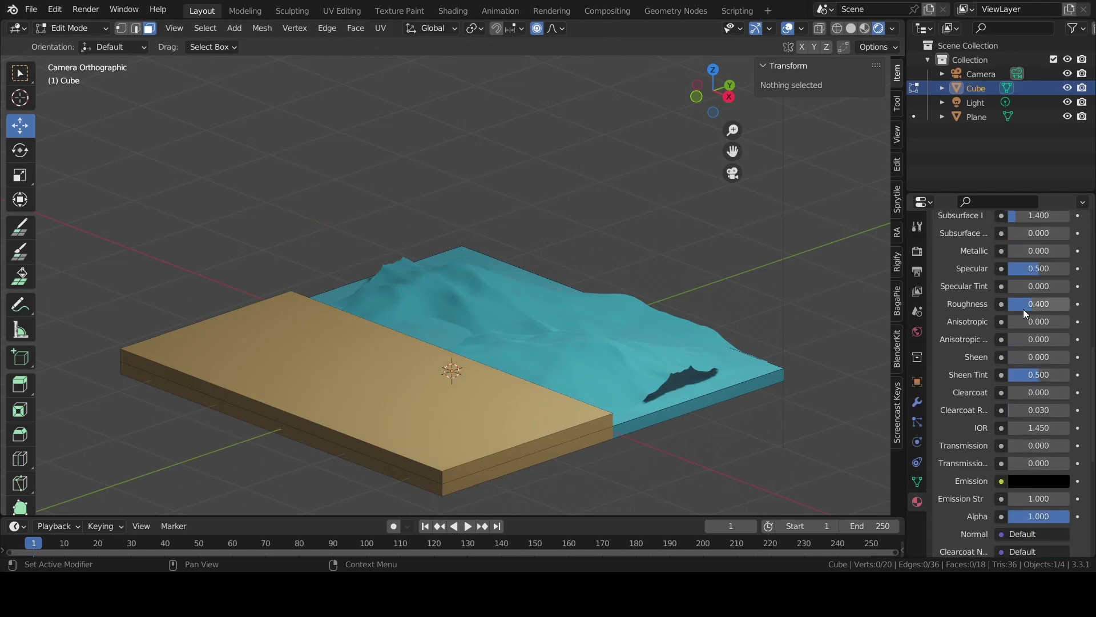
left_click_drag(1025, 304, 1042, 303)
scroll(1068, 311, "up", 4)
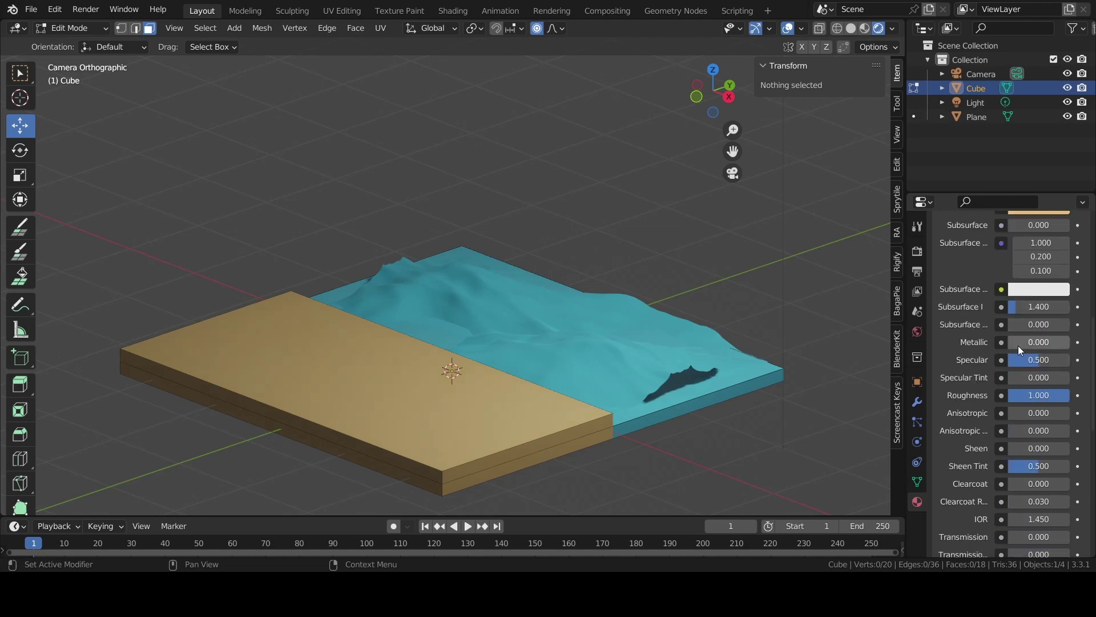
left_click_drag(1025, 343, 1028, 343)
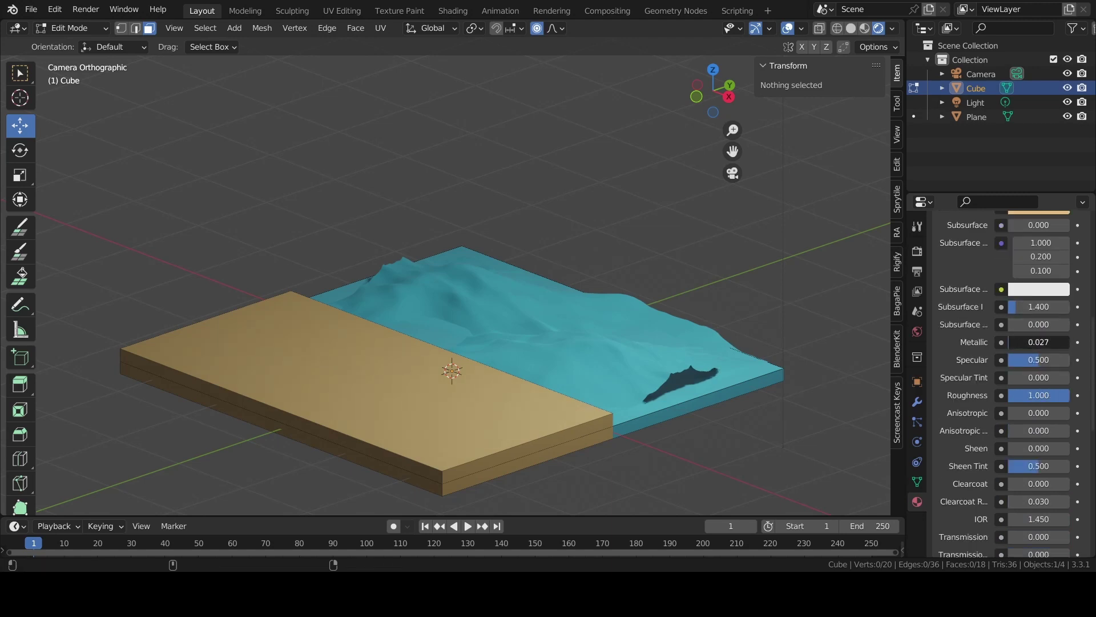
left_click(1026, 342)
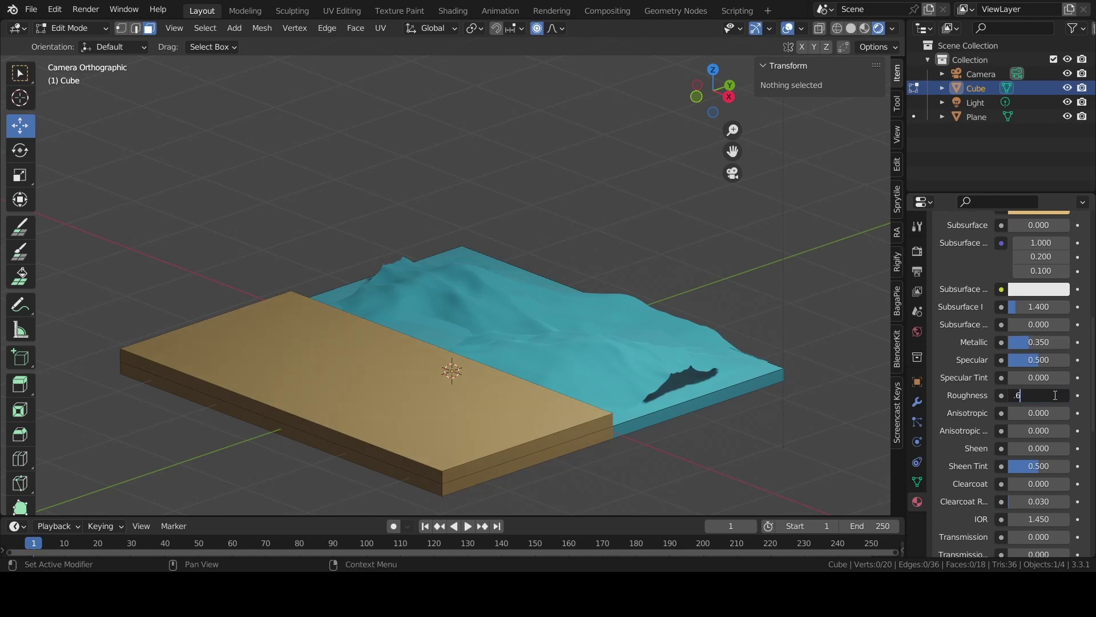
scroll(553, 281, "down", 1)
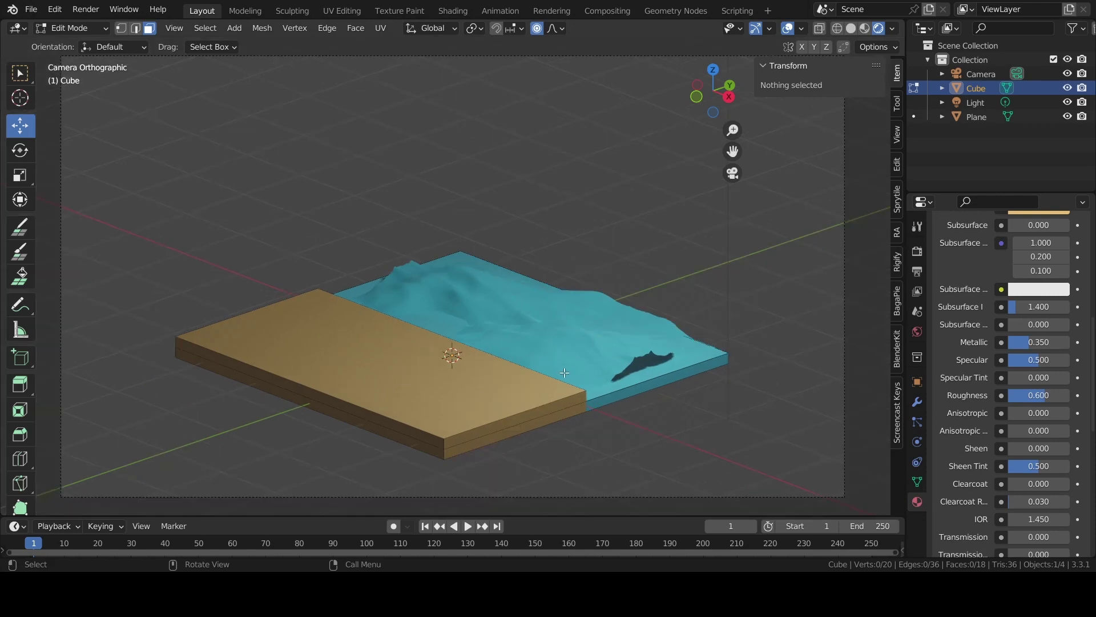
Loop-cut the slab across its sand half, raising the Number of Cuts in the redo panel
key("2")
left_click(453, 339)
mouse_move(453, 338)
middle_mouse_down()
mouse_move(411, 310)
mouse_move(421, 355)
middle_mouse_up()
left_click(21, 457)
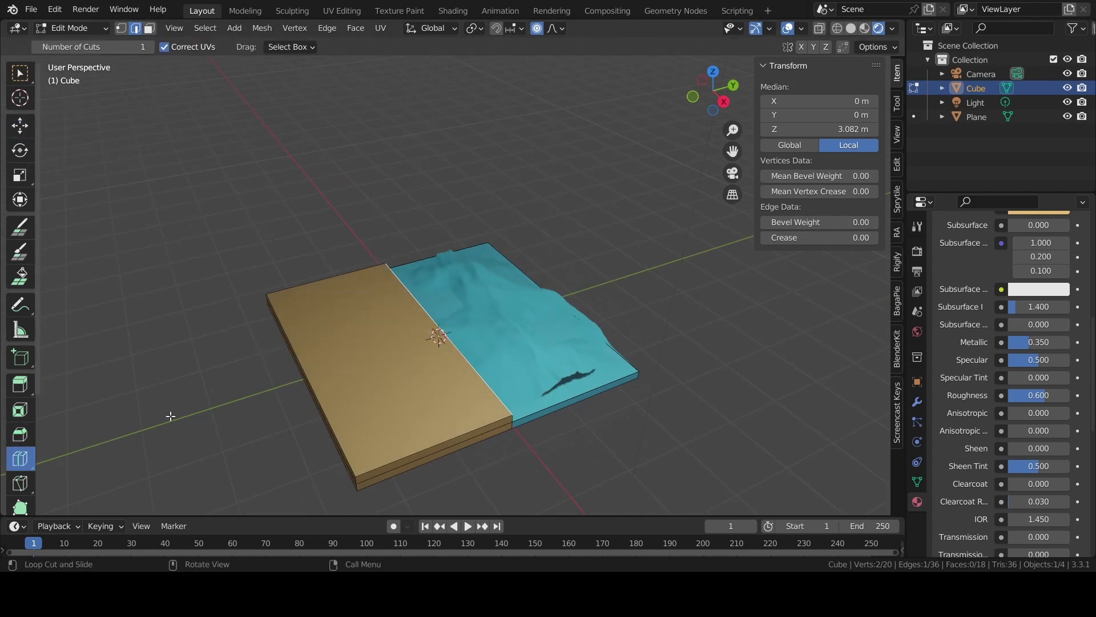
left_click(368, 355)
left_click(93, 503)
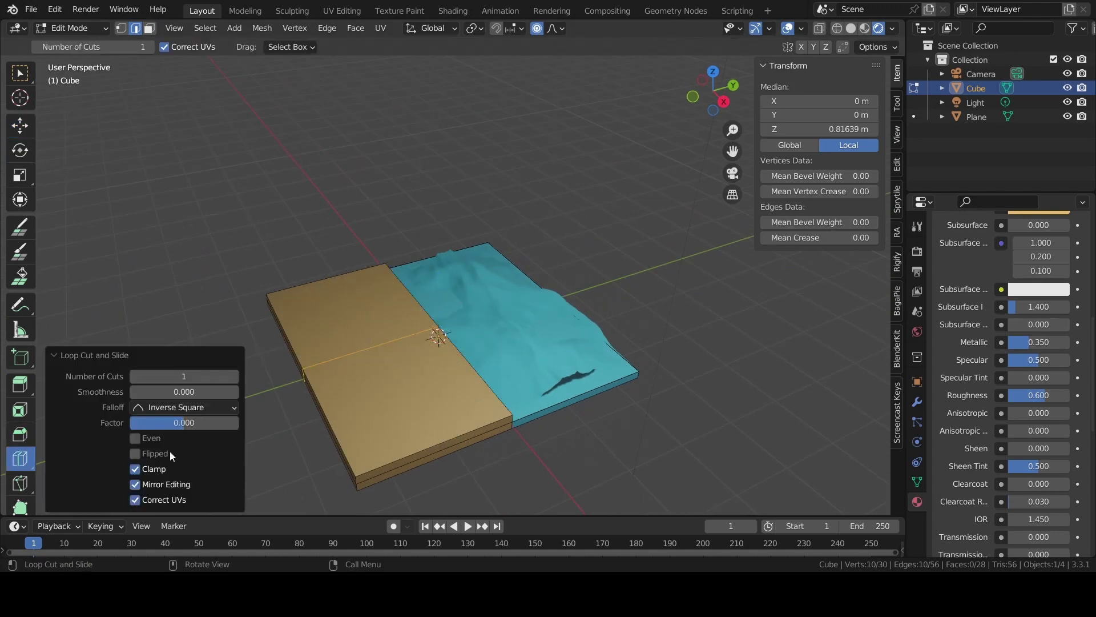
left_click(233, 377)
left_click(234, 375)
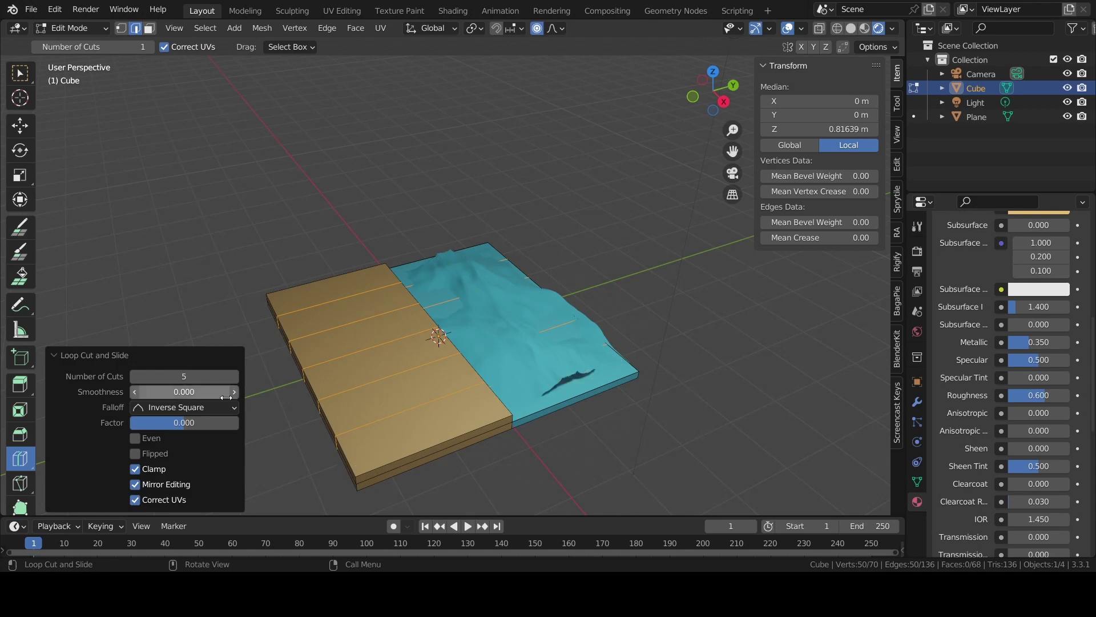
Hide the wavy ocean Plane in the outliner and return to Edit Mode on the slab
key("ctrl+Tab")
left_click(521, 352)
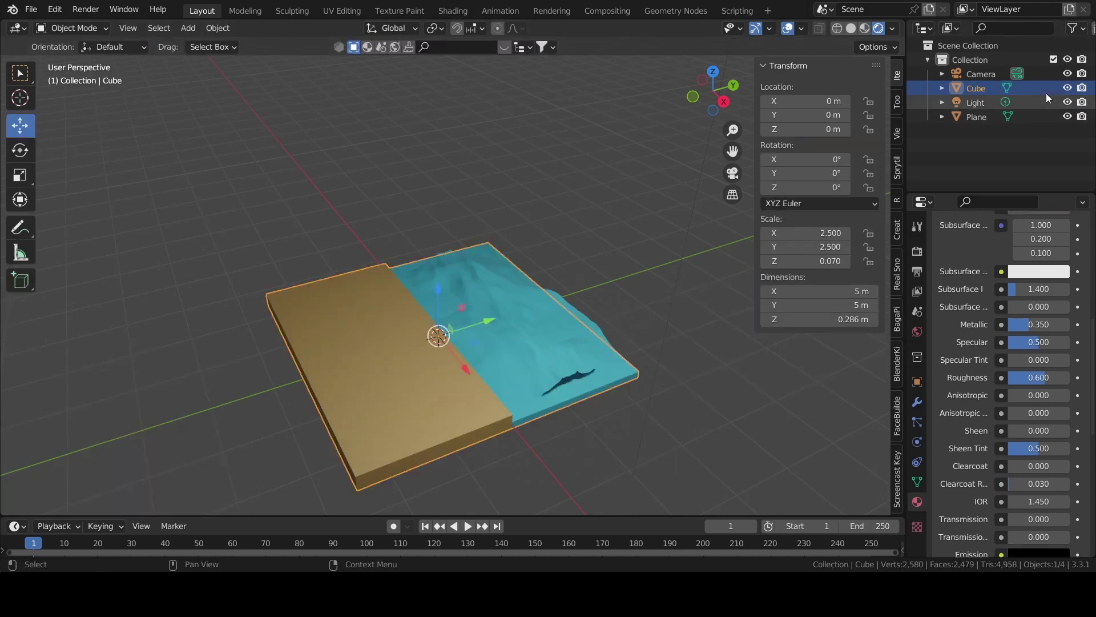
left_click(1066, 114)
key("ctrl+Tab")
left_click(554, 322)
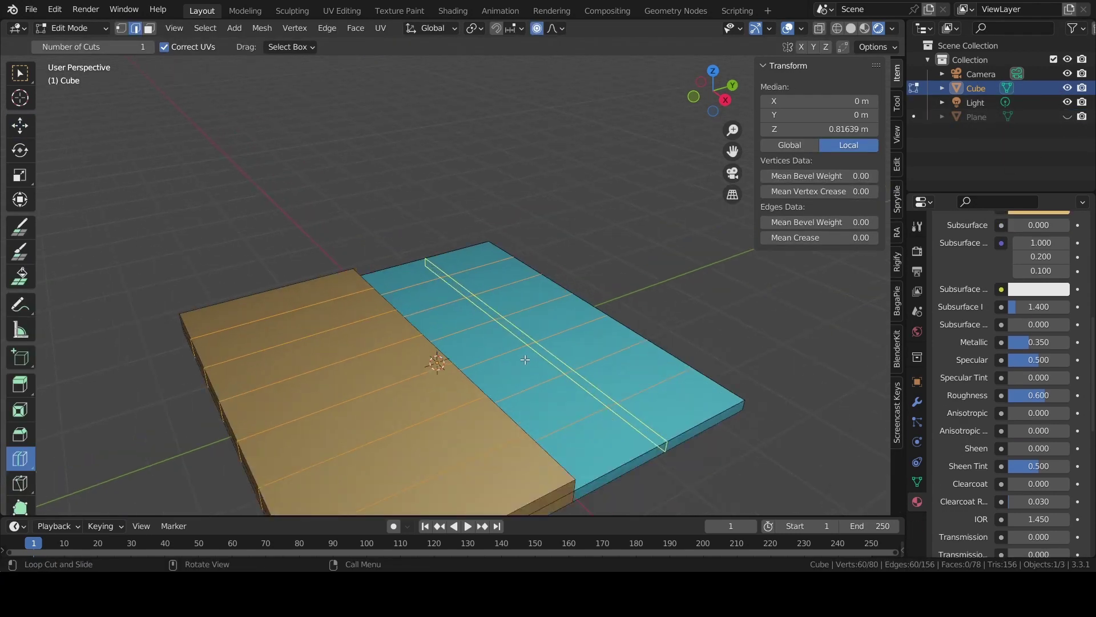
left_click(13, 133)
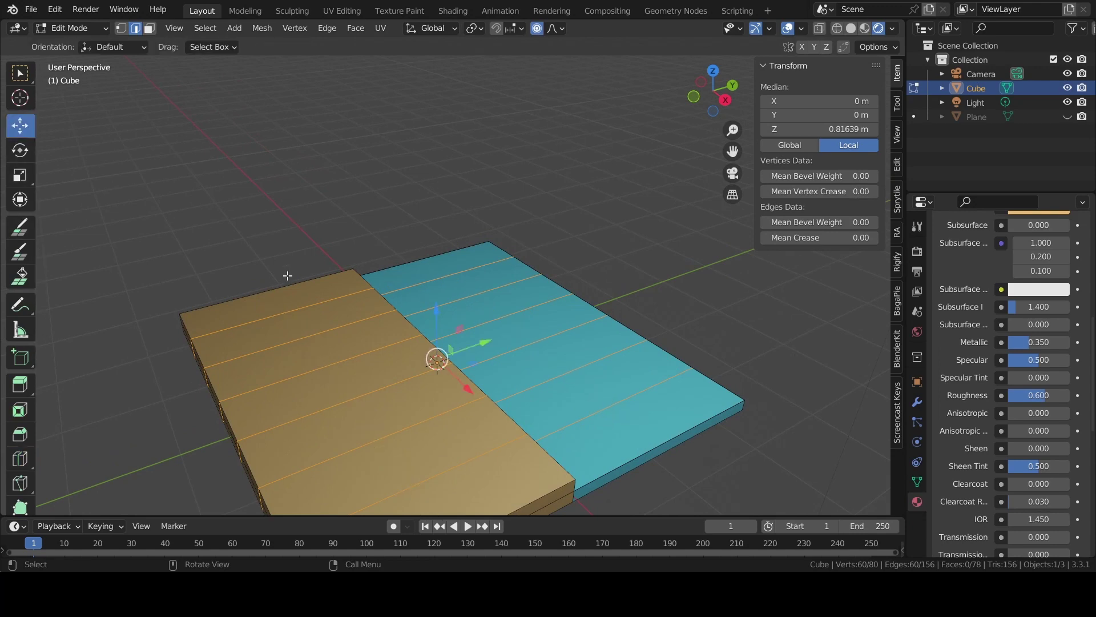
In vertex select mode, lower a back-edge sand vertex with proportional smooth falloff
left_click(121, 33)
middle_click_drag(217, 115, 404, 219)
left_click(360, 298)
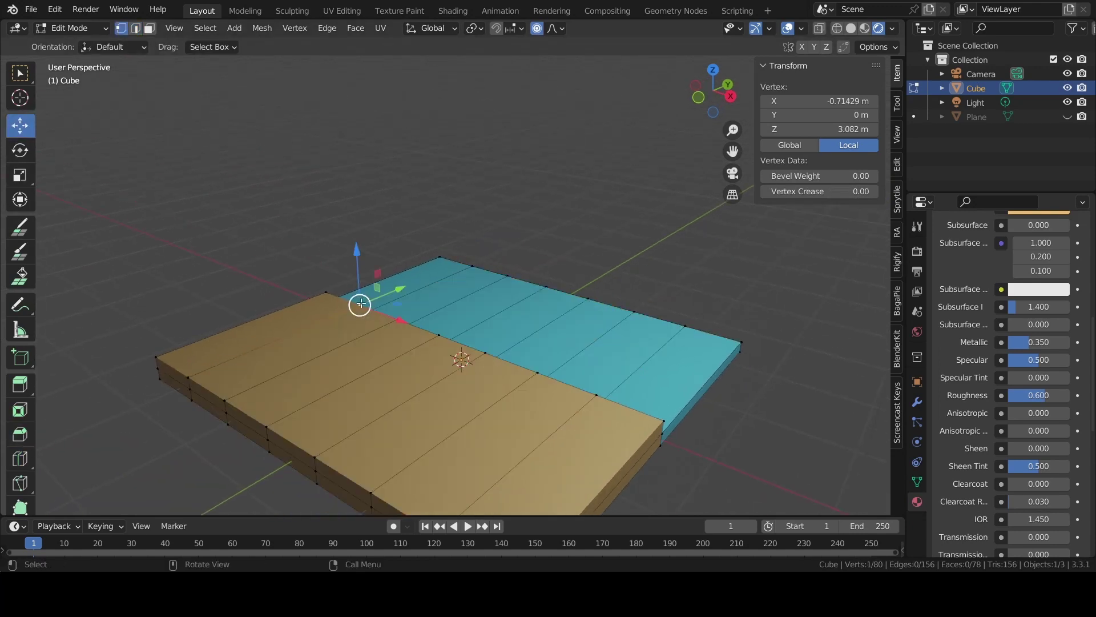
left_click_drag(356, 252, 361, 261)
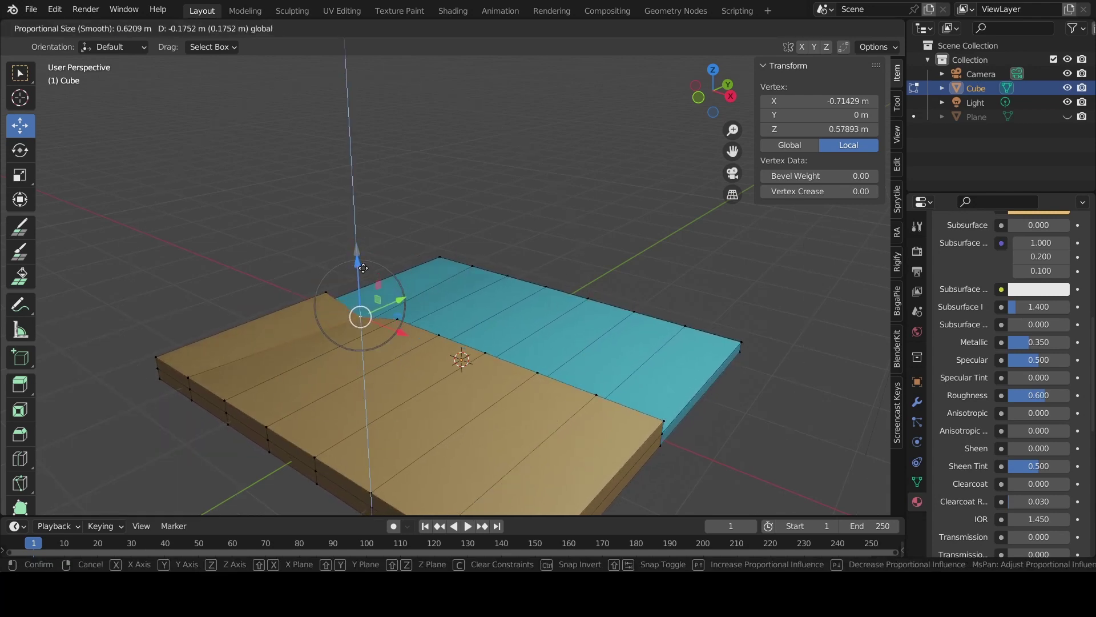
left_click_drag(361, 261, 358, 253)
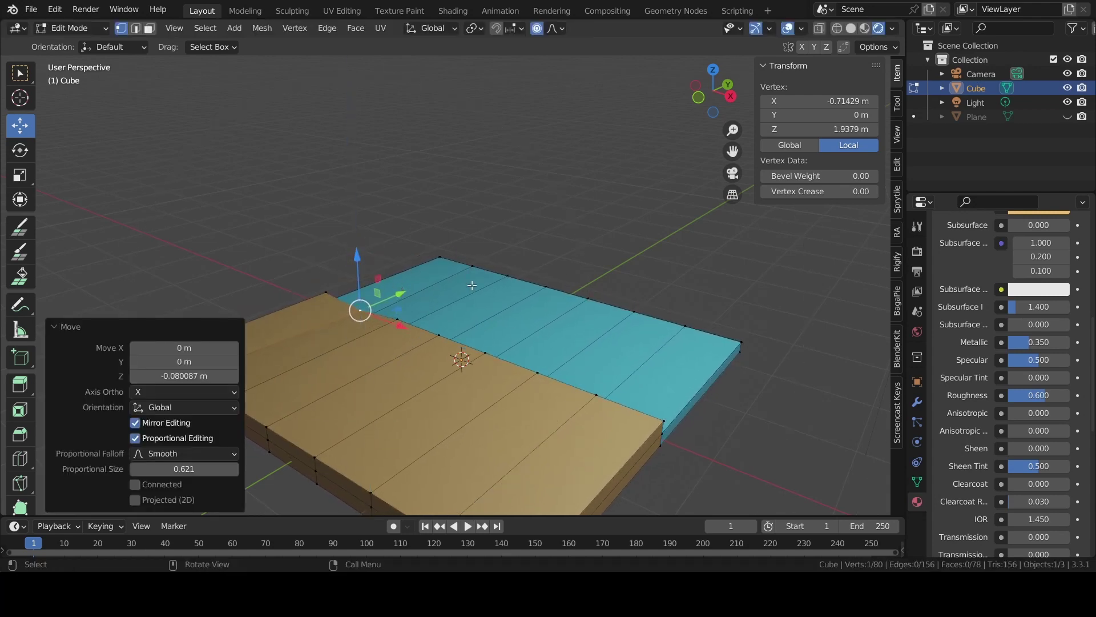
Add a loop cut with 3 cuts across the sand slab
left_click(20, 458)
left_click(285, 340)
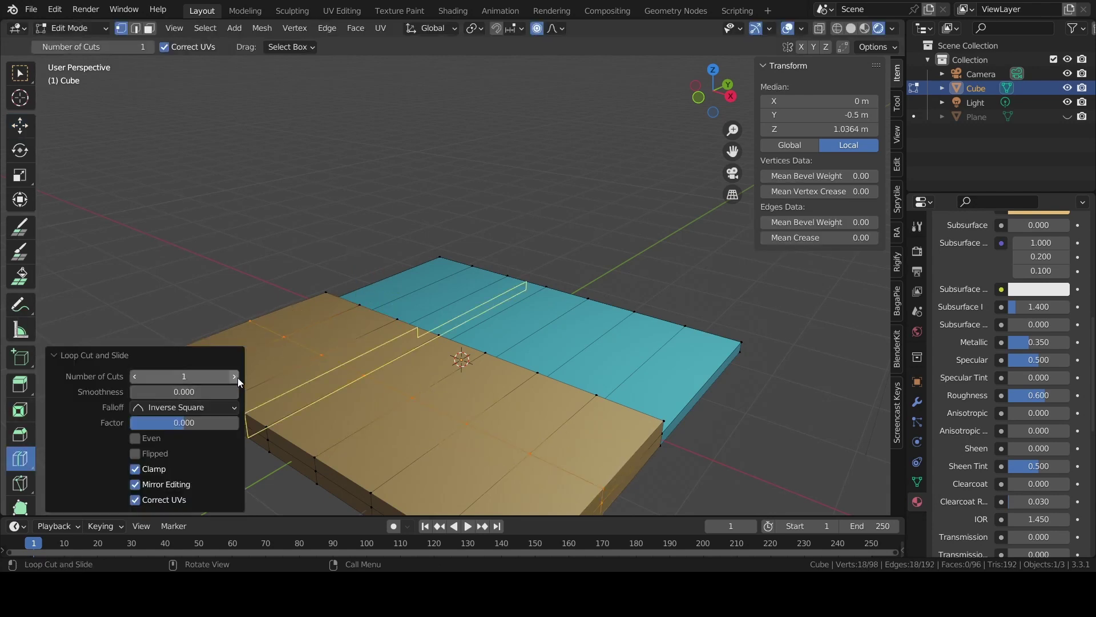
left_click(234, 376)
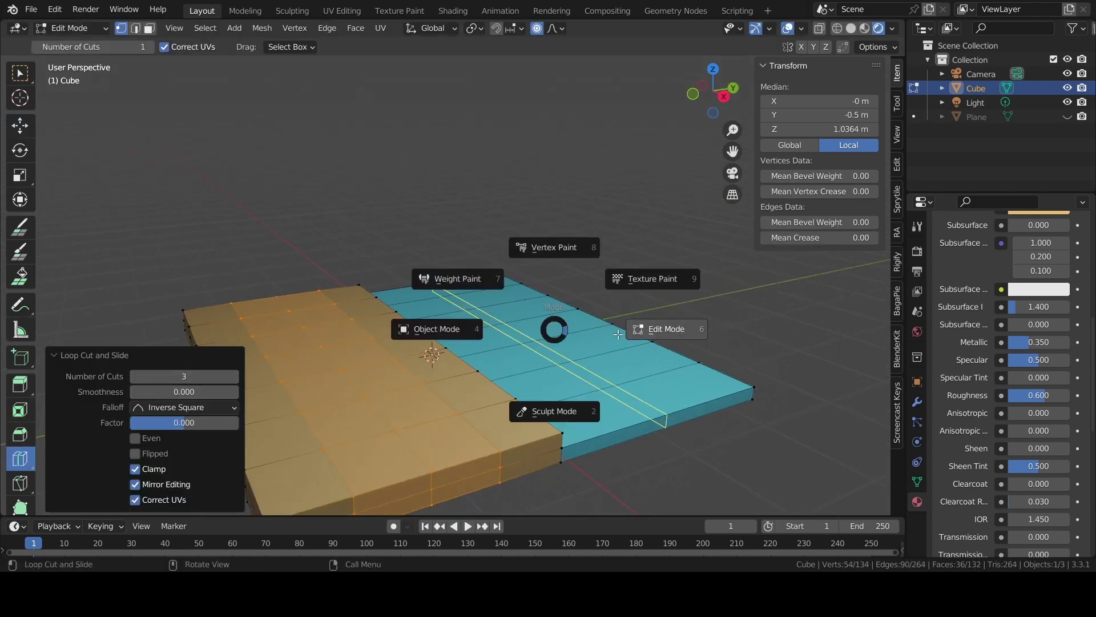
middle_click_drag(550, 340, 514, 337)
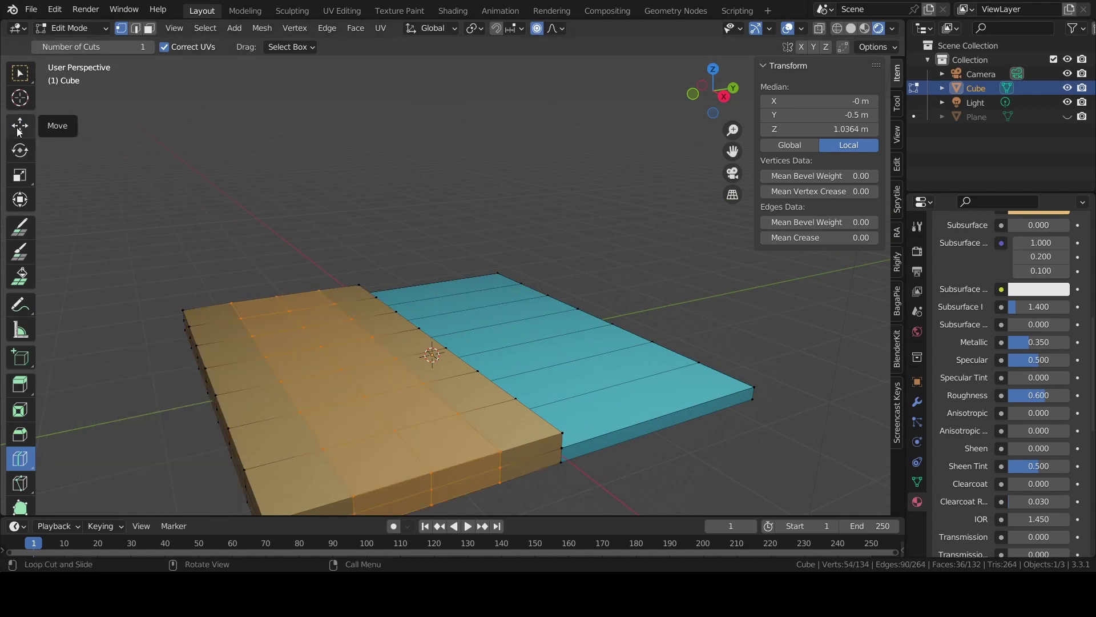
Raise another back-edge vertex into a gentle bump, then clear the selection
left_click(28, 135)
left_click(379, 298)
key("g")
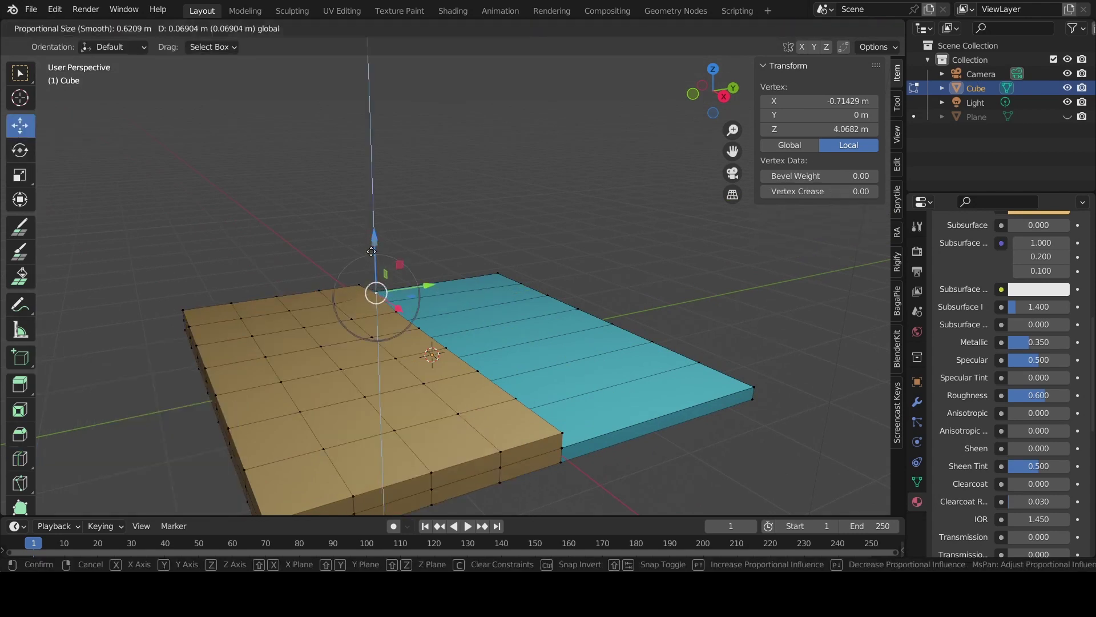
left_click(372, 268)
left_click(370, 249)
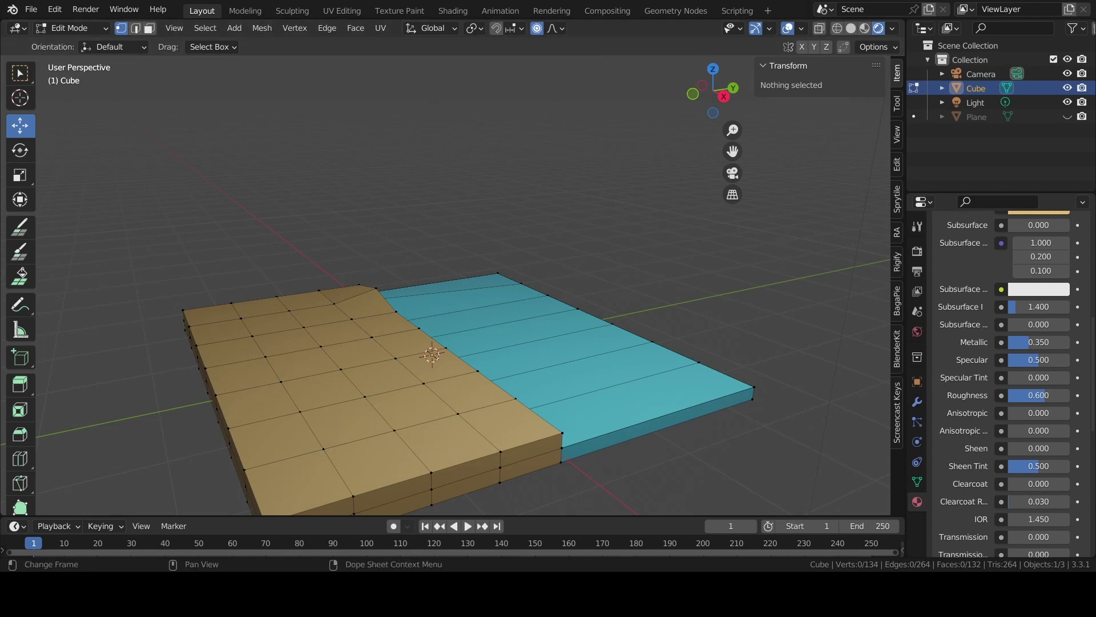
Switch to Solid shading and raise a back-edge vertex vertically with G Z
key("z")
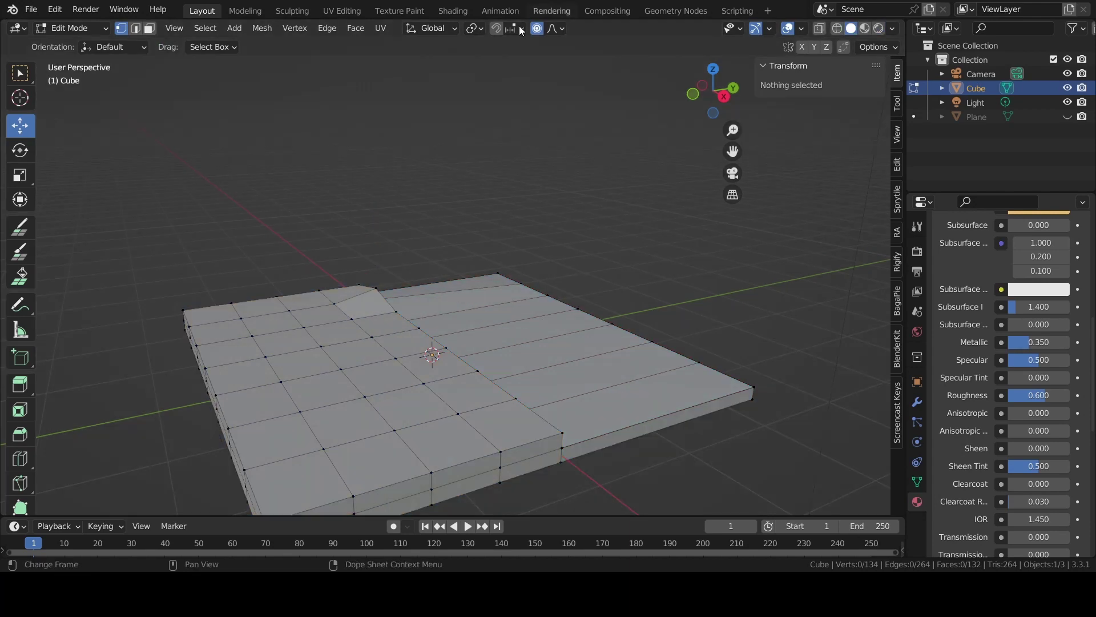
mouse_move(379, 269)
middle_mouse_down()
mouse_move(422, 283)
mouse_move(342, 268)
middle_mouse_up()
key("Tab")
key("Tab")
scroll(320, 293, "up", 3)
left_click(315, 297)
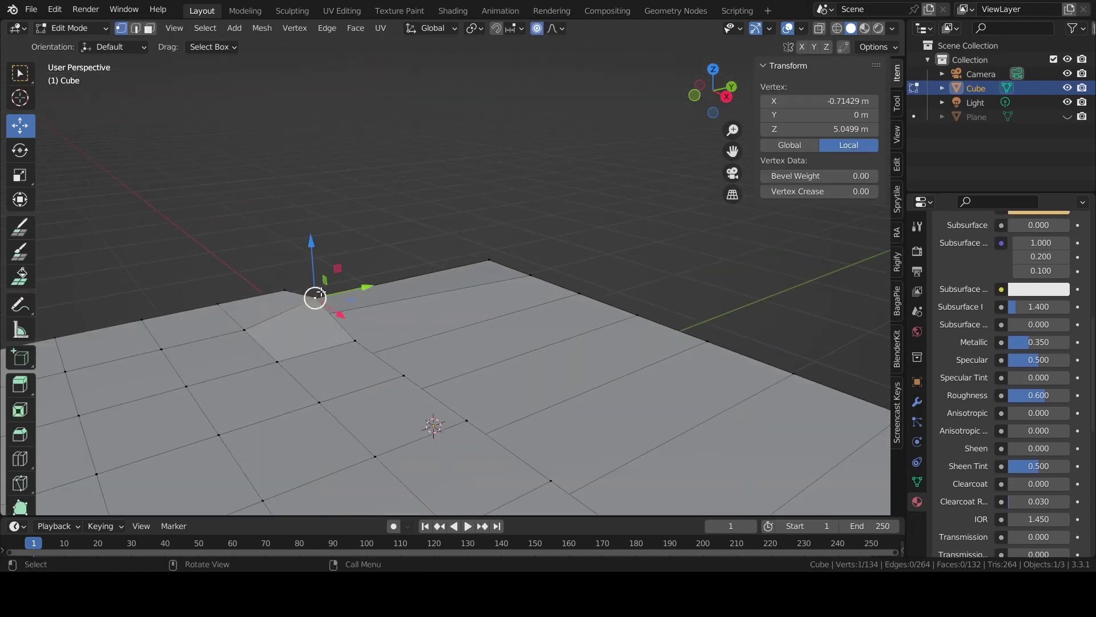
key("g")
key("z")
scroll(317, 270, "down", 5)
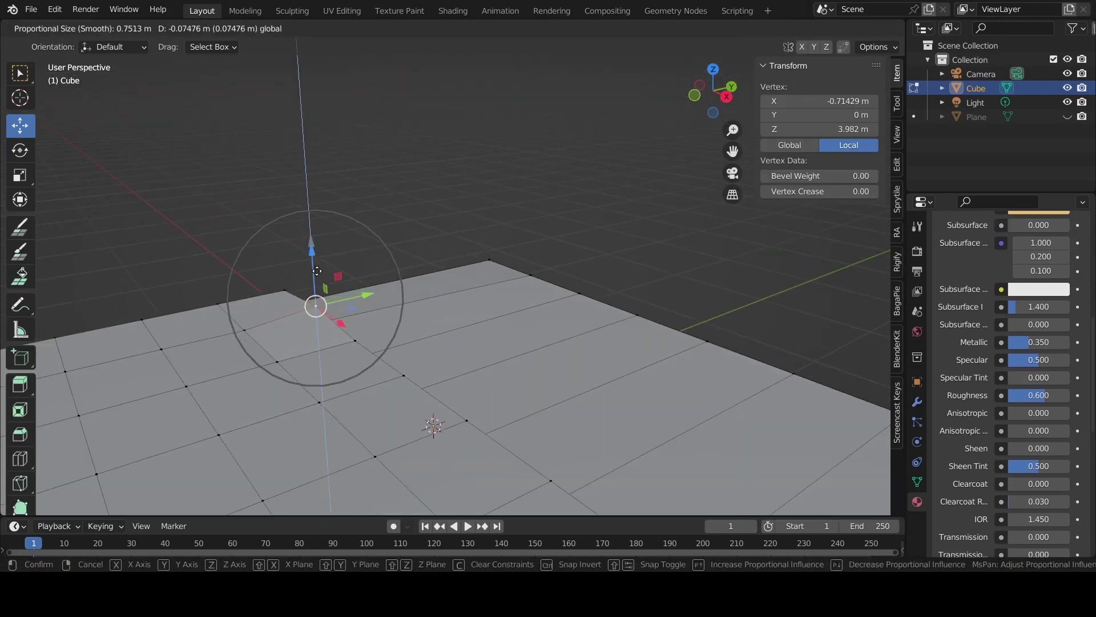
left_click(318, 267)
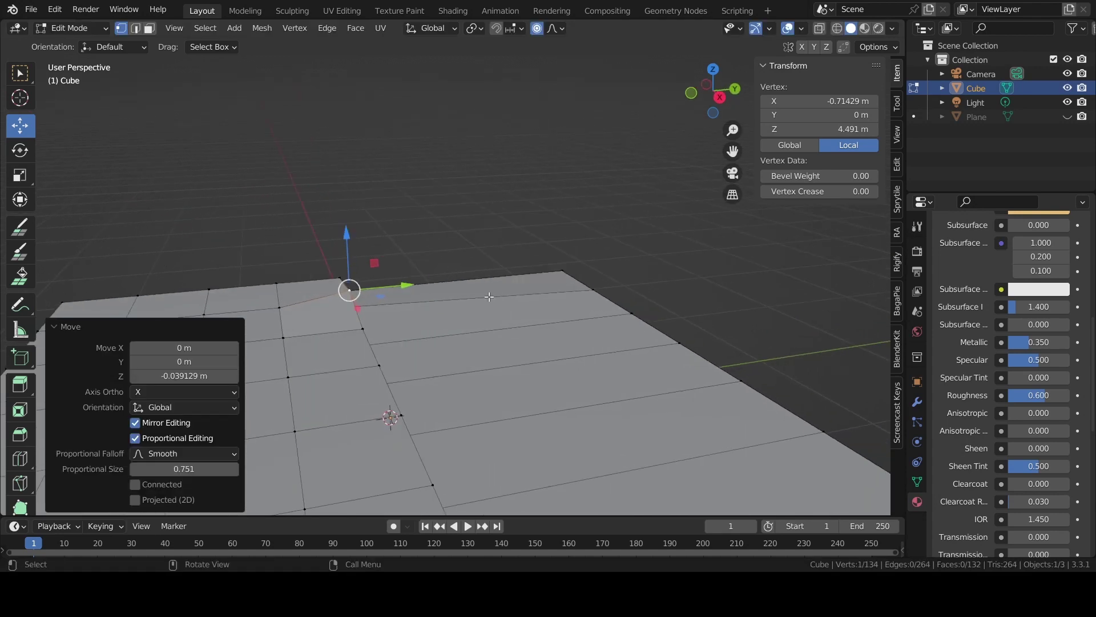
Add extra edge loops across the water side of the terrain
middle_click_drag(320, 268, 68, 254)
left_click(20, 458)
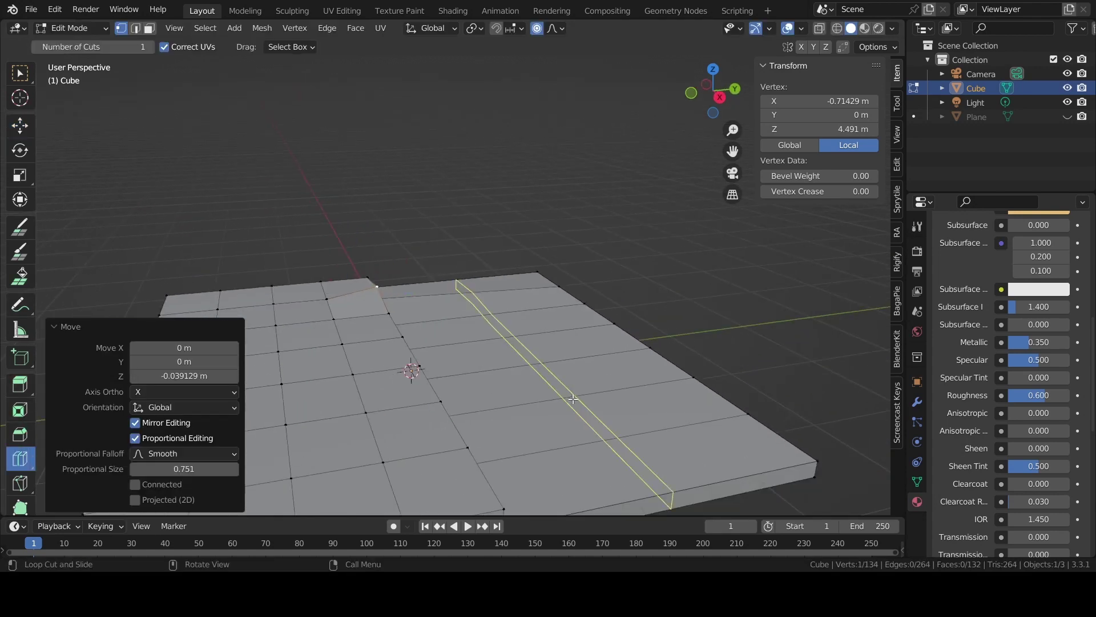
left_click(541, 362)
left_click(233, 376)
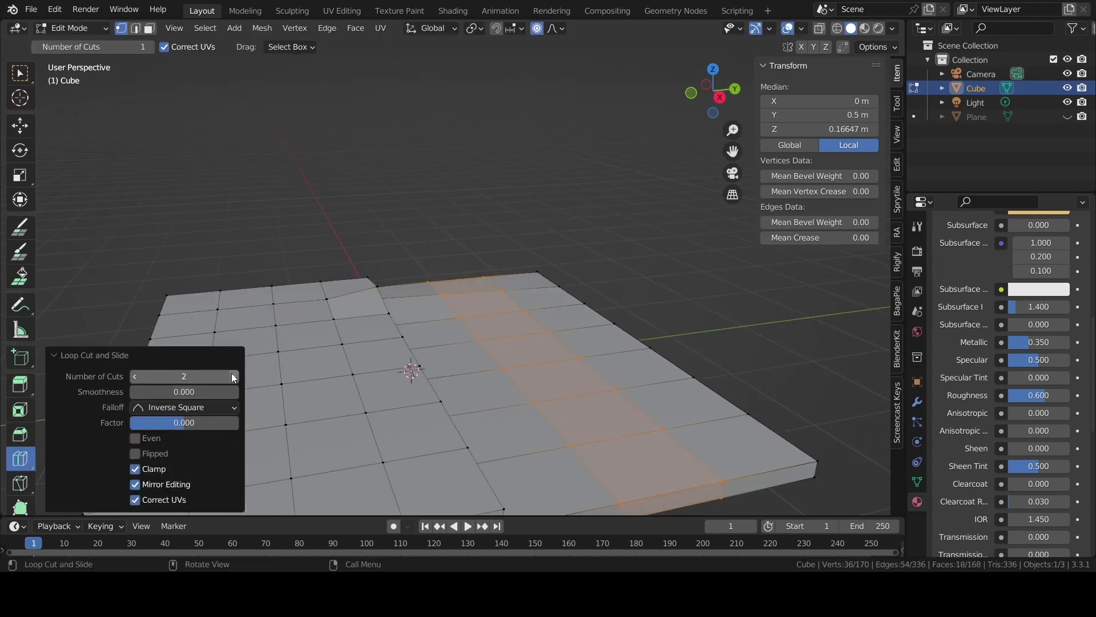
key("Tab")
key("Tab")
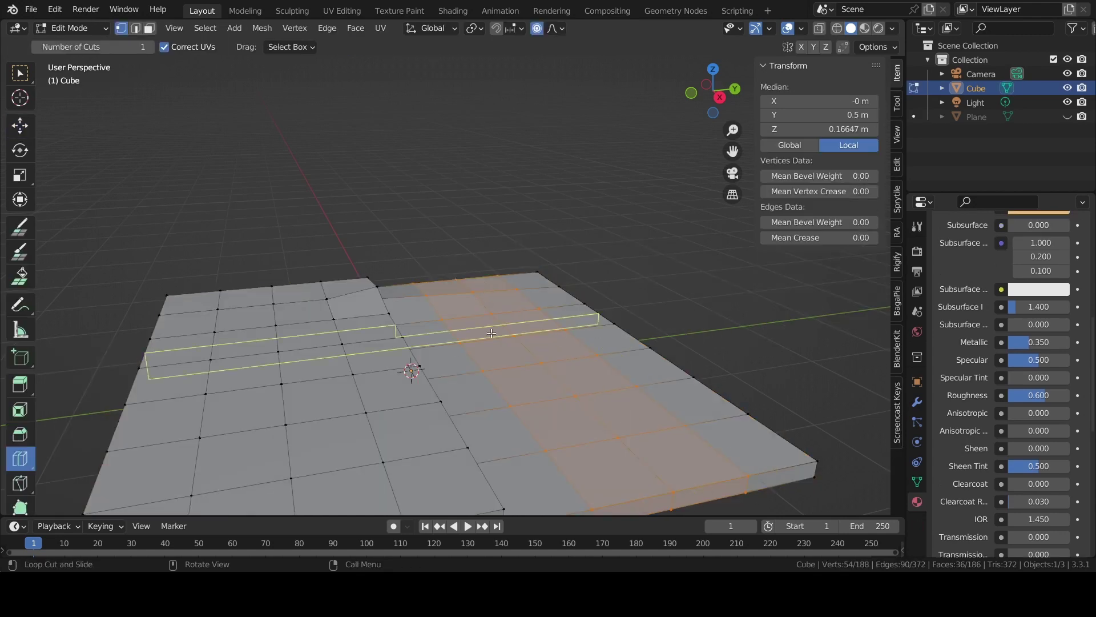
Raise one more back-edge vertex along Z with smooth falloff
left_click(20, 126)
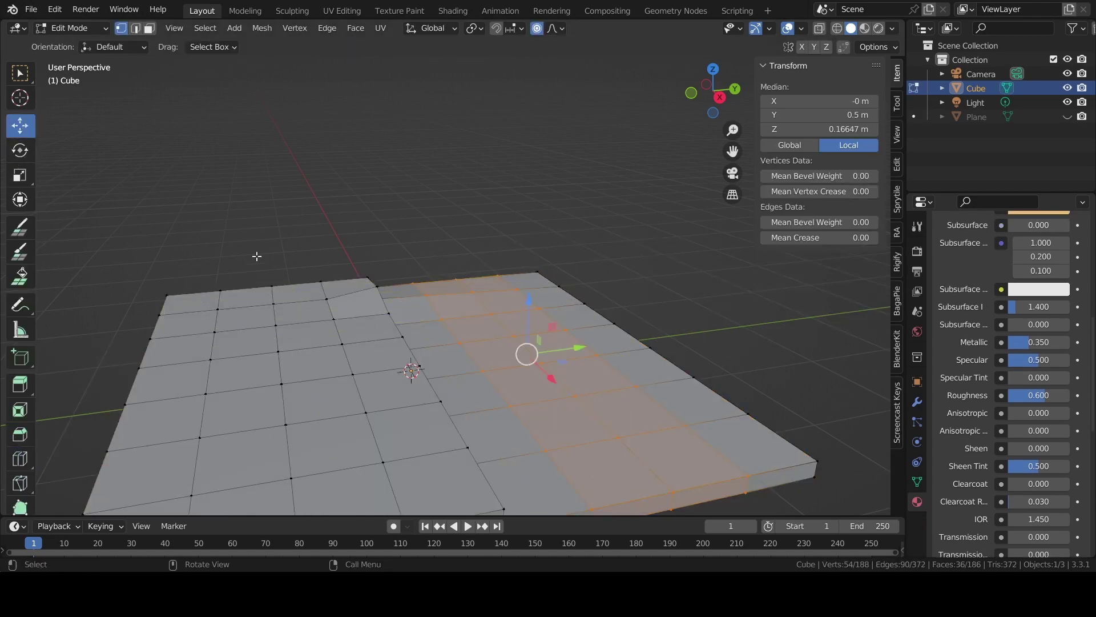
left_click(273, 299)
left_click_drag(269, 261, 265, 246)
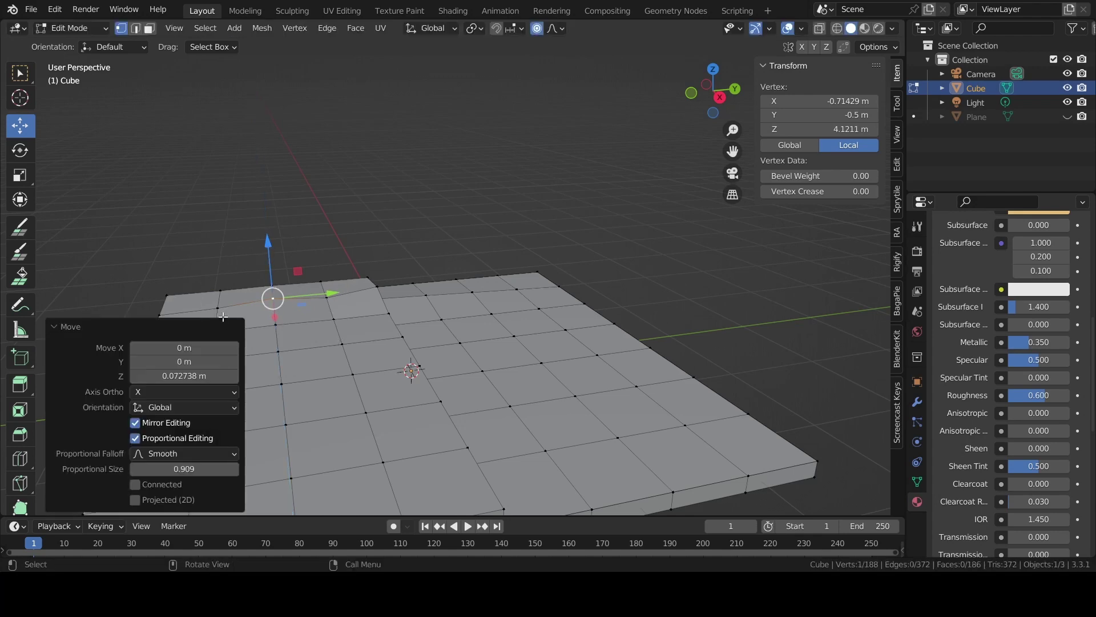
Raise one terrain vertex and lower another near the left edge with smooth falloff
mouse_move(319, 290)
middle_mouse_down()
mouse_move(355, 272)
mouse_move(417, 176)
mouse_move(306, 267)
middle_mouse_up()
left_click(267, 216)
left_click_drag(282, 186, 276, 164)
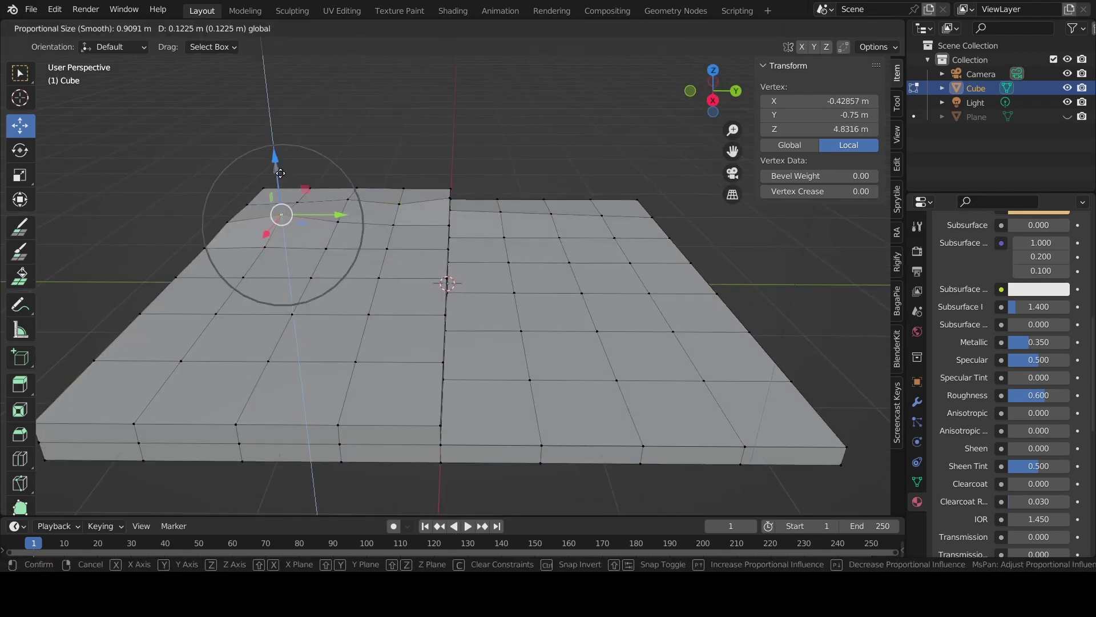
left_click(242, 278)
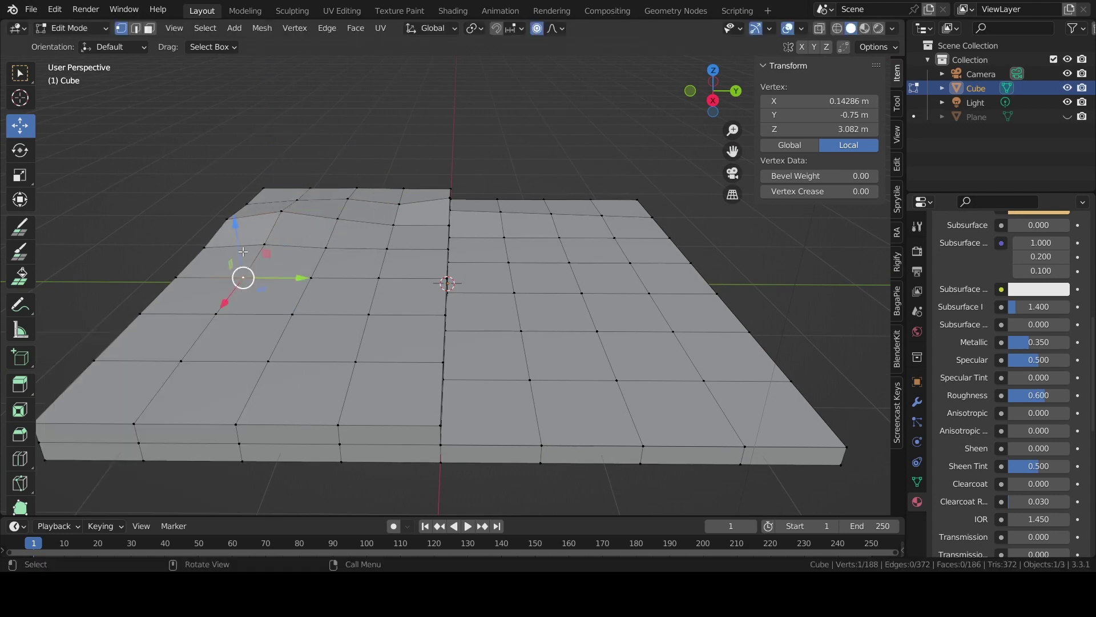
left_click(240, 233)
left_click(326, 246)
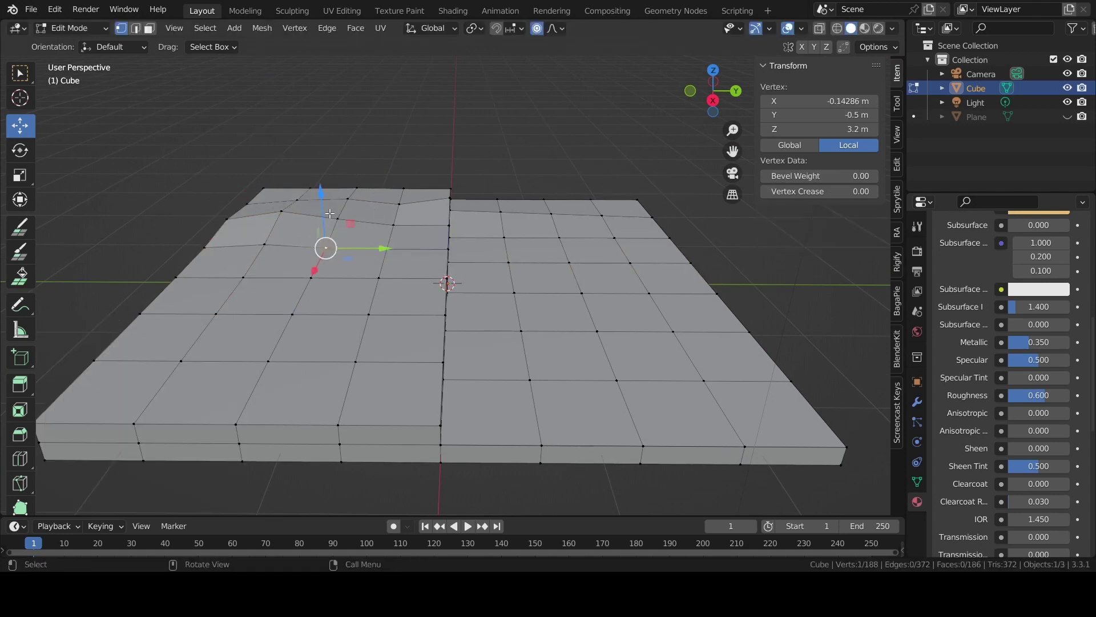
left_click_drag(330, 214, 343, 223)
Raise and lower several vertices around the front-left area with proportional falloff
middle_click_drag(342, 224, 297, 240)
left_click(257, 253)
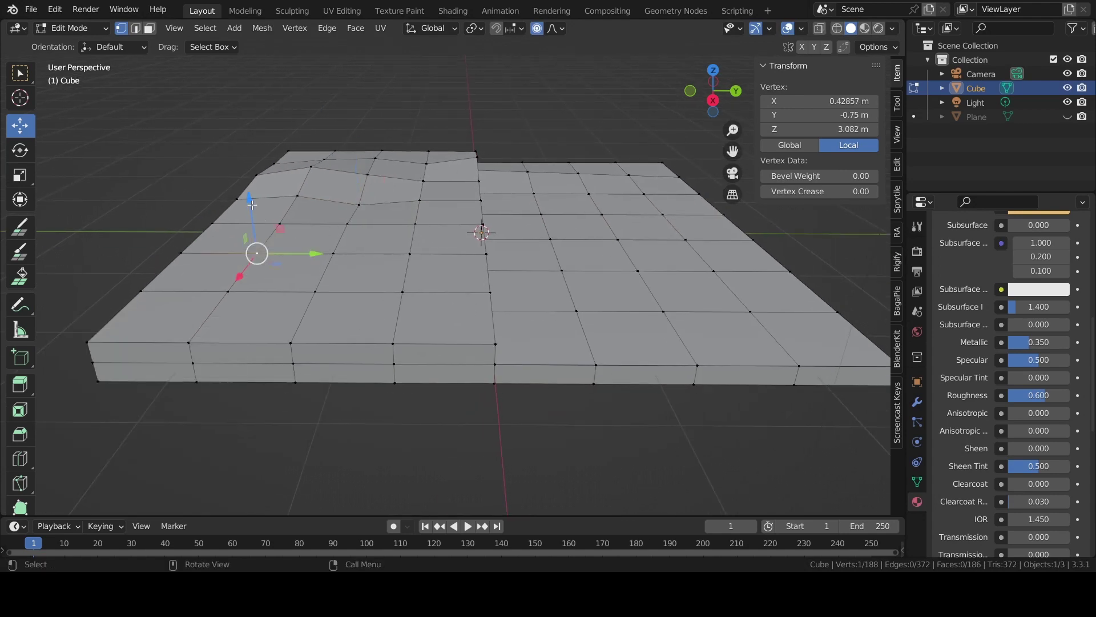
left_click_drag(252, 204, 251, 191)
left_click(251, 227)
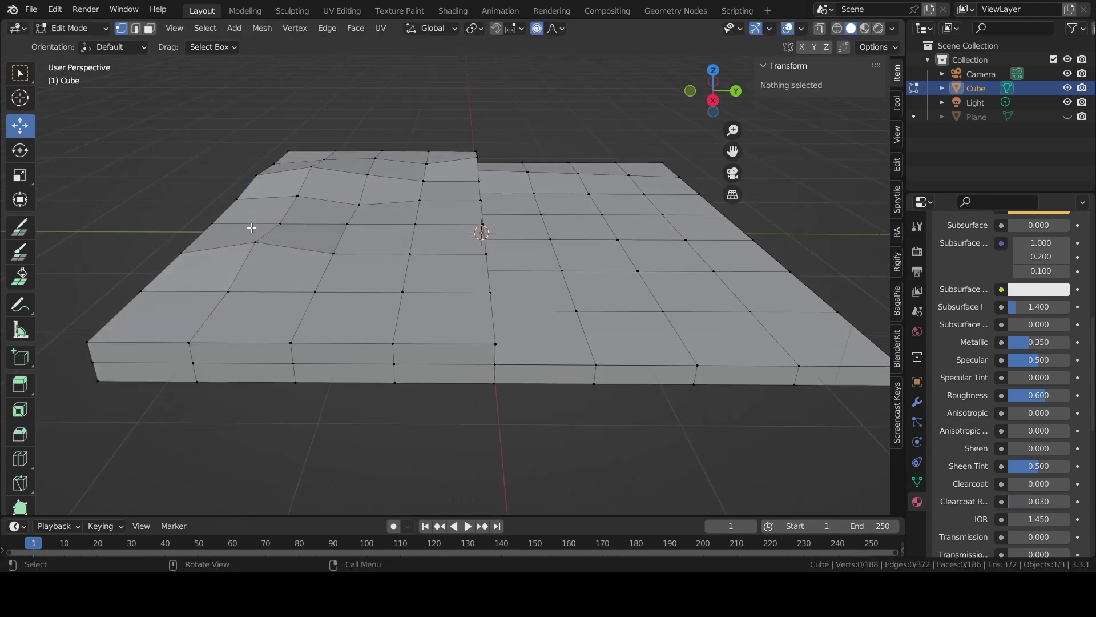
left_click_drag(250, 205, 322, 231)
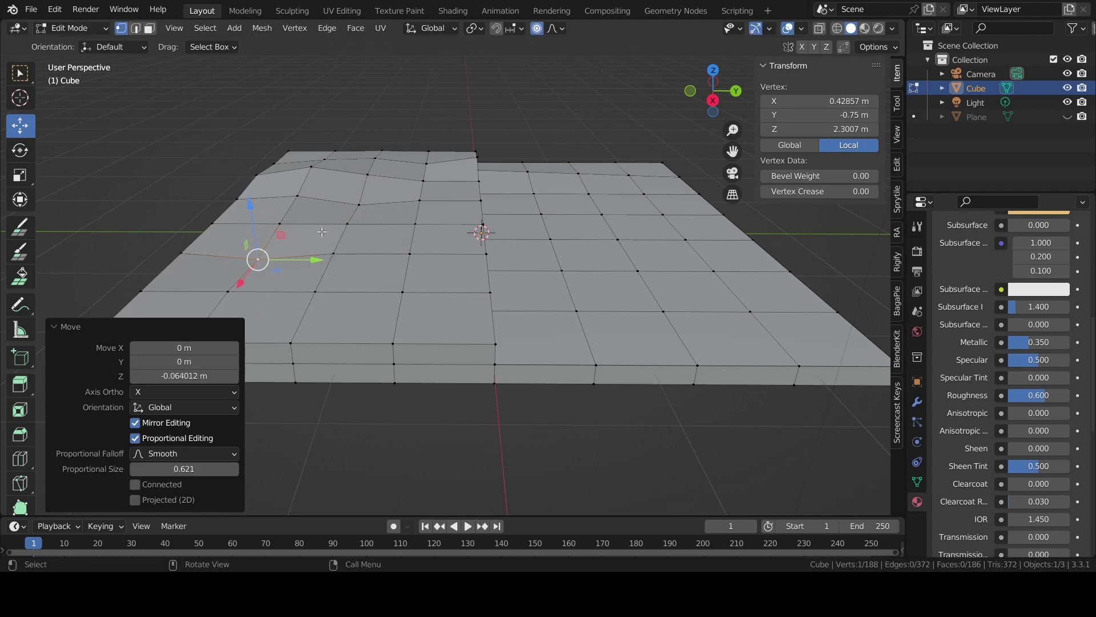
left_click(345, 225)
left_click_drag(343, 189, 341, 195)
left_click(359, 204)
left_click(402, 293)
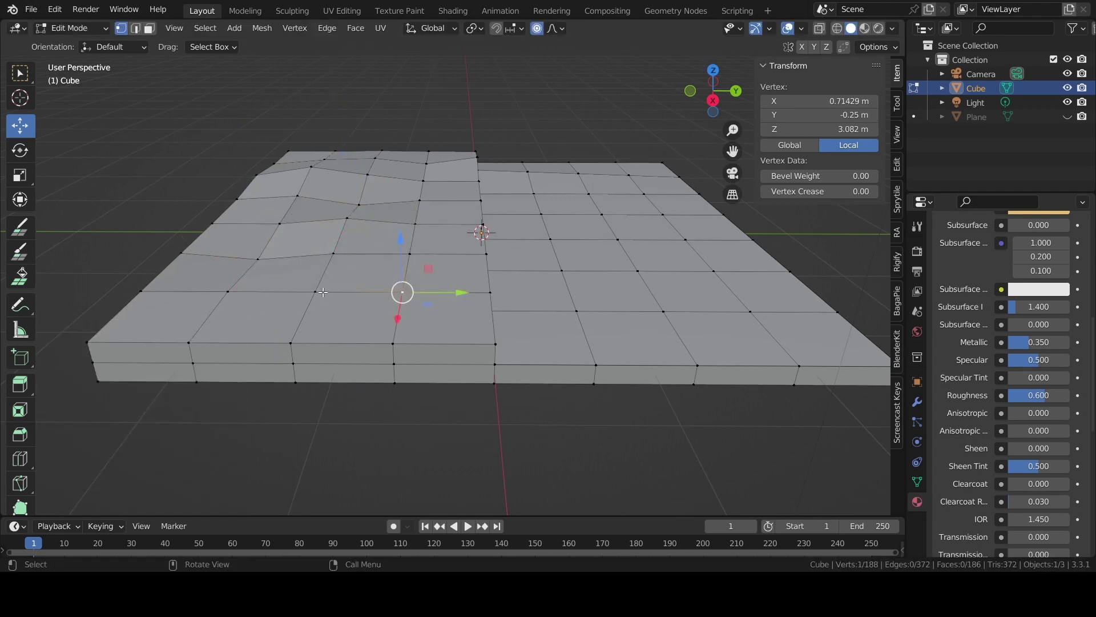
left_click_drag(314, 292, 313, 281)
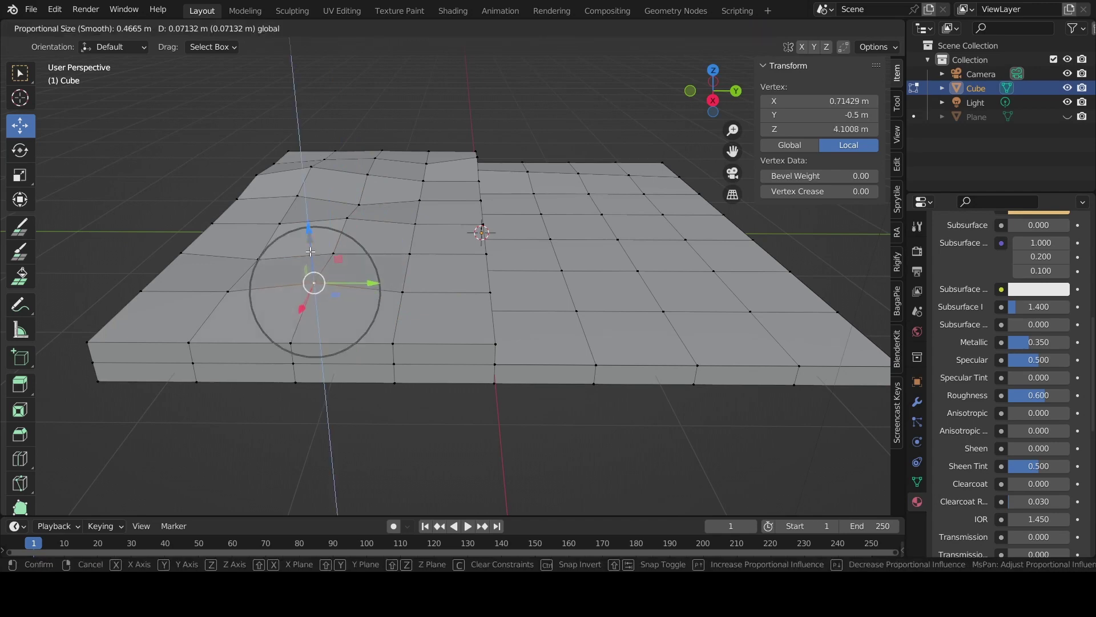
Zoom in closer and raise two more surface vertices with smooth falloff
middle_click_drag(484, 272, 387, 255)
left_click(387, 254)
scroll(387, 254, "up", 3)
scroll(443, 270, "up", 2)
mouse_move(459, 260)
middle_mouse_down()
mouse_move(444, 270)
mouse_move(457, 253)
mouse_move(416, 194)
middle_mouse_up()
key("g")
scroll(423, 245, "down", 2)
right_click(423, 246)
left_click(423, 246, "alt")
left_click(416, 194)
key("g")
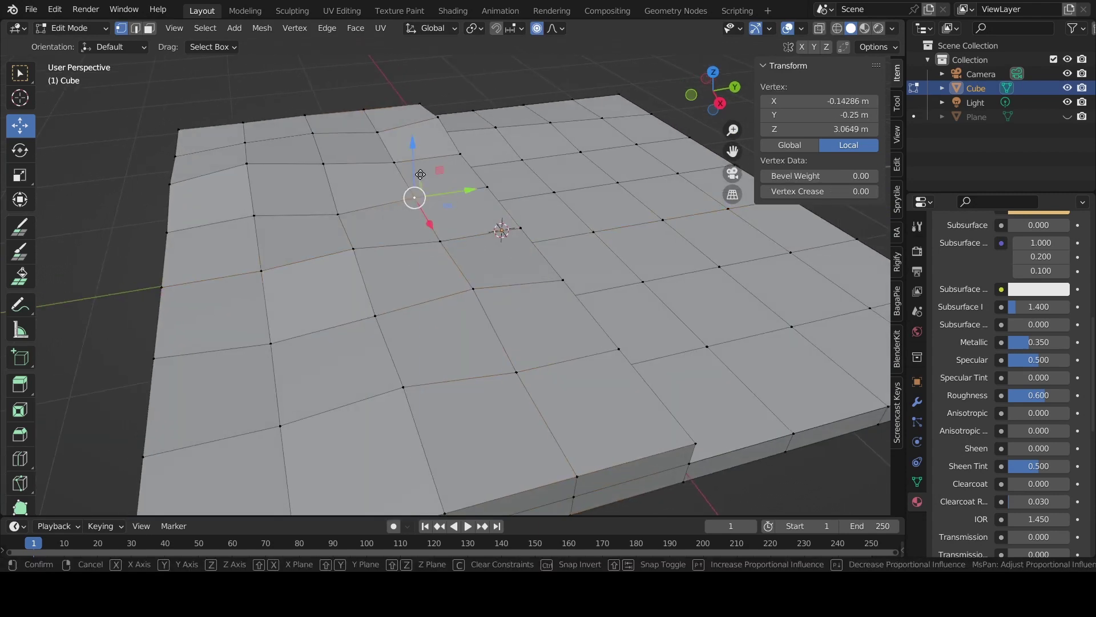
left_click(420, 165)
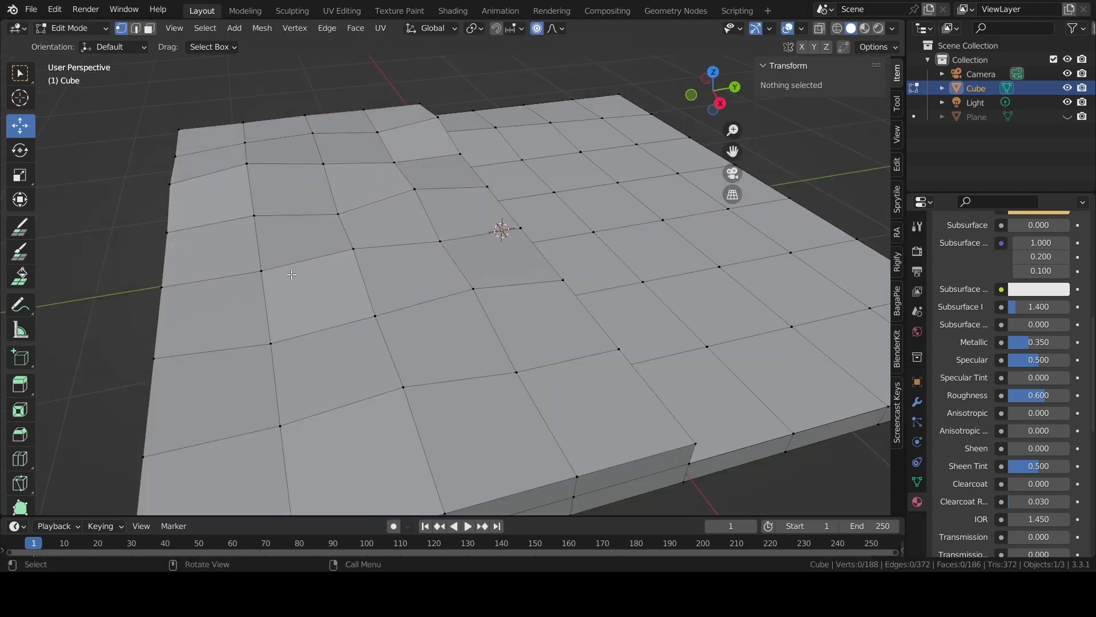
left_click(261, 270)
key("g")
left_click(257, 252)
Raise and lower a row of front-edge vertices vertically for an uneven rim
mouse_move(257, 252)
middle_mouse_down()
mouse_move(434, 236)
mouse_move(441, 272)
mouse_move(354, 289)
mouse_move(400, 268)
mouse_move(459, 318)
middle_mouse_up()
left_click(435, 236)
left_click(354, 289)
left_click(476, 322)
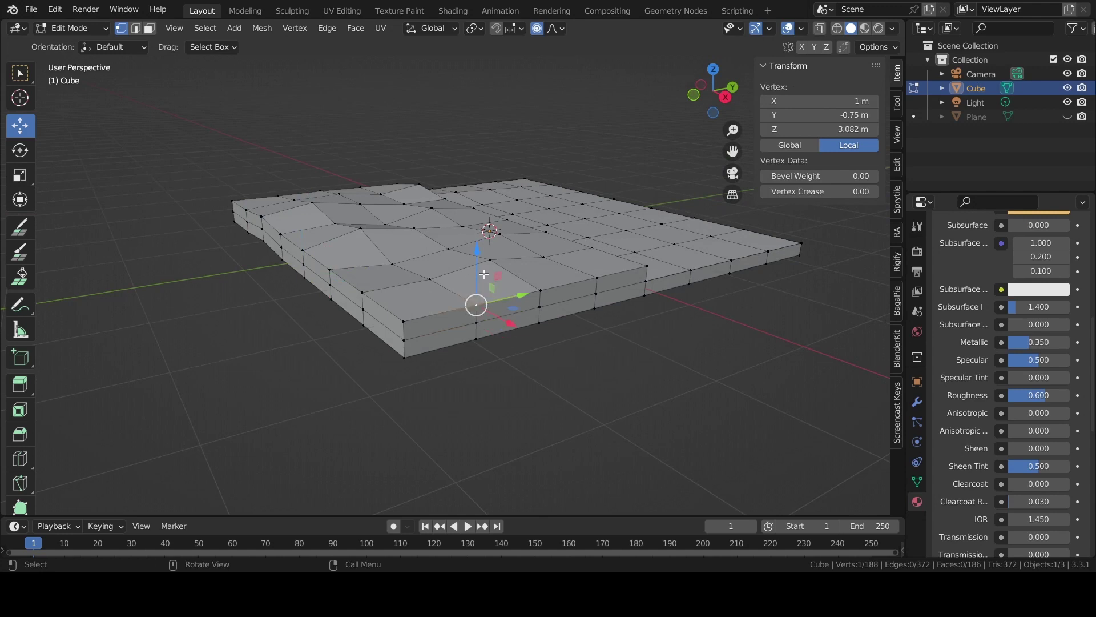
key("g")
left_click(478, 299)
left_click(489, 258)
left_click(553, 293)
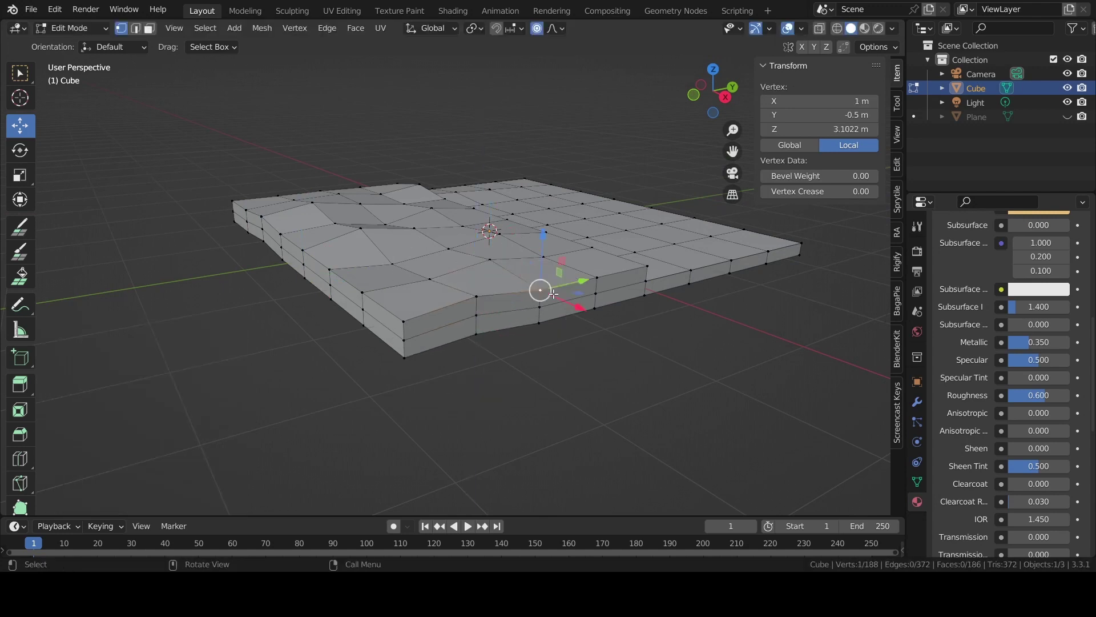
left_click(542, 307)
key("g")
left_click(540, 298)
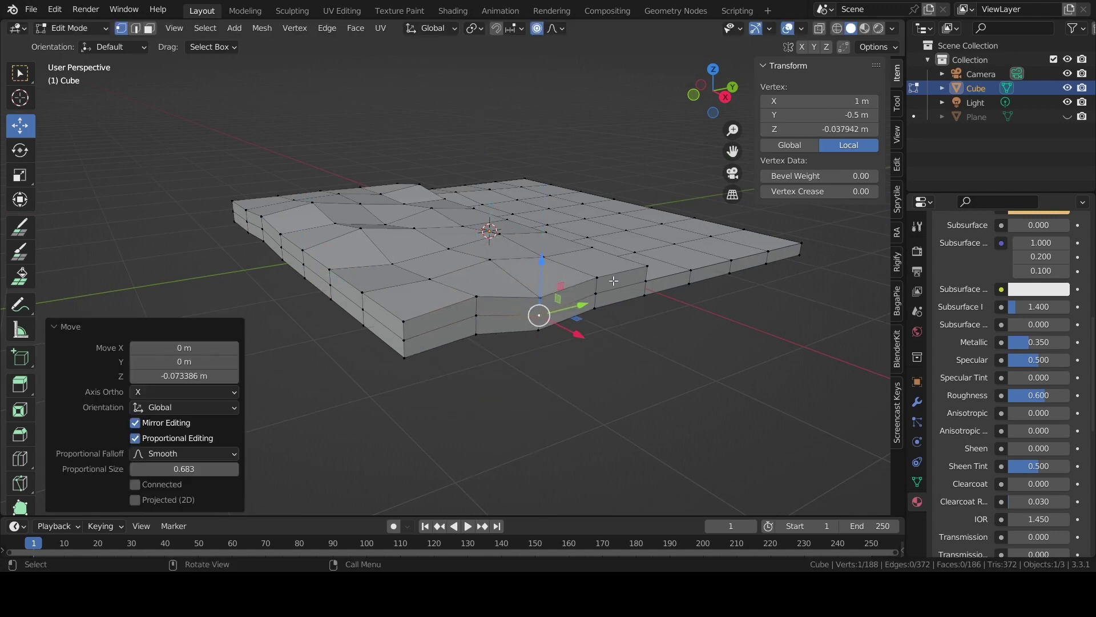
left_click(596, 278)
key("g")
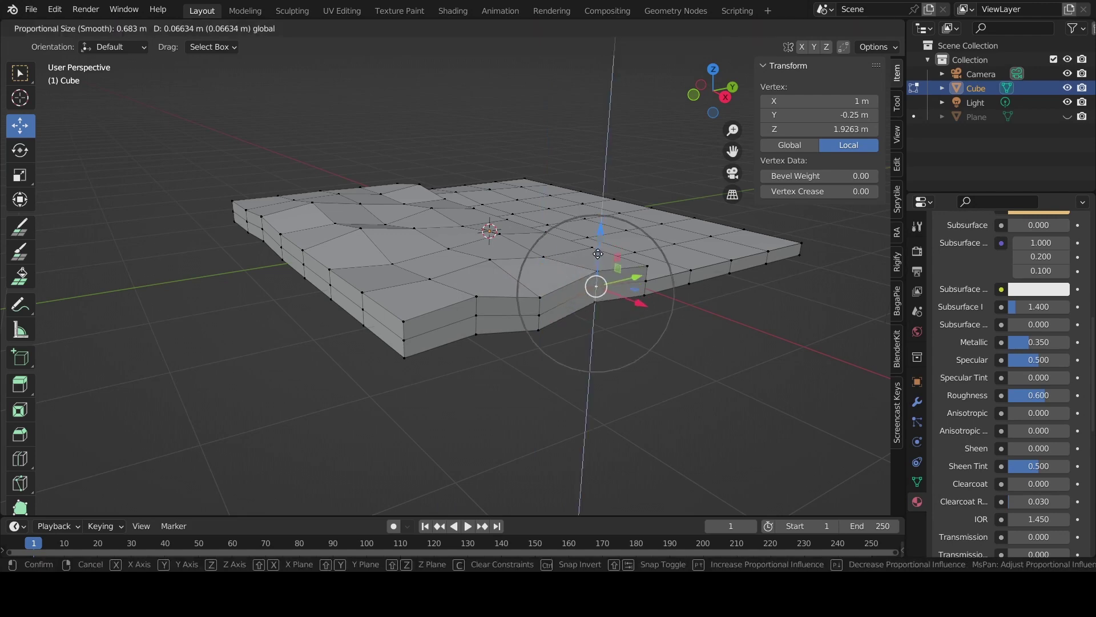
left_click(599, 288)
left_click(592, 244)
From a steeper view, dip one front-edge vertex lower and raise another
mouse_move(592, 244)
middle_mouse_down()
mouse_move(505, 275)
mouse_move(524, 338)
mouse_move(434, 348)
mouse_move(498, 199)
middle_mouse_up()
scroll(506, 275, "up", 3)
scroll(505, 274, "down", 5)
left_click(434, 347)
left_click_drag(497, 200, 500, 217)
middle_click_drag(500, 217, 434, 285)
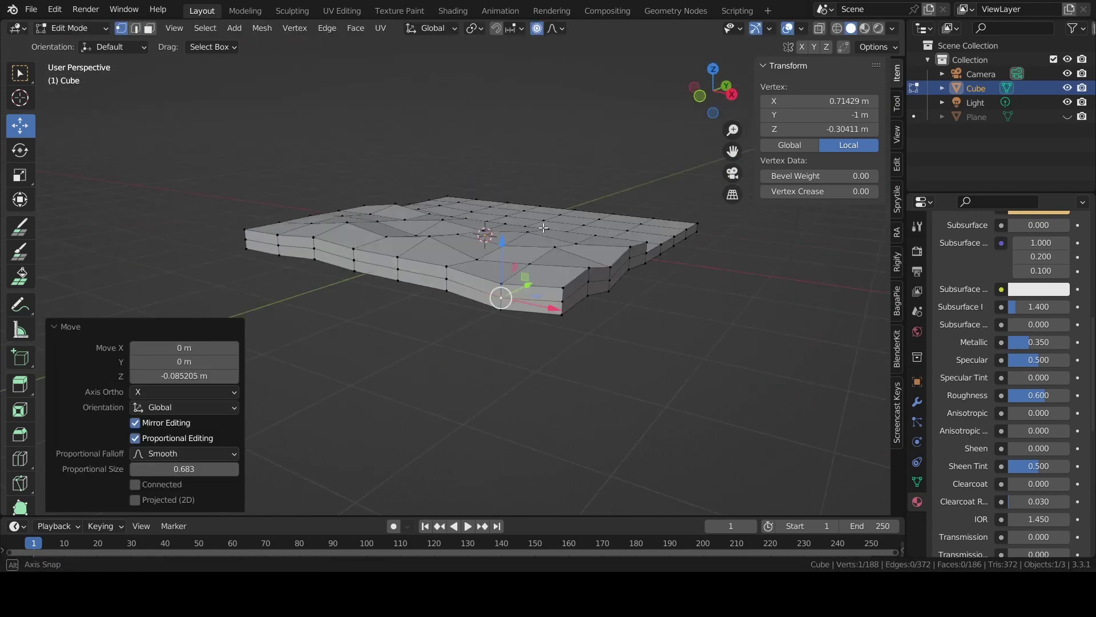
left_click(401, 289)
left_click_drag(406, 264, 406, 242)
left_click(404, 221)
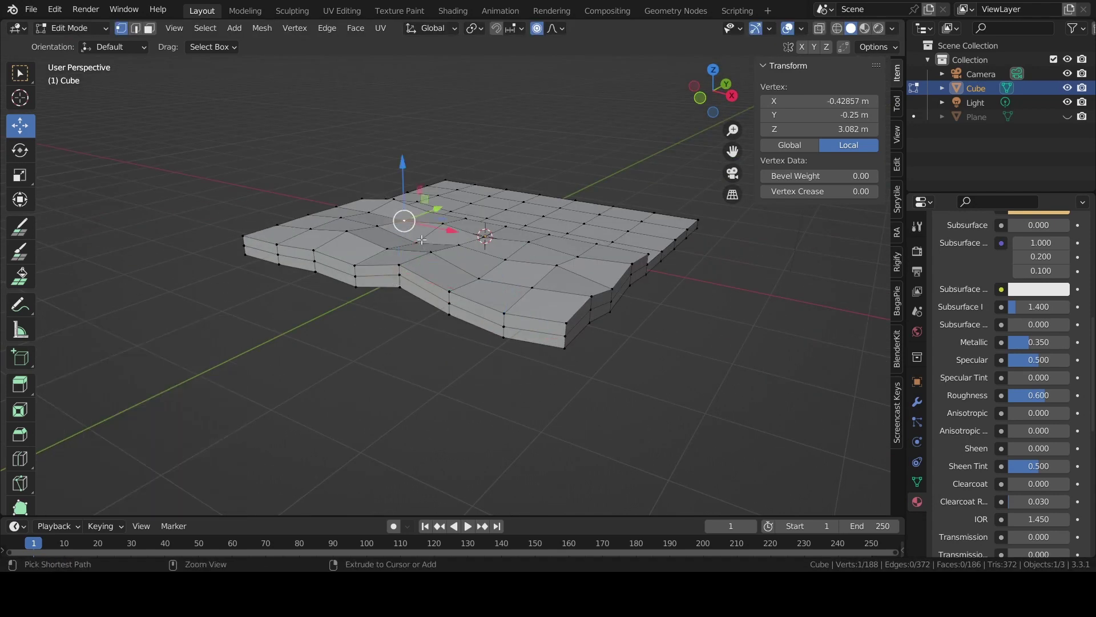
left_click(313, 264)
middle_click_drag(313, 264, 301, 281)
Check the terrain through the camera, try raising a far-side vertex, then undo it
left_click(629, 379)
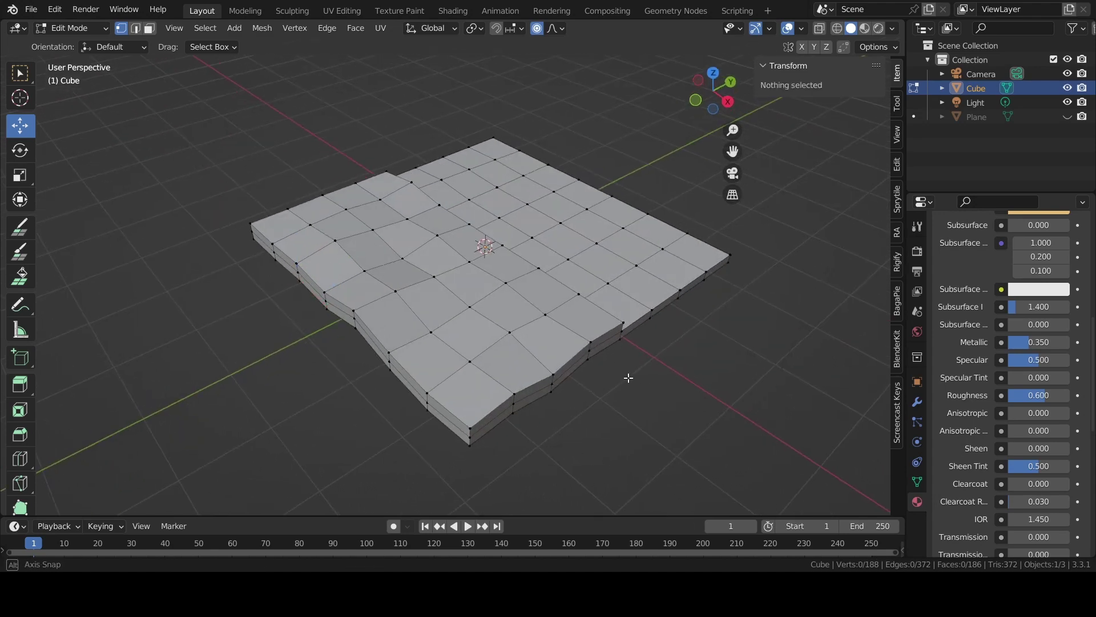
scroll(577, 361, "up", 3)
middle_click_drag(577, 361, 577, 308)
left_click(732, 173)
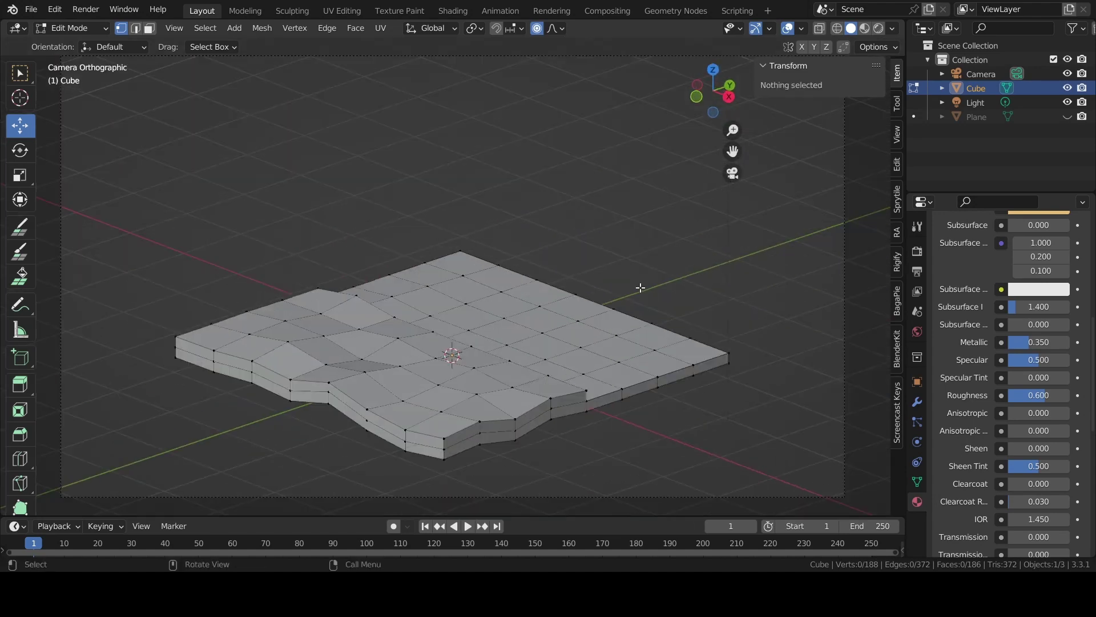
scroll(530, 268, "up", 3)
left_click(410, 294)
middle_click_drag(410, 294, 500, 273)
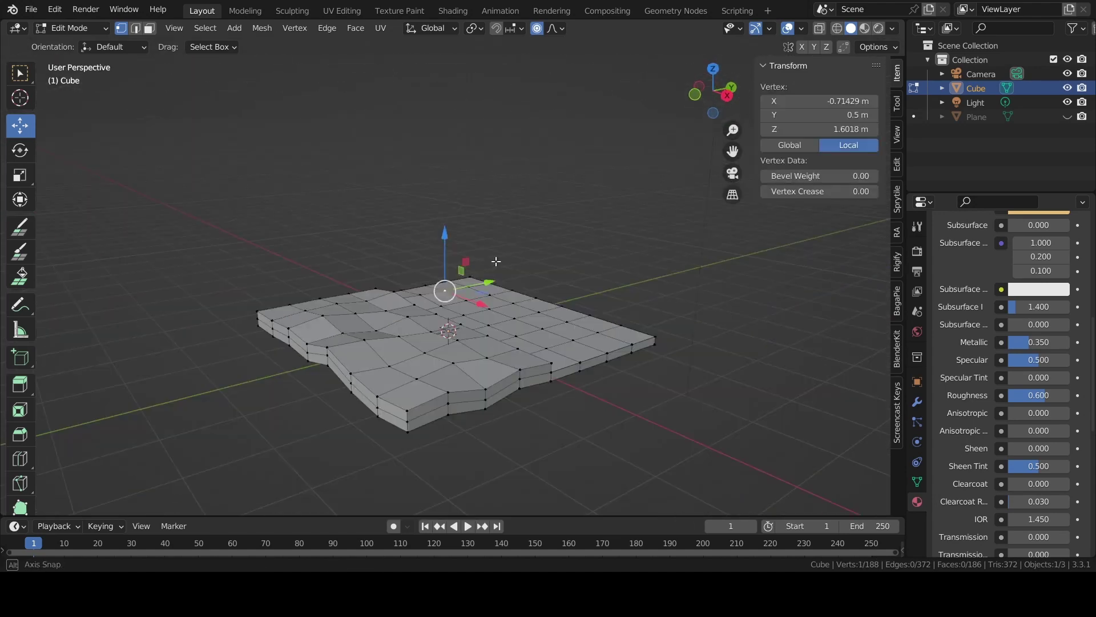
left_click(462, 249)
scroll(491, 256, "up", 3)
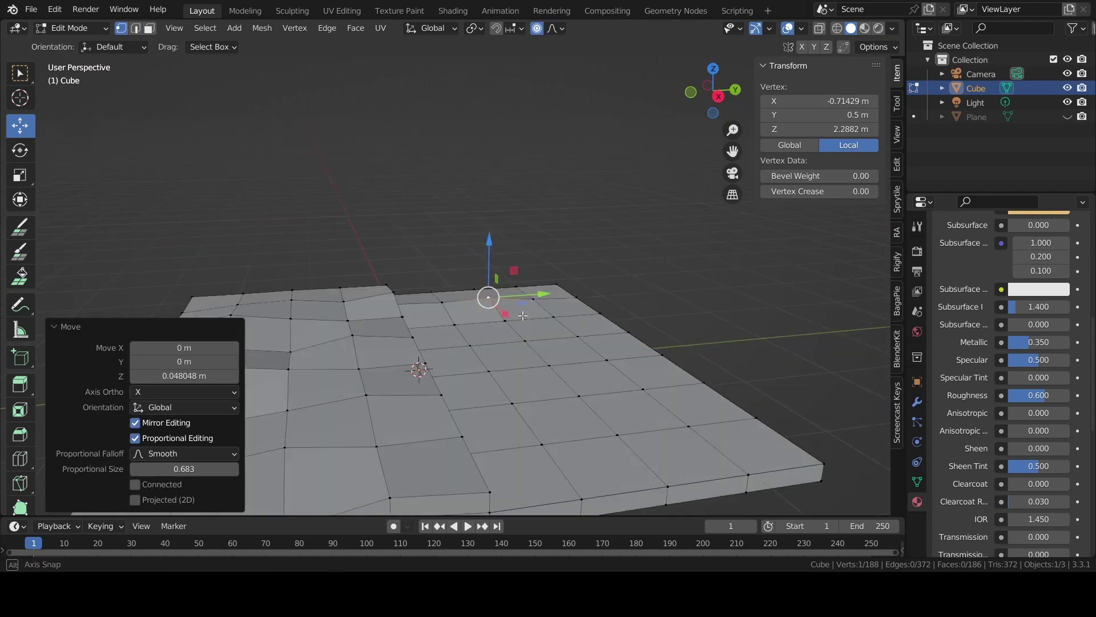
scroll(502, 262, "up", 2)
key("ctrl+z")
Raise a back interior vertex into a soft hill and lower the one in front slightly
left_click(468, 345)
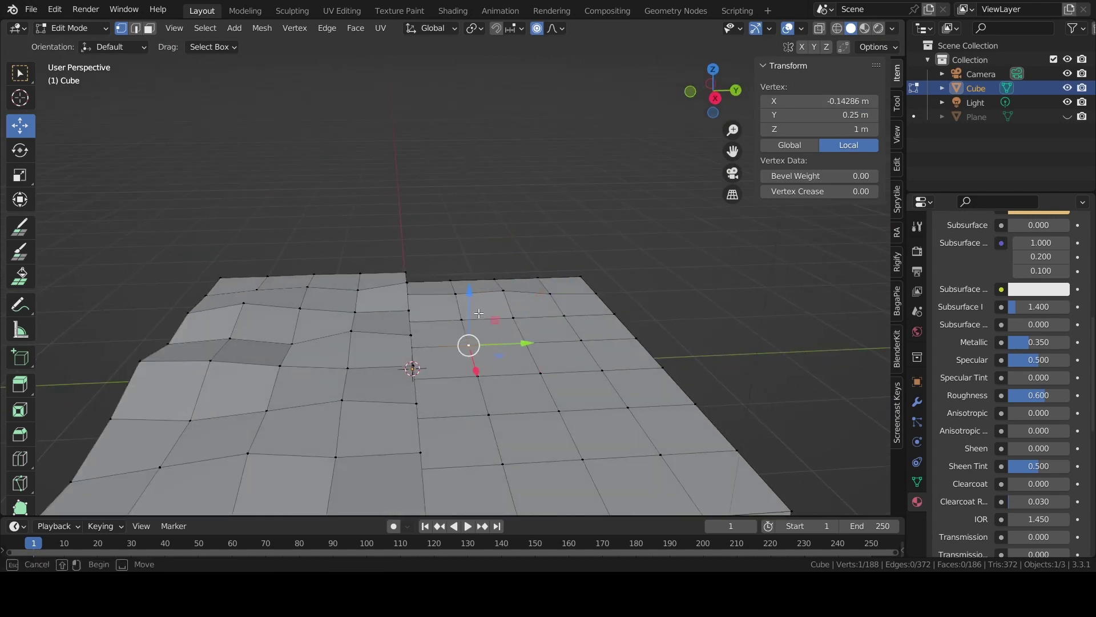
key("alt+a")
left_click(468, 345)
left_click_drag(472, 309, 474, 294)
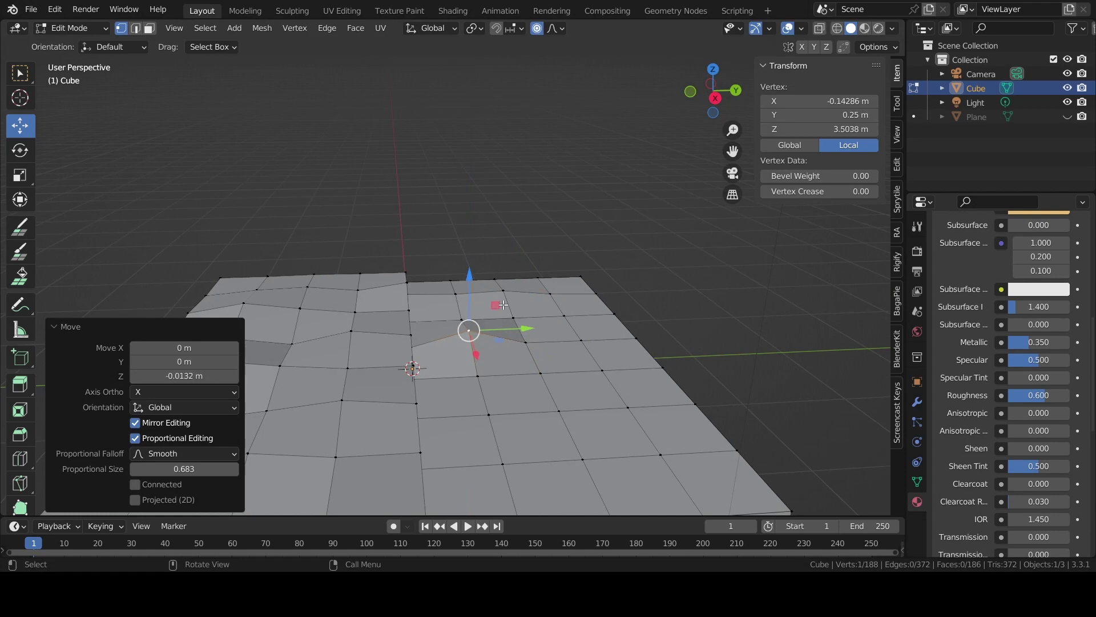
left_click(469, 294)
left_click(468, 330)
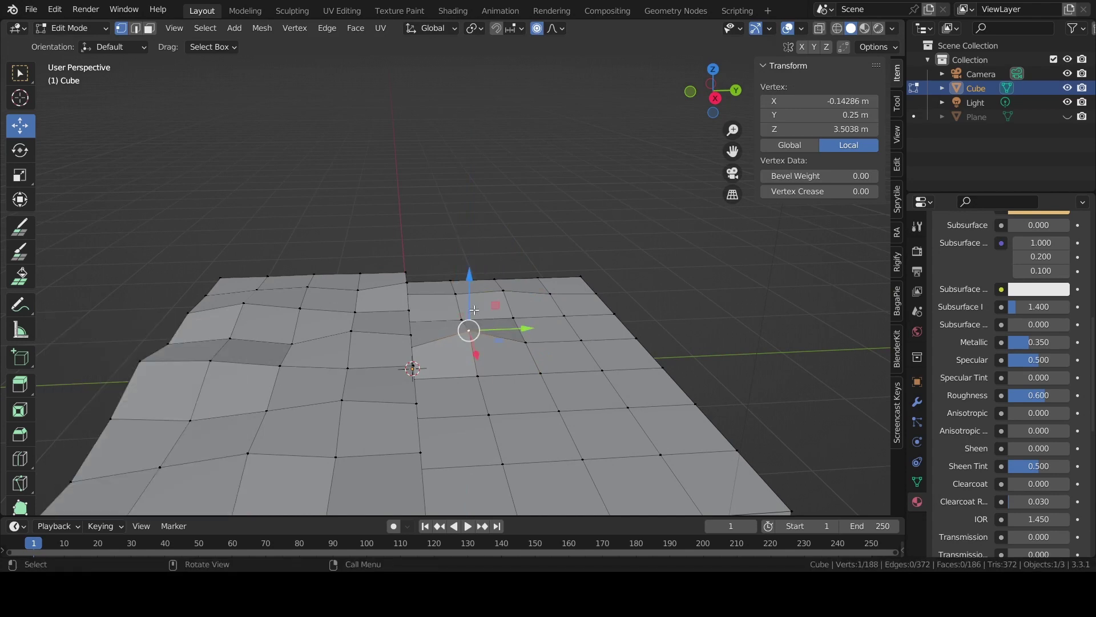
left_click_drag(469, 285, 469, 295)
Raise vertices on the right side of the terrain with soft falloff
mouse_move(521, 262)
middle_mouse_down()
mouse_move(590, 338)
mouse_move(587, 390)
middle_mouse_up()
left_click(587, 390)
left_click(590, 354)
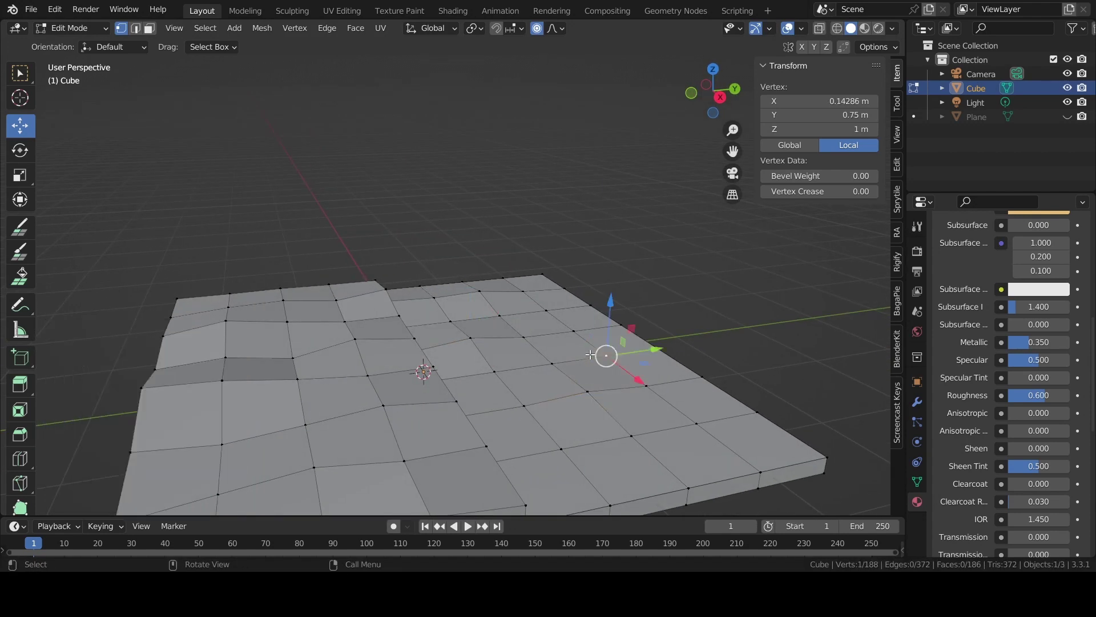
key("g")
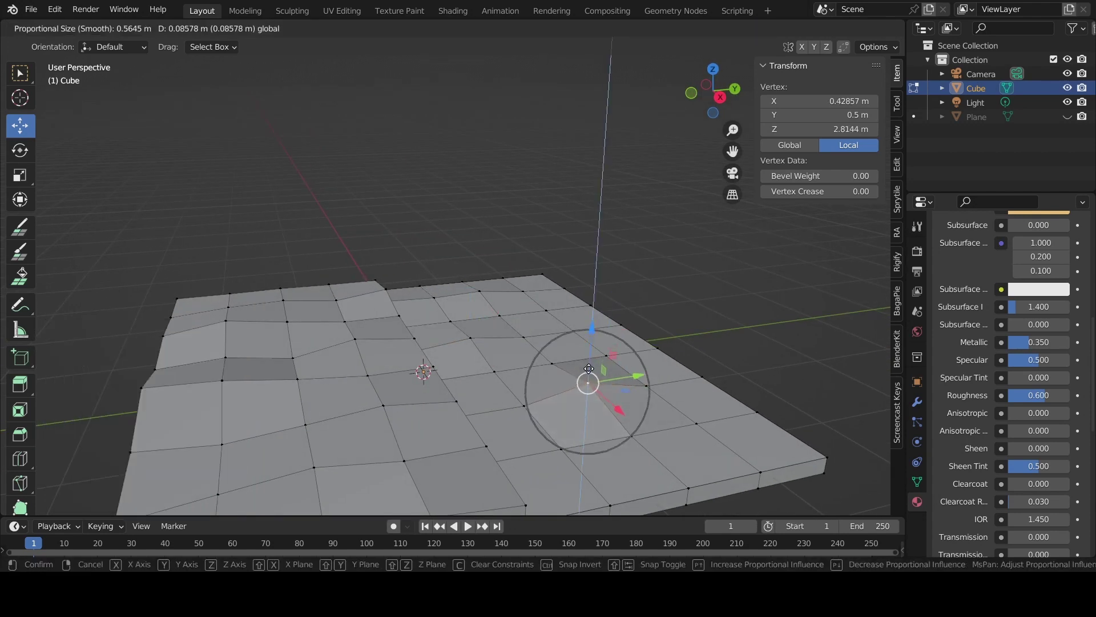
left_click(612, 343)
left_click(622, 319)
key("g")
key("z")
left_click(628, 274)
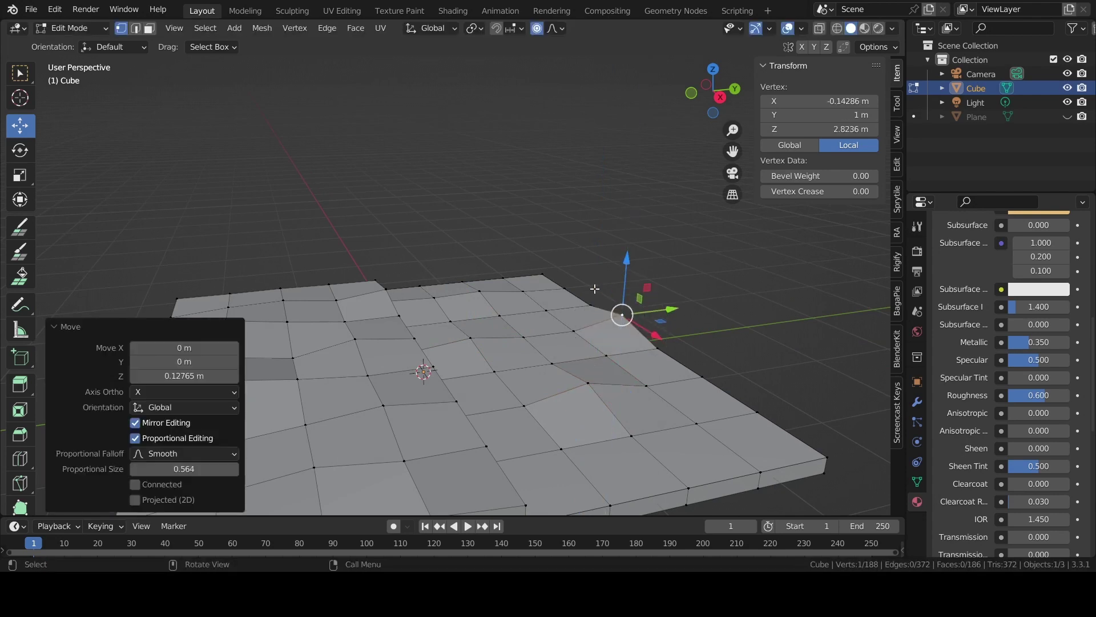
Lift the back-right vertices and the back corner vertex vertically
left_click(592, 297)
key("g")
key("z")
left_click(566, 277)
key("g")
key("z")
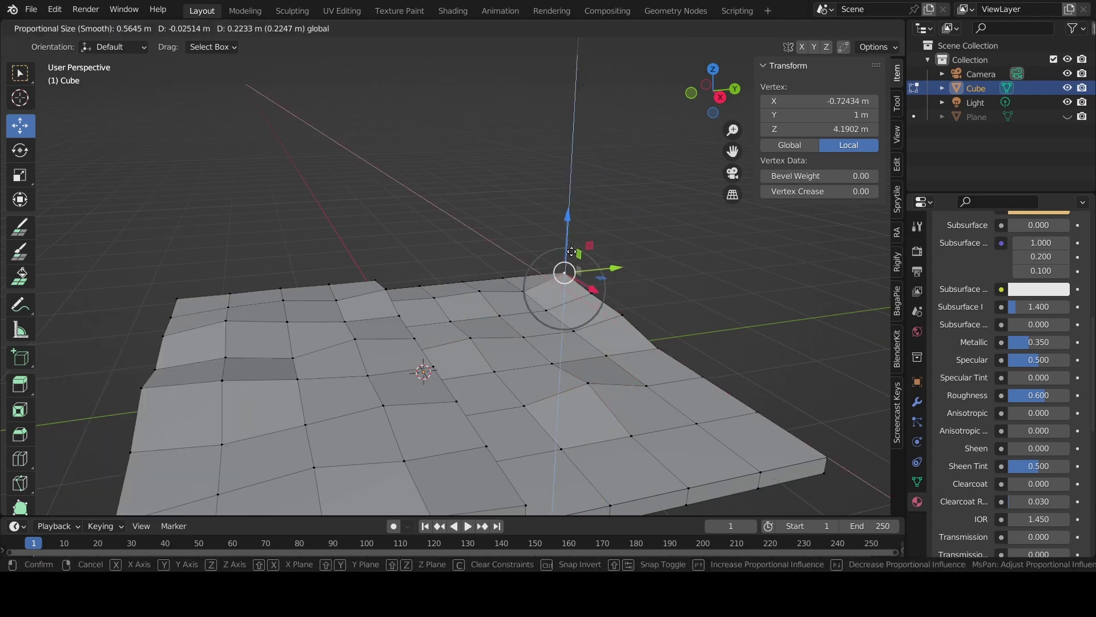
left_click(568, 266)
left_click(573, 258, "alt")
key("g")
key("z")
left_click(572, 240)
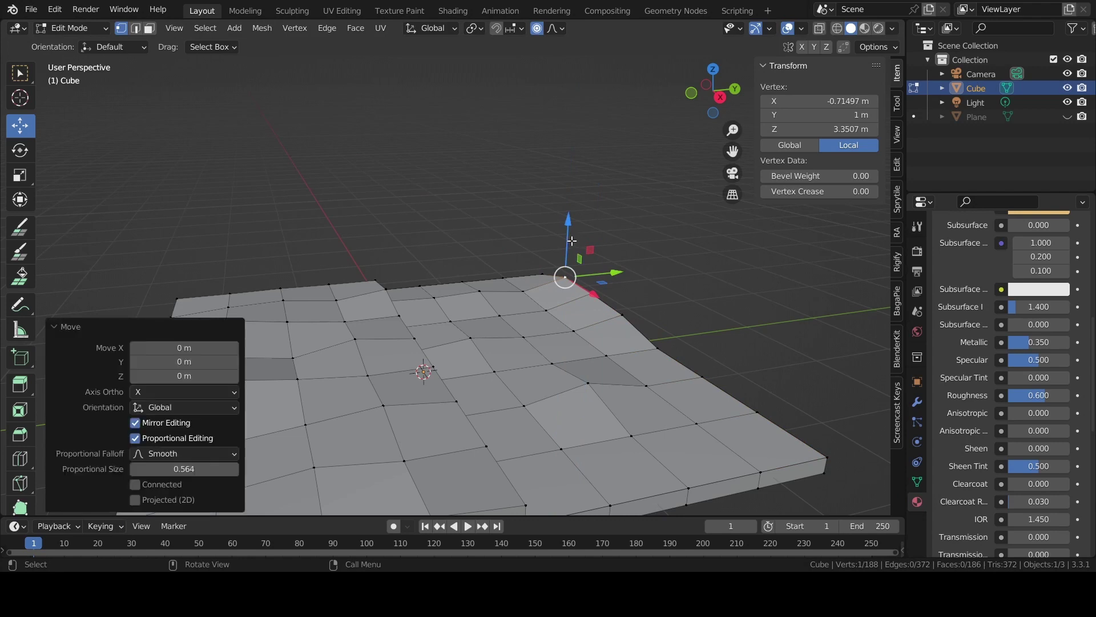
left_click(573, 268)
Raise back-edge and interior vertices into small bumps across the middle
left_click(572, 267)
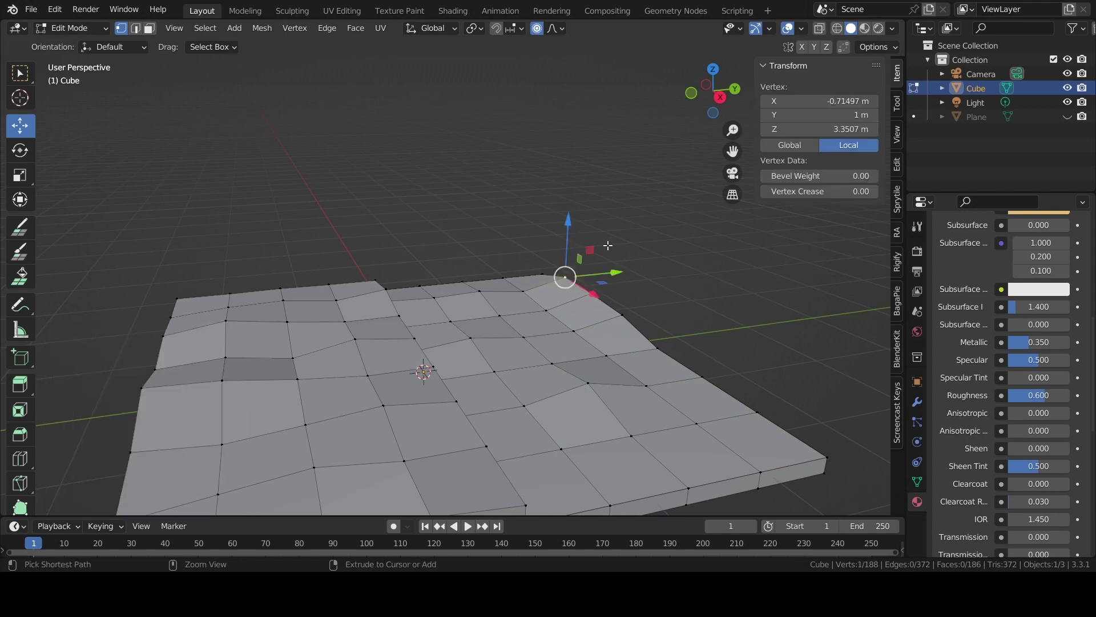
left_click(656, 347)
left_click(416, 343, "shift")
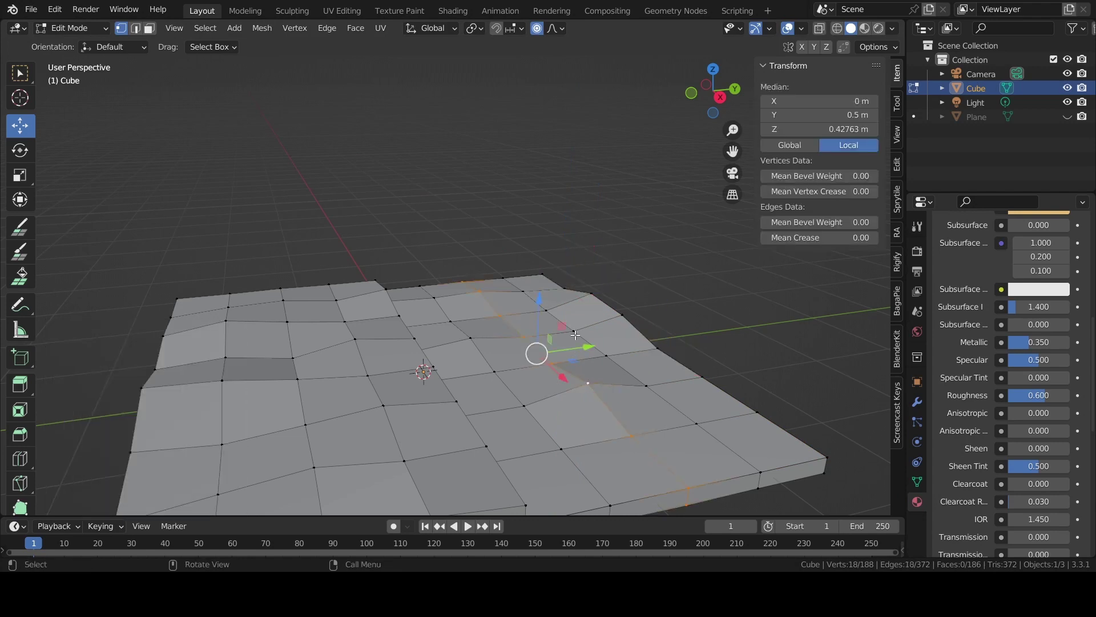
left_click(554, 349)
left_click(500, 315)
left_click_drag(495, 275, 502, 267)
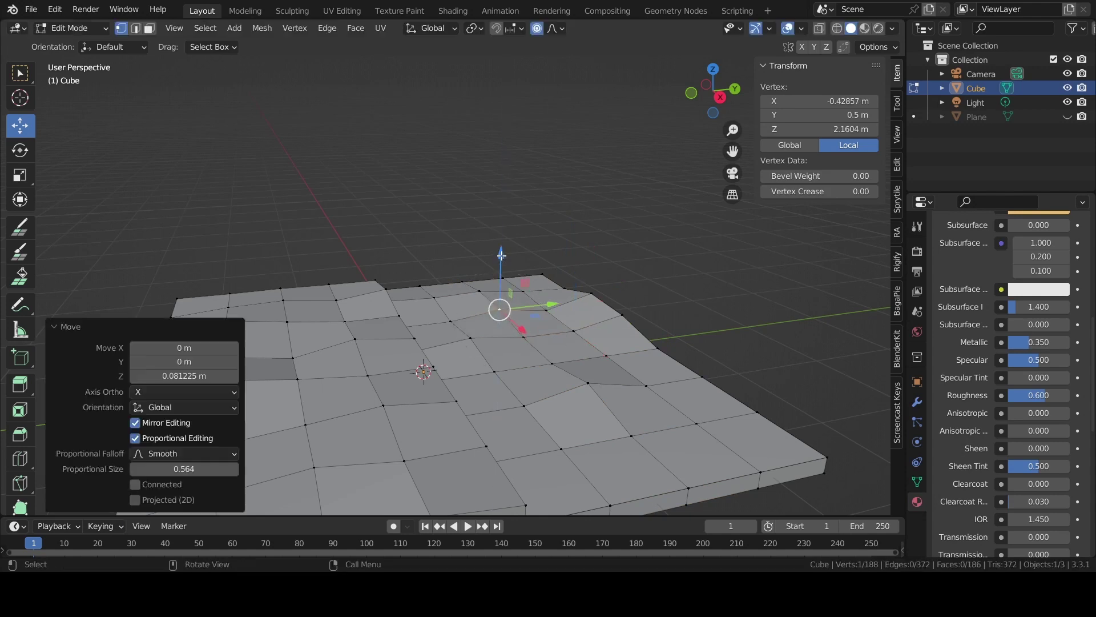
left_click(547, 274, "shift")
left_click(503, 386)
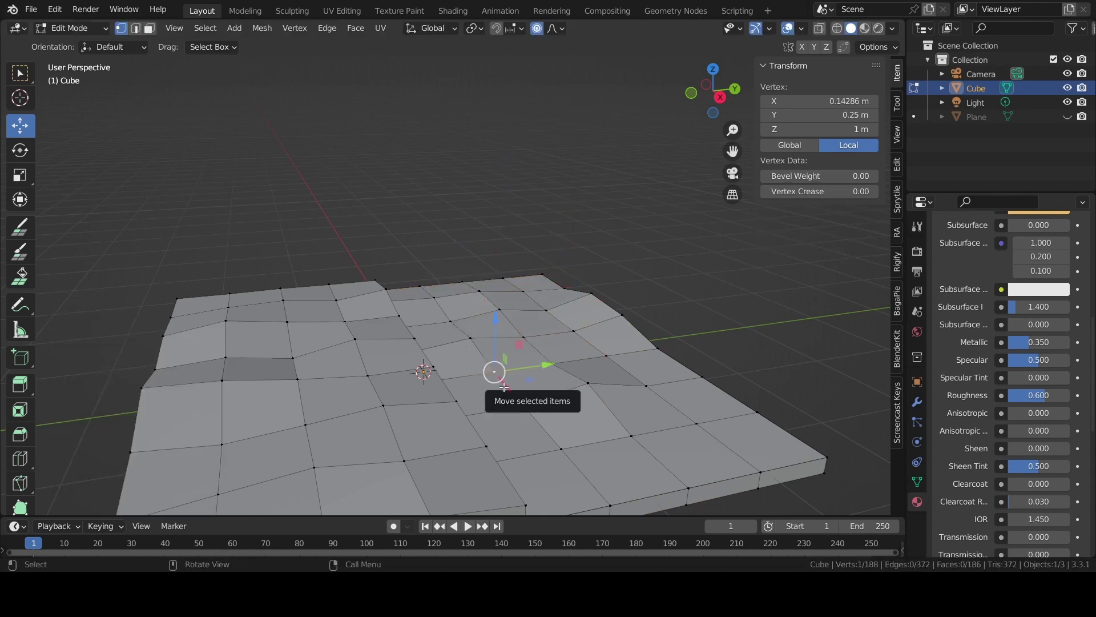
left_click(499, 310)
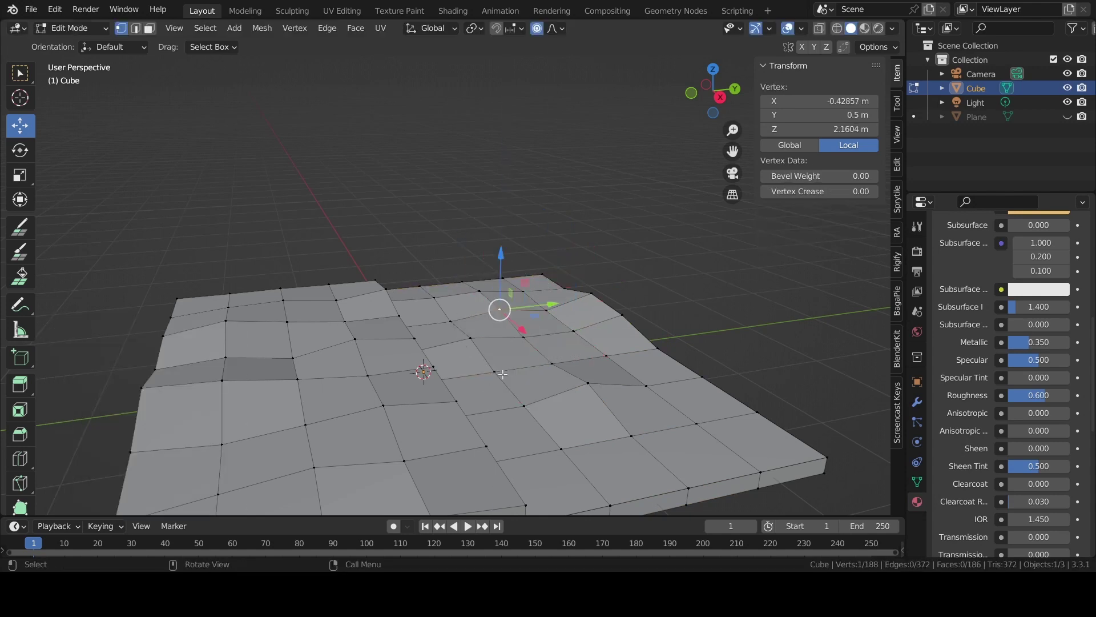
left_click(551, 438)
key("g")
left_click(556, 440)
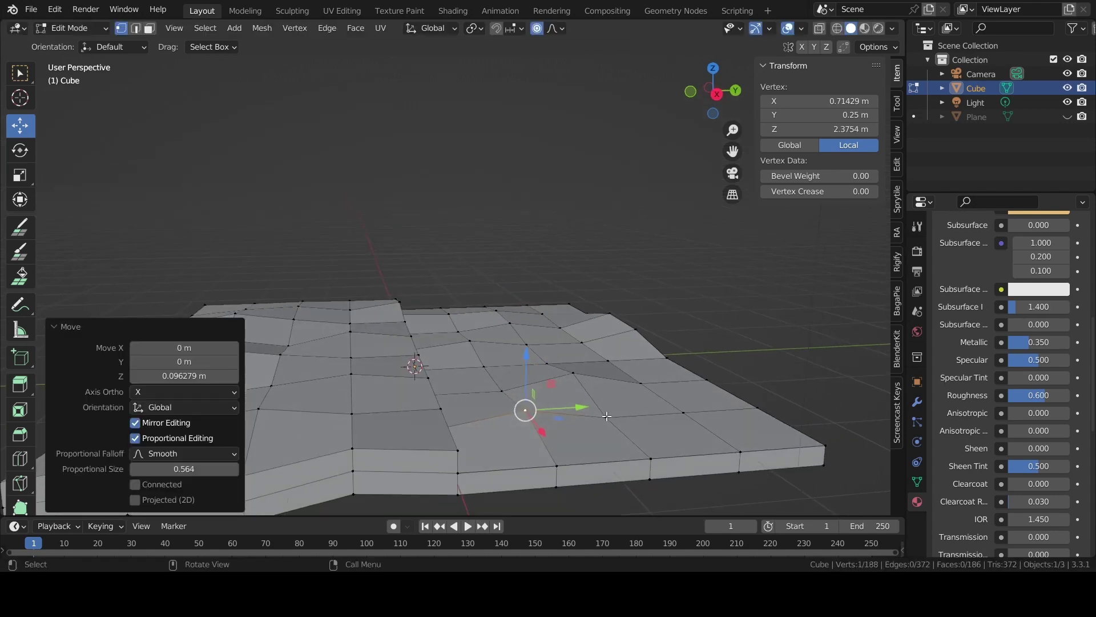
Raise a vertex near the right edge to add another mound
key("g")
key("z")
right_click(608, 366)
left_click(696, 412)
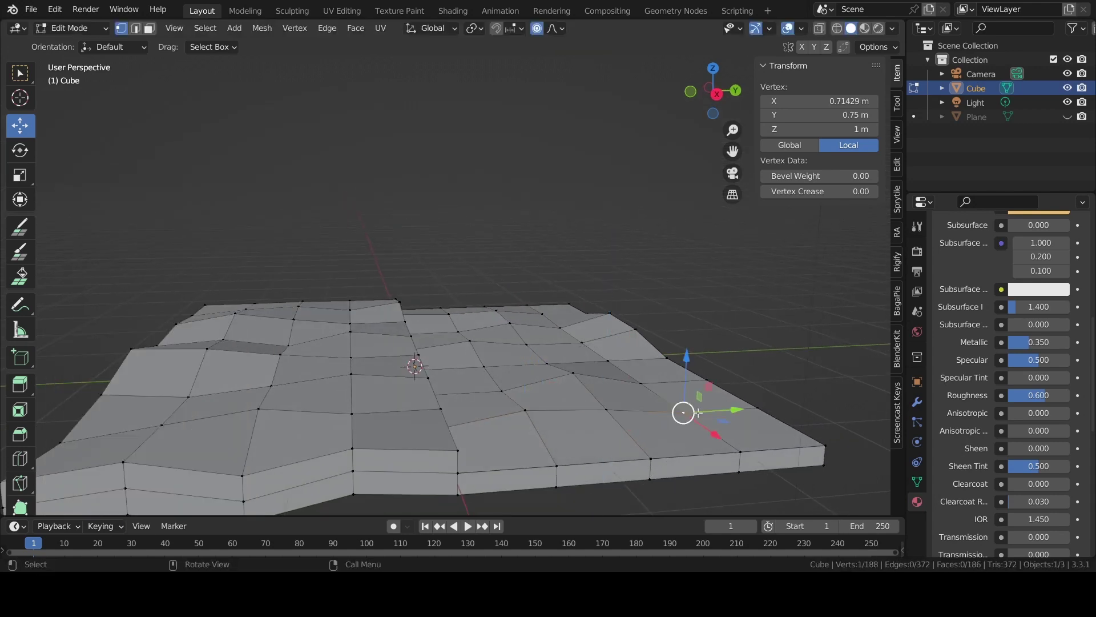
left_click(756, 409)
left_click(765, 367)
left_click(758, 408)
key("g")
key("z")
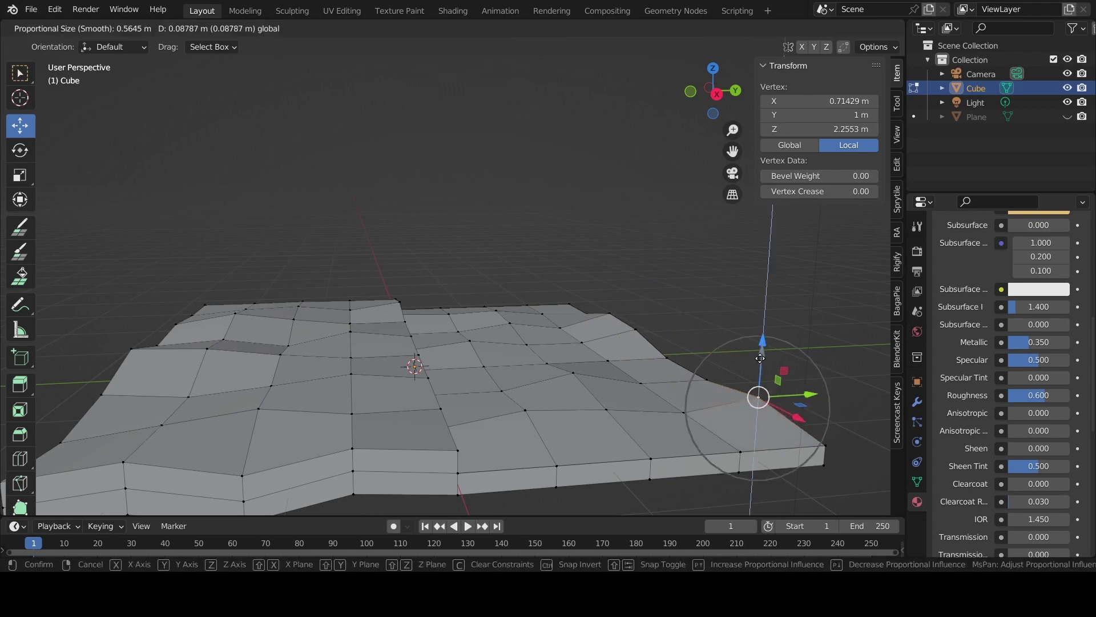
left_click(760, 358)
Clear the selection and view the rolling terrain through the camera
left_click(707, 379)
left_click(711, 323)
left_click(708, 379)
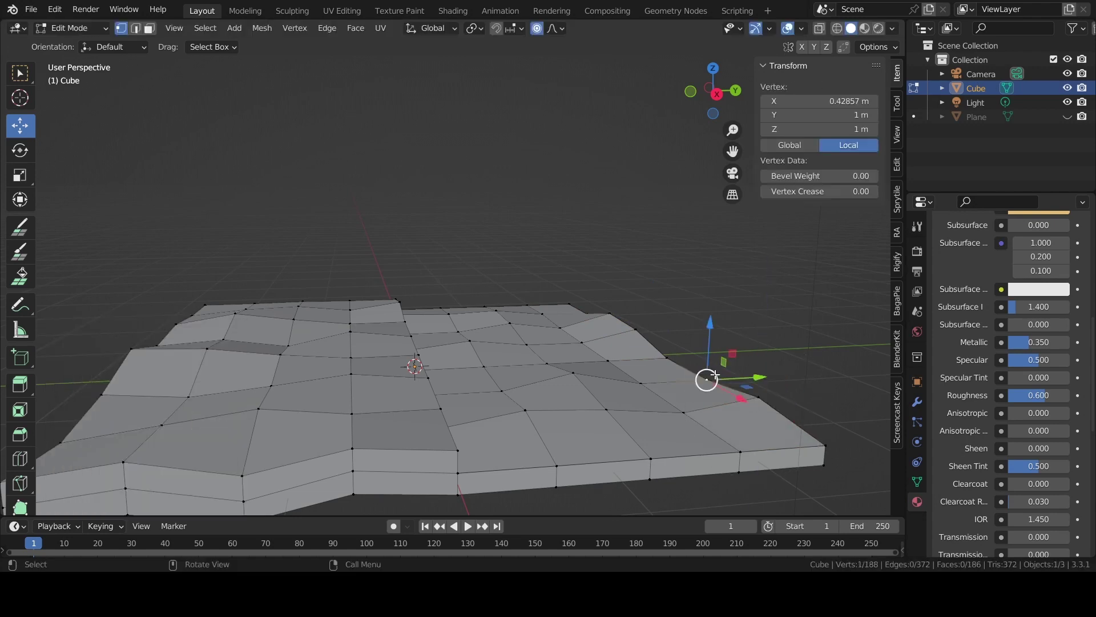
left_click(701, 322)
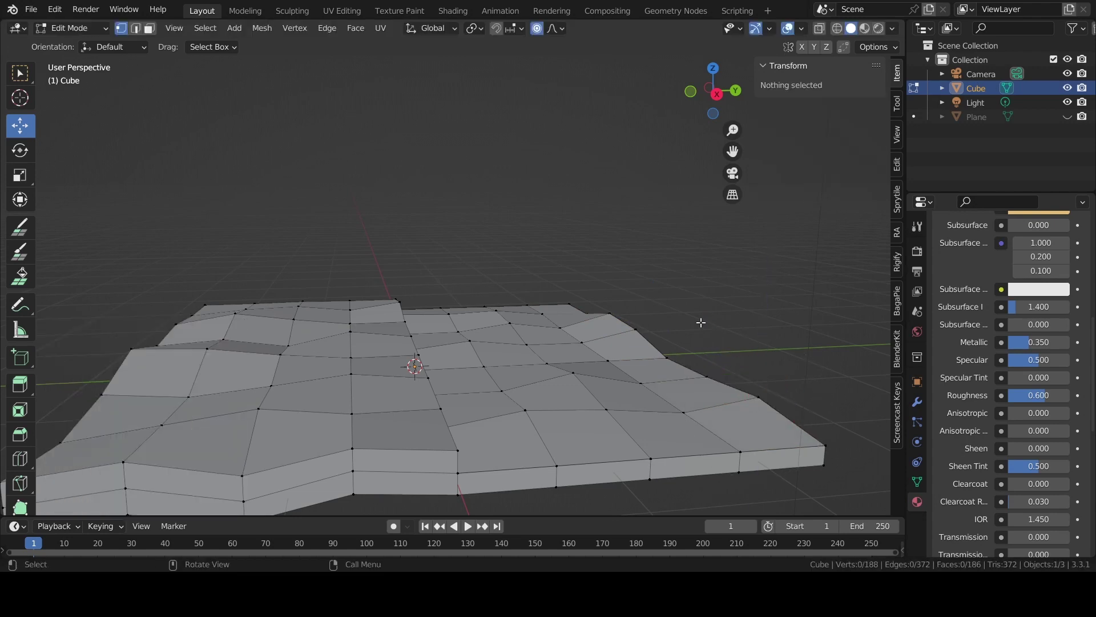
left_click(737, 171)
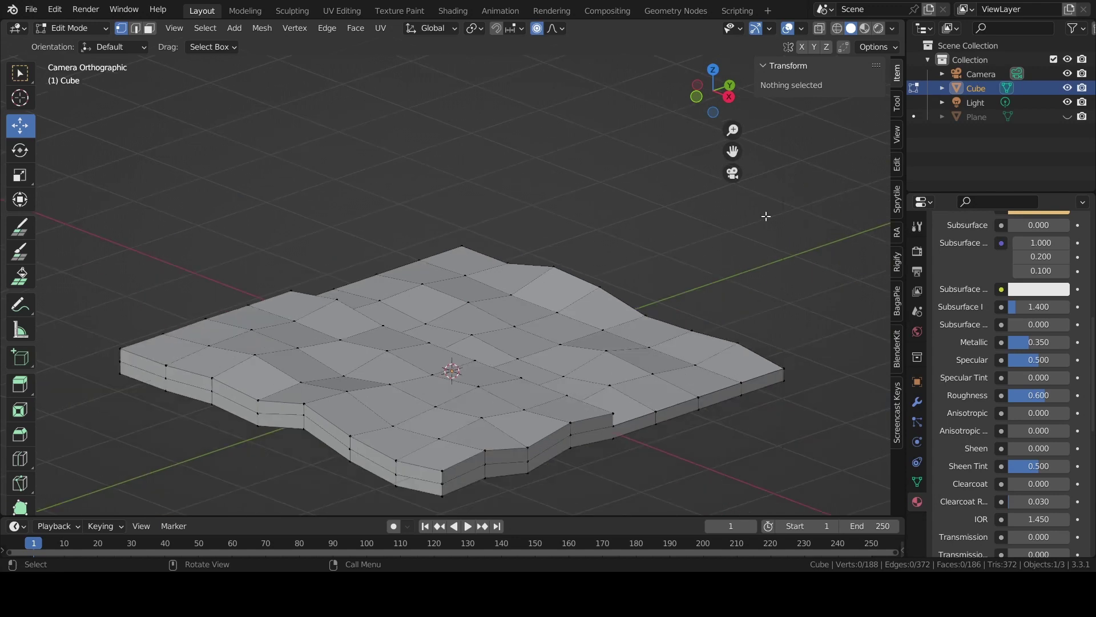
Return to camera view and switch to material preview showing sand and water
left_click(738, 171)
left_click(878, 32)
scroll(617, 295, "up", 1)
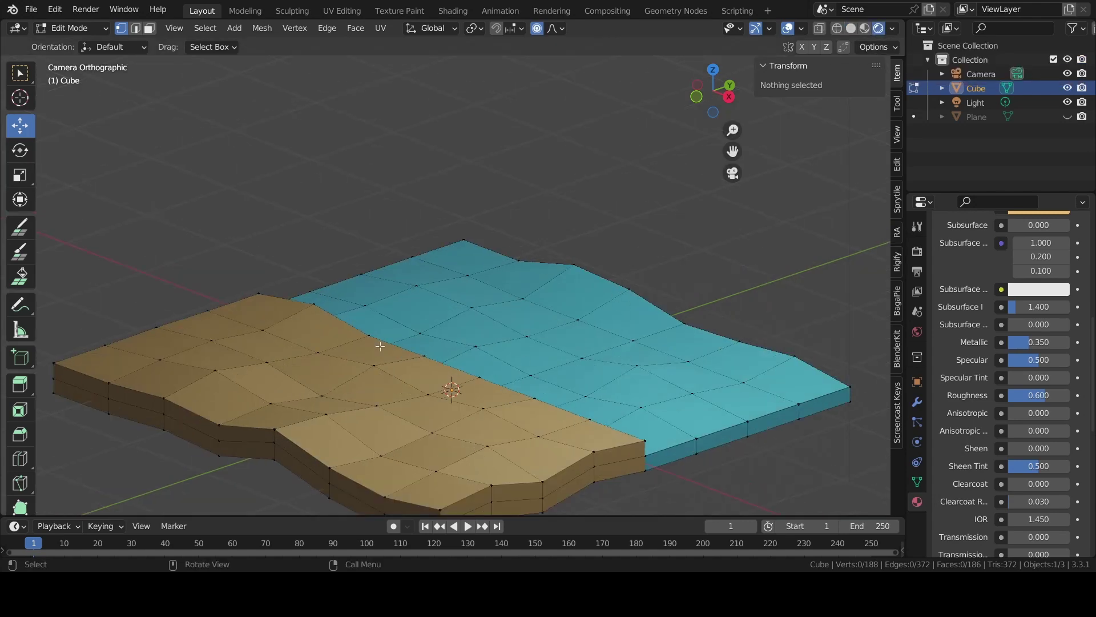
Zoom out and drag the Cube out of Collection into the Scene Collection
middle_click_drag(380, 346, 590, 307)
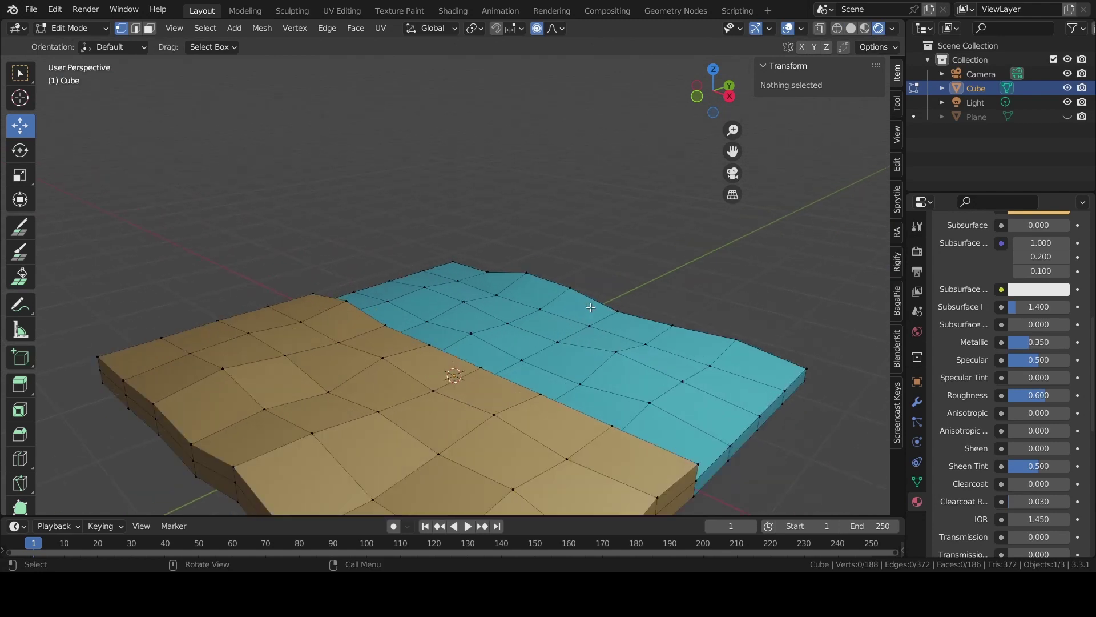
scroll(352, 355, "down", 2)
middle_click_drag(351, 354, 394, 311)
scroll(473, 319, "down", 1)
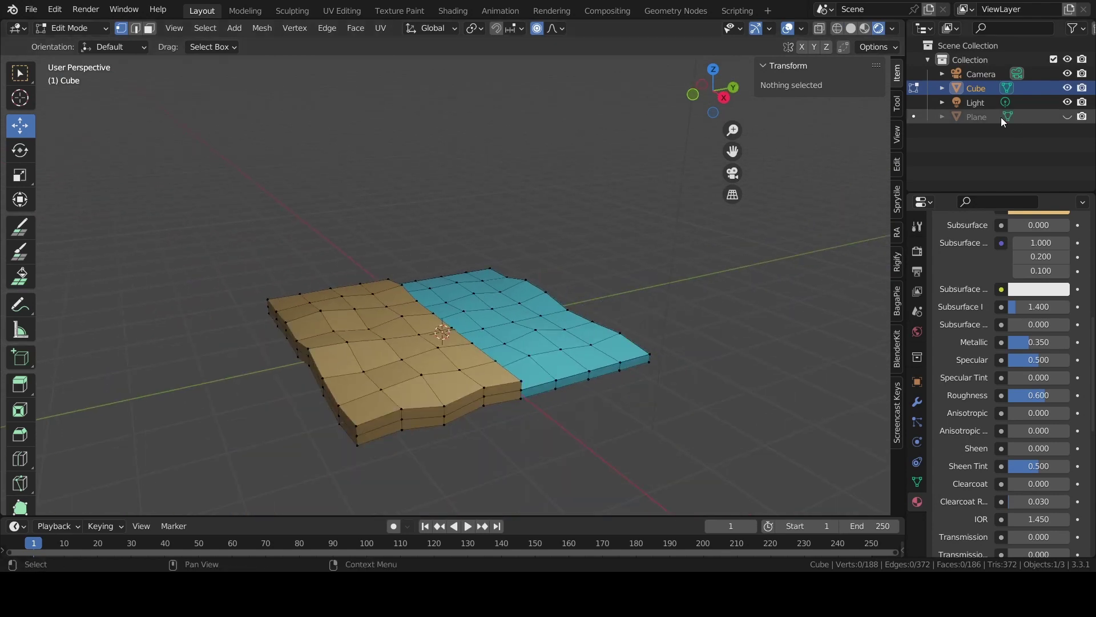
left_click_drag(980, 92, 992, 155)
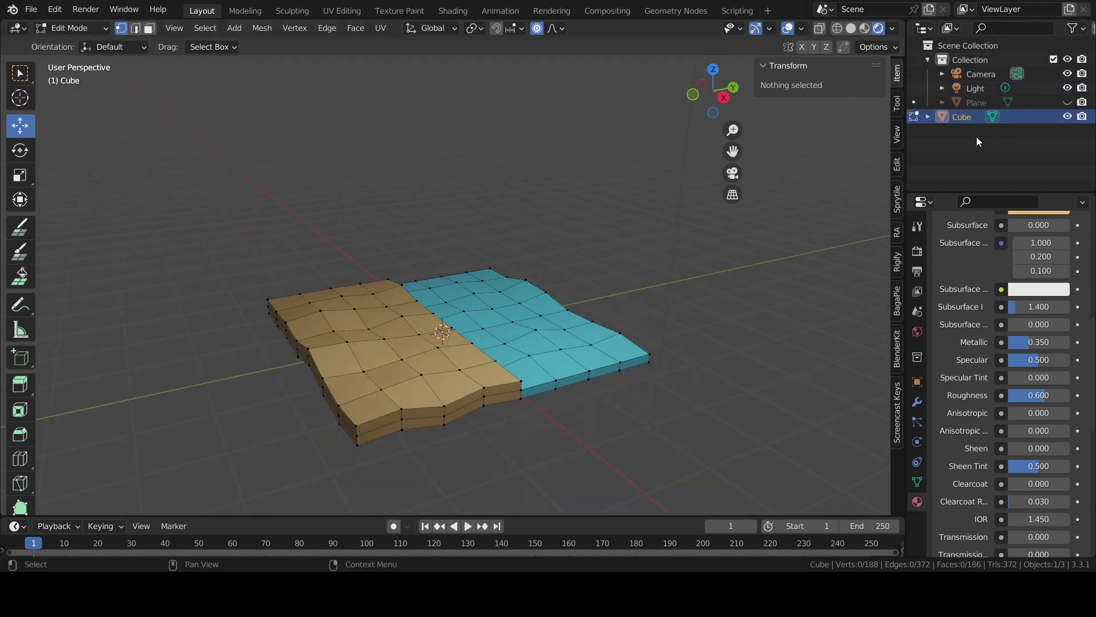
Move the terrain into a new collection and rename that collection 'assets'
key("m")
left_click(976, 136)
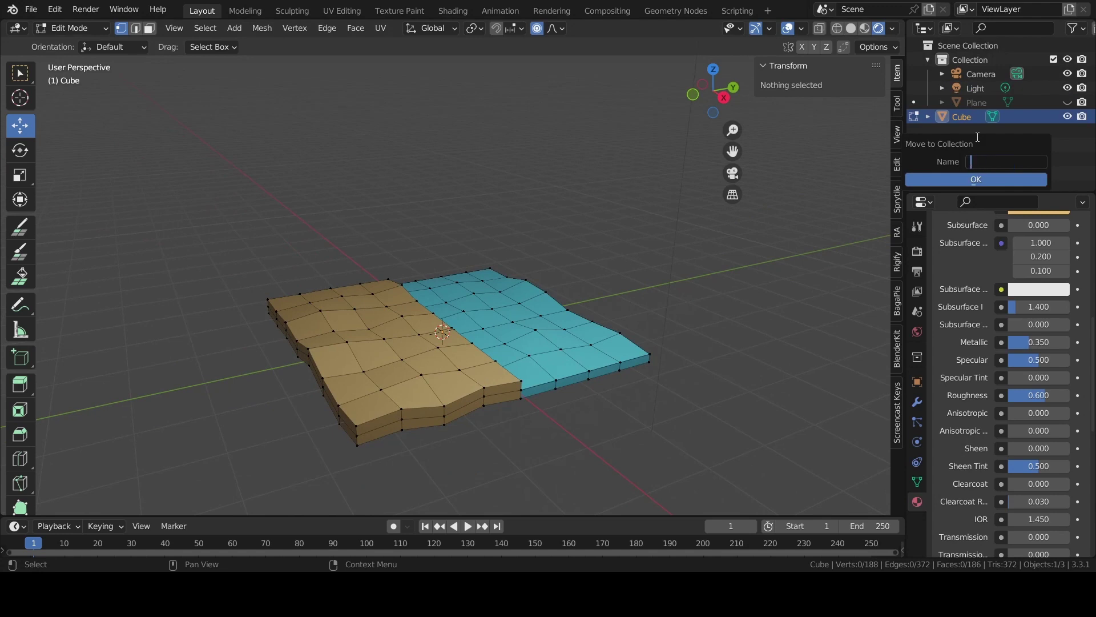
type("domain")
key("Return")
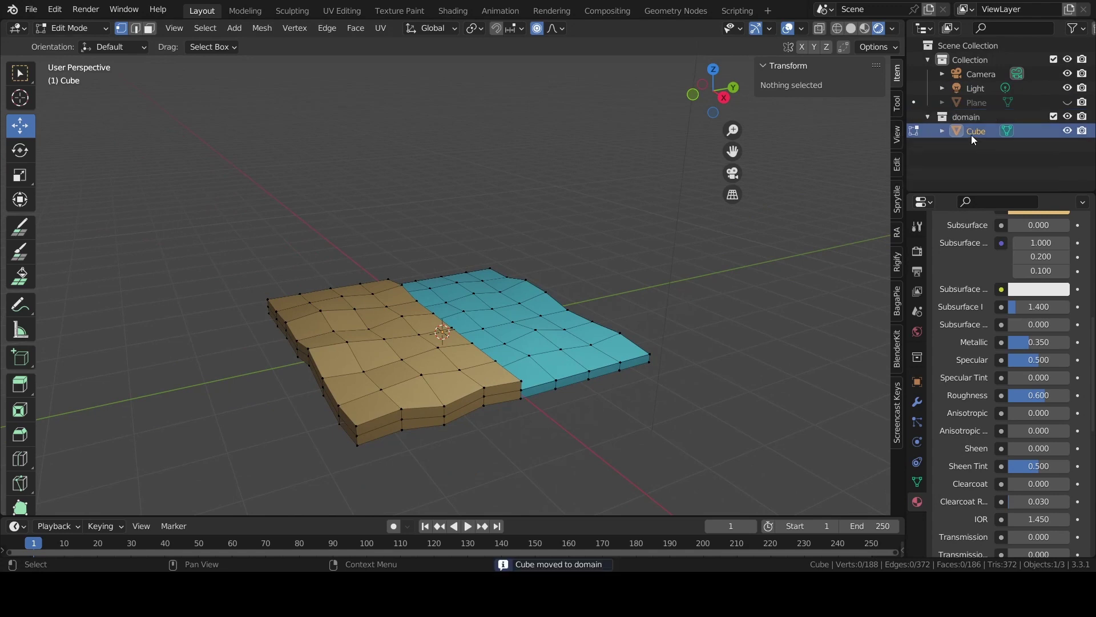
left_click(928, 117)
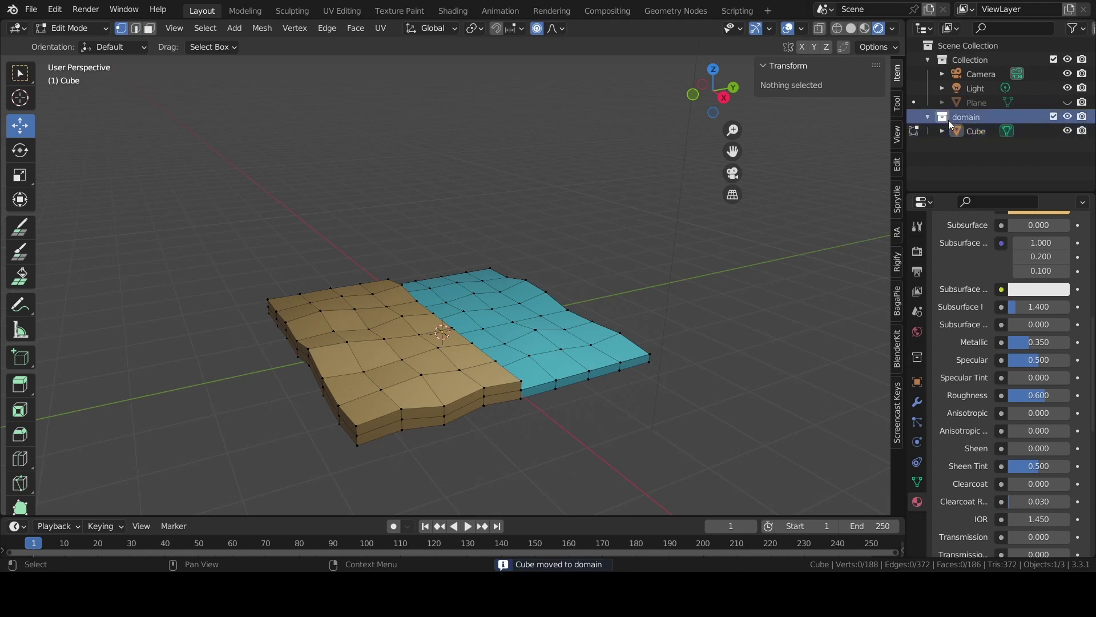
double_click(948, 118)
type("assets")
key("Return")
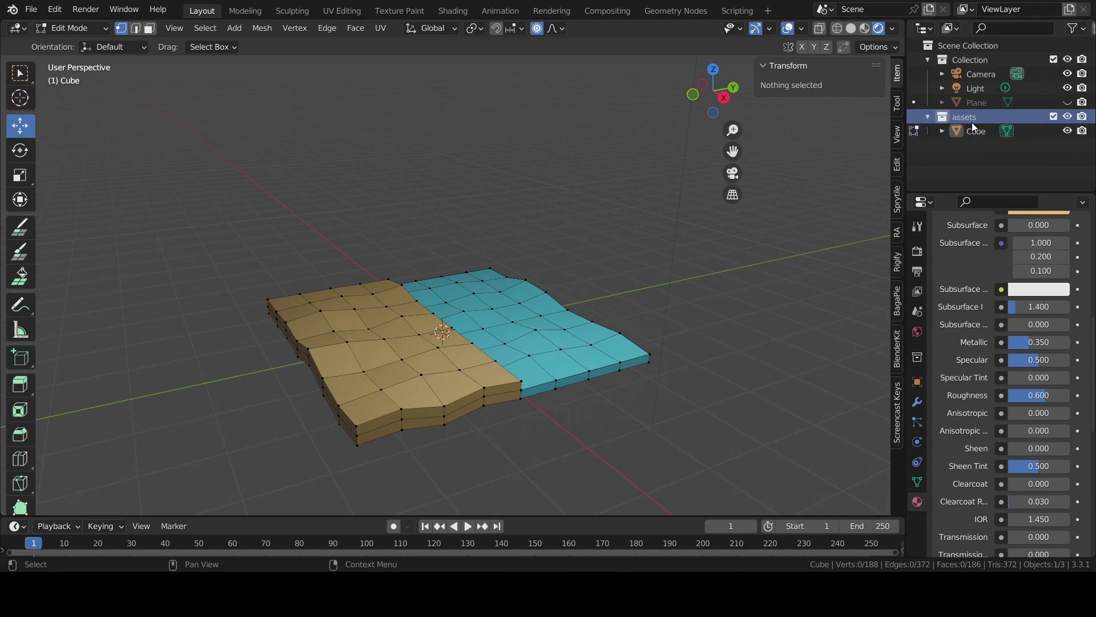
Rename the terrain object to 'domain'
double_click(975, 130)
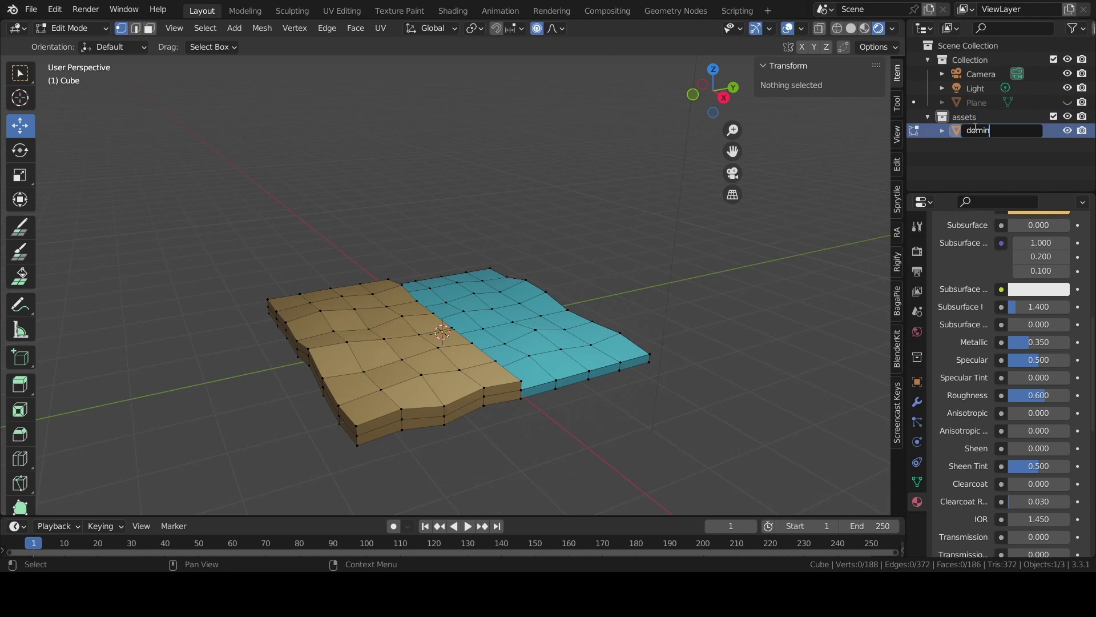
type("n")
key("Return")
middle_click_drag(366, 365, 408, 377)
Switch to object mode and orbit to a low side view of the terrain
key("Tab")
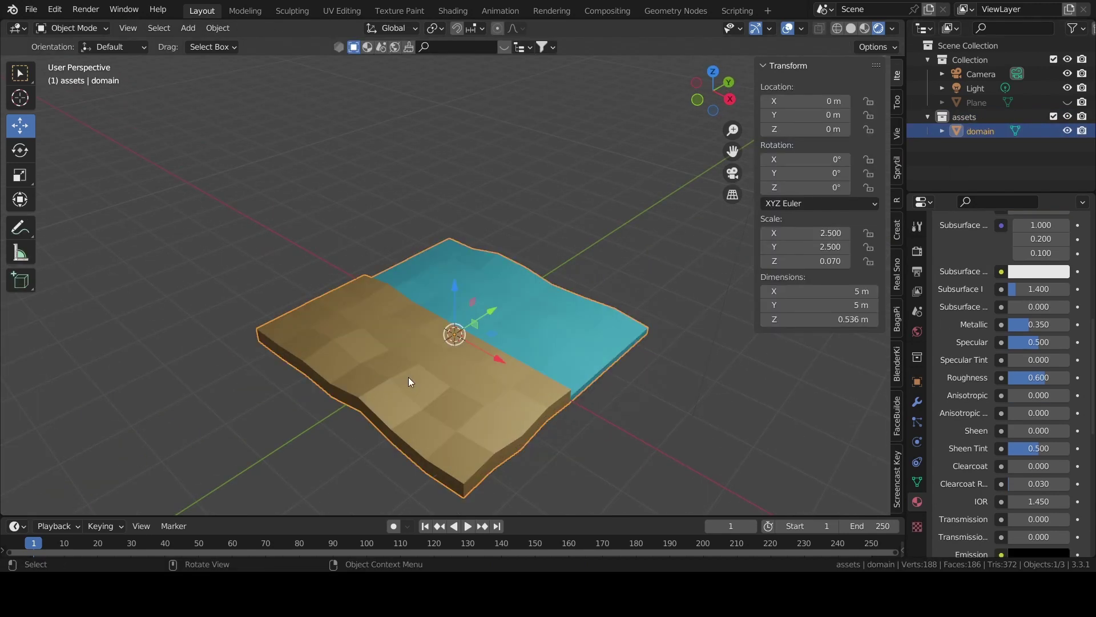
scroll(416, 375, "up", 2)
scroll(415, 375, "down", 2)
key("shift+a")
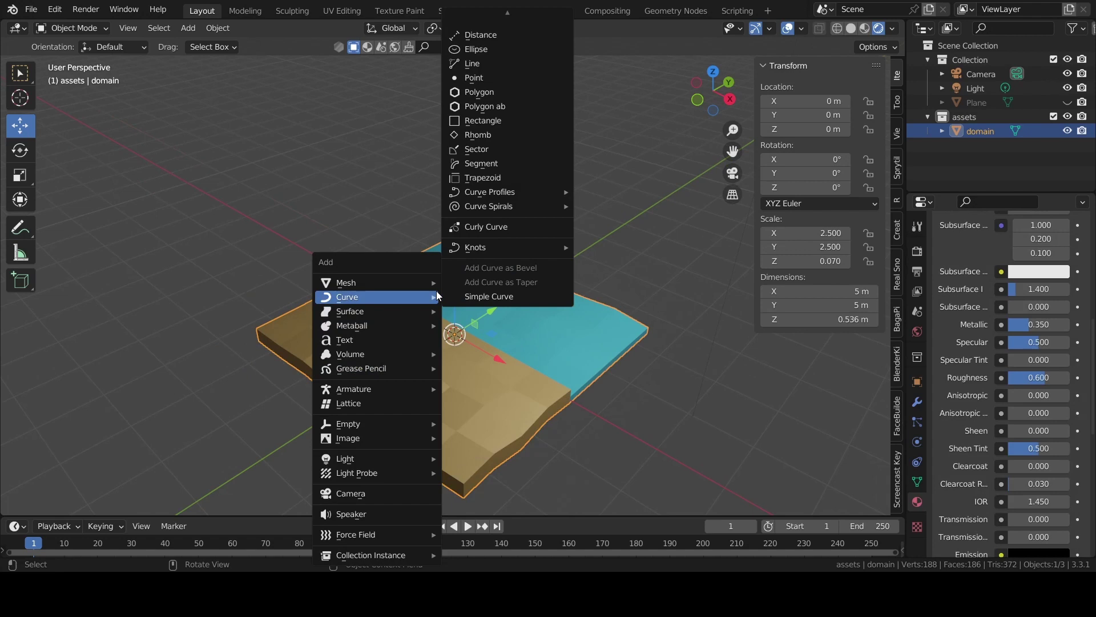
key("Escape")
middle_click_drag(437, 290, 502, 303)
scroll(588, 273, "up", 3)
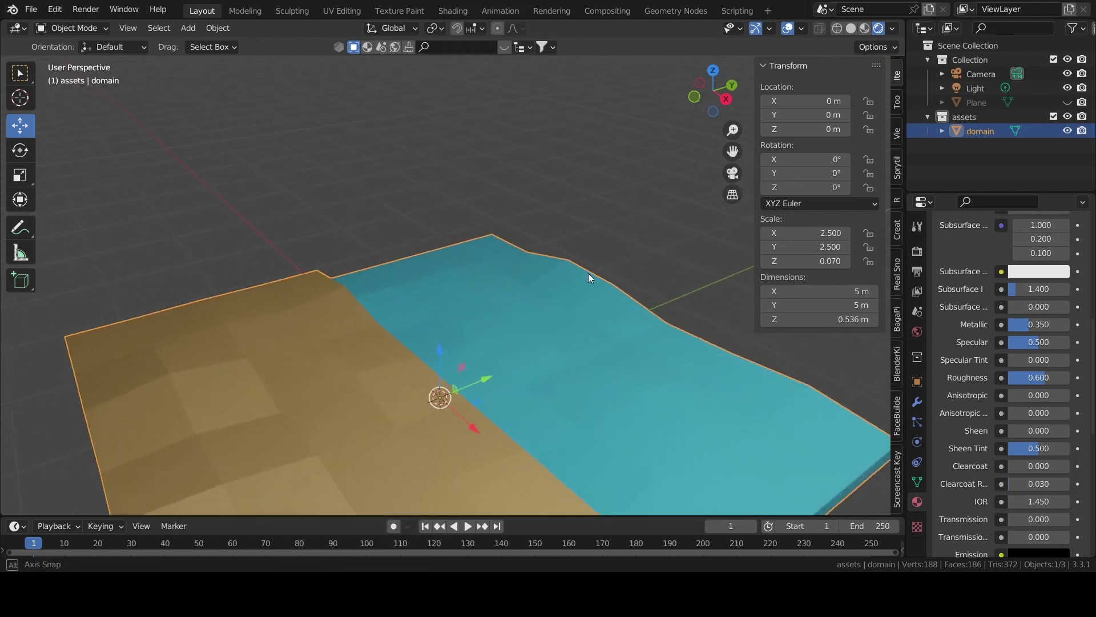
mouse_move(588, 273)
middle_mouse_down()
mouse_move(478, 242)
mouse_move(493, 284)
middle_mouse_up()
key("shift+a")
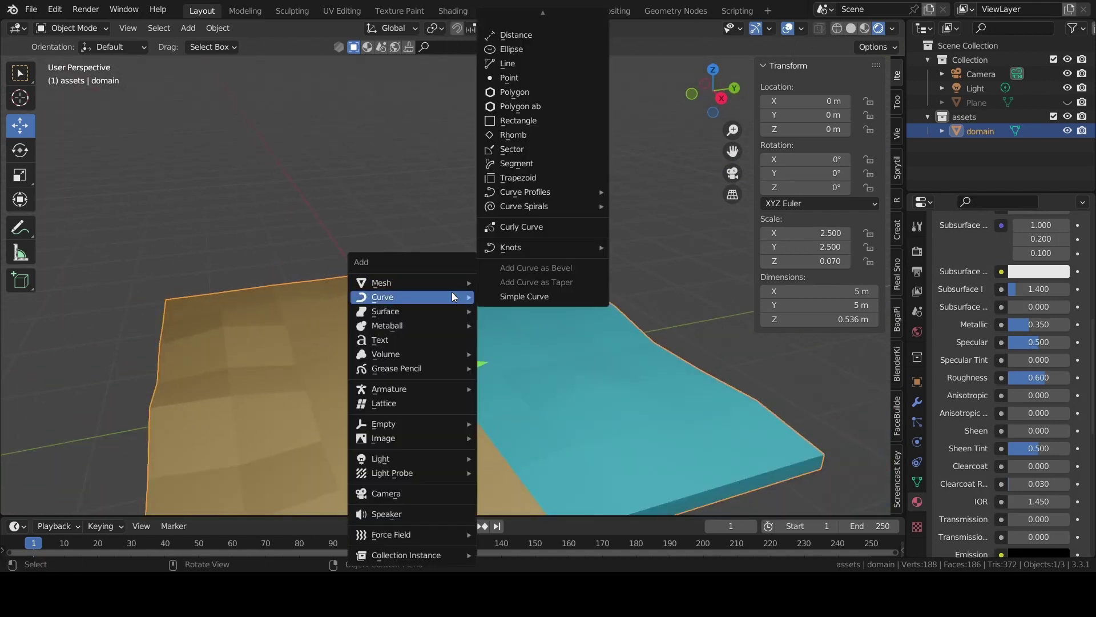
key("Escape")
middle_click_drag(598, 296, 540, 293)
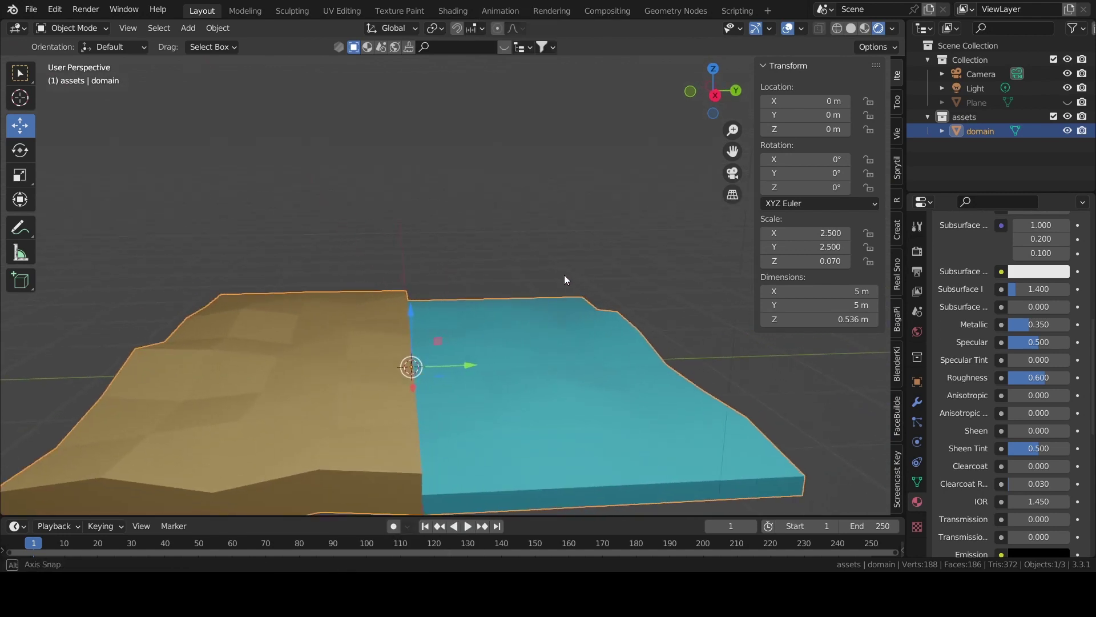
Add a trial cube with a new material, undo both, and reopen the Add mesh list
key("shift+a")
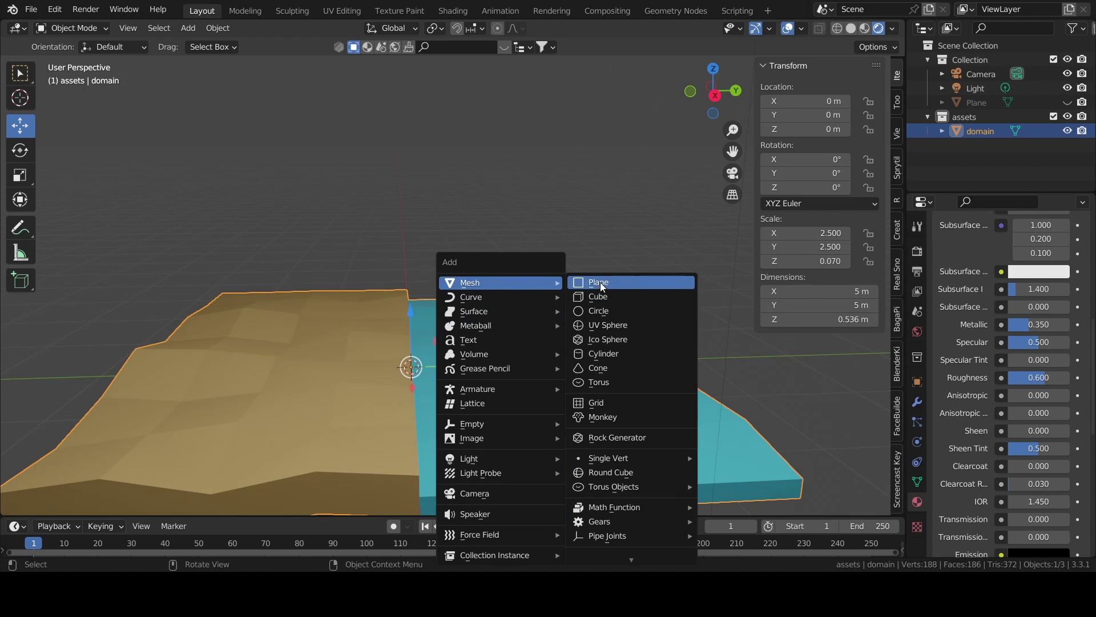
left_click(608, 296)
scroll(608, 296, "down", 5)
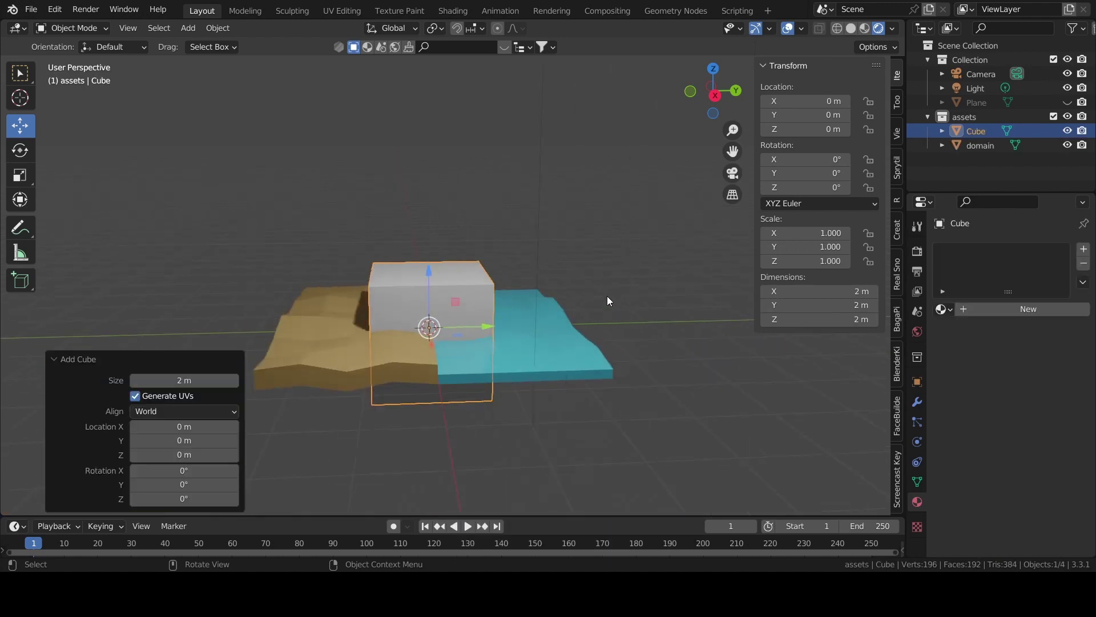
left_click(987, 310)
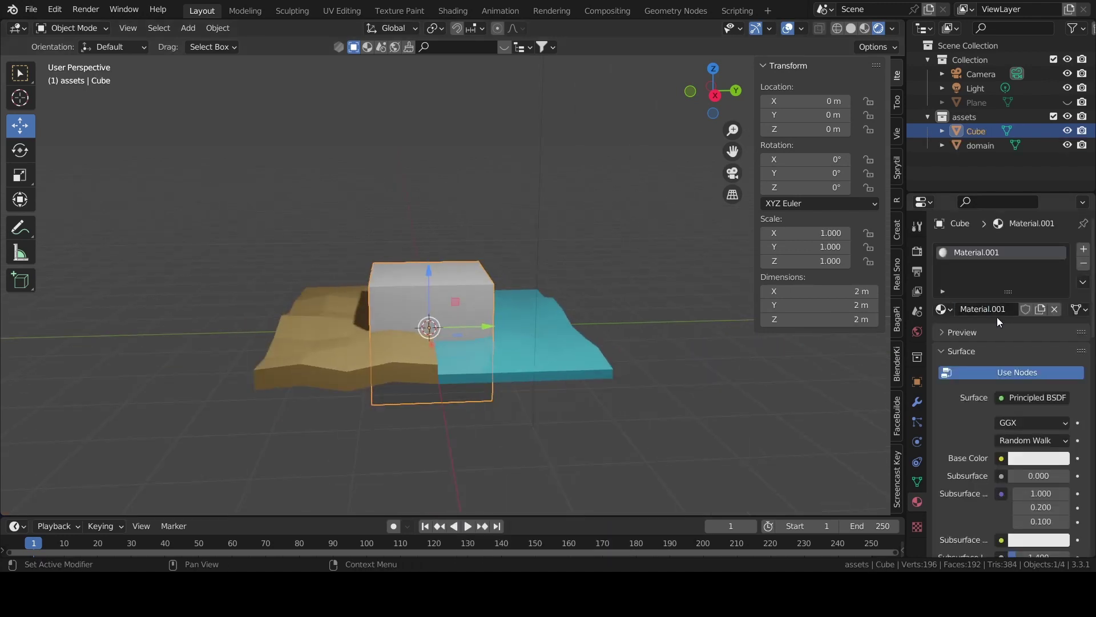
key("ctrl+z")
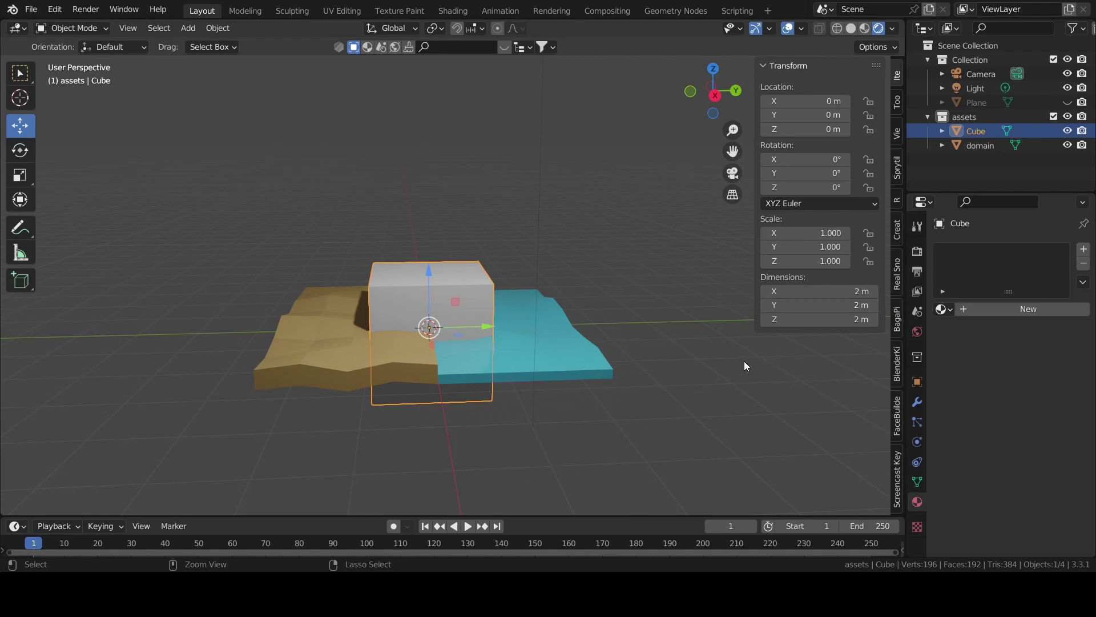
key("ctrl+z")
key("shift+a")
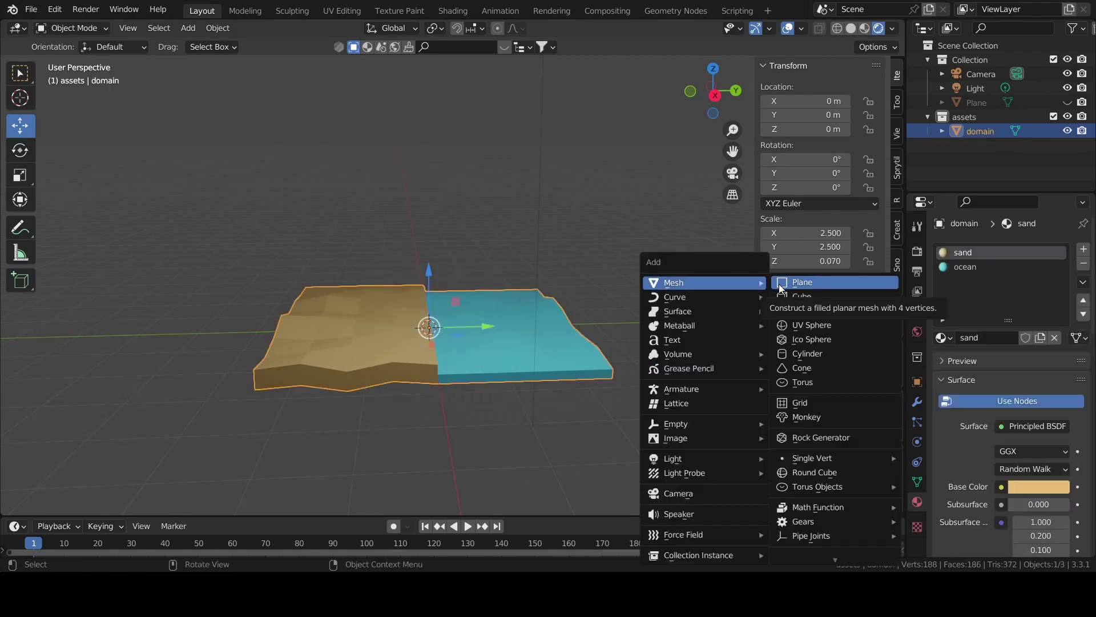
Add a plane at Z 0.54 with Y scale 0.2
left_click(777, 283)
left_click_drag(805, 129, 828, 129)
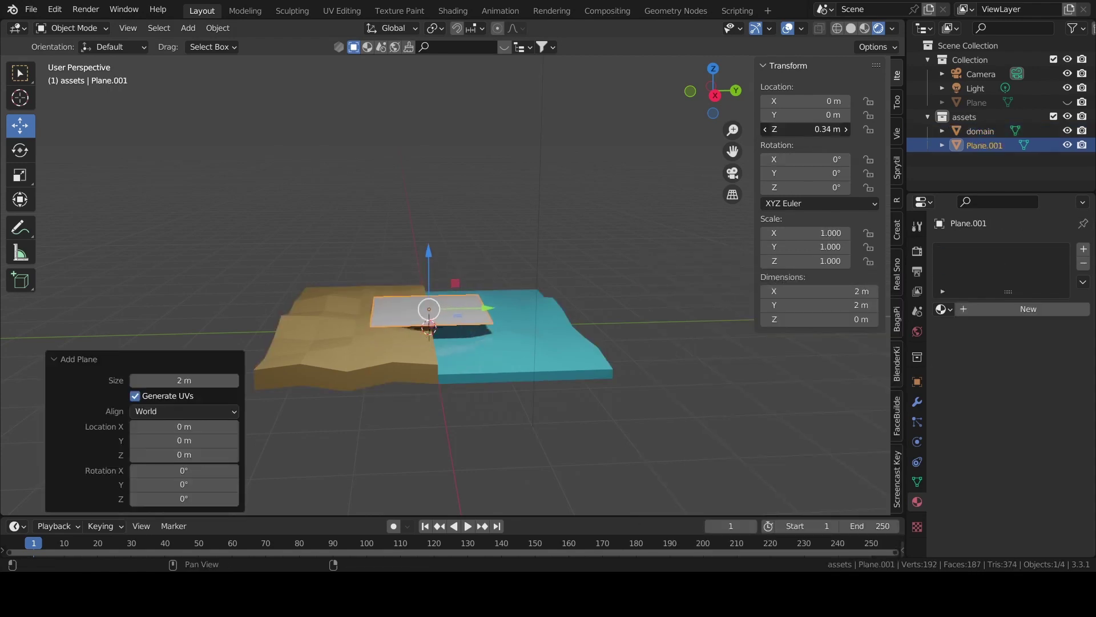
left_click_drag(833, 247, 811, 247)
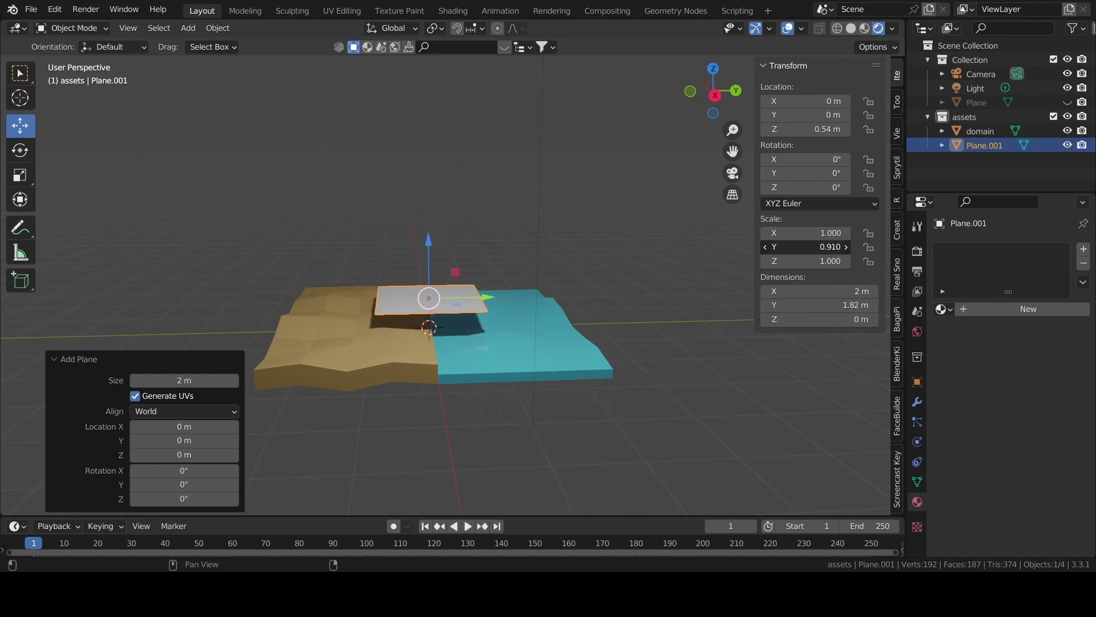
left_click(833, 247)
key("BackSpace")
type("5")
key("Return")
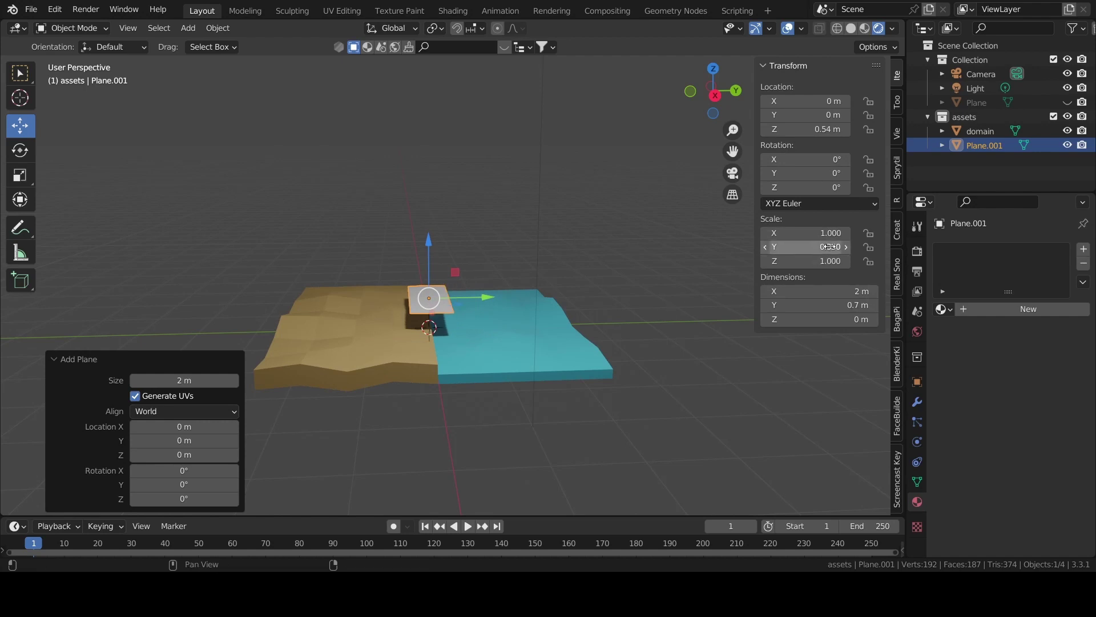
type("5")
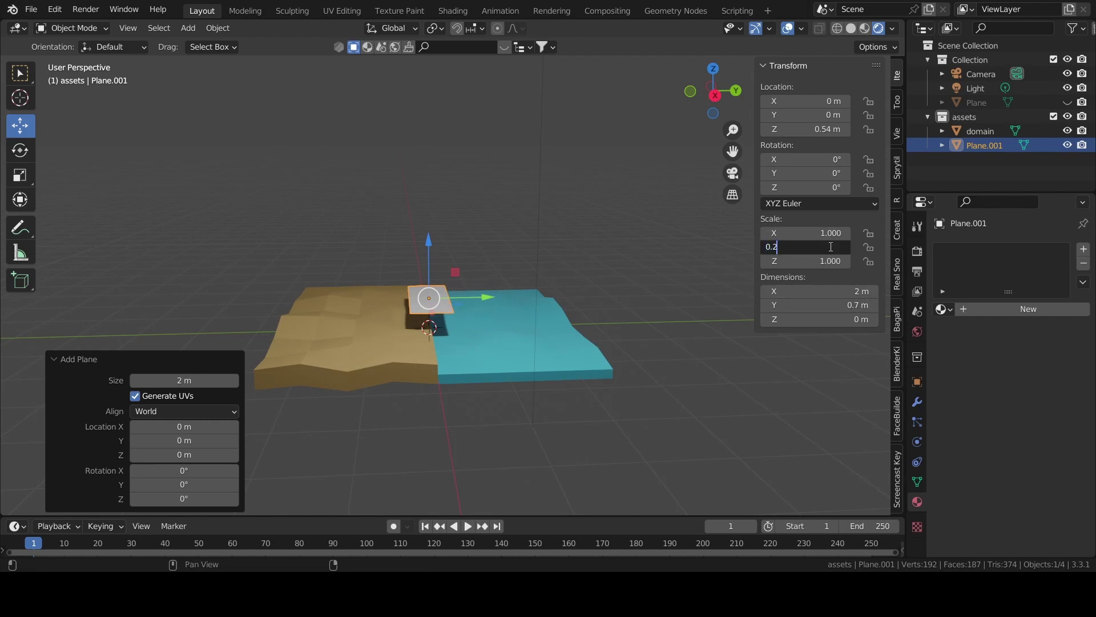
key("Return")
Set the plank's X scale to 0.8 and apply the scale
middle_click_drag(760, 320, 696, 371)
scroll(695, 371, "up", 3)
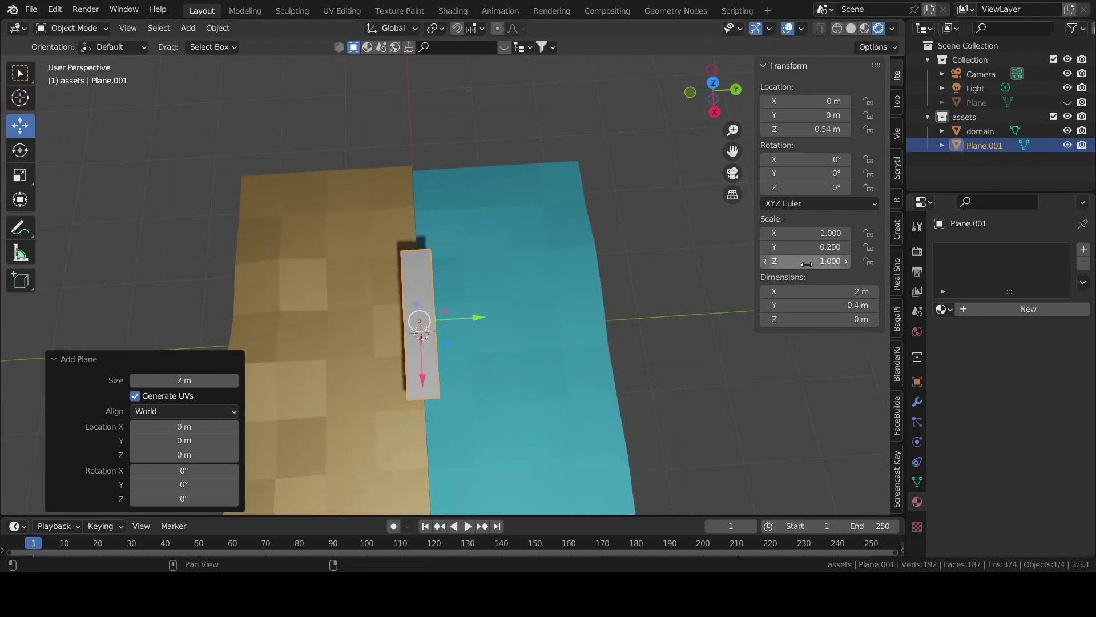
left_click(823, 236)
key("BackSpace")
type(".8")
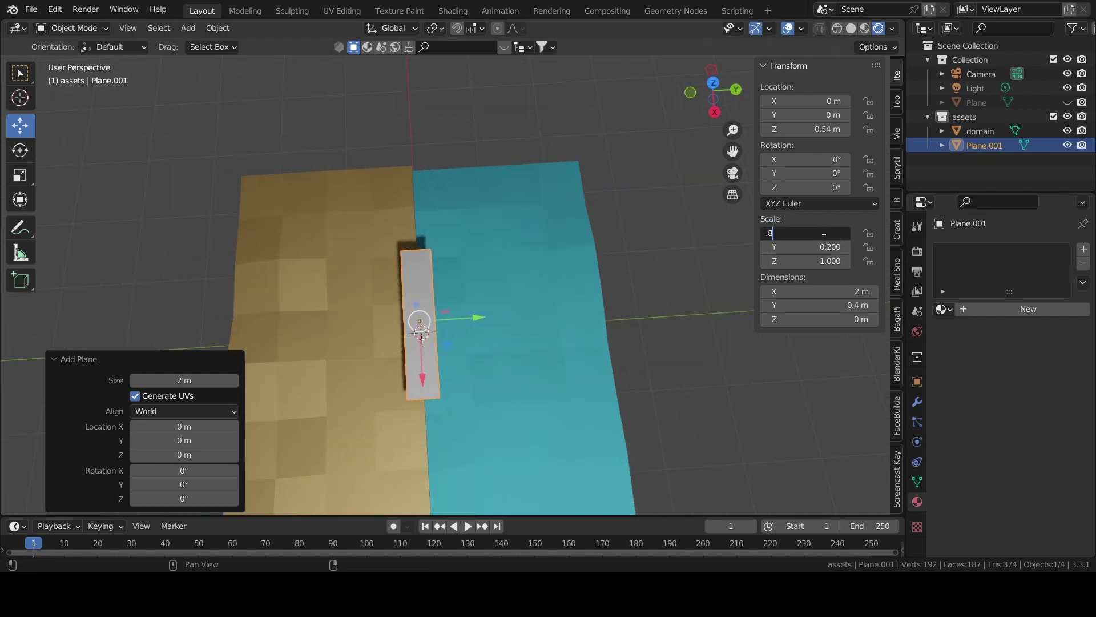
key("Return")
key("ctrl+a")
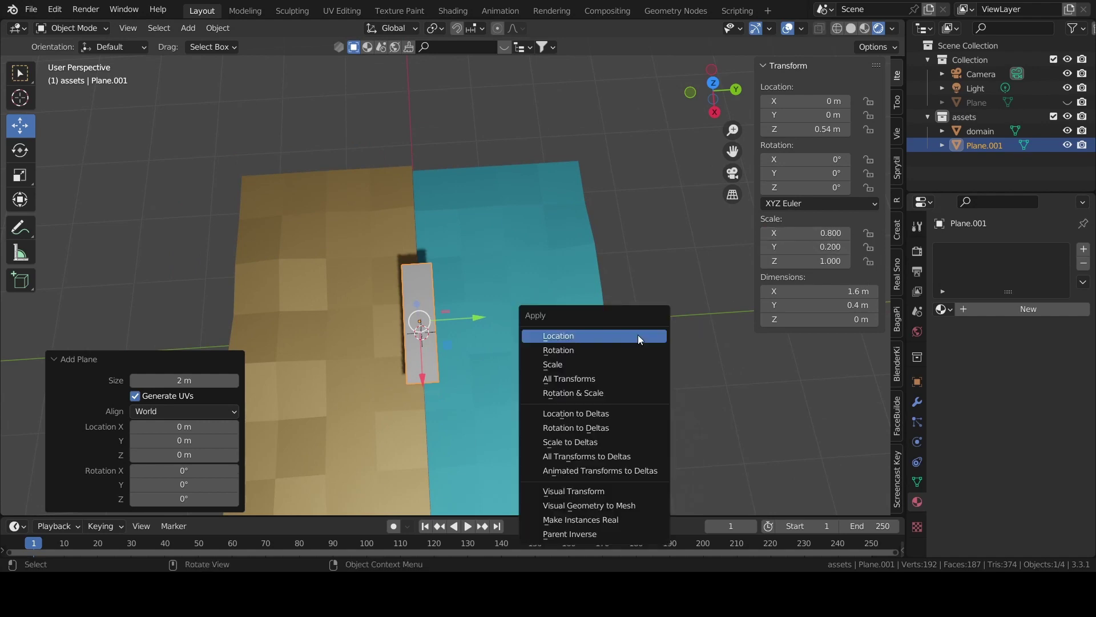
left_click(623, 362)
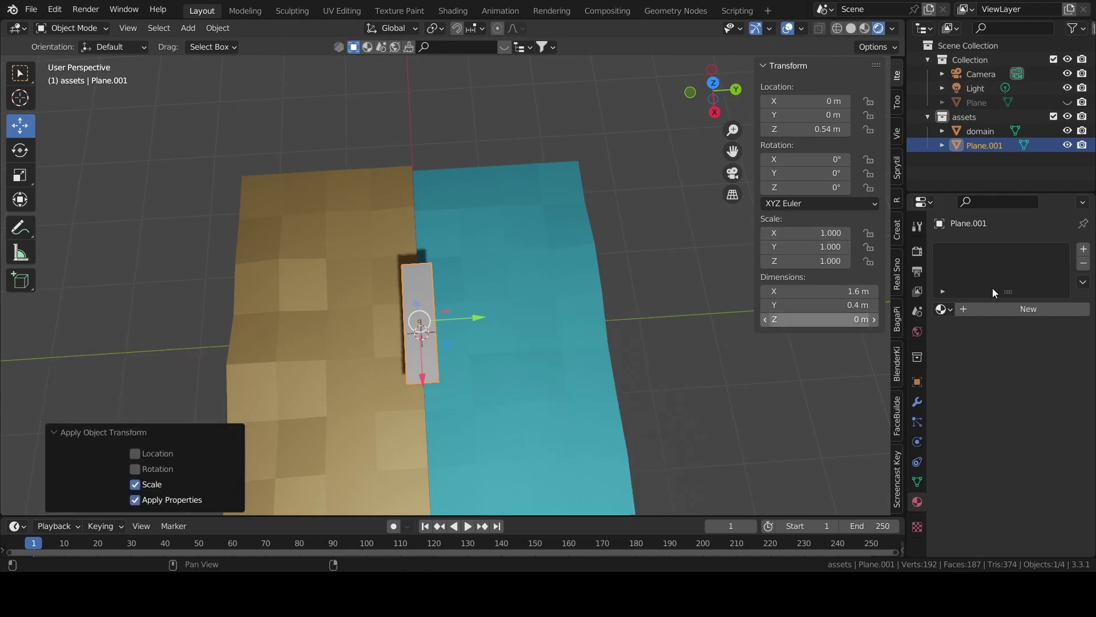
Add a Solidify modifier to the plank with a thickness of -0.05 m
left_click(917, 401)
left_click(952, 251)
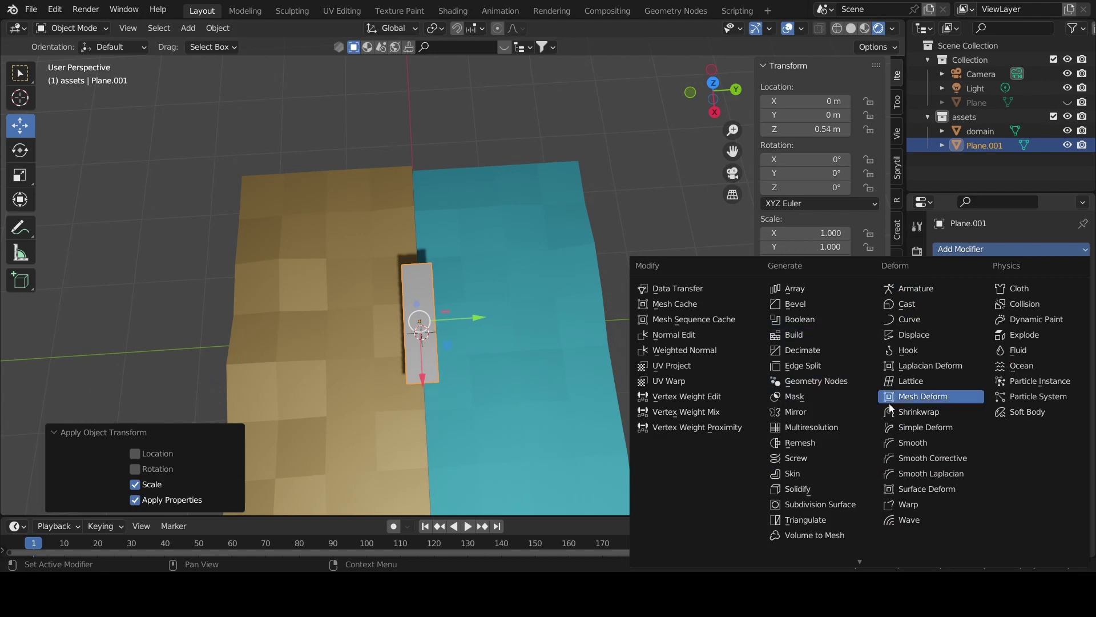
left_click(822, 489)
mouse_move(654, 447)
middle_mouse_down()
mouse_move(657, 300)
mouse_move(556, 323)
mouse_move(556, 364)
mouse_move(931, 305)
middle_mouse_up()
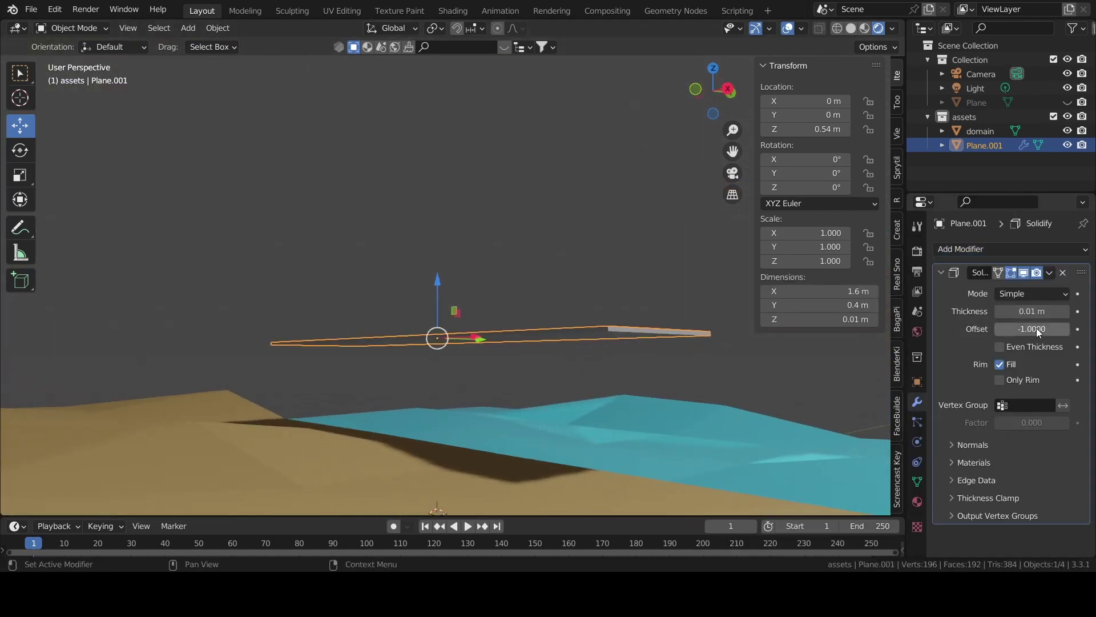
left_click_drag(1028, 311, 1051, 311)
left_click(1027, 311)
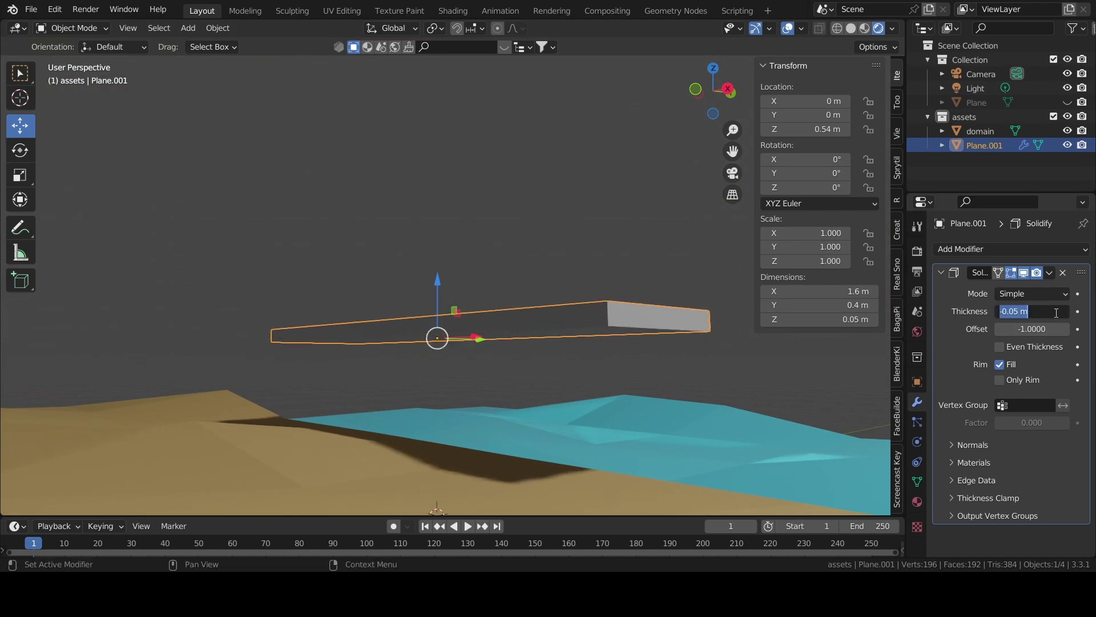
type("-0.05")
key("Return")
type("5")
key("Return")
Add a Bevel modifier to the slab and keep its thickness at 0.05 m
middle_click_drag(605, 309, 669, 290)
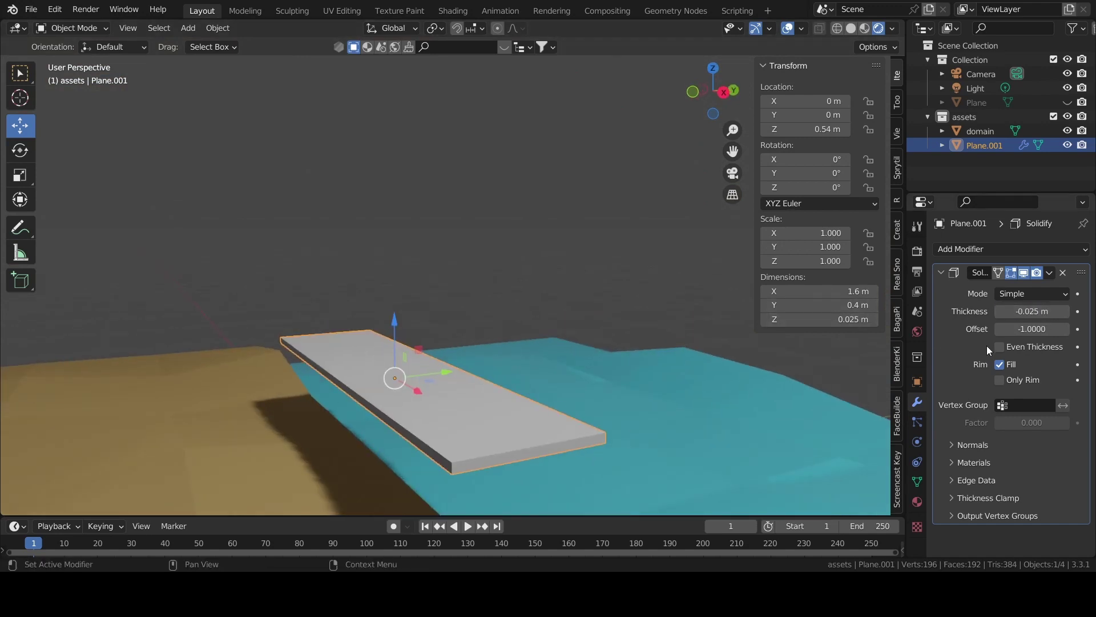
left_click(1030, 247)
left_click(782, 303)
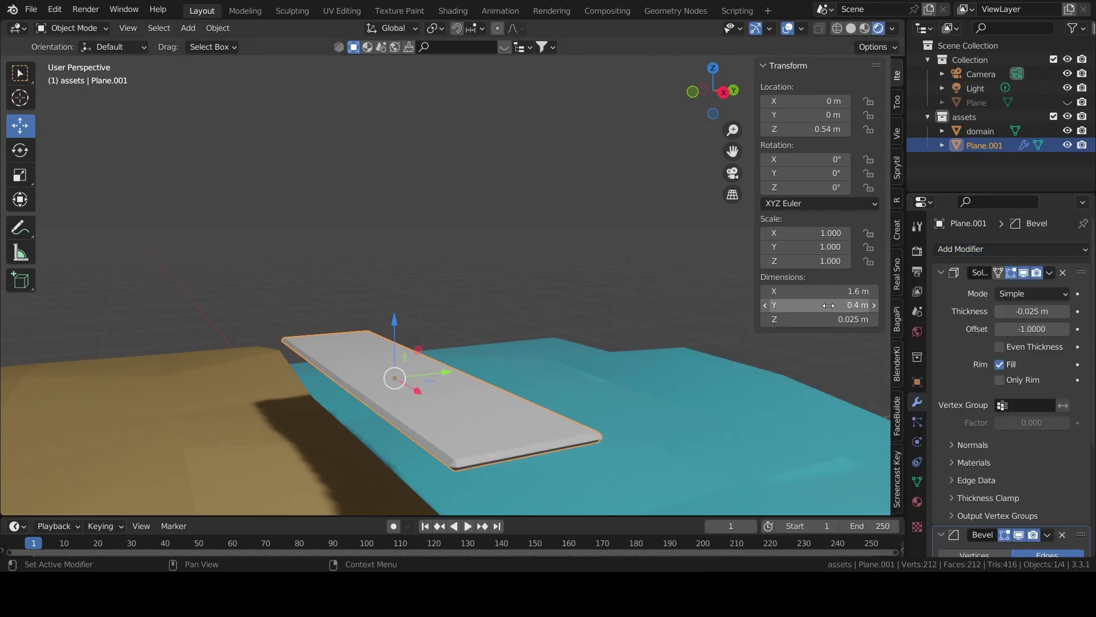
middle_click_drag(600, 366, 625, 371)
scroll(1037, 408, "down", 5)
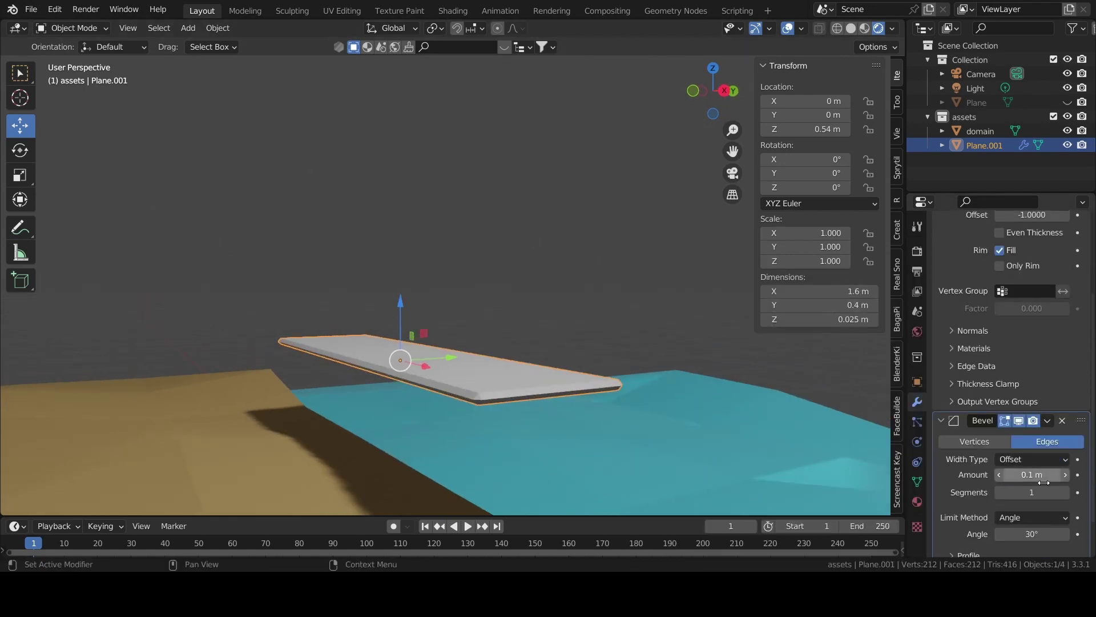
scroll(1028, 365, "up", 4)
double_click(1027, 288)
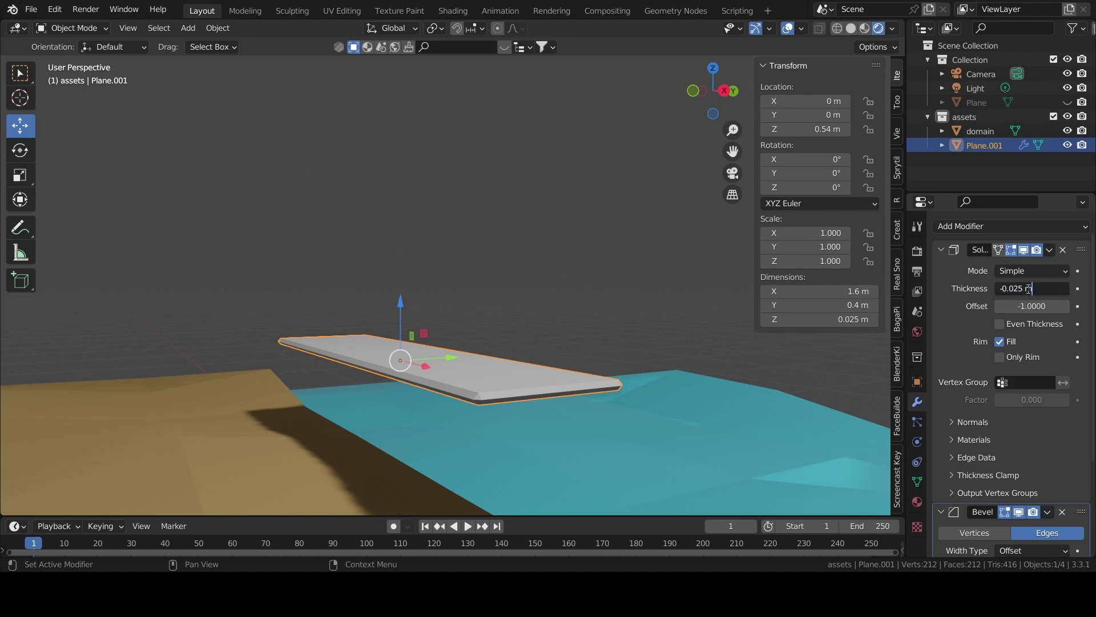
type("5")
key("Return")
Set the bevel to 2 segments and 0.1 m width, then show Material Properties
scroll(1002, 359, "down", 2)
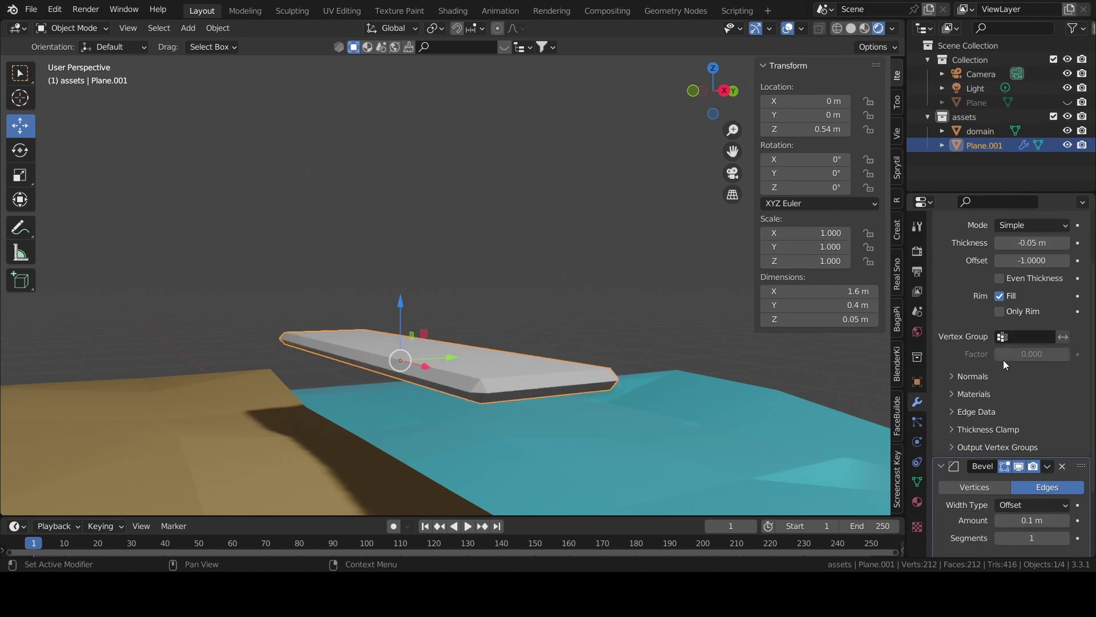
scroll(1057, 484, "down", 3)
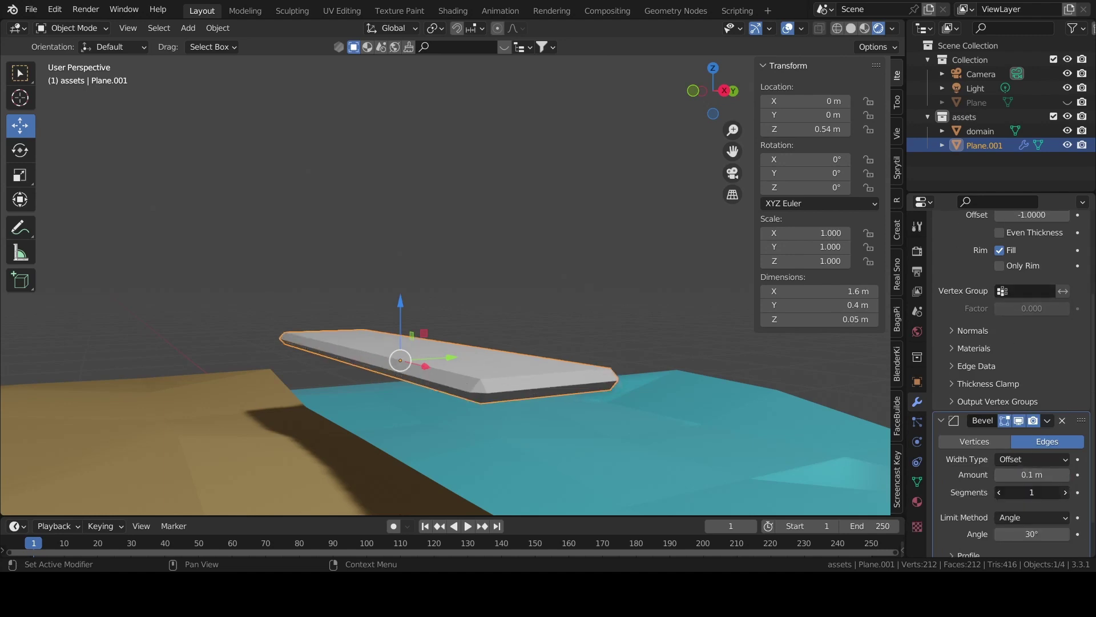
left_click(1062, 492)
left_click(1064, 474)
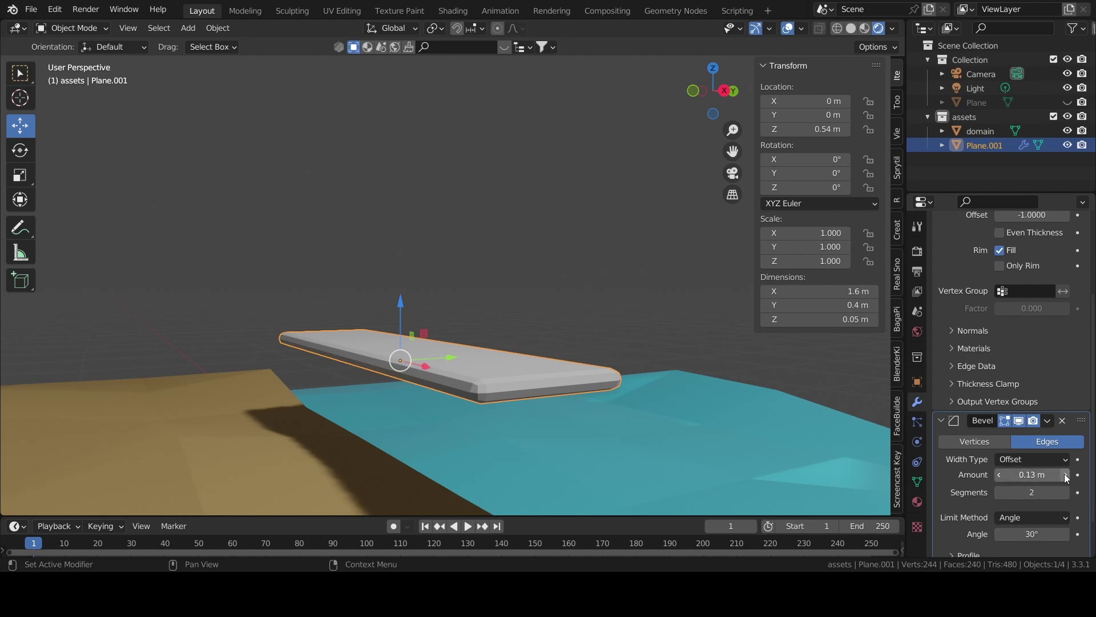
left_click(999, 477)
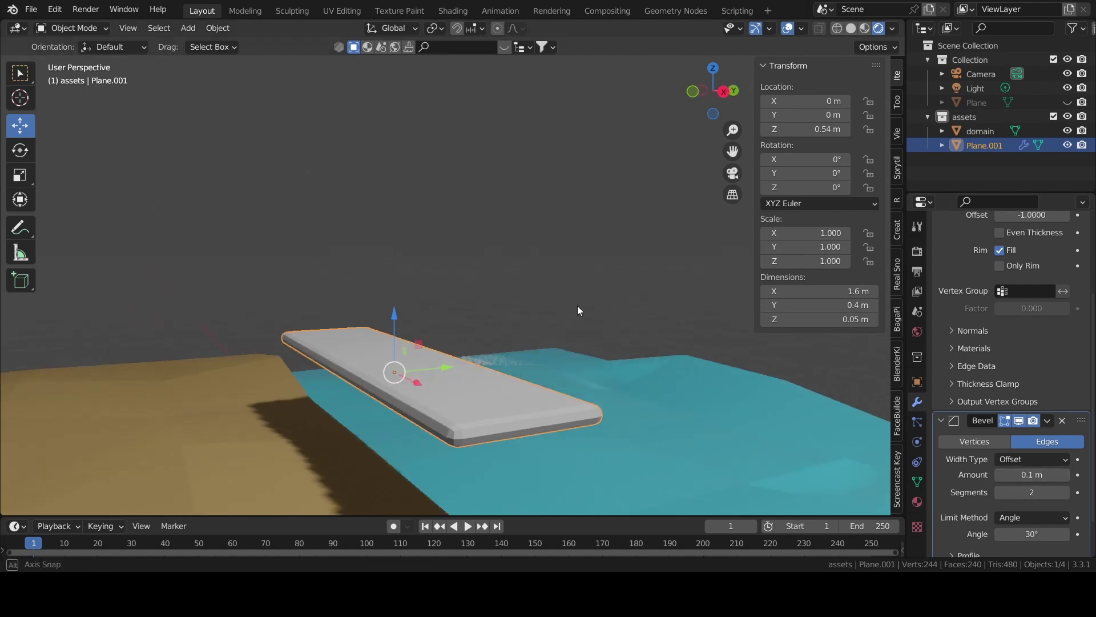
middle_click_drag(577, 306, 569, 351)
scroll(1044, 248, "up", 5)
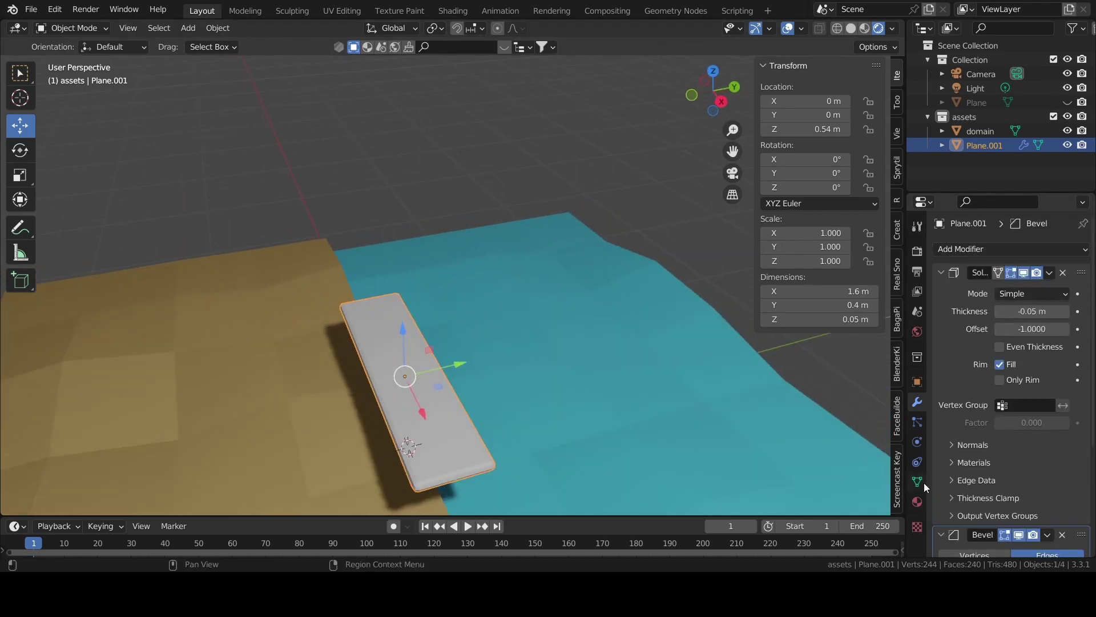
left_click(916, 501)
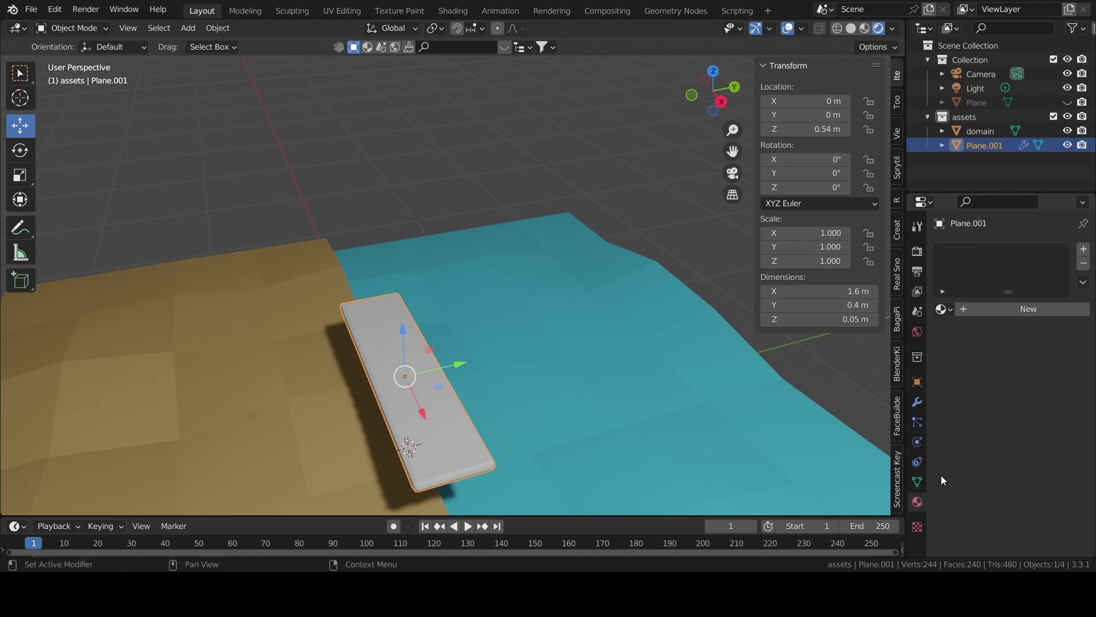
Create a new material for the plank named 'wooden planks'
left_click(1009, 309)
double_click(1005, 248)
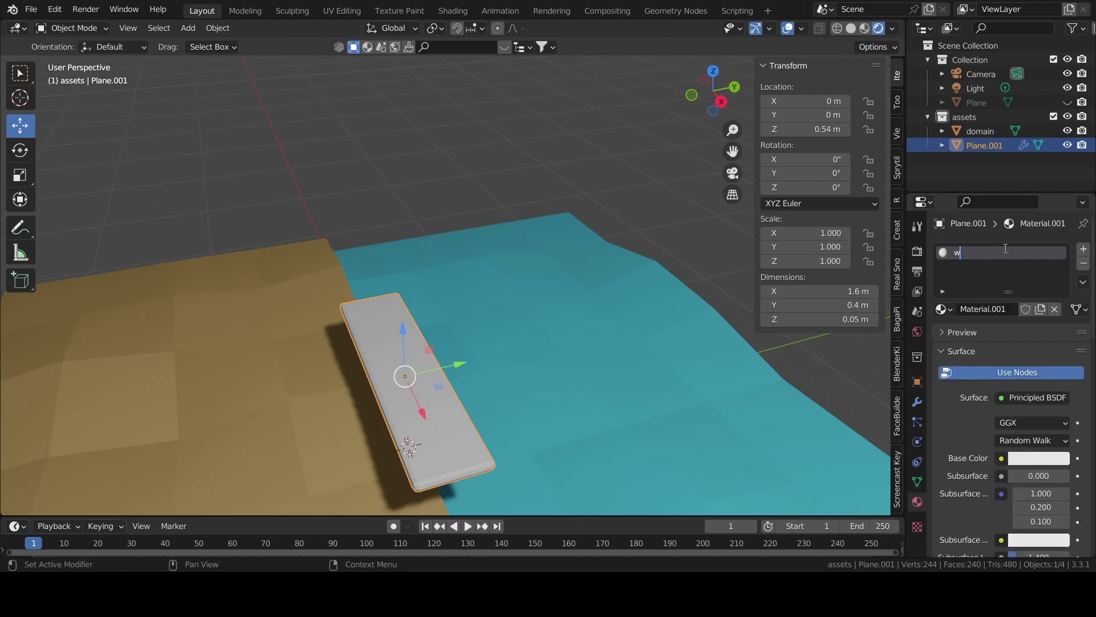
type("woo")
type("k")
key("Return")
Make the subsurface colour a dark orange and the base colour dark brown
scroll(1040, 433, "down", 5)
left_click(1036, 430)
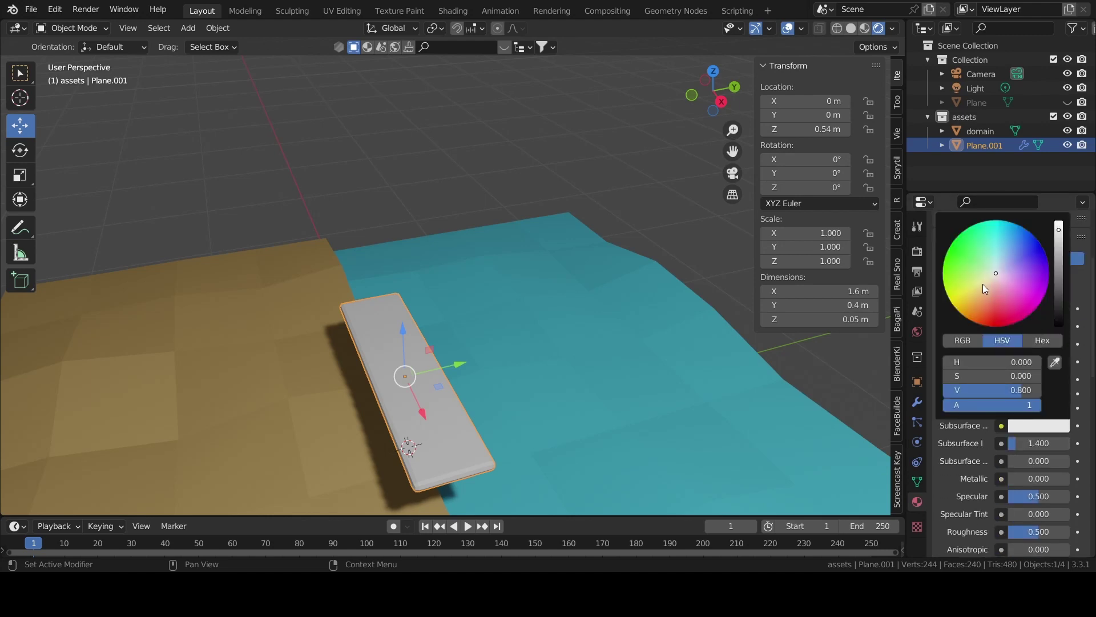
left_click_drag(983, 285, 976, 313)
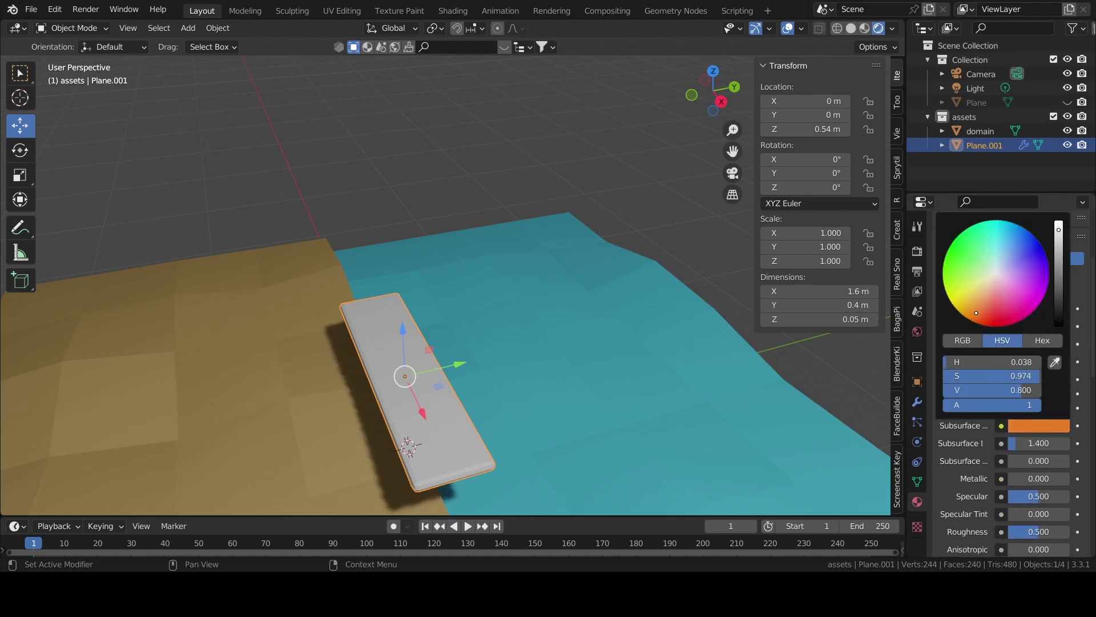
left_click_drag(1059, 262, 1060, 281)
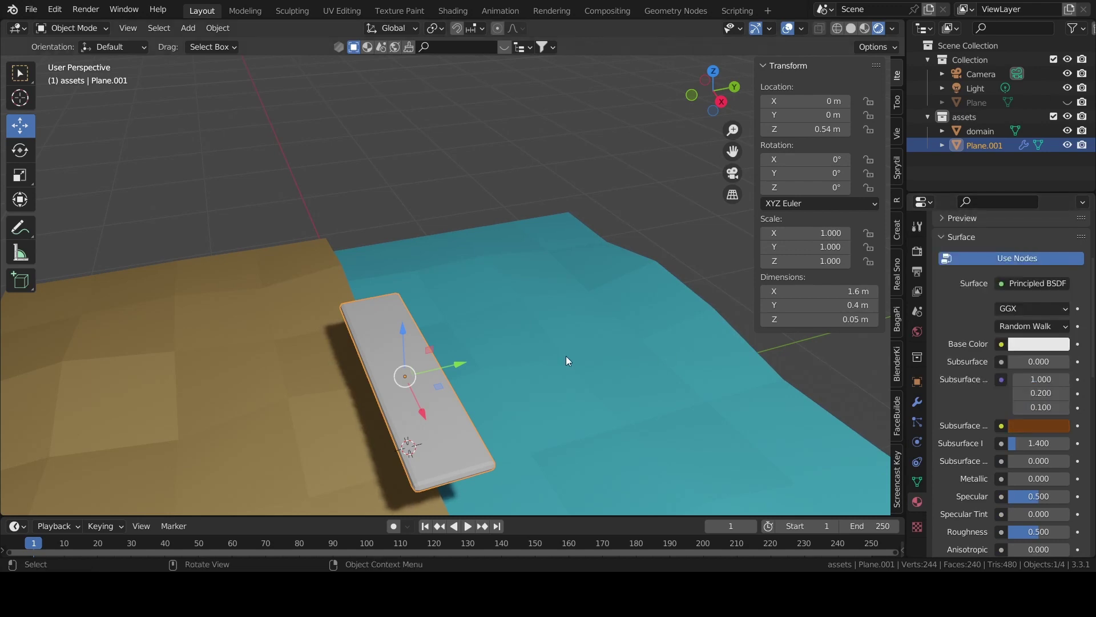
scroll(1018, 231, "up", 5)
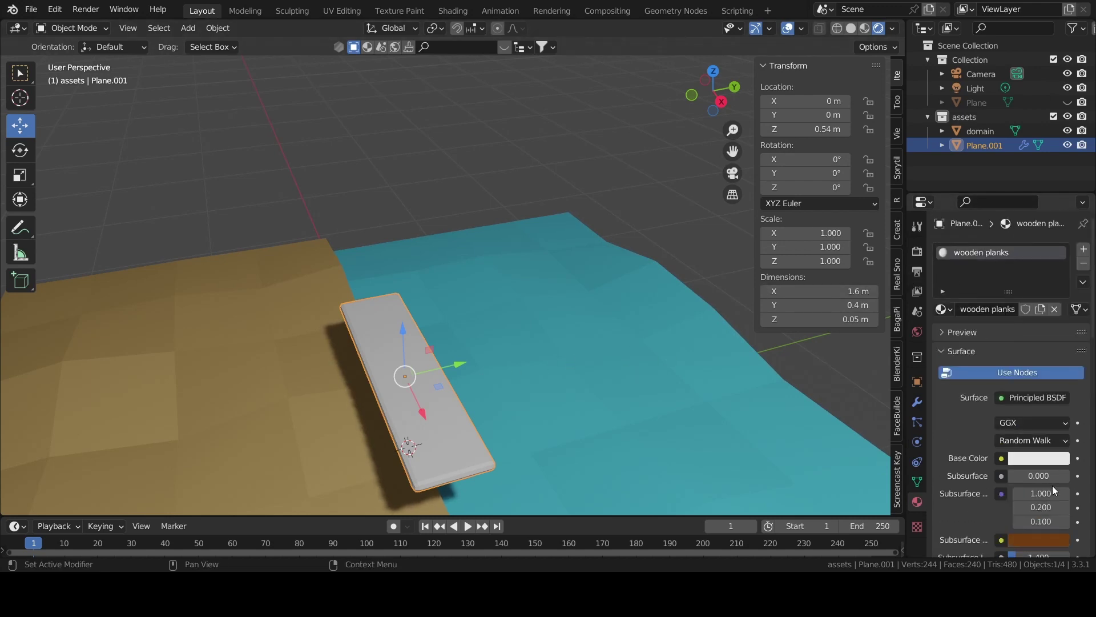
left_click(1033, 460)
left_click(976, 339)
left_click_drag(1054, 275, 1057, 319)
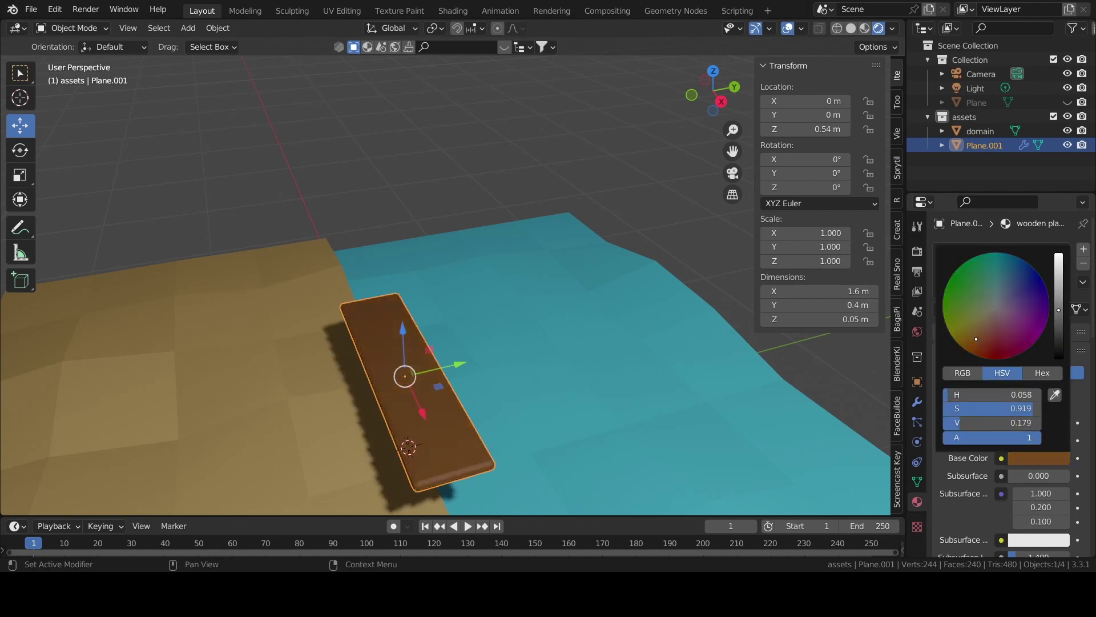
Duplicate the plank, then undo it and return to the modifier settings
middle_click_drag(533, 309, 539, 319)
key("shift+d")
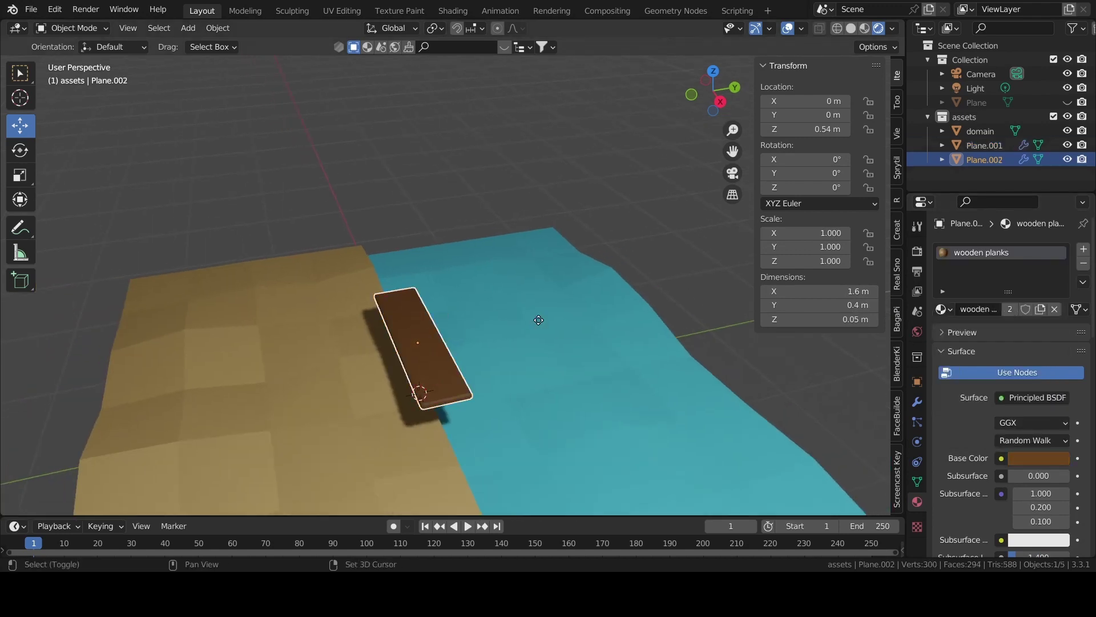
right_click(538, 320)
key("ctrl+z")
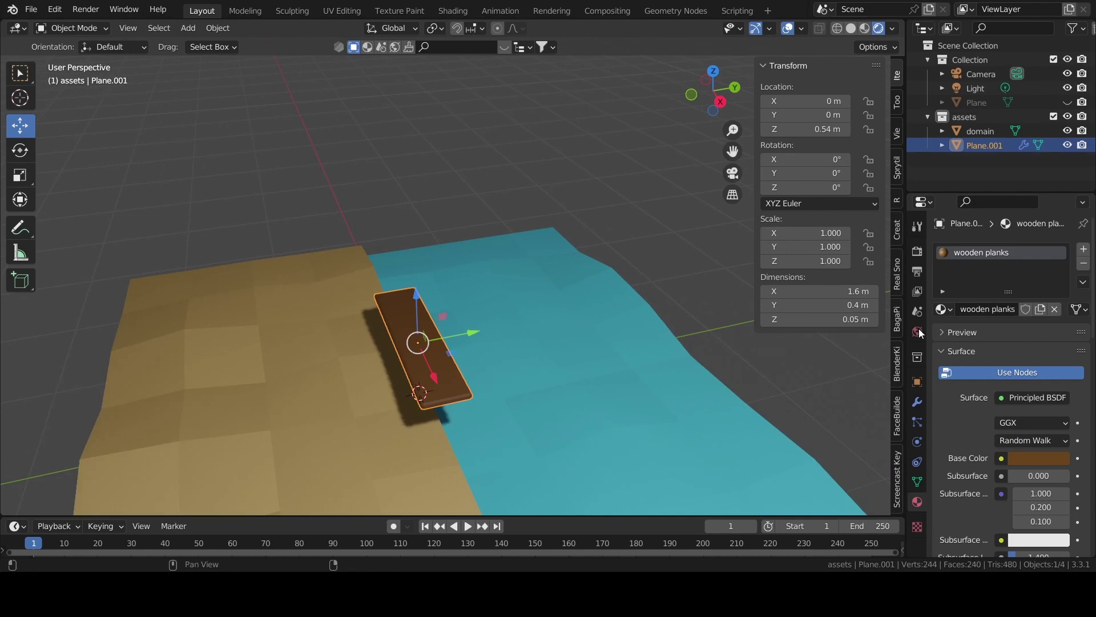
left_click(917, 401)
scroll(992, 393, "down", 2)
scroll(970, 388, "up", 2)
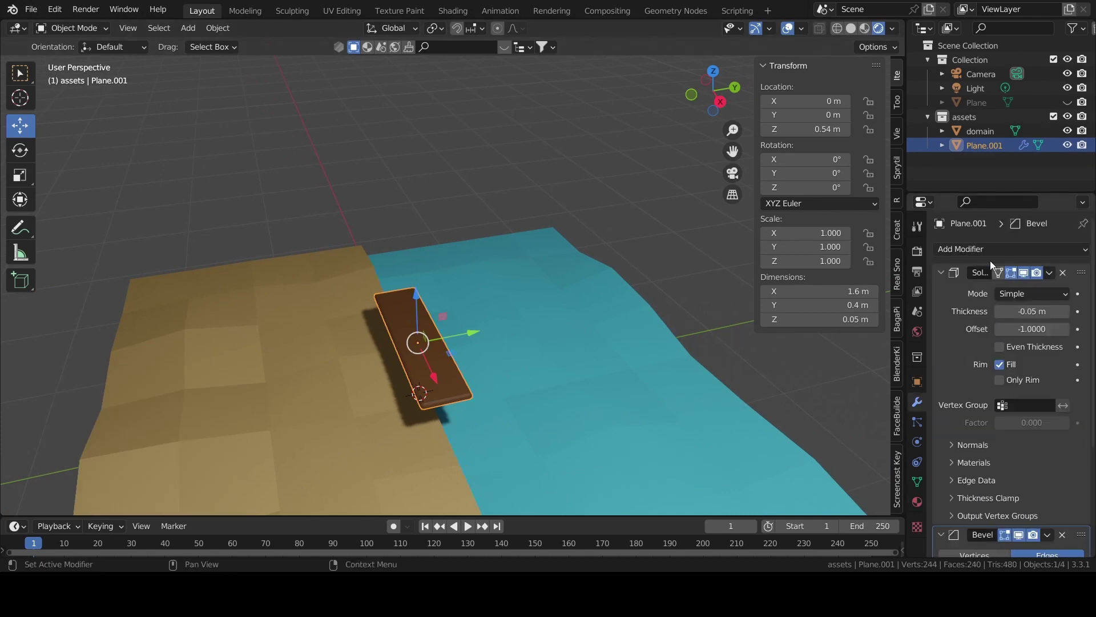
Apply the Solidify and Bevel modifiers to the plank
left_click(1050, 277)
left_click(1044, 279)
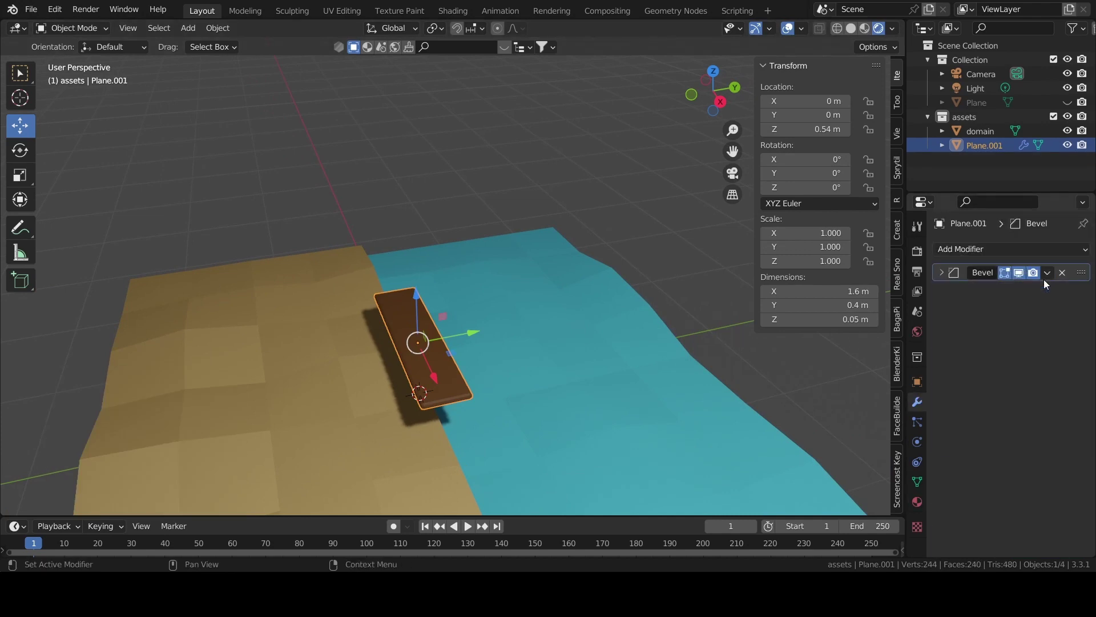
left_click(1043, 277)
Add an Array modifier with relative offset X 0, Y 1 and count 5
left_click(974, 248)
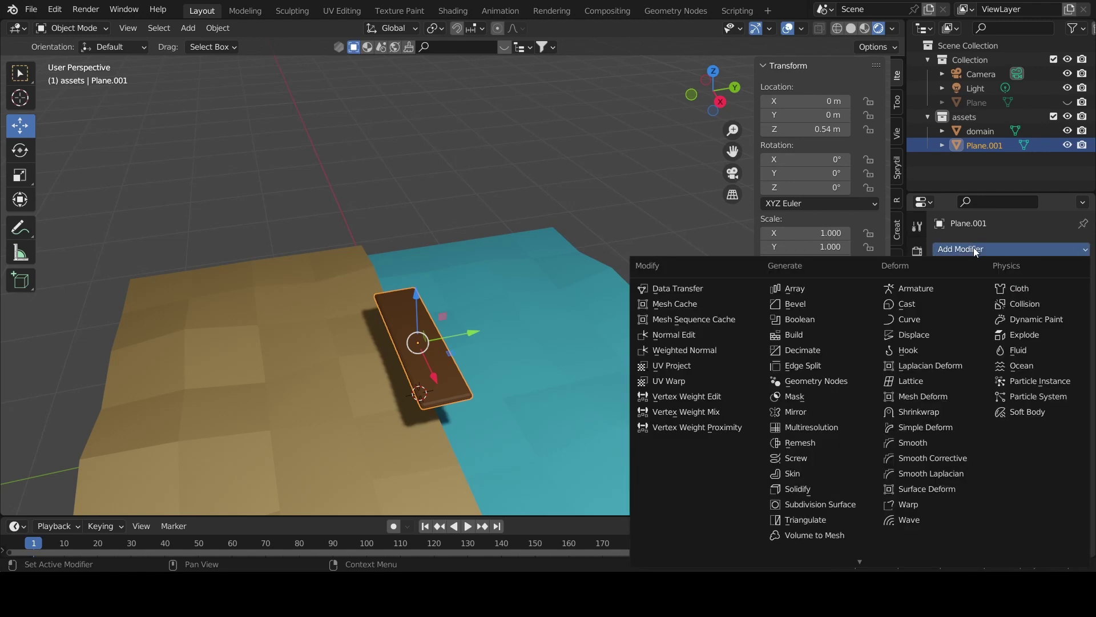
left_click(810, 287)
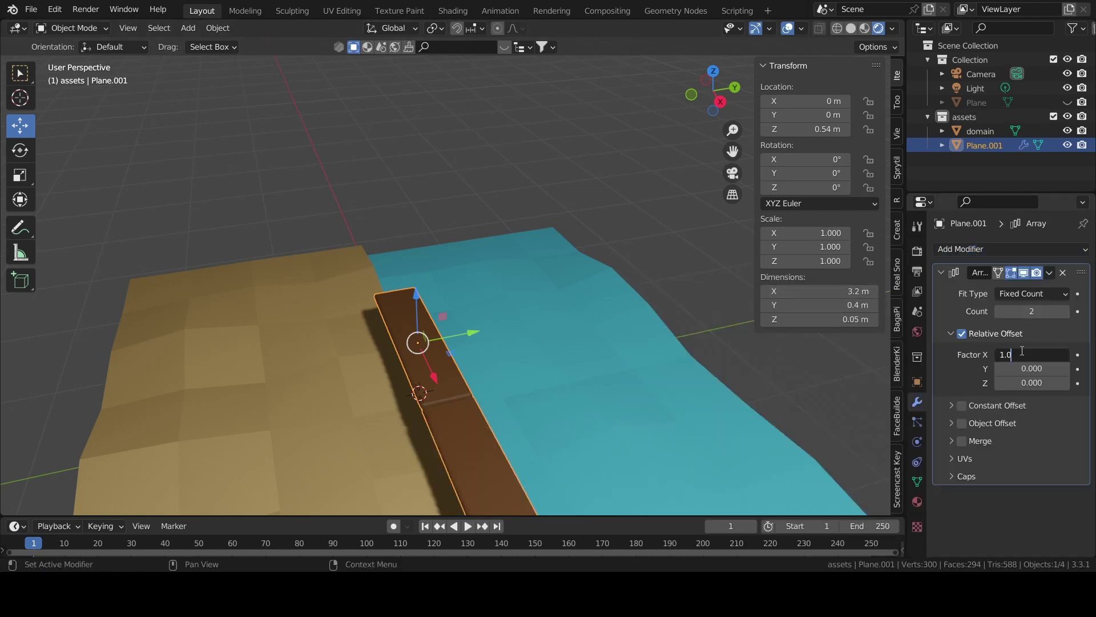
type("0")
key("Return")
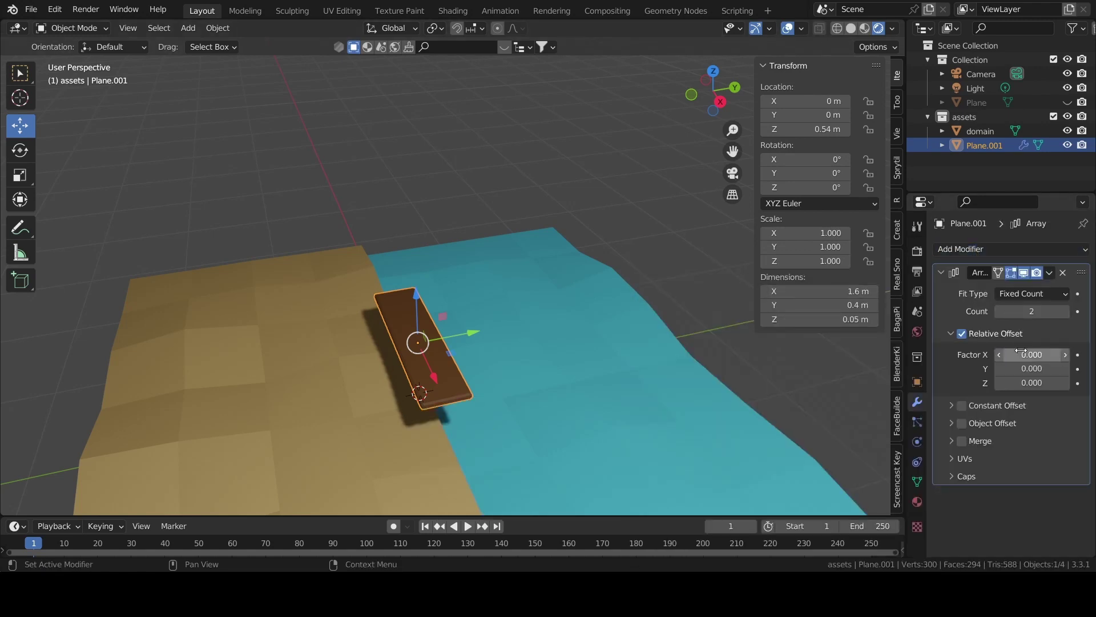
left_click(1031, 368)
type("1.000")
key("Return")
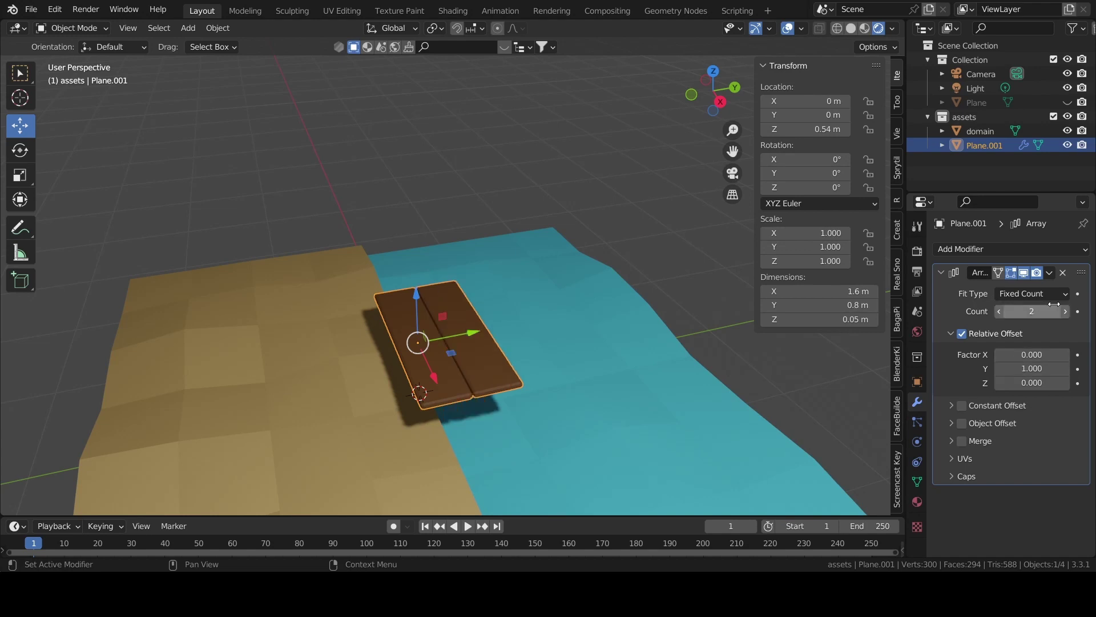
left_click(1064, 312)
left_click(1065, 312)
Lower the five-plank deck and shift it across the sand-water edge
mouse_move(581, 308)
middle_mouse_down()
mouse_move(549, 253)
mouse_move(556, 292)
middle_mouse_up()
left_click(733, 172)
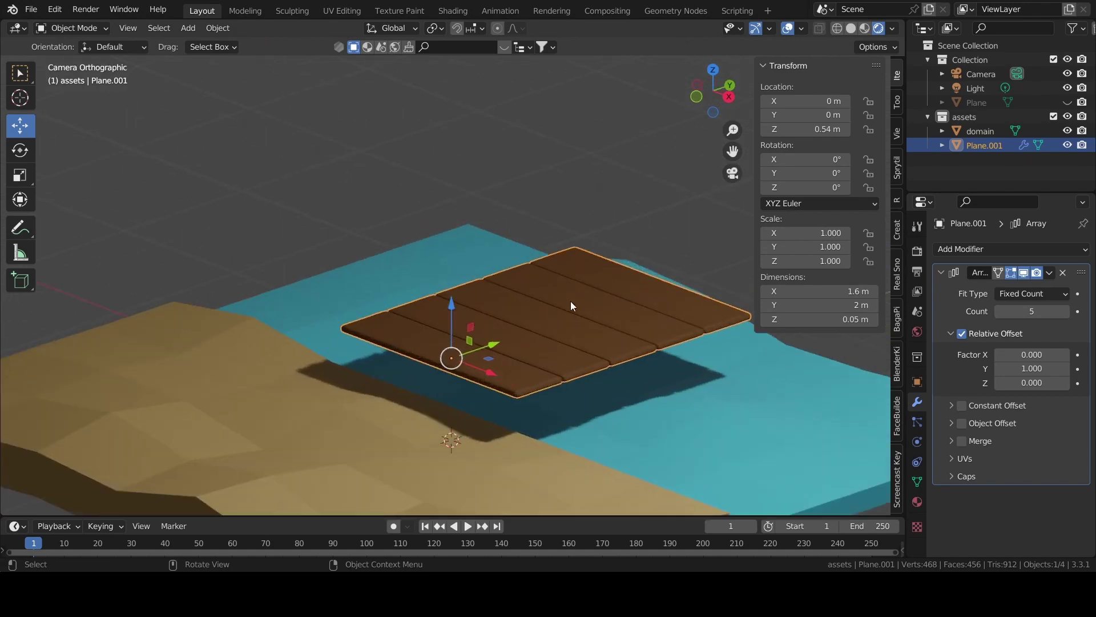
left_click_drag(454, 304, 452, 369)
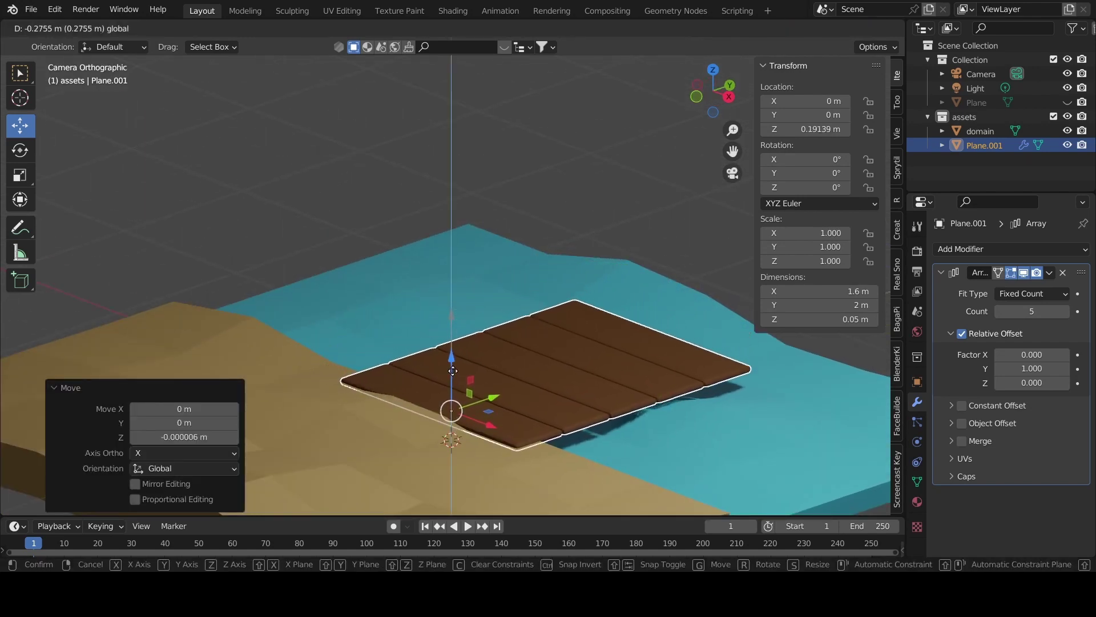
left_click_drag(451, 369, 451, 366)
left_click_drag(489, 411, 570, 459)
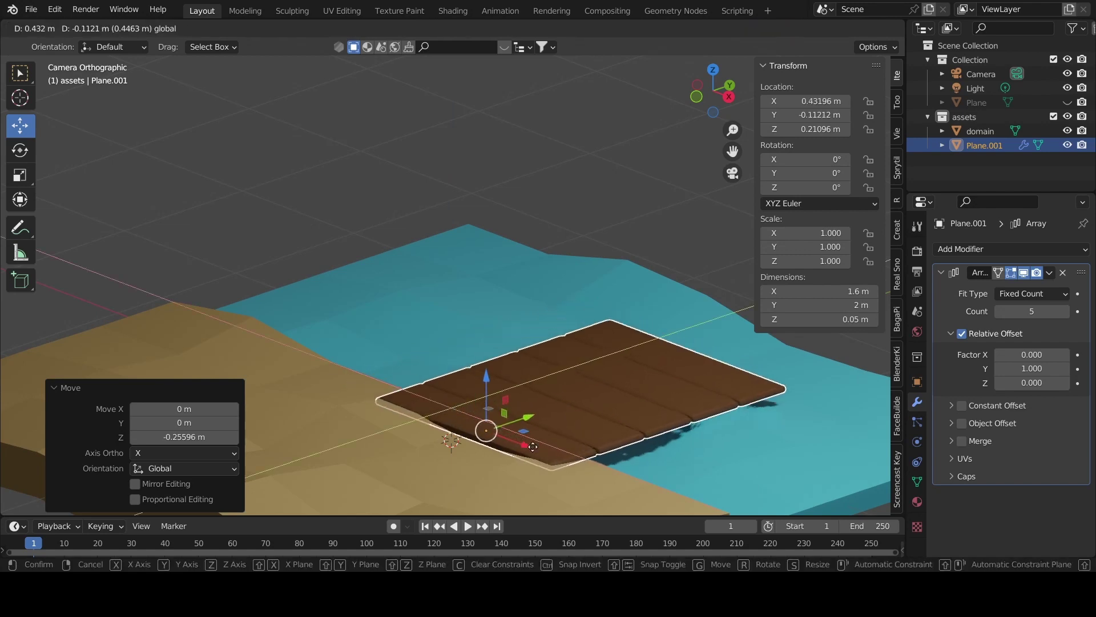
key("ctrl+z")
mouse_move(811, 115)
left_mouse_down()
mouse_move(824, 115)
mouse_move(799, 115)
mouse_move(828, 101)
mouse_move(805, 101)
mouse_move(825, 130)
left_mouse_up()
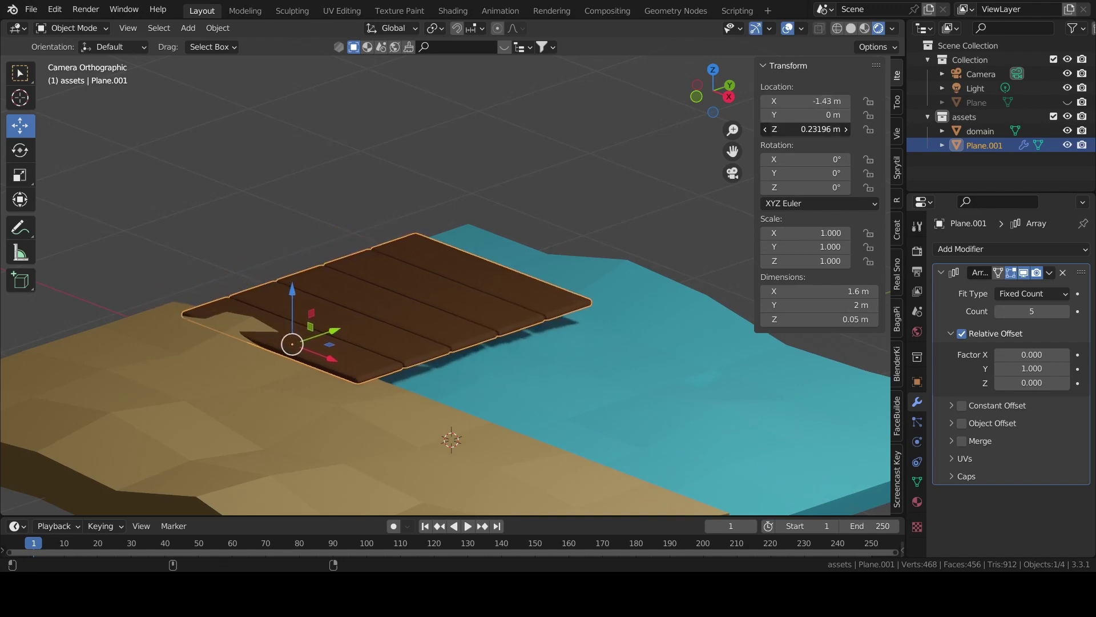
mouse_move(581, 300)
middle_mouse_down()
mouse_move(518, 265)
mouse_move(513, 224)
mouse_move(529, 246)
middle_mouse_up()
scroll(568, 250, "up", 4)
scroll(521, 268, "up", 1)
scroll(521, 268, "down", 1)
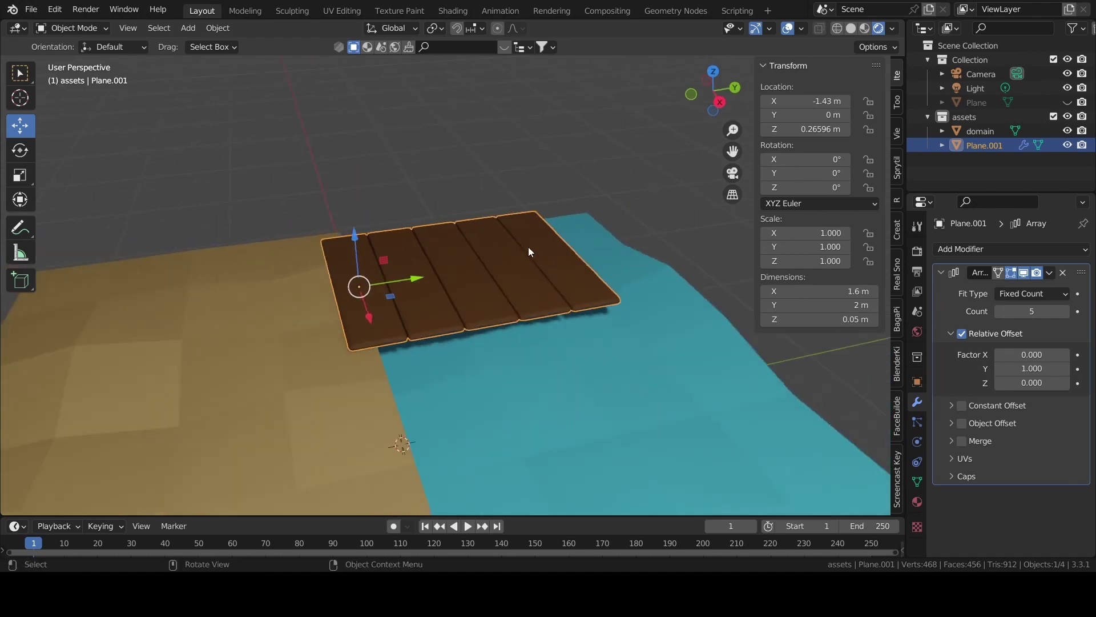
scroll(529, 246, "up", 2)
key("shift+a")
Add an 8-vertex cylinder and scale it down to 0.2
left_click(591, 318)
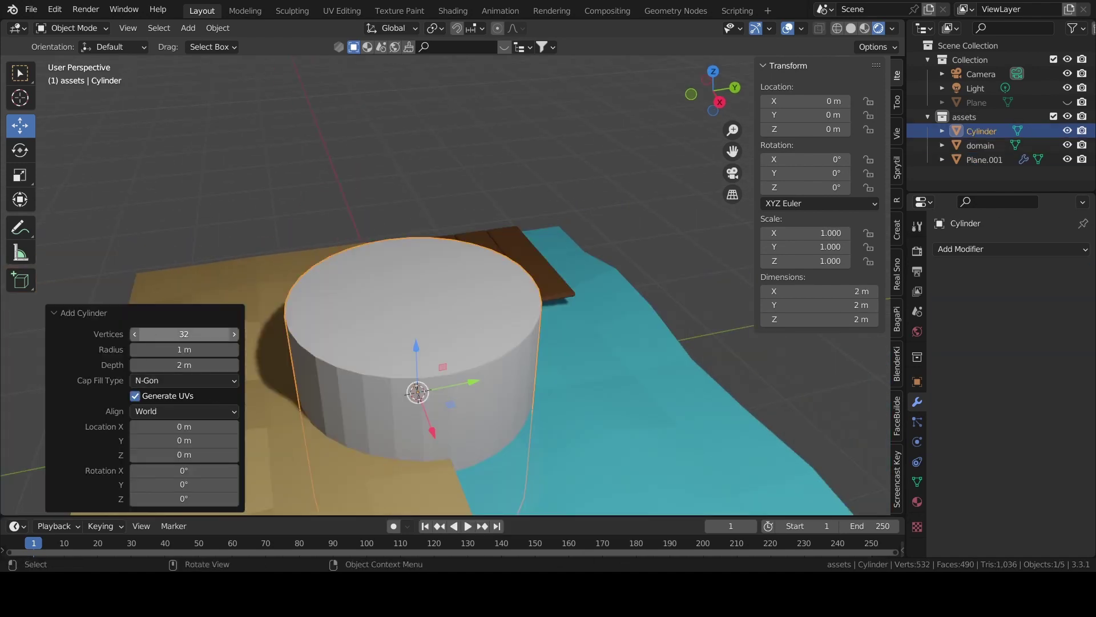
left_click(163, 334)
type("8")
key("Return")
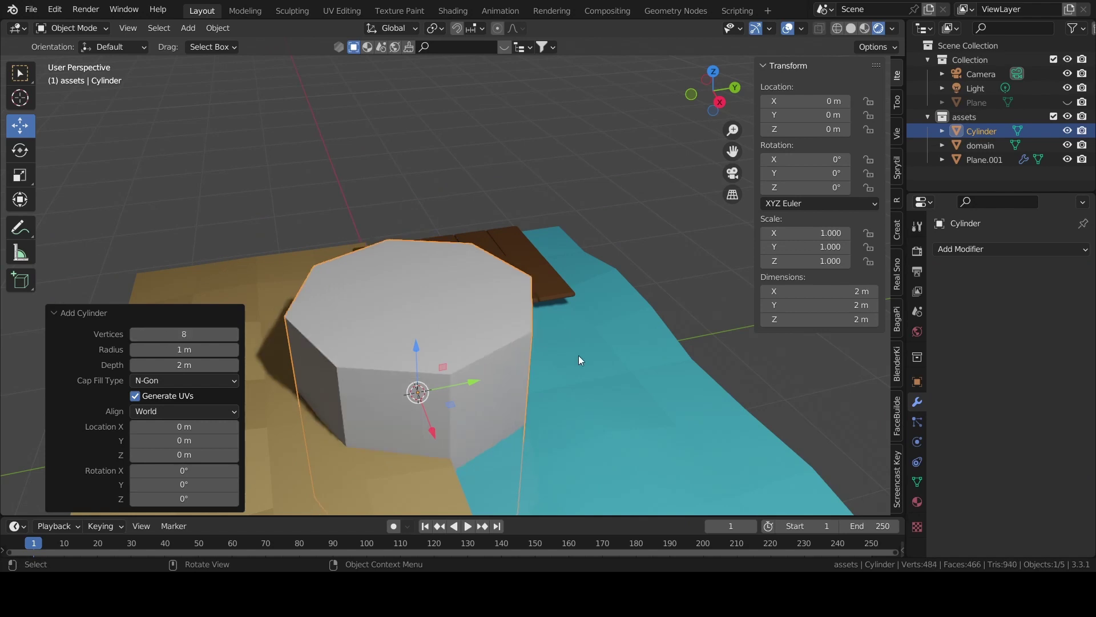
key("s")
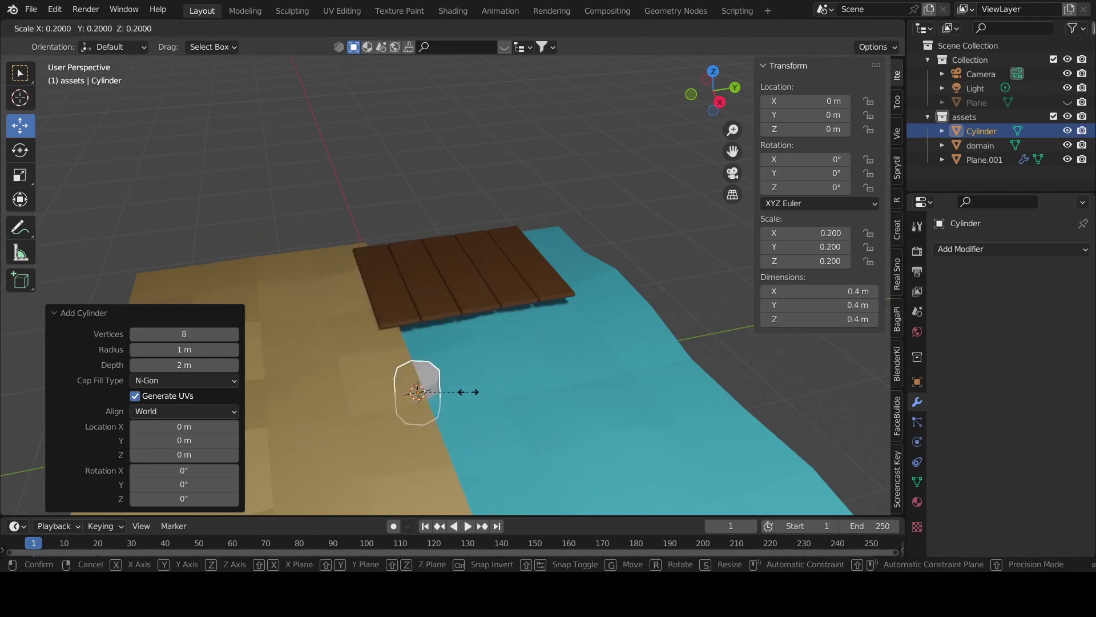
left_click(465, 391)
Move the post along X to the dock's shoreline corner and stretch it taller
middle_click_drag(504, 338, 585, 392)
left_click_drag(549, 372, 488, 368)
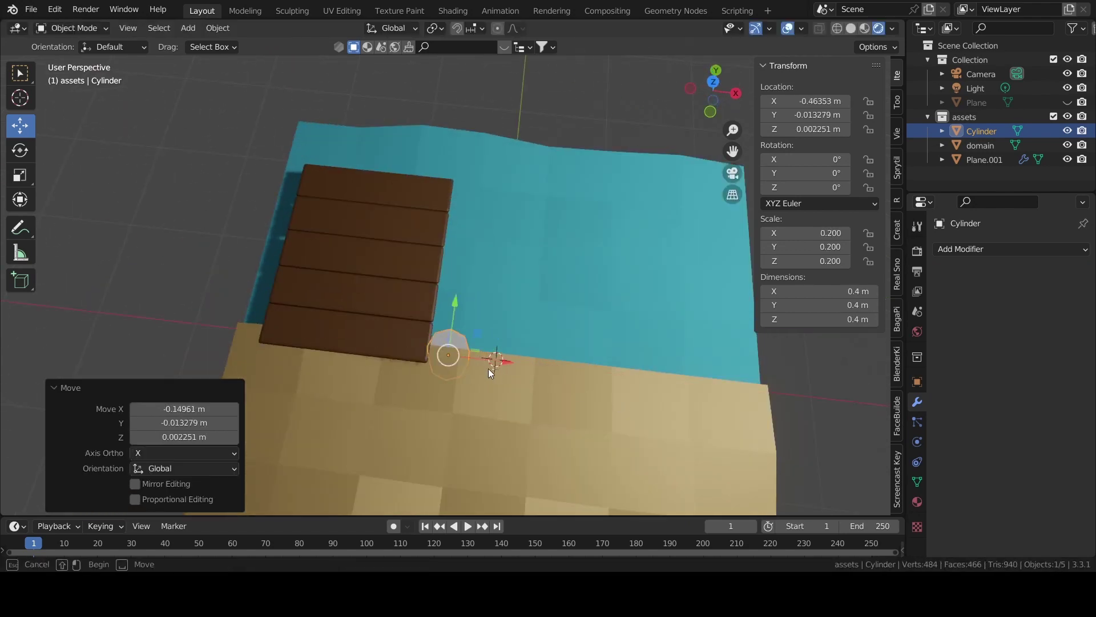
left_click_drag(839, 101, 793, 101)
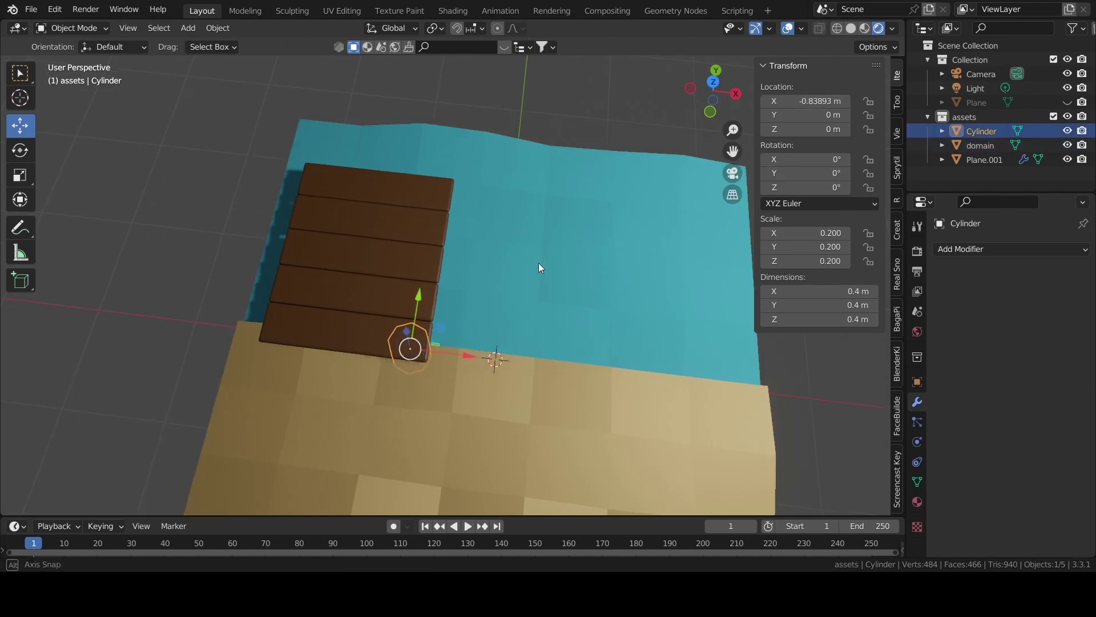
mouse_move(539, 262)
middle_mouse_down()
mouse_move(552, 188)
mouse_move(512, 318)
mouse_move(408, 298)
mouse_move(452, 331)
middle_mouse_up()
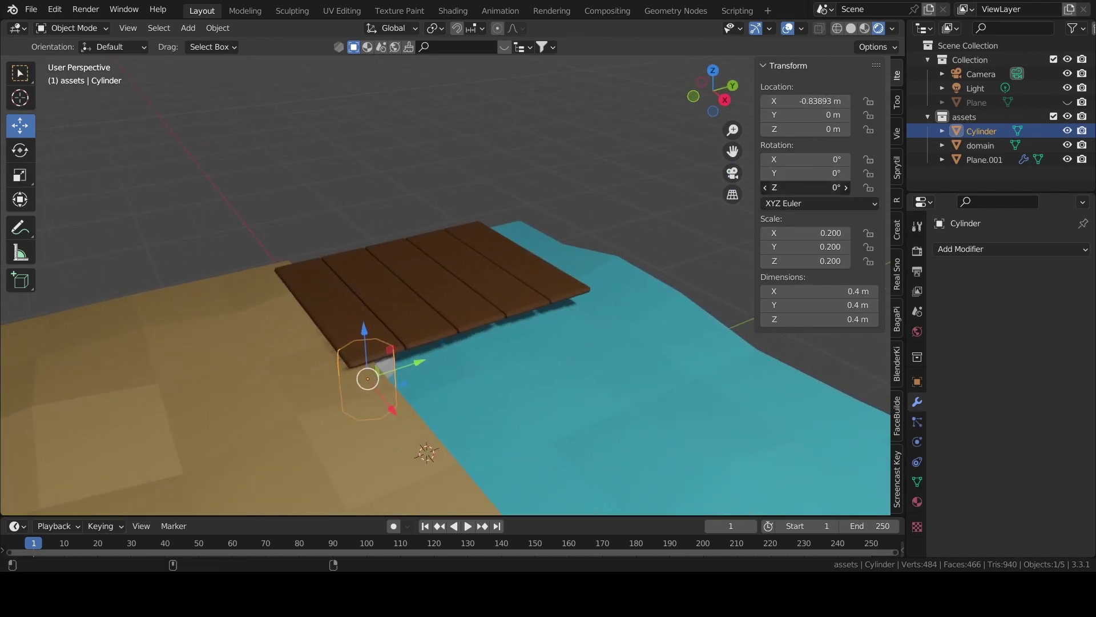
left_click_drag(810, 261, 851, 261)
Scale the post by 0.8 and set its Z scale to 0.45
middle_click_drag(416, 211, 573, 354)
left_click(713, 86)
scroll(426, 340, "up", 3)
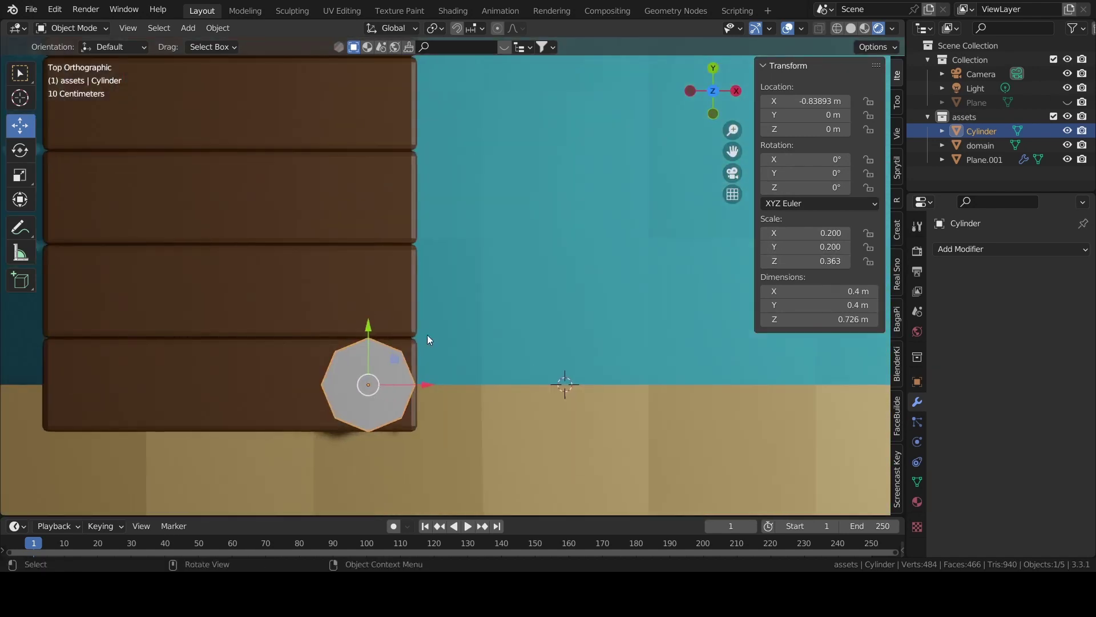
type("s.8")
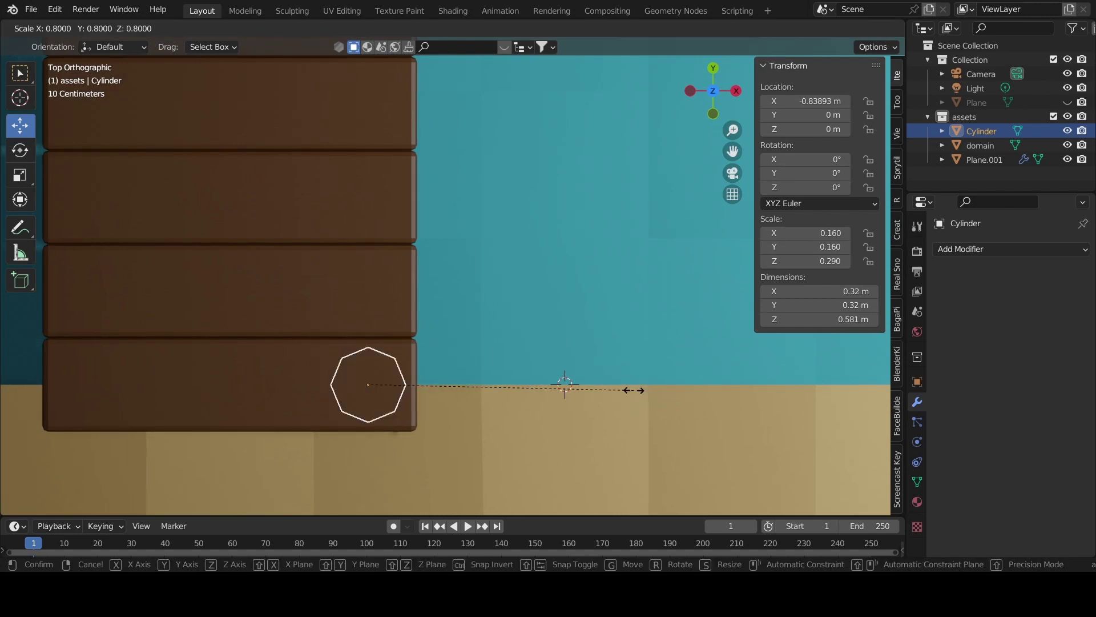
key("Return")
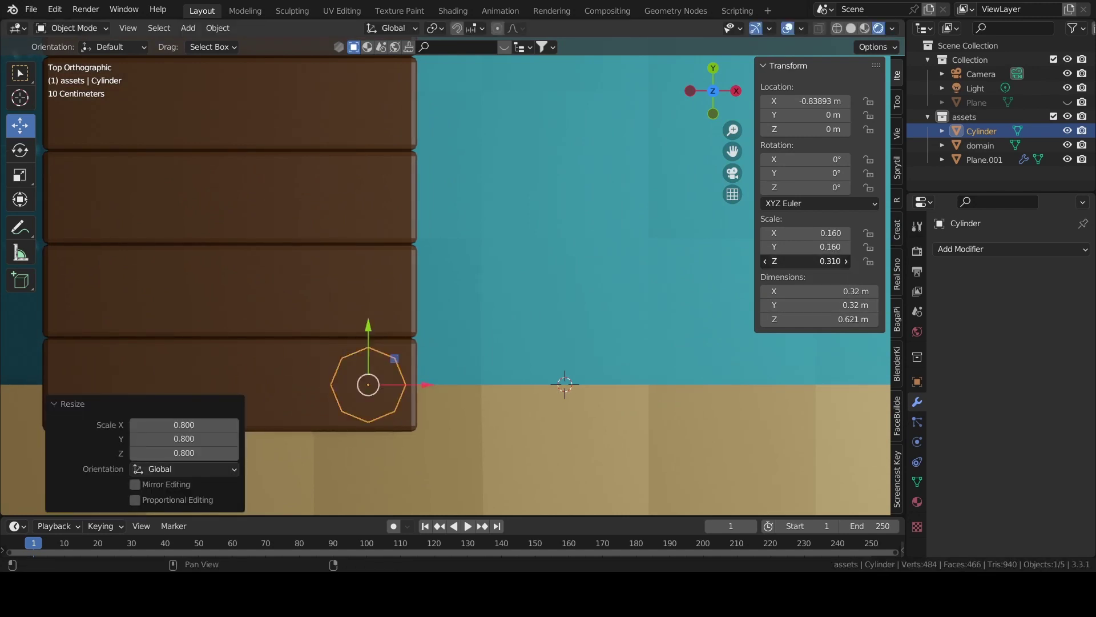
left_click_drag(822, 261, 856, 261)
middle_click_drag(686, 326, 465, 245)
left_click(838, 261)
type("0")
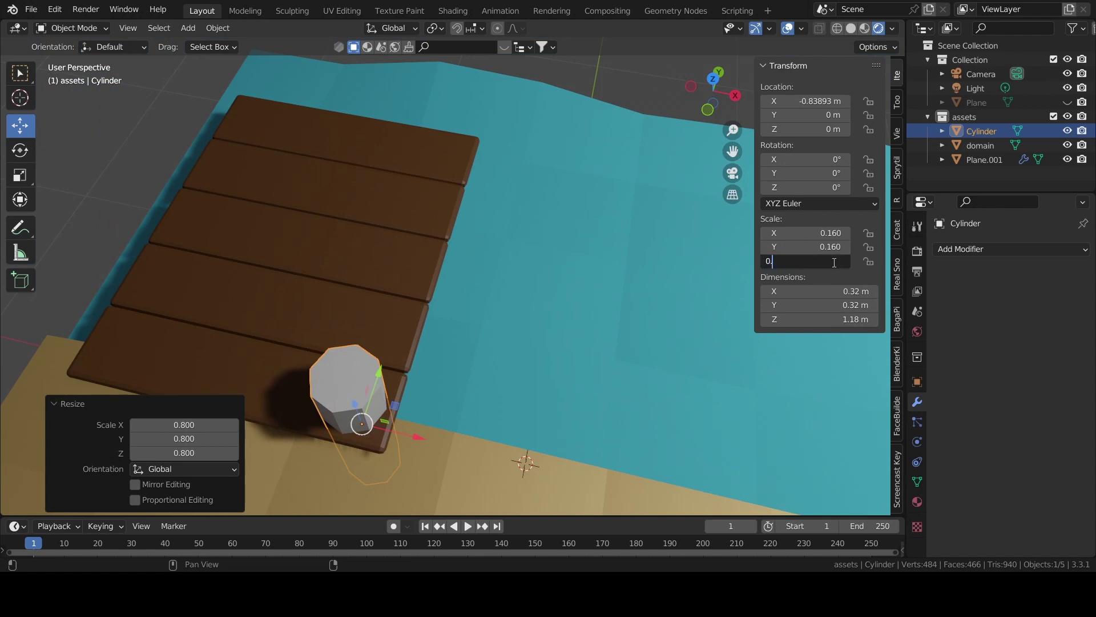
type(".45")
key("Return")
Set the post's Z scale to 0.35 and rename it 'stabilizers'
middle_click_drag(443, 363, 486, 313)
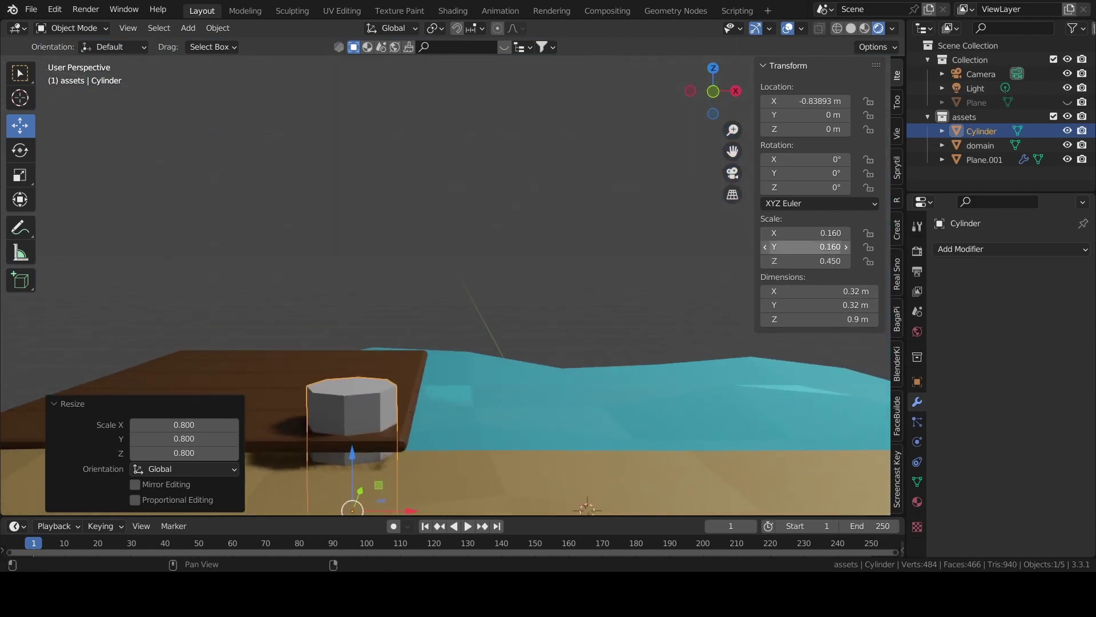
left_click(831, 262)
type(".3")
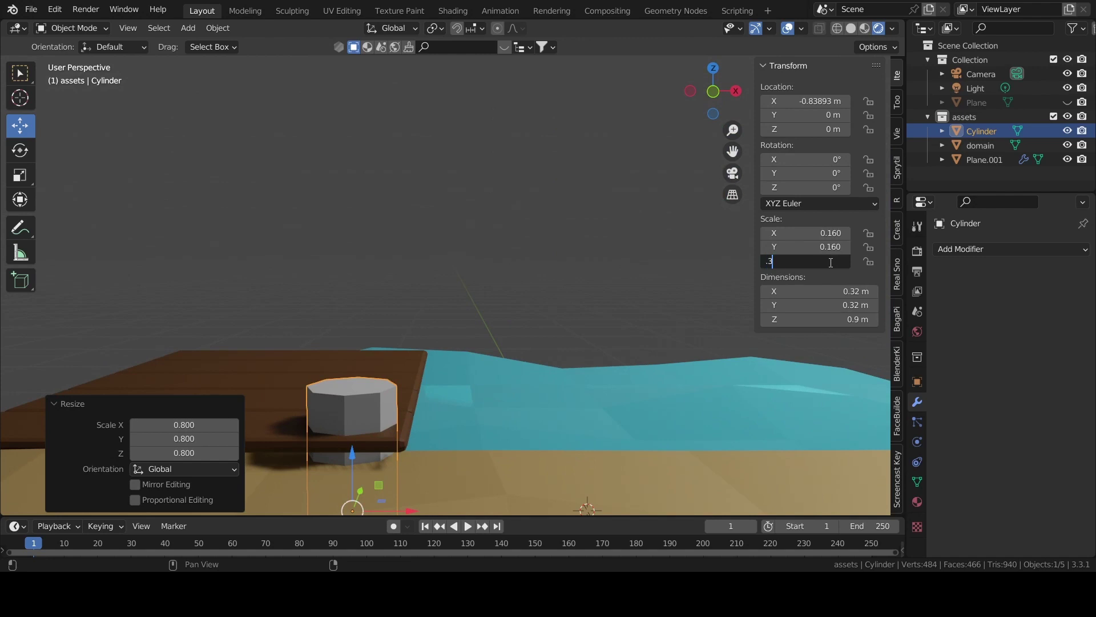
type("5")
key("Return")
mouse_move(821, 269)
middle_mouse_down()
mouse_move(652, 356)
mouse_move(683, 275)
middle_mouse_up()
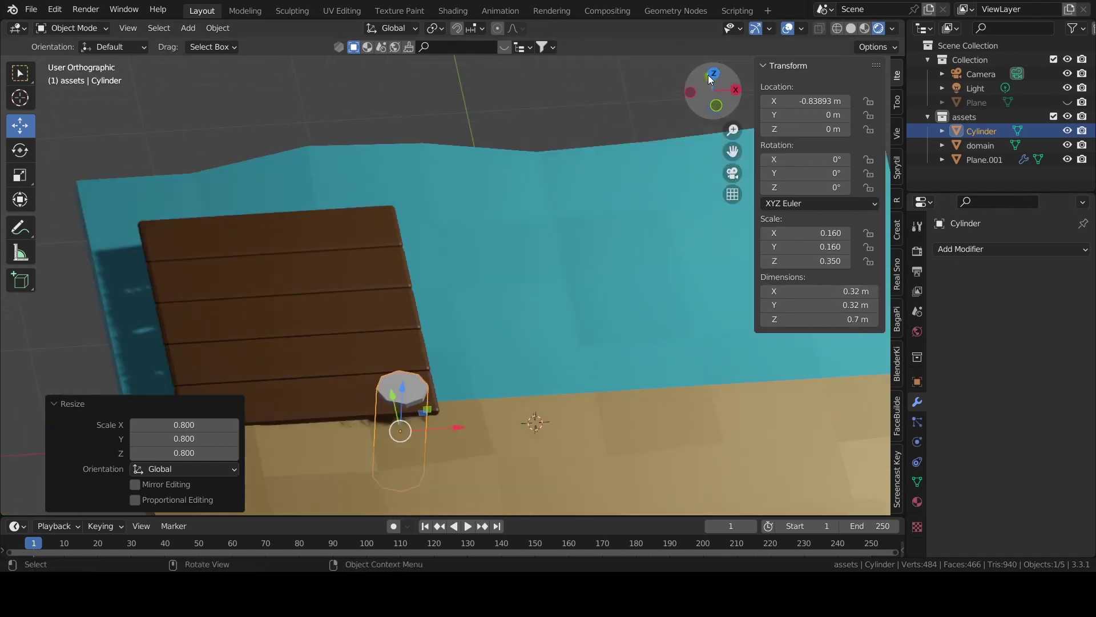
mouse_move(713, 83)
left_mouse_down()
mouse_move(739, 67)
mouse_move(714, 74)
left_mouse_up()
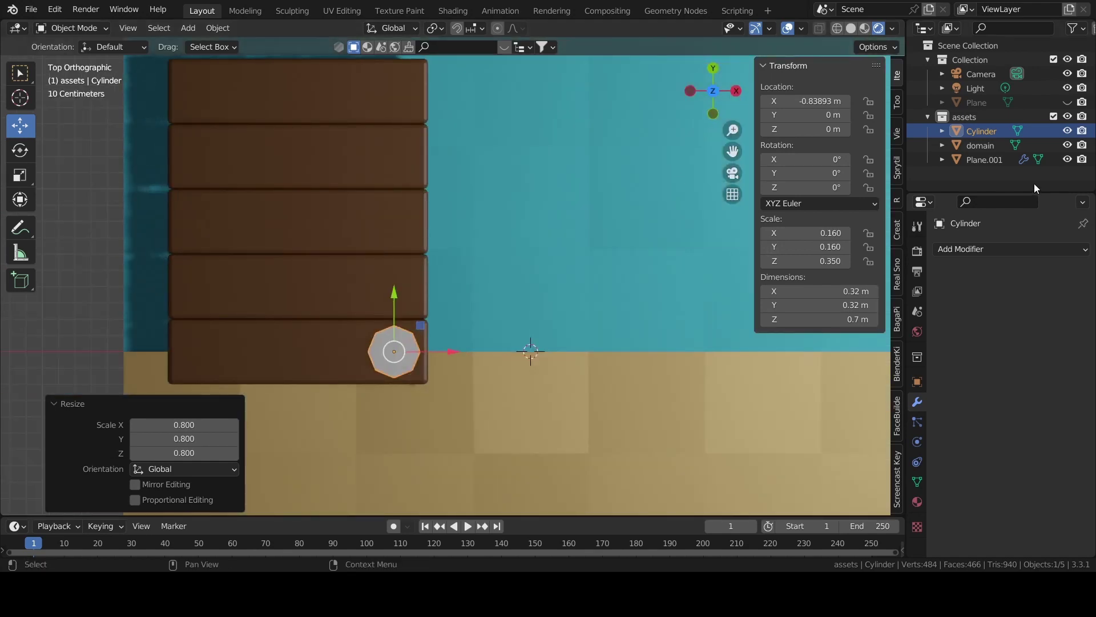
double_click(977, 131)
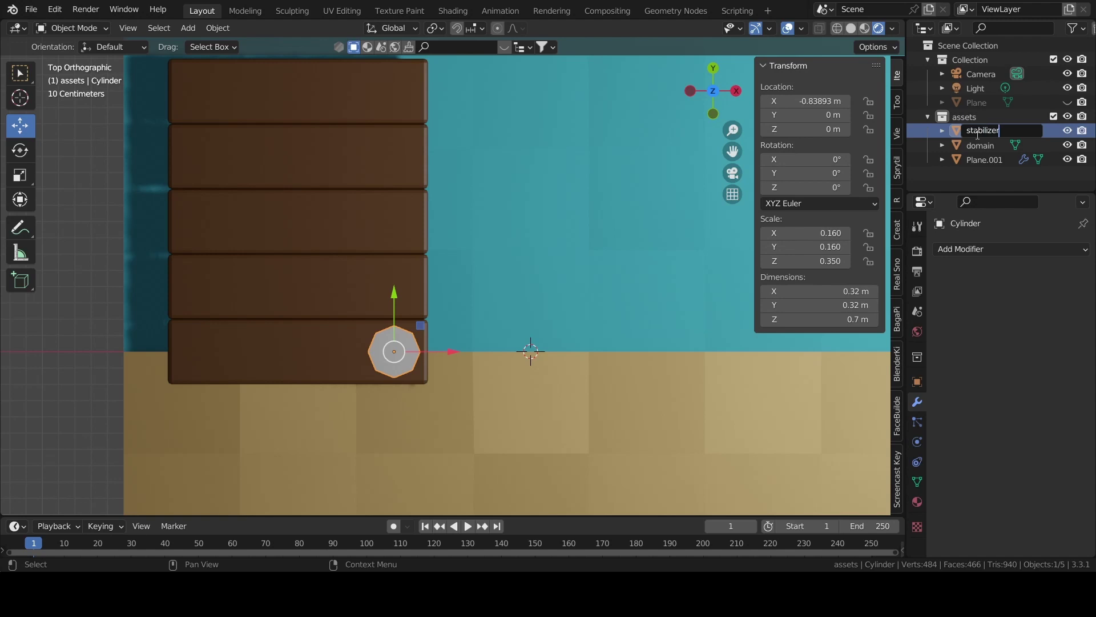
type("s")
key("Return")
left_click(970, 249)
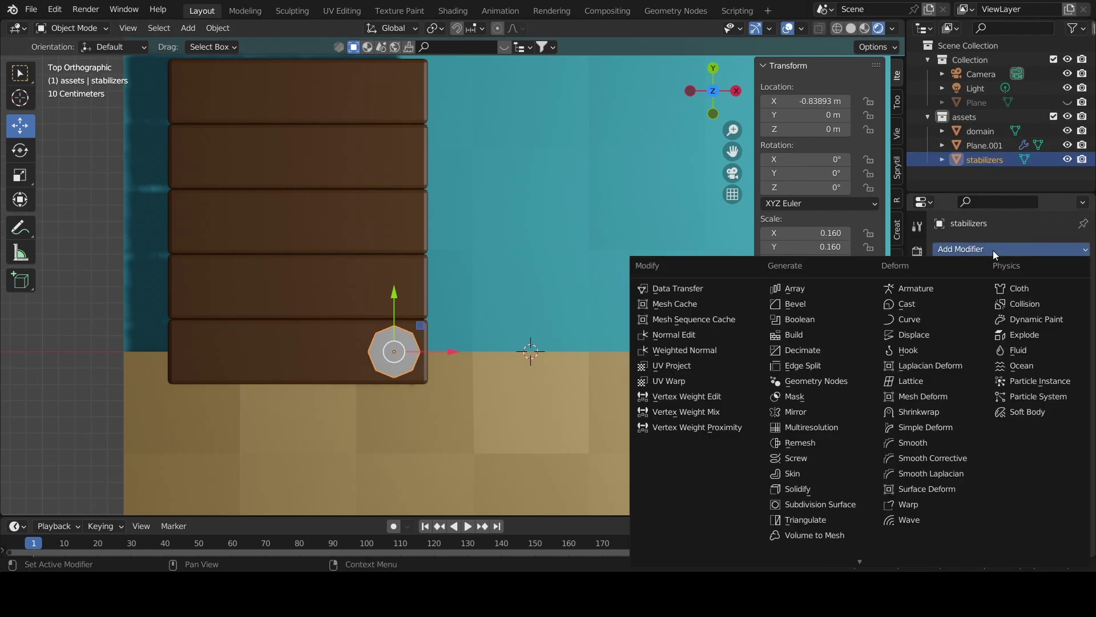
left_click(813, 294)
left_click(1031, 355)
type("-1")
key("Return")
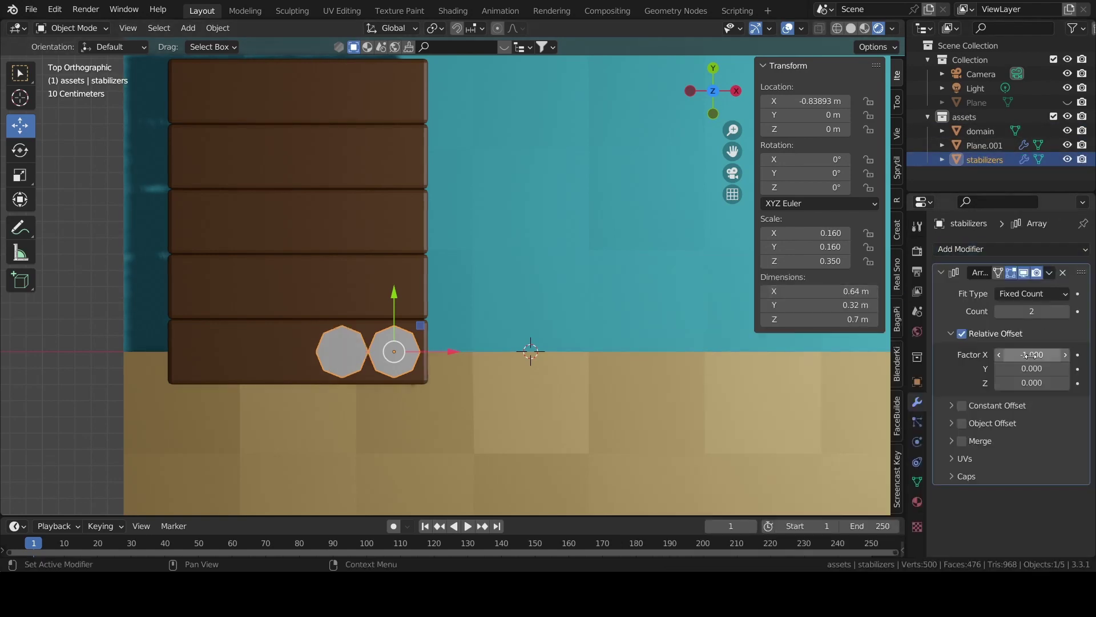
left_click_drag(1031, 355, 997, 355)
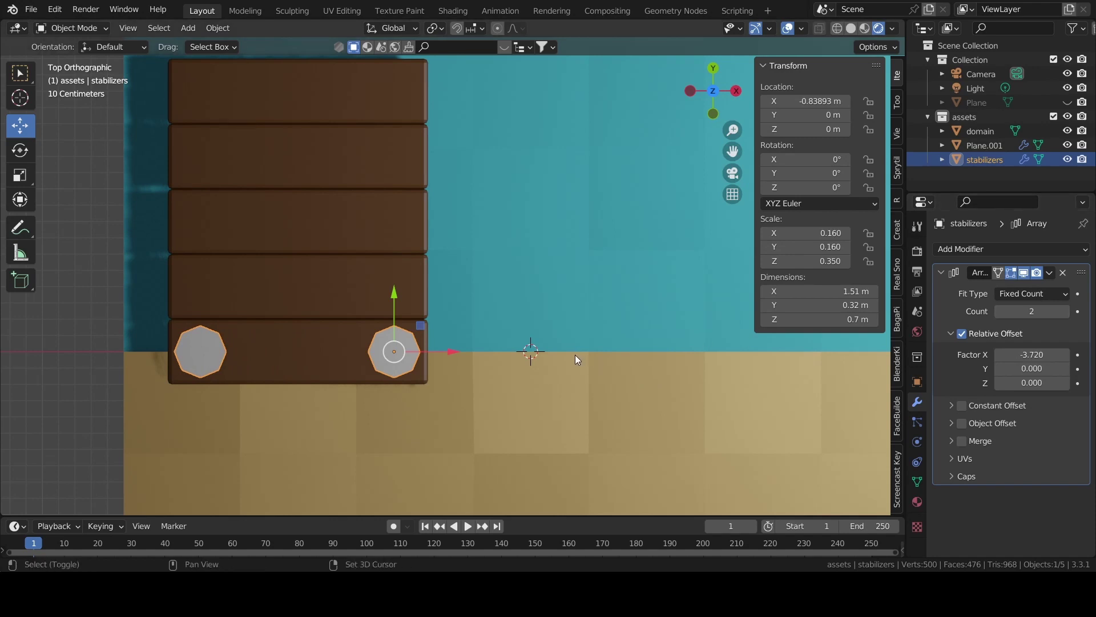
left_click(1048, 275)
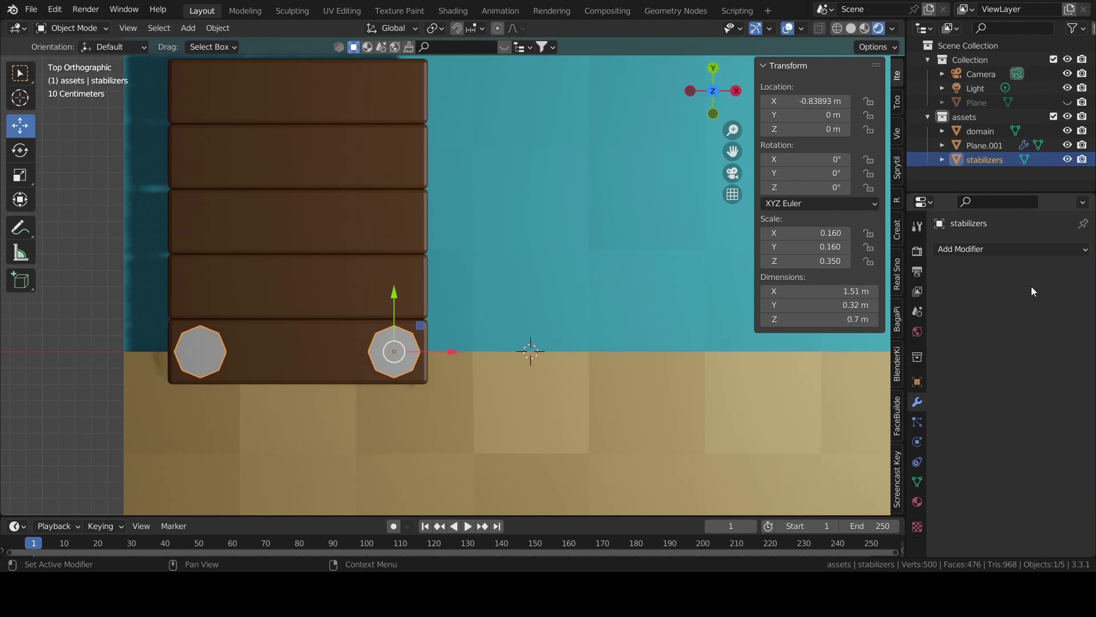
left_click(992, 254)
left_click(844, 289)
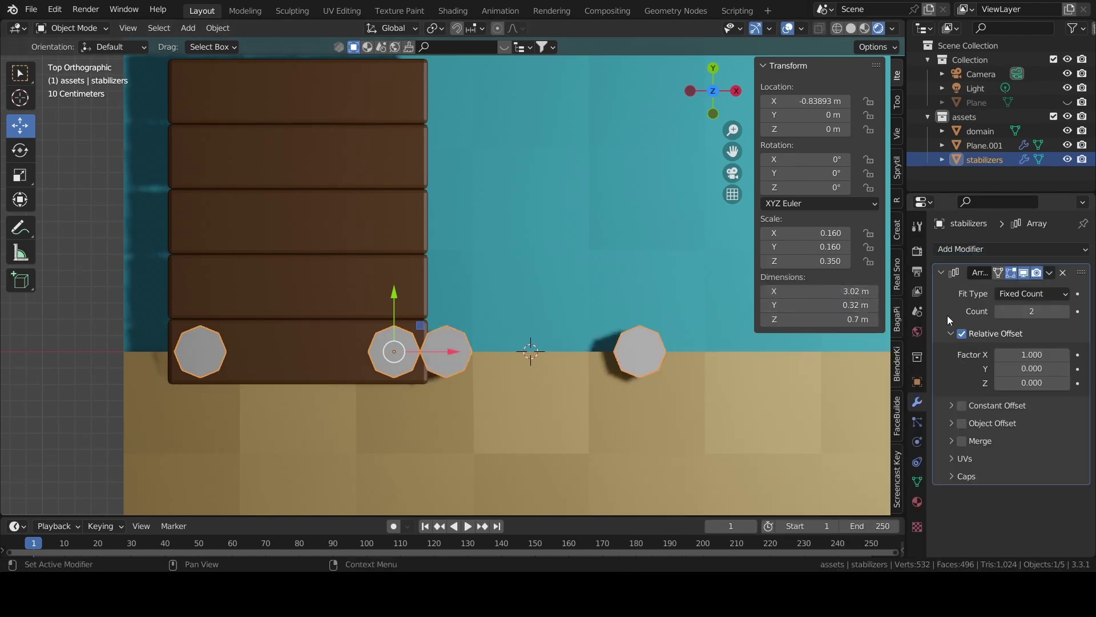
left_click(1027, 312)
key("Return")
left_click_drag(1027, 354, 1013, 355)
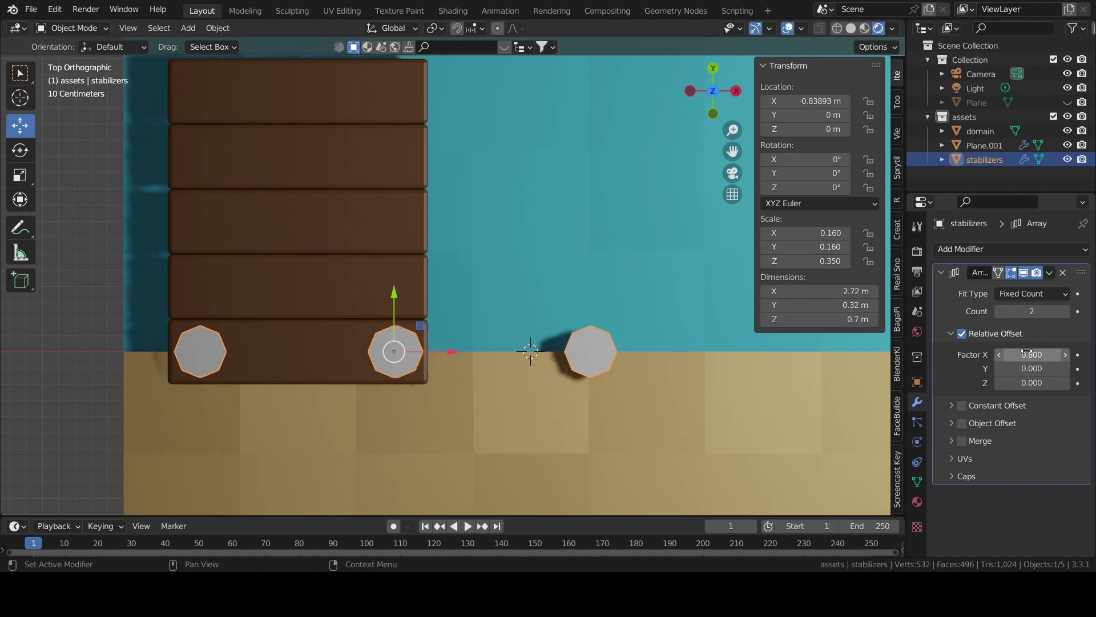
left_click(1026, 354)
type("0")
key("Return")
left_click(1027, 368)
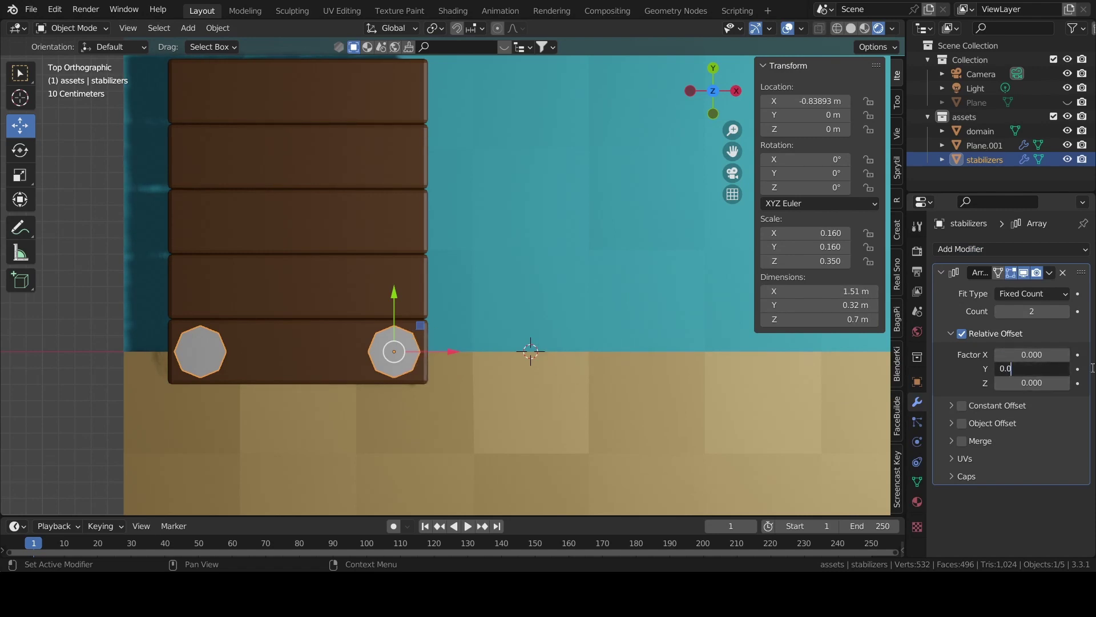
type("2.6")
key("Return")
left_click_drag(1032, 368, 1073, 368)
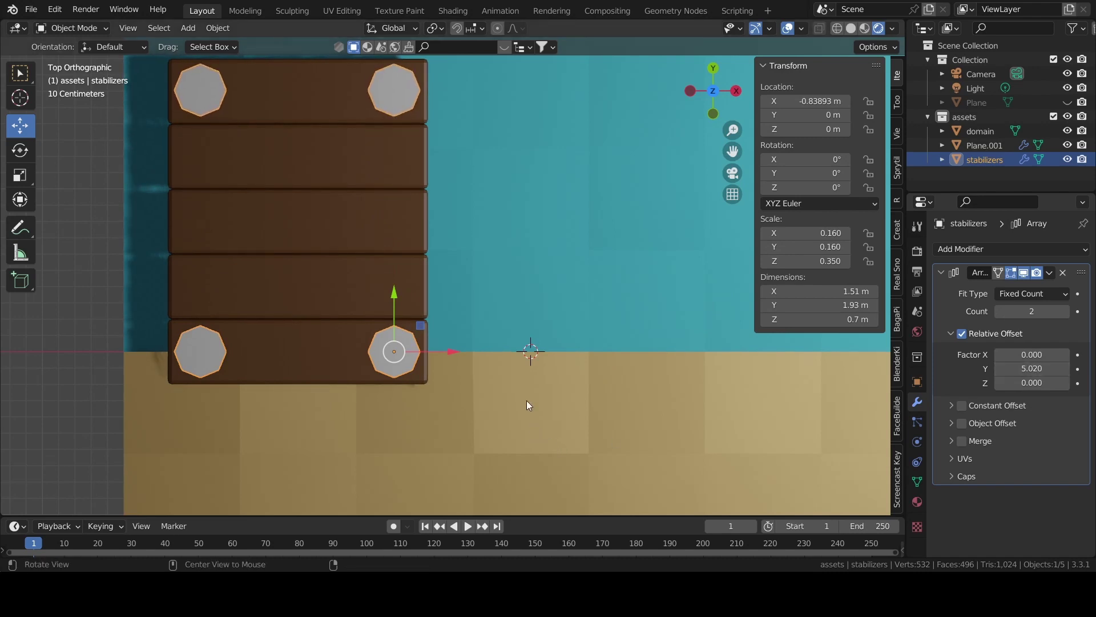
mouse_move(526, 400)
middle_mouse_down()
mouse_move(453, 228)
mouse_move(542, 264)
mouse_move(471, 207)
mouse_move(439, 229)
middle_mouse_up()
left_click(471, 208)
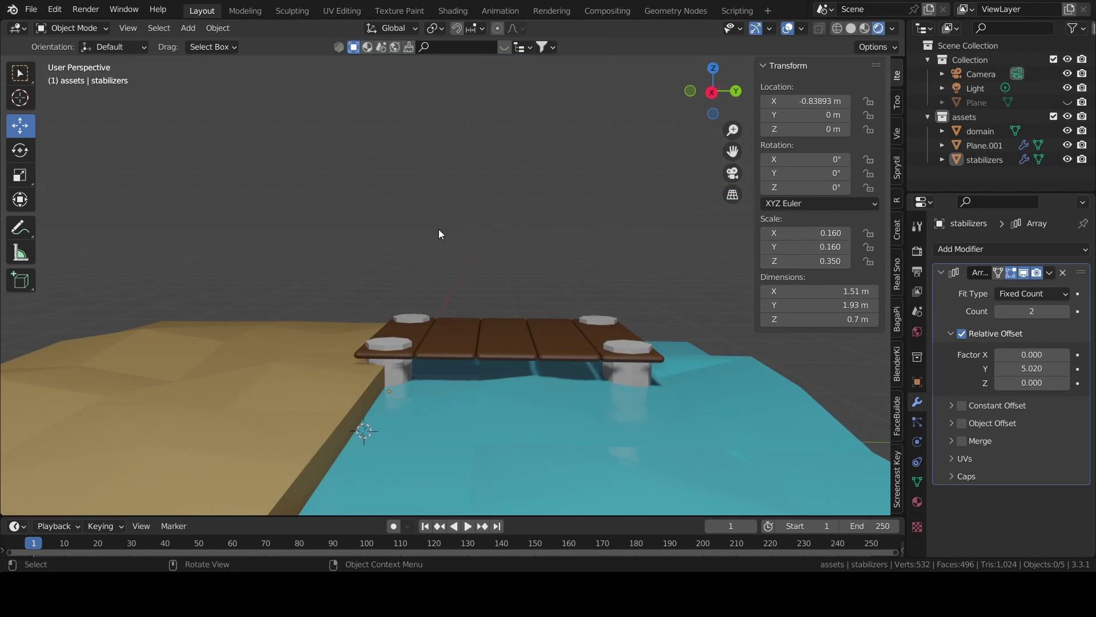
key("ctrl+z")
key("ctrl+z")
key("ctrl+z")
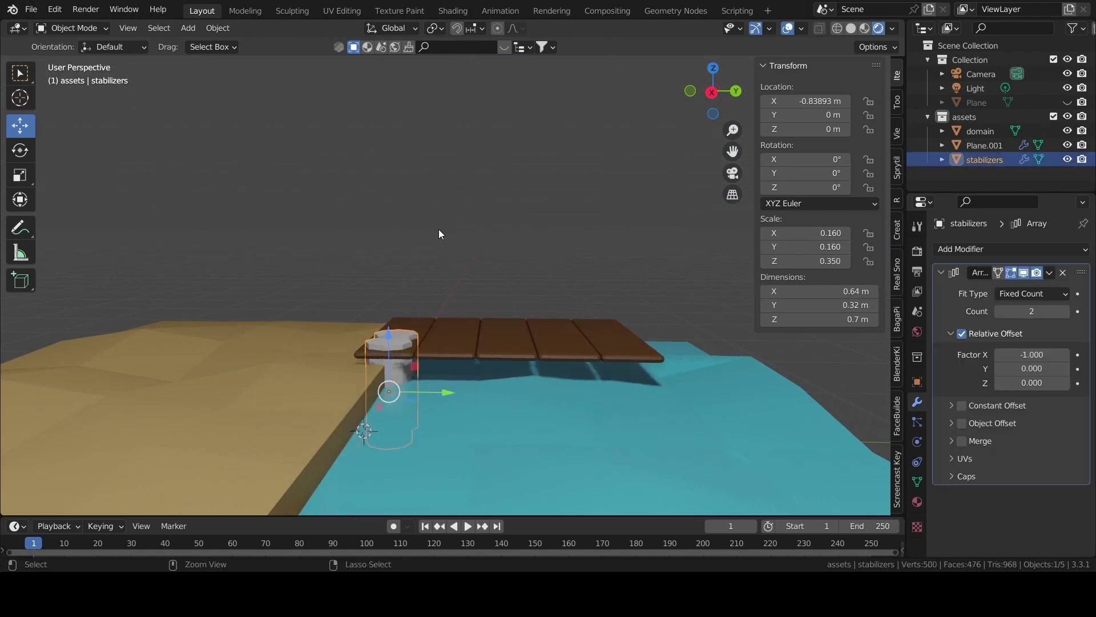
key("ctrl+z")
mouse_move(439, 229)
middle_mouse_down()
mouse_move(459, 238)
mouse_move(382, 348)
mouse_move(362, 305)
middle_mouse_up()
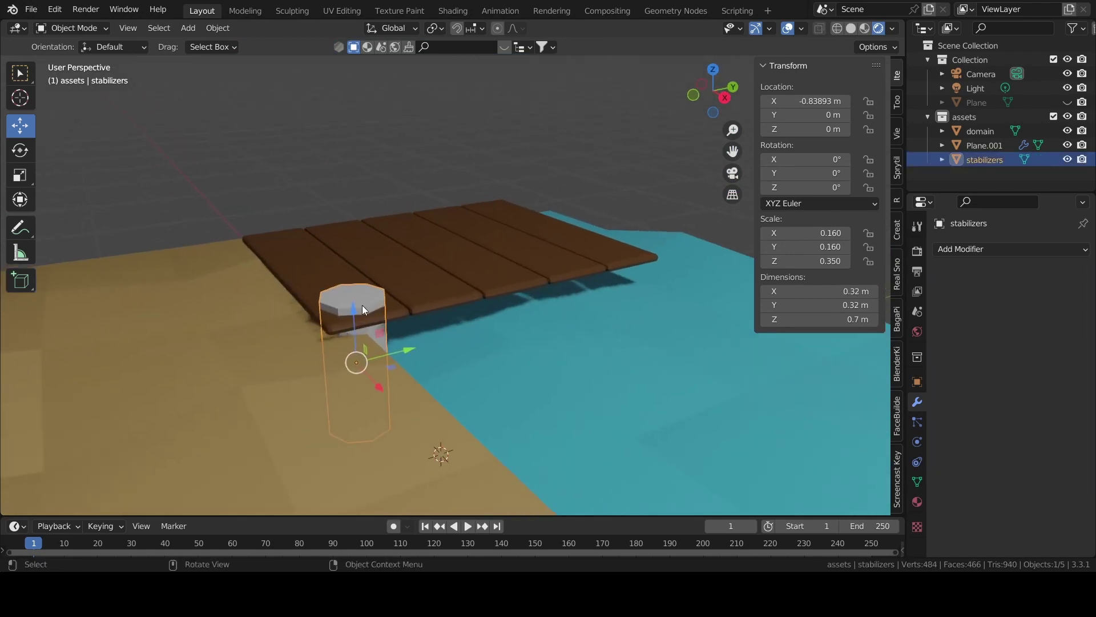
In Edit Mode, extrude the post's top face straight up along Z
scroll(358, 321, "up", 3)
key("Tab")
left_click(307, 299)
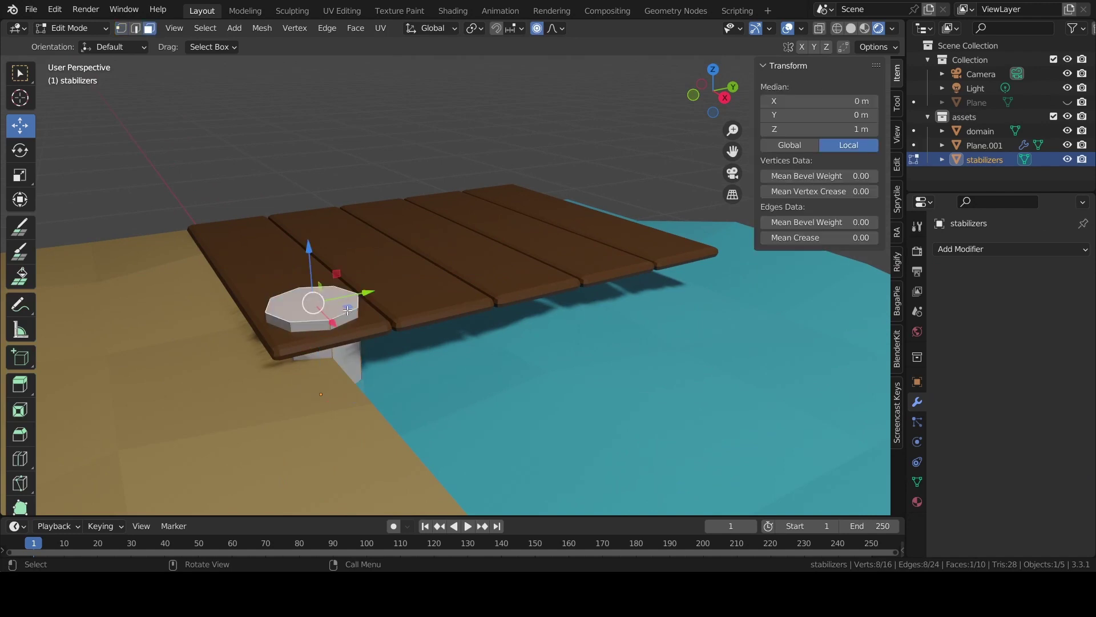
key("e")
key("z")
key("z")
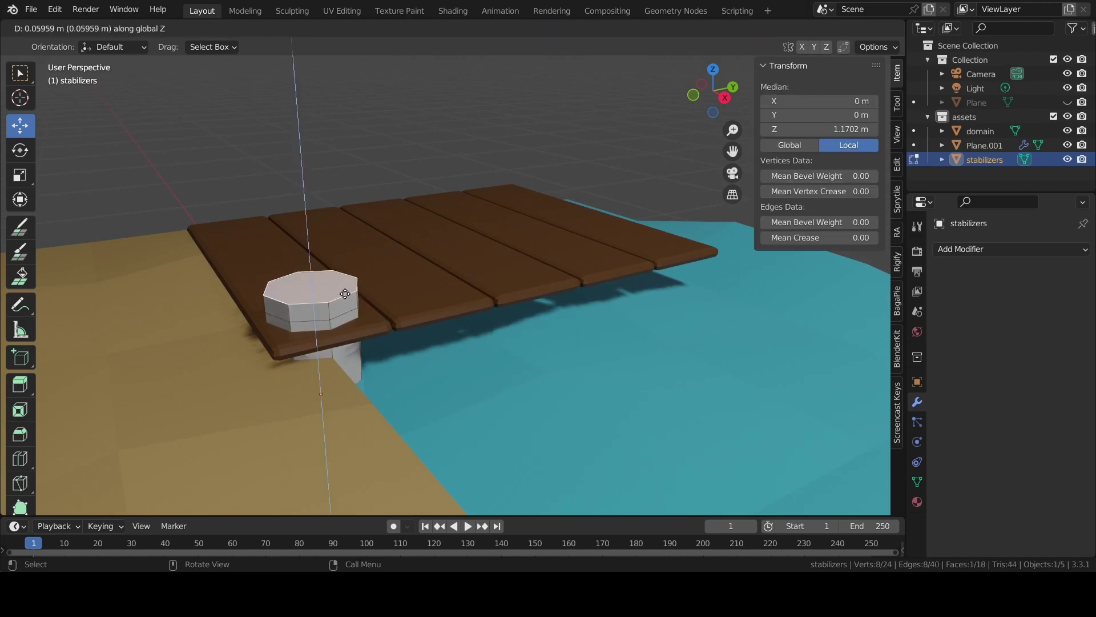
left_click(347, 300)
Flare the cap top by 1.142, disable proportional editing, and nudge it slightly lower
key("s")
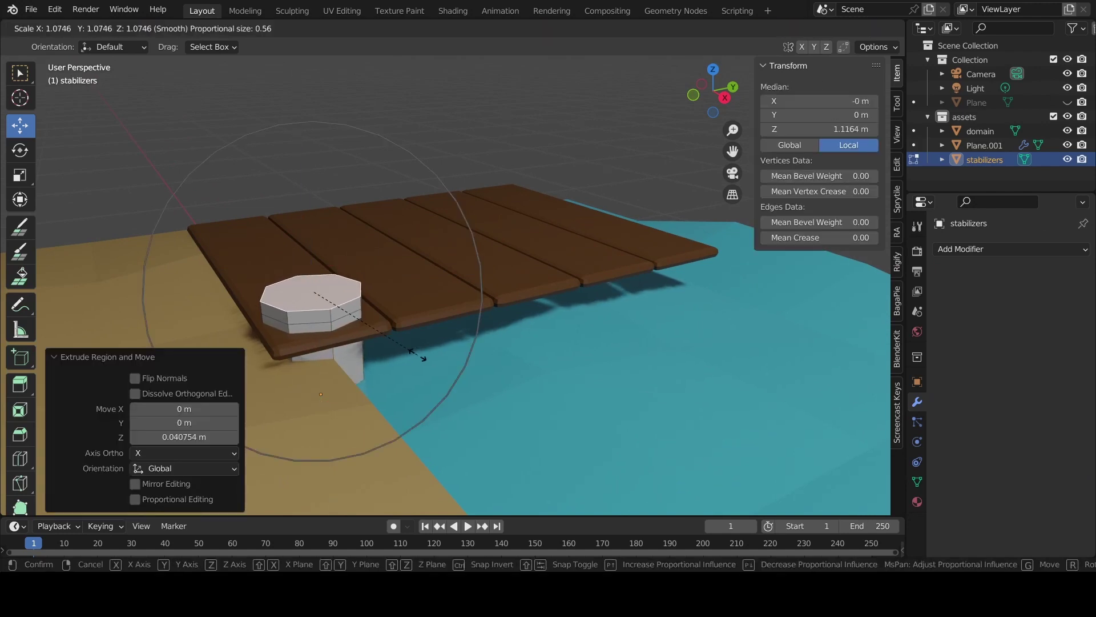
scroll(423, 357, "up", 20)
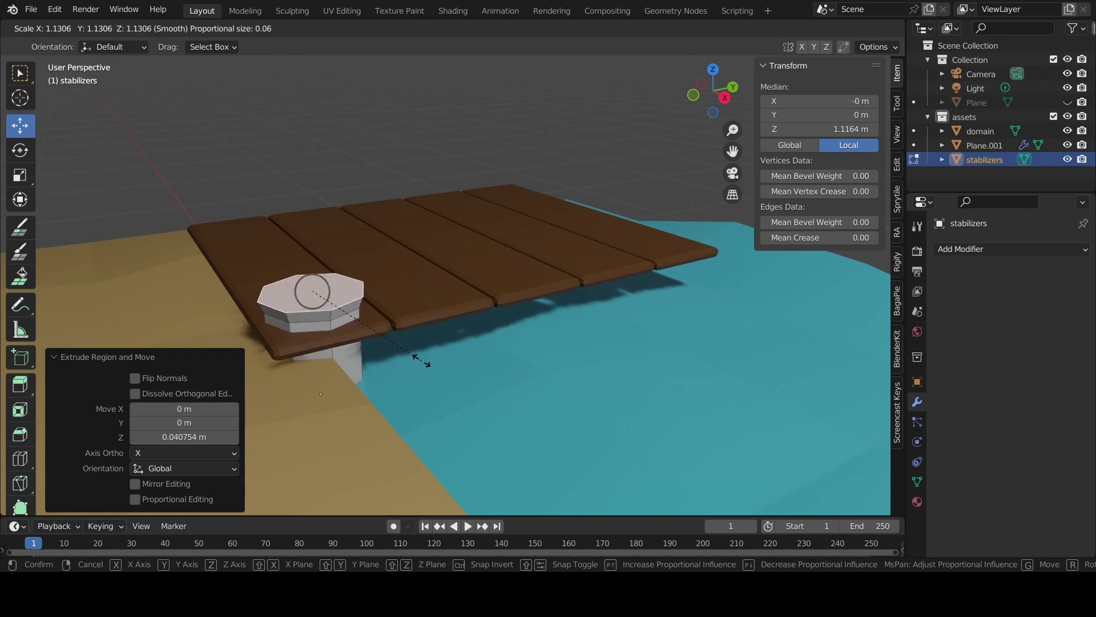
left_click(423, 362)
mouse_move(641, 130)
middle_mouse_down()
mouse_move(485, 156)
mouse_move(487, 147)
middle_mouse_up()
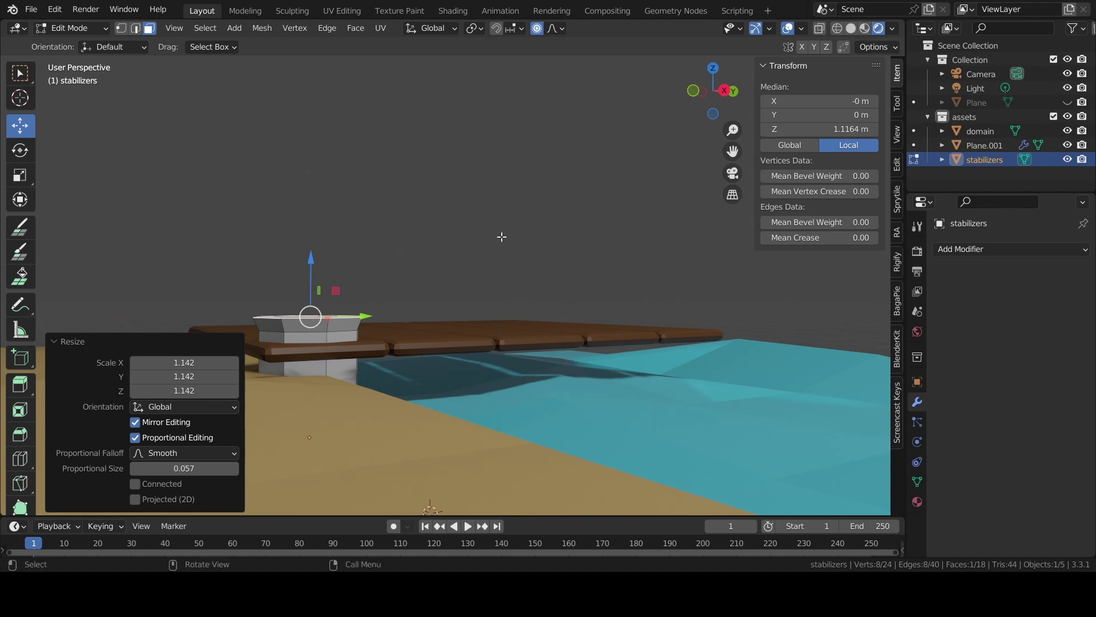
mouse_move(502, 237)
middle_mouse_down()
mouse_move(428, 274)
mouse_move(508, 266)
mouse_move(463, 307)
middle_mouse_up()
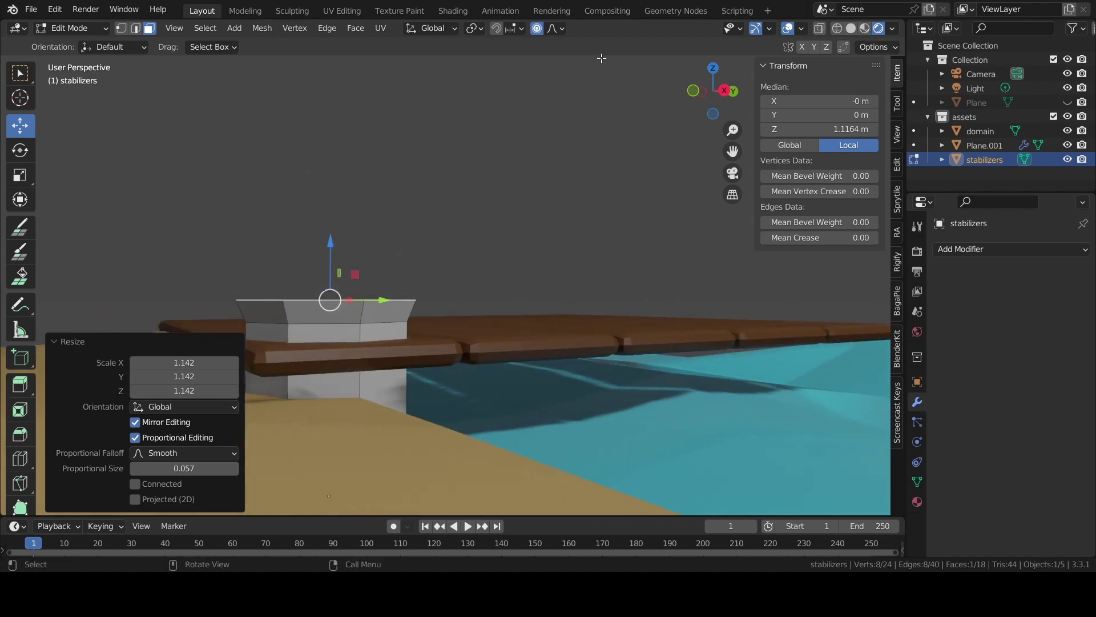
left_click(537, 28)
left_click_drag(330, 246, 331, 254)
mouse_move(331, 254)
middle_mouse_down()
mouse_move(490, 261)
mouse_move(478, 281)
middle_mouse_up()
key("2")
left_click_drag(424, 308, 485, 282)
Extrude the selected cap-top edge a short distance along X
scroll(485, 282, "up", 3)
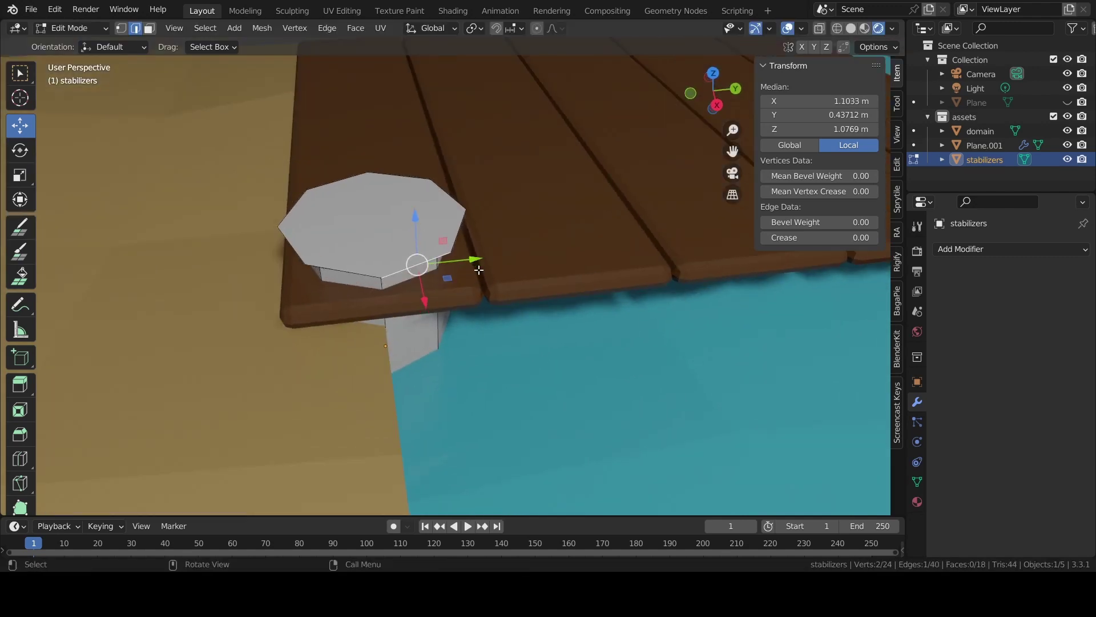
key("e")
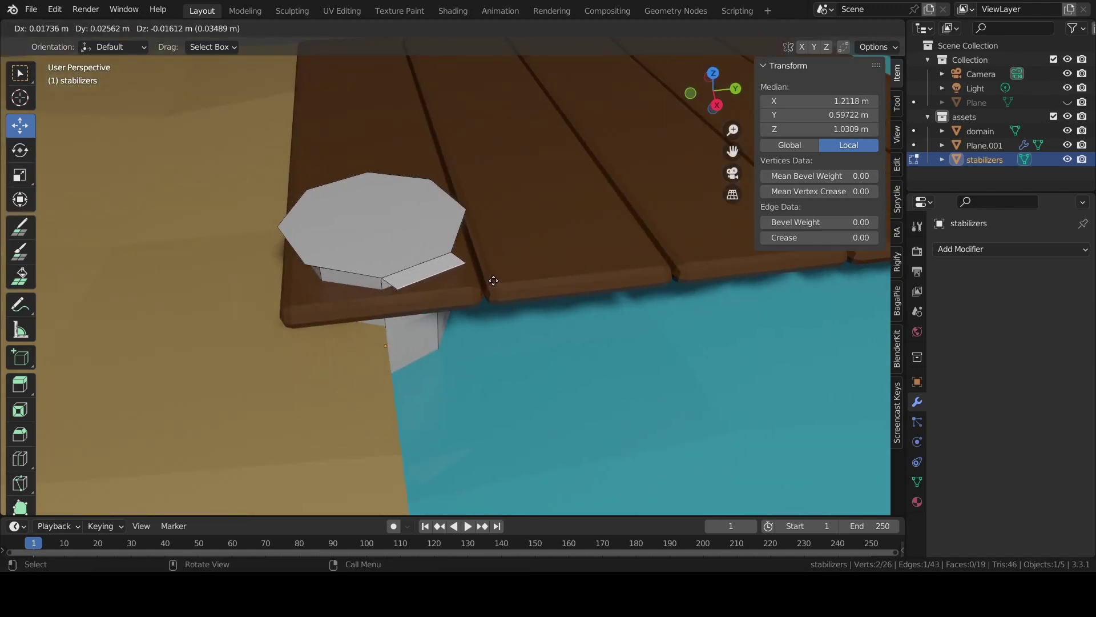
key("x")
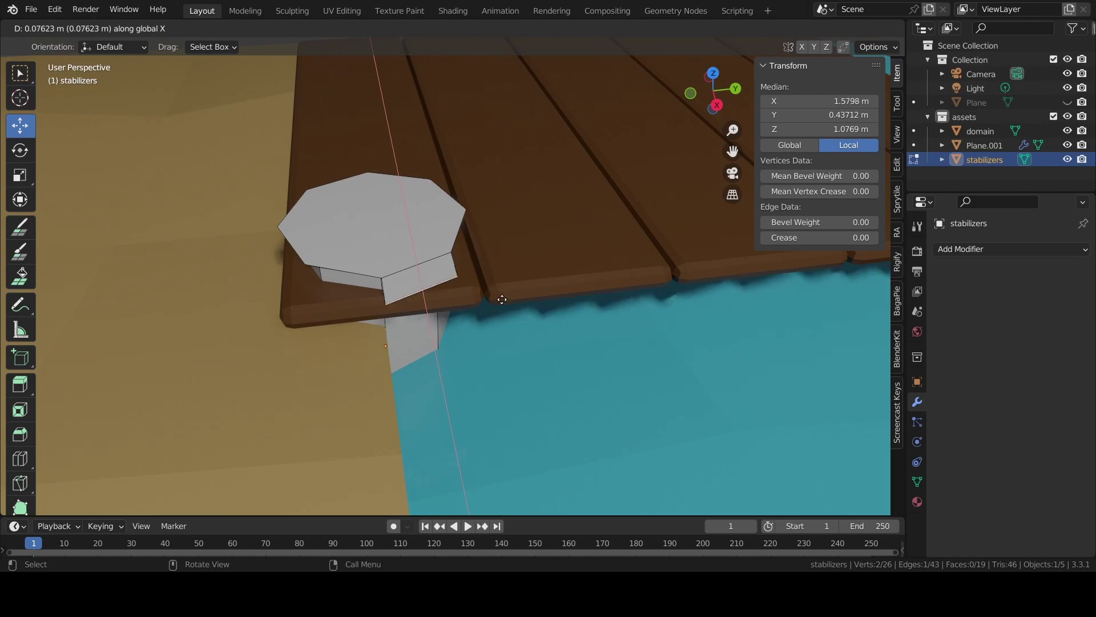
left_click(493, 291)
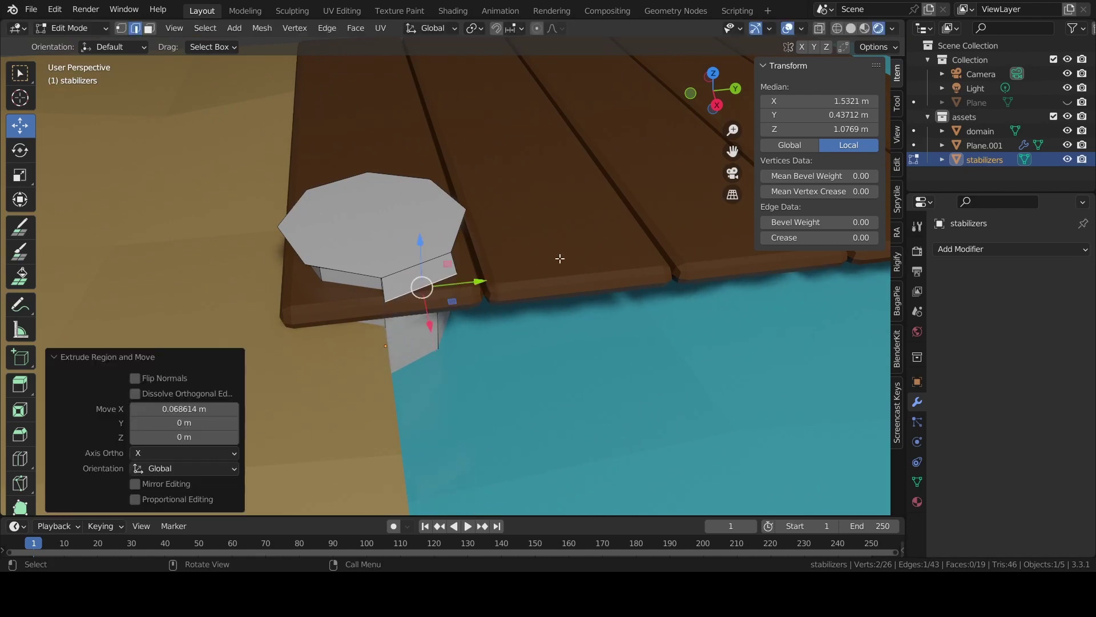
left_click_drag(491, 280, 498, 283)
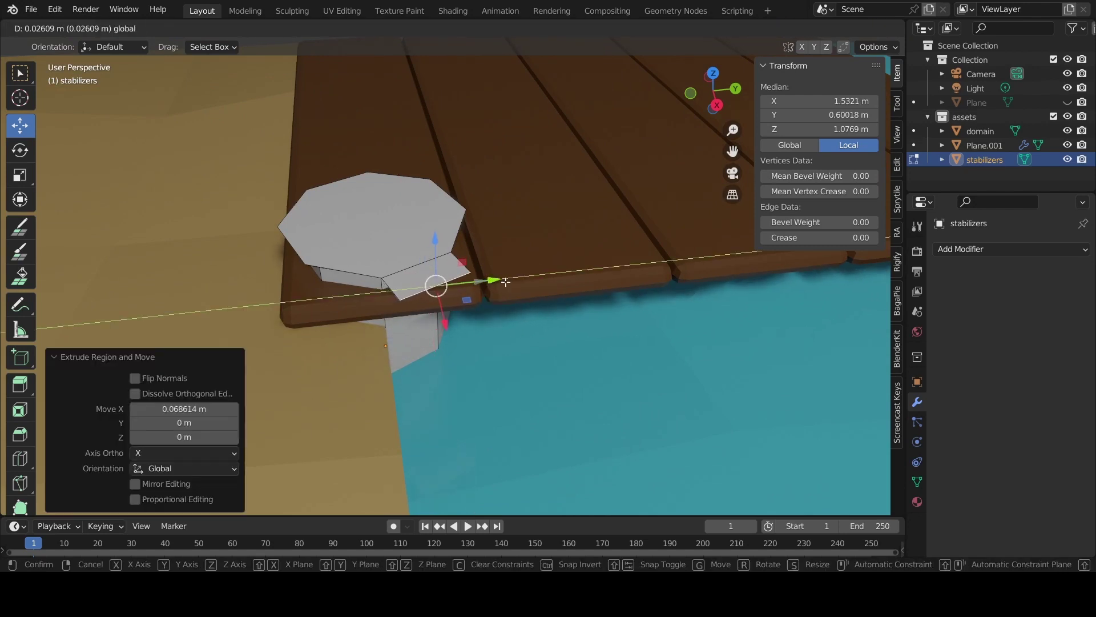
right_click(442, 281)
key("Escape")
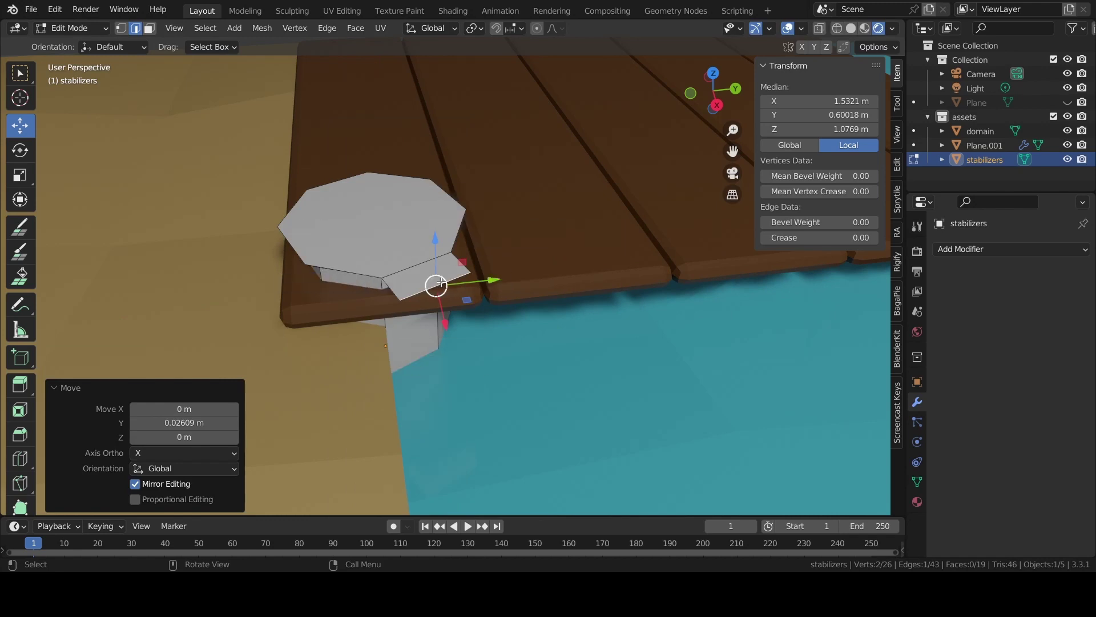
Collapse the extruded edge to a point with scale 0 and Merge By Distance
key("1")
key("m")
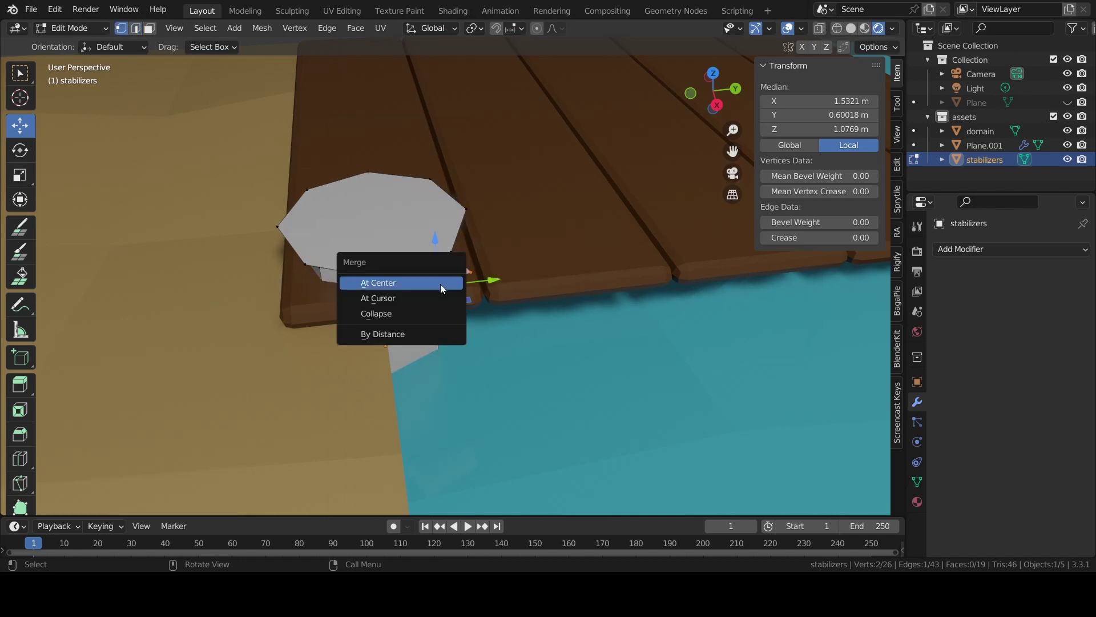
left_click(422, 328)
key("ctrl+z")
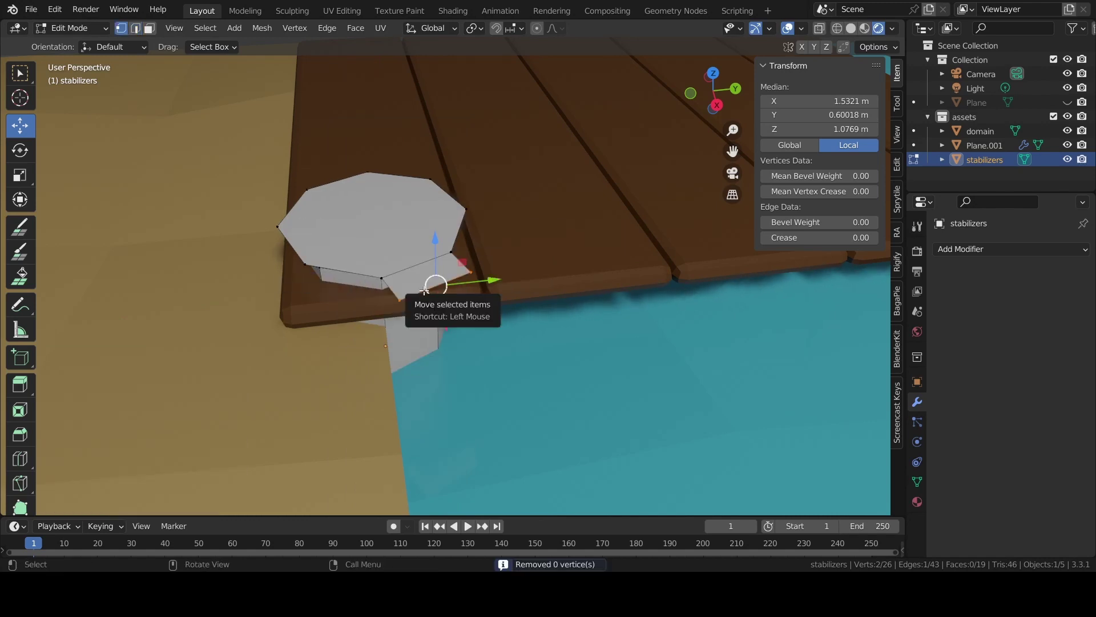
key("s")
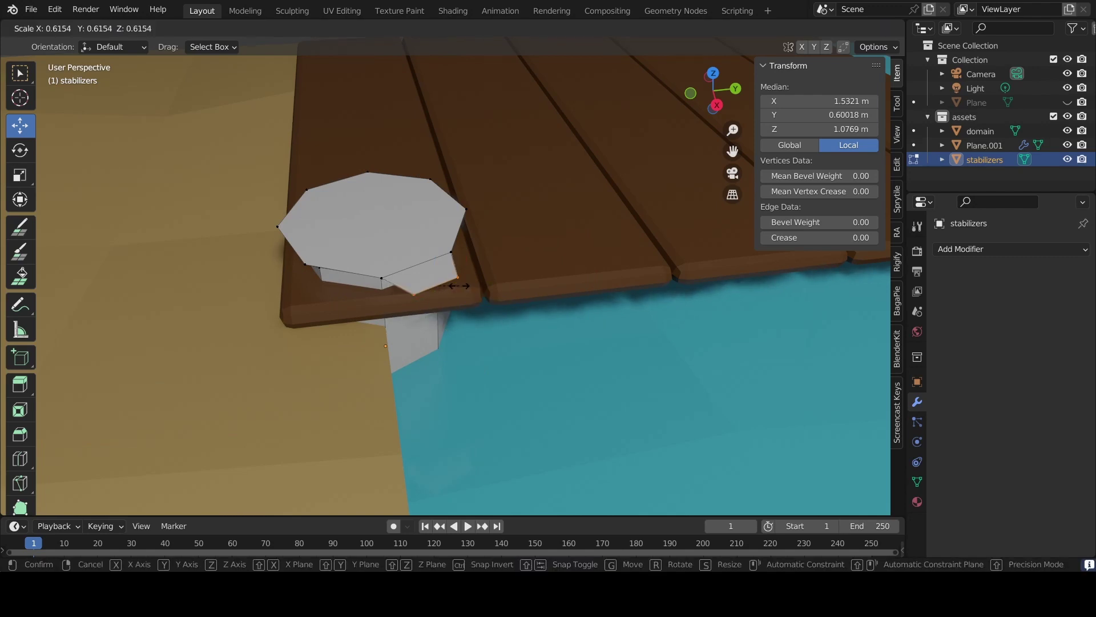
key("0")
key("Return")
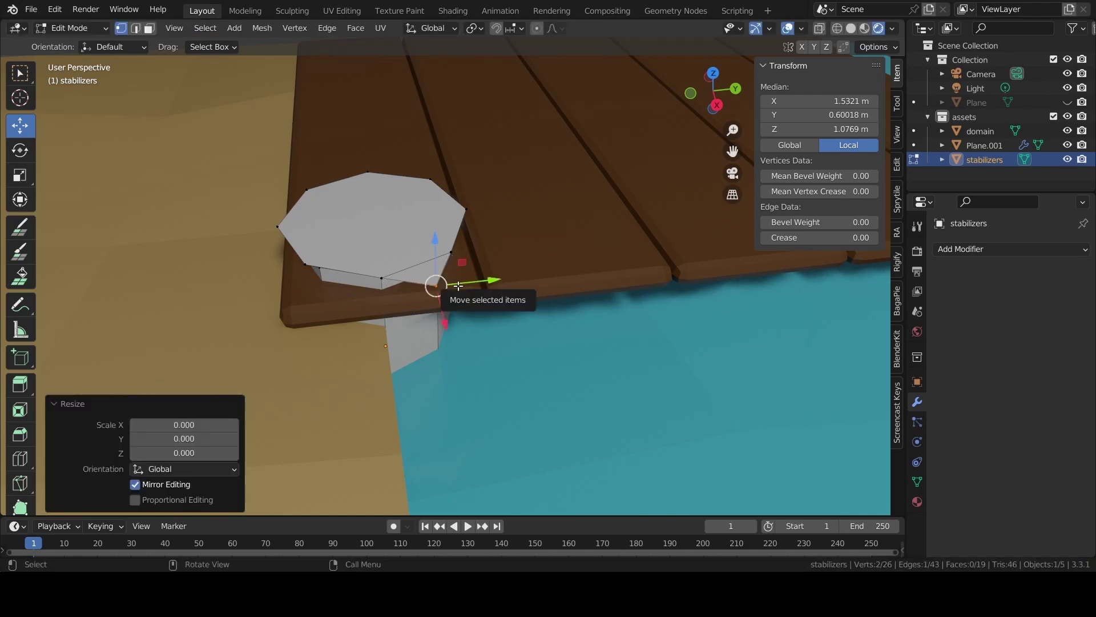
key("m")
left_click(458, 286)
scroll(510, 225, "down", 3)
Raise a cap corner vertex along Z and shift it along global X
left_click(428, 296)
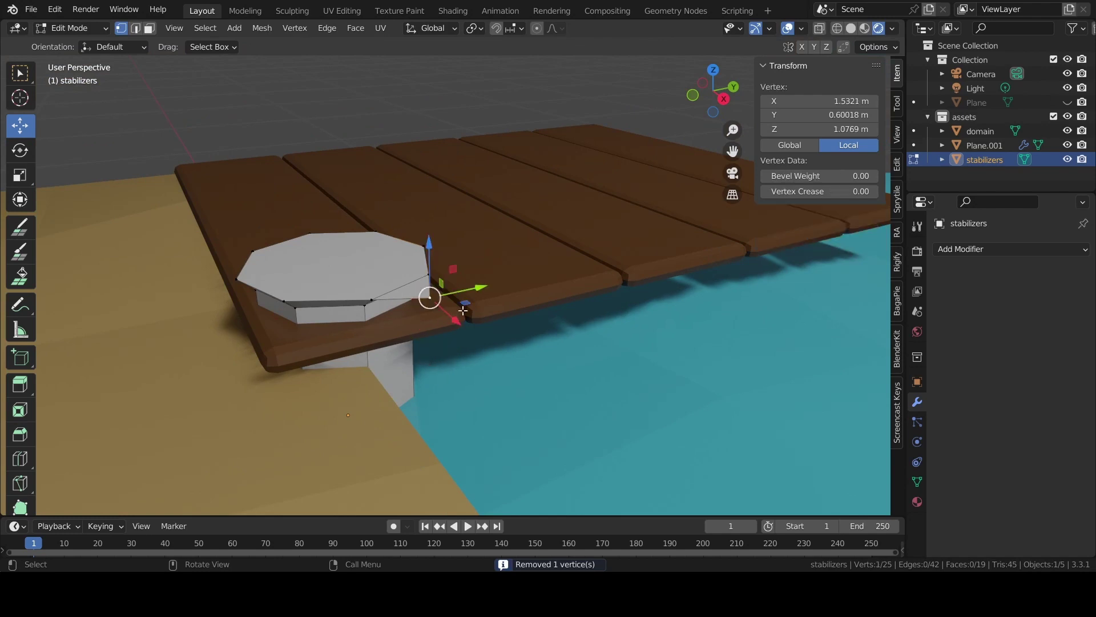
mouse_move(428, 297)
middle_mouse_down()
mouse_move(509, 277)
mouse_move(433, 265)
middle_mouse_up()
left_click_drag(433, 266, 432, 242)
left_click(450, 274)
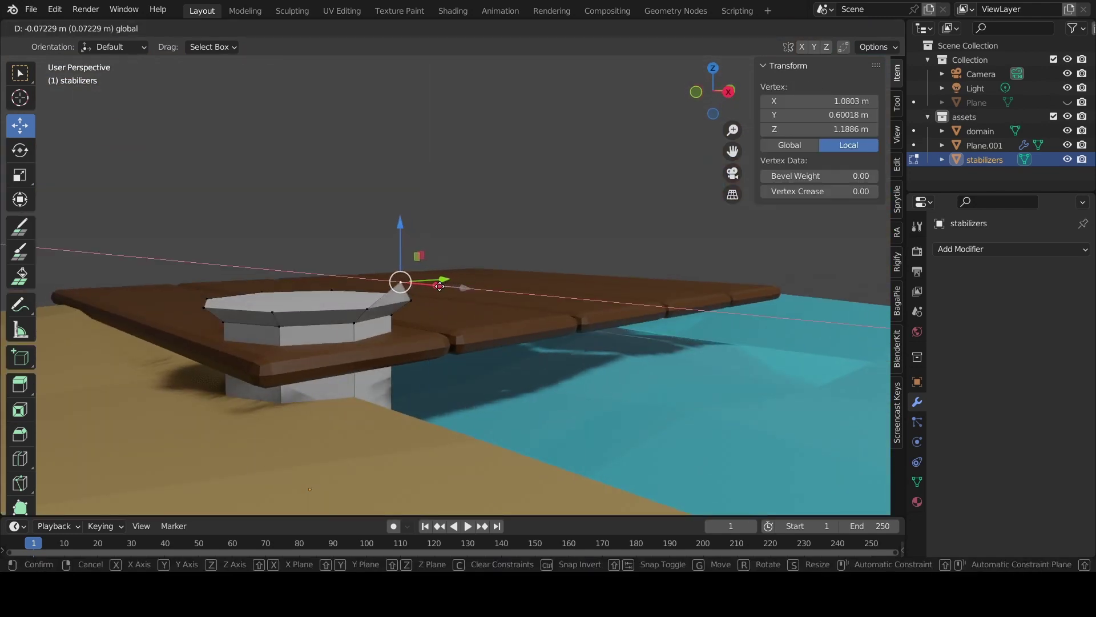
left_click_drag(469, 290, 448, 289)
mouse_move(449, 289)
middle_mouse_down()
mouse_move(520, 306)
mouse_move(503, 280)
middle_mouse_up()
left_click_drag(441, 287, 455, 288)
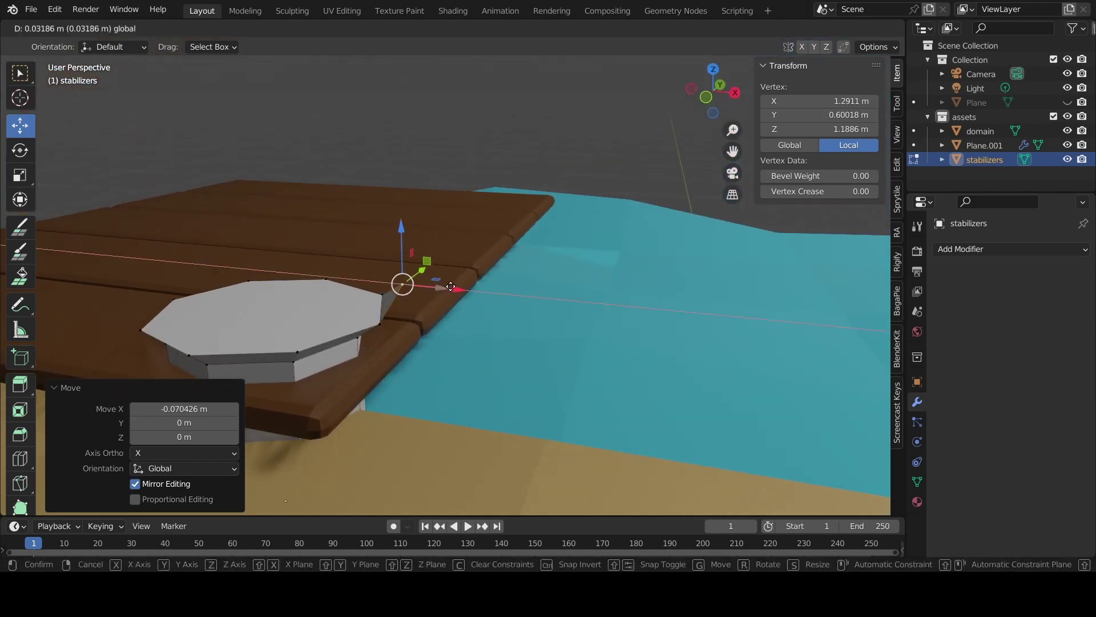
Lift a cap-top edge slightly along Z and check it from a lower view
key("2")
left_click(379, 312)
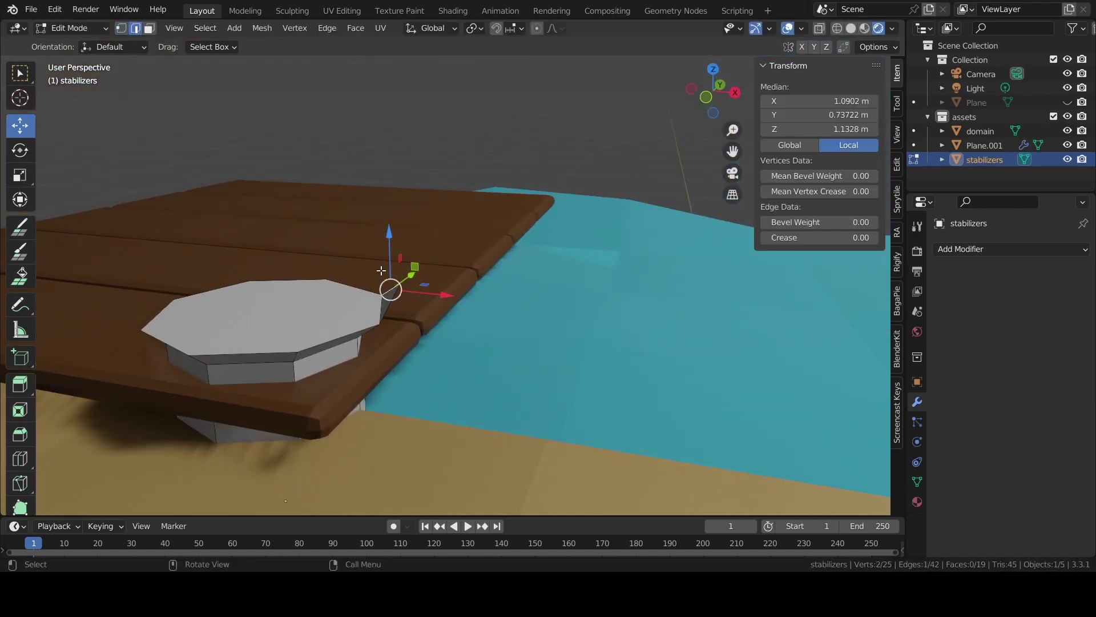
left_click_drag(379, 252, 380, 267)
mouse_move(381, 267)
middle_mouse_down()
mouse_move(422, 301)
mouse_move(347, 271)
mouse_move(365, 297)
mouse_move(342, 318)
mouse_move(391, 355)
middle_mouse_up()
key("Tab")
left_click(235, 348)
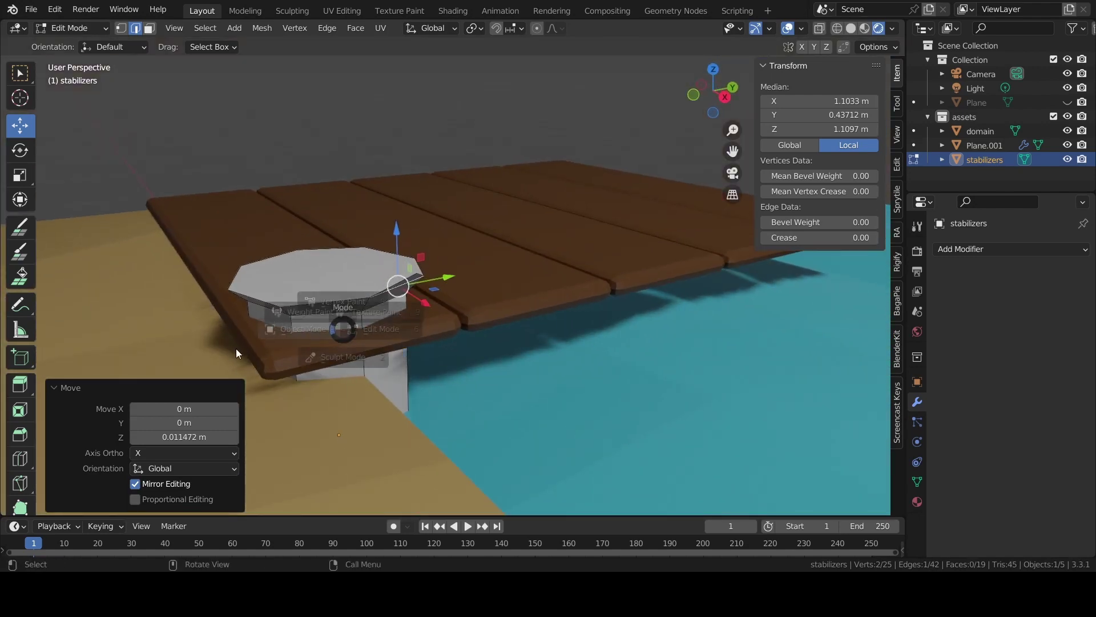
mouse_move(235, 348)
middle_mouse_down()
mouse_move(375, 345)
mouse_move(346, 322)
mouse_move(344, 337)
mouse_move(469, 330)
middle_mouse_up()
key("Tab")
Pull one cap-top corner vertex outward toward the deck's outer corner
left_click(349, 311)
left_click(368, 302)
key("2")
left_click(328, 326)
key("1")
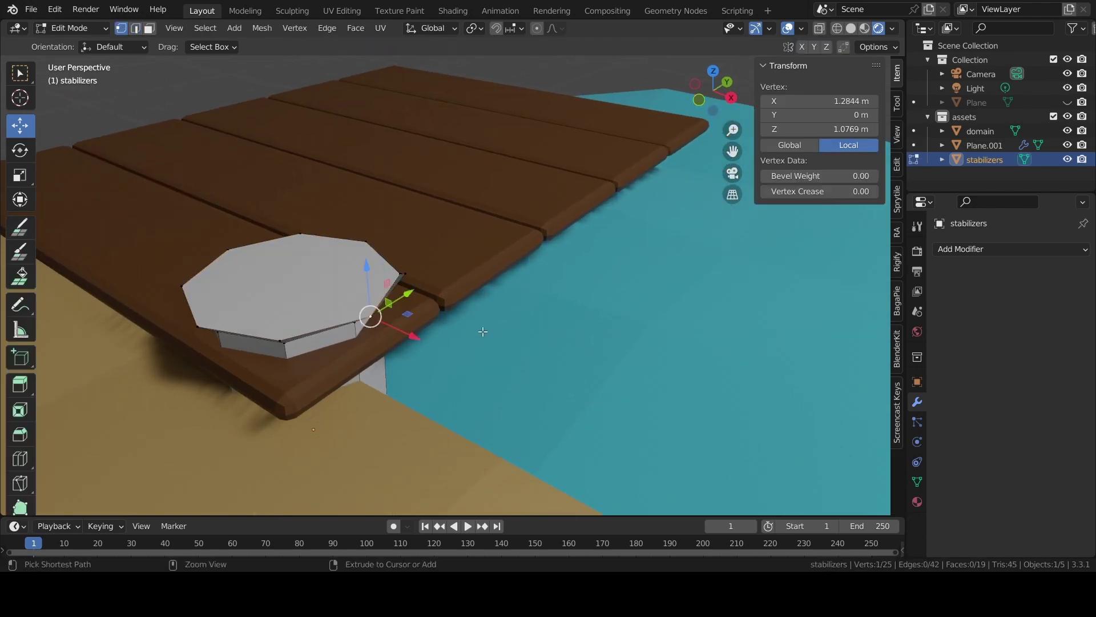
key("g")
left_click(485, 331)
Extrude the right edge of the octagon cap top outward into a new face
middle_click_drag(484, 332, 480, 381)
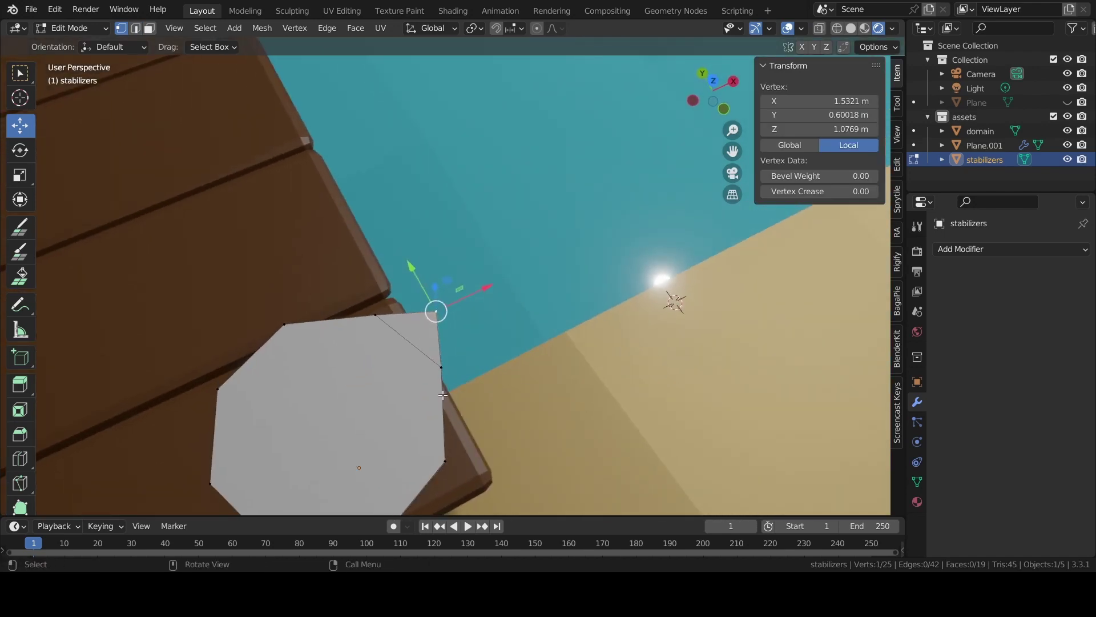
left_click(454, 409)
key("2")
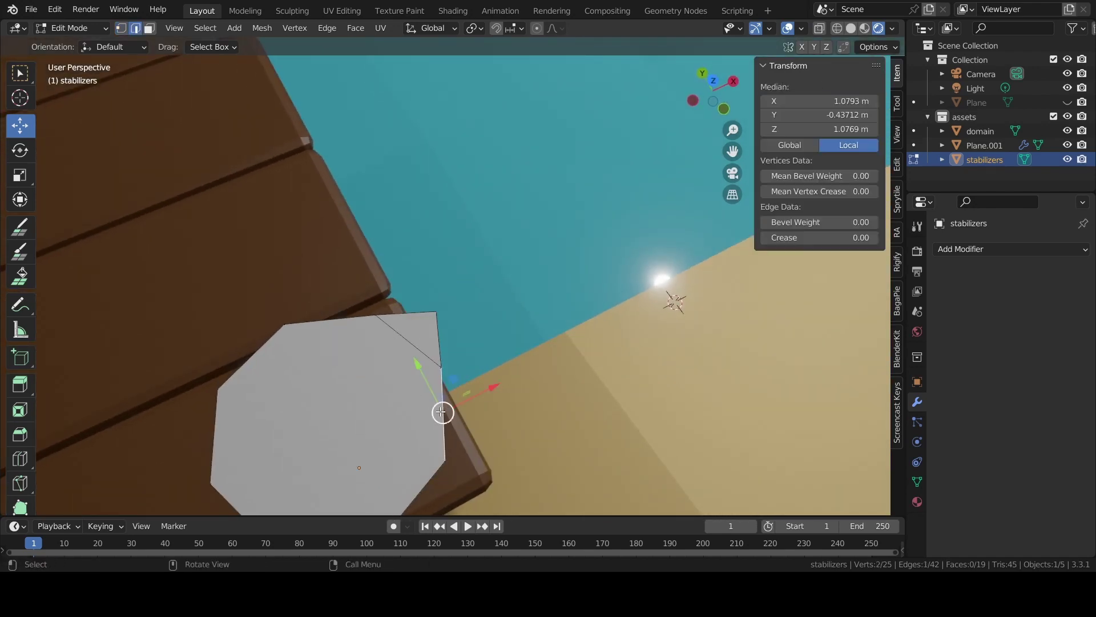
key("e")
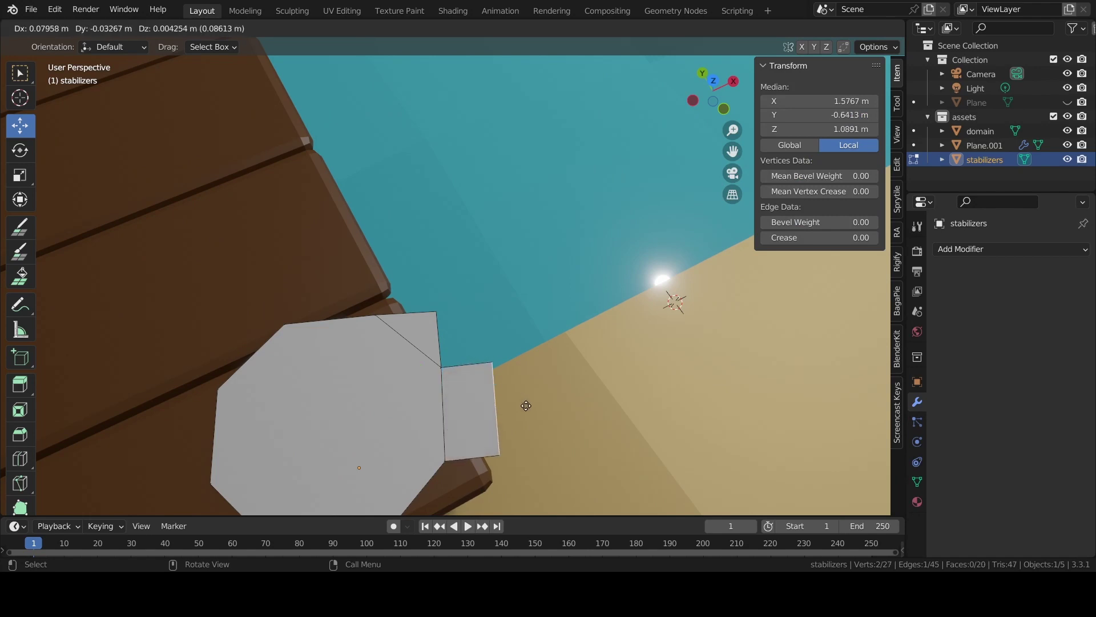
left_click(524, 408)
key("ctrl+Tab")
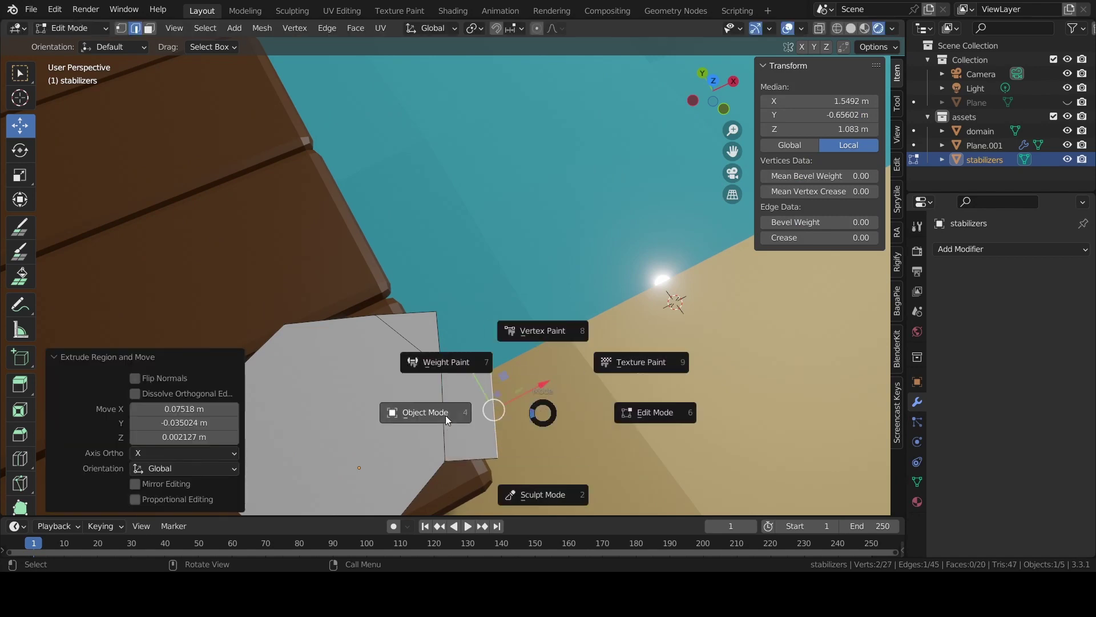
left_click(589, 419)
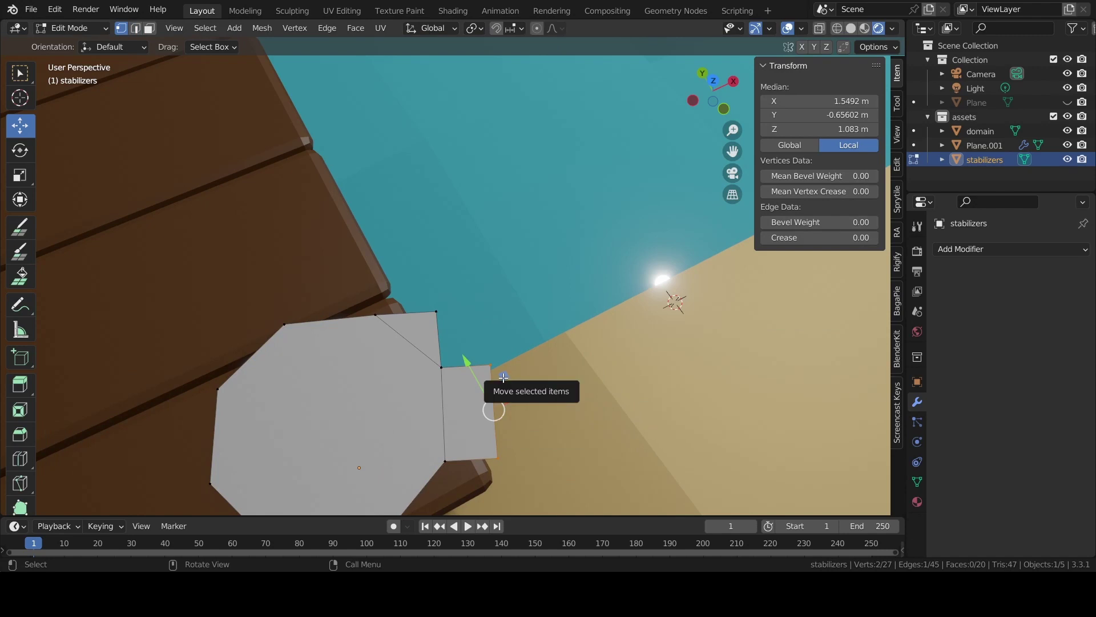
Collapse the new flap into one merged point and select the adjacent cap vertices
key("s")
key("0")
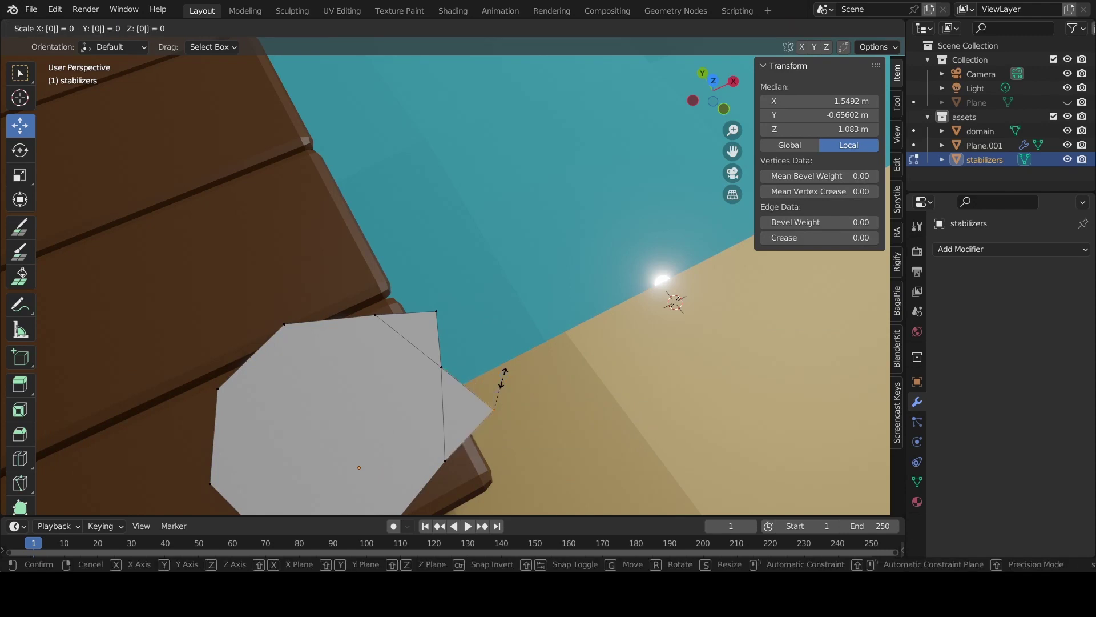
key("Return")
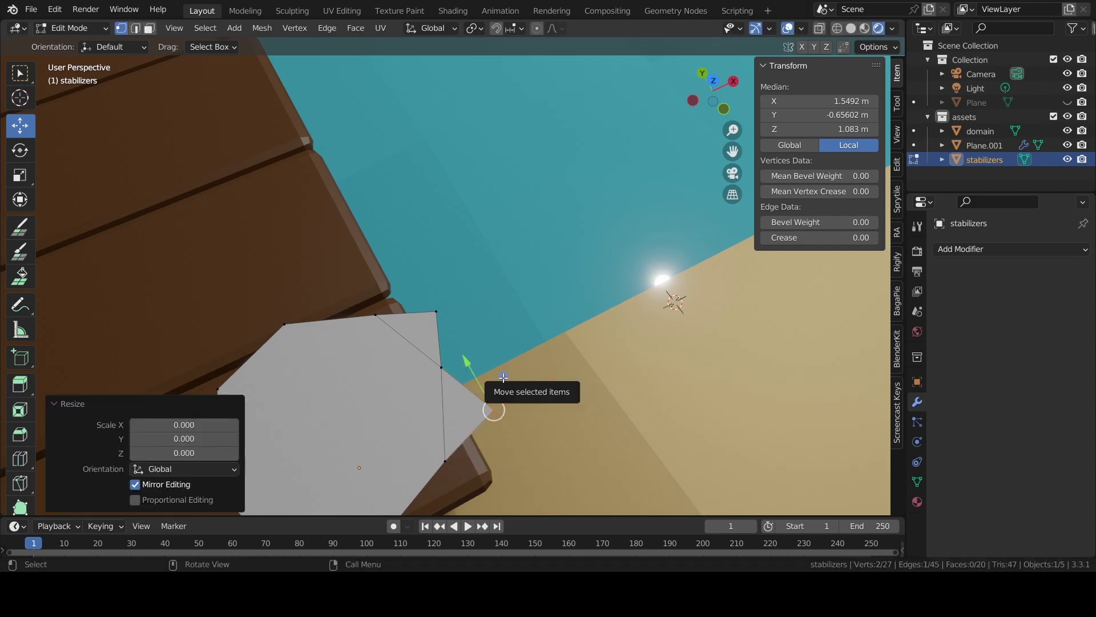
key("m")
left_click(502, 378)
middle_click_drag(502, 378, 537, 315, "shift")
left_click(469, 419)
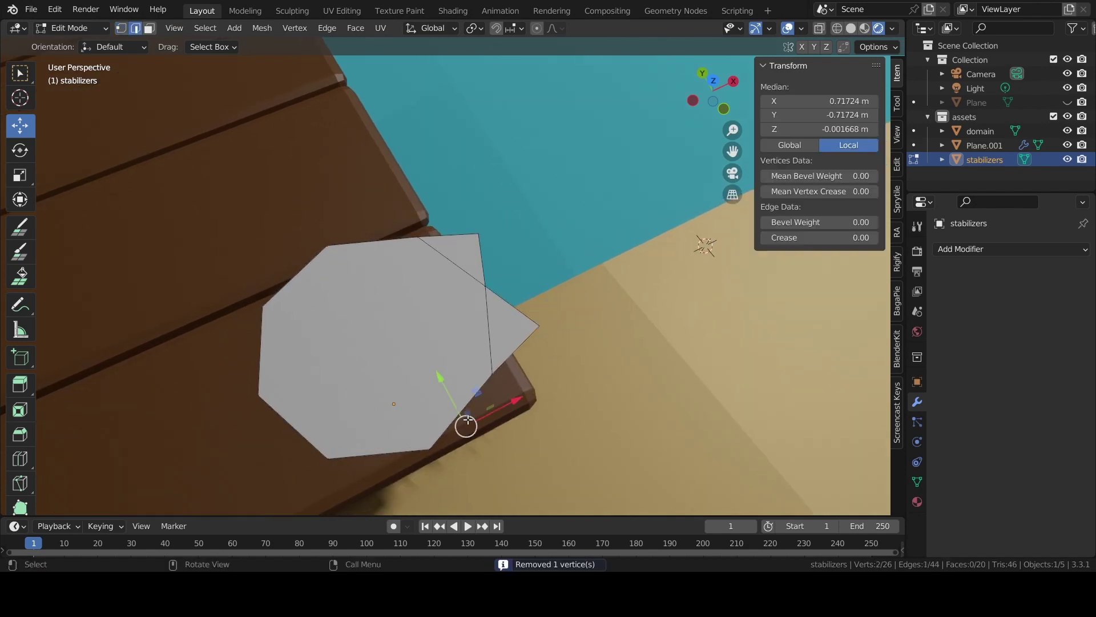
left_click(461, 411)
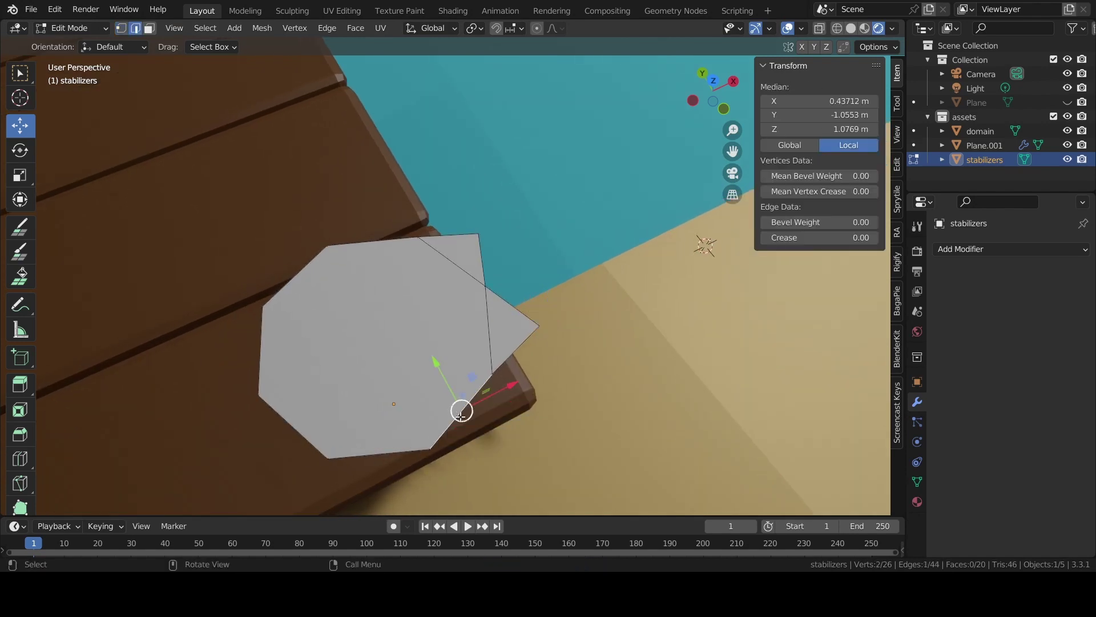
Extrude the selected cap edge into a flap and merge its outer vertices into a point
key("e")
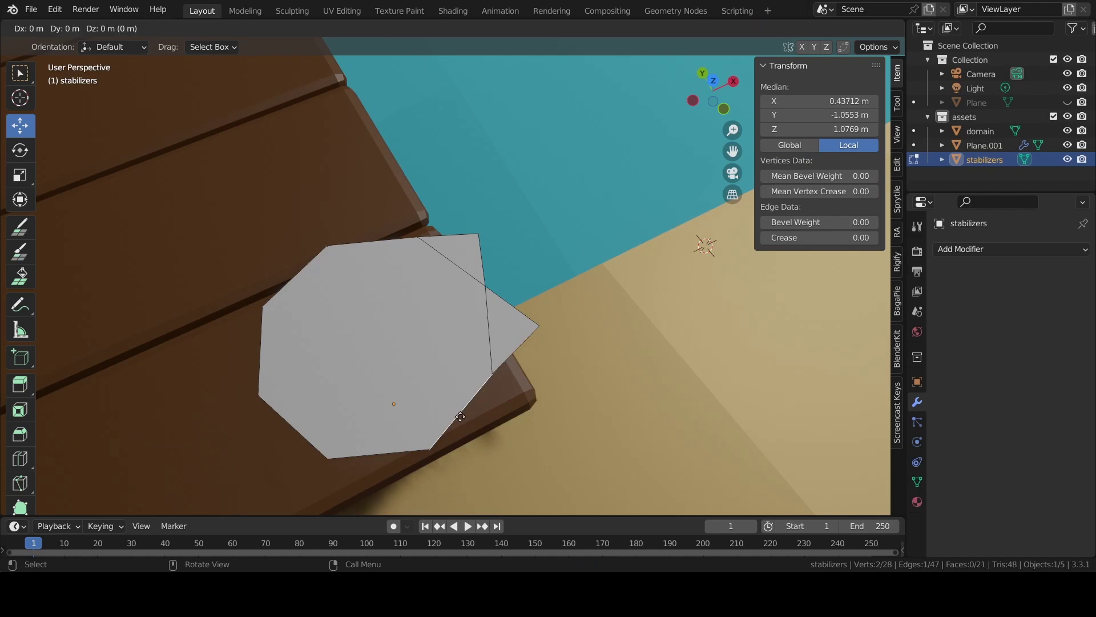
left_click(491, 439)
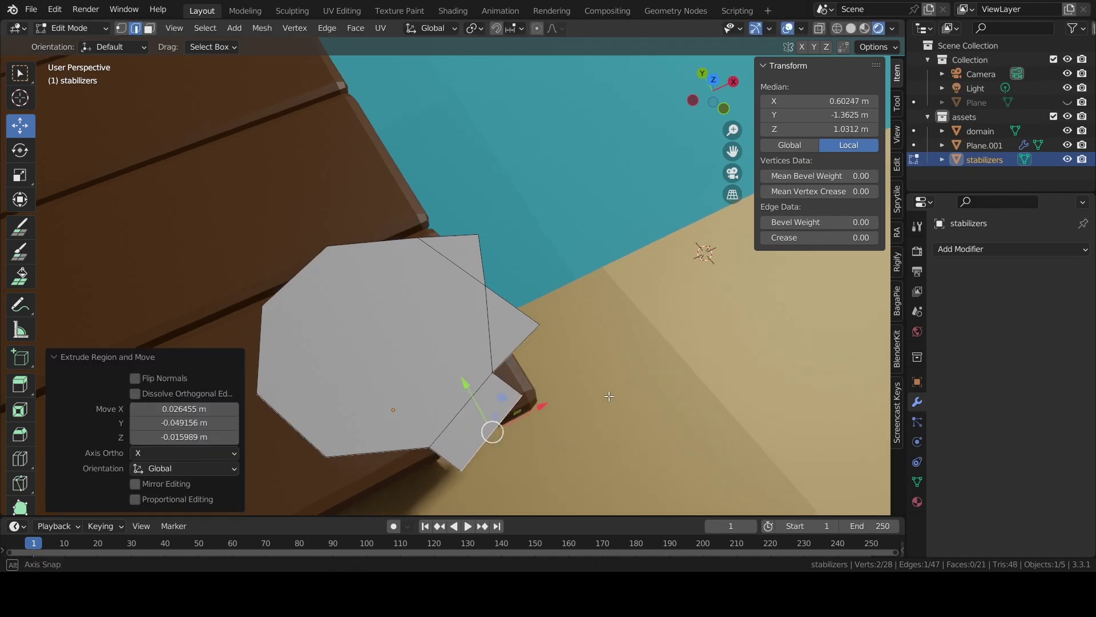
middle_click_drag(490, 437, 585, 346)
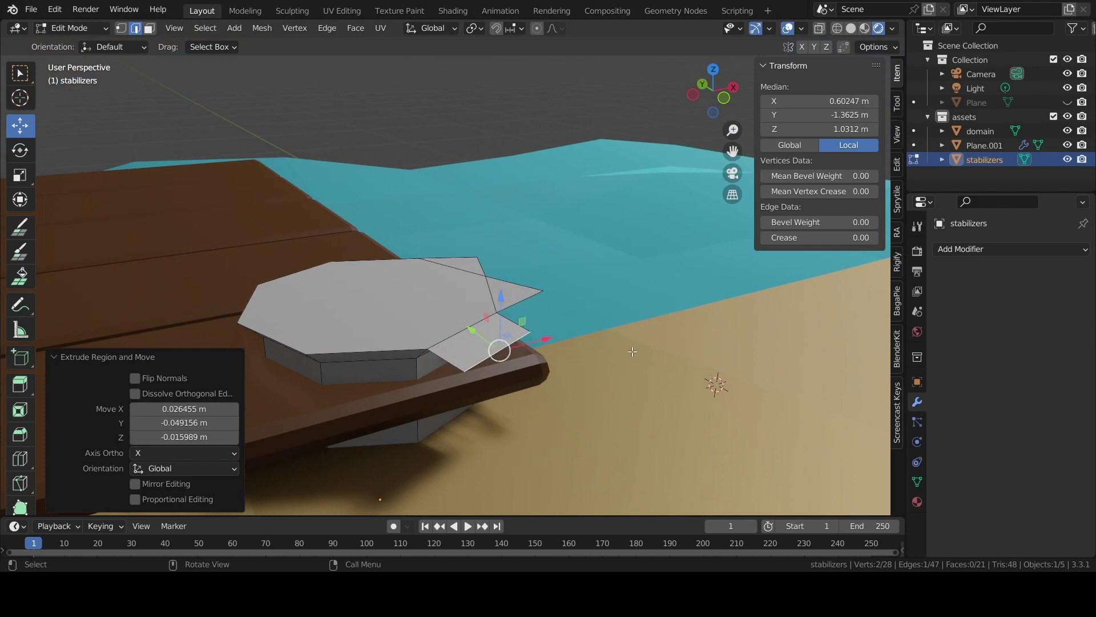
key("Tab")
key("Tab")
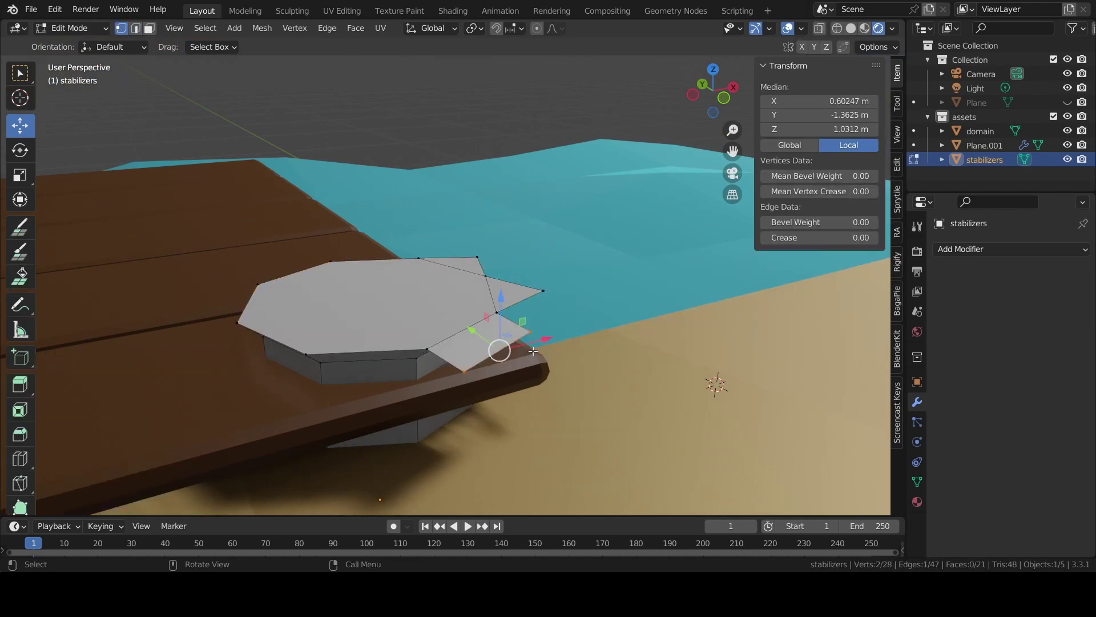
key("s")
key("0")
key("Return")
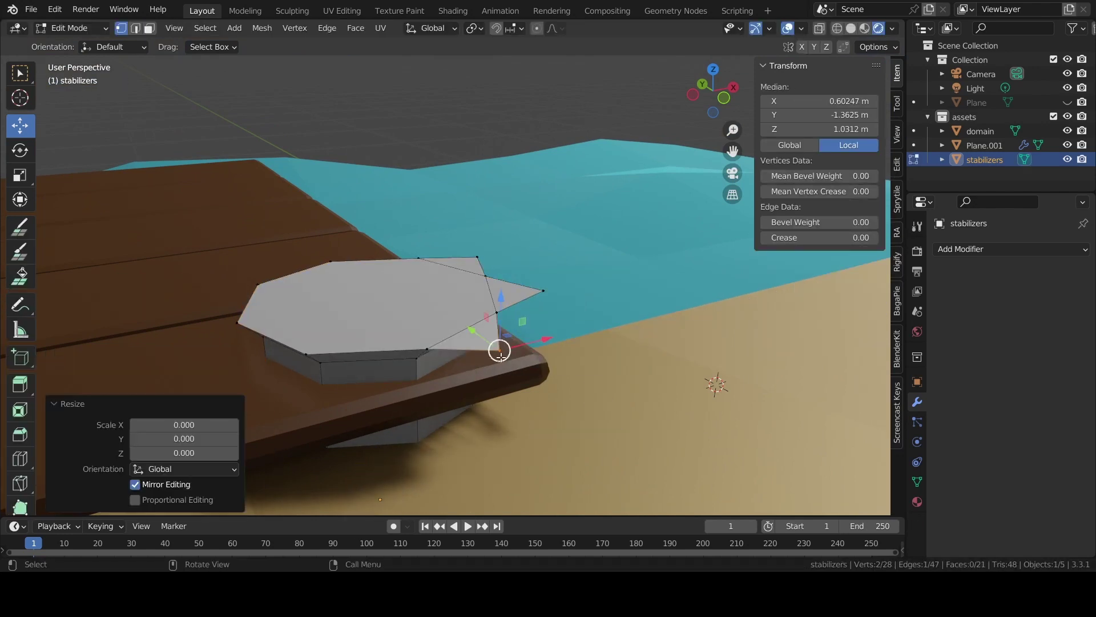
right_click(500, 357)
key("Escape")
key("m")
left_click(500, 358)
Extrude a second flap along X and move it outward toward the octagon's rim
key("e")
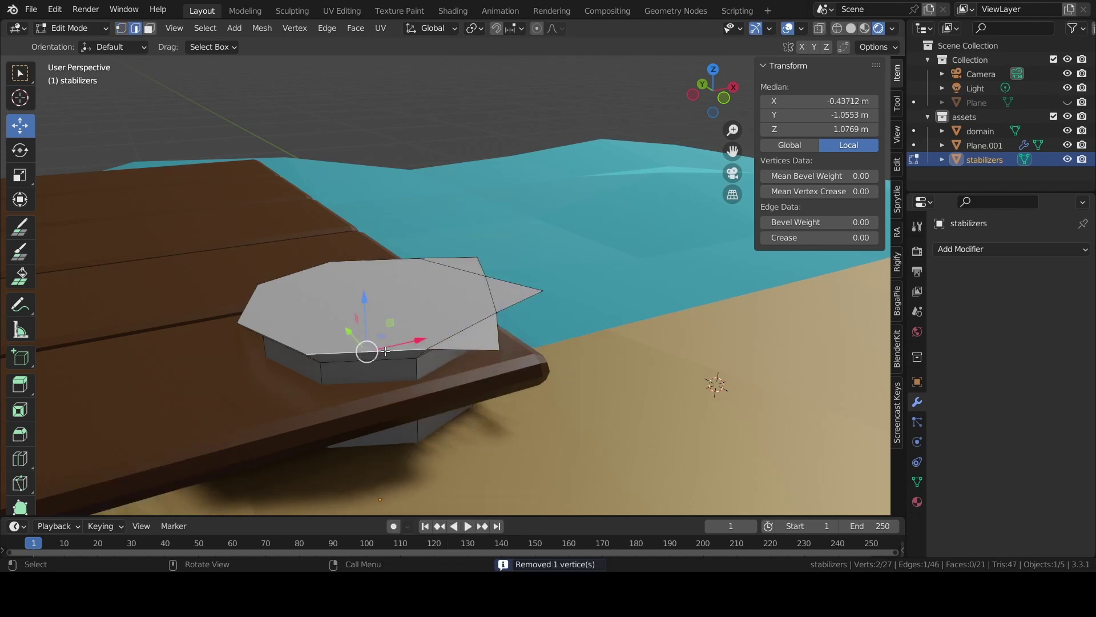
key("x")
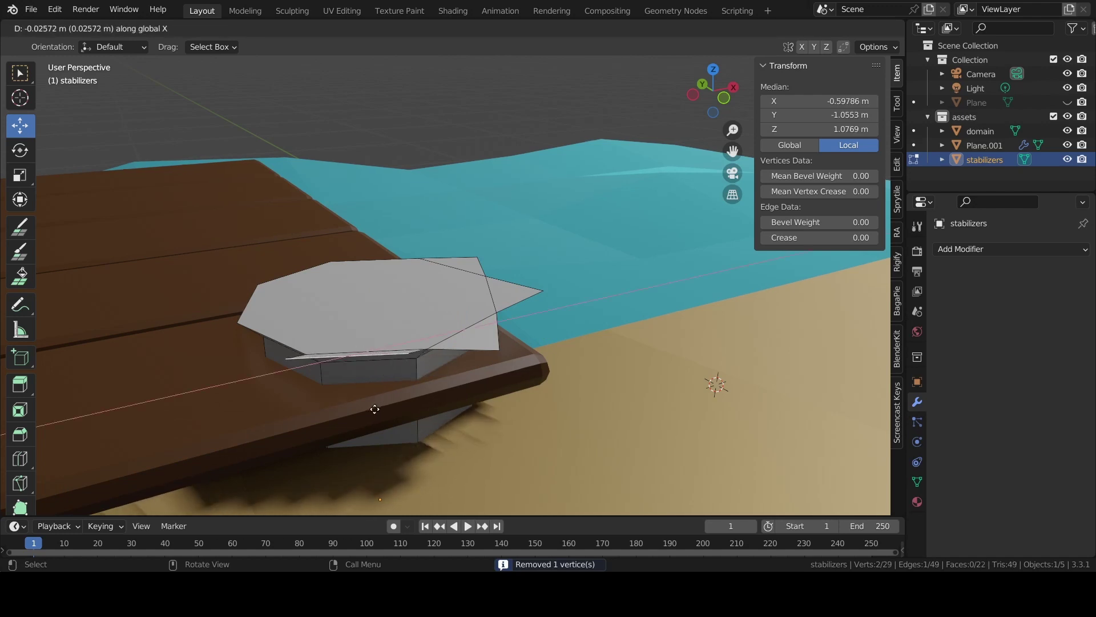
left_click(332, 423)
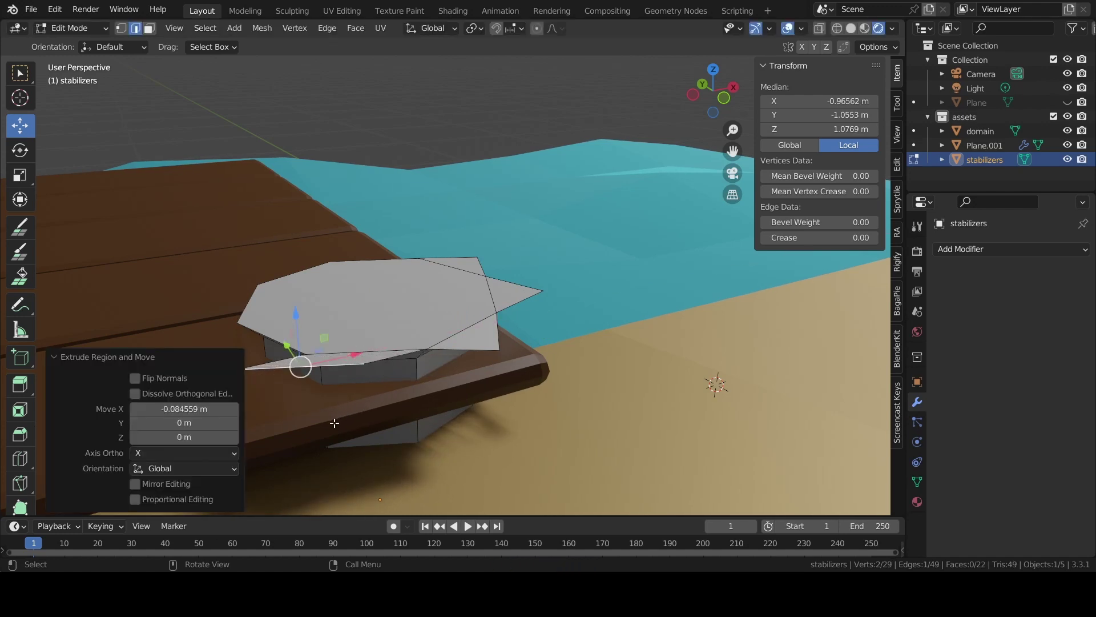
key("g")
key("y")
left_click(326, 406)
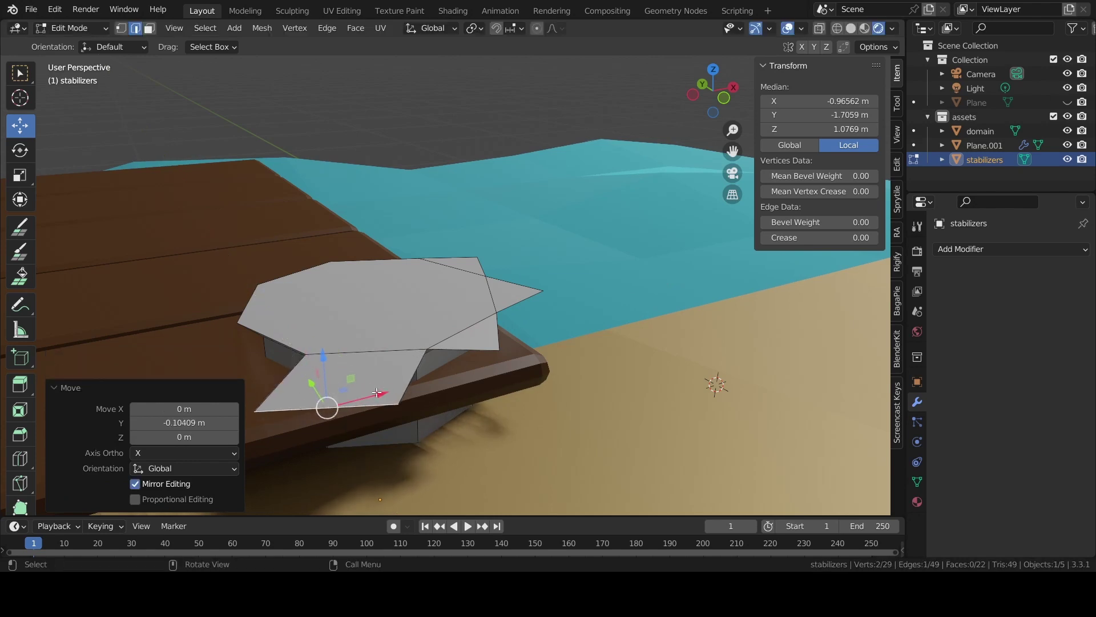
key("g")
left_click(402, 399)
middle_click_drag(402, 400, 588, 441)
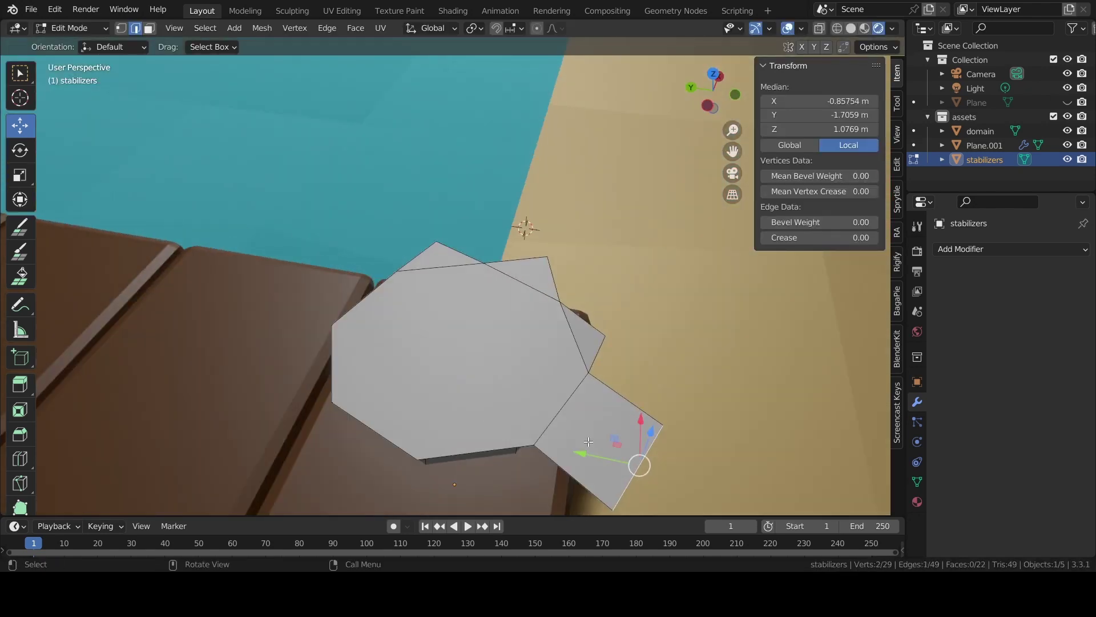
mouse_move(644, 411)
left_mouse_down()
mouse_move(615, 417)
mouse_move(647, 411)
left_mouse_up()
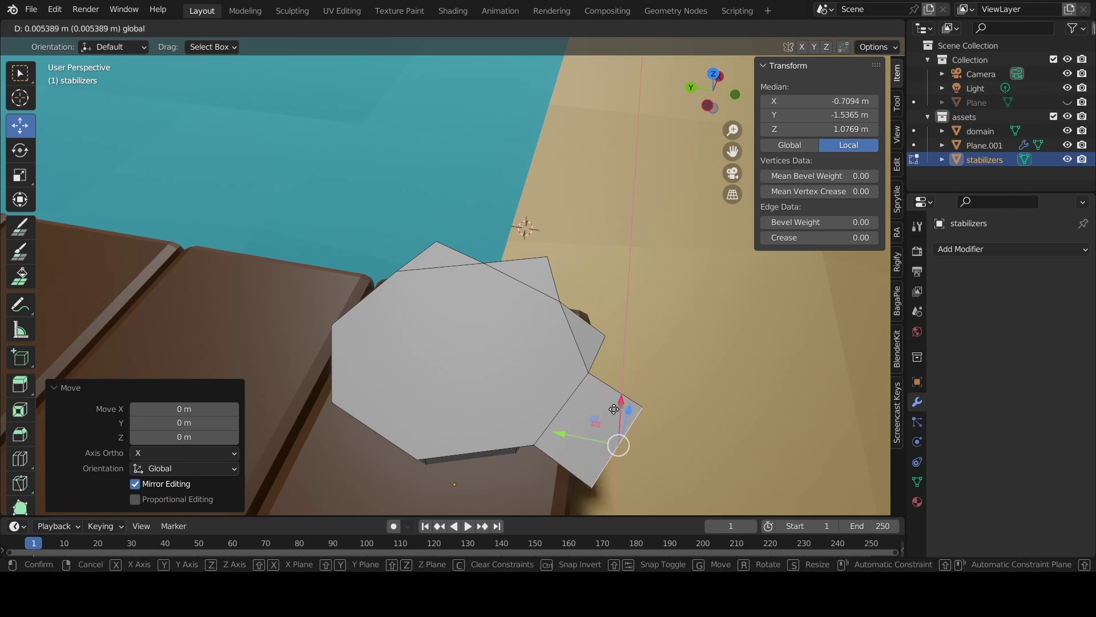
middle_click_drag(647, 411, 587, 383)
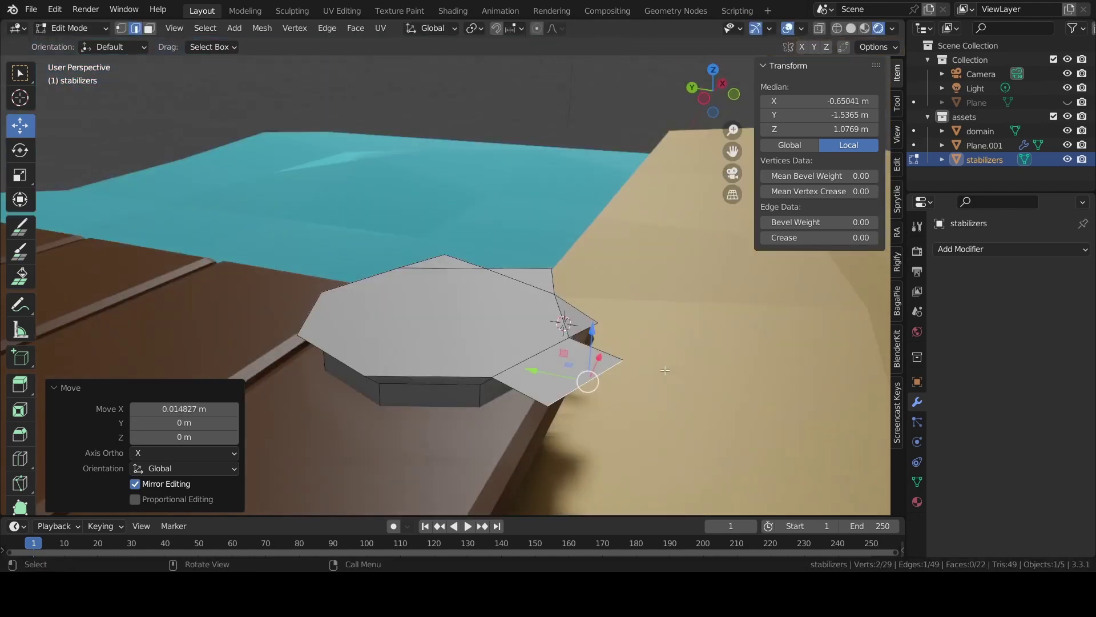
left_click(587, 382)
Scale the second flap's outer vertices to 0 and merge them into a point
key("1")
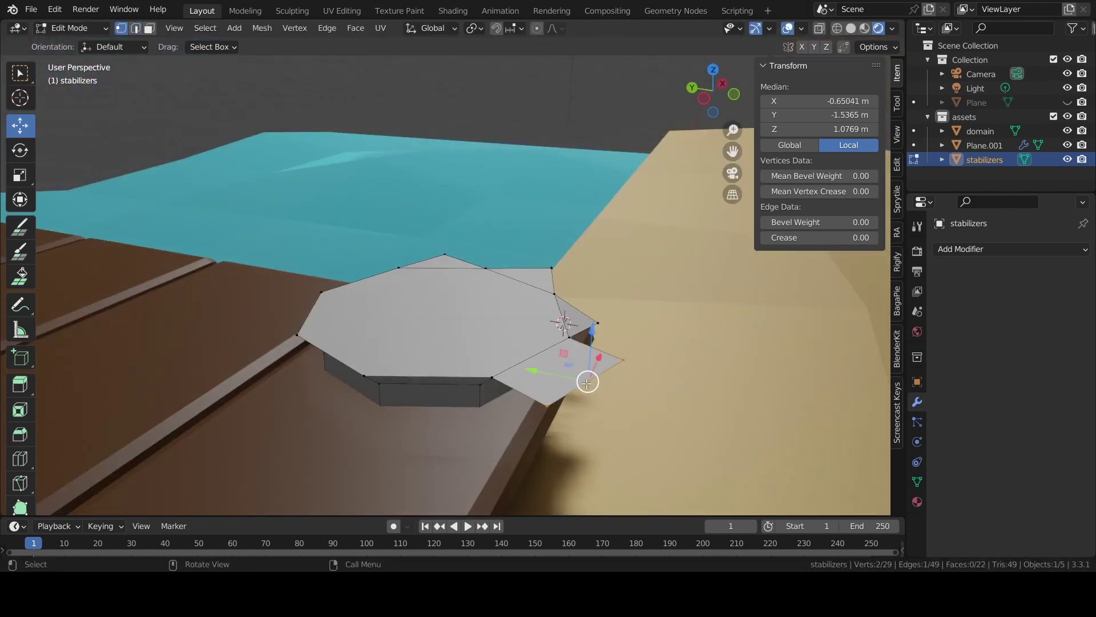
key("s")
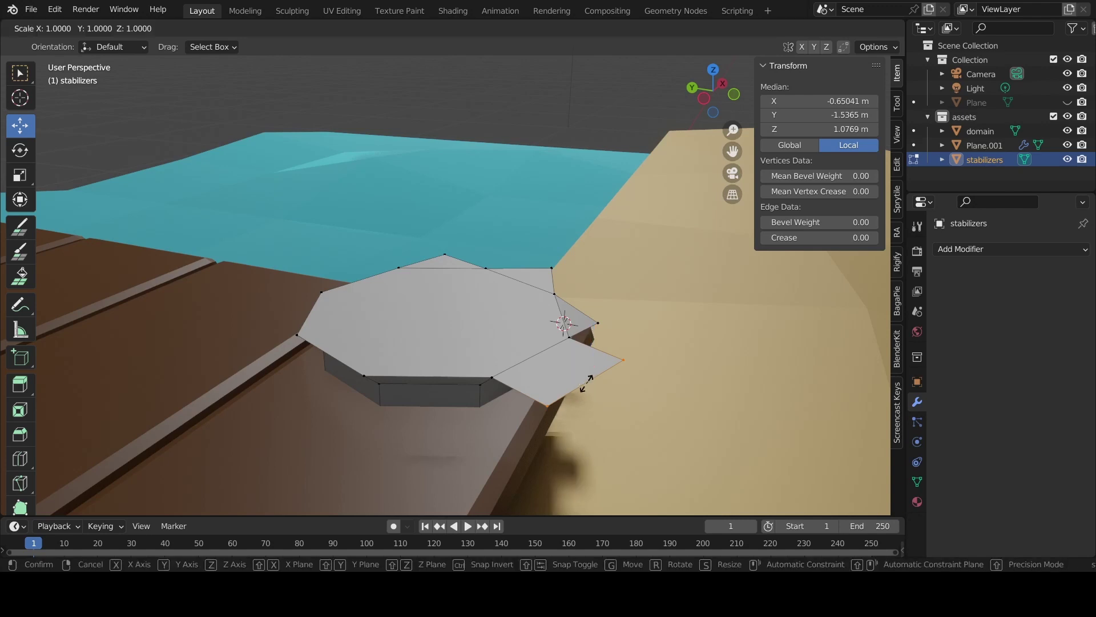
key("0")
key("Return")
key("m")
left_click(587, 383)
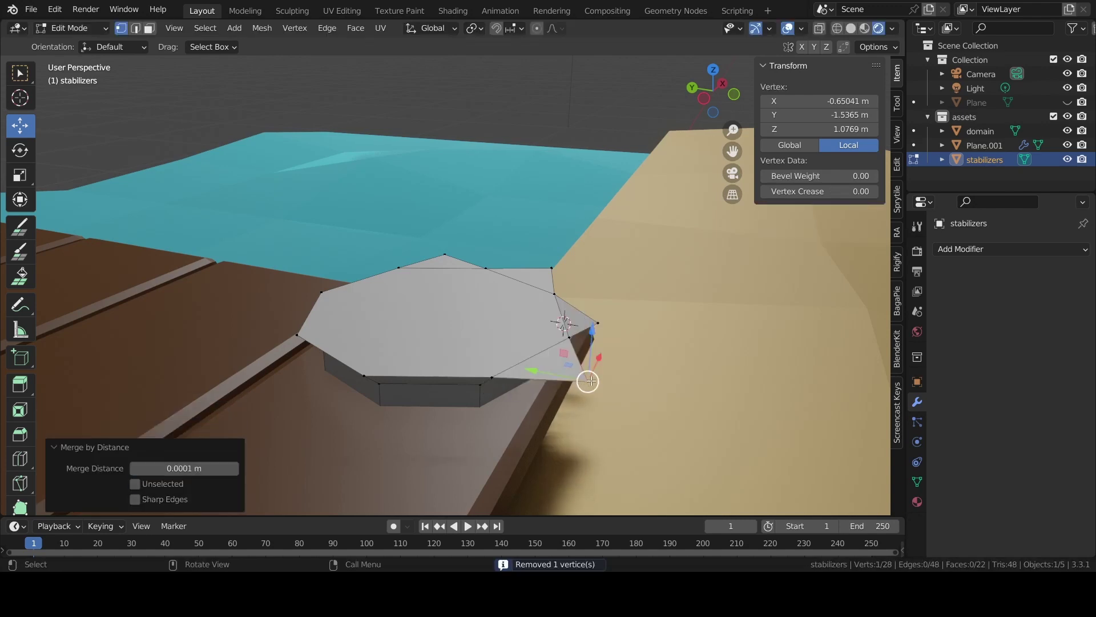
Extrude a third flap from the lower rim edge along X beside the octagon
middle_click_drag(587, 380, 688, 362)
key("2")
left_click(605, 407, "alt")
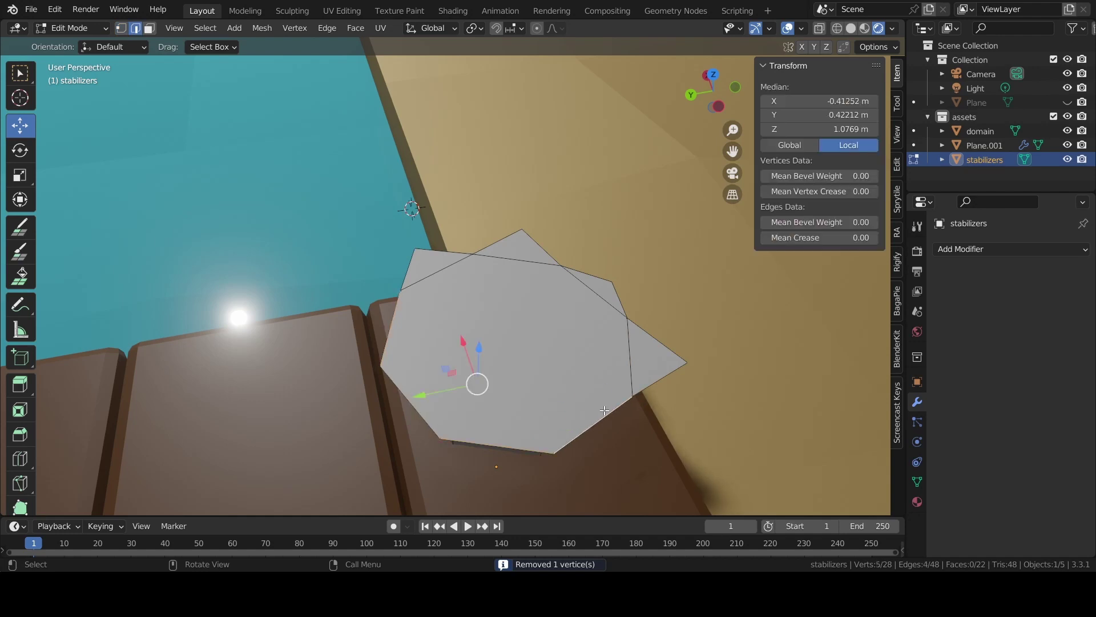
left_click(567, 439)
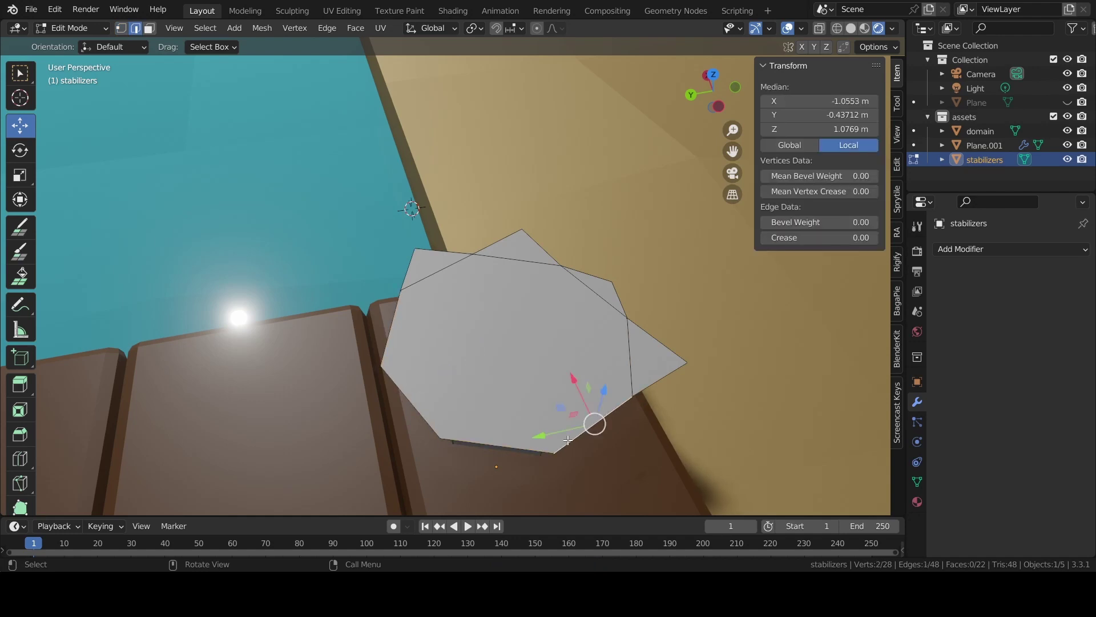
key("e")
key("x")
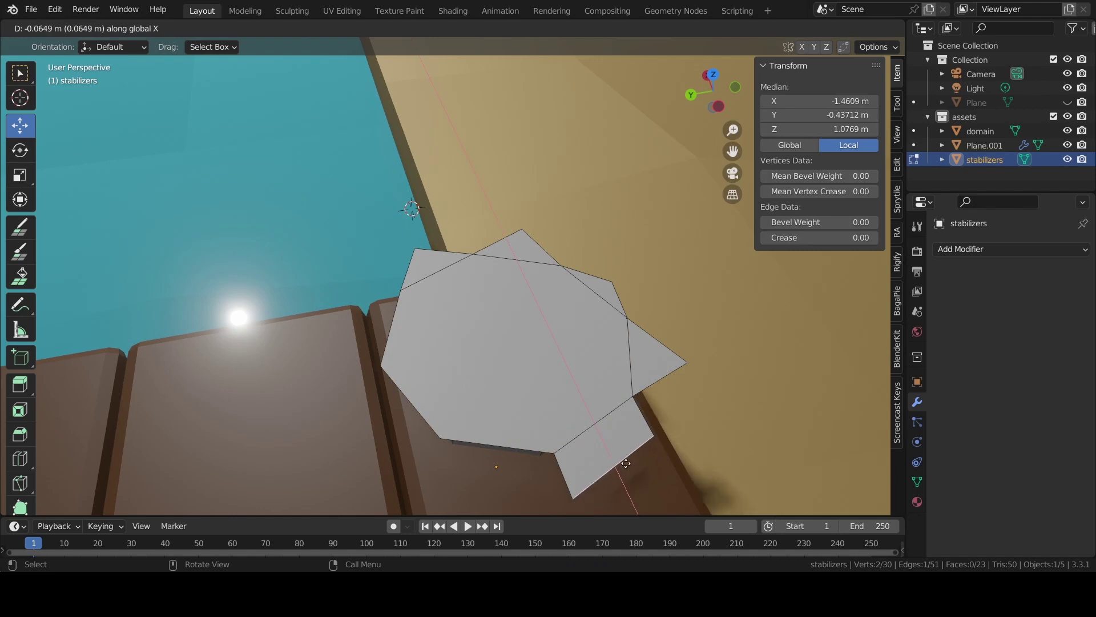
left_click(642, 484)
mouse_move(626, 459)
left_mouse_down()
mouse_move(594, 468)
mouse_move(606, 465)
left_mouse_up()
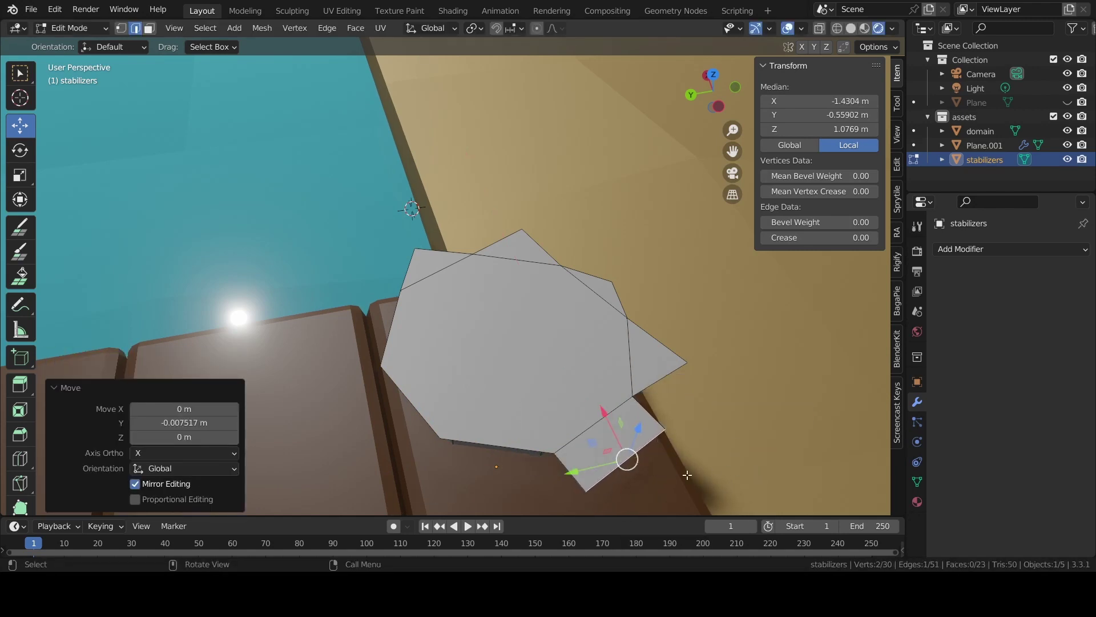
Collapse the third flap's end vertices with scale 0 and merge them by distance
key("ctrl+s")
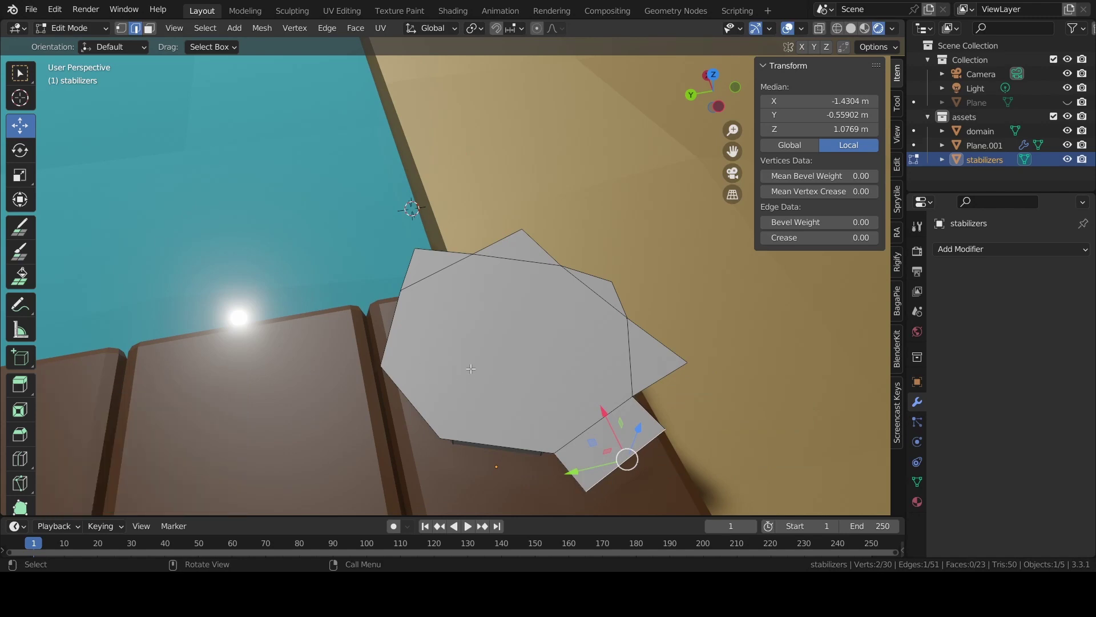
key("s")
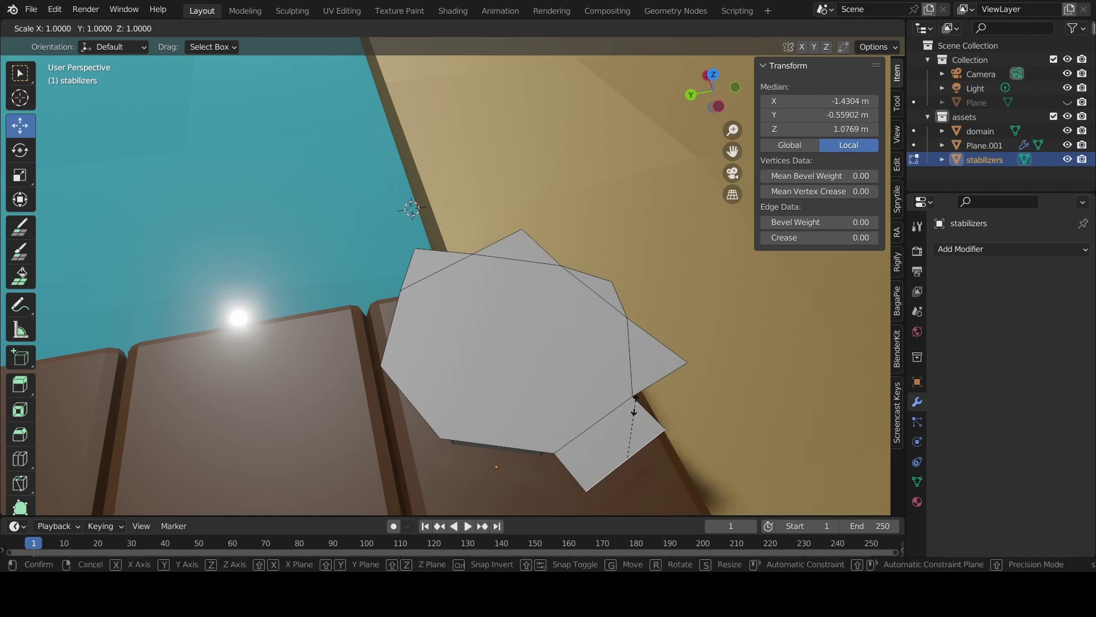
key("0")
key("Return")
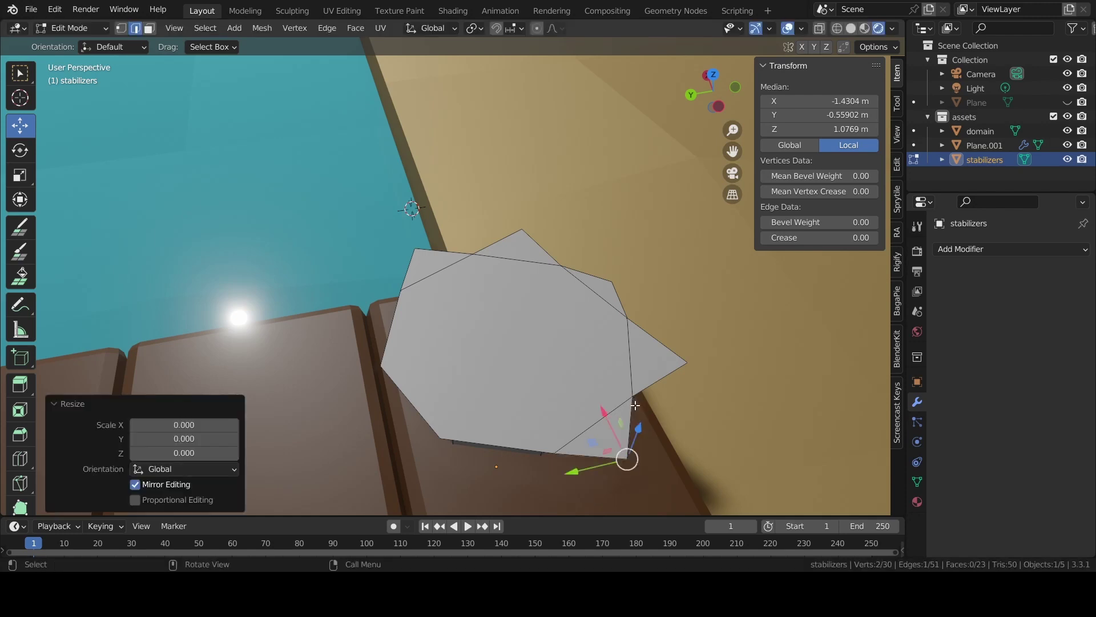
key("ctrl+z")
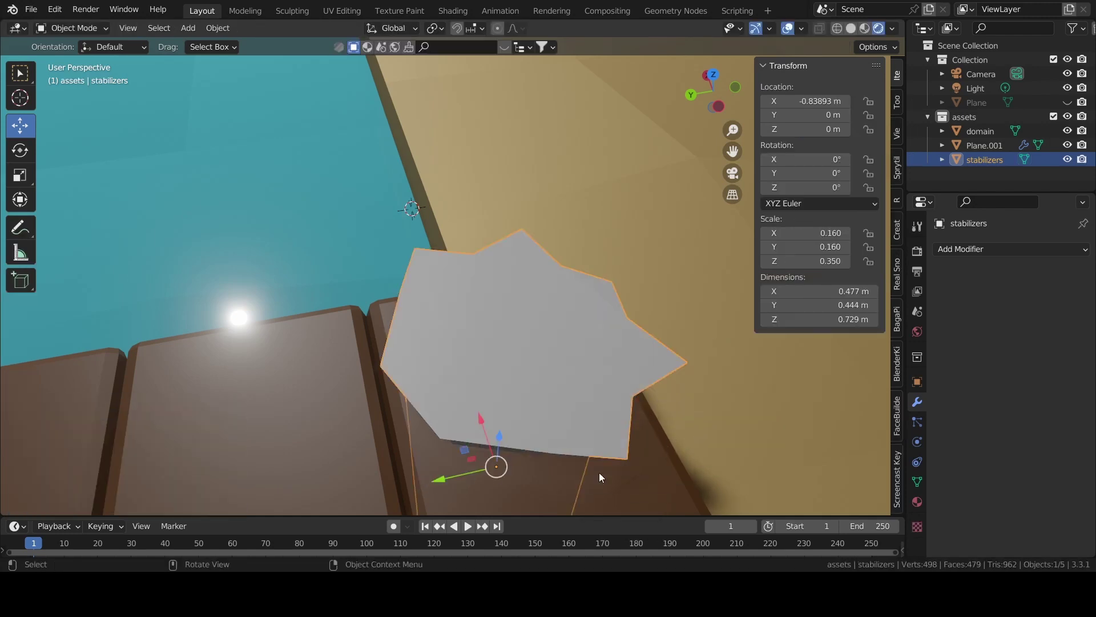
key("ctrl+shift+z")
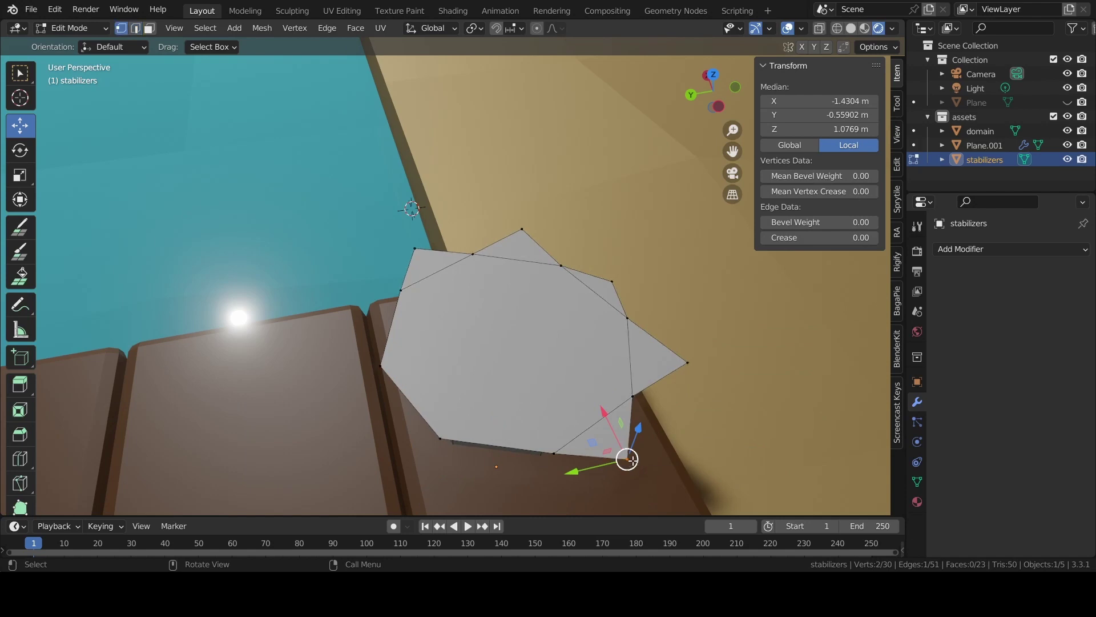
key("m")
left_click(635, 466)
Extrude a fourth flap from the bottom rim edge and shift it outward
left_click(724, 501)
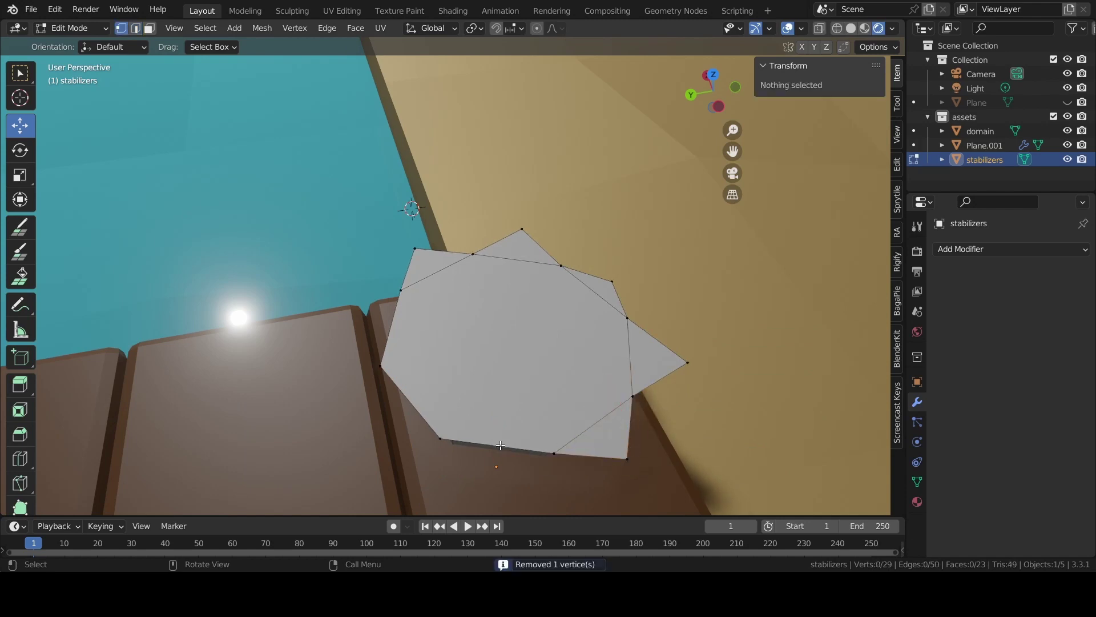
key("2")
left_click(498, 445)
key("e")
key("z")
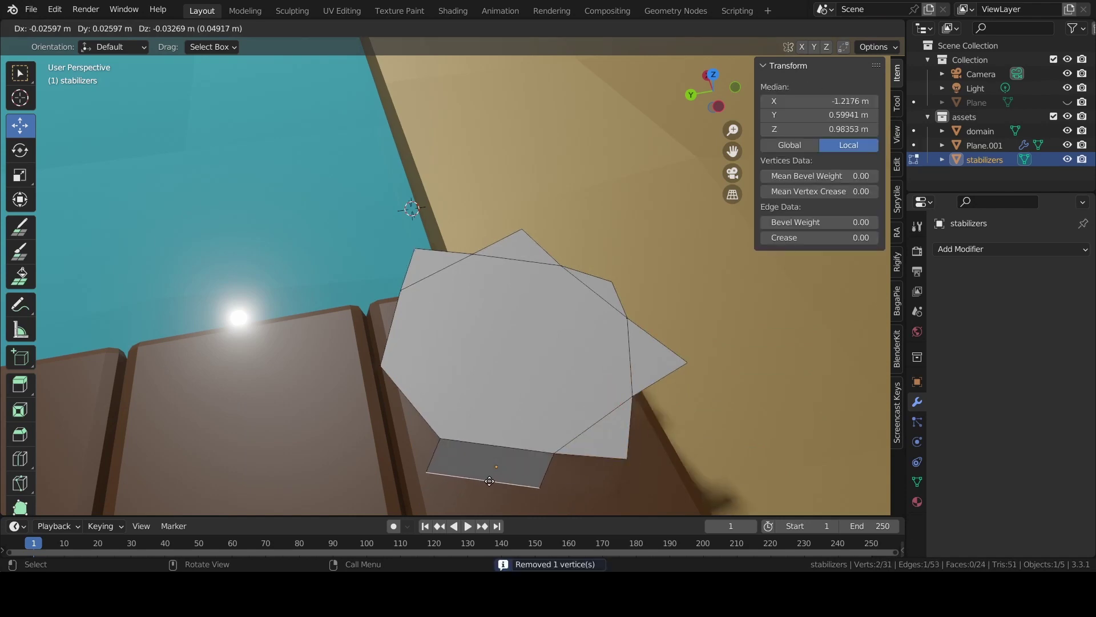
key("x")
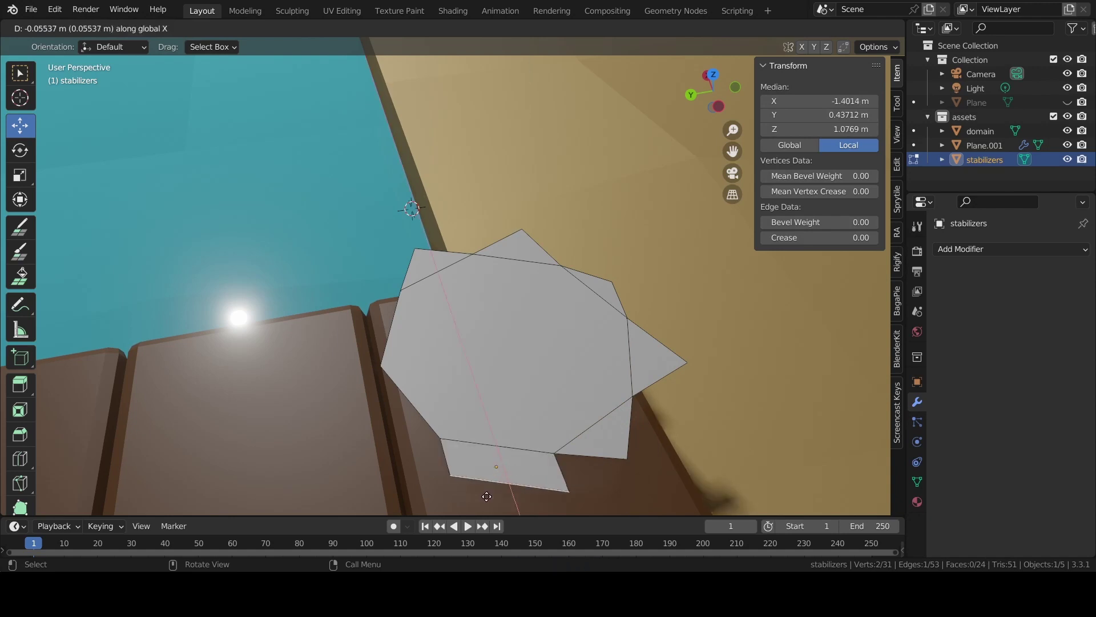
left_click(491, 484)
key("g")
key("y")
left_click(470, 492)
key("g")
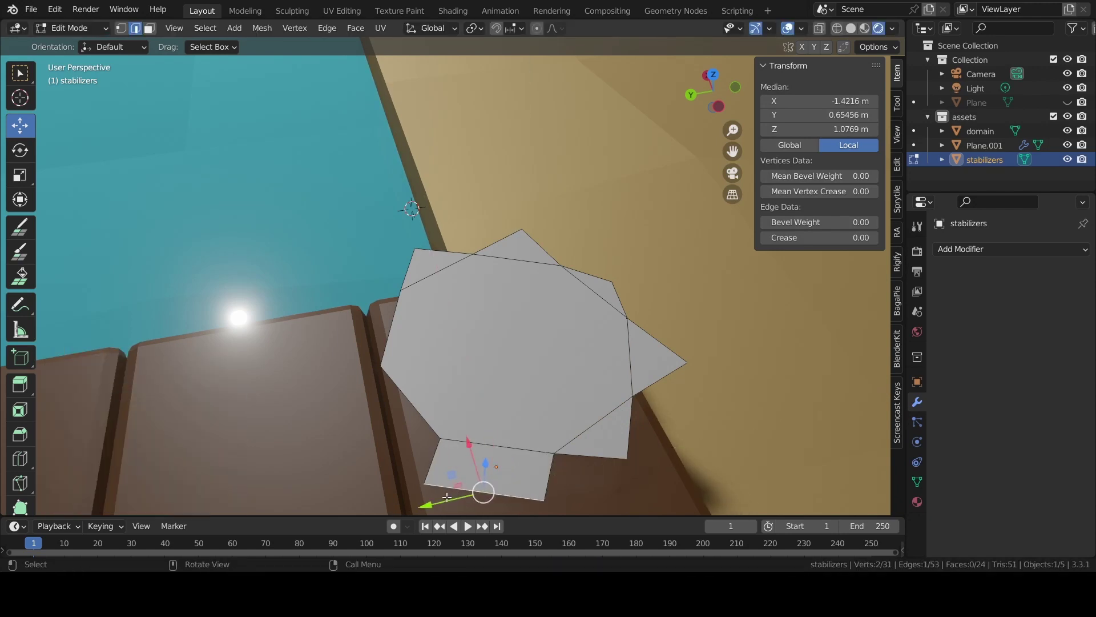
left_click(523, 485)
Collapse the fourth flap's bottom vertices to scale 0 and merge them into a point
left_click(524, 491)
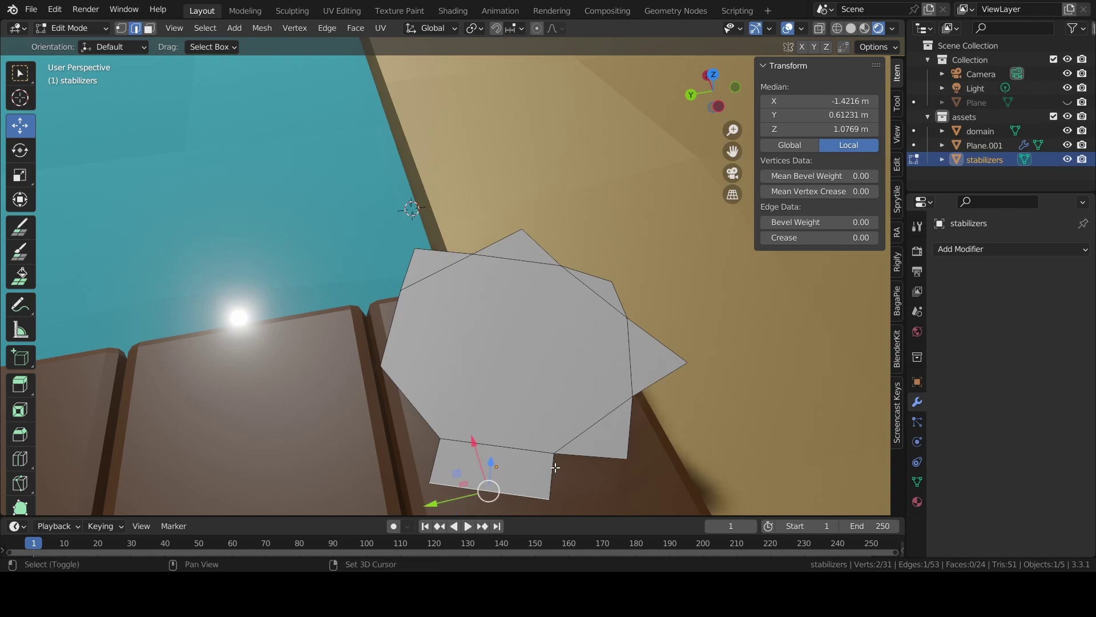
key("shift+a")
key("Escape")
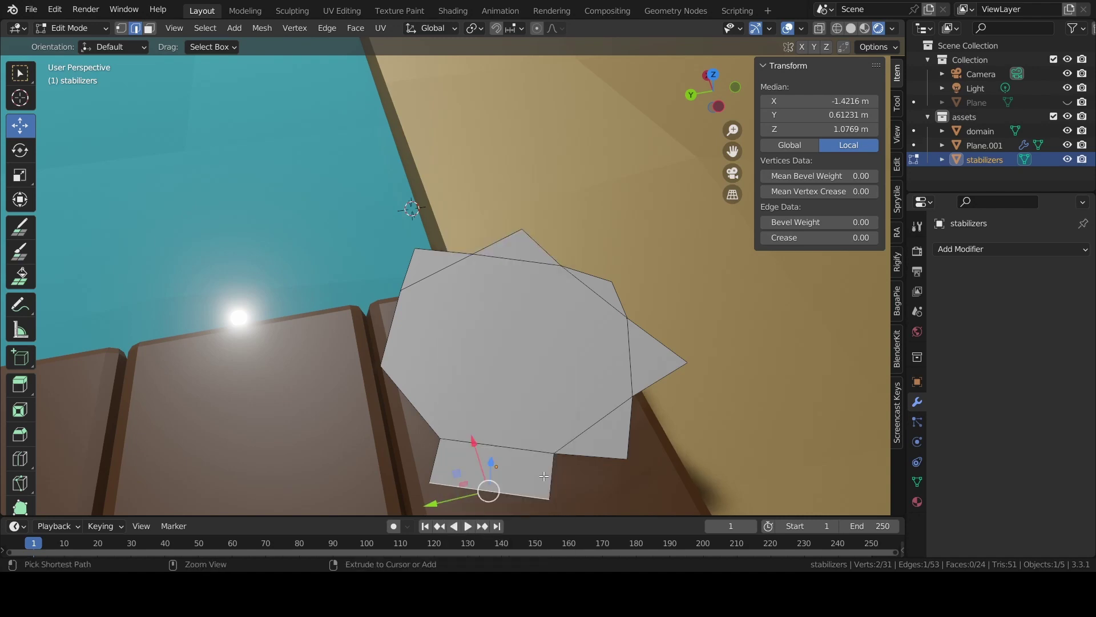
key("s")
key("0")
key("Return")
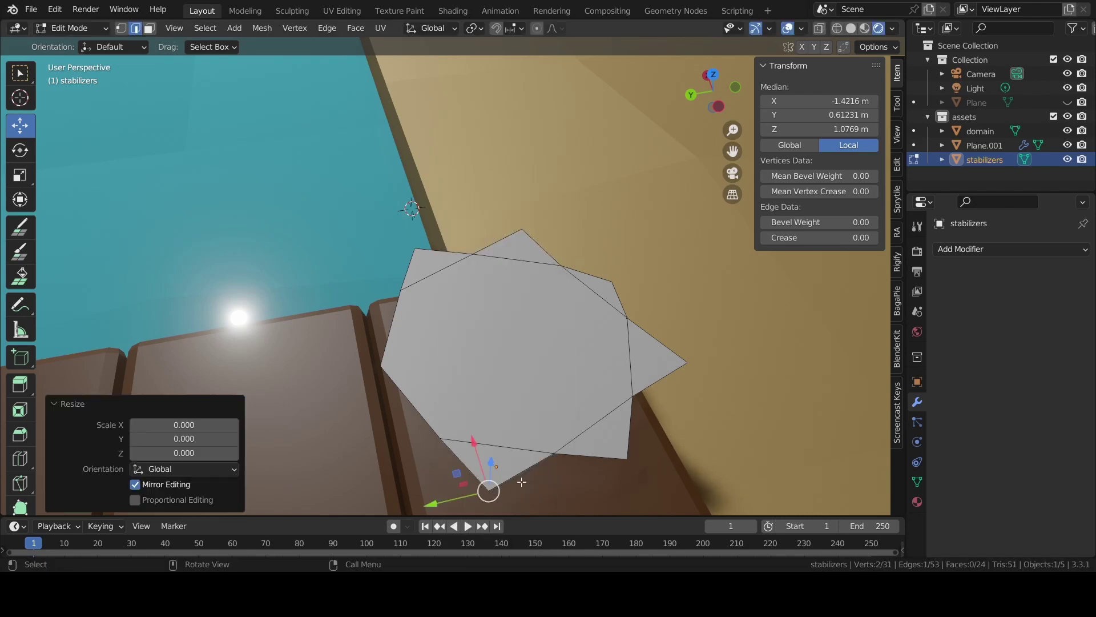
key("1")
key("m")
left_click(514, 482)
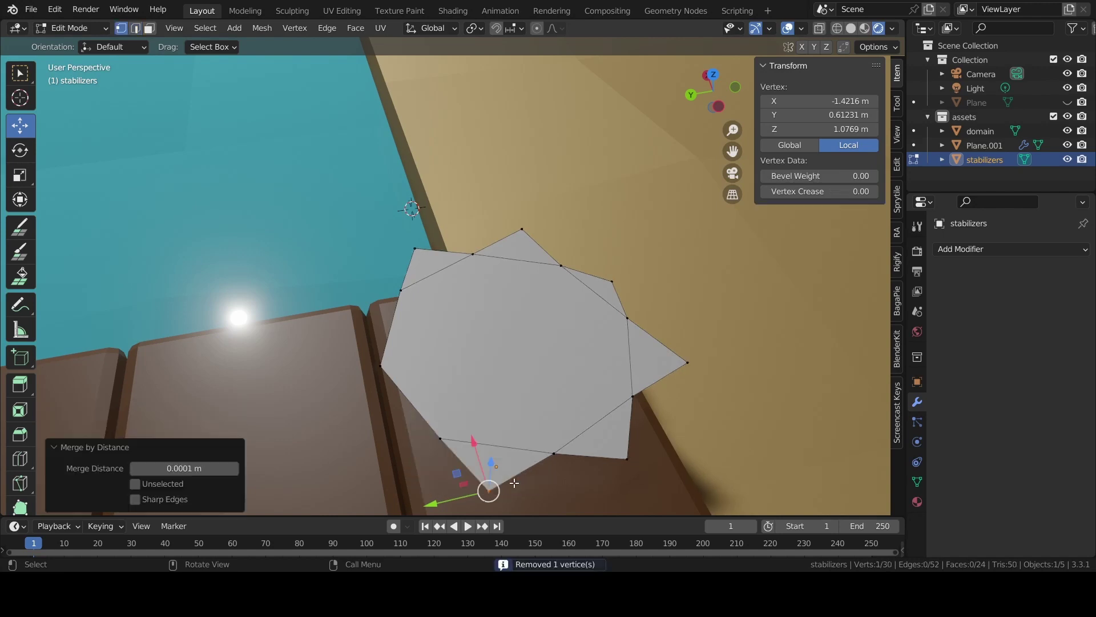
Extrude a fifth flap from an outer edge along Y, then collapse and merge its tip
key("2")
left_click(406, 399)
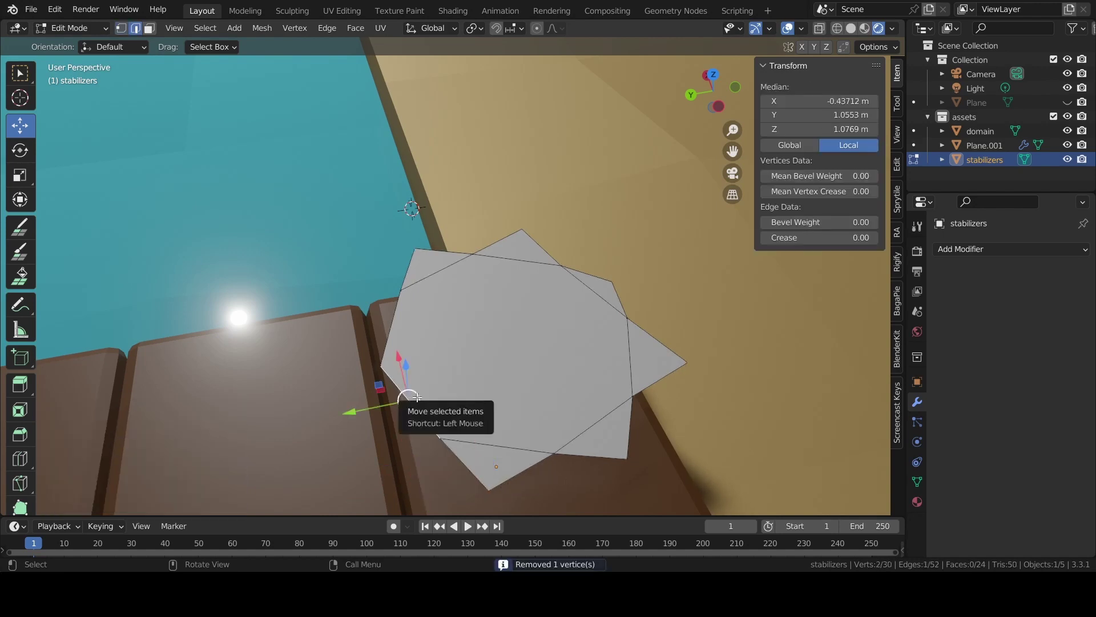
key("e")
key("y")
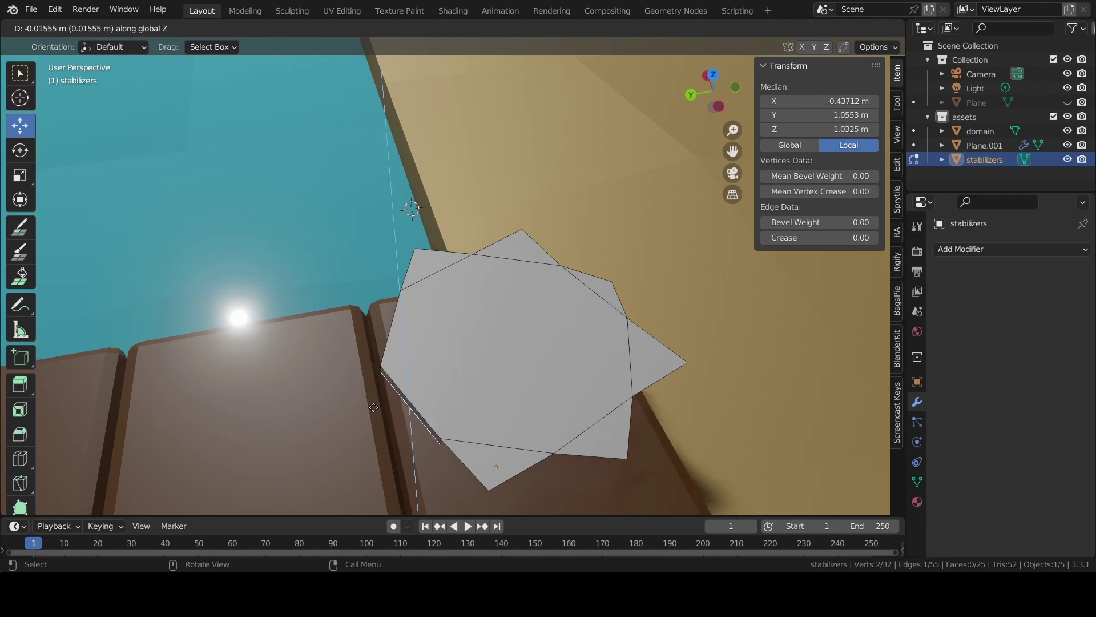
left_click(363, 414)
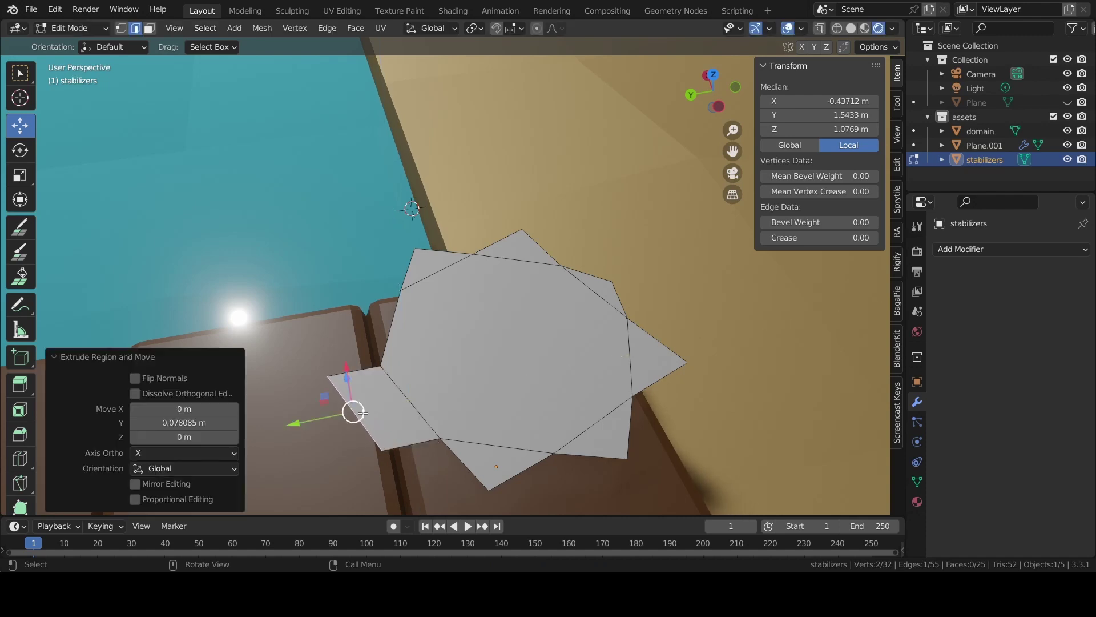
key("g")
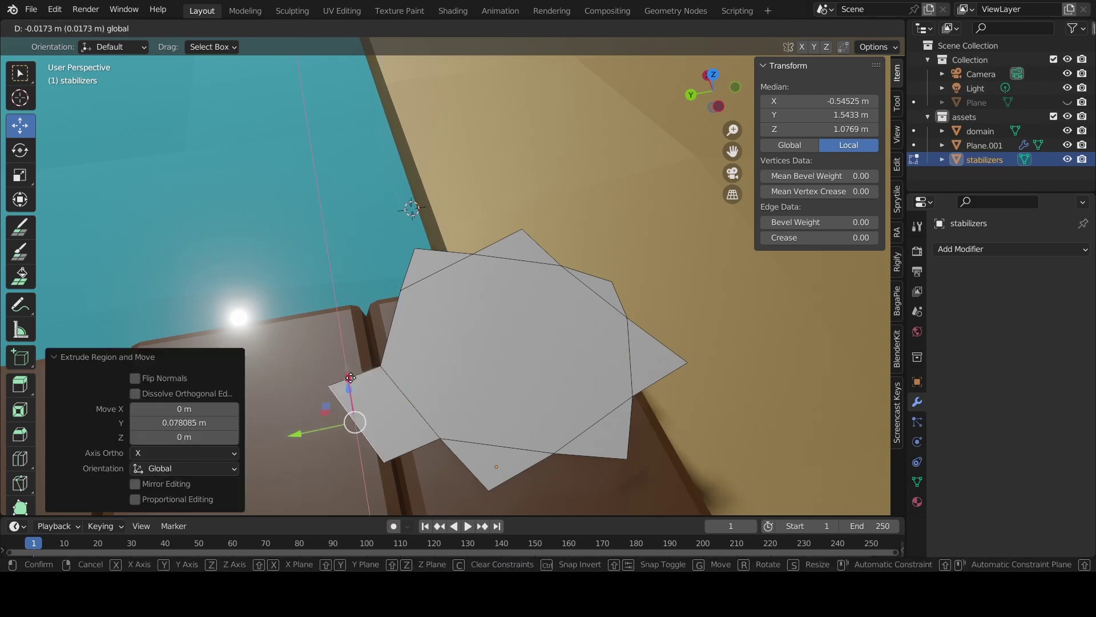
left_click(355, 434)
left_click_drag(368, 388, 367, 382)
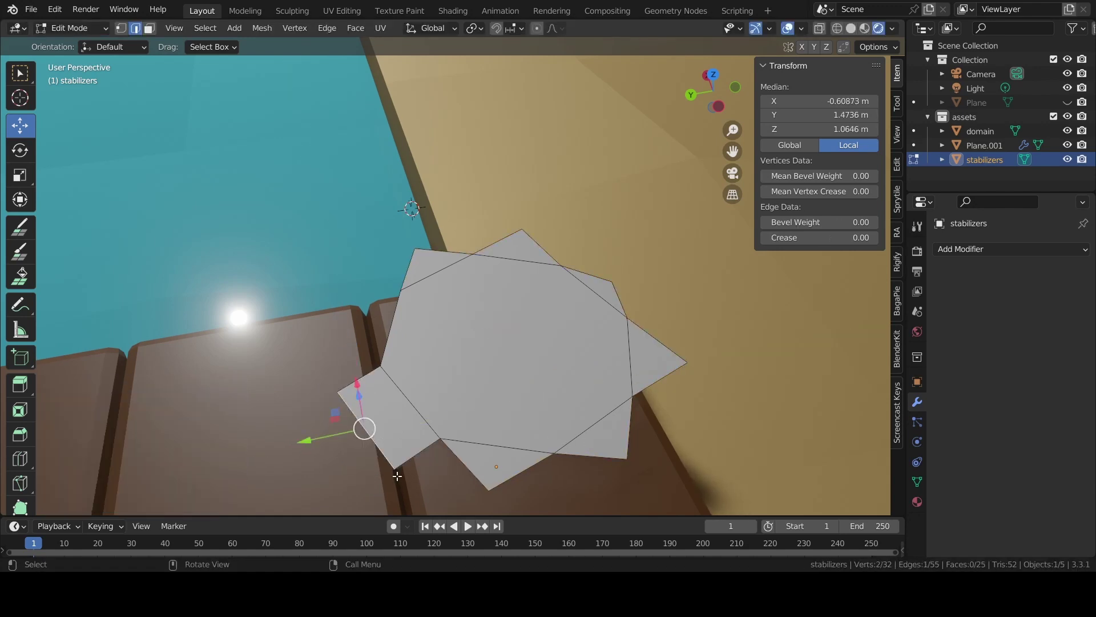
key("2")
type("s0")
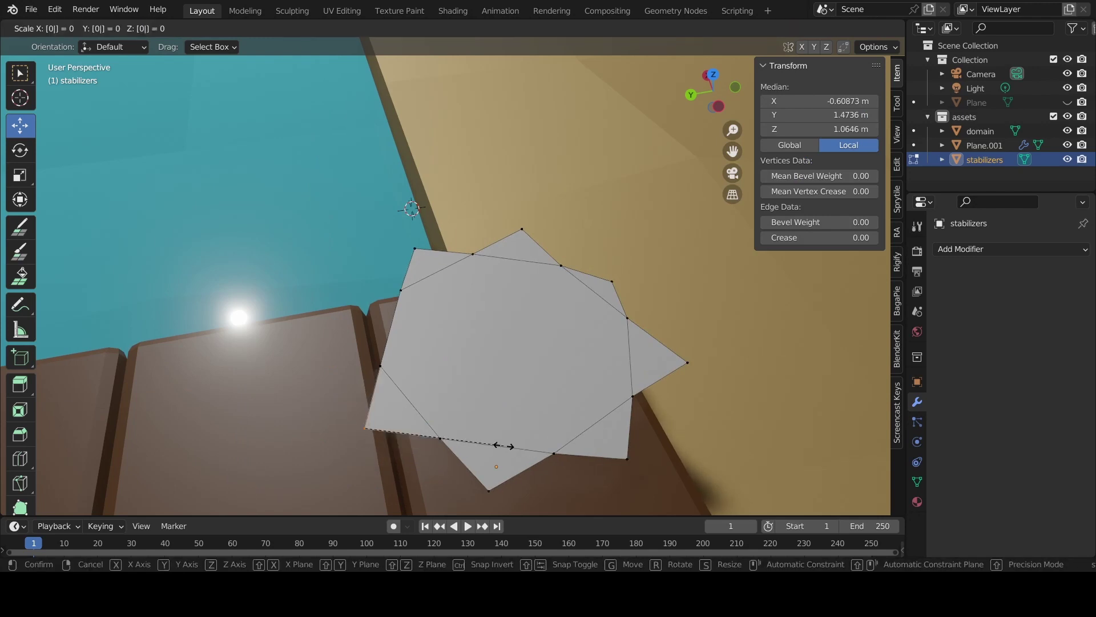
key("Return")
key("m")
left_click(501, 446)
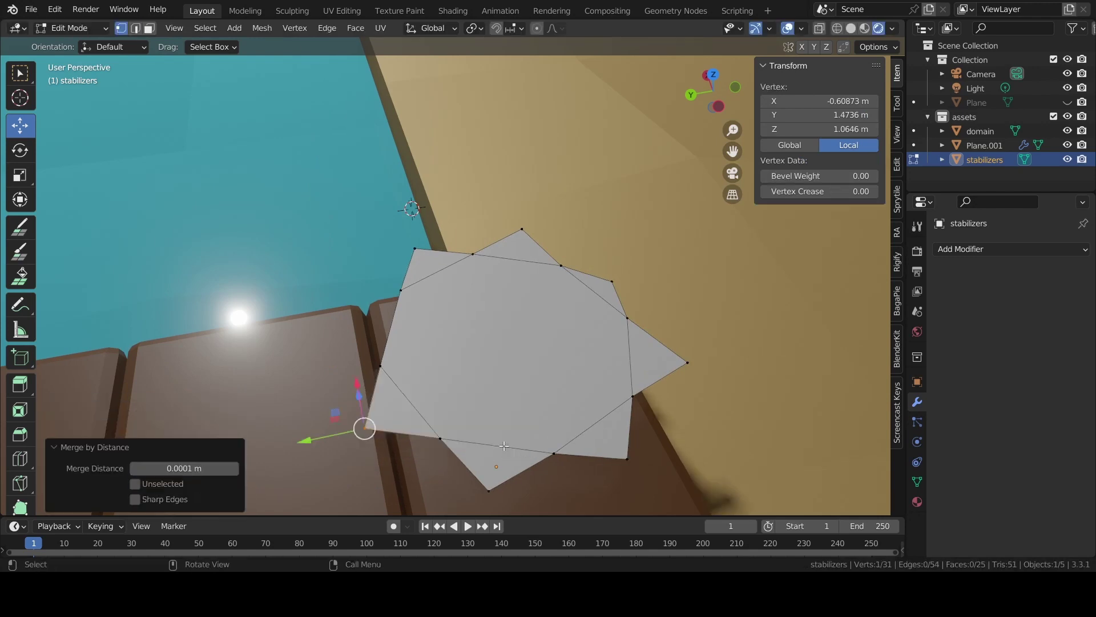
Extrude a sixth flap from the next edge and merge its zero-scaled vertices into a point
left_click(396, 350)
key("e")
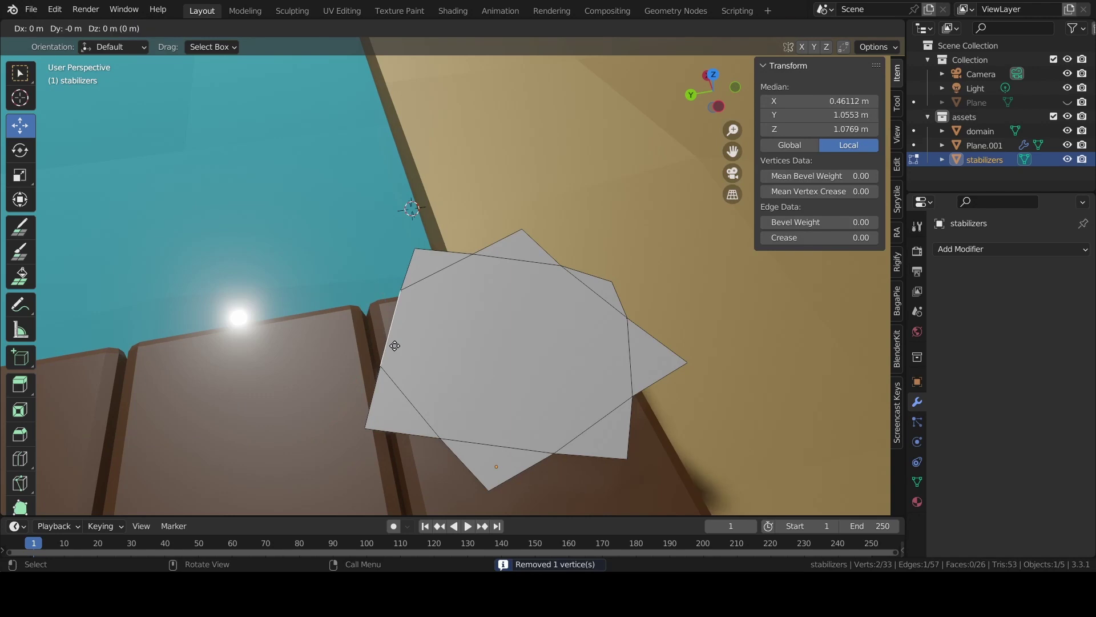
left_click(332, 335)
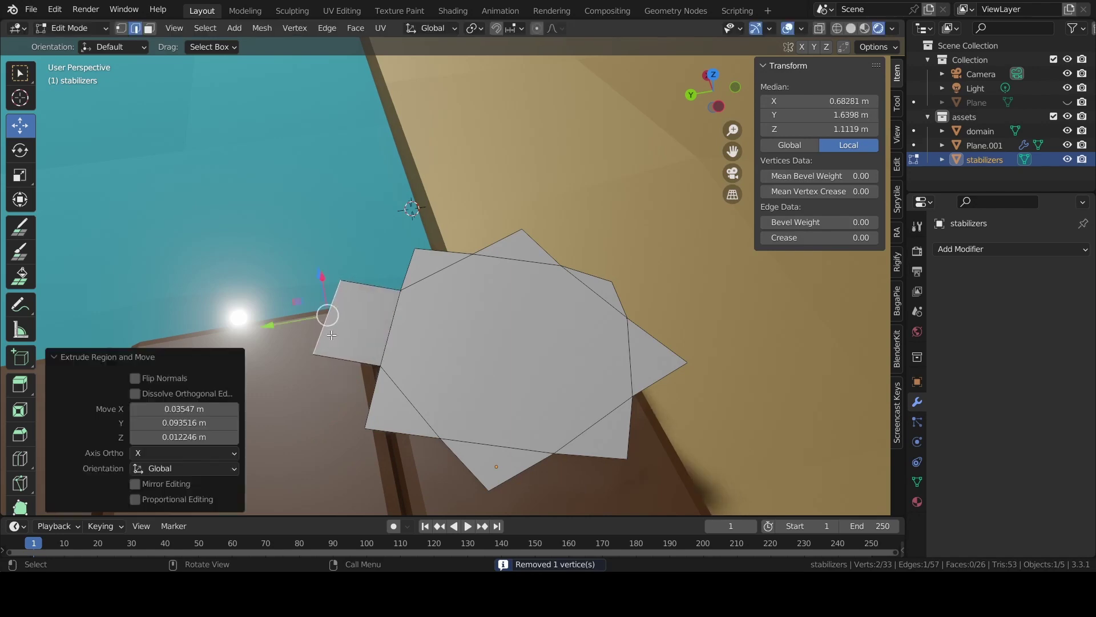
key("1")
right_click(363, 336)
left_click(363, 337)
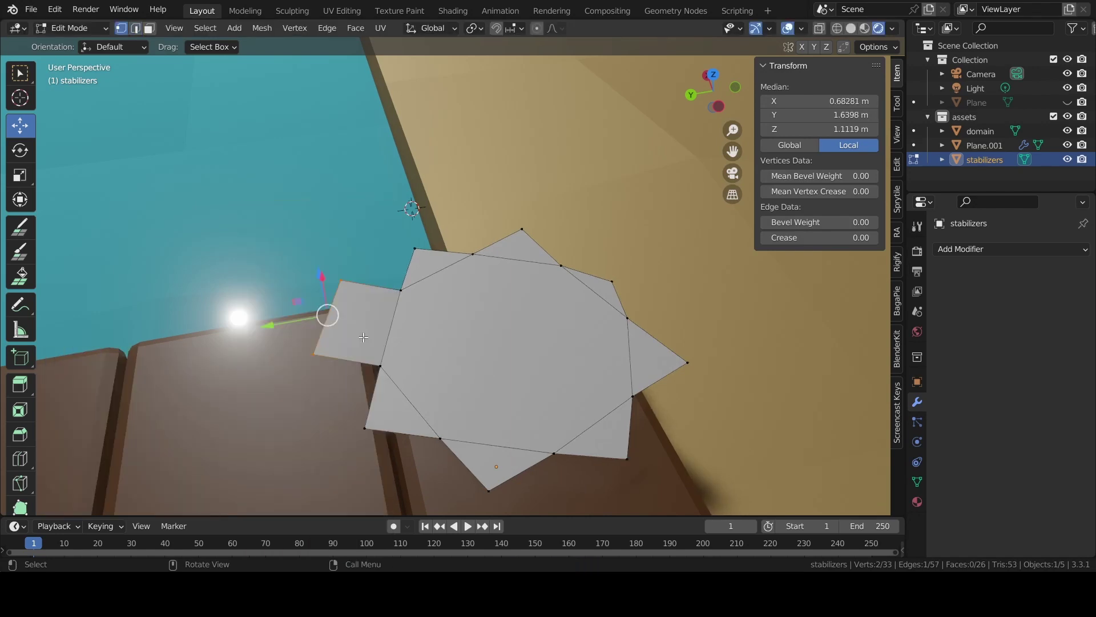
right_click(363, 337)
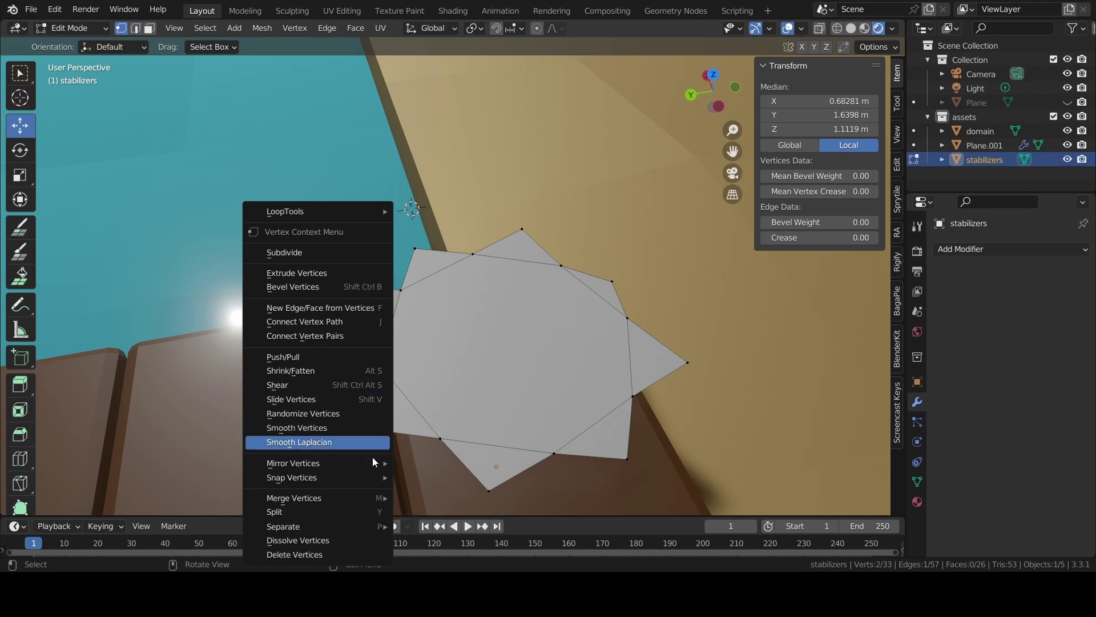
key("Escape")
key("s")
key("0")
key("Return")
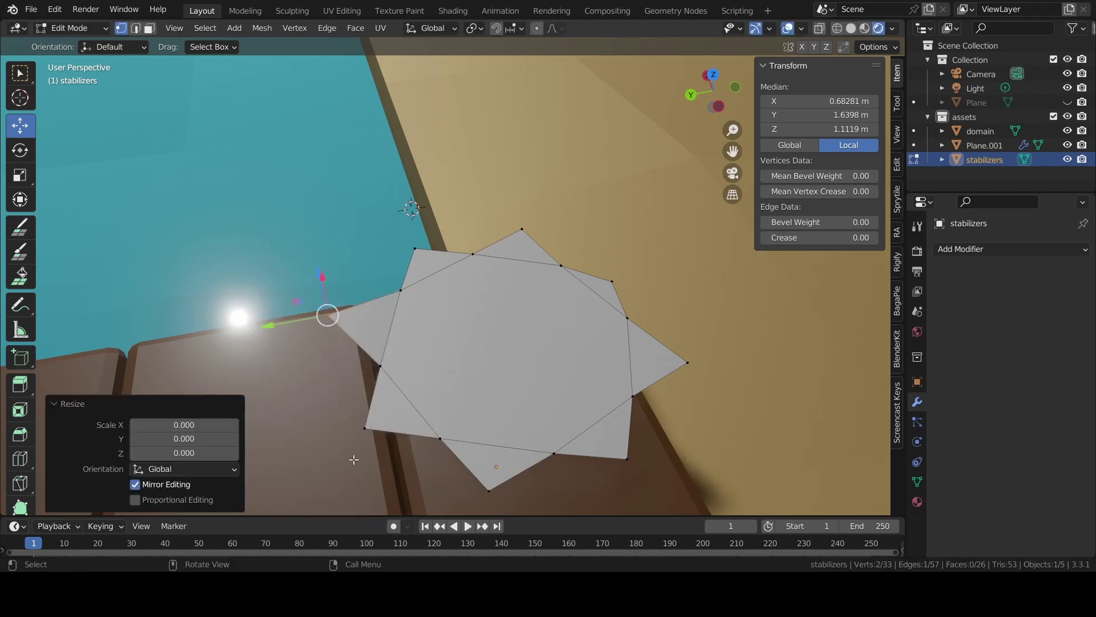
key("m")
left_click(354, 459)
mouse_move(354, 459)
middle_mouse_down()
mouse_move(718, 314)
mouse_move(639, 216)
middle_mouse_up()
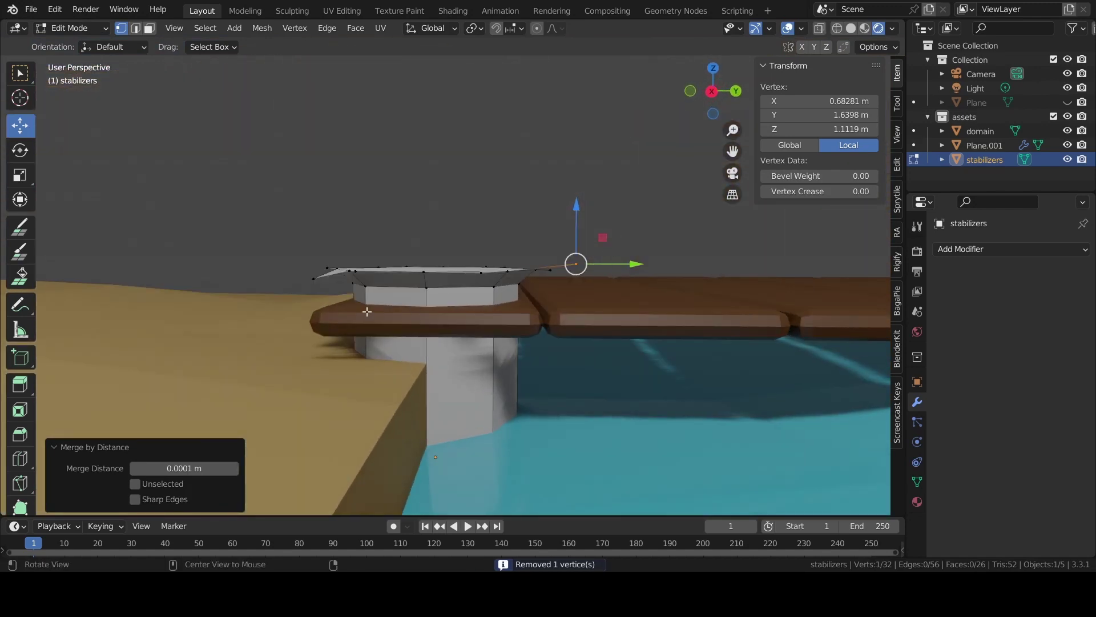
Pull two of the cap's outer edges downward to start bending it
middle_click_drag(367, 312, 415, 318)
key("2")
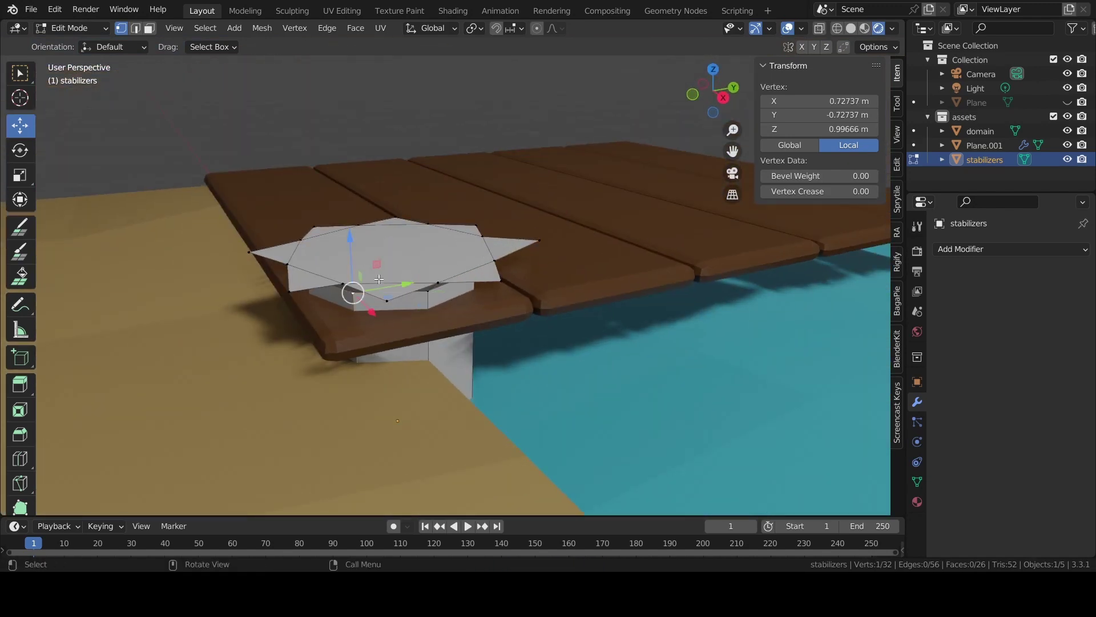
left_click(385, 281)
key("g")
left_click(394, 277)
mouse_move(394, 277)
middle_mouse_down()
mouse_move(445, 252)
mouse_move(257, 269)
mouse_move(404, 259)
mouse_move(350, 300)
mouse_move(388, 330)
mouse_move(447, 277)
mouse_move(512, 282)
mouse_move(440, 268)
mouse_move(576, 241)
mouse_move(411, 242)
mouse_move(365, 297)
mouse_move(337, 311)
mouse_move(498, 354)
mouse_move(419, 375)
mouse_move(477, 225)
middle_mouse_up()
scroll(256, 269, "up", 3)
left_click(247, 265)
key("g")
key("z")
left_click(247, 251)
Nudge the cap's top loop and lower another outer edge along Z
key("alt+a")
left_click(350, 301, "alt")
key("g")
left_click(335, 289)
left_click(388, 330, "alt")
left_click(446, 276)
key("g")
key("z")
left_click(416, 297)
Lower the cap's outer edge loop along Z and tweak a single vertex
left_click(440, 269, "alt")
key("g")
key("z")
left_click(446, 260)
left_click(366, 298)
key("1")
key("g")
left_click(367, 305)
key("Tab")
key("Tab")
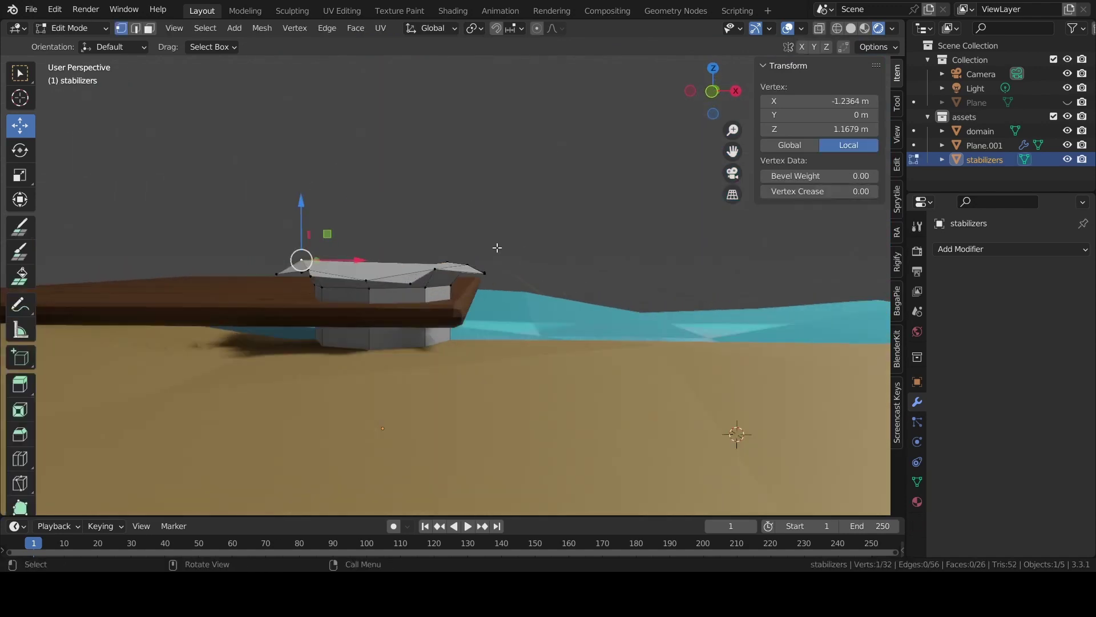
In face mode, select the cap's top faces and the first flap faces
key("3")
left_click(372, 275)
middle_click_drag(371, 276, 396, 323)
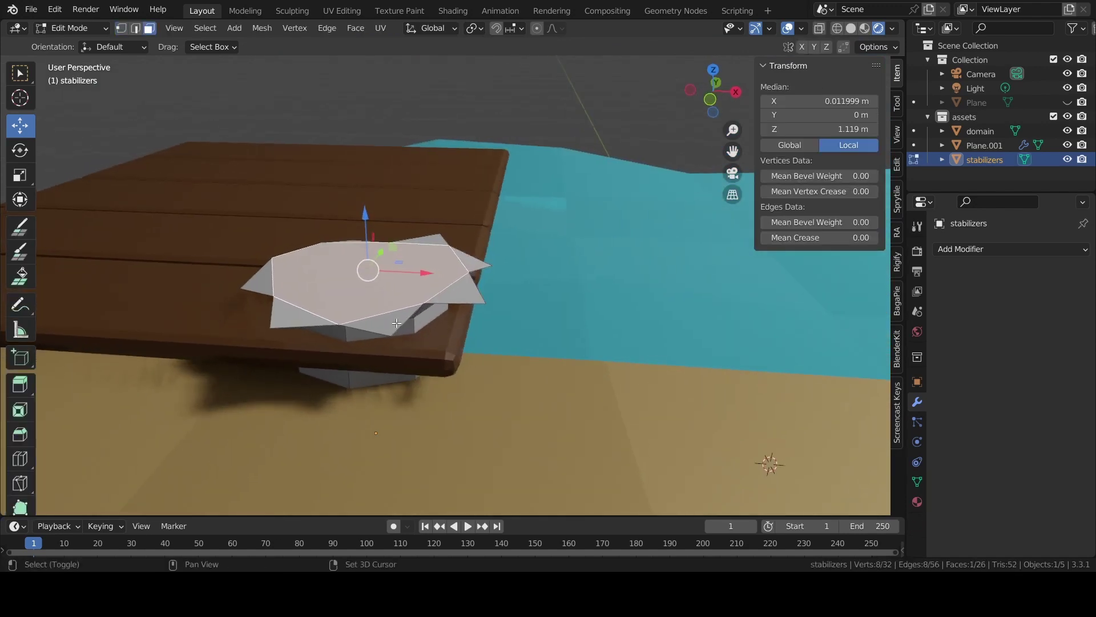
left_click(396, 324, "shift")
left_click(425, 286, "shift")
left_click(452, 251, "shift")
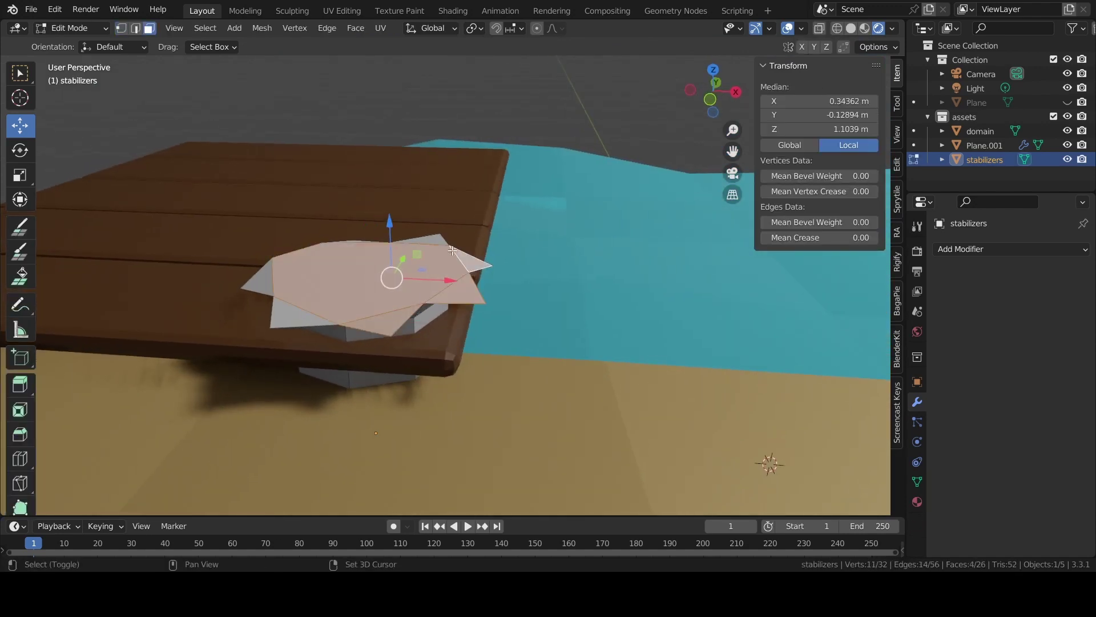
middle_click_drag(474, 261, 399, 297)
left_click(376, 240, "shift")
left_click(274, 309, "shift")
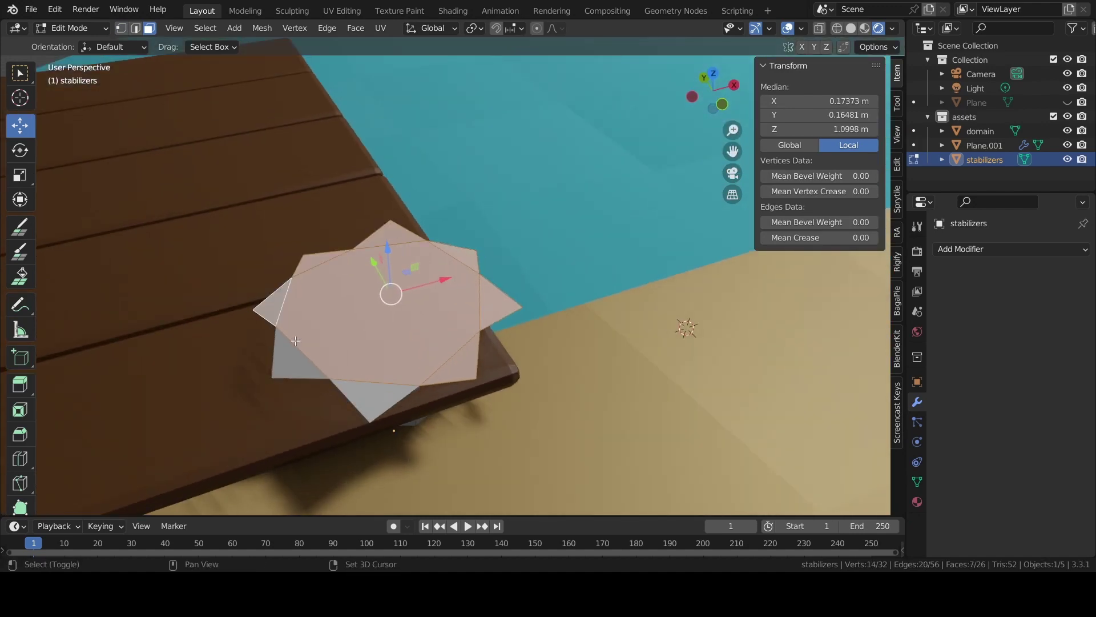
left_click(295, 341, "shift")
Add the remaining pointed flap faces around the cap to the selection
mouse_move(295, 341)
middle_mouse_down()
mouse_move(369, 266)
mouse_move(394, 260)
middle_mouse_up()
left_click(283, 257, "shift")
left_click(343, 263, "shift")
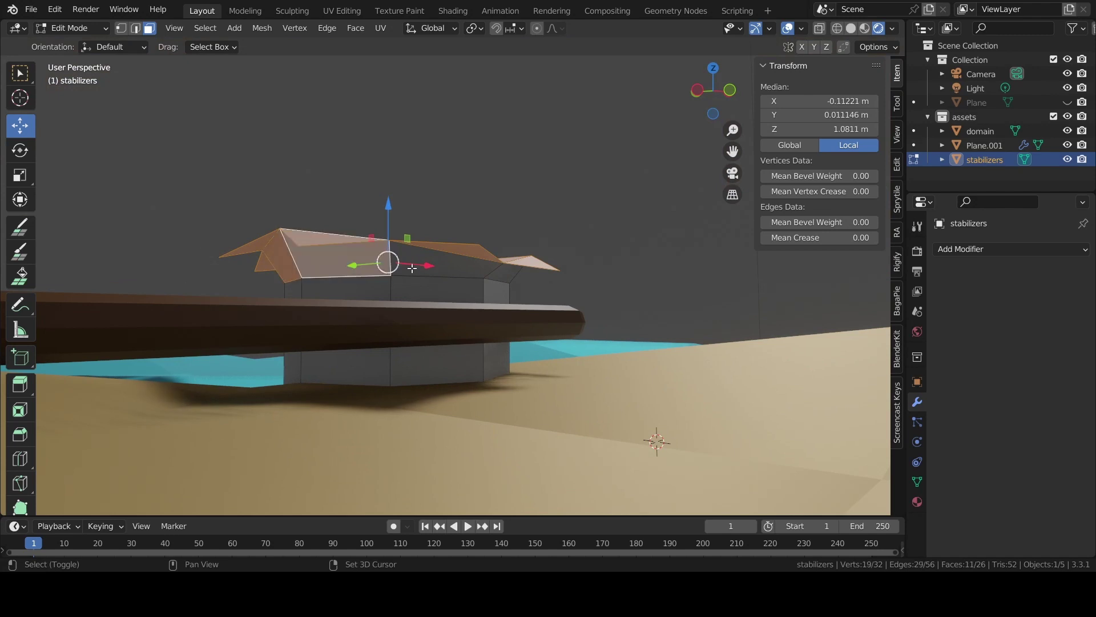
left_click(412, 269, "shift")
left_click(456, 271, "shift")
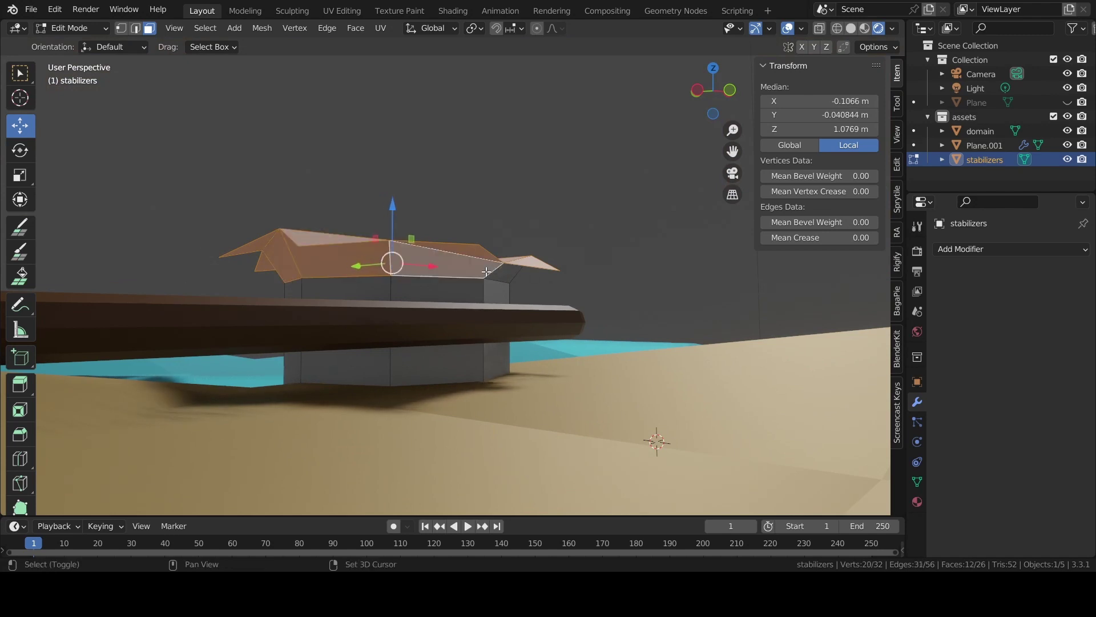
left_click(486, 272, "shift")
mouse_move(486, 272)
middle_mouse_down()
mouse_move(292, 254)
mouse_move(237, 264)
mouse_move(396, 277)
middle_mouse_up()
left_click(484, 275, "shift")
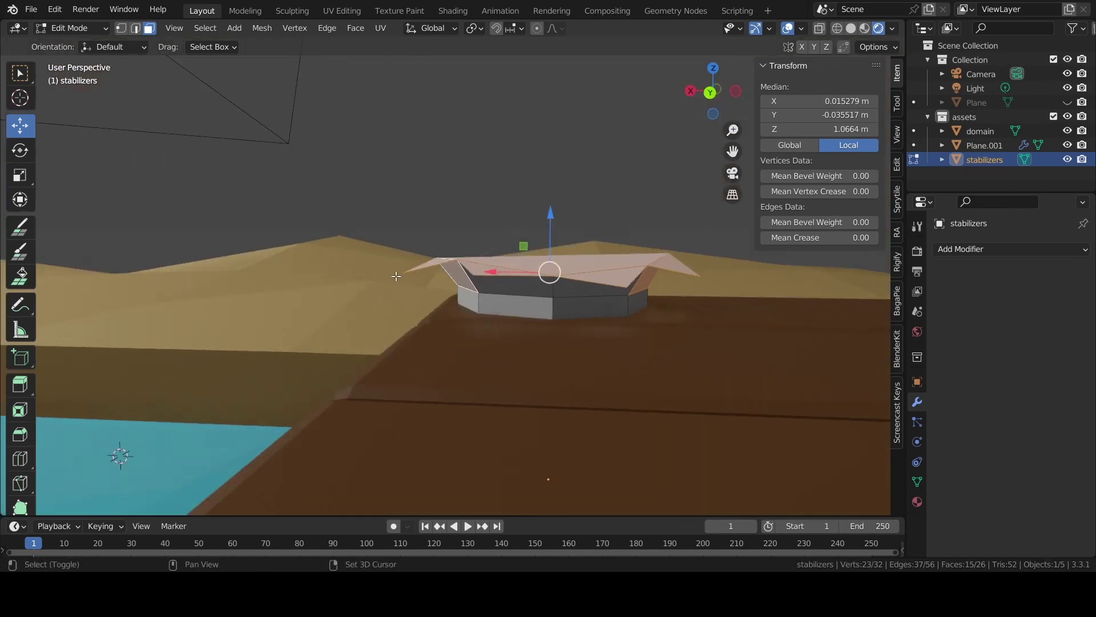
left_click(503, 285, "shift")
left_click(571, 289, "shift")
middle_click_drag(570, 288, 657, 299)
Add Material.001 to the stabilizer with a tan base colour (HSV 0.089, 0.597, 0.598)
left_click(917, 501)
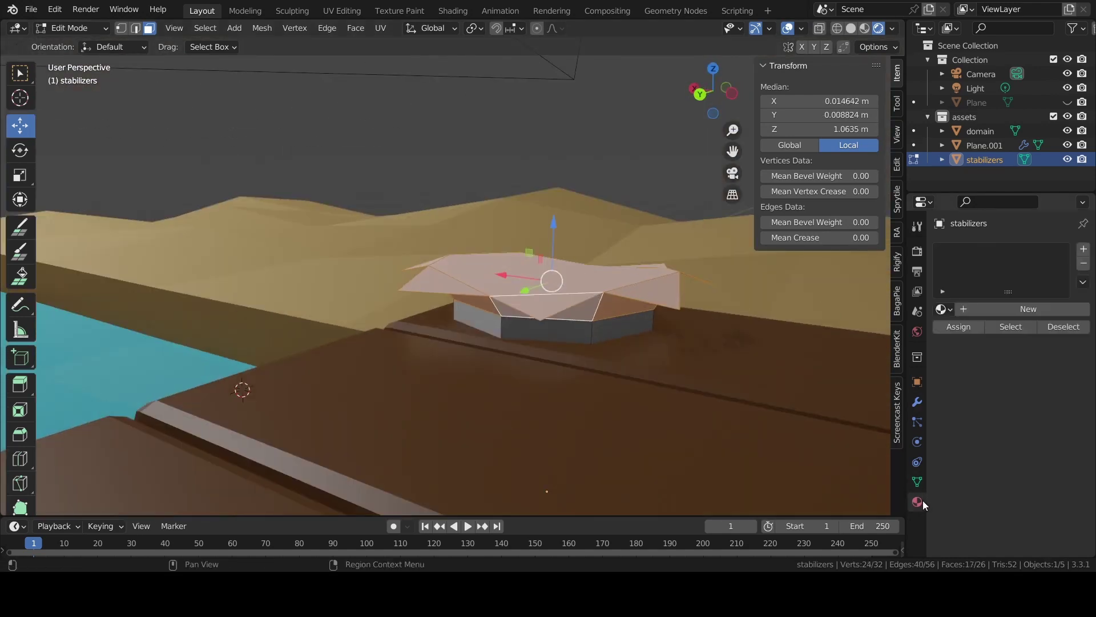
left_click(1085, 250)
left_click(1026, 309)
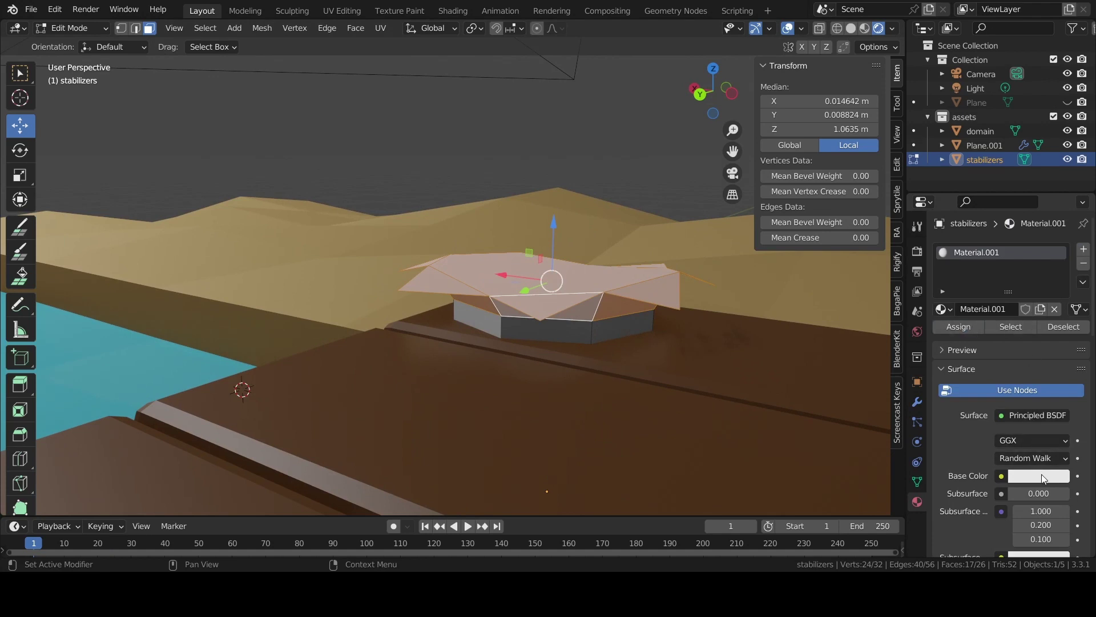
left_click(1042, 479)
mouse_move(996, 323)
left_mouse_down()
mouse_move(991, 293)
mouse_move(986, 359)
left_mouse_up()
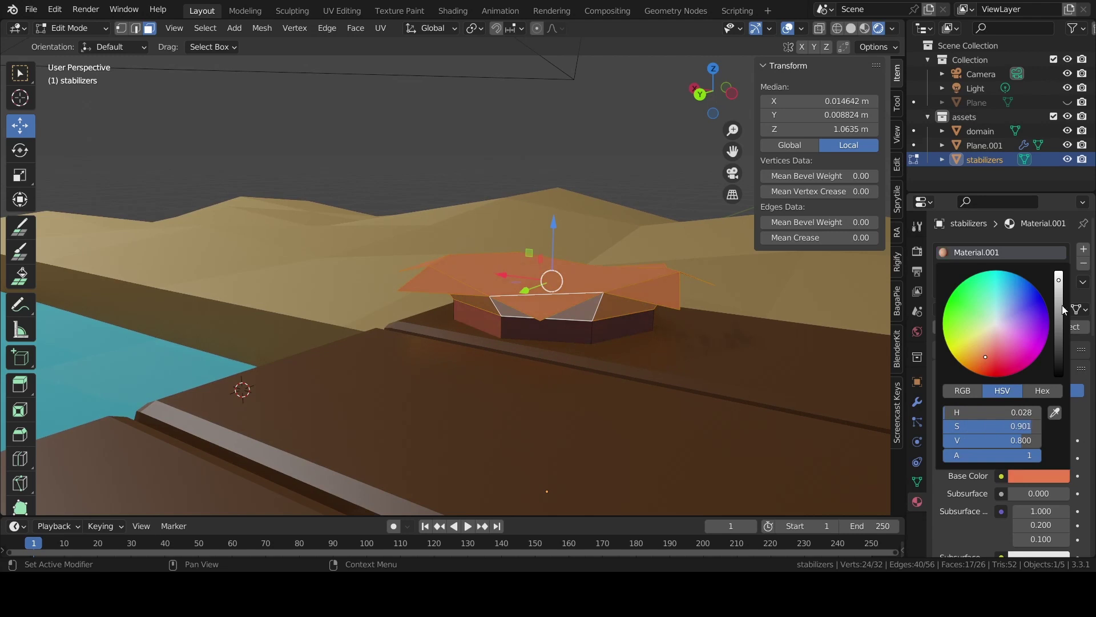
left_click_drag(1063, 310, 1059, 317)
left_click_drag(965, 355, 985, 336)
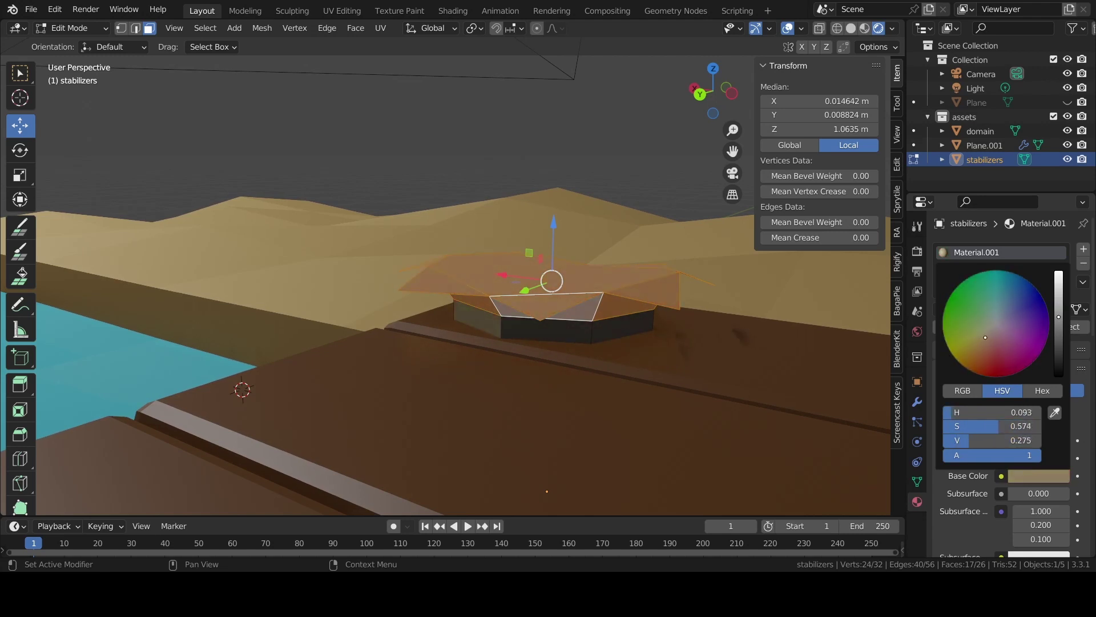
left_click_drag(1059, 318, 1059, 289)
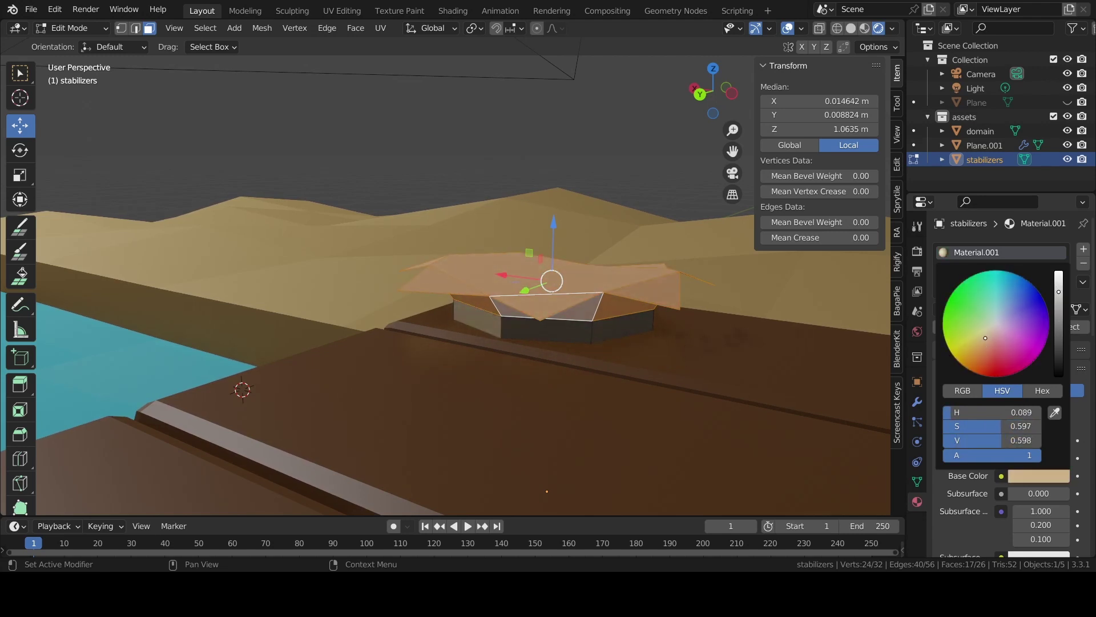
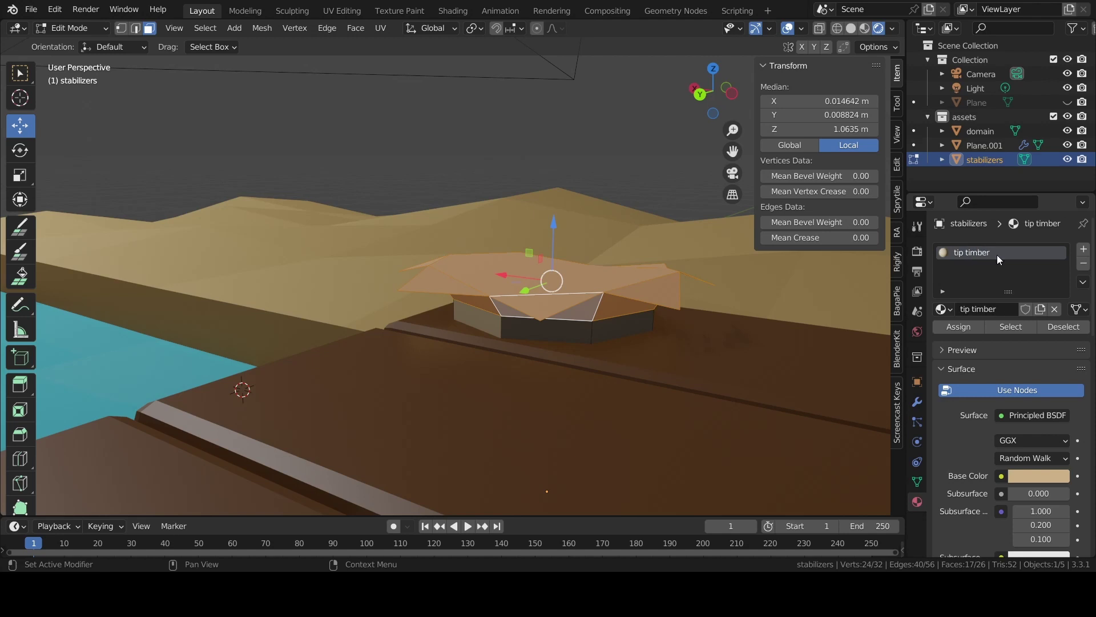
Add a second material slot on the stabilizers holding a new material named timber
left_click(1084, 249)
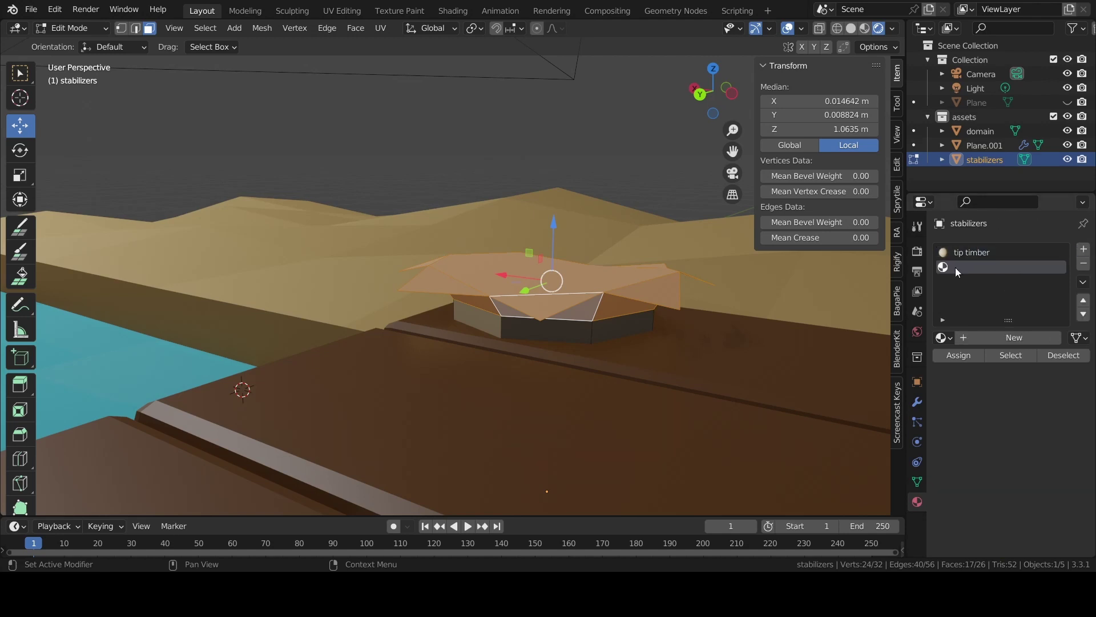
left_click(1005, 338)
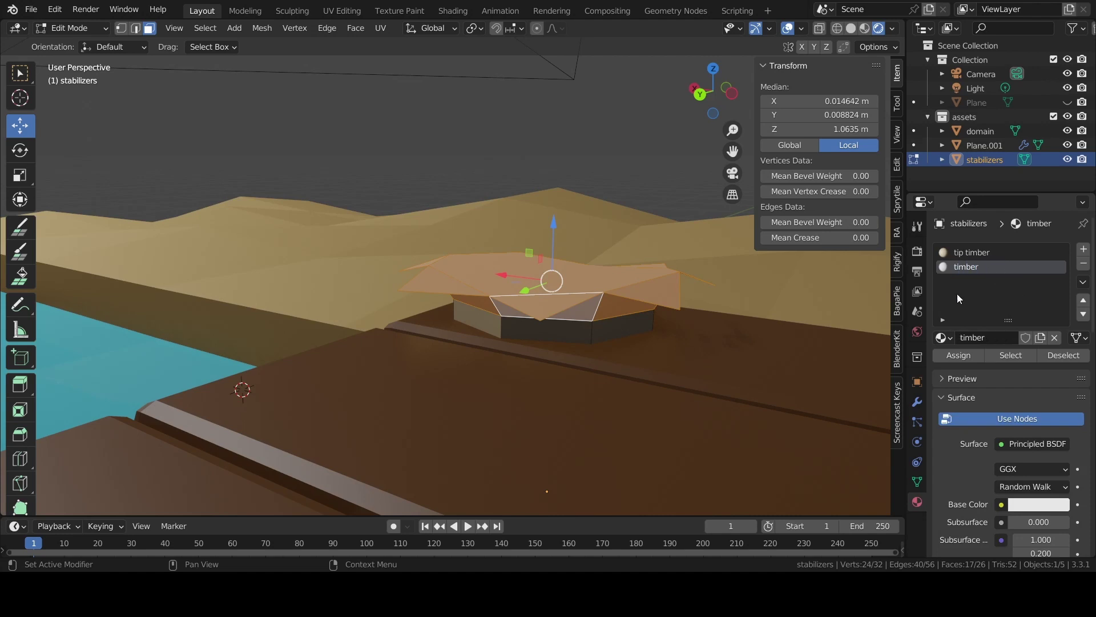
key("ctrl+i")
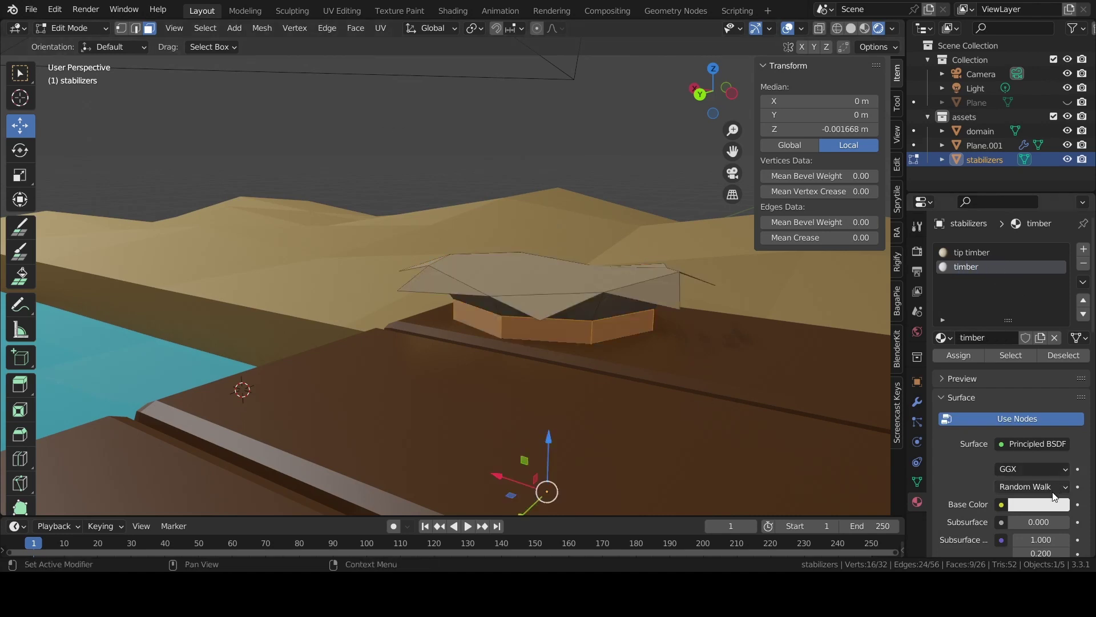
Set the timber Base Color to a dark brown in the HSV picker
left_click(1046, 503)
left_click_drag(990, 354, 981, 388)
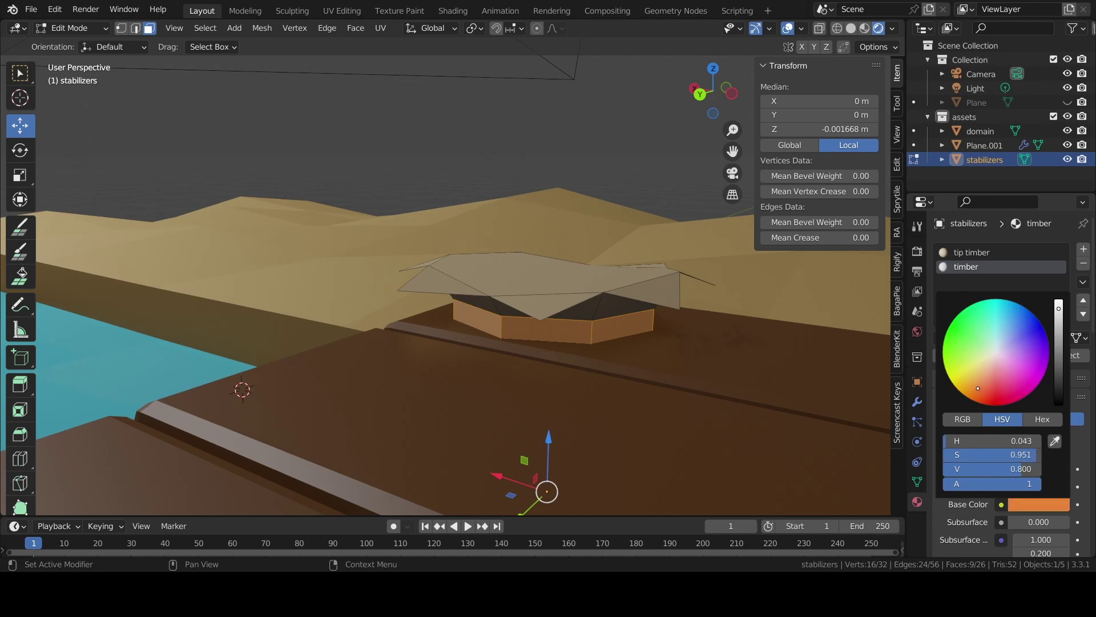
left_click(1050, 506)
left_click_drag(1059, 332, 1059, 374)
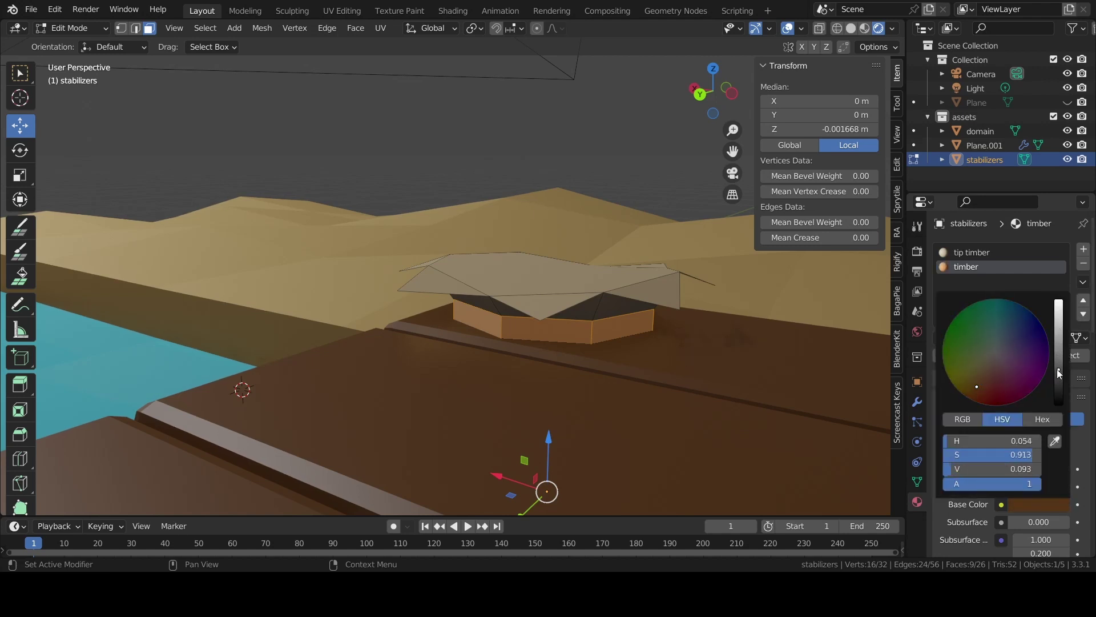
Return to object mode while orbiting around the dock
key("ctrl+Tab")
mouse_move(433, 257)
middle_mouse_down()
mouse_move(361, 253)
mouse_move(613, 231)
mouse_move(521, 287)
mouse_move(535, 292)
middle_mouse_up()
left_click(360, 254)
left_click(354, 248)
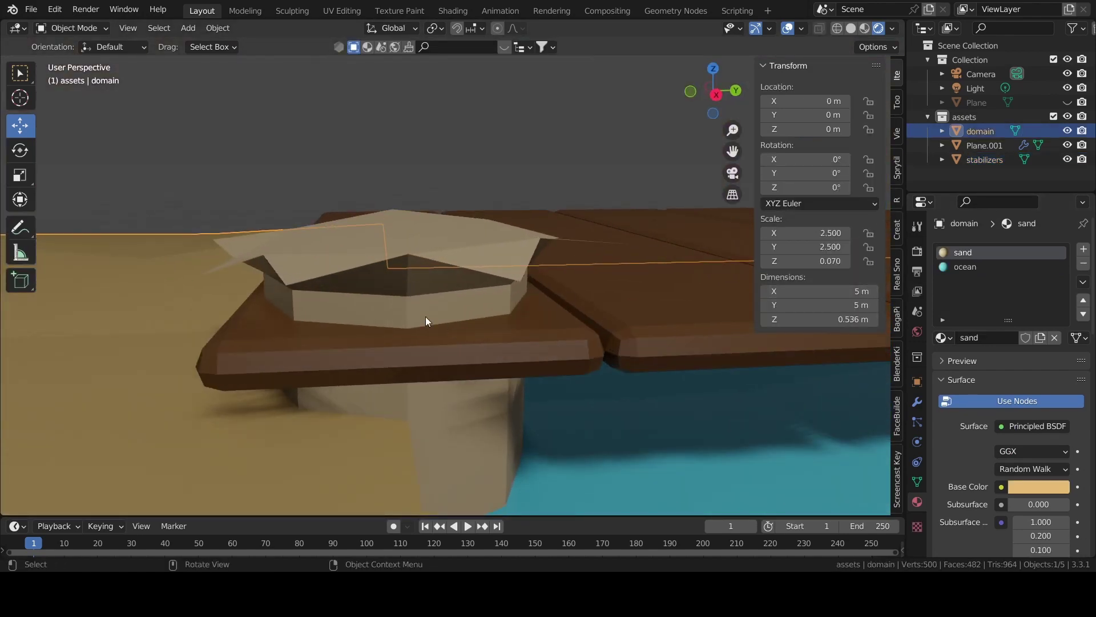
Put the stabilizers object into Edit Mode with its whole mesh selected
left_click(409, 313)
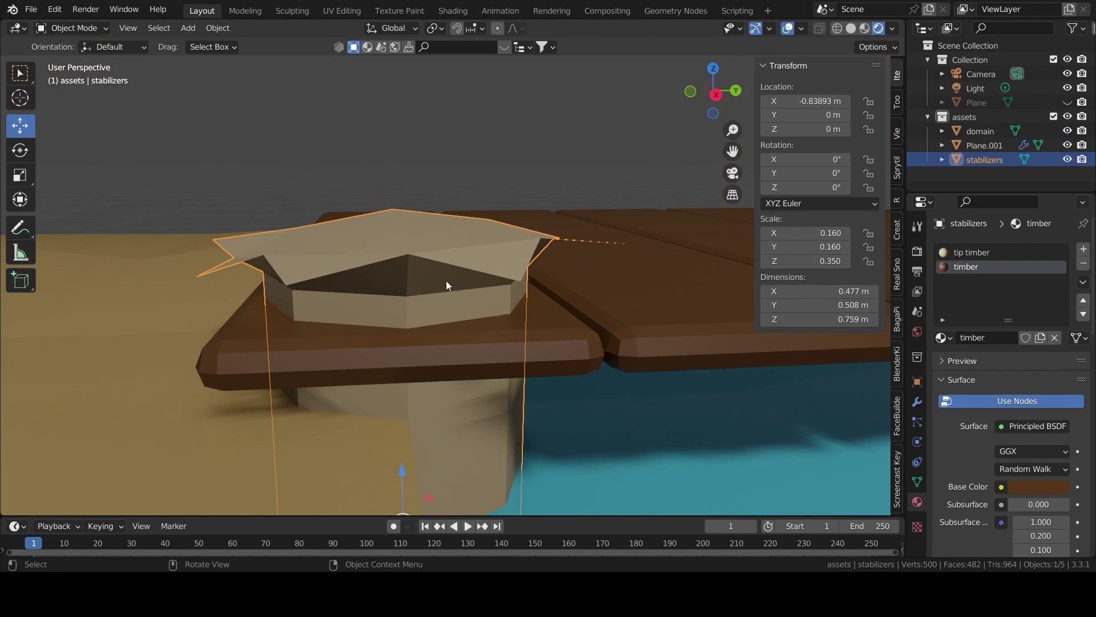
middle_click_drag(446, 286, 449, 259)
key("ctrl+Tab")
left_click(479, 278)
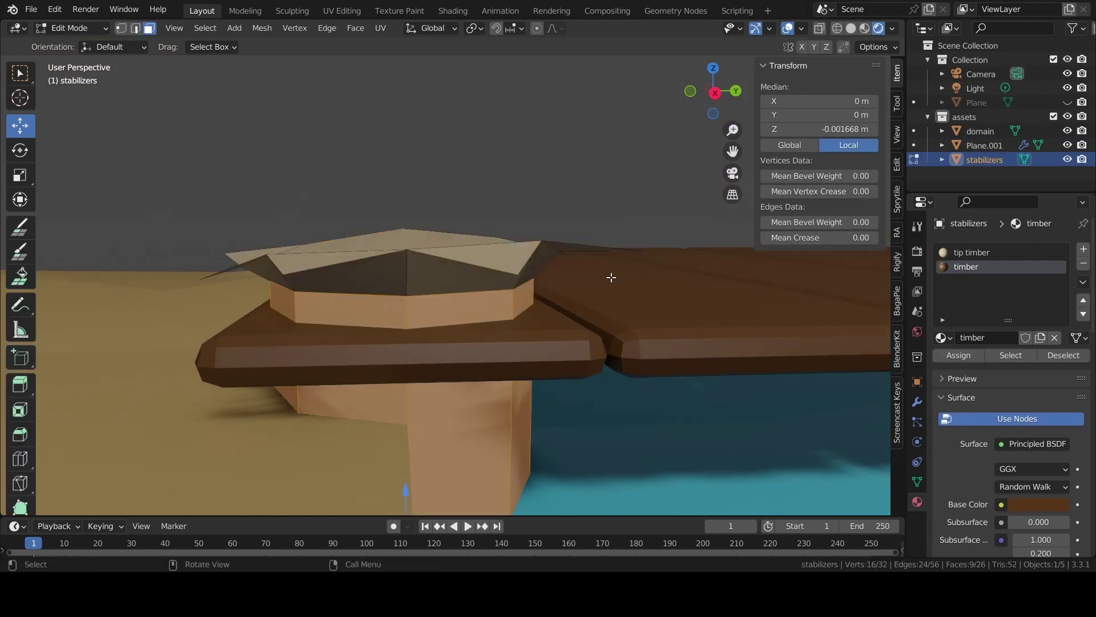
key("ctrl+l")
key("ctrl+z")
key("ctrl+l")
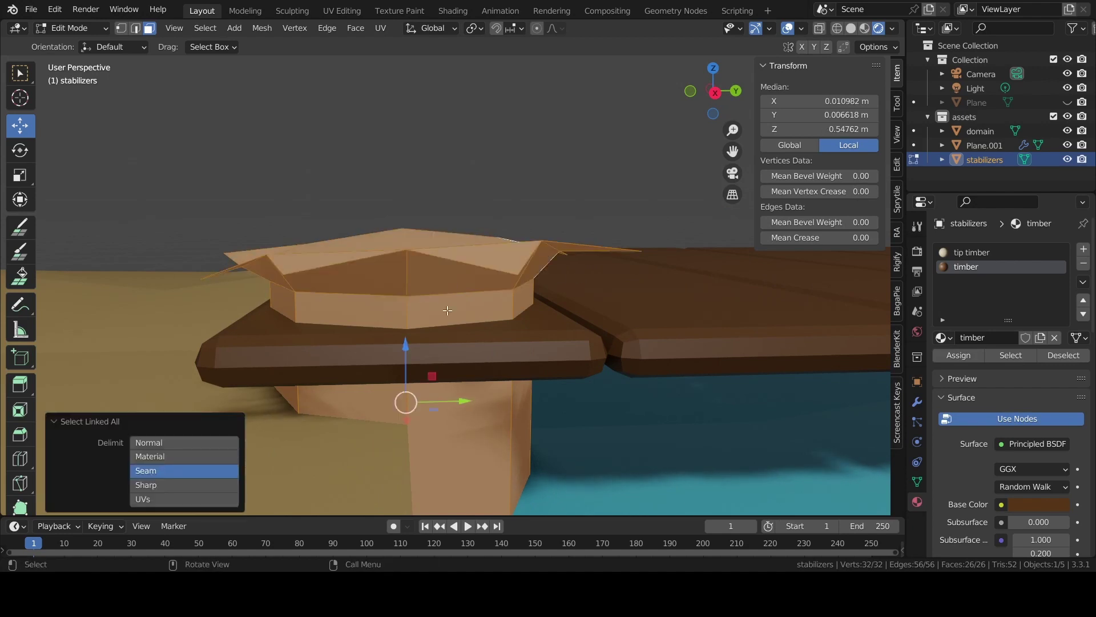
Make tip timber the active slot and select several top cap faces
left_click(447, 310, "shift")
left_click(389, 329, "shift")
left_click(320, 249)
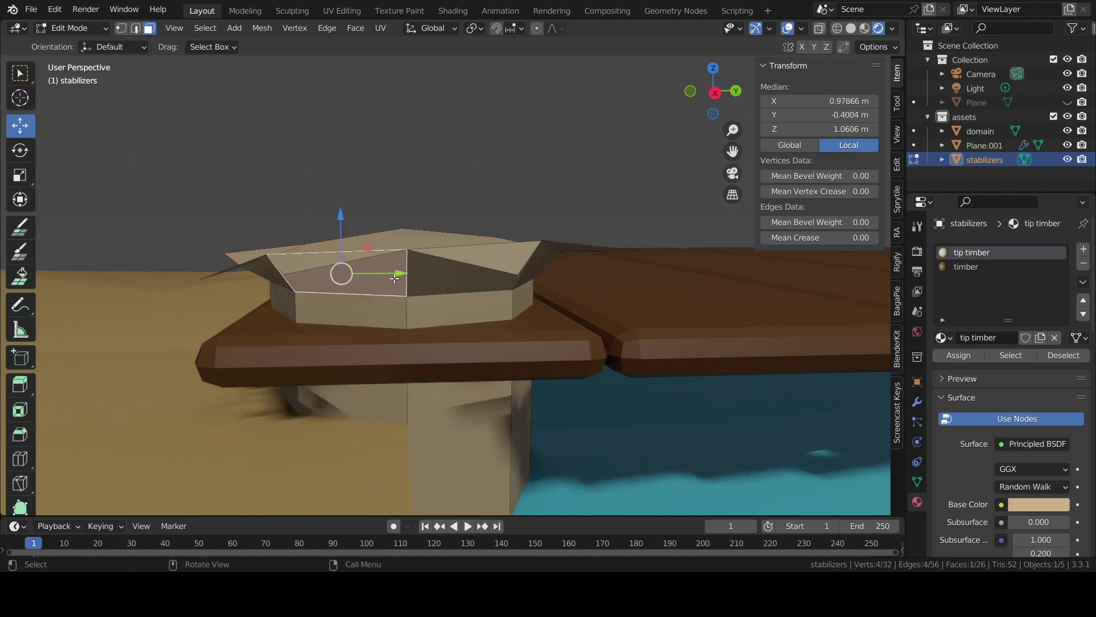
left_click(442, 248, "shift")
left_click(406, 240, "shift")
left_click(477, 251, "shift")
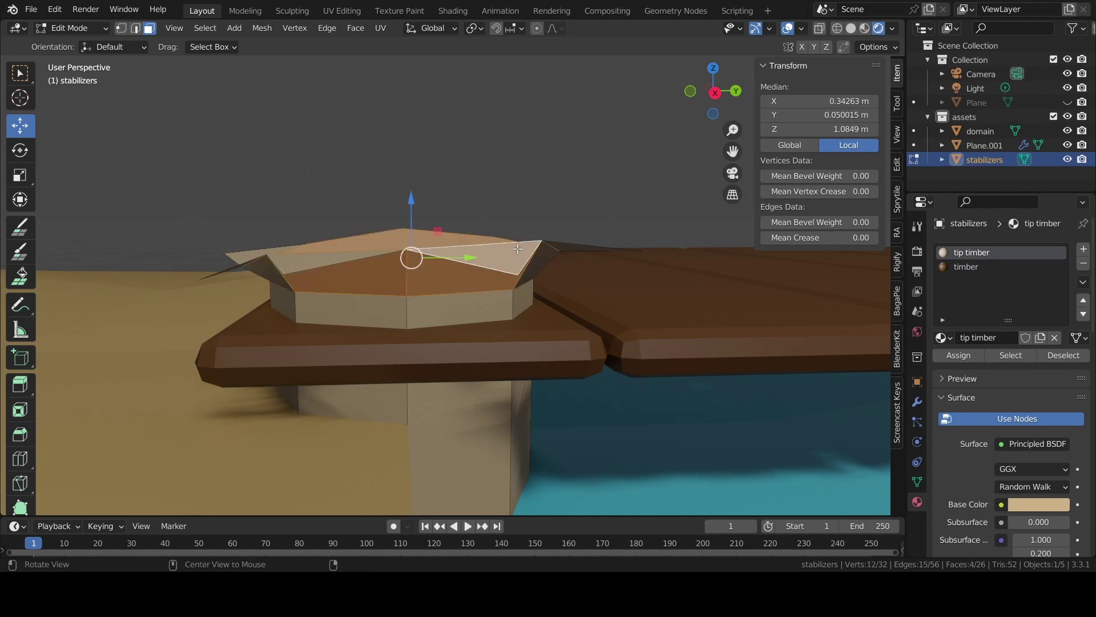
mouse_move(477, 251)
middle_mouse_down()
mouse_move(552, 246)
mouse_move(571, 320)
middle_mouse_up()
left_click(533, 252, "shift")
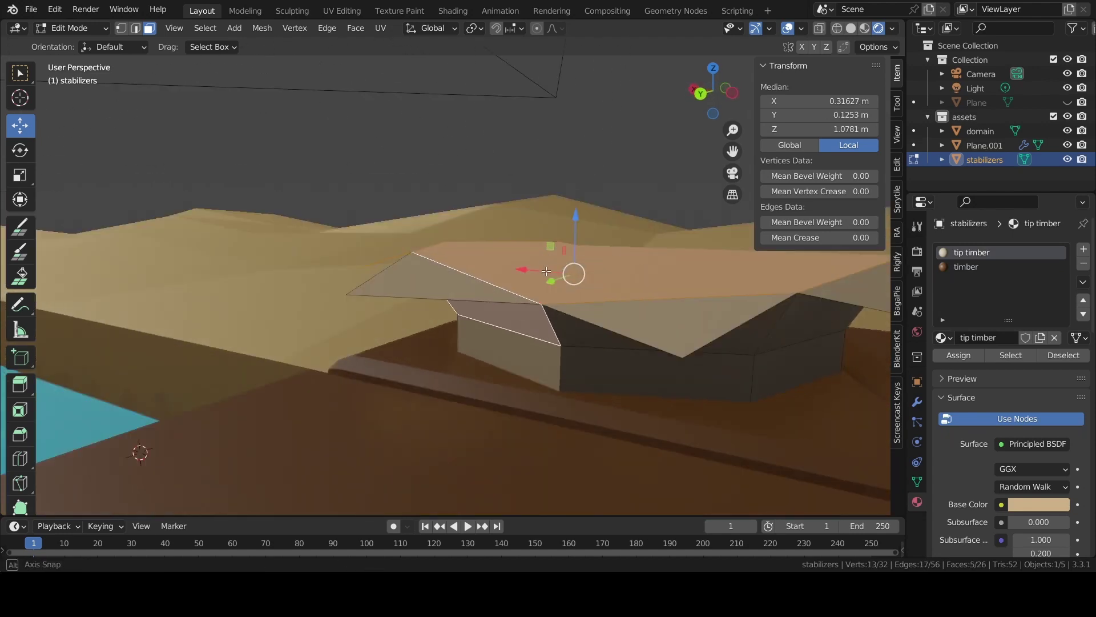
left_click(645, 332, "shift")
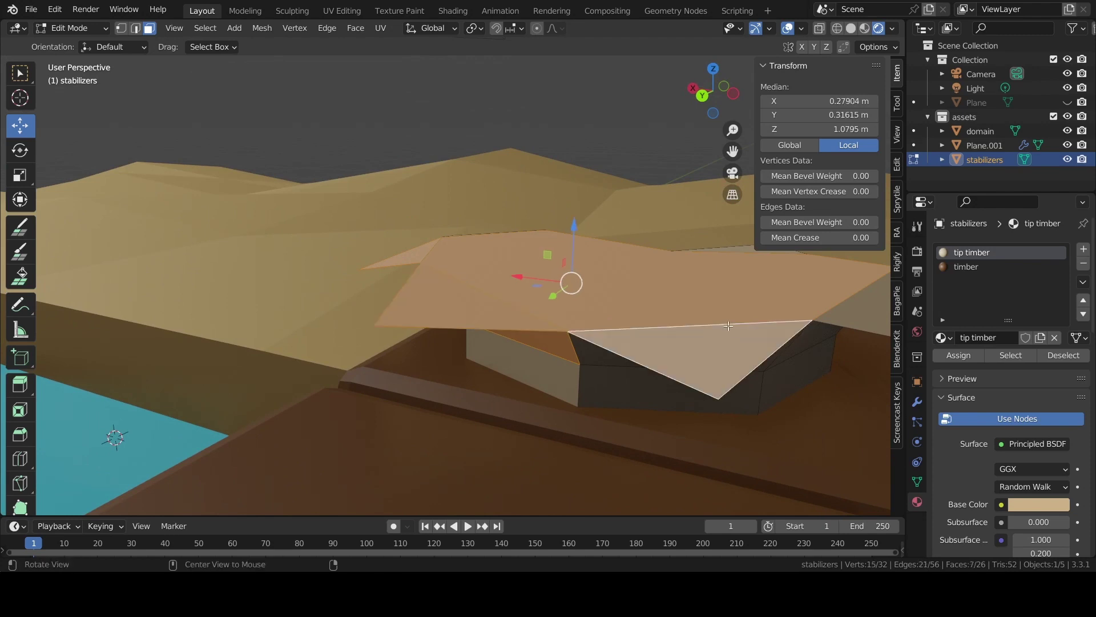
Assign the timber material to the entire stabilizers mesh
mouse_move(645, 333)
middle_mouse_down()
mouse_move(539, 371)
mouse_move(550, 335)
middle_mouse_up()
left_click(550, 335)
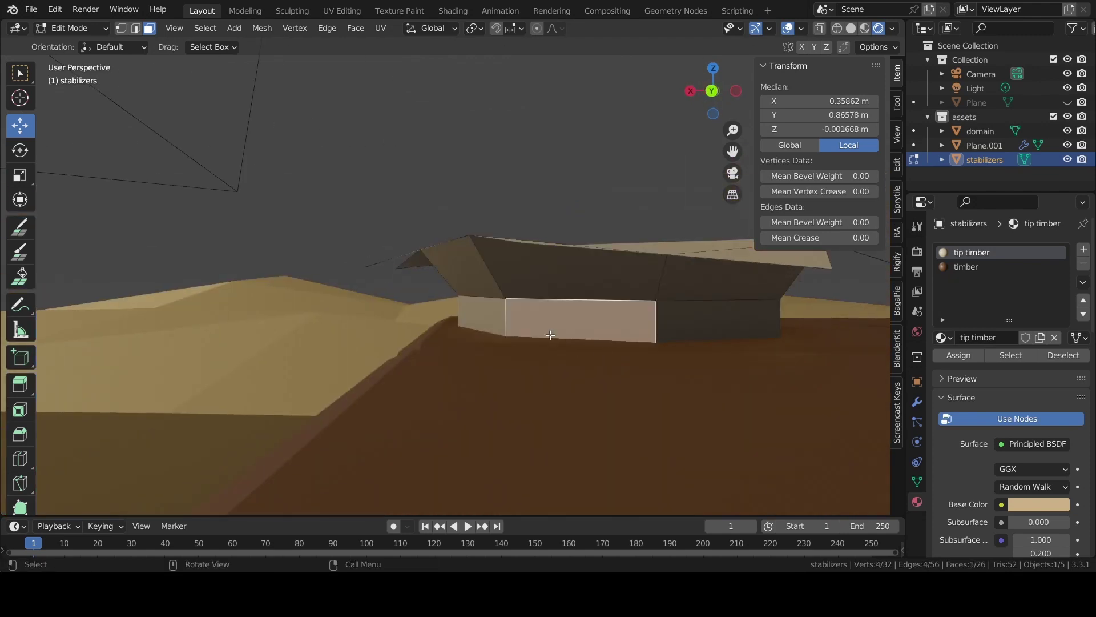
key("a")
left_click(966, 267)
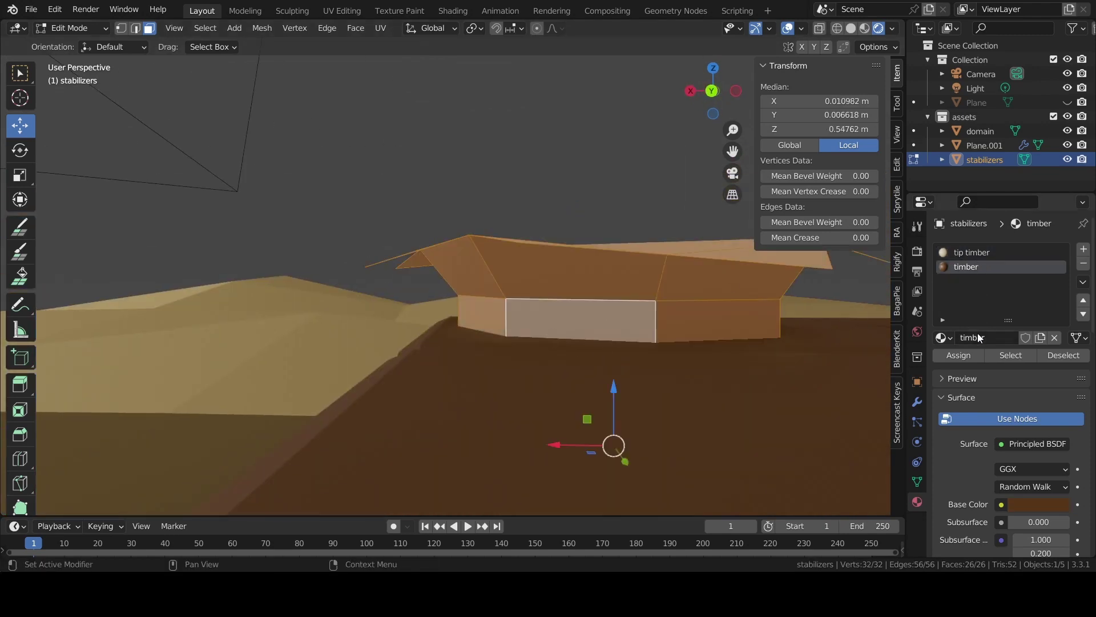
left_click(971, 353)
Select the first batch of flared top cap faces on the posts
middle_click_drag(571, 320, 660, 300)
left_click(567, 280)
middle_click_drag(567, 279, 577, 269)
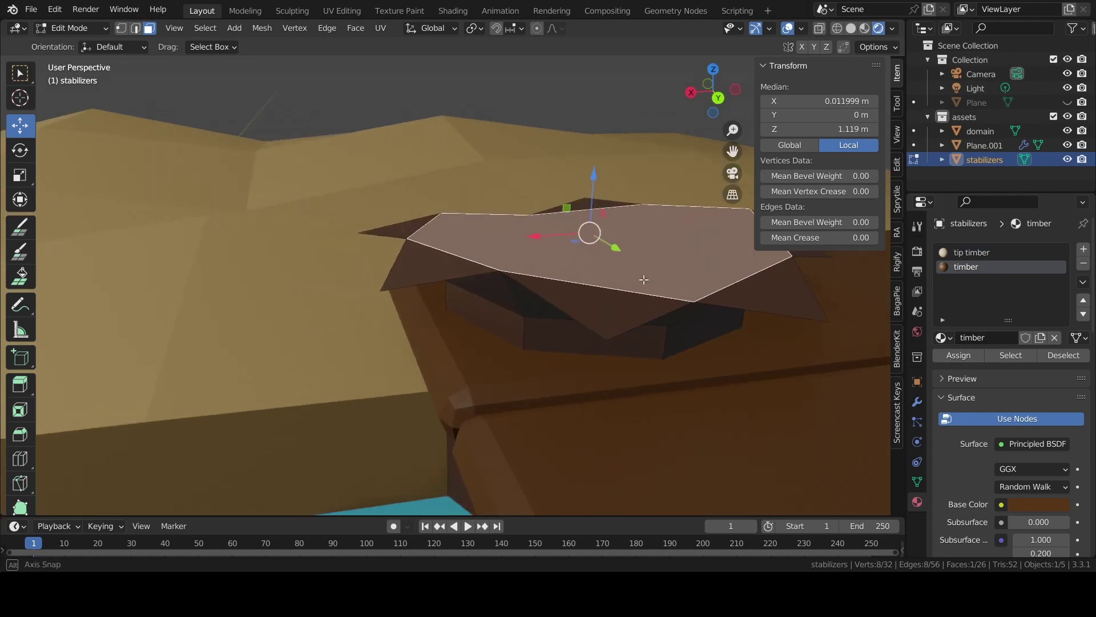
left_click(434, 257, "shift")
left_click(574, 274, "shift")
left_click(714, 297, "shift")
mouse_move(714, 297)
middle_mouse_down()
mouse_move(630, 269)
mouse_move(548, 362)
middle_mouse_up()
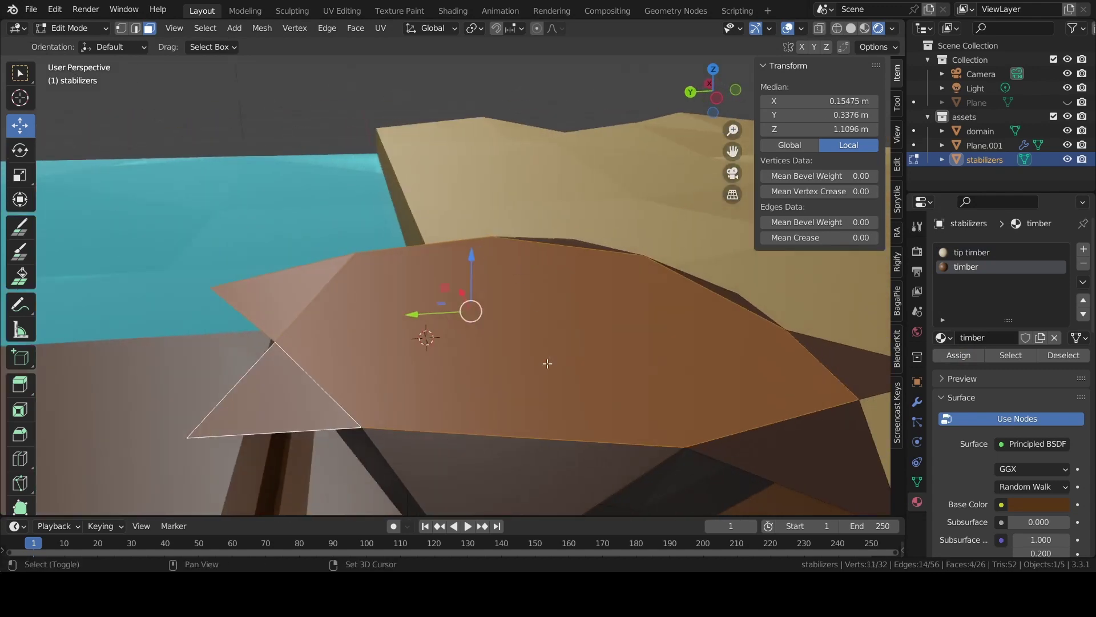
left_click(553, 443, "shift")
left_click(741, 423, "shift")
left_click(795, 384, "shift")
left_click(866, 381, "shift")
Add the remaining top cap faces, including the dark one, to the selection
middle_click_drag(867, 381, 571, 342)
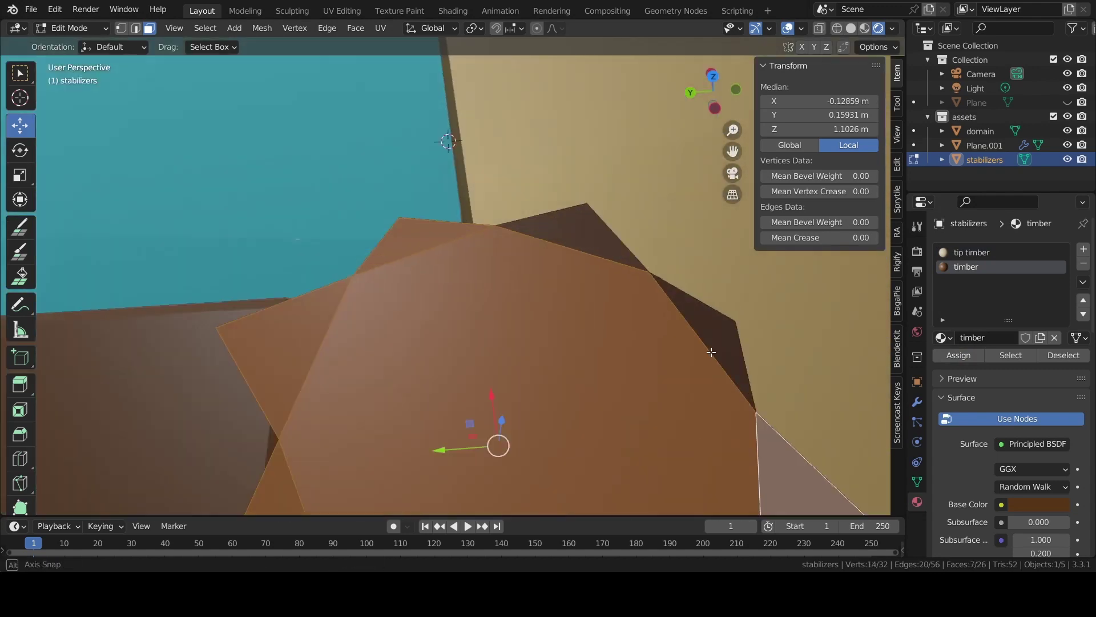
left_click(571, 246, "shift")
left_click(616, 386, "shift")
mouse_move(617, 387)
middle_mouse_down()
mouse_move(520, 215)
mouse_move(593, 311)
mouse_move(487, 299)
middle_mouse_up()
left_click(598, 312, "shift")
left_click(598, 312, "shift")
left_click(597, 311, "shift")
left_click(655, 302, "shift")
left_click(365, 269, "shift")
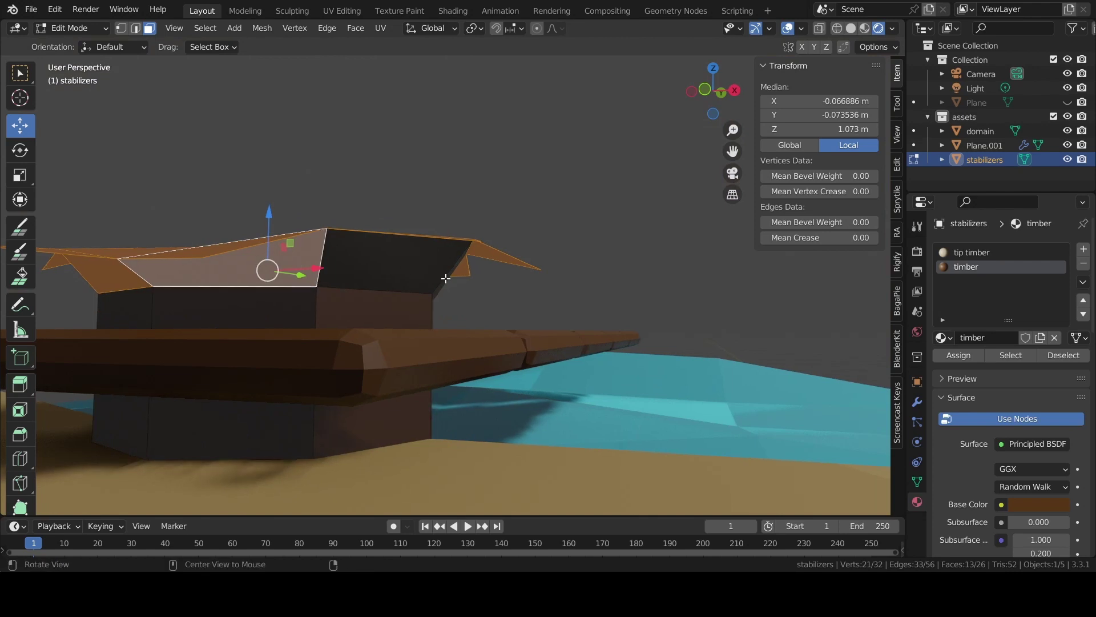
mouse_move(366, 269)
middle_mouse_down()
mouse_move(451, 308)
mouse_move(345, 310)
middle_mouse_up()
left_click(404, 282, "shift")
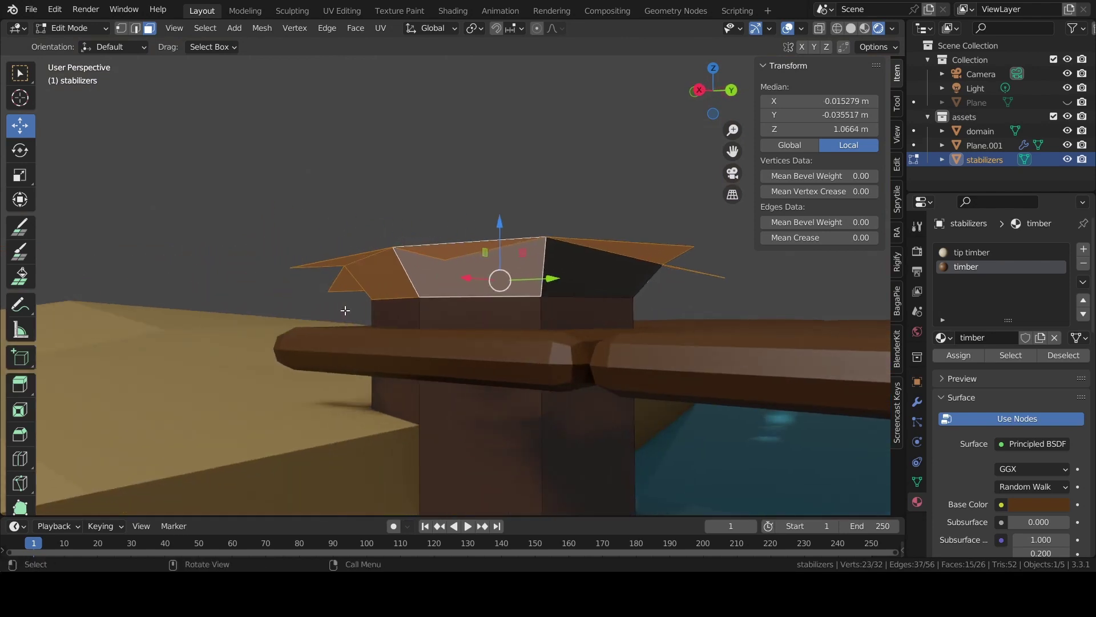
left_click(580, 276, "shift")
middle_click_drag(580, 276, 711, 297)
left_click(719, 322, "shift")
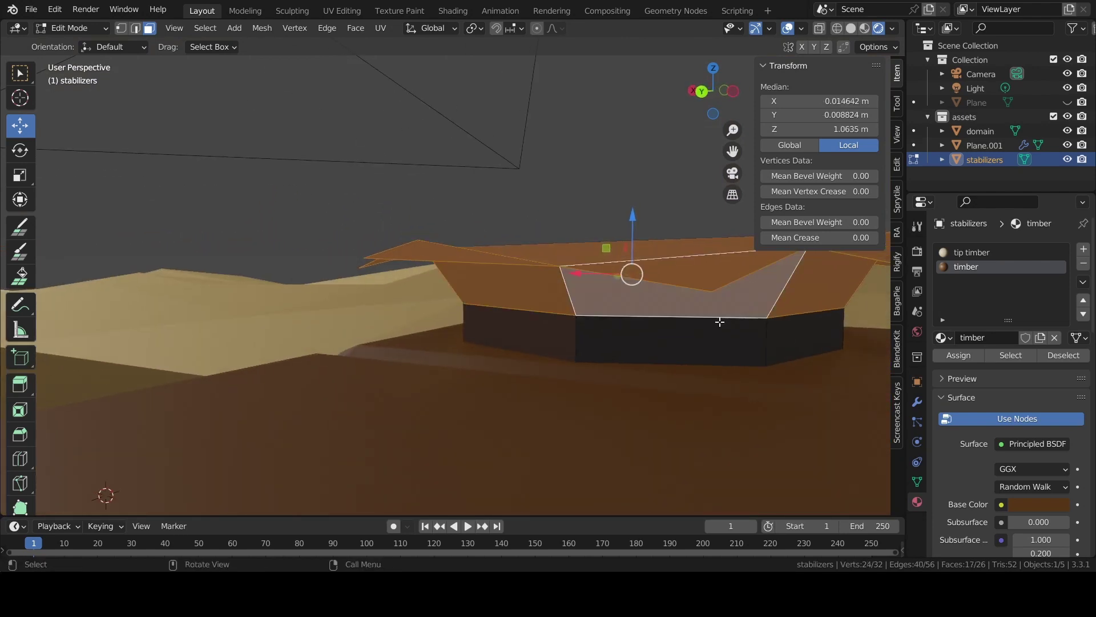
Give the selected cap faces the tip timber material and return to object mode
left_click(958, 355)
middle_click_drag(628, 342, 539, 351)
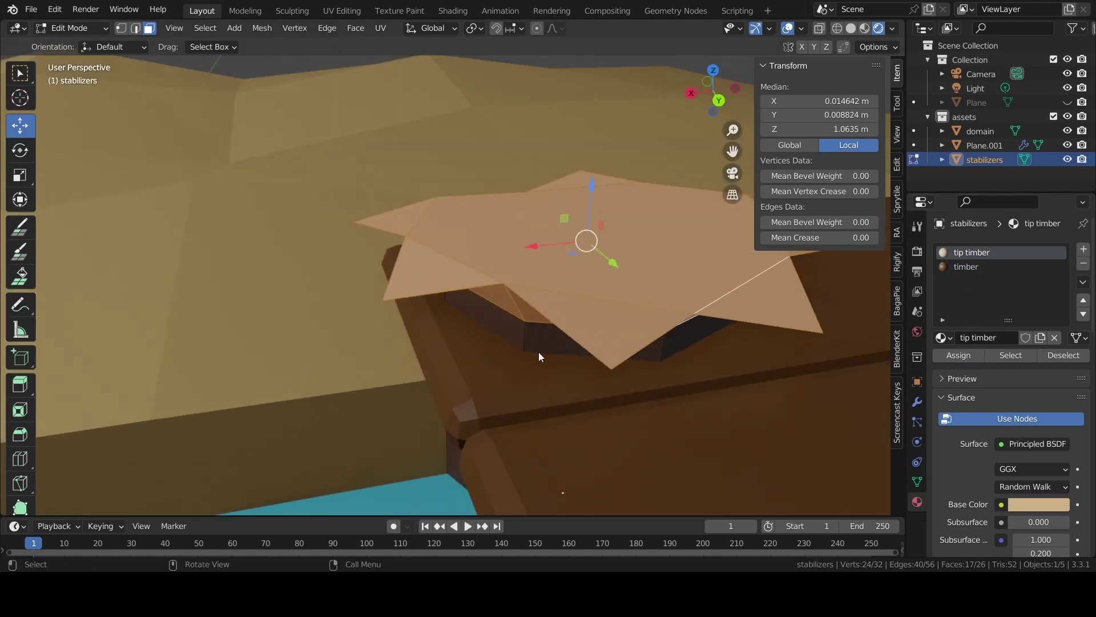
key("Tab")
left_click(393, 325)
mouse_move(394, 325)
middle_mouse_down()
mouse_move(506, 337)
mouse_move(741, 169)
middle_mouse_up()
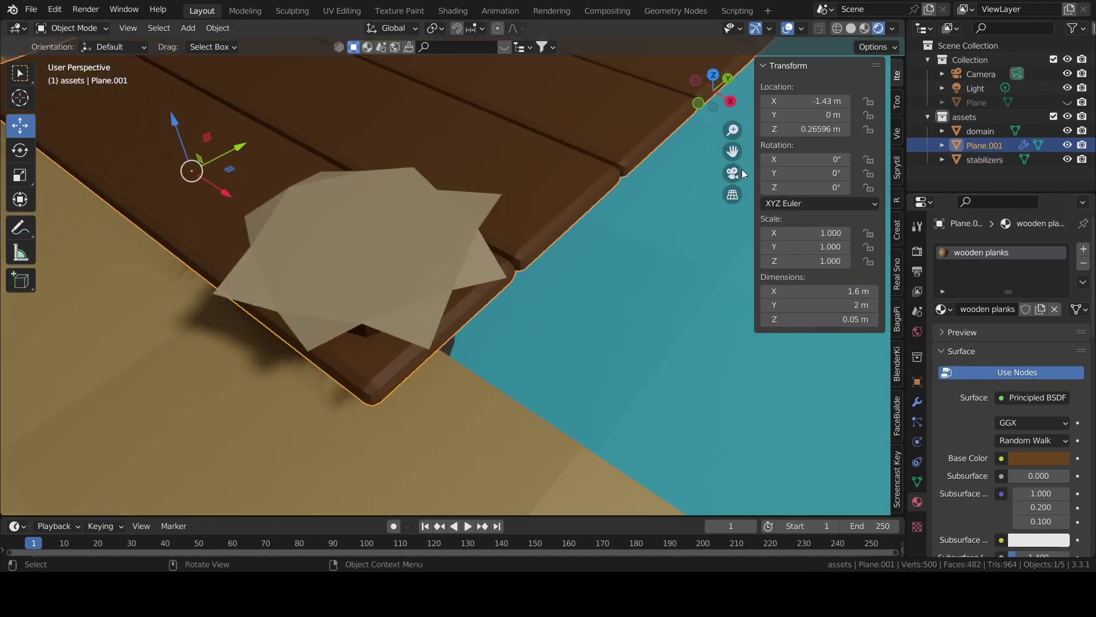
Select the stabilizer post from a top view; a trial duplicate is undone
left_click(713, 74)
left_click(400, 299)
scroll(400, 299, "down", 3)
key("shift+d")
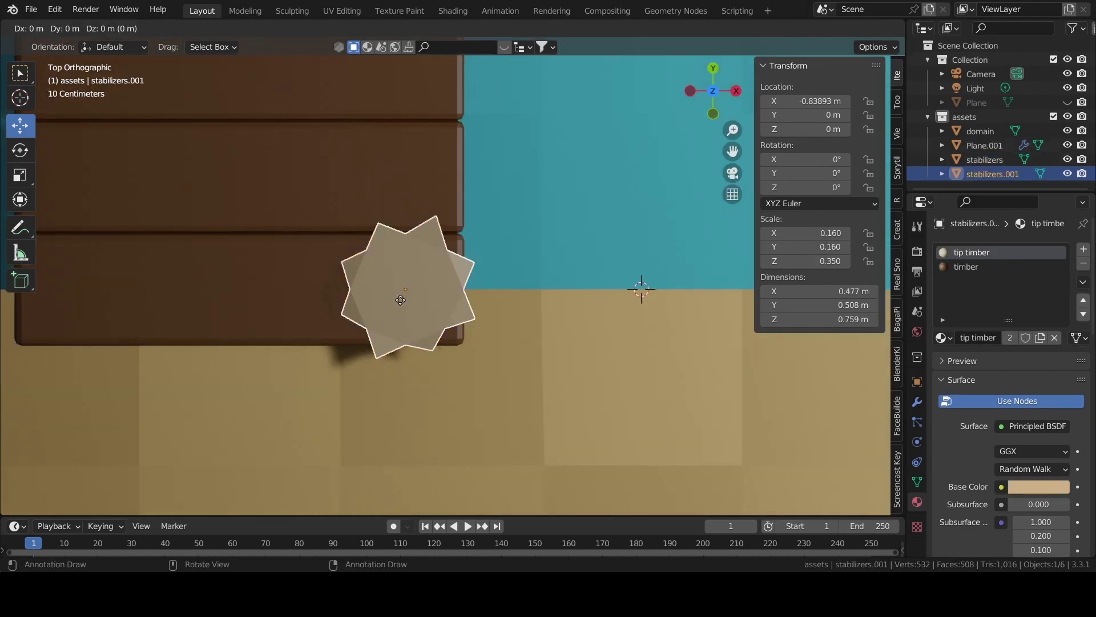
right_click(400, 300)
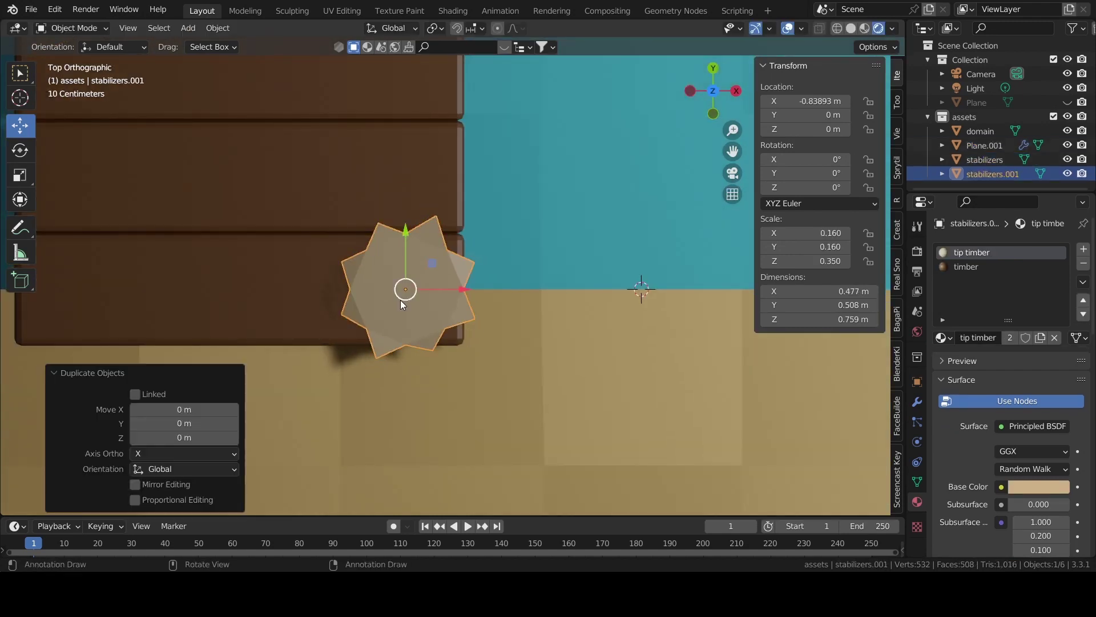
key("ctrl+z")
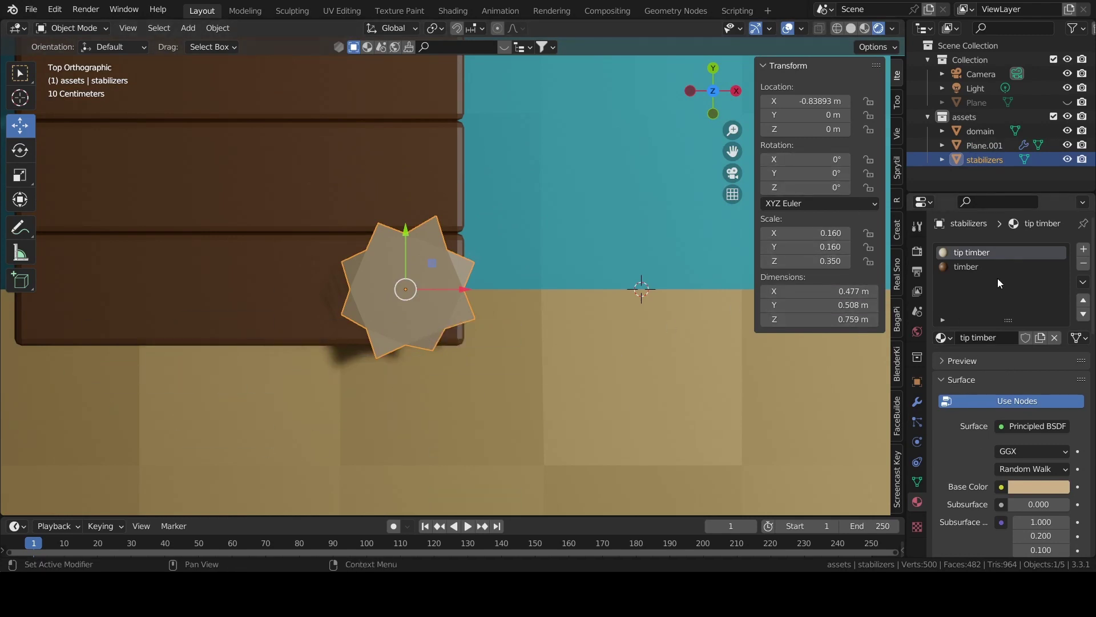
Add an Array modifier to the post with offset -2.5 at the dock's corner
left_click(917, 252)
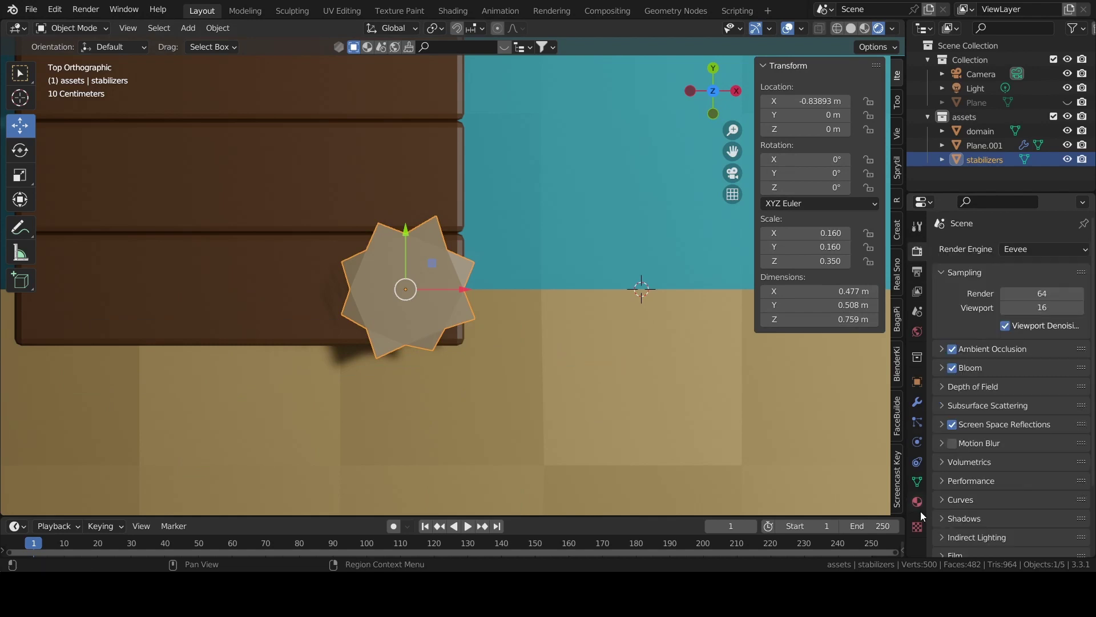
left_click(917, 402)
left_click(950, 254)
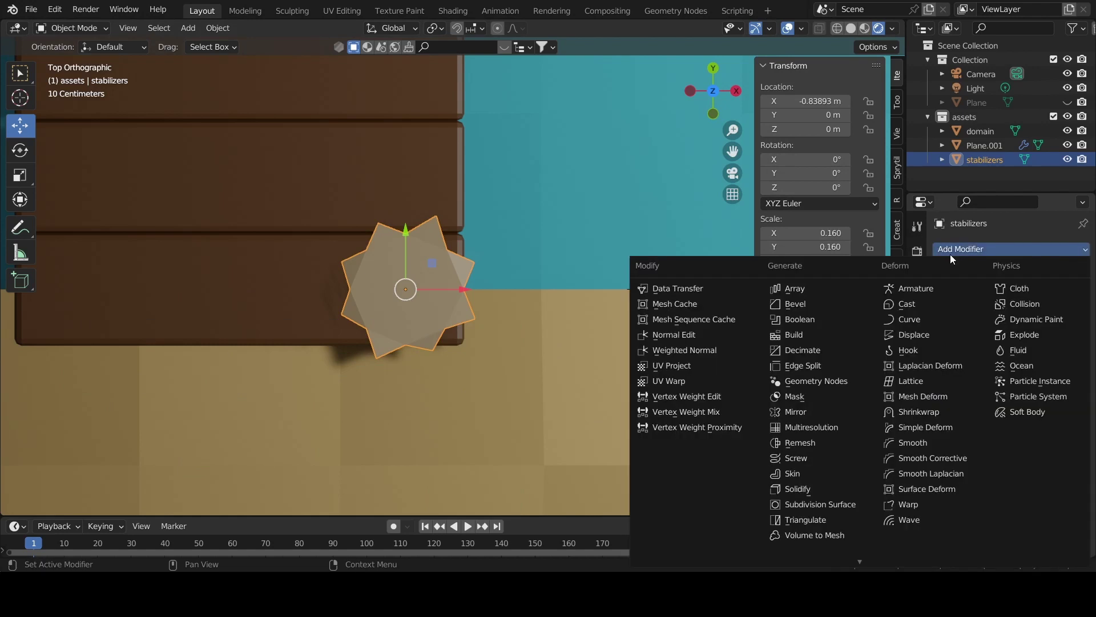
left_click(825, 284)
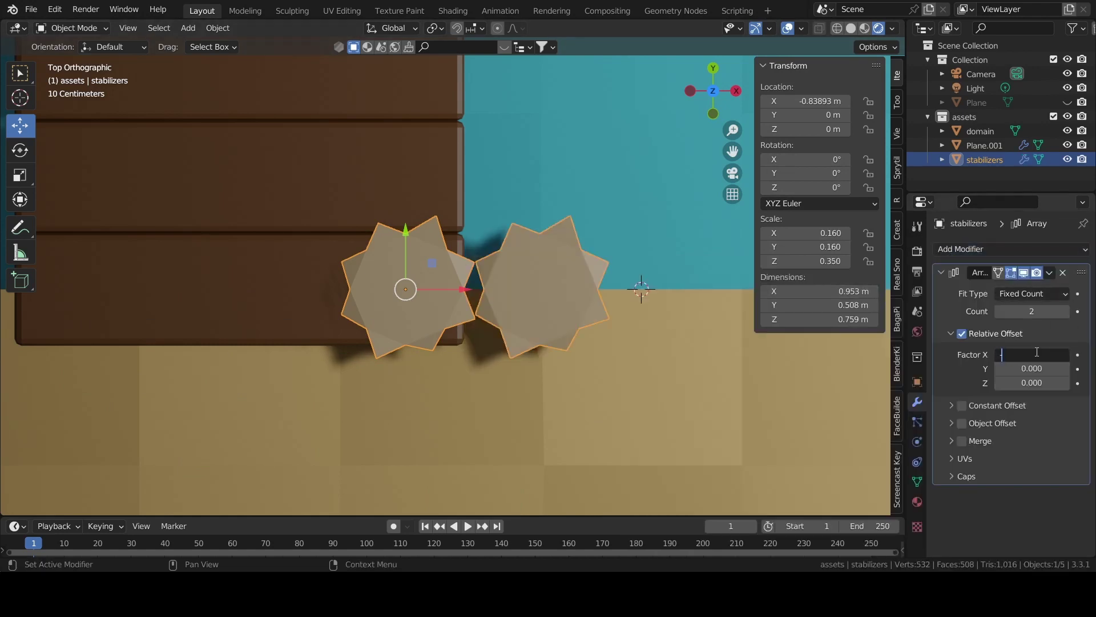
key("Return")
mouse_move(1036, 354)
left_mouse_down()
mouse_move(1005, 354)
mouse_move(1038, 355)
left_mouse_up()
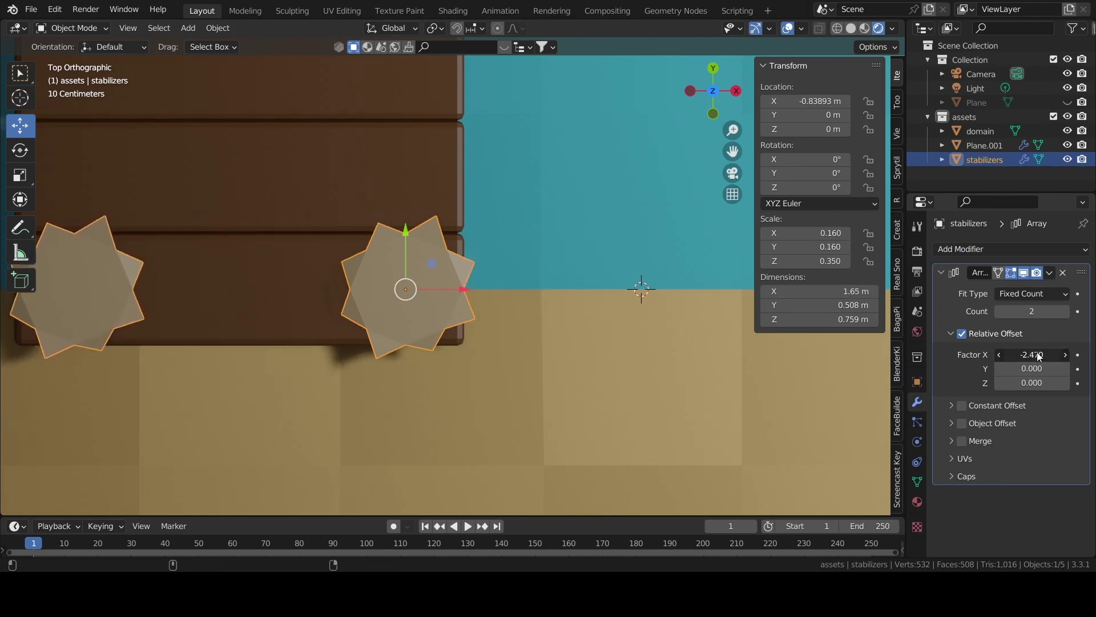
middle_click_drag(559, 434, 721, 459, "shift")
mouse_move(1032, 354)
left_mouse_down()
mouse_move(1020, 354)
mouse_move(1036, 354)
left_mouse_up()
middle_click_drag(563, 349, 636, 346)
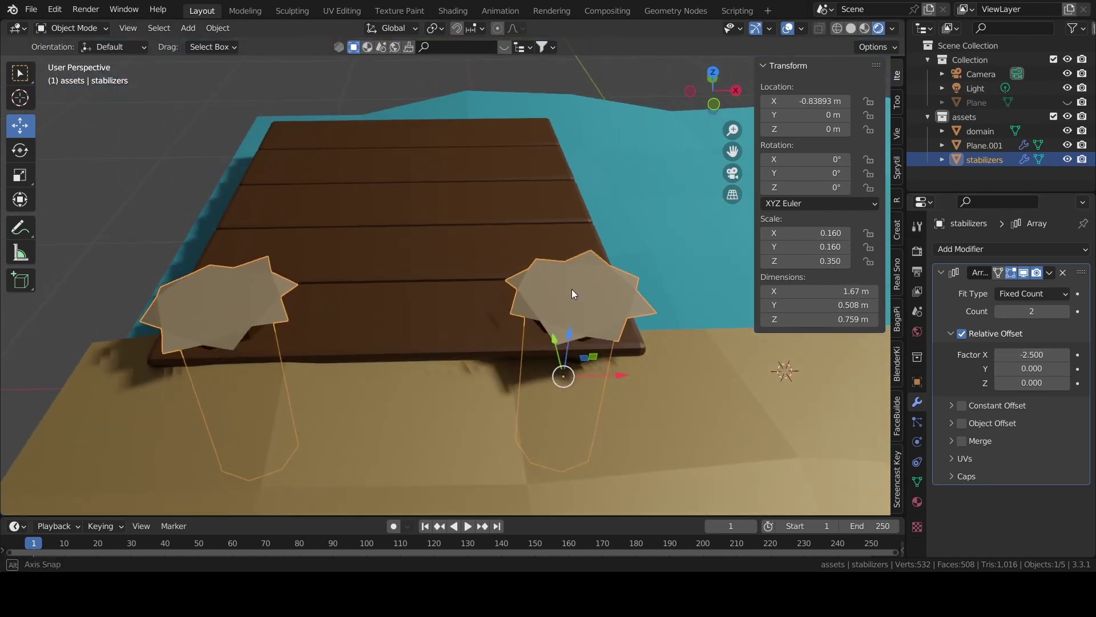
Apply the first array, then add a new Array with Factor X 0 and Y 3.15
left_click(1049, 273)
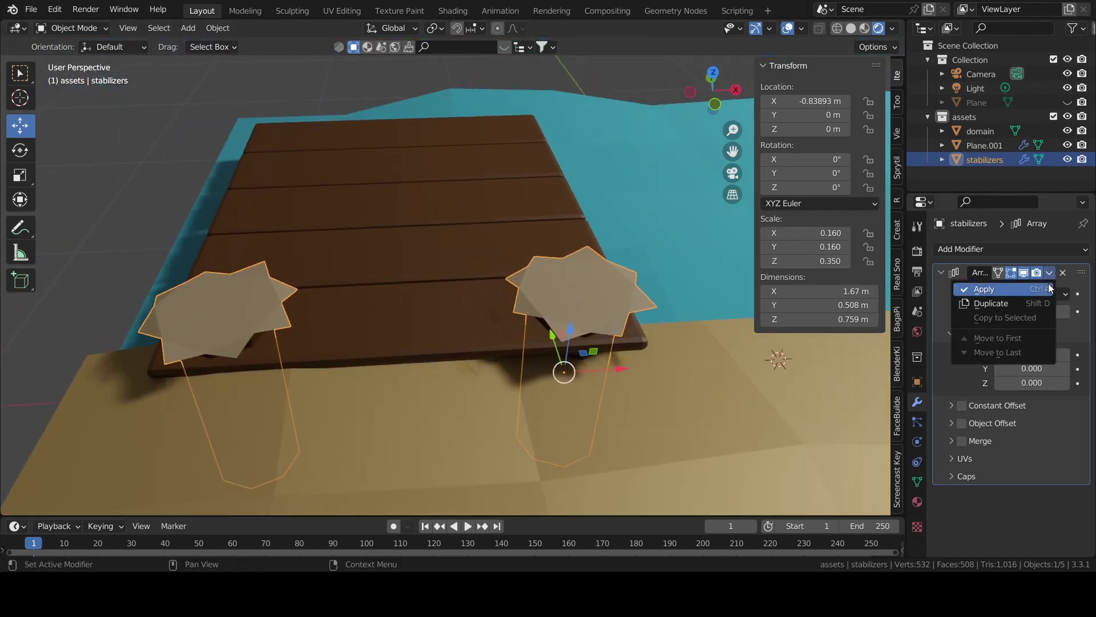
left_click(1049, 283)
left_click(977, 249)
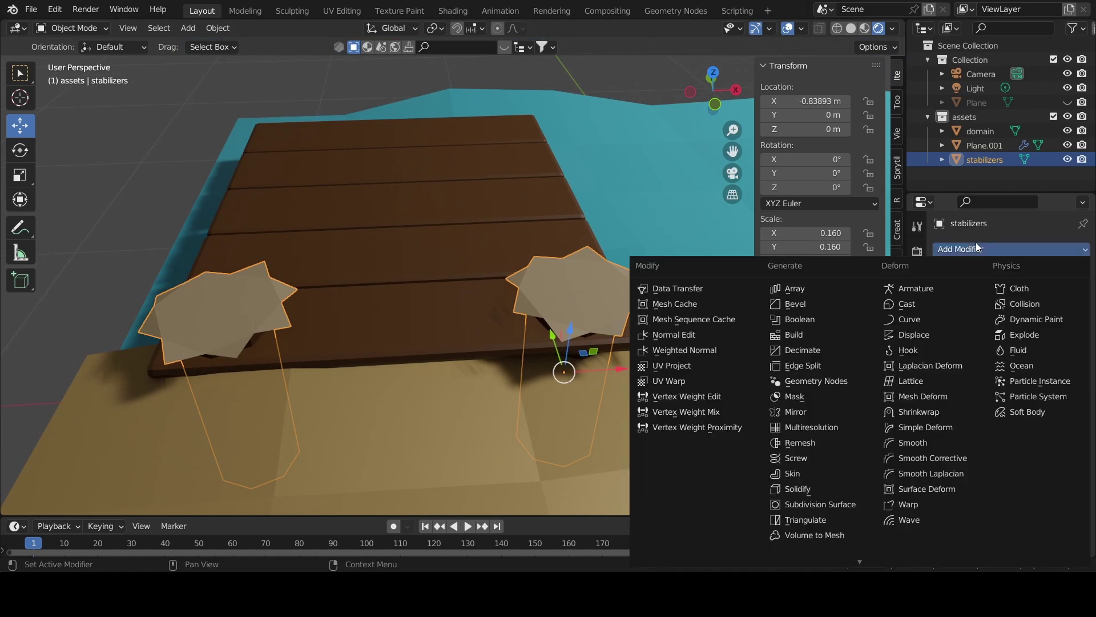
left_click(817, 287)
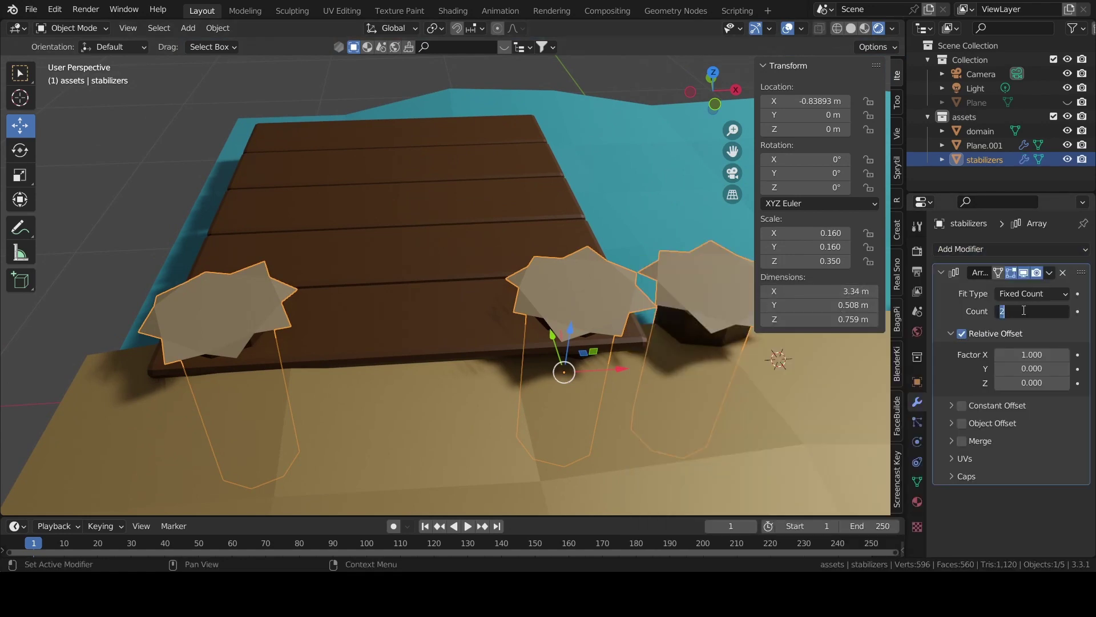
type("0")
key("Return")
left_click(1036, 368)
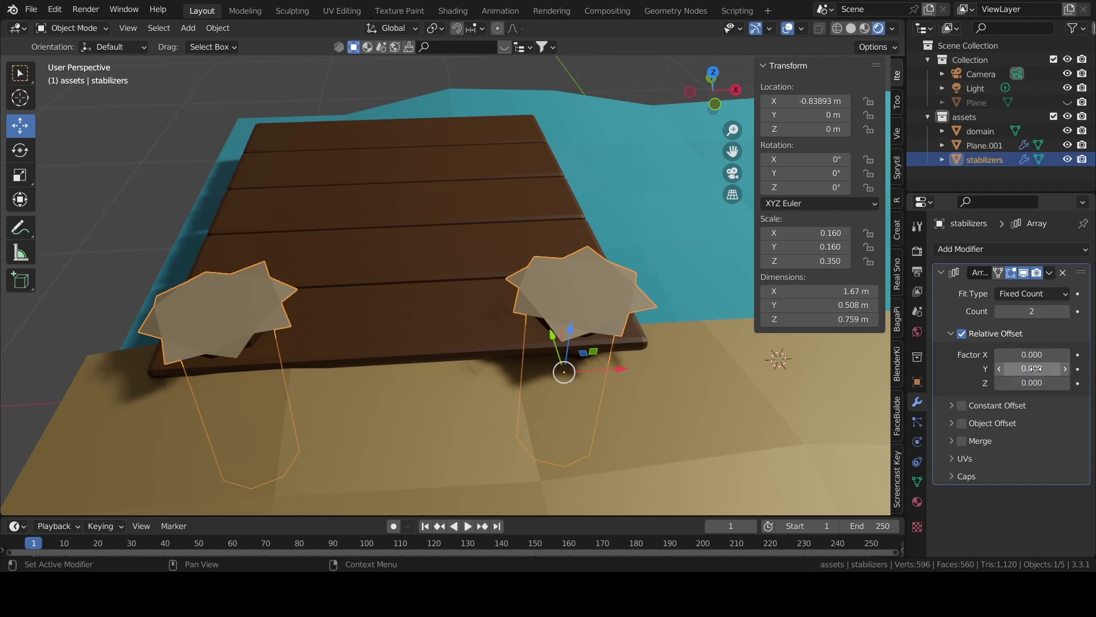
left_click_drag(1037, 369, 1073, 369)
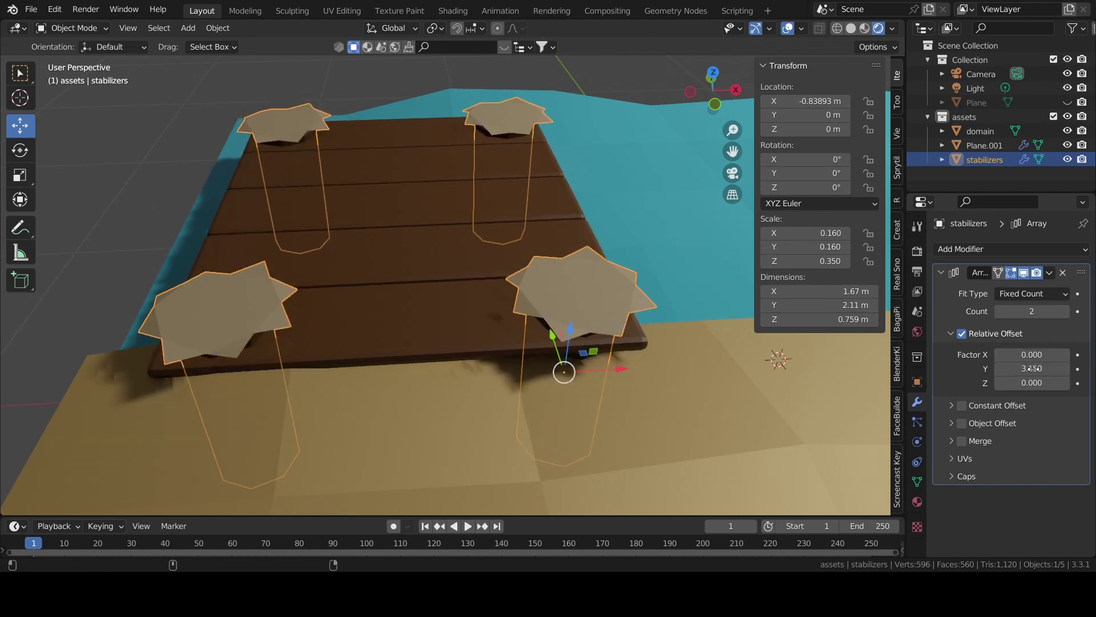
Check the copies from back and top views, then apply the new array
left_click(716, 77)
left_click(713, 68)
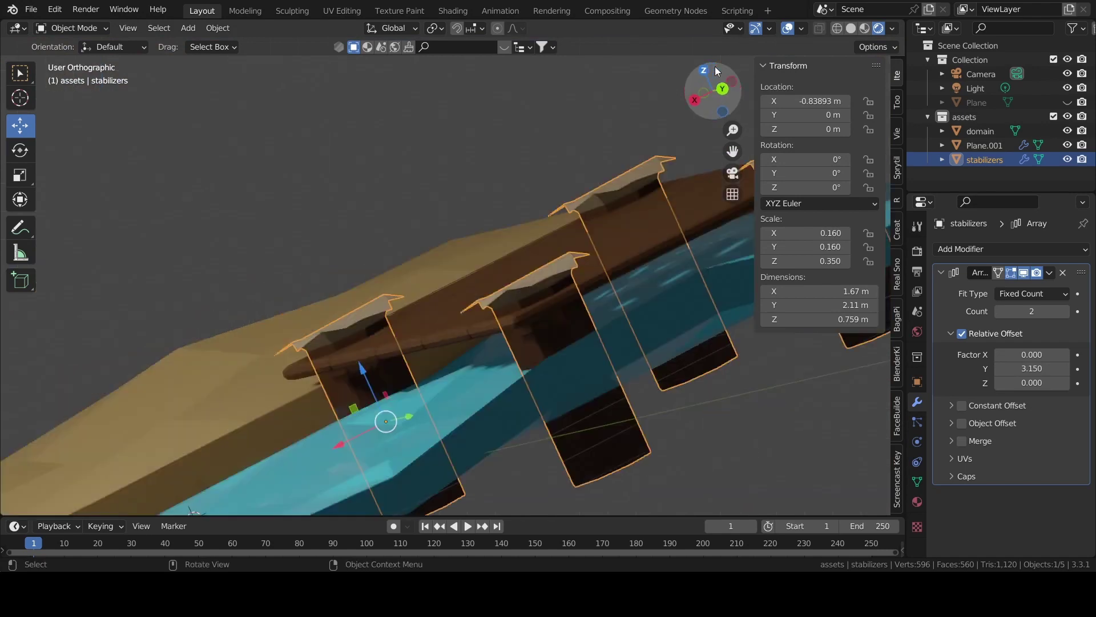
scroll(599, 329, "down", 5, "shift")
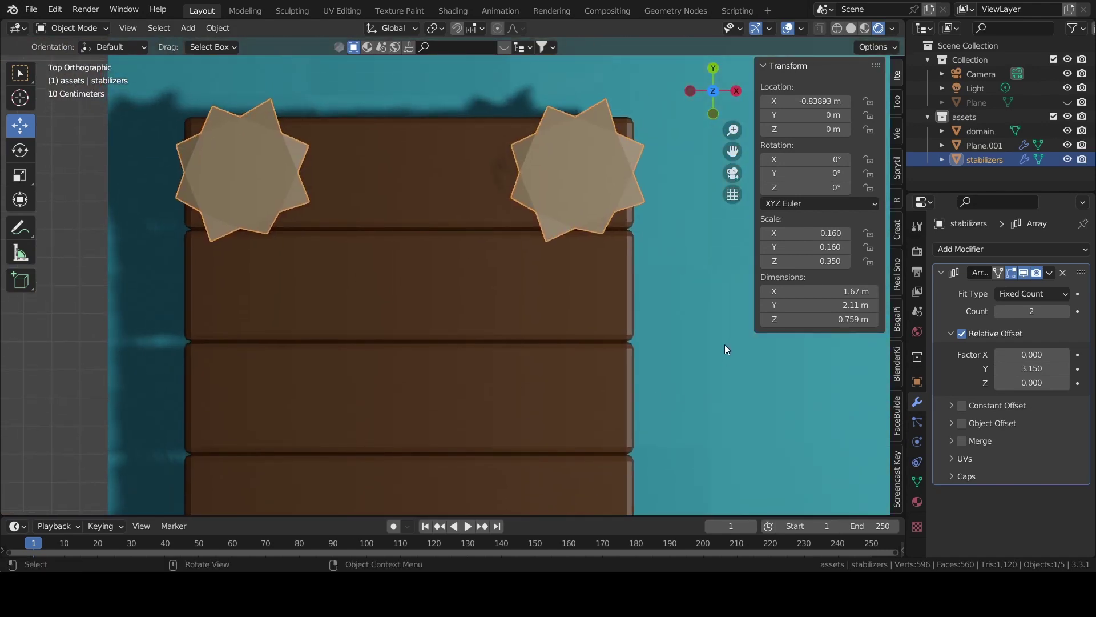
middle_click_drag(675, 317, 665, 200)
left_click(1049, 273)
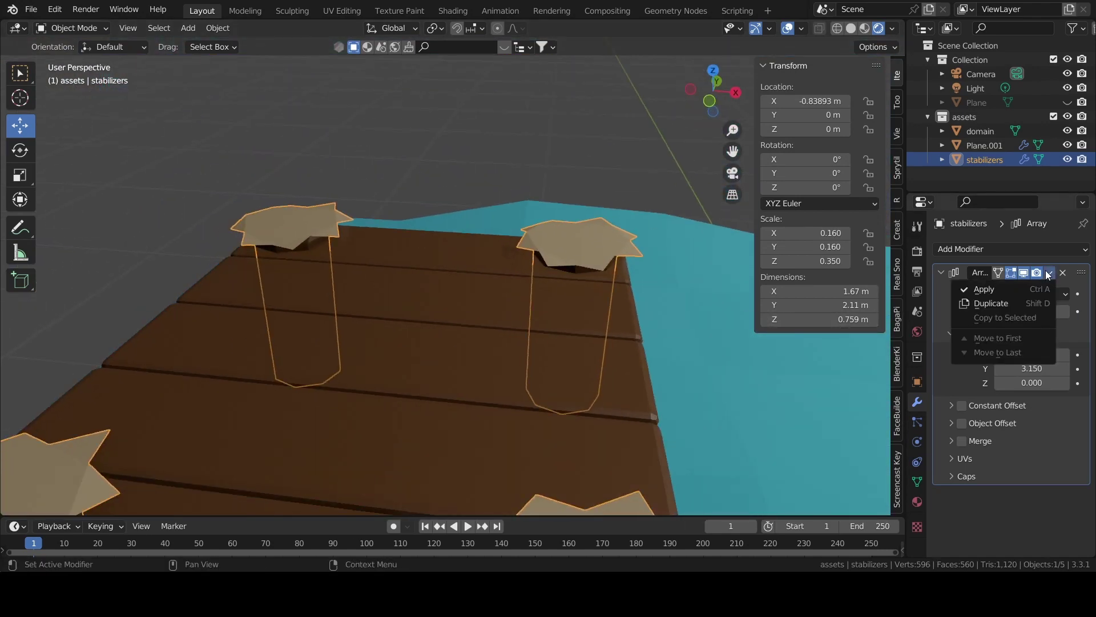
left_click(1031, 286)
Review the scene through the camera and save it as '3d nature 1.blend'
scroll(335, 284, "down", 5)
left_click(176, 222)
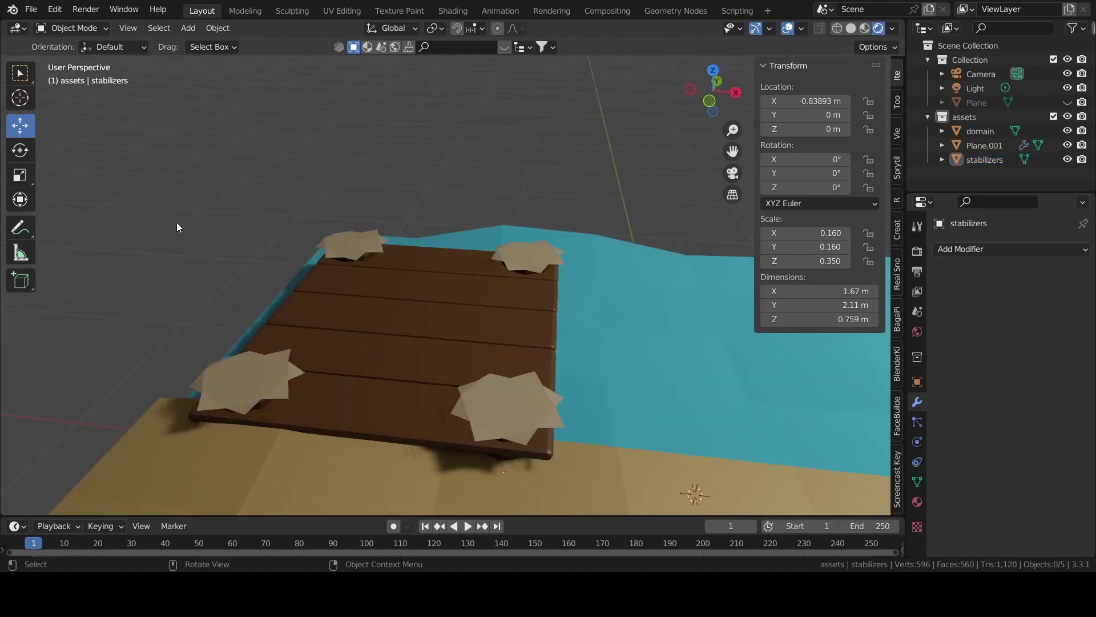
mouse_move(176, 221)
middle_mouse_down()
mouse_move(386, 245)
mouse_move(407, 207)
middle_mouse_up()
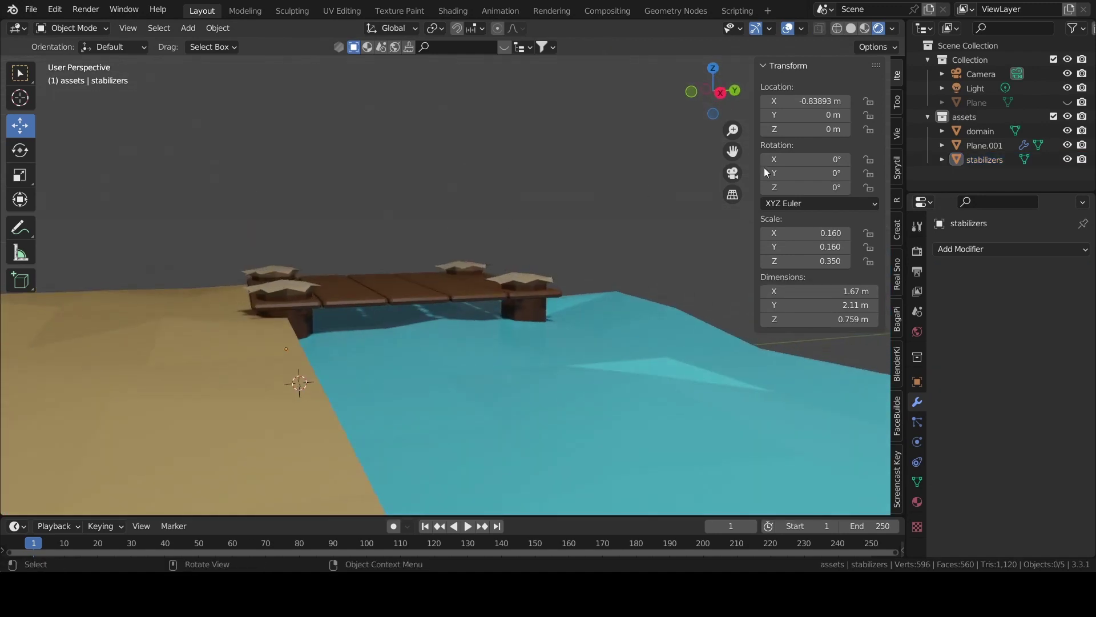
left_click(734, 171)
scroll(671, 286, "down", 2)
scroll(671, 286, "down", 1)
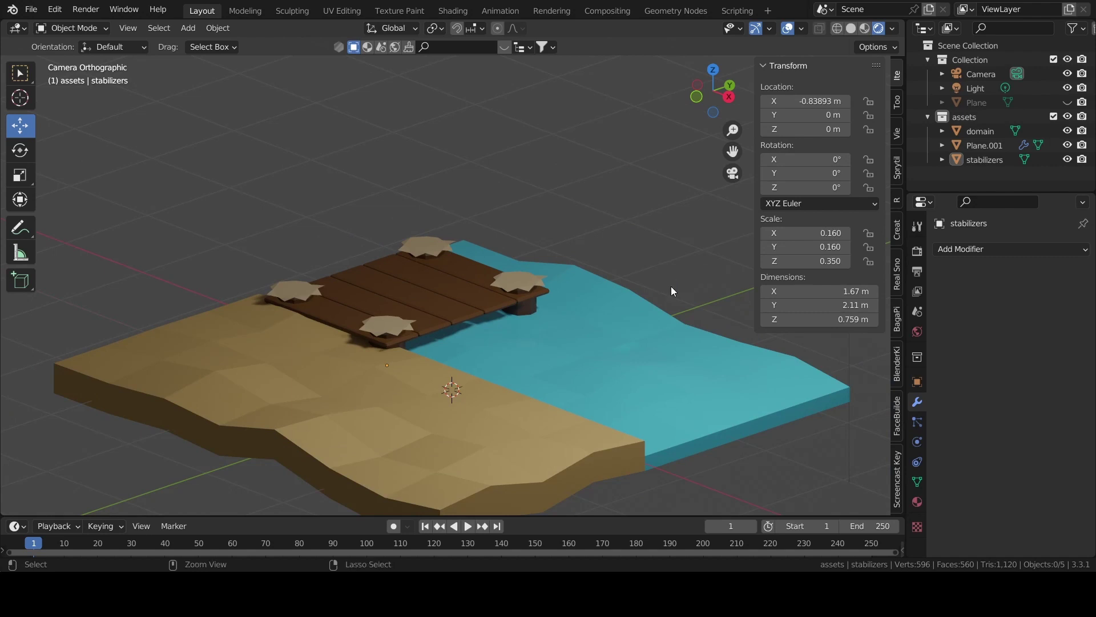
key("ctrl+s")
Orbit to a low front view of the shore and select the domain terrain
middle_click_drag(677, 286, 455, 306)
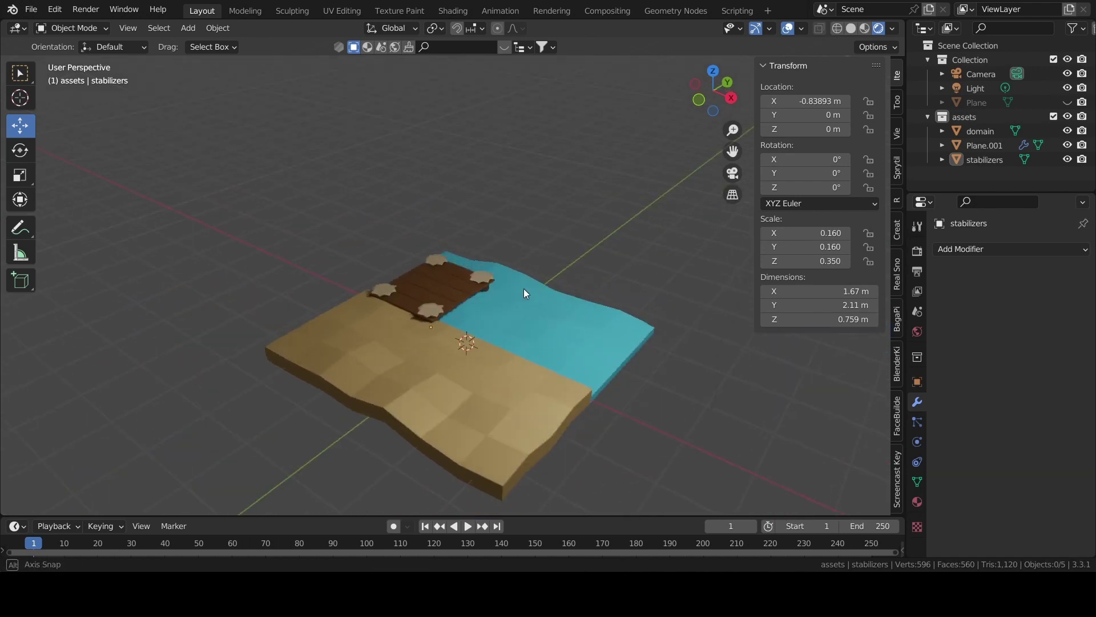
scroll(497, 320, "up", 4)
key("shift+a")
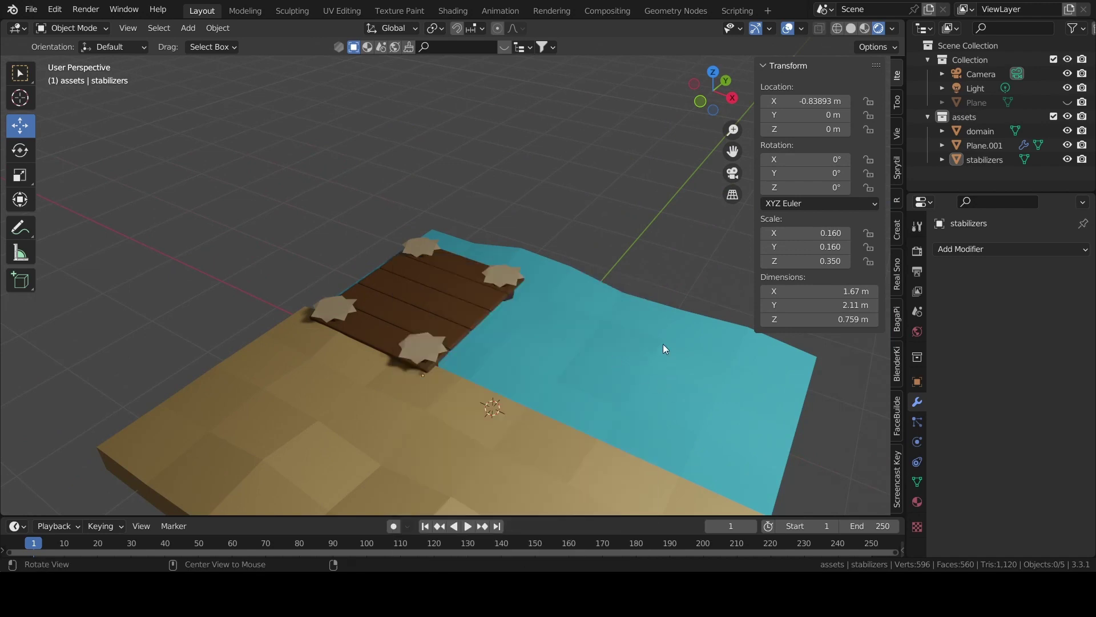
scroll(664, 349, "down", 3)
middle_click_drag(665, 348, 480, 367)
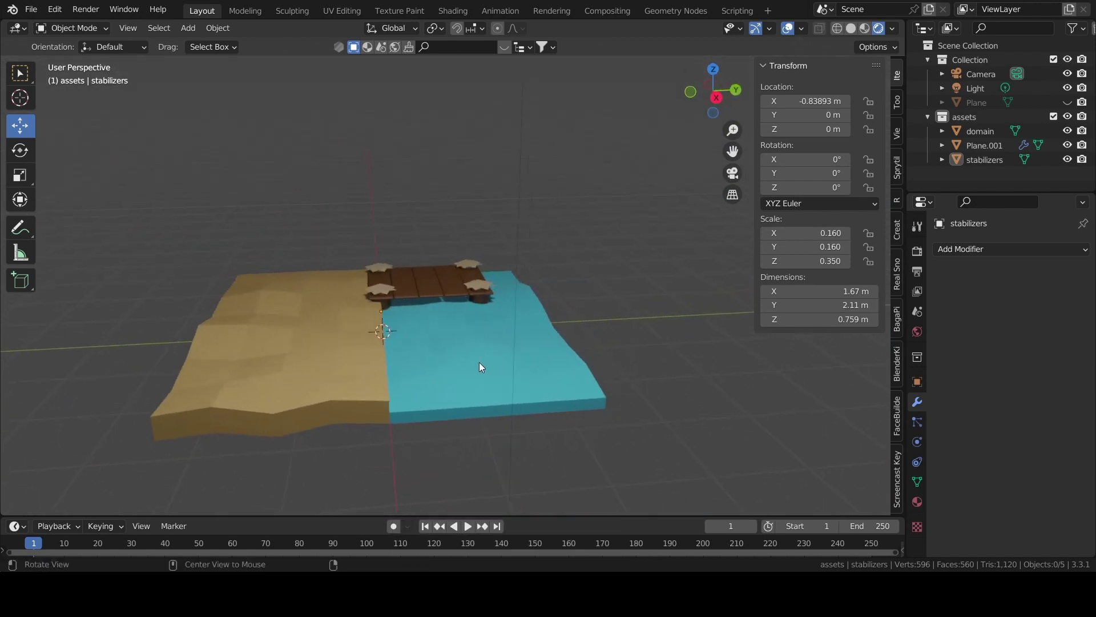
left_click(349, 375)
In the domain's Edit Mode, lower a first vertex on the sand-water edge
key("Tab")
scroll(349, 374, "up", 3)
key("1")
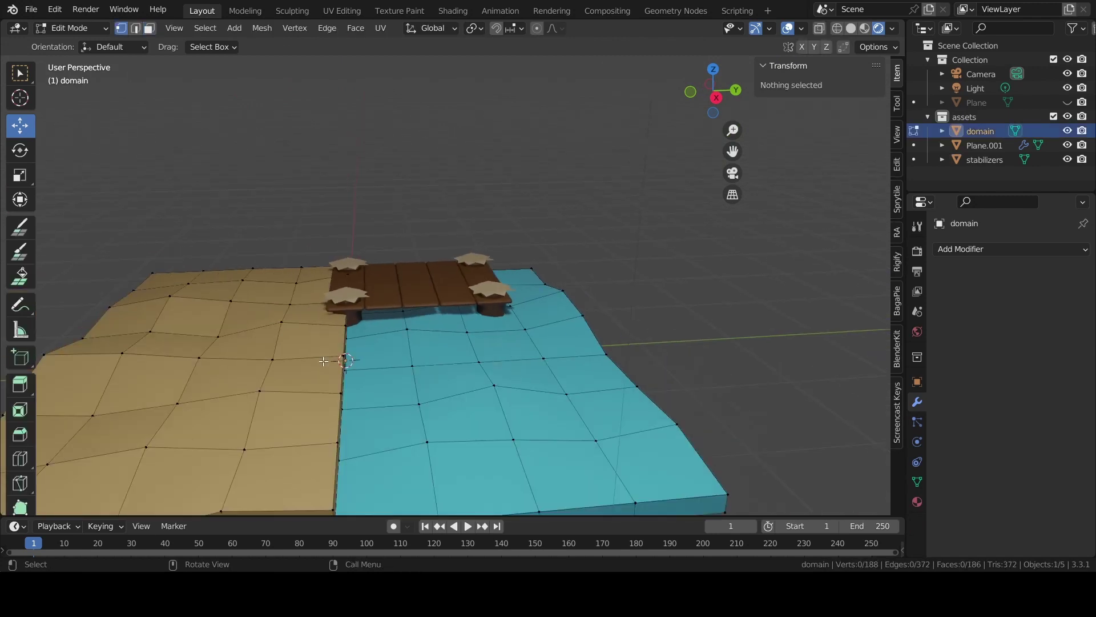
left_click(340, 330, "shift")
left_click_drag(346, 290, 348, 305)
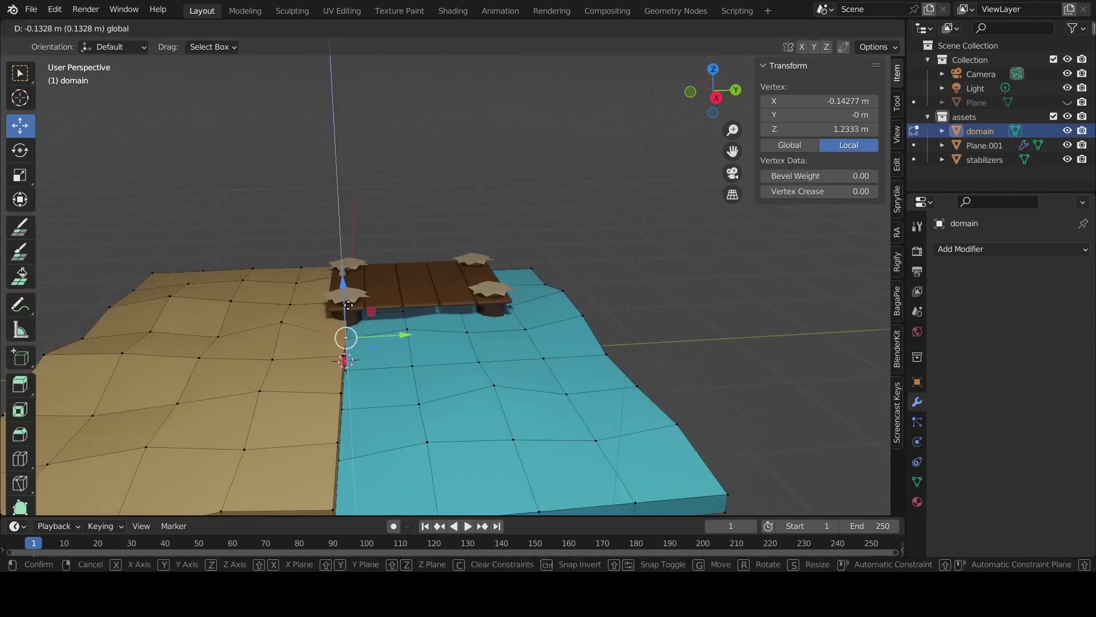
left_click(348, 305)
Lower a second shoreline vertex with a smooth proportional-editing falloff
left_click(343, 368)
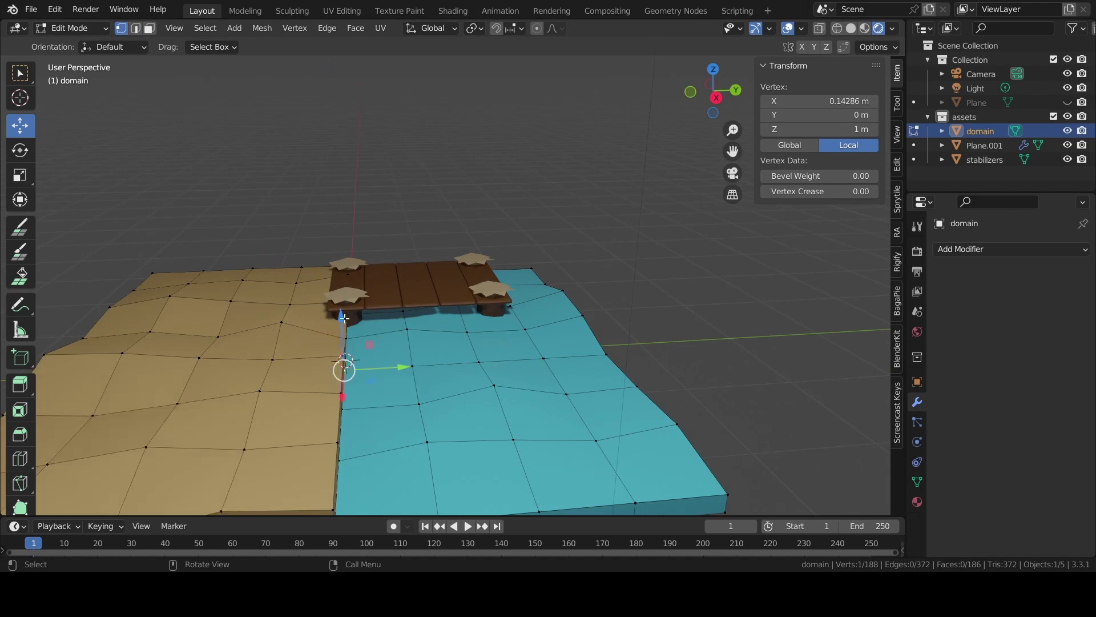
middle_click_drag(344, 368, 407, 359)
mouse_move(420, 322)
left_mouse_down()
mouse_move(423, 337)
mouse_move(420, 322)
left_mouse_up()
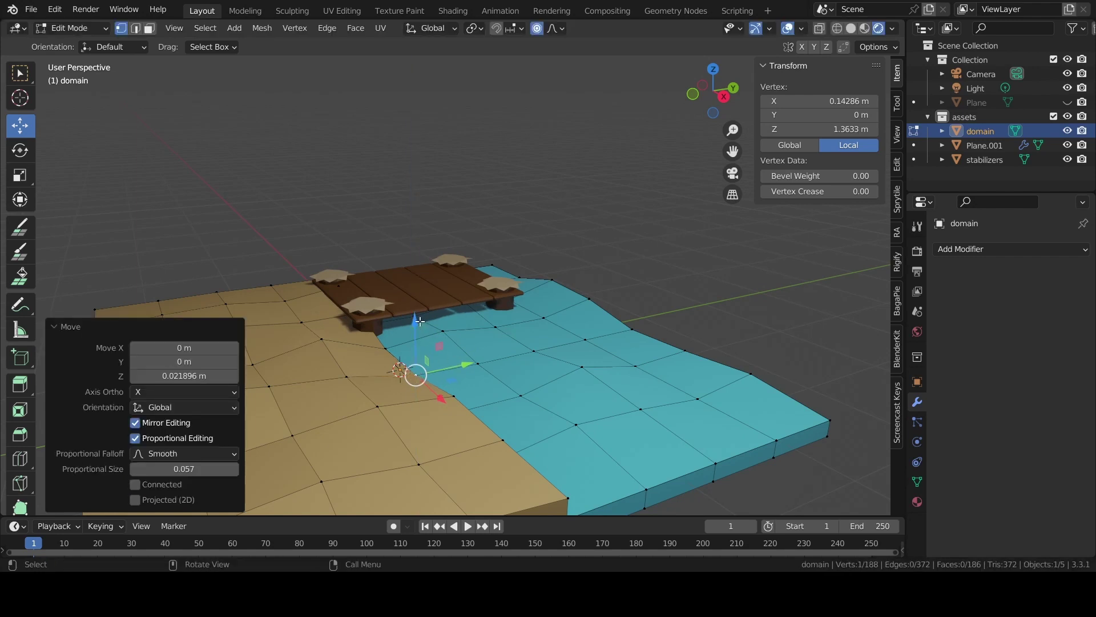
scroll(420, 315, "down", 5)
scroll(479, 399, "up", 6)
key("ctrl+z")
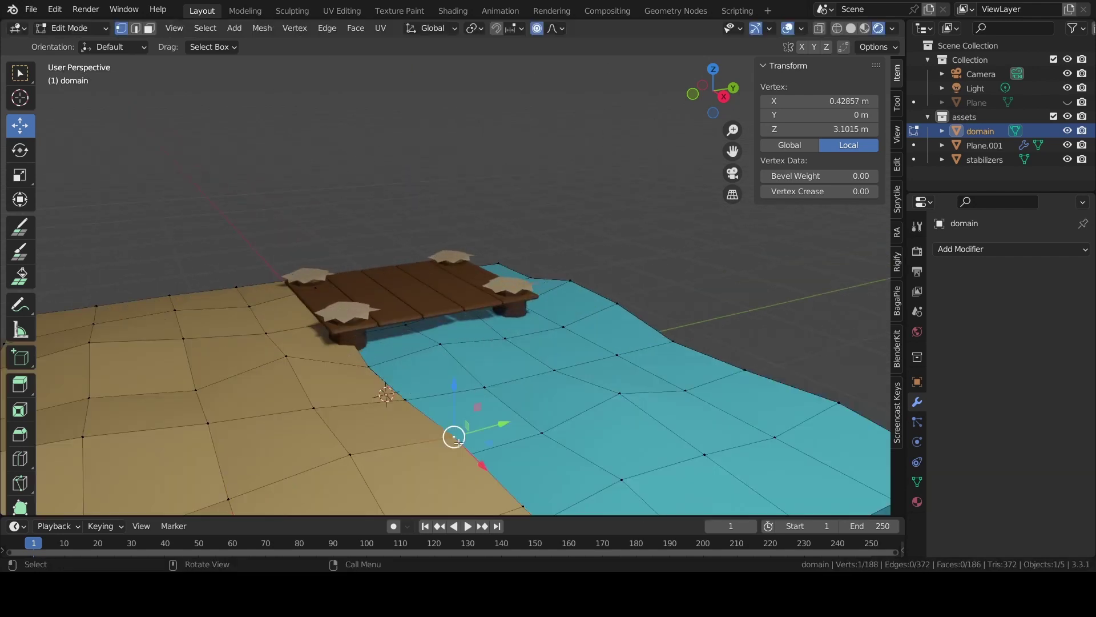
scroll(459, 443, "down", 1)
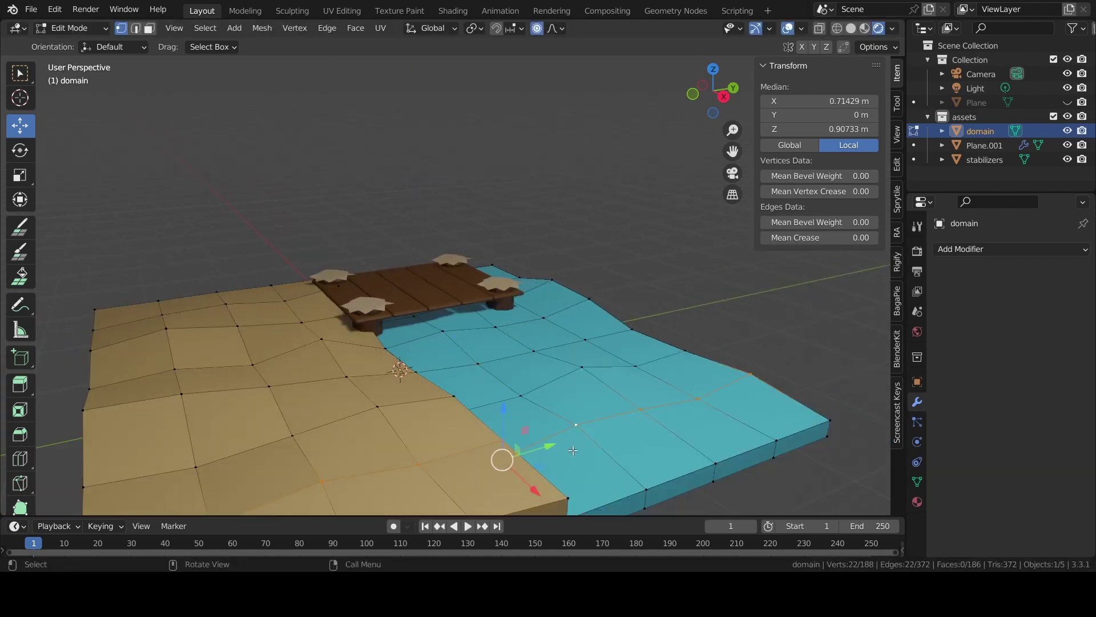
left_click_drag(570, 441, 568, 479)
middle_click_drag(568, 479, 501, 392)
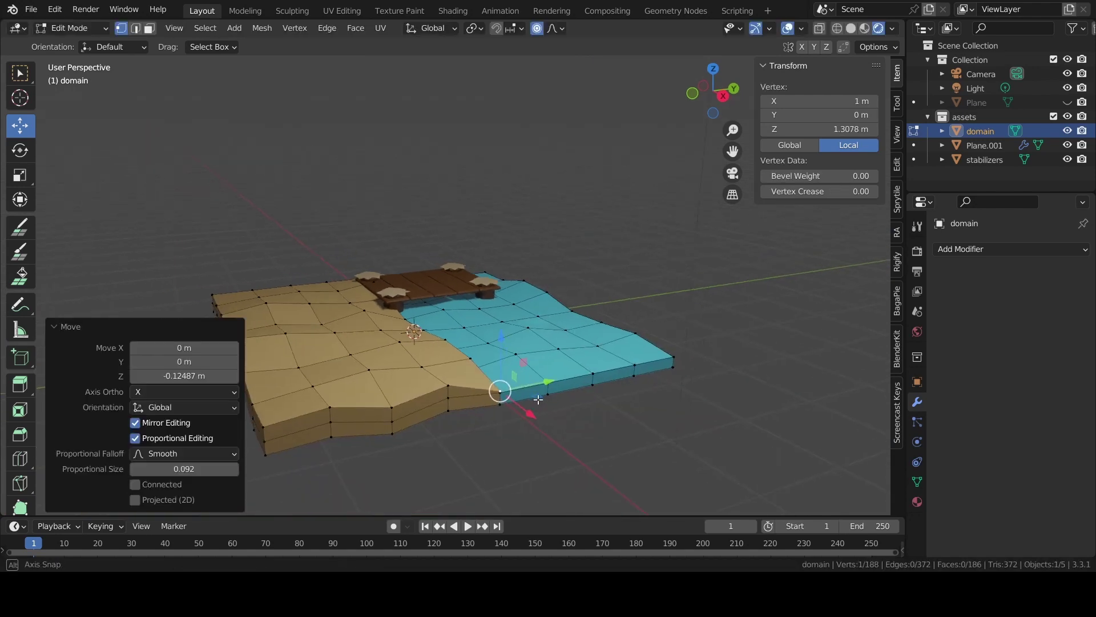
scroll(455, 431, "up", 2)
Move another shoreline vertex down along the shore
left_click(461, 423)
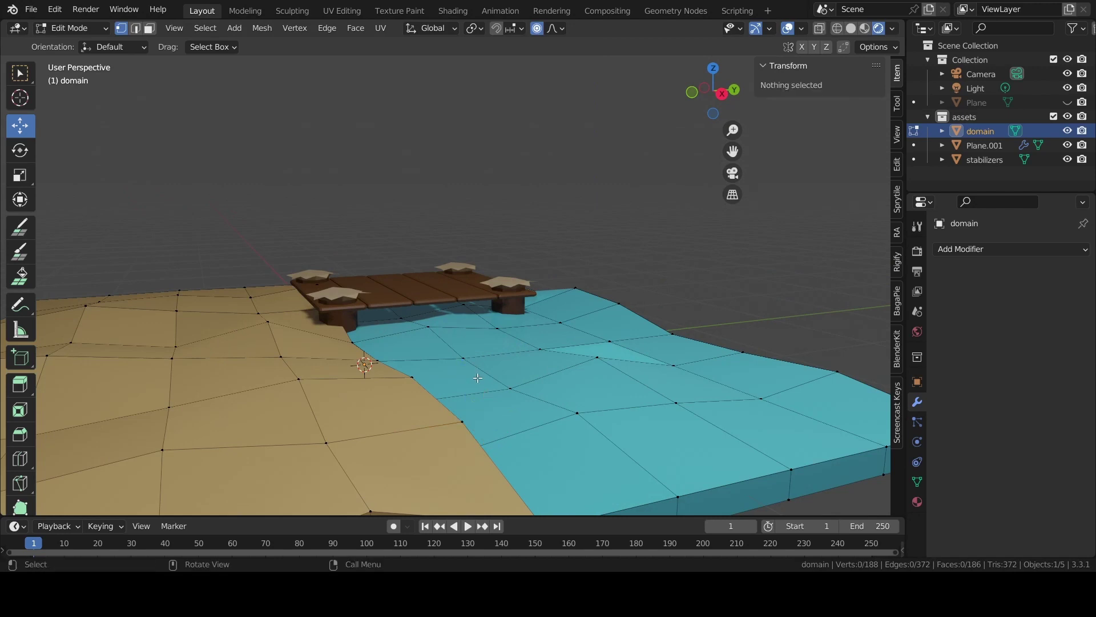
left_click(461, 426)
mouse_move(468, 368)
left_mouse_down()
mouse_move(411, 375)
mouse_move(411, 392)
left_mouse_up()
key("alt+a")
left_click(415, 379)
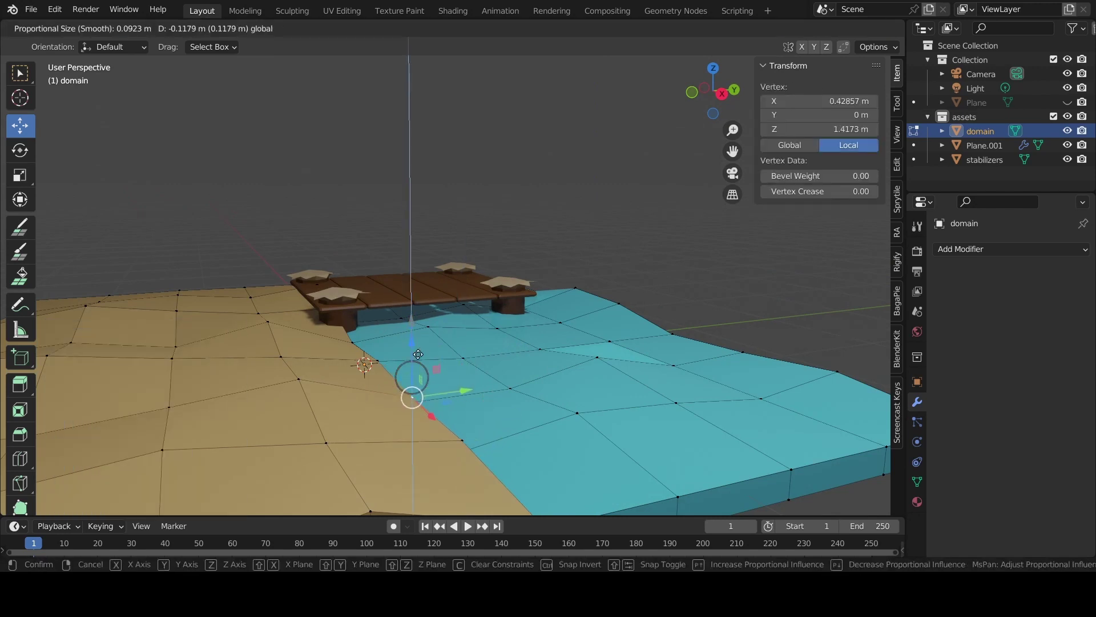
scroll(606, 227, "down", 3)
Check the shoreline through the camera and leave Edit Mode
left_click(732, 173)
key("Tab")
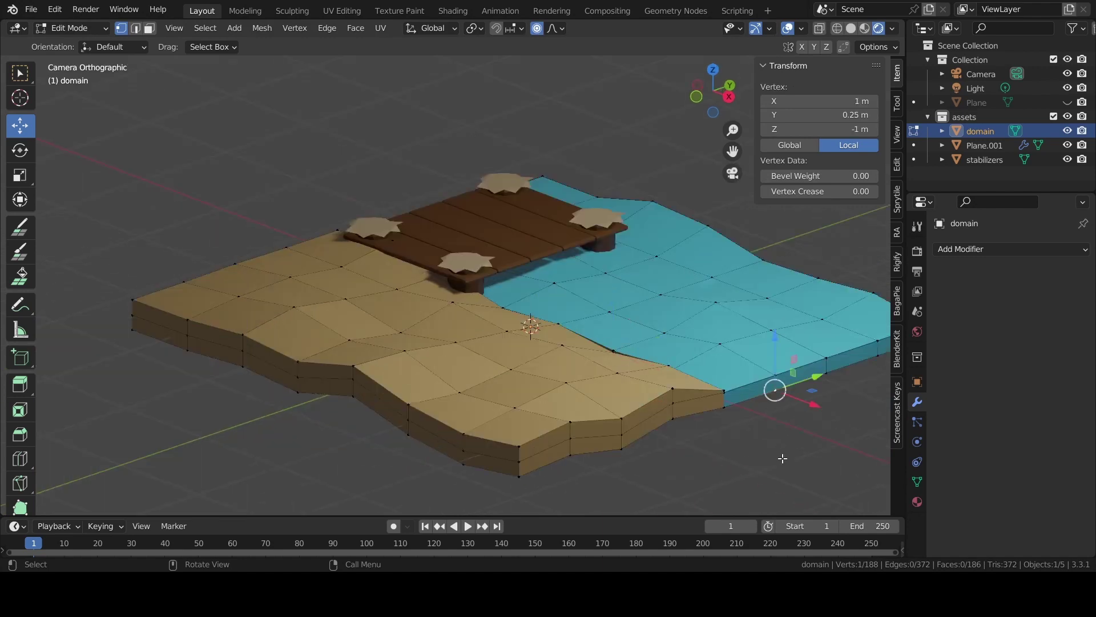
middle_click_drag(673, 460, 591, 419)
scroll(344, 424, "up", 4)
middle_click_drag(338, 423, 365, 388)
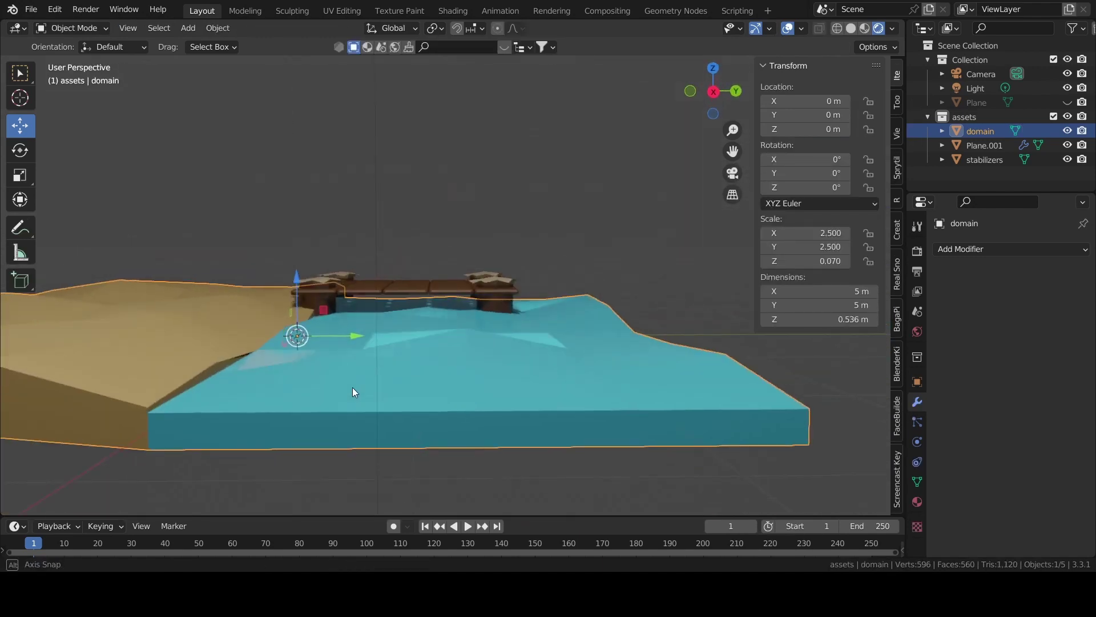
Lower the terrain vertex beside the dock, check it in camera view, and exit Edit Mode
key("Tab")
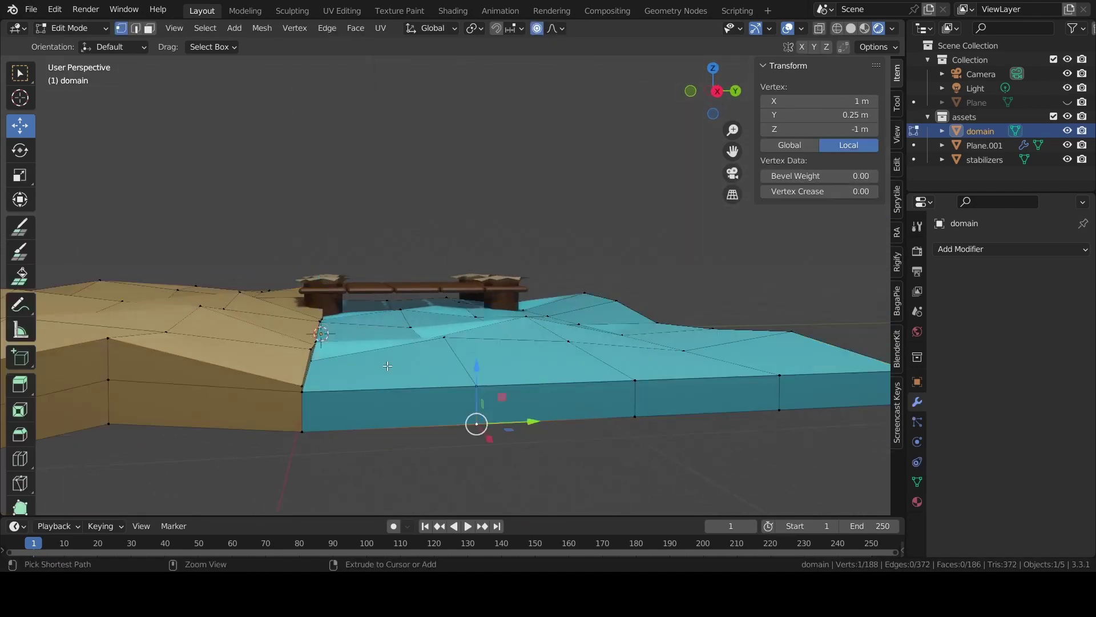
key("ctrl+l")
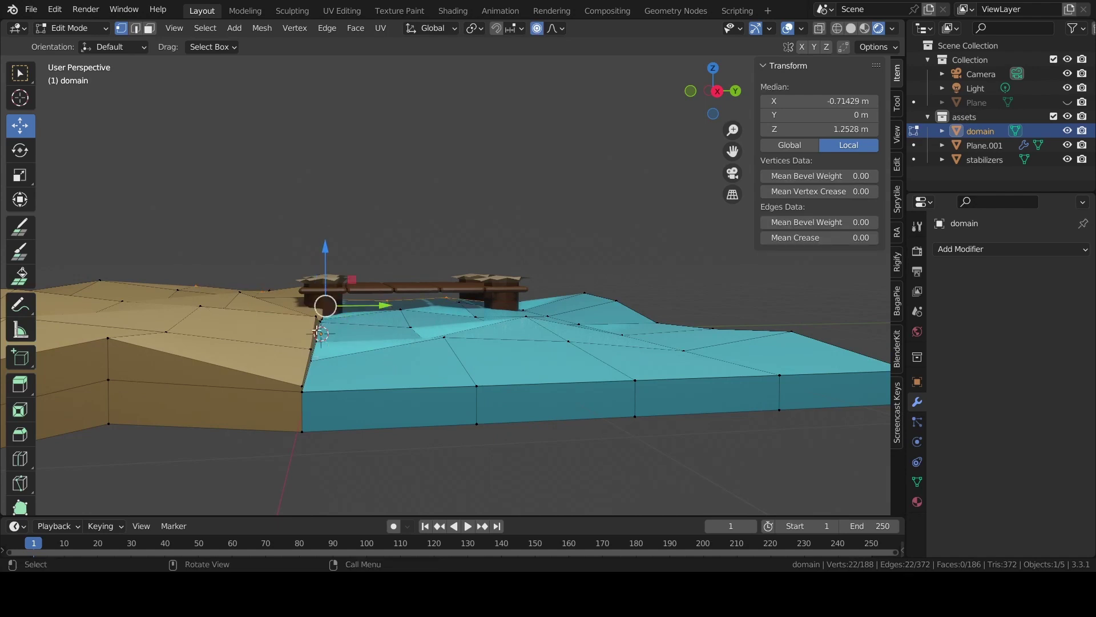
left_click(317, 314)
left_click_drag(315, 269, 314, 325)
key("alt+a")
middle_click_drag(421, 443, 541, 370)
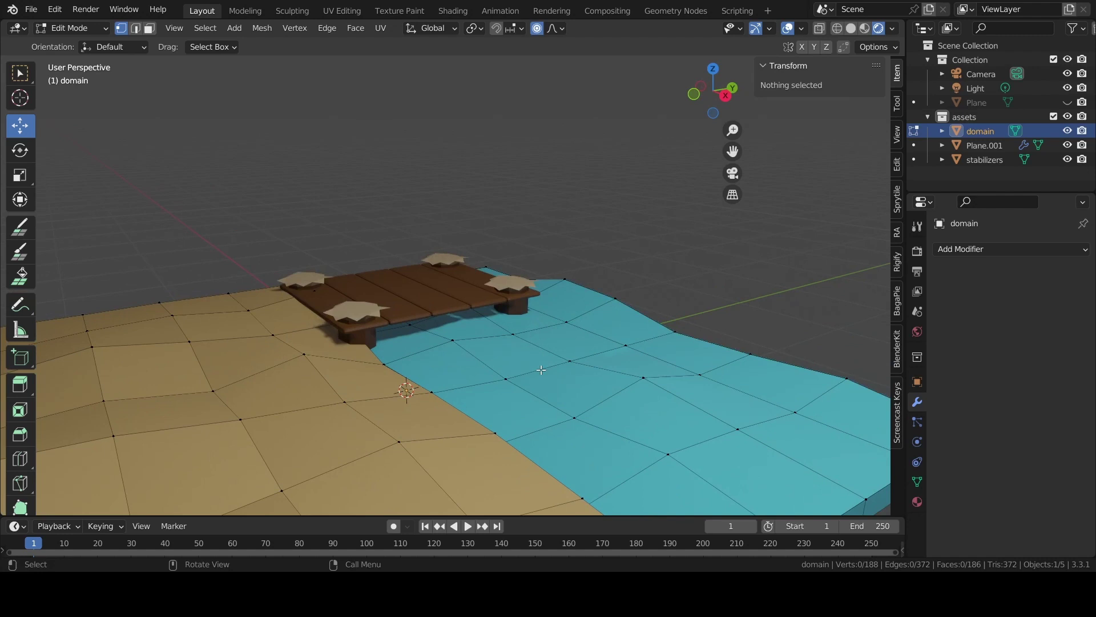
left_click(732, 173)
key("Tab")
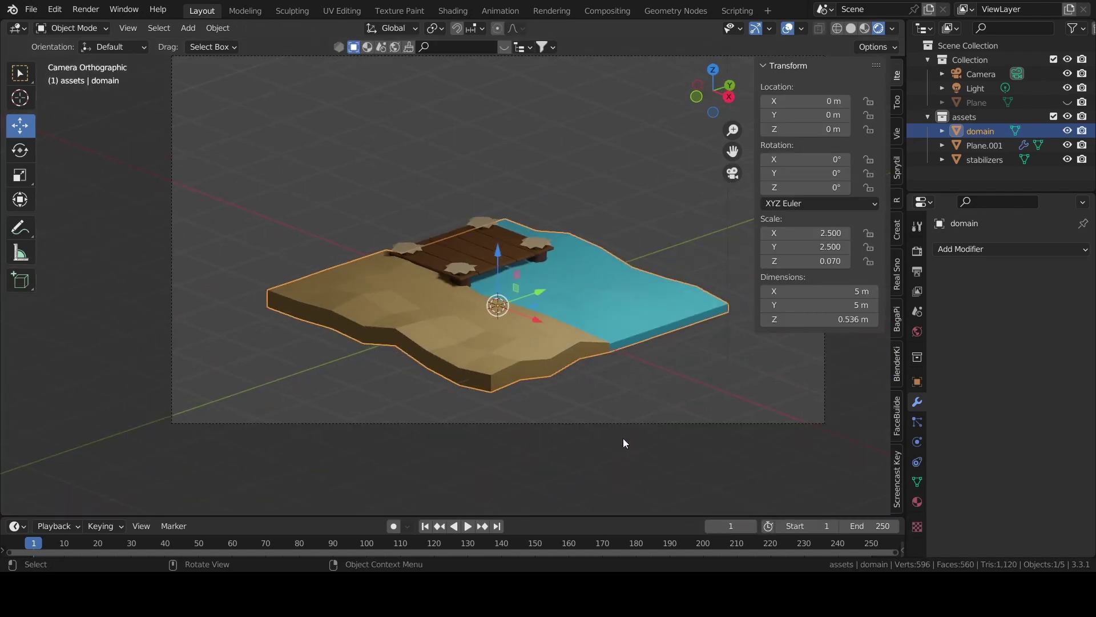
Save the blend file
key("ctrl+s")
scroll(625, 443, "up", 5)
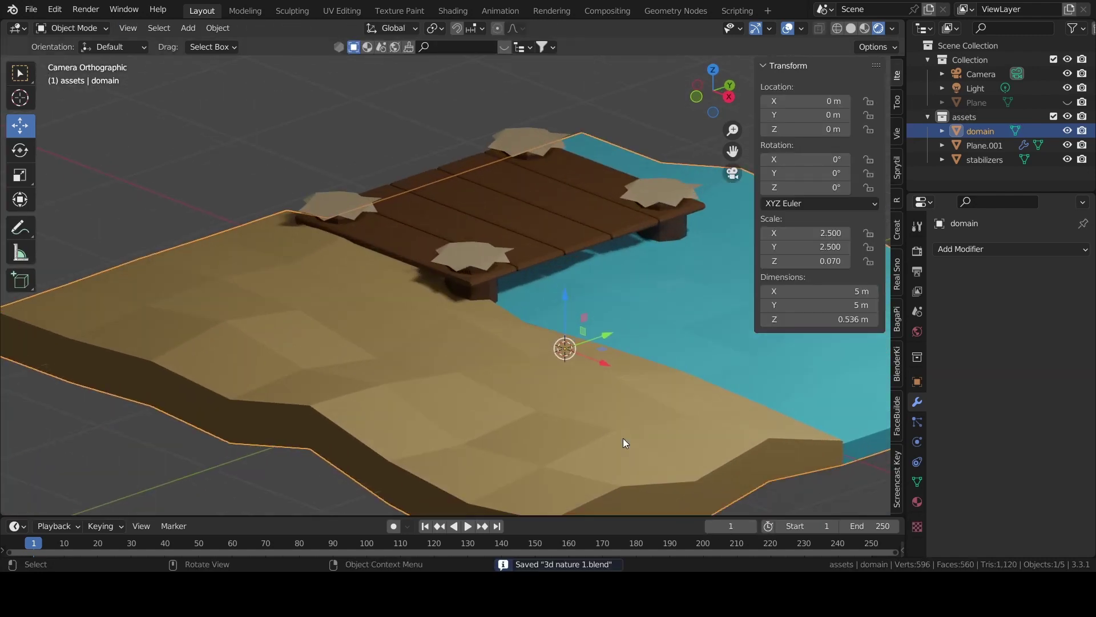
scroll(622, 437, "down", 3)
scroll(622, 437, "down", 2)
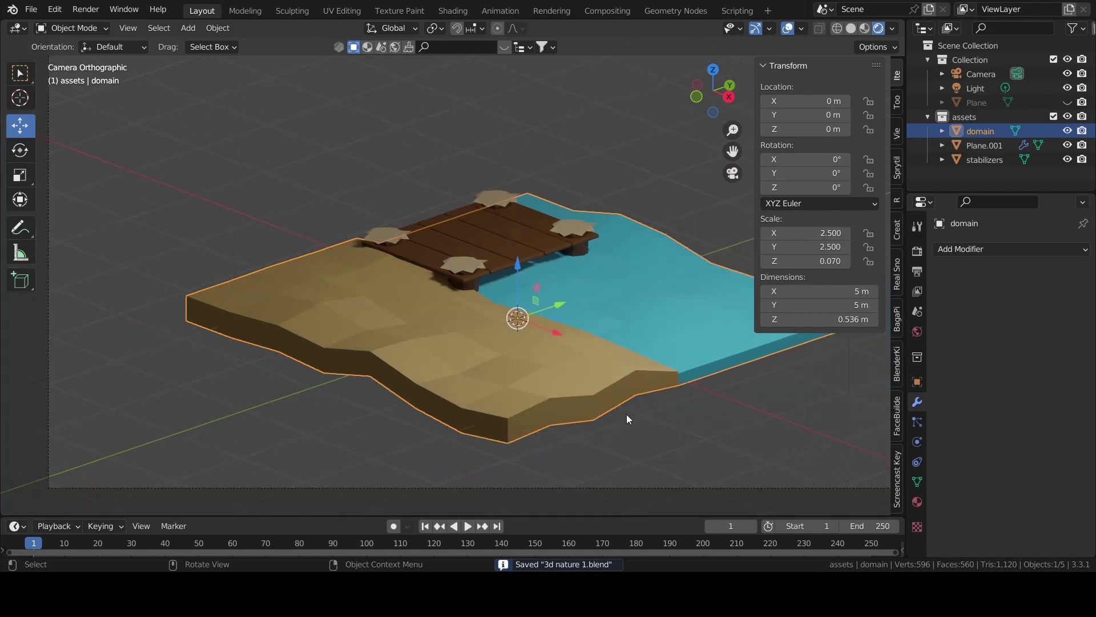
Add a new cube and view it from directly above
key("shift+a")
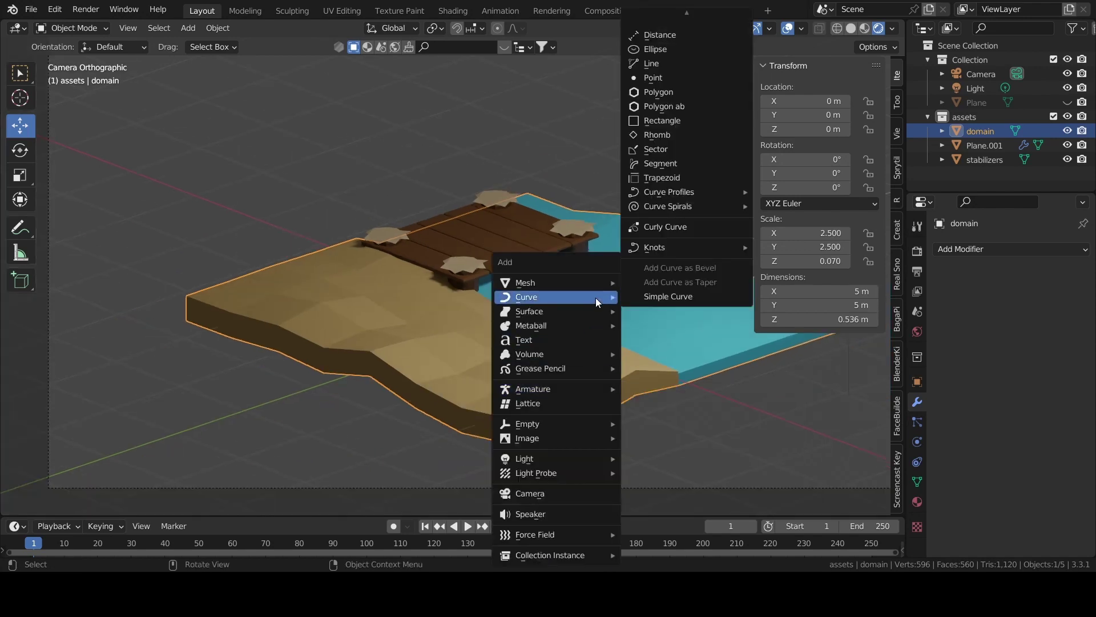
mouse_move(556, 282)
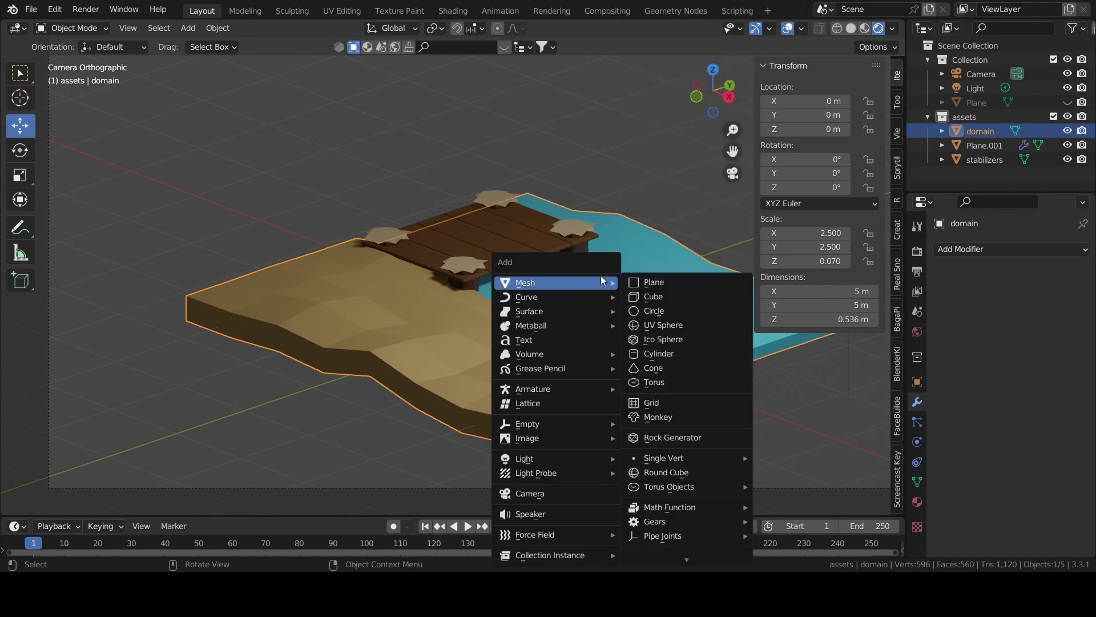
left_click(655, 296)
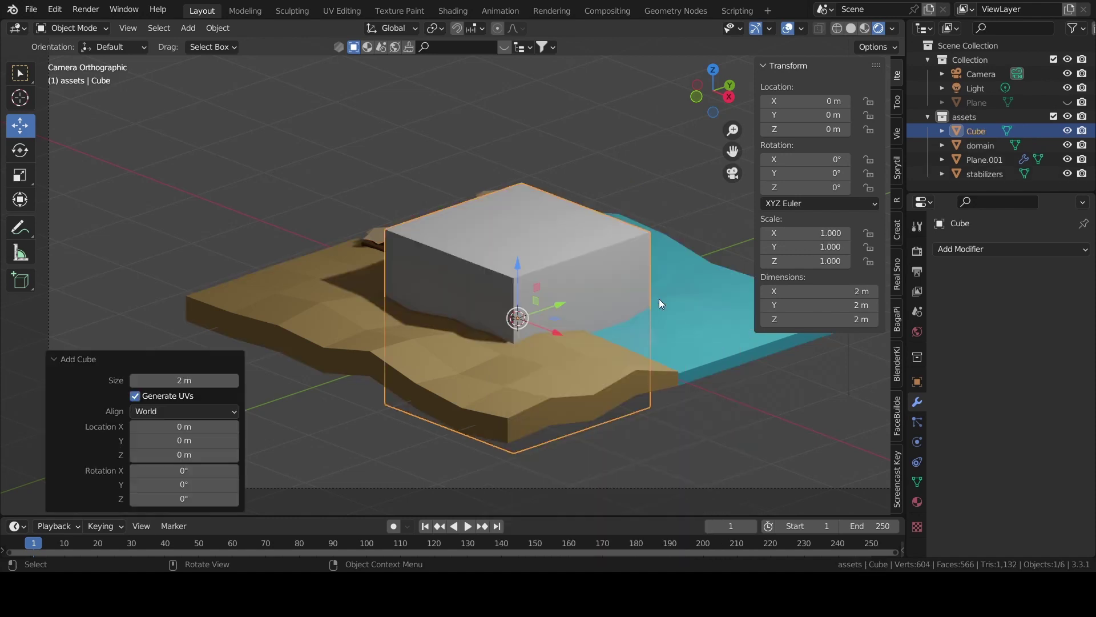
key("KP_0")
left_click(724, 174)
left_click(721, 73)
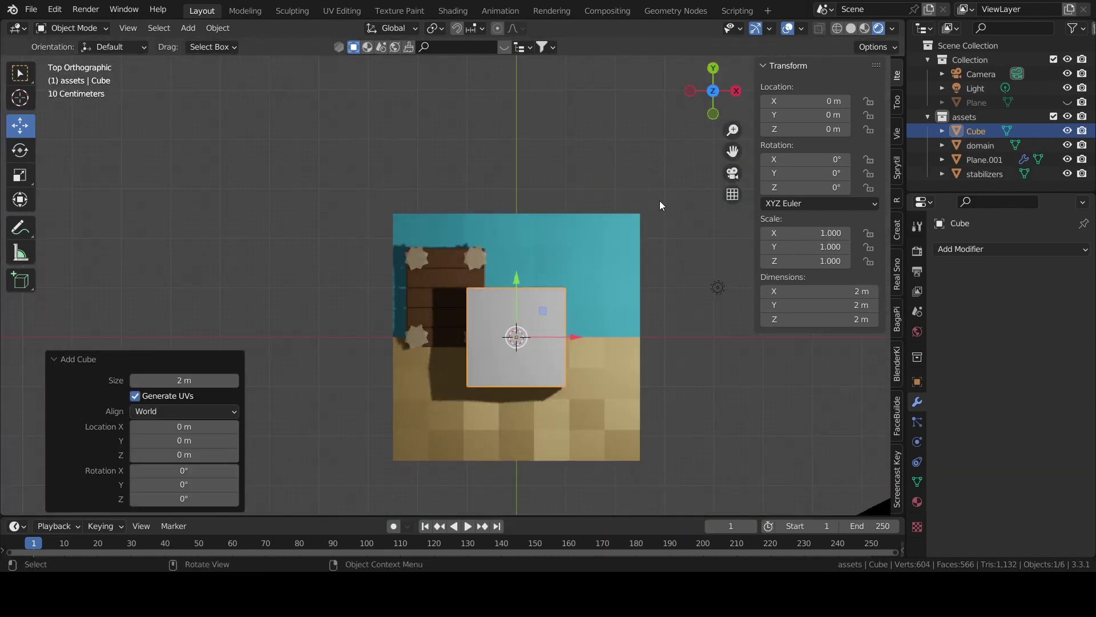
scroll(659, 200, "up", 2)
middle_click_drag(719, 327, 649, 256)
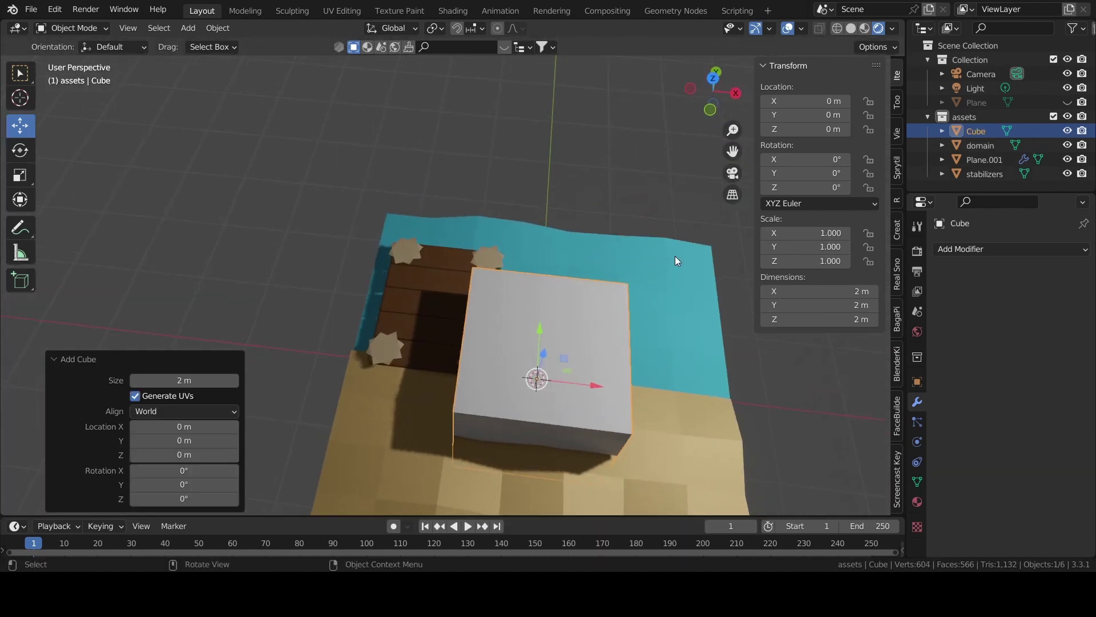
left_click(714, 80)
Flatten the cube to 0.576 m tall and lift it to 1.237 m
left_click_drag(813, 261, 759, 261)
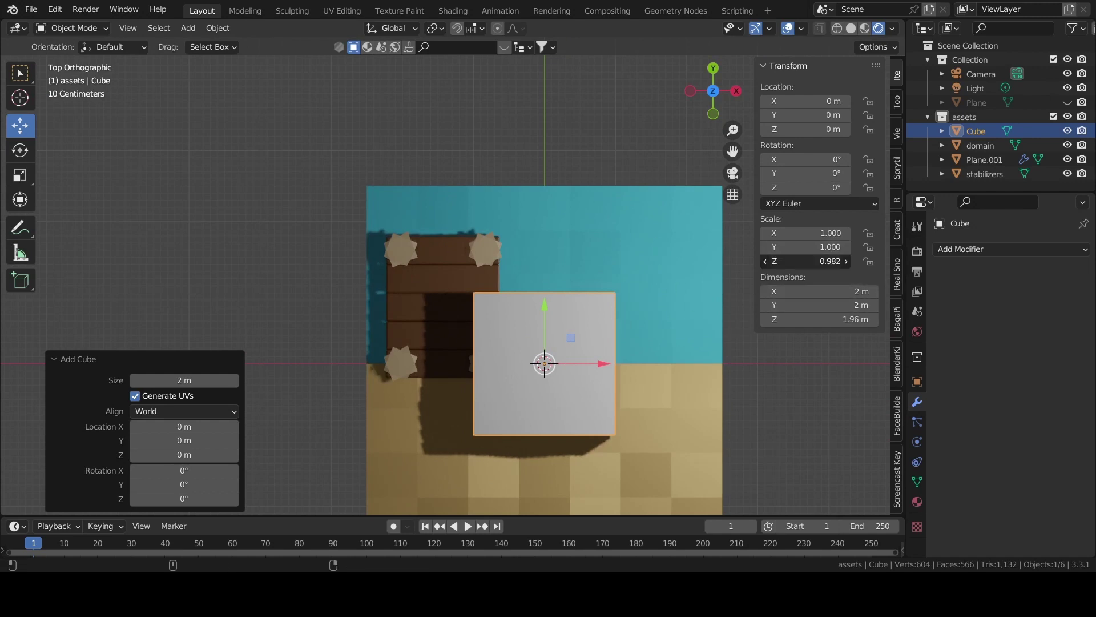
mouse_move(814, 260)
middle_mouse_down()
mouse_move(653, 295)
mouse_move(663, 286)
middle_mouse_up()
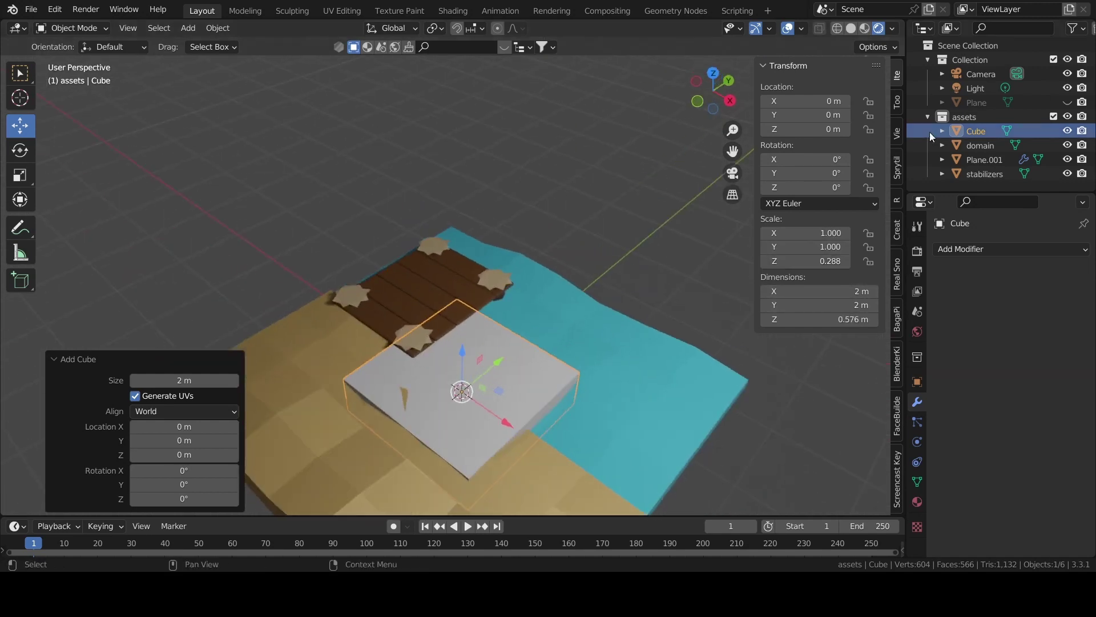
left_click_drag(805, 129, 845, 129)
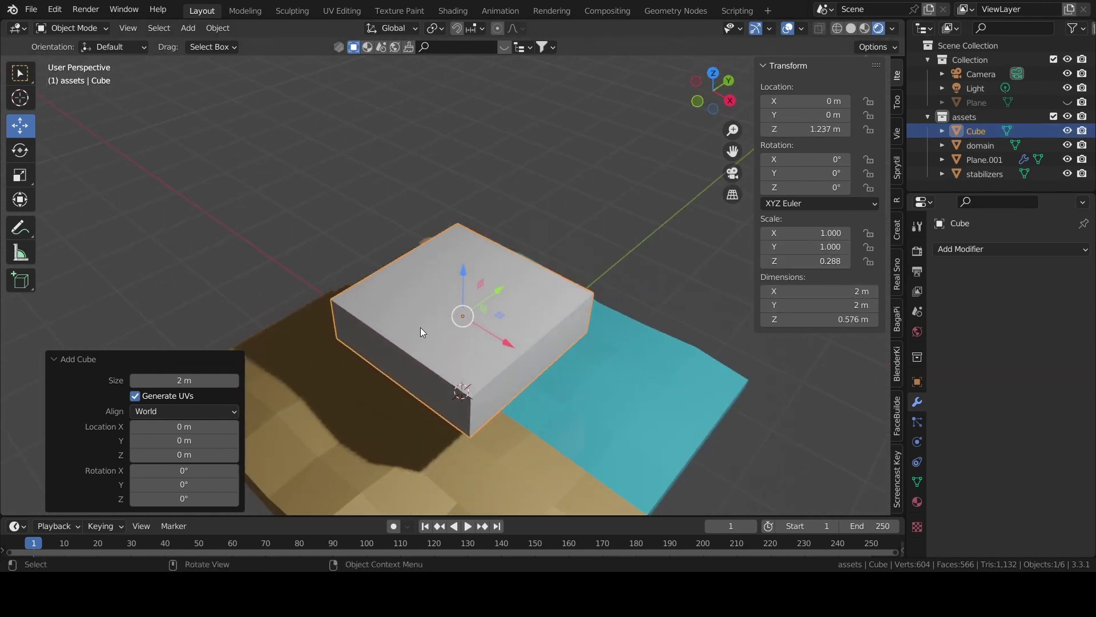
key("Tab")
Add four loop cuts around the slab
middle_click_drag(464, 315, 533, 306)
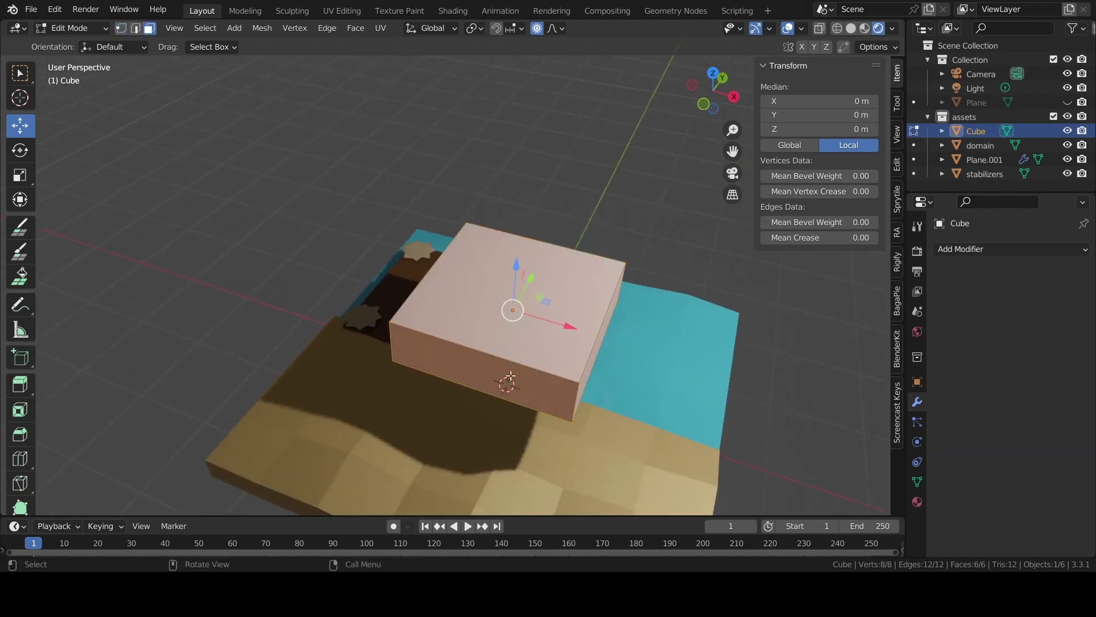
left_click(25, 461)
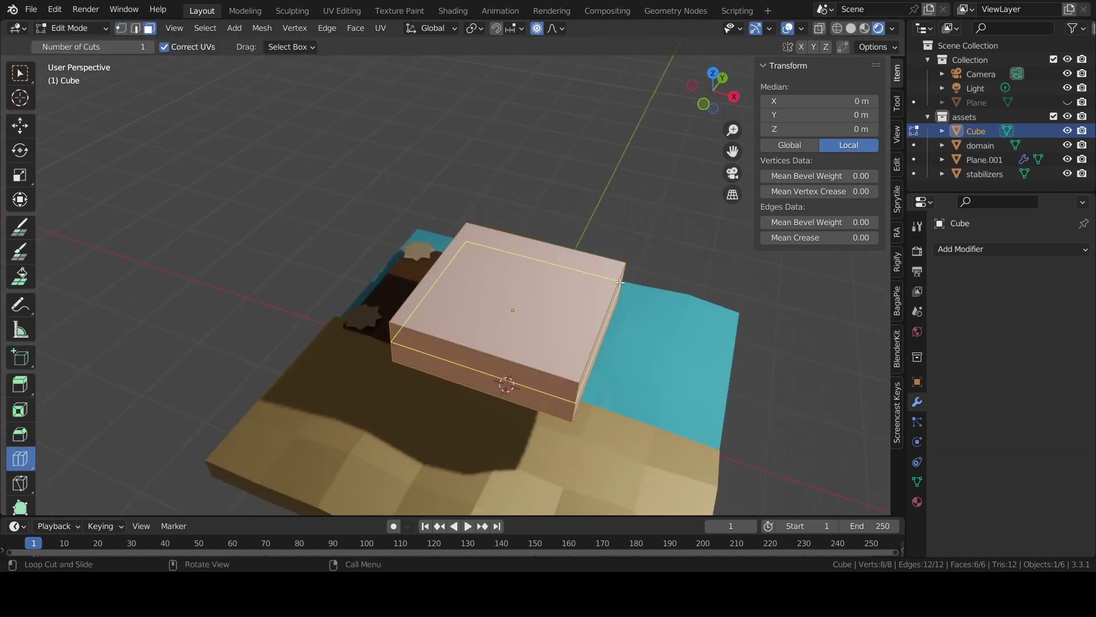
left_click(486, 353)
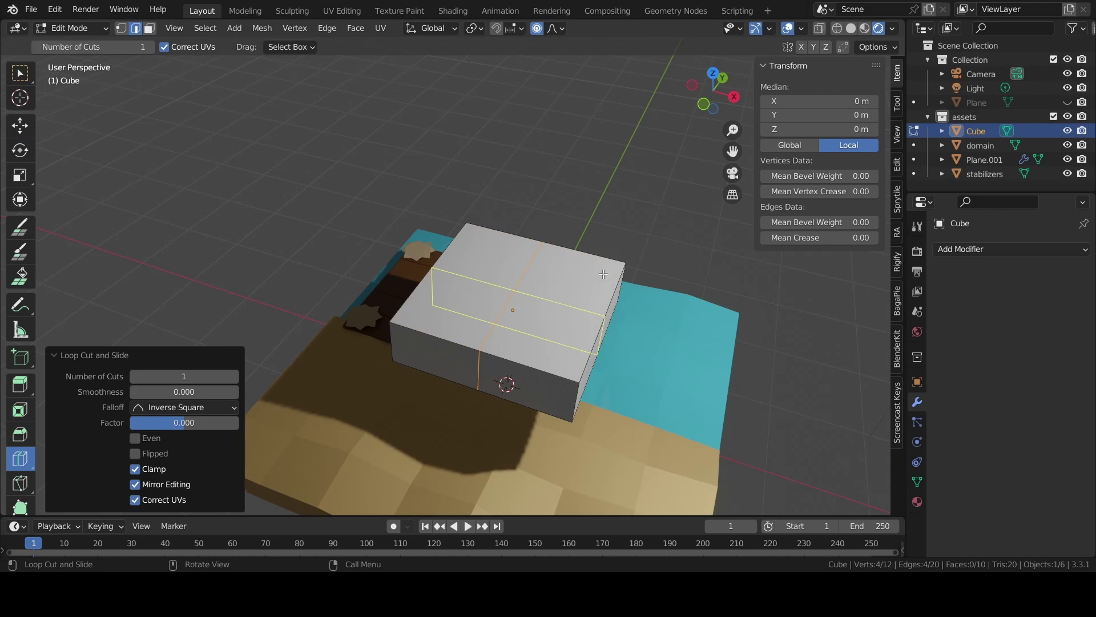
left_click(234, 376)
type("4")
key("Return")
Narrow the slab along X to a scale of about 0.51
key("ctrl+Tab")
left_click(521, 254)
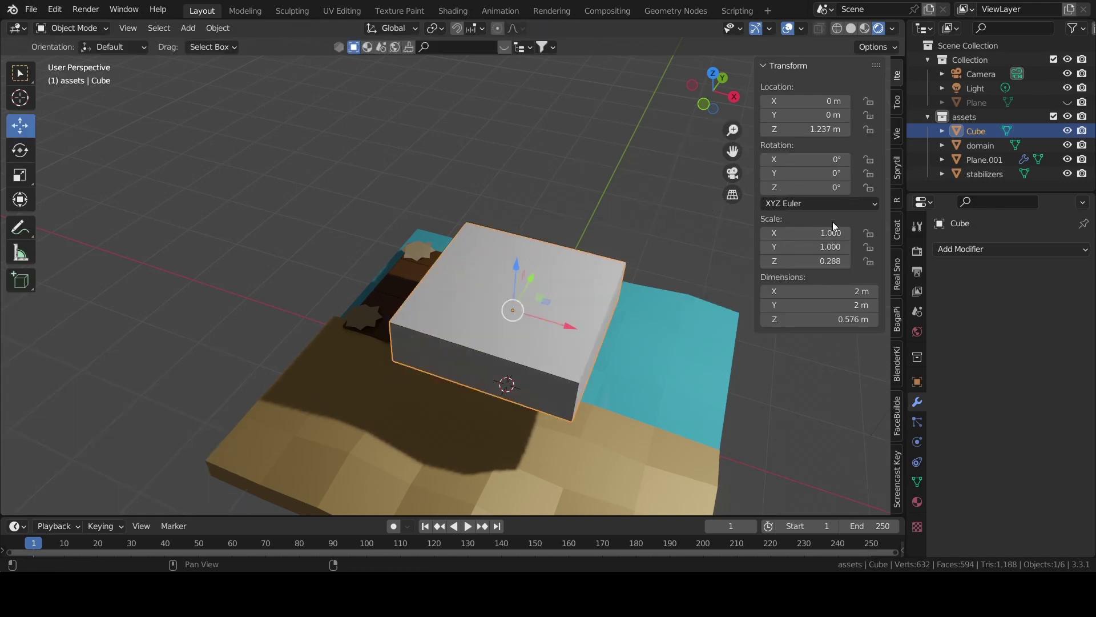
double_click(819, 247)
type("0.63")
key("Escape")
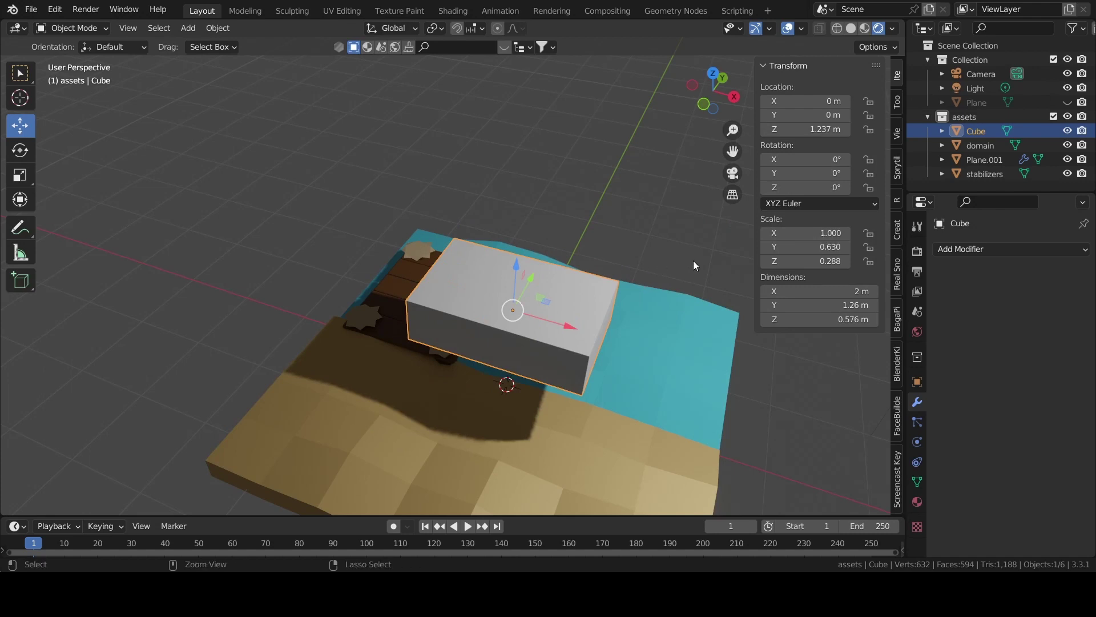
key("ctrl+z")
left_click_drag(811, 233, 788, 233)
Add a lengthwise edge loop across the slab's top
key("Tab")
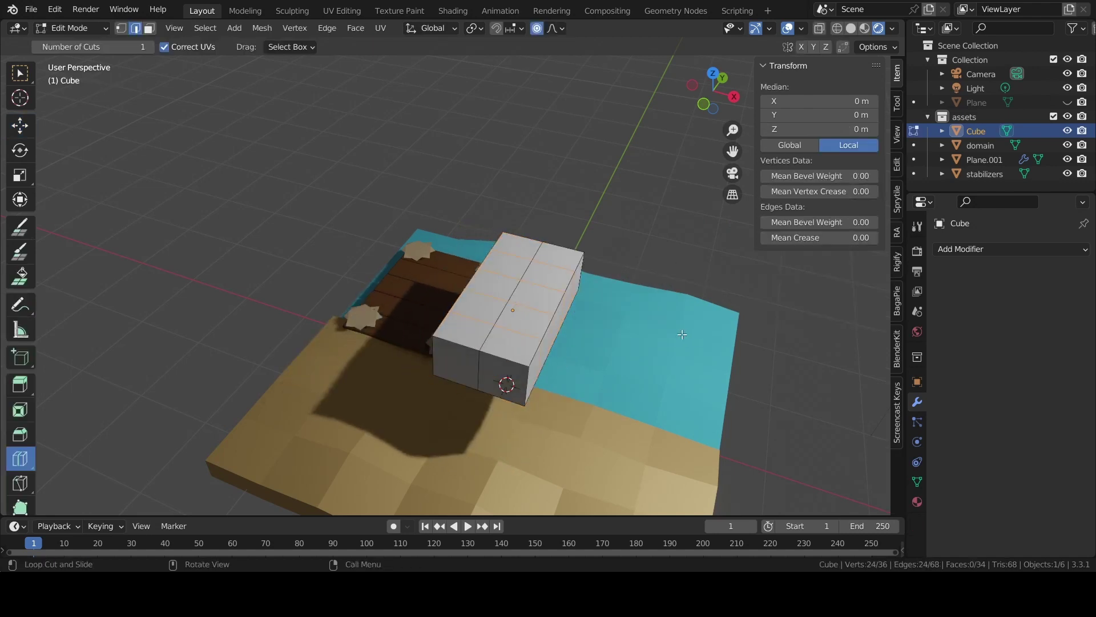
scroll(446, 286, "up", 4)
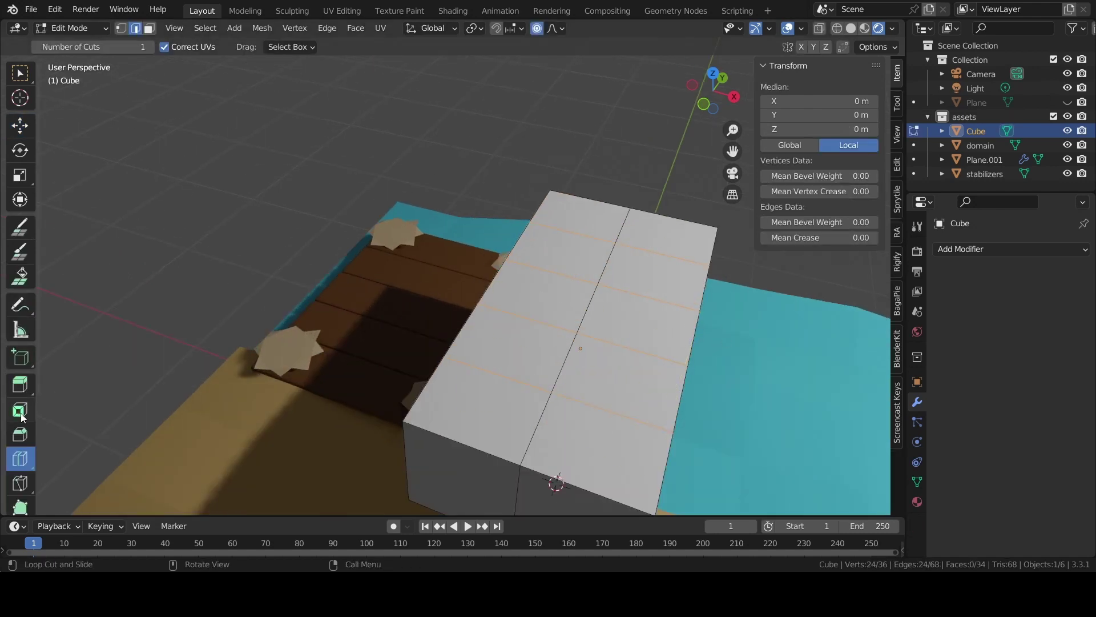
left_click(565, 285)
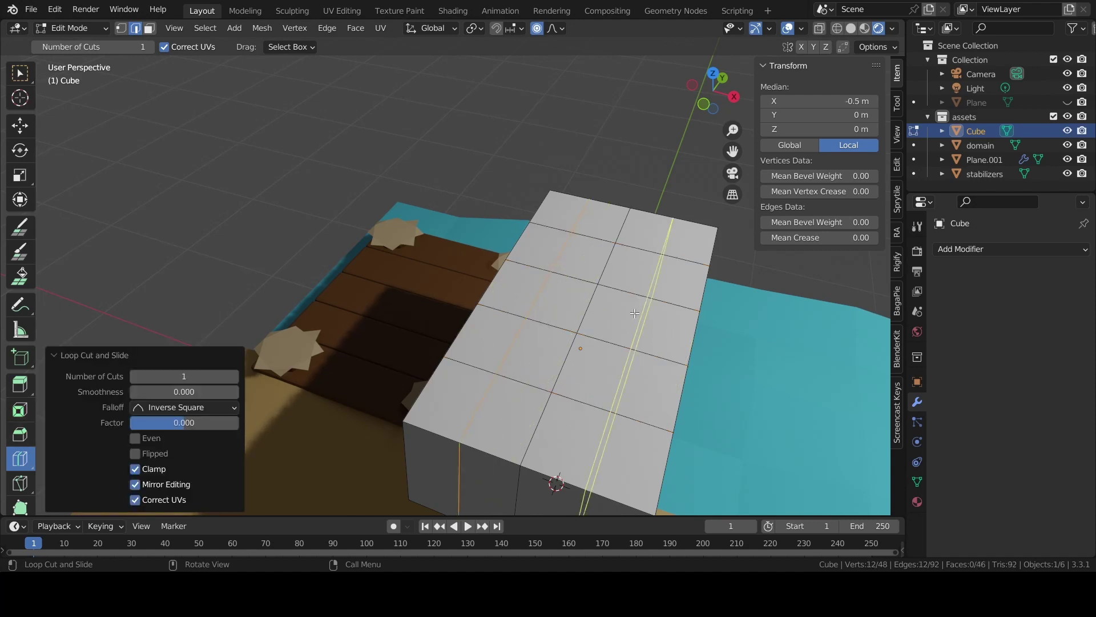
key("Tab")
left_click(753, 332)
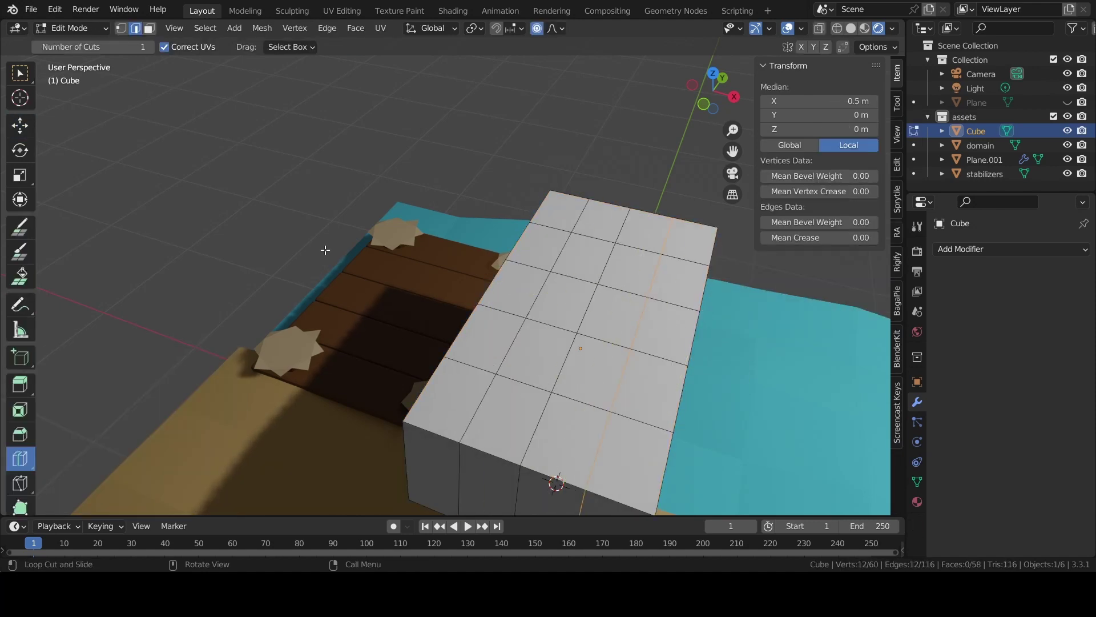
Delete six top faces to cut a rectangular opening into the slab
left_click(22, 124)
left_click(149, 28)
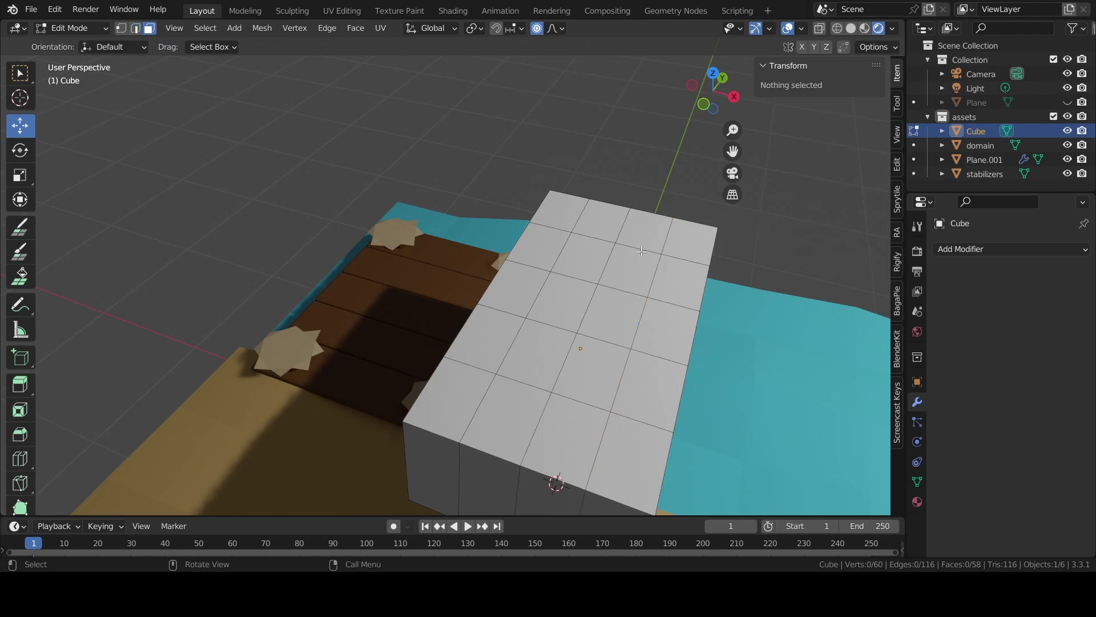
left_click(588, 252)
left_click(556, 297, "shift")
left_click(526, 351, "shift")
left_click(591, 371, "shift")
left_click(638, 266, "shift")
left_click(619, 314, "shift")
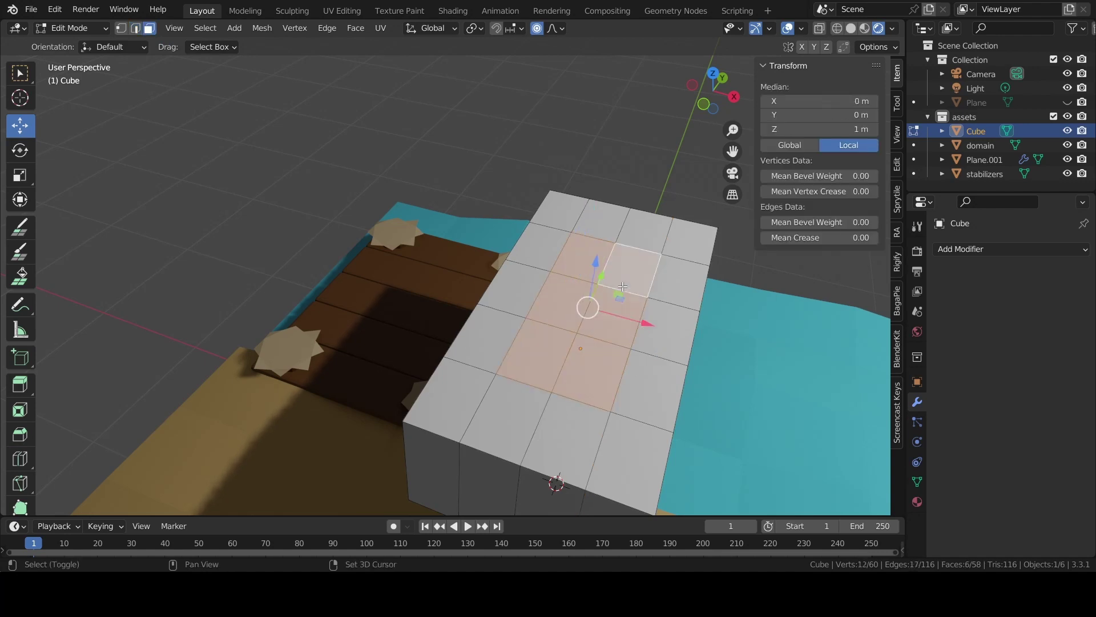
key("x")
left_click(607, 320)
mouse_move(671, 319)
middle_mouse_down()
mouse_move(618, 265)
mouse_move(687, 301)
middle_mouse_up()
Inspect the hollow box from several angles and return to object mode
key("ctrl+Tab")
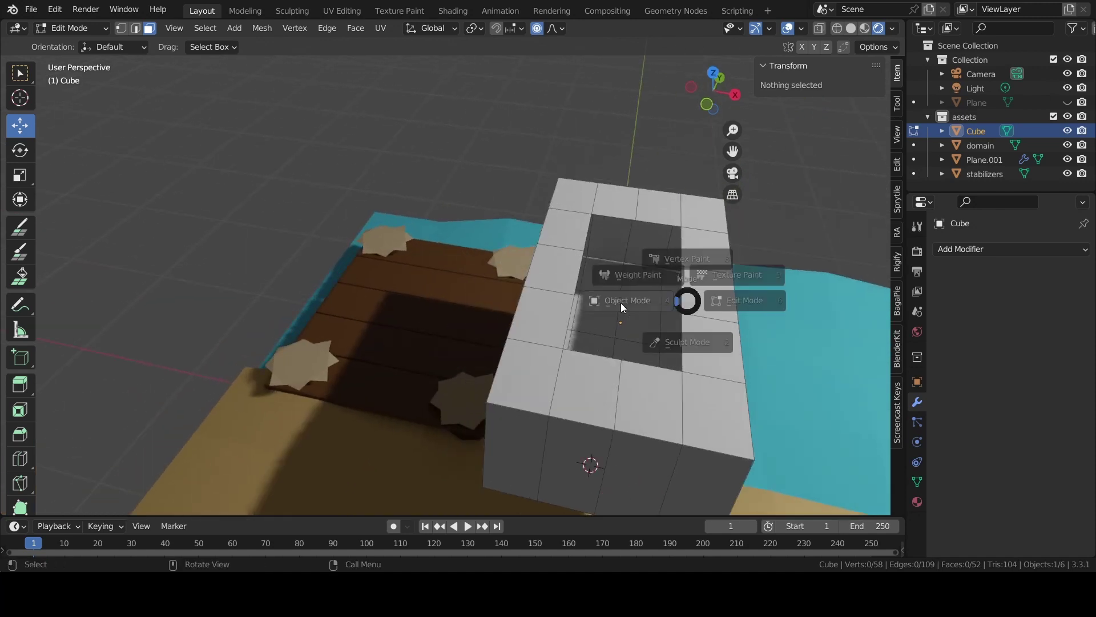
left_click(621, 303)
middle_click_drag(615, 303, 602, 265)
key("ctrl+Tab")
left_click(685, 280)
middle_click_drag(685, 279, 661, 327)
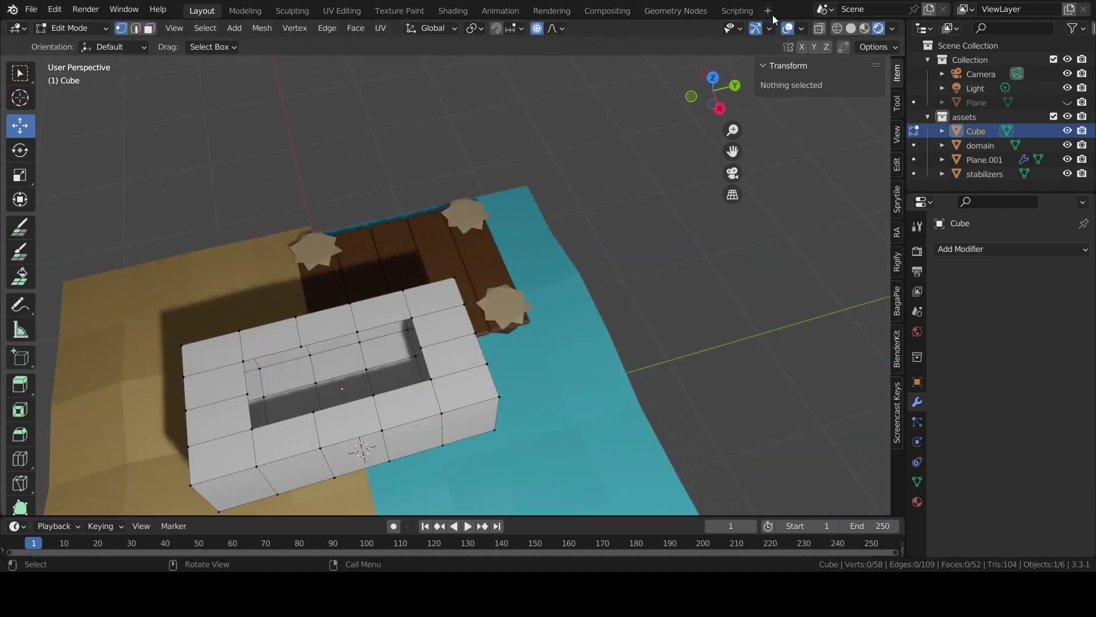
middle_click_drag(308, 286, 360, 331)
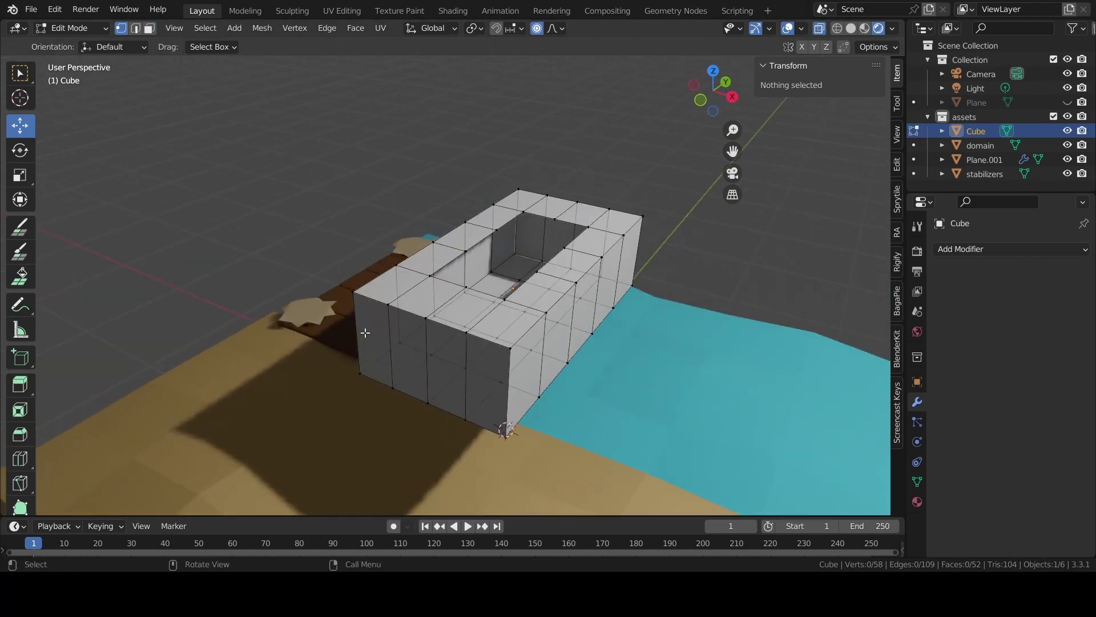
key("2")
left_click(356, 334)
key("Tab")
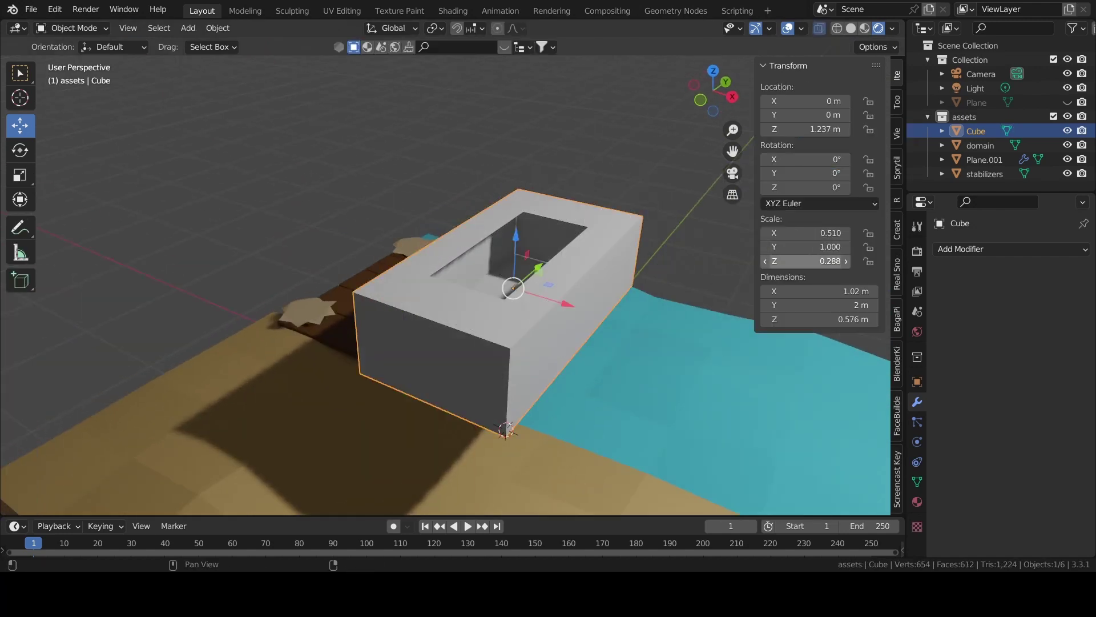
Make the hollow box shallower and select its end edges in edit mode
left_click_drag(805, 260, 828, 262)
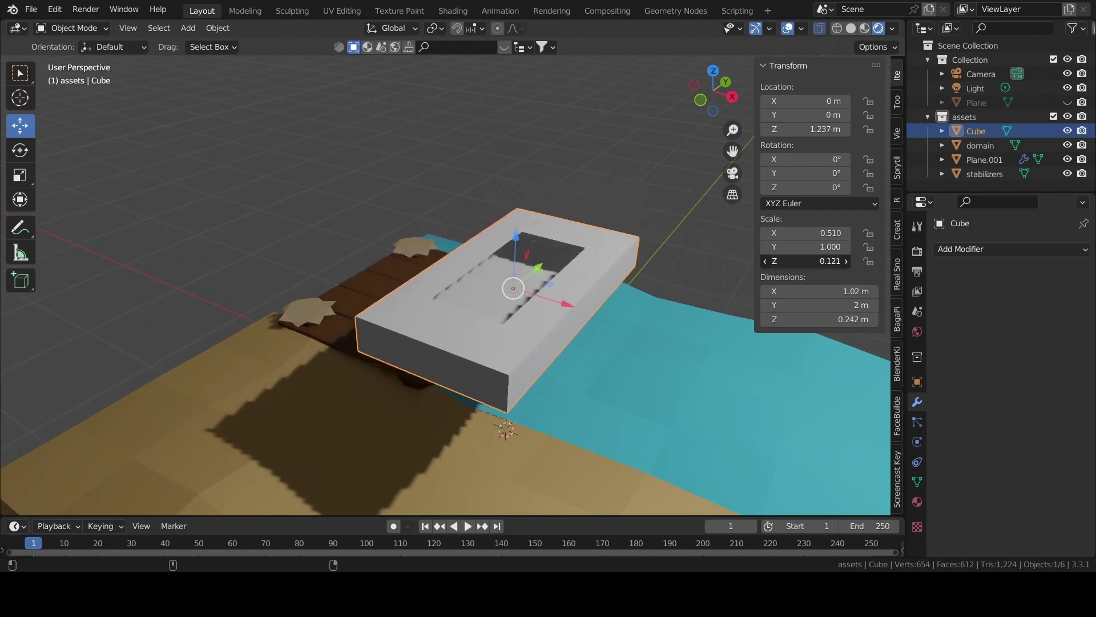
key("ctrl+Tab")
left_click(709, 332)
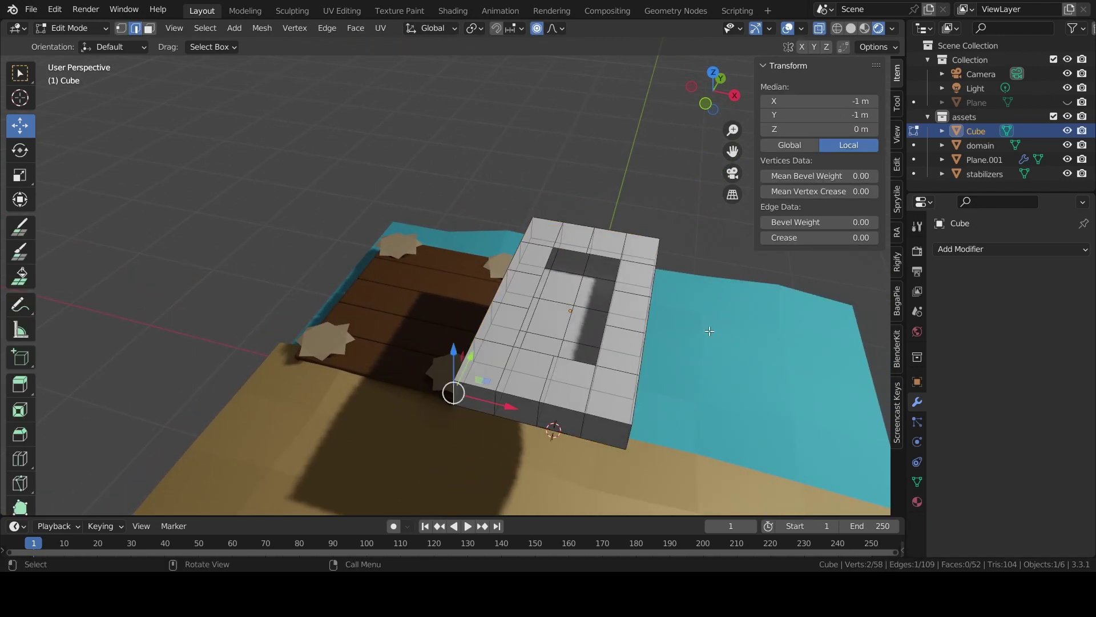
left_click(632, 427, "alt")
key("s")
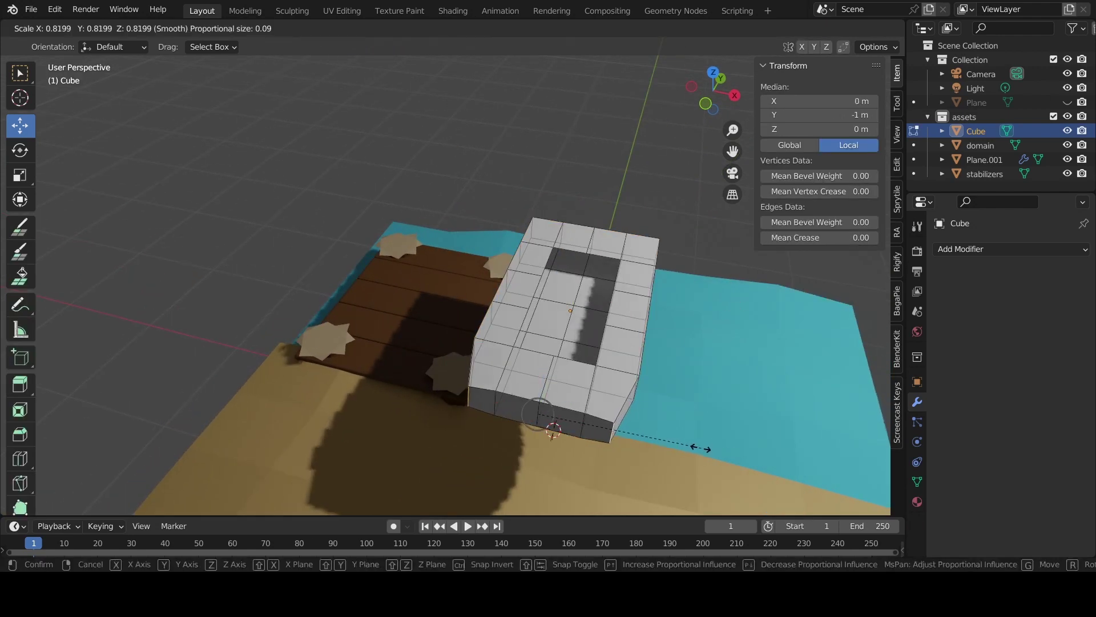
right_click(741, 408)
Taper one end into a pointed bow with proportional X scaling
middle_click_drag(740, 408, 586, 353)
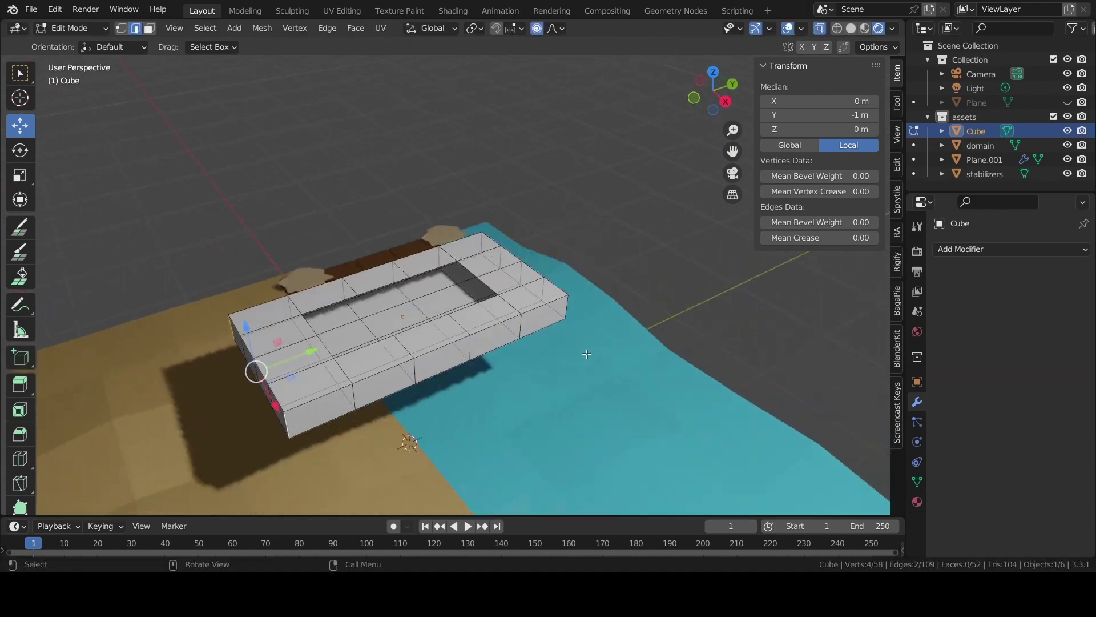
left_click(482, 240, "alt")
key("x")
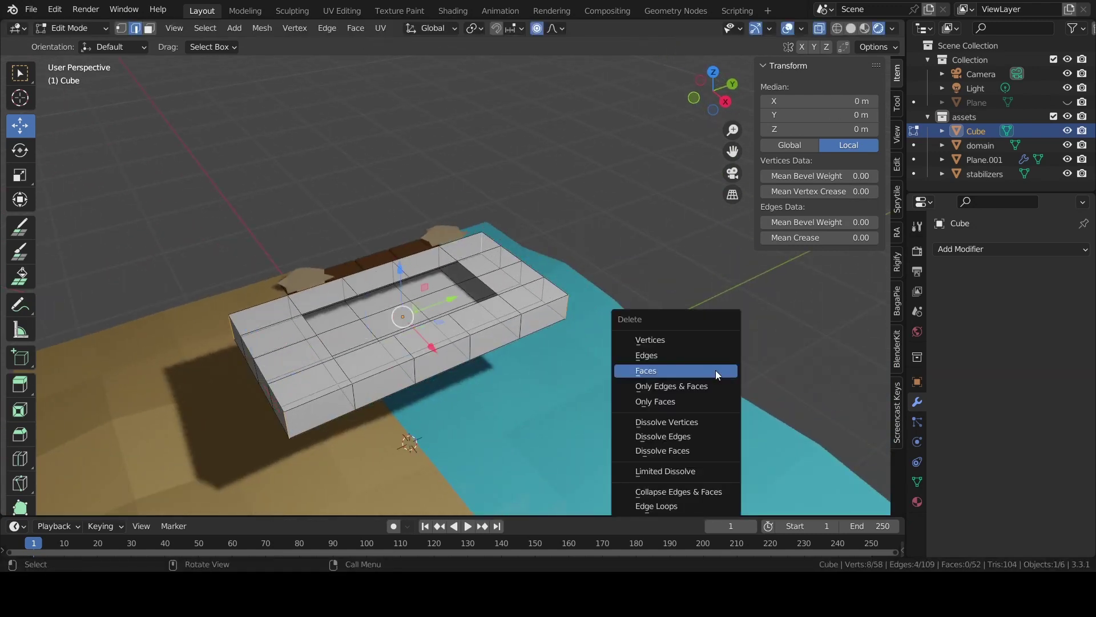
key("Escape")
key("s")
key("x")
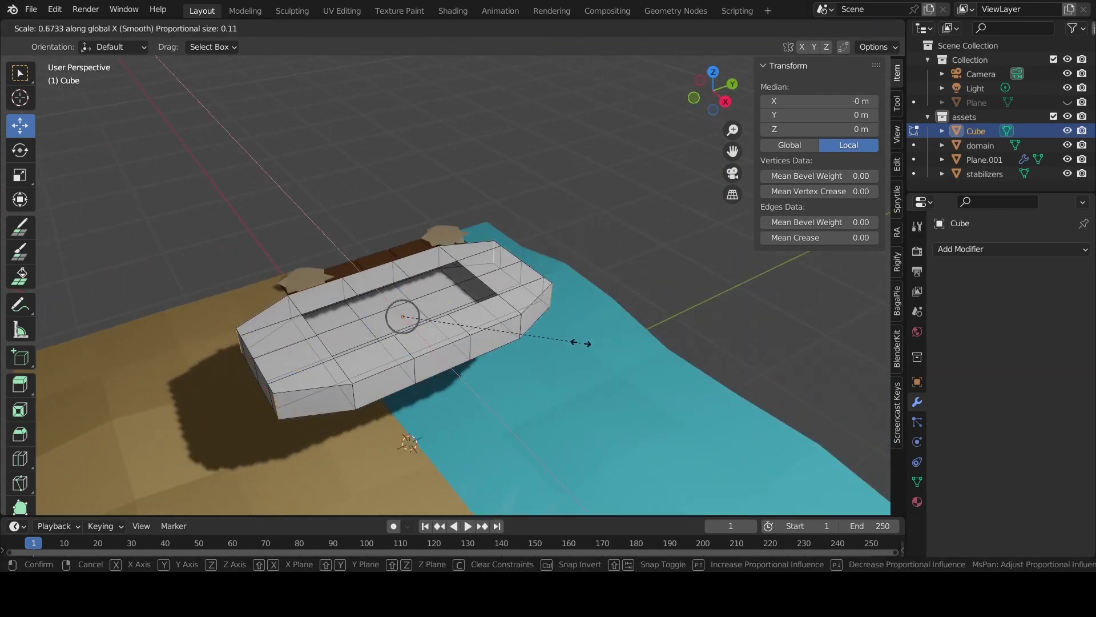
scroll(580, 341, "down", 5)
scroll(581, 342, "up", 2)
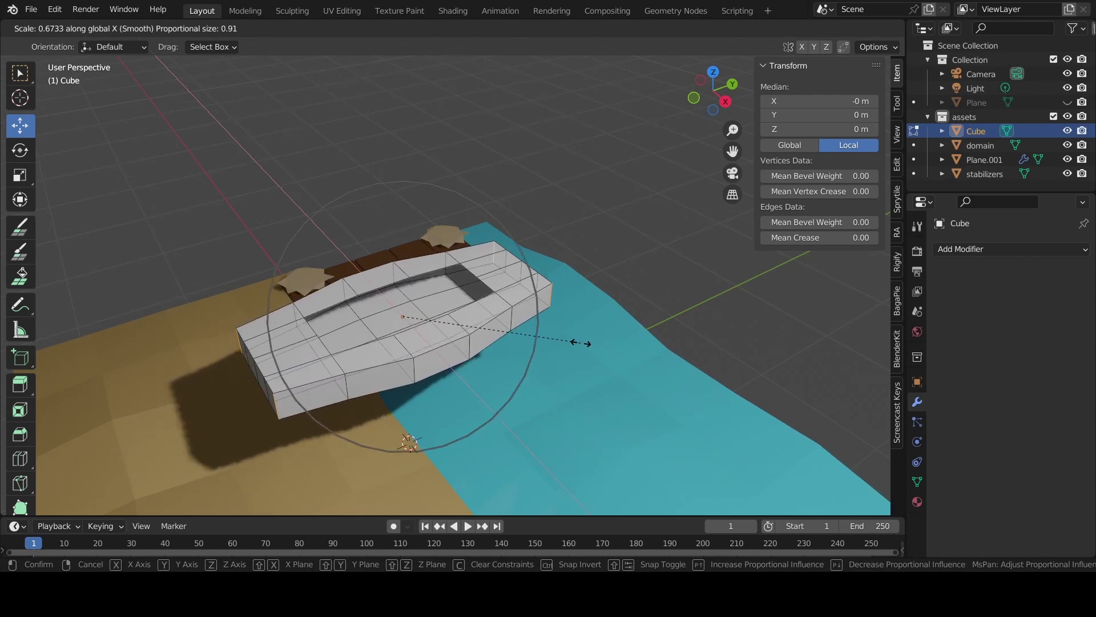
scroll(583, 343, "up", 3)
scroll(583, 342, "up", 1)
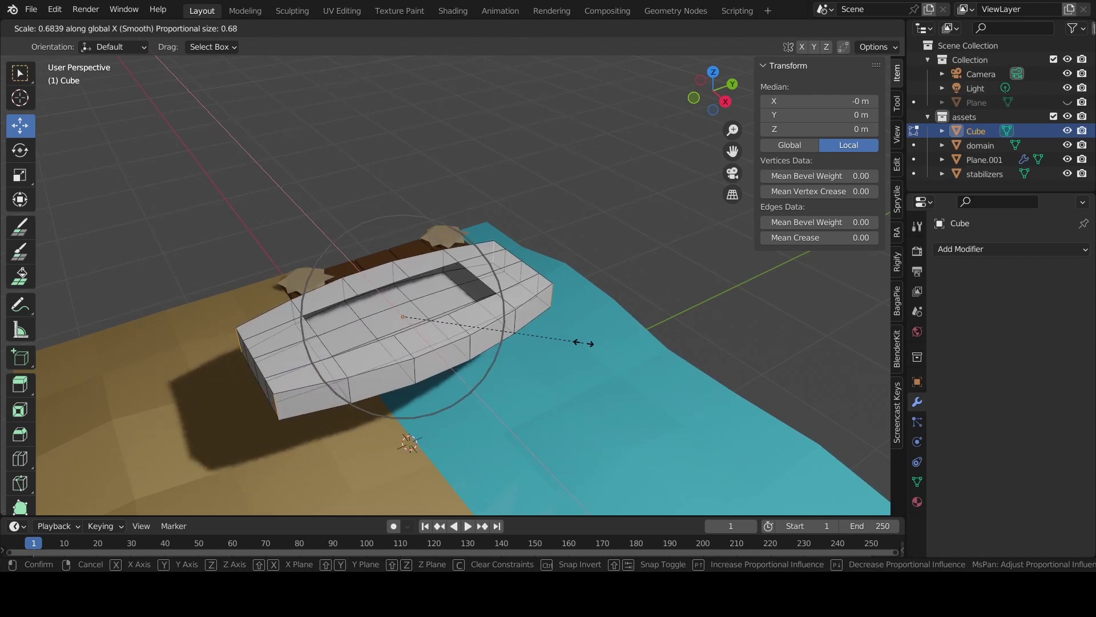
left_click(518, 344)
Try pulling the end edge outward along Y, then undo it
middle_click_drag(529, 281, 399, 365)
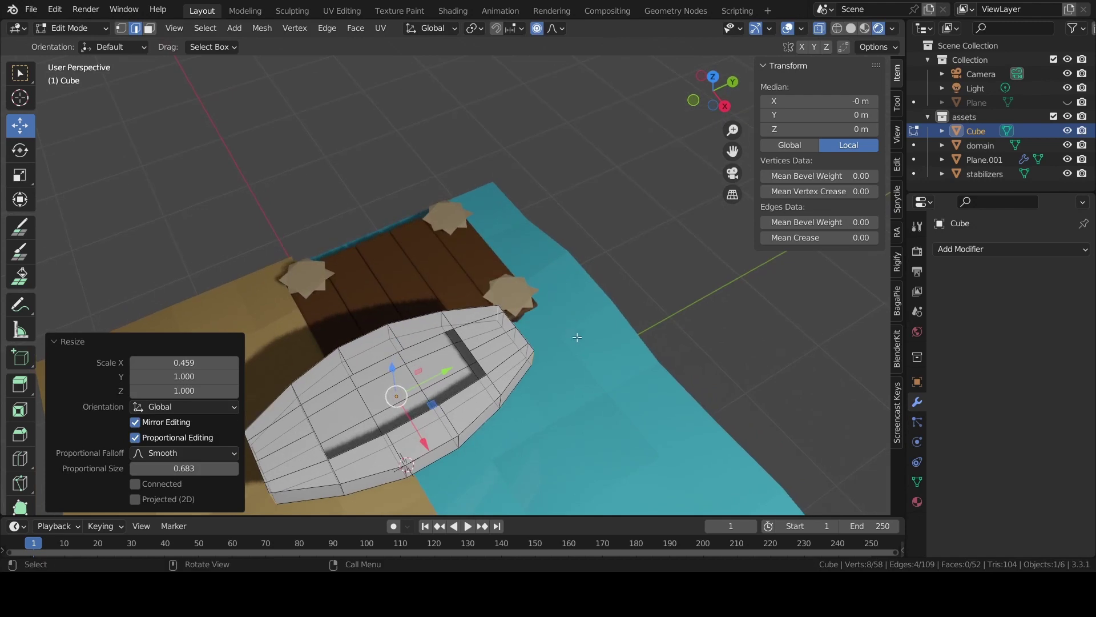
scroll(398, 370, "up", 3)
left_click(398, 369)
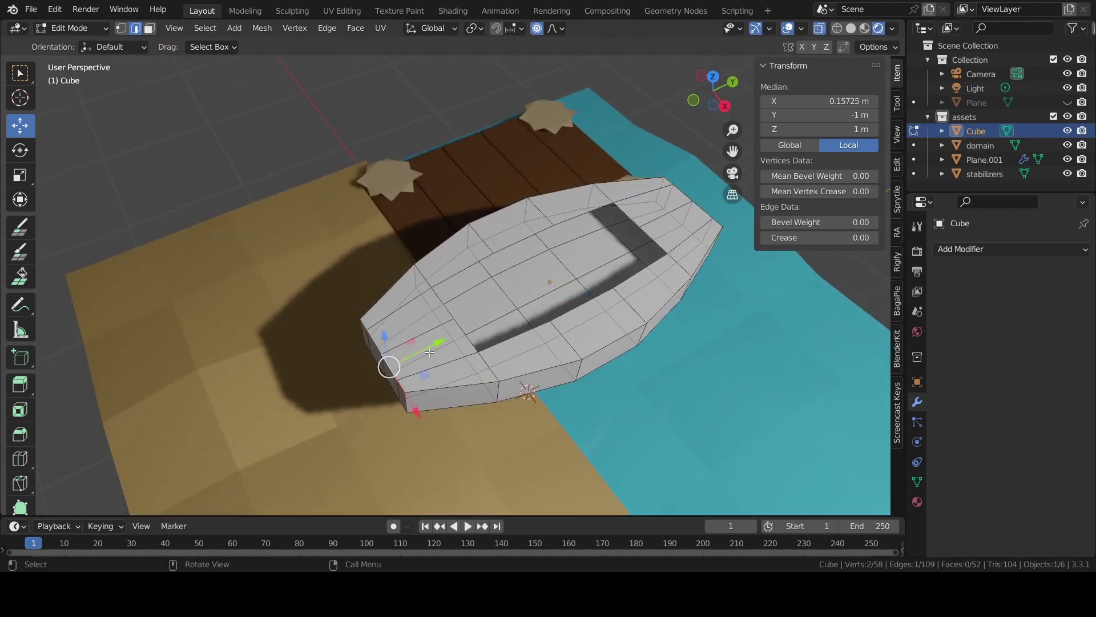
left_click_drag(429, 352, 407, 363)
scroll(402, 365, "up", 8)
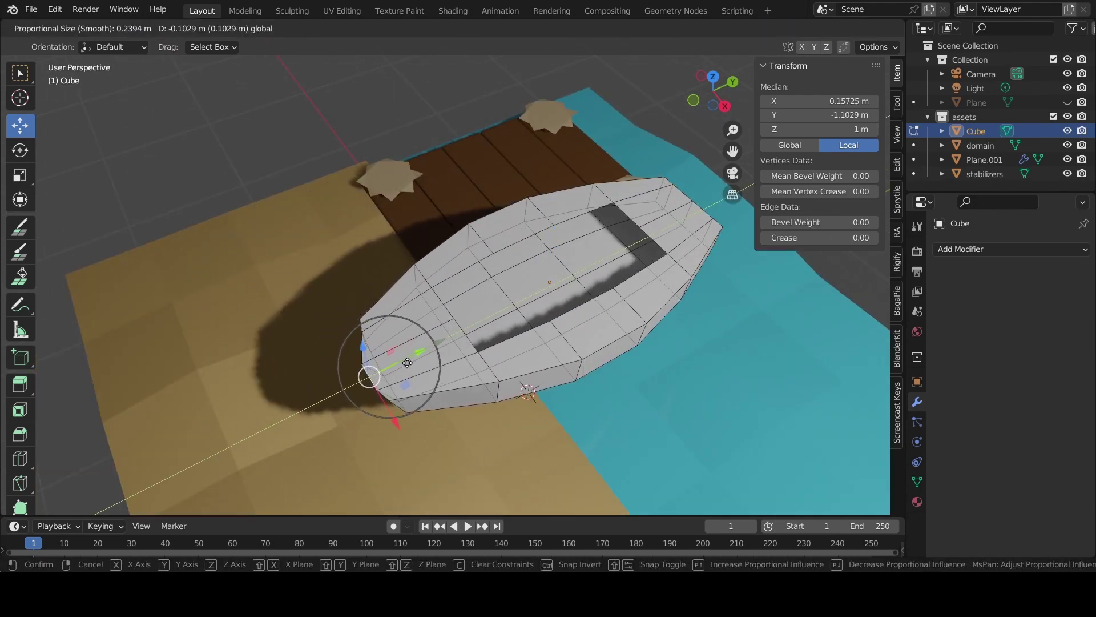
left_click(407, 364)
key("ctrl+z")
Stretch the boat hull longer by scaling two edges with smooth falloff
middle_click_drag(407, 363, 736, 206)
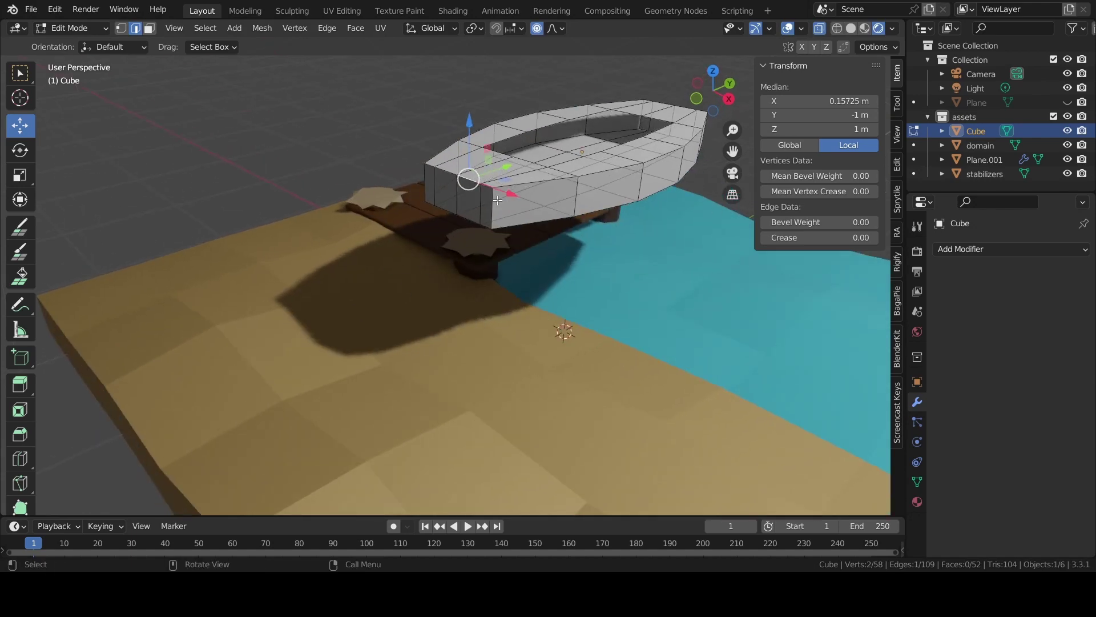
mouse_move(532, 211)
middle_mouse_down()
mouse_move(522, 276)
mouse_move(617, 296)
middle_mouse_up()
left_click(531, 276, "shift")
key("s")
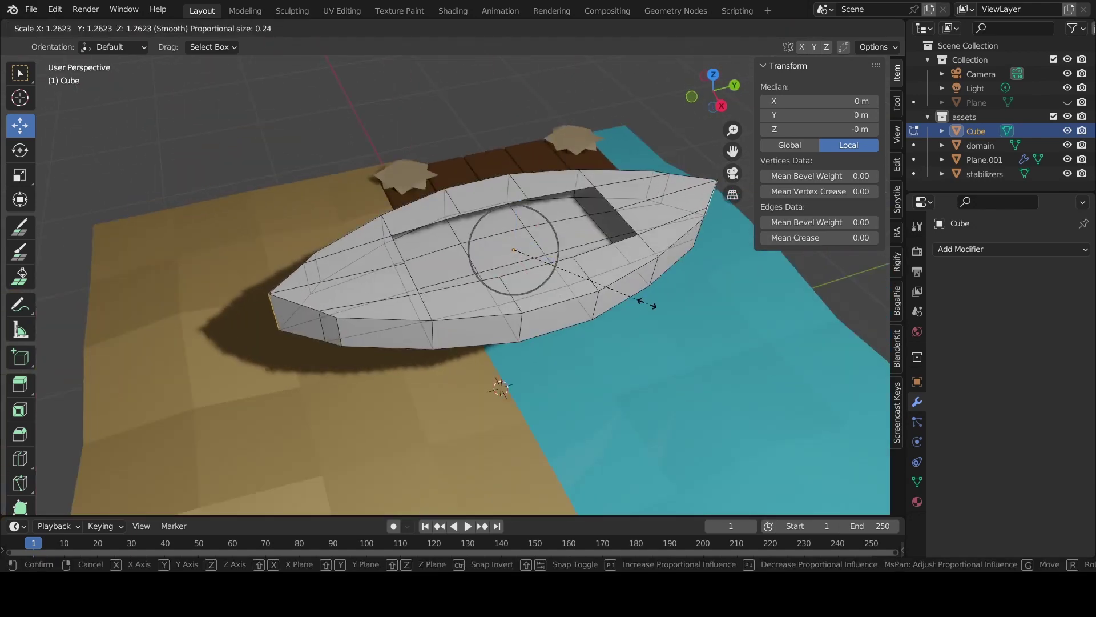
scroll(634, 302, "down", 1)
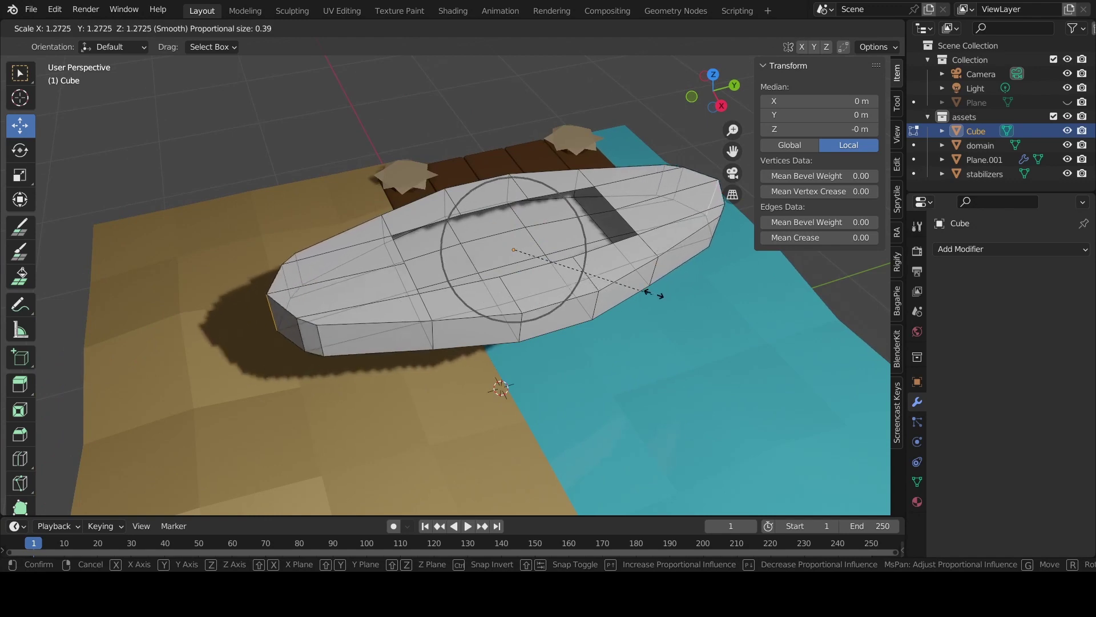
left_click(693, 290)
Reshape further hull edges with proportional scaling
mouse_move(693, 290)
middle_mouse_down()
mouse_move(702, 346)
mouse_move(614, 204)
mouse_move(567, 172)
mouse_move(737, 344)
mouse_move(605, 257)
mouse_move(713, 320)
mouse_move(525, 370)
middle_mouse_up()
left_click(702, 346)
left_click(614, 204)
left_click(562, 169)
left_click(605, 257, "shift")
key("s")
left_click(749, 334)
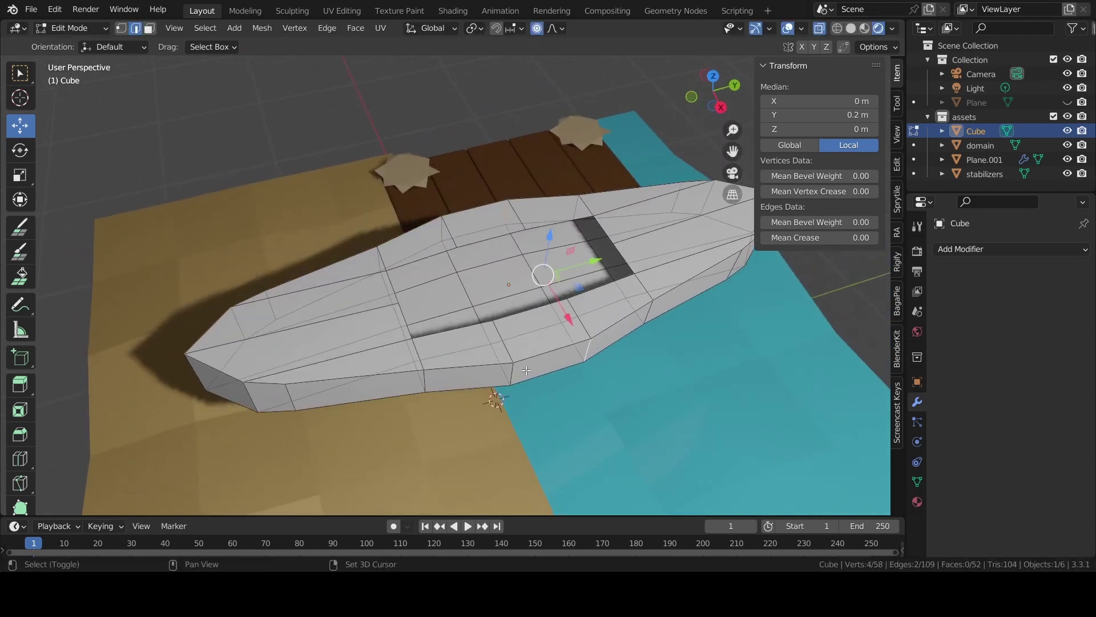
Narrow the hull's middle with smooth falloff, giving a 0.858 × 3.22 × 0.328 m boat
middle_click_drag(590, 312, 601, 250)
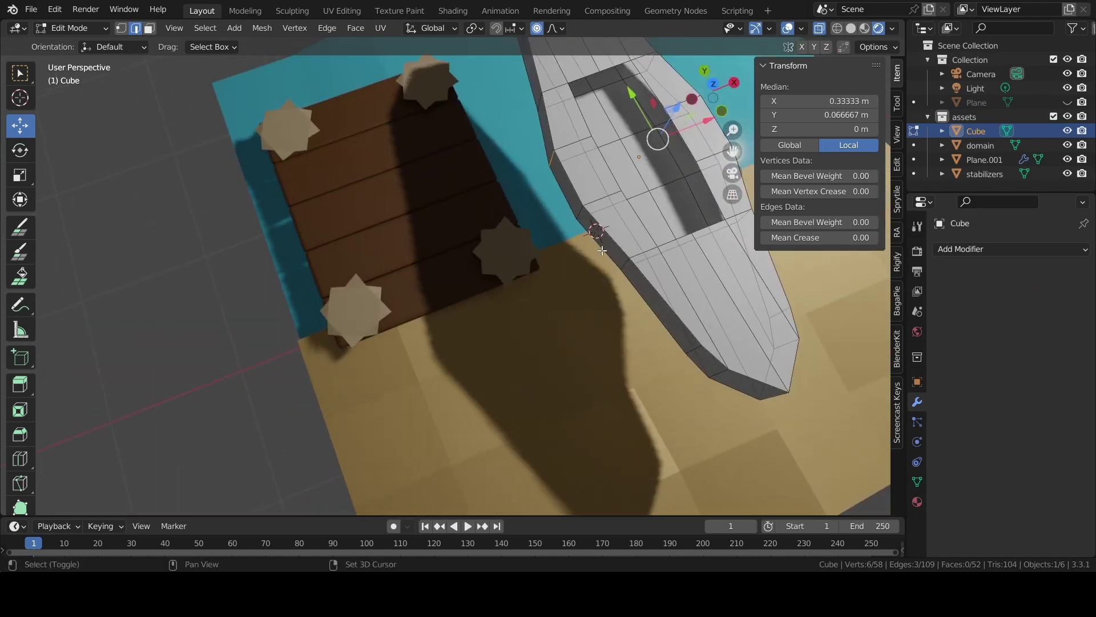
left_click(574, 210, "shift")
middle_click_drag(574, 210, 833, 349)
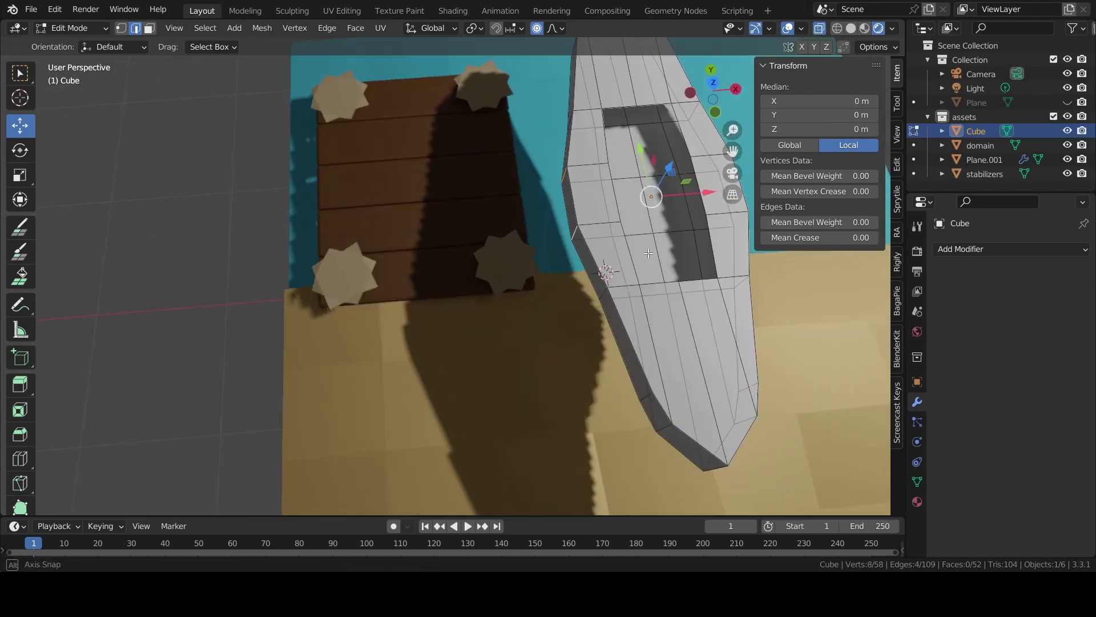
key("s")
scroll(830, 349, "down", 2)
scroll(828, 348, "down", 2)
scroll(822, 346, "down", 3)
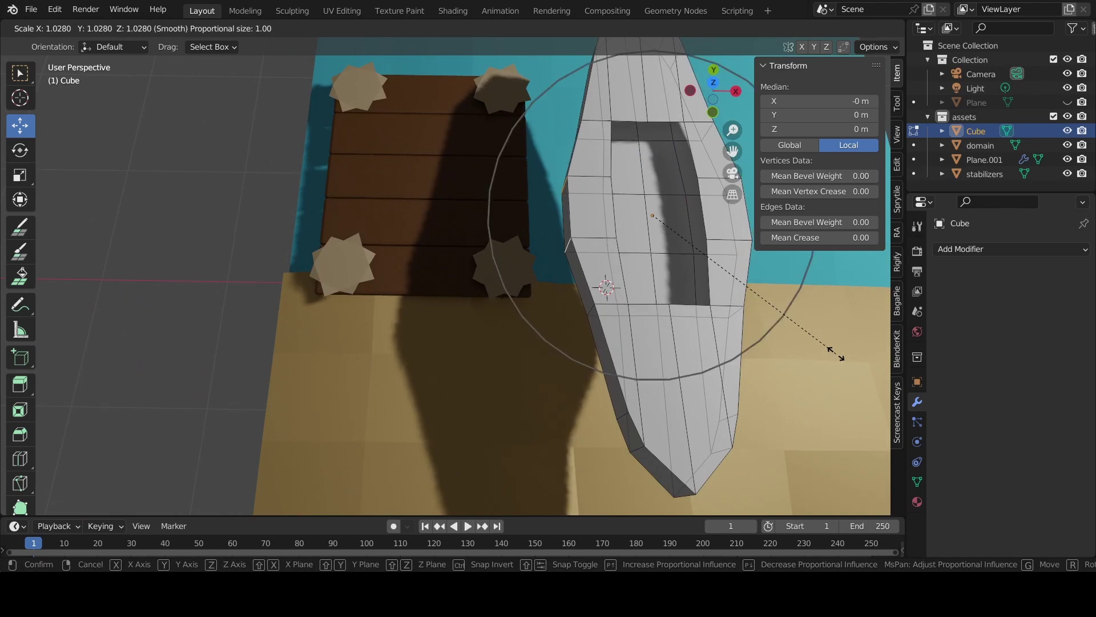
scroll(816, 345, "down", 3)
scroll(800, 341, "up", 4)
scroll(791, 337, "up", 1)
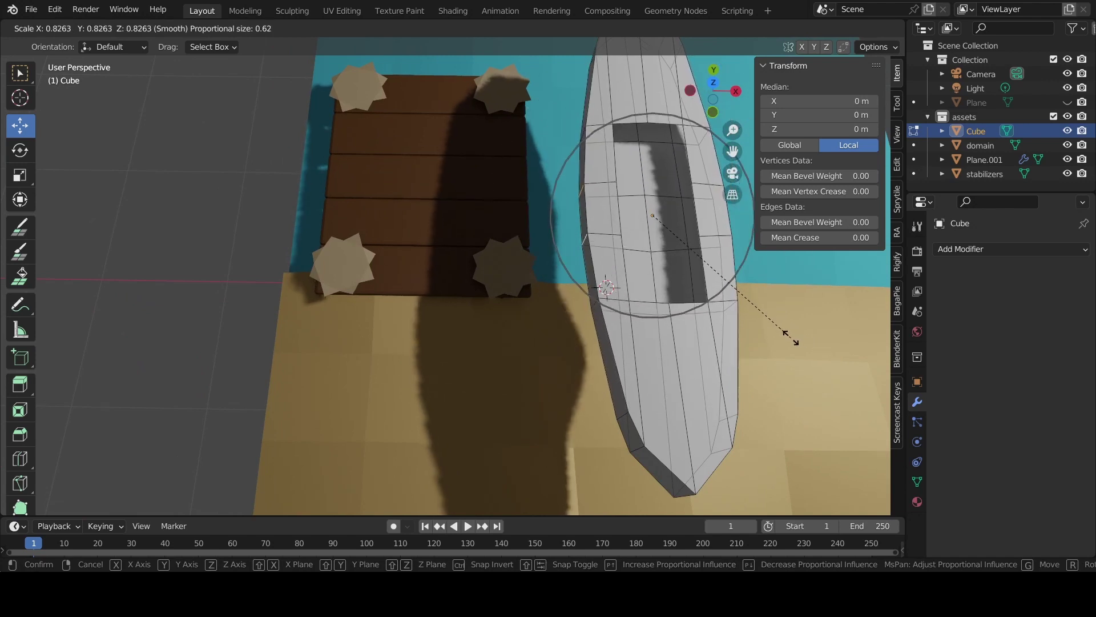
left_click(794, 338)
key("Tab")
mouse_move(741, 362)
middle_mouse_down()
mouse_move(625, 283)
mouse_move(615, 300)
mouse_move(600, 285)
mouse_move(617, 314)
middle_mouse_up()
Enter edit mode on the boat and switch to face selection
scroll(616, 313, "up", 5)
key("ctrl+Tab")
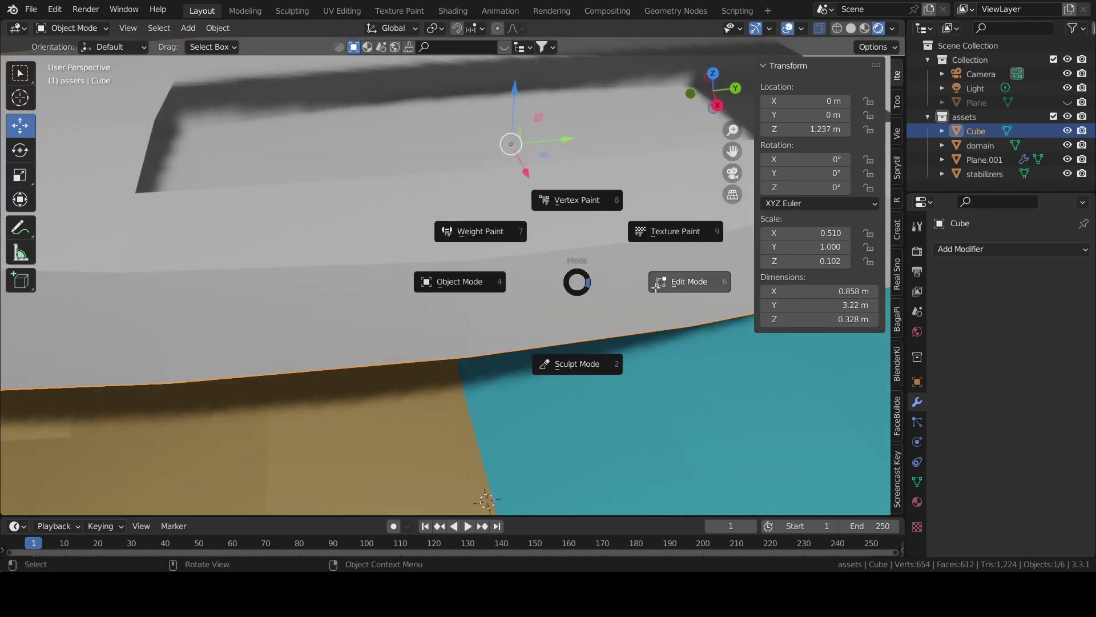
left_click(582, 279)
middle_click_drag(582, 279, 443, 384)
left_click(423, 380)
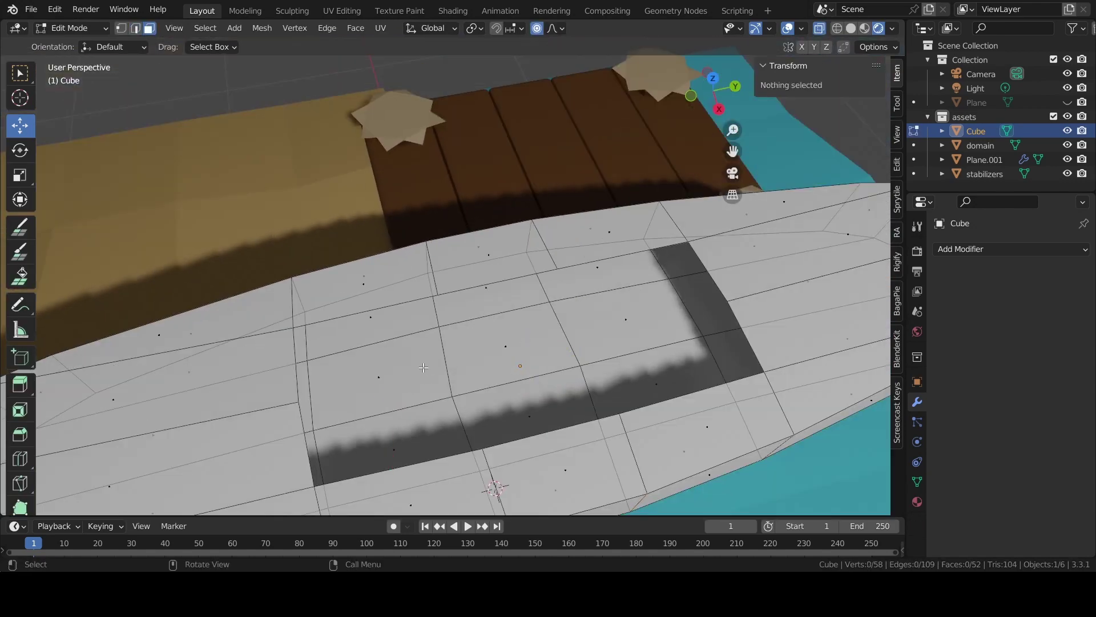
key("3")
Separate the five inner floor faces into the new object Cube.001
left_click(423, 380)
left_click(508, 343, "shift")
left_click(628, 328, "shift")
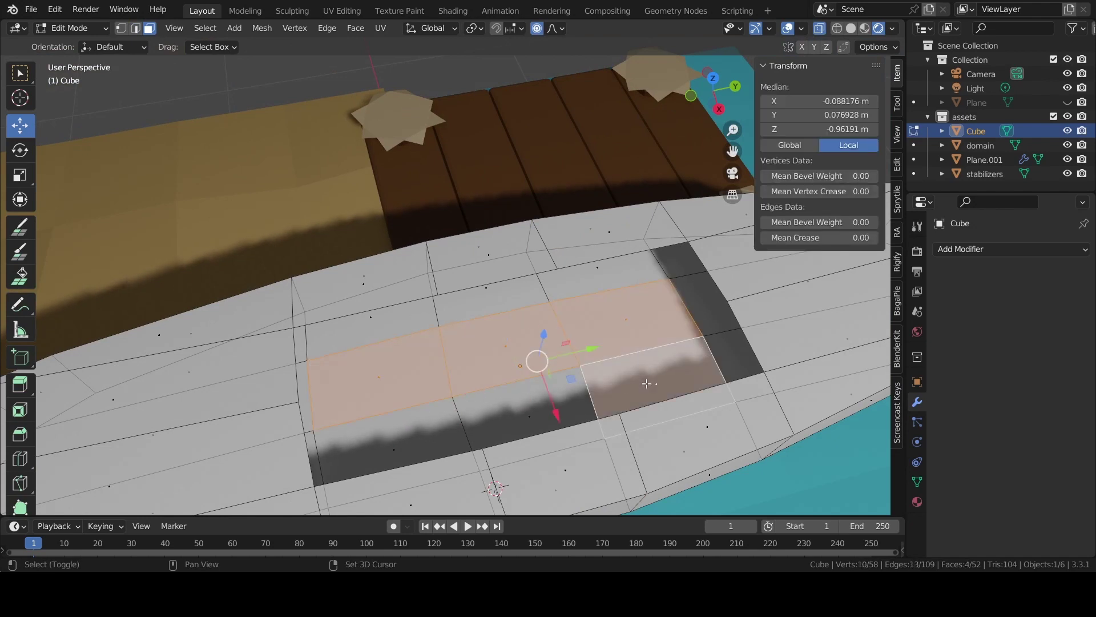
left_click(512, 412, "shift")
left_click(406, 428, "shift")
scroll(434, 393, "down", 3)
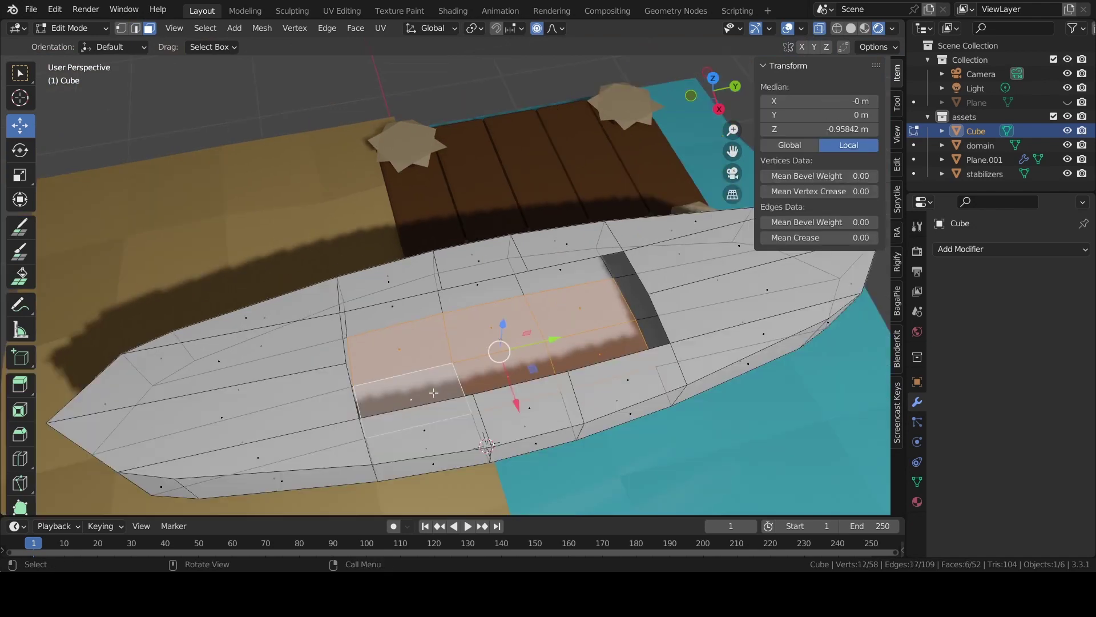
key("p")
left_click(478, 382)
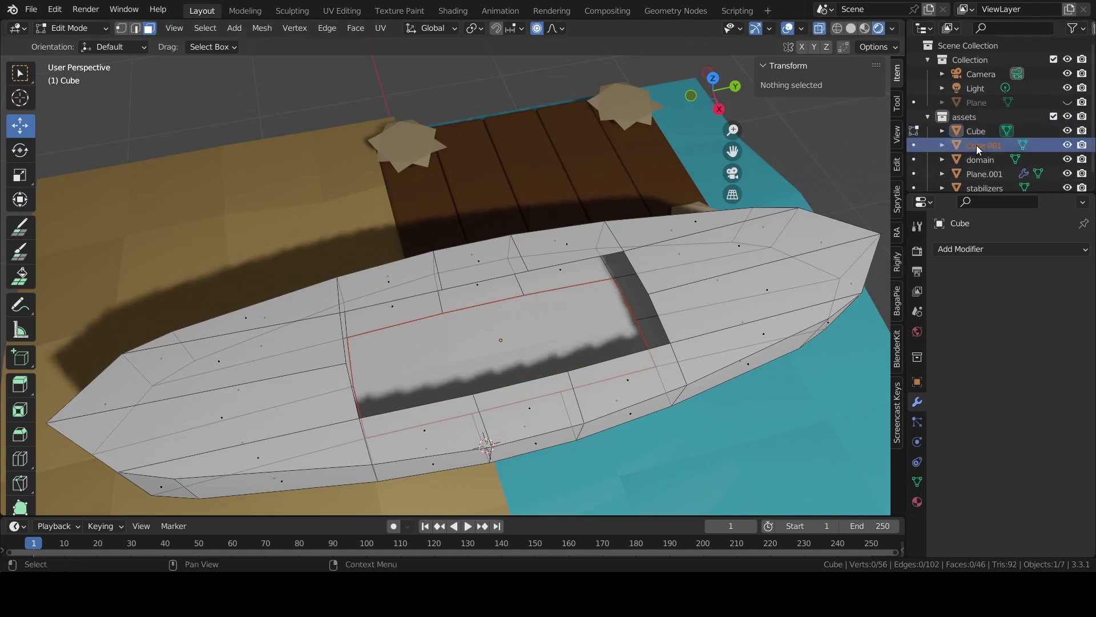
middle_click_drag(694, 257, 681, 263)
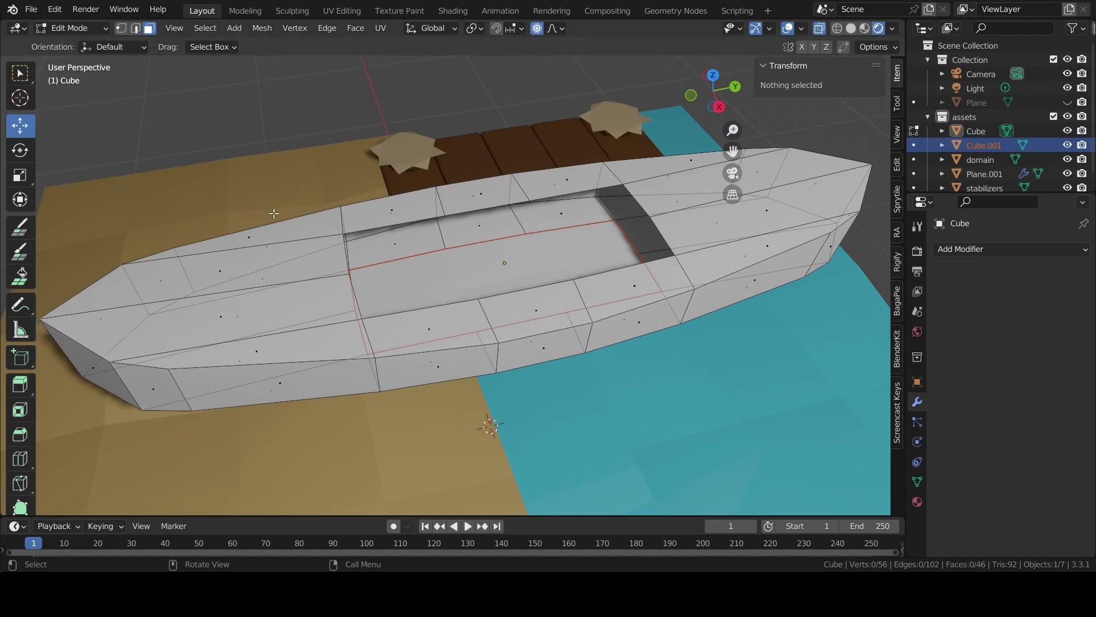
Raise Cube.001 by 0.072 m along Z in object mode
key("Tab")
key("Tab")
key("Tab")
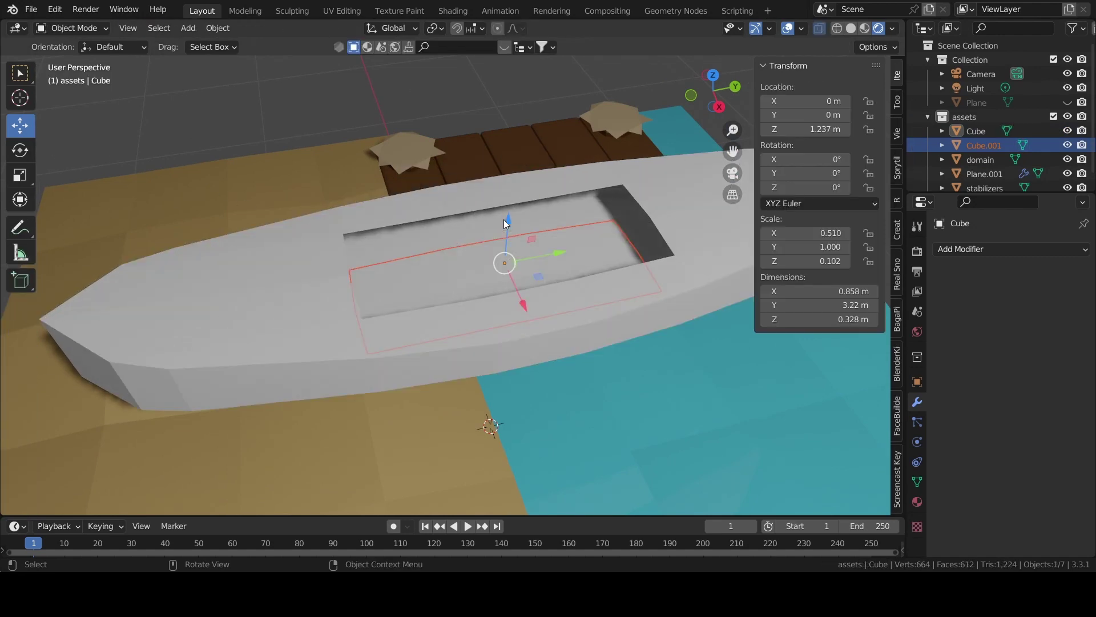
left_click_drag(504, 219, 509, 203)
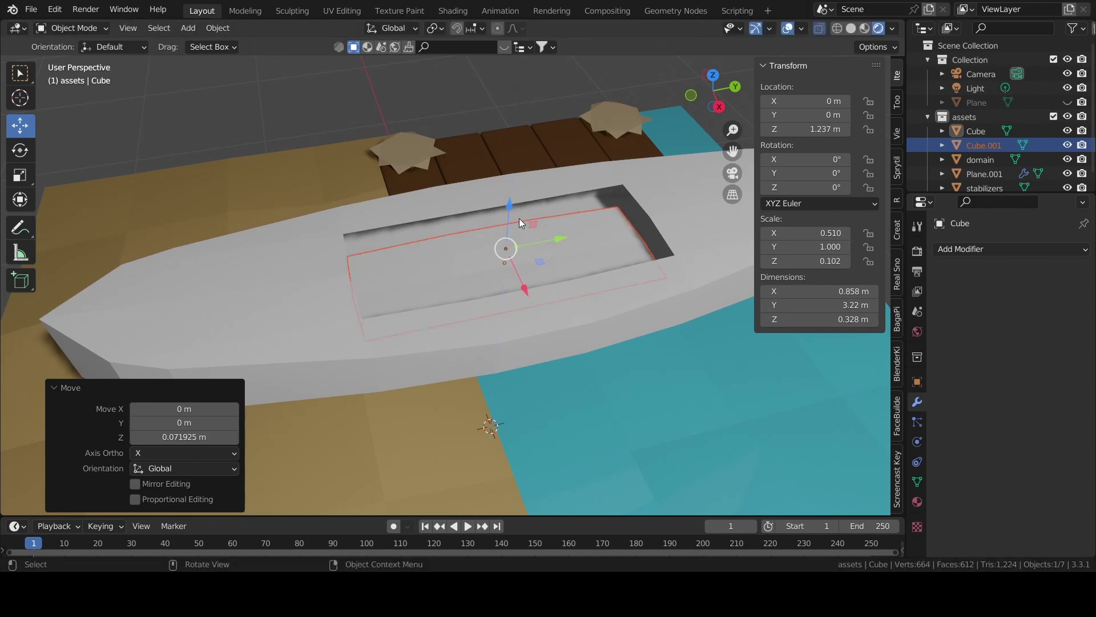
scroll(520, 219, "down", 2)
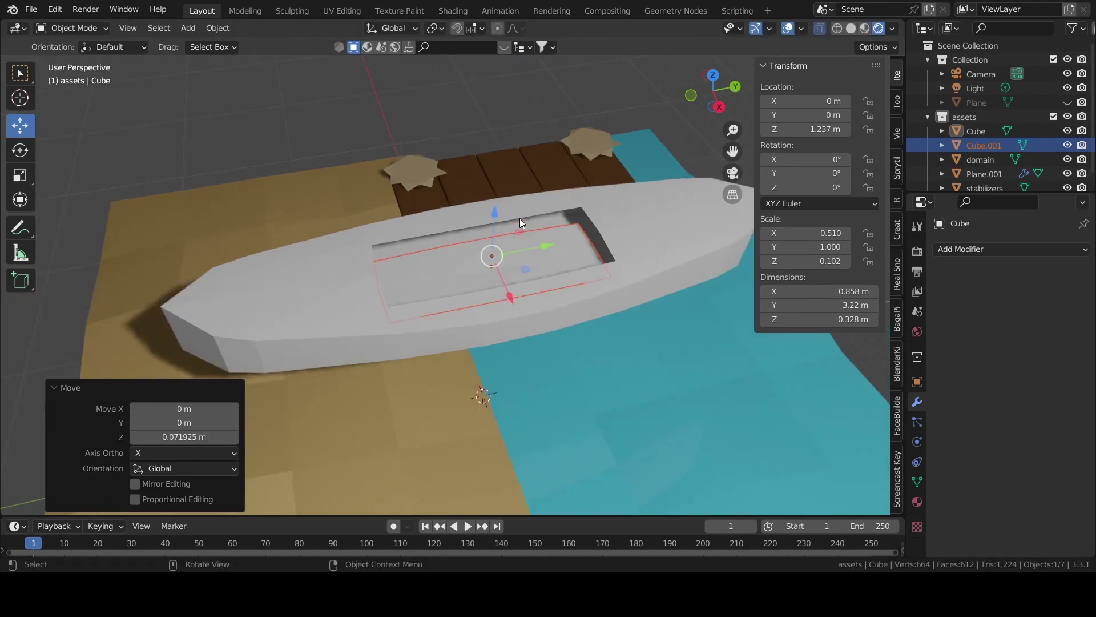
scroll(520, 219, "up", 4)
mouse_move(520, 223)
middle_mouse_down()
mouse_move(527, 165)
mouse_move(527, 210)
middle_mouse_up()
Fill the floor piece's open edge loop with a new face
key("ctrl+Tab")
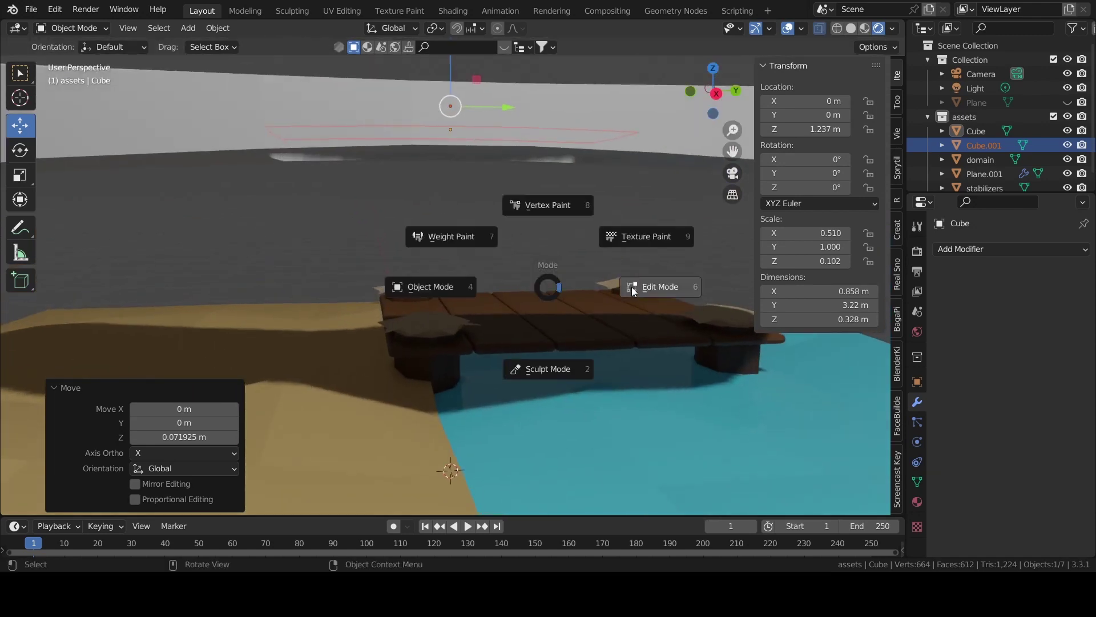
left_click(645, 286)
mouse_move(460, 208)
middle_mouse_down()
mouse_move(281, 152)
mouse_move(301, 179)
middle_mouse_up()
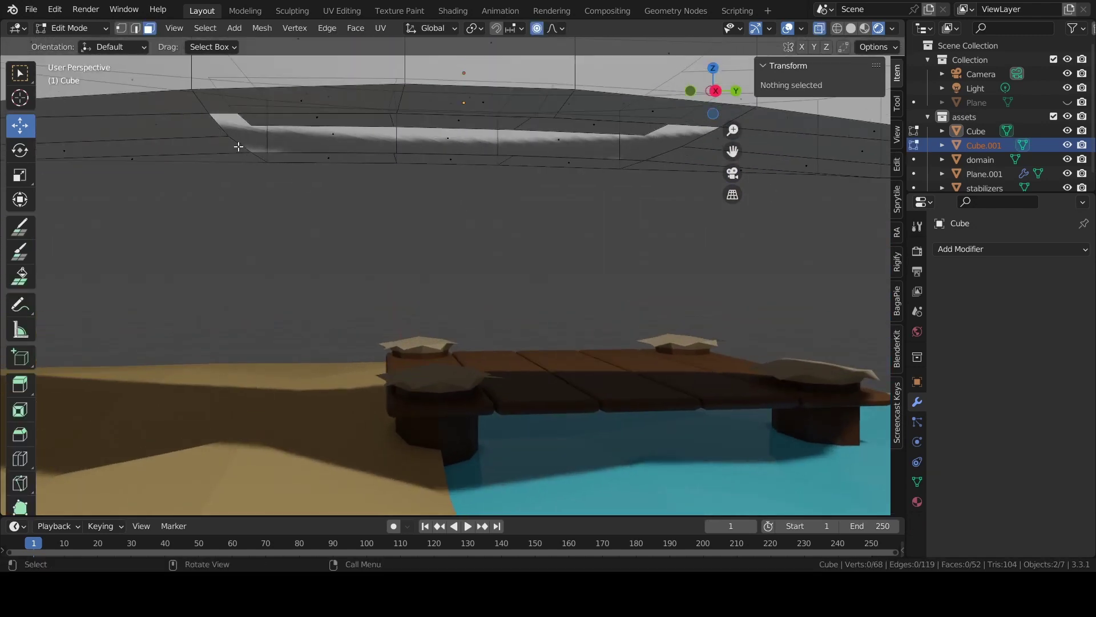
left_click(317, 151, "alt")
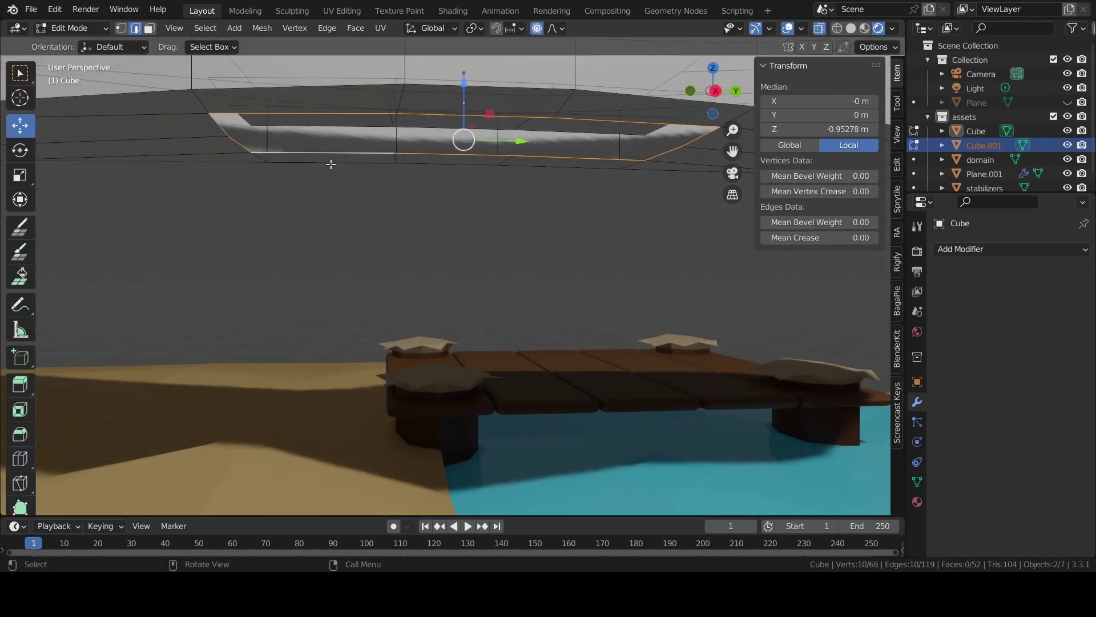
key("f")
middle_click_drag(382, 166, 493, 209)
key("KP_Decimal")
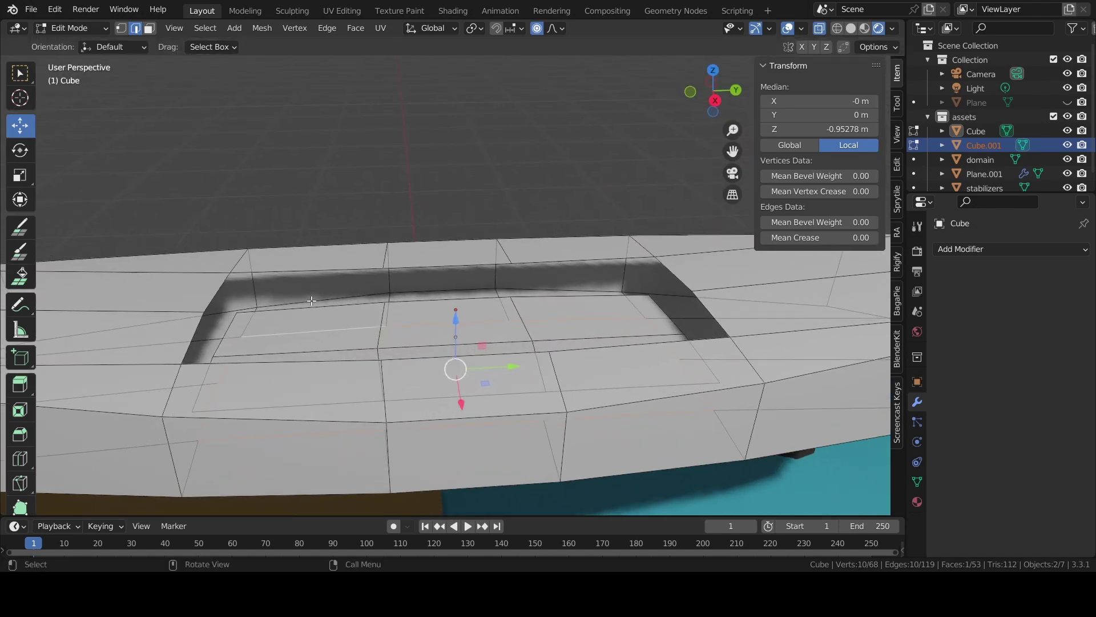
Pick matching floor and hull rim edges, checking them in see-through wireframe view
left_click(313, 302)
left_click(337, 276, "shift")
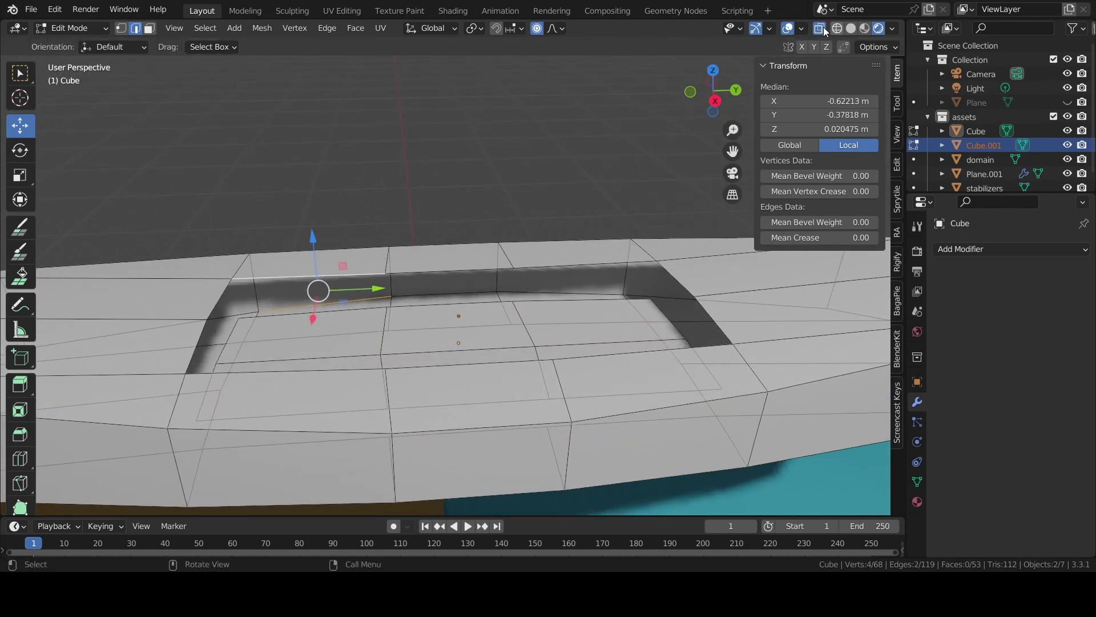
key("shift+z")
left_click(851, 28)
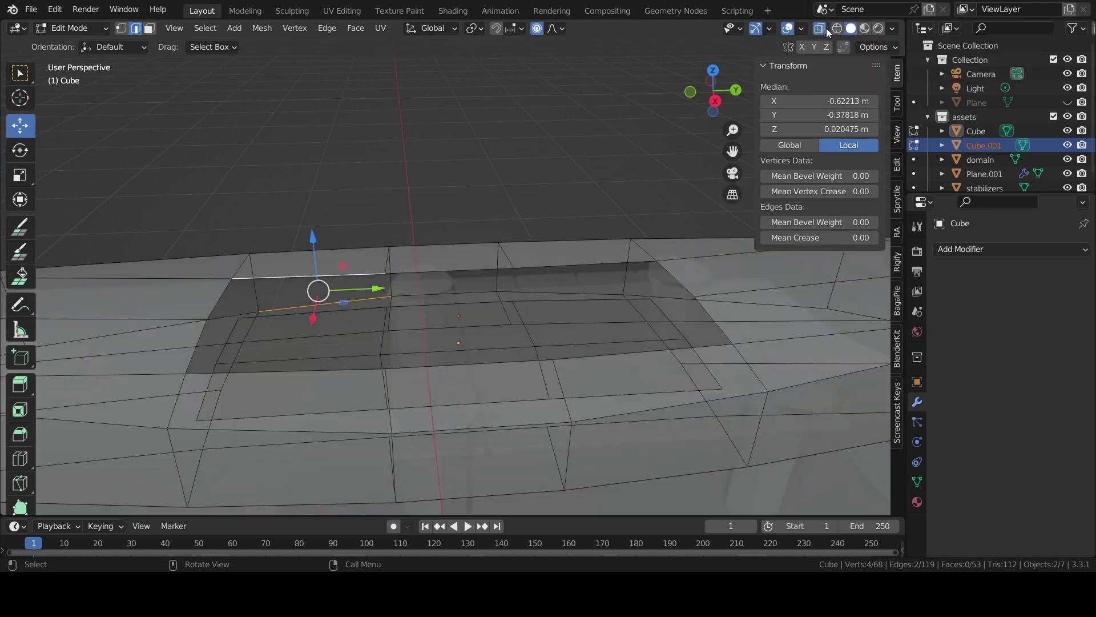
left_click(344, 312, "shift")
left_click(350, 279, "shift")
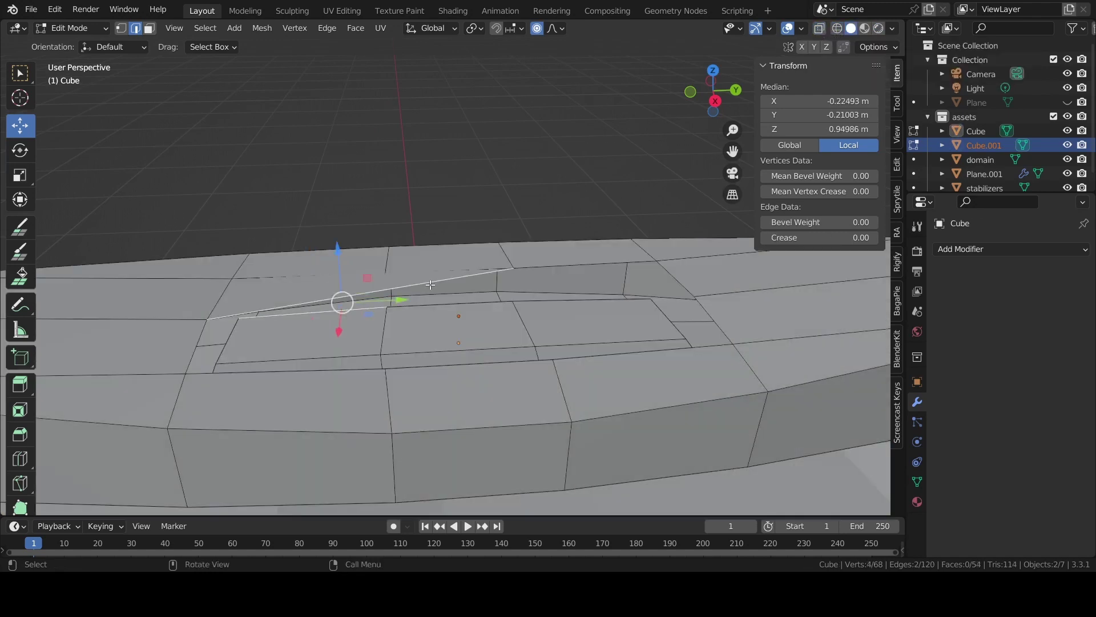
key("g")
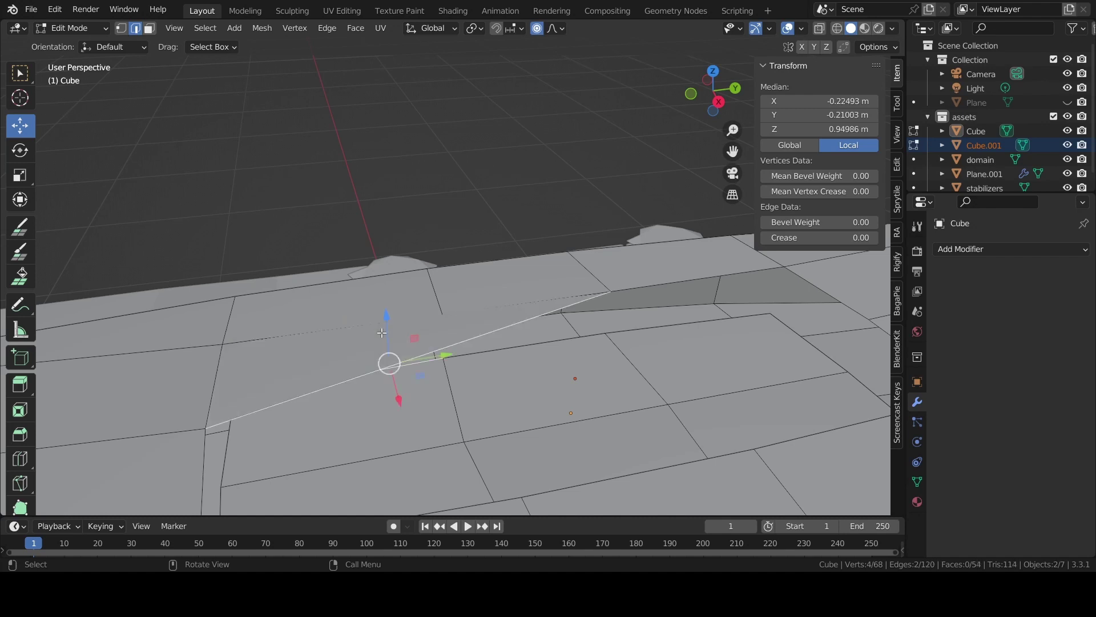
key("Escape")
middle_click_drag(389, 324, 447, 334, "shift")
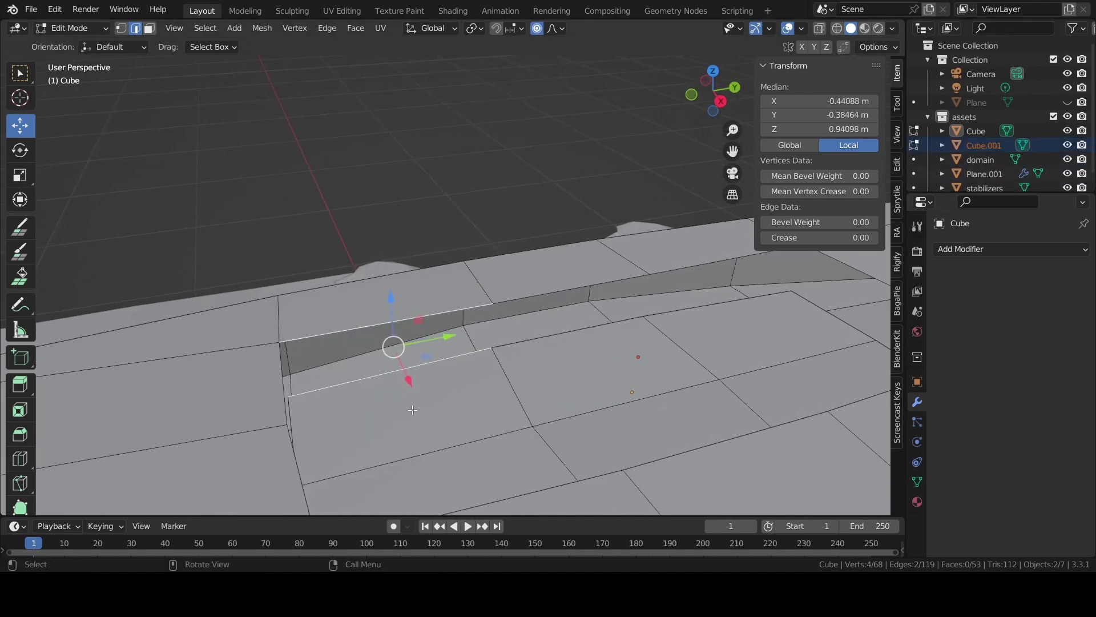
Join Cube.001 into the boat object Cube and edit the combined mesh
key("Tab")
left_click(978, 131, "ctrl")
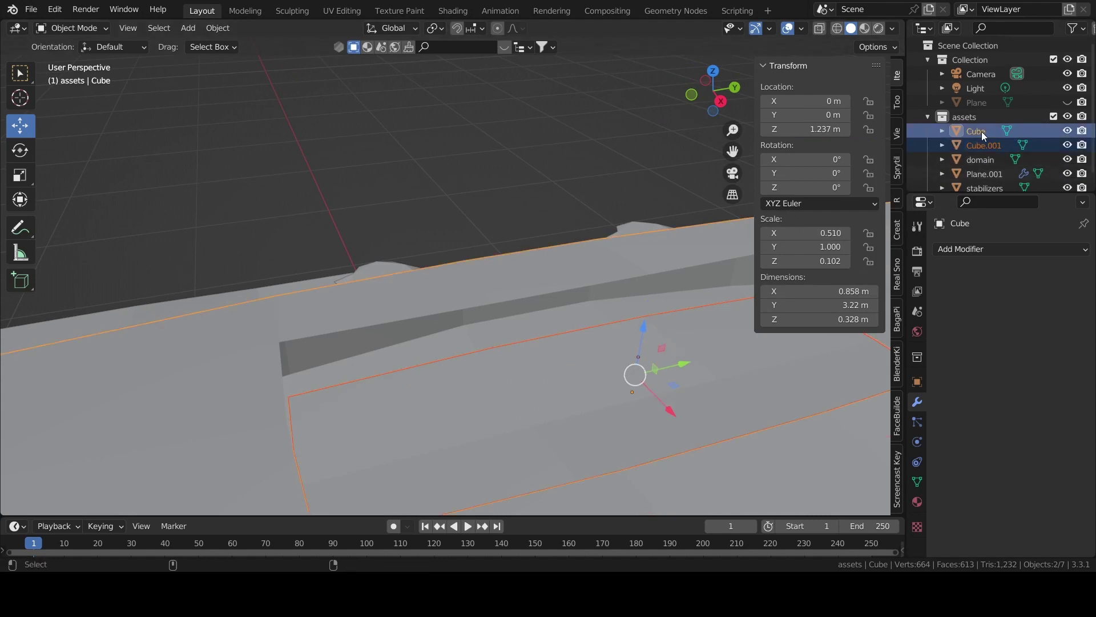
key("ctrl+j")
key("Tab")
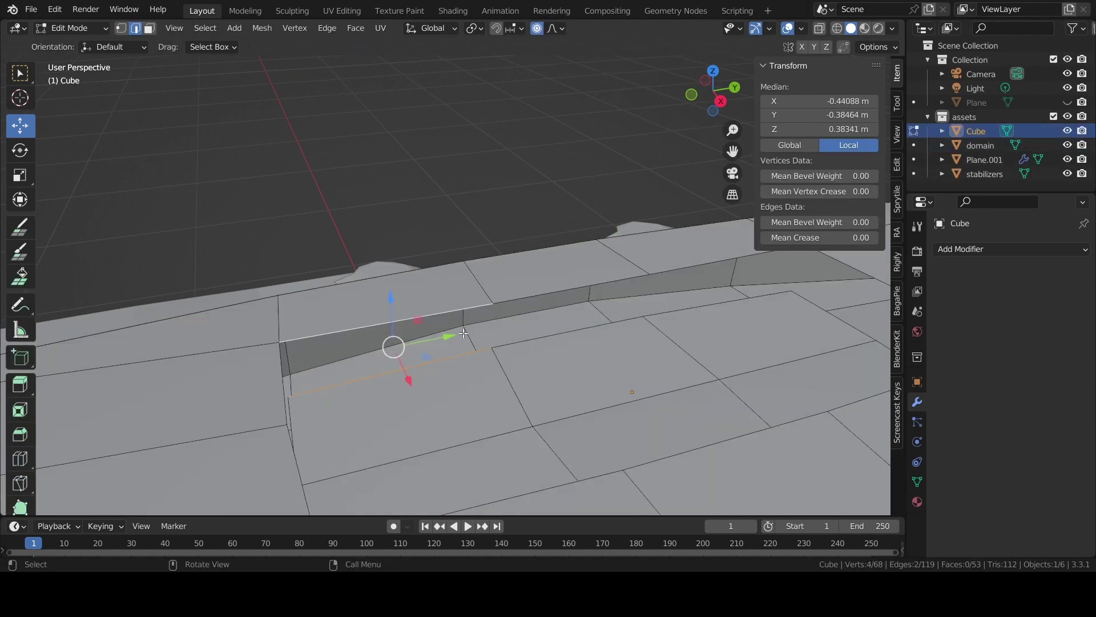
Bridge the first gaps between floor edges and upper hull edges with new faces
key("f")
left_click(574, 329)
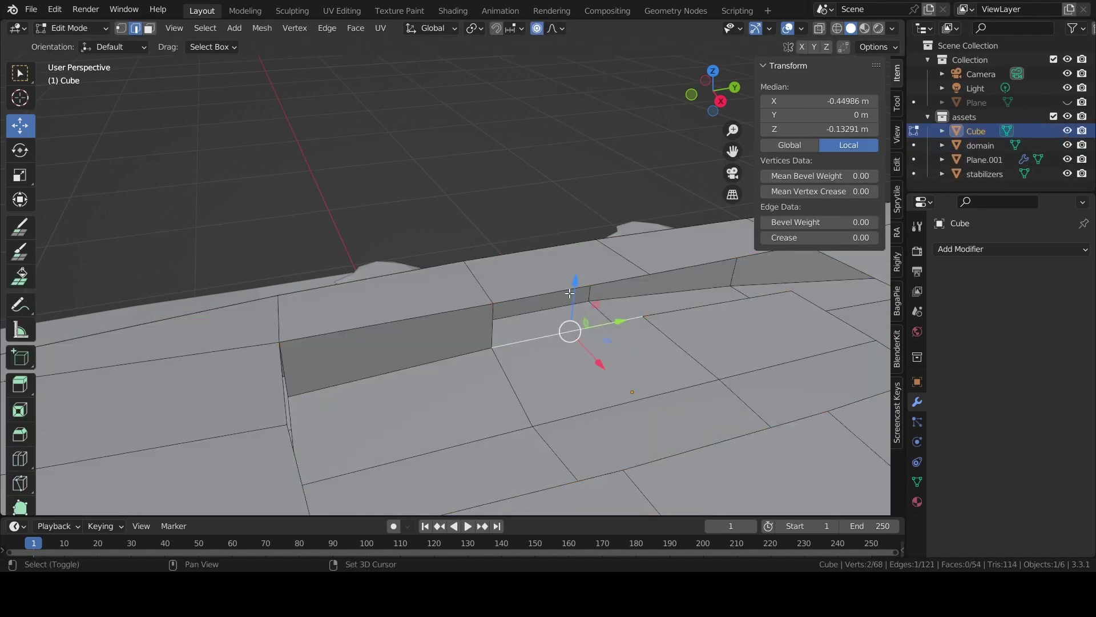
left_click(578, 288, "shift")
key("f")
middle_click_drag(570, 309, 521, 313)
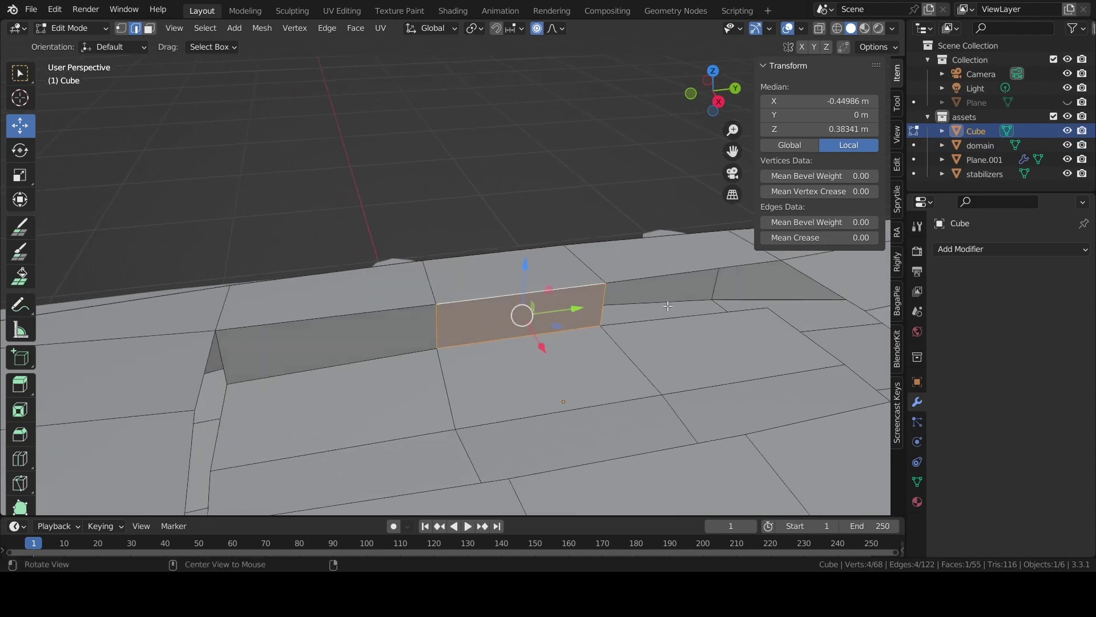
left_click(685, 313)
left_click(698, 284, "alt")
left_click(695, 314)
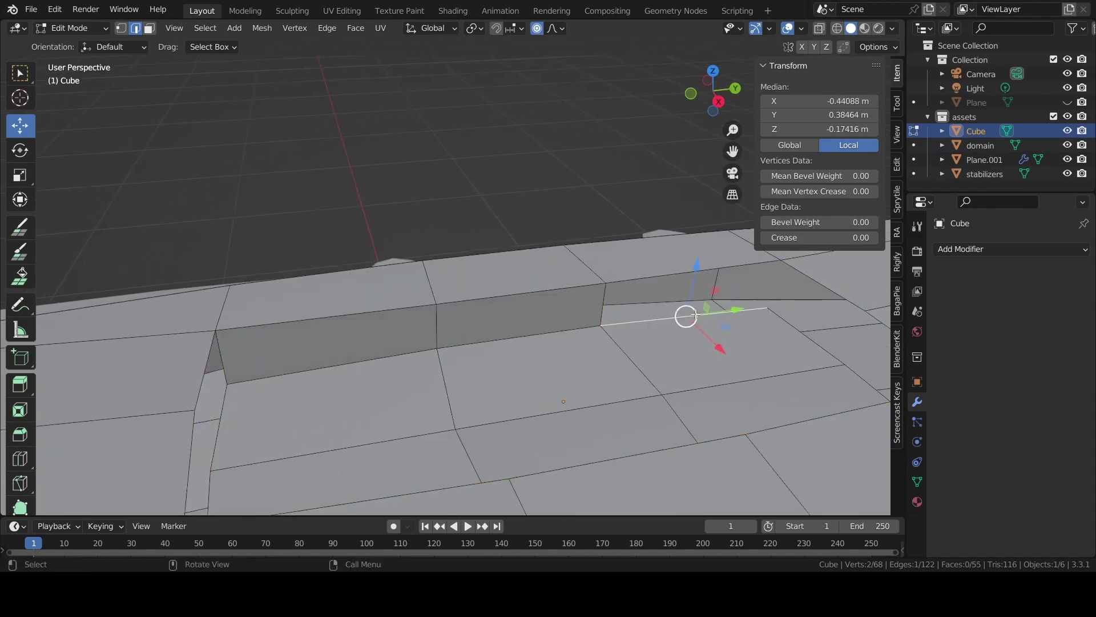
left_click(685, 276, "shift")
key("f")
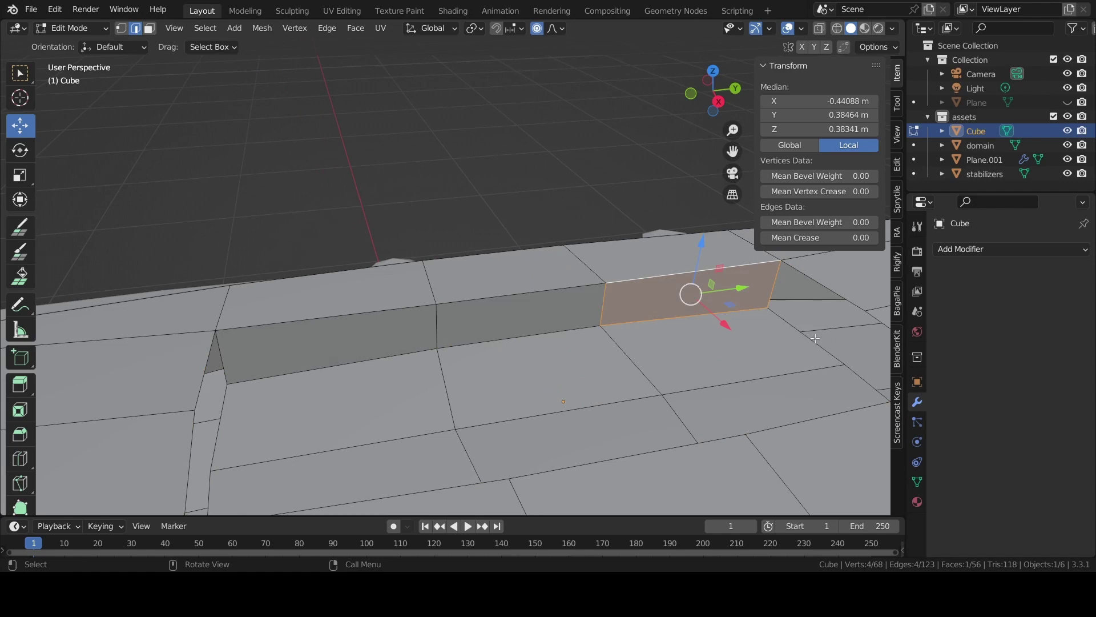
Extrude a rim edge upward into a wall face and fill it to the edge below
left_click(806, 337)
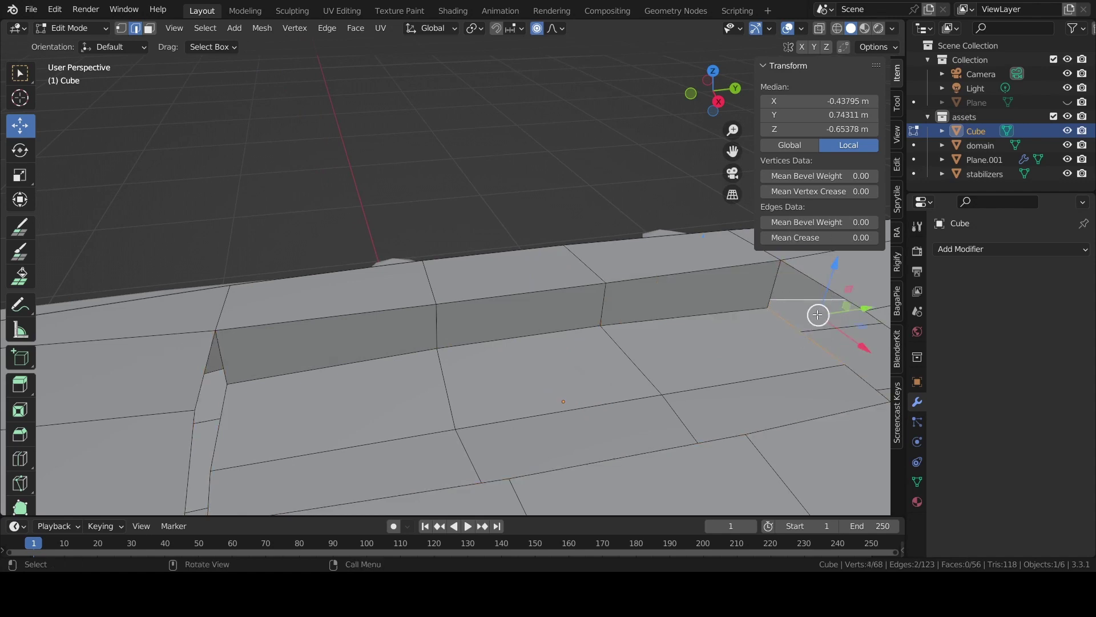
key("e")
left_click(833, 263)
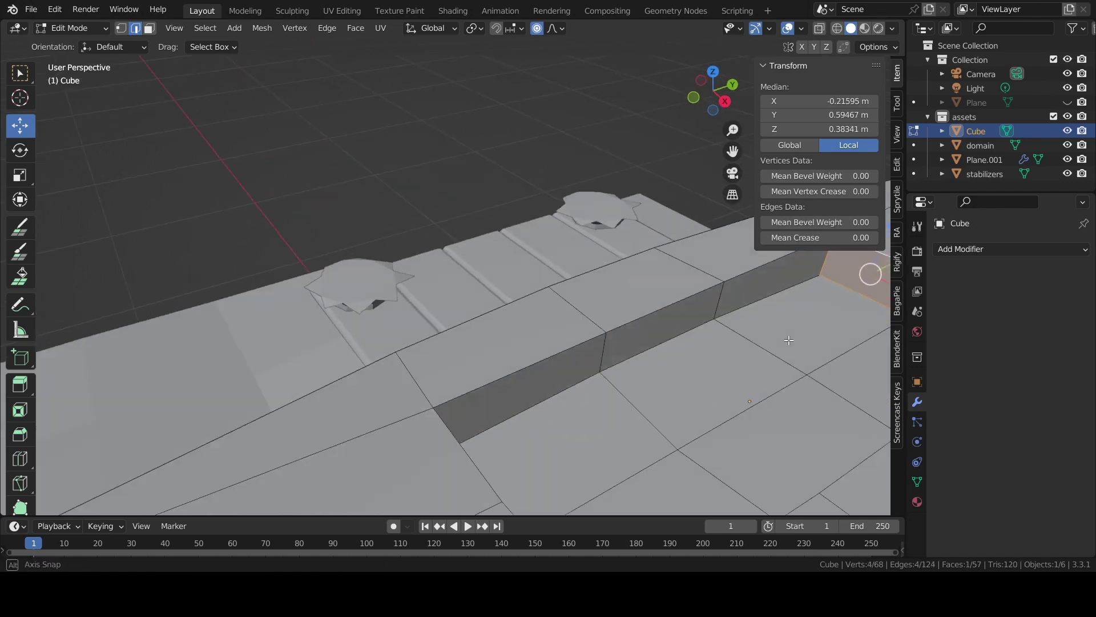
middle_click_drag(833, 263, 678, 356)
left_click(678, 356)
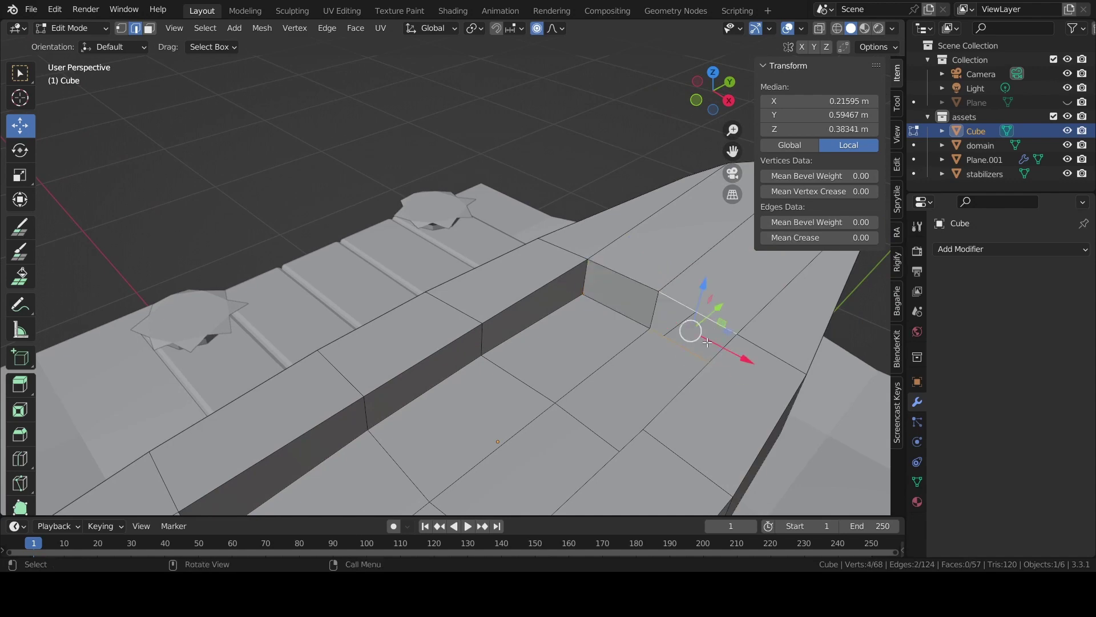
key("f")
Fill two more faces between open rim edges along the side
middle_click_drag(741, 340, 633, 281)
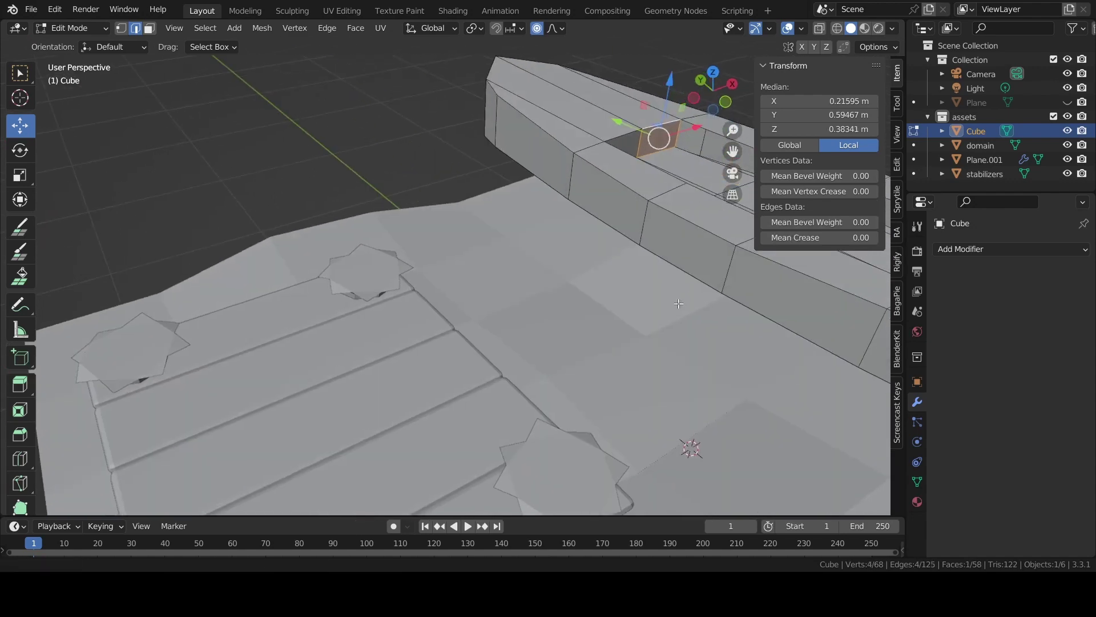
left_click(621, 255)
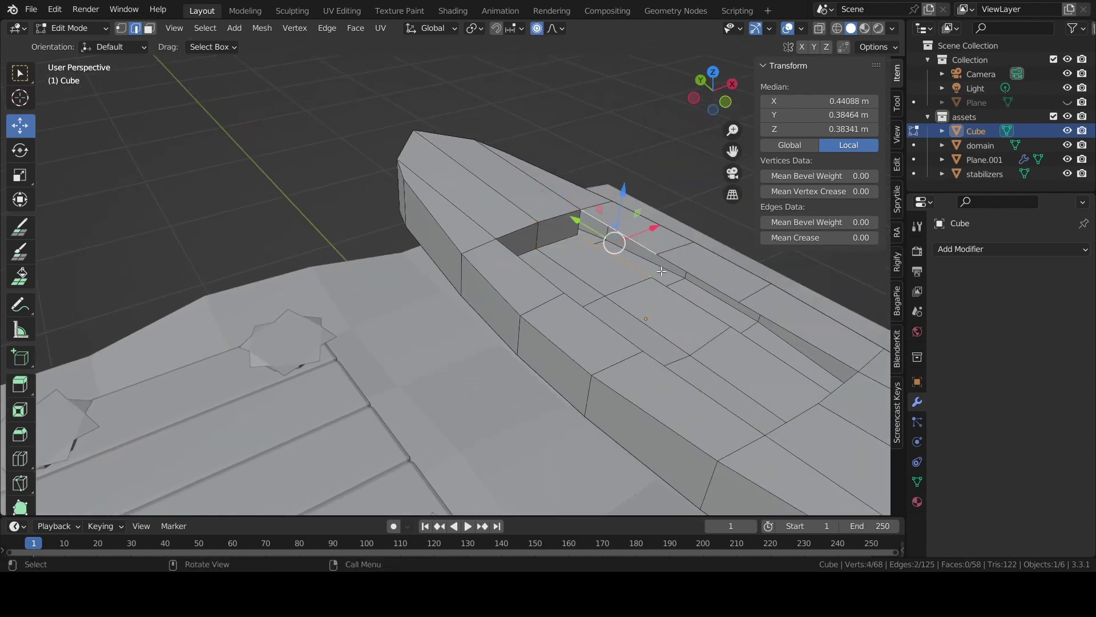
key("f")
left_click(689, 301)
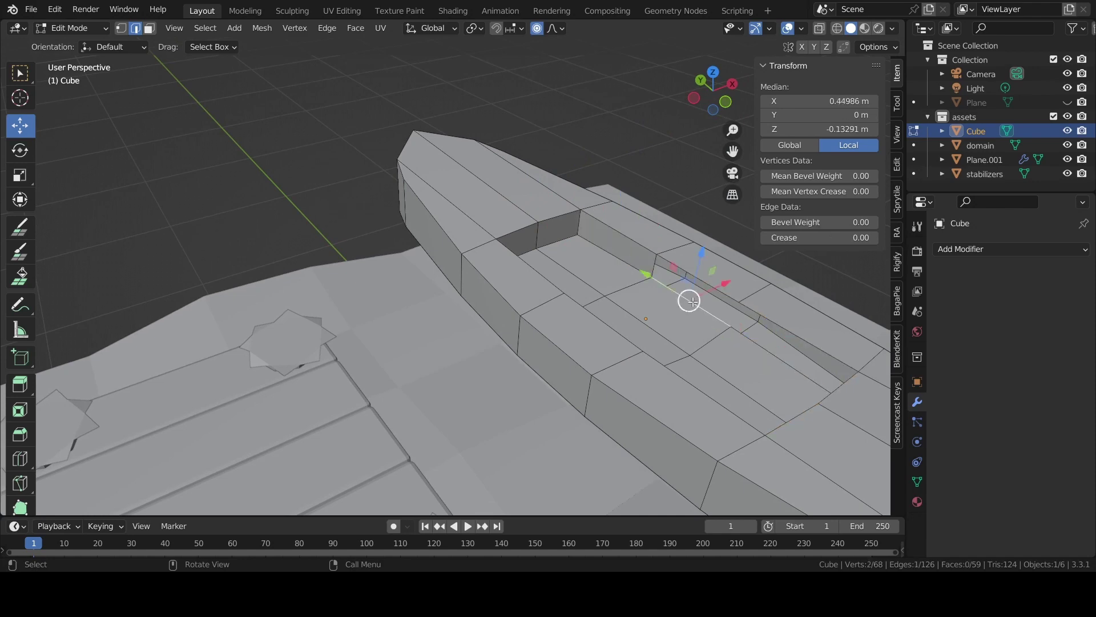
left_click(775, 345)
key("f")
Close the remaining gap at the boat's front with a face between two rim edges
mouse_move(595, 455)
middle_mouse_down()
mouse_move(489, 342)
mouse_move(500, 230)
middle_mouse_up()
left_click(500, 229)
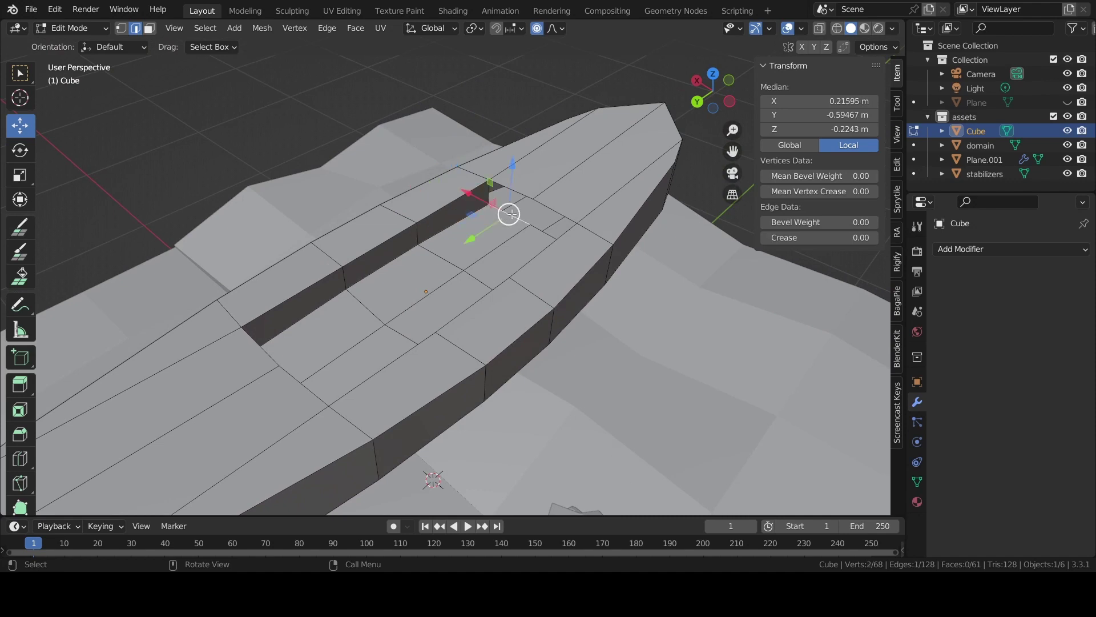
left_click(518, 197, "shift")
left_click(514, 217)
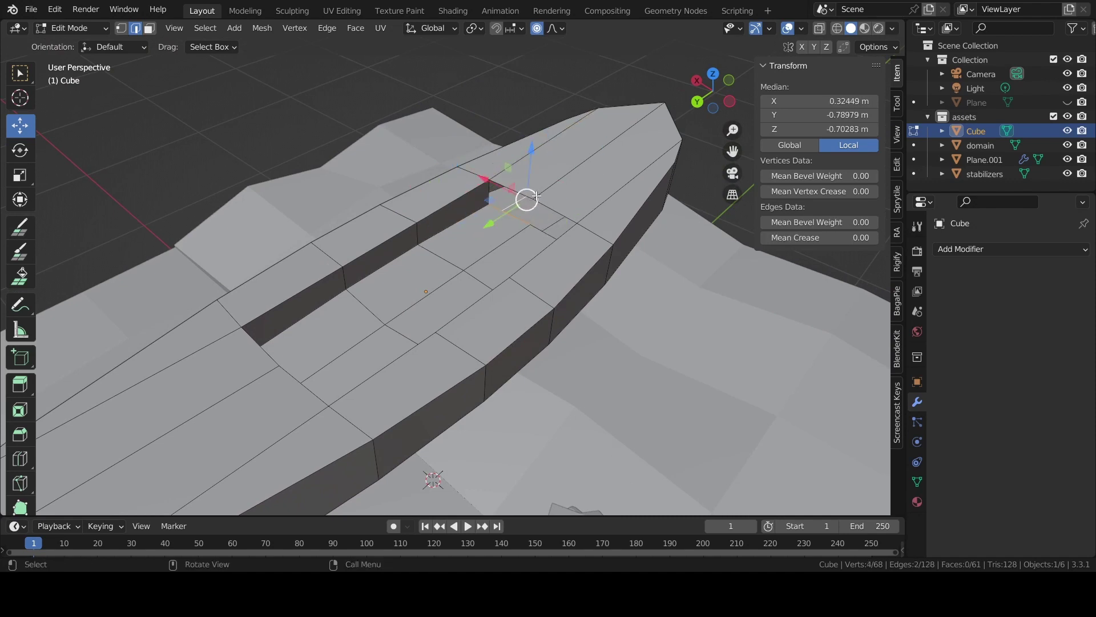
scroll(536, 196, "up", 2)
key("ctrl+z")
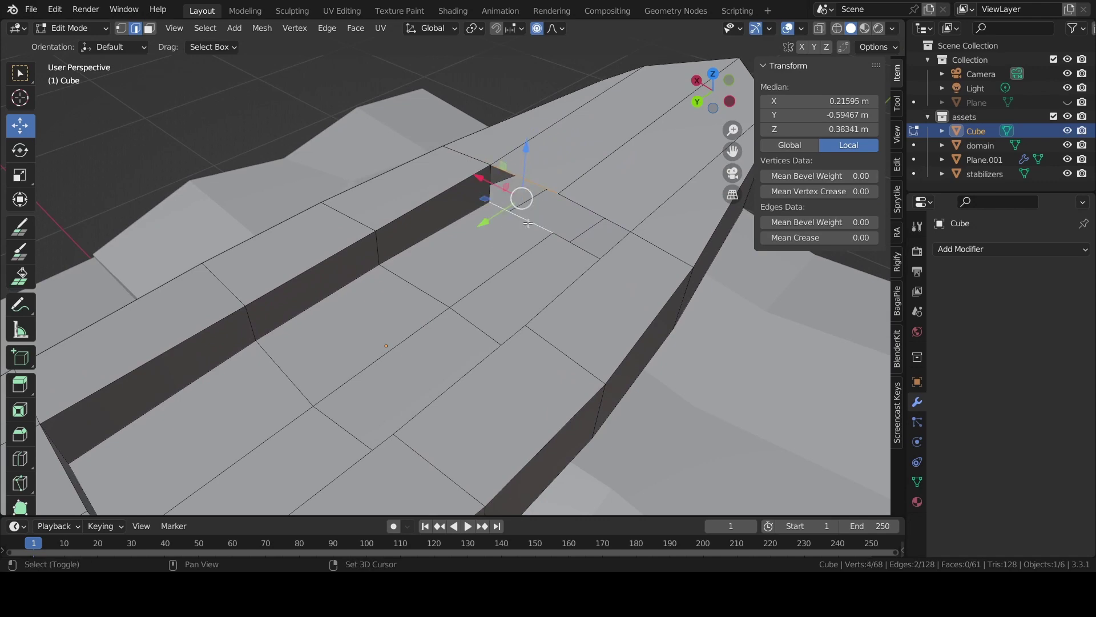
key("f")
Leave Edit Mode and inspect the 63-face hull from the side
scroll(591, 222, "down", 3)
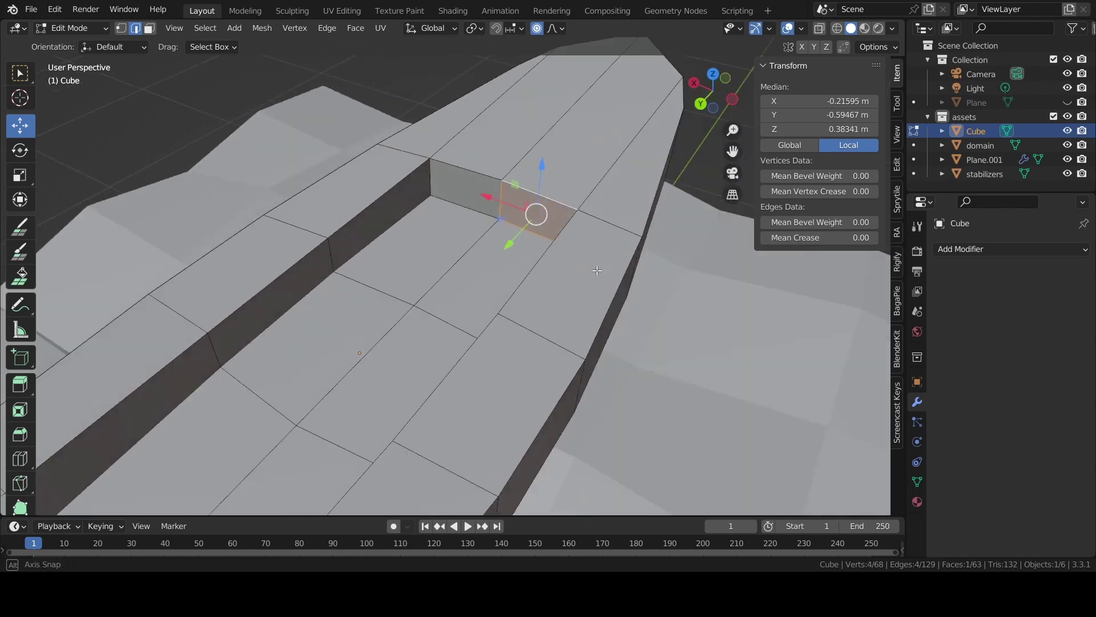
middle_click_drag(591, 222, 568, 325)
key("Tab")
mouse_move(424, 373)
middle_mouse_down()
mouse_move(506, 330)
mouse_move(455, 365)
middle_mouse_up()
scroll(508, 332, "down", 3)
scroll(561, 256, "up", 3)
scroll(561, 310, "down", 2)
Lower the hull's bottom face along Z with proportional falloff in face select mode
key("Tab")
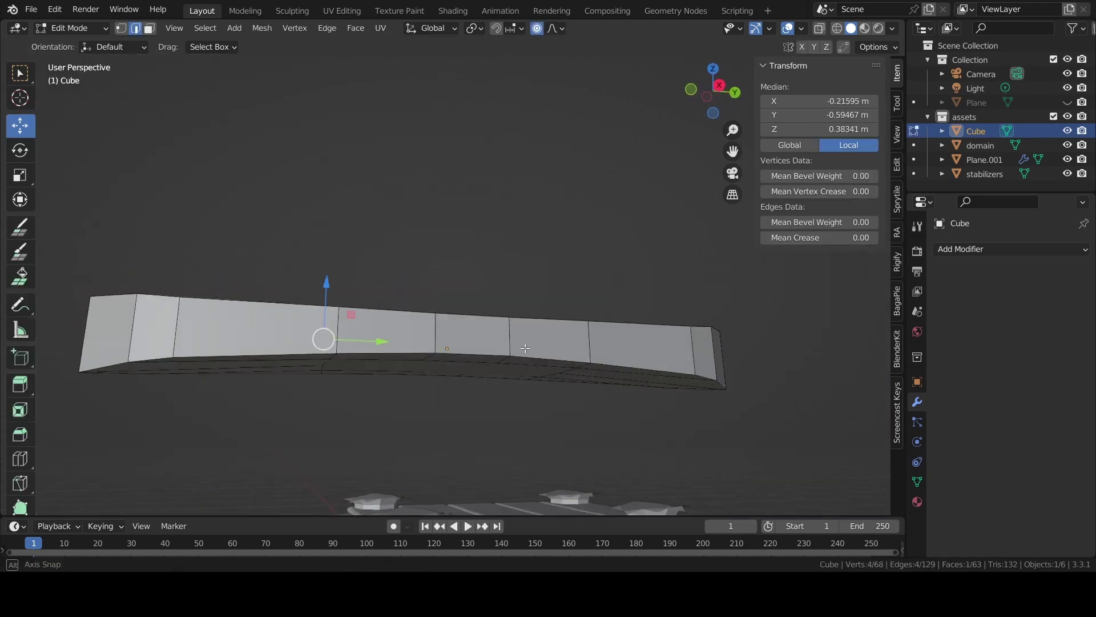
key("3")
left_click(423, 365)
key("g")
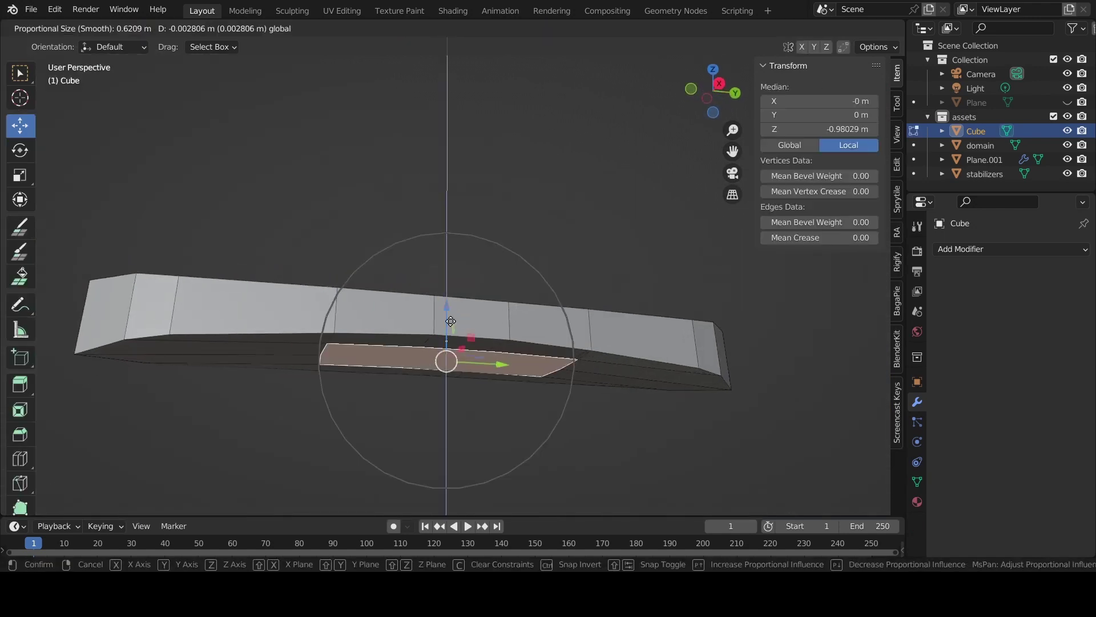
key("Escape")
key("g")
key("z")
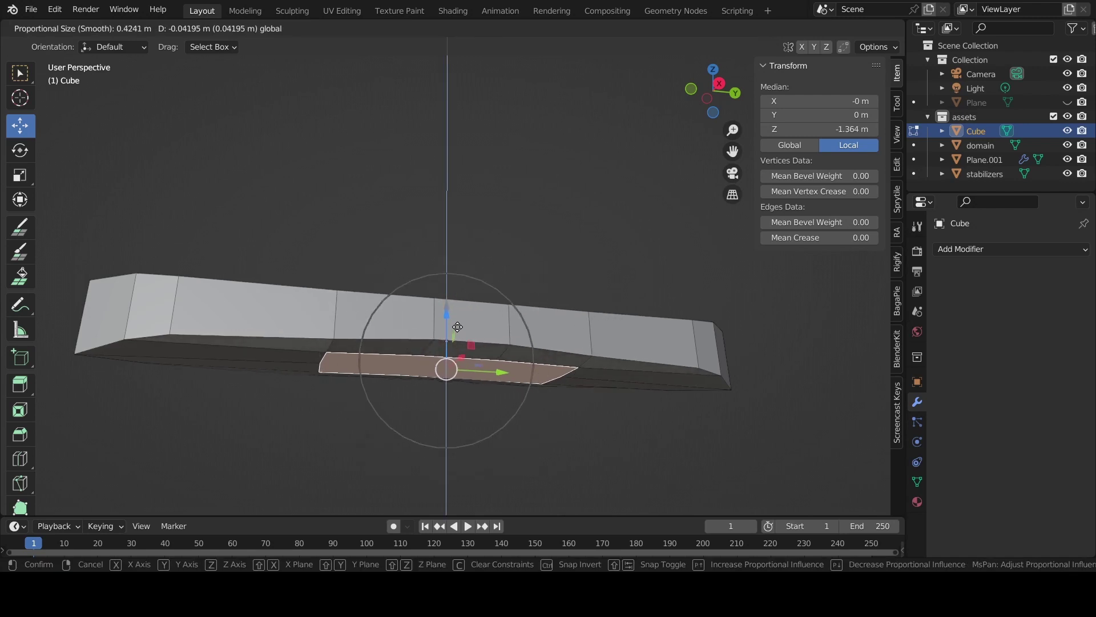
left_click(467, 359)
Push another underside face further down along Z to deepen the keel
left_click(451, 388)
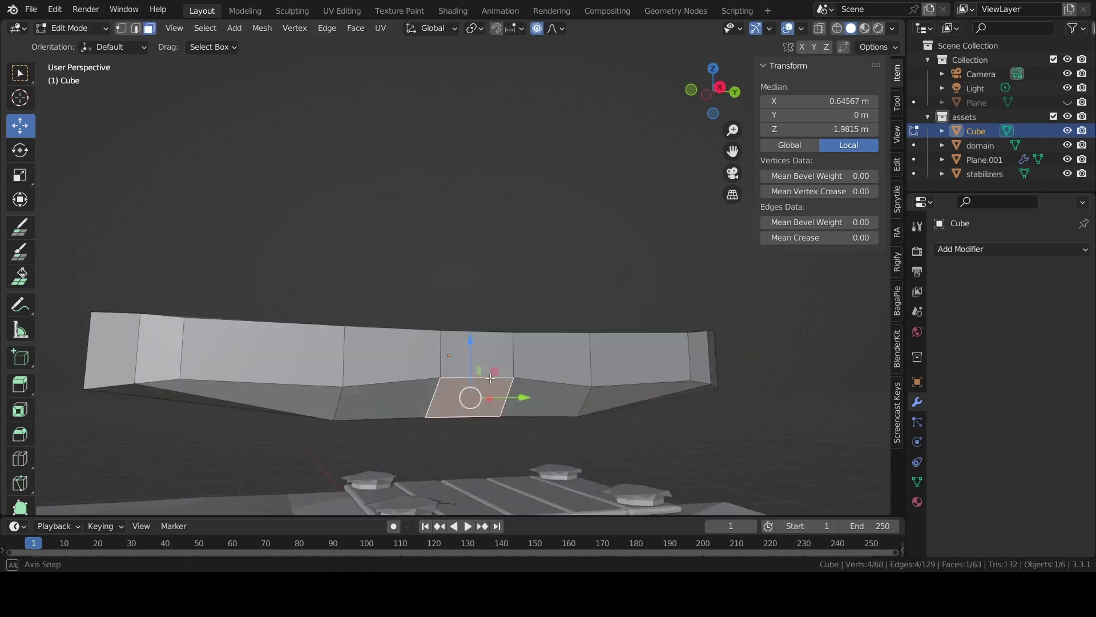
mouse_move(451, 388)
middle_mouse_down()
mouse_move(471, 340)
mouse_move(479, 362)
middle_mouse_up()
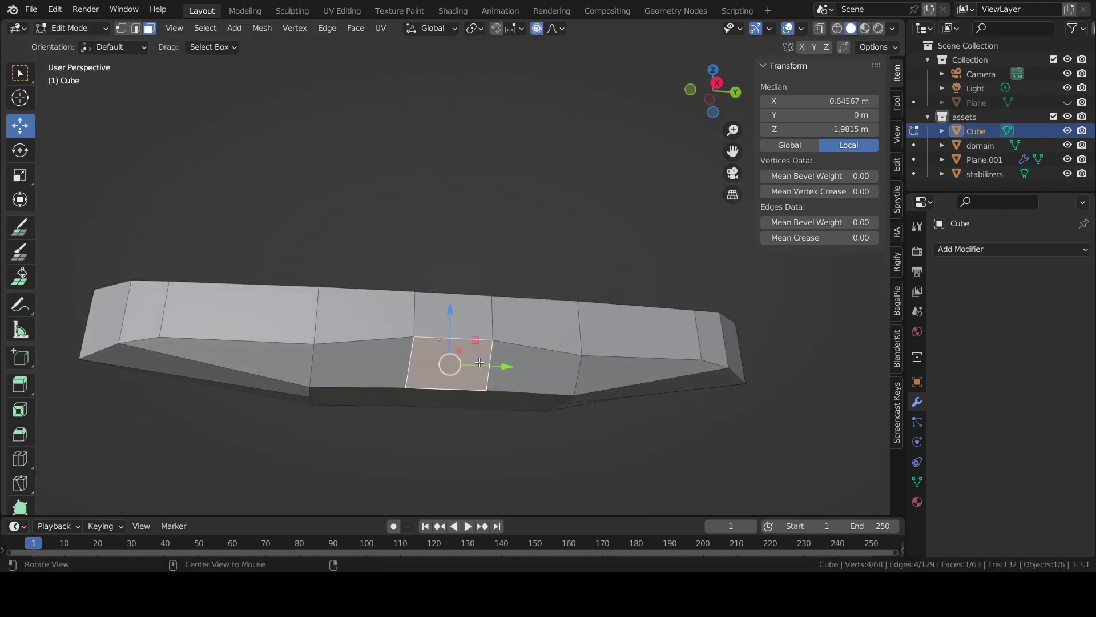
mouse_move(488, 399)
middle_mouse_down()
mouse_move(435, 343)
mouse_move(478, 352)
mouse_move(459, 384)
middle_mouse_up()
key("g")
key("z")
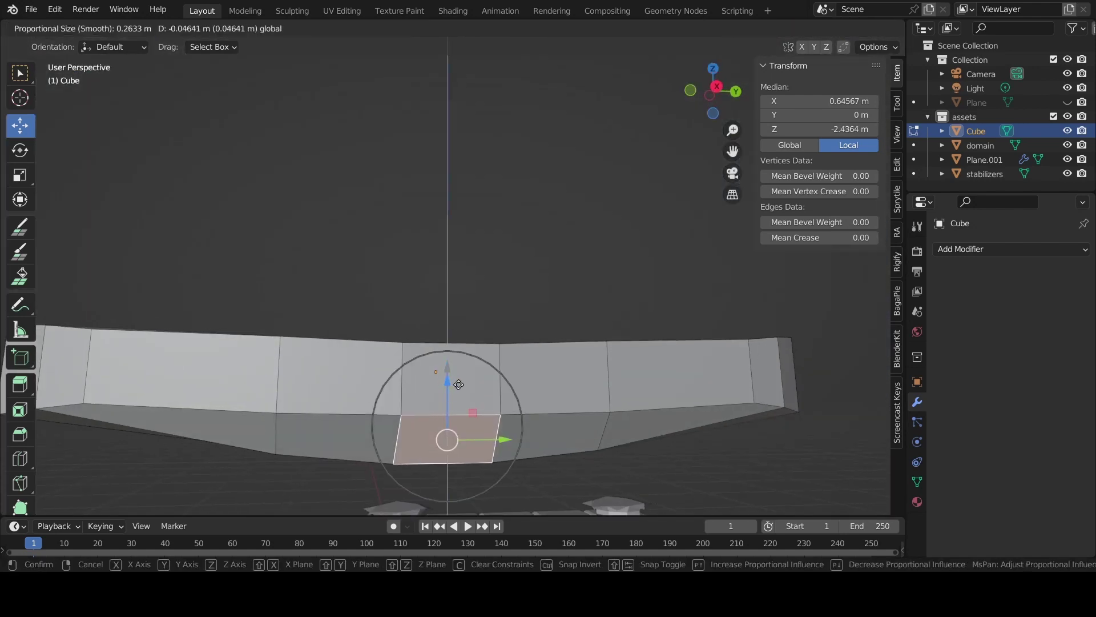
scroll(459, 384, "down", 2)
scroll(459, 386, "up", 3)
scroll(460, 387, "up", 2)
left_click(460, 388)
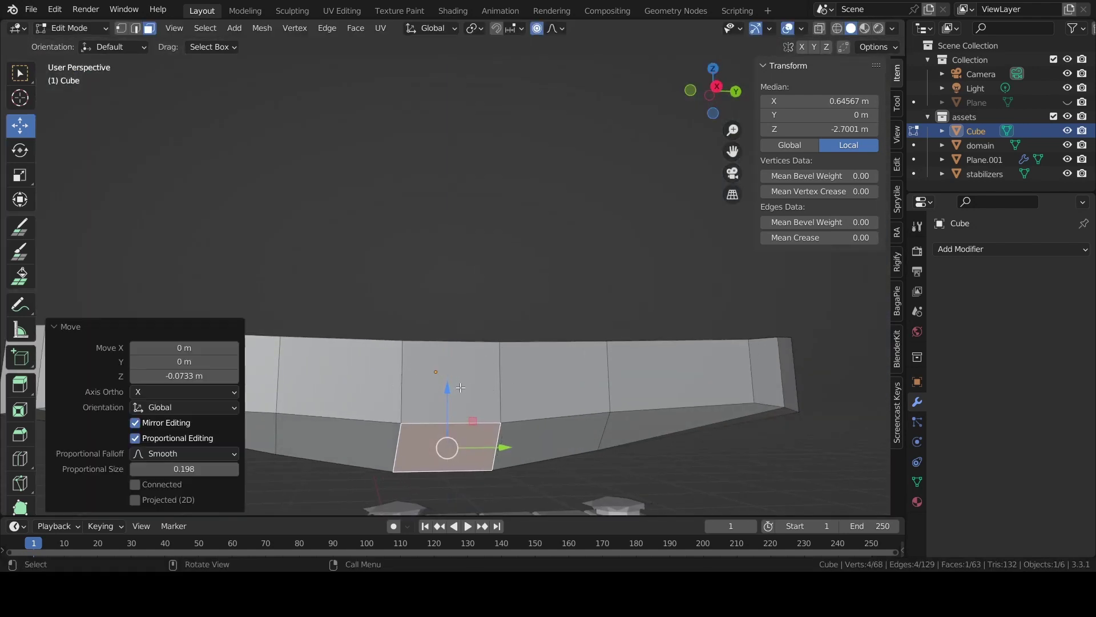
Clear the selection and pick the underside face to be removed
mouse_move(461, 388)
middle_mouse_down()
mouse_move(531, 288)
mouse_move(487, 276)
mouse_move(489, 380)
mouse_move(448, 413)
mouse_move(533, 428)
mouse_move(642, 375)
middle_mouse_up()
left_click(530, 288)
left_click(448, 414)
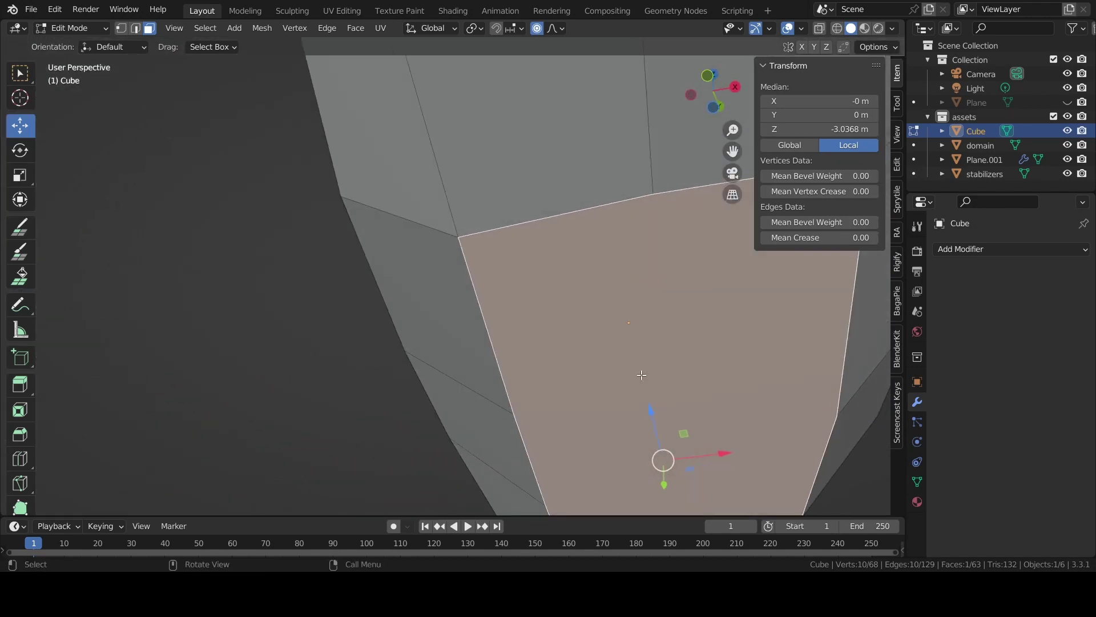
Delete the selected face on the boat hull, leaving a hole
key("ctrl+Tab")
scroll(555, 404, "up", 3)
scroll(556, 404, "down", 3)
key("x")
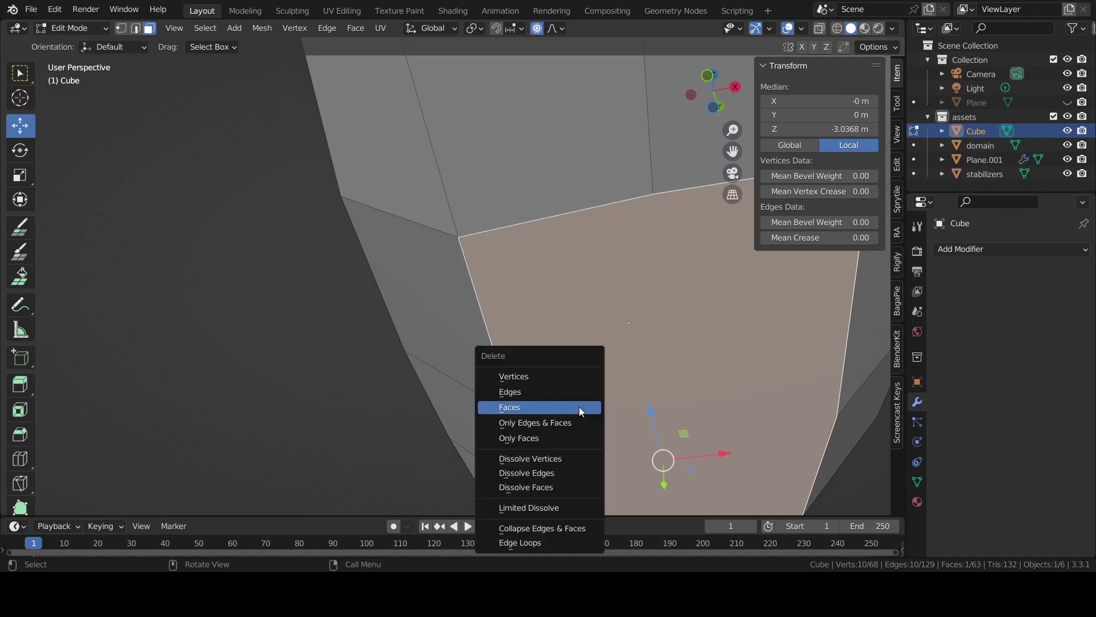
key("Escape")
key("x")
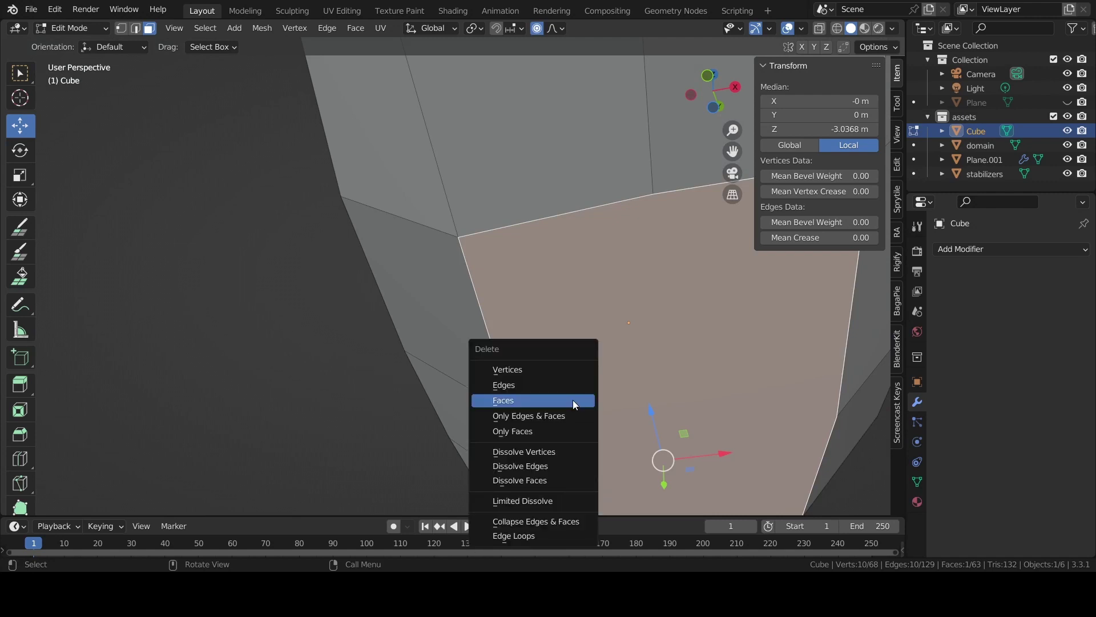
left_click(574, 400)
In vertex select mode, join two vertices at the hole's edge with a new edge
key("ctrl+Tab")
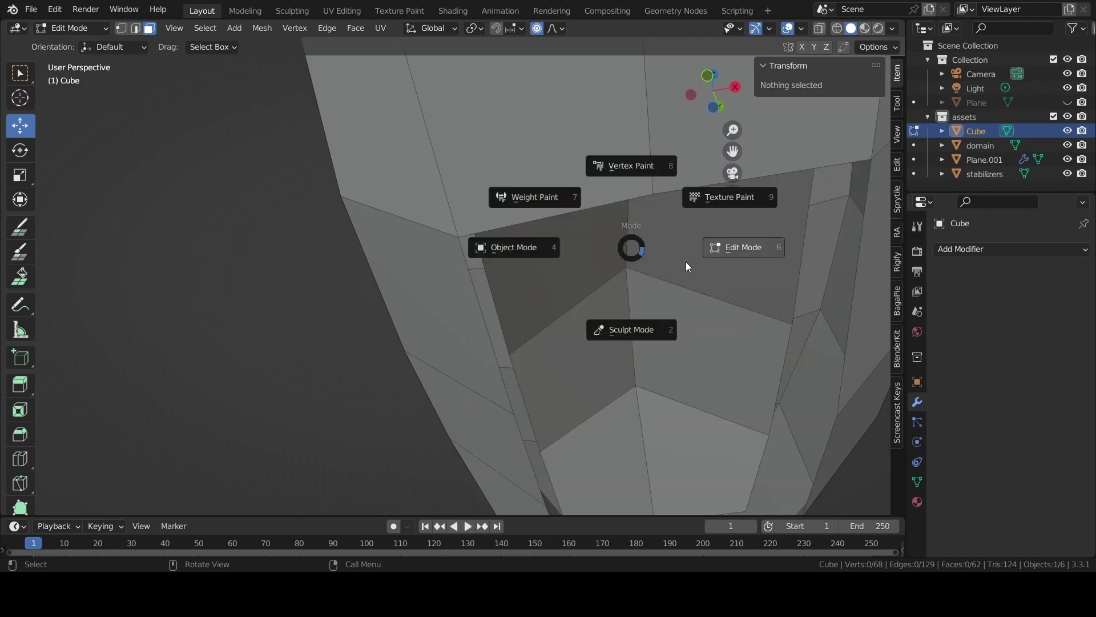
left_click(583, 293)
key("ctrl+Tab")
left_click(652, 310)
key("Tab")
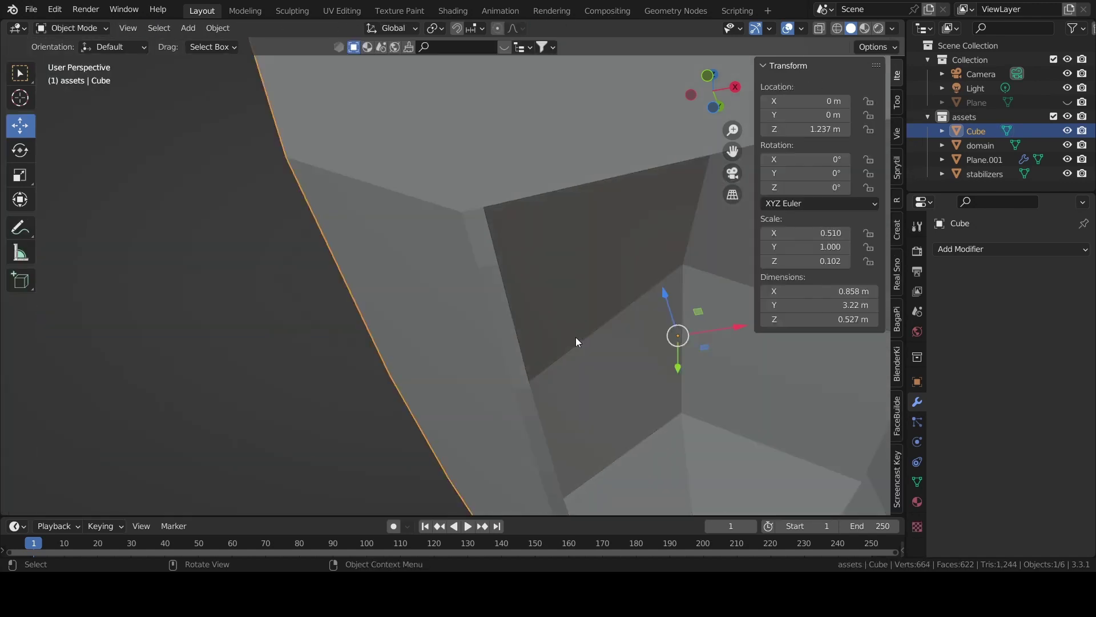
middle_click_drag(576, 337, 626, 255)
key("Tab")
key("1")
left_click(653, 194)
middle_click_drag(655, 196, 633, 490, "shift")
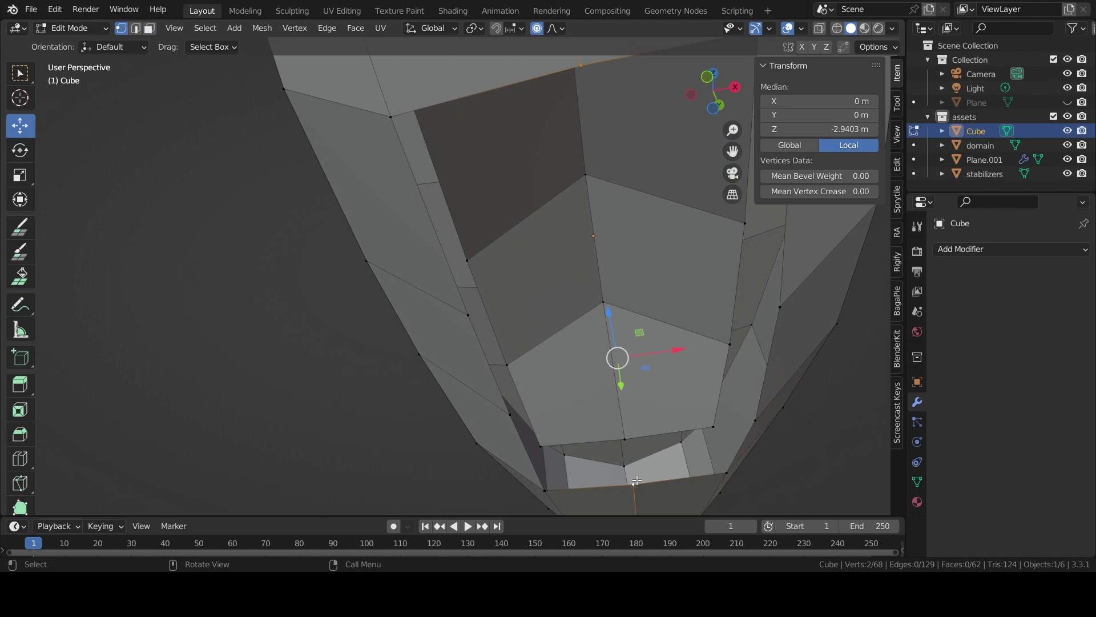
key("f")
Try connecting two vertices across the hole with an edge, then undo it
left_click(467, 315)
scroll(576, 334, "up", 5)
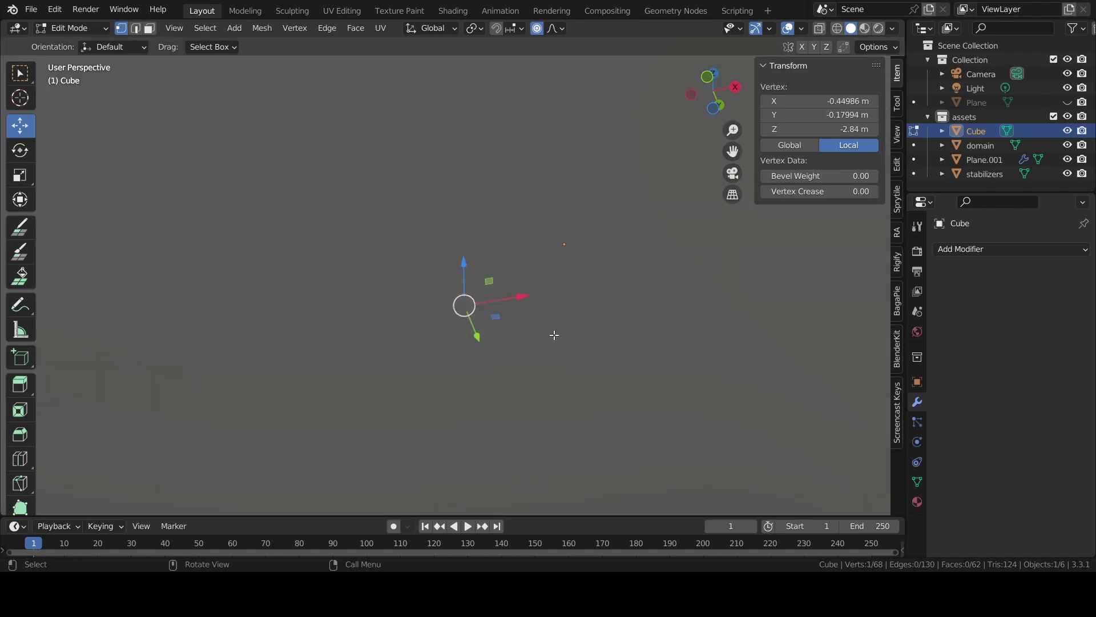
scroll(576, 334, "down", 4)
middle_click_drag(831, 350, 657, 348, "shift")
scroll(722, 316, "down", 2)
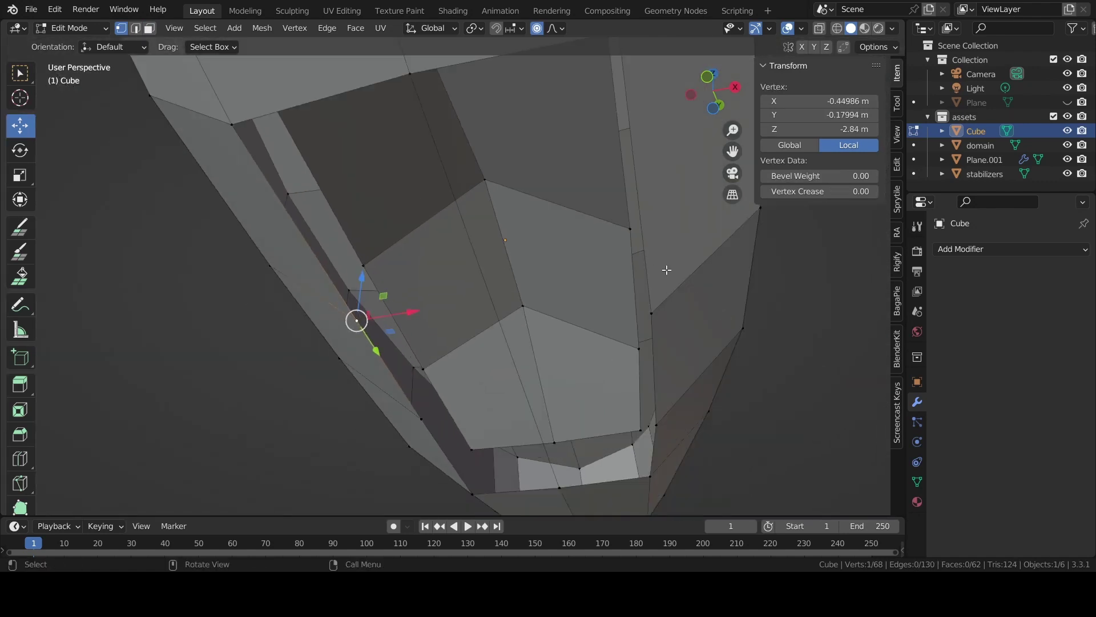
left_click(652, 313, "shift")
key("f")
key("ctrl+z")
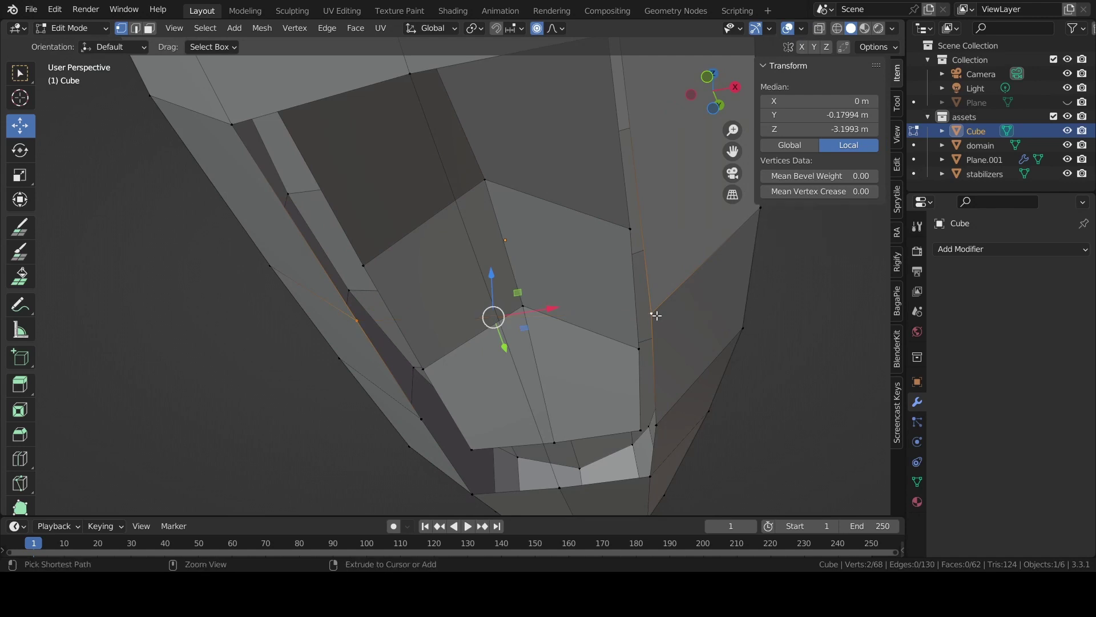
Try a vertex path cut (J) between the vertices, move it, then undo both
mouse_move(656, 315)
left_mouse_down("alt")
mouse_move(755, 394)
mouse_move(657, 349)
left_mouse_up("alt")
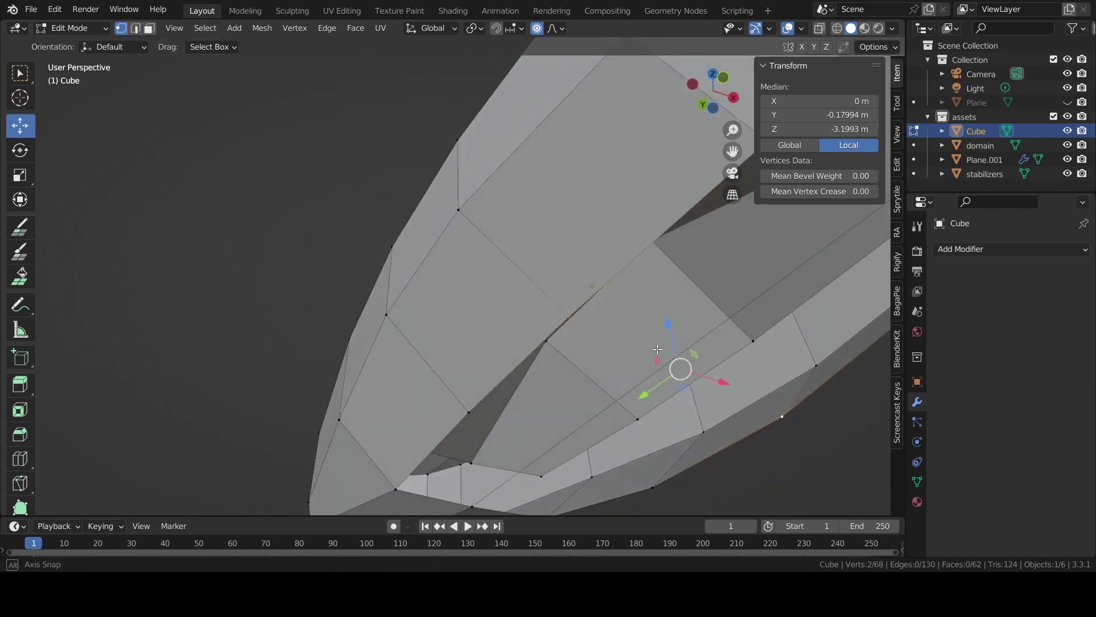
key("j")
mouse_move(677, 361)
left_mouse_down("alt")
mouse_move(611, 352)
mouse_move(640, 320)
left_mouse_up("alt")
key("g")
left_click(680, 274)
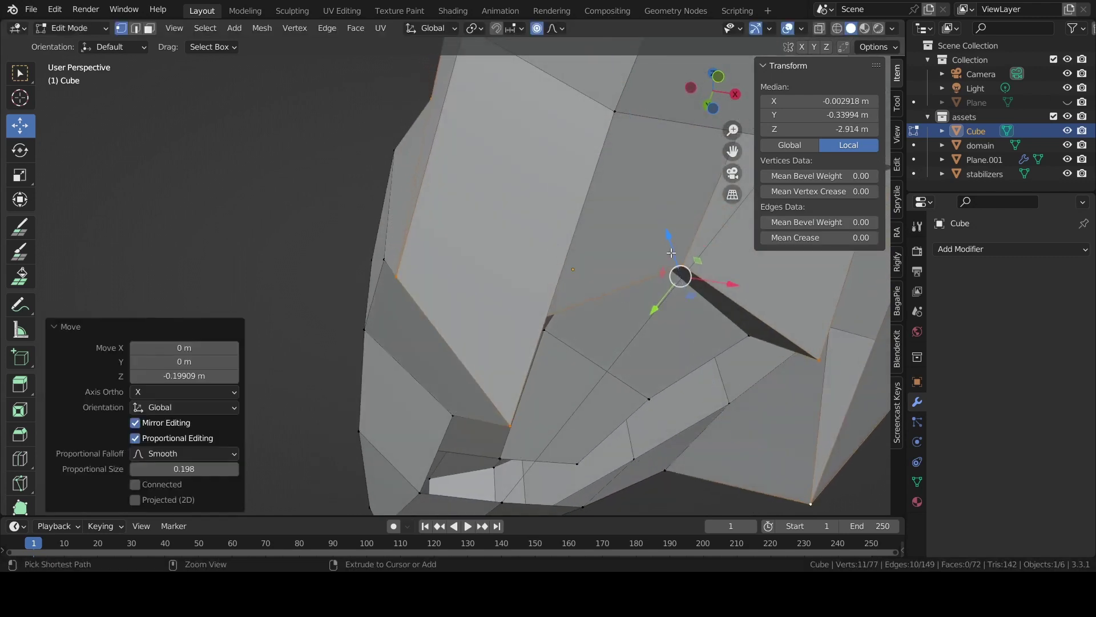
key("ctrl+z")
middle_click_drag(665, 269, 661, 489)
key("ctrl+z")
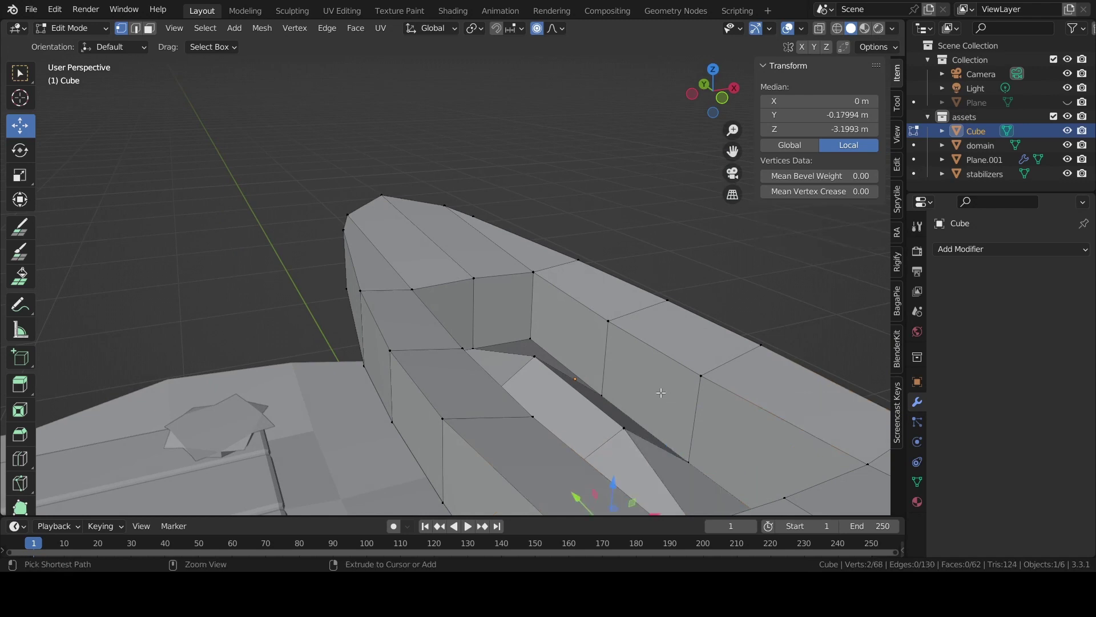
mouse_move(582, 491)
middle_mouse_down()
mouse_move(551, 386)
mouse_move(452, 394)
middle_mouse_up()
Select an edge on the boat's inner wall and lower it slightly
key("alt+a")
key("2")
left_click(420, 401)
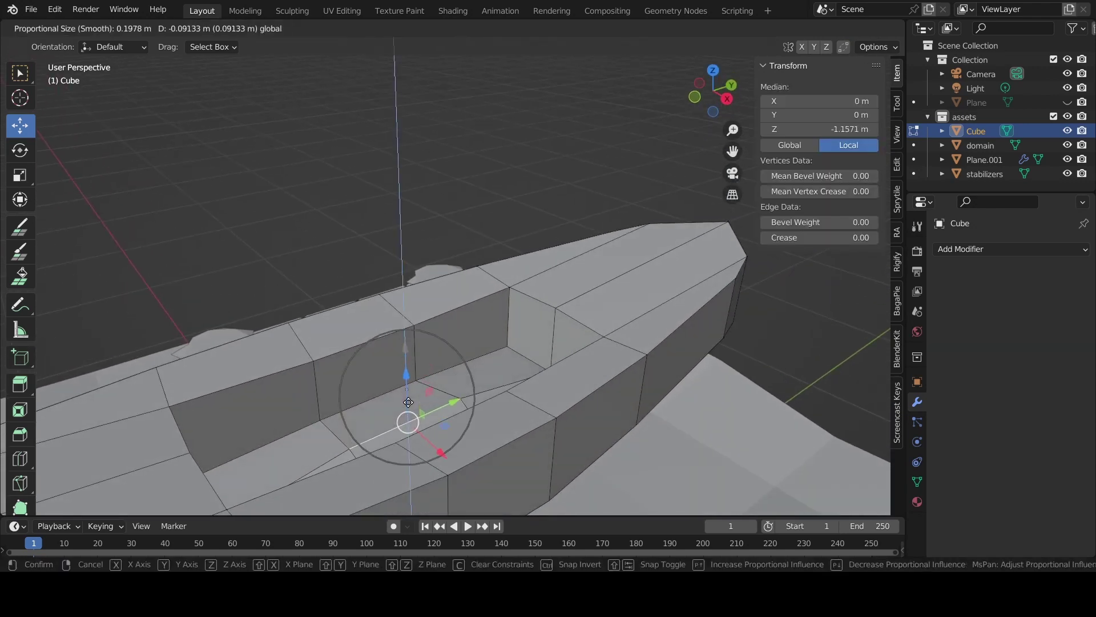
left_click_drag(405, 377, 403, 420)
mouse_move(403, 421)
middle_mouse_down()
mouse_move(514, 351)
mouse_move(492, 249)
mouse_move(512, 326)
mouse_move(522, 308)
middle_mouse_up()
Select a pair of vertices on the hull's underside near the hole
key("1")
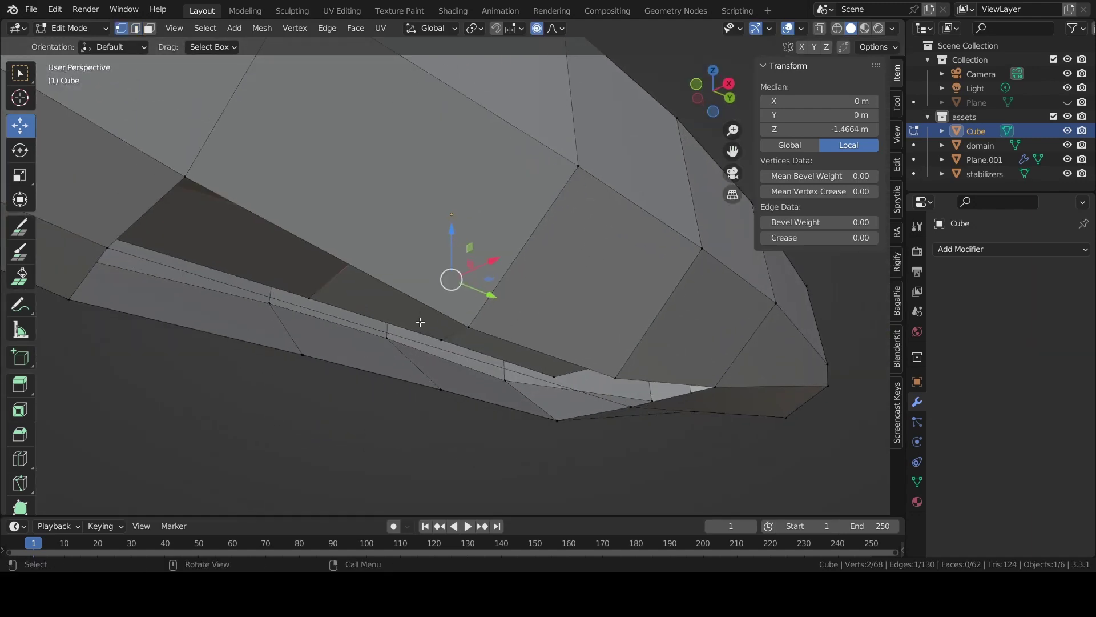
mouse_move(421, 320)
middle_mouse_down()
mouse_move(328, 379)
mouse_move(396, 354)
mouse_move(409, 372)
middle_mouse_up()
left_click(327, 379)
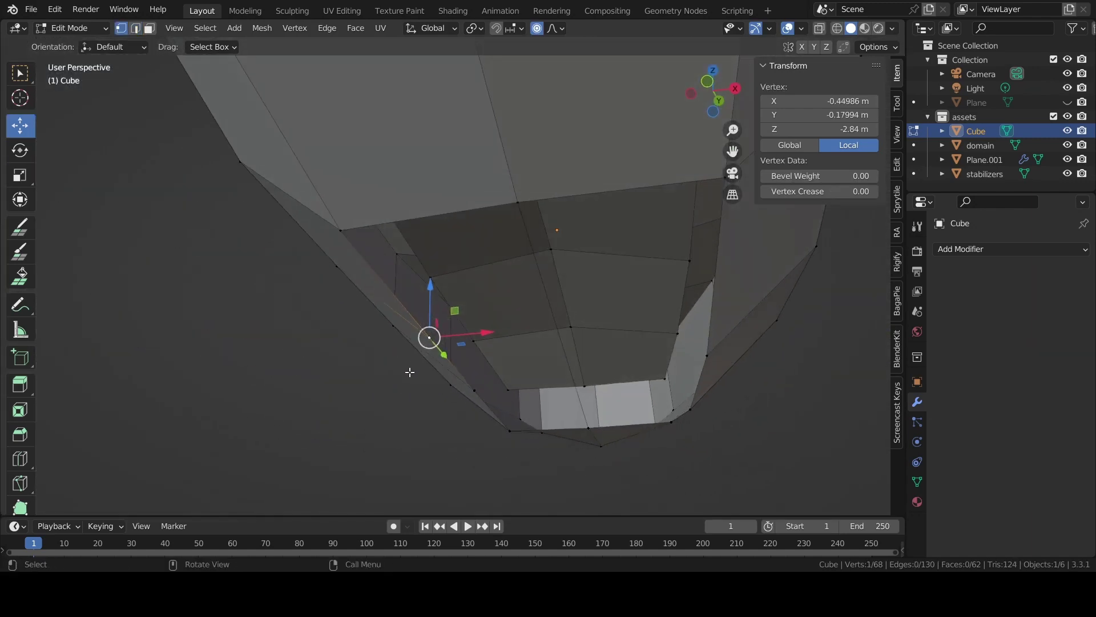
left_click(537, 197, "shift")
middle_click_drag(714, 334, 721, 294)
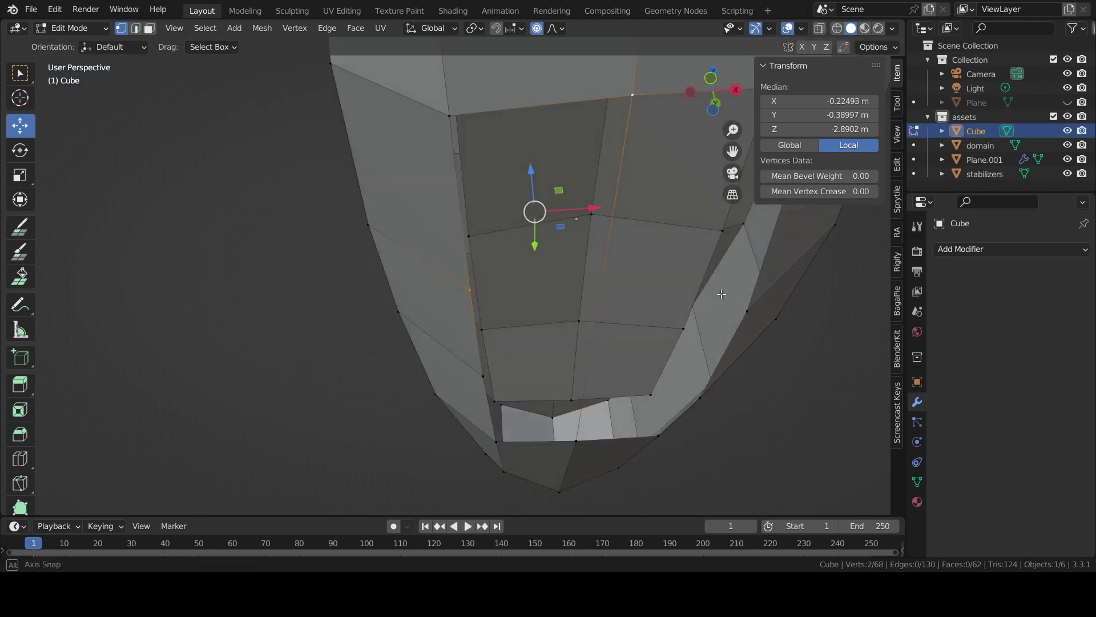
left_click(748, 311, "ctrl")
key("ctrl+z")
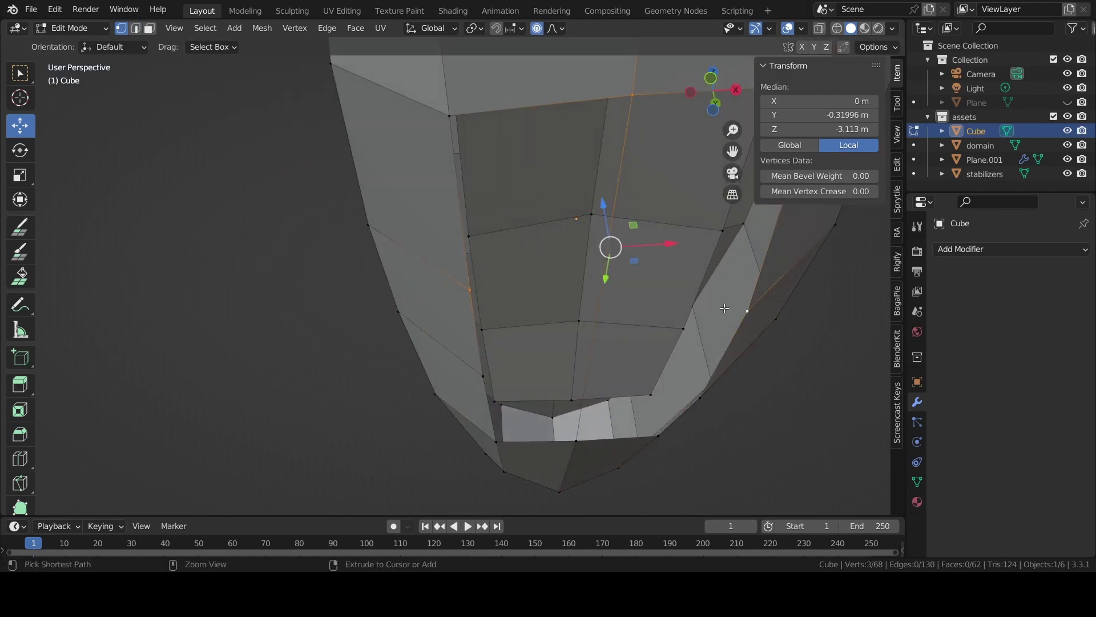
left_click(472, 291)
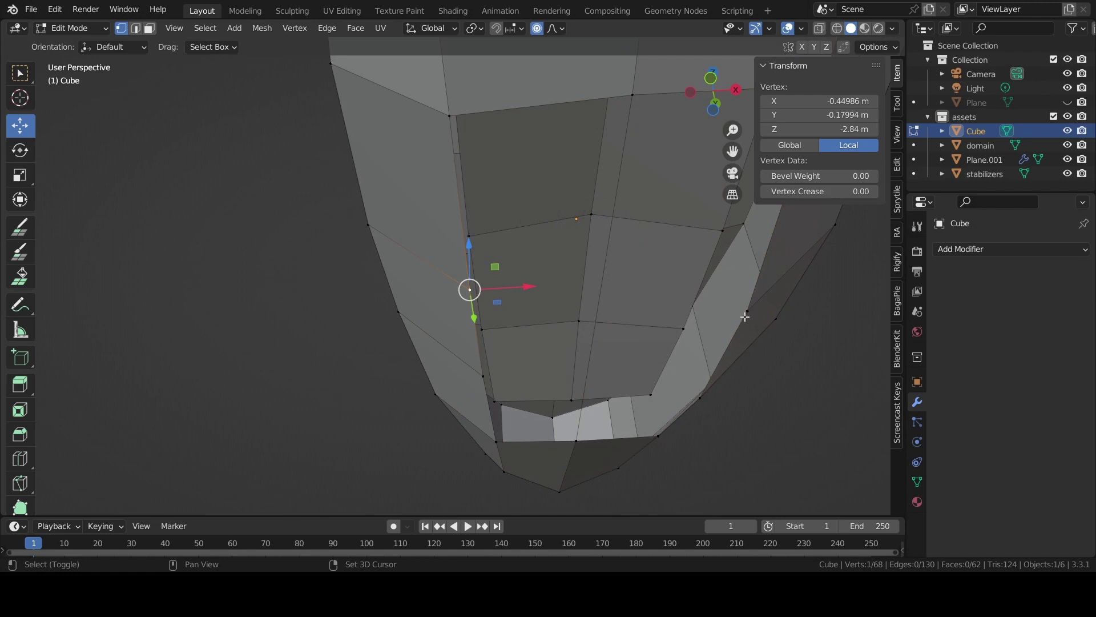
left_click(745, 316, "shift")
mouse_move(738, 316)
middle_mouse_down()
mouse_move(656, 306)
mouse_move(651, 320)
mouse_move(638, 295)
mouse_move(641, 304)
middle_mouse_up()
key("ctrl+z")
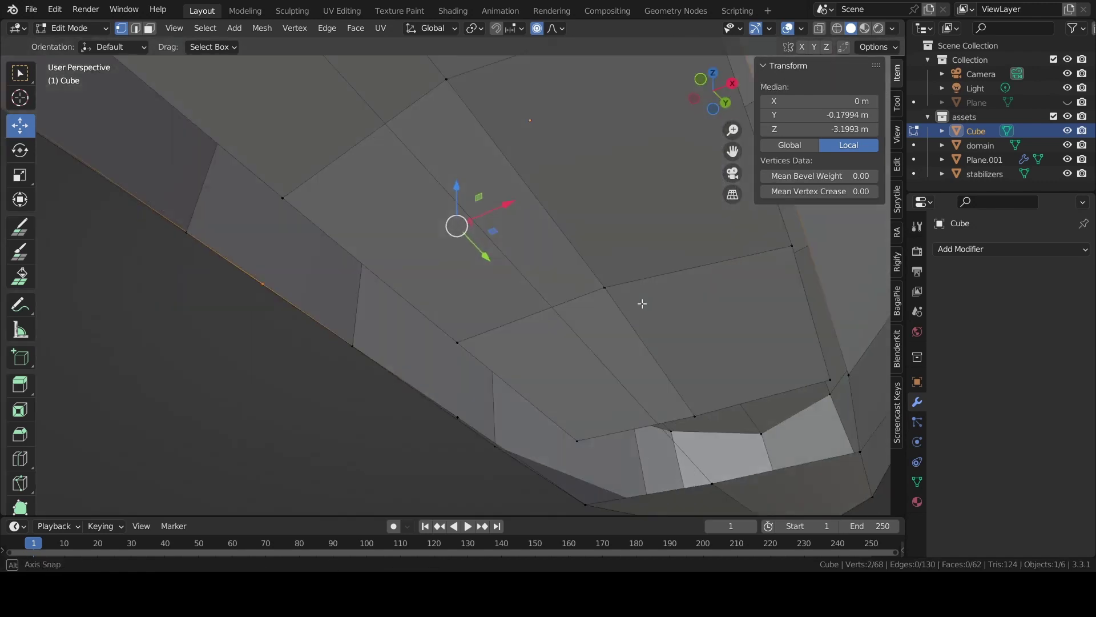
Try connecting the two underside vertices with a cut, undoing it twice
right_click(294, 314)
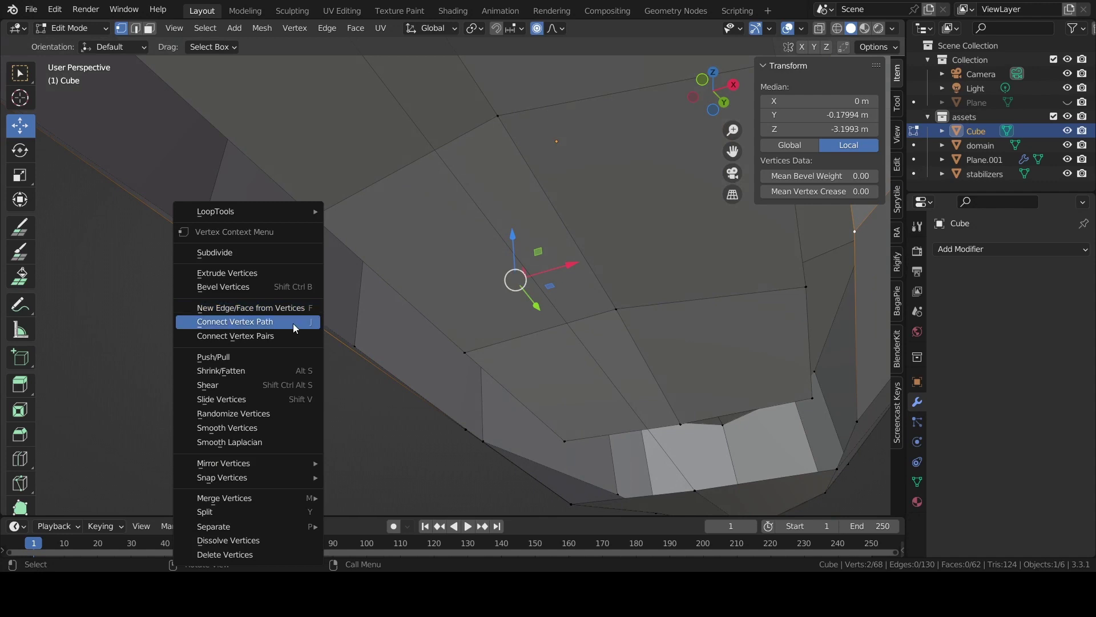
left_click(293, 323)
key("ctrl+z")
right_click(303, 308)
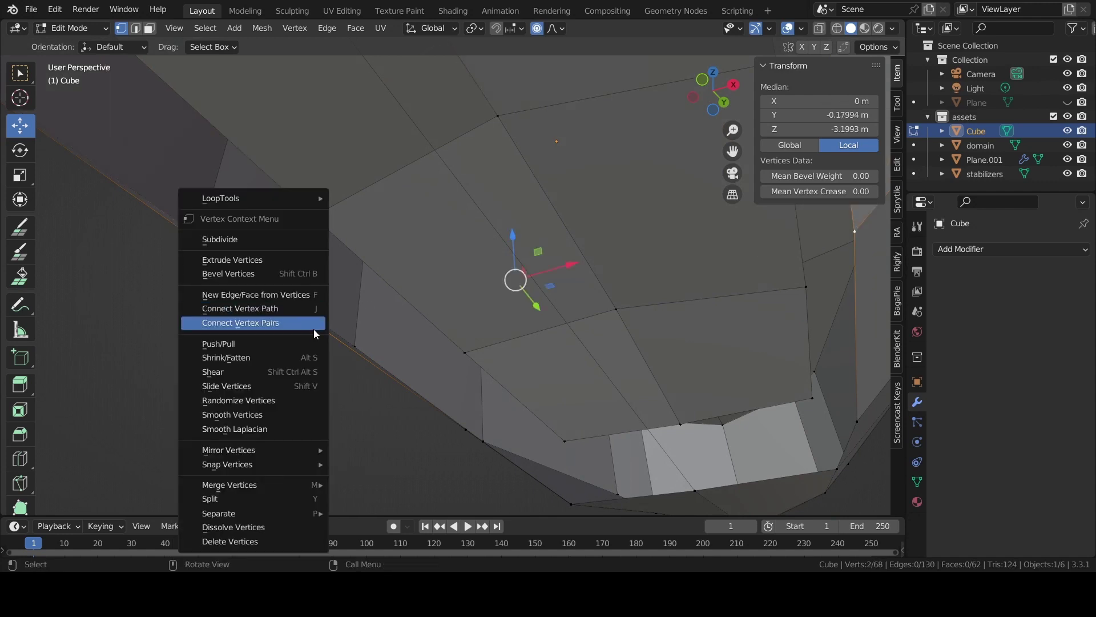
left_click(301, 323)
mouse_move(360, 310)
middle_mouse_down()
mouse_move(487, 283)
mouse_move(518, 308)
middle_mouse_up()
key("ctrl+z")
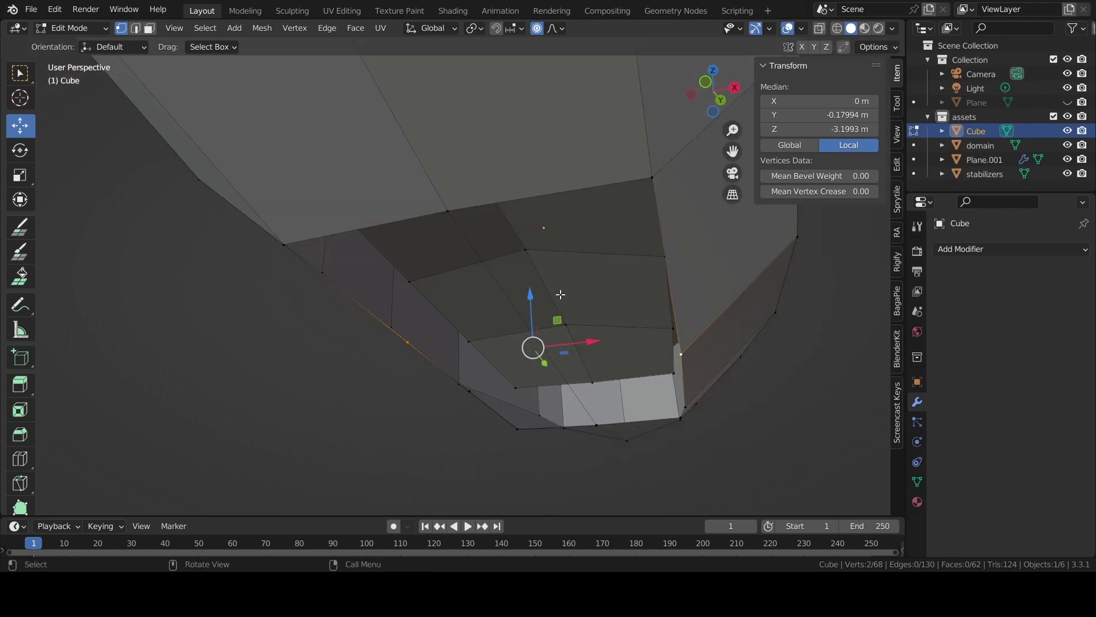
Delete the stray diagonal edge from the hull's underside
key("ctrl+z")
key("ctrl+shift+z")
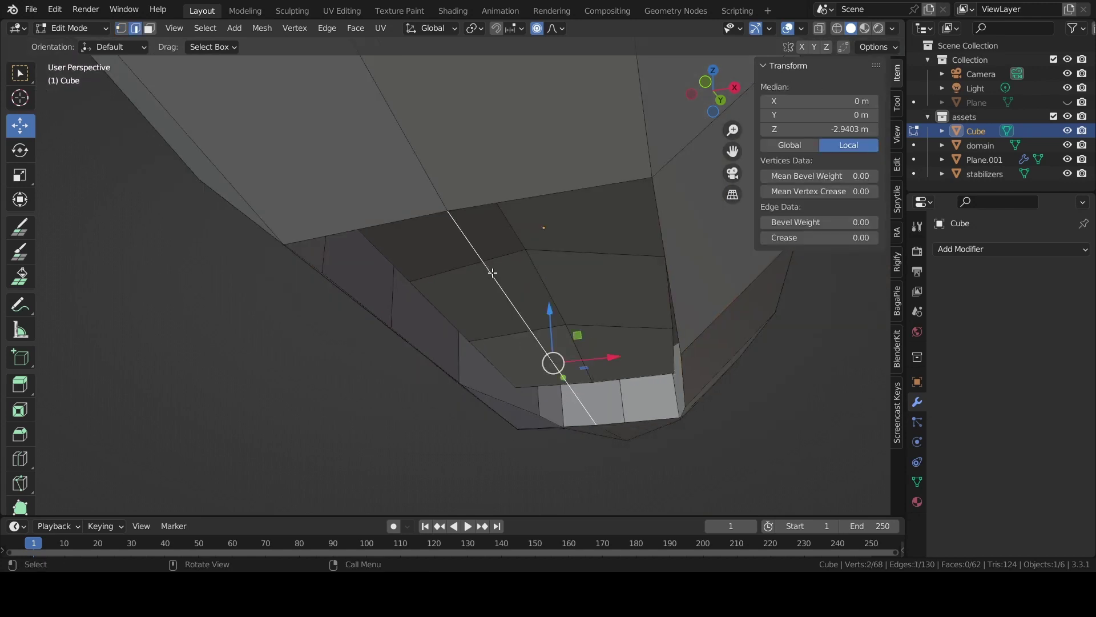
key("x")
left_click(463, 257)
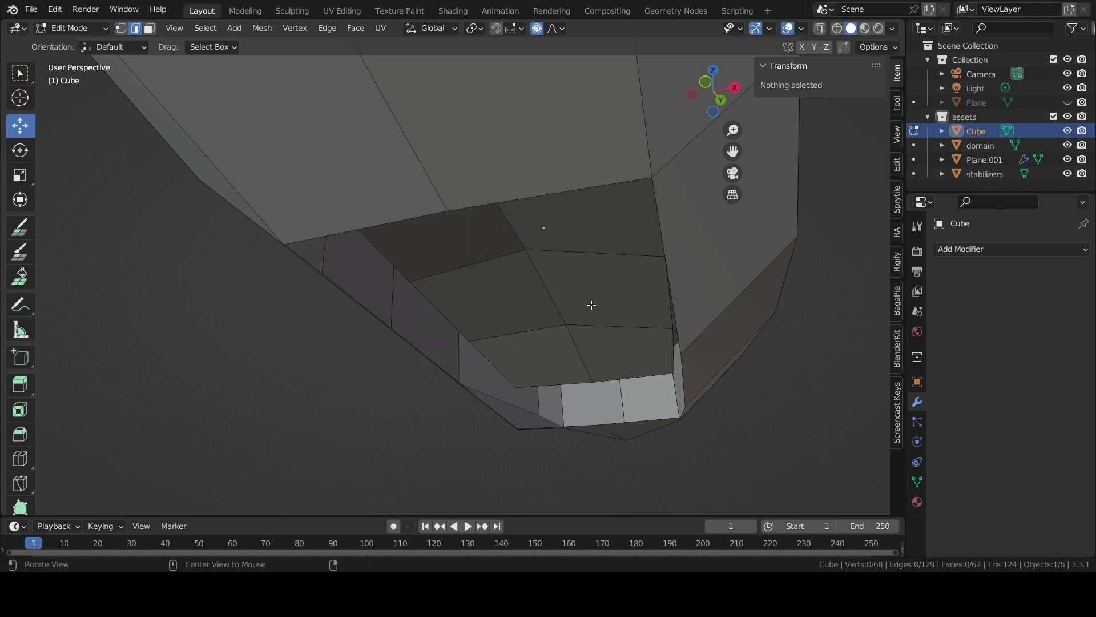
mouse_move(590, 306)
middle_mouse_down()
mouse_move(560, 335)
mouse_move(537, 408)
middle_mouse_up()
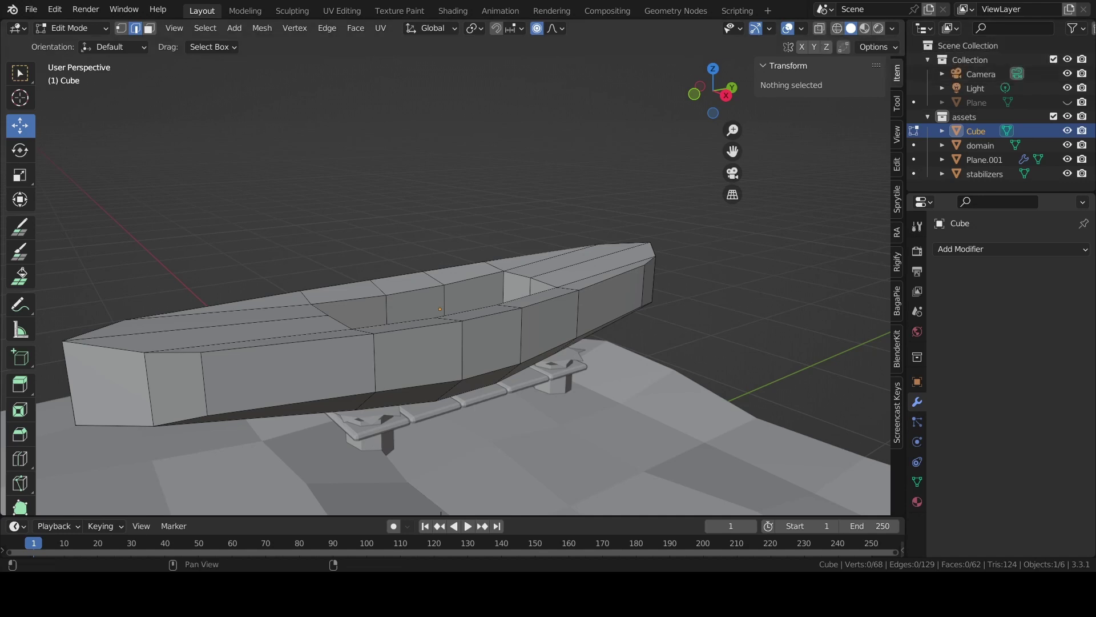
Frame the hull and its bottom edge loop, briefly toggling the assets collection
key("Tab")
key("KP_Decimal")
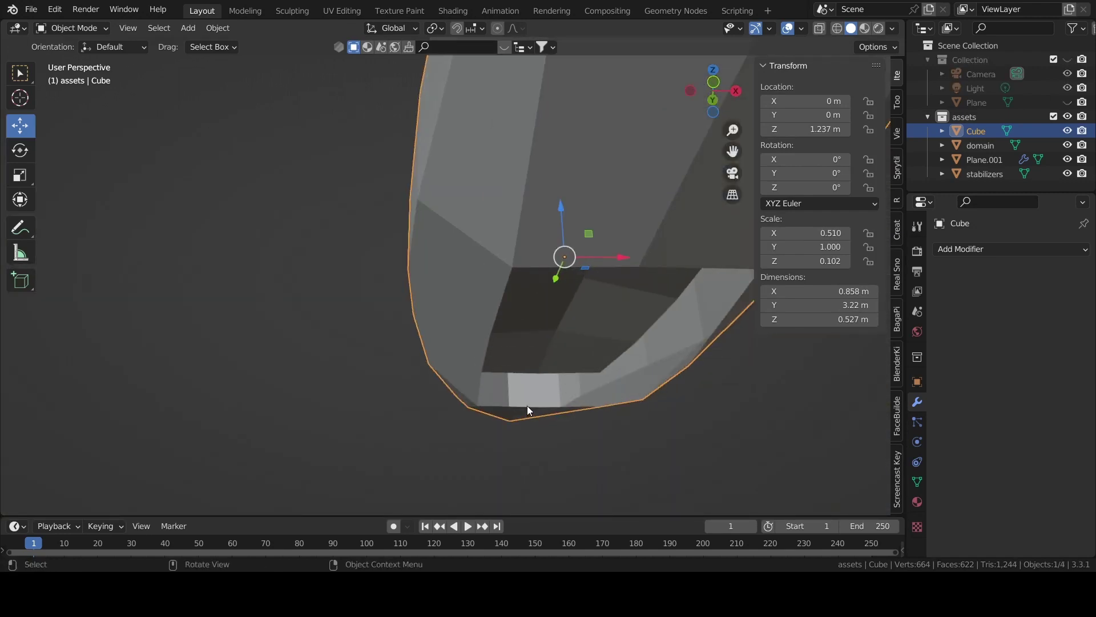
key("1")
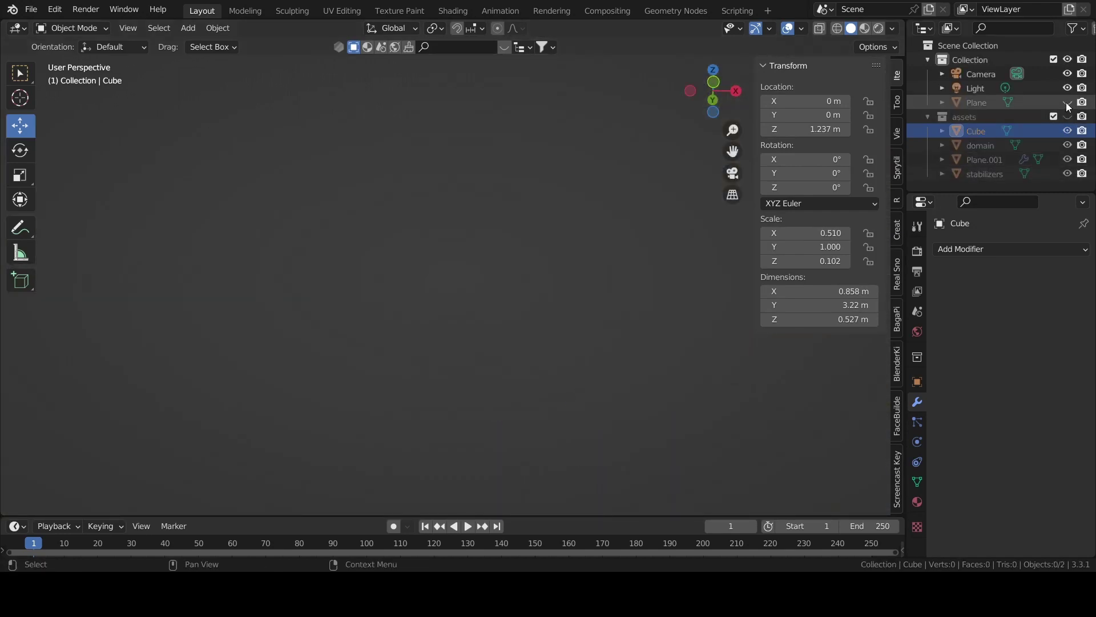
left_click(1067, 117)
key("Tab")
left_click(594, 267)
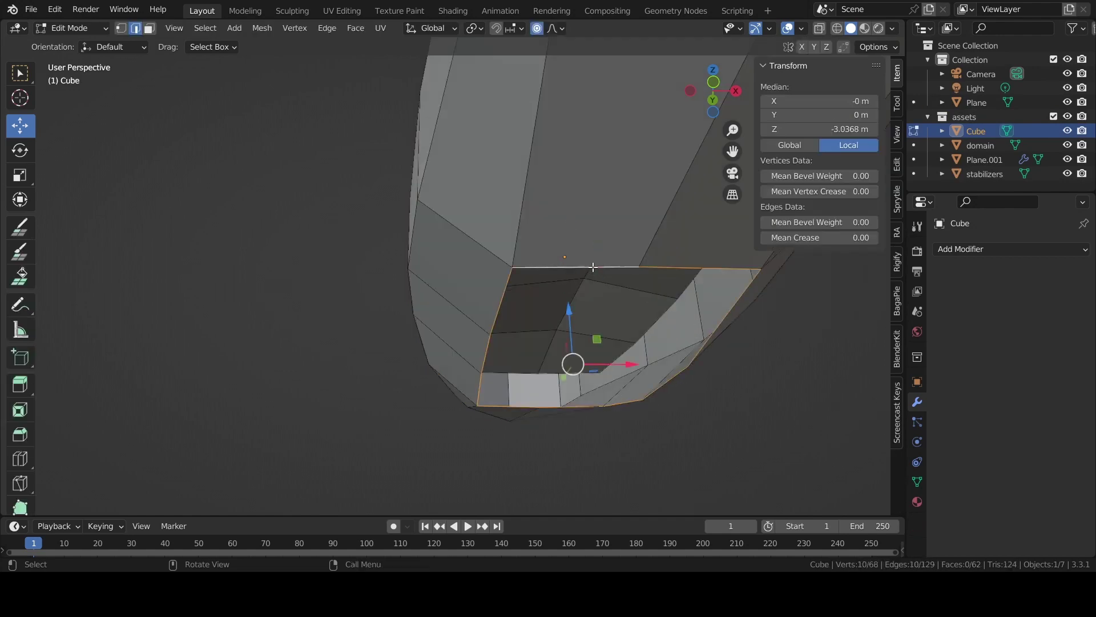
key("KP_Decimal")
mouse_move(596, 364)
middle_mouse_down()
mouse_move(487, 346)
mouse_move(643, 356)
middle_mouse_up()
In object mode, hide then unhide the scene and orbit around the hull
key("ctrl+Tab")
key("Tab")
key("h")
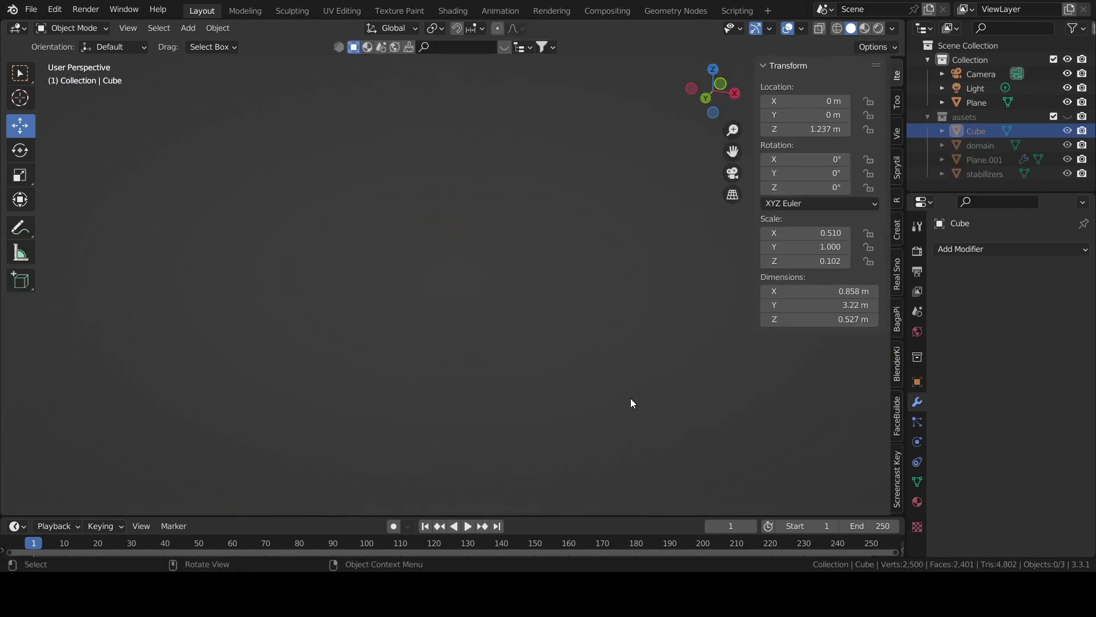
key("alt+h")
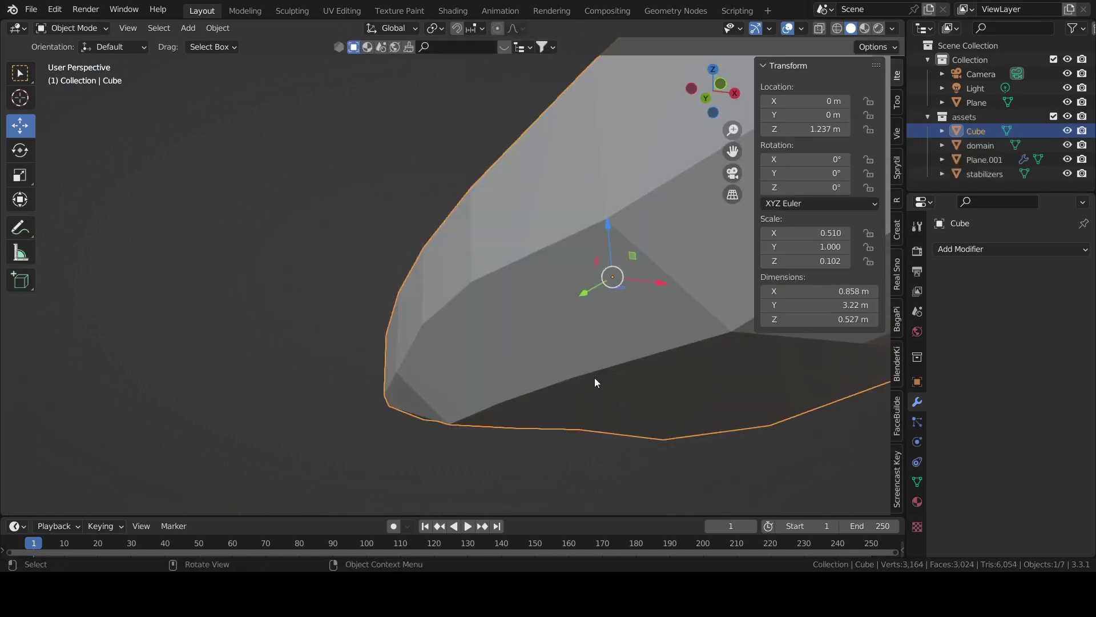
middle_click_drag(668, 406, 541, 399)
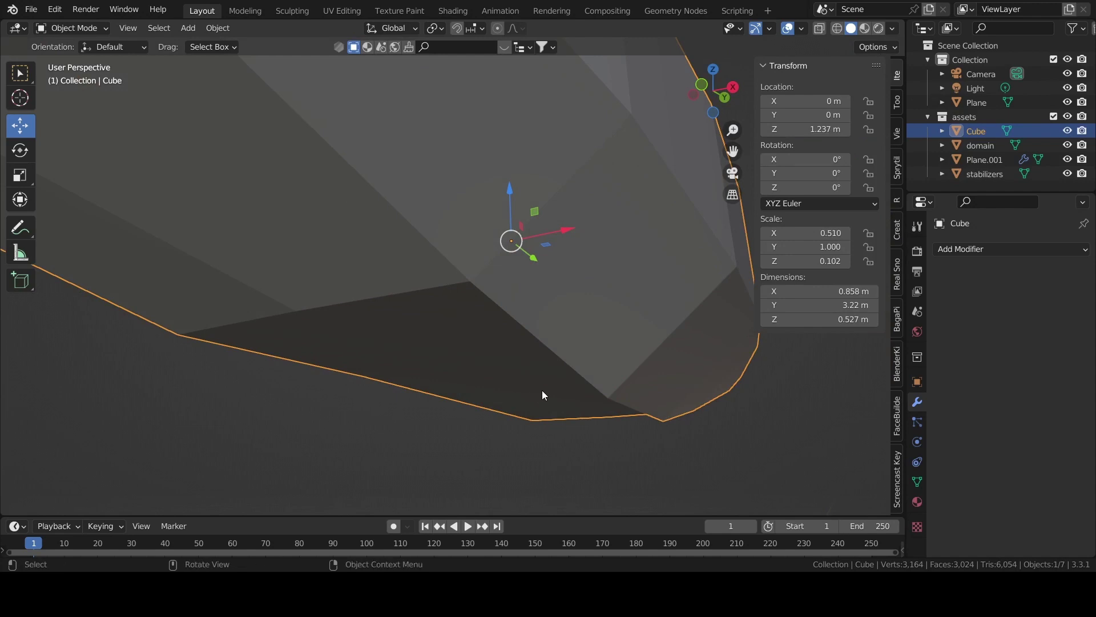
Back in edit mode, undo/redo to the version without the extra edge
key("Tab")
key("Tab")
key("Tab")
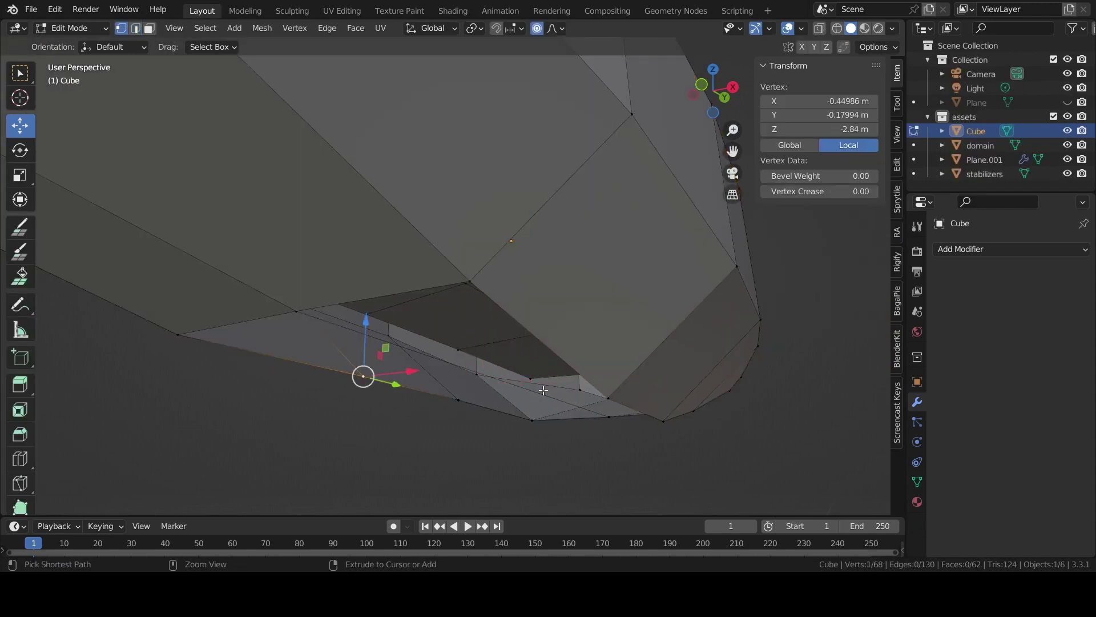
key("ctrl+z")
key("ctrl+z")
key("ctrl+z")
key("ctrl+z")
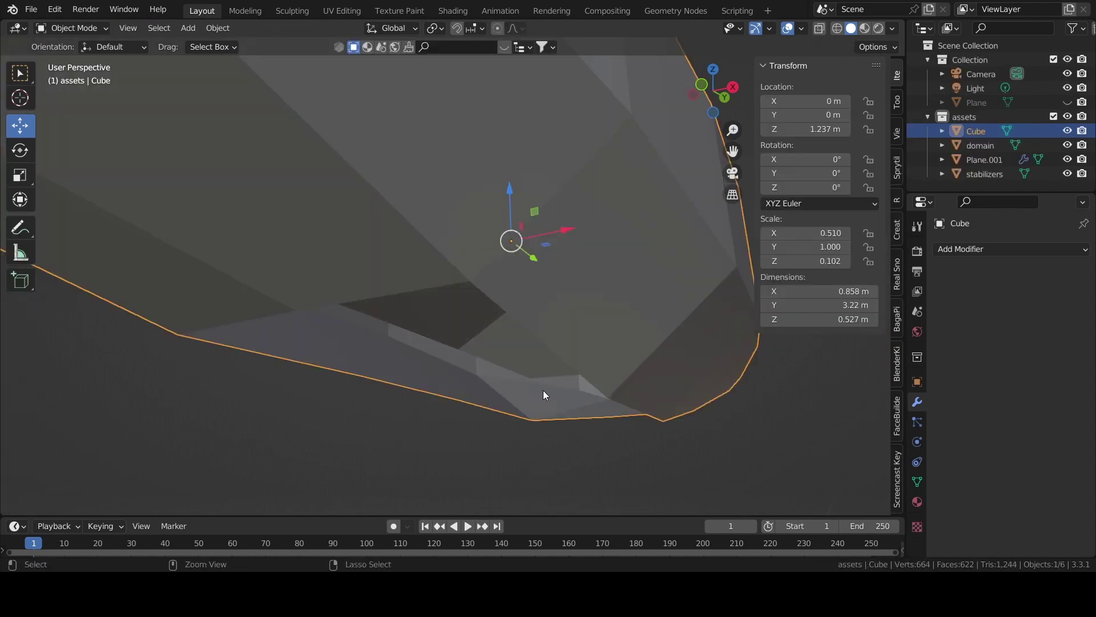
key("ctrl+shift+z")
key("ctrl+shift+z")
key("ctrl+shift+z")
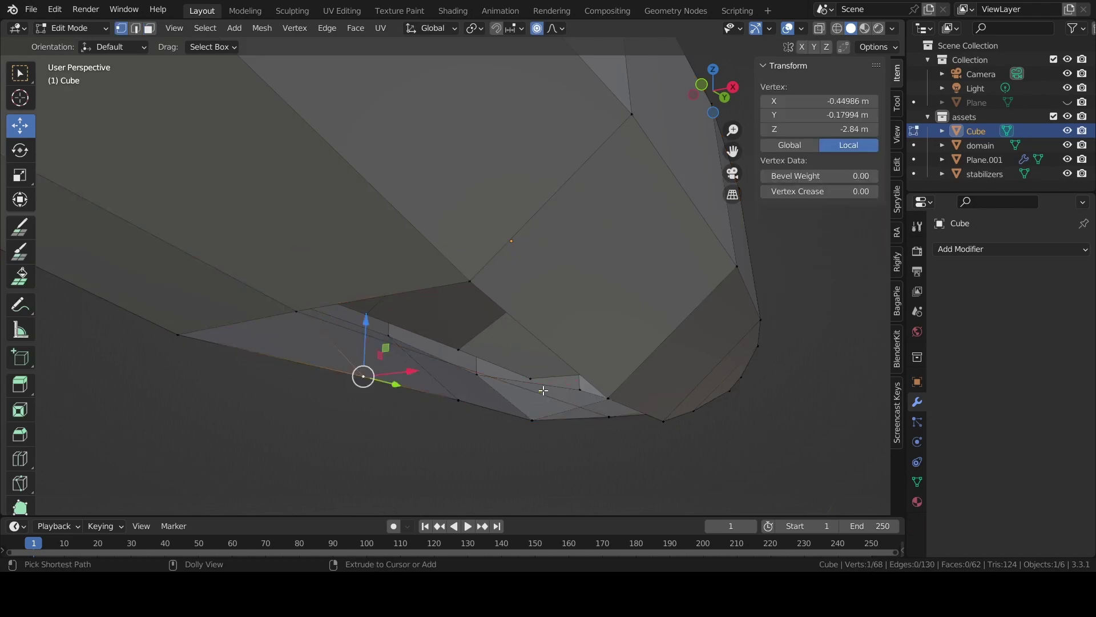
key("ctrl+shift+z")
key("ctrl+z")
left_click_drag(548, 406, 474, 378, "alt")
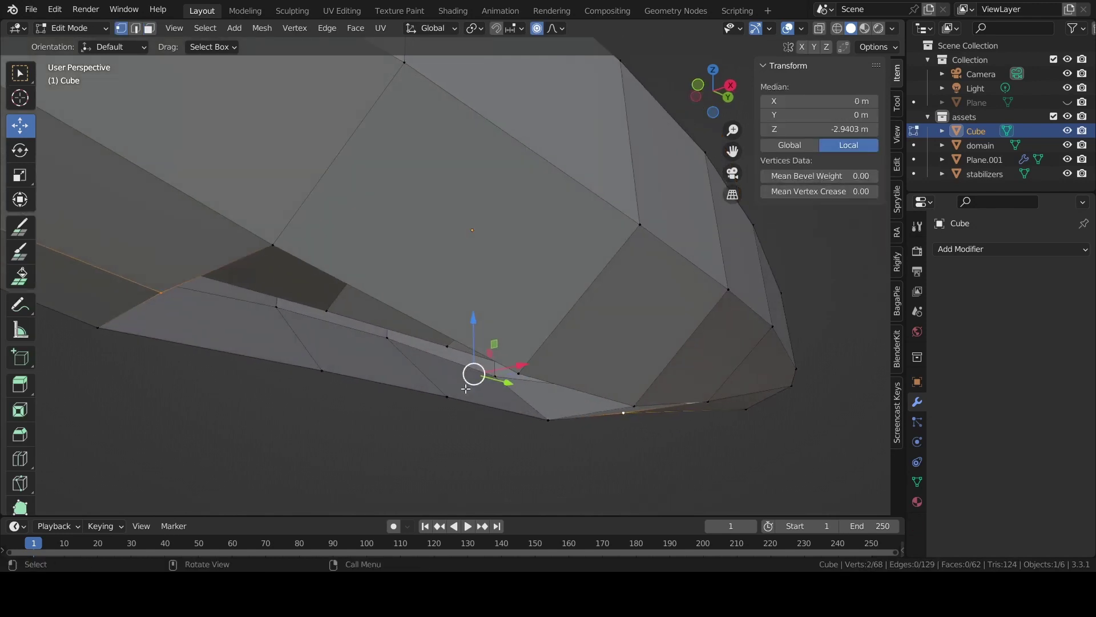
Select the hull's bottom edge and turn on X-ray to see hidden edges
left_click(419, 387, "alt")
left_click(342, 375, "alt")
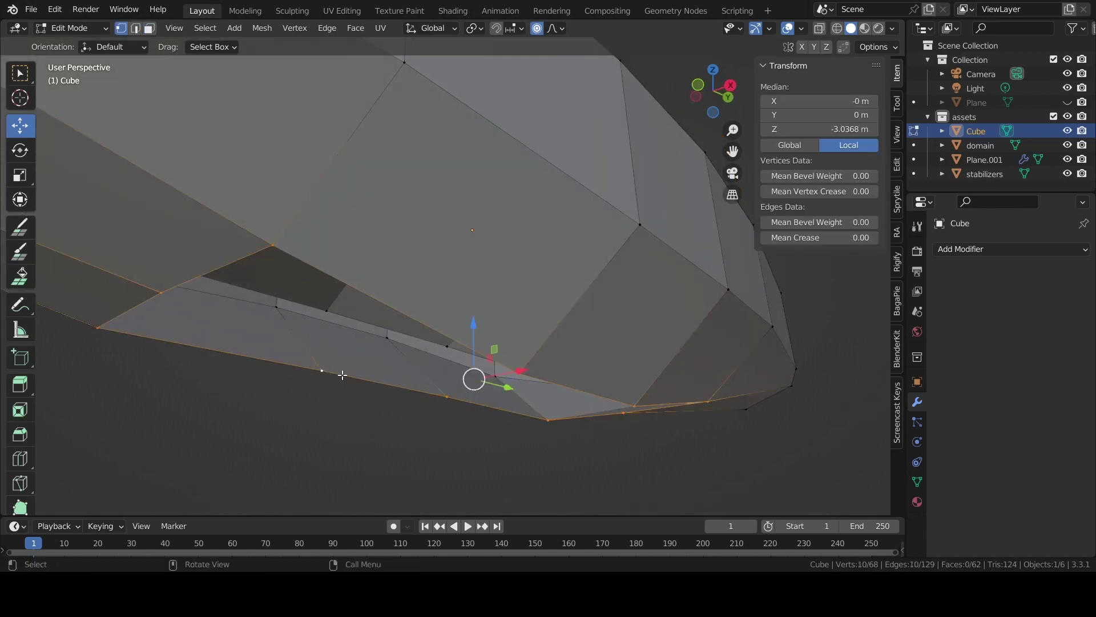
left_click(375, 384)
left_click(454, 399, "shift")
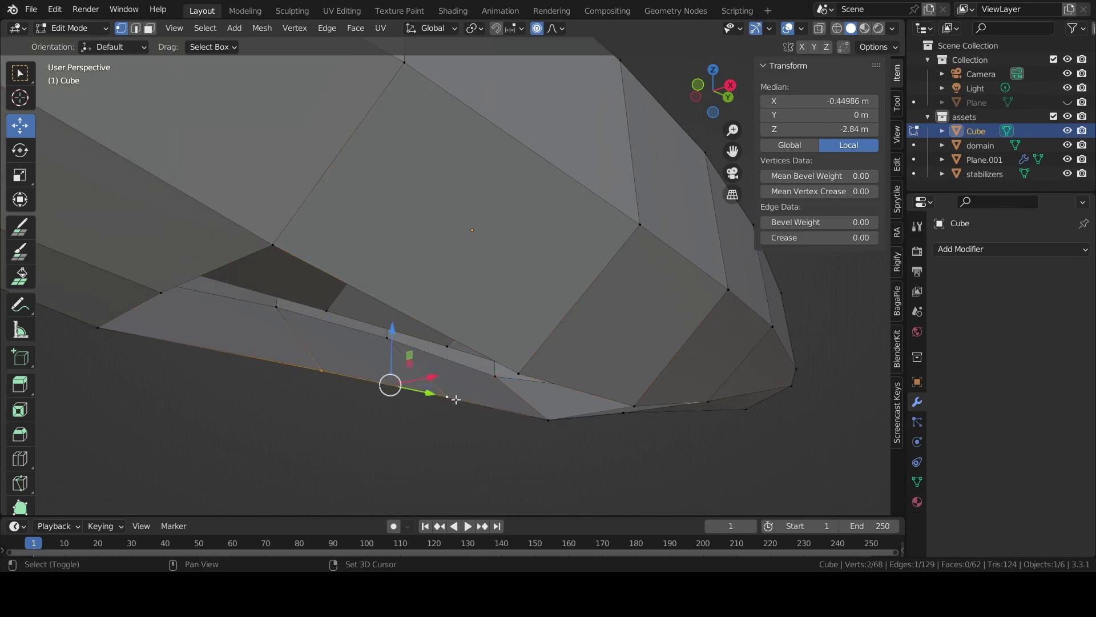
left_click(822, 28)
In Right view, lower the hull's lowest edge loop with a shrunken proportional falloff
left_click(723, 88)
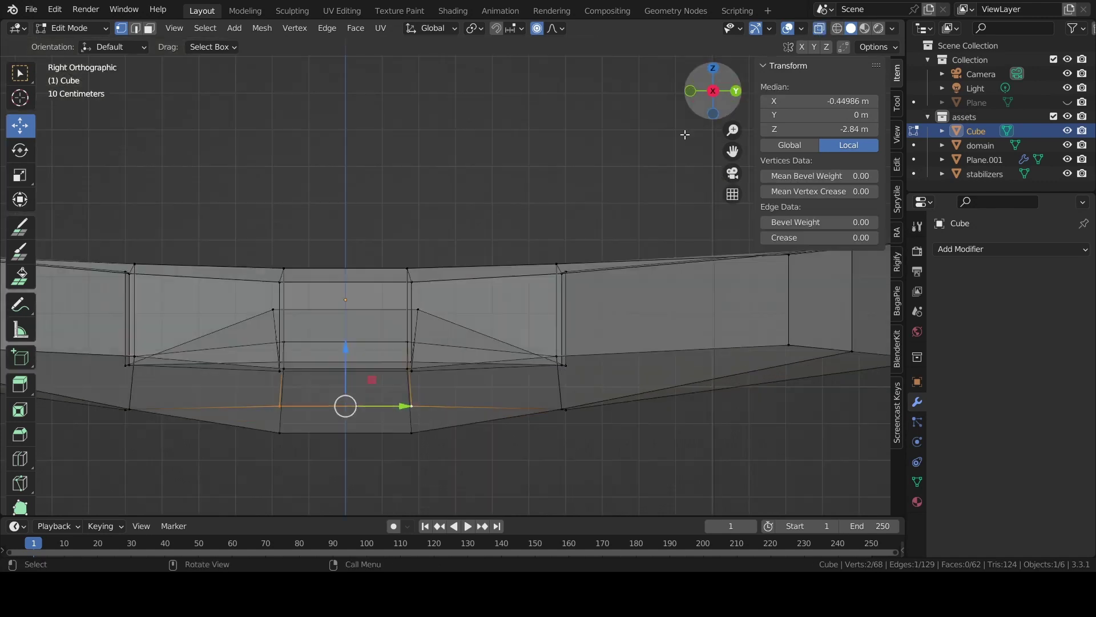
middle_click_drag(351, 350, 400, 318, "shift")
left_click(392, 321, "alt")
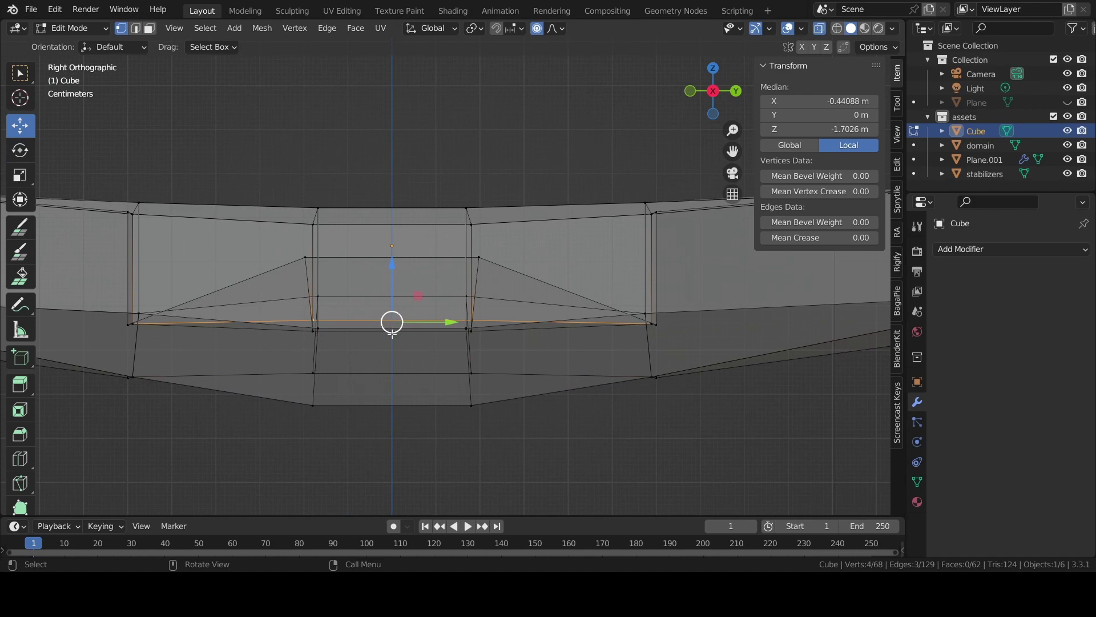
left_click(405, 340)
left_click(393, 373, "alt")
key("g")
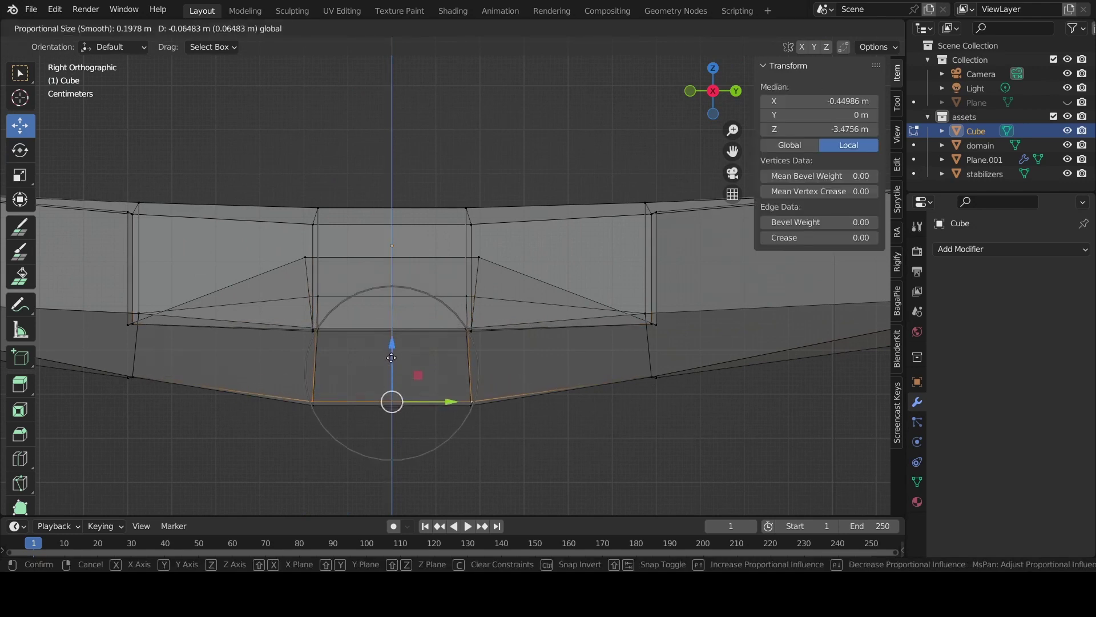
scroll(392, 366, "up", 9)
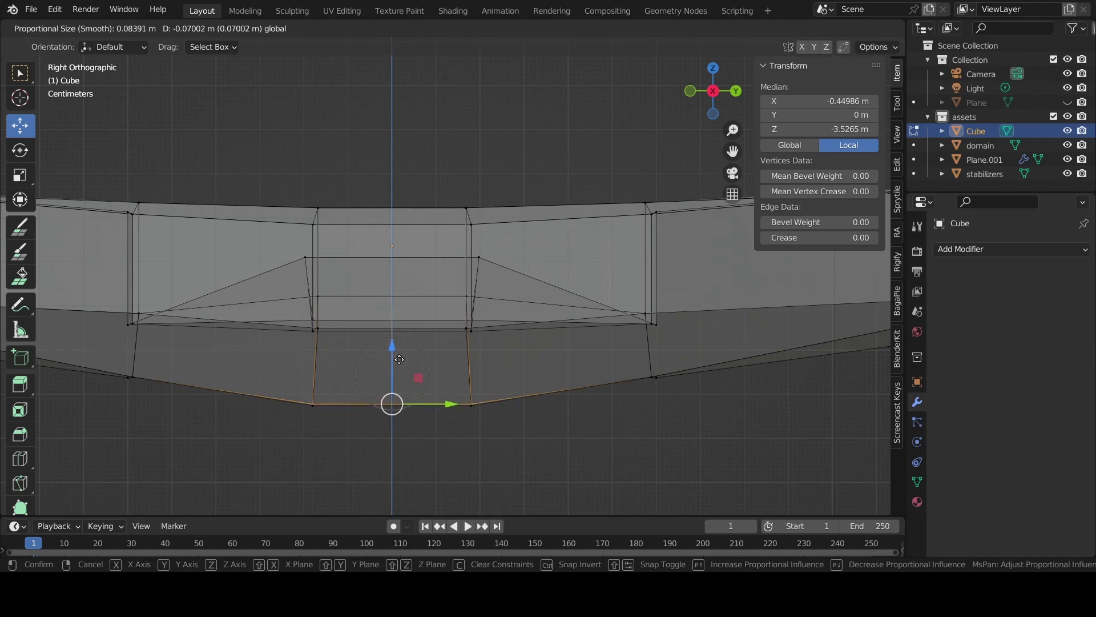
left_click(399, 359)
key("Tab")
Select another hull edge loop and move it straight down along Z
mouse_move(582, 362)
middle_mouse_down()
mouse_move(500, 358)
mouse_move(605, 344)
mouse_move(571, 372)
mouse_move(543, 367)
middle_mouse_up()
key("ctrl+Tab")
left_click(621, 371)
middle_click_drag(621, 371, 592, 330)
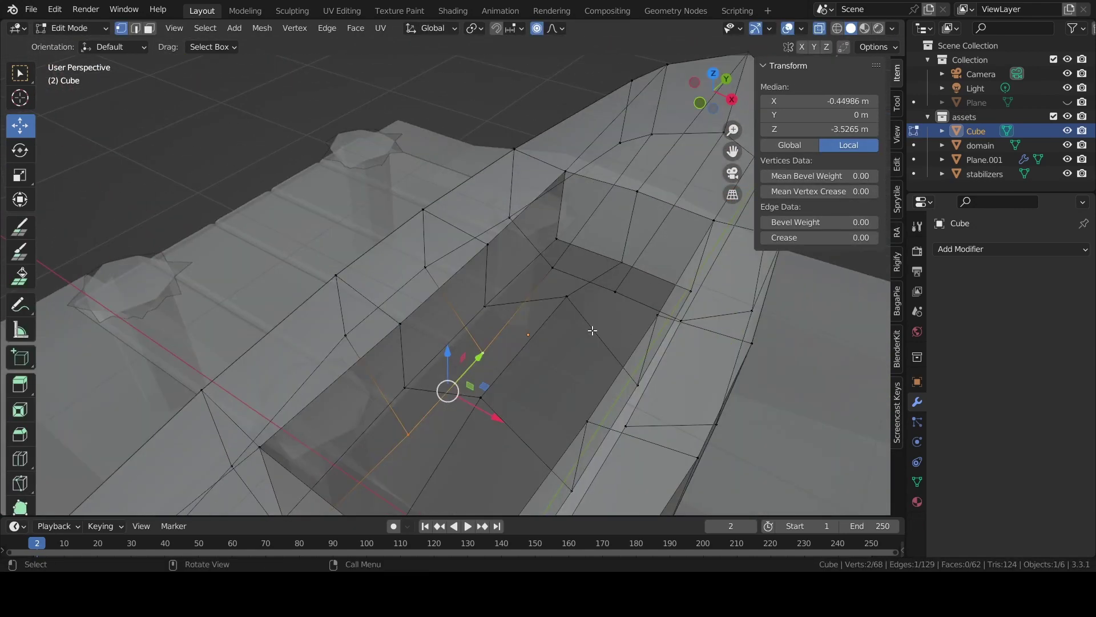
left_click(567, 297)
left_click(501, 389, "alt")
mouse_move(500, 388)
middle_mouse_down()
mouse_move(489, 351)
mouse_move(436, 311)
middle_mouse_up()
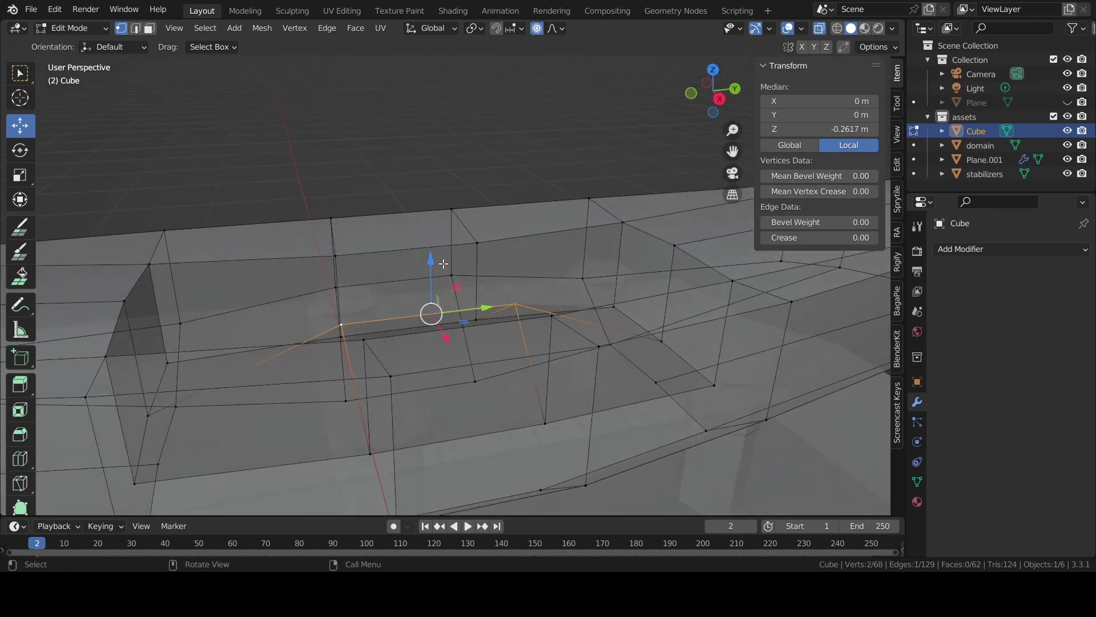
key("g")
key("z")
left_click(440, 342)
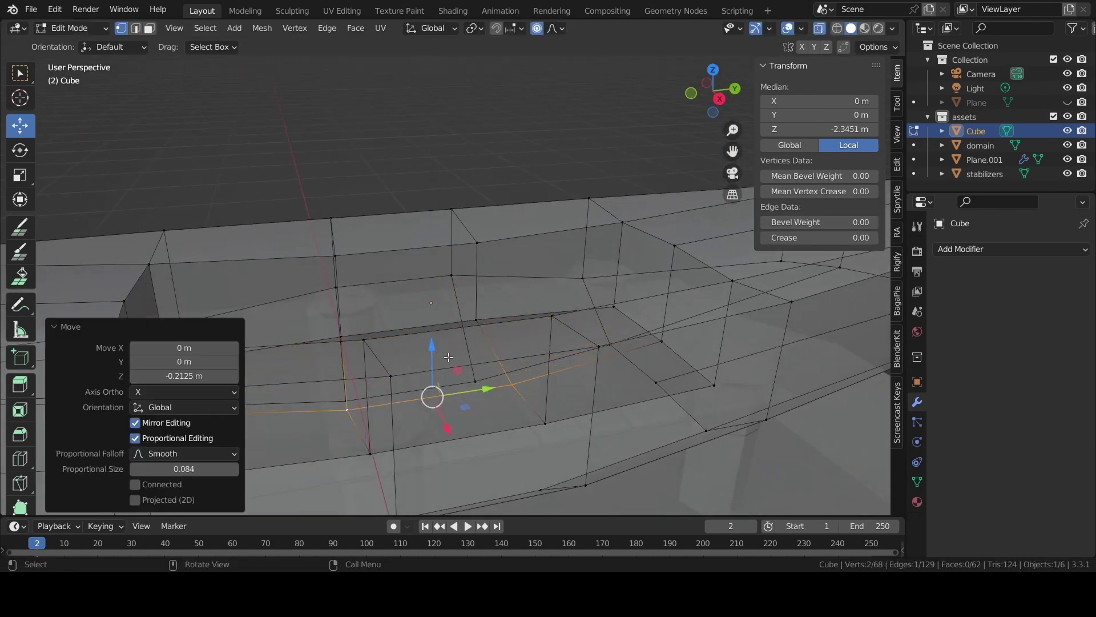
Check the deeper hull shape, then reselect the bottom edge loop in edit mode
key("Tab")
mouse_move(449, 444)
middle_mouse_down()
mouse_move(443, 337)
mouse_move(500, 368)
mouse_move(445, 371)
mouse_move(464, 374)
mouse_move(470, 361)
mouse_move(461, 380)
middle_mouse_up()
key("Tab")
left_click(248, 357, "alt")
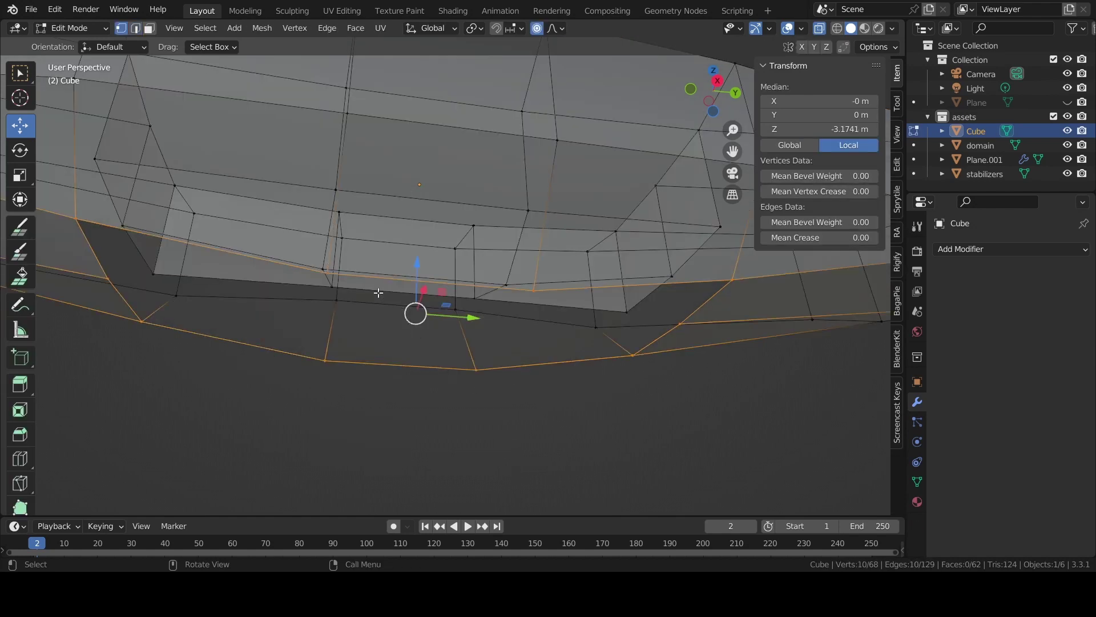
Fill the first four-vertex gap in the hull underside with a face
left_click(331, 274)
left_click(332, 348)
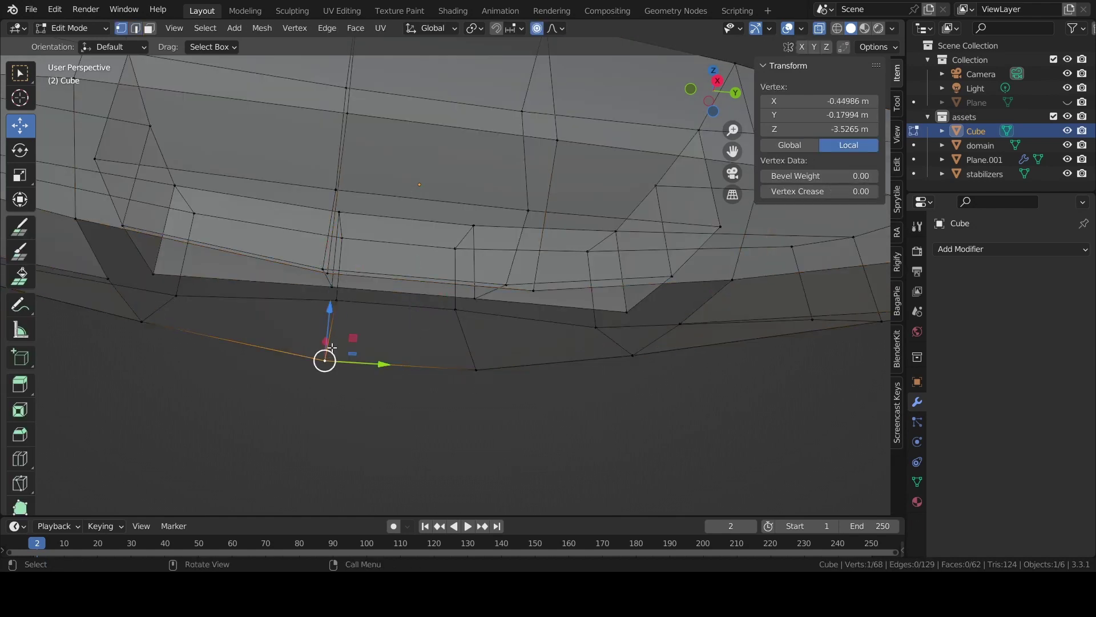
left_click(326, 276, "shift")
left_click(476, 370, "shift")
left_click(532, 295, "shift")
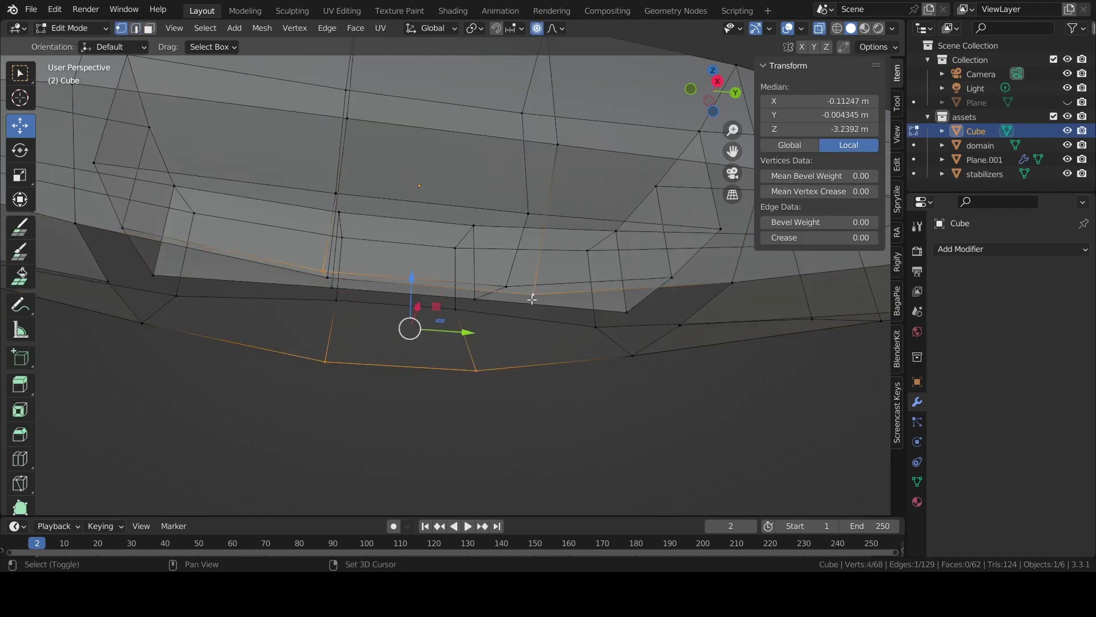
key("f")
Close a second hull gap, undoing the first attempt and refilling it with a corrected face
middle_click_drag(500, 341, 224, 281)
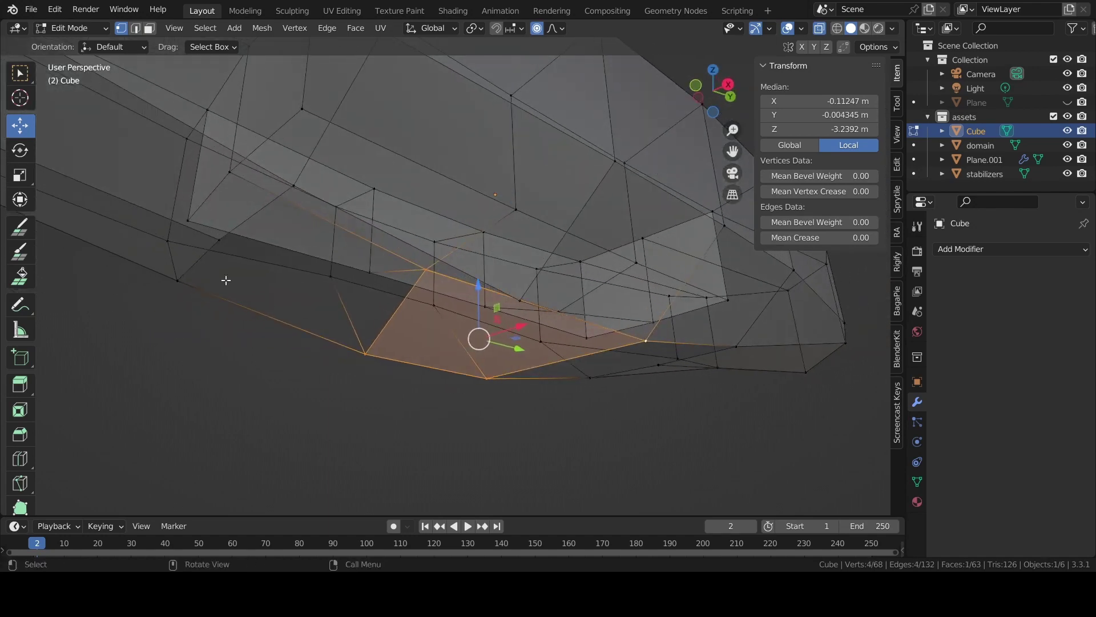
left_click(185, 276)
left_click(296, 192, "shift")
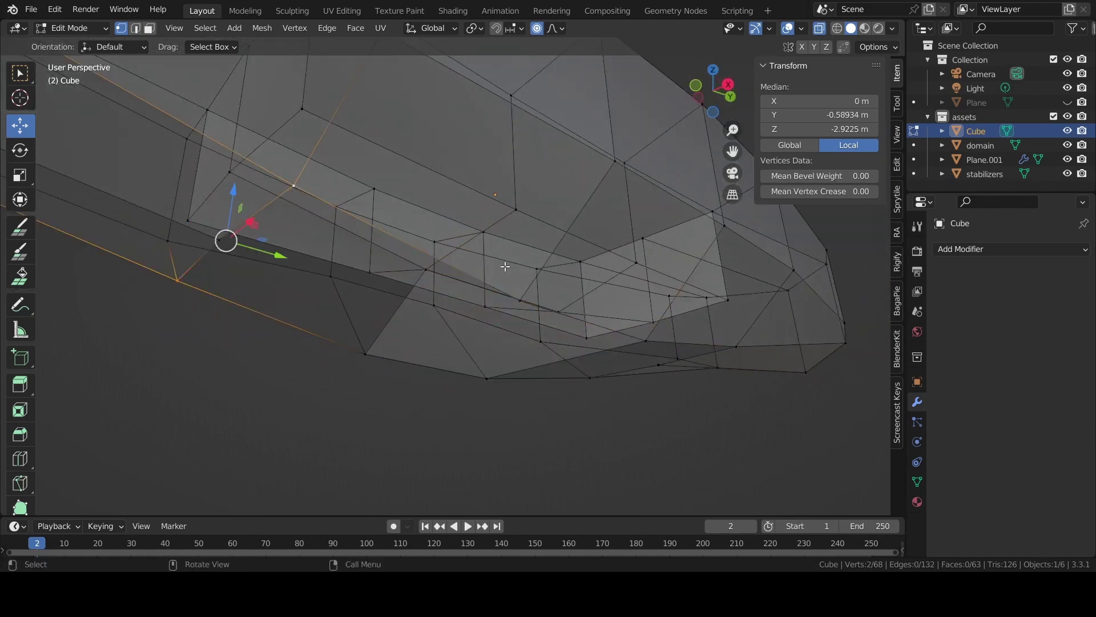
middle_click_drag(505, 266, 394, 297)
left_click(325, 376, "shift")
left_click(404, 362, "shift")
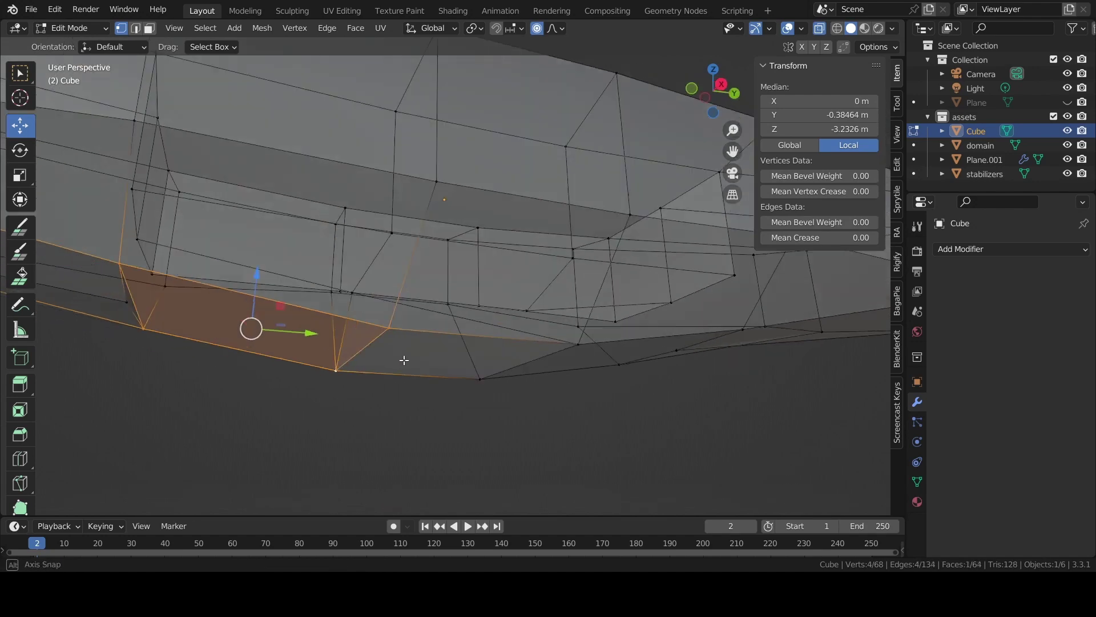
middle_click_drag(404, 362, 170, 290)
left_click(155, 295, "shift")
key("f")
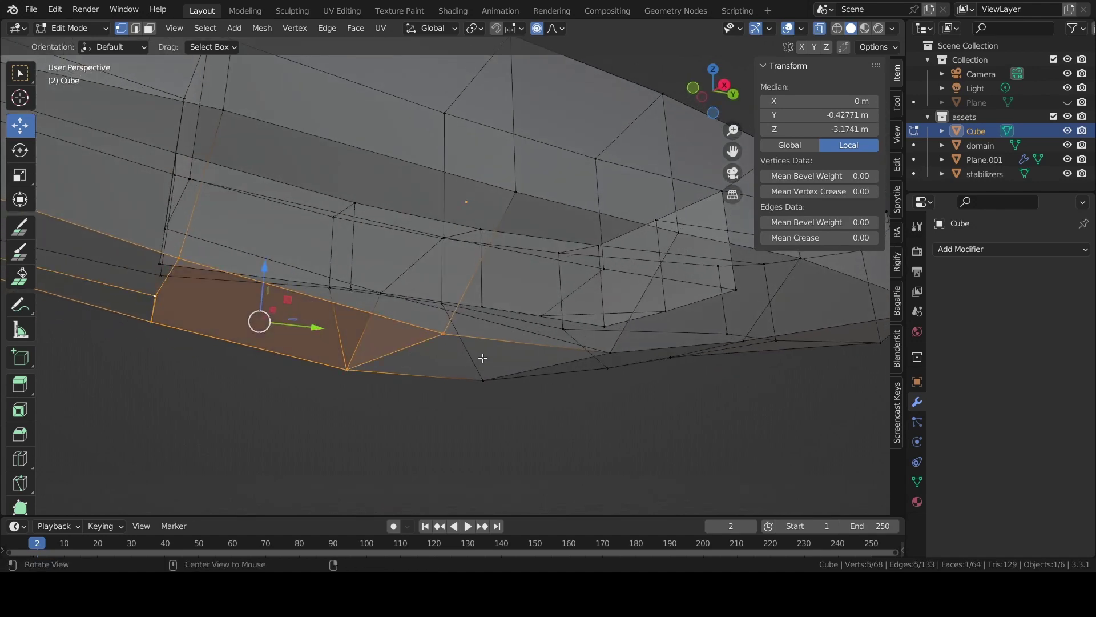
mouse_move(482, 359)
middle_mouse_down()
mouse_move(402, 332)
mouse_move(247, 346)
middle_mouse_up()
key("ctrl+z")
key("ctrl+z")
key("ctrl+z")
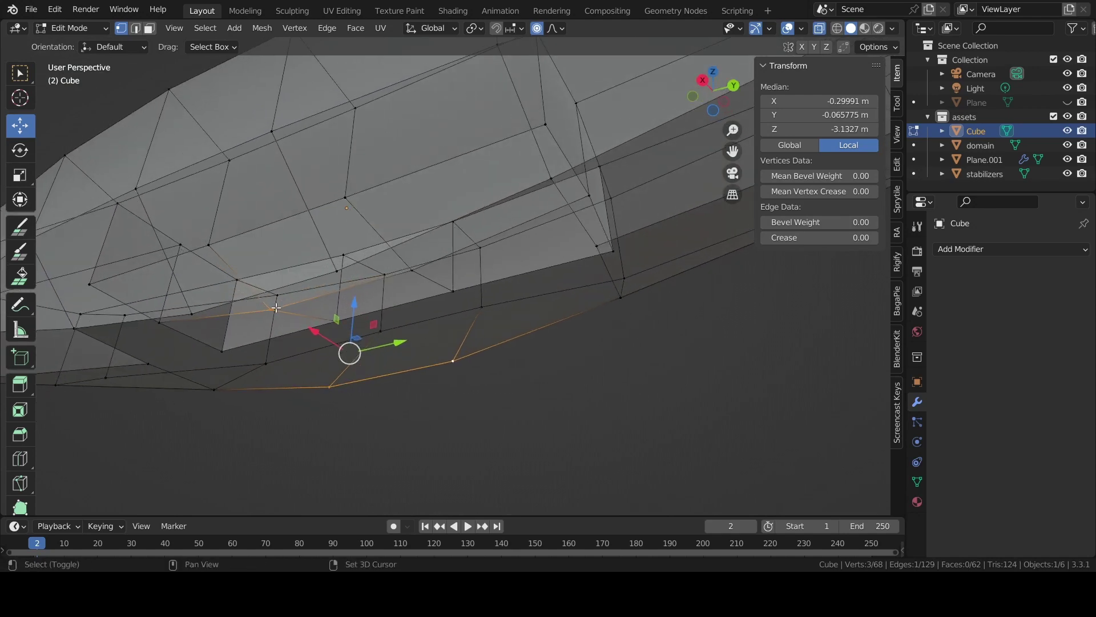
left_click(415, 347, "shift")
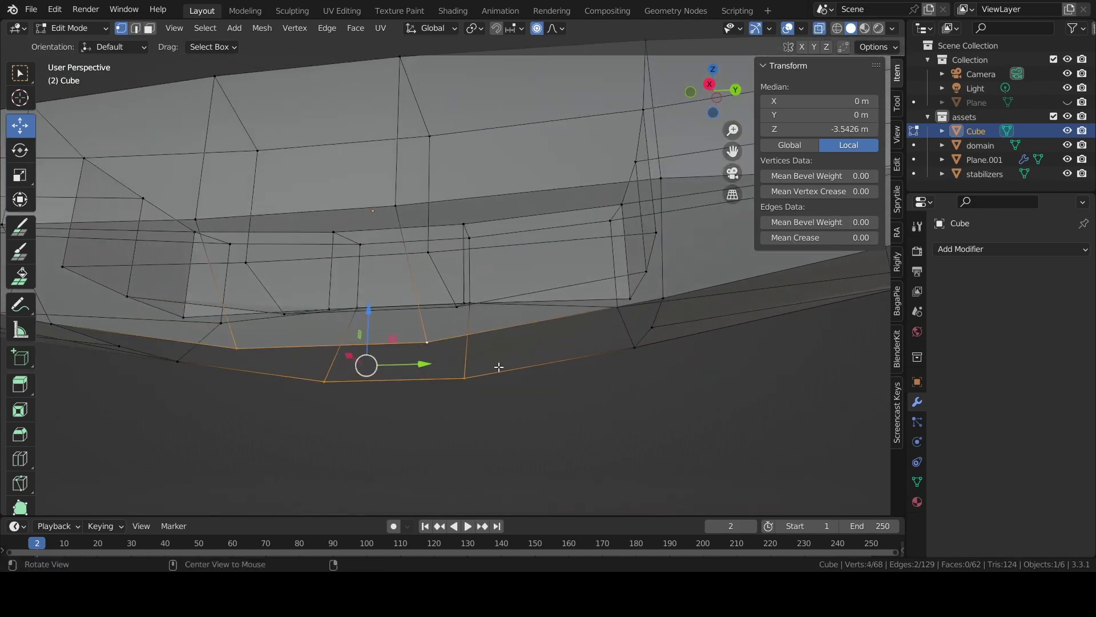
key("f")
mouse_move(499, 367)
middle_mouse_down()
mouse_move(495, 332)
mouse_move(572, 294)
middle_mouse_up()
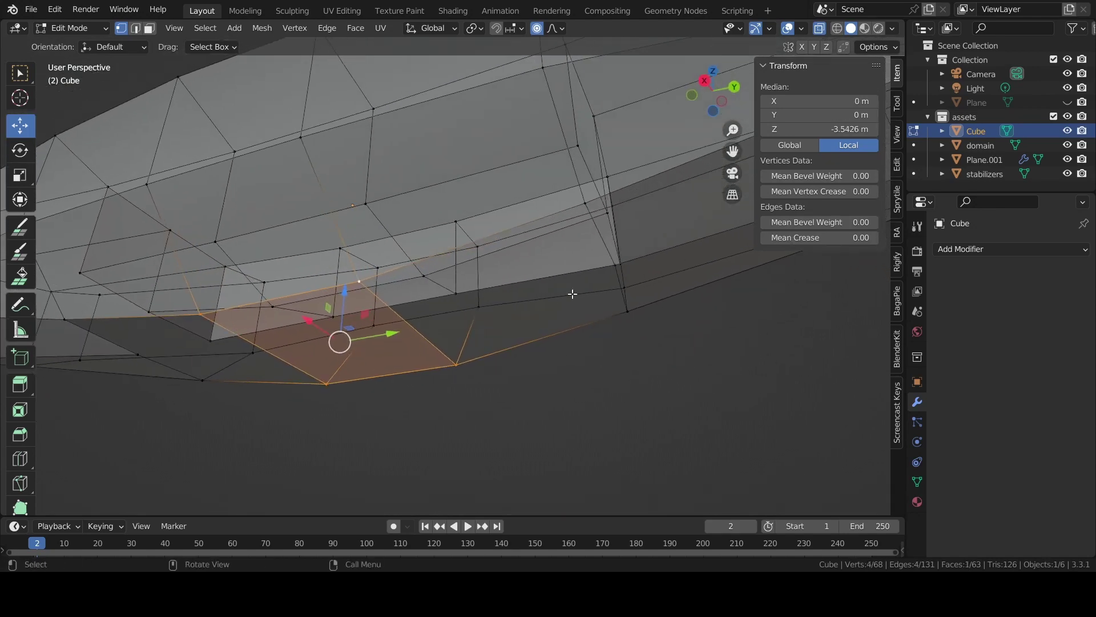
Fill the next hull gap with a five-vertex face
left_click(603, 274)
middle_click_drag(506, 308, 492, 313)
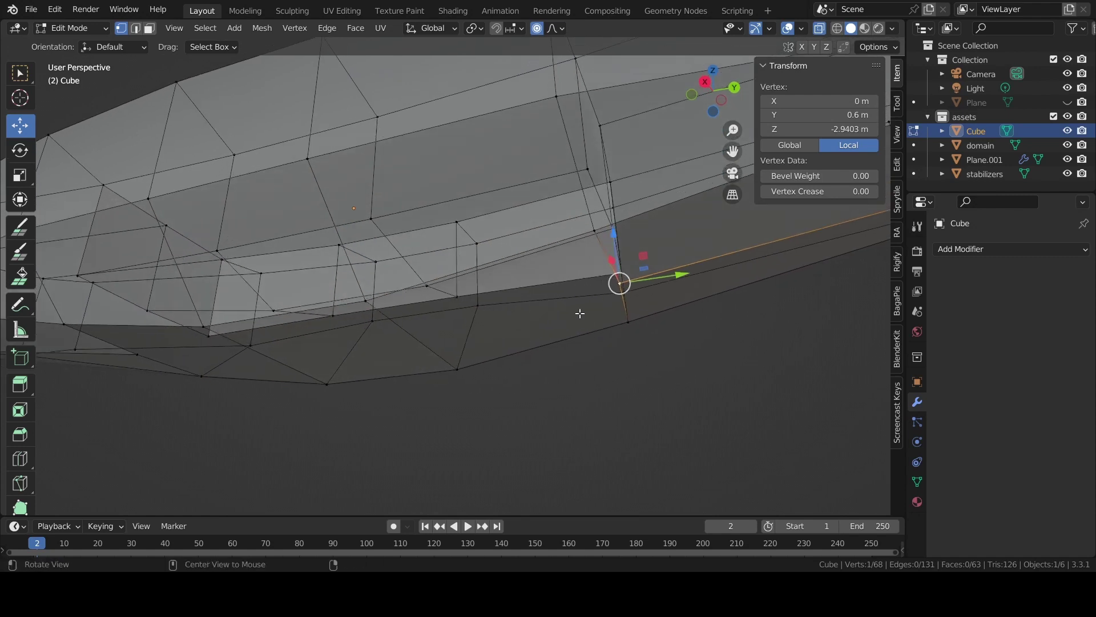
mouse_move(580, 313)
middle_mouse_down()
mouse_move(548, 313)
mouse_move(579, 315)
middle_mouse_up()
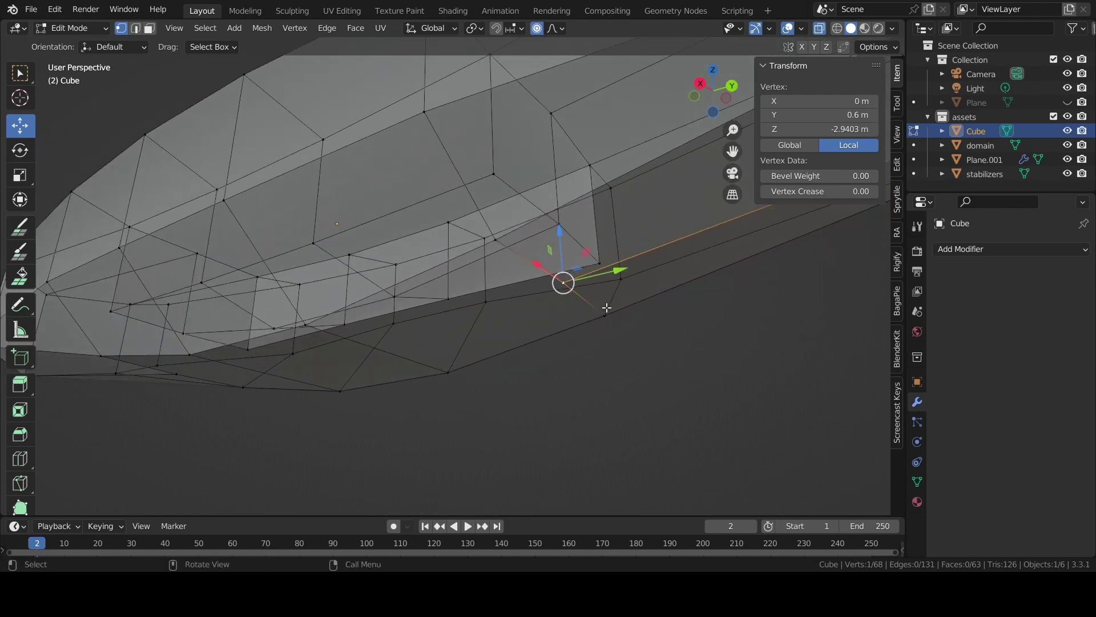
left_click(606, 312)
left_click(495, 242, "shift")
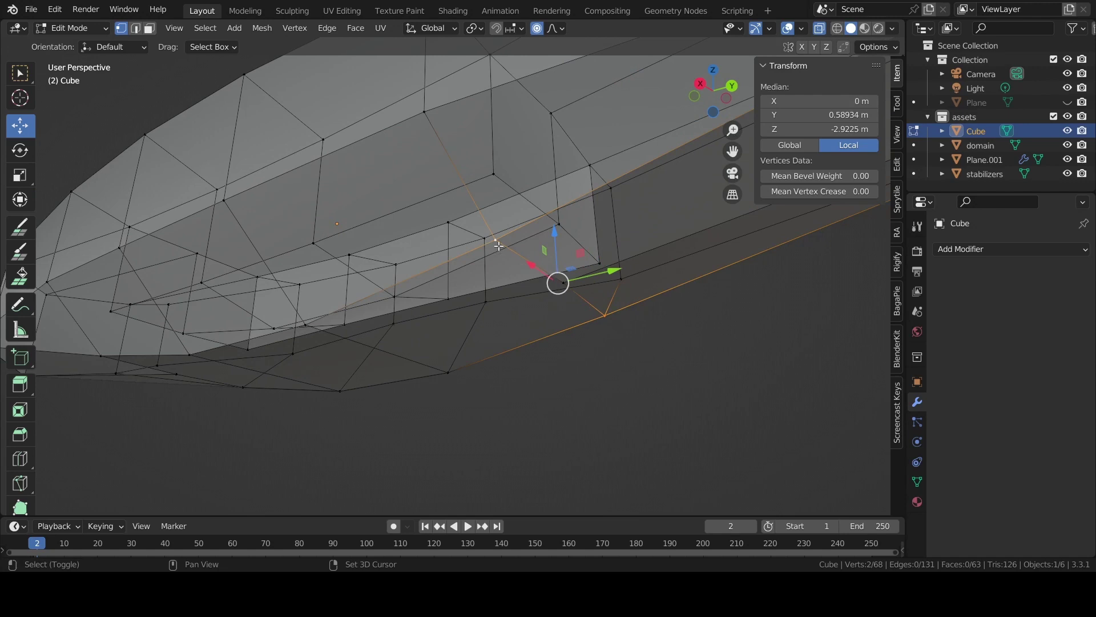
left_click(553, 278, "shift")
left_click(449, 372, "shift")
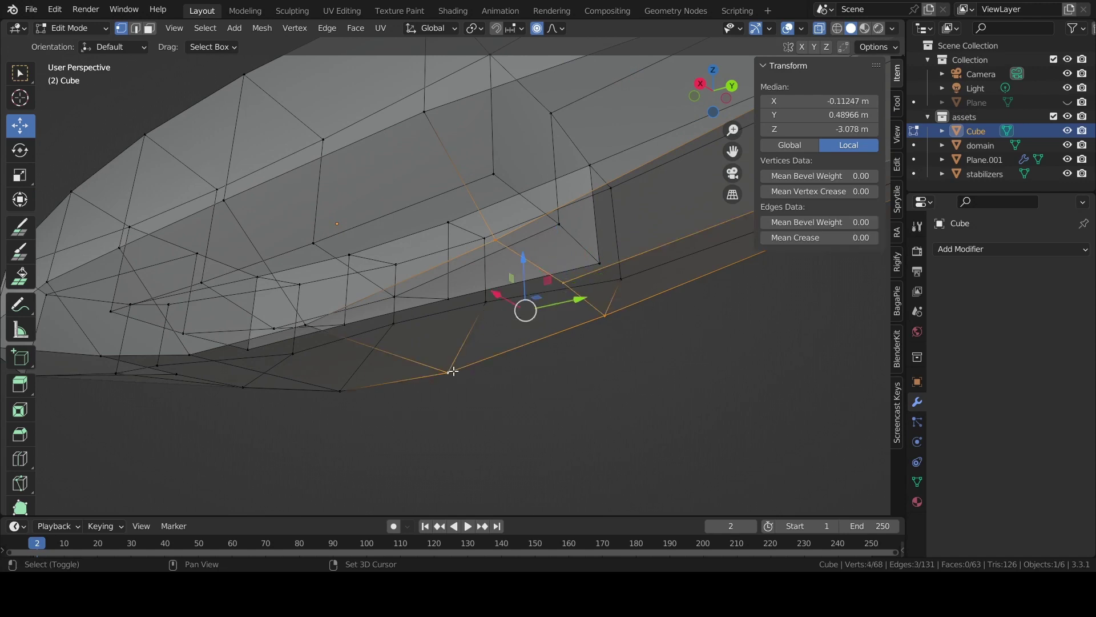
left_click(303, 325, "shift")
middle_click_drag(303, 324, 142, 318)
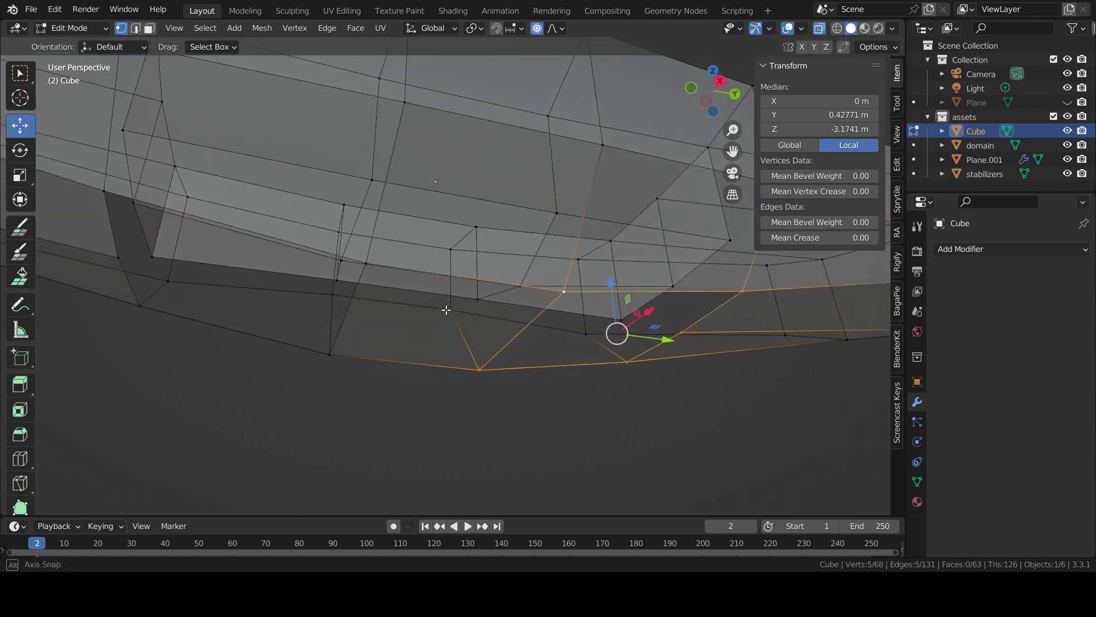
left_click(140, 306, "shift")
key("ctrl+z")
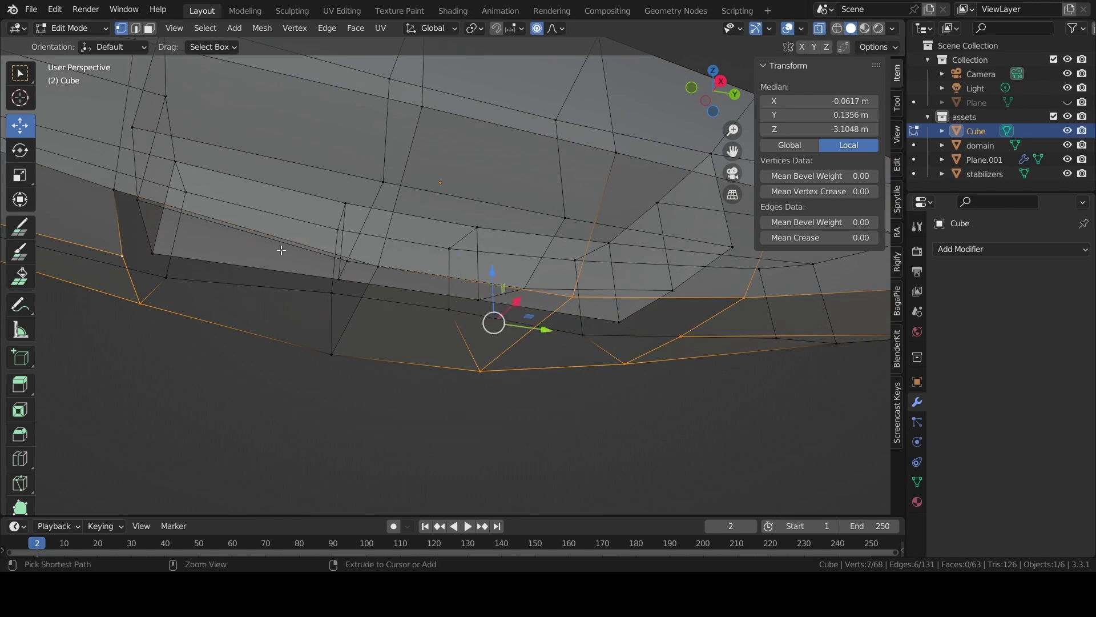
key("ctrl+z")
key("ctrl+z")
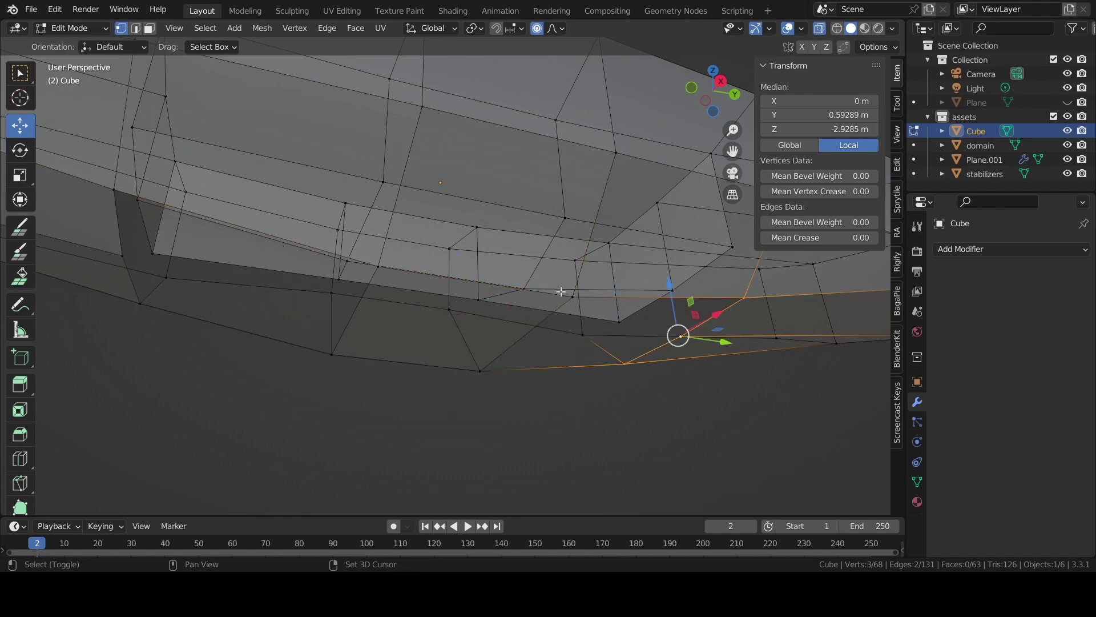
left_click(487, 361, "shift")
key("f")
Fill the gap on the other side of the hull with a face
left_click(455, 361)
mouse_move(486, 360)
middle_mouse_down()
mouse_move(389, 352)
mouse_move(401, 382)
mouse_move(121, 298)
middle_mouse_up()
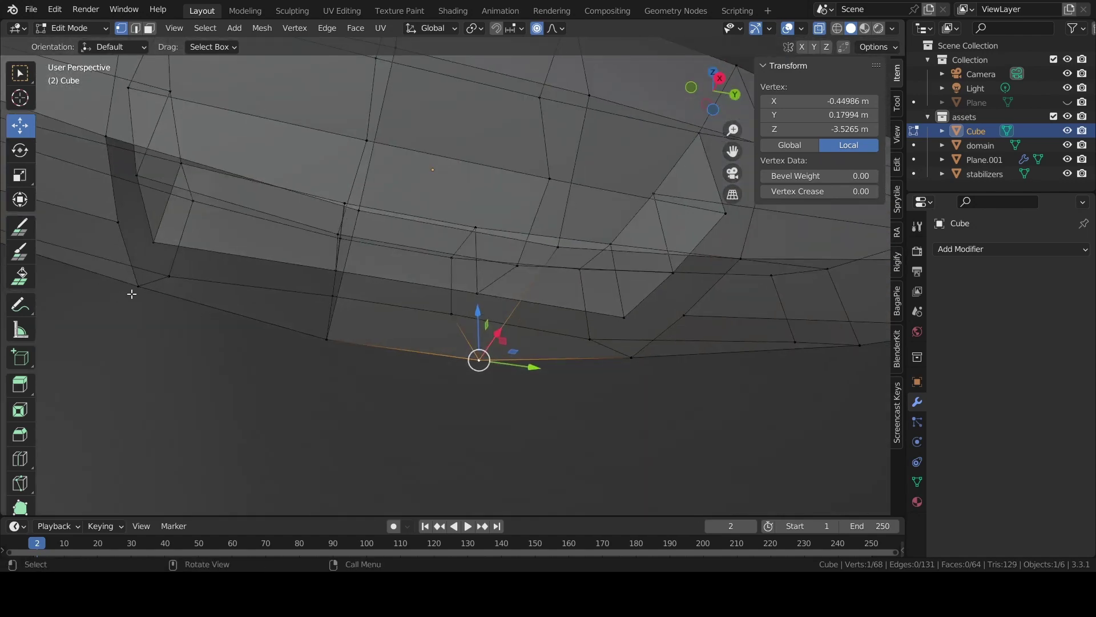
left_click(135, 288)
left_click(122, 229, "shift")
left_click(358, 210, "ctrl")
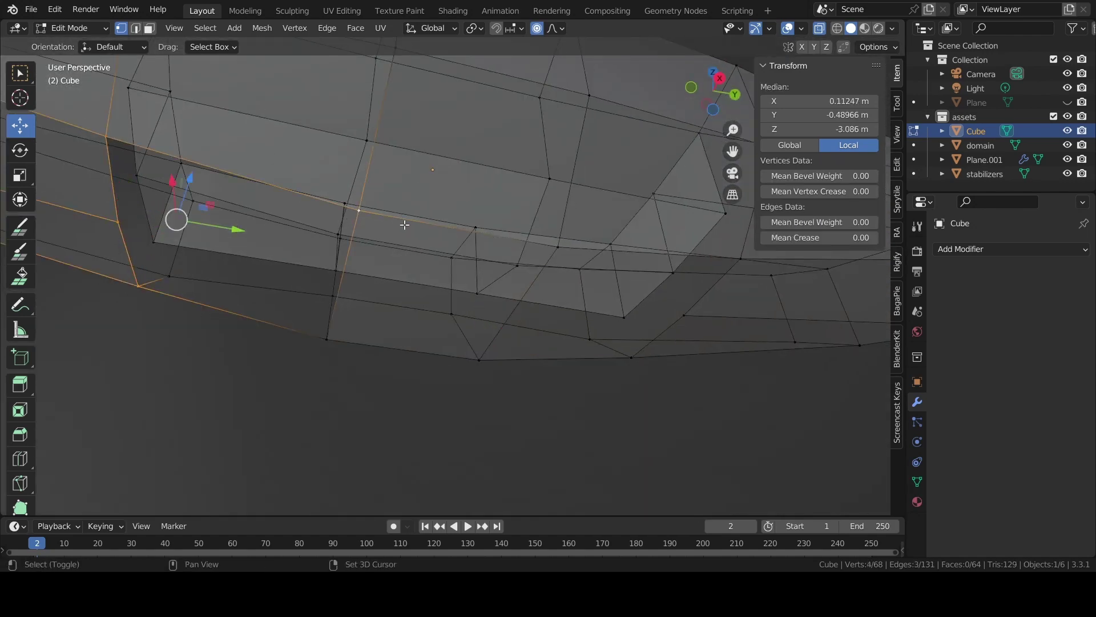
middle_click_drag(359, 210, 375, 315)
left_click(337, 356, "ctrl")
key("f")
mouse_move(337, 358)
middle_mouse_down()
mouse_move(451, 379)
mouse_move(470, 357)
mouse_move(323, 463)
mouse_move(482, 403)
mouse_move(238, 283)
middle_mouse_up()
Clear the selection, return to Object Mode and turn X-ray off
key("alt+a")
scroll(395, 310, "down", 5)
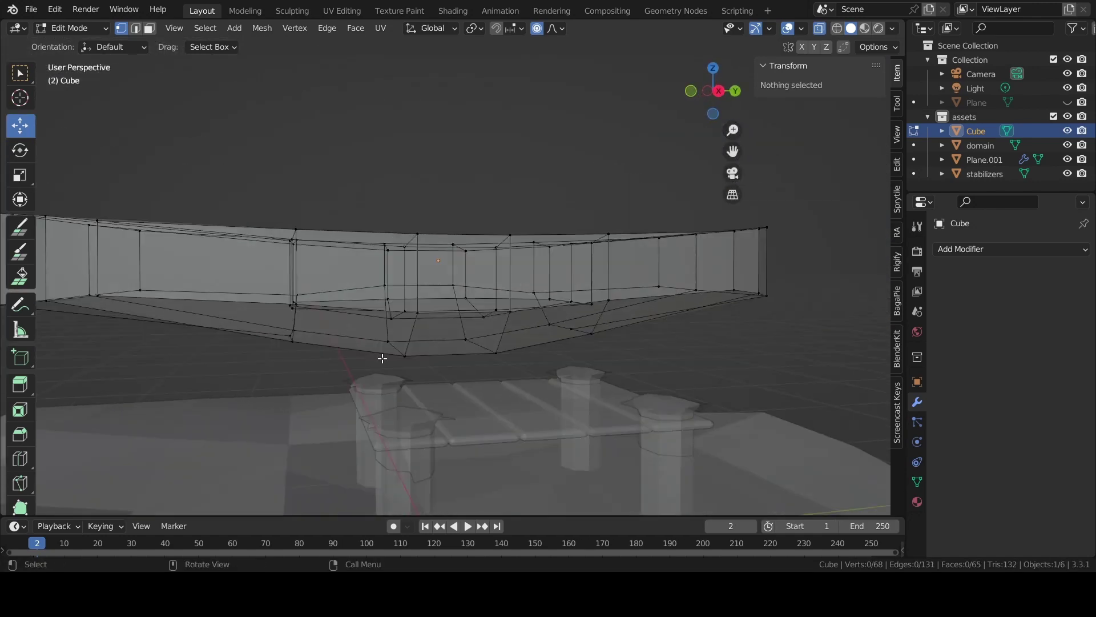
key("Tab")
middle_click_drag(544, 327, 548, 417)
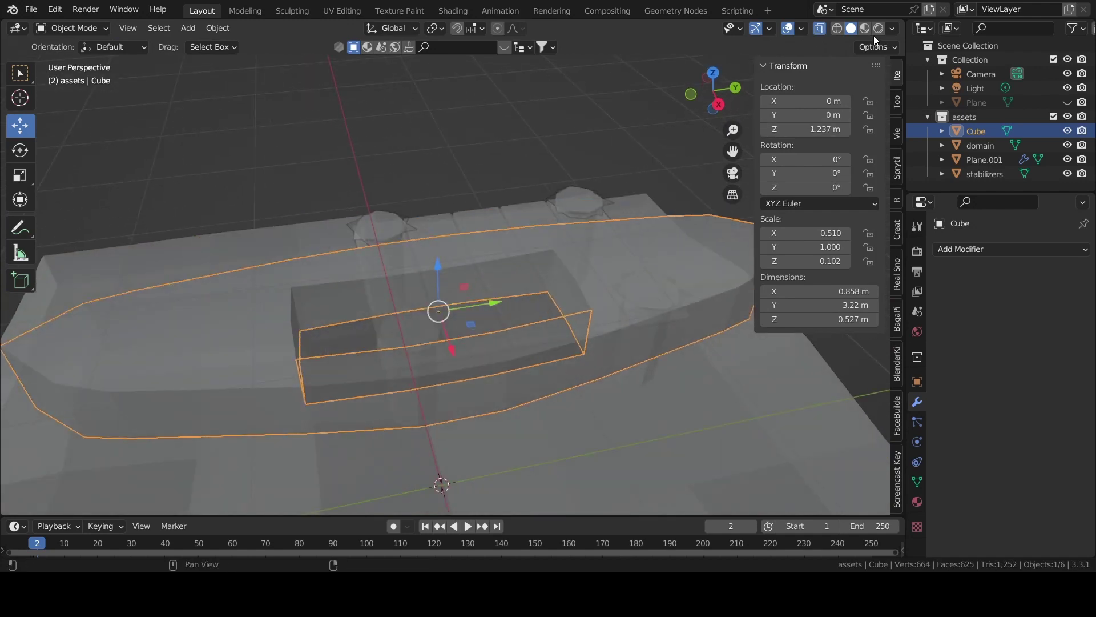
left_click(820, 29)
mouse_move(594, 228)
middle_mouse_down()
mouse_move(560, 249)
mouse_move(539, 289)
mouse_move(576, 268)
middle_mouse_up()
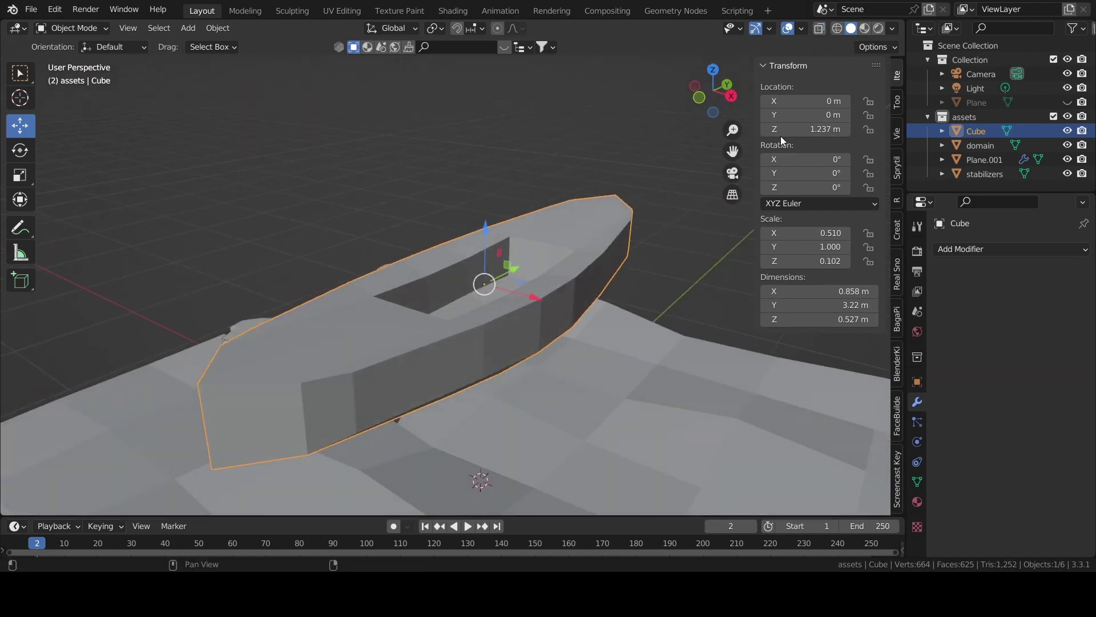
Tilt the boat to 47.7° around Y and lower it toward the sand
left_click(833, 187)
key("Return")
left_click_drag(833, 173, 732, 173)
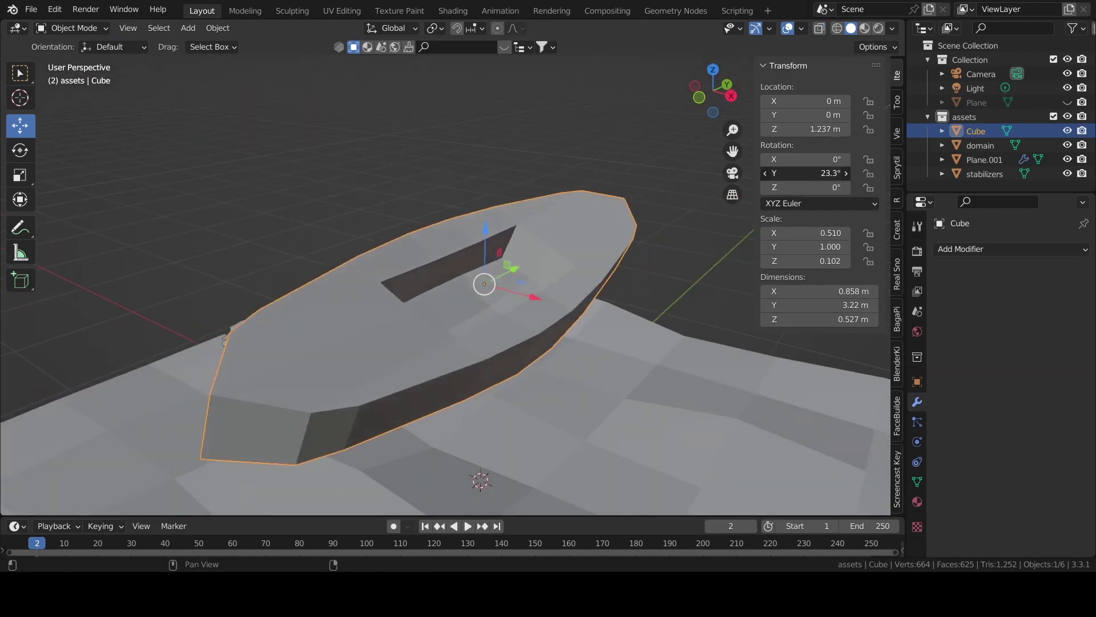
left_click(732, 173)
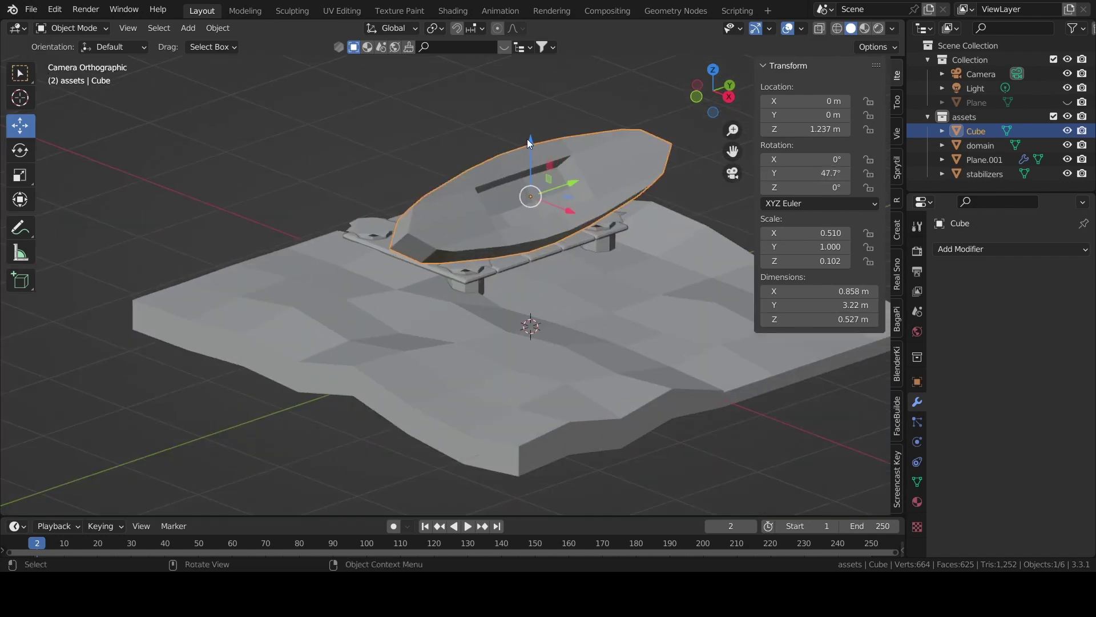
left_click_drag(527, 139, 595, 276)
mouse_move(595, 275)
middle_mouse_down()
mouse_move(546, 315)
mouse_move(561, 374)
mouse_move(481, 376)
middle_mouse_up()
Cancel an accidental resize and move the boat vertically down onto the sand
key("s")
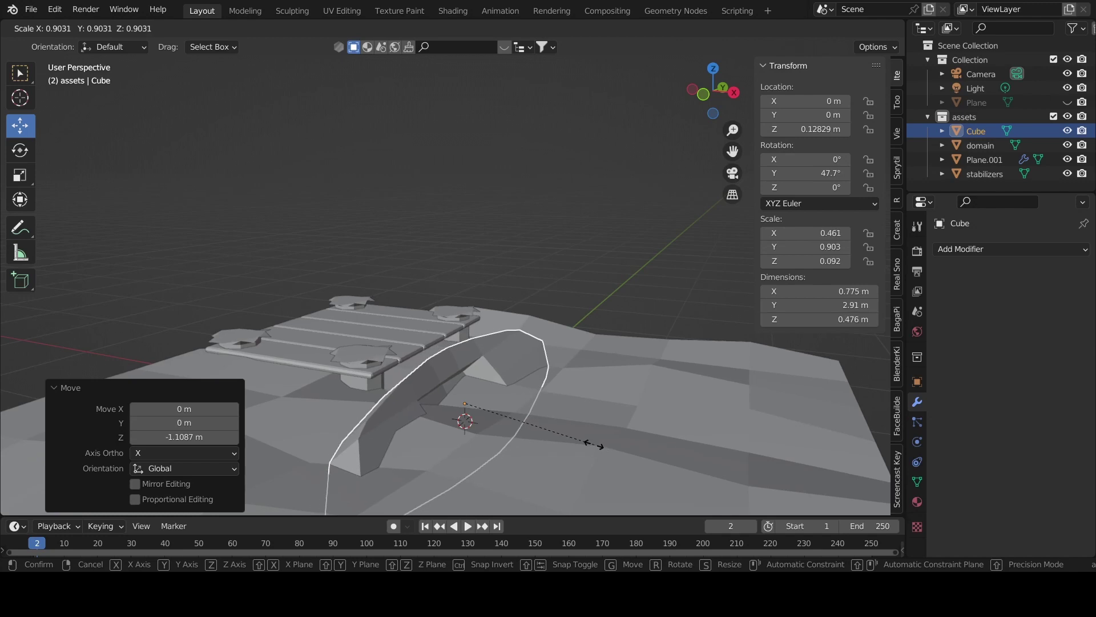
left_click(552, 418)
key("ctrl+z")
key("g")
key("z")
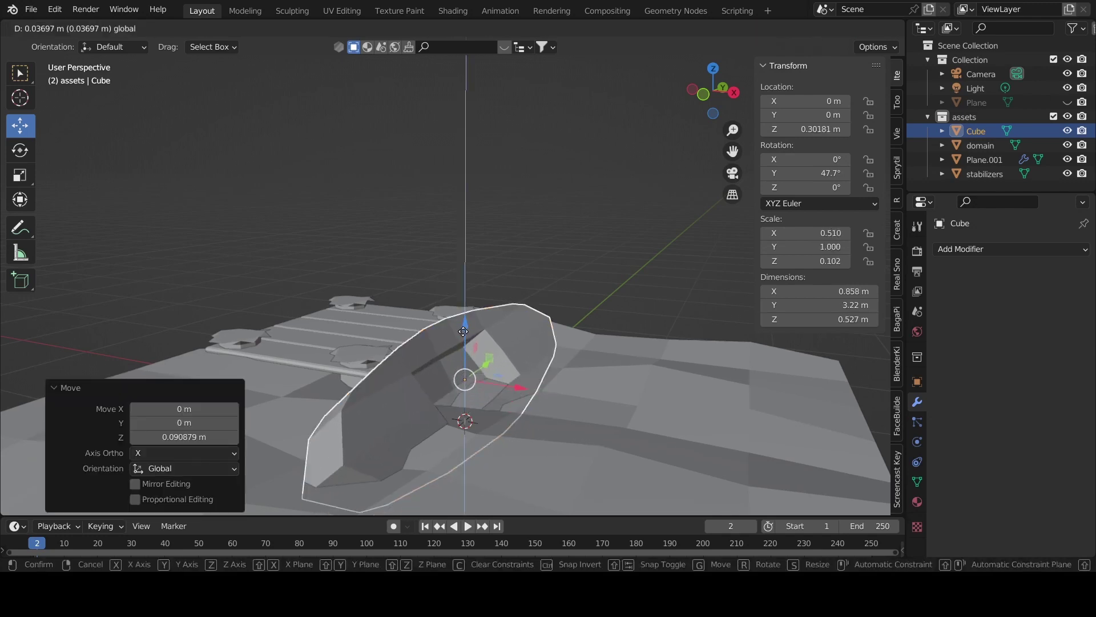
left_click(461, 320)
key("g")
key("z")
left_click(460, 295)
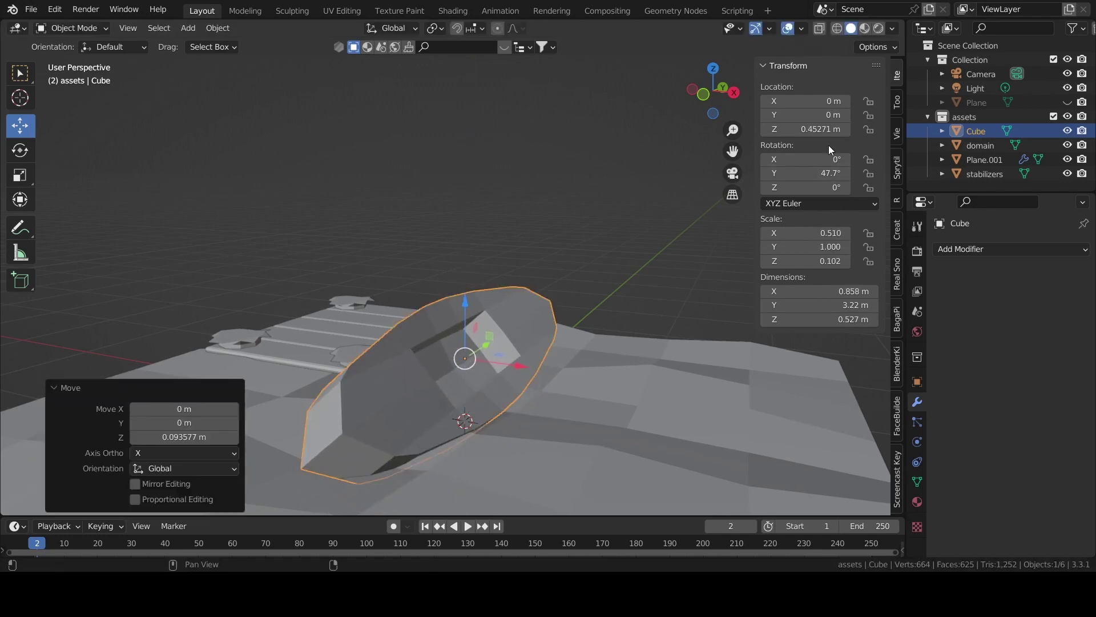
Reduce the boat's Y rotation to 24.5°
left_click(811, 173)
type("45")
key("Return")
left_click_drag(810, 173, 788, 173)
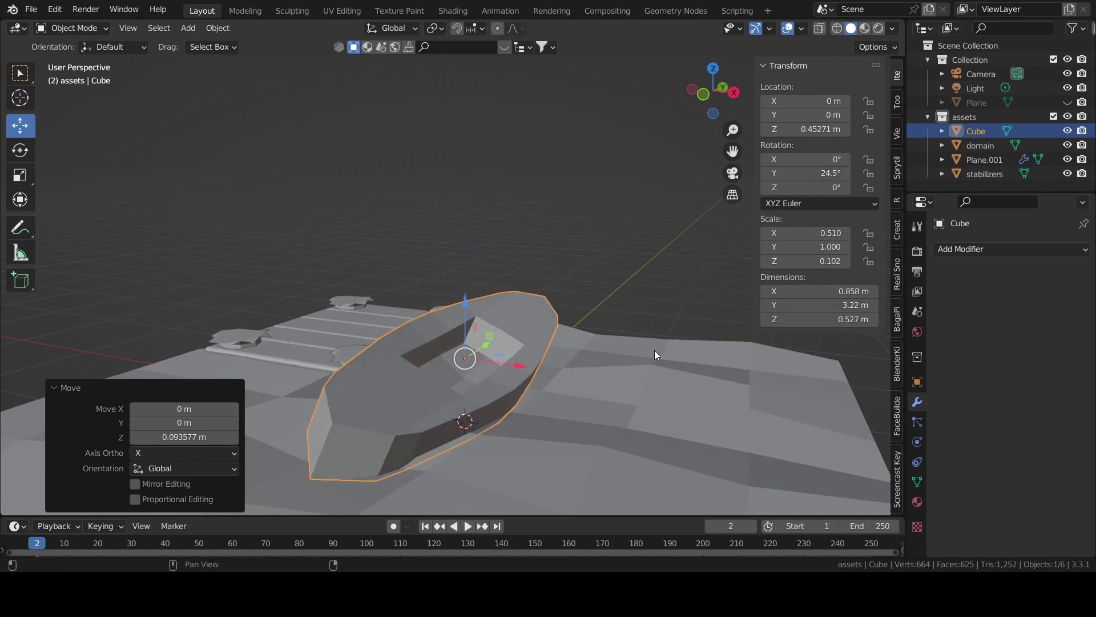
middle_click_drag(655, 351, 546, 337)
scroll(547, 337, "up", 3)
scroll(570, 379, "down", 2)
scroll(586, 374, "down", 3)
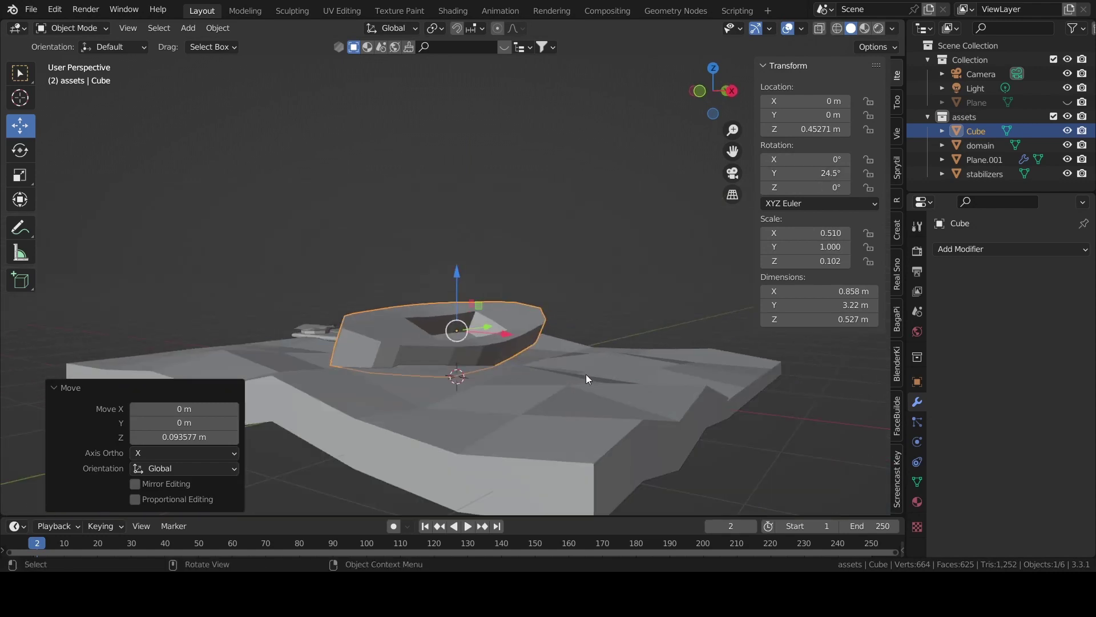
mouse_move(586, 374)
middle_mouse_down()
mouse_move(656, 397)
mouse_move(472, 361)
mouse_move(475, 371)
middle_mouse_up()
scroll(475, 371, "up", 2)
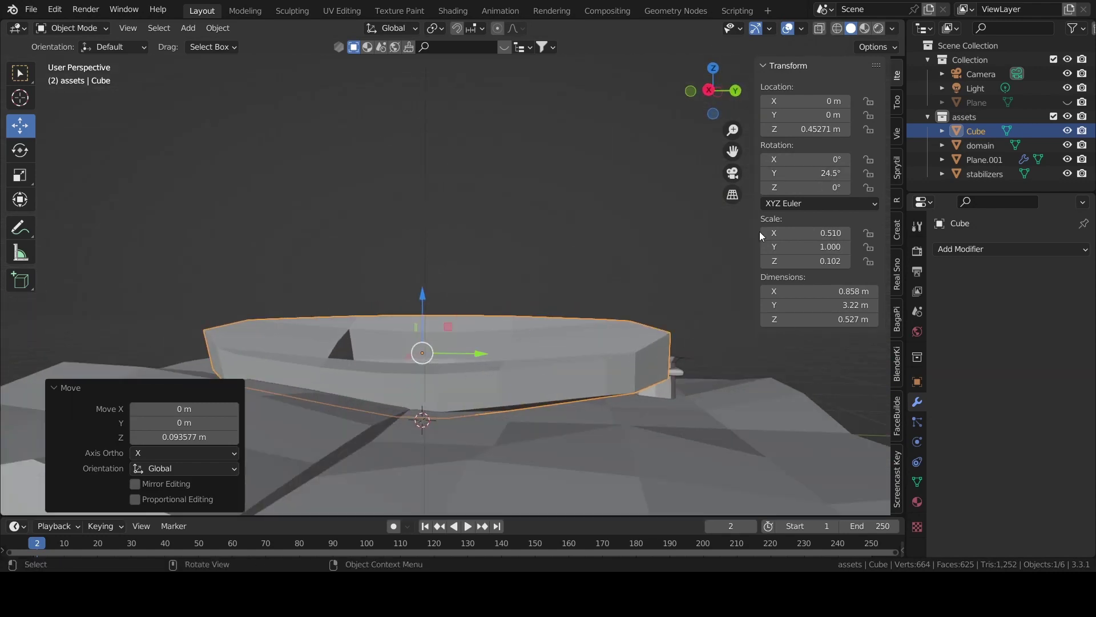
Roll the boat to -12.7° around X and check its placement through the camera
left_click_drag(810, 159, 776, 160)
middle_click_drag(670, 289, 628, 297)
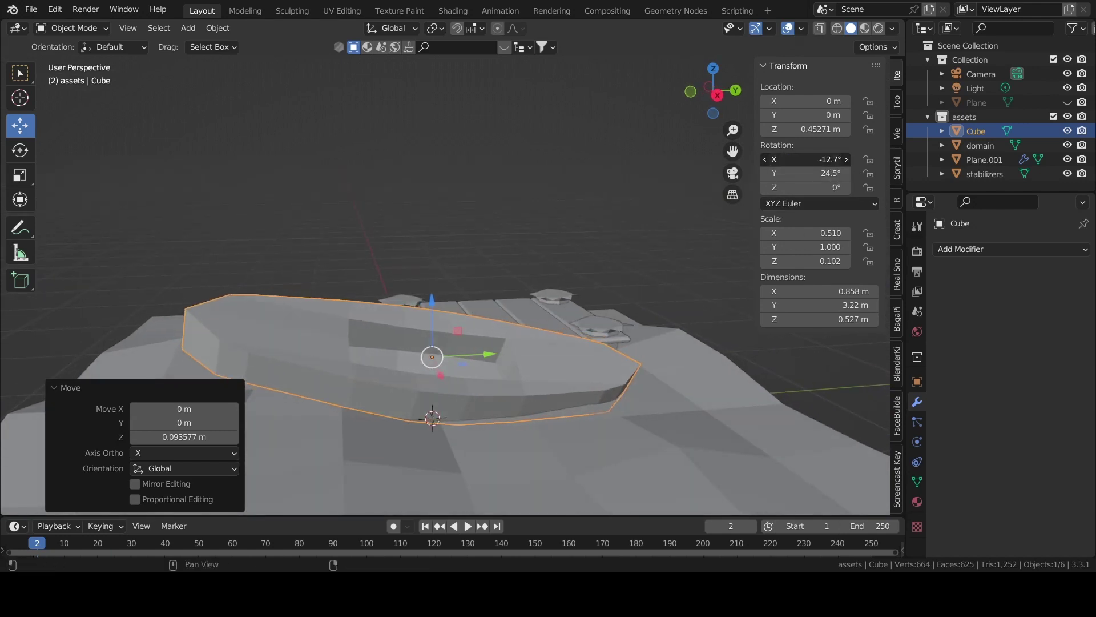
left_click(733, 173)
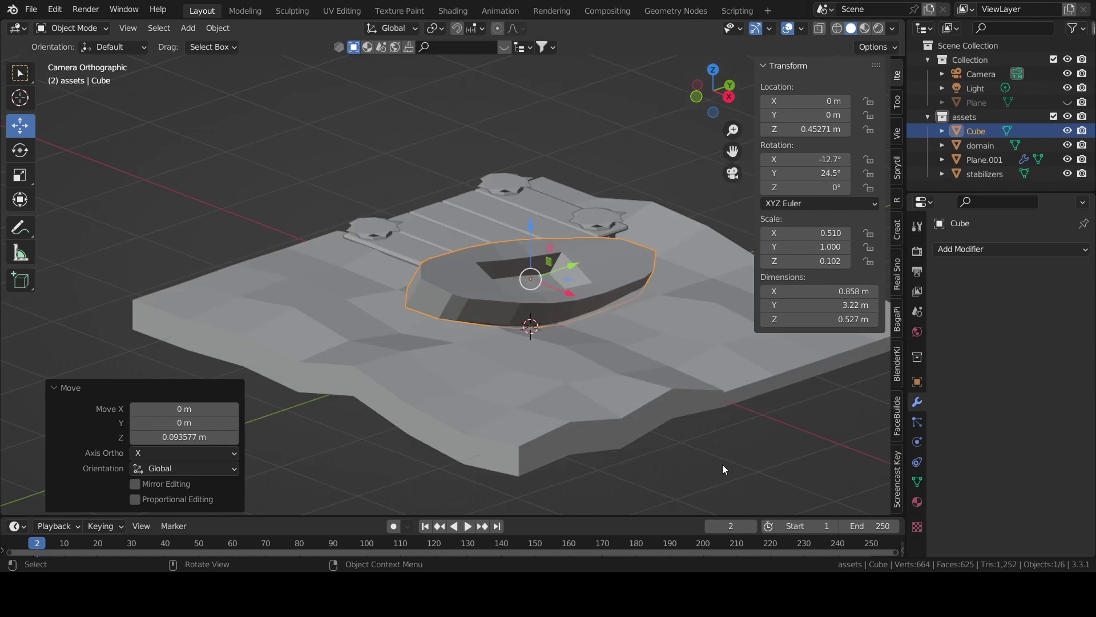
left_click(723, 466)
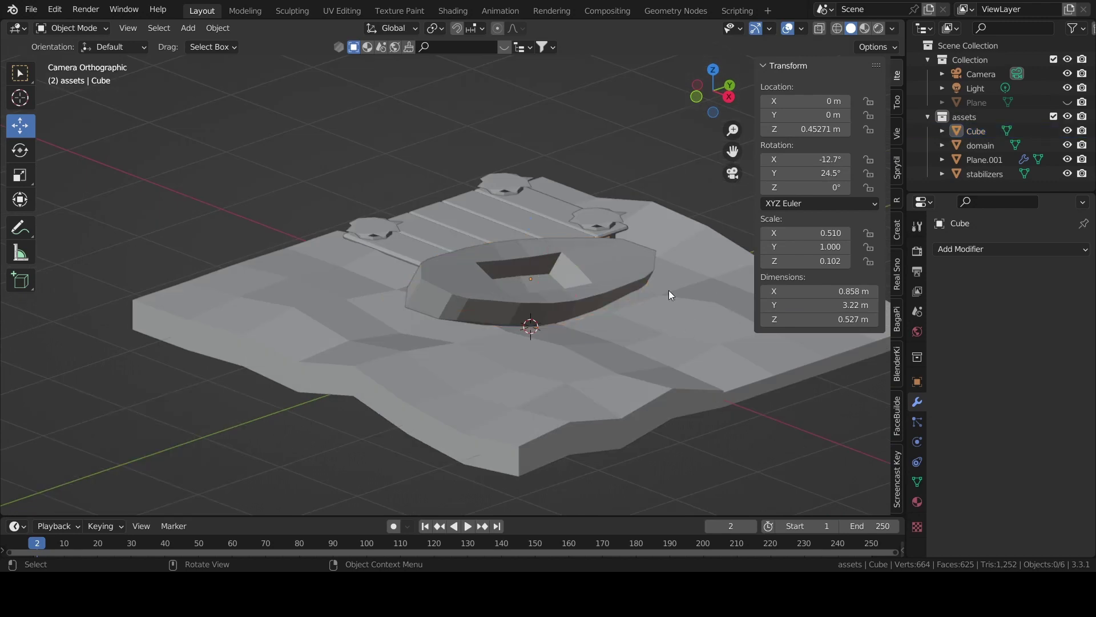
left_click(638, 272)
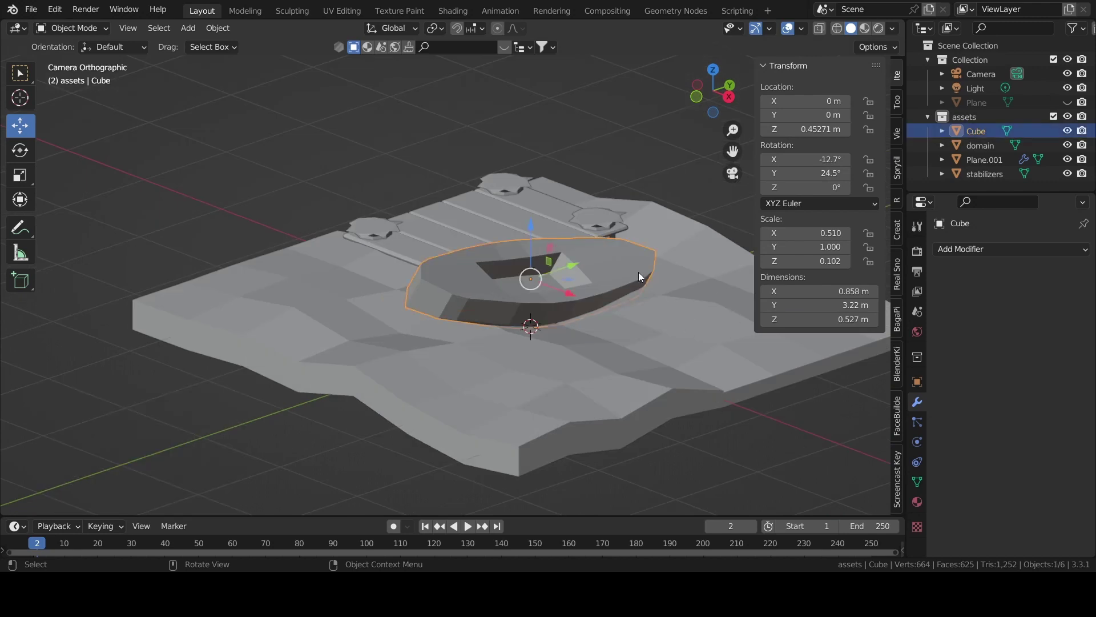
Give the boat the dark brown 'timber' material and switch to Material Preview shading
left_click(926, 501)
left_click(974, 309)
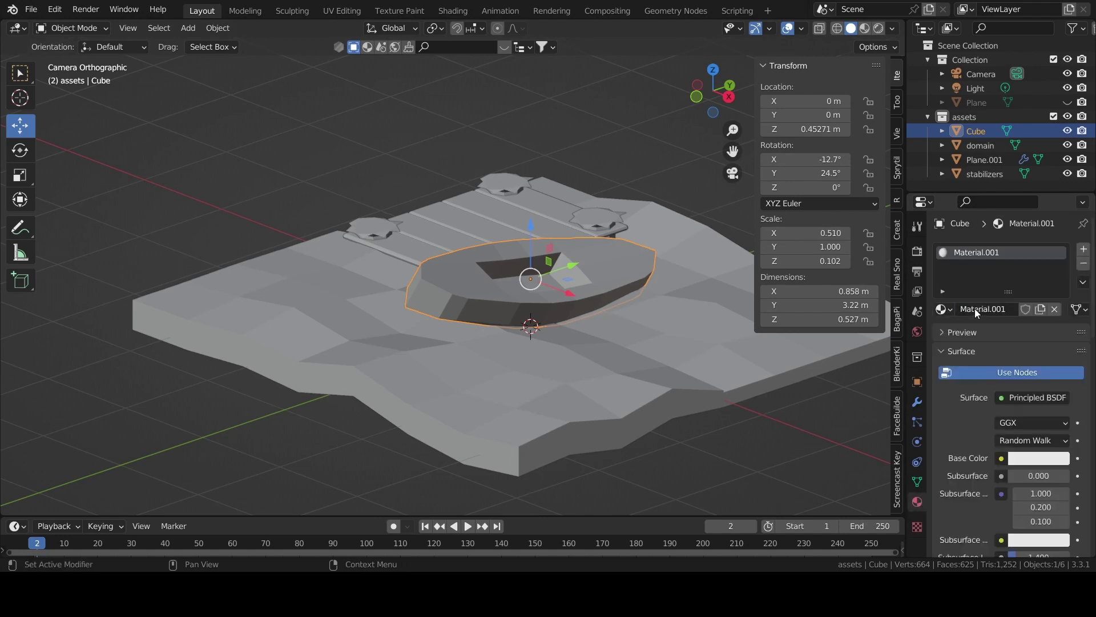
left_click(874, 385)
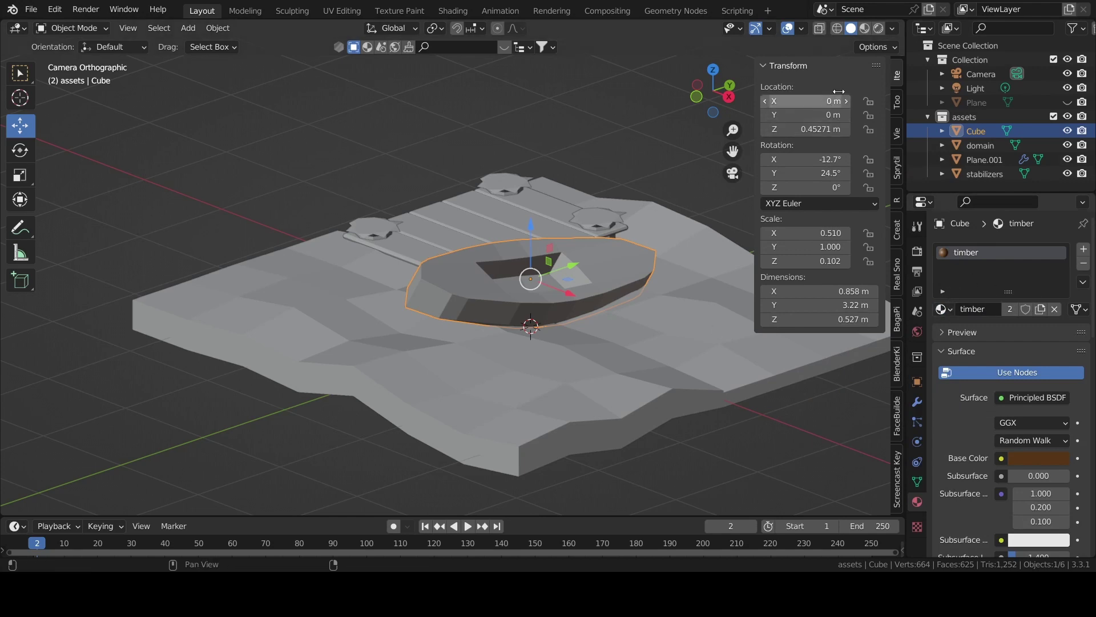
left_click(874, 31)
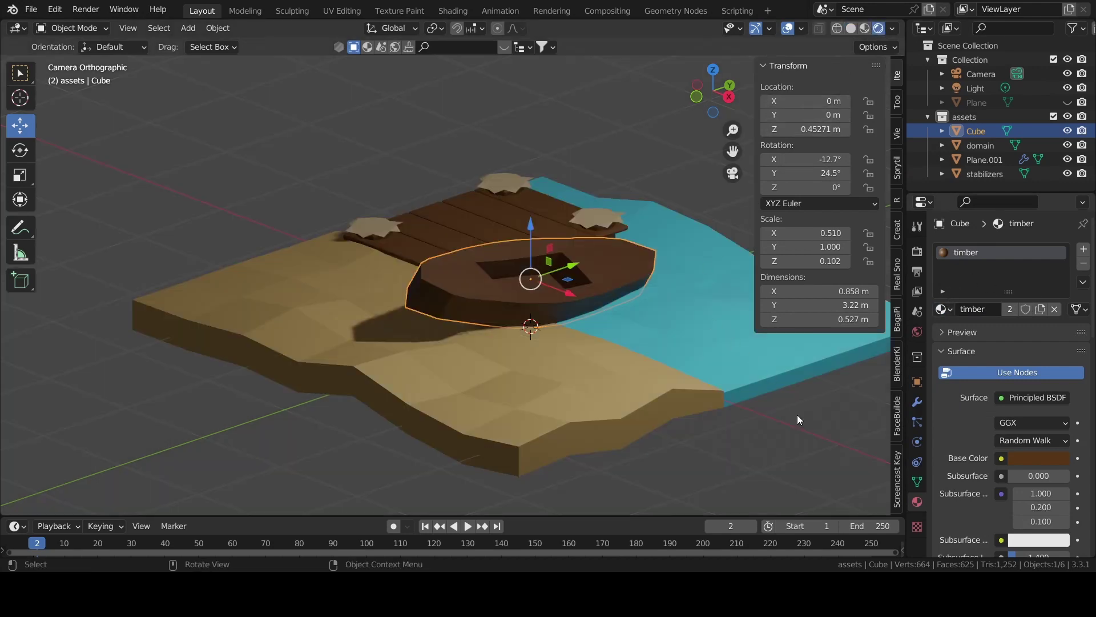
left_click(794, 494)
Lower the boat toward the sand and check it from the camera view
middle_click_drag(714, 422, 642, 316)
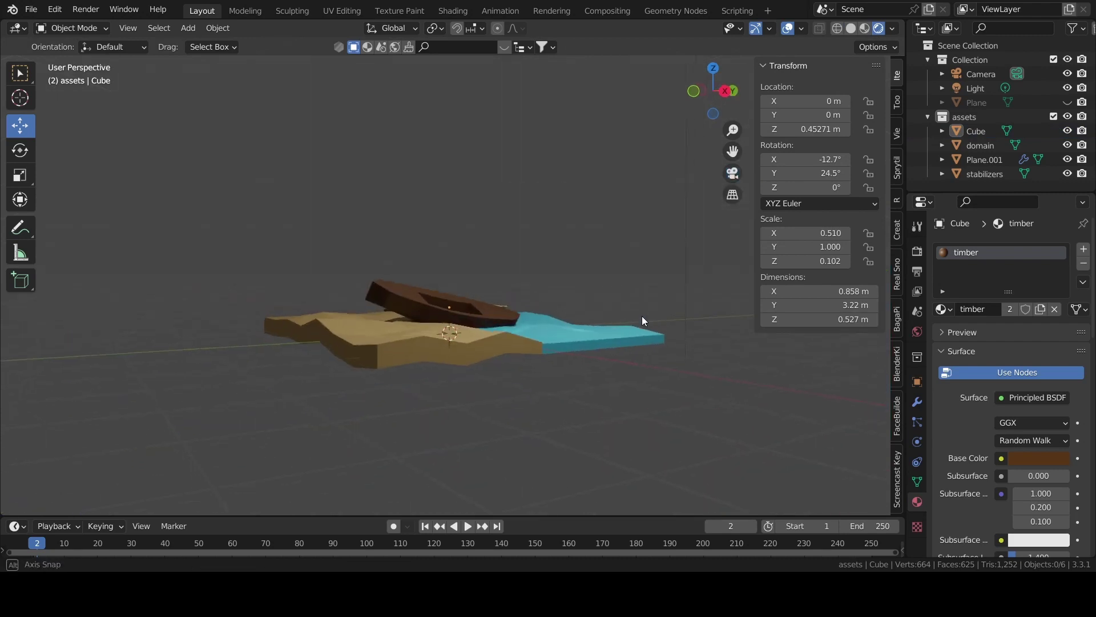
scroll(641, 316, "up", 3)
scroll(656, 348, "up", 2)
left_click(544, 355)
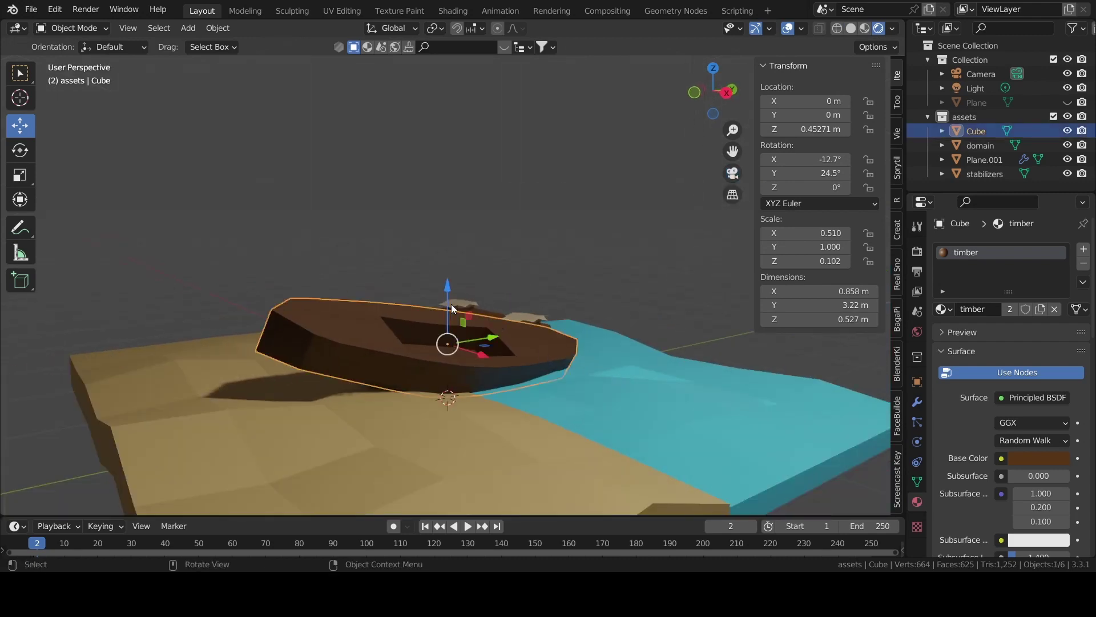
left_click_drag(451, 303, 452, 328)
scroll(777, 467, "down", 3)
left_click(711, 136)
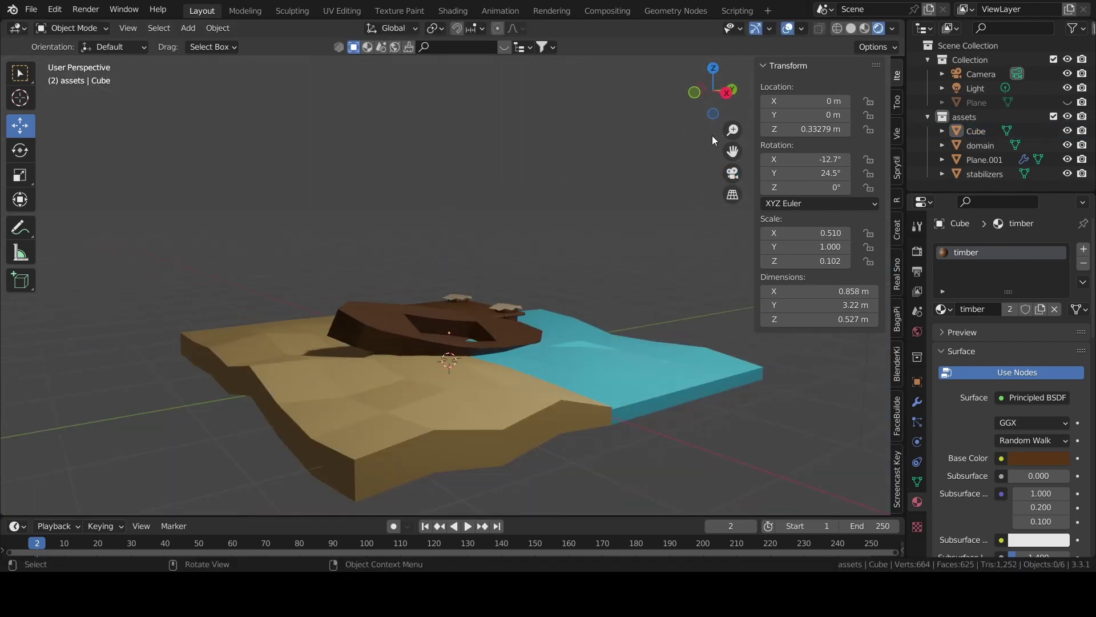
left_click(731, 175)
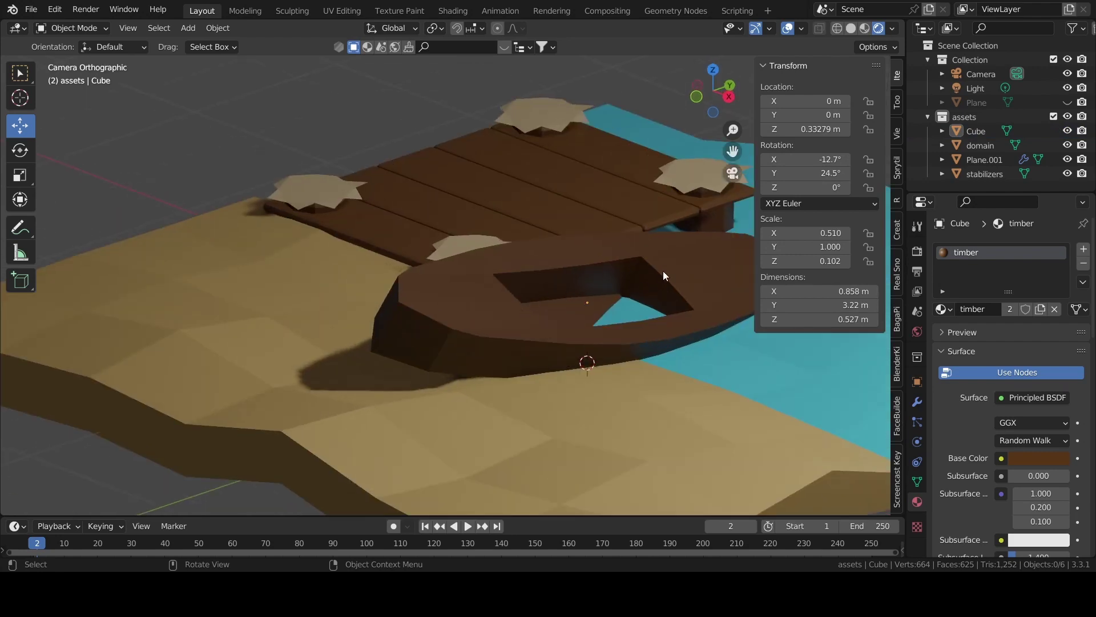
Adjust the boat's height and X position, easing its tilt to -3.1° X and 11.6° Y
left_click(613, 255)
left_click_drag(584, 245, 585, 226)
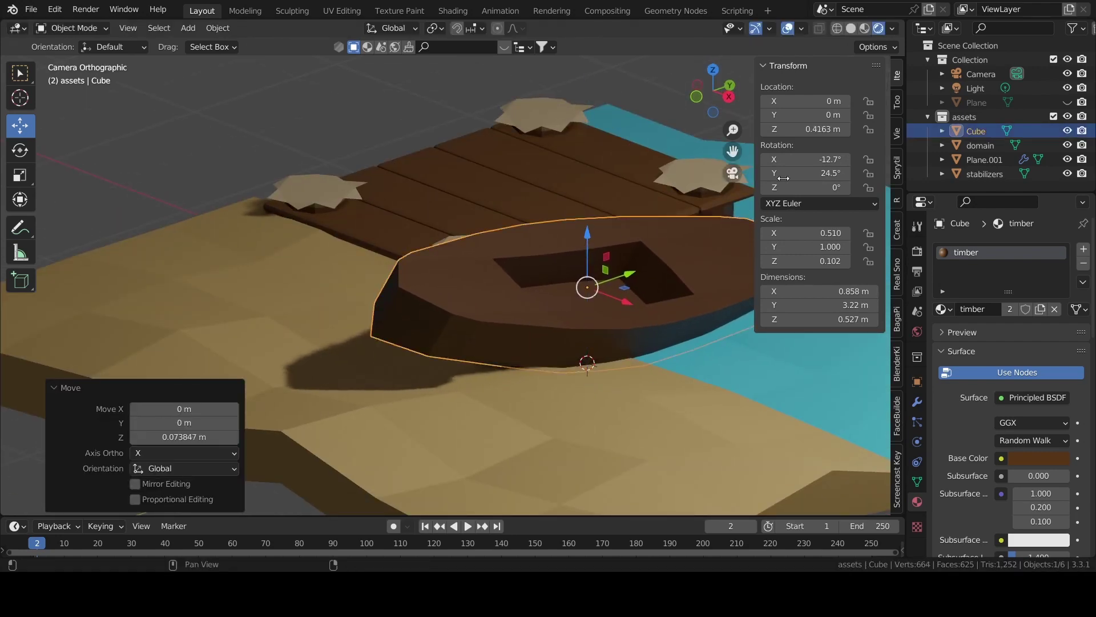
left_click(765, 159)
left_click_drag(805, 159, 822, 159)
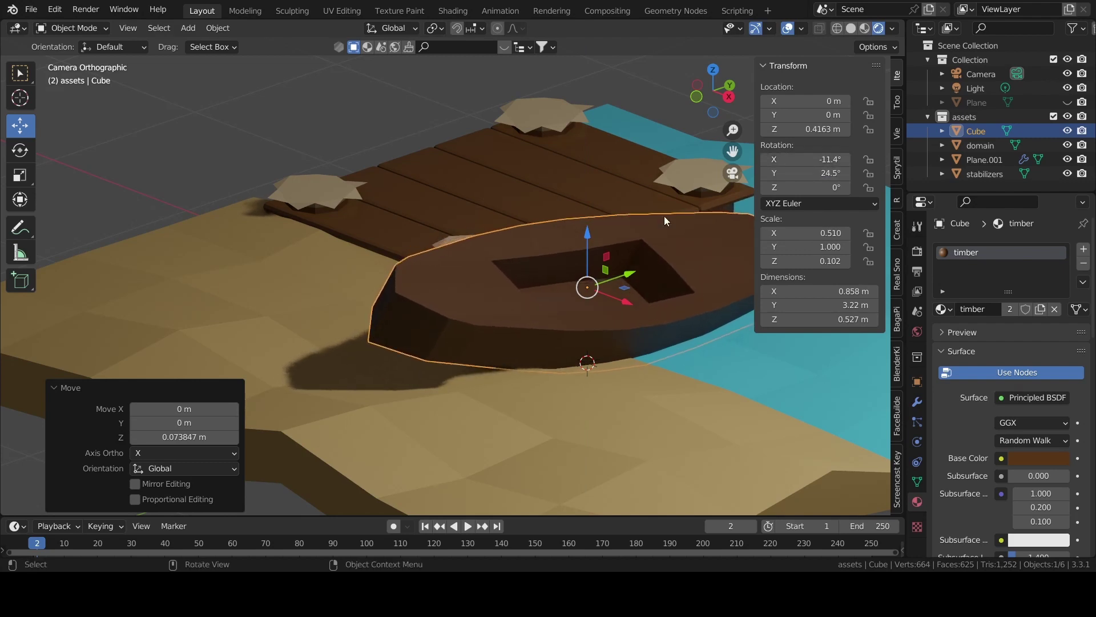
left_click_drag(588, 235, 587, 257)
mouse_move(587, 257)
middle_mouse_down()
mouse_move(647, 321)
mouse_move(645, 301)
middle_mouse_up()
scroll(763, 199, "up", 3)
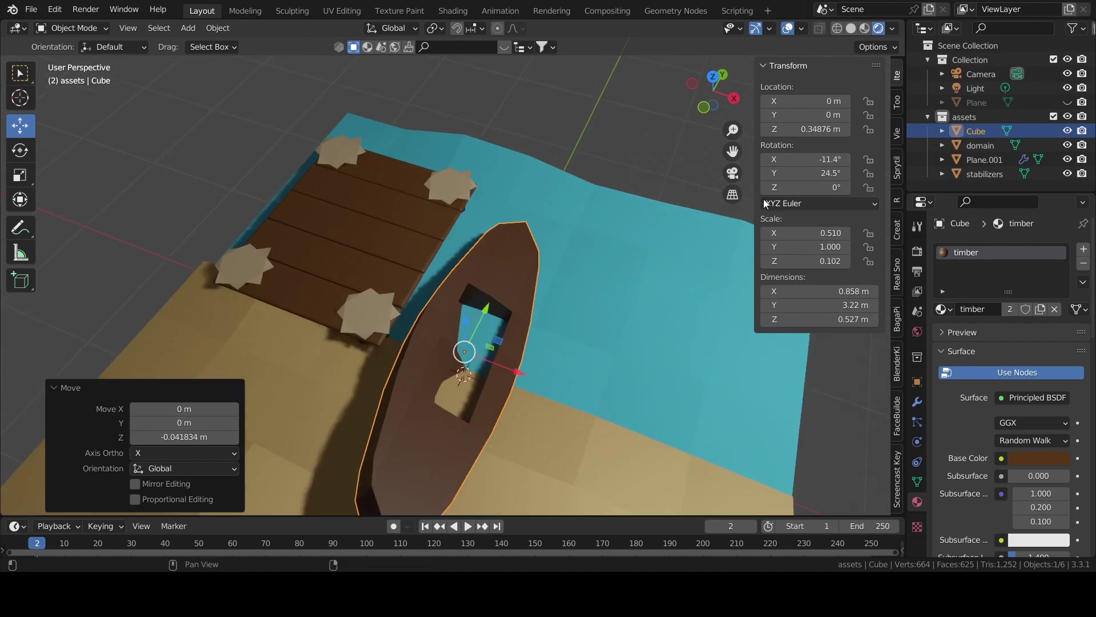
left_click_drag(517, 375, 505, 369)
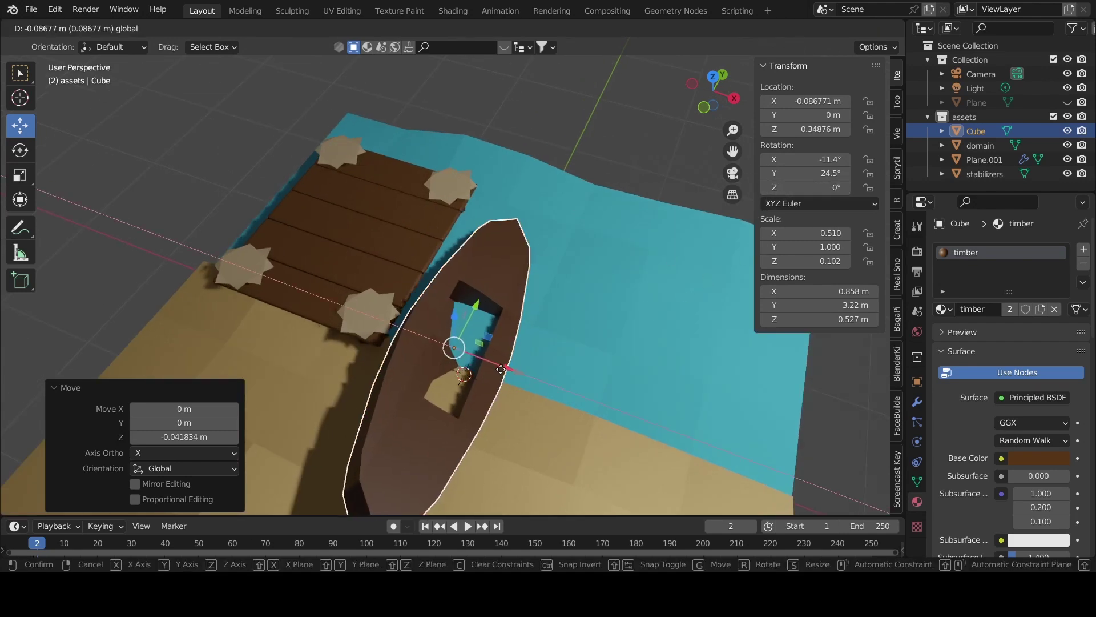
left_click(733, 178)
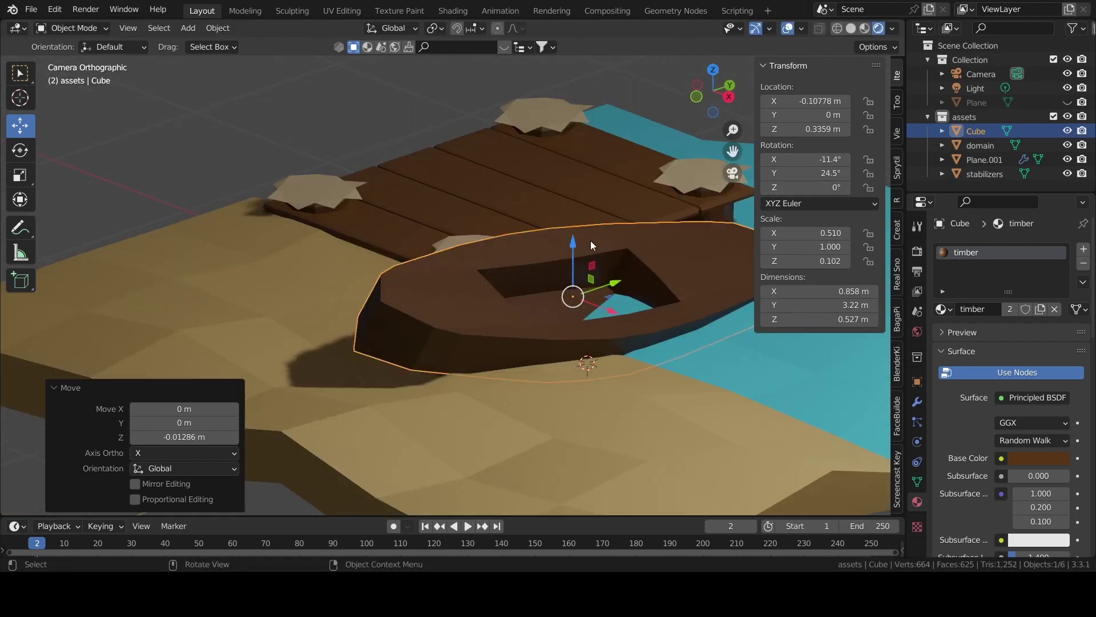
mouse_move(818, 160)
left_mouse_down()
mouse_move(818, 173)
mouse_move(788, 173)
mouse_move(828, 159)
left_mouse_up()
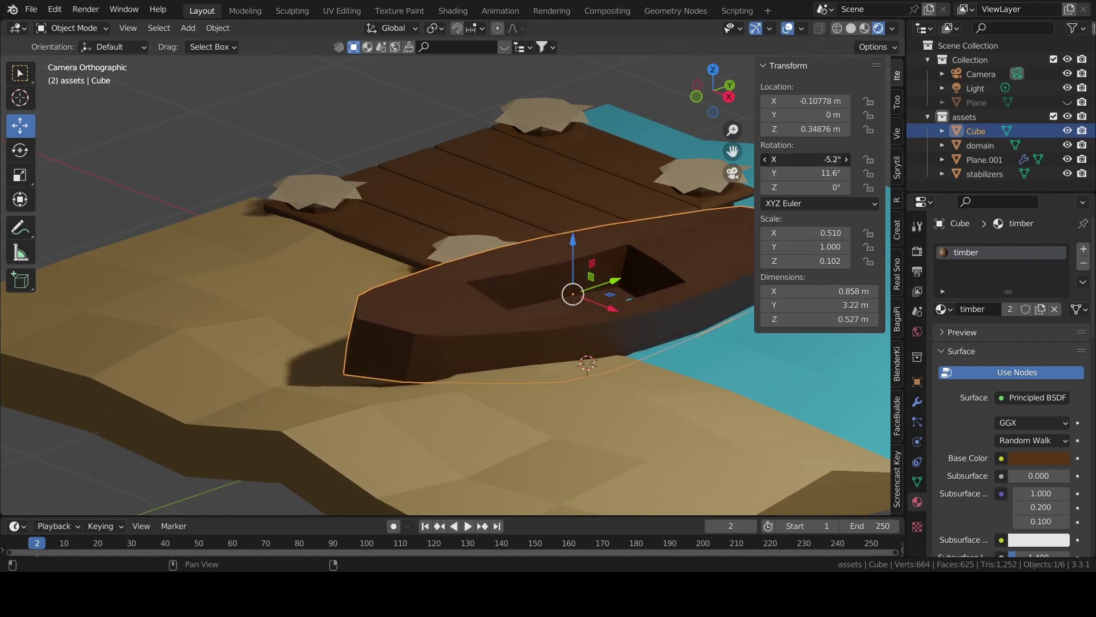
Inspect the boat from the camera view and save '3d nature 1.blend'
scroll(851, 445, "down", 3)
left_click(851, 445)
middle_click_drag(798, 433, 814, 432)
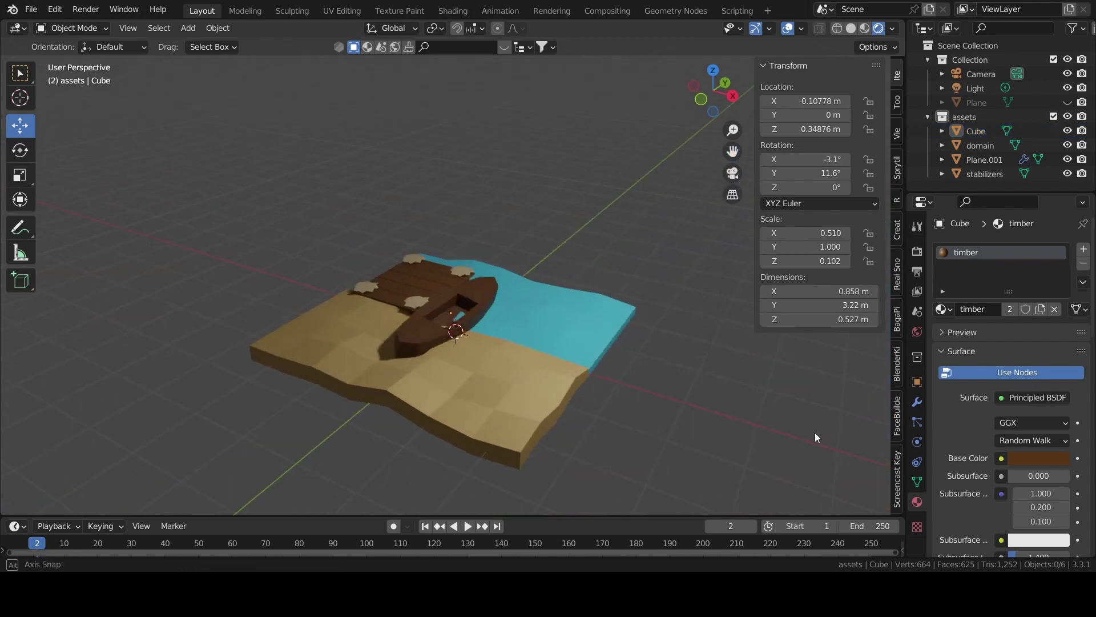
scroll(814, 433, "up", 3)
left_click(733, 173)
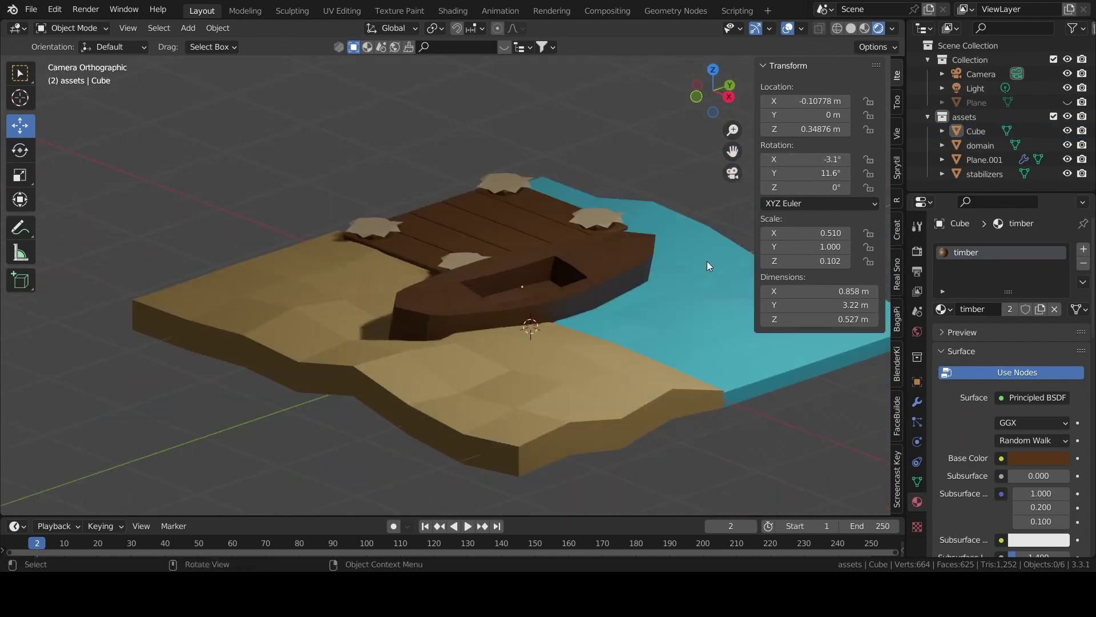
key("ctrl+s")
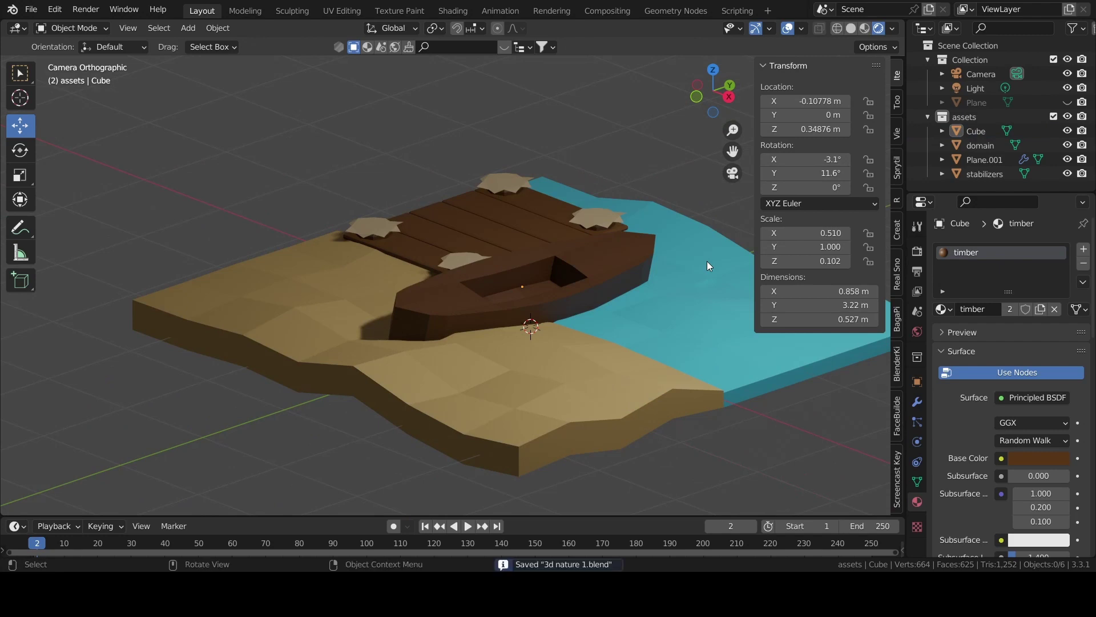
Rename the Cube object to 'boat' in the outliner
left_click(733, 172)
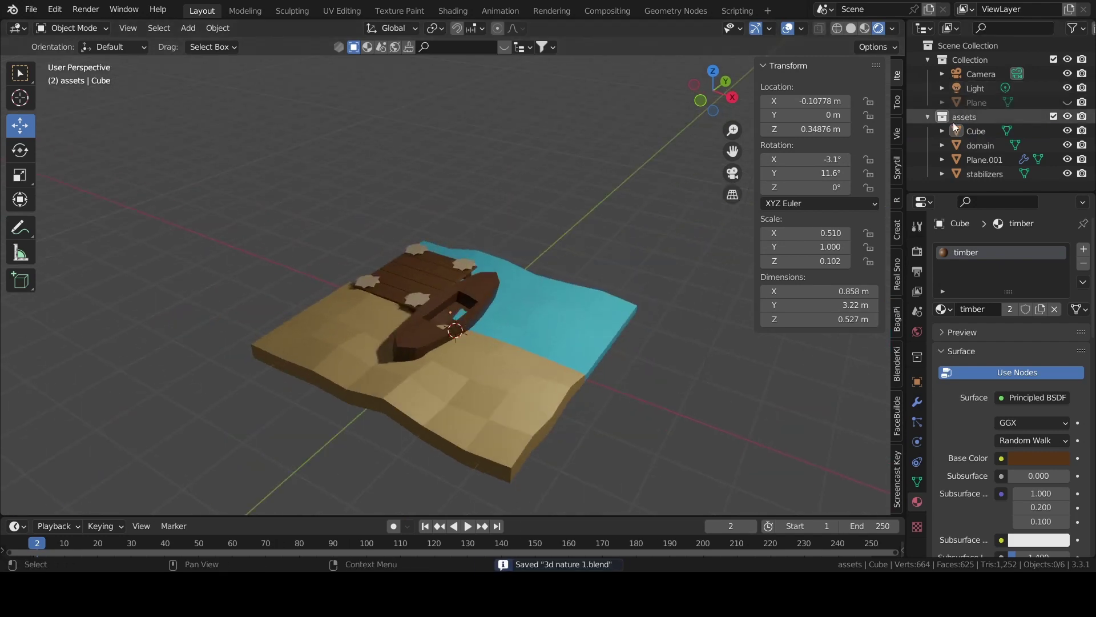
left_click(971, 133)
double_click(970, 134)
type("b")
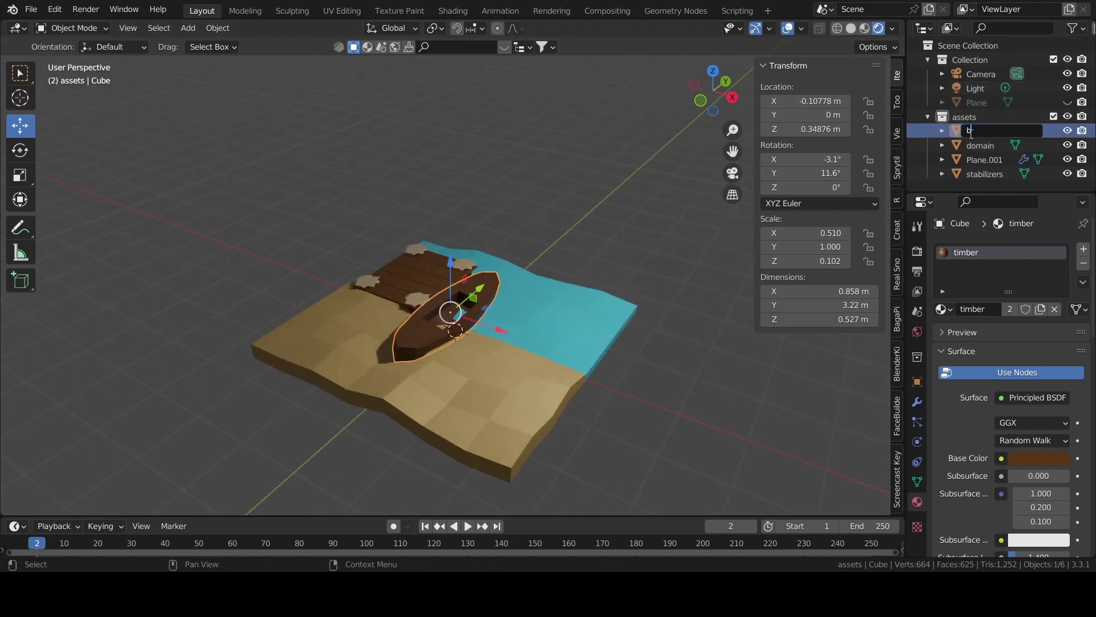
type("oat")
key("Return")
Rename Plane.001 to 'board walk'
left_click(982, 163)
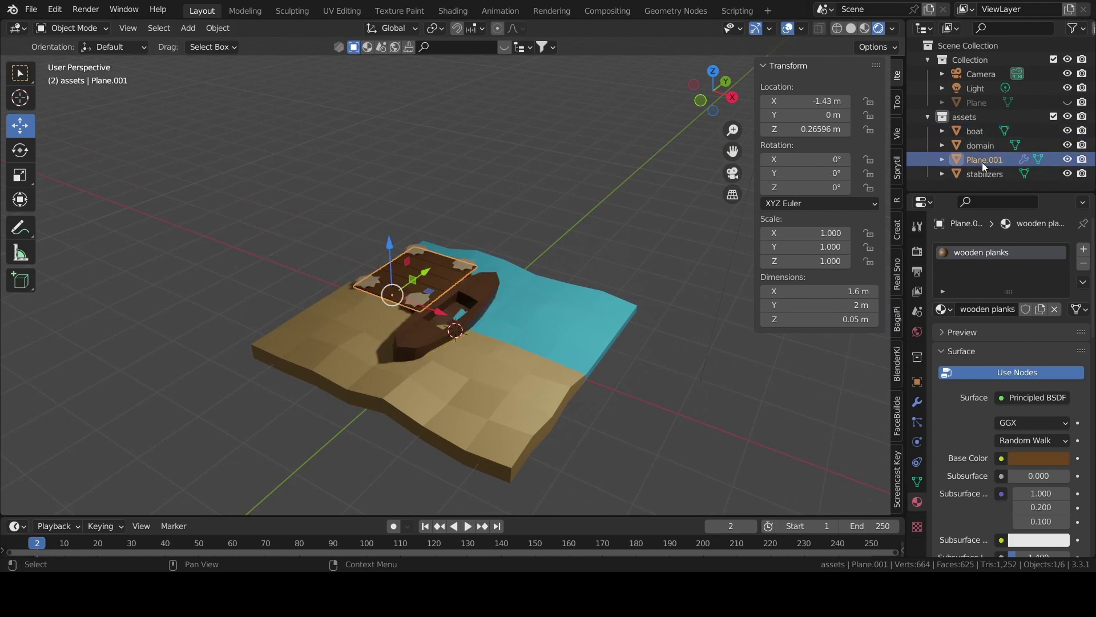
double_click(982, 162)
type("planl walk")
key("Return")
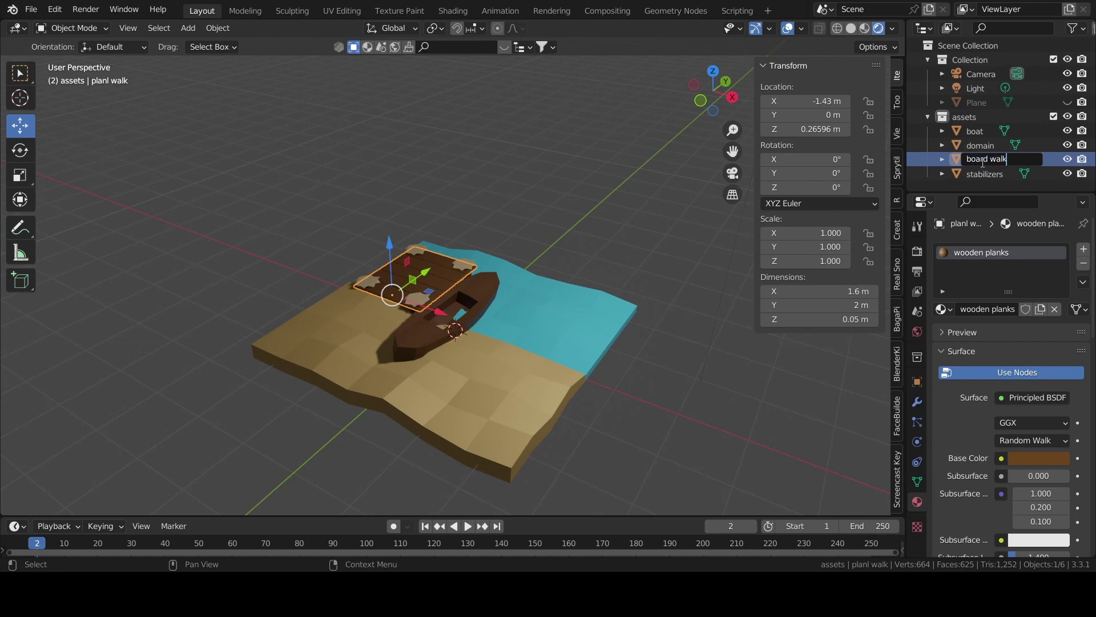
key("Return")
Deselect everything and bring up the Add menu
scroll(428, 309, "up", 2)
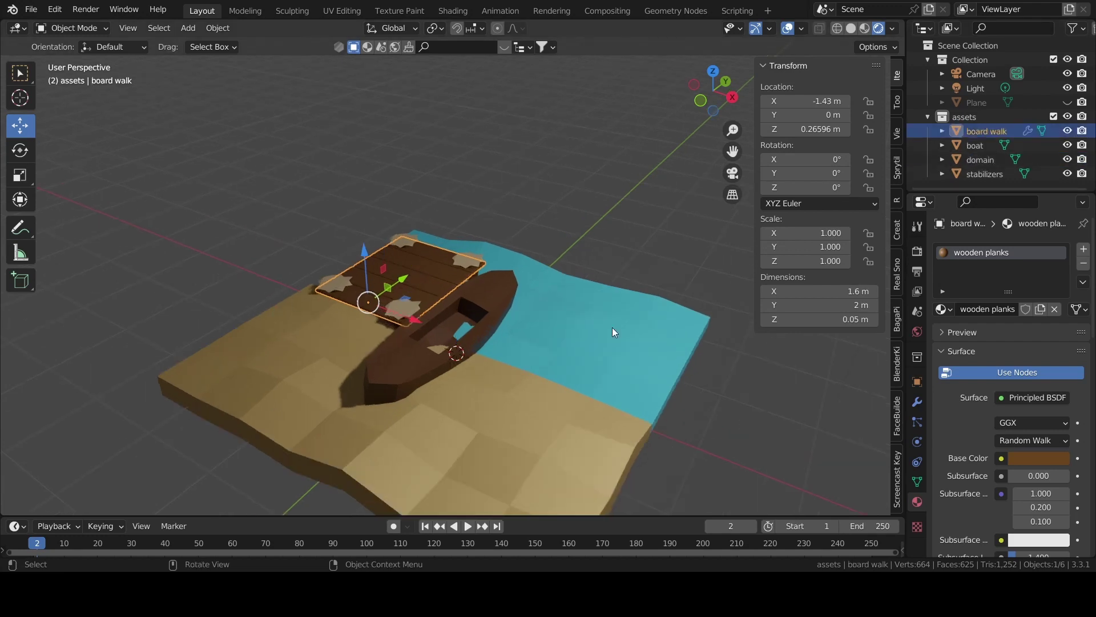
key("alt+a")
key("shift+a")
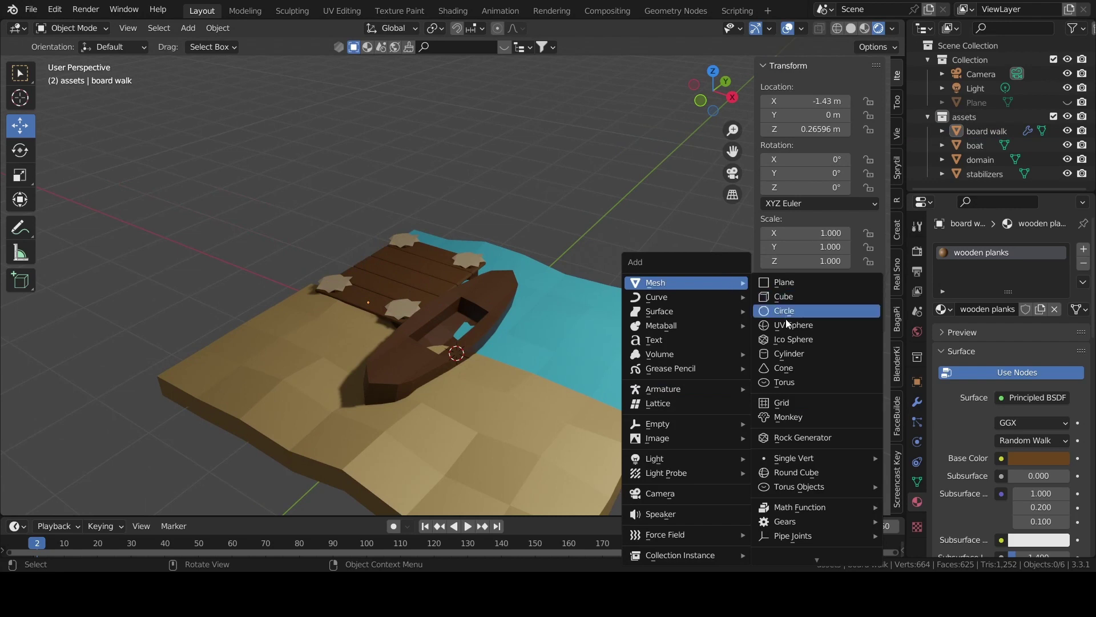
Add an 8-sided cylinder at the origin named 'trees' and return to Solid shading
left_click(801, 354)
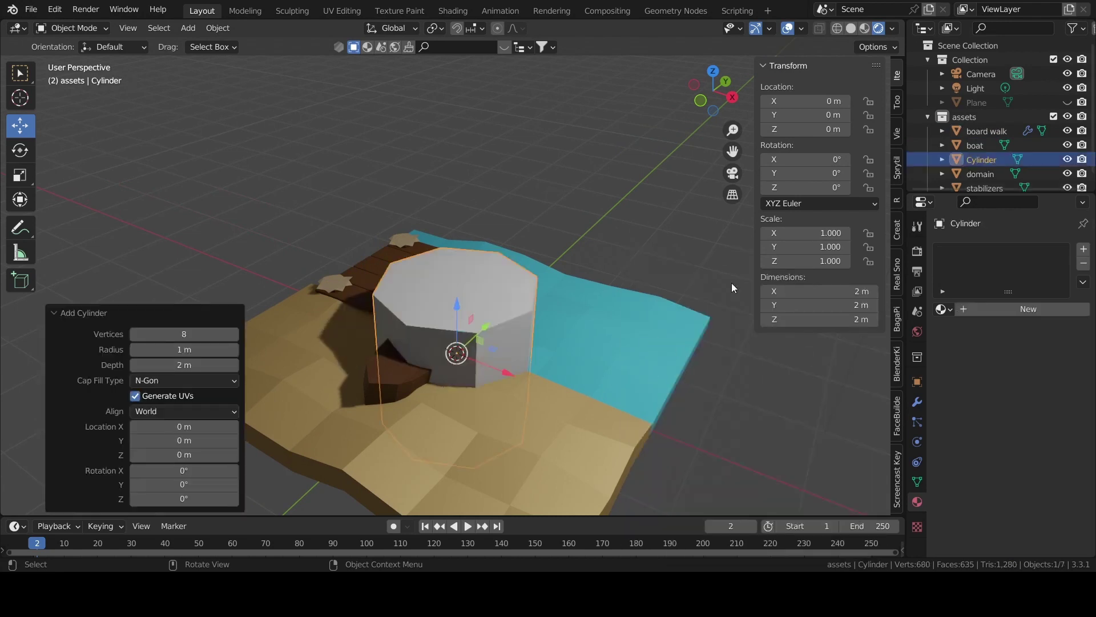
double_click(982, 158)
type("trees")
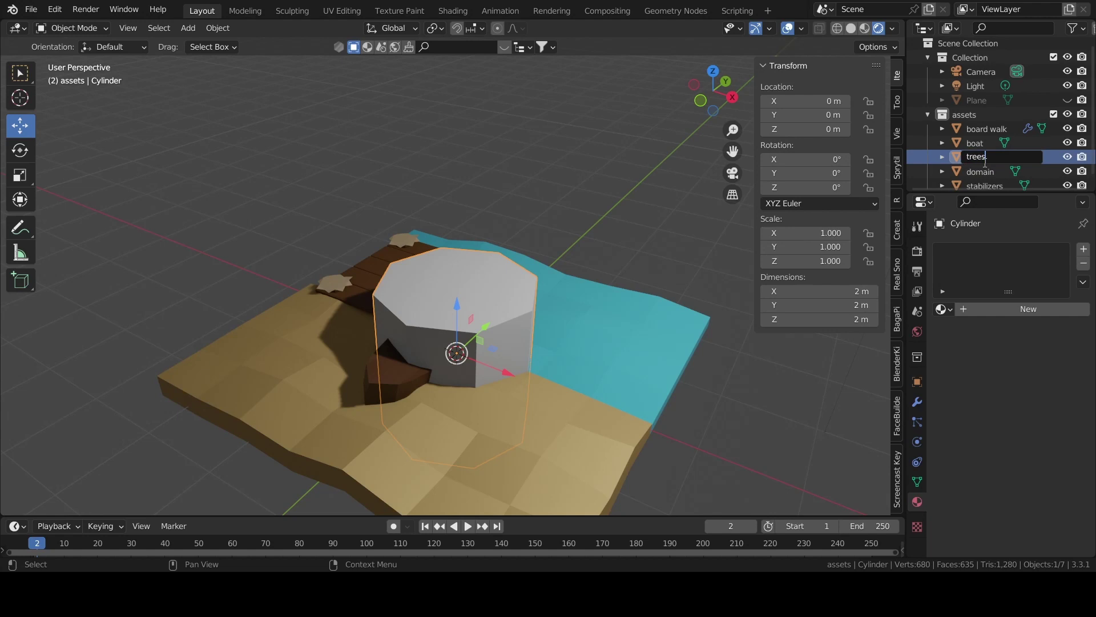
key("Return")
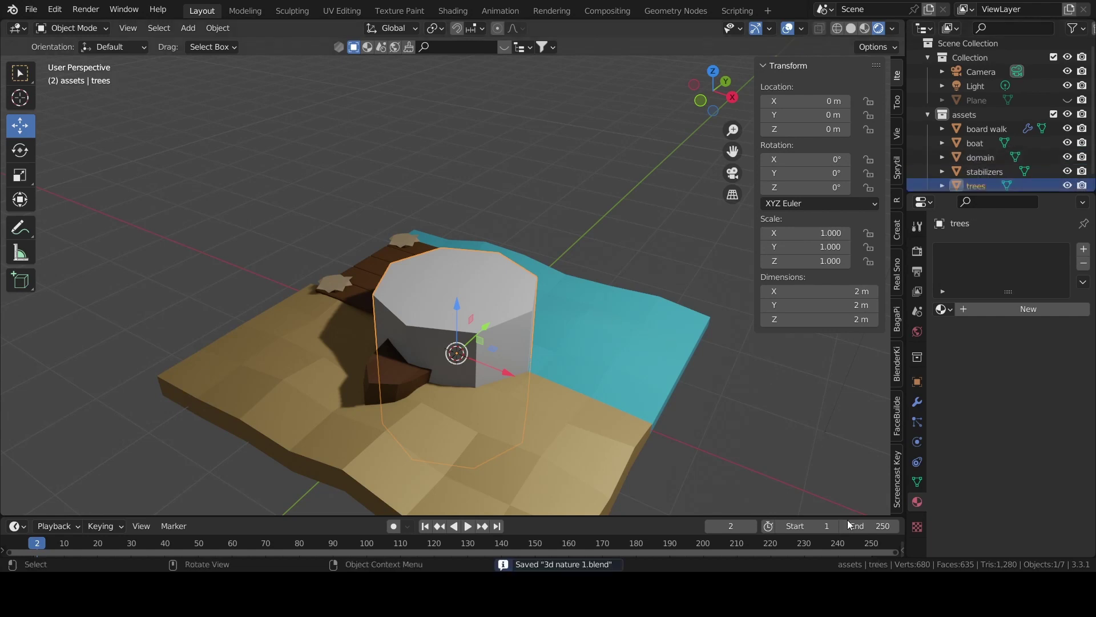
left_click(850, 28)
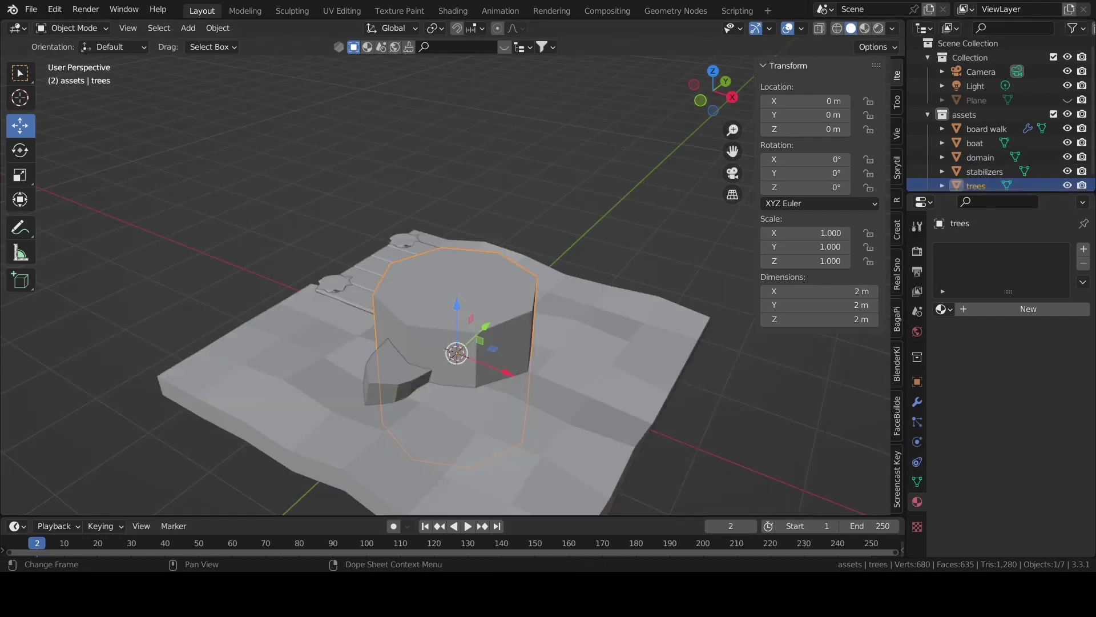
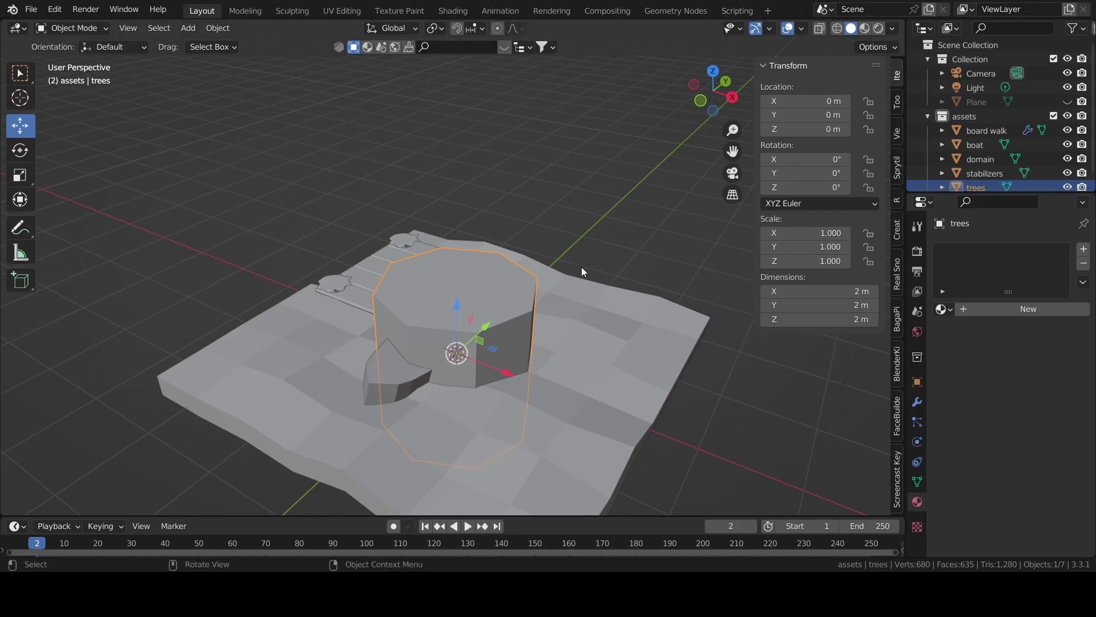
Shrink the trees cylinder to 0.1 X/Y scale and raise it to Z = 1 m
key("Tab")
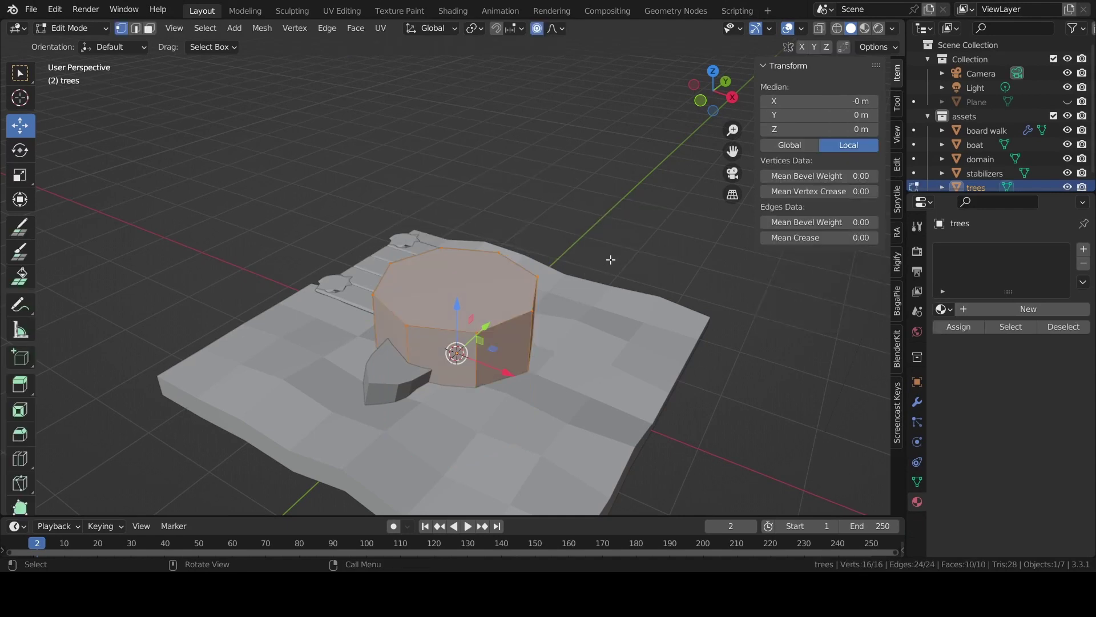
key("ctrl+Tab")
left_click(493, 270)
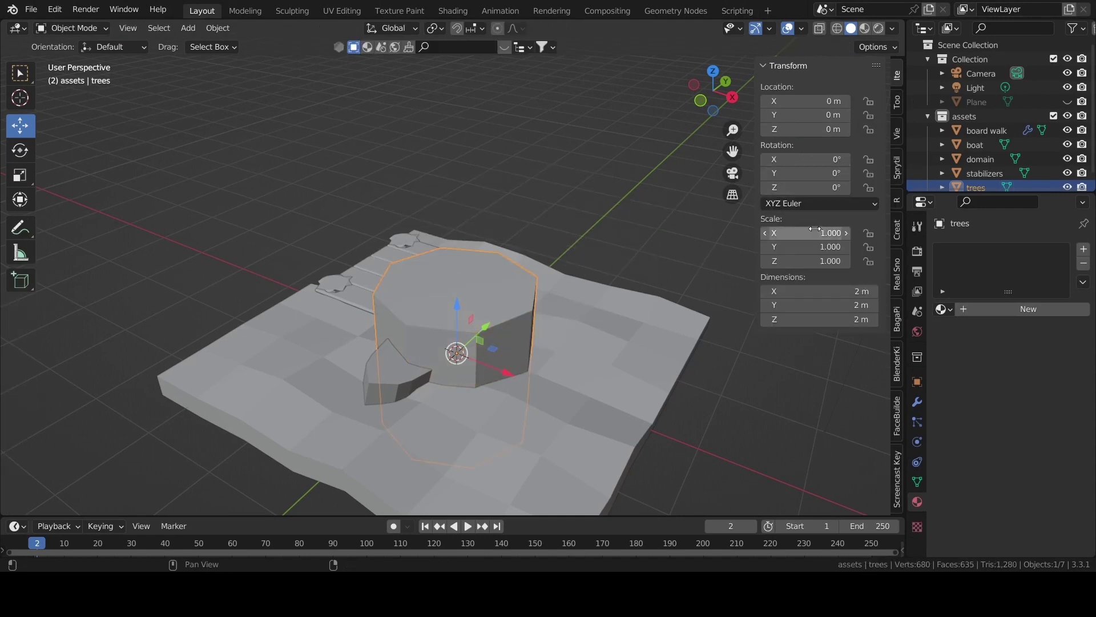
type("0.1")
key("Return")
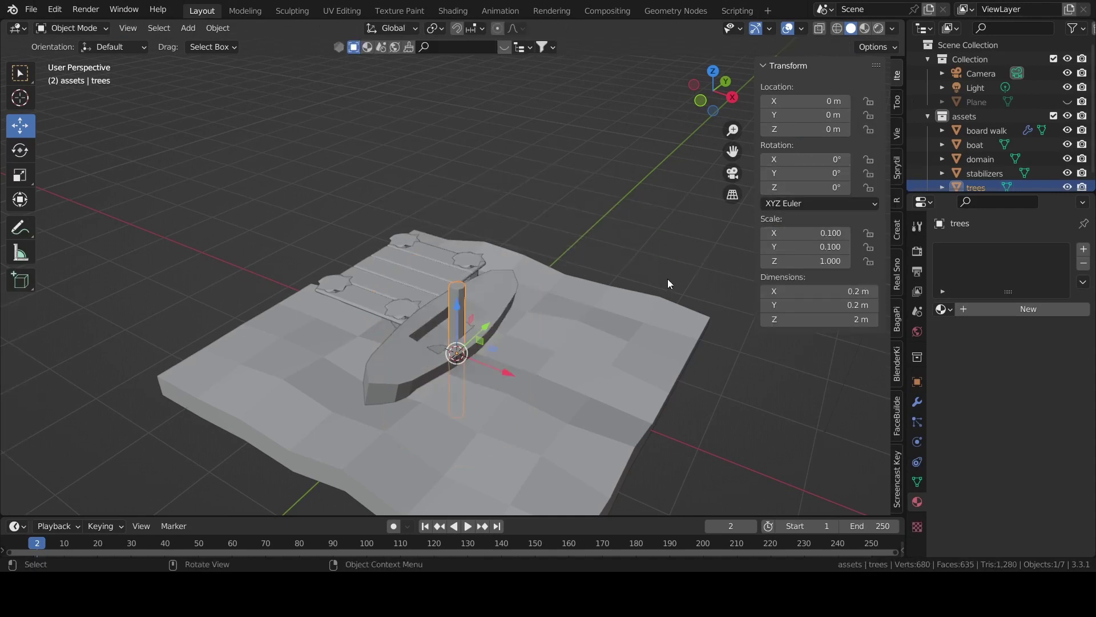
left_click(813, 131)
type("1")
key("Return")
In Edit Mode, add a centred loop cut with 2 cuts along the trunk
key("ctrl+Tab")
key("Tab")
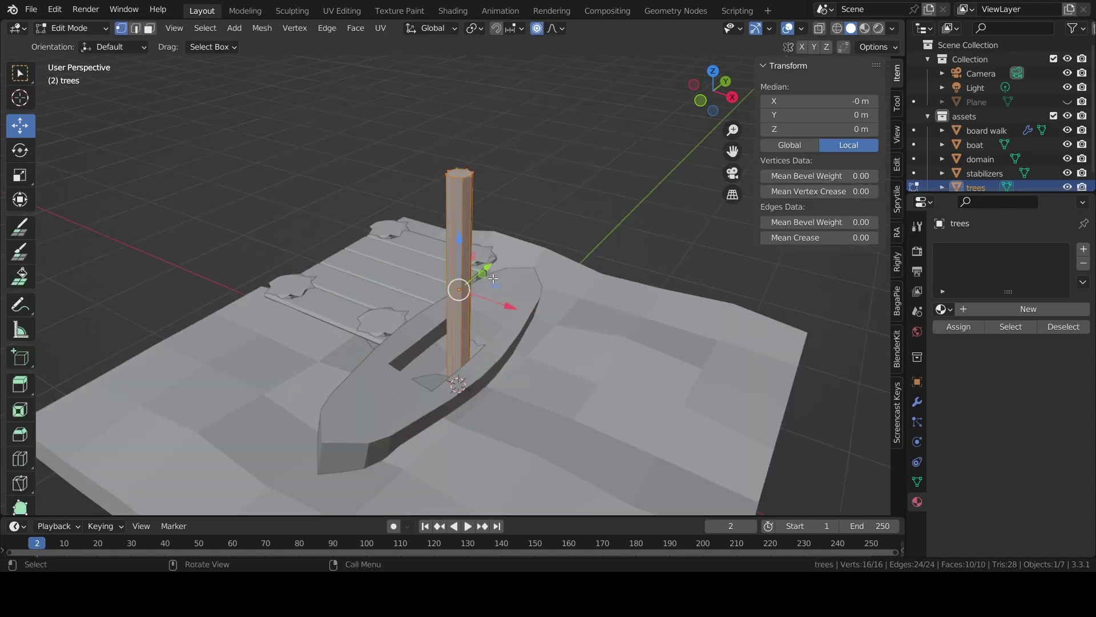
key("ctrl+r")
left_click(456, 320)
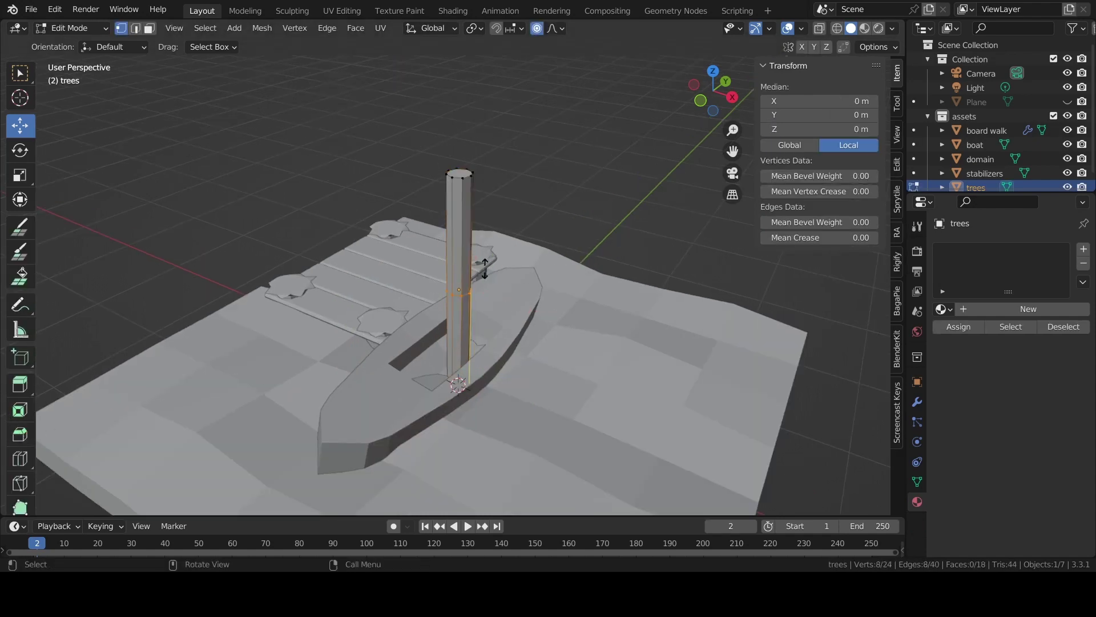
right_click(442, 288)
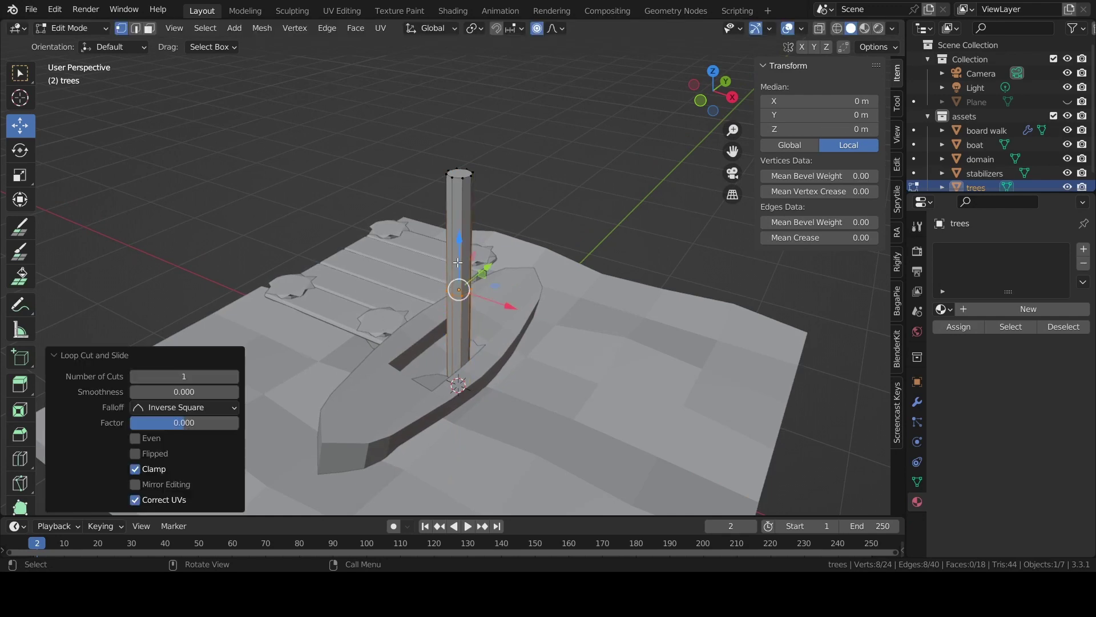
left_click(234, 376)
In edge select mode, select the middle edge loop of the trunk from a side view
key("z")
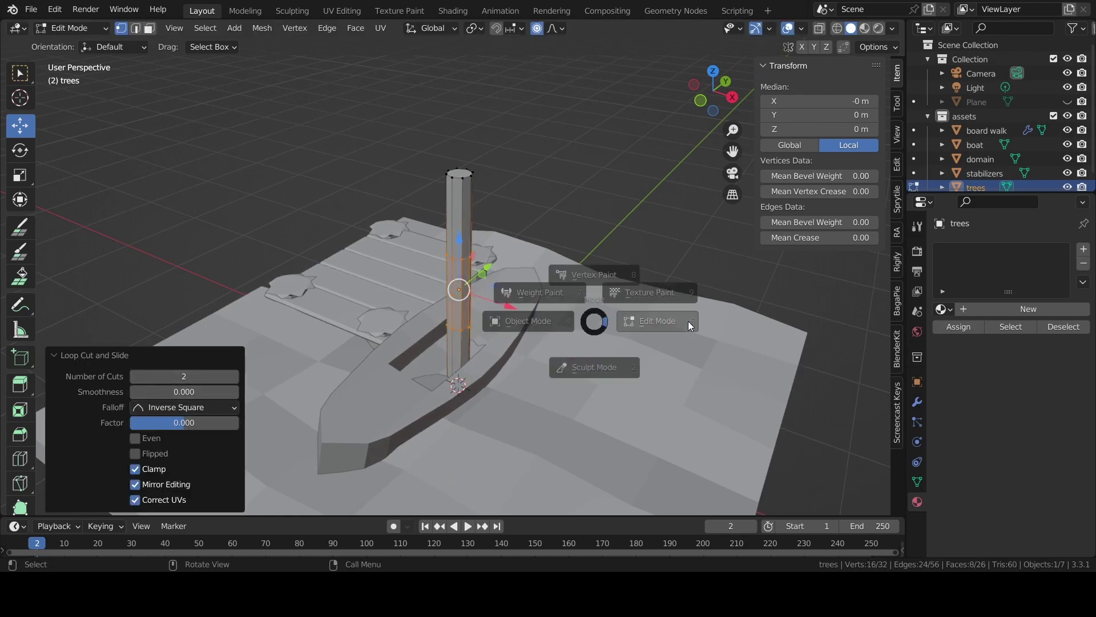
key("Tab")
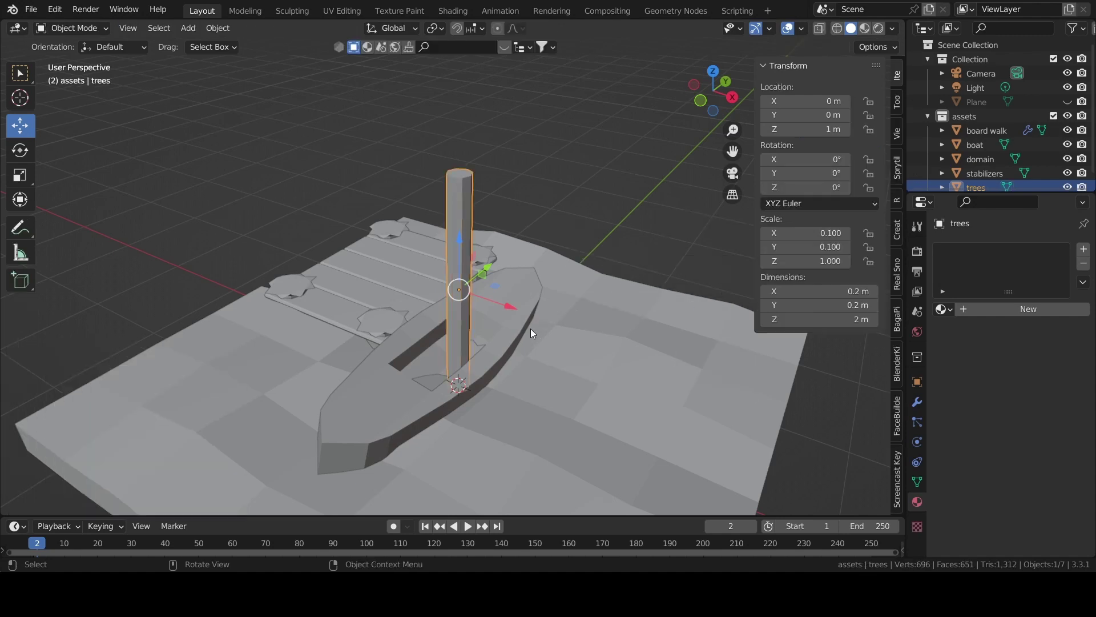
key("Tab")
middle_click_drag(519, 200, 470, 229)
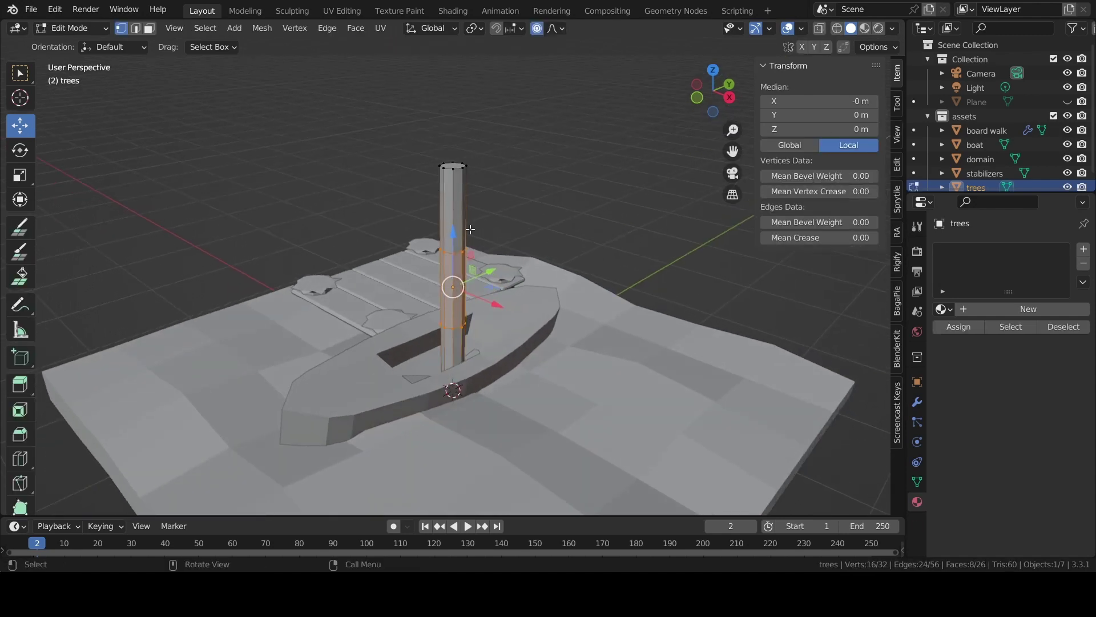
scroll(468, 260, "up", 2)
key("2")
left_click(459, 241)
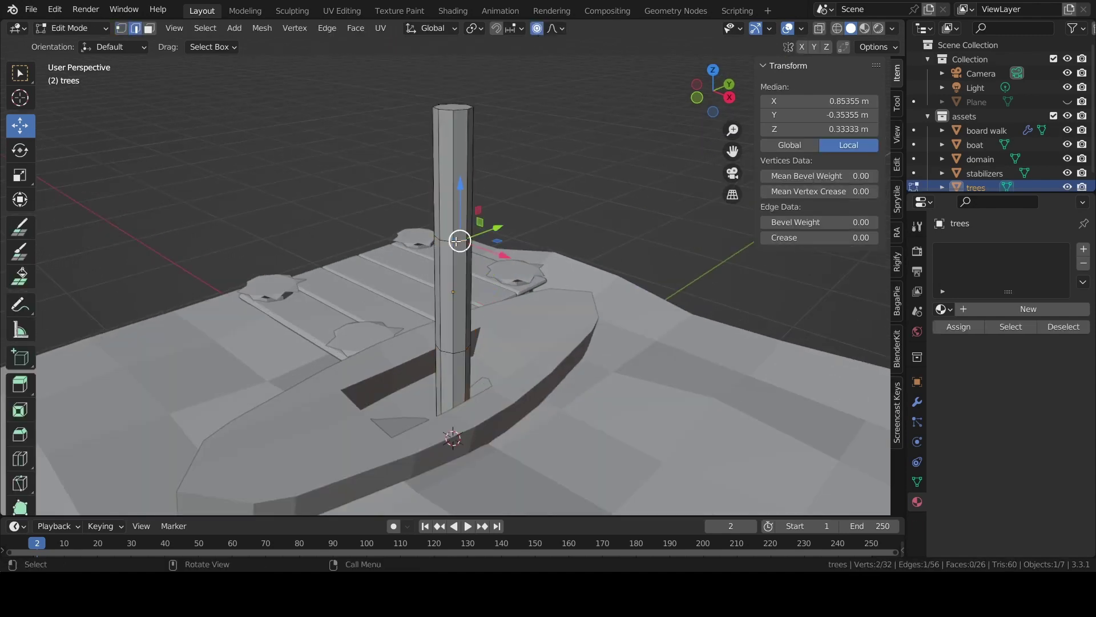
middle_click_drag(460, 116, 435, 238)
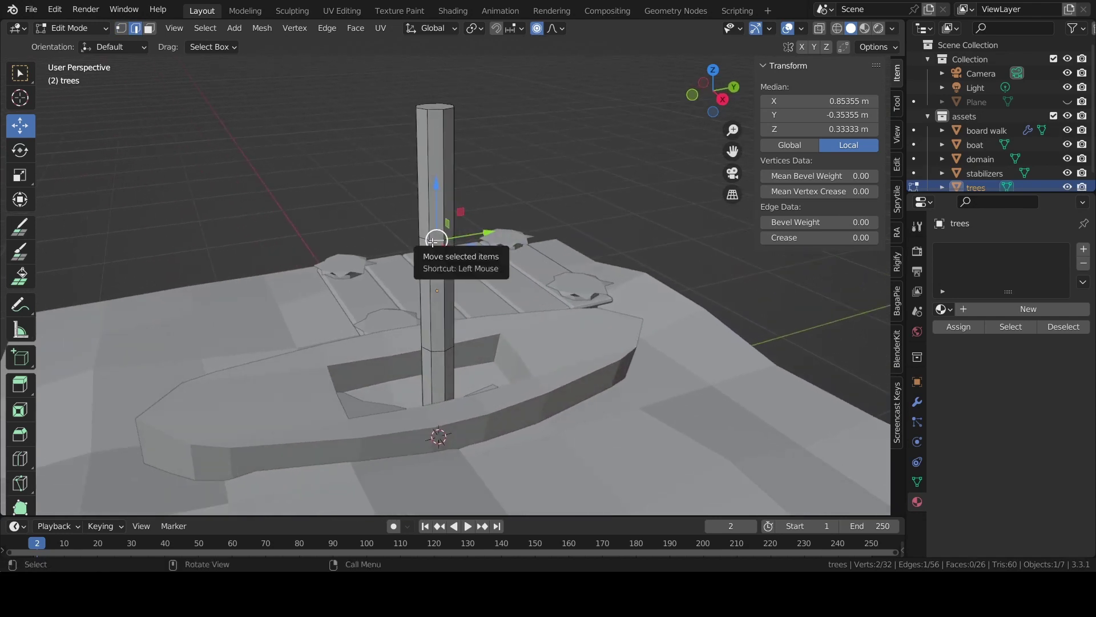
left_click(433, 241, "alt")
Bend the trunk's middle sideways and rescale that loop with proportional falloff
left_click_drag(490, 234, 511, 229)
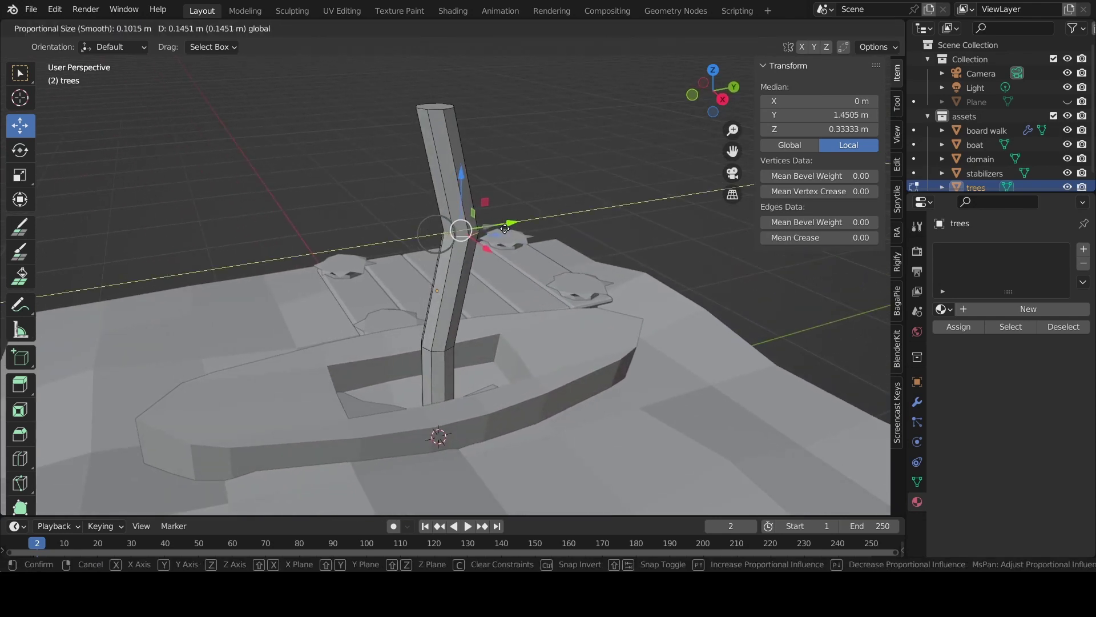
scroll(511, 228, "down", 4)
scroll(511, 229, "down", 2)
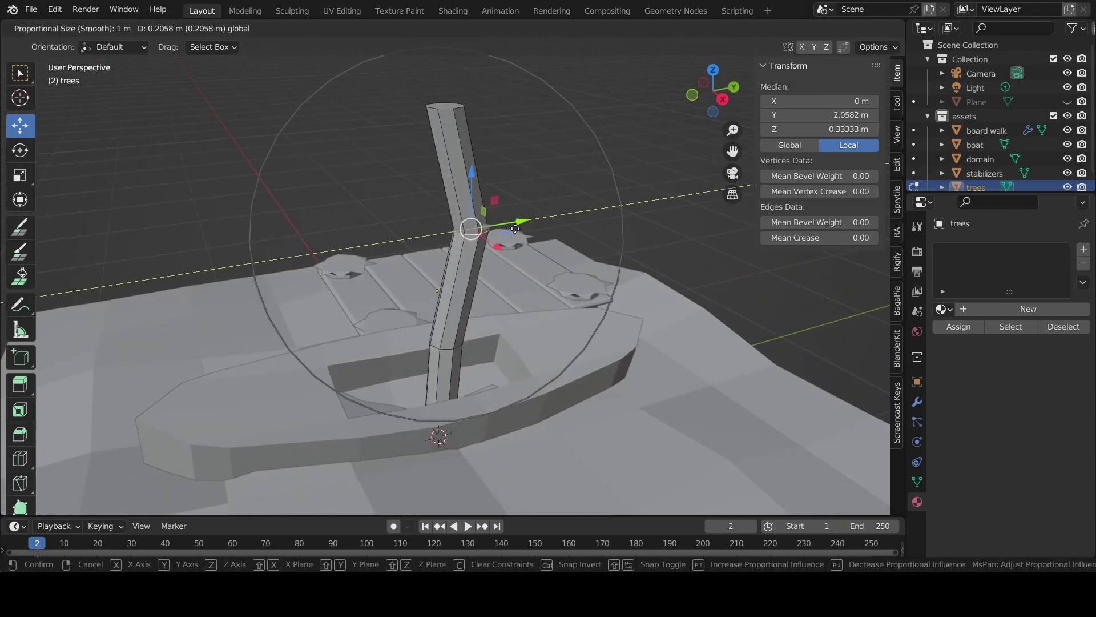
left_click(515, 229)
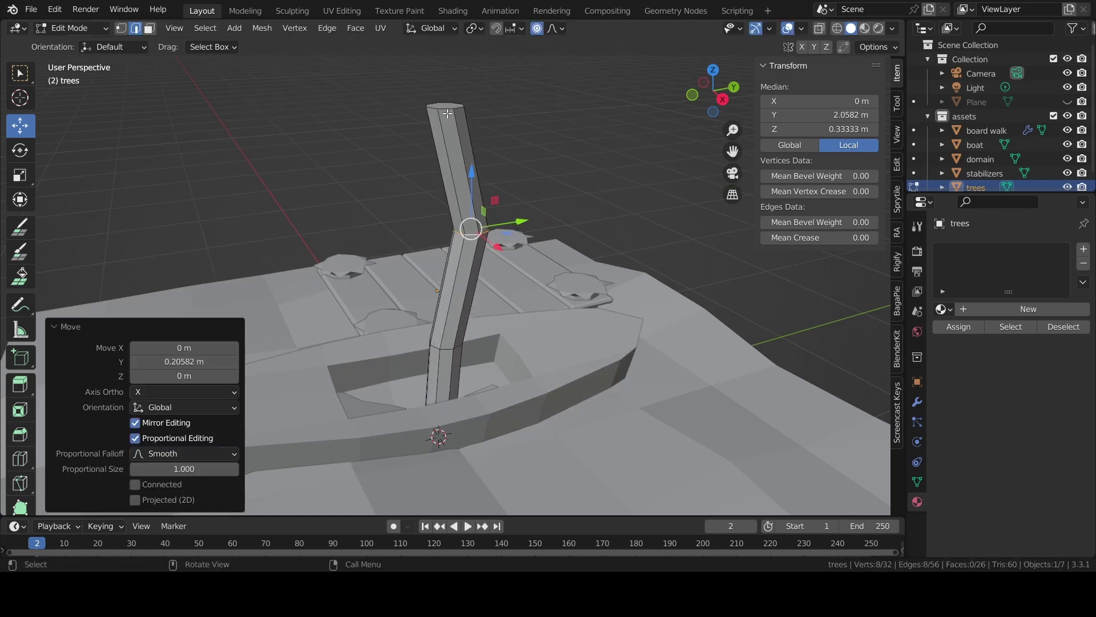
key("s")
scroll(581, 216, "up", 4)
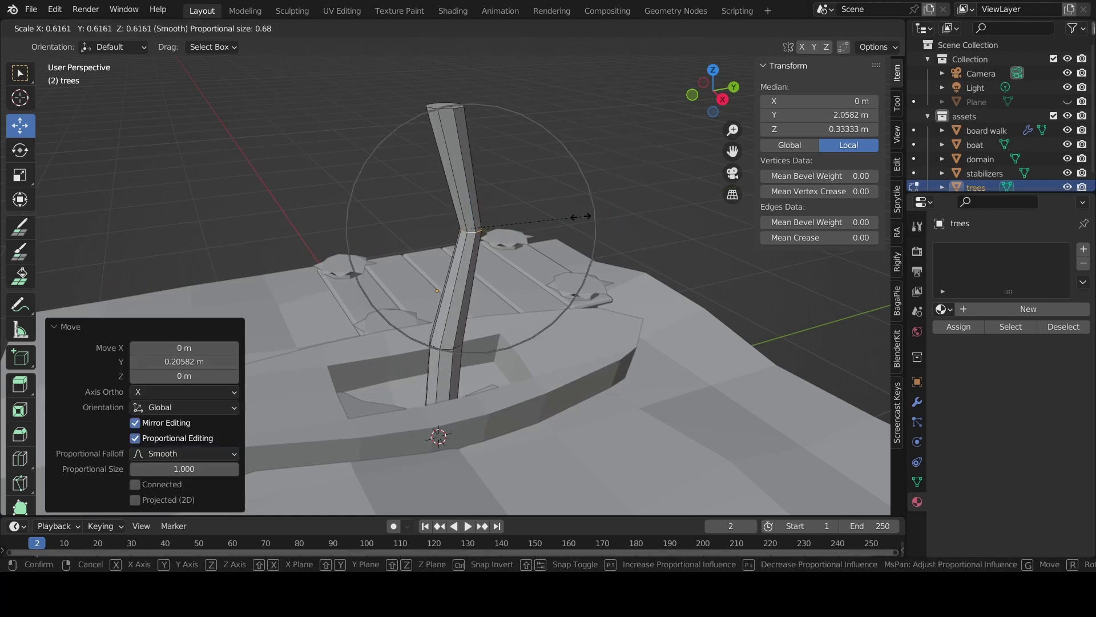
left_click(581, 216)
Taper the trunk's top ring narrower, then begin adding a plane to the mesh
left_click(460, 116, "alt")
key("s")
scroll(620, 153, "down", 3)
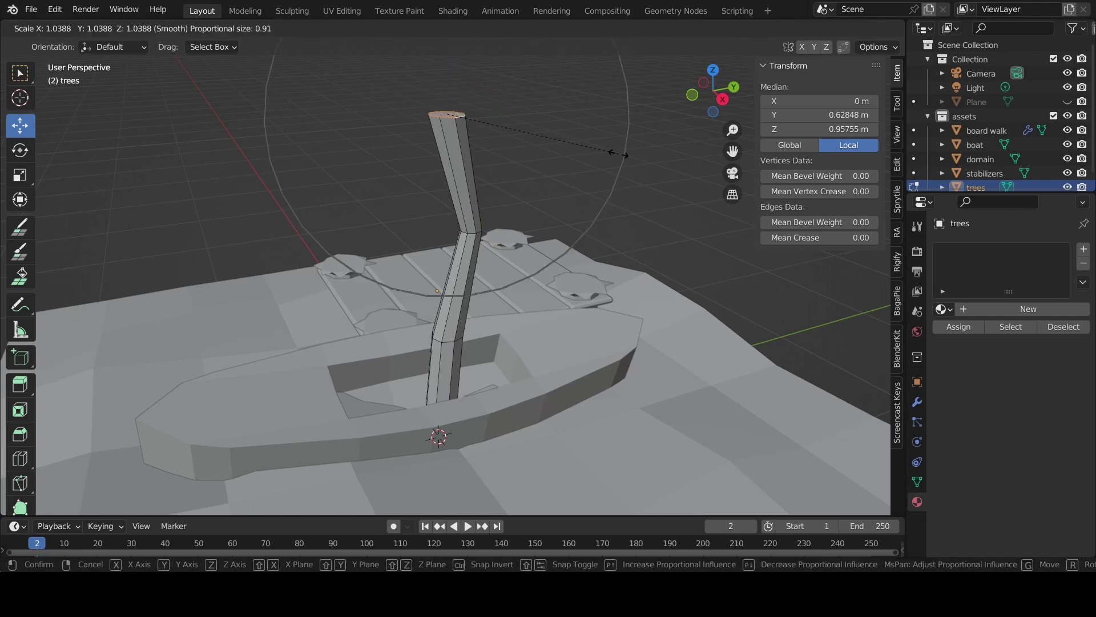
scroll(618, 153, "up", 10)
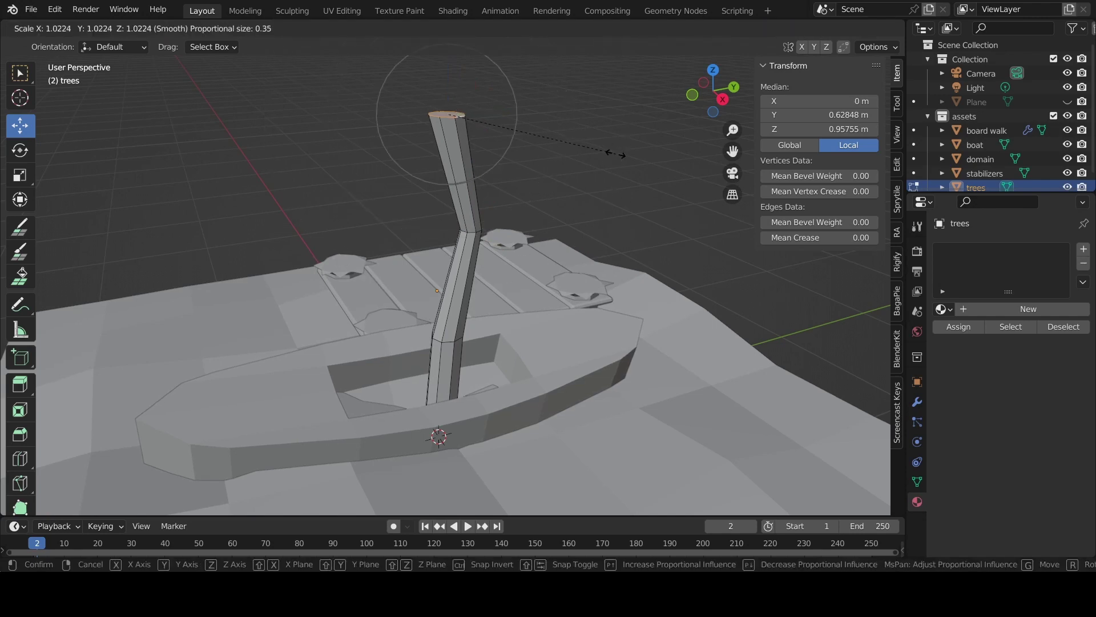
left_click(515, 135)
mouse_move(560, 159)
middle_mouse_down()
mouse_move(600, 166)
mouse_move(521, 159)
mouse_move(582, 212)
mouse_move(523, 188)
middle_mouse_up()
left_click(583, 213)
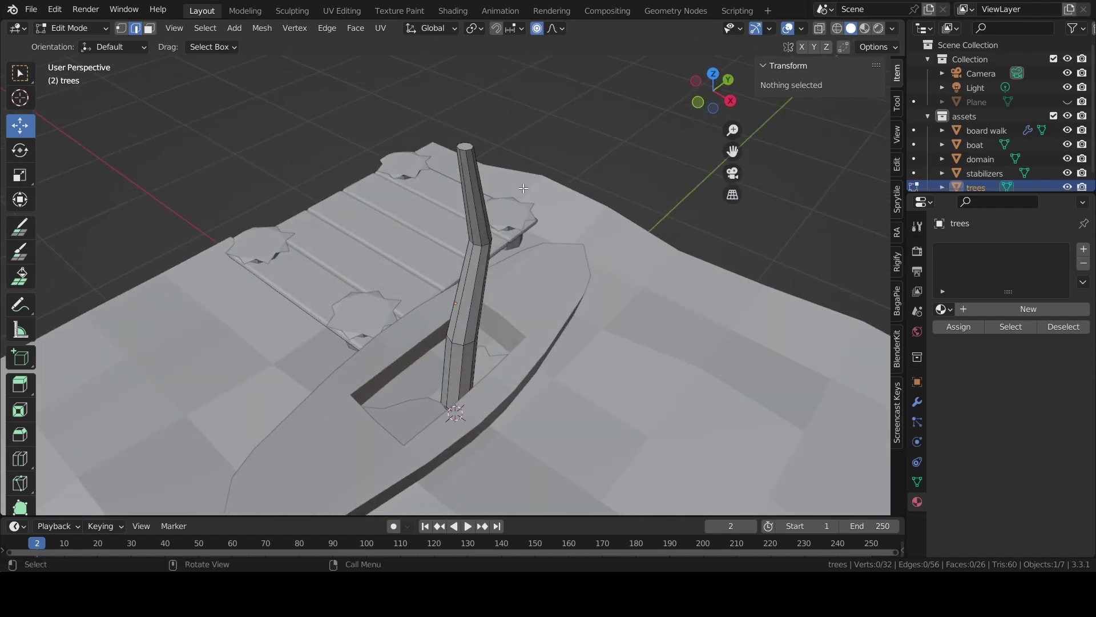
scroll(523, 220, "down", 2)
key("shift+a")
Undo the plane that was added inside the trunk mesh and return to Object Mode
left_click(512, 213)
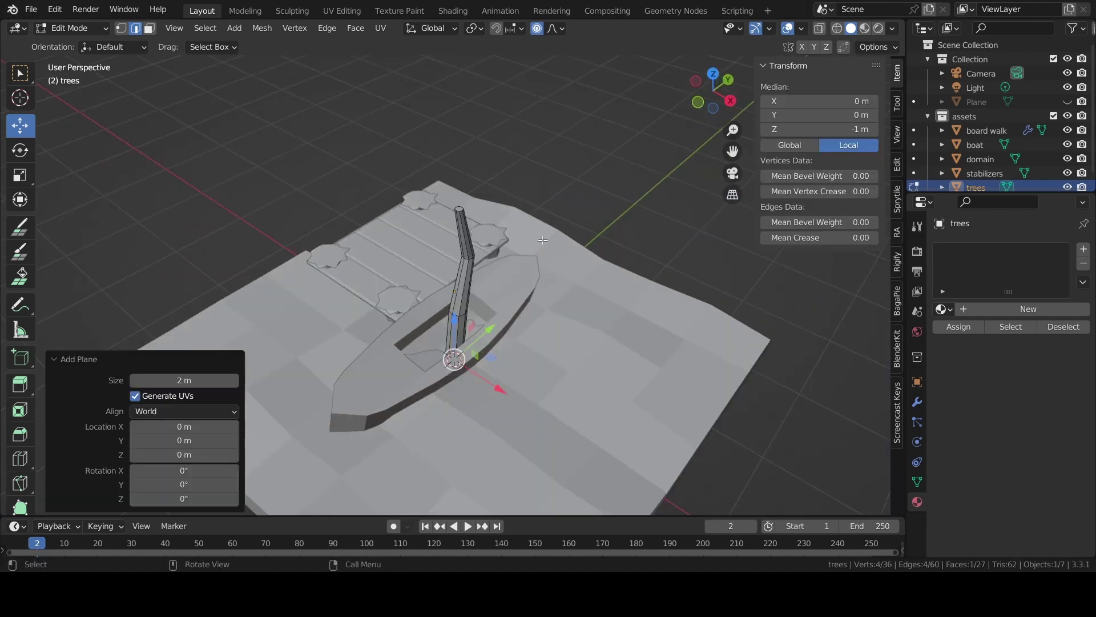
key("ctrl+Tab")
left_click(535, 232)
key("ctrl+z")
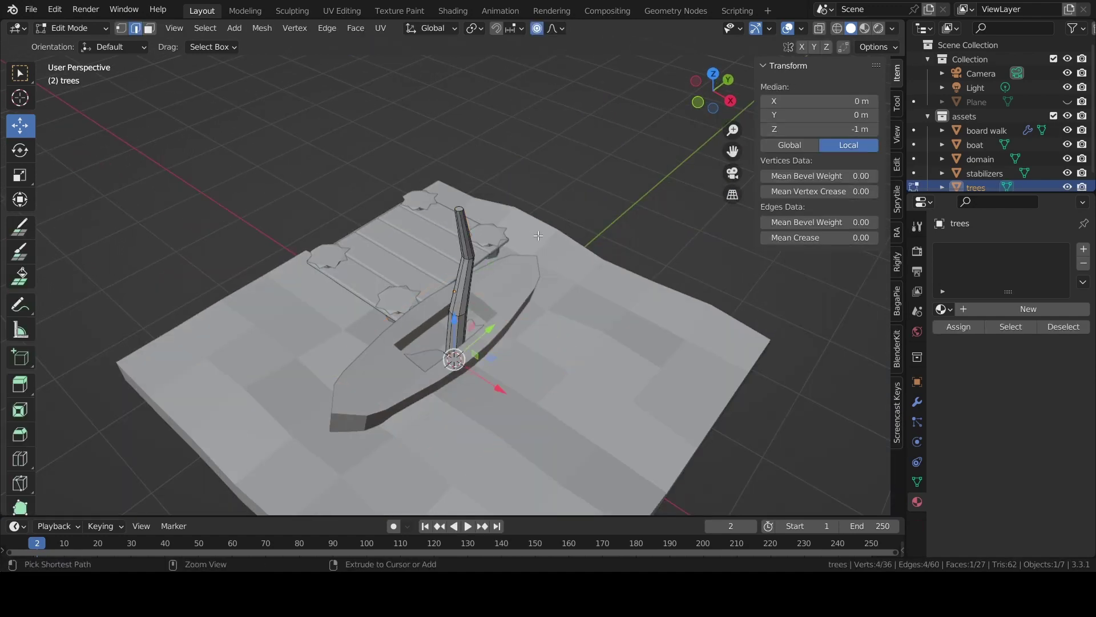
key("ctrl+z")
key("Tab")
Add a new separate plane object raised to Z = 2 m above the boat
key("shift+a")
left_click(451, 252)
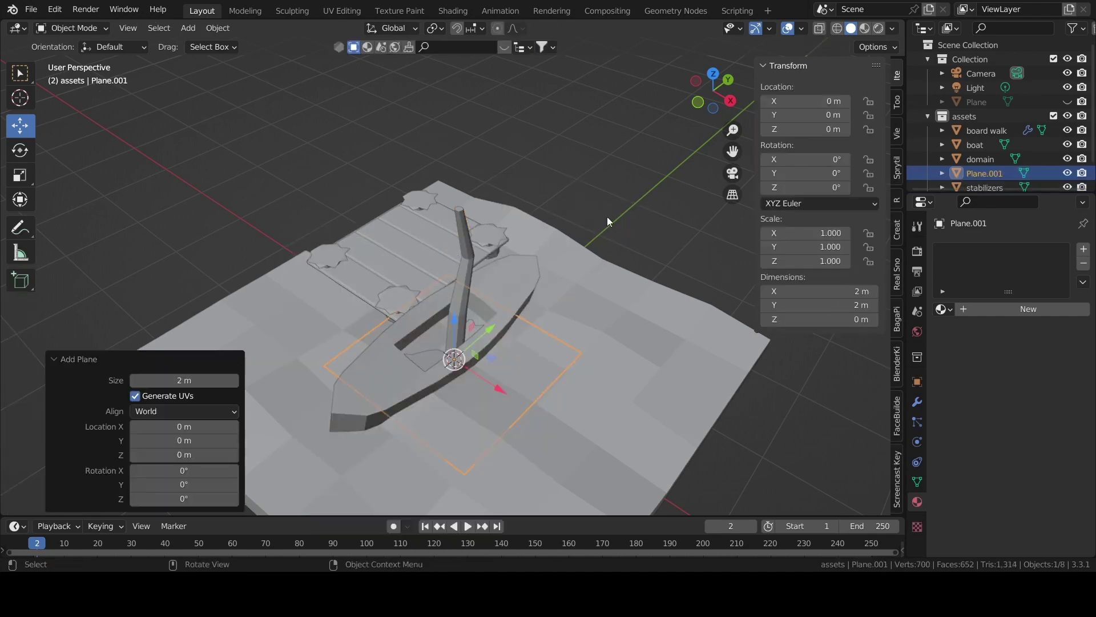
left_click_drag(816, 135, 854, 129)
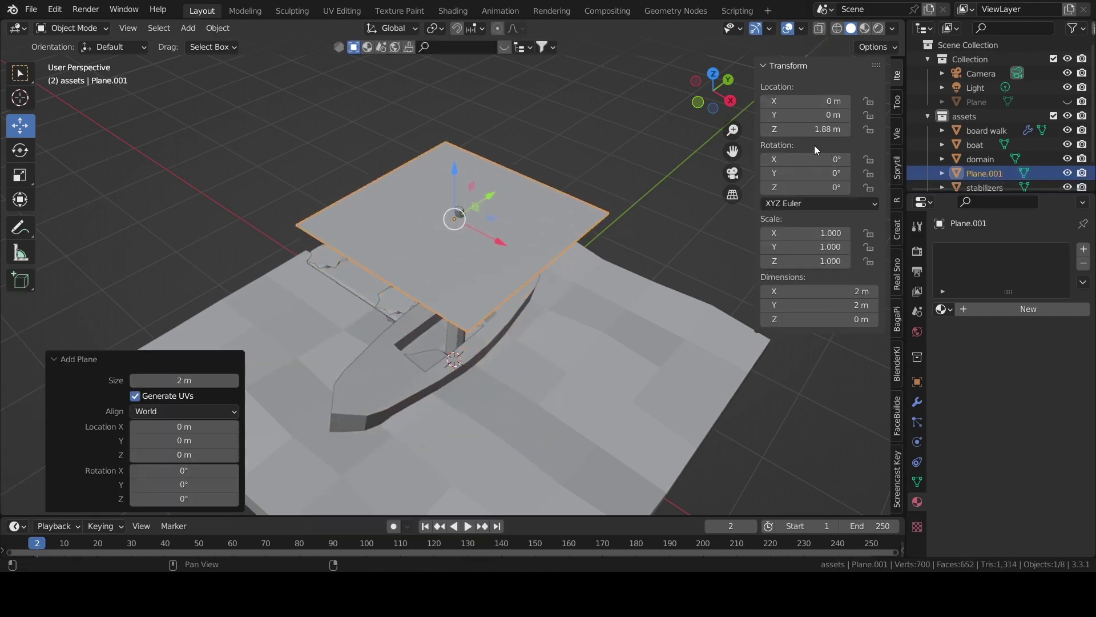
left_click(832, 129)
type("2")
key("Return")
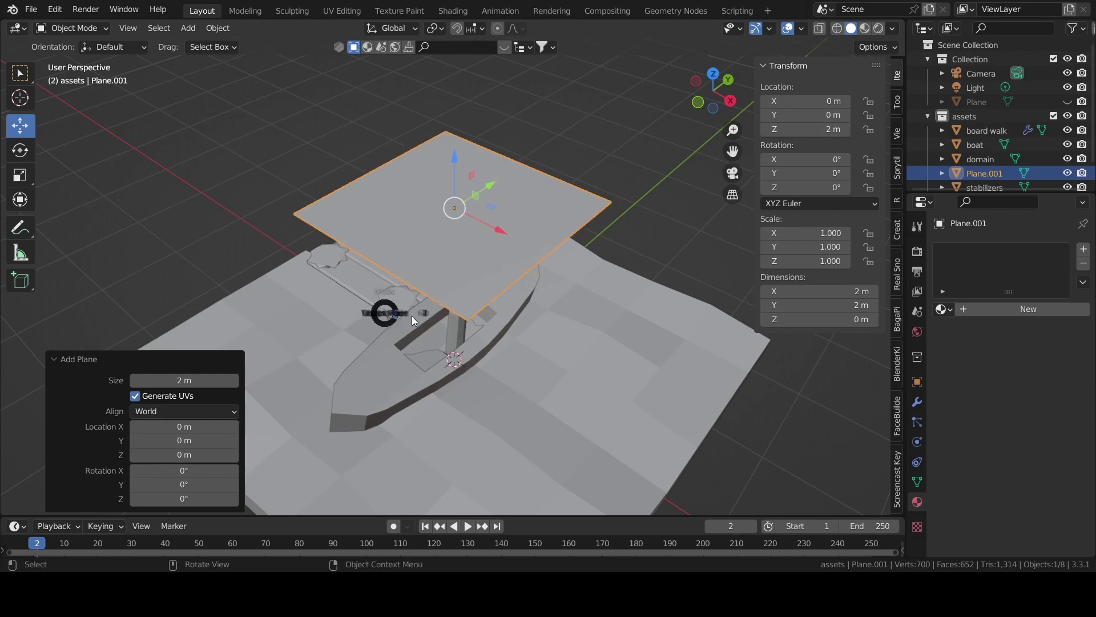
Add multiple loop cuts across the middle of the plane
key("Tab")
left_click(19, 459)
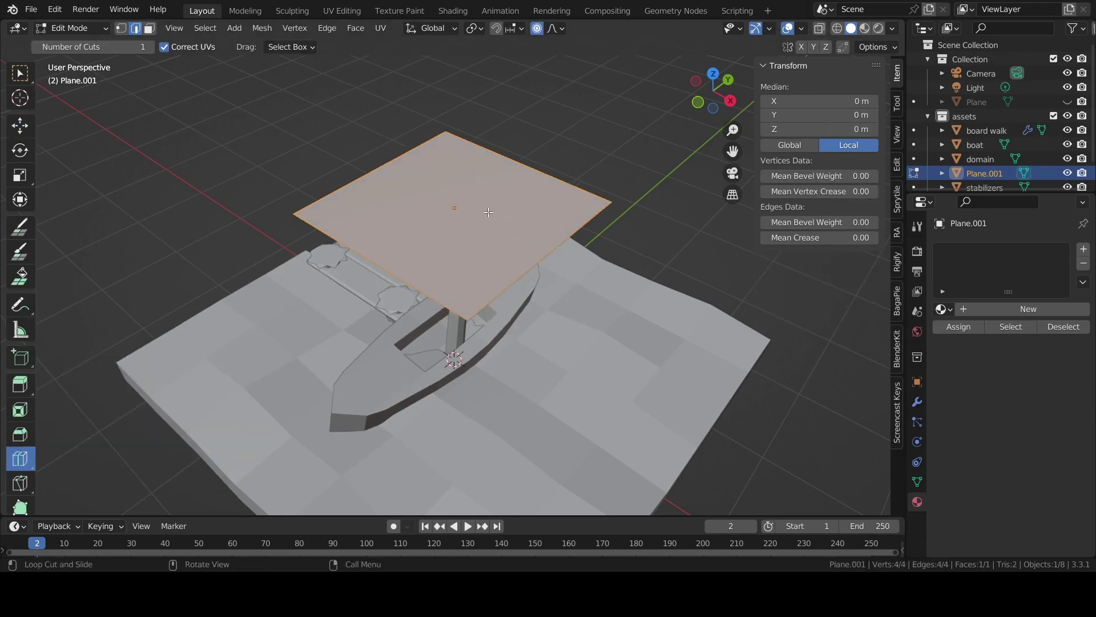
left_click(360, 265)
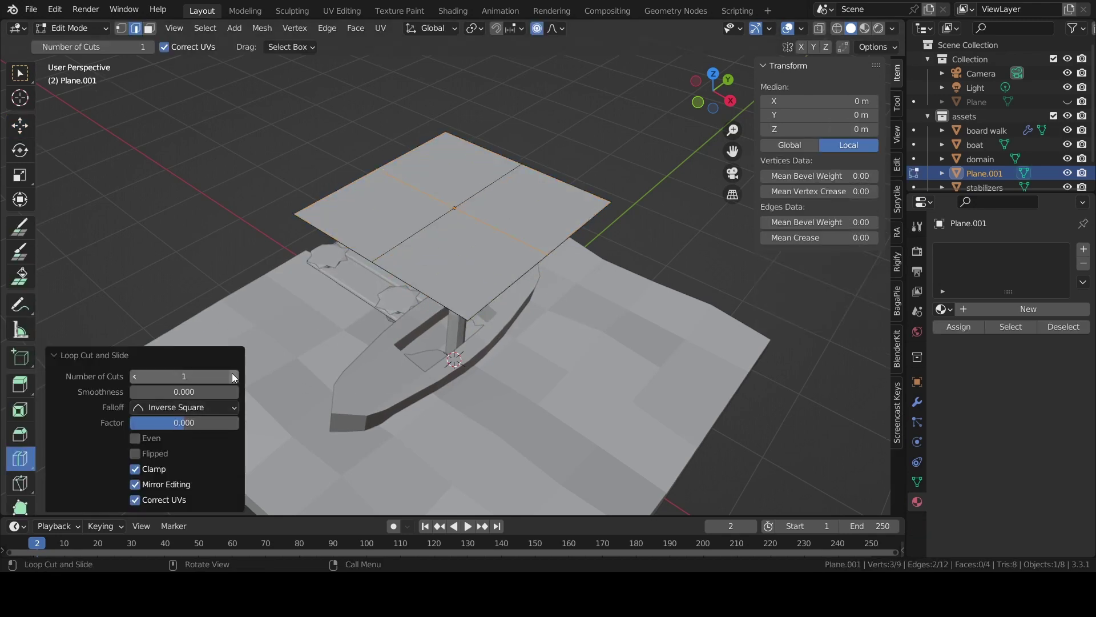
left_click(233, 374)
left_click(233, 375)
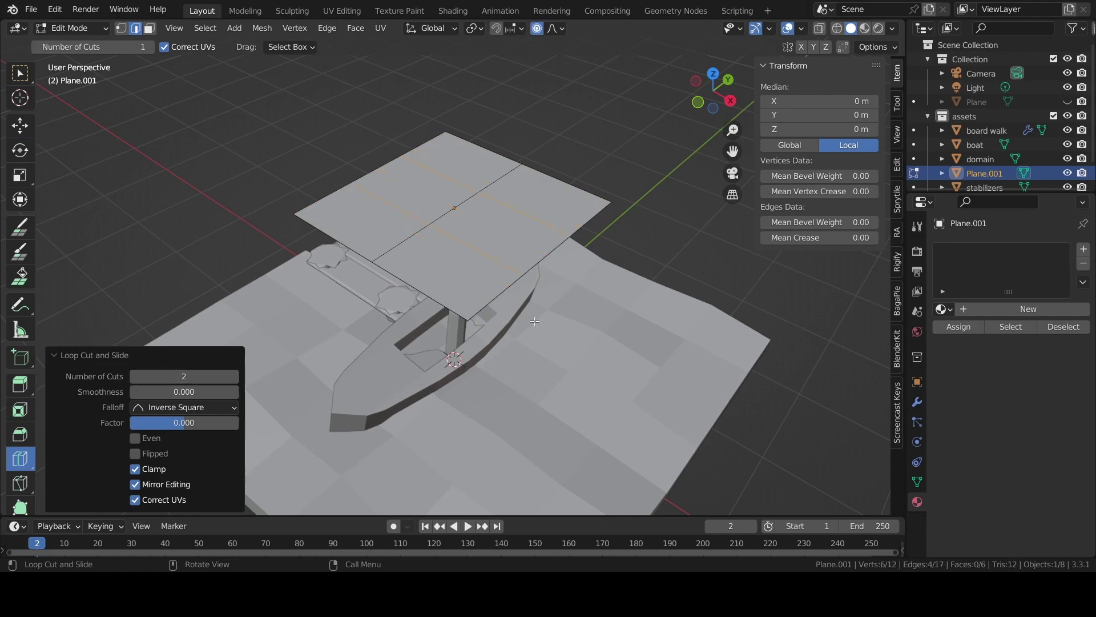
key("Tab")
Narrow the plane by setting its X scale to 0.3, then return to Edit Mode
left_click_drag(823, 233, 824, 247)
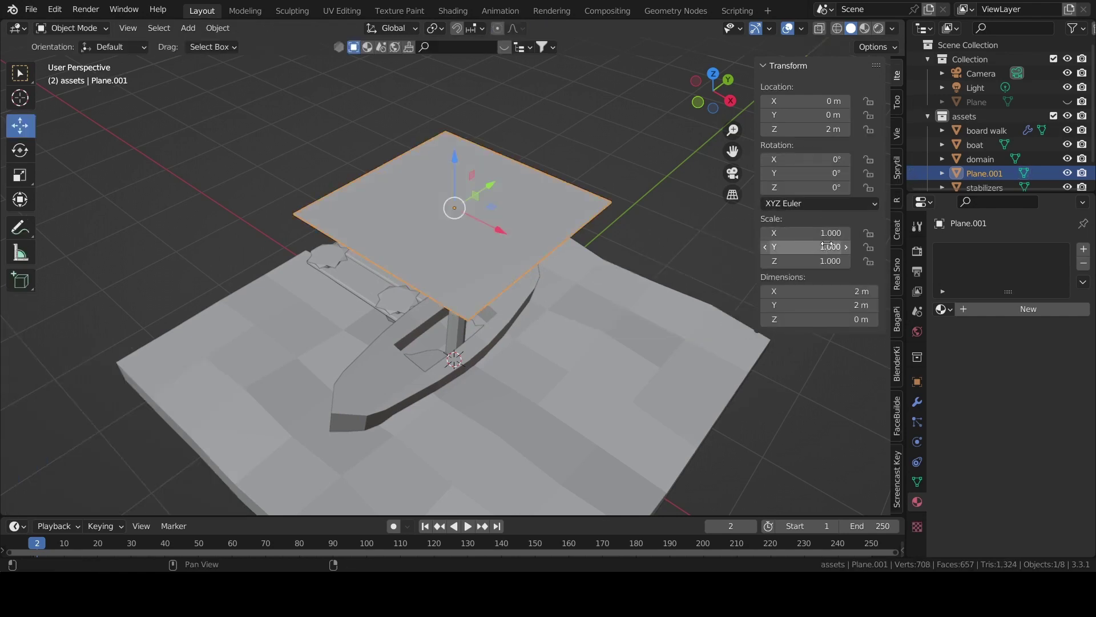
left_click(825, 232)
type("1.0")
key("BackSpace")
key("BackSpace")
key("BackSpace")
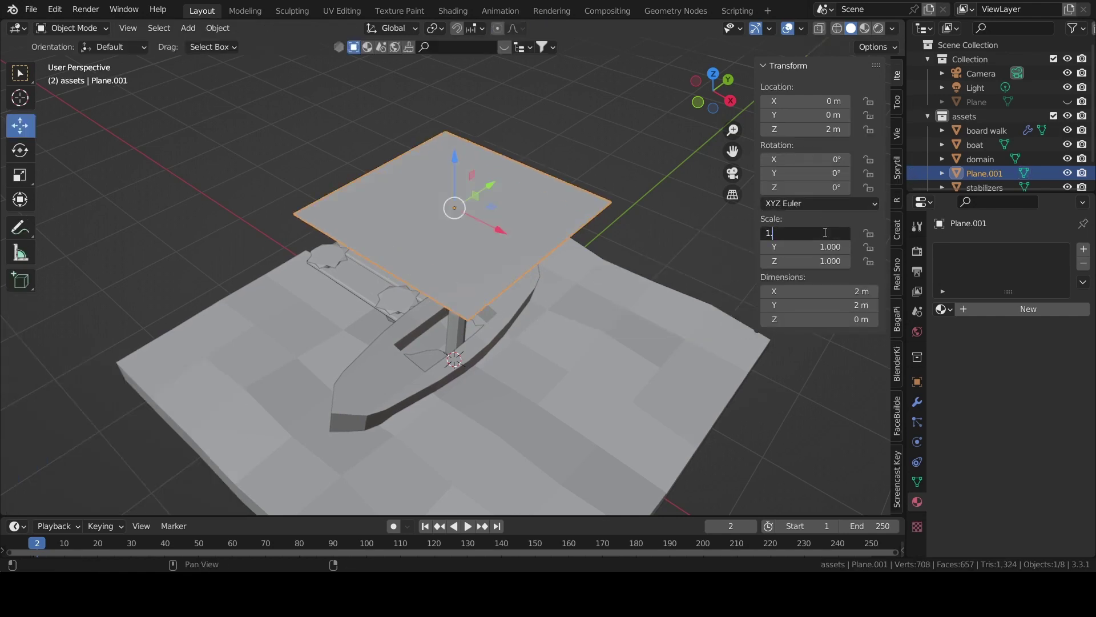
type("0.3")
key("Return")
key("Tab")
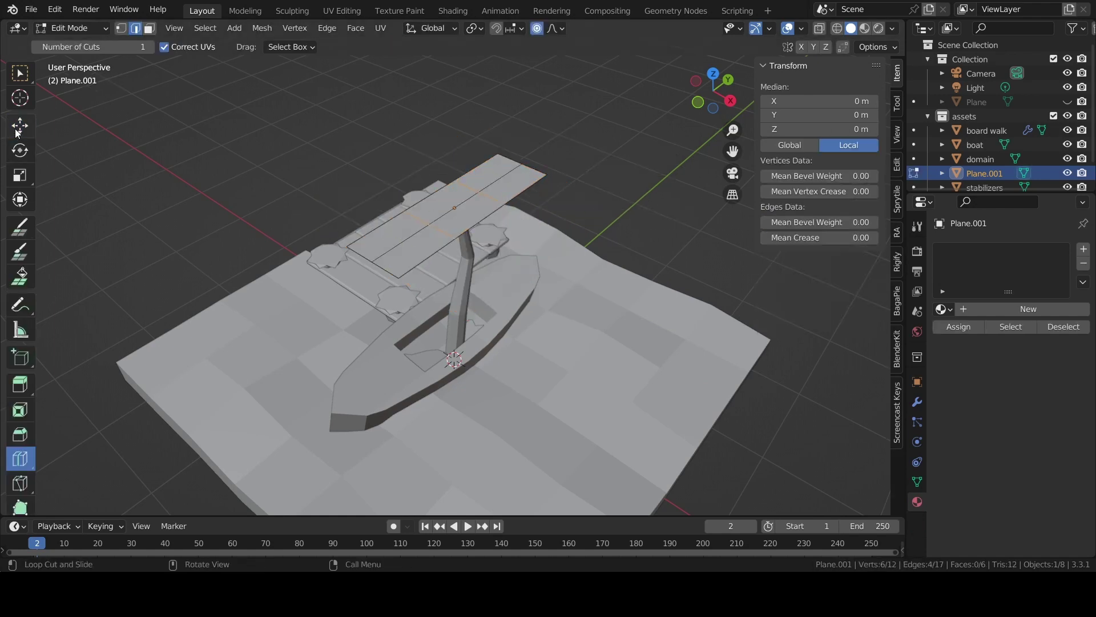
left_click(19, 131)
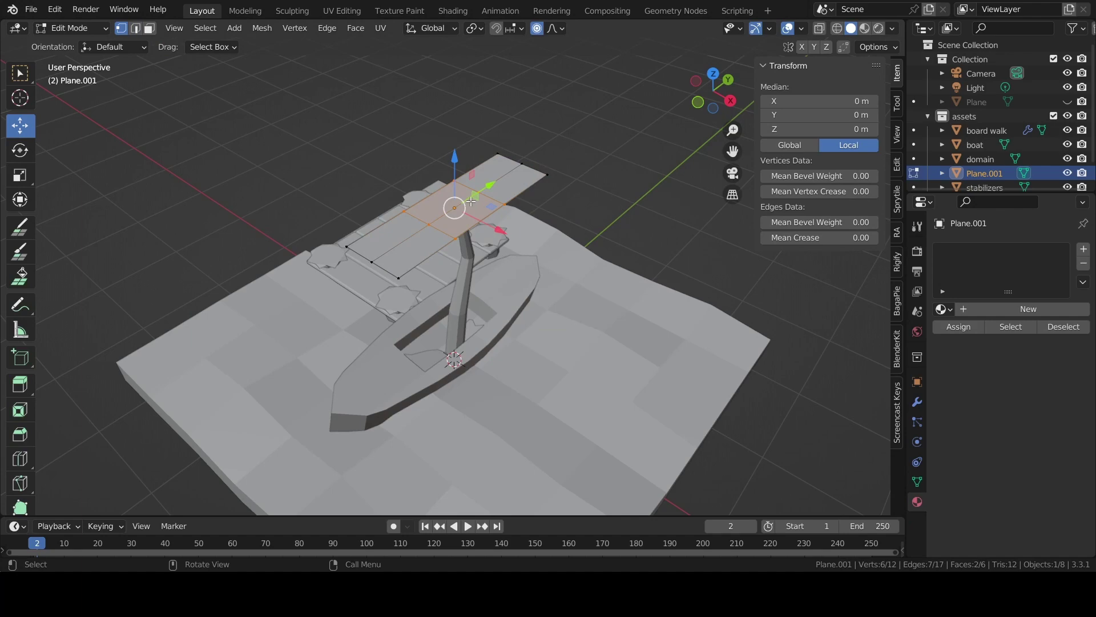
Lift the leaf's centre upward using proportional editing falloff
left_click_drag(456, 166, 457, 156)
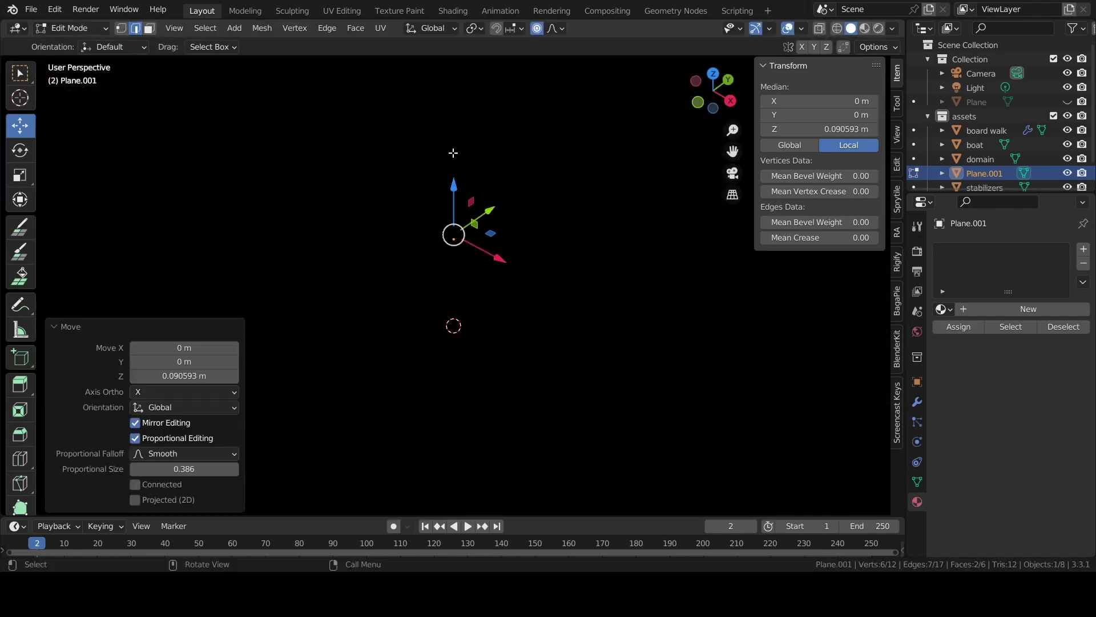
scroll(463, 229, "up", 3)
scroll(463, 230, "down", 3)
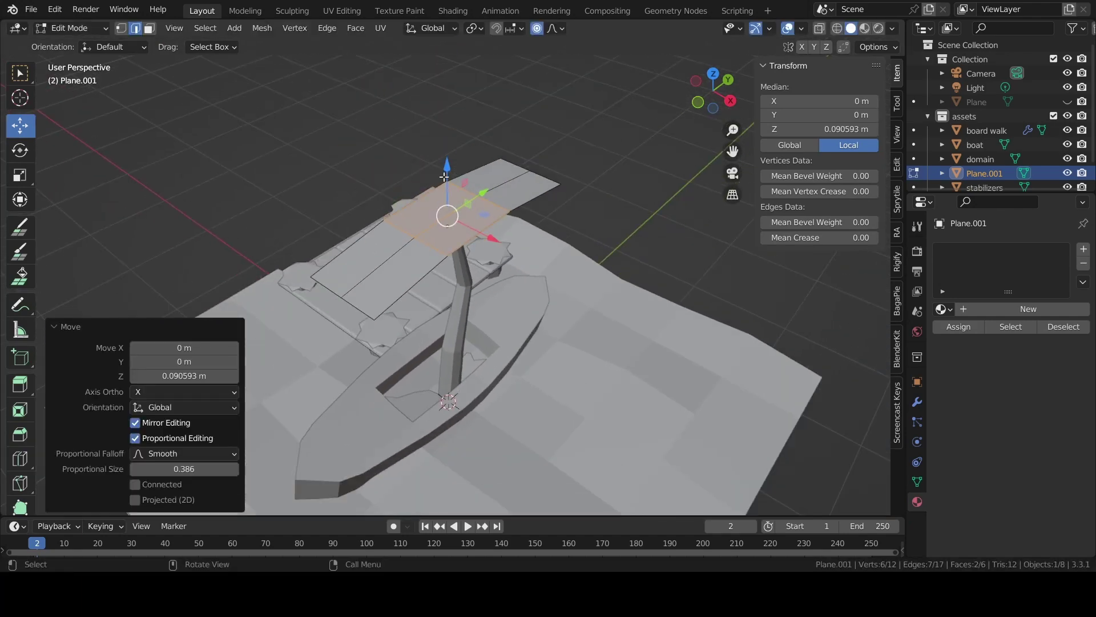
left_click_drag(444, 176, 448, 166)
scroll(448, 166, "down", 6)
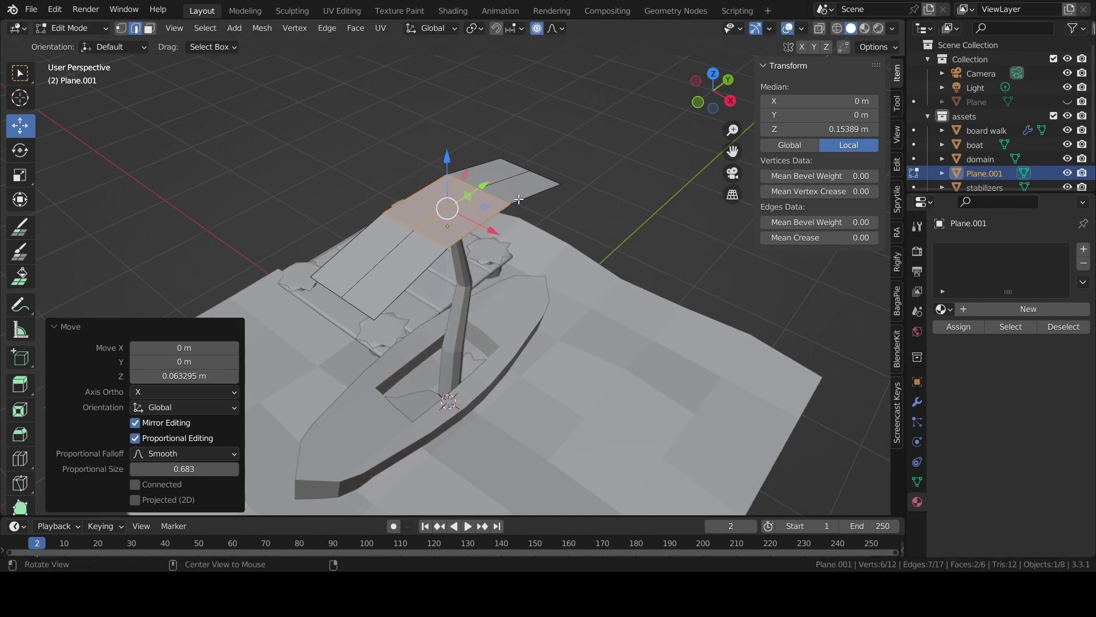
mouse_move(448, 165)
middle_mouse_down()
mouse_move(468, 160)
mouse_move(444, 176)
middle_mouse_up()
Raise a leaf edge and the middle ridge loop to arch the leaf
left_click(445, 177)
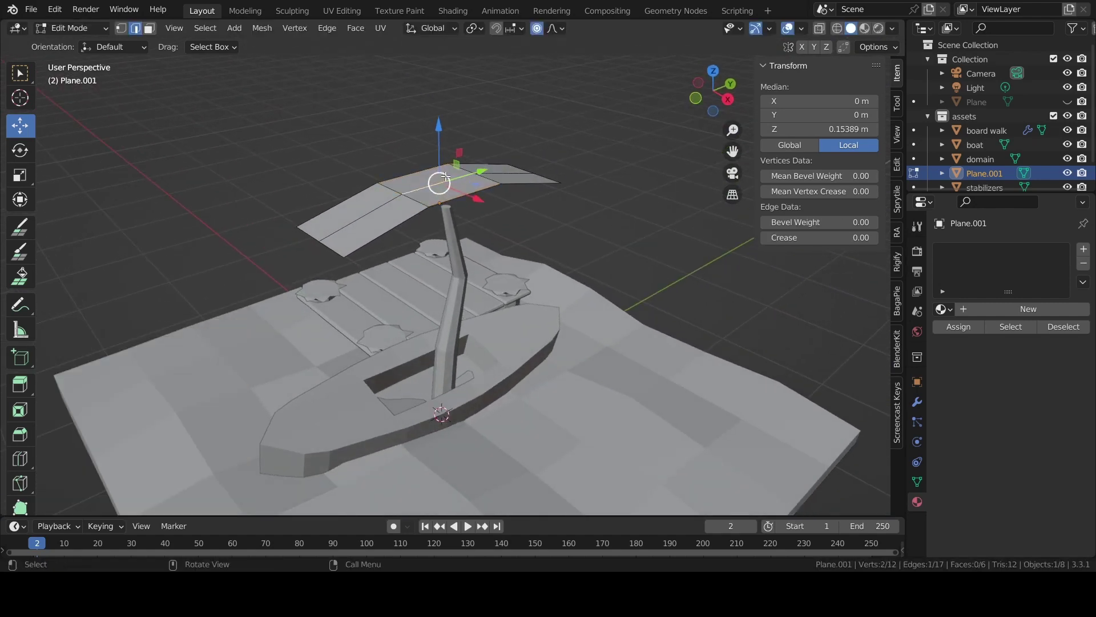
left_click_drag(437, 154, 440, 123)
left_click(443, 156, "alt")
mouse_move(513, 143)
middle_mouse_down()
mouse_move(552, 151)
mouse_move(551, 203)
middle_mouse_up()
Scale selected leaf edges along X with soft falloff to taper the tips
left_click(467, 256)
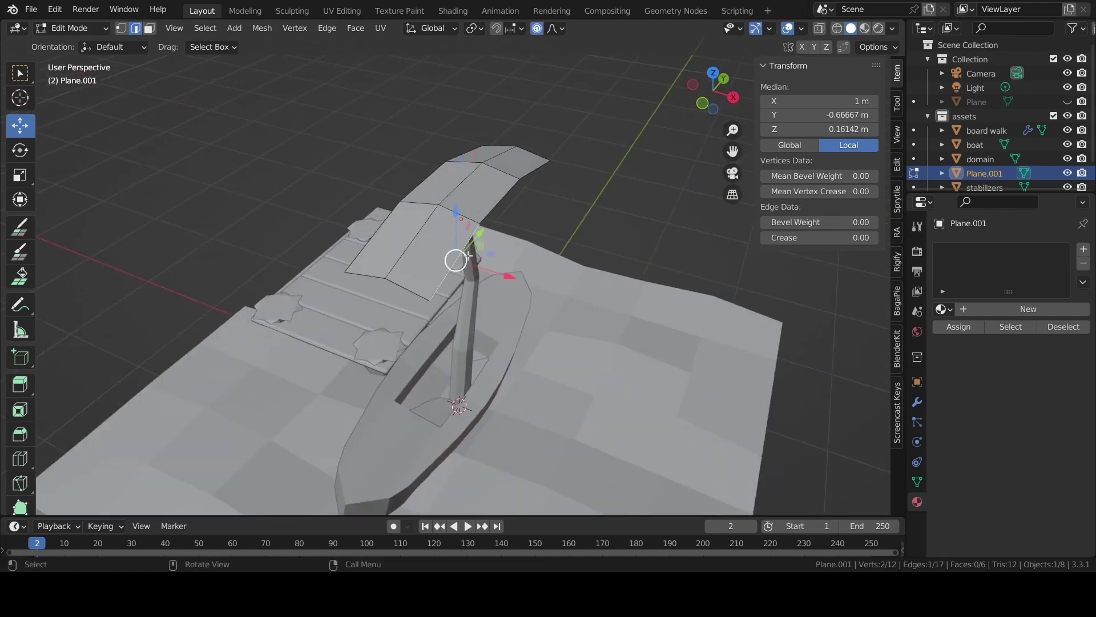
mouse_move(424, 297)
middle_mouse_down()
mouse_move(399, 274)
mouse_move(421, 241)
mouse_move(567, 205)
mouse_move(628, 269)
middle_mouse_up()
left_click(367, 269)
key("s")
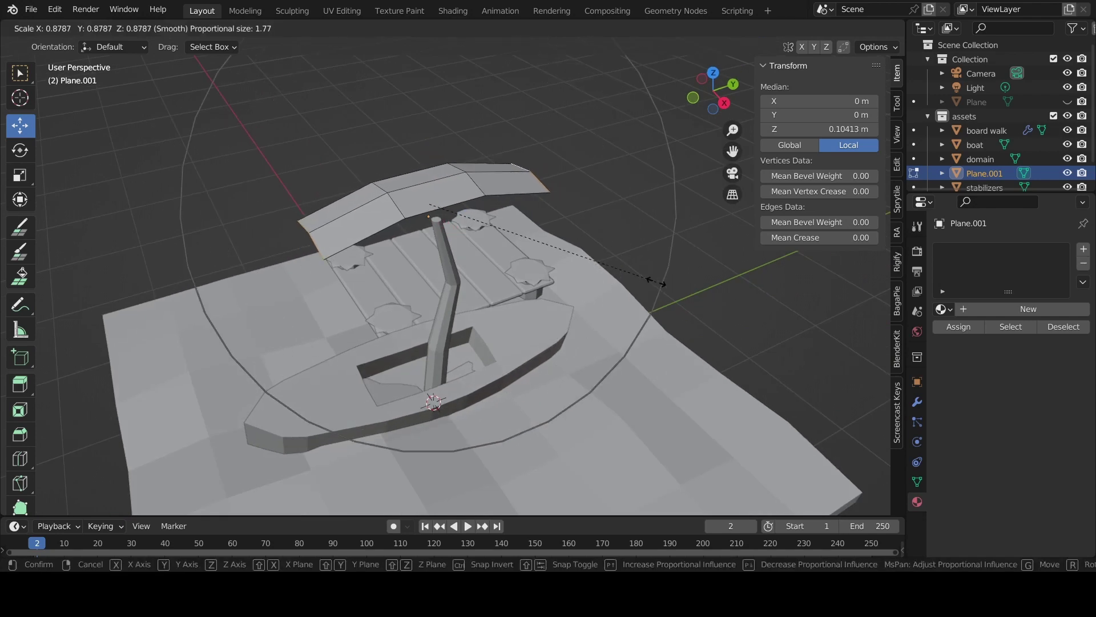
scroll(655, 281, "up", 2)
scroll(655, 281, "up", 6)
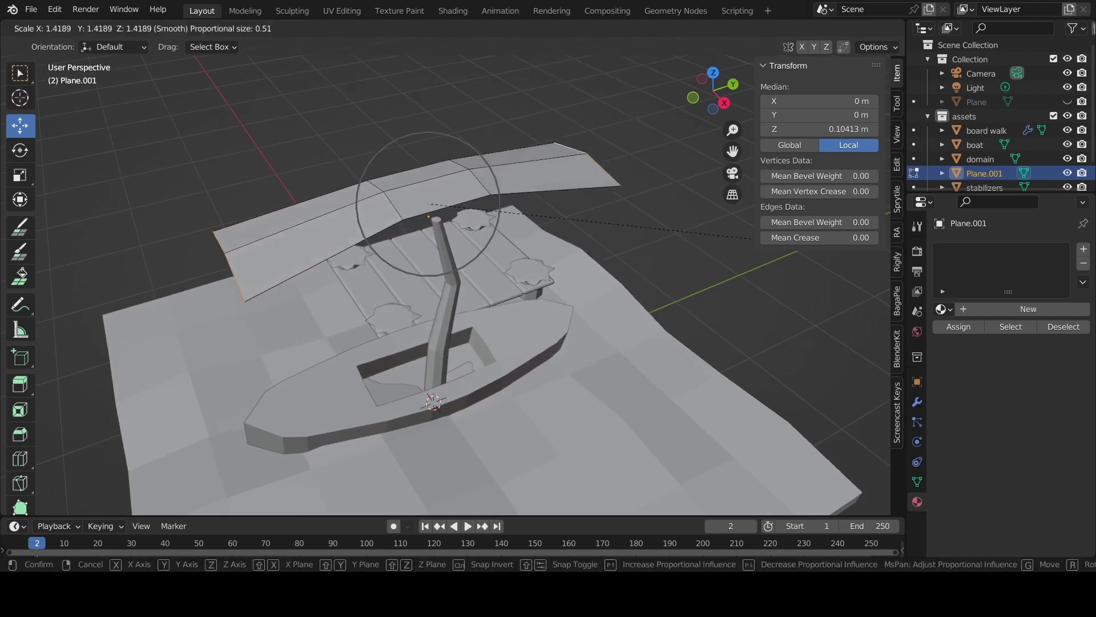
key("x")
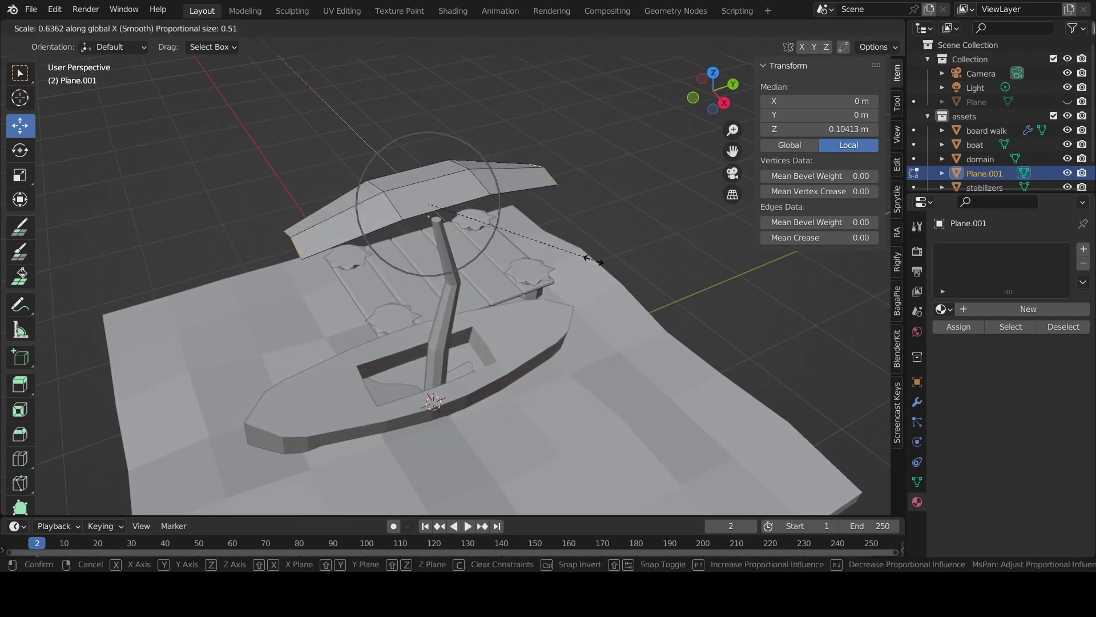
left_click(541, 260)
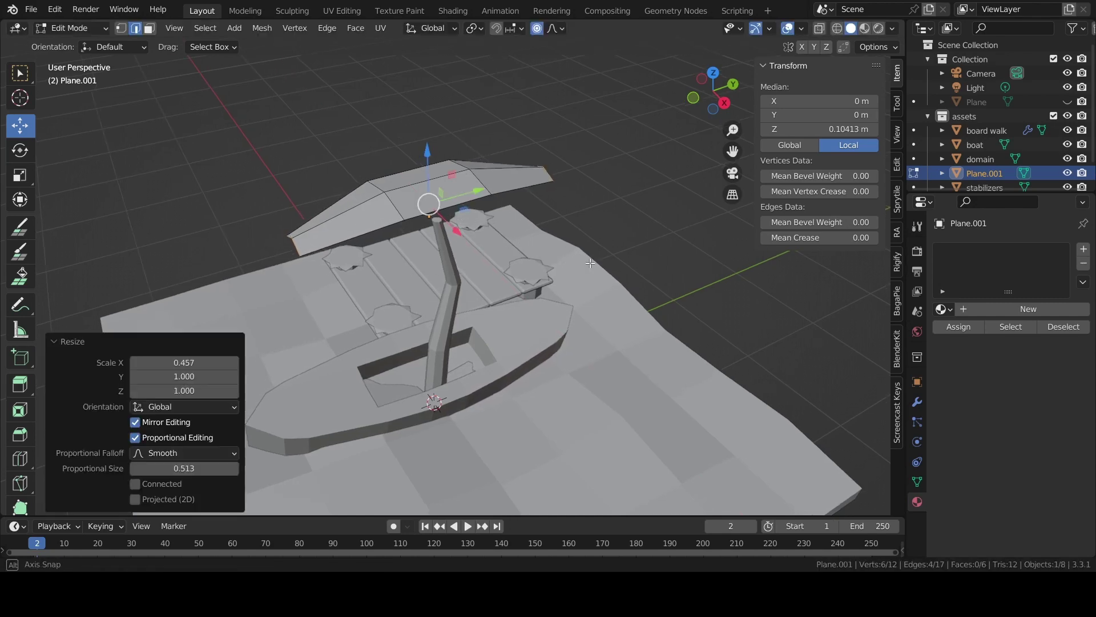
mouse_move(541, 260)
middle_mouse_down()
mouse_move(615, 253)
mouse_move(604, 301)
mouse_move(347, 158)
middle_mouse_up()
key("Tab")
left_click(585, 273)
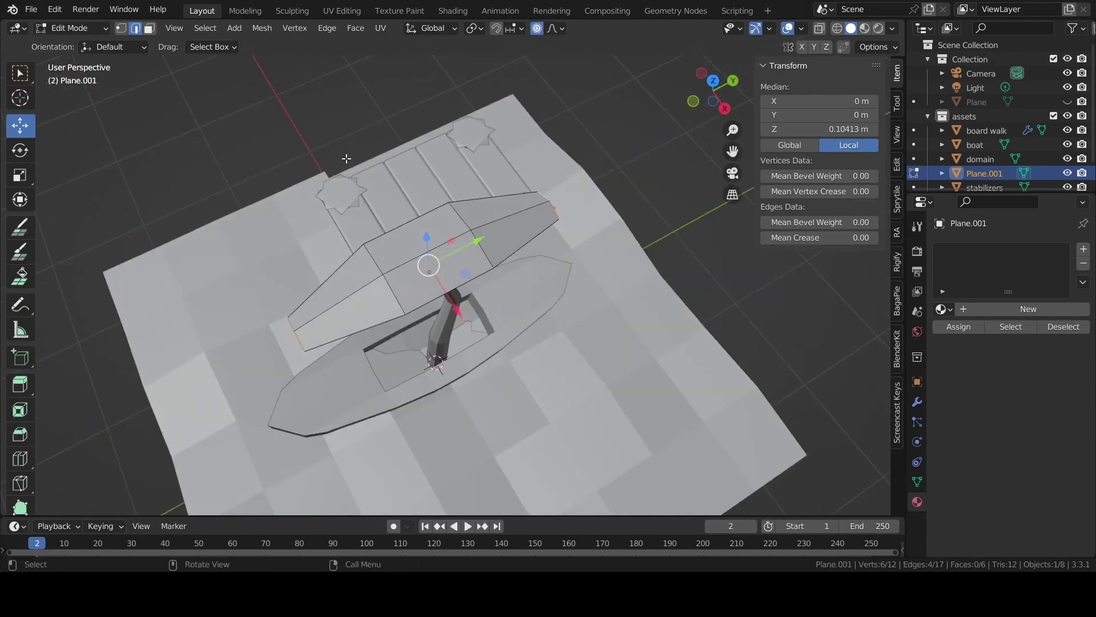
Snap the 3D cursor to the leaf's base vertex and pivot transforms around it
left_click(549, 201)
key("shift+s")
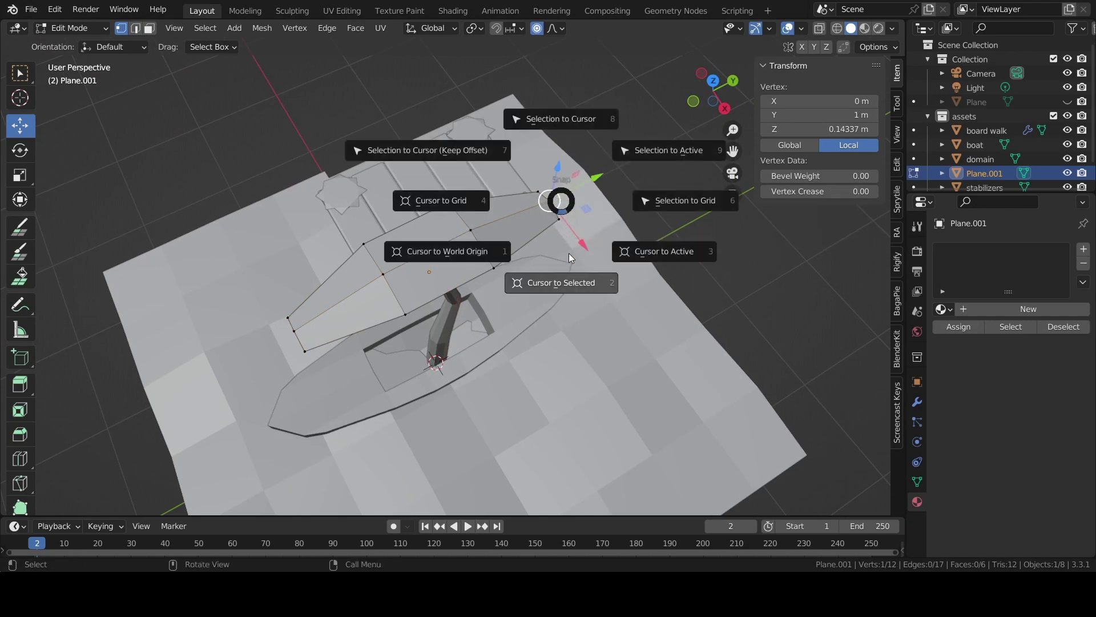
left_click(569, 254)
key("shift+a")
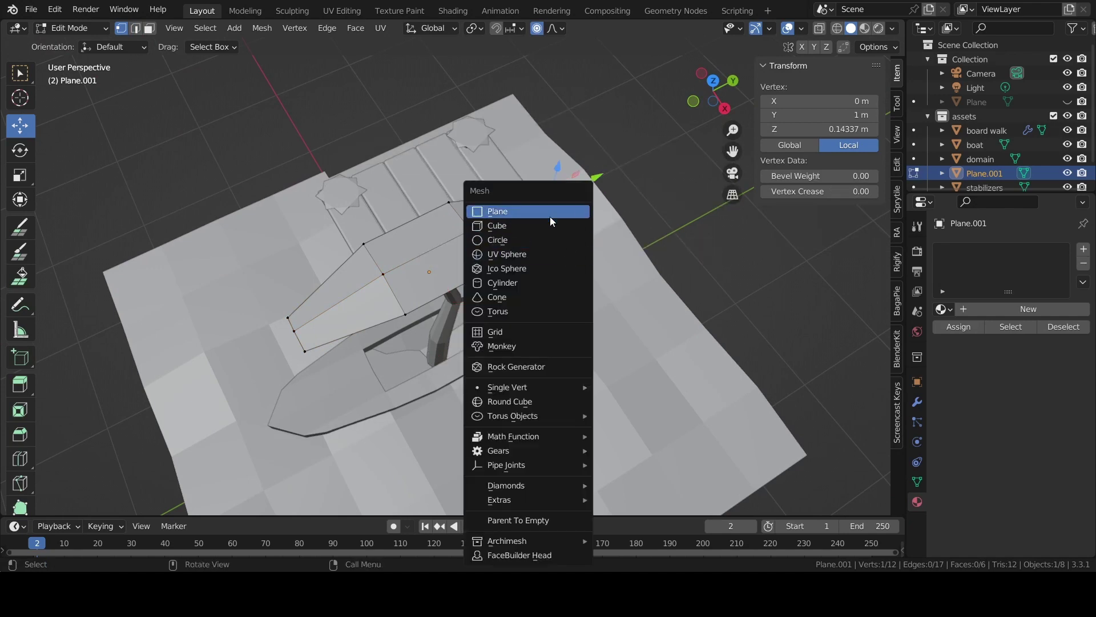
key("Escape")
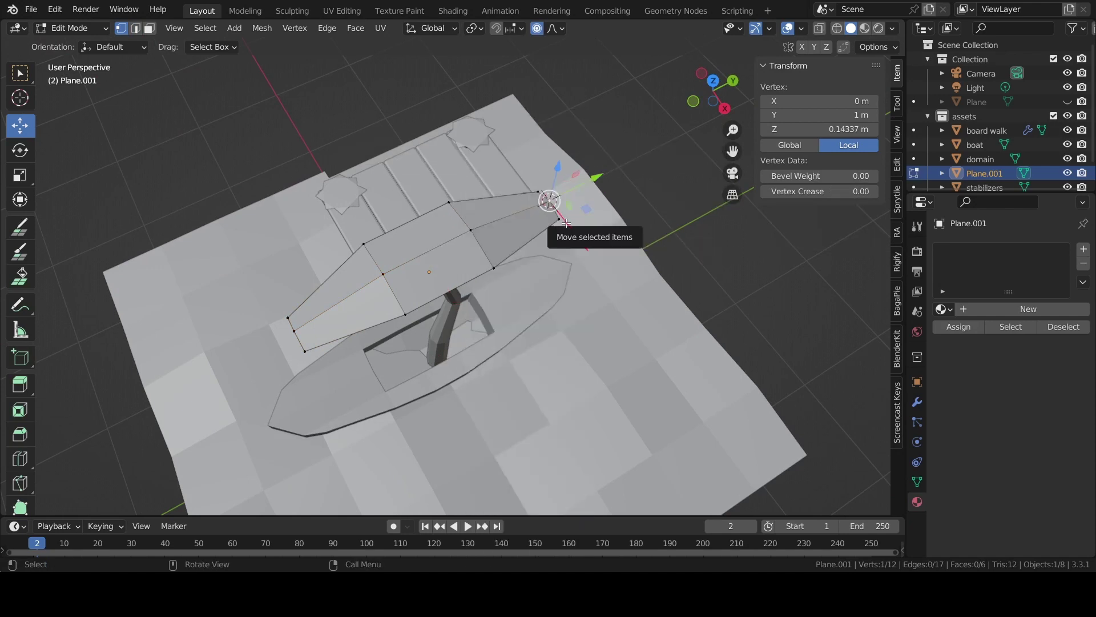
left_click(453, 29)
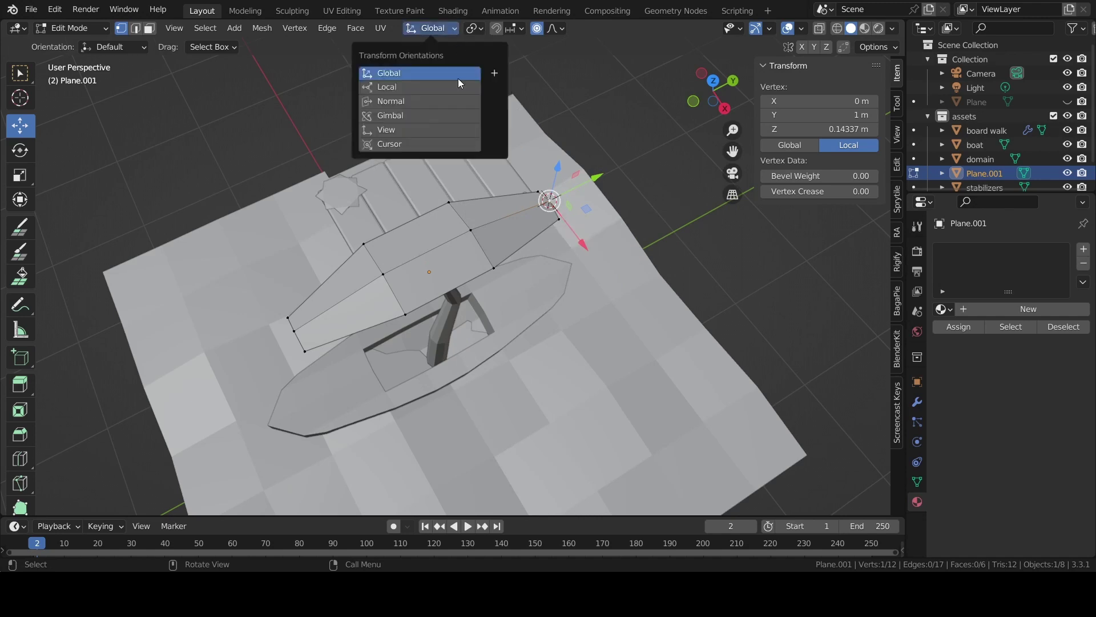
left_click(476, 28)
left_click(506, 59)
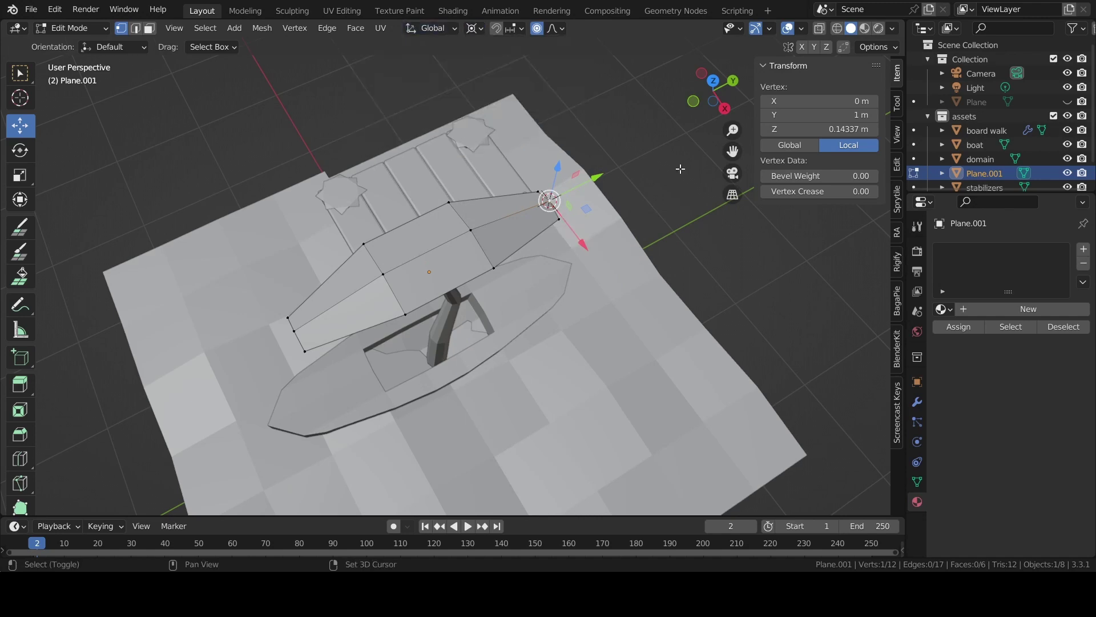
Duplicate the whole leaf and rotate the copy -40° around the trunk top
key("a")
key("shift+d")
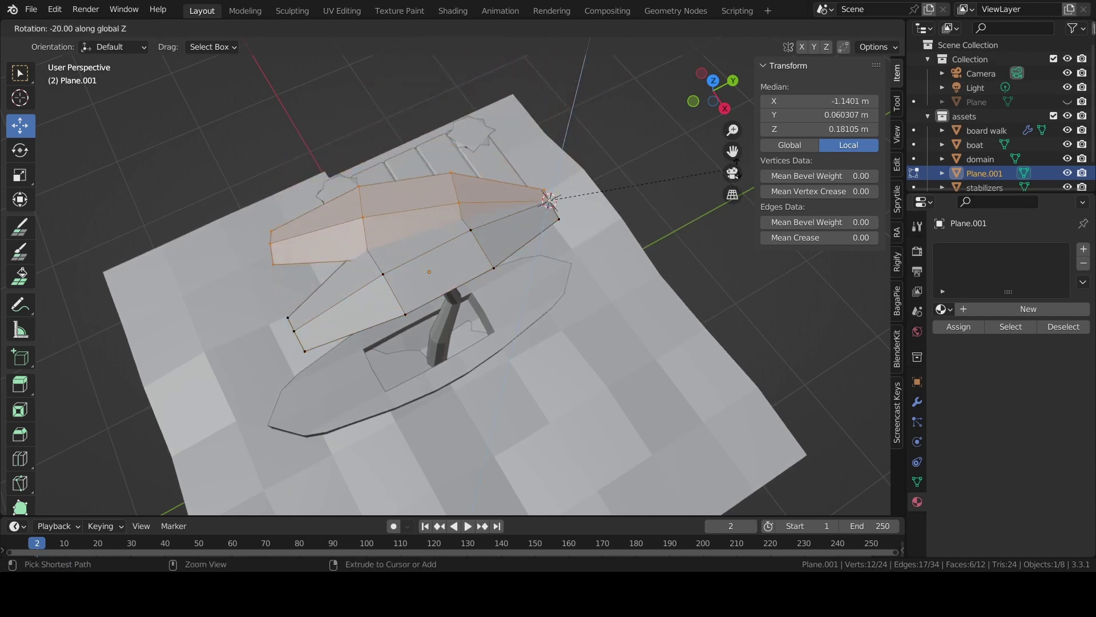
left_click(700, 229)
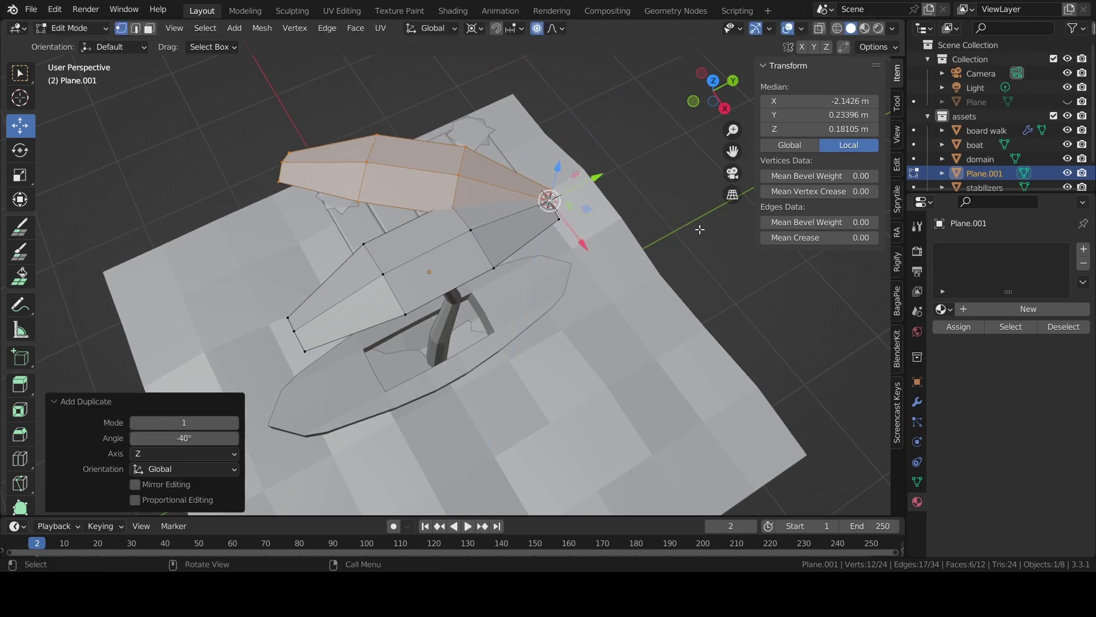
key("ctrl+r")
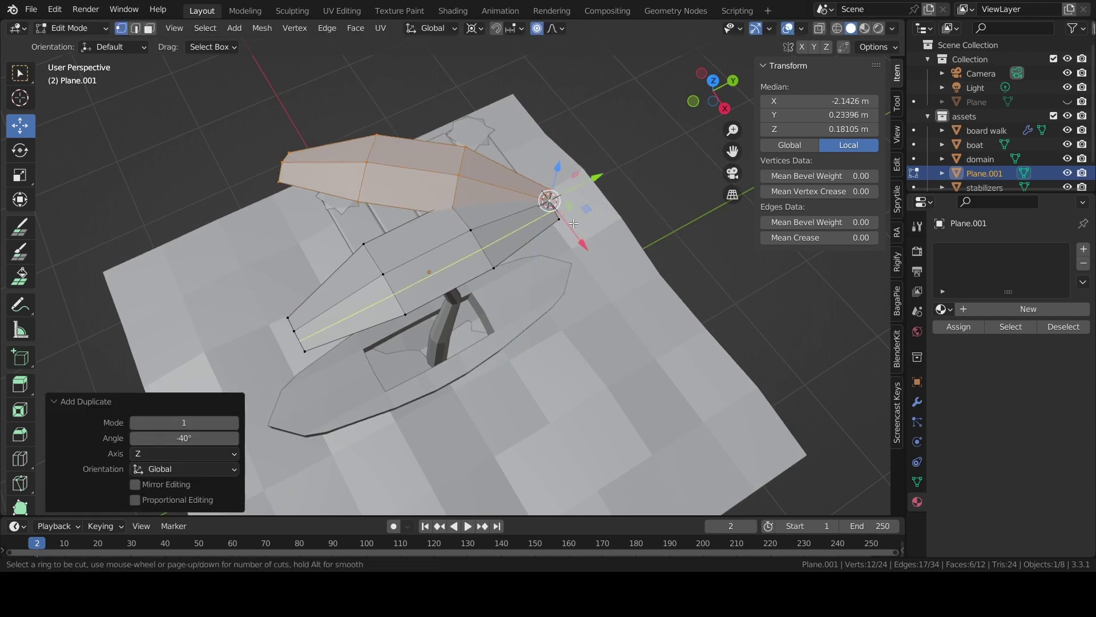
key("Escape")
Add further leaf copies rotated around Z, one placed at -50°
key("shift+d")
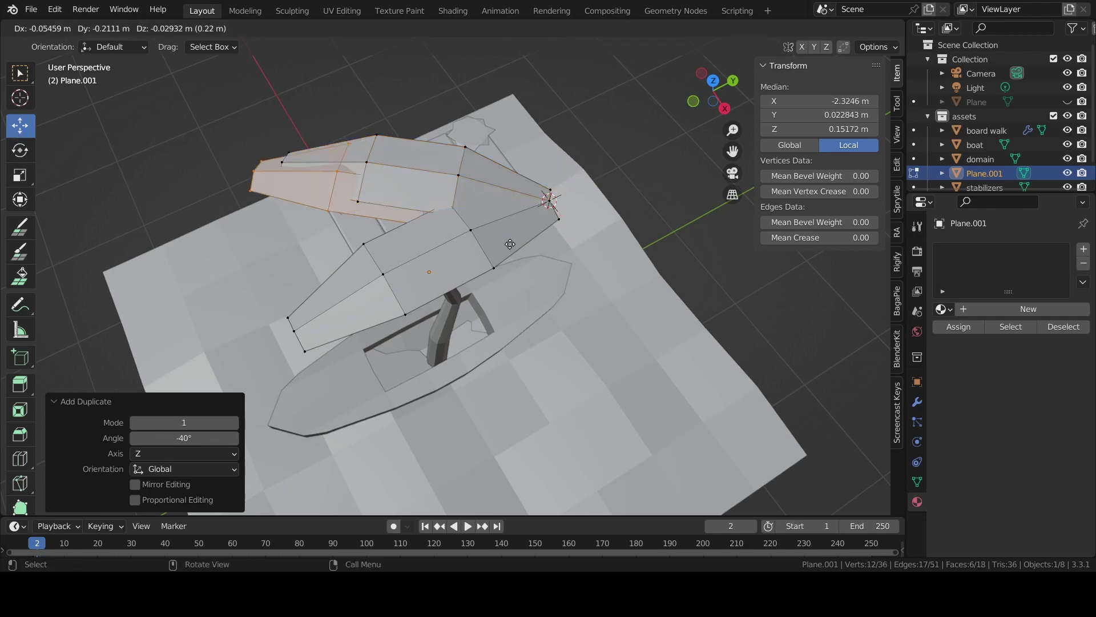
key("Escape")
left_click(553, 173)
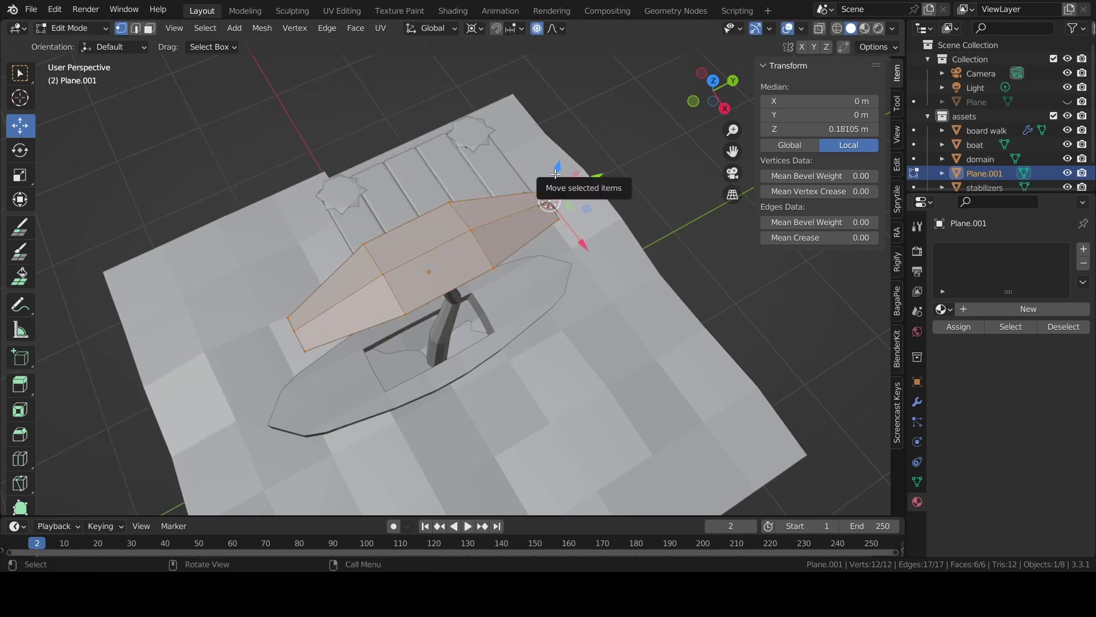
key("r")
key("z")
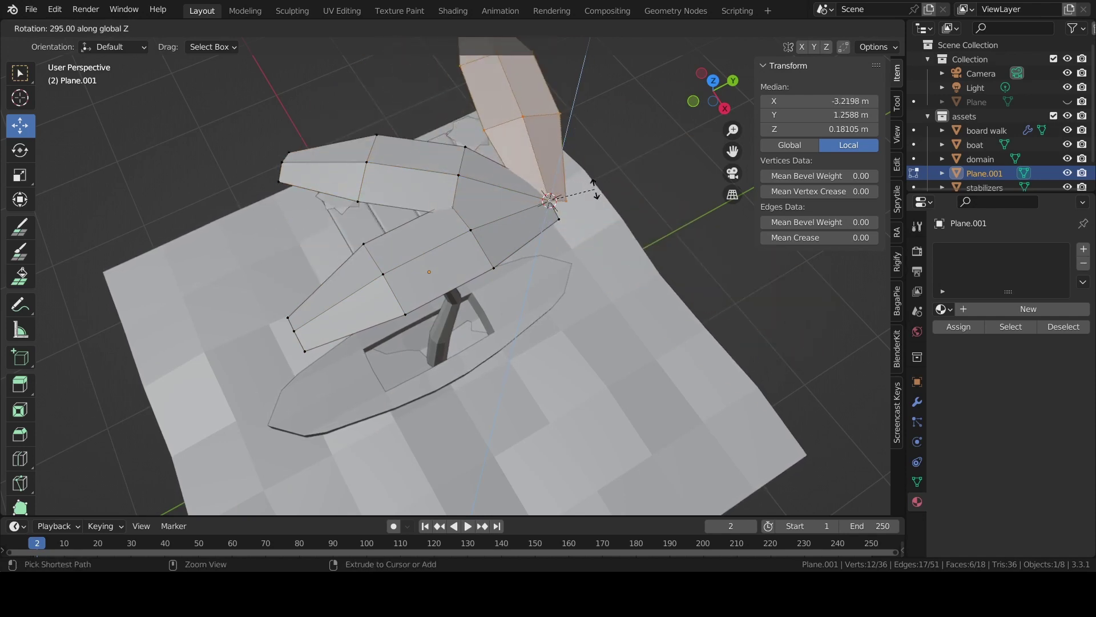
left_click(591, 187)
key("g")
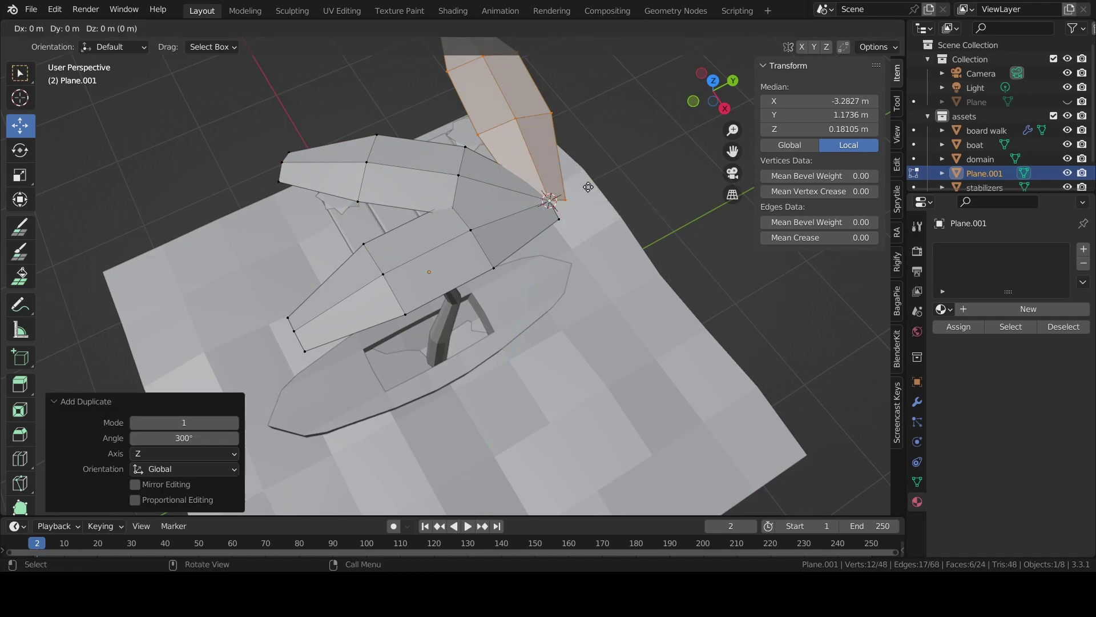
key("r")
key("z")
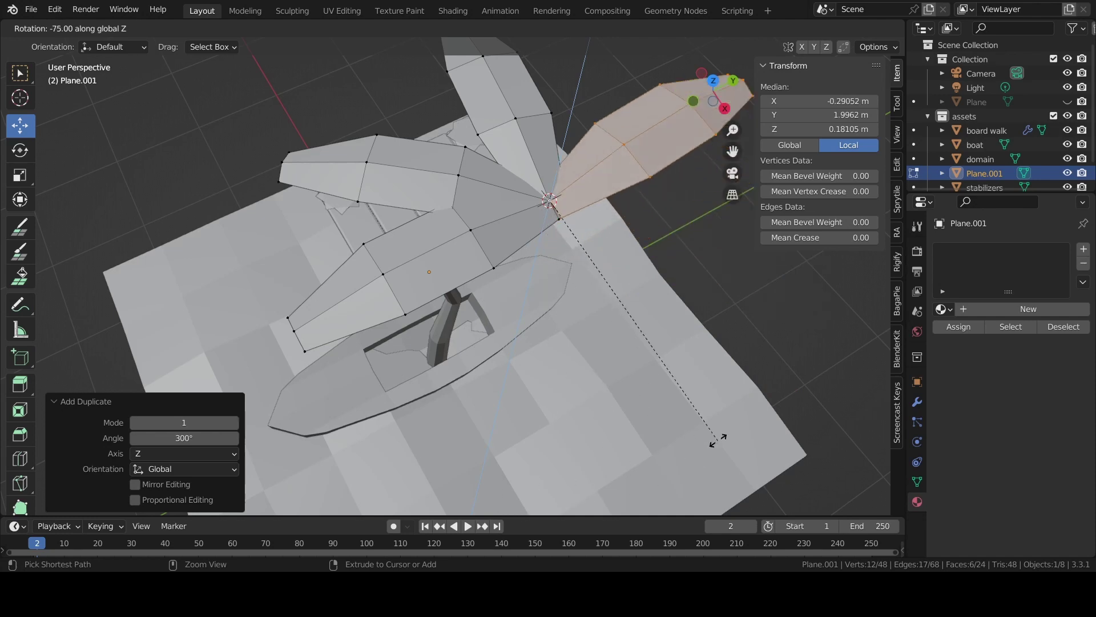
left_click(780, 345)
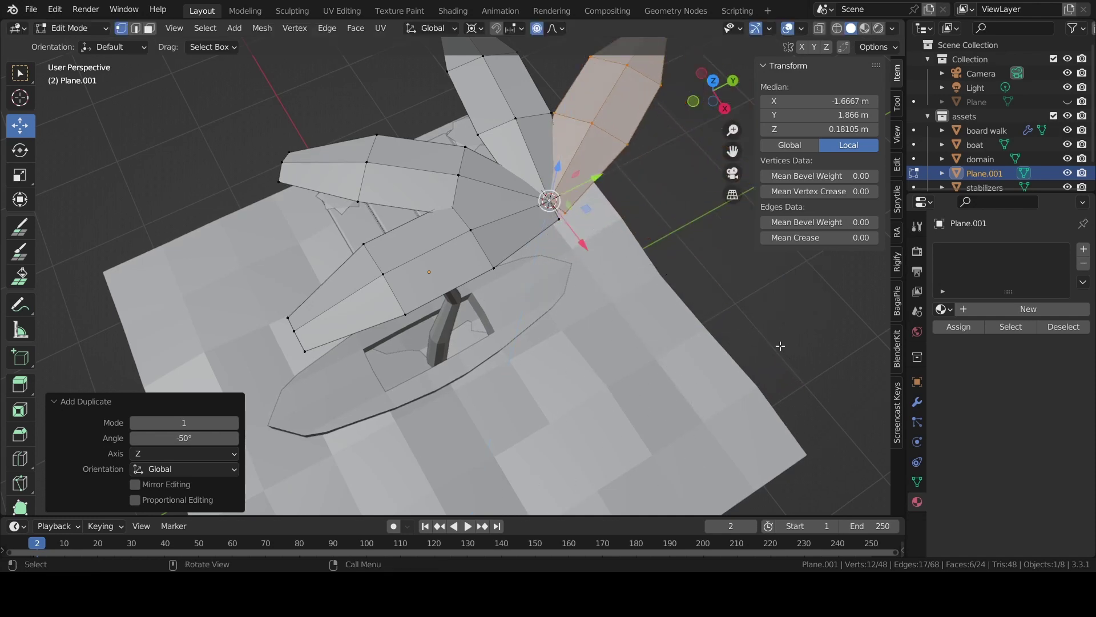
Rotate fronds around the trunk to -160° and 140° to spread the crown
key("r")
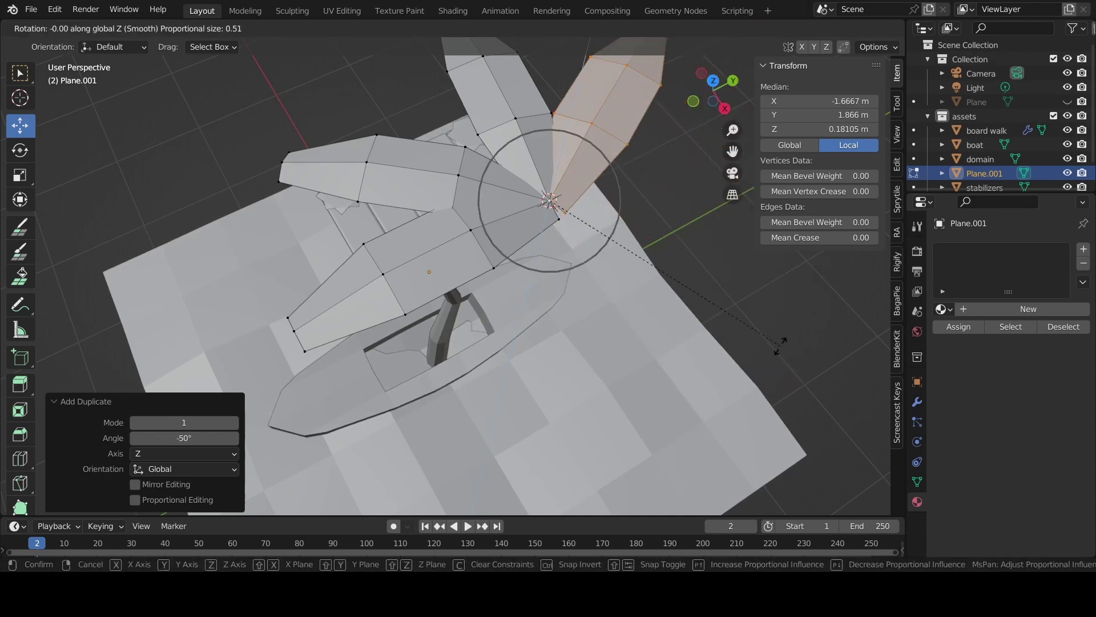
key("Escape")
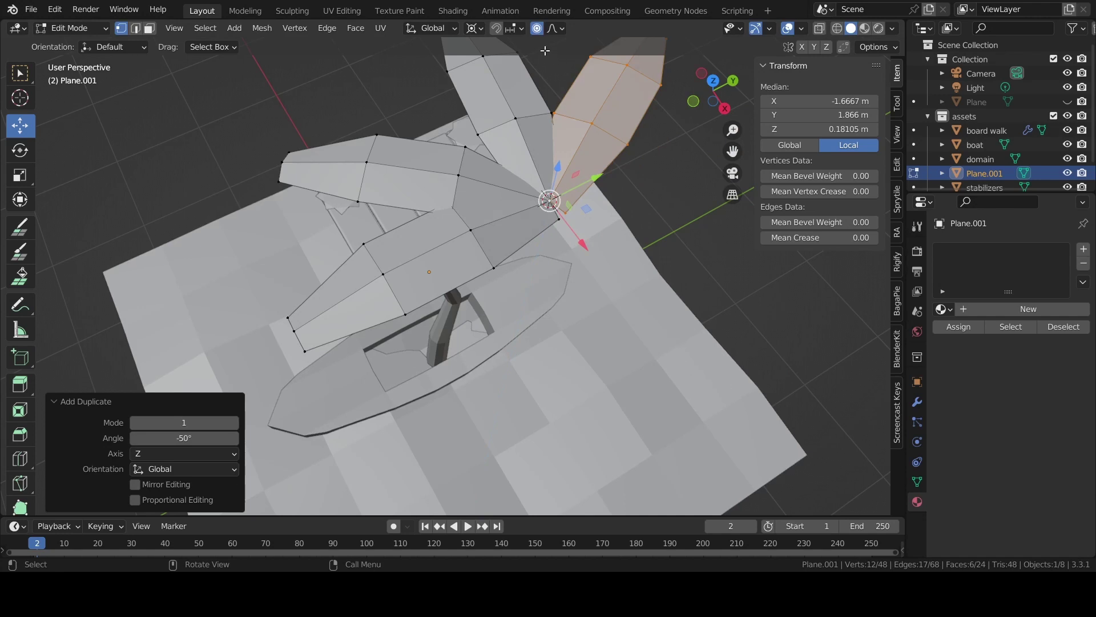
key("r")
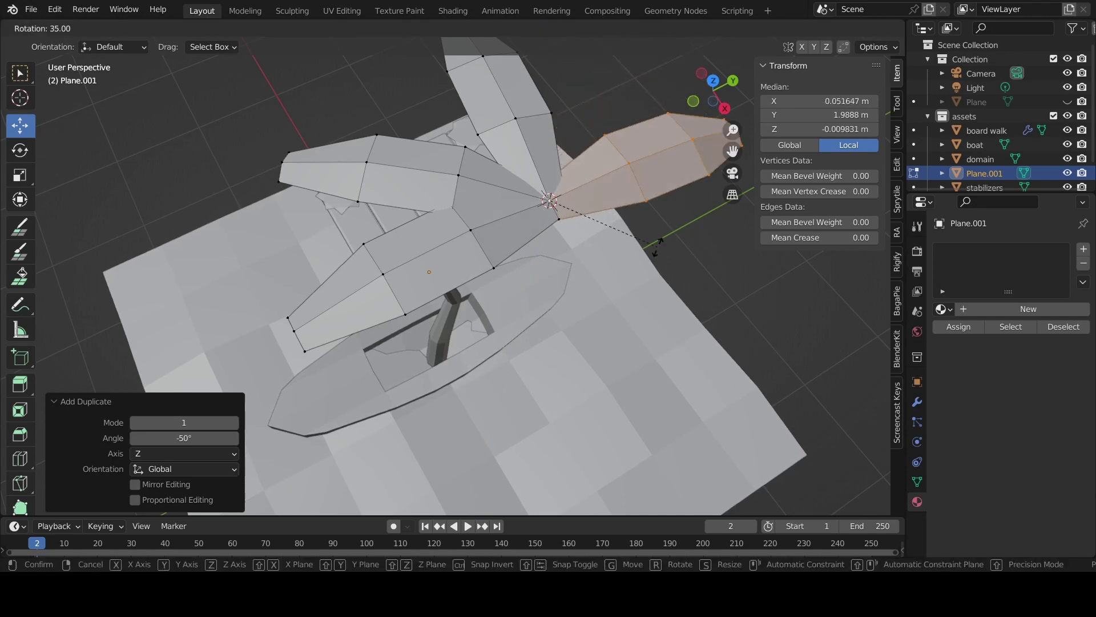
key("z")
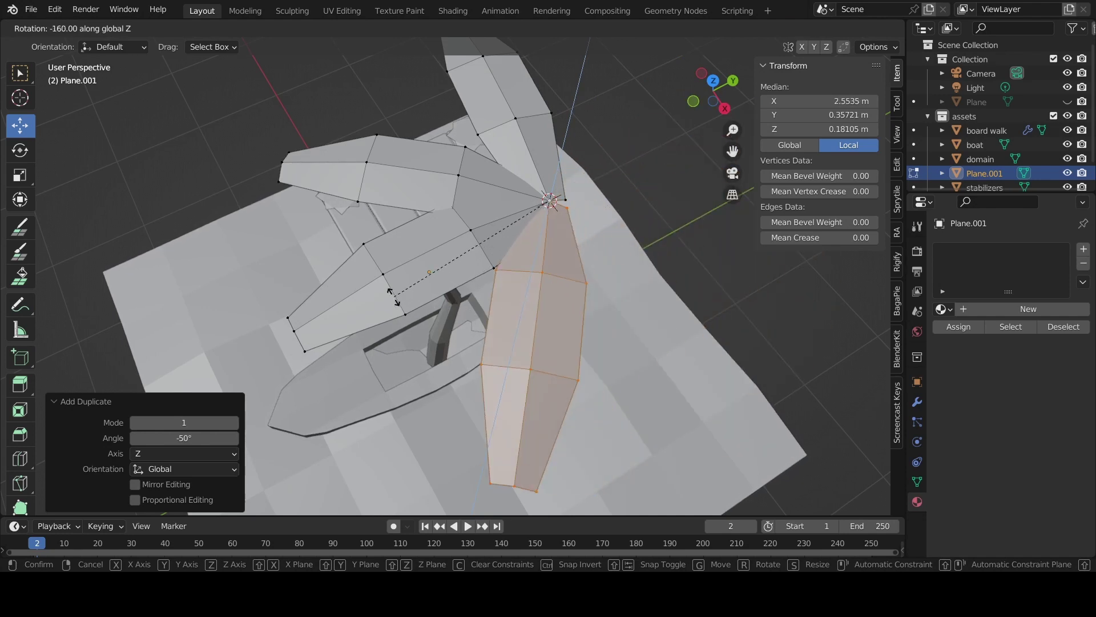
left_click(394, 298)
key("g")
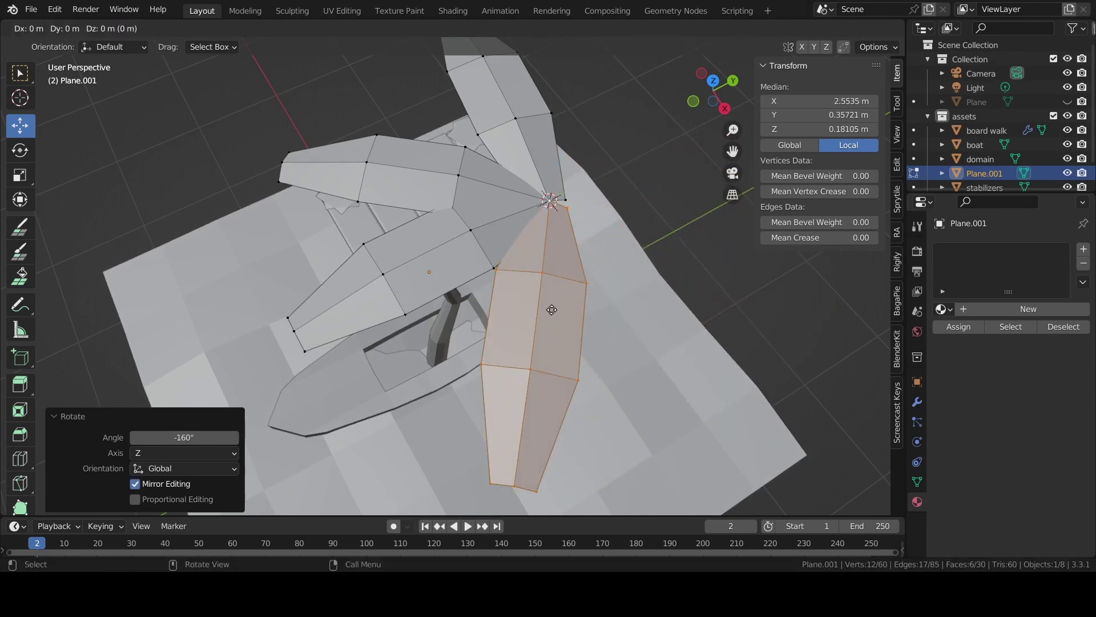
key("r")
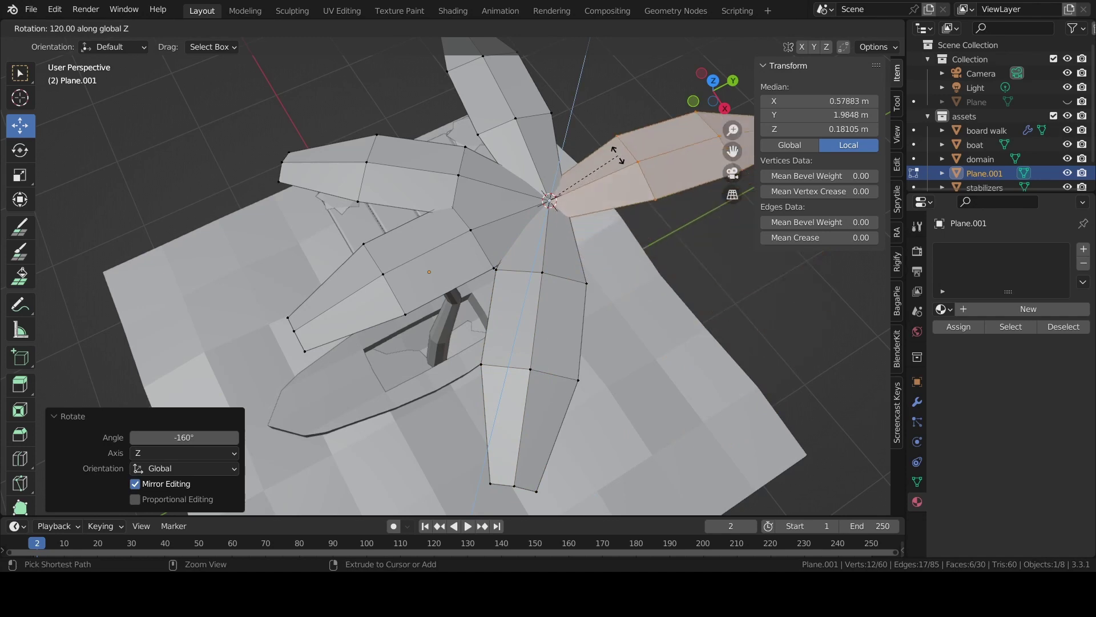
left_click(595, 141)
Duplicate and Z-rotate more leaf copies to close the crown, then return to Object Mode
key("shift+d")
key("z")
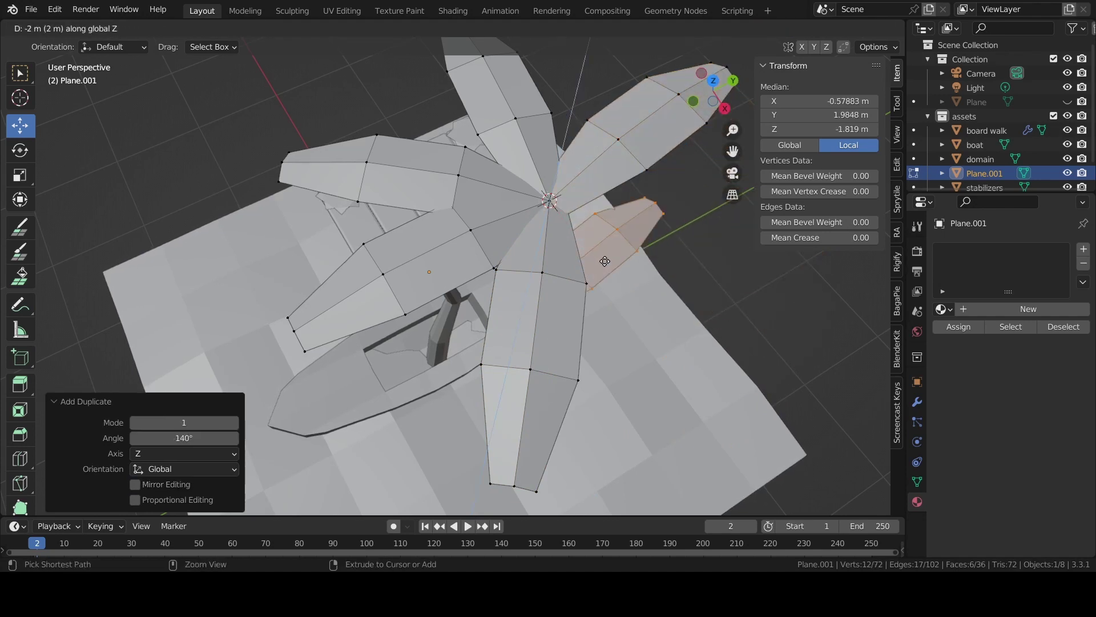
right_click(605, 261)
key("r")
key("z")
key("z")
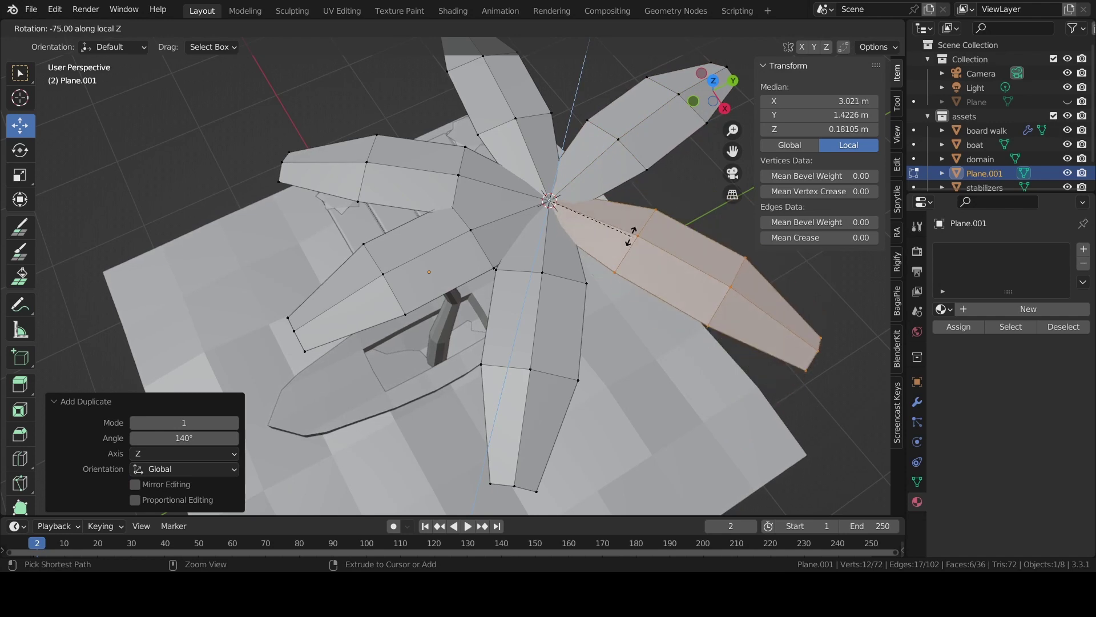
left_click(640, 209)
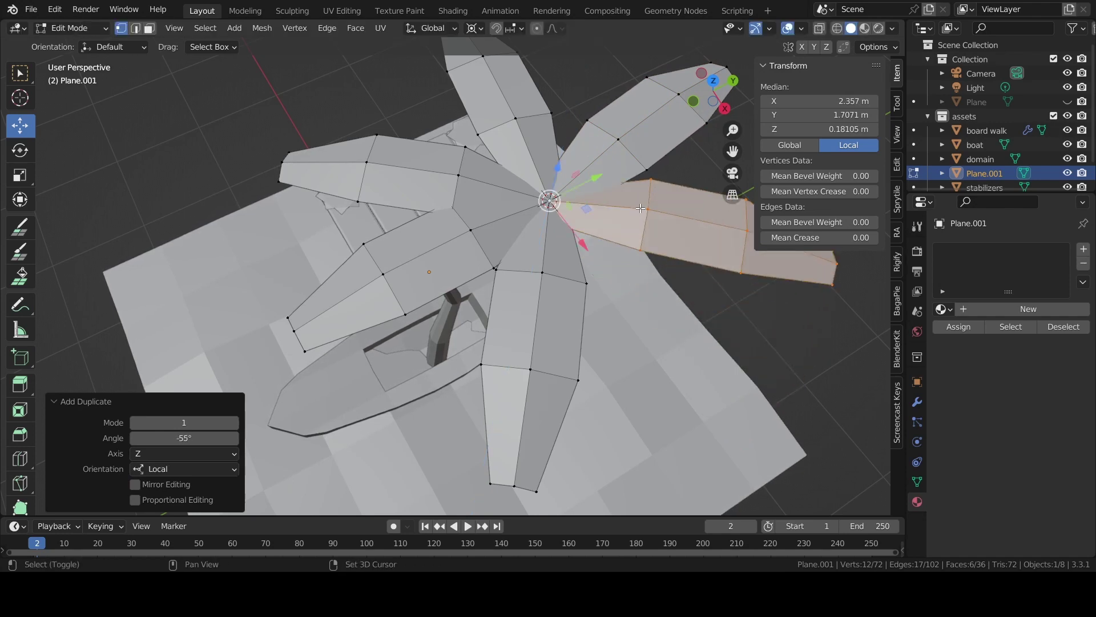
key("shift+d")
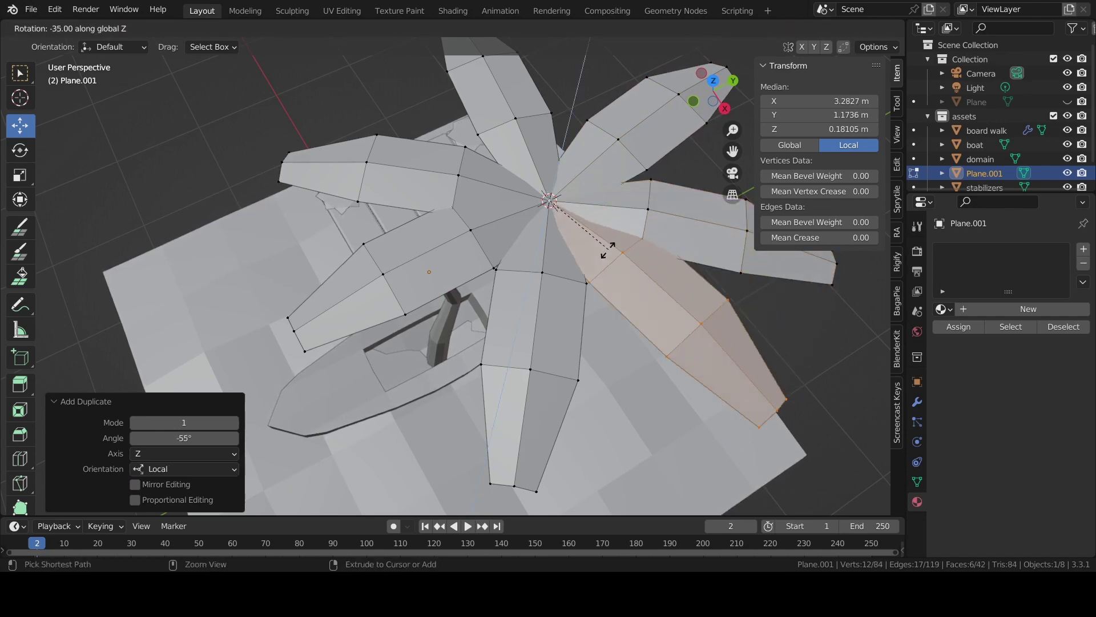
left_click(628, 303)
key("Tab")
mouse_move(618, 318)
middle_mouse_down()
mouse_move(616, 187)
mouse_move(591, 259)
middle_mouse_up()
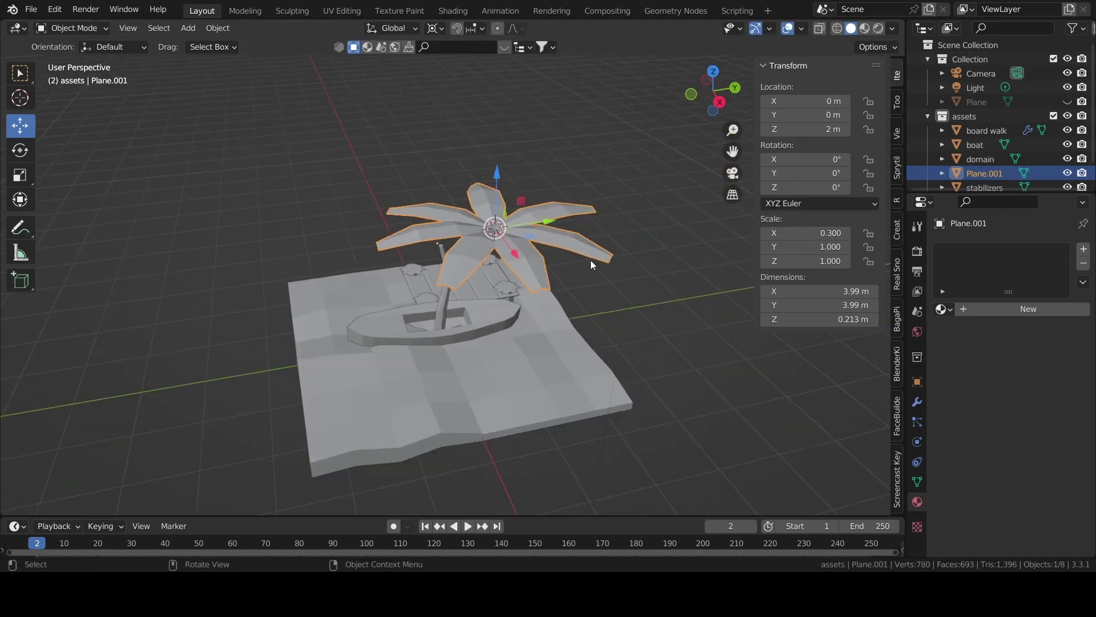
Duplicate the leaf crown and lower the copy vertically to about 1.37 m
scroll(590, 259, "up", 3)
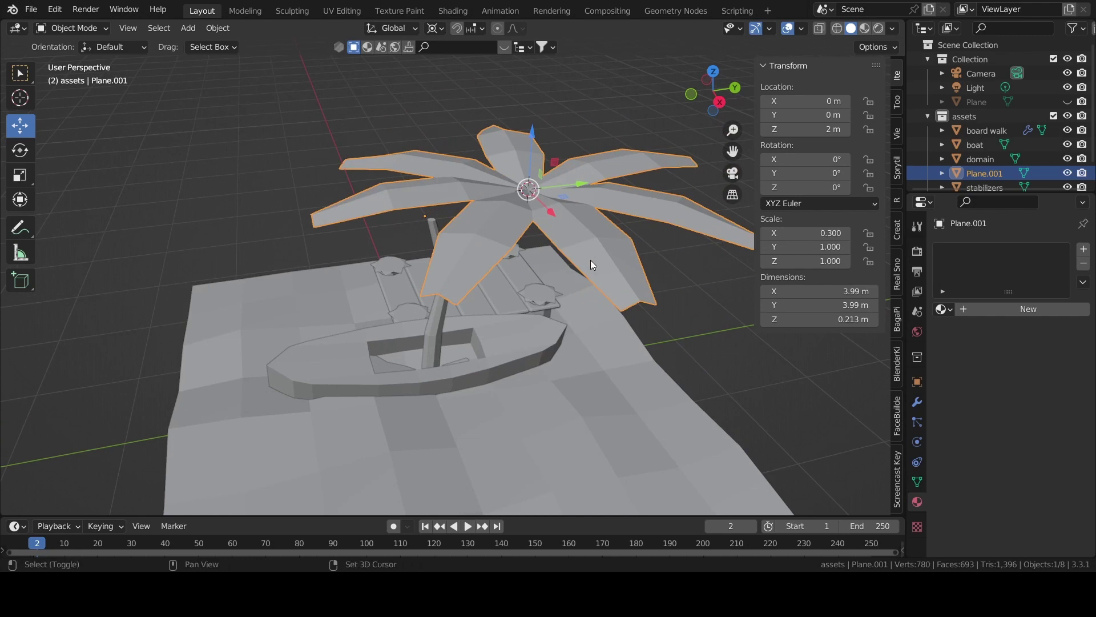
key("shift+d")
key("z")
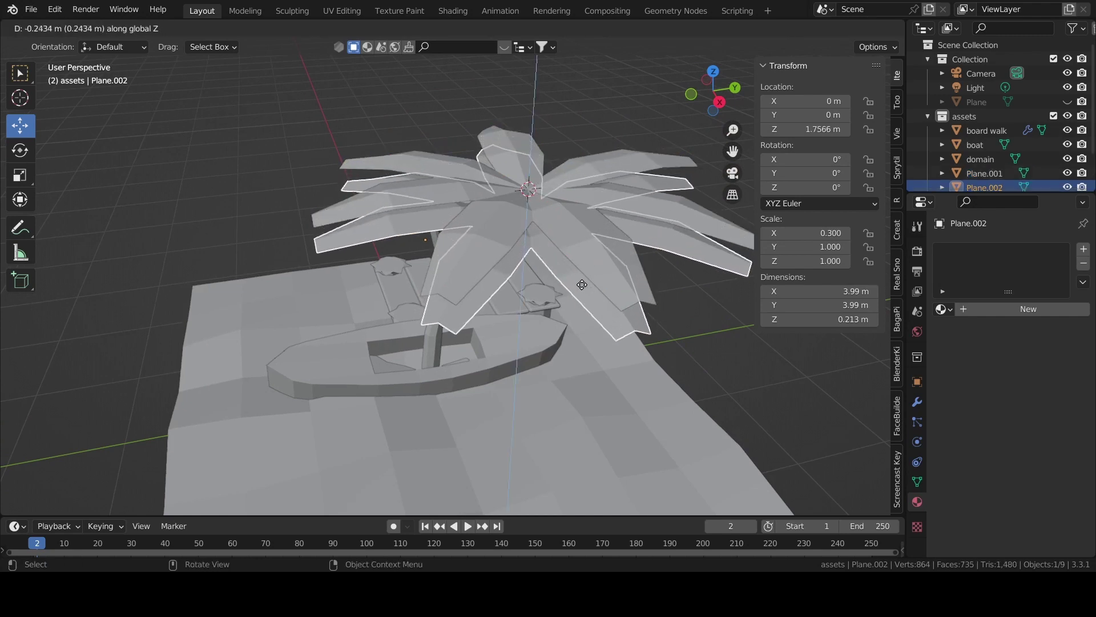
left_click(581, 286)
mouse_move(581, 285)
middle_mouse_down()
mouse_move(570, 247)
mouse_move(717, 354)
middle_mouse_up()
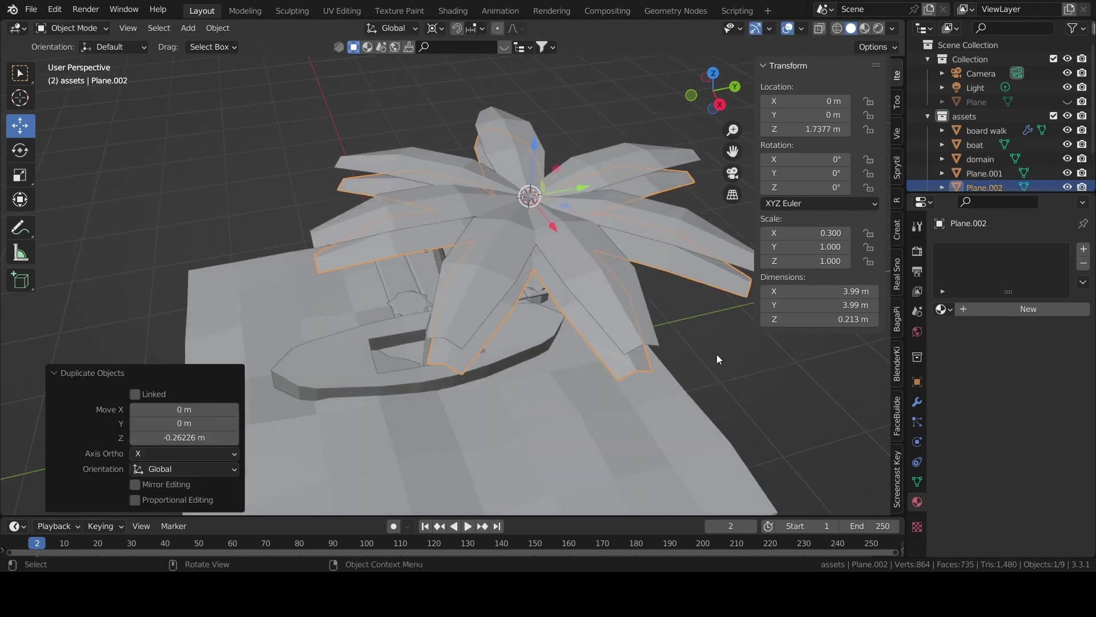
Stretch the lower leaf layer to Z scale 1.895 and spin it around its vertical axis
key("s")
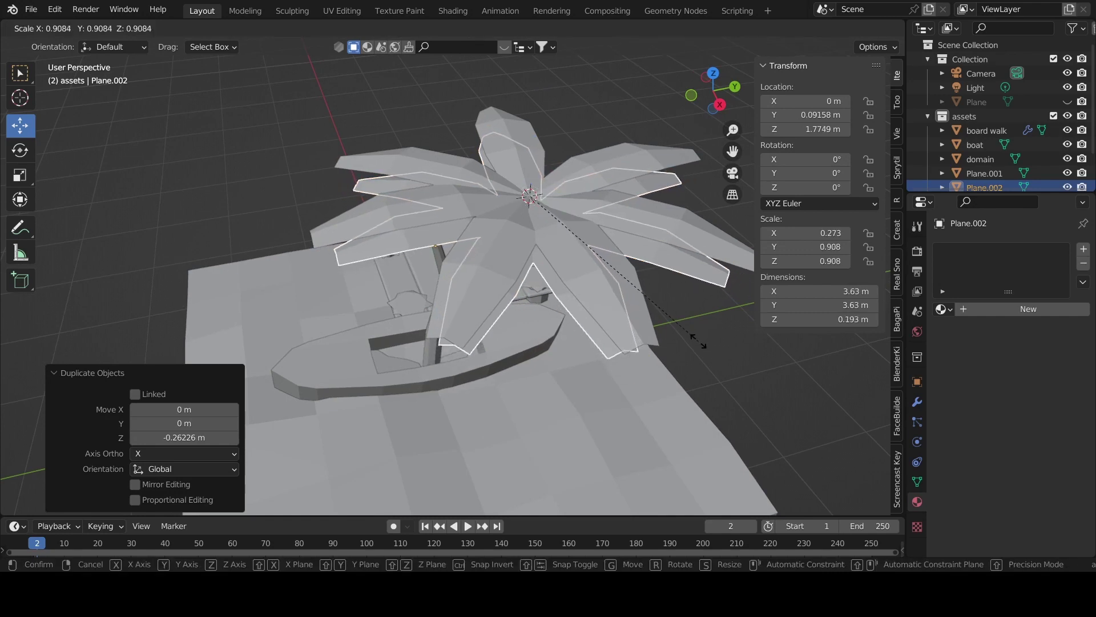
key("y")
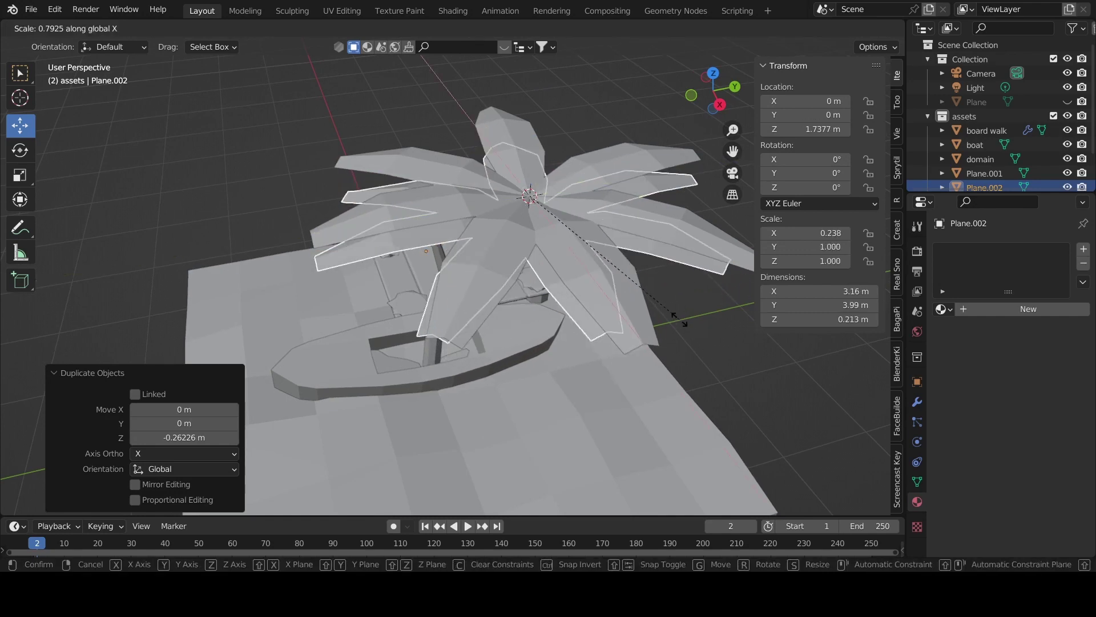
key("z")
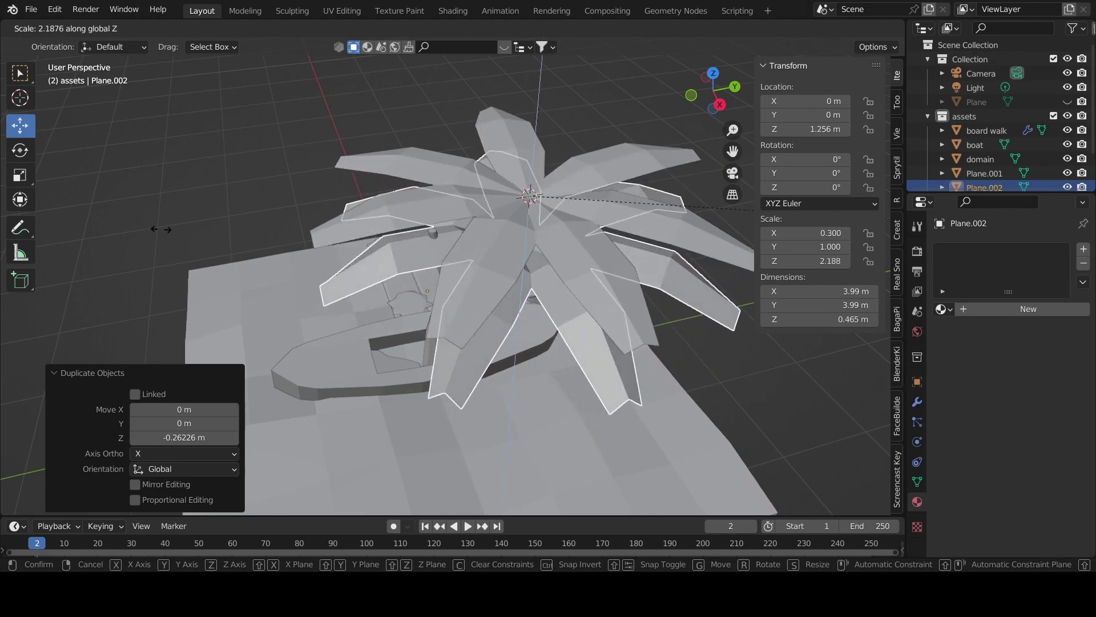
key("Return")
mouse_move(98, 179)
middle_mouse_down()
mouse_move(544, 284)
mouse_move(526, 305)
mouse_move(571, 285)
middle_mouse_up()
left_click_drag(819, 186, 845, 186)
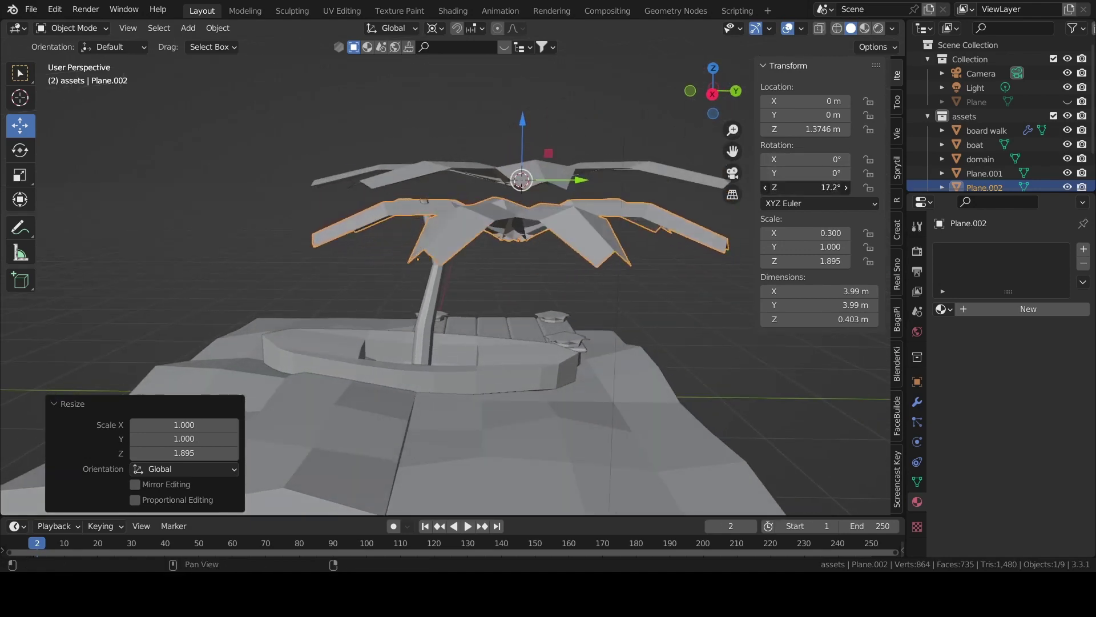
middle_click_drag(421, 298, 433, 331)
Undo the lower leaf layer's spin and set its origin to its geometry
key("ctrl+z")
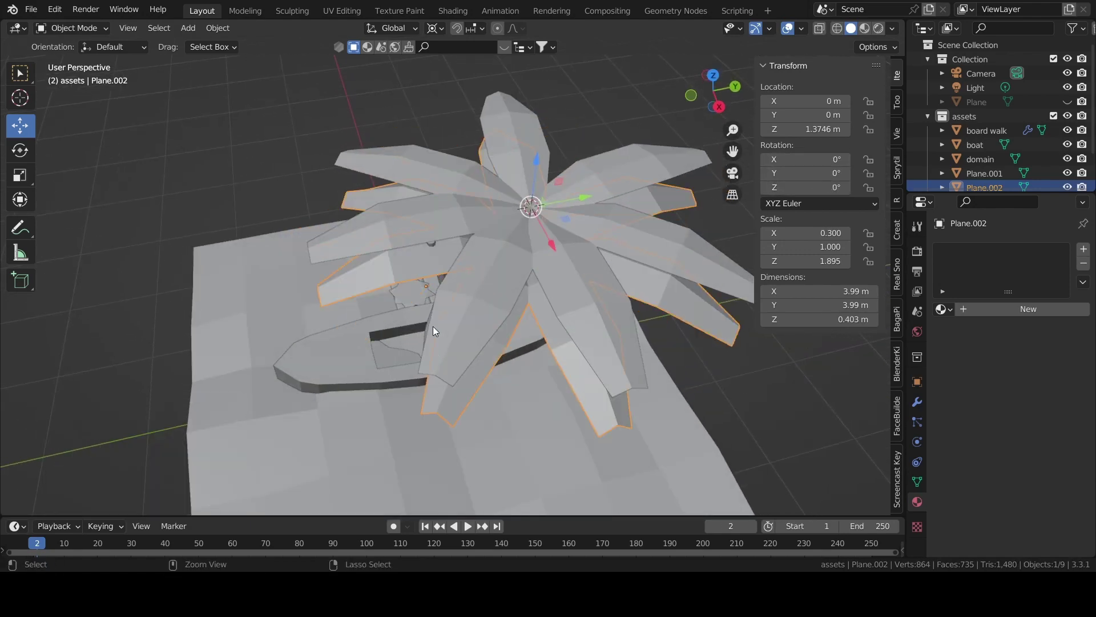
scroll(573, 333, "up", 2)
right_click(577, 338)
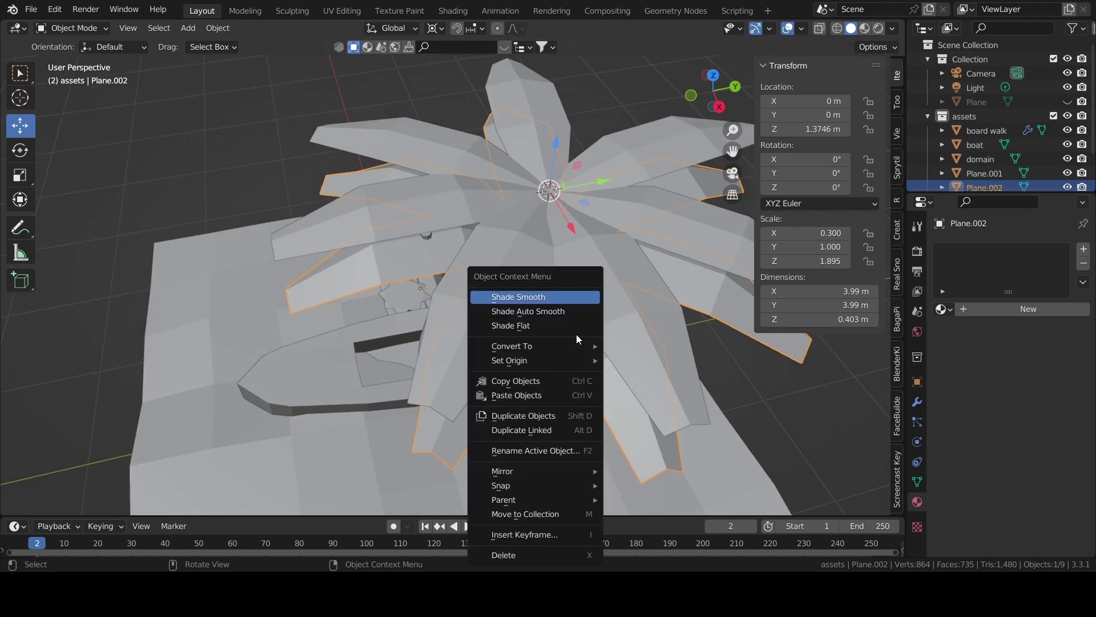
key("Escape")
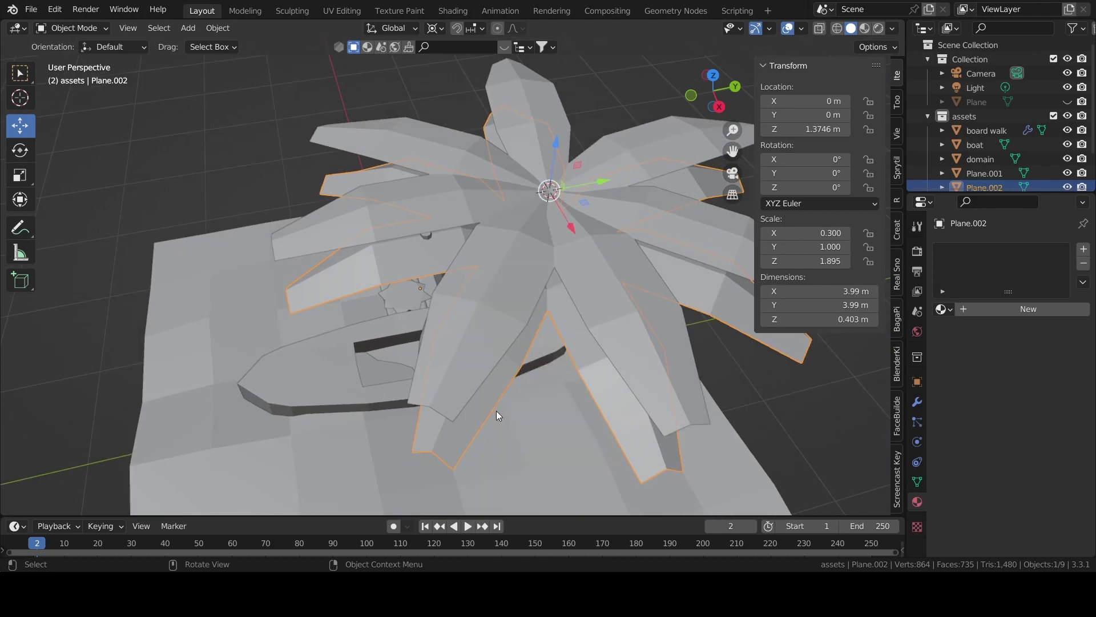
right_click(578, 354)
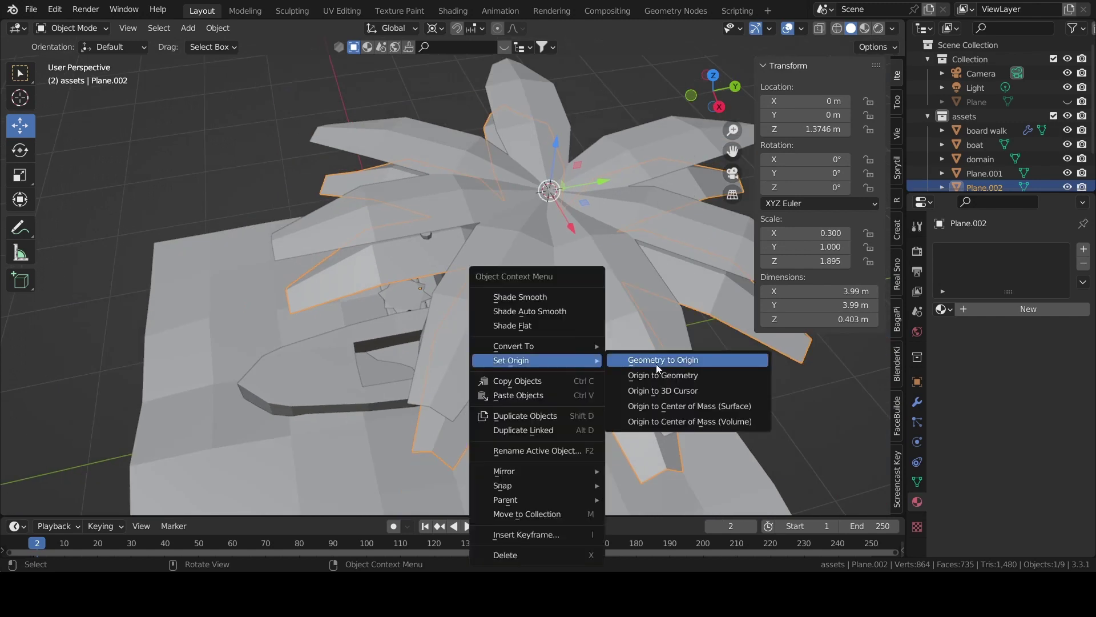
left_click(667, 374)
Recentre the upper leaf layer's origin on its geometry, checking its mesh in Edit Mode
left_click(611, 267)
right_click(611, 254)
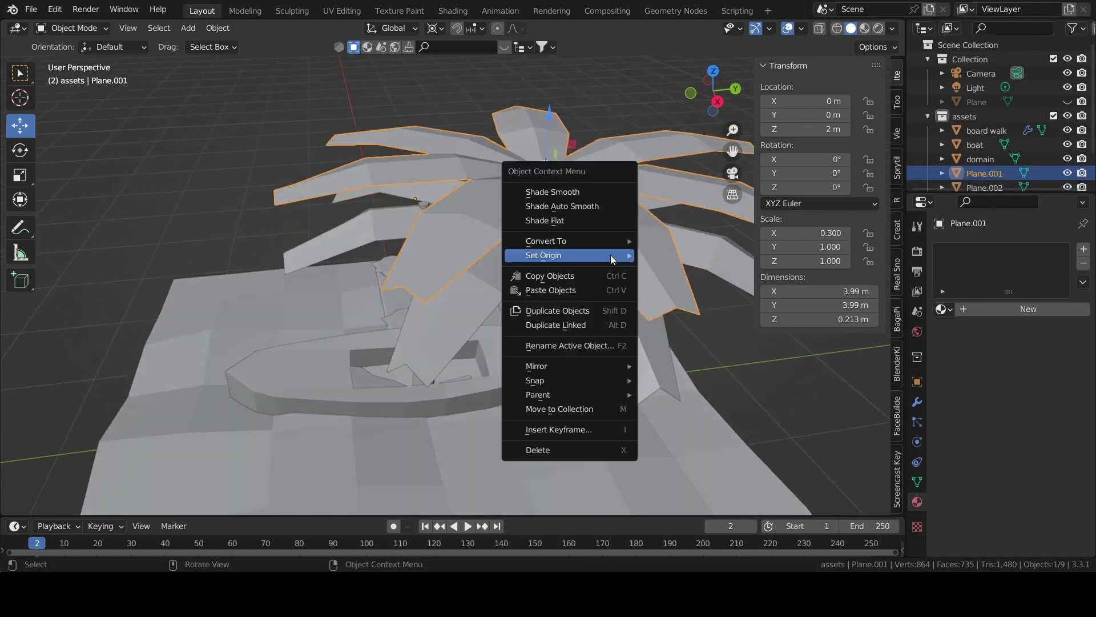
left_click(688, 270)
mouse_move(687, 271)
middle_mouse_down()
mouse_move(588, 193)
mouse_move(564, 215)
middle_mouse_up()
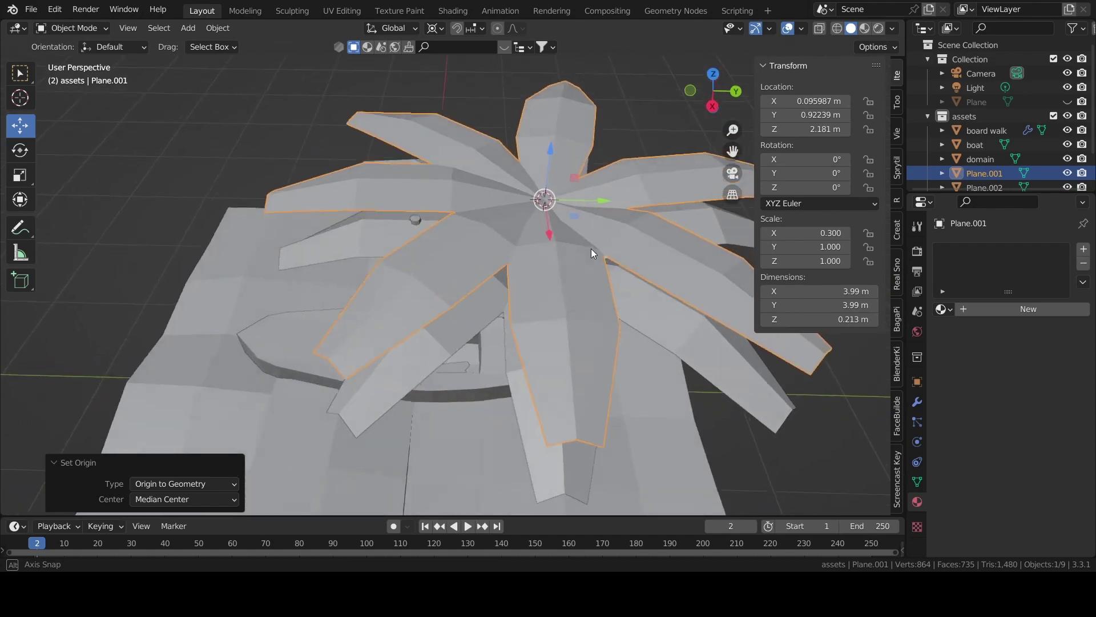
key("Tab")
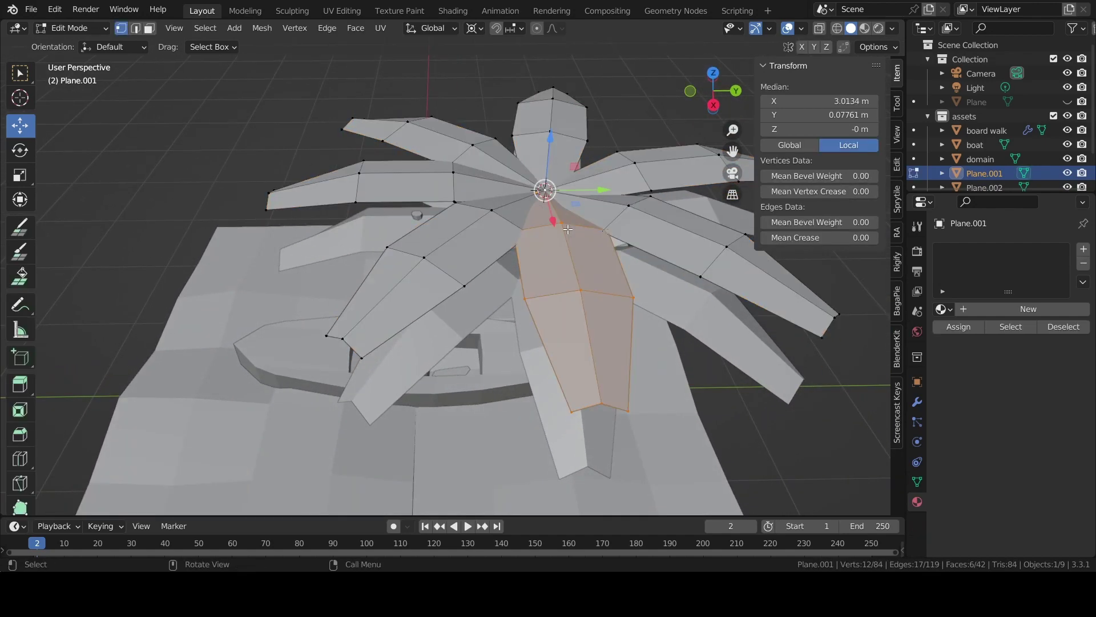
key("a")
right_click(622, 249)
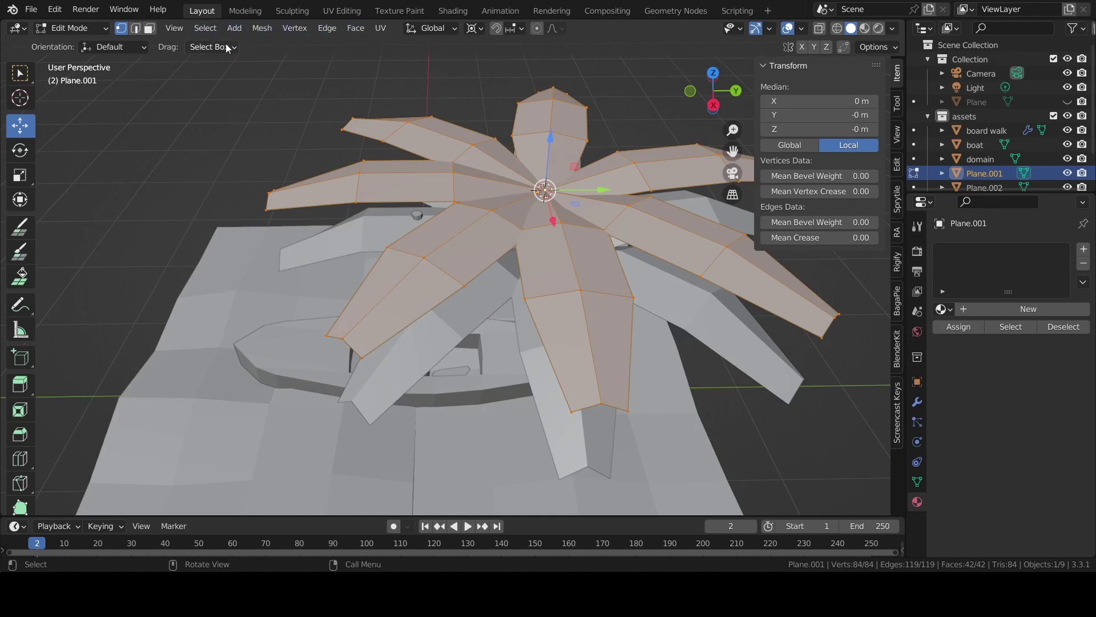
key("Tab")
right_click(598, 206)
mouse_move(532, 205)
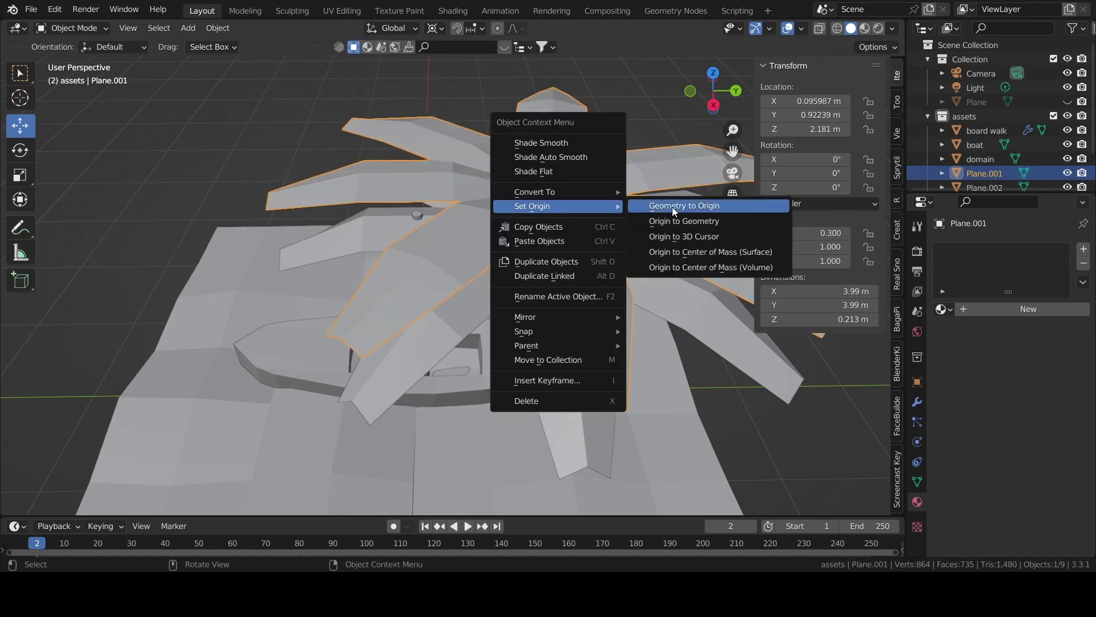
left_click(699, 221)
Turn the lower leaf layer Plane.002 by 25° around Z
mouse_move(561, 176)
middle_mouse_down()
mouse_move(588, 249)
mouse_move(571, 149)
middle_mouse_up()
left_click(564, 270)
middle_click_drag(563, 270, 502, 253)
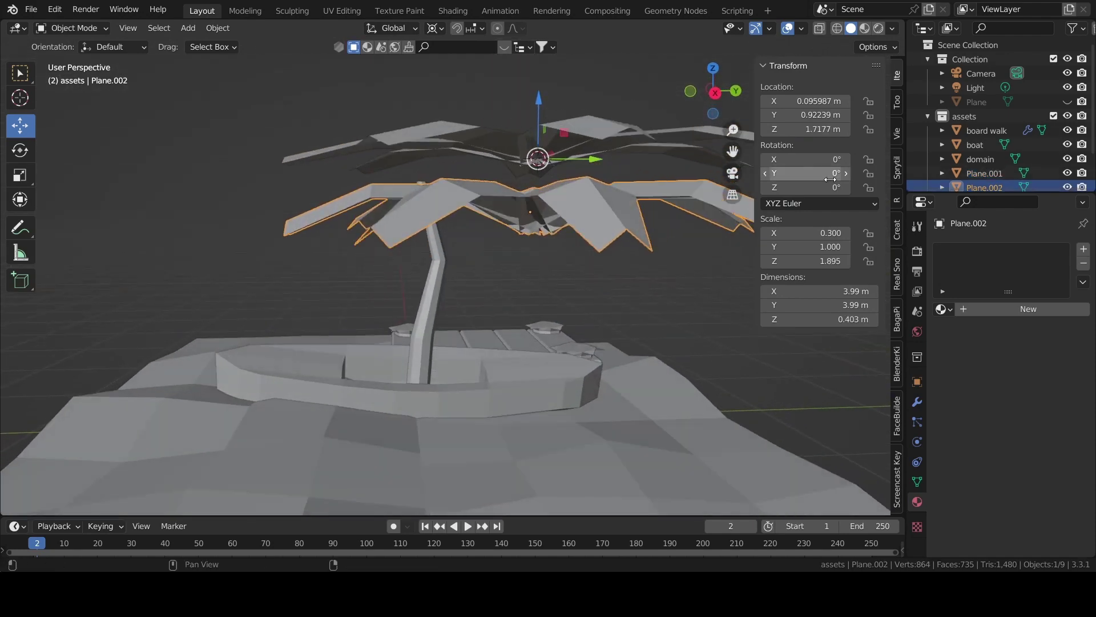
left_click_drag(829, 186, 868, 186)
mouse_move(522, 196)
middle_mouse_down()
mouse_move(545, 262)
mouse_move(606, 197)
mouse_move(567, 108)
middle_mouse_up()
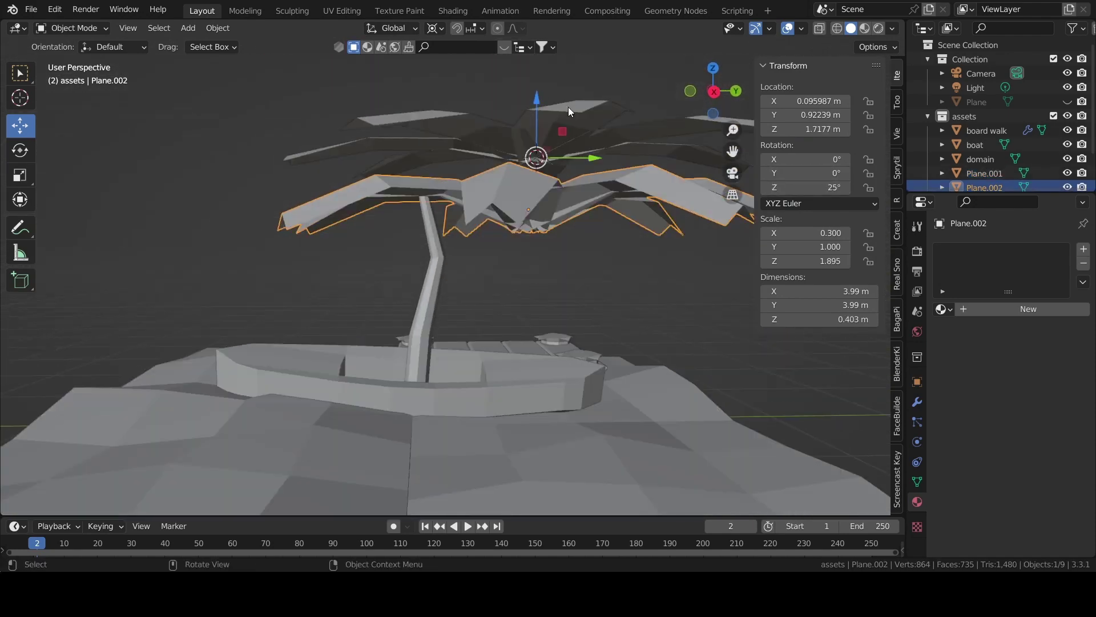
left_click(537, 93)
left_click(553, 182)
mouse_move(543, 109)
middle_mouse_down()
mouse_move(567, 182)
mouse_move(612, 193)
middle_mouse_up()
Switch pivot to Bounding Box Center and raise the lower leaves toward the upper layer
left_click(436, 28)
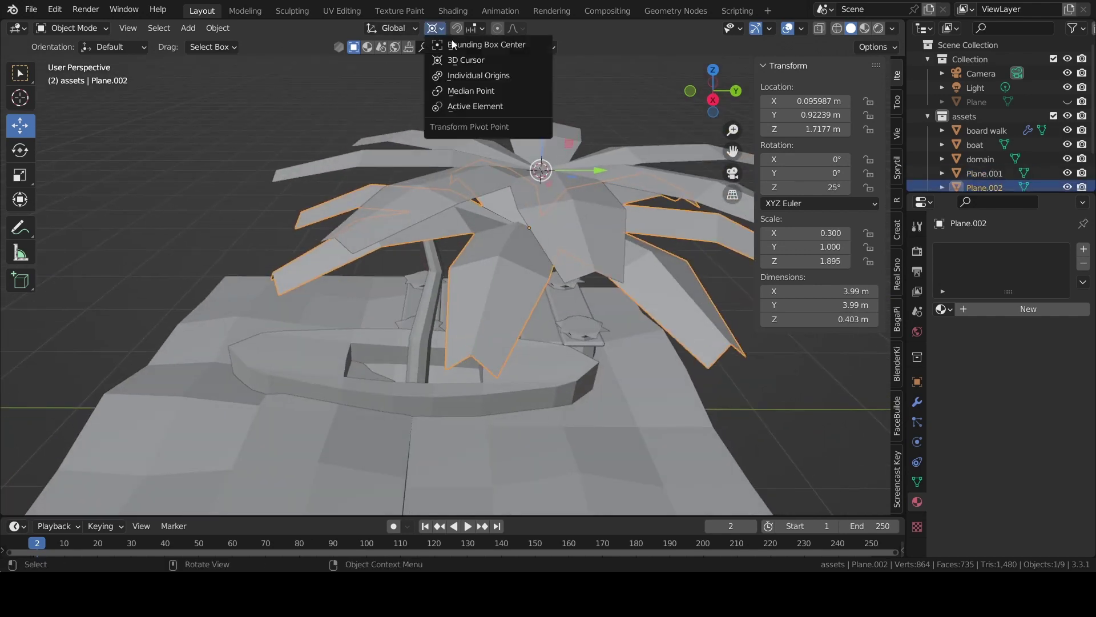
left_click(469, 44)
left_click(528, 154)
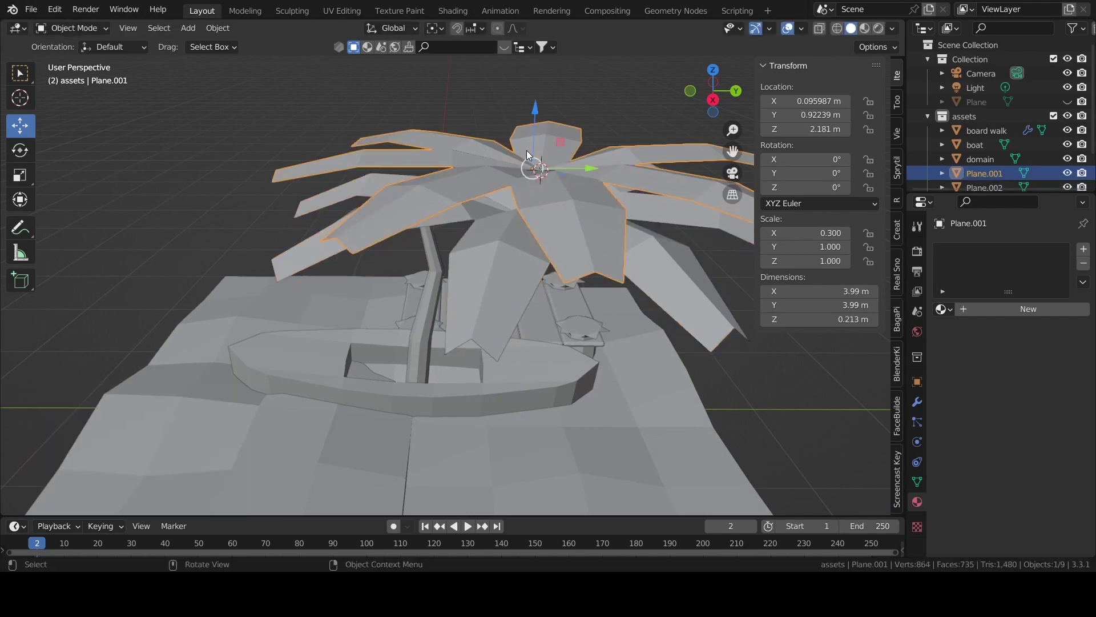
left_click(550, 183)
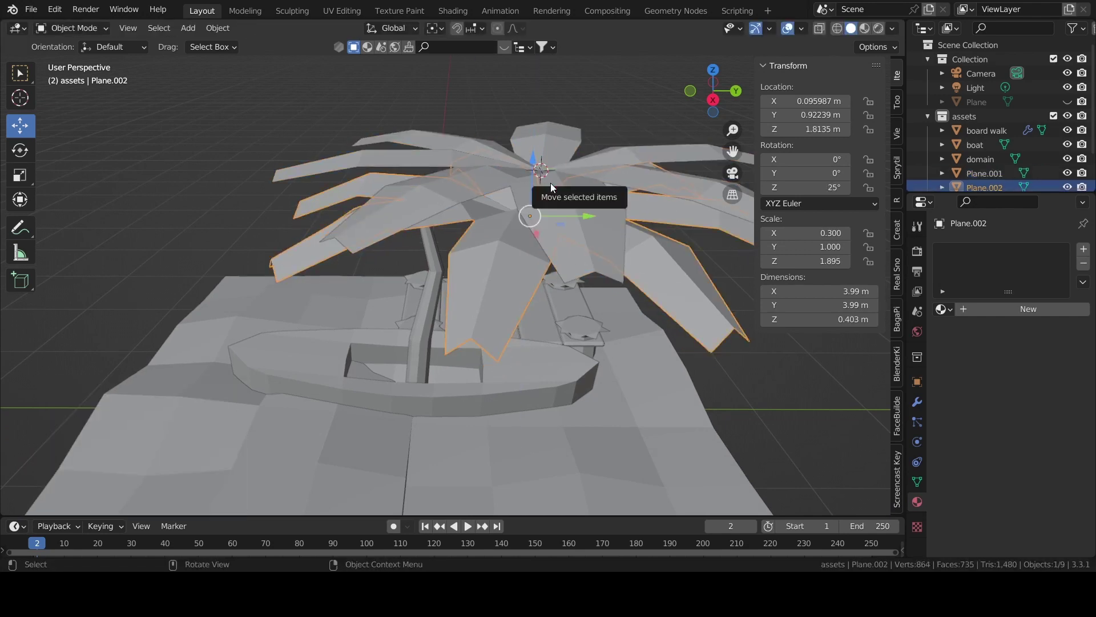
left_click_drag(550, 183, 550, 160)
middle_click_drag(549, 159, 546, 150)
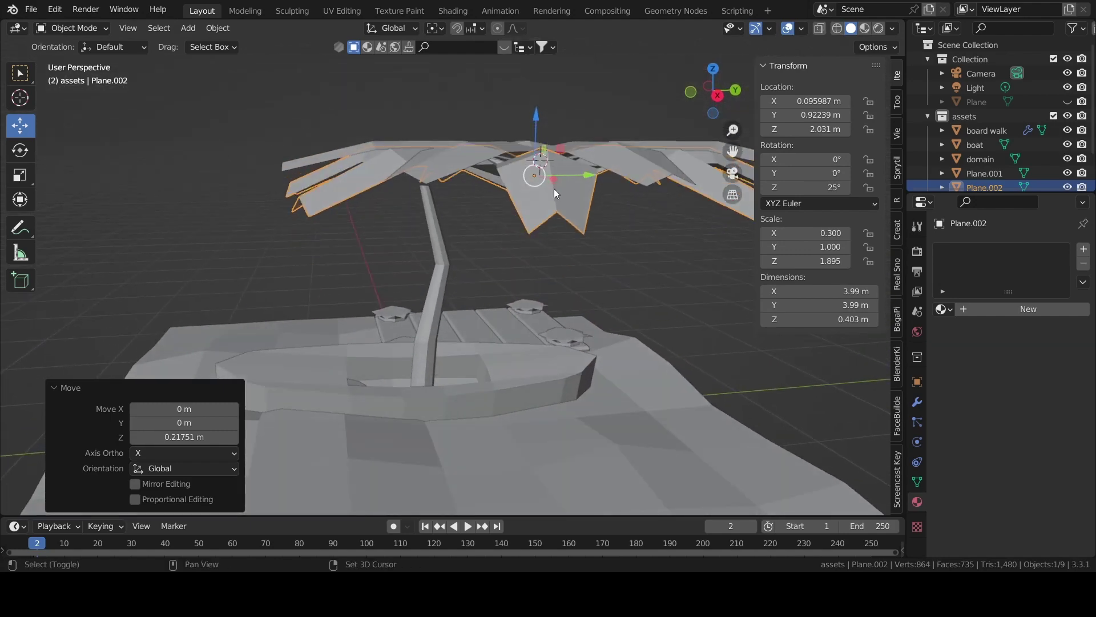
Select both the upper and lower leaf layers together
left_click(554, 188)
left_click(638, 153)
left_click(555, 208, "shift")
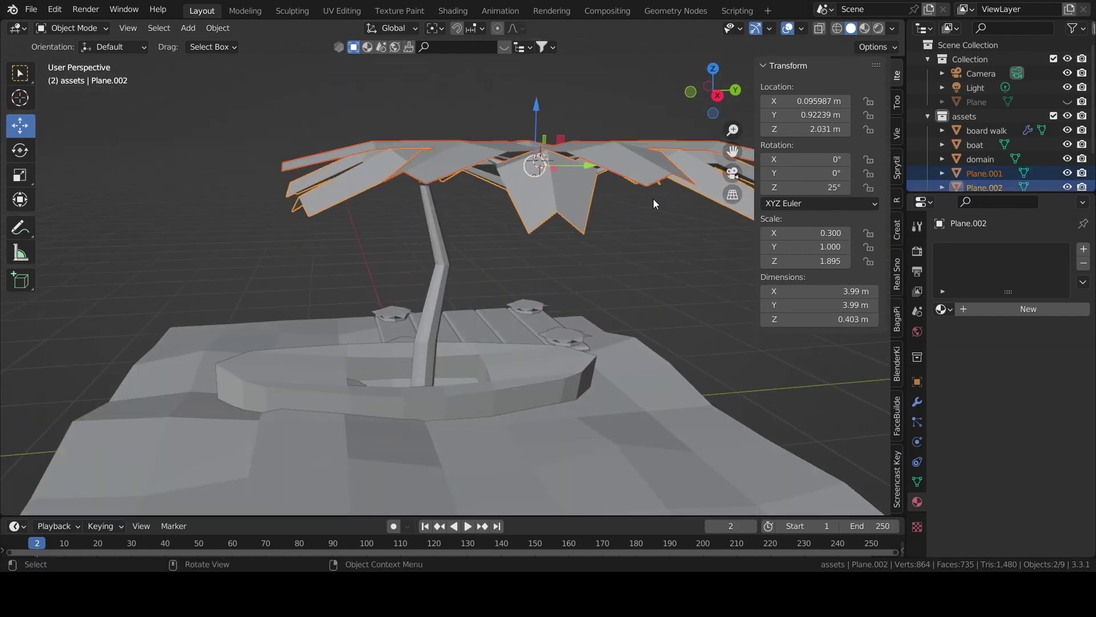
middle_click_drag(653, 199, 559, 246)
Shrink both leaf layers by 0.471 and lower the canopy onto the trunk top
key("s")
left_click(595, 279)
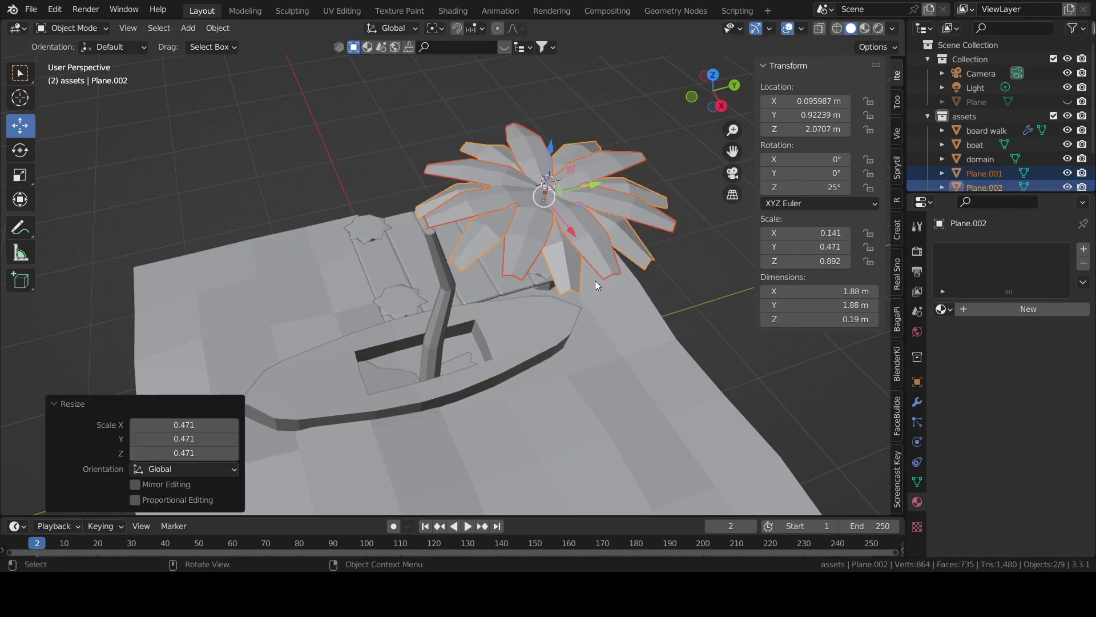
middle_click_drag(584, 196, 566, 172)
left_click_drag(570, 162, 462, 163)
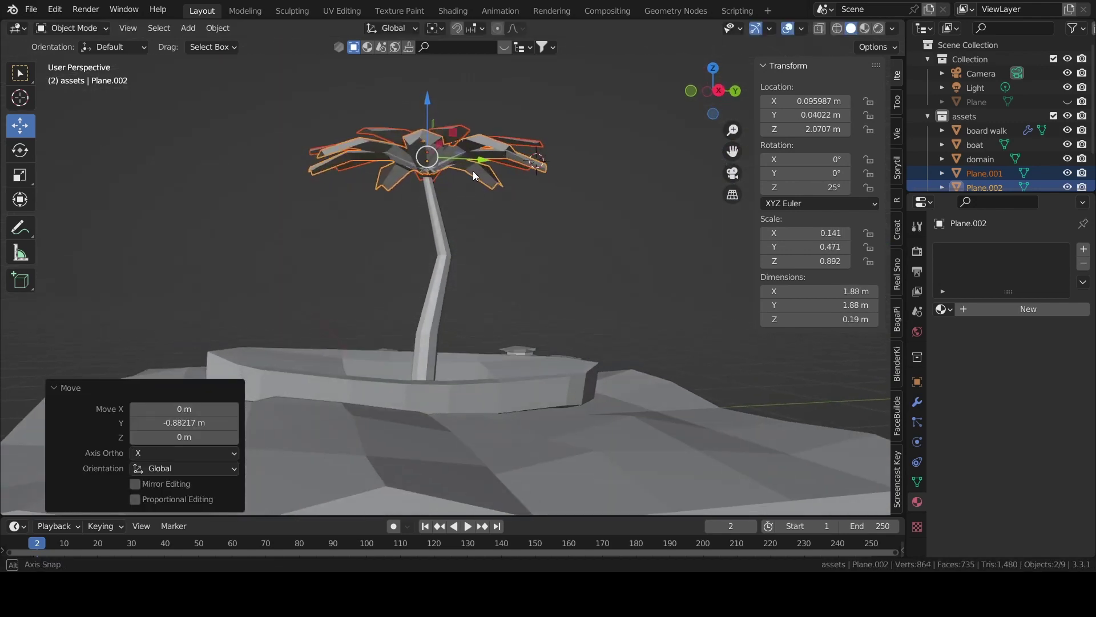
middle_click_drag(459, 163, 410, 126)
left_click_drag(423, 123, 444, 138)
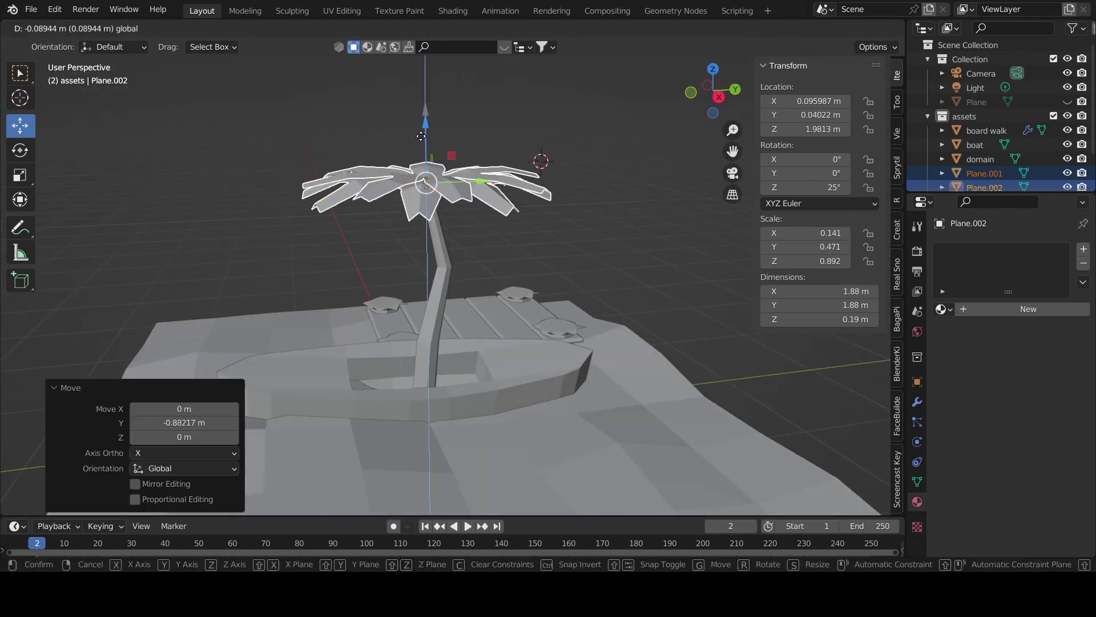
middle_click_drag(445, 140, 451, 96)
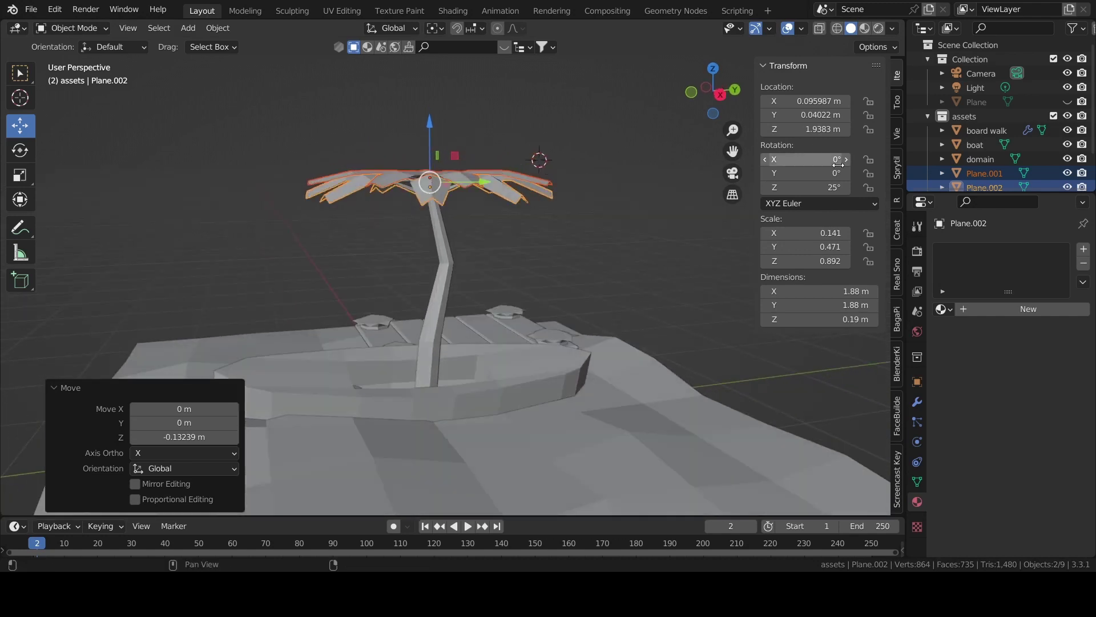
Tilt the canopy about 10°, then in Edit Mode pull a single leaf vertex
double_click(838, 173)
key("r")
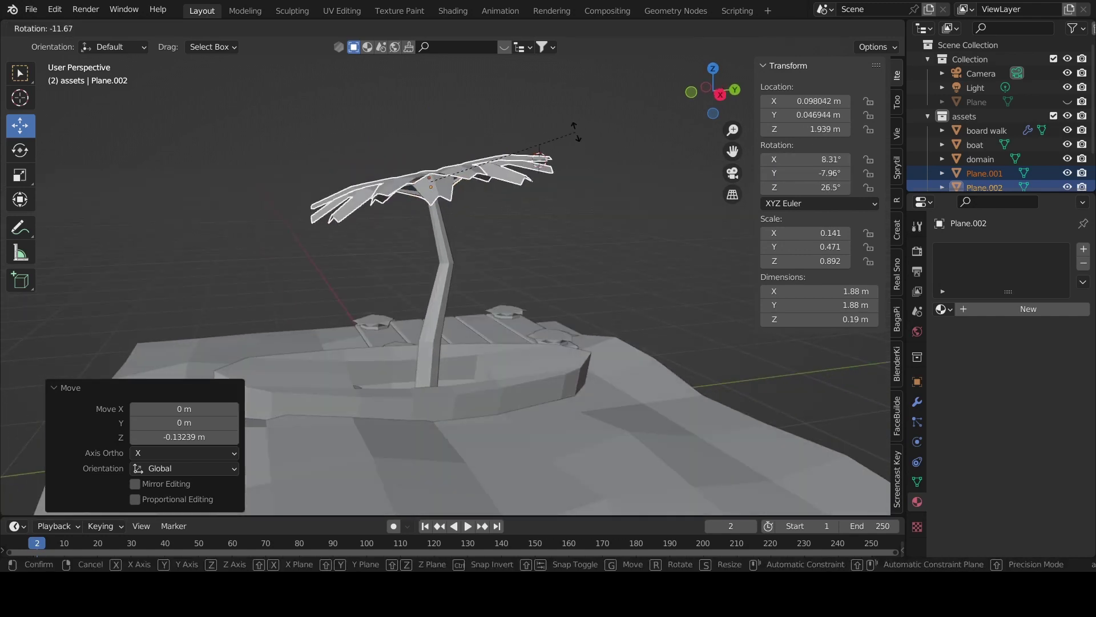
left_click(450, 139)
key("Tab")
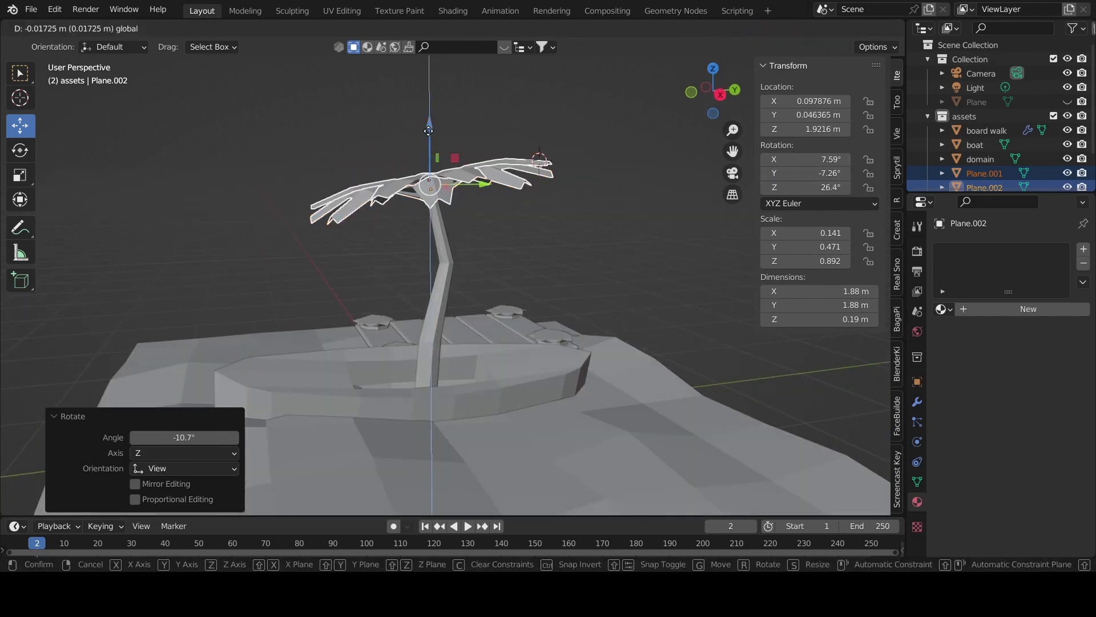
mouse_move(434, 125)
middle_mouse_down()
mouse_move(588, 188)
mouse_move(611, 172)
middle_mouse_up()
left_click(617, 167)
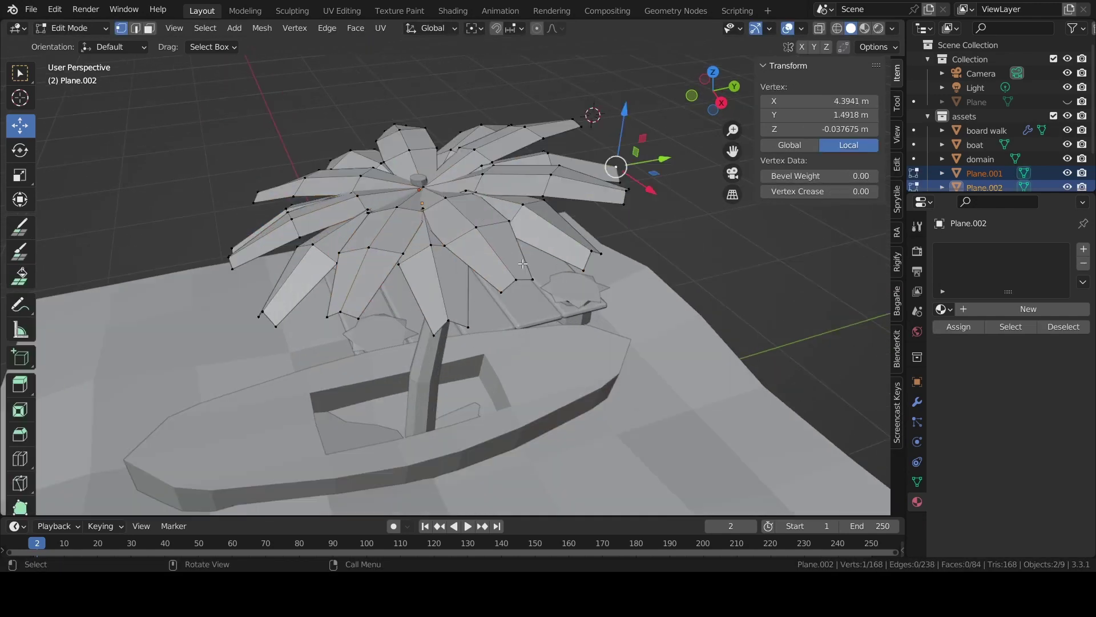
left_click(517, 273)
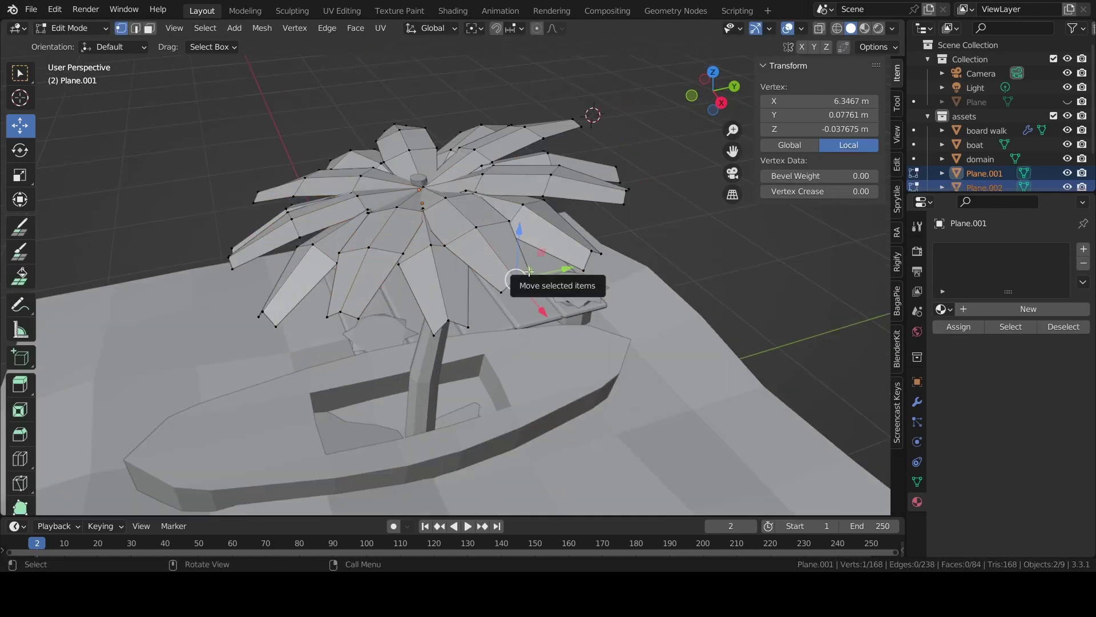
mouse_move(528, 271)
left_mouse_down()
mouse_move(526, 254)
mouse_move(528, 278)
left_mouse_up()
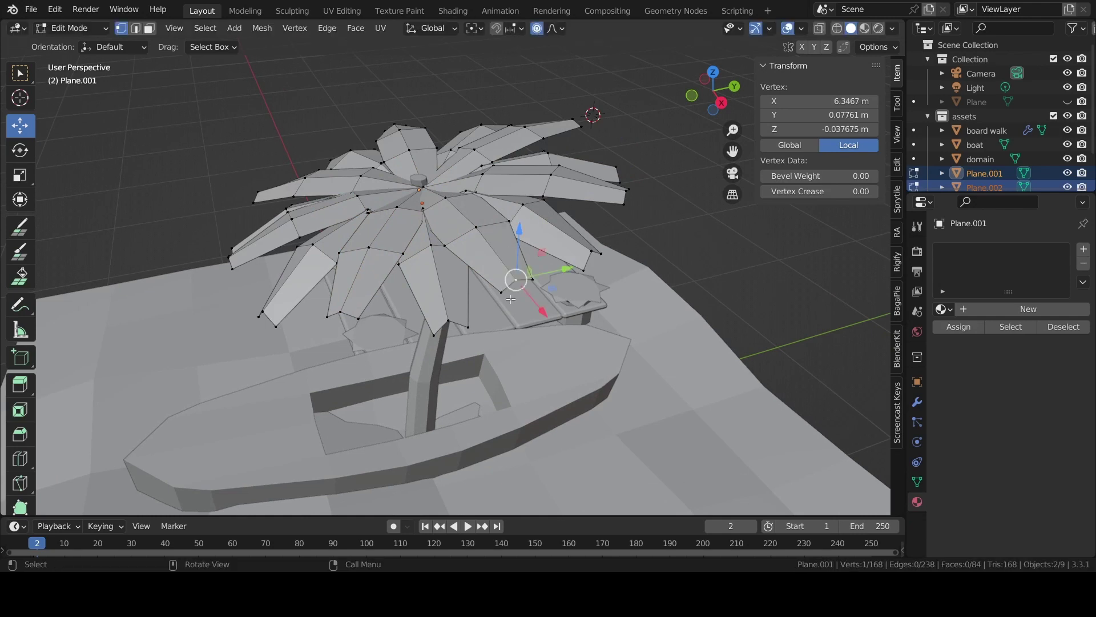
Bend the first leaf vertex with soft falloff and lift a nearby vertex
key("g")
scroll(505, 275, "up", 5)
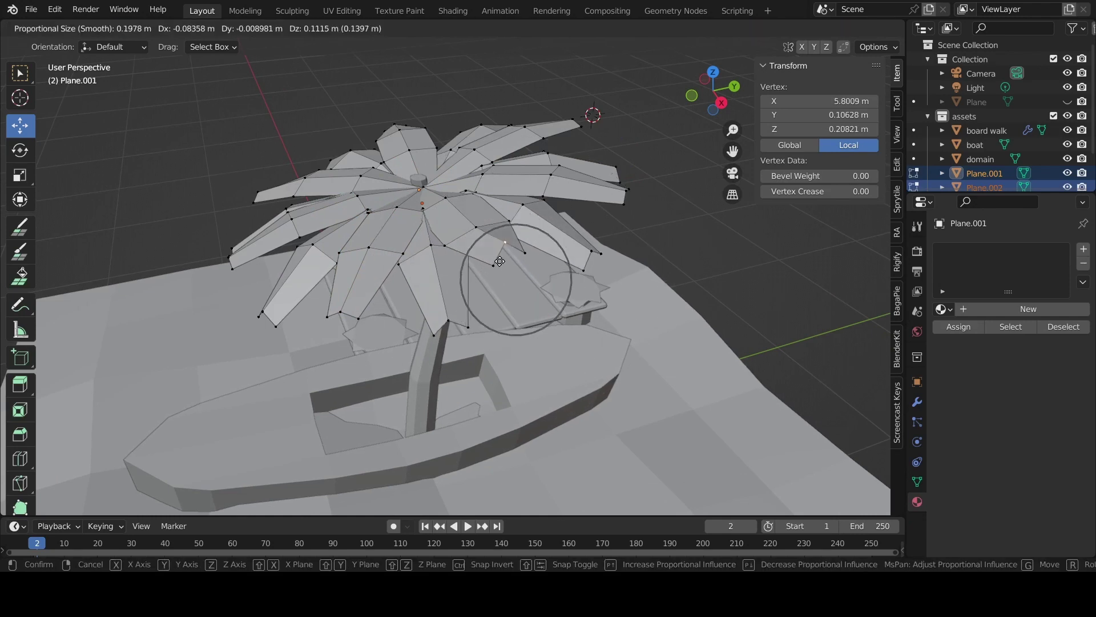
left_click(500, 261)
left_click(477, 222)
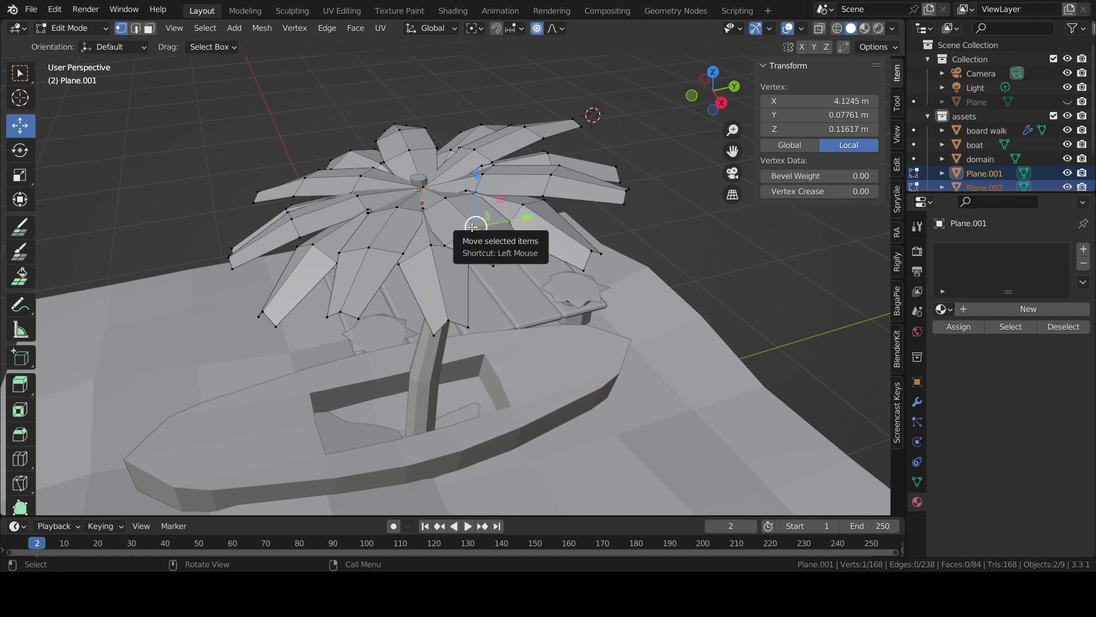
left_click_drag(474, 222, 471, 219)
scroll(471, 218, "up", 2)
scroll(470, 215, "up", 2)
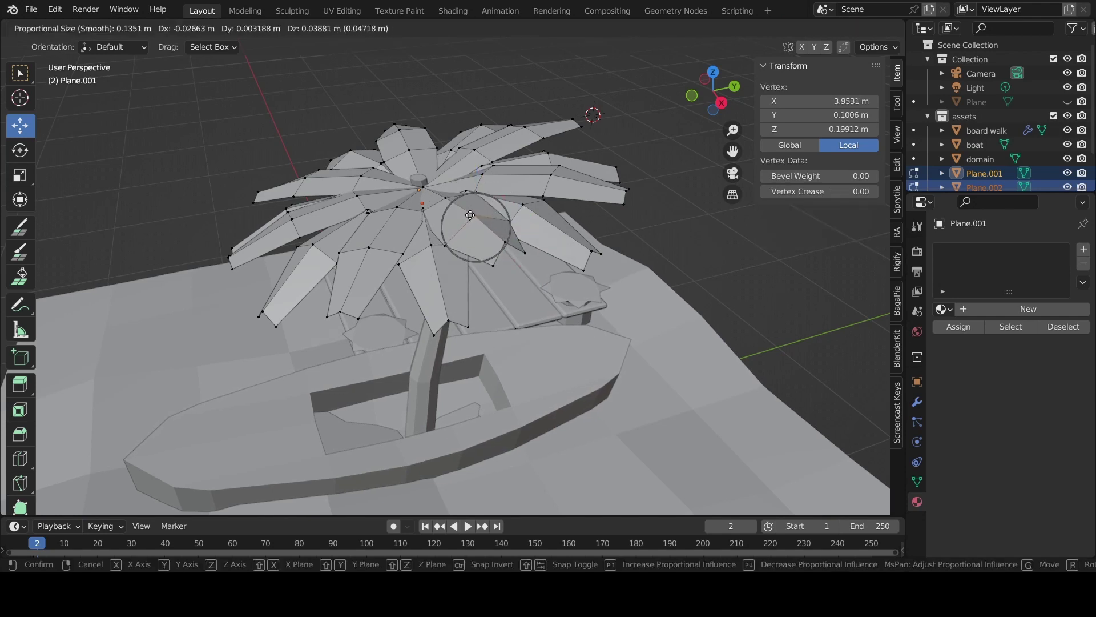
scroll(470, 215, "down", 2)
left_click(471, 210)
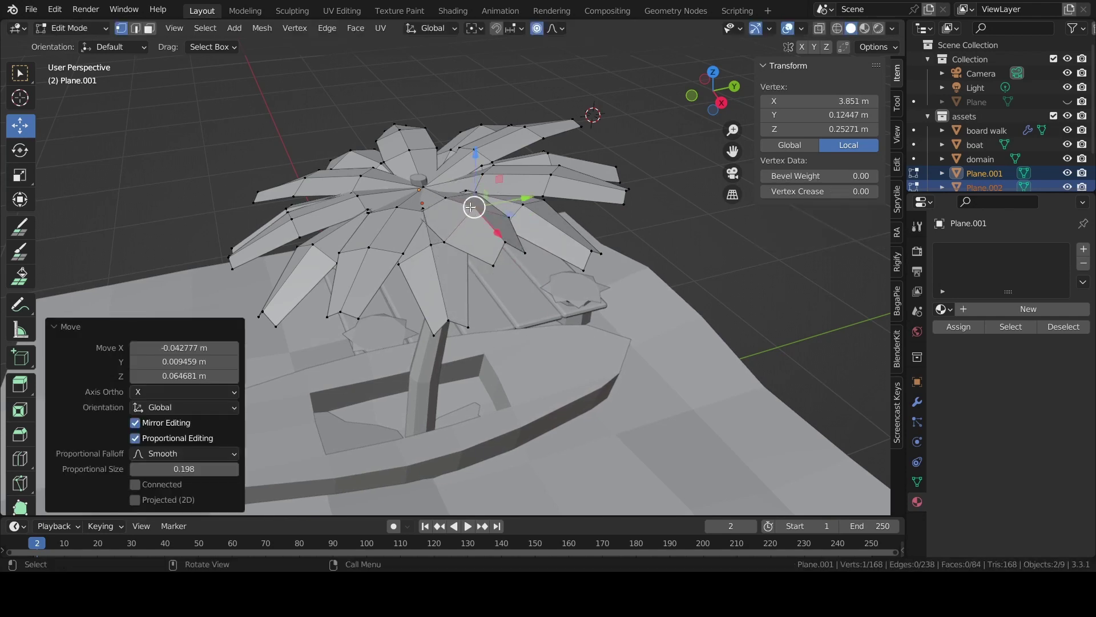
Reshape a vertex on the other leaf mesh with proportional falloff
mouse_move(471, 205)
middle_mouse_down()
mouse_move(539, 212)
mouse_move(541, 252)
middle_mouse_up()
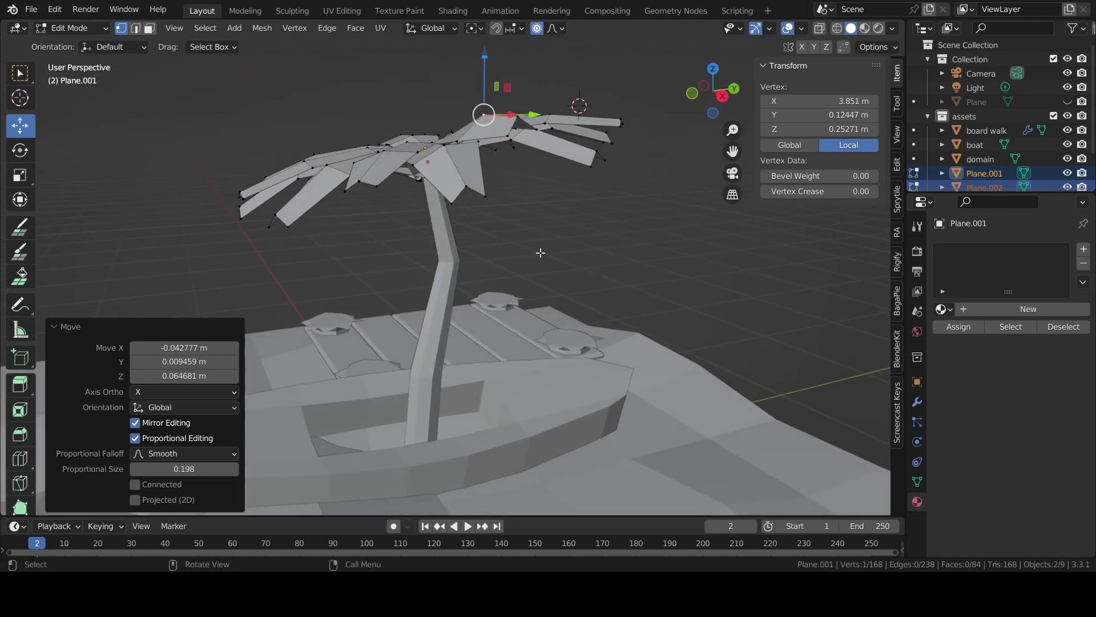
left_click(467, 187)
key("g")
scroll(467, 188, "down", 7)
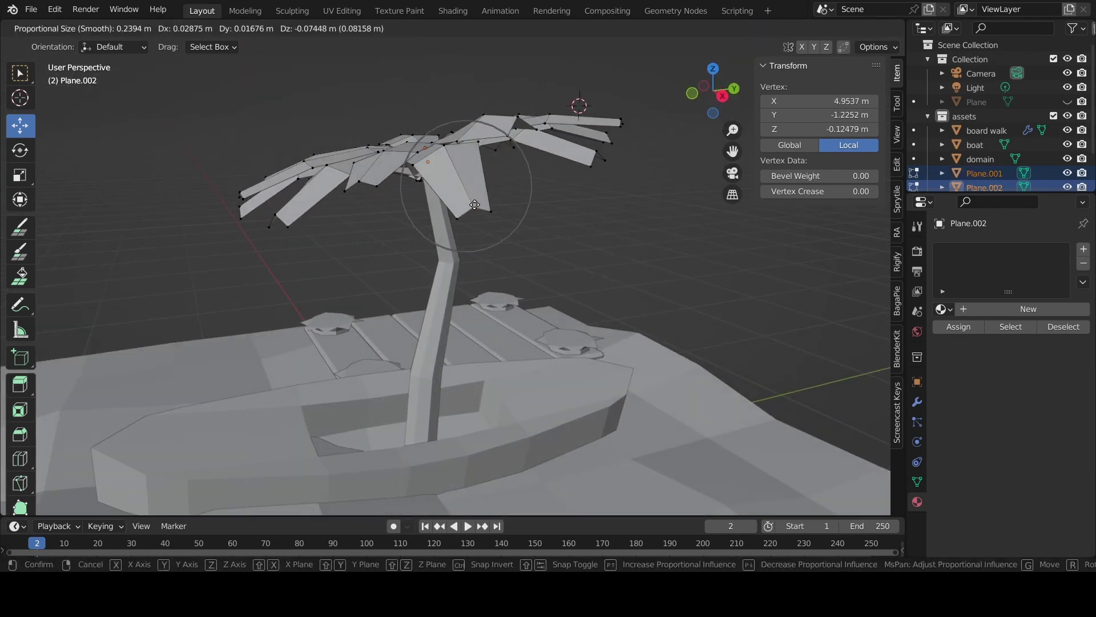
left_click(474, 204)
middle_click_drag(474, 204, 513, 308)
scroll(513, 309, "up", 3)
scroll(417, 257, "up", 2)
scroll(436, 306, "up", 1)
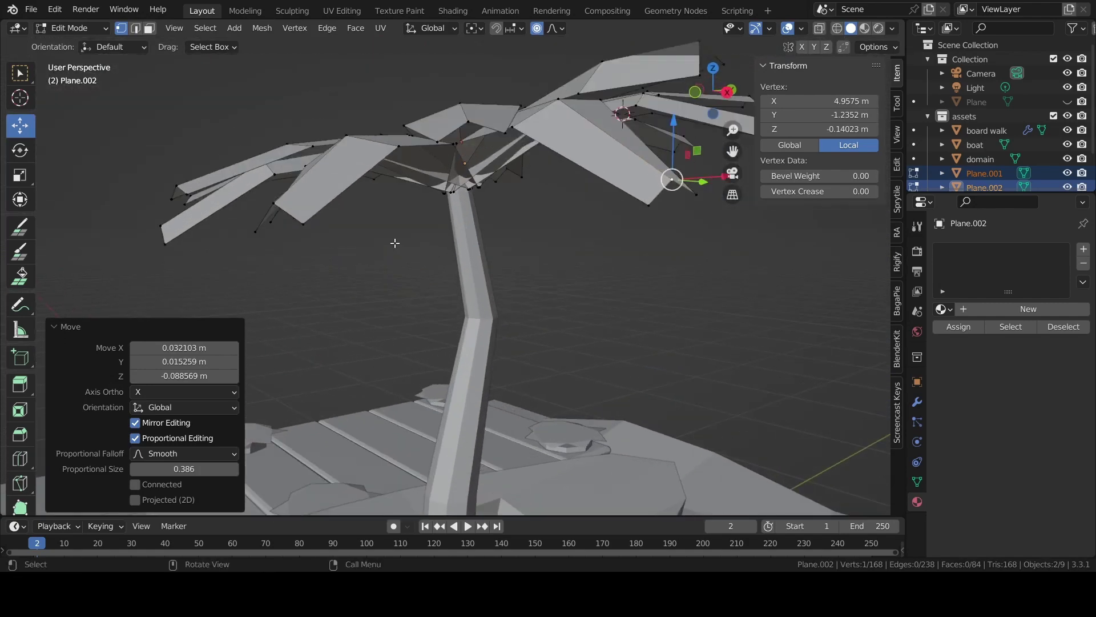
Raise a vertex on a left leaf using a widened falloff radius
left_click(350, 134)
key("g")
scroll(349, 109, "down", 2)
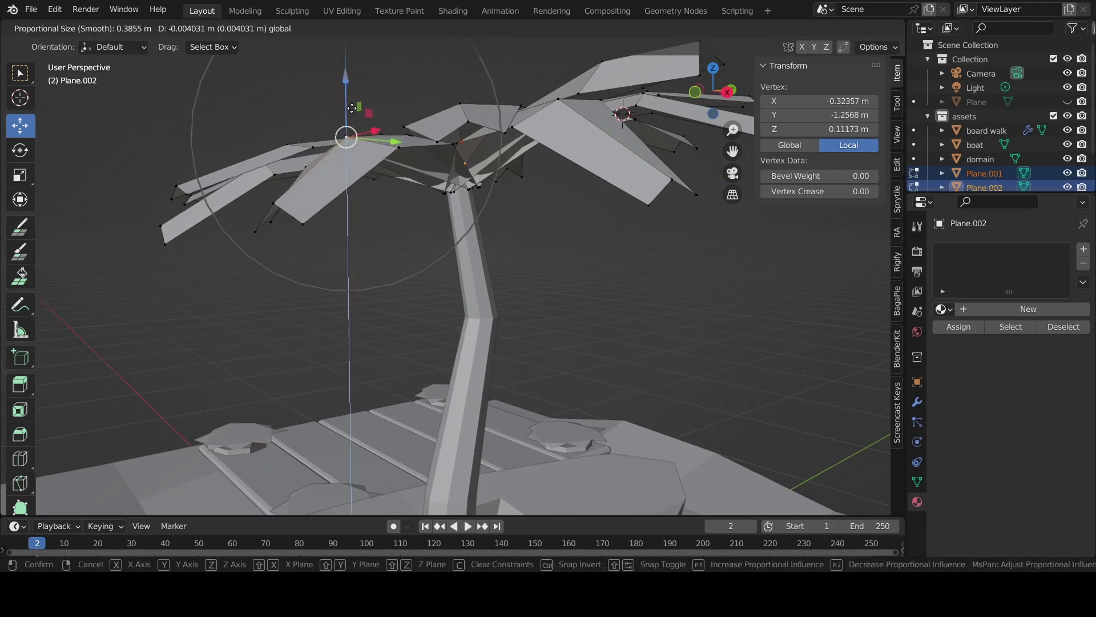
scroll(349, 102, "down", 3)
scroll(348, 102, "up", 2)
scroll(347, 97, "up", 1)
scroll(345, 92, "up", 2)
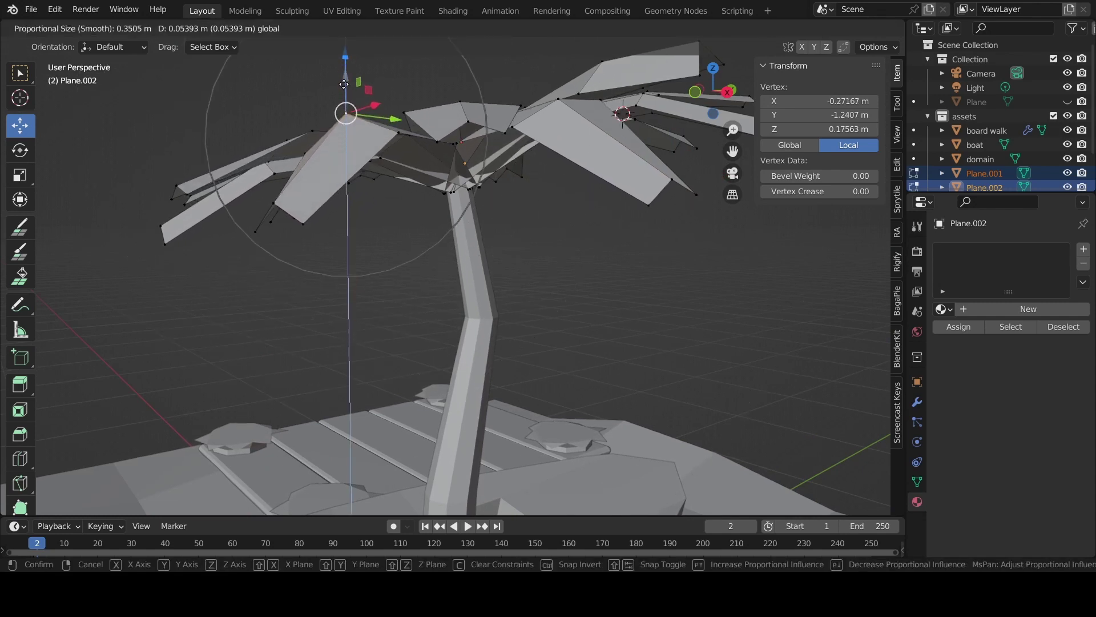
scroll(344, 86, "up", 1)
scroll(344, 85, "up", 4)
scroll(344, 91, "up", 4)
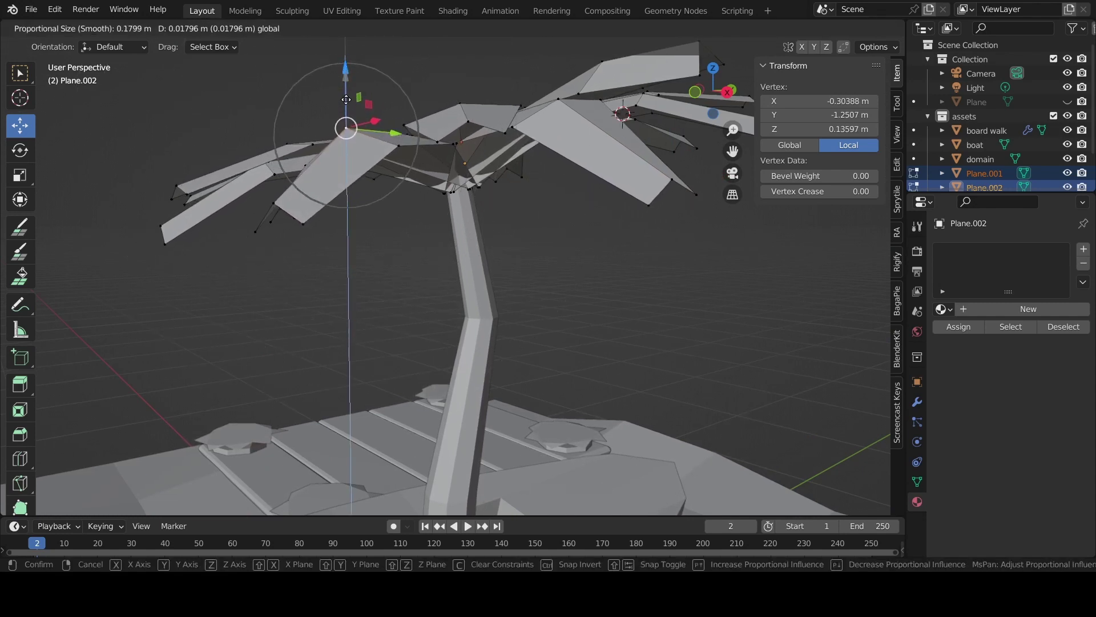
left_click(346, 100)
Lower a left leaf's tip along Z with proportional falloff
left_click(274, 203)
left_click(272, 168, "ctrl")
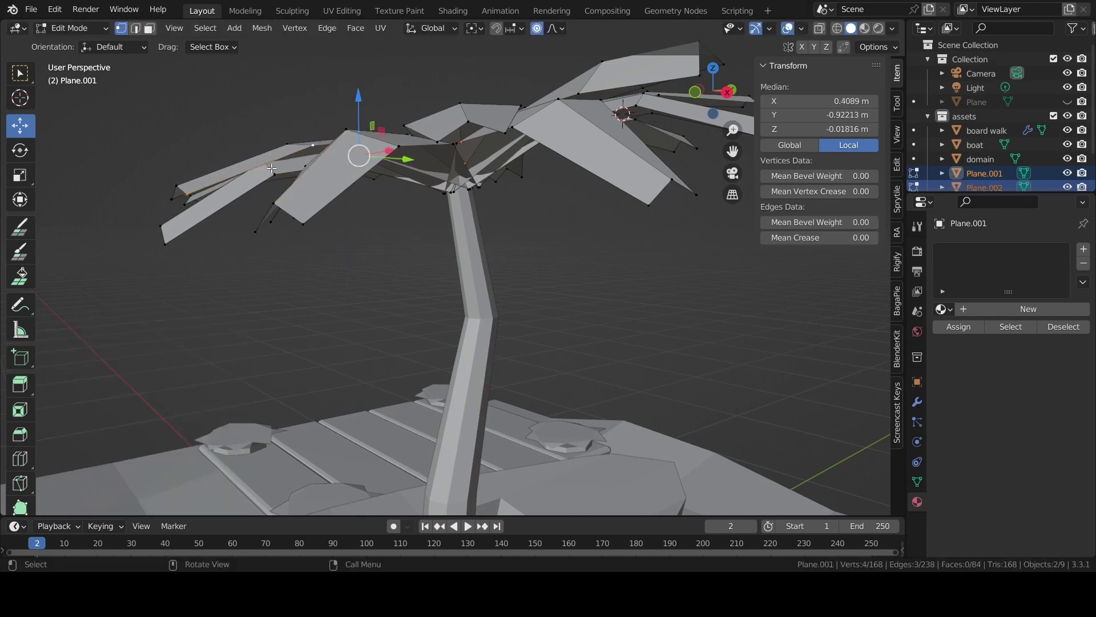
left_click(280, 211)
key("g")
key("z")
scroll(286, 219, "down", 4)
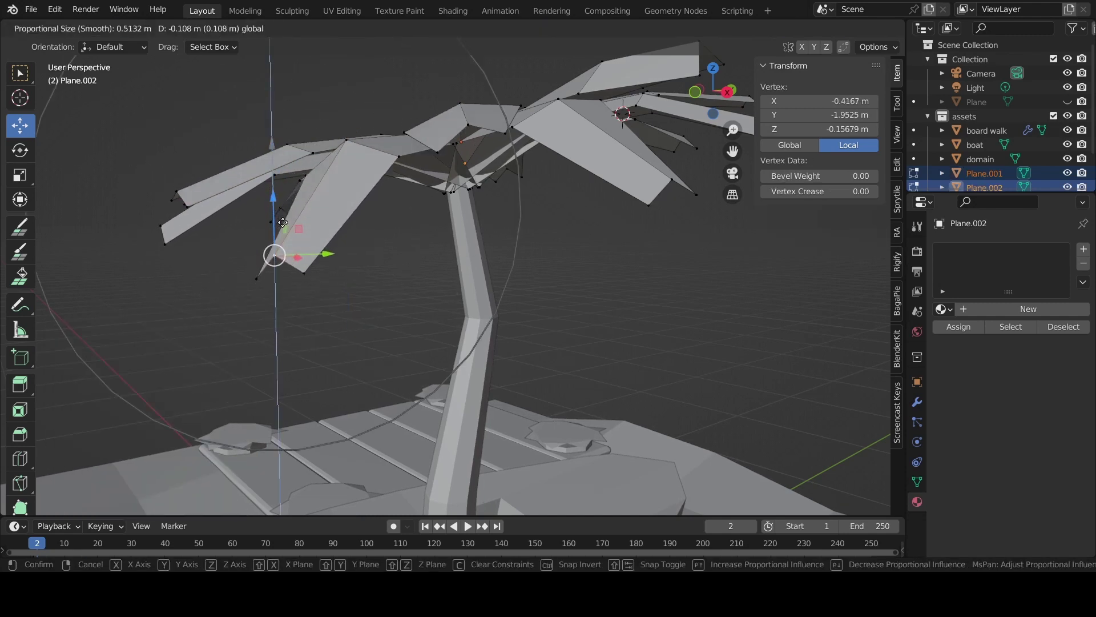
scroll(280, 229, "down", 3)
scroll(279, 228, "up", 2)
left_click(280, 229)
mouse_move(320, 251)
middle_mouse_down()
mouse_move(378, 288)
mouse_move(472, 314)
middle_mouse_up()
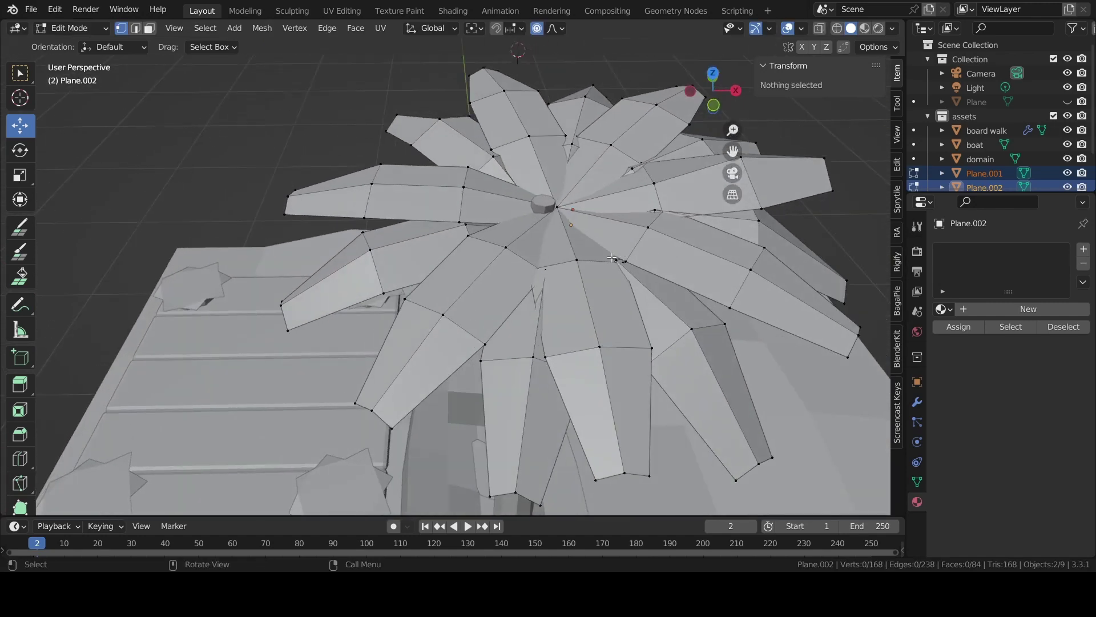
Select all leaf geometry and shift it along the X axis
left_click(580, 260)
key("ctrl+l")
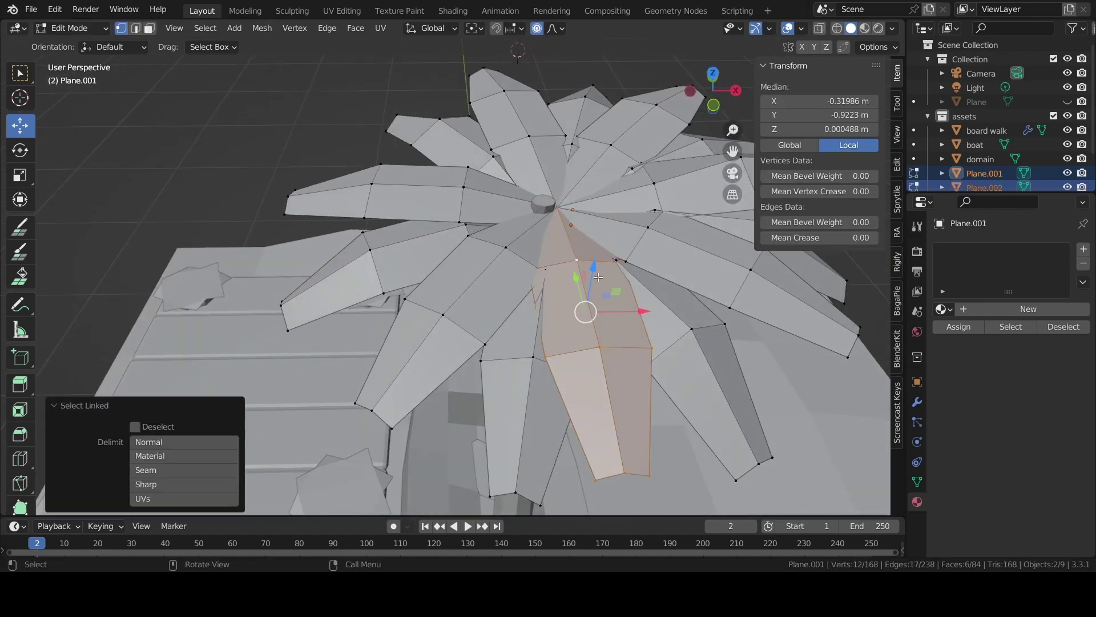
key("ctrl+z")
key("ctrl+z")
key("ctrl+z")
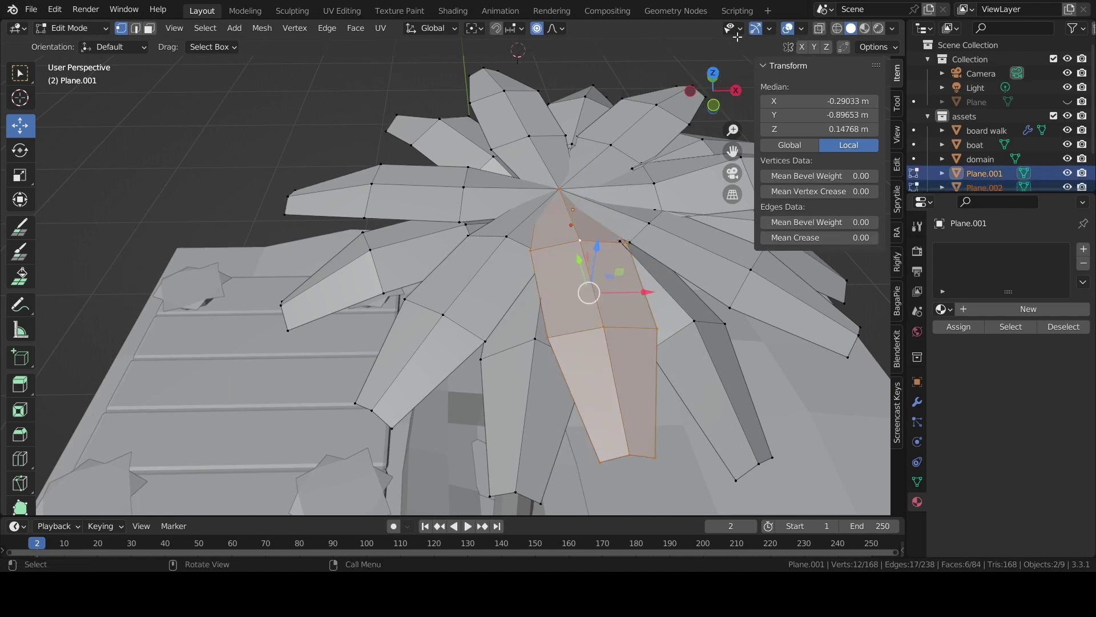
middle_click_drag(609, 260, 603, 204)
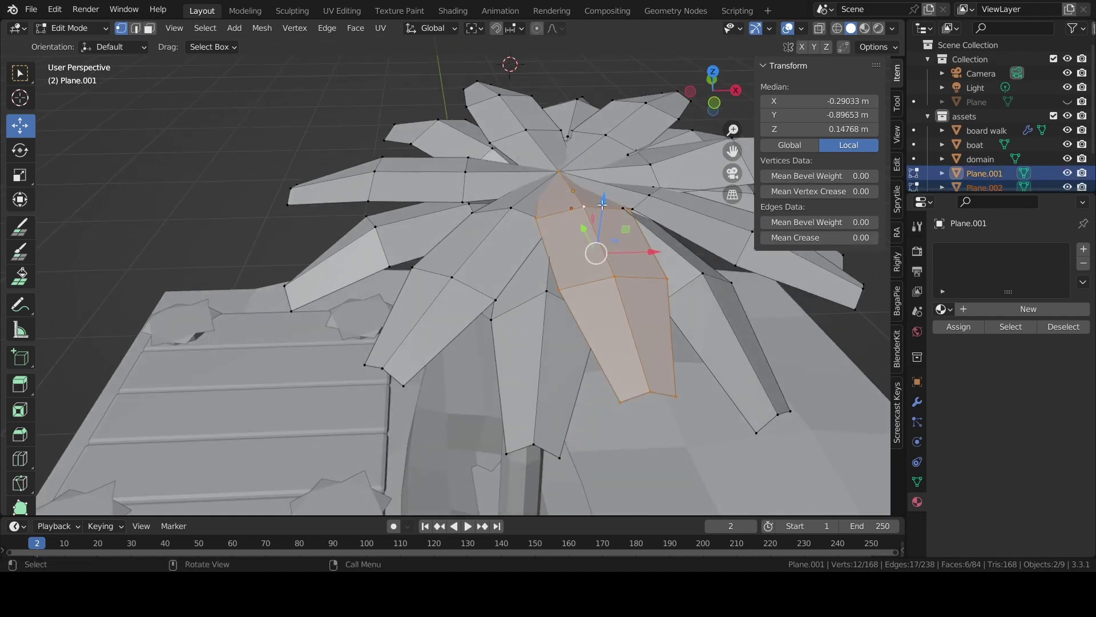
left_click(676, 394)
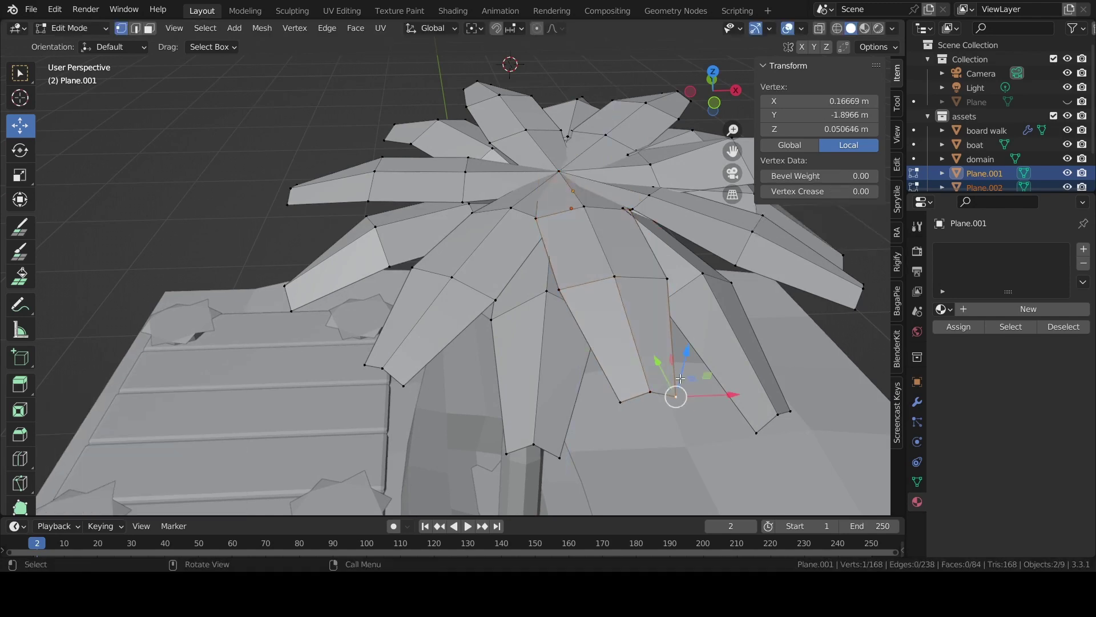
key("KP_Decimal")
key("alt+a")
scroll(629, 362, "down", 5)
mouse_move(629, 362)
middle_mouse_down()
mouse_move(558, 306)
mouse_move(567, 239)
mouse_move(552, 349)
mouse_move(571, 326)
middle_mouse_up()
key("a")
key("g")
key("x")
left_click(567, 239)
Rotate one whole leaf about Z, then tilt it downward with the Rotate tool
left_click(540, 257)
scroll(571, 326, "up", 3)
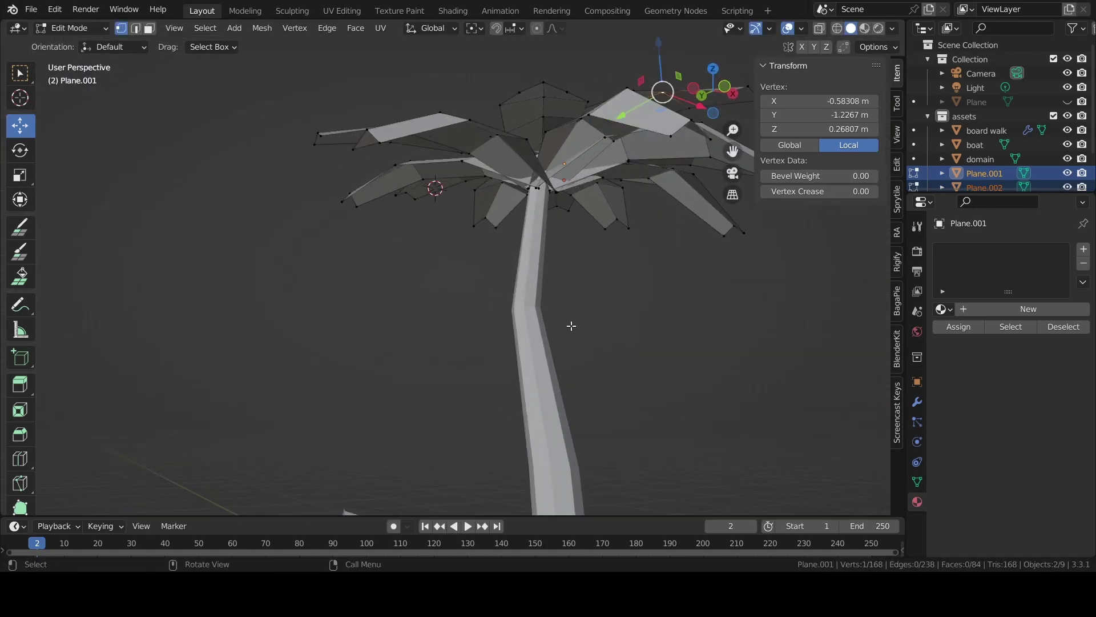
left_click(470, 118)
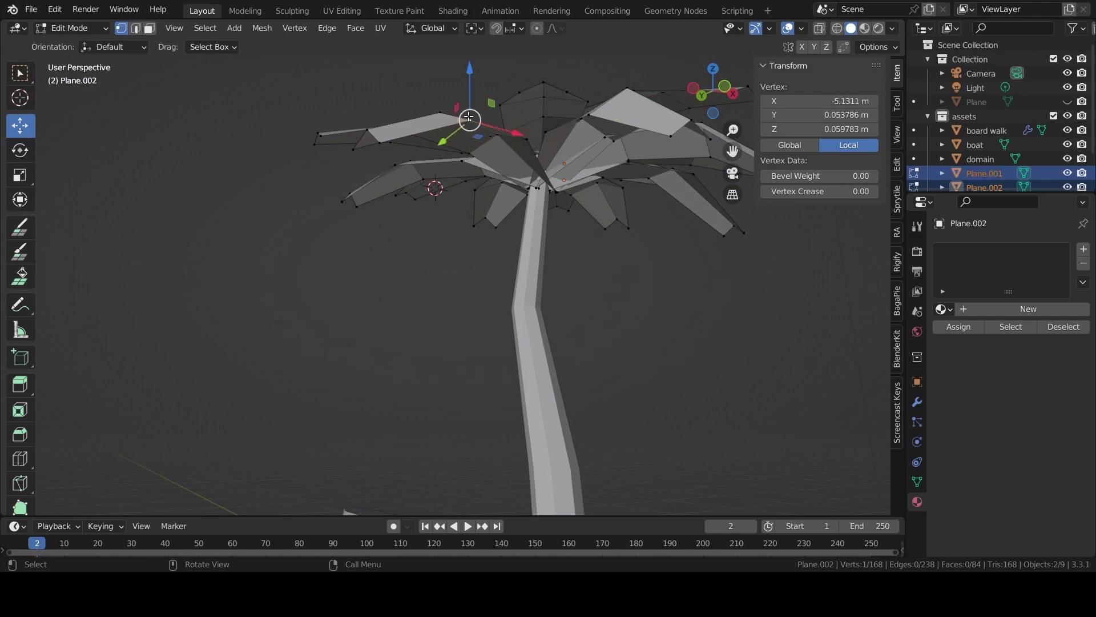
key("ctrl+l")
middle_click_drag(470, 118, 583, 223)
key("r")
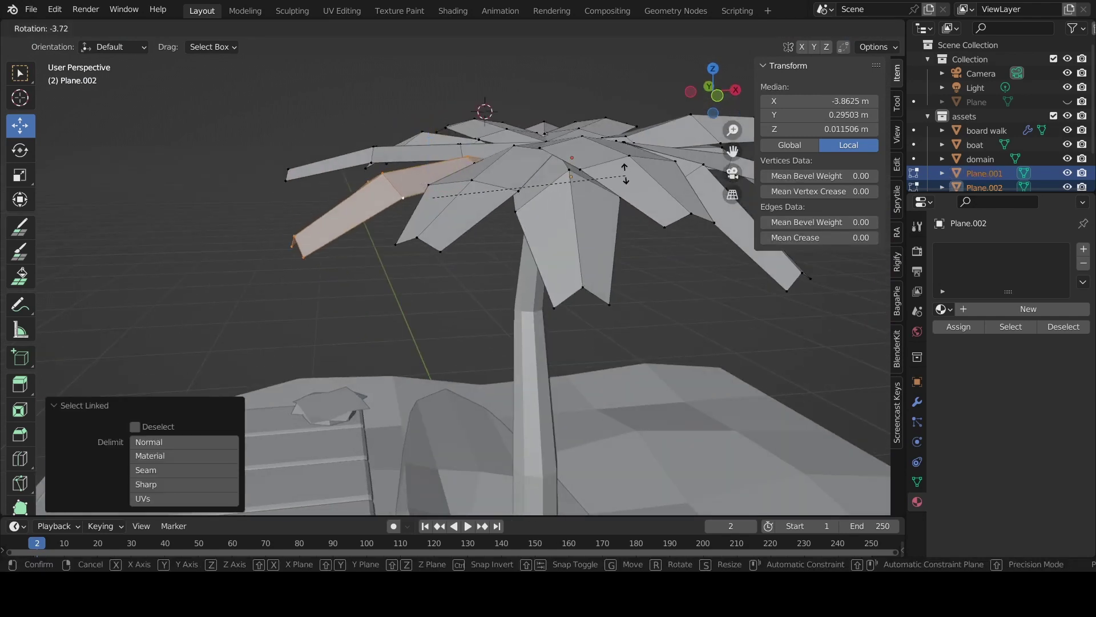
key("z")
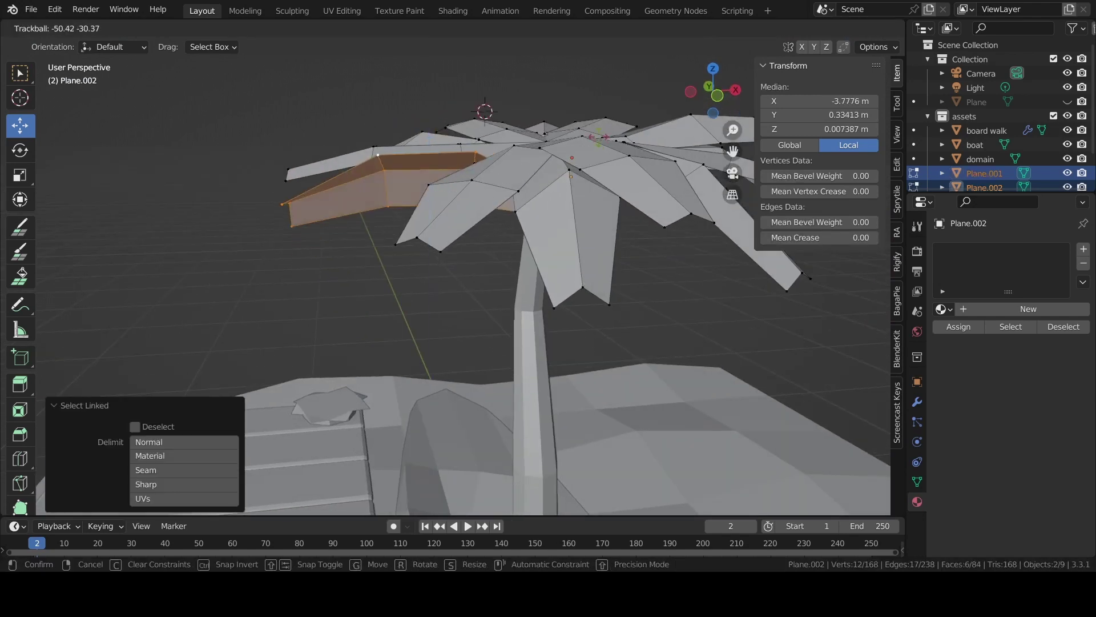
left_click(600, 139)
middle_click_drag(600, 139, 629, 209)
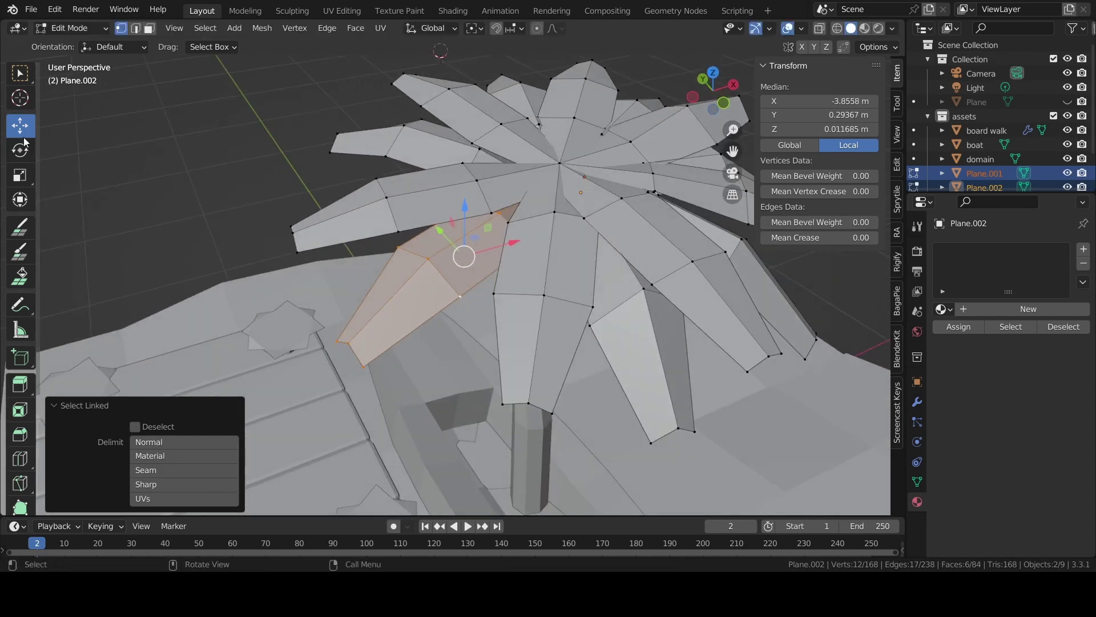
left_click(27, 156)
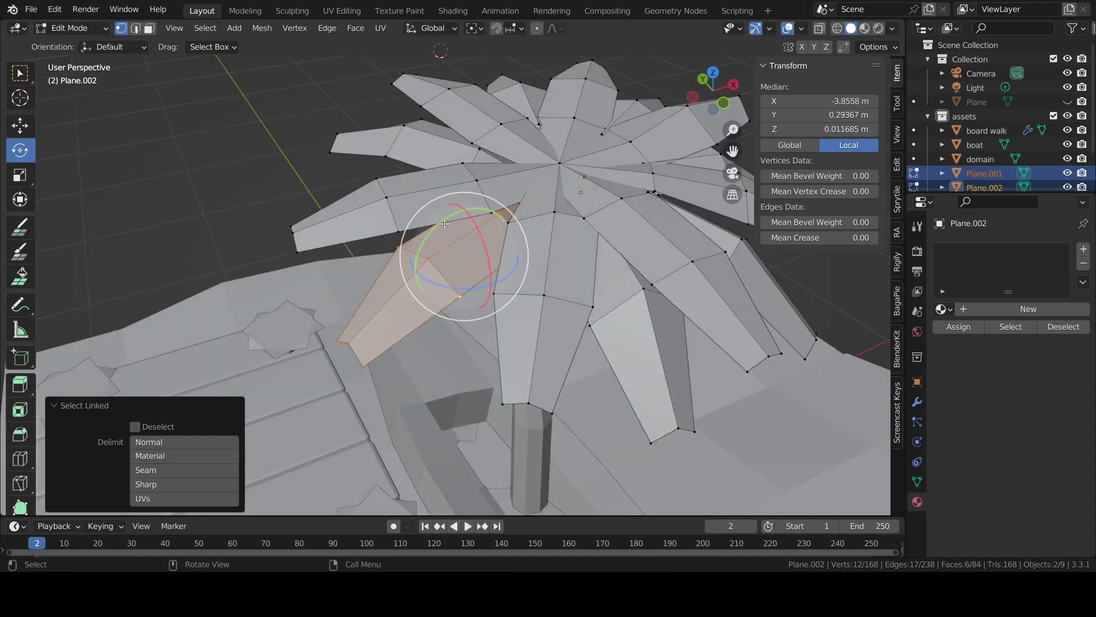
mouse_move(445, 223)
left_mouse_down()
mouse_move(438, 248)
mouse_move(484, 262)
left_mouse_up()
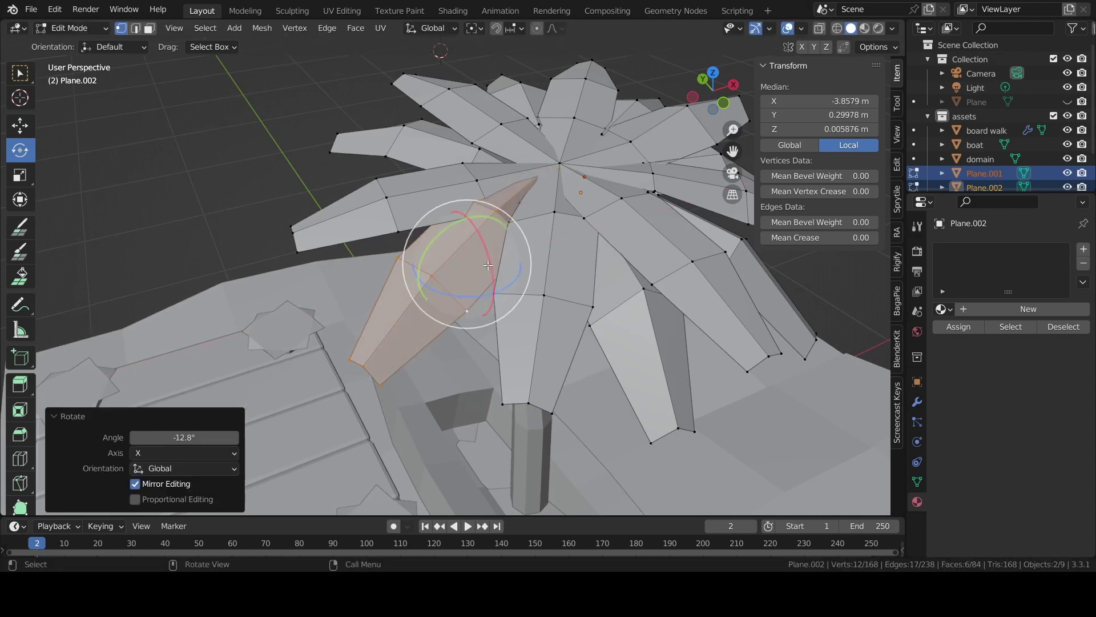
mouse_move(484, 261)
middle_mouse_down()
mouse_move(639, 276)
mouse_move(616, 306)
mouse_move(575, 269)
mouse_move(515, 335)
middle_mouse_up()
Select another leaf strip, rotate it, and lift it slightly with the Move tool
left_click(611, 276)
left_click(502, 331)
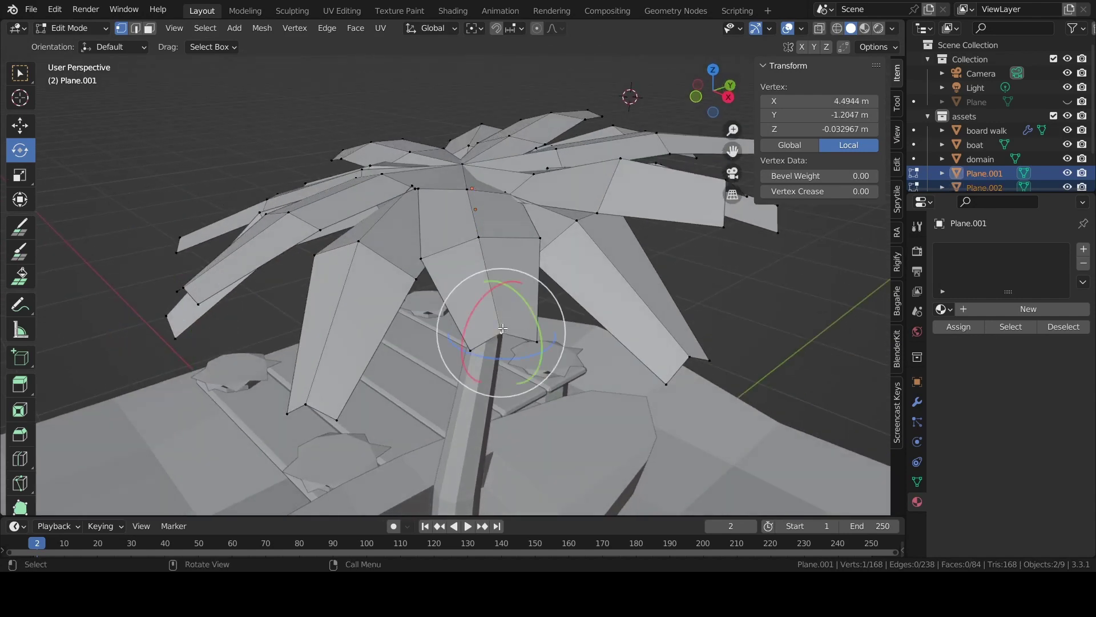
key("ctrl+l")
middle_click_drag(505, 244, 549, 286)
left_click(549, 286, "alt")
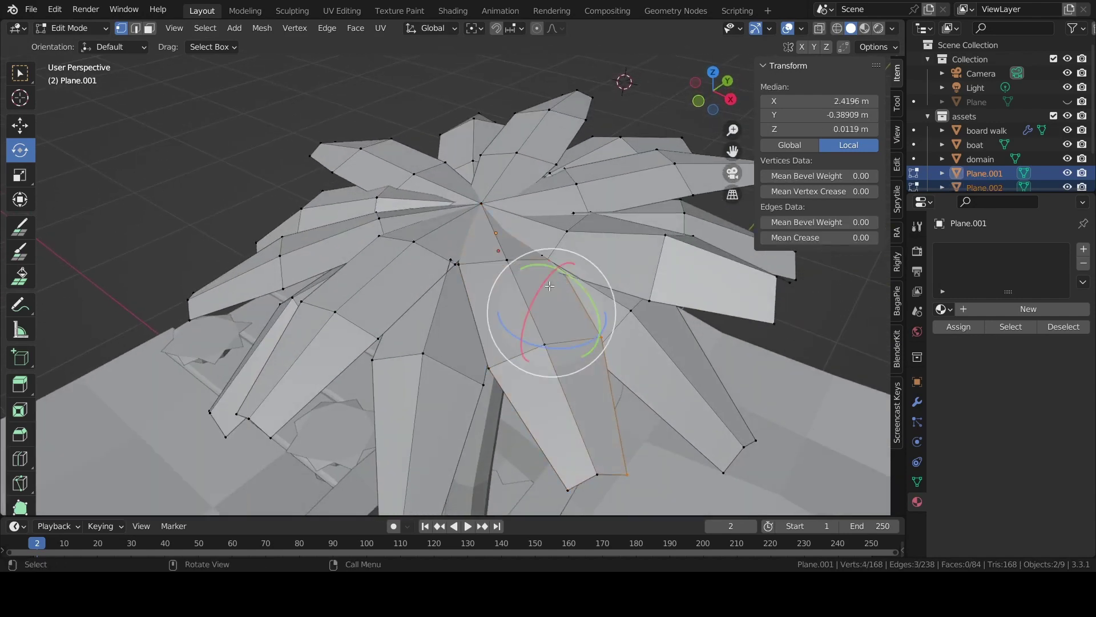
key("ctrl+KP_Add")
left_click_drag(570, 321, 566, 300)
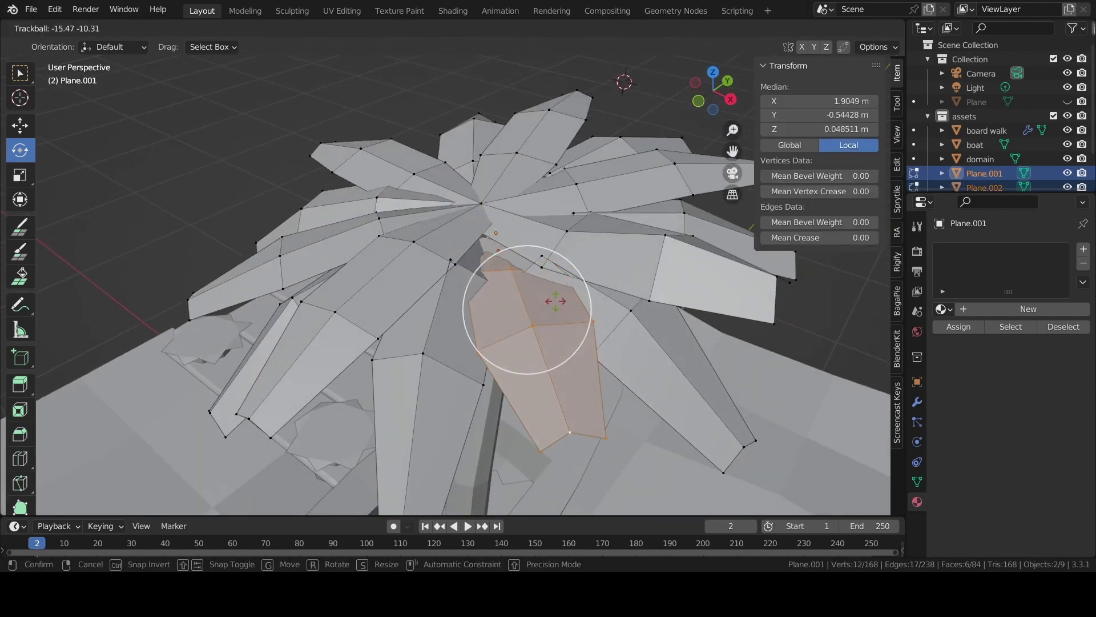
middle_click_drag(565, 300, 633, 288)
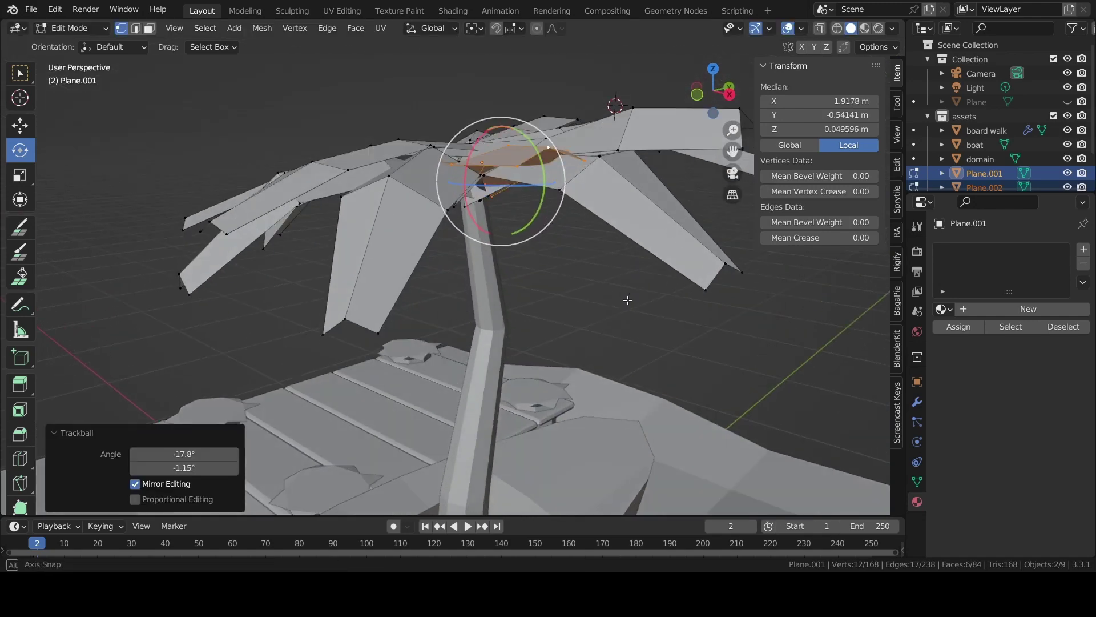
left_click(20, 125)
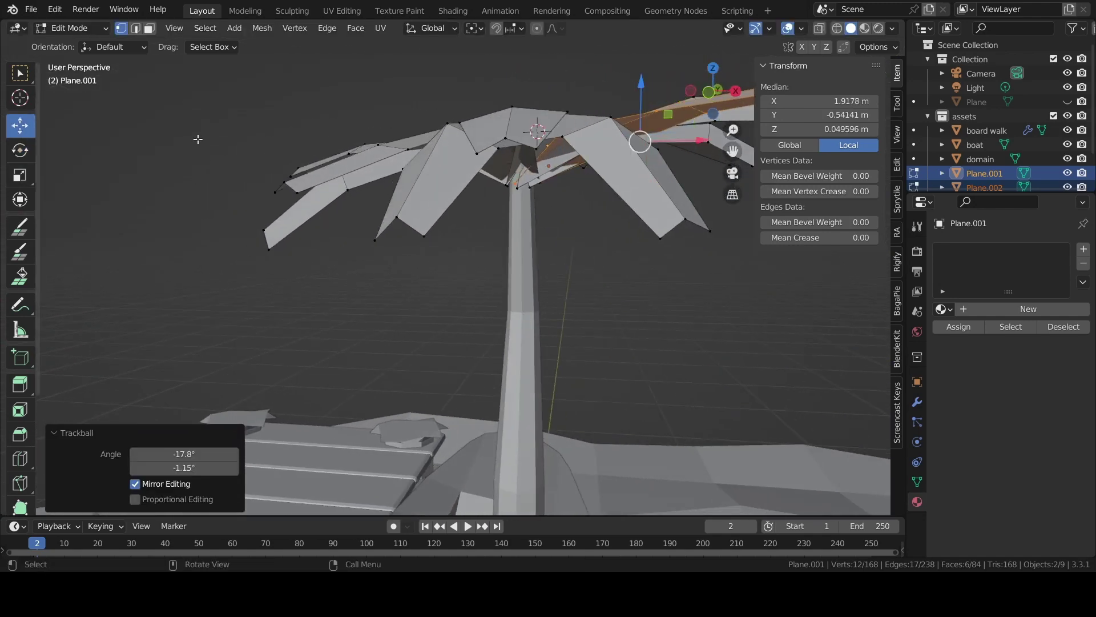
left_click_drag(644, 110, 642, 95)
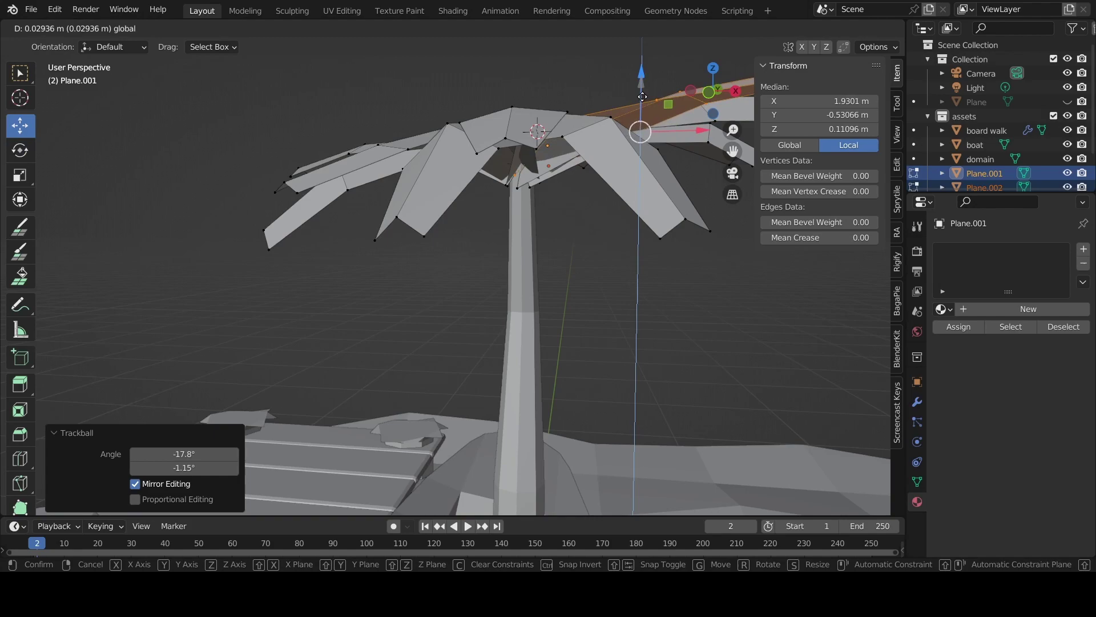
Clear the selection and orbit around the palm to inspect the reshaped crown
left_click(577, 306)
middle_click_drag(577, 305, 501, 354)
scroll(501, 354, "down", 4)
mouse_move(497, 314)
middle_mouse_down()
mouse_move(534, 306)
mouse_move(568, 325)
mouse_move(532, 318)
middle_mouse_up()
scroll(578, 356, "up", 4)
scroll(577, 356, "down", 3)
scroll(531, 318, "down", 3)
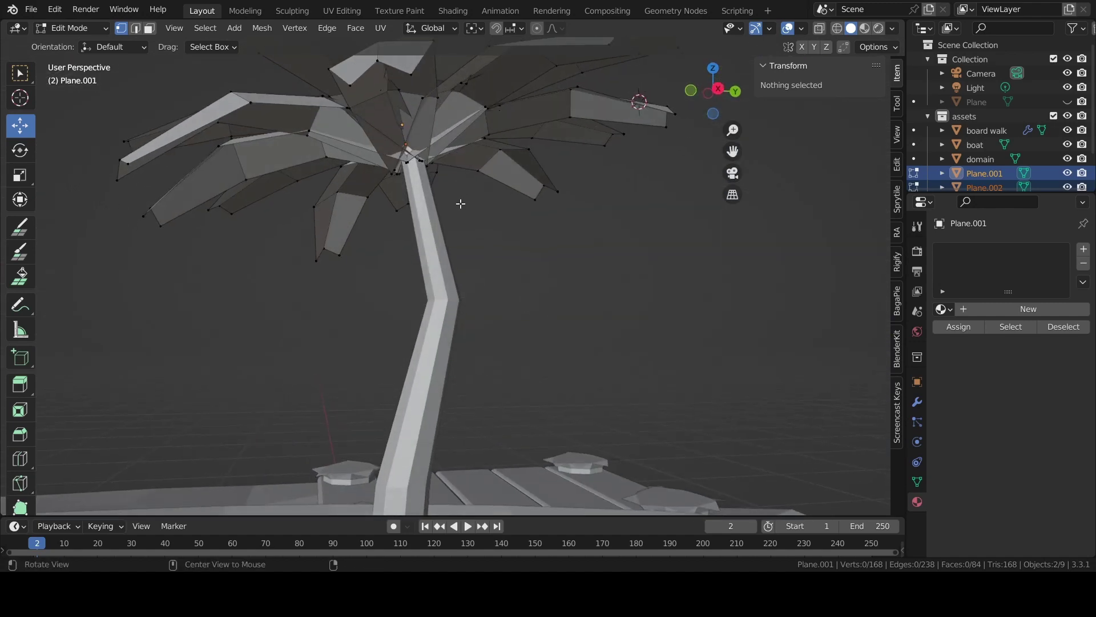
scroll(460, 203, "up", 4)
middle_click_drag(460, 203, 379, 167)
left_click(325, 162)
Return the crown to Object Mode and nudge the Plane.002 leaf layer down and back up
key("l")
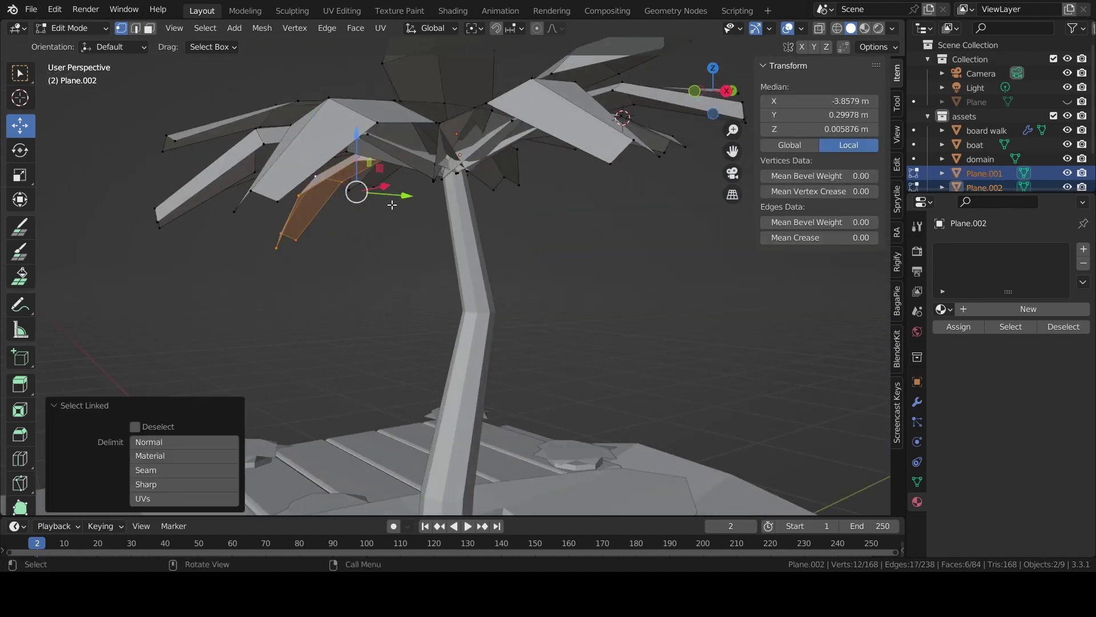
key("a")
key("Tab")
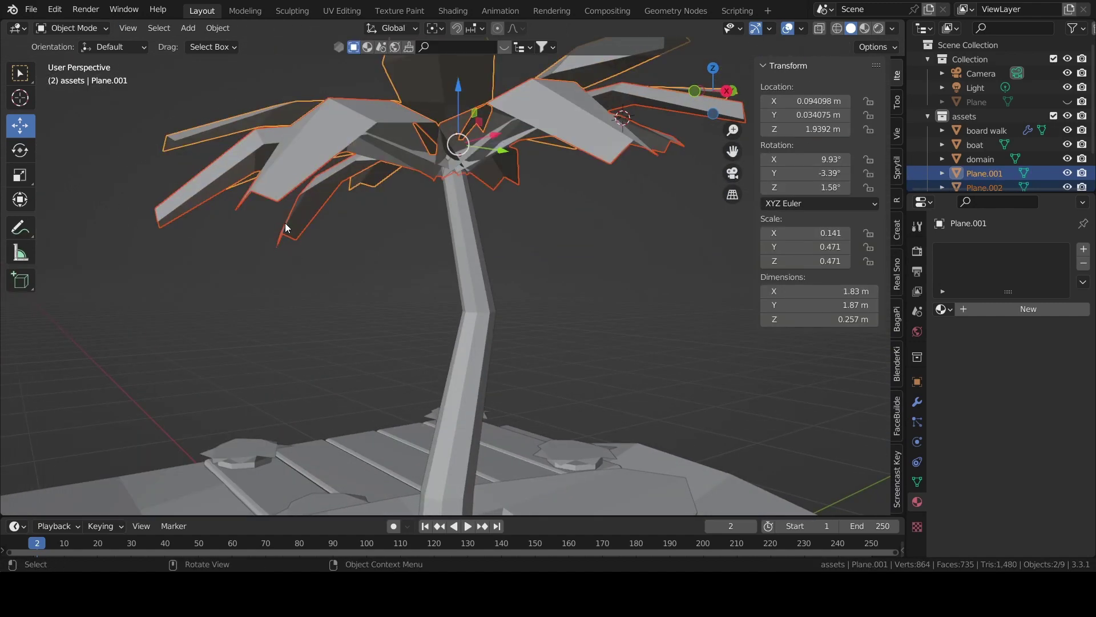
middle_click_drag(375, 198, 473, 306)
scroll(473, 306, "up", 3)
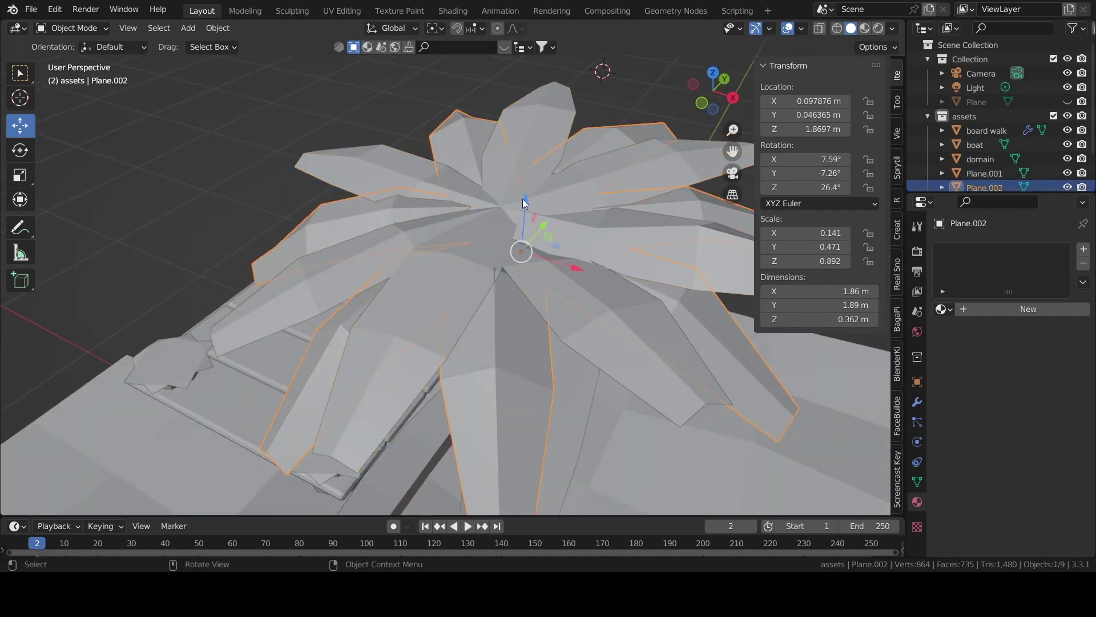
left_click_drag(523, 199, 524, 220)
mouse_move(524, 220)
middle_mouse_down()
mouse_move(647, 228)
mouse_move(631, 194)
middle_mouse_up()
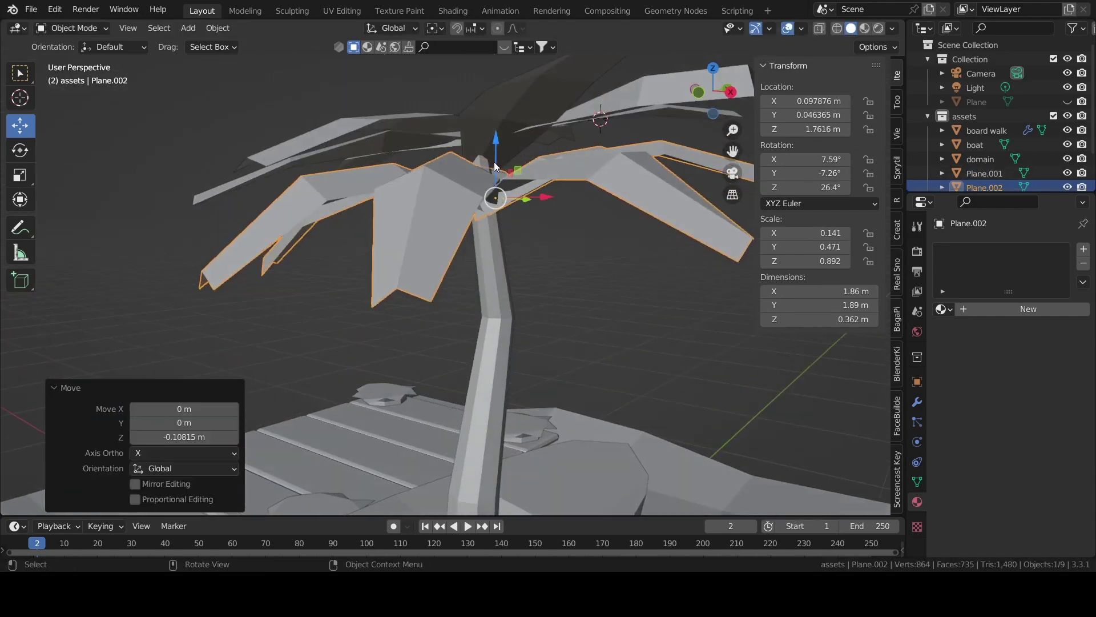
left_click_drag(494, 166, 495, 151)
In Edit Mode on Plane.001, tilt one whole leaf slightly with the Rotate tool
left_click(561, 263)
mouse_move(561, 262)
middle_mouse_down()
mouse_move(586, 327)
mouse_move(574, 324)
middle_mouse_up()
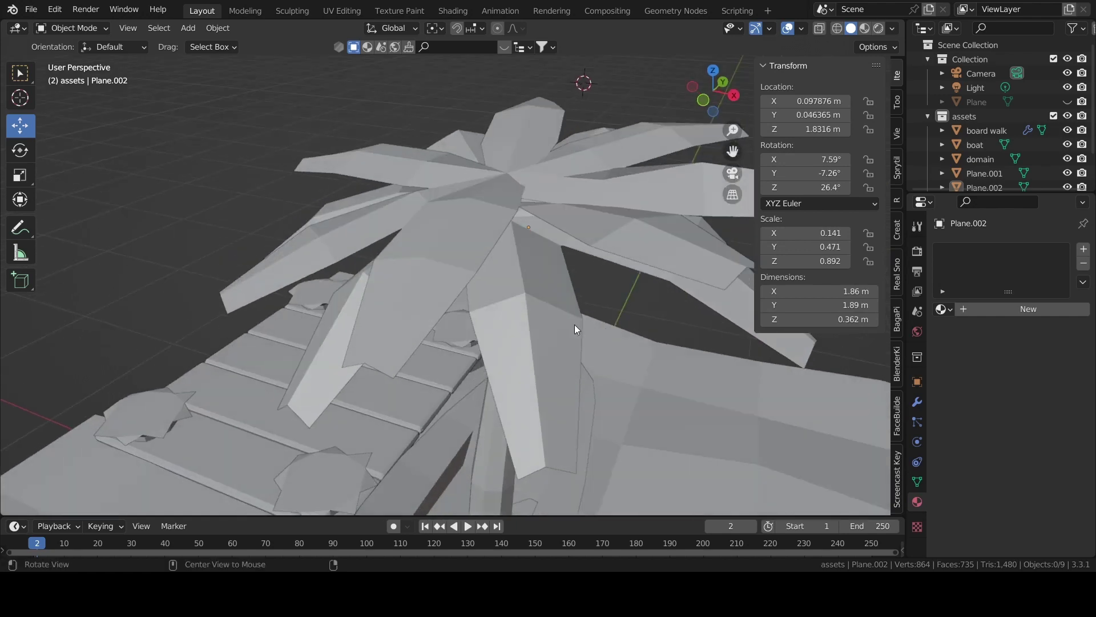
left_click(497, 286)
key("Tab")
key("l")
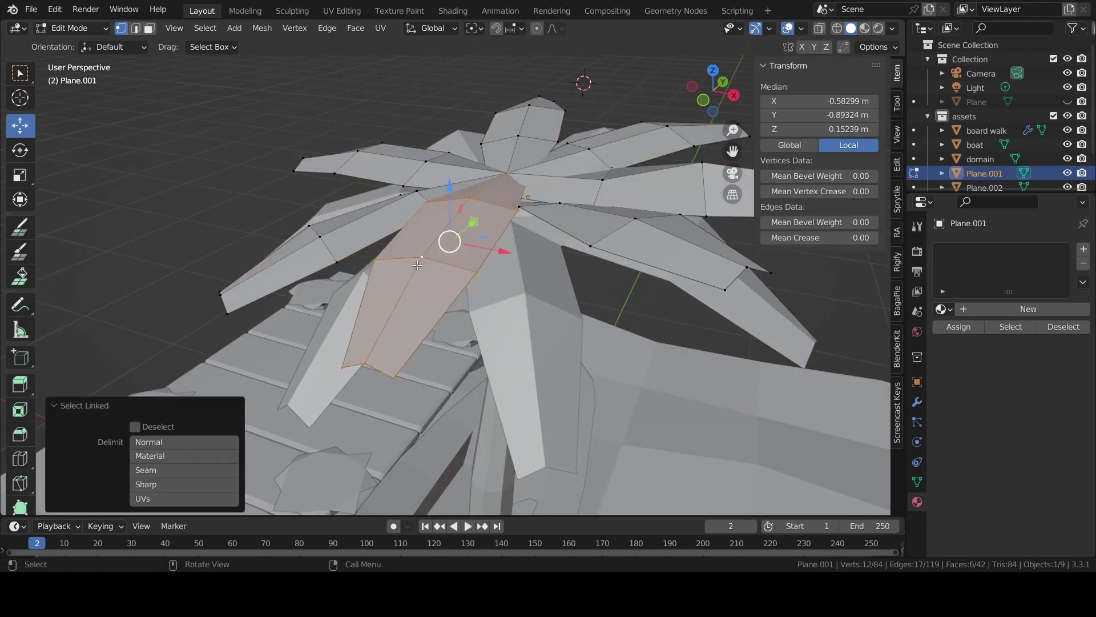
left_click(20, 151)
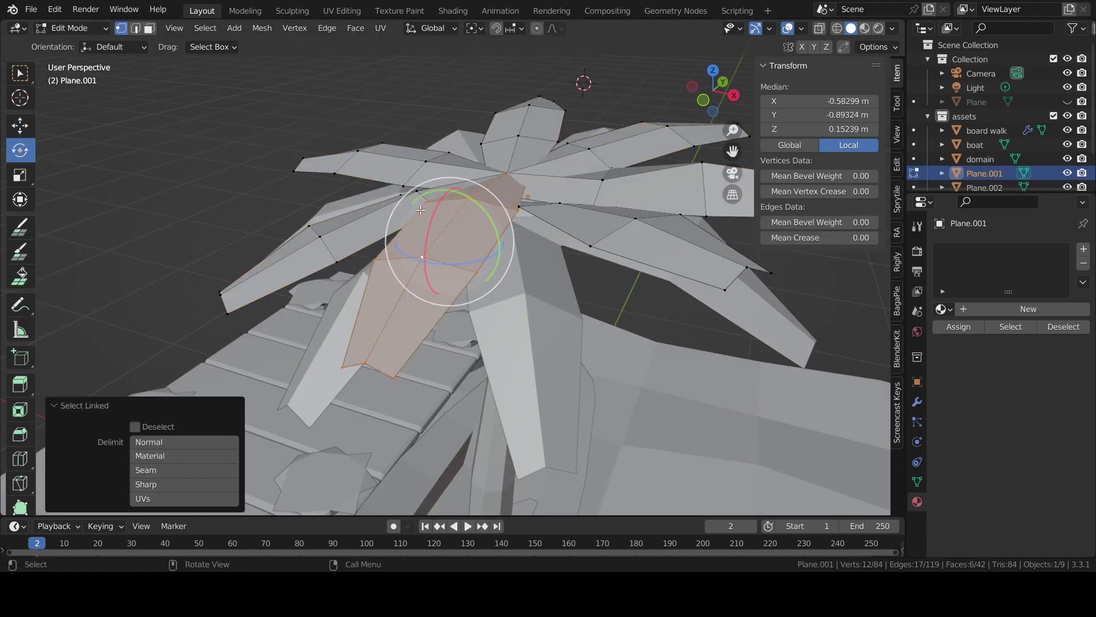
left_click_drag(436, 213, 433, 251)
Select the whole left leaf and raise it upward
left_click(434, 251)
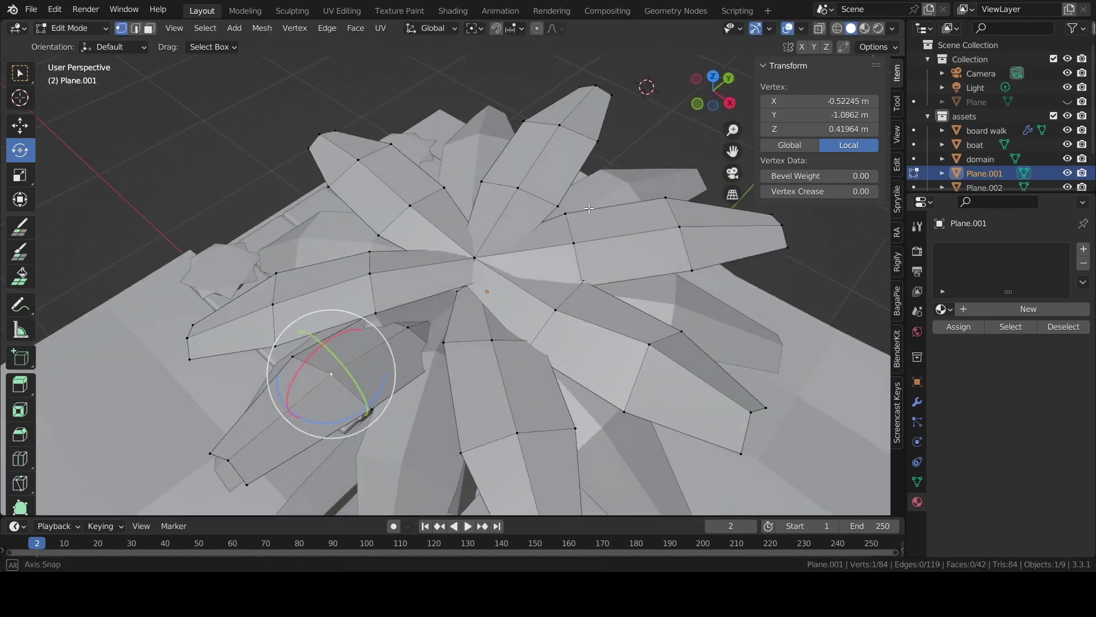
middle_click_drag(434, 252, 61, 157)
left_click(20, 126)
left_click(251, 235)
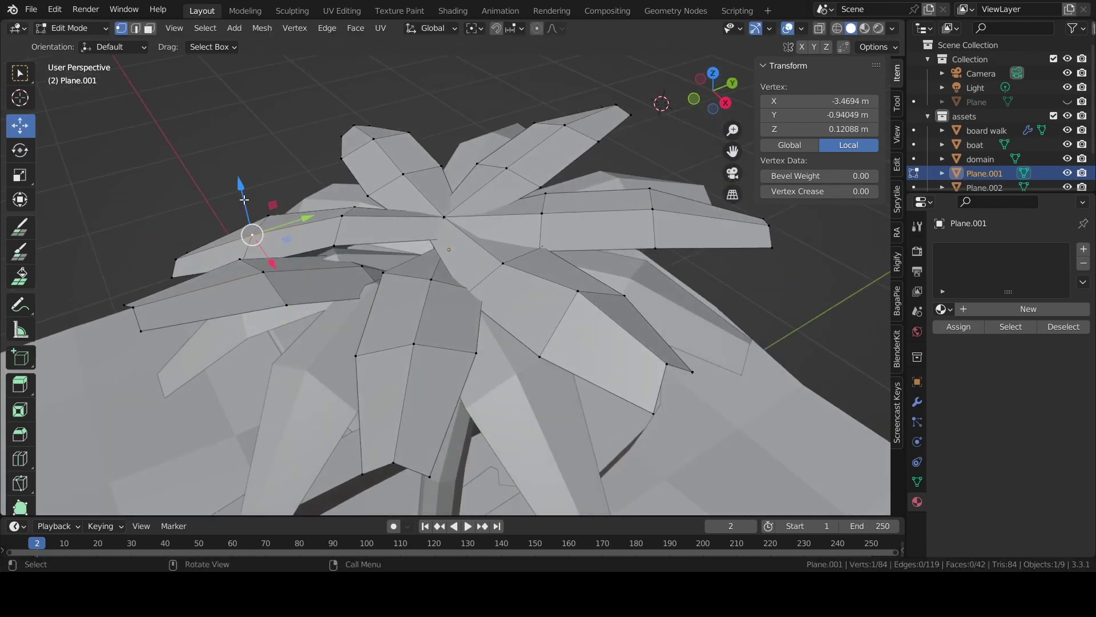
key("l")
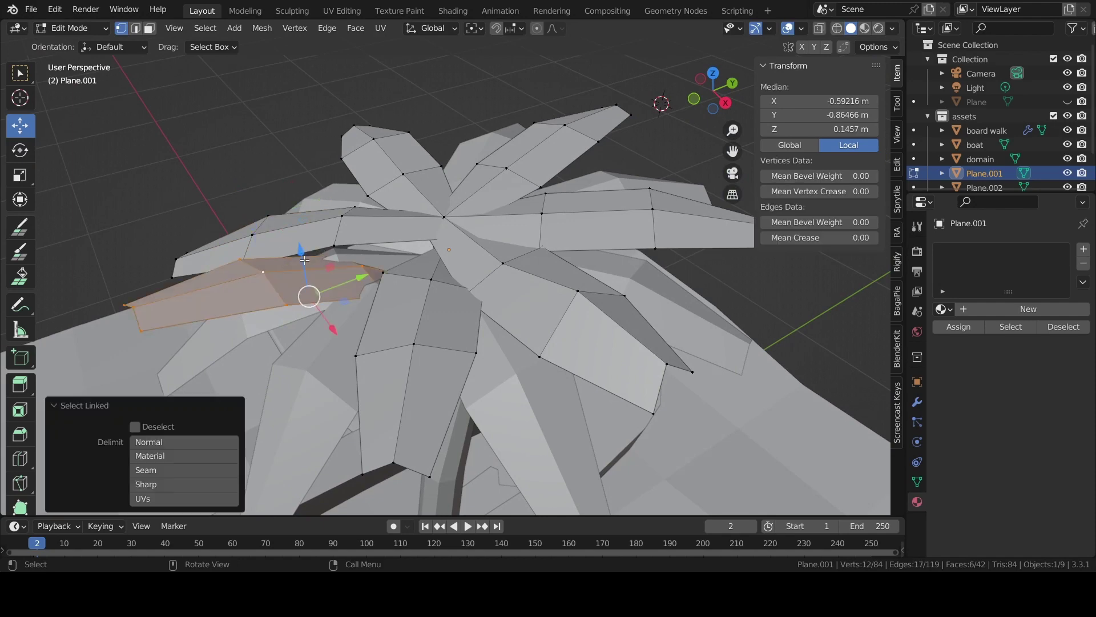
left_click_drag(304, 260, 300, 212)
Tilt the left leaf 16.5° around X and lower it slightly
mouse_move(300, 211)
middle_mouse_down()
mouse_move(437, 192)
mouse_move(119, 195)
middle_mouse_up()
left_click(31, 153)
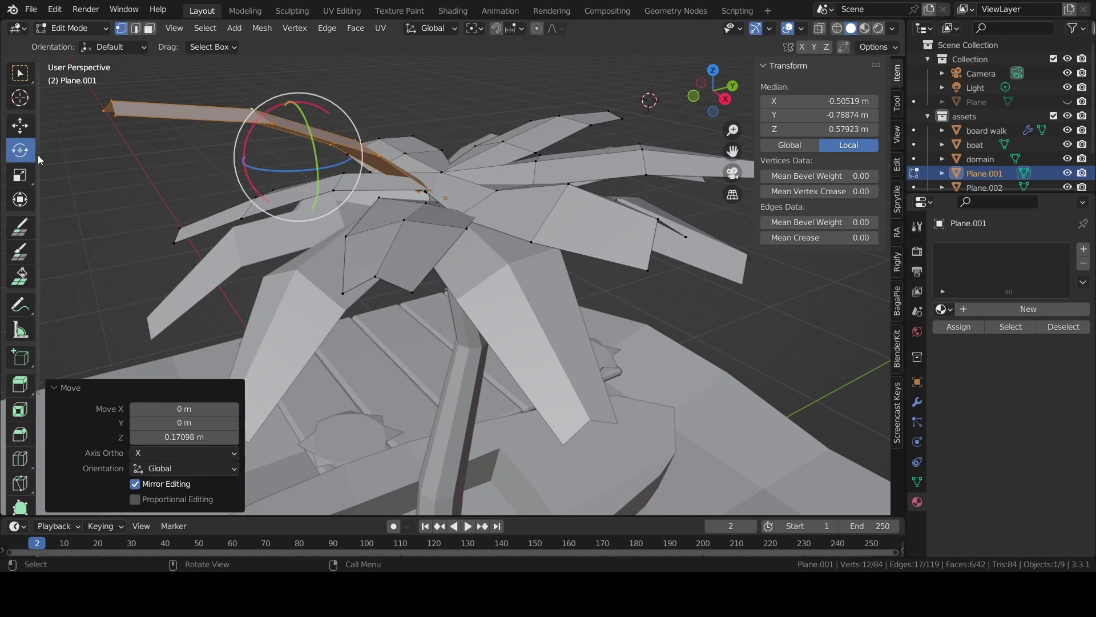
left_click_drag(248, 135, 143, 133)
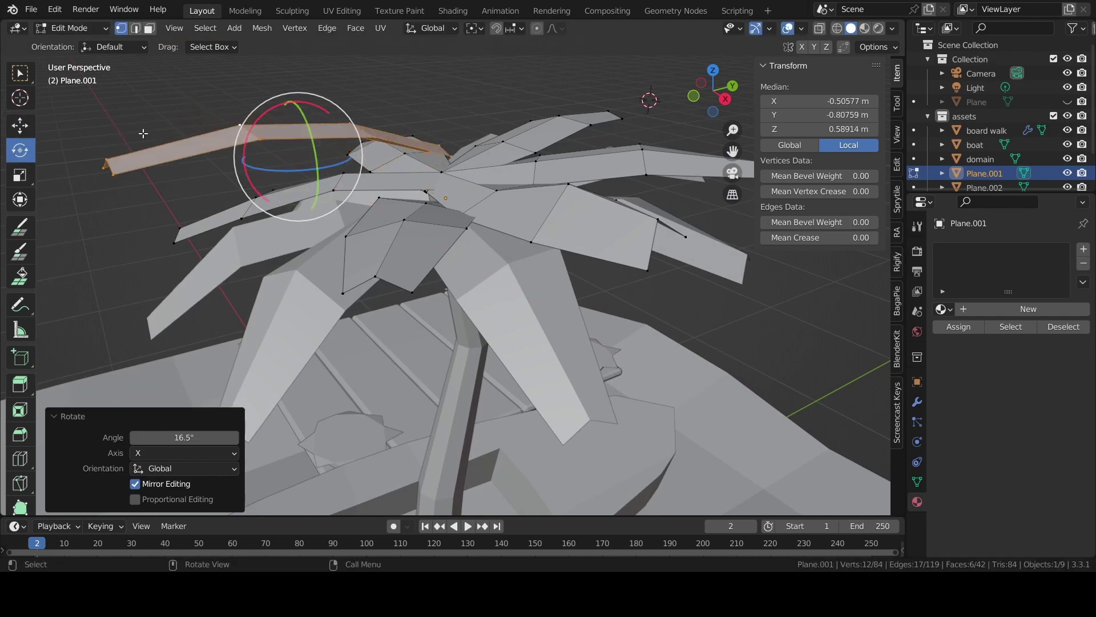
left_click(23, 127)
left_click_drag(294, 103, 427, 150)
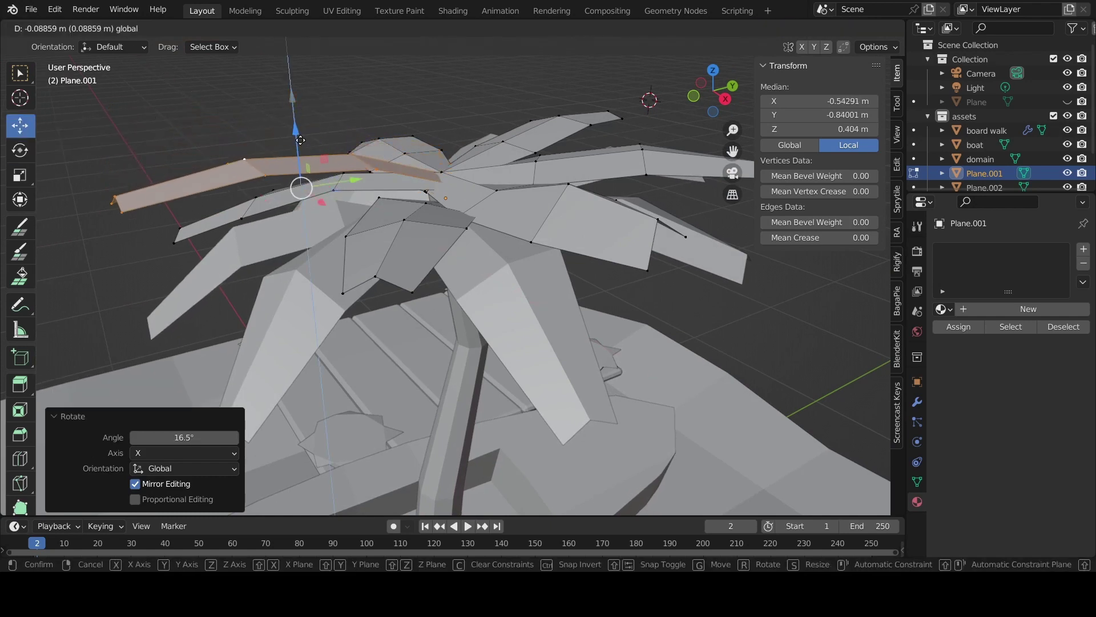
middle_click_drag(428, 149, 589, 333)
Select another whole leaf, toggling out to Object Mode and back into Edit Mode
key("alt+a")
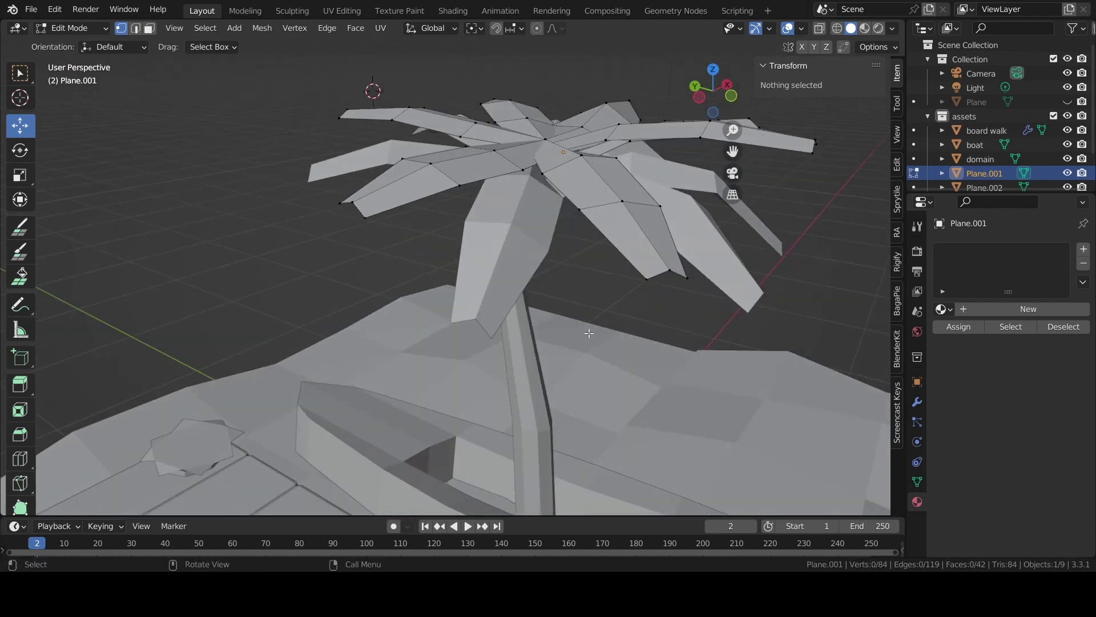
middle_click_drag(617, 345, 659, 347)
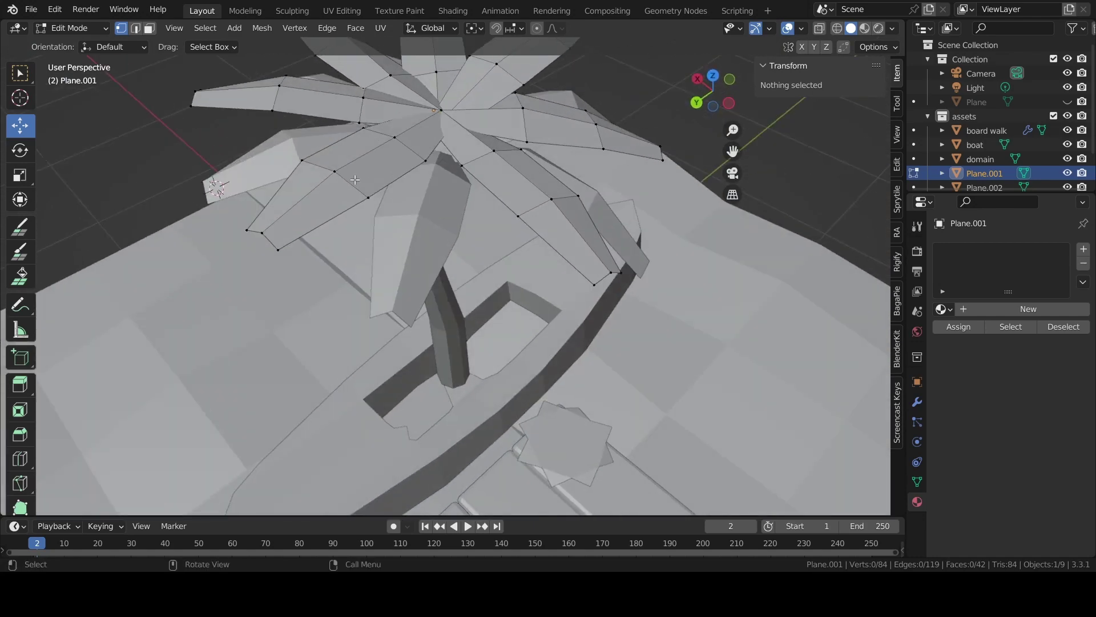
left_click(355, 180)
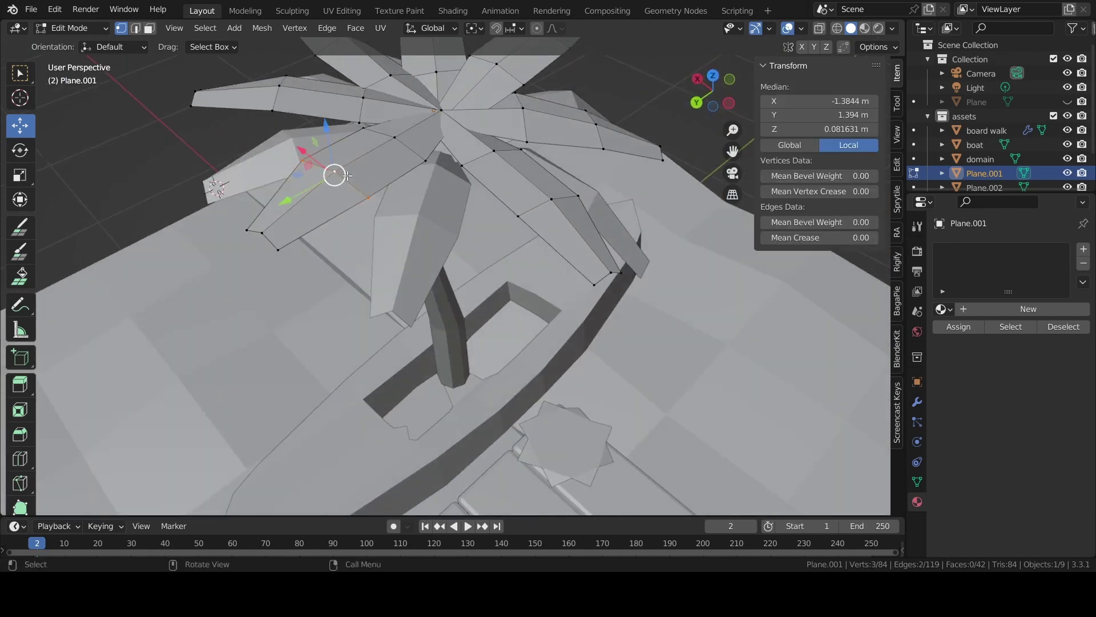
key("l")
key("ctrl+Tab")
left_click(498, 192)
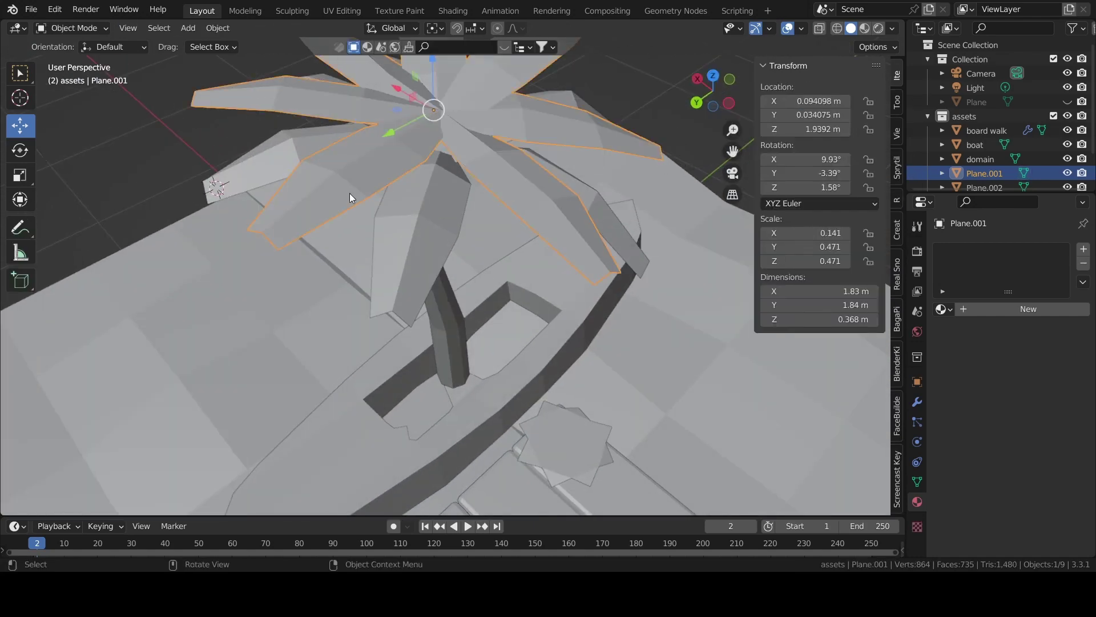
key("Tab")
Rotate that leaf to about -37.2°, undoing a follow-up move
left_click(20, 150)
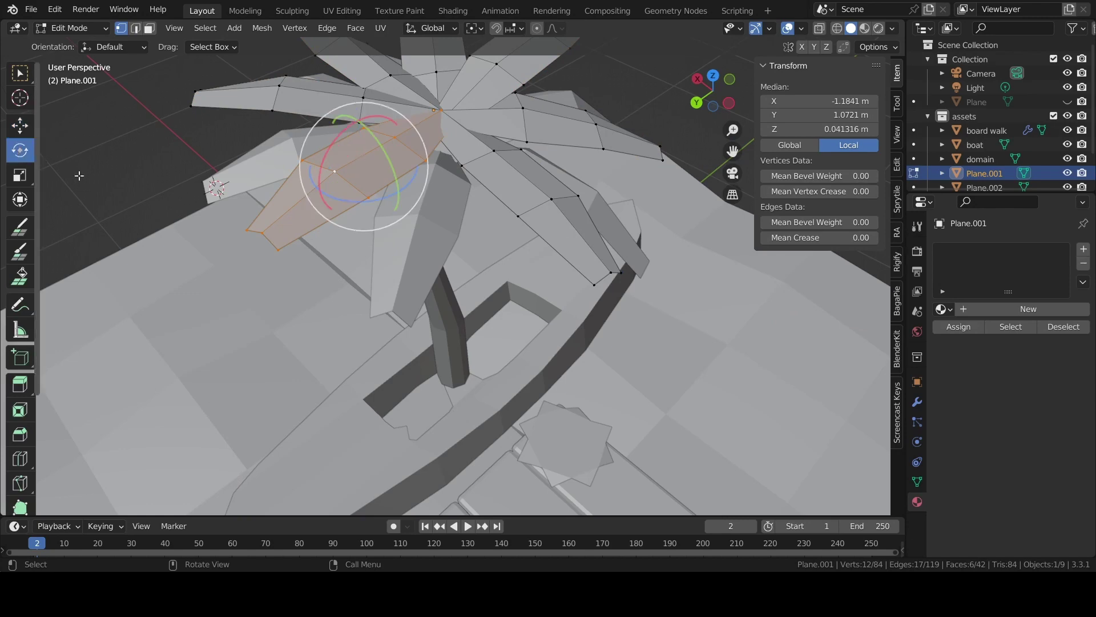
left_click_drag(323, 140, 333, 172)
middle_click_drag(333, 171, 437, 189)
left_click(15, 129)
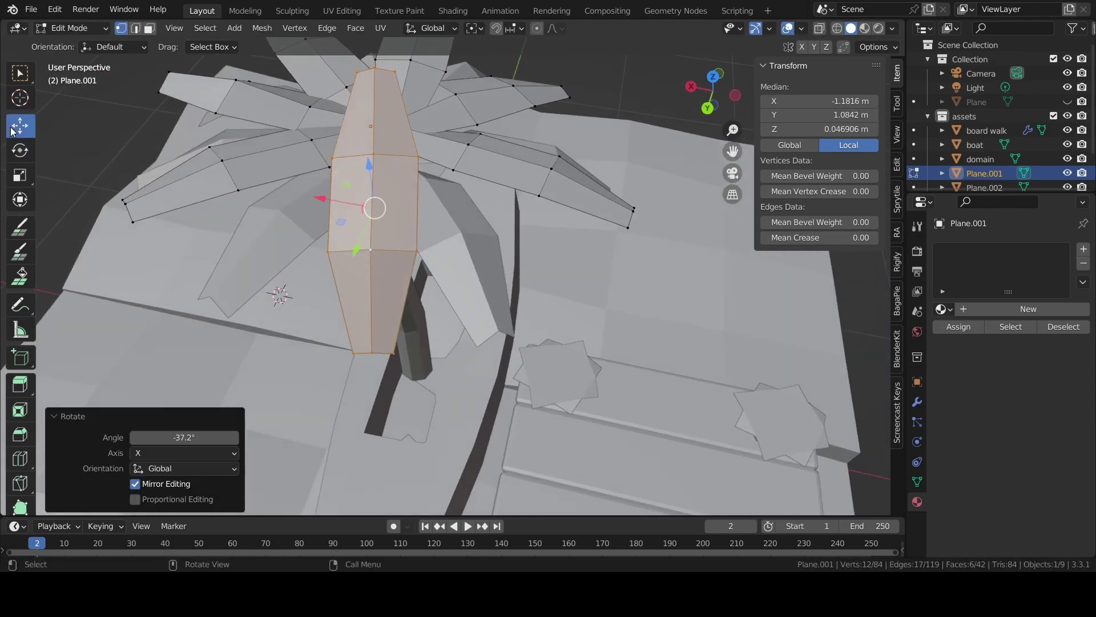
left_click_drag(371, 186, 367, 152)
key("ctrl+z")
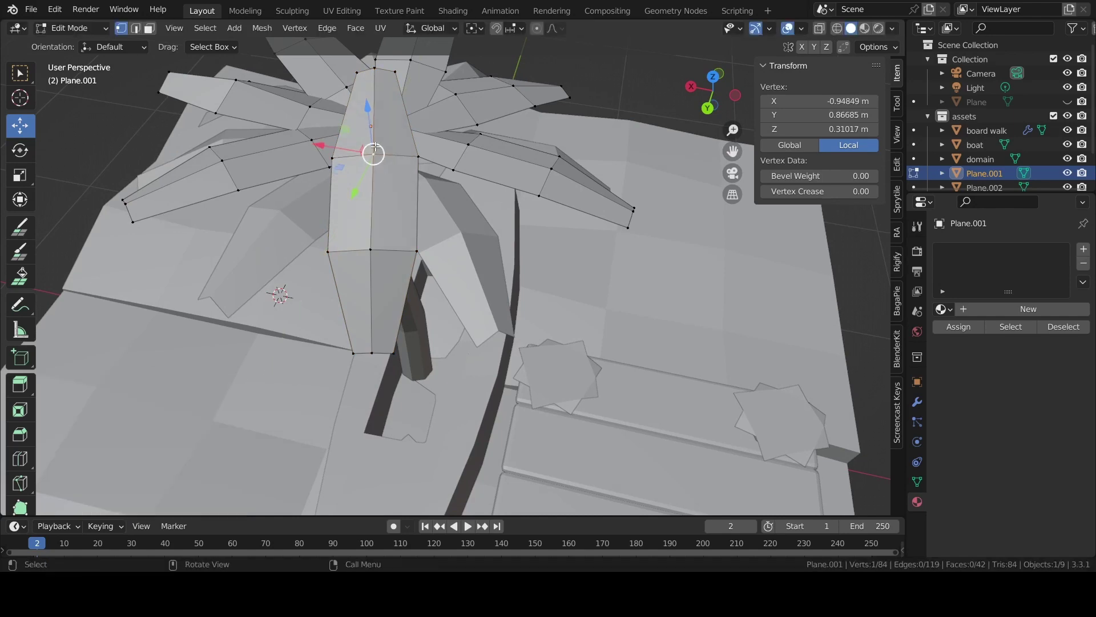
key("ctrl+l")
Reselect the whole leaf and drag it lower so it droops, then clear the selection
left_click(370, 171, "alt")
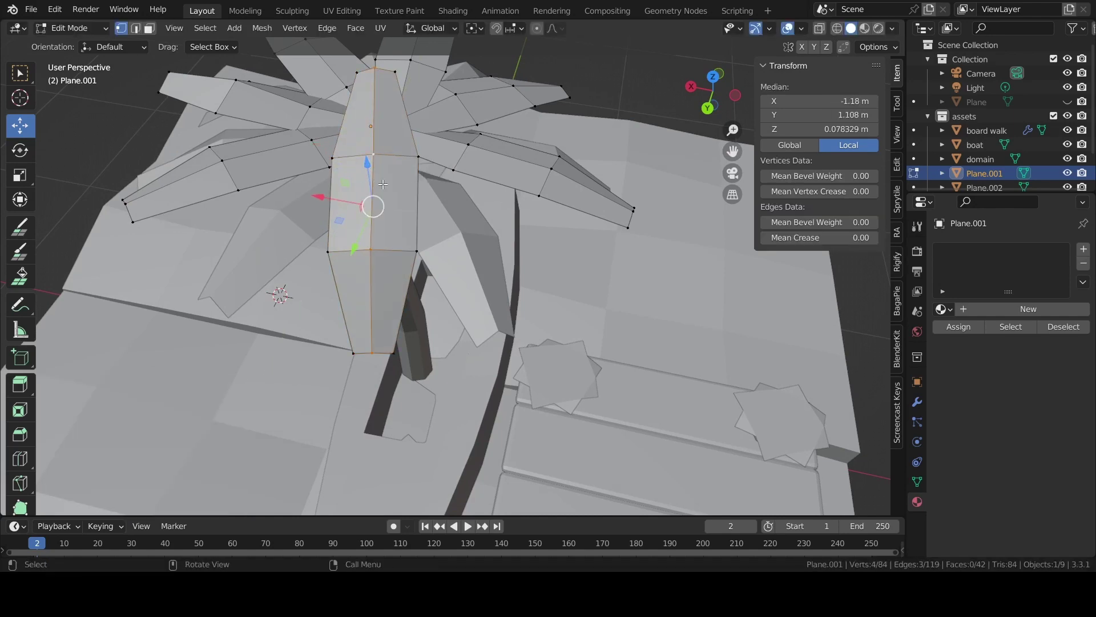
key("ctrl+l")
middle_click_drag(524, 210, 376, 130)
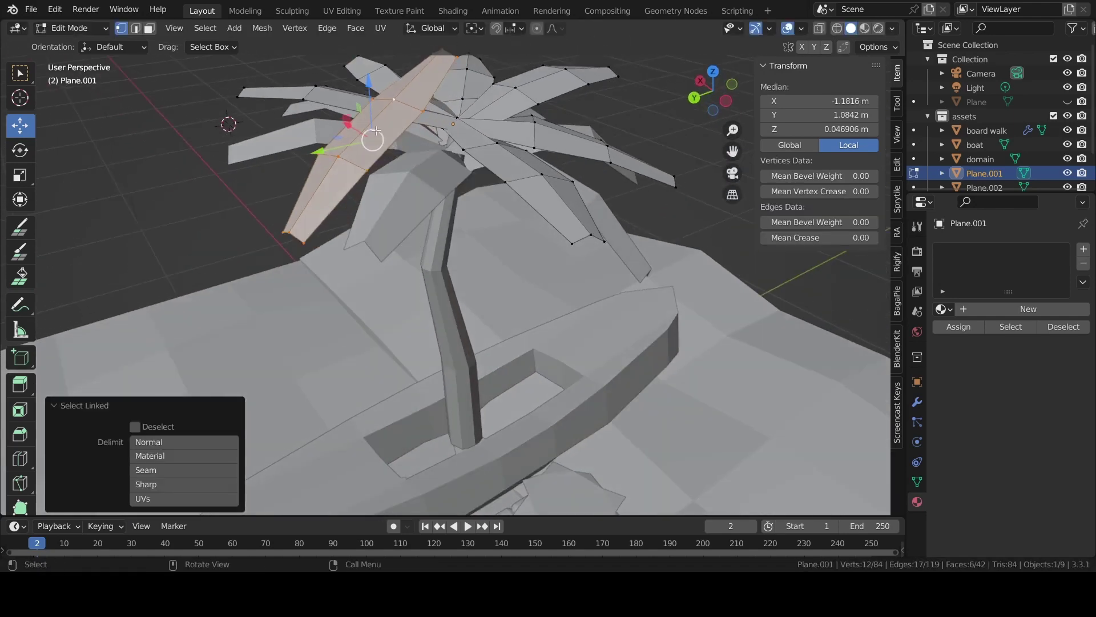
left_click_drag(370, 82, 375, 159)
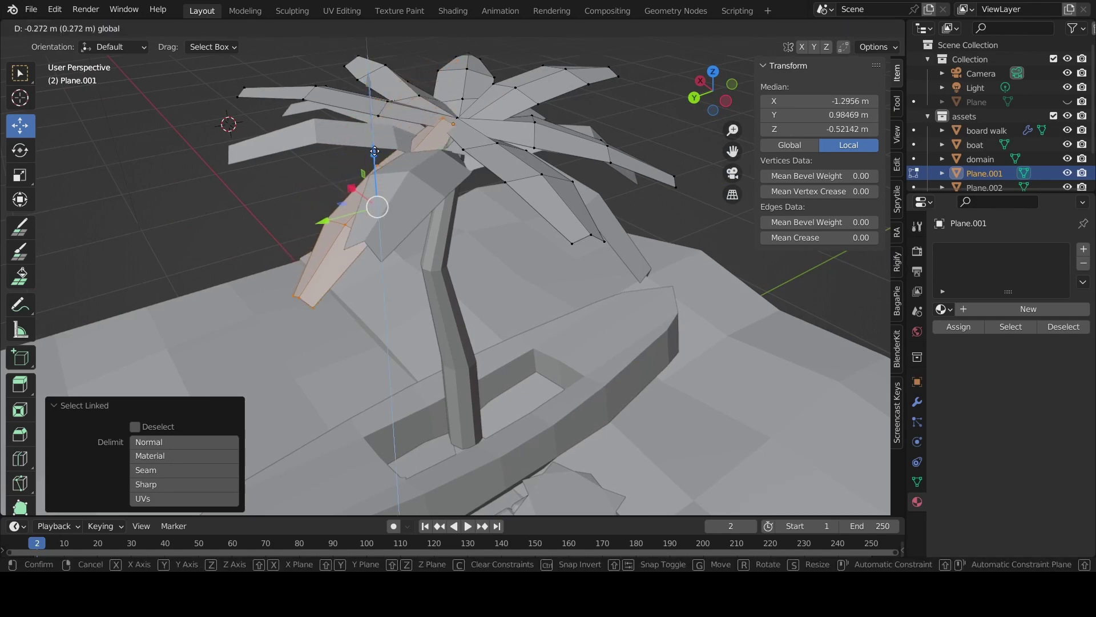
left_click_drag(375, 160, 375, 189)
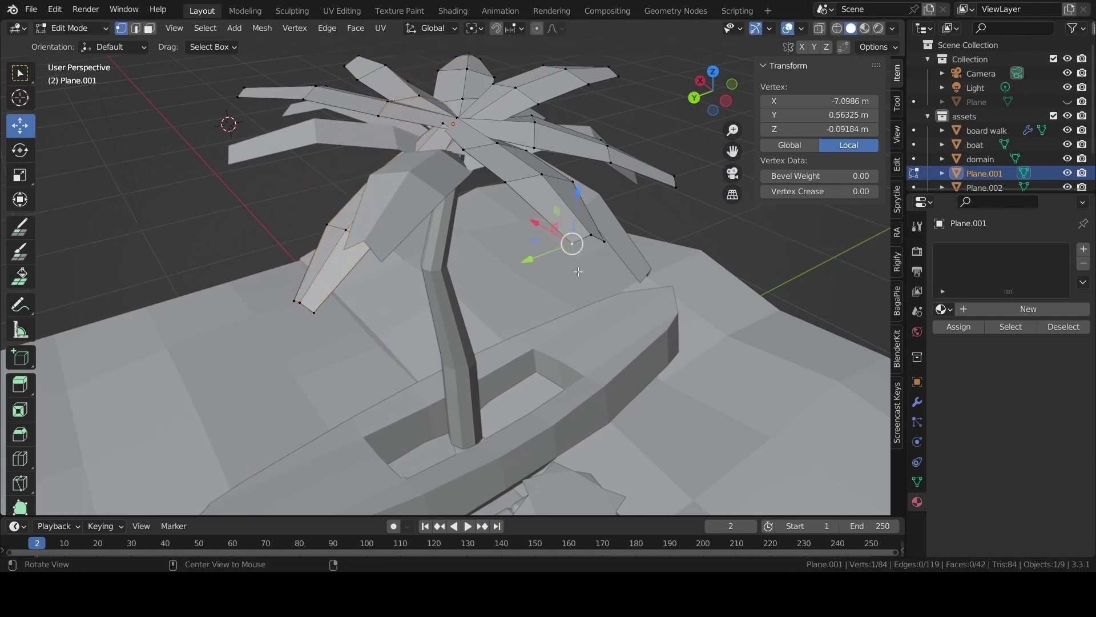
middle_click_drag(570, 240, 548, 265)
left_click(594, 315)
key("ctrl+z")
Lift a single leaf-tip vertex with smooth proportional falloff to bend the tip
middle_click_drag(595, 318, 527, 294)
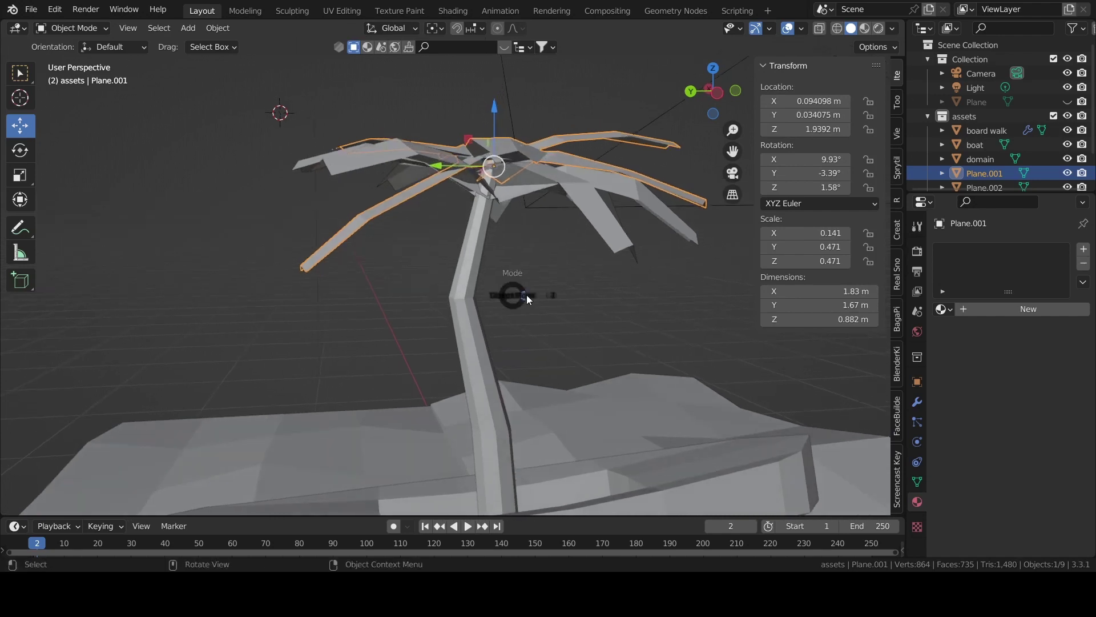
left_click(369, 234)
left_click(358, 214)
left_click_drag(358, 191, 352, 182)
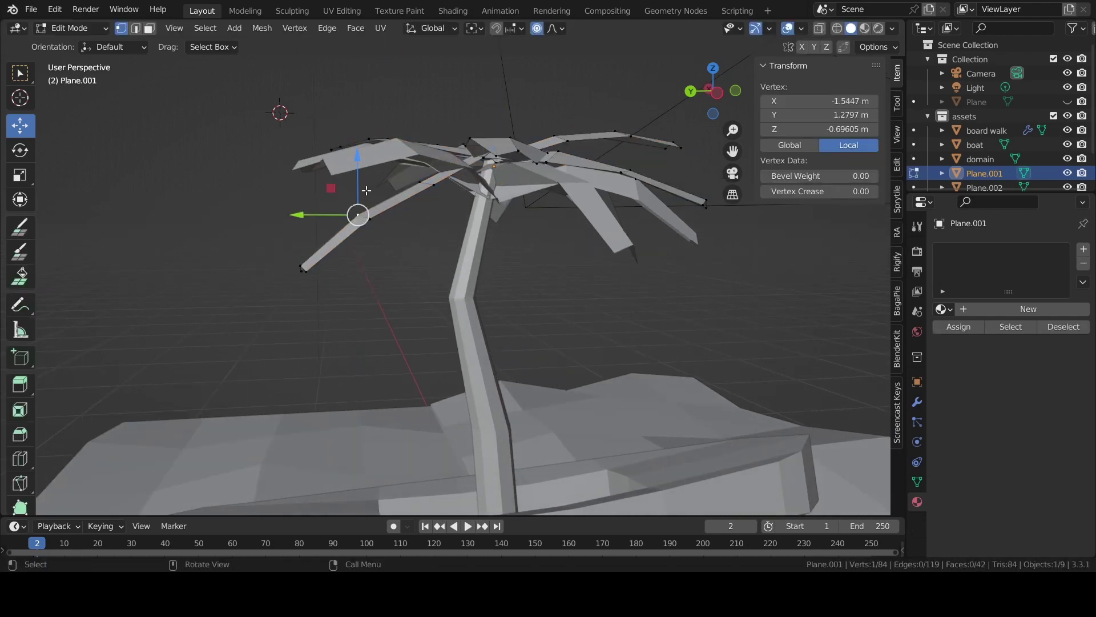
left_click_drag(358, 182, 351, 180)
Lift another leaf vertex 0.0119 m with a widened falloff, then return to Object Mode
left_click(306, 262)
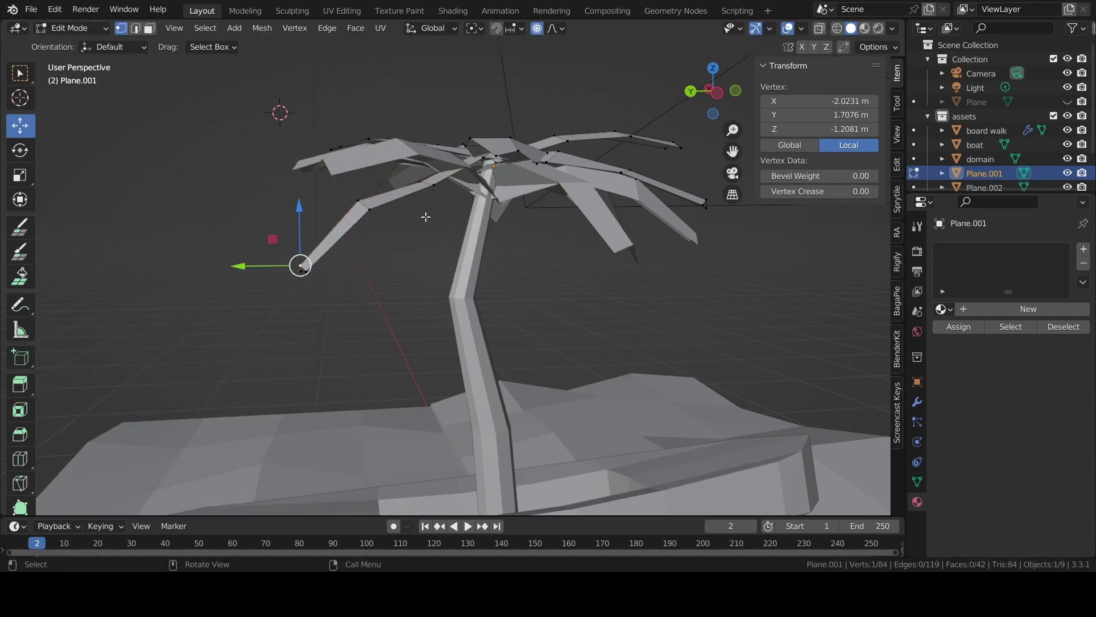
left_click(419, 175)
left_click_drag(419, 157, 418, 152)
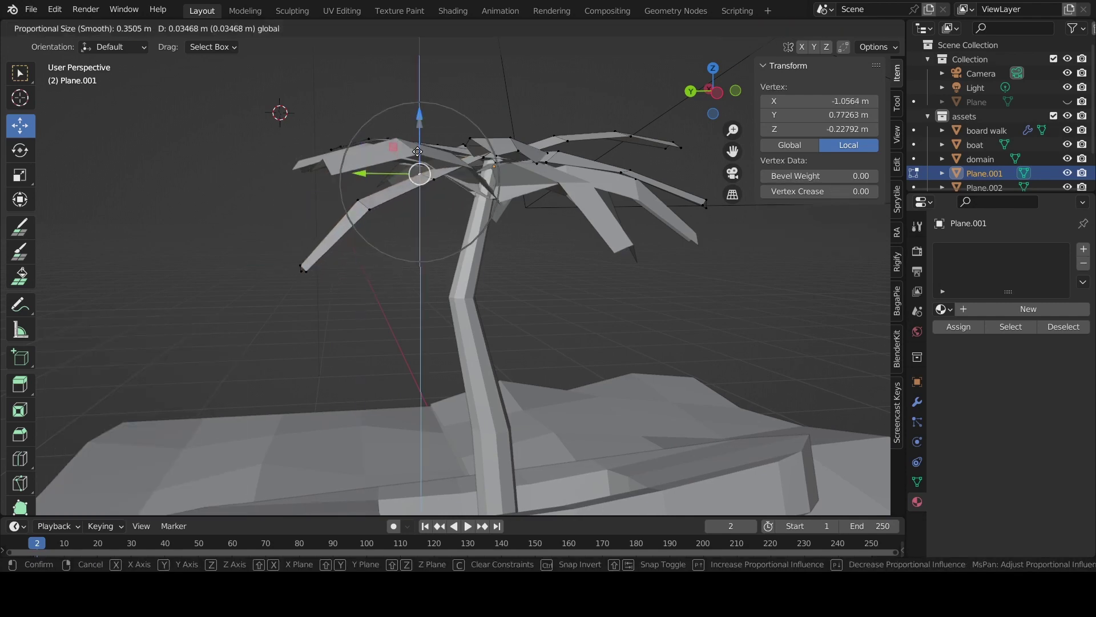
scroll(420, 160, "up", 3)
scroll(407, 116, "down", 1)
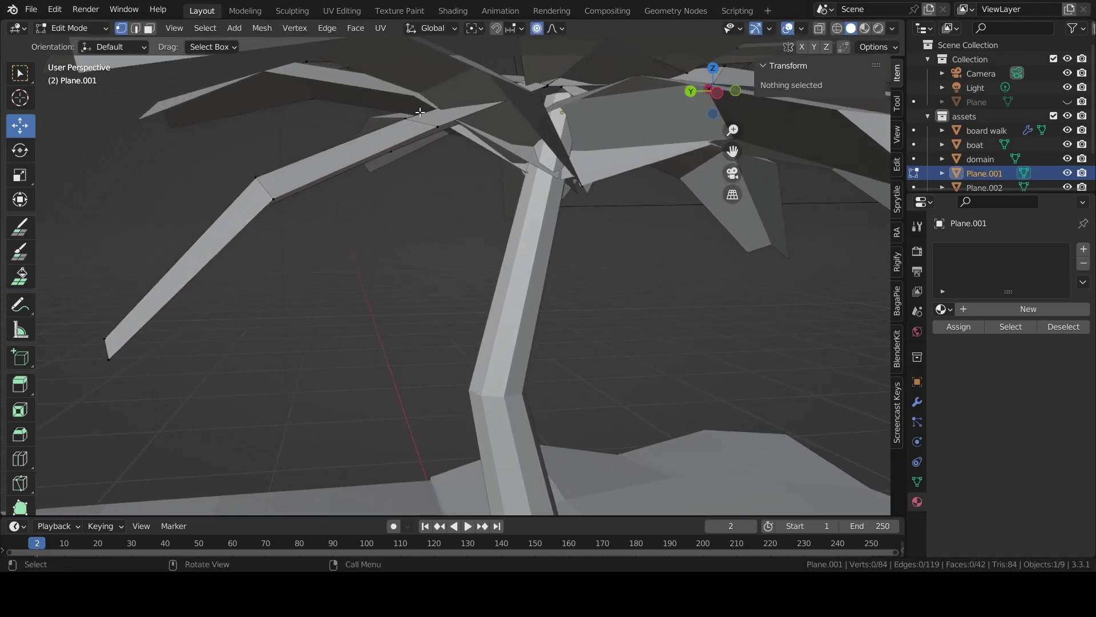
left_click_drag(405, 101, 407, 80)
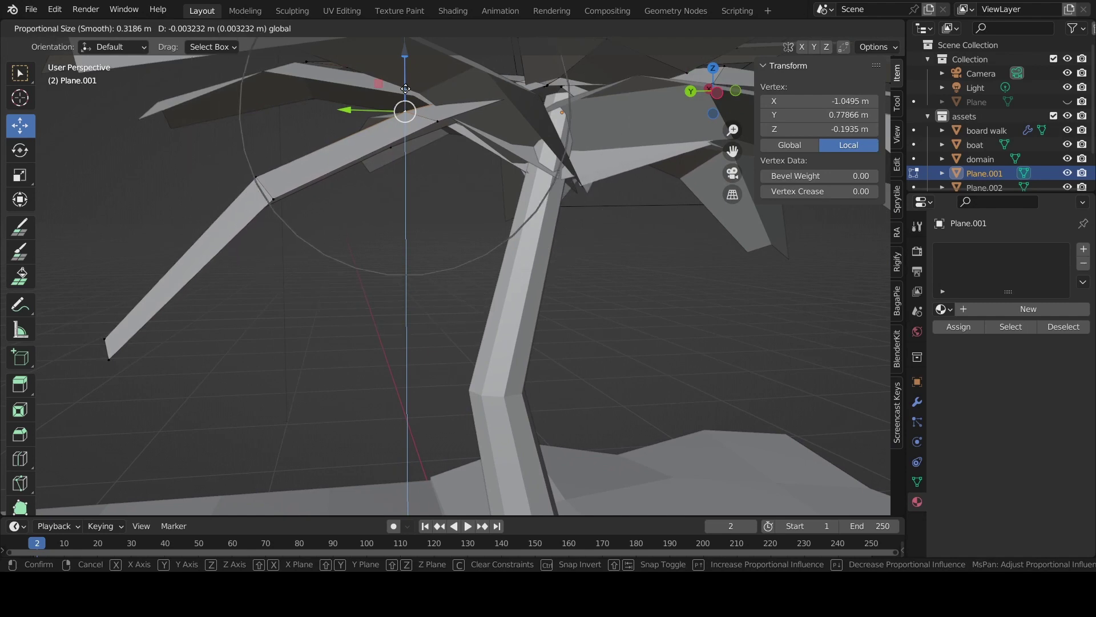
scroll(407, 80, "up", 3)
scroll(407, 81, "down", 3)
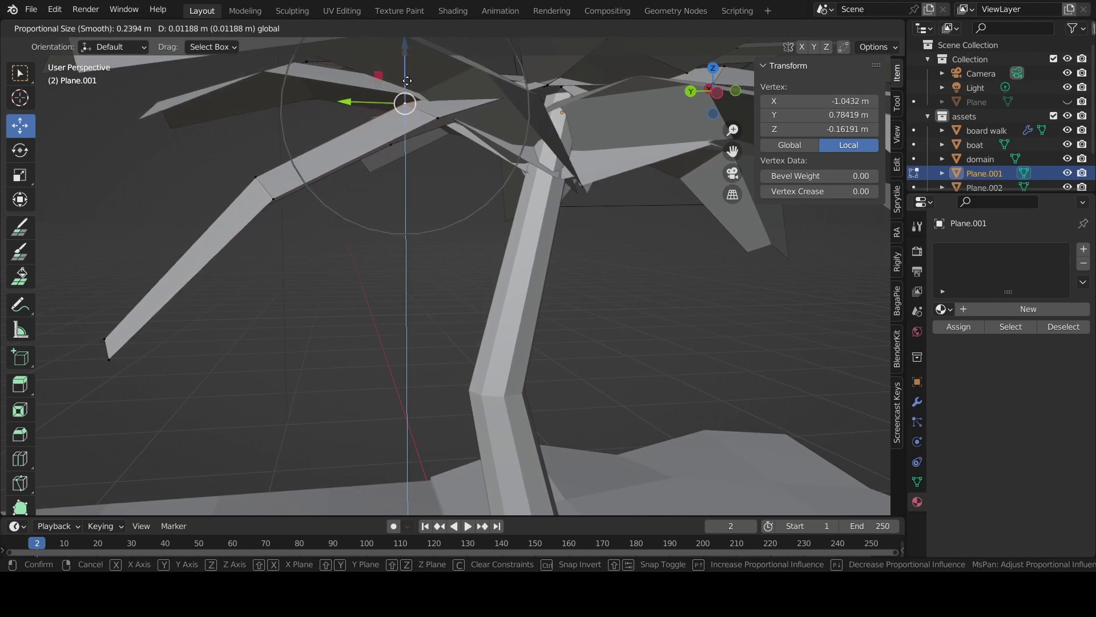
left_click_drag(407, 81, 407, 81)
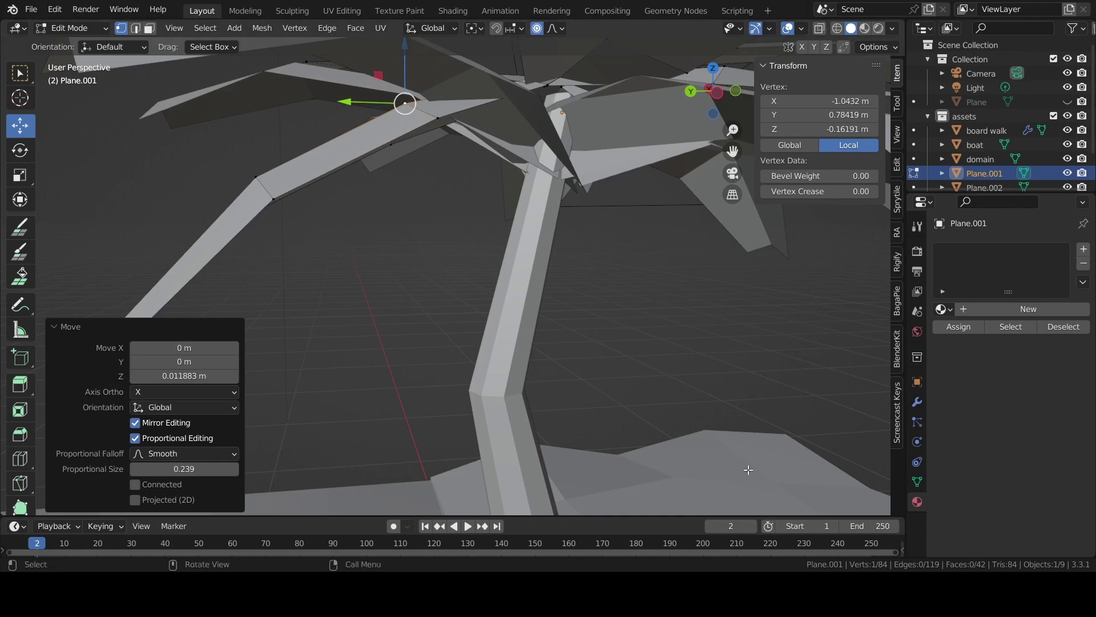
key("Tab")
scroll(529, 316, "down", 3)
Select the trunk, then the duplicate Plane.002, then the Plane.001 leaves
middle_click_drag(529, 317, 566, 238)
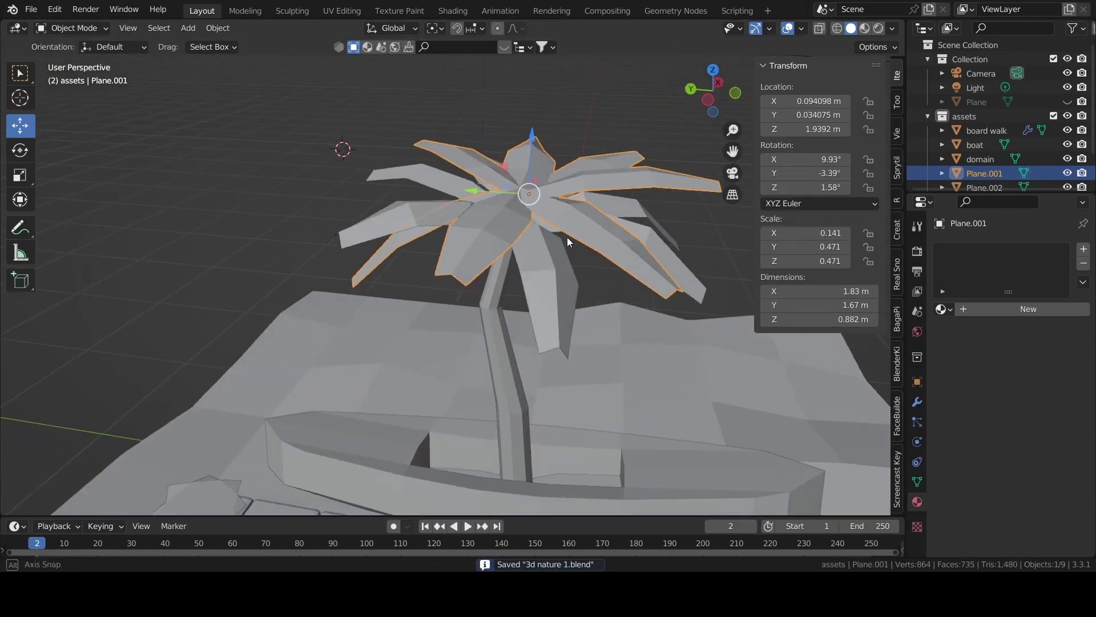
scroll(523, 315, "up", 2)
mouse_move(523, 315)
middle_mouse_down()
mouse_move(593, 177)
mouse_move(542, 231)
mouse_move(515, 241)
middle_mouse_up()
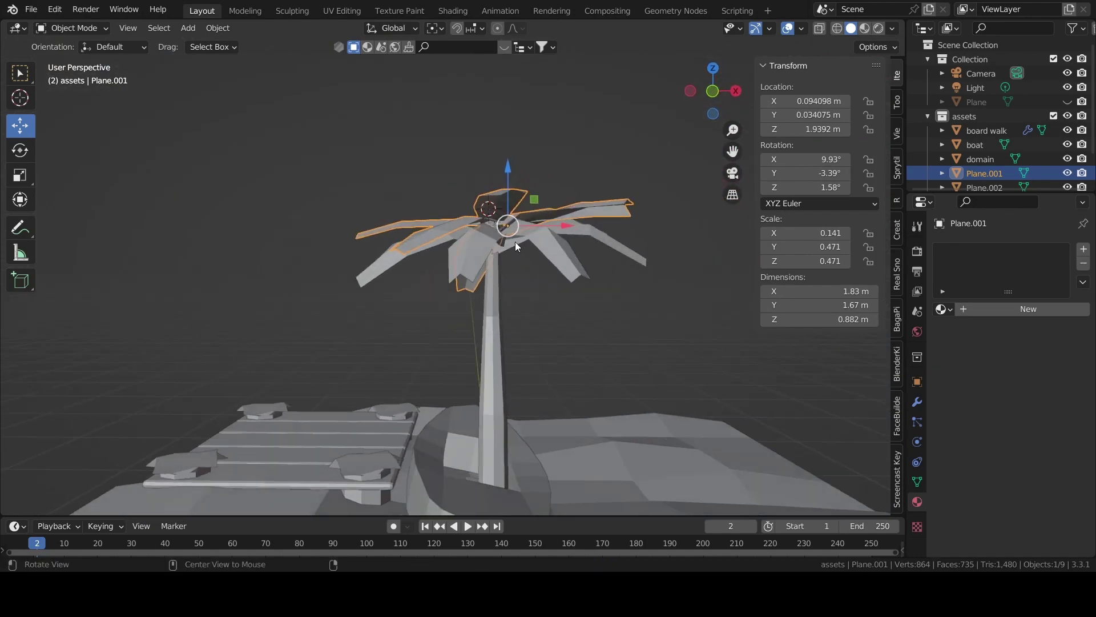
left_click(492, 328)
middle_click_drag(491, 328, 502, 314)
left_click(529, 247)
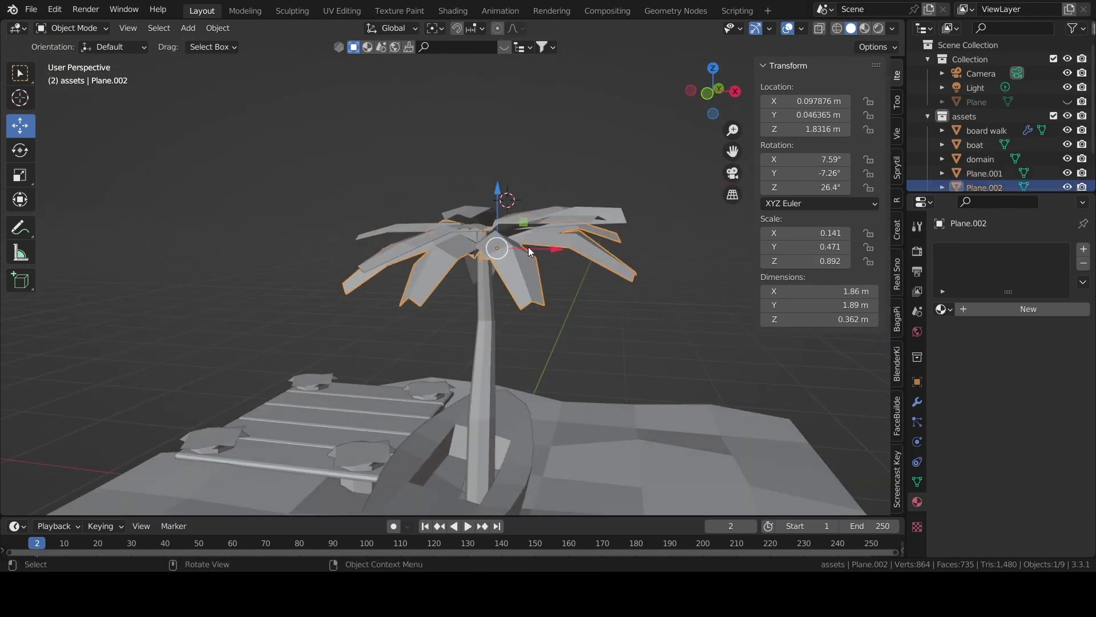
left_click(570, 214)
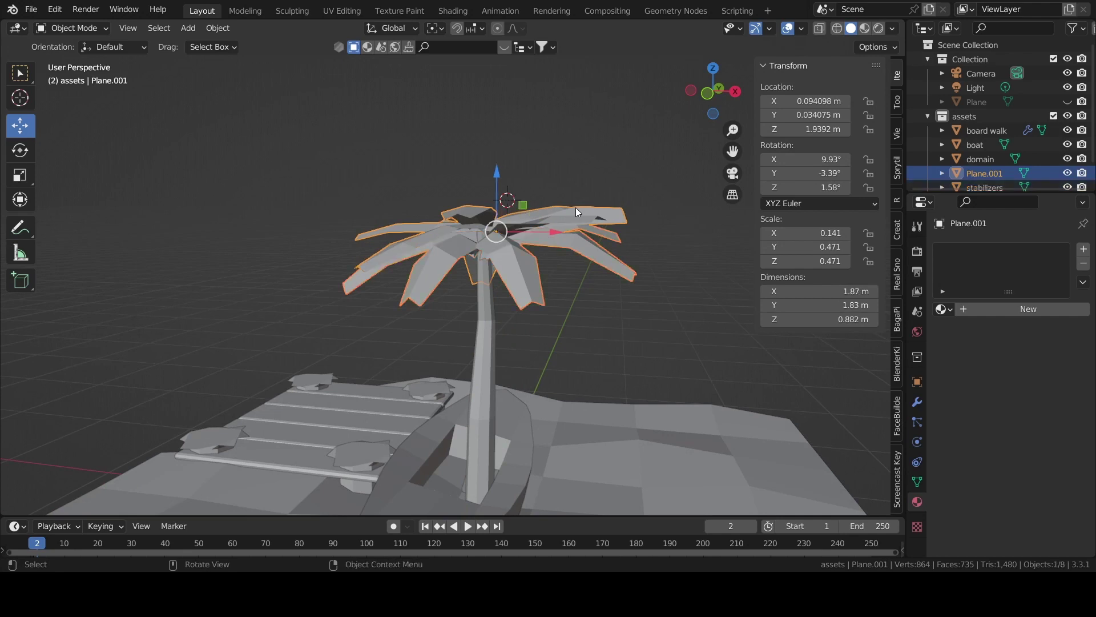
mouse_move(604, 303)
middle_mouse_down()
mouse_move(533, 255)
mouse_move(467, 326)
middle_mouse_up()
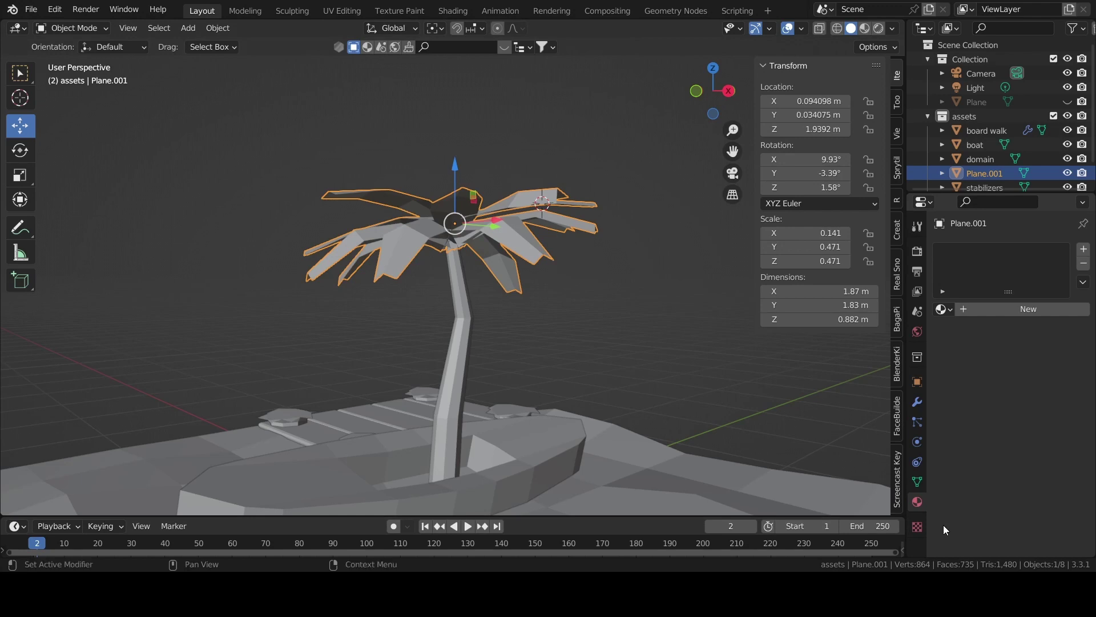
Switch the Properties area to the Image Editor and open the editor-type list
key("shift+F10")
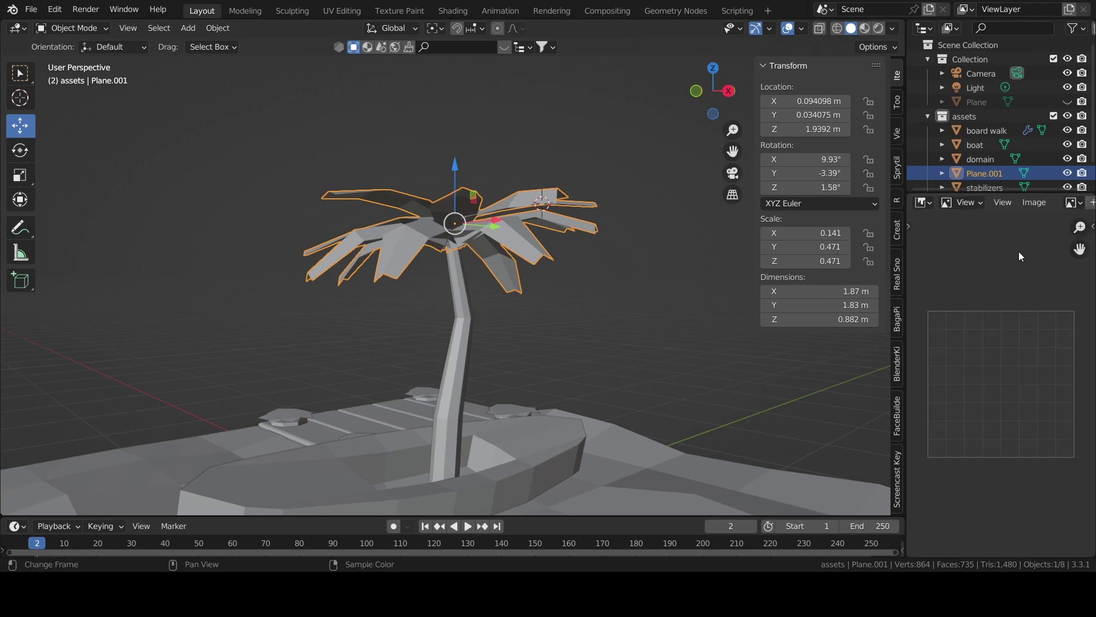
scroll(1041, 209, "down", 3)
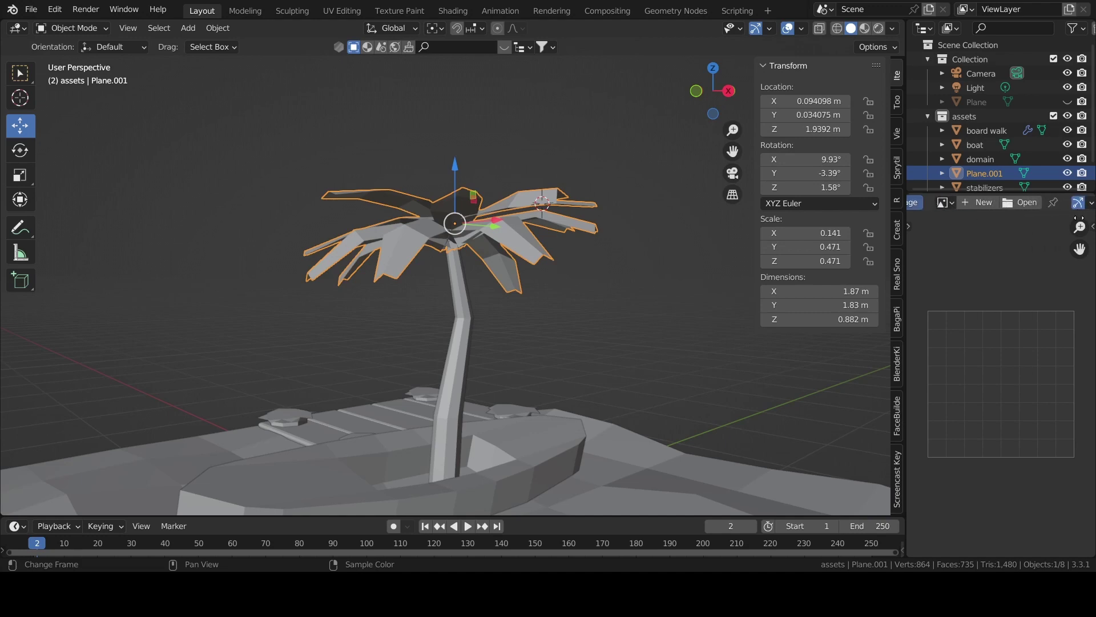
scroll(1027, 202, "up", 3)
left_click(922, 202)
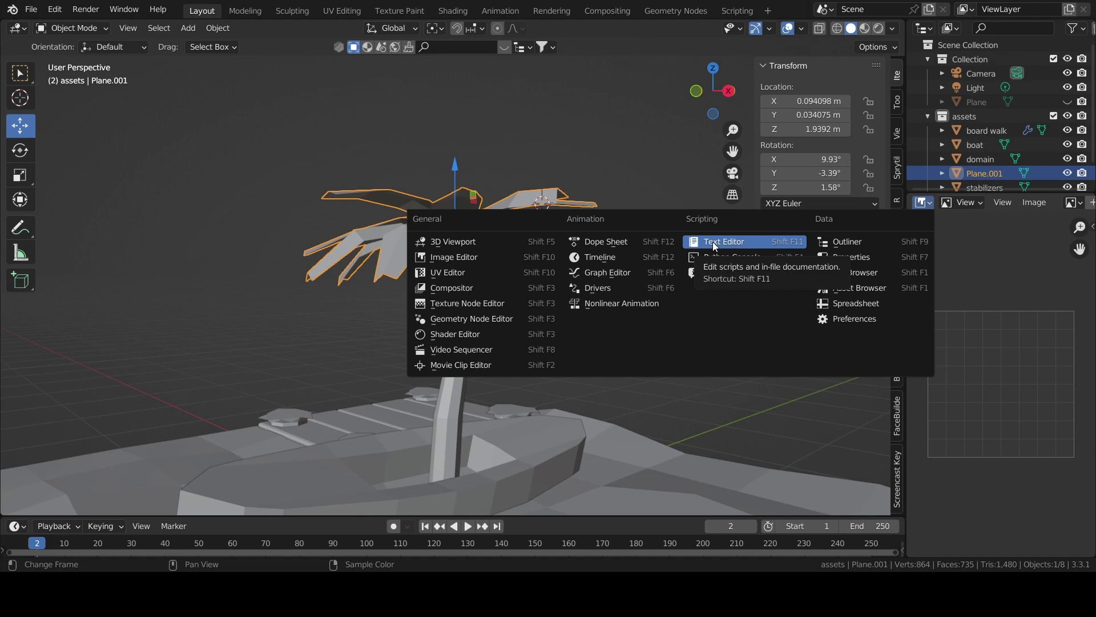
Create a new material for the leaves with a darker green base colour
left_click(851, 257)
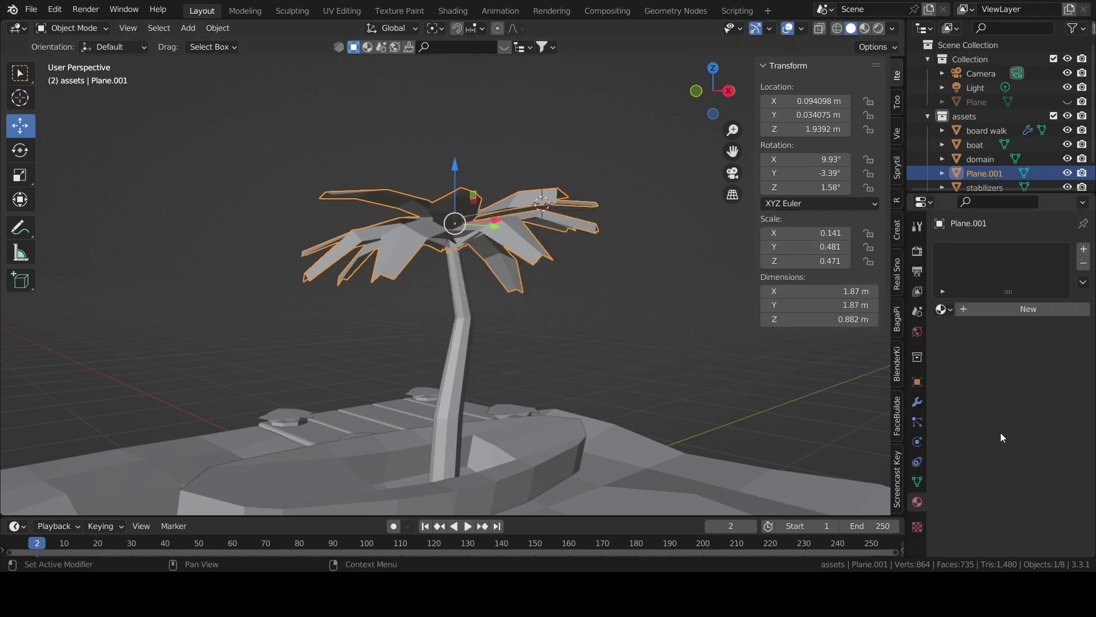
left_click(974, 306)
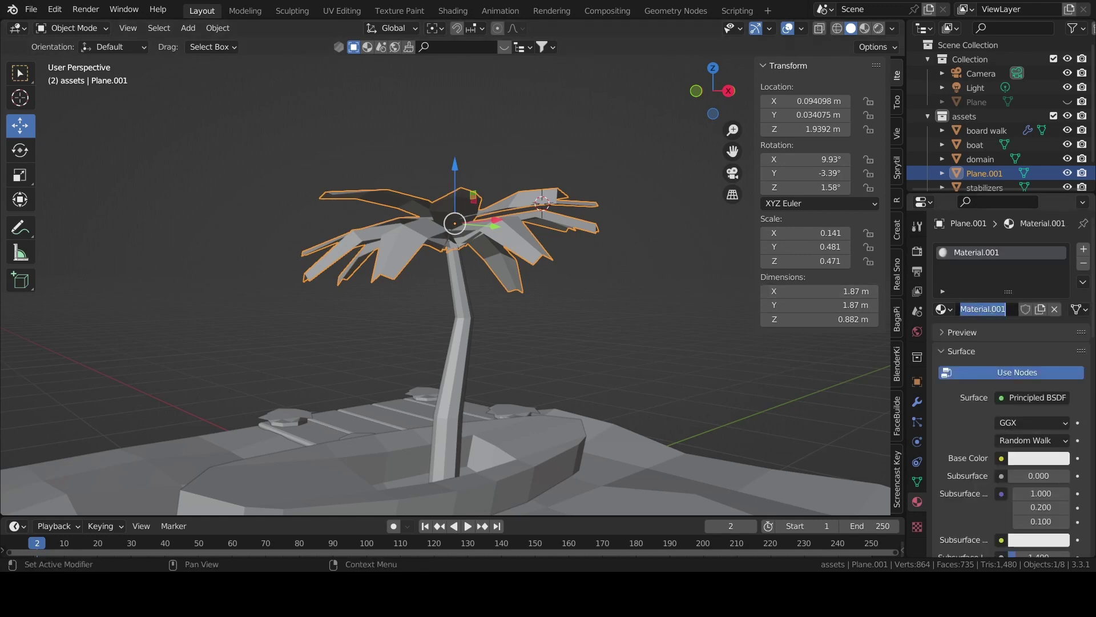
left_click(1045, 452)
left_click(965, 261)
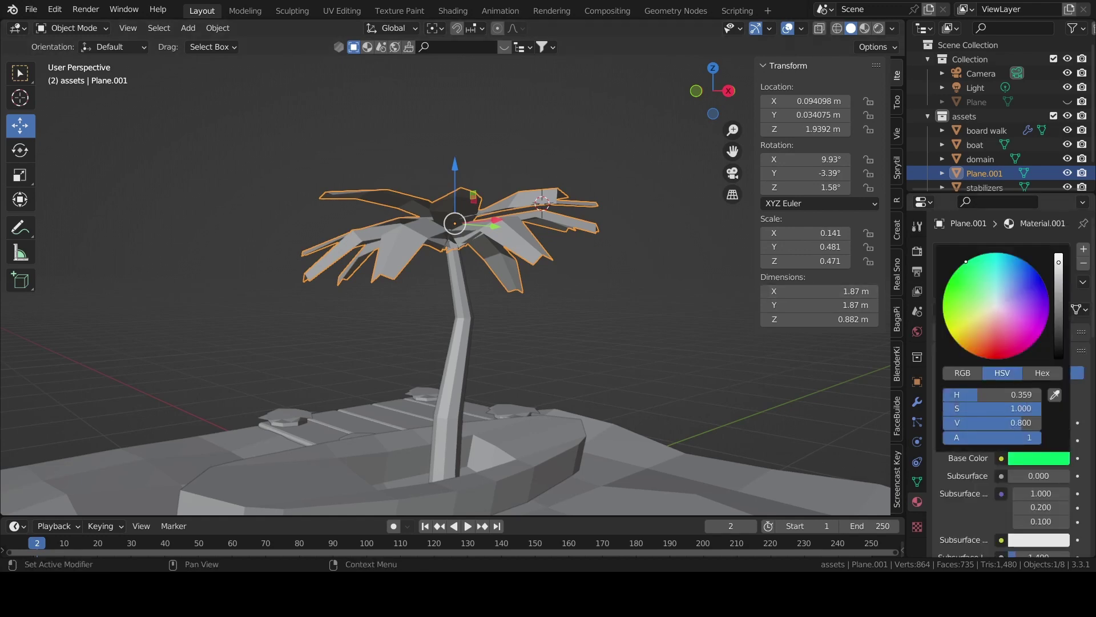
mouse_move(964, 268)
left_mouse_down()
mouse_move(981, 279)
mouse_move(961, 270)
left_mouse_up()
left_click_drag(1058, 262, 1058, 283)
type("leaves")
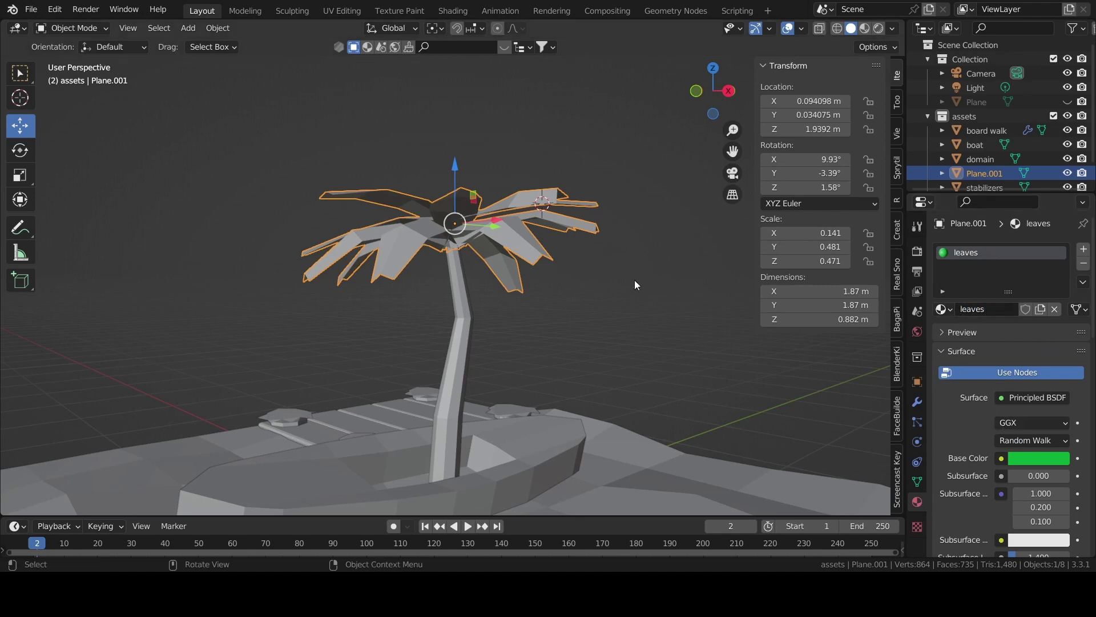
Assign the green material to the leaf mesh and switch the viewport to Rendered shading
key("Tab")
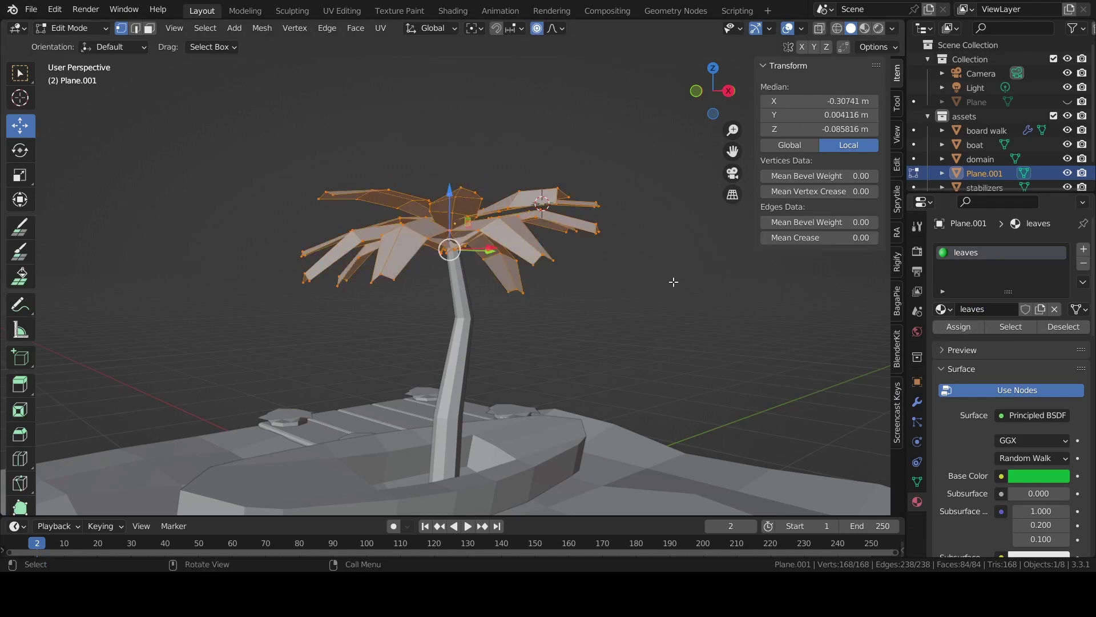
left_click(939, 329)
key("Tab")
left_click(878, 28)
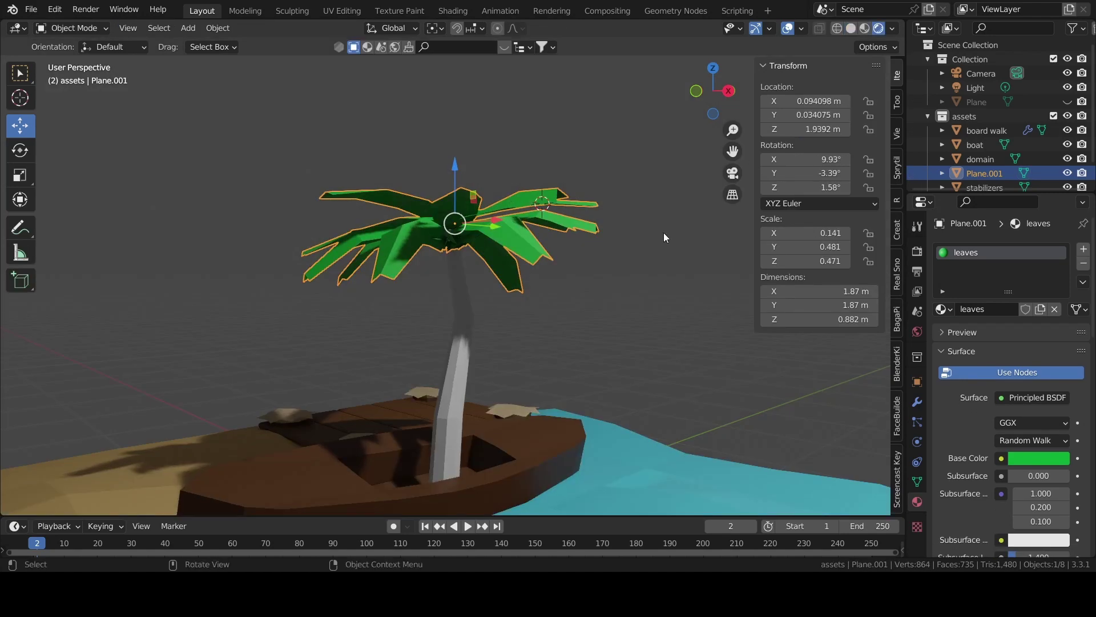
Rename the trunk's material and give the trees object a brown base colour
left_click(467, 307)
double_click(982, 309)
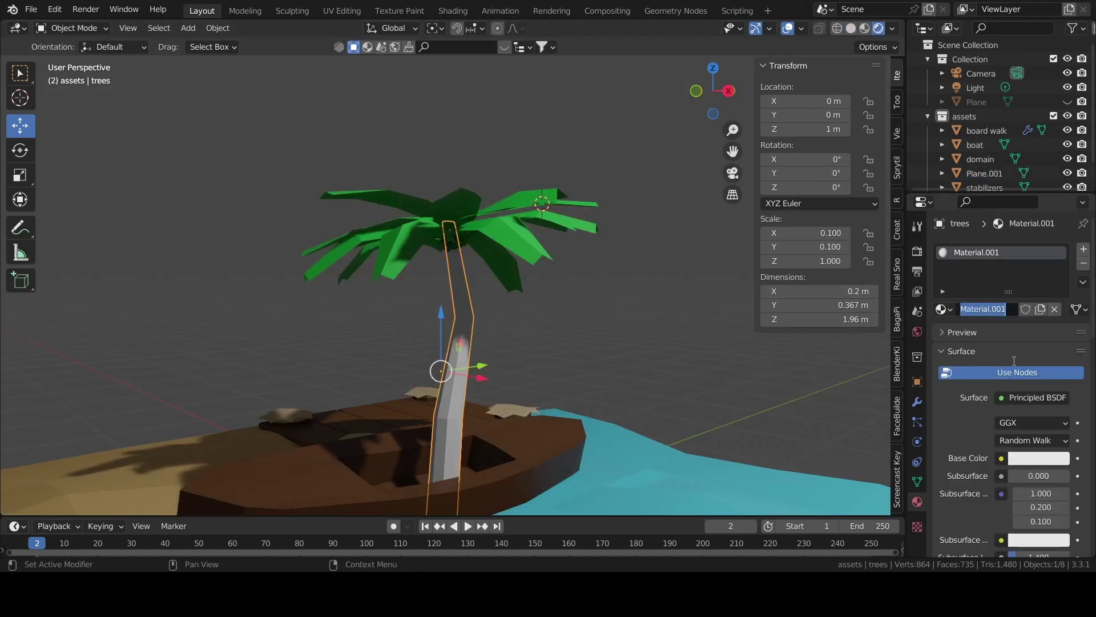
left_click(1022, 463)
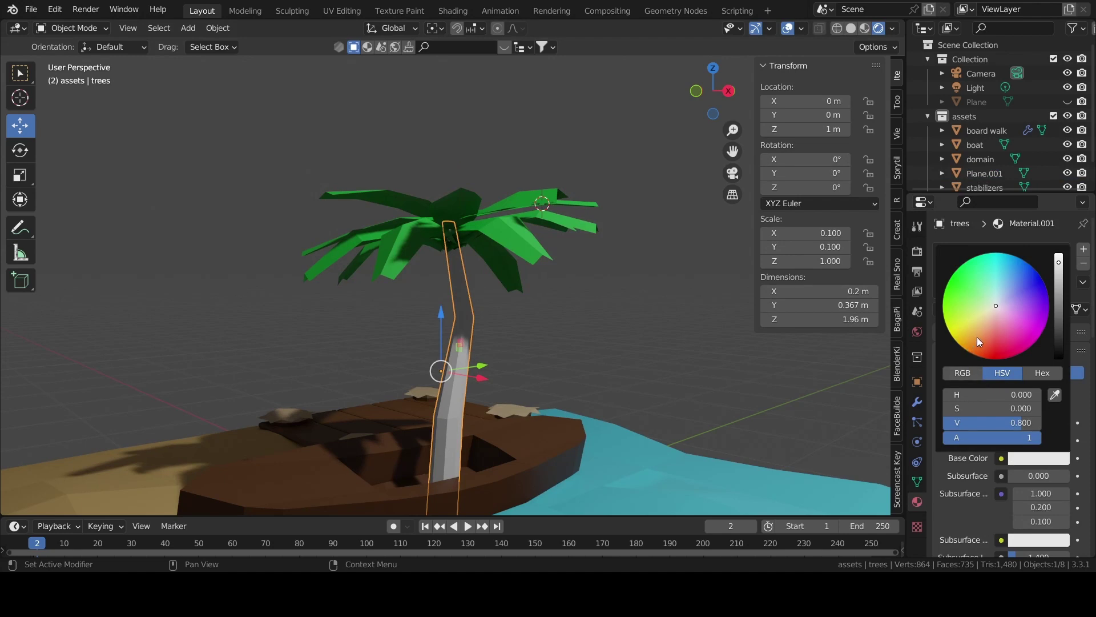
left_click(979, 334)
left_click(1054, 457)
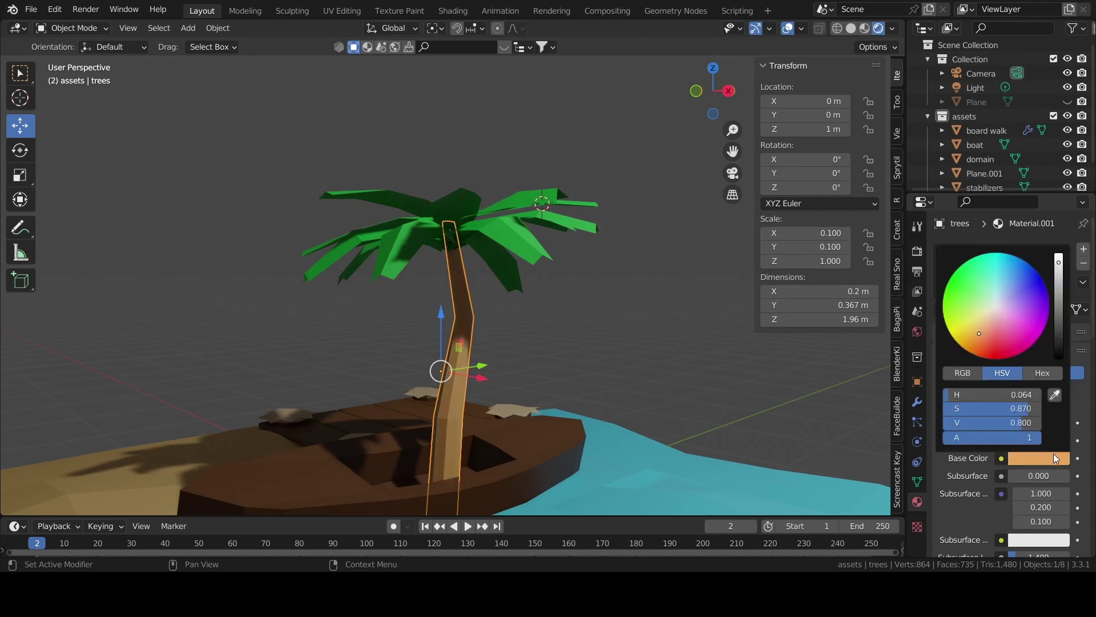
left_click(1055, 322)
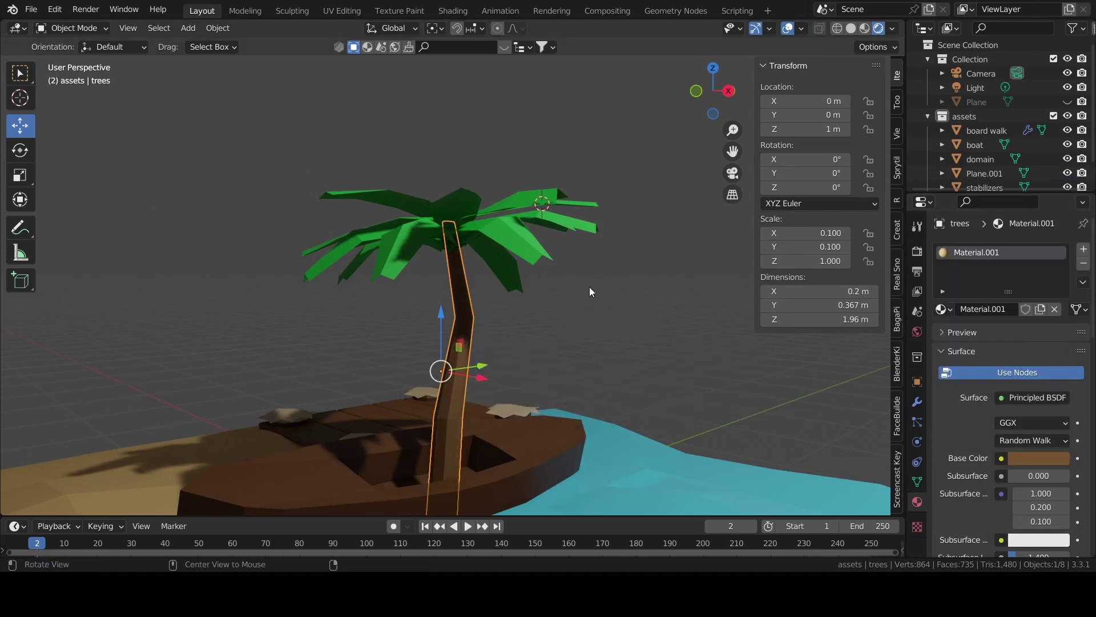
Rename the foliage object to 'leaves'
middle_click_drag(590, 288, 584, 355)
middle_click_drag(554, 392, 528, 324)
scroll(1058, 121, "down", 2)
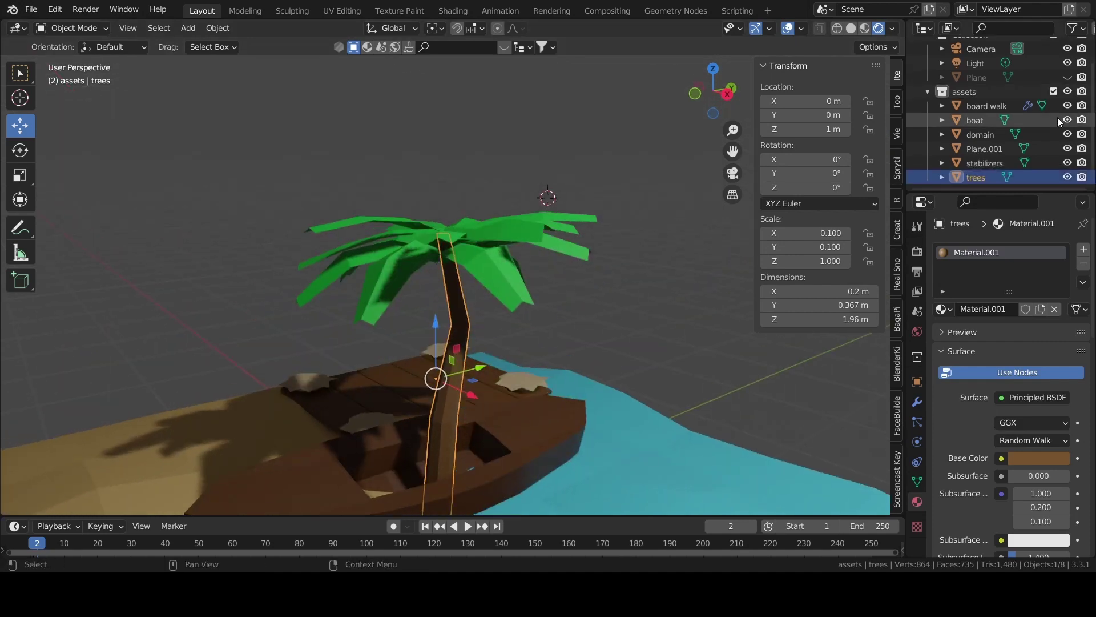
double_click(981, 147)
type("leav")
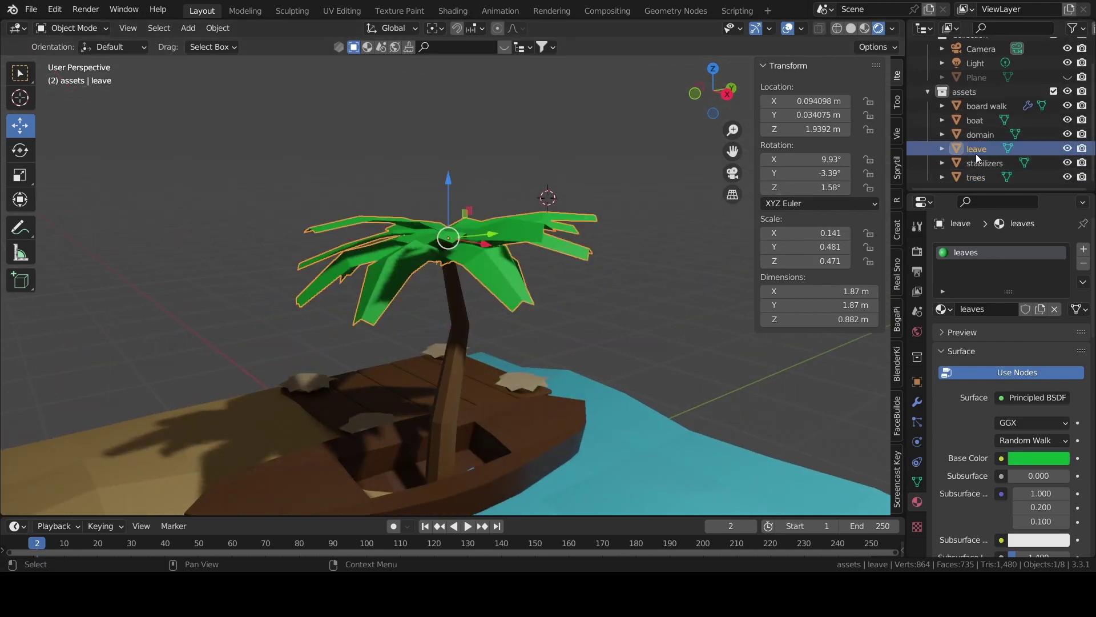
type("es")
key("Return")
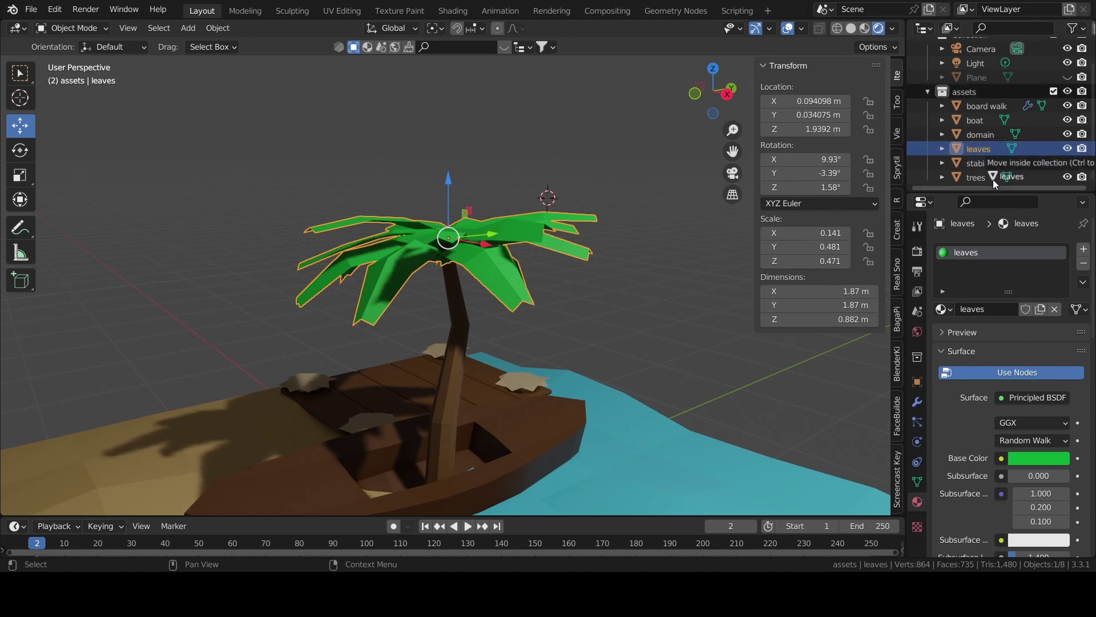
Move stabilizers into the assets collection and select leaves then trees for joining
mouse_move(989, 149)
left_mouse_down()
mouse_move(996, 190)
mouse_move(987, 143)
left_mouse_up()
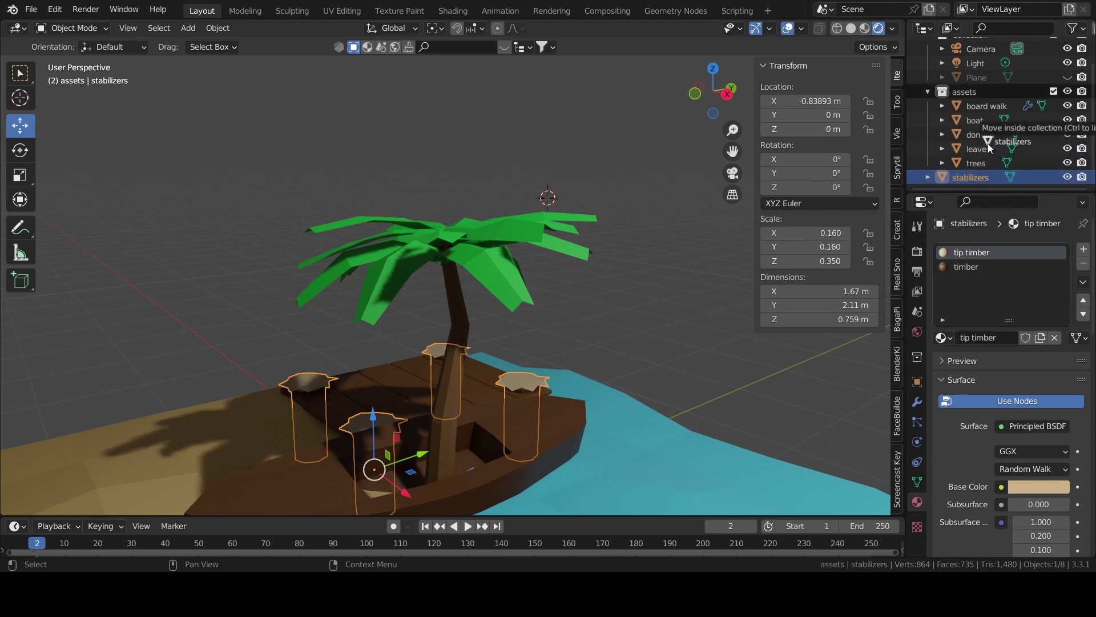
left_click(517, 270)
left_click(461, 303, "shift")
mouse_move(461, 303)
middle_mouse_down()
mouse_move(532, 317)
mouse_move(513, 307)
middle_mouse_up()
Join the leaves into trees and slide the palm to Y -1.6233 m, X -1.5932 m
key("ctrl+j")
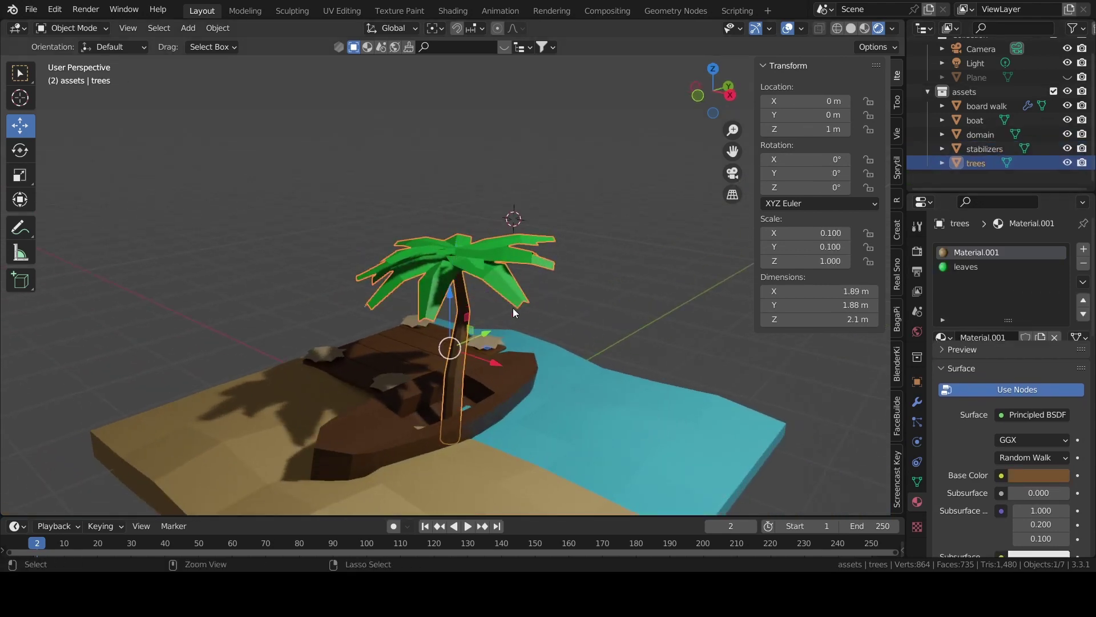
left_click(483, 335)
left_click(456, 364)
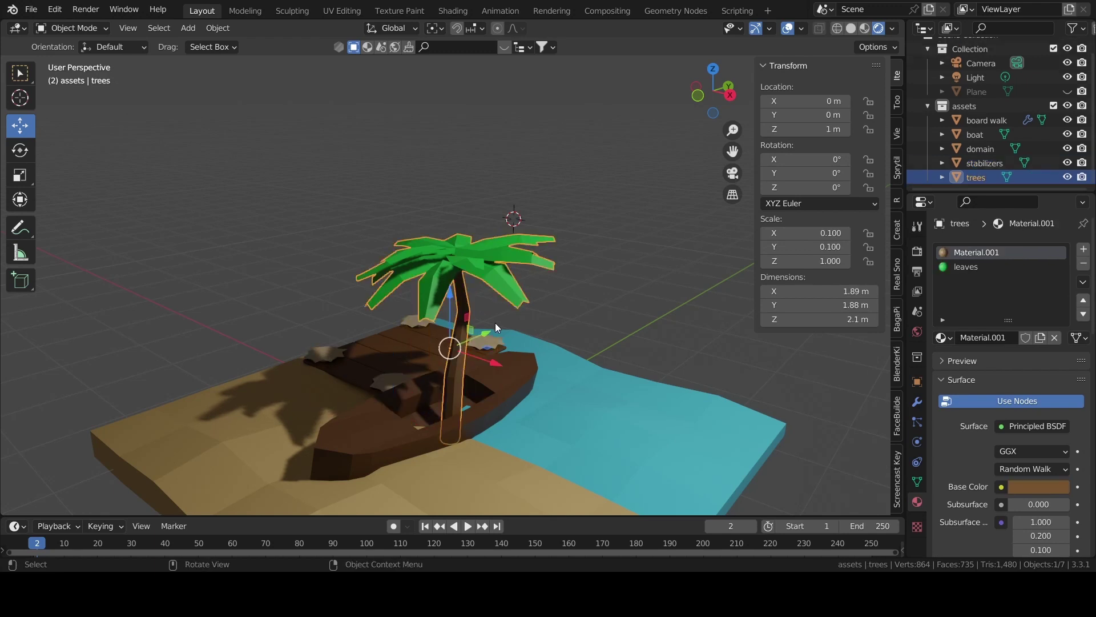
left_click_drag(486, 331, 485, 385)
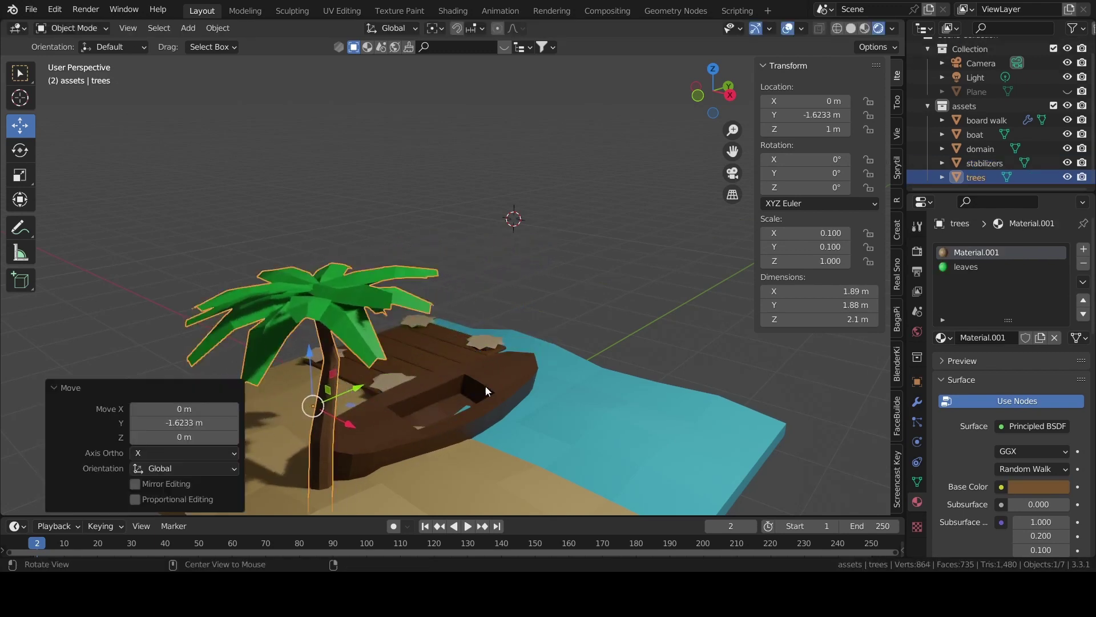
middle_click_drag(509, 406, 431, 323)
left_click_drag(451, 308, 333, 290)
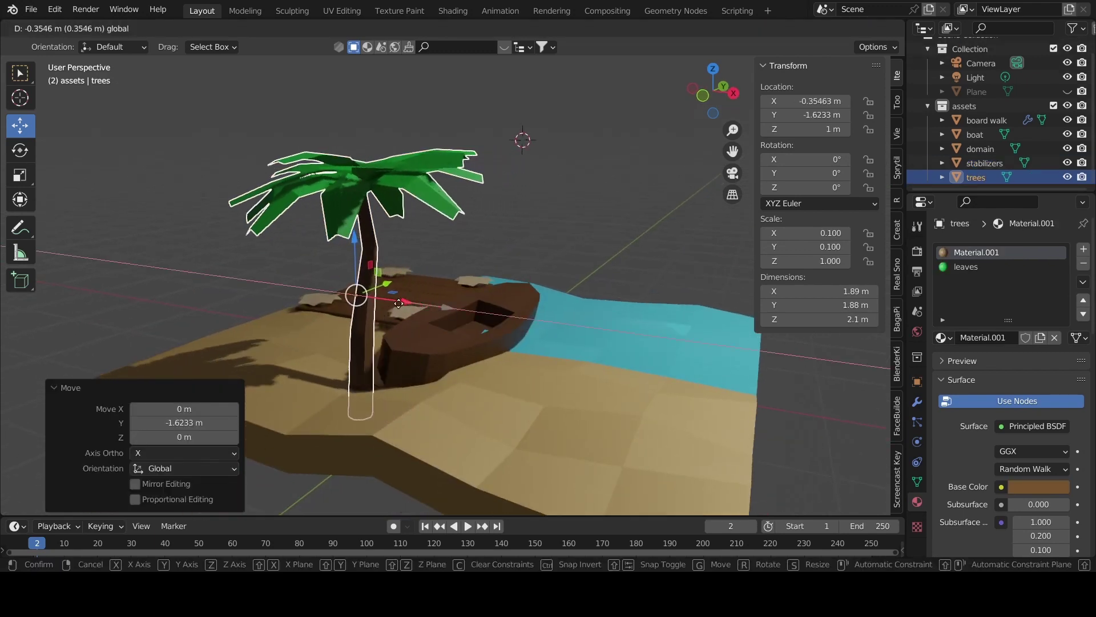
Reselect the palm tree and raise it to Z 1.2234 m
middle_click_drag(333, 290, 268, 239)
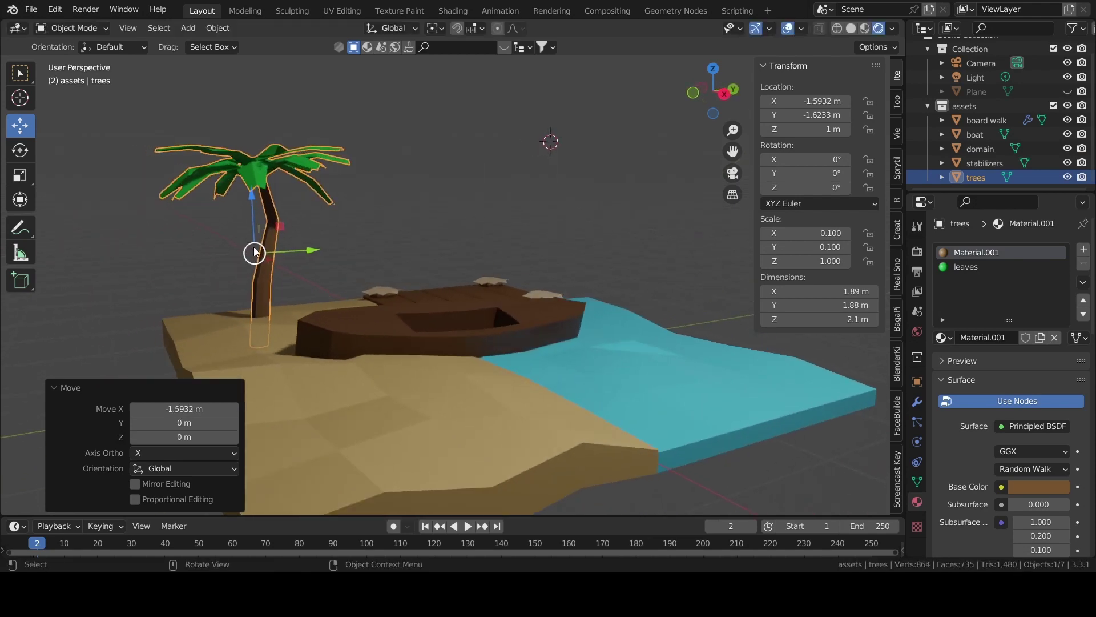
left_click(250, 218)
left_click(265, 253)
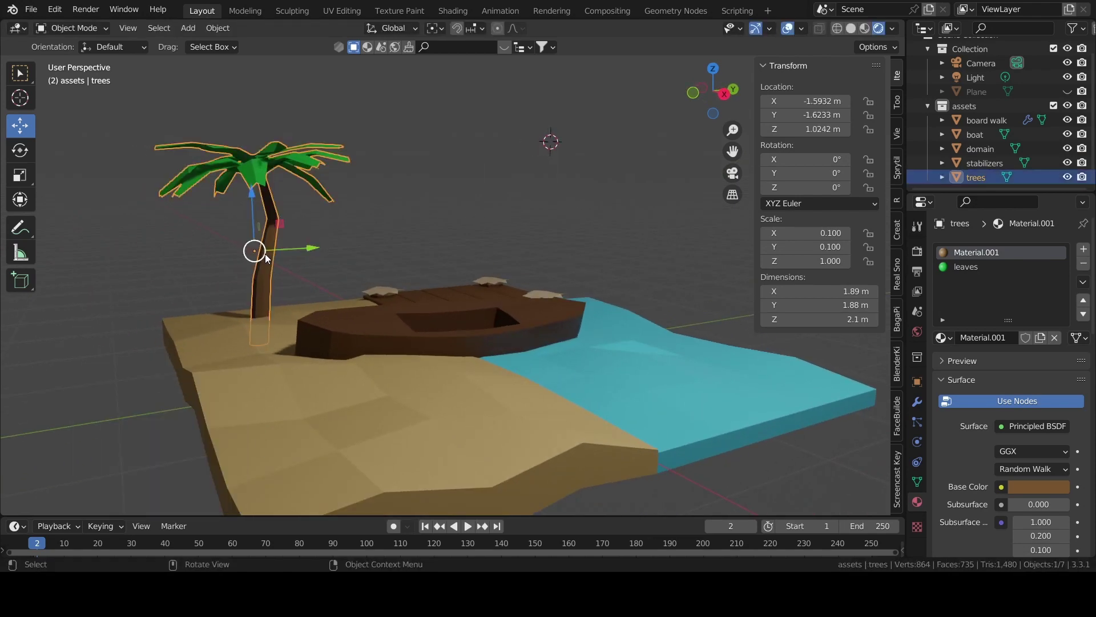
left_click(249, 192)
left_click(268, 245)
left_click_drag(257, 232, 257, 211)
View the scene through the camera, clear the selection, and bring up the Add menu
middle_click_drag(373, 276, 409, 299)
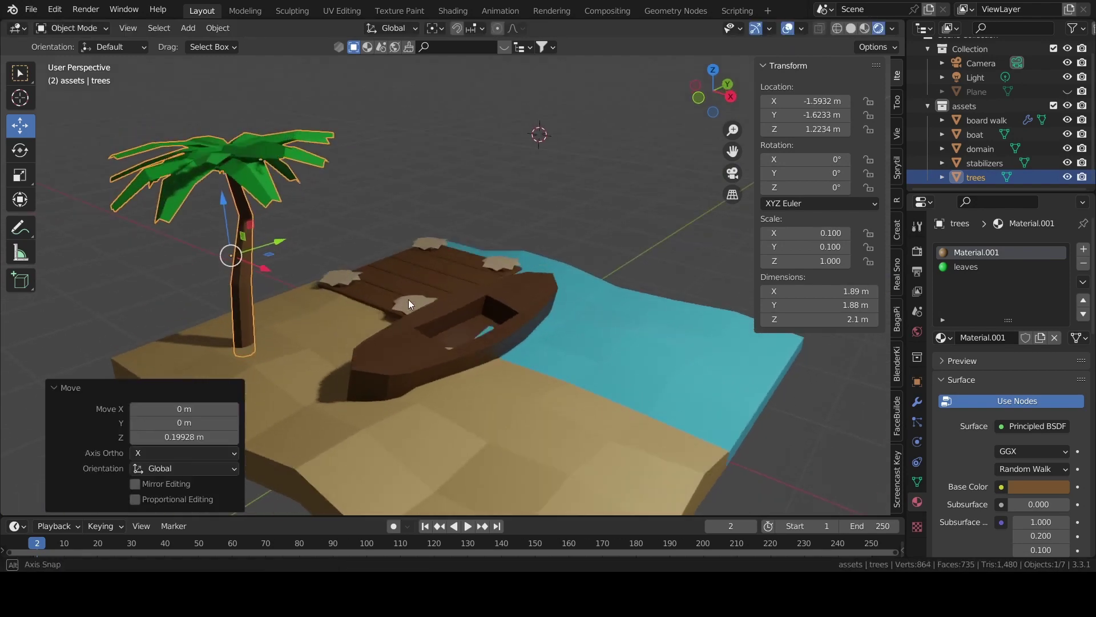
left_click(364, 299)
left_click(733, 173)
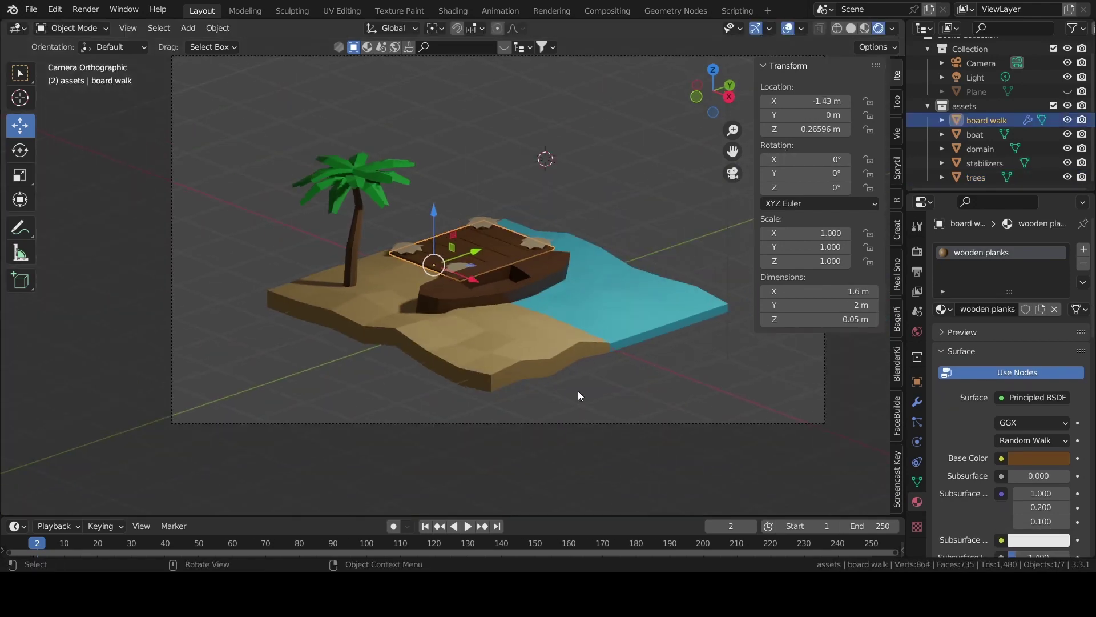
left_click(279, 382)
scroll(282, 361, "up", 3)
scroll(250, 309, "up", 2)
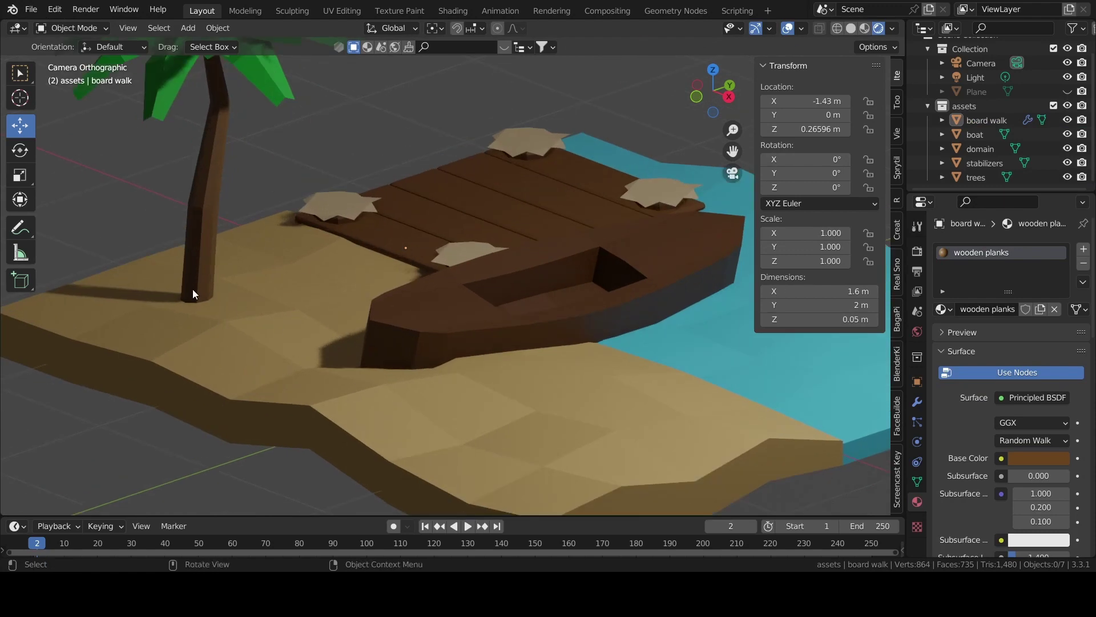
scroll(193, 292, "down", 3)
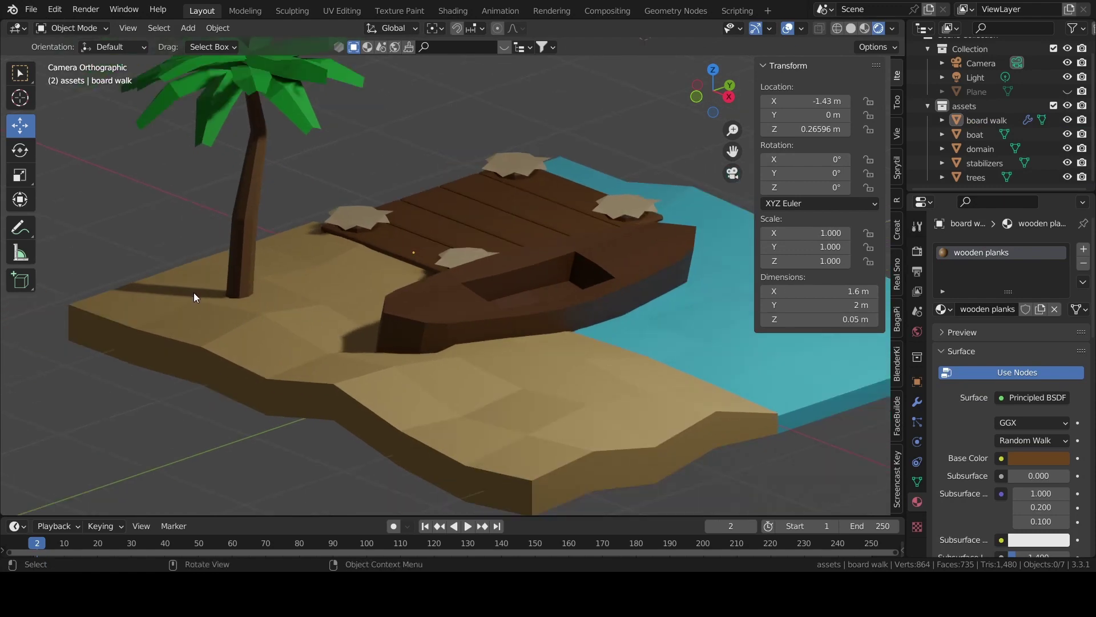
key("shift+a")
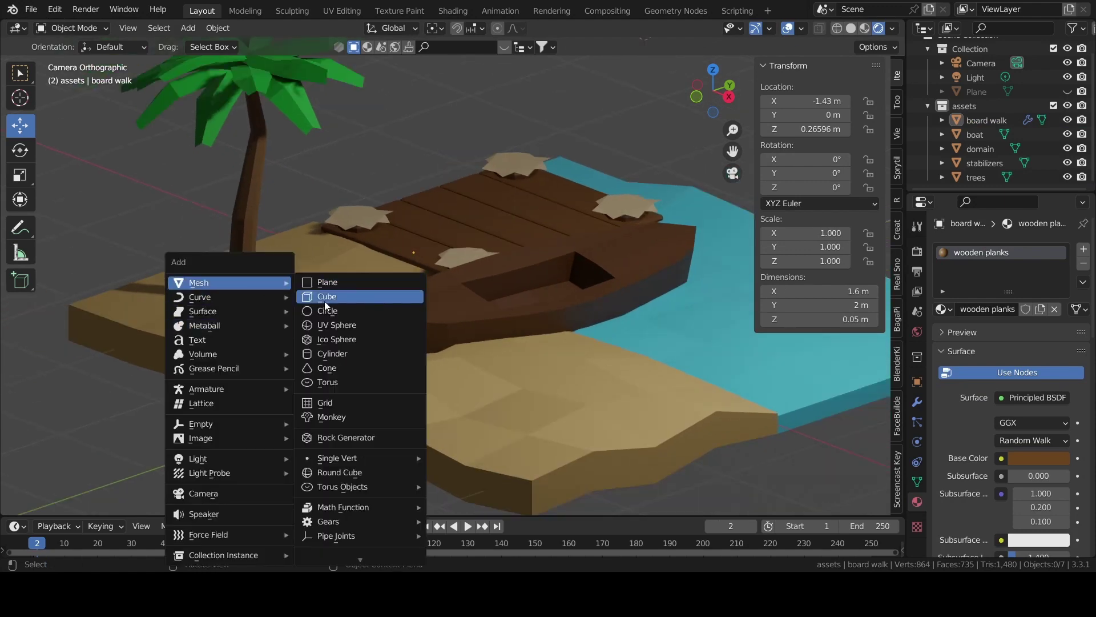
Add a cylinder with 8 vertices and enter its Edit Mode
left_click(378, 359)
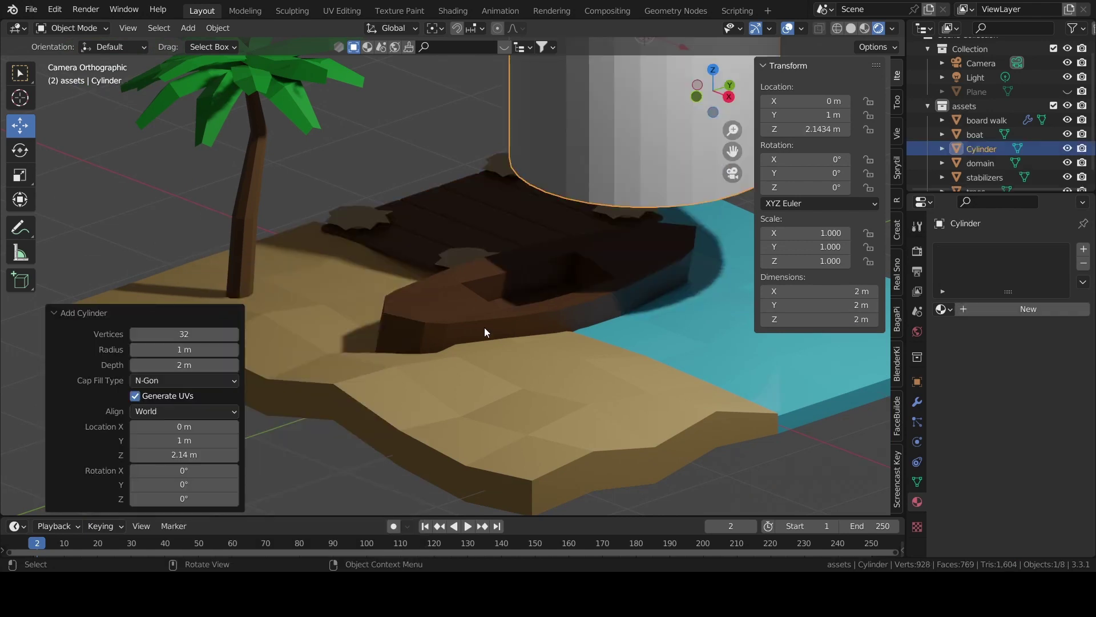
scroll(484, 327, "down", 3)
left_click(179, 335)
type("8")
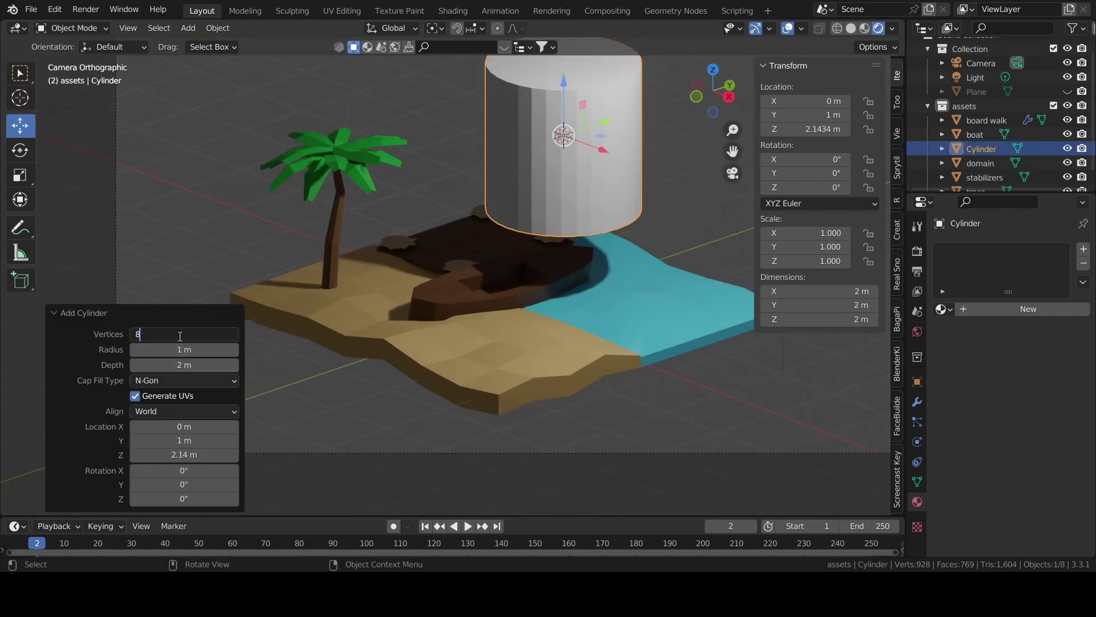
key("Return")
middle_click_drag(669, 197, 524, 293, "shift")
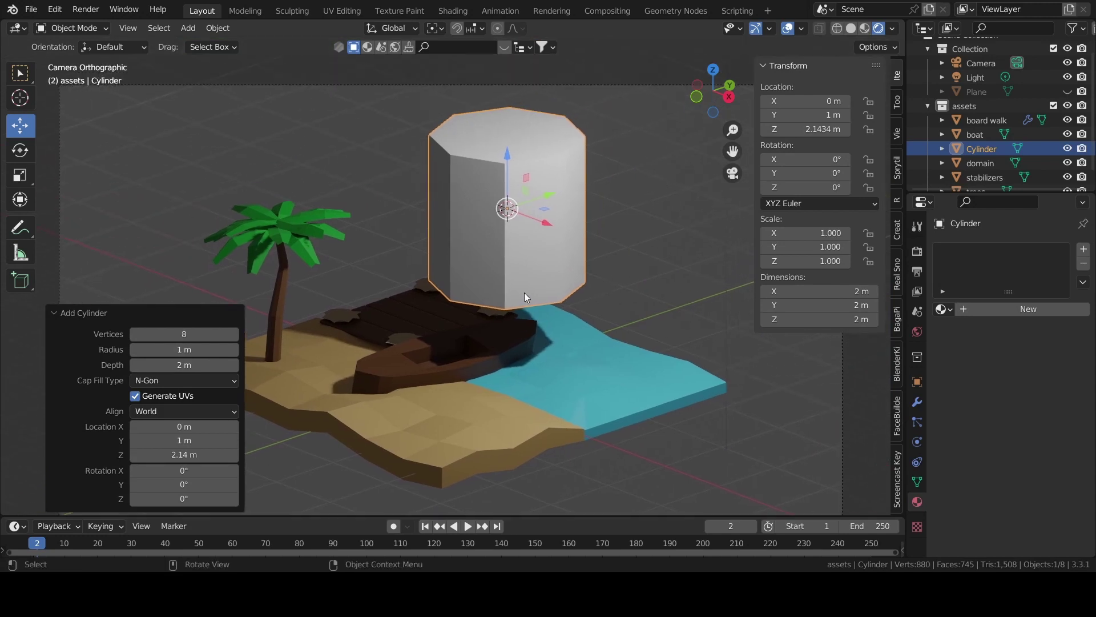
key("ctrl+Tab")
key("Tab")
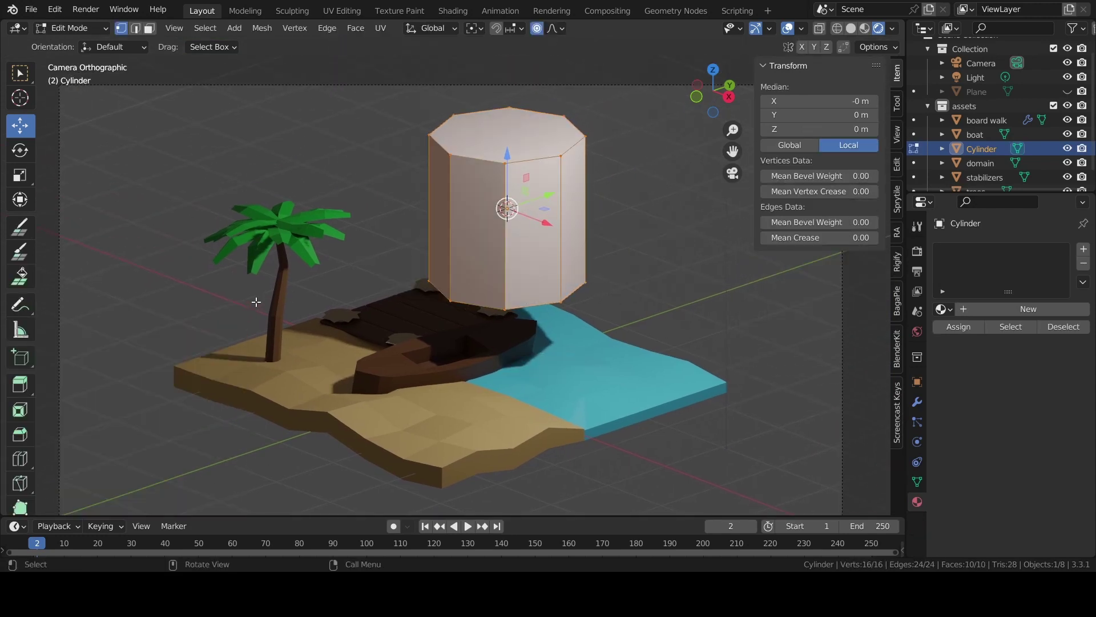
Delete the trial cylinder and add a cube in its place, in Edit Mode
key("x")
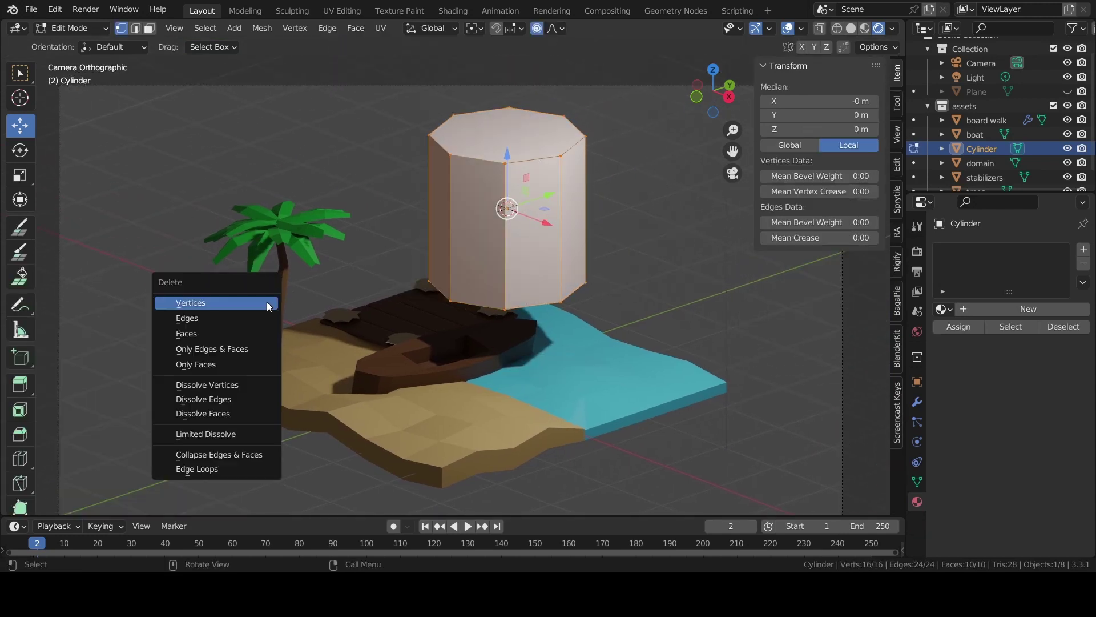
key("Tab")
key("Delete")
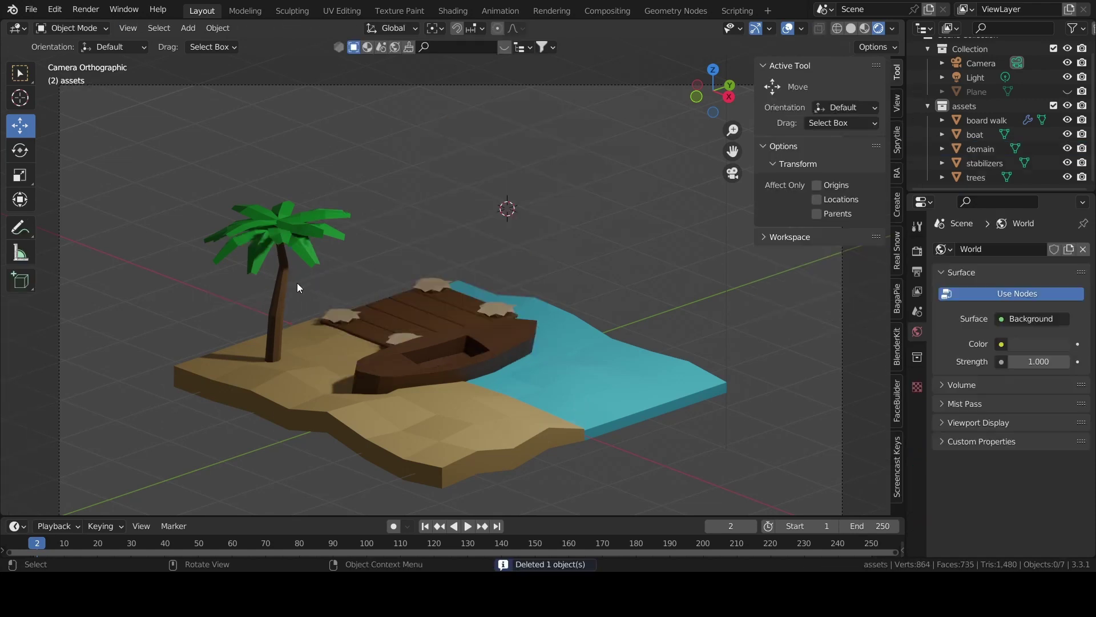
key("shift+a")
left_click(365, 293)
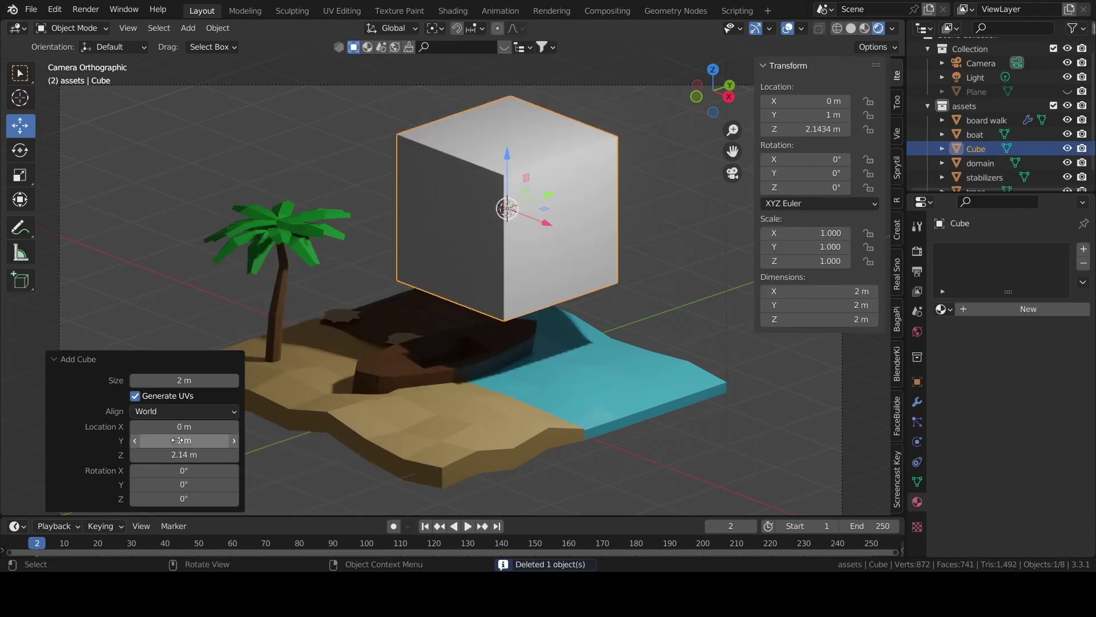
key("Tab")
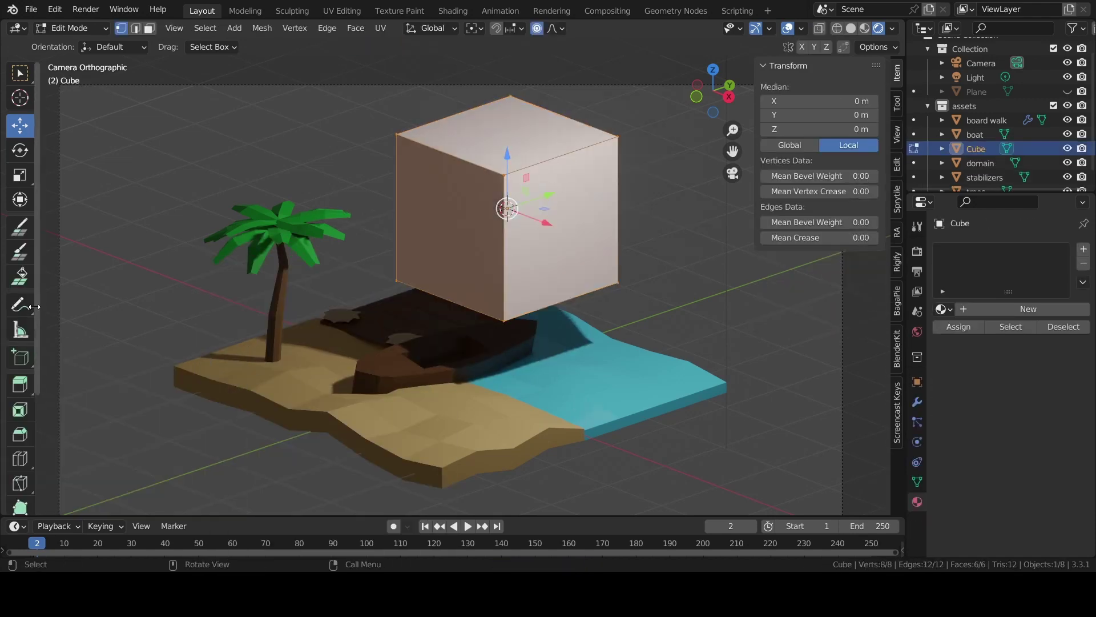
Cut two edge loops through the cube, one vertical and one across
left_click(20, 458)
left_click(456, 159)
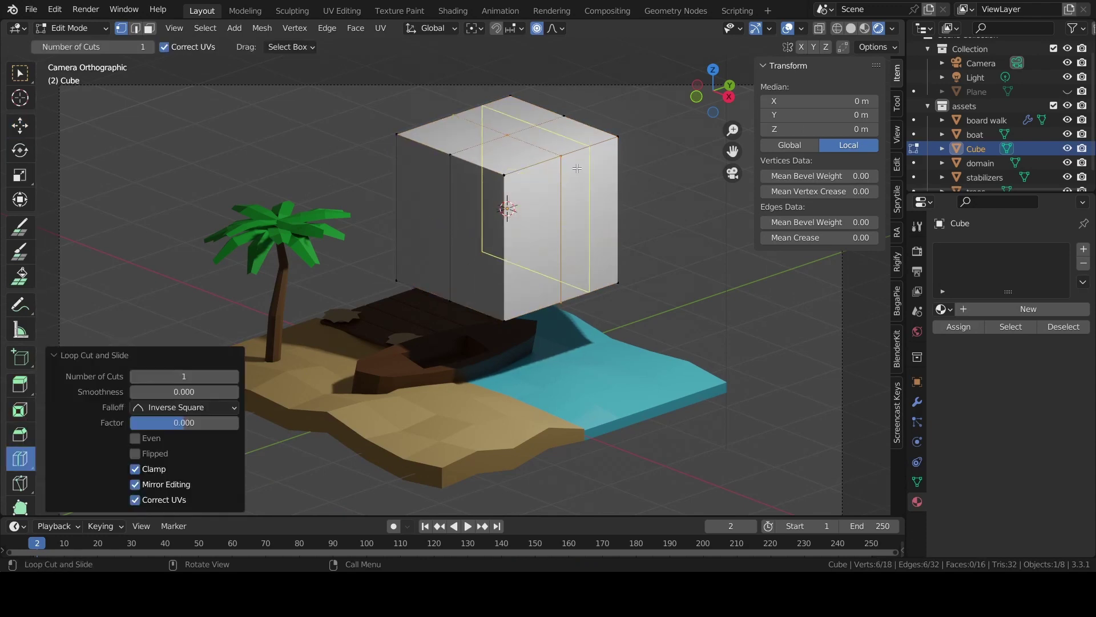
left_click(530, 222)
scroll(531, 319, "up", 2)
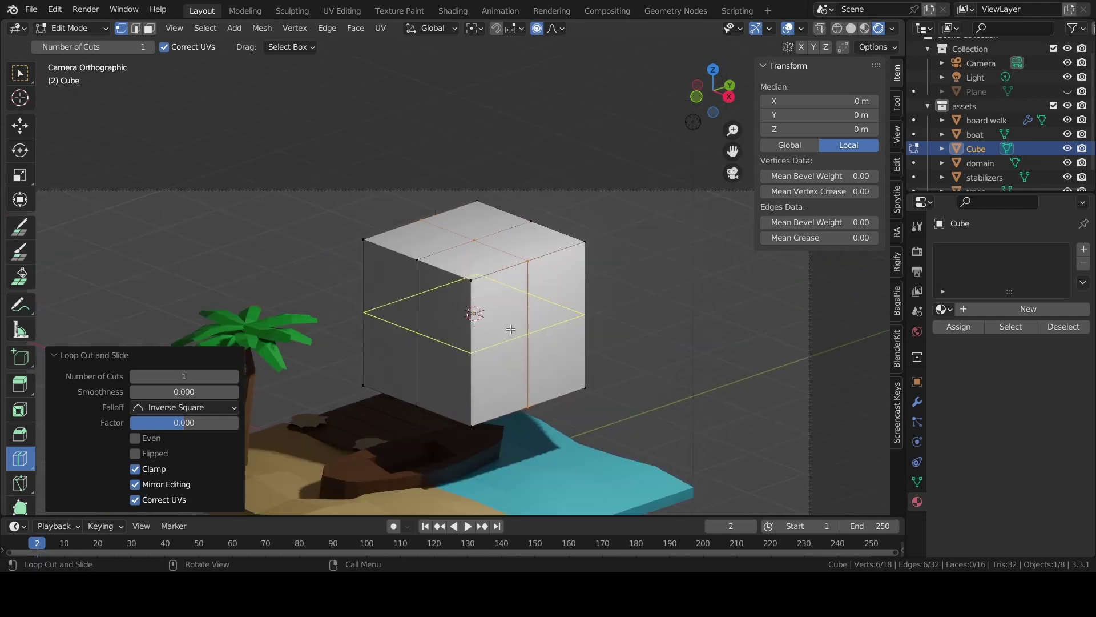
scroll(531, 319, "up", 3)
scroll(531, 320, "down", 1)
Select the whole cube mesh and lower it to Z -1.0181 m
key("shift+space")
key("g")
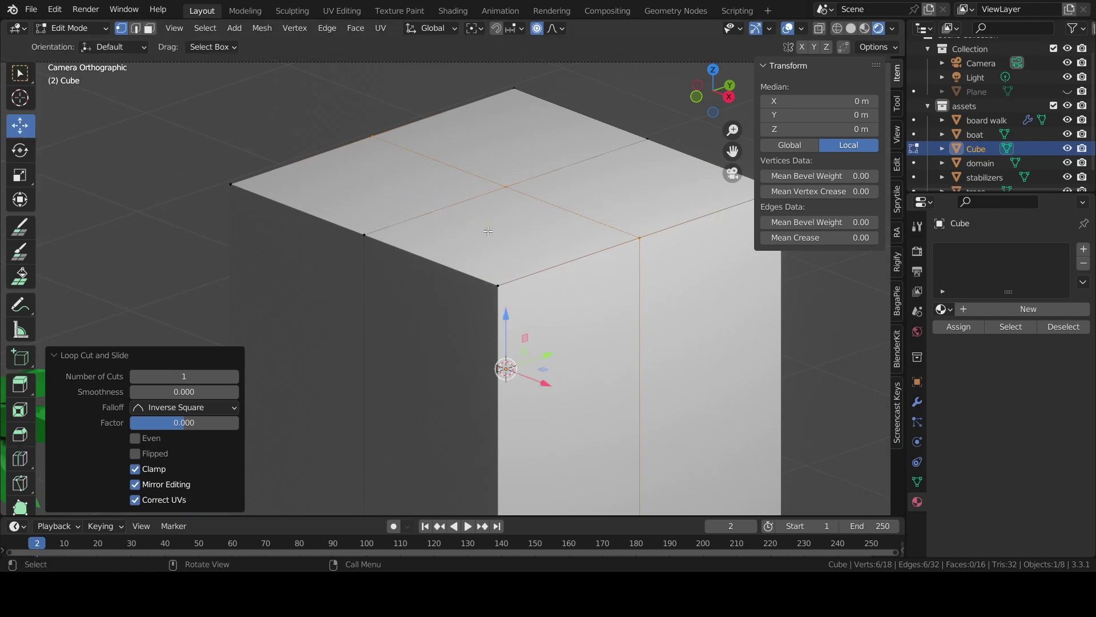
key("a")
scroll(483, 231, "down", 3)
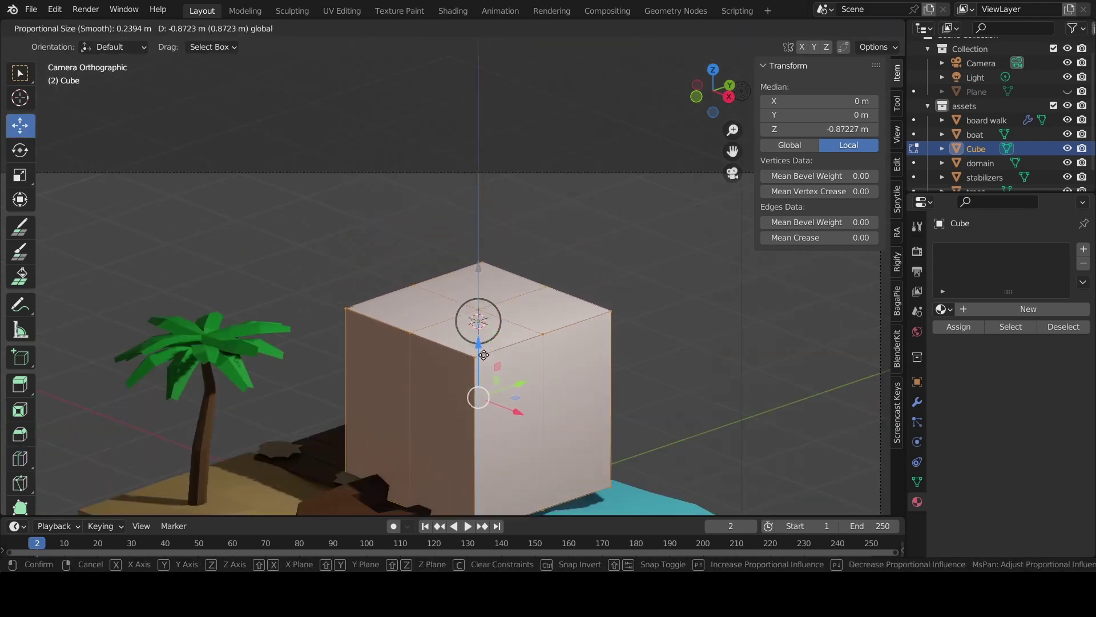
left_click_drag(481, 273, 480, 362)
scroll(498, 268, "up", 3)
In edge select mode, select the cube's left and right vertical edges
middle_click_drag(498, 268, 639, 320)
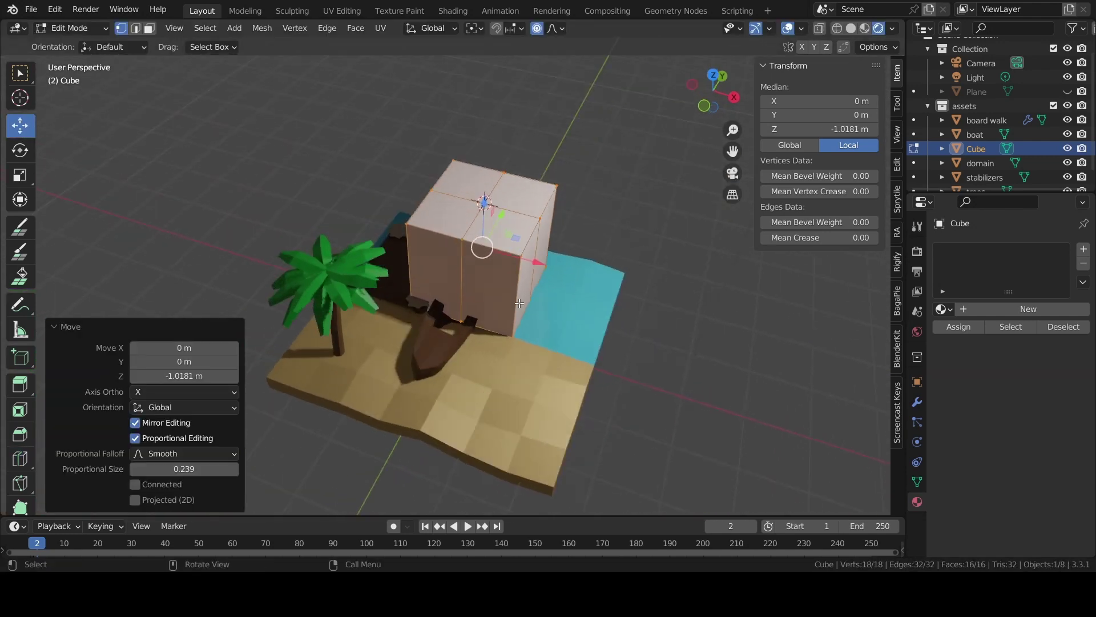
scroll(639, 320, "up", 3)
left_click(470, 206)
middle_click_drag(470, 207, 576, 174)
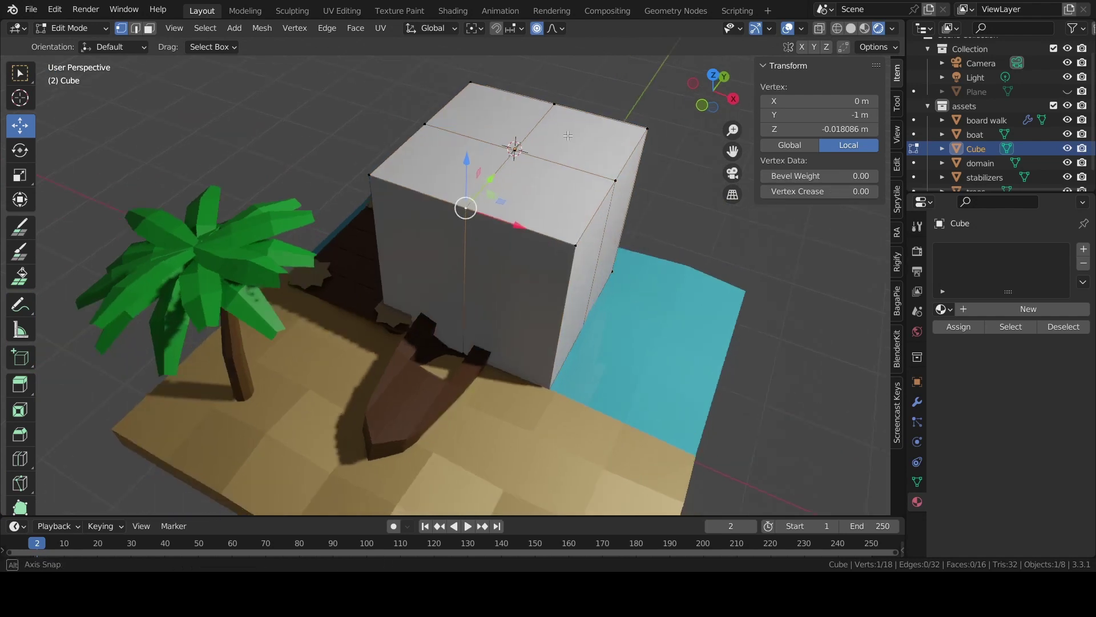
scroll(575, 174, "up", 2)
key("2")
left_click(427, 266)
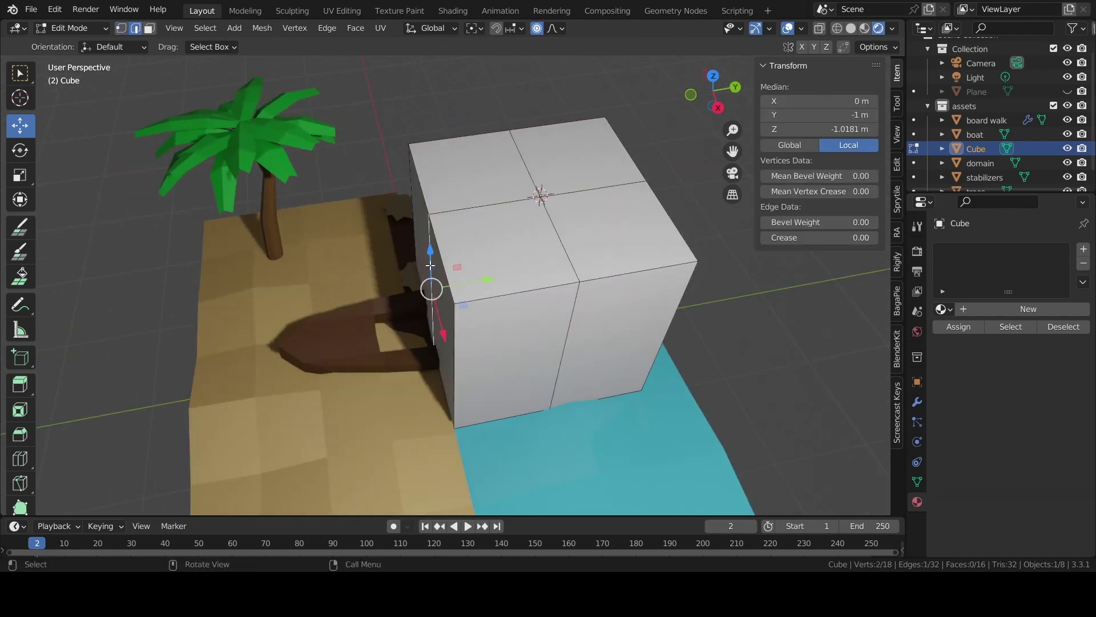
middle_click_drag(427, 266, 630, 267)
left_click(630, 266)
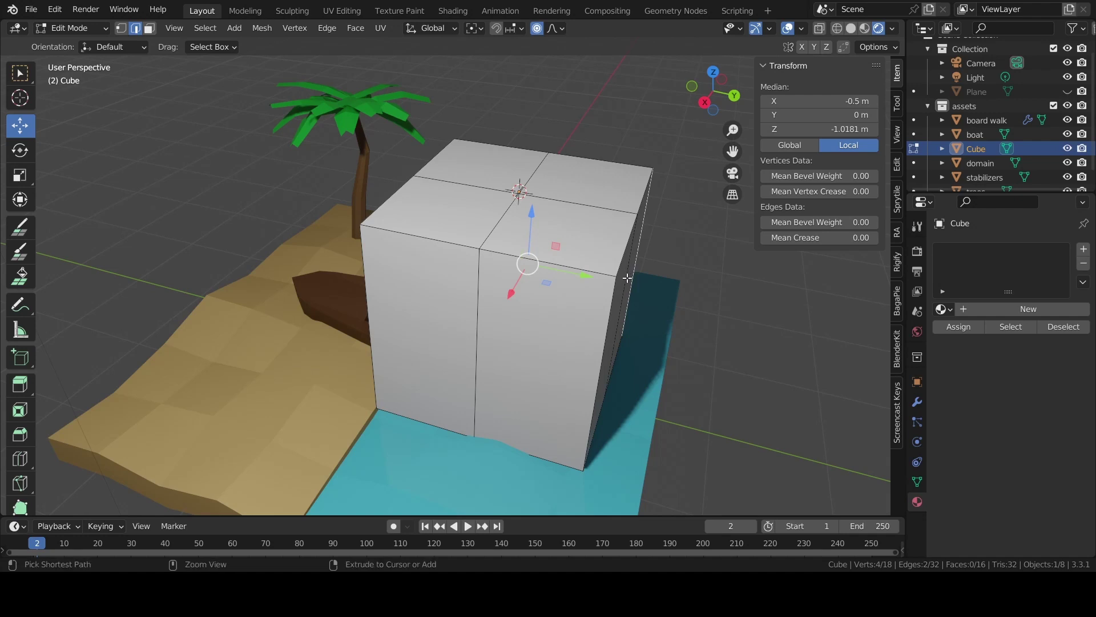
Scale the selected edges outward along Y to widen the block
key("s")
key("x")
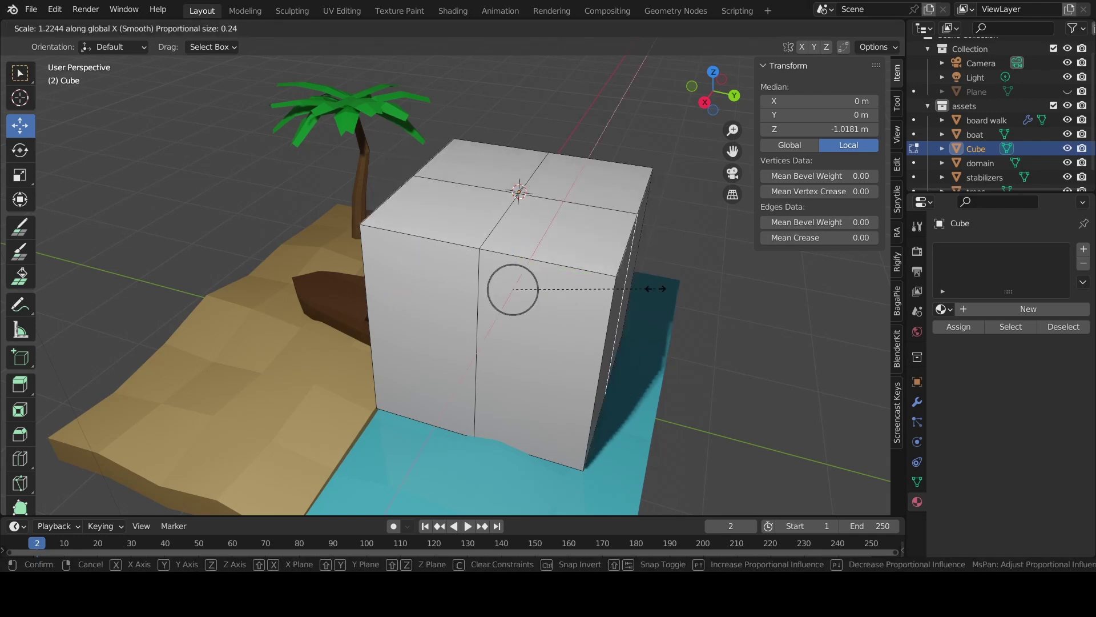
key("y")
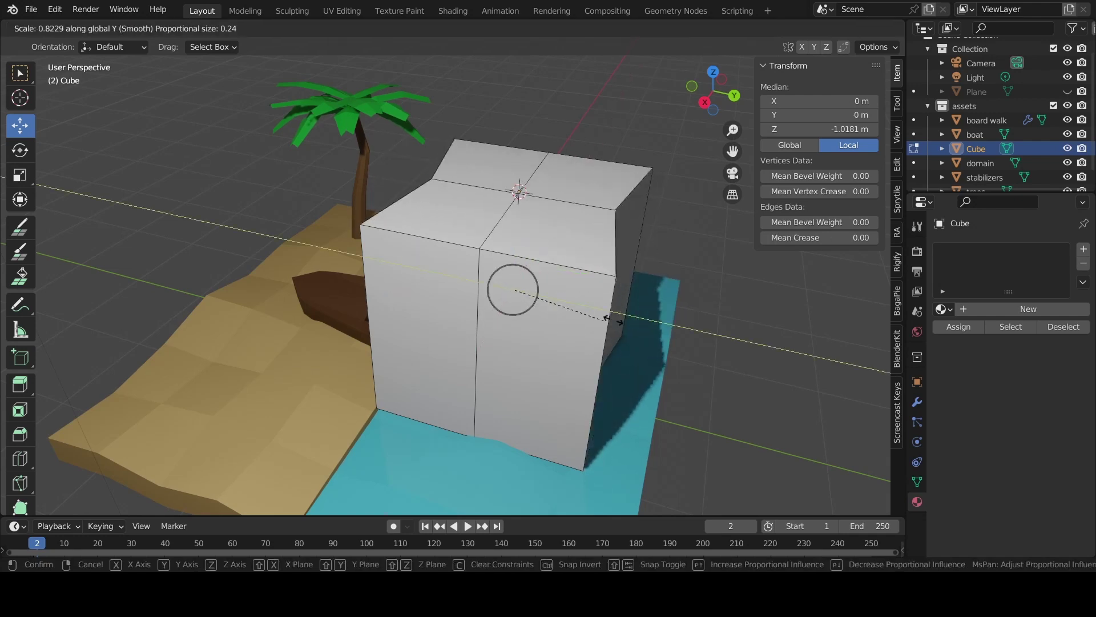
left_click(680, 314)
Select a side edge and scale it outward along X
middle_click_drag(680, 314, 405, 311)
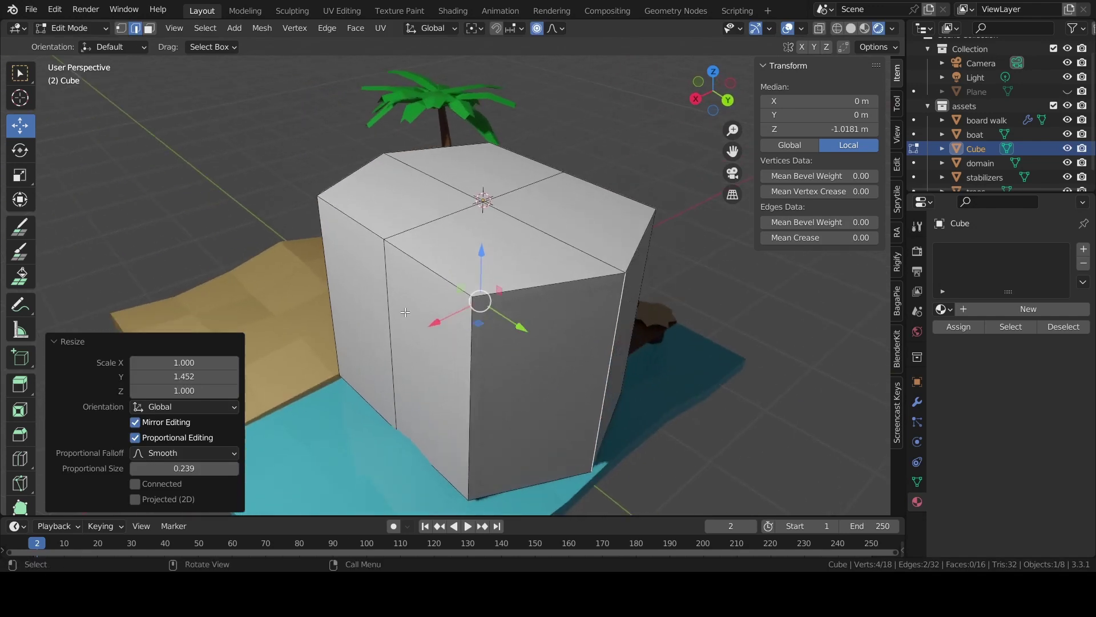
left_click(402, 258)
middle_click_drag(406, 274, 506, 276)
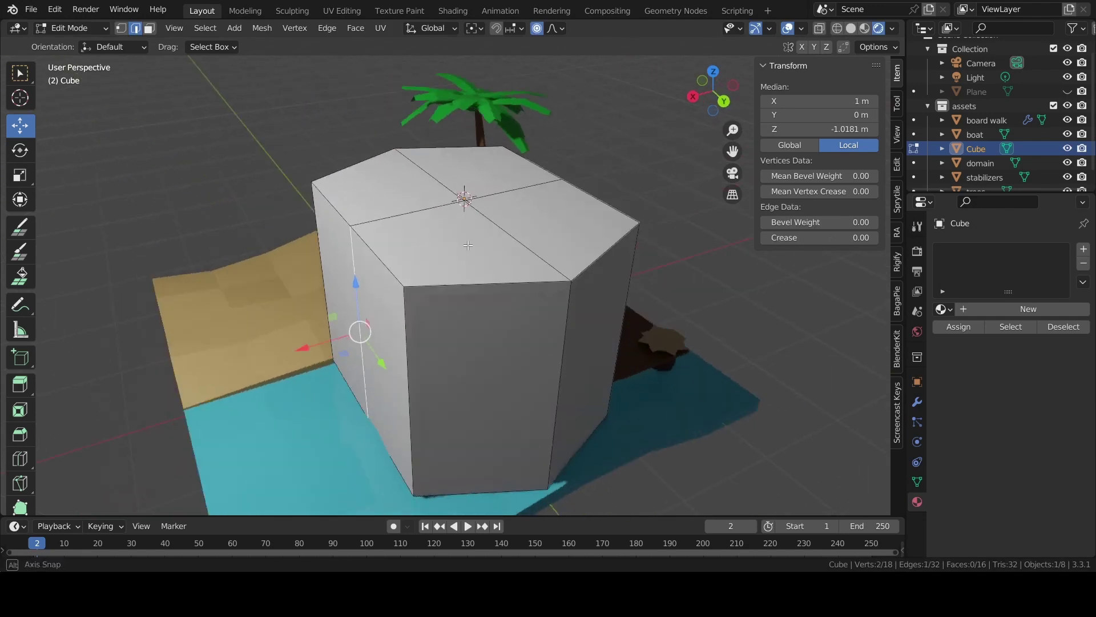
key("s")
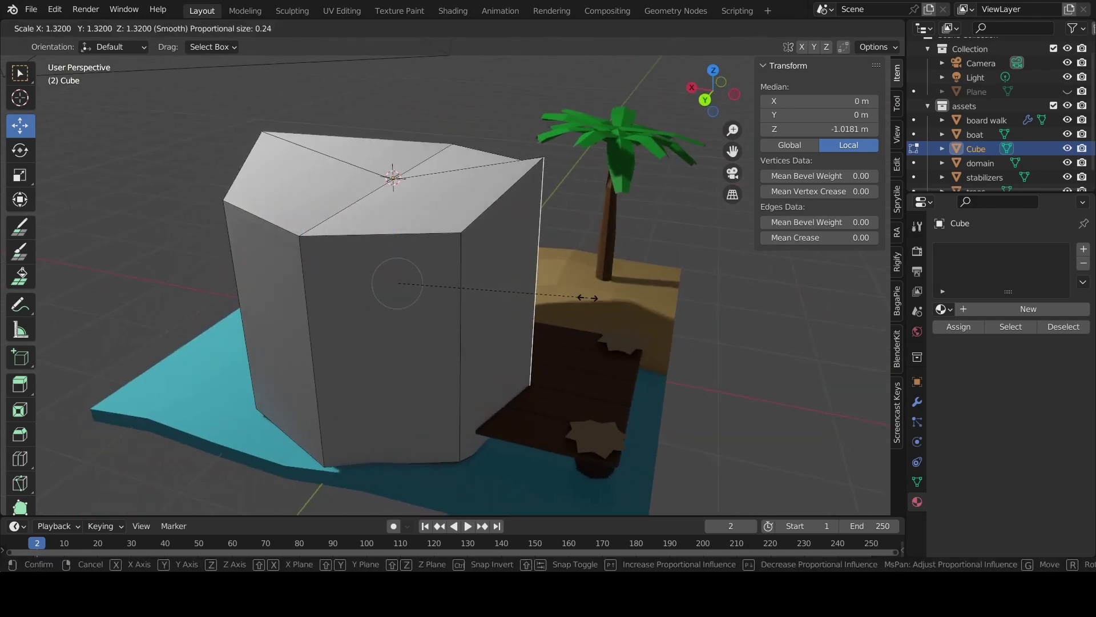
key("x")
left_click(605, 297)
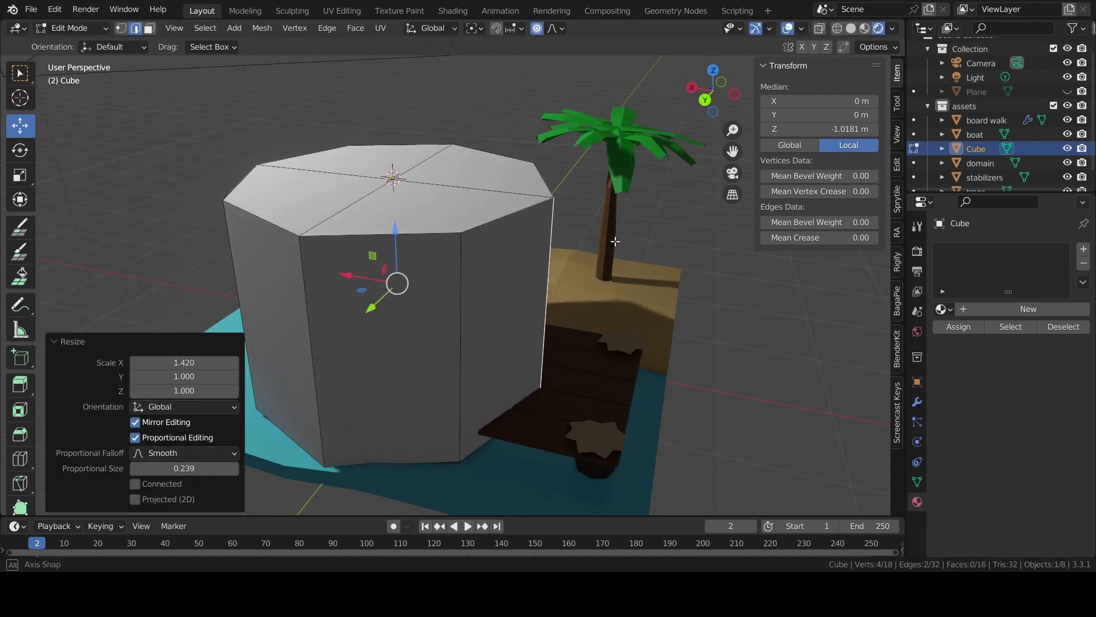
mouse_move(605, 298)
middle_mouse_down()
mouse_move(669, 261)
mouse_move(480, 294)
mouse_move(639, 300)
middle_mouse_up()
Select the top-front face, then the vertical front edge
key("3")
left_click(490, 240)
key("2")
left_click(554, 286)
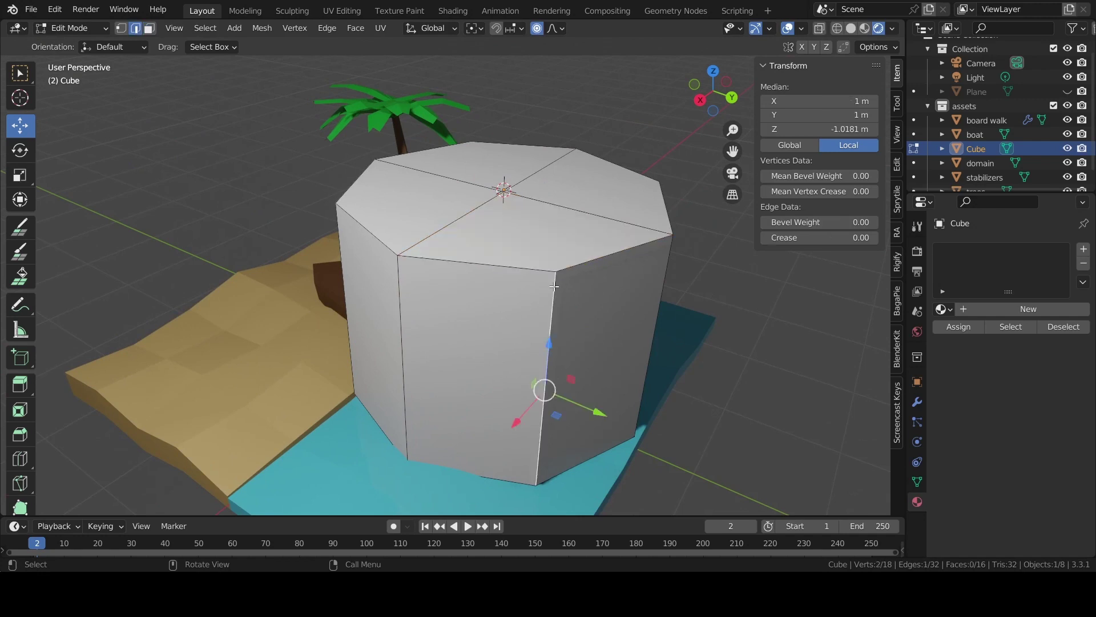
In vertex select, pull the two front-top vertices down with soft falloff
key("Tab")
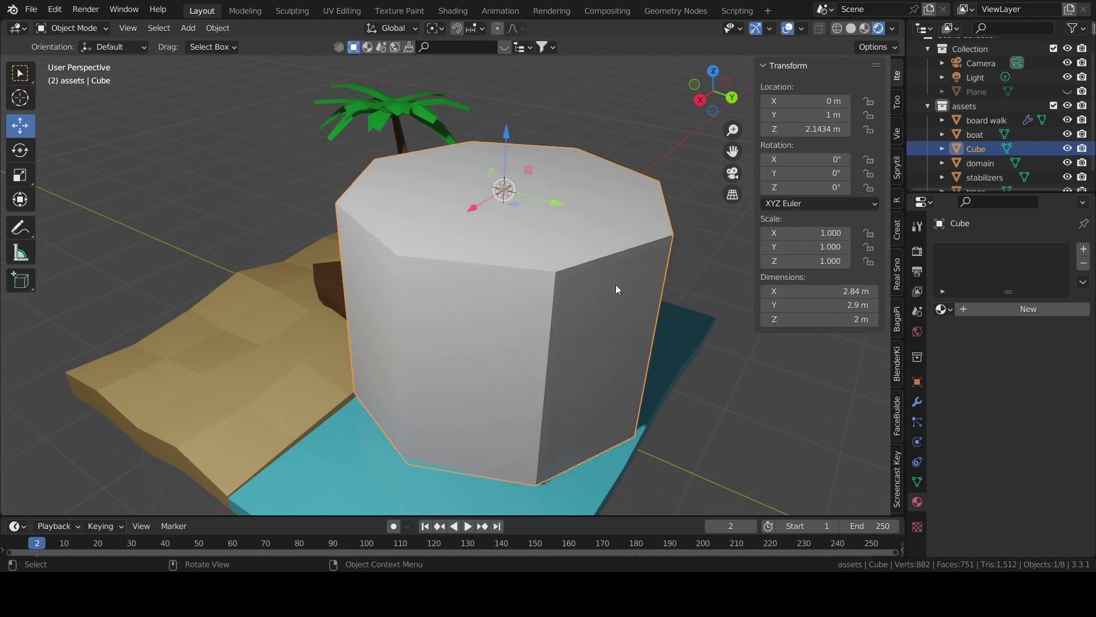
key("Tab")
key("1")
left_click(555, 273)
left_click_drag(563, 220, 563, 266)
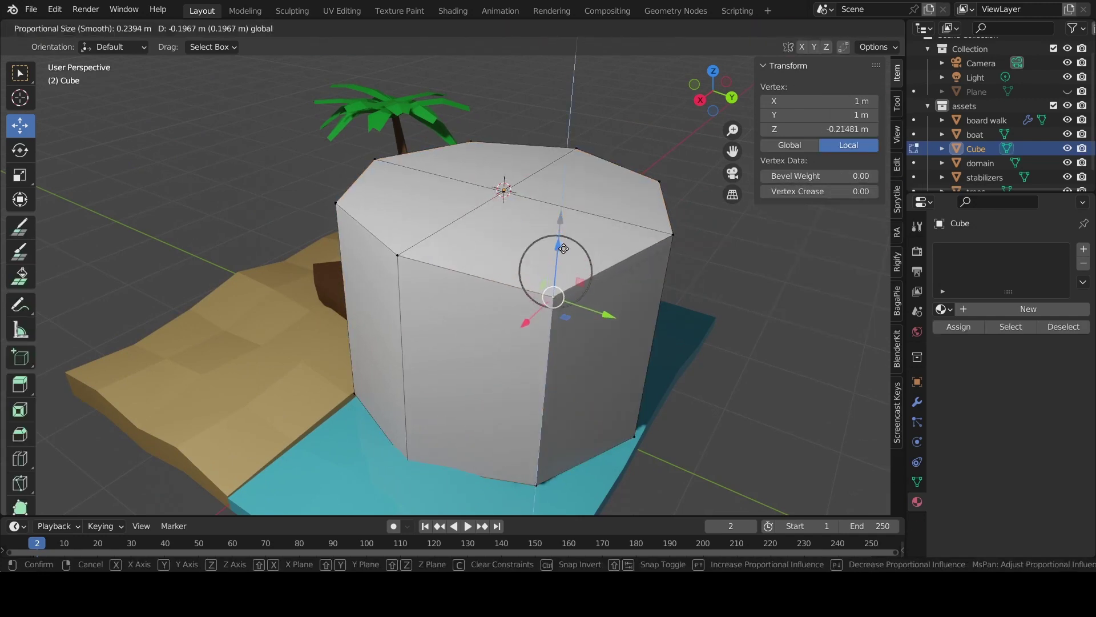
middle_click_drag(563, 265, 484, 233)
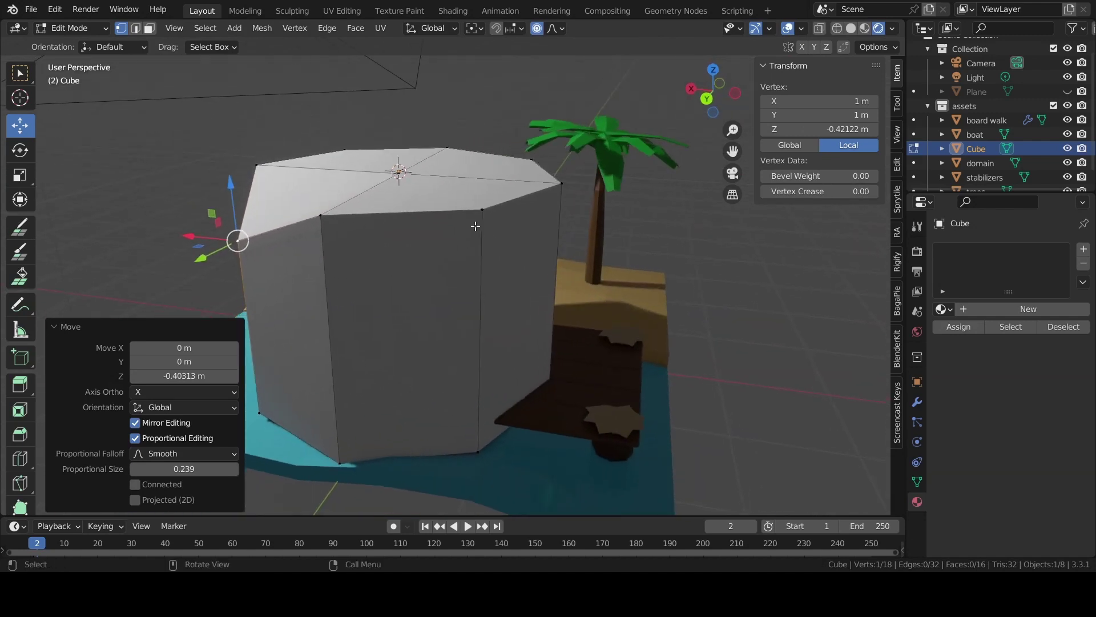
left_click(478, 213)
left_click_drag(482, 153, 483, 196)
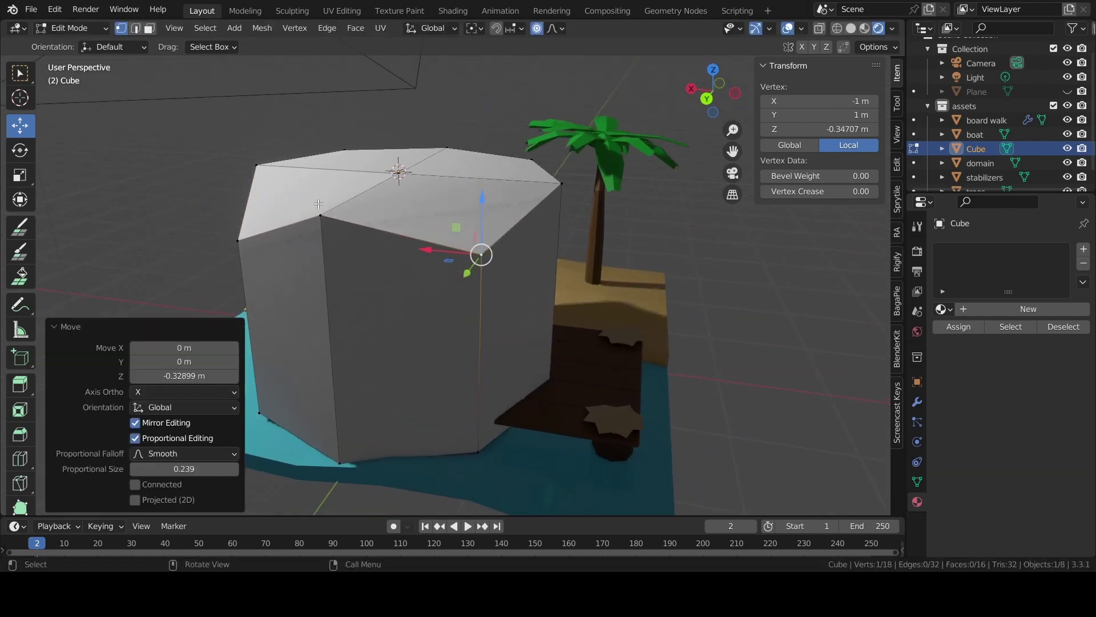
Lower another top vertex, a left-side vertex and a further top vertex
left_click(318, 216)
left_click_drag(319, 172, 321, 229)
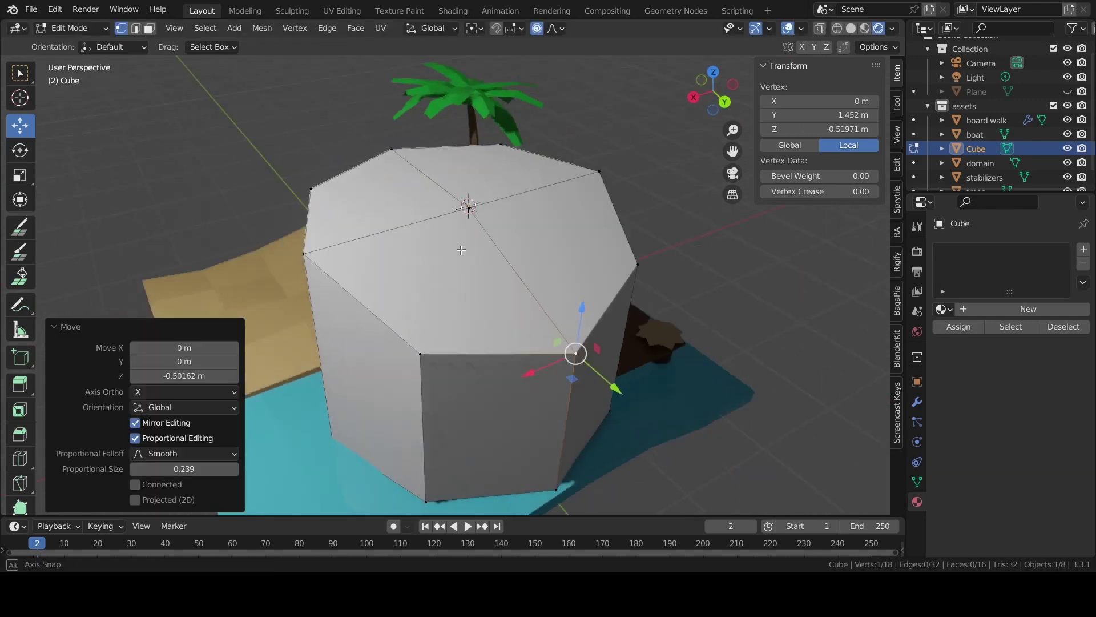
middle_click_drag(321, 228, 514, 242)
left_click(410, 245)
mouse_move(412, 197)
left_mouse_down()
mouse_move(397, 169)
mouse_move(399, 189)
left_mouse_up()
left_click(374, 189, "shift")
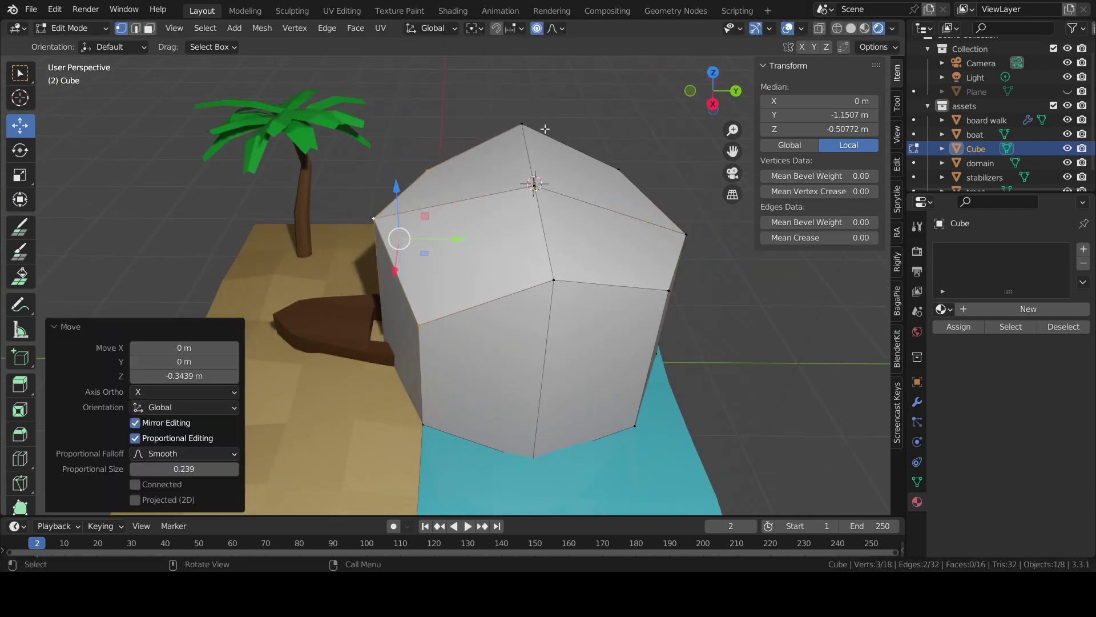
left_click(527, 116)
left_click_drag(527, 116, 522, 150)
Shift a middle vertex, lower a right-side vertex, and return to Object Mode
left_click(553, 280)
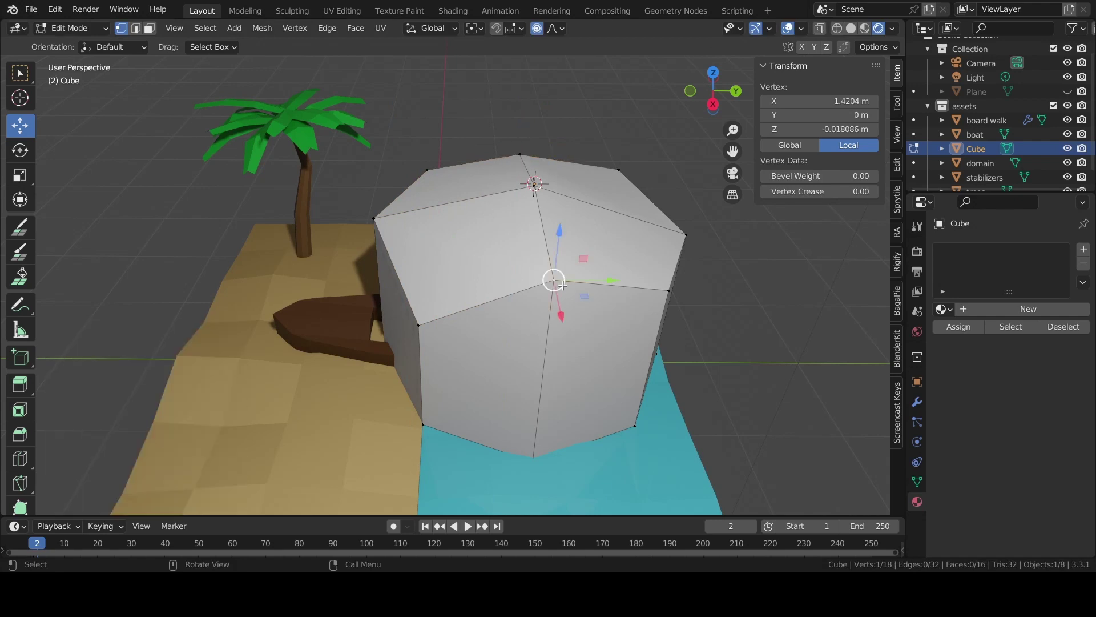
left_click_drag(553, 279, 559, 280)
middle_click_drag(559, 280, 656, 205)
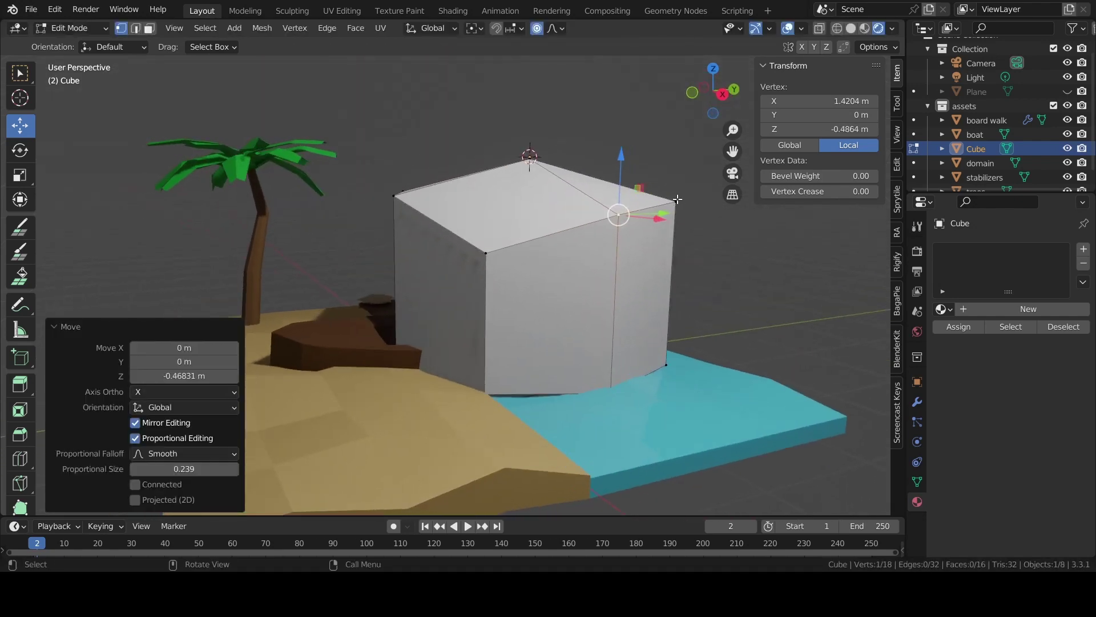
left_click_drag(676, 205, 679, 178)
left_click(680, 178)
key("Tab")
mouse_move(680, 178)
middle_mouse_down()
mouse_move(495, 262)
mouse_move(641, 297)
middle_mouse_up()
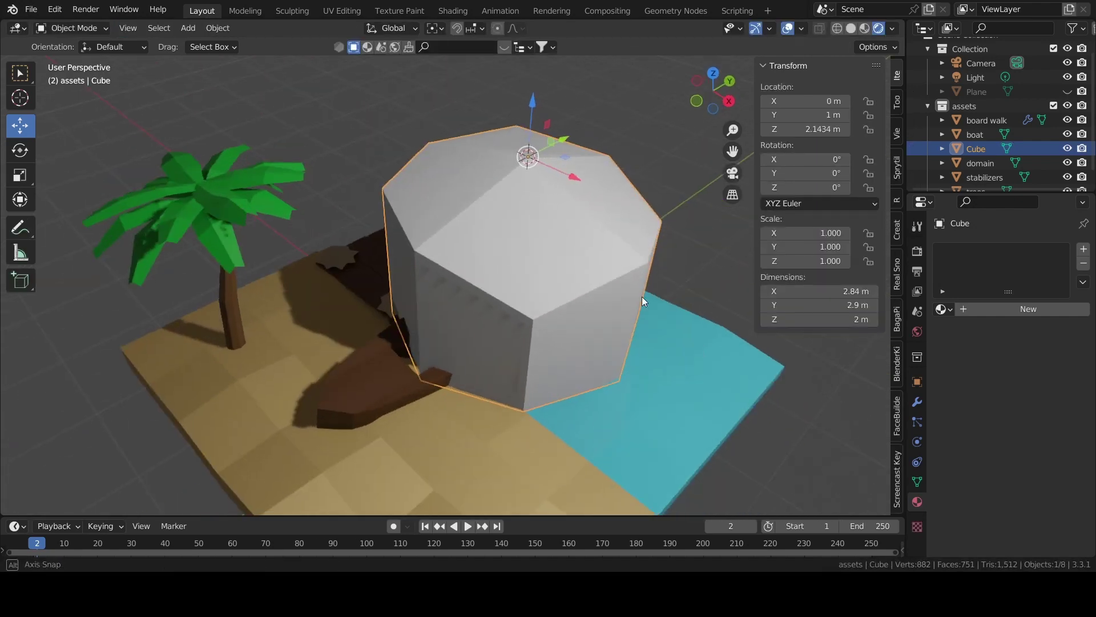
Shrink the rock and move it along Y and X over the sand
key("s")
left_click(572, 181)
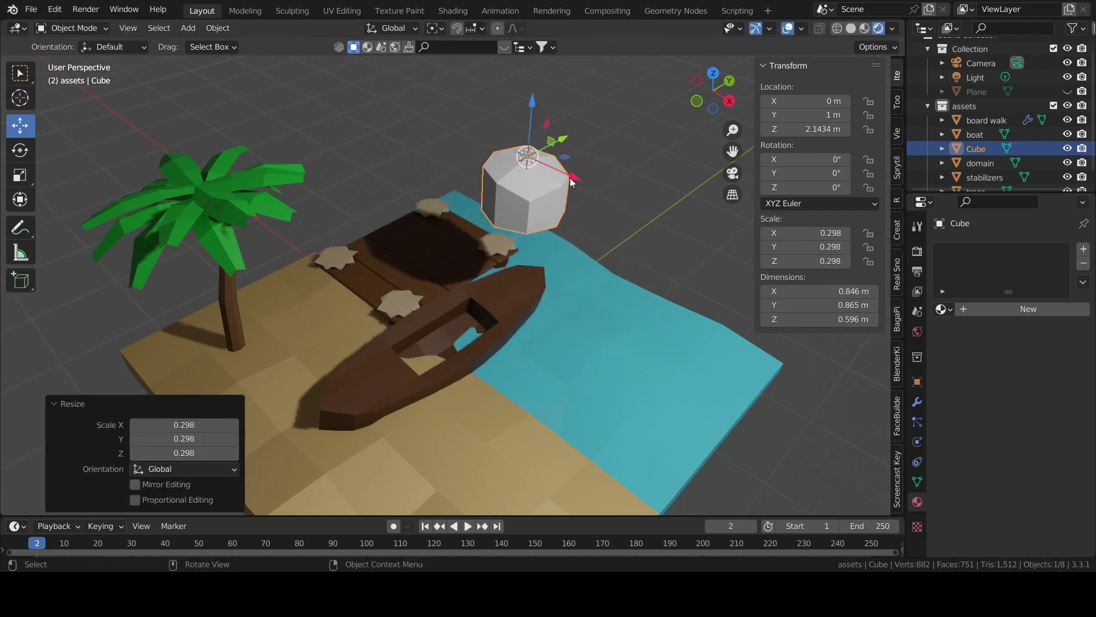
mouse_move(532, 103)
left_mouse_down()
mouse_move(567, 245)
mouse_move(416, 344)
mouse_move(434, 337)
left_mouse_up()
left_click(487, 316)
left_click(536, 286)
mouse_move(434, 337)
middle_mouse_down()
mouse_move(515, 308)
mouse_move(483, 375)
middle_mouse_up()
mouse_move(483, 375)
left_mouse_down()
mouse_move(463, 382)
mouse_move(343, 355)
left_mouse_up()
Shrink the rock to scale 0.132 and settle it on the front sand at X 1.4273 m
key("s")
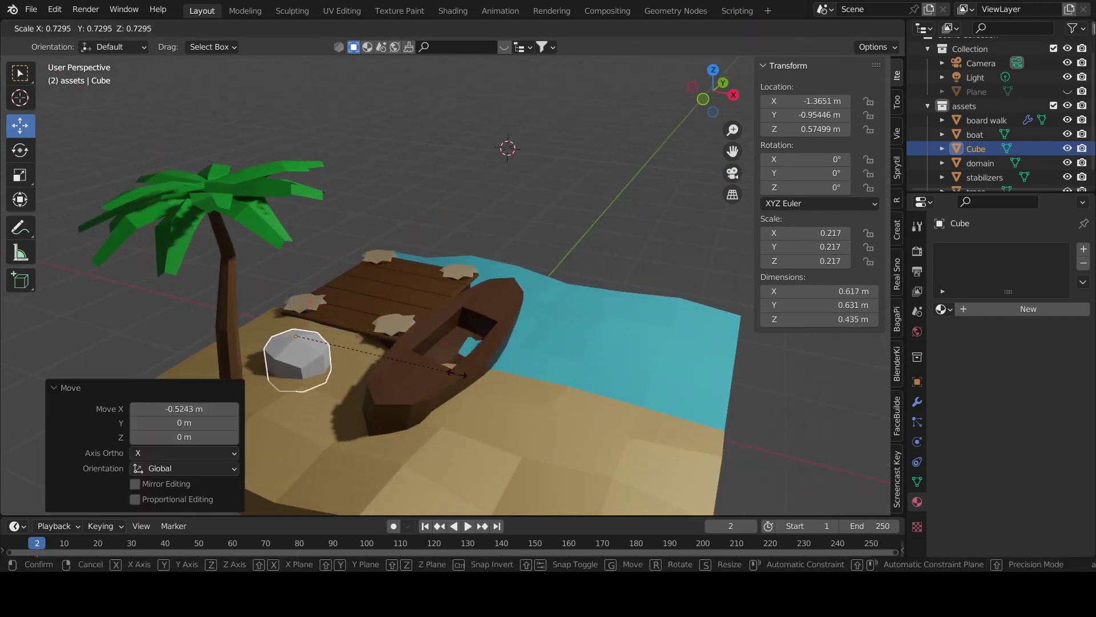
left_click(411, 362)
mouse_move(289, 292)
left_mouse_down()
mouse_move(311, 319)
mouse_move(278, 345)
mouse_move(271, 333)
left_mouse_up()
left_click_drag(296, 371, 588, 460)
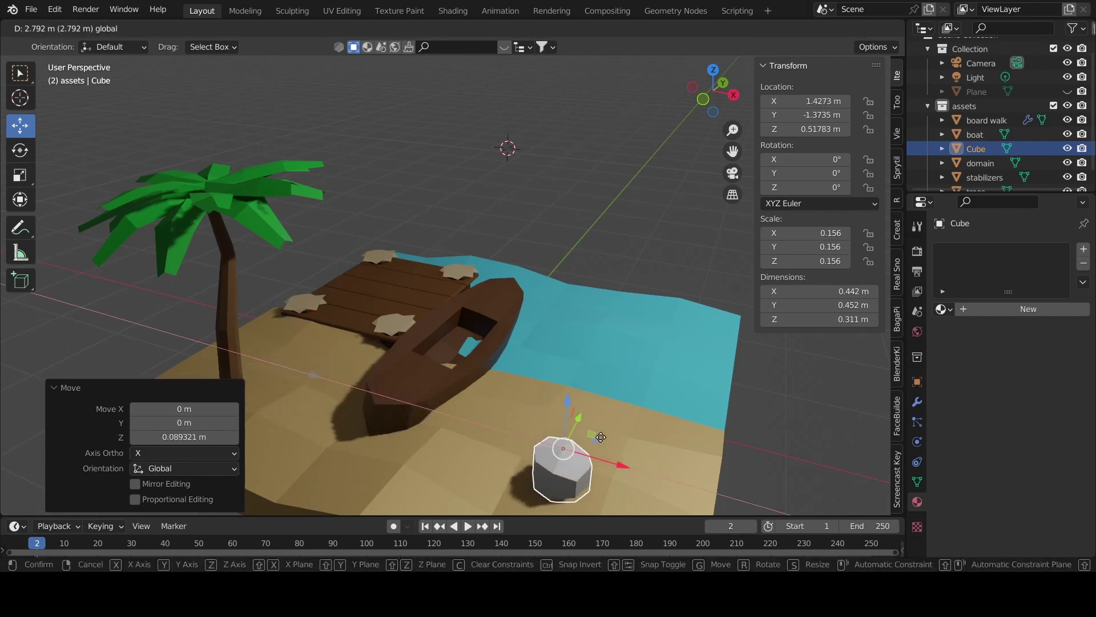
middle_click_drag(569, 404, 298, 256, "shift")
left_click_drag(303, 230, 305, 241)
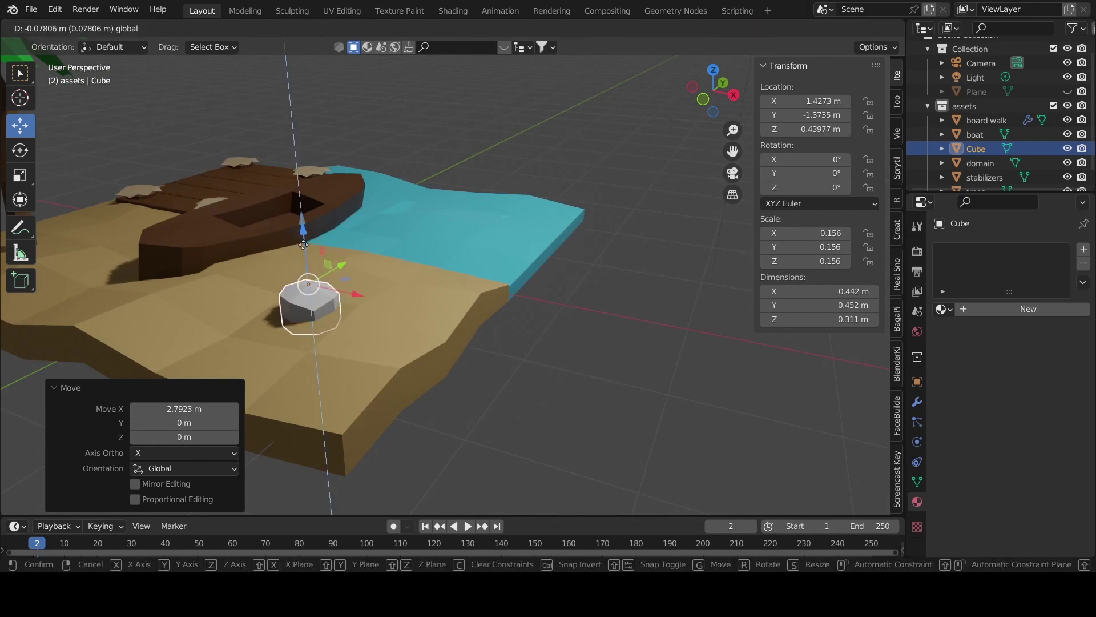
key("s")
left_click(470, 311)
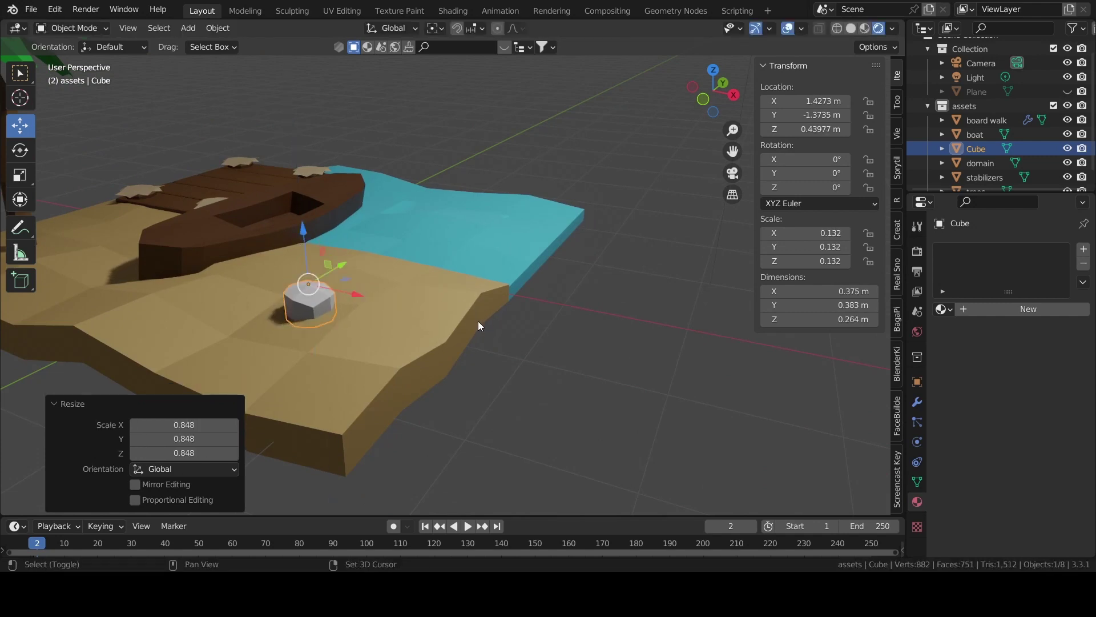
Duplicate the rock, rotate the copy -67.5° around Z and shrink it to 0.084
key("shift+d")
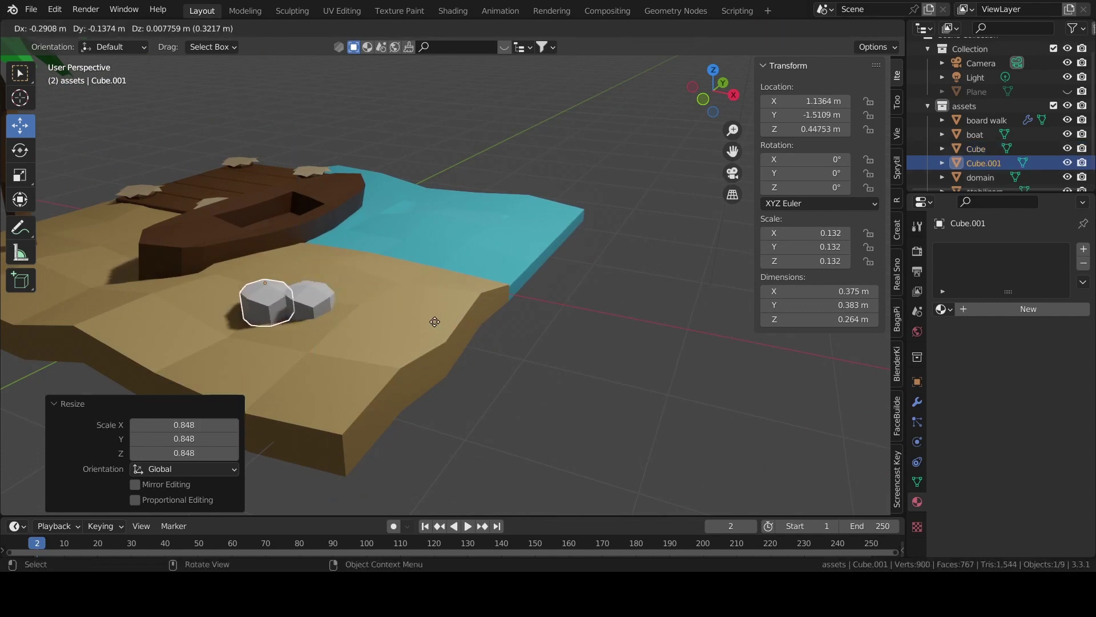
key("r")
key("z")
left_click(326, 324)
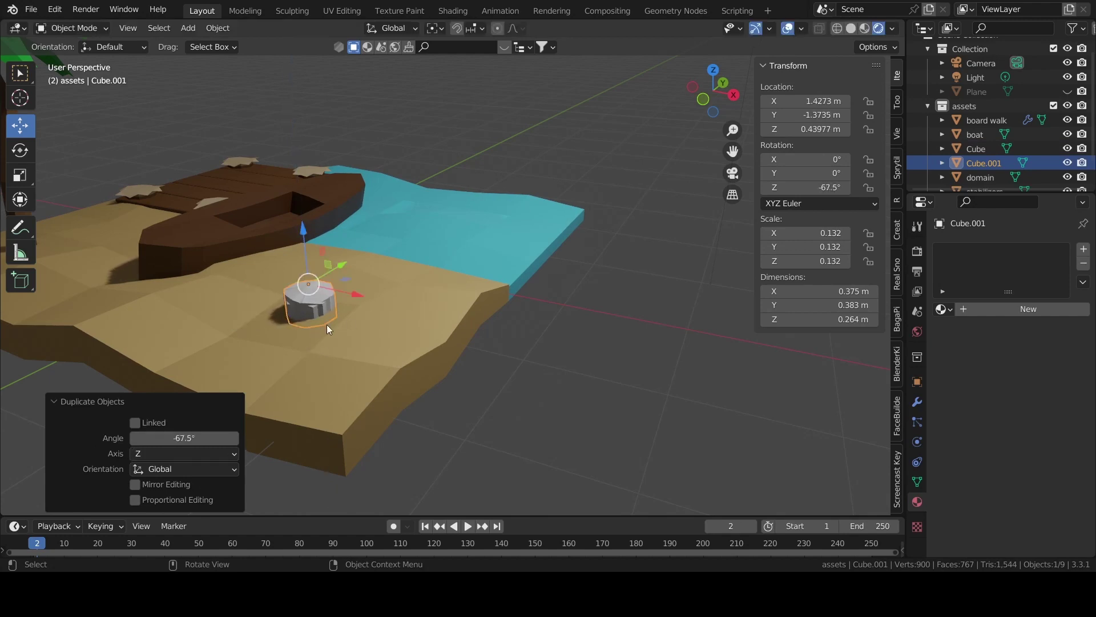
key("g")
key("y")
left_click(310, 283)
key("s")
left_click(482, 355)
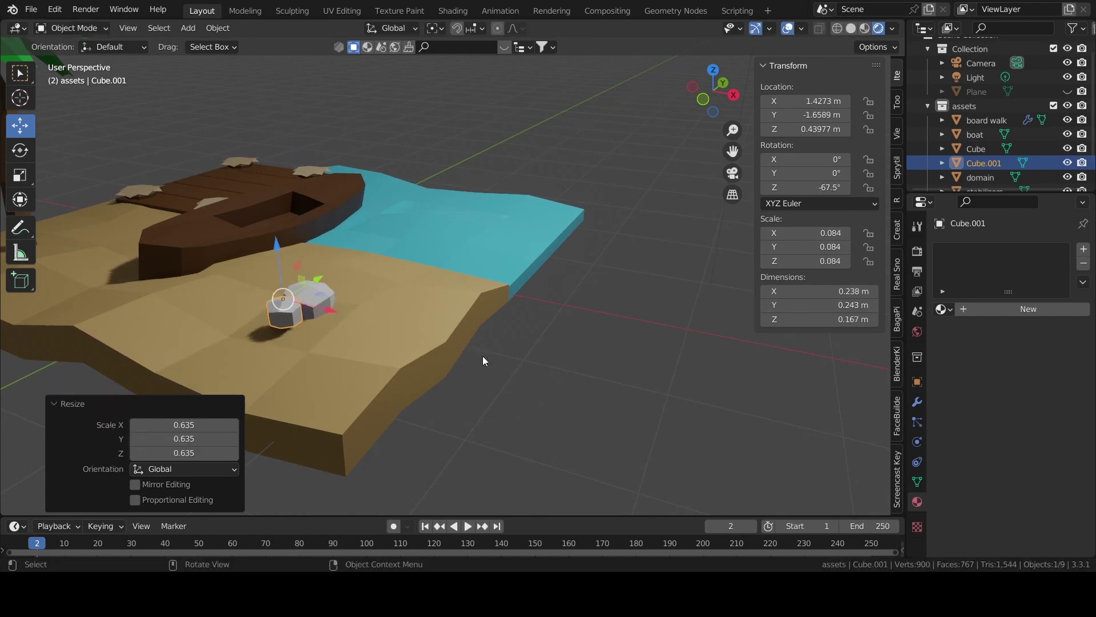
Set the smaller copy down on the sand beside the first rock
left_click_drag(274, 251, 274, 268)
middle_click_drag(274, 269, 390, 330)
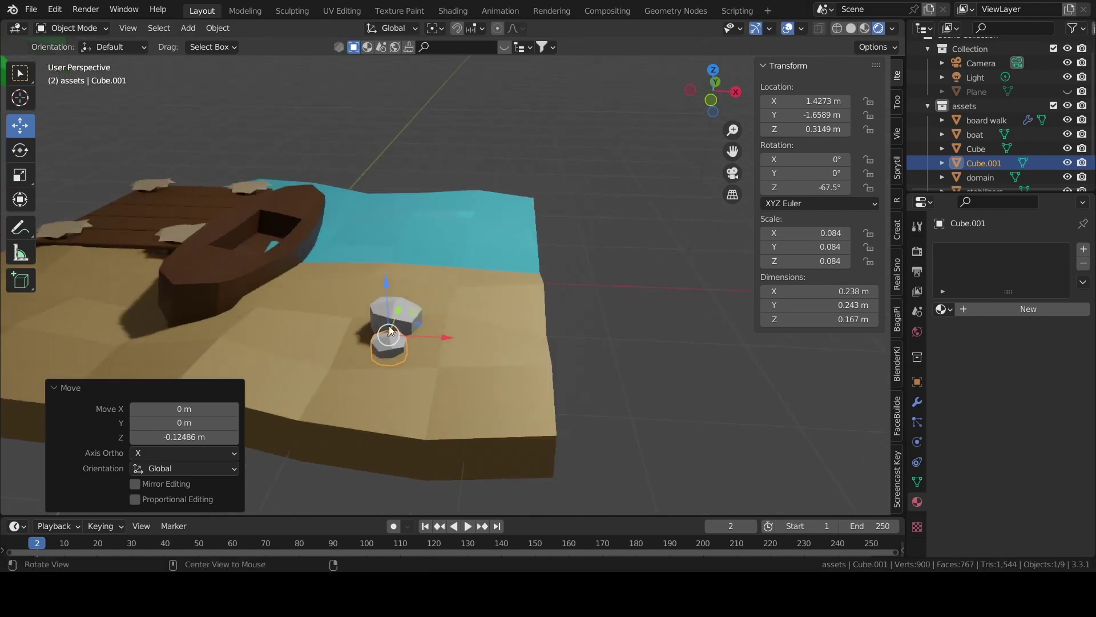
left_click_drag(443, 342, 410, 338)
middle_click_drag(410, 338, 316, 299)
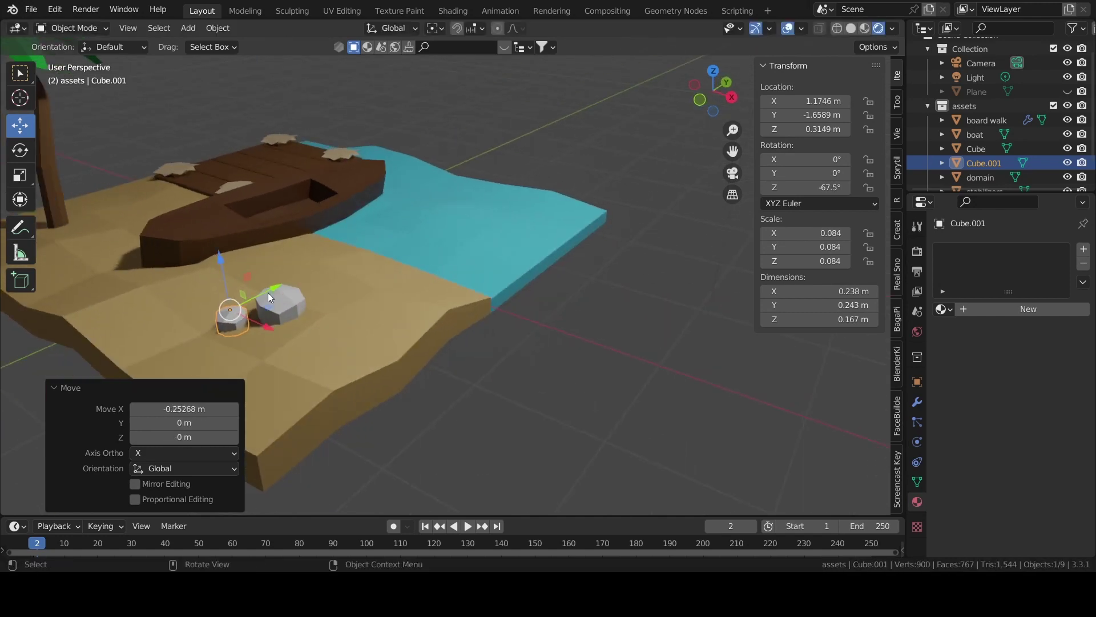
left_click_drag(268, 294, 299, 300)
middle_click_drag(299, 300, 367, 338)
key("g")
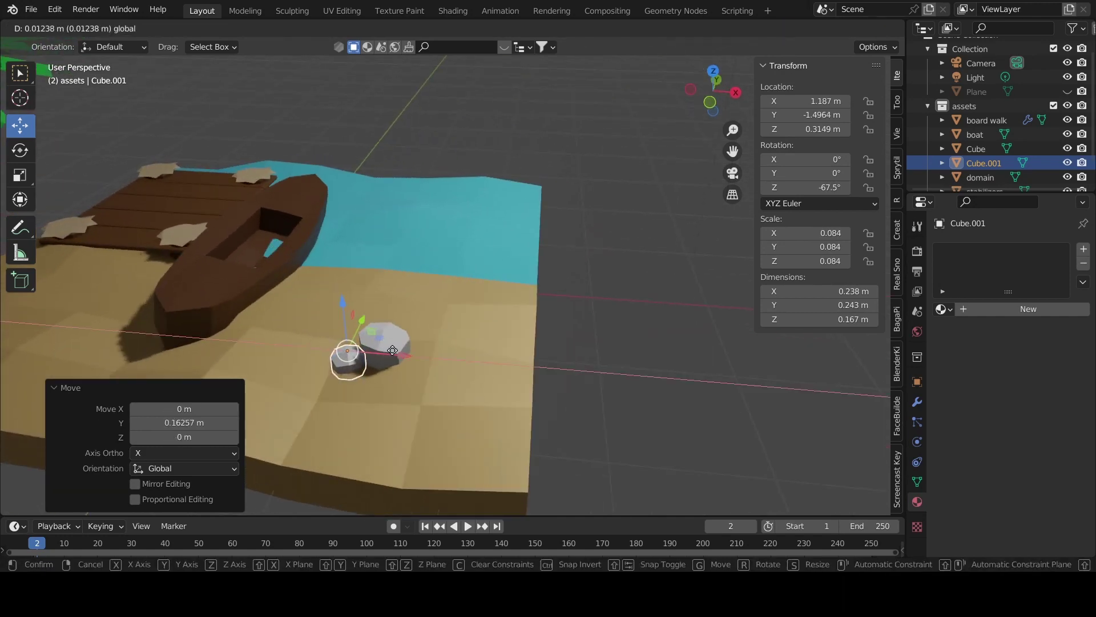
left_click(409, 347)
Deselect the rock, view the whole island and bring up the Add menu's Curve options
left_click(615, 378)
scroll(622, 379, "down", 3)
mouse_move(634, 382)
middle_mouse_down()
mouse_move(568, 329)
mouse_move(480, 318)
middle_mouse_up()
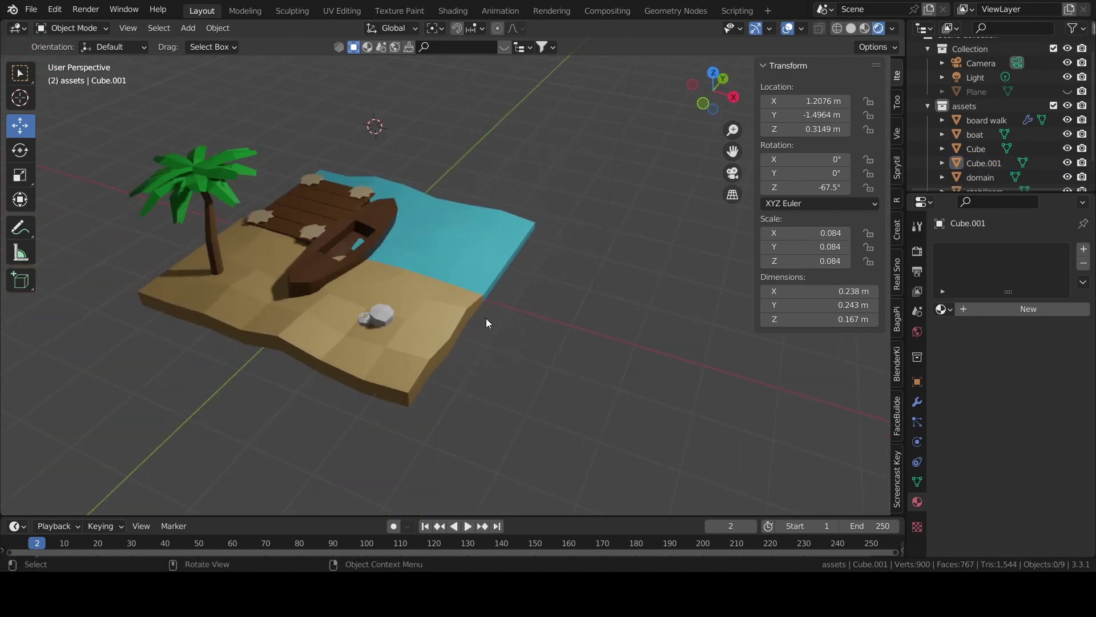
key("shift+a")
mouse_move(445, 296)
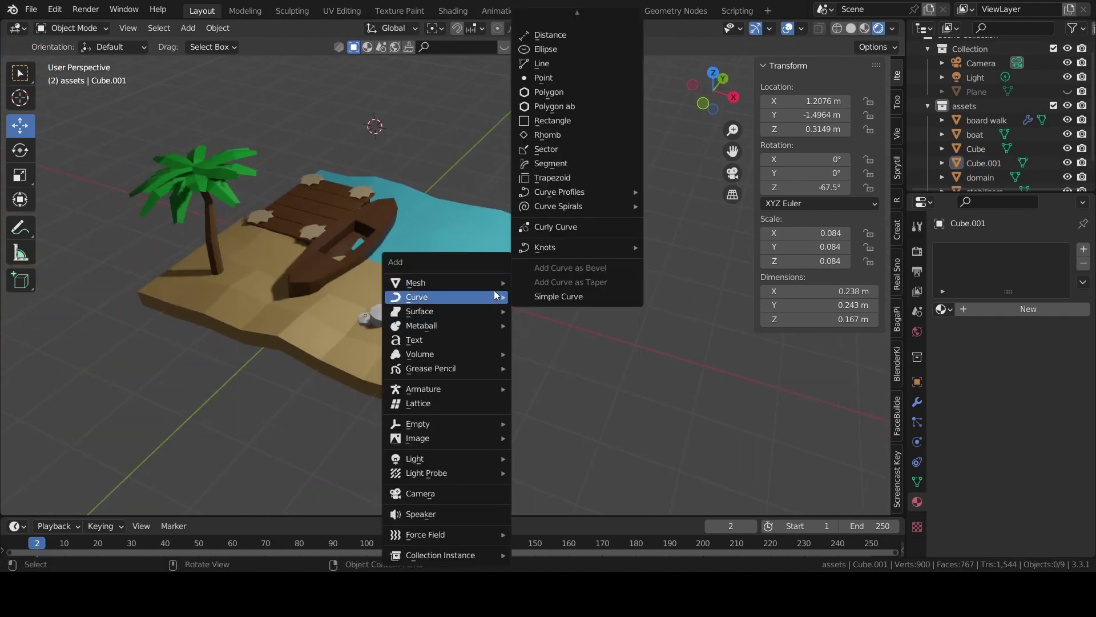
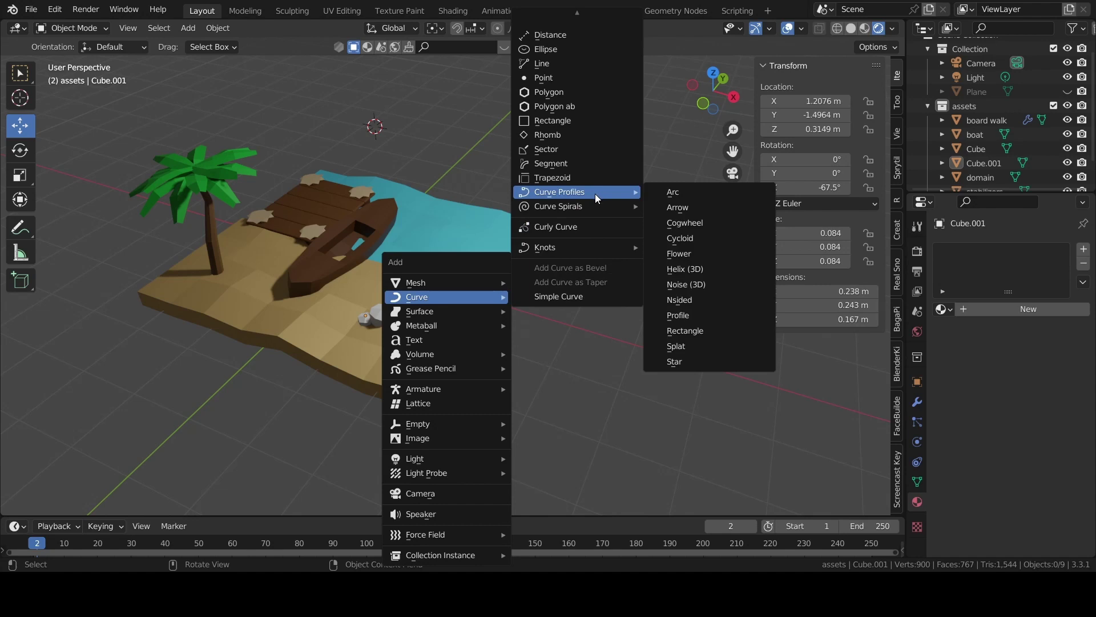
Add a Star curve profile with 5 star points
left_click(694, 361)
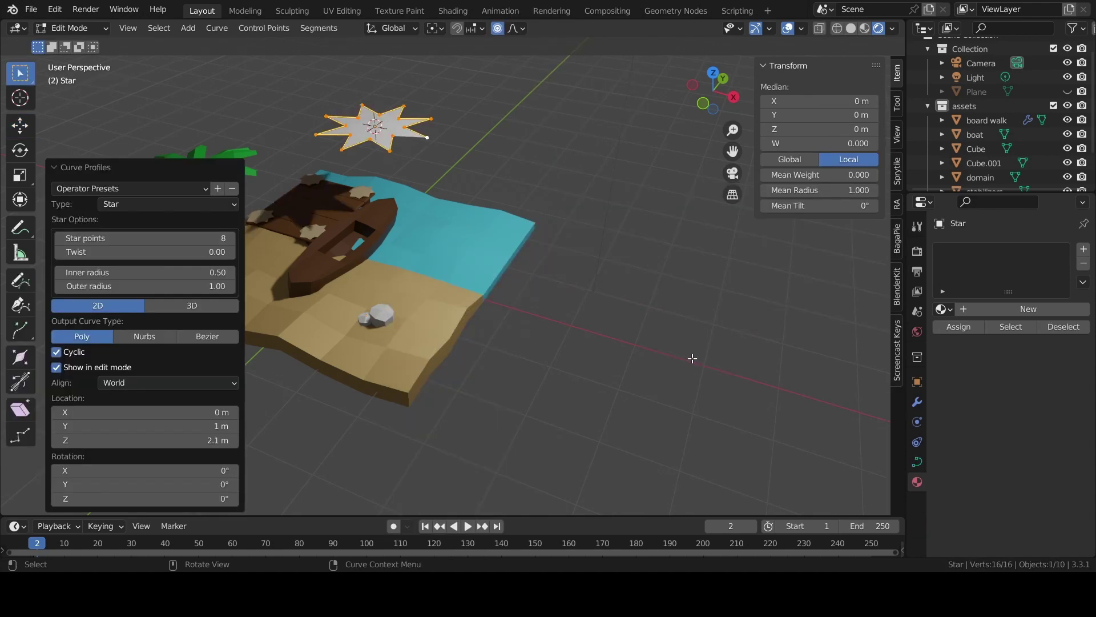
scroll(510, 302, "up", 2)
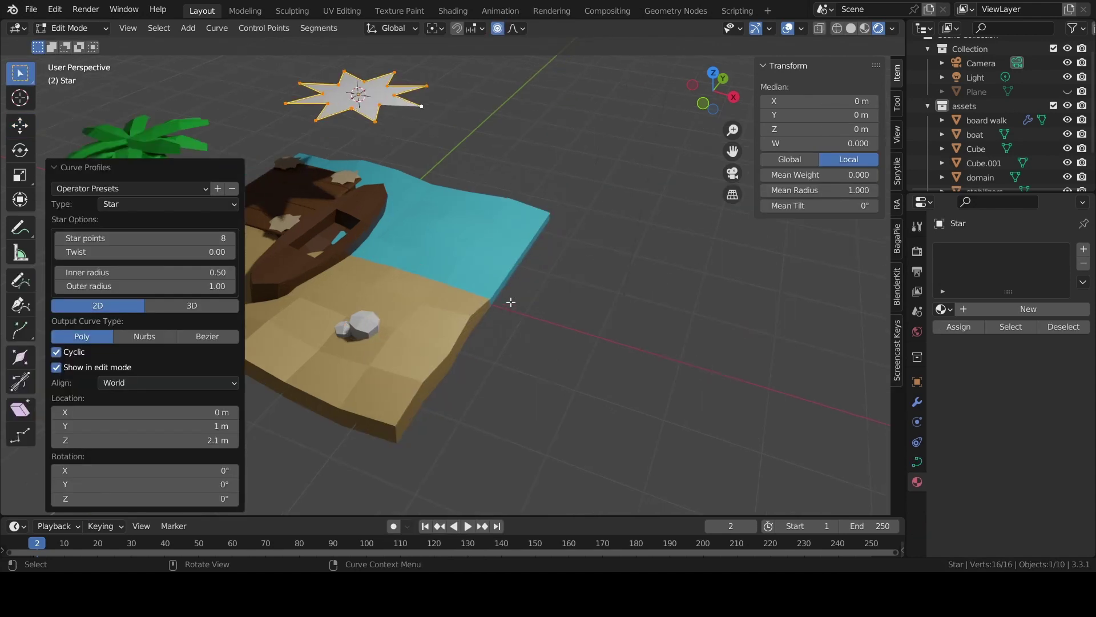
left_click(222, 238)
key("Return")
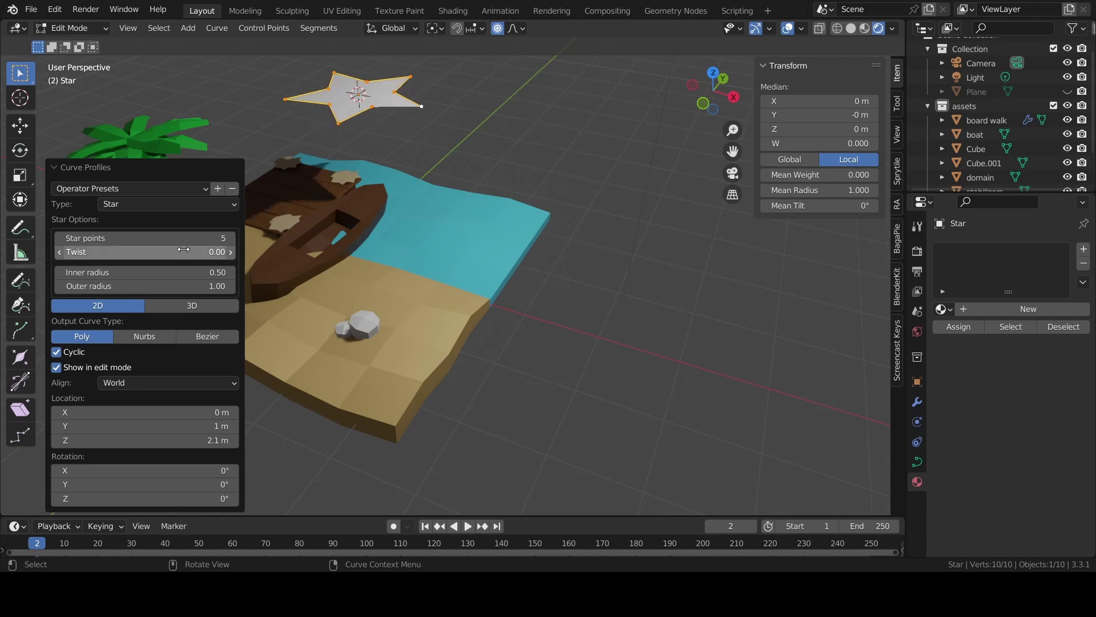
Frame the star, select all its points, and bring up its curve data and editing options
key("Tab")
key("KP_Decimal")
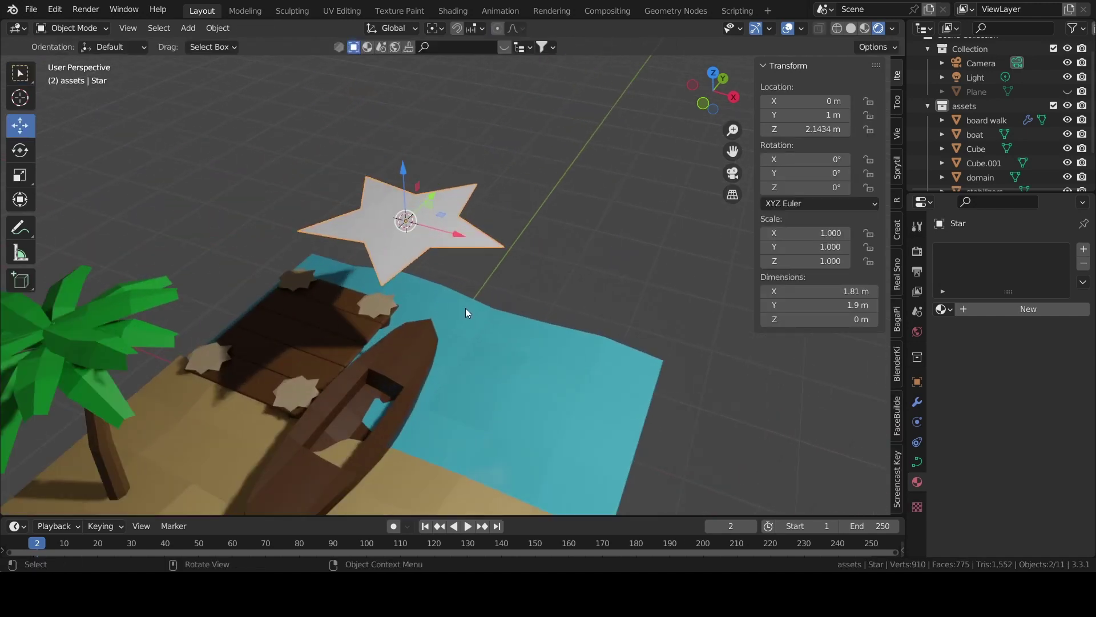
key("Tab")
left_click(413, 229)
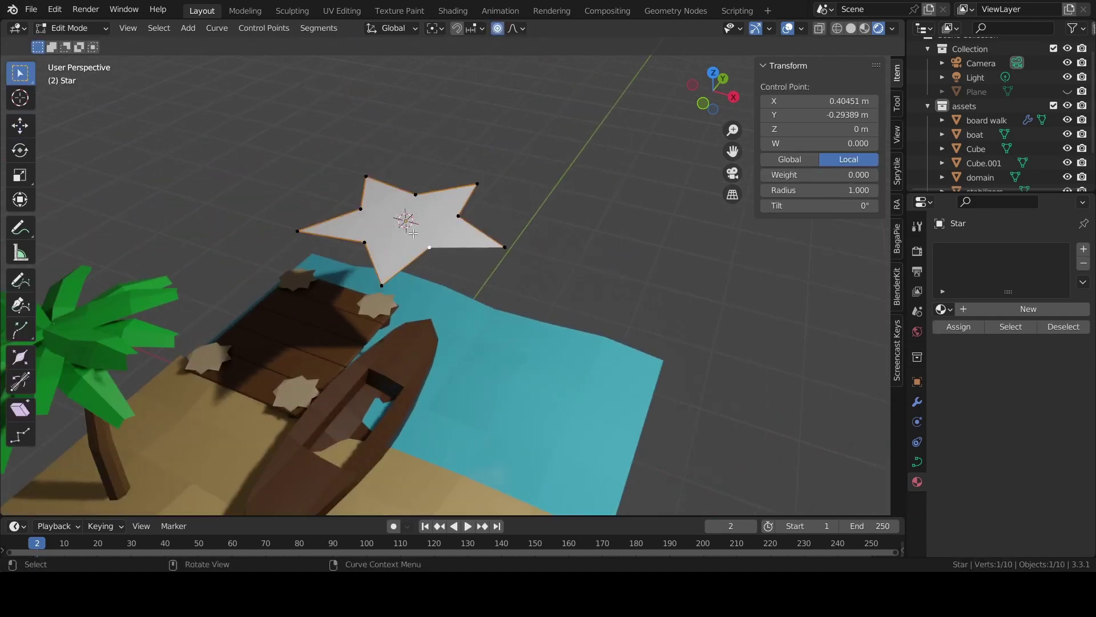
key("a")
key("ctrl+z")
key("Tab")
key("Tab")
middle_click_drag(121, 135, 143, 132)
key("a")
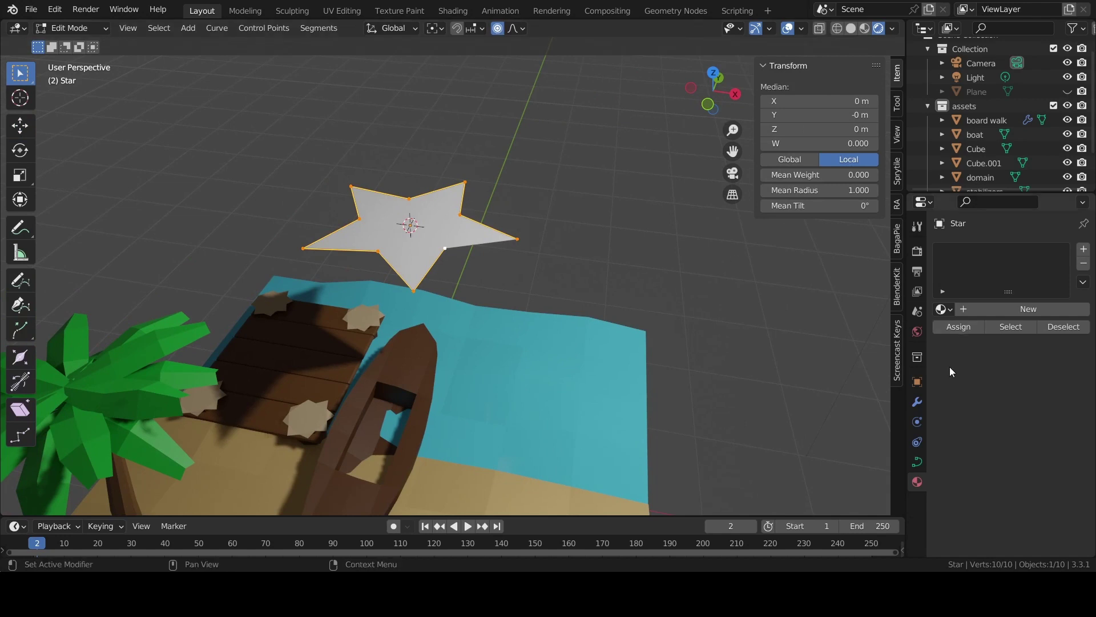
left_click(919, 461)
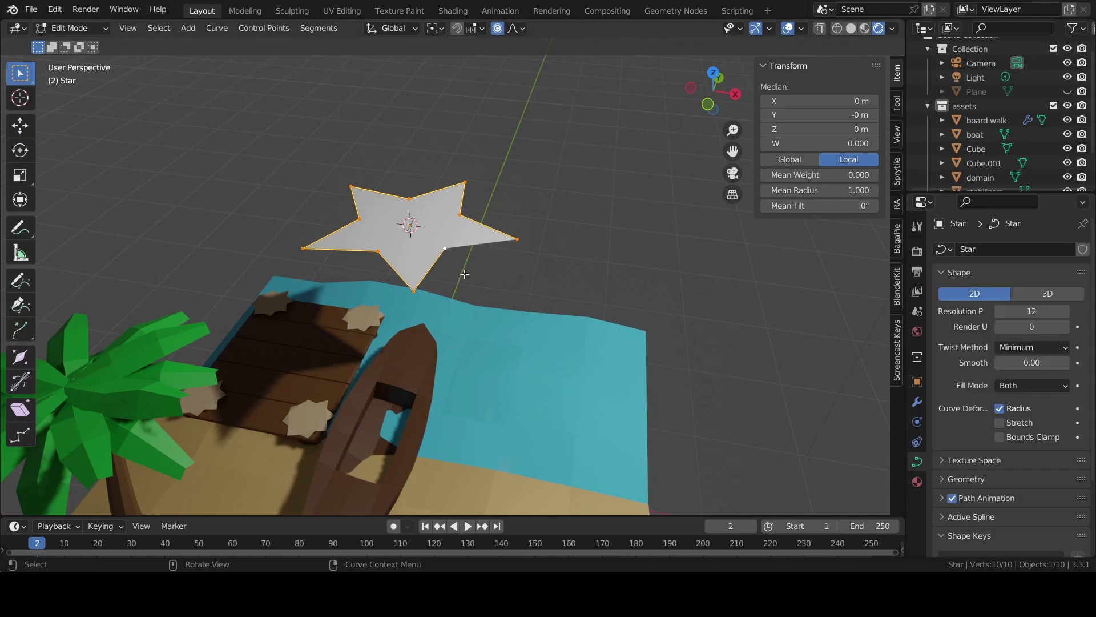
right_click(444, 214)
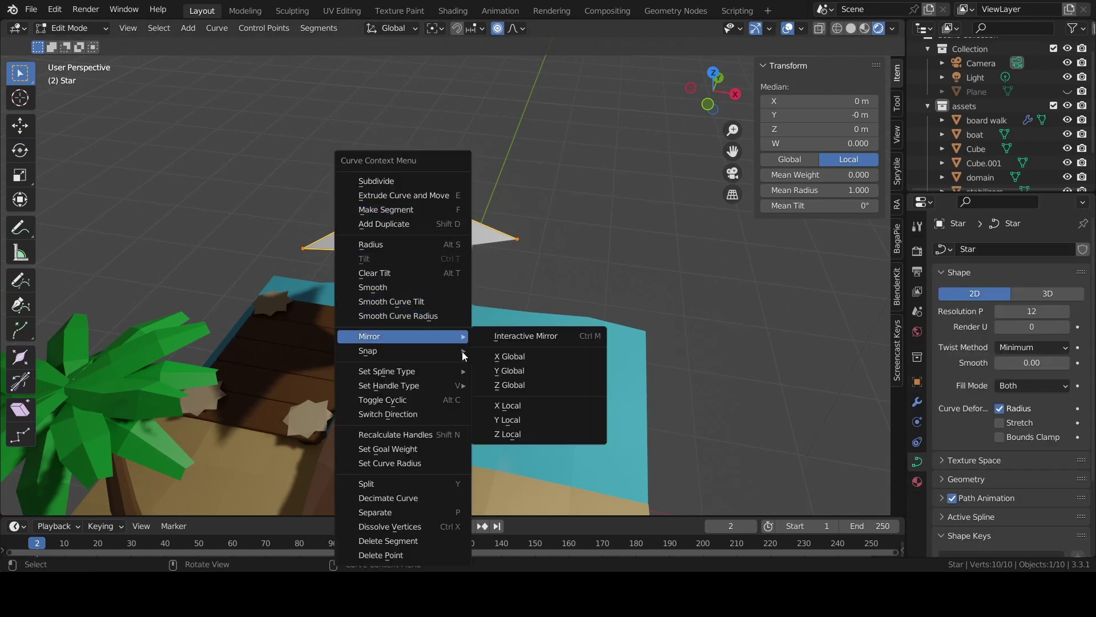
key("Tab")
right_click(416, 217)
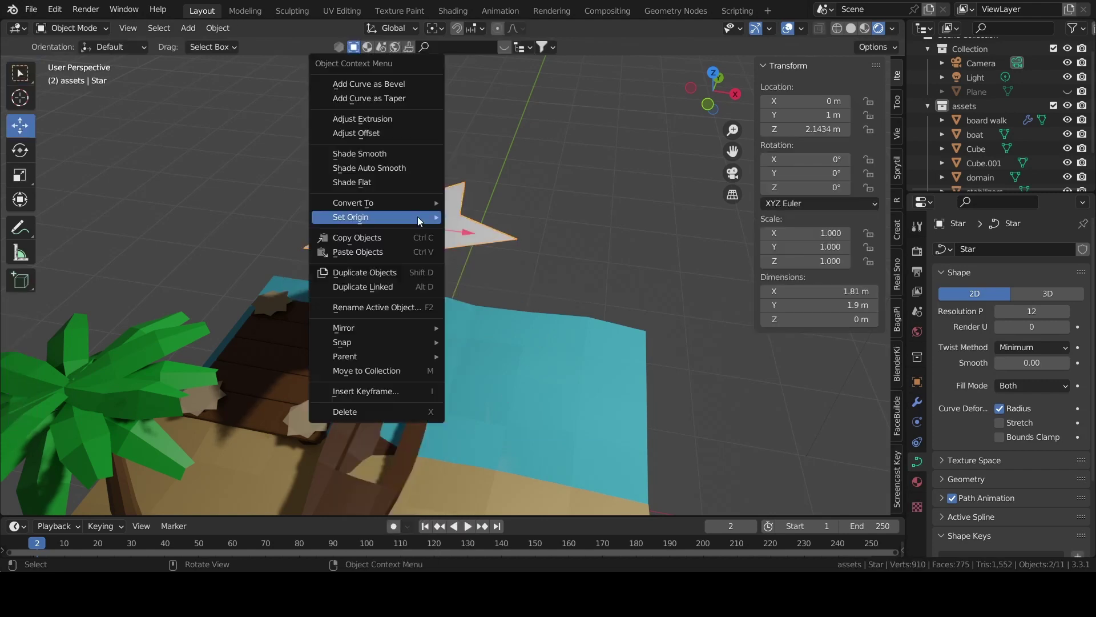
left_click(489, 215)
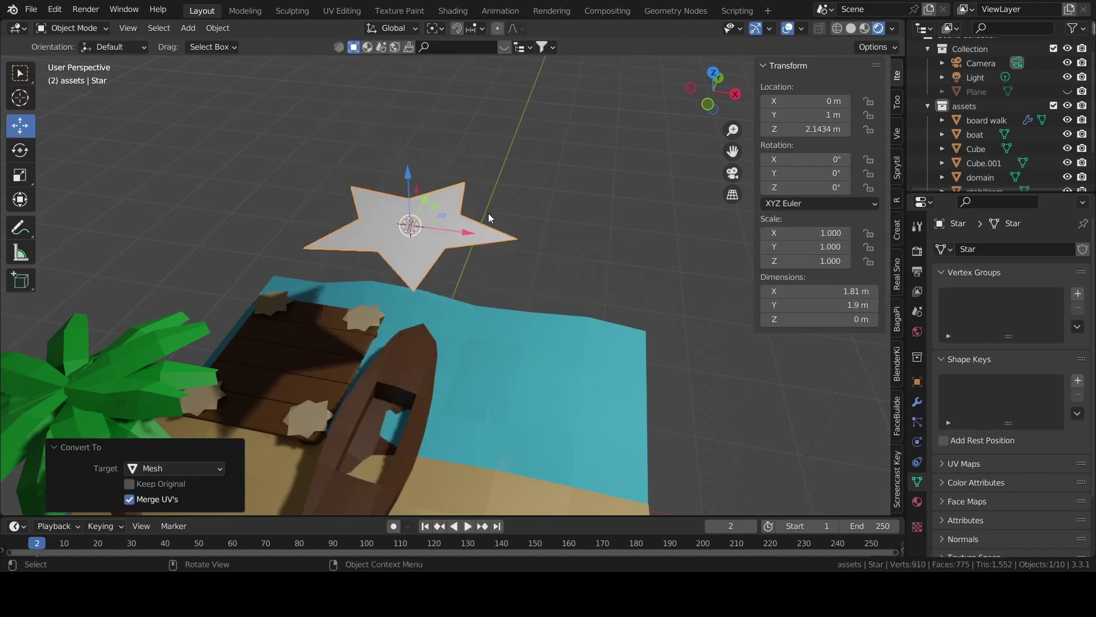
key("ctrl+Tab")
left_click(540, 223)
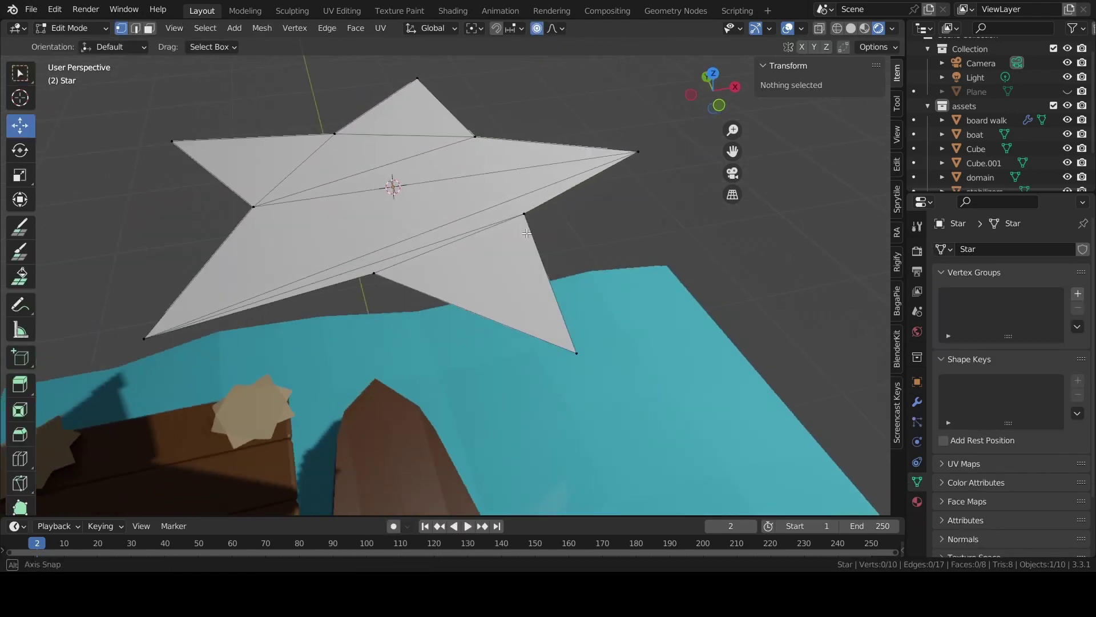
mouse_move(540, 224)
middle_mouse_down()
mouse_move(656, 223)
mouse_move(590, 235)
middle_mouse_up()
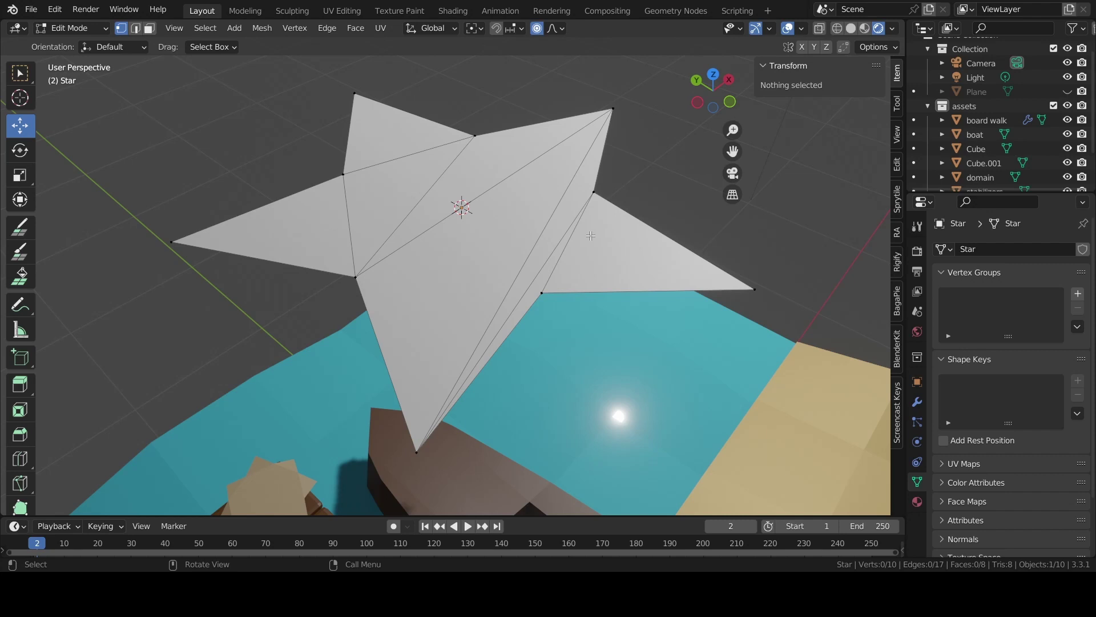
left_click(919, 403)
left_click(998, 250)
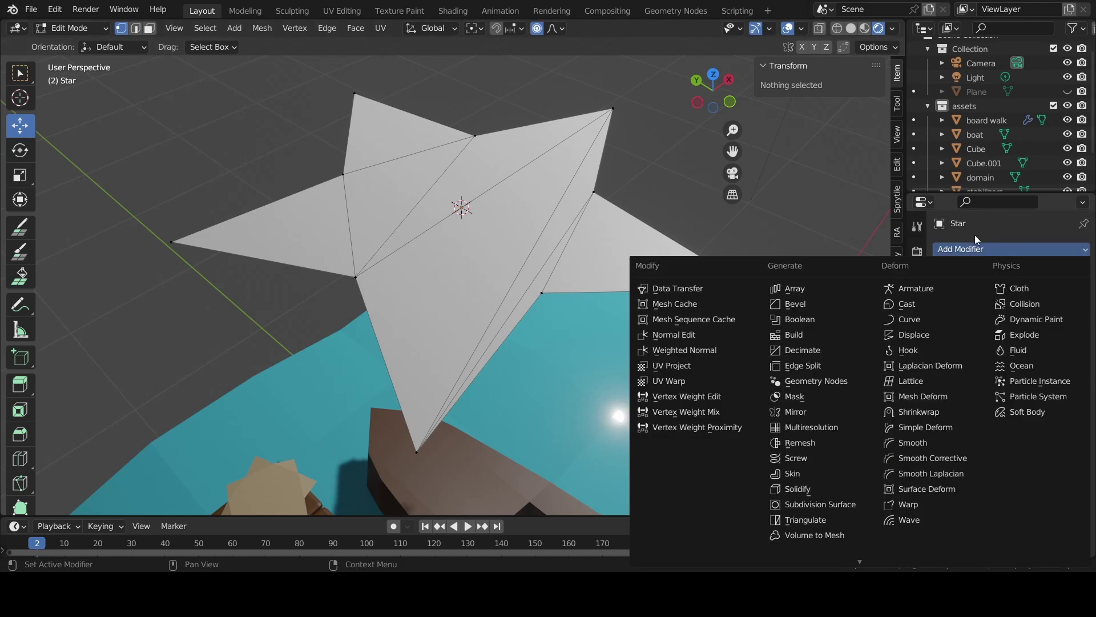
left_click(813, 443)
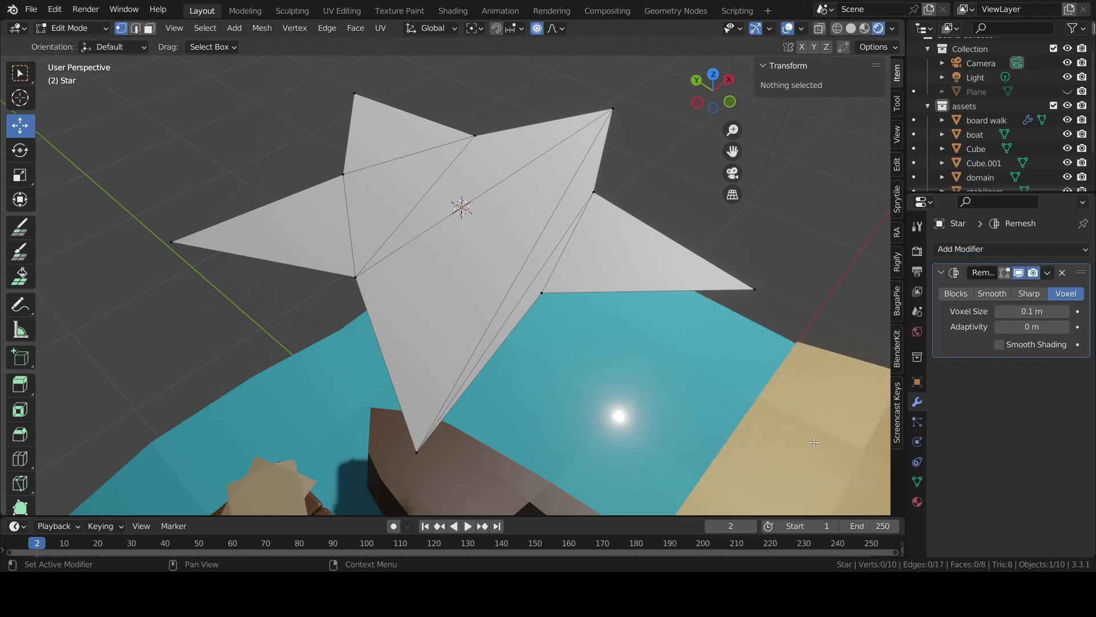
mouse_move(1031, 311)
left_mouse_down()
mouse_move(1045, 311)
mouse_move(1014, 311)
left_mouse_up()
key("ctrl+Tab")
left_click(400, 198)
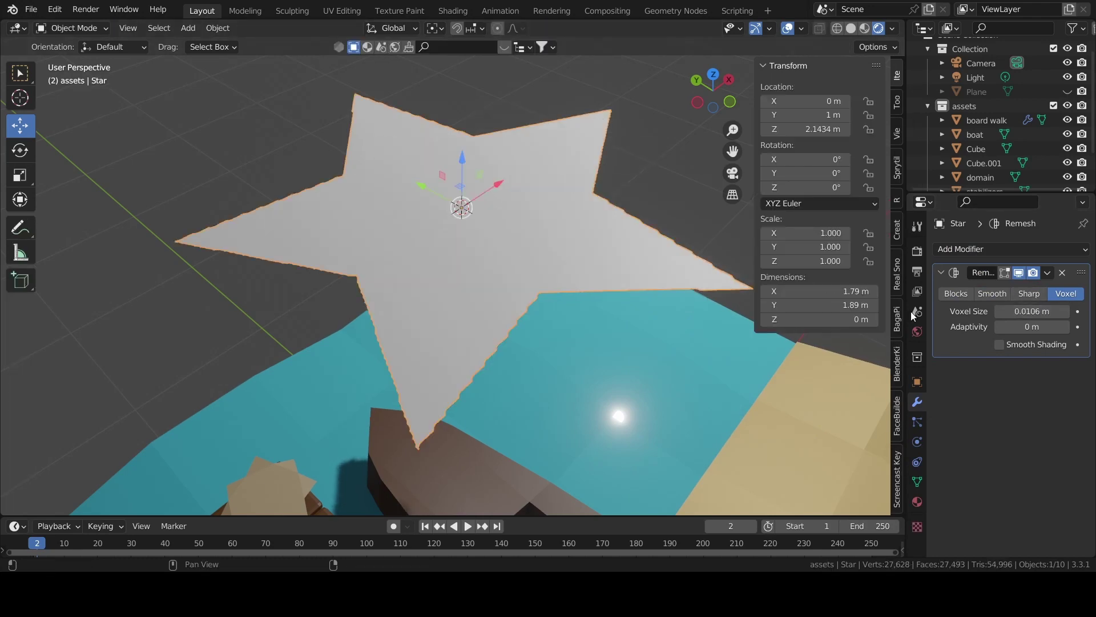
left_click(1029, 295)
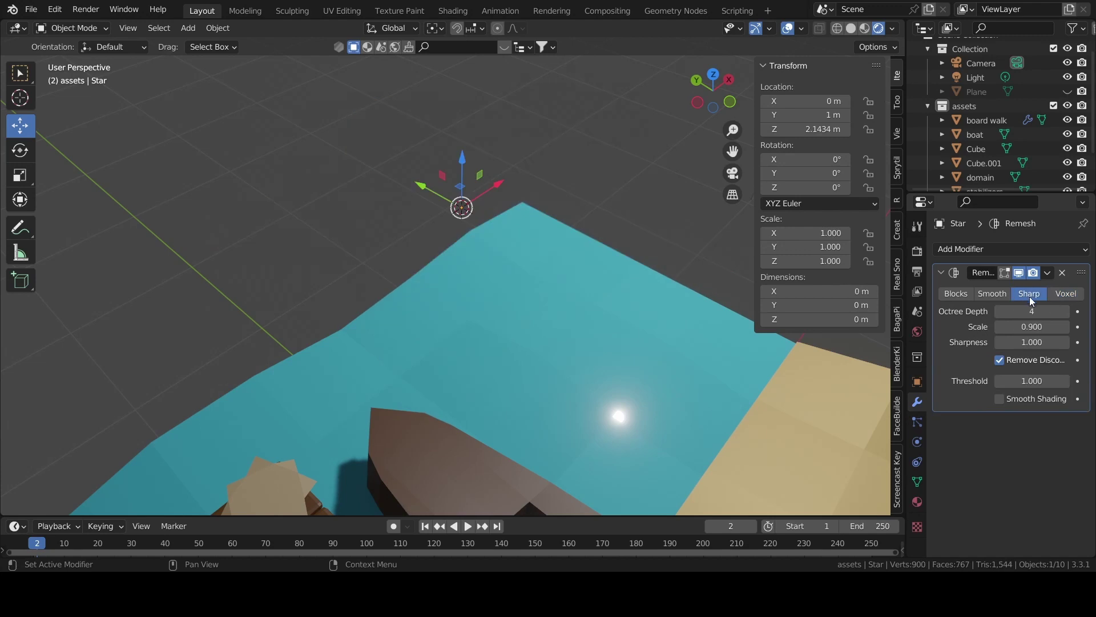
left_click(1065, 311)
left_click(1046, 308)
type("11")
key("Return")
left_click(1062, 273)
mouse_move(678, 347)
middle_mouse_down()
mouse_move(557, 271)
mouse_move(502, 332)
middle_mouse_up()
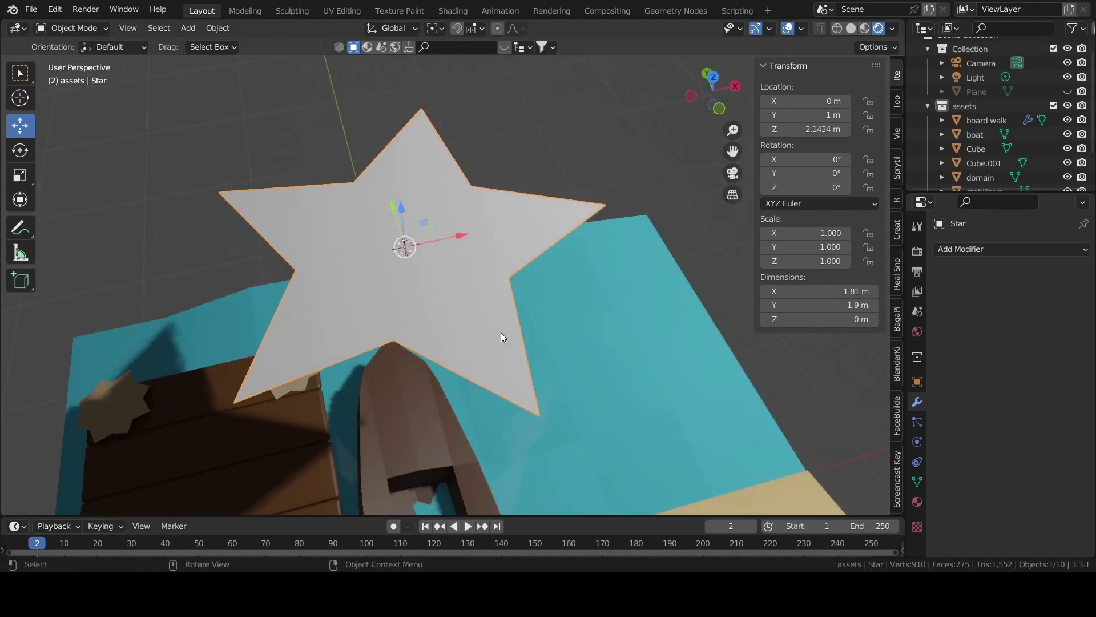
Select all the star's points and expand its Curve Data Geometry settings
key("Tab")
scroll(540, 292, "up", 3)
key("Tab")
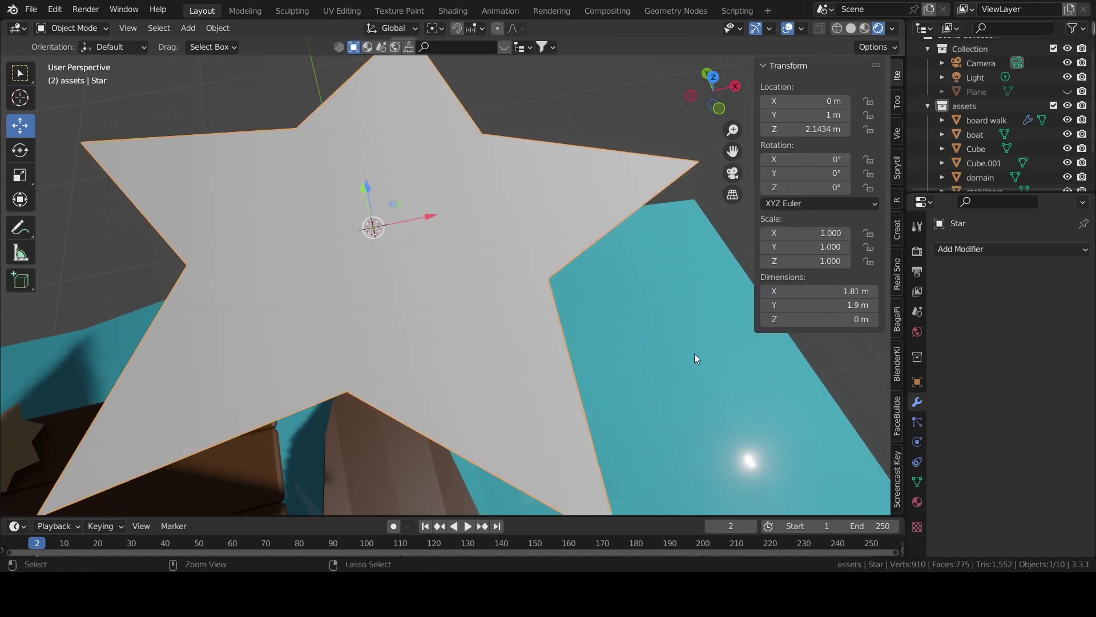
scroll(662, 350, "down", 5)
scroll(662, 364, "up", 2)
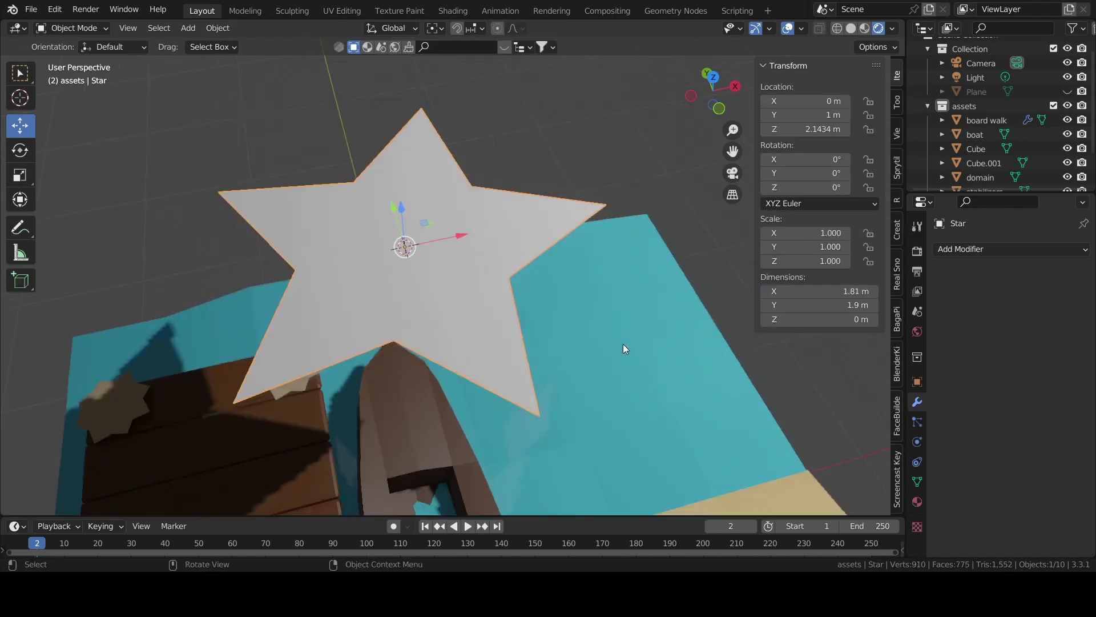
scroll(622, 343, "down", 2)
key("Tab")
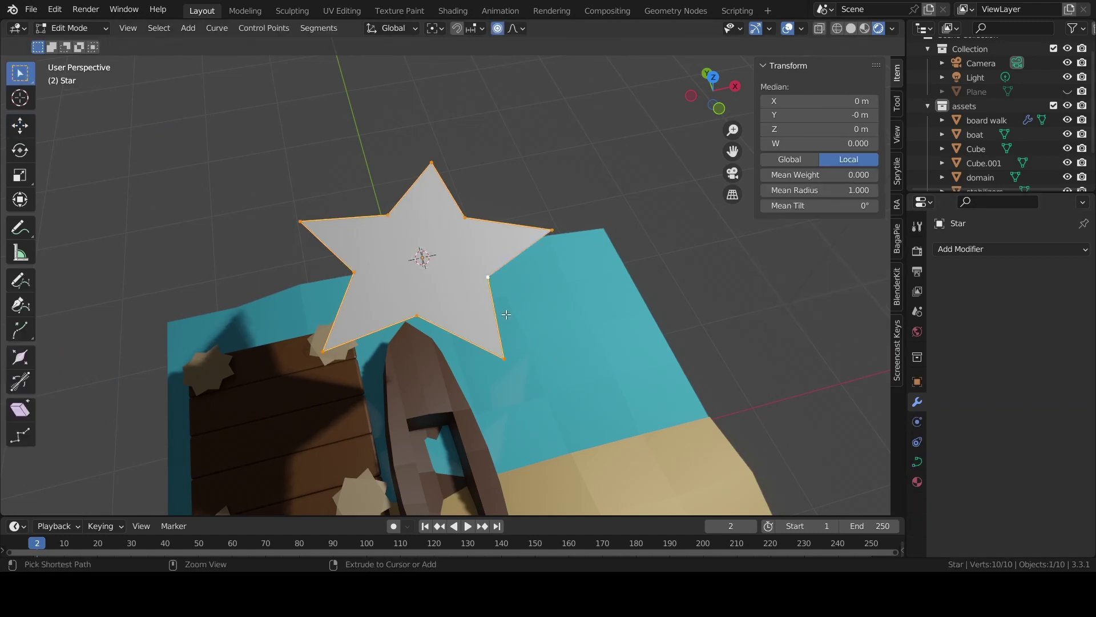
key("a")
left_click(916, 461)
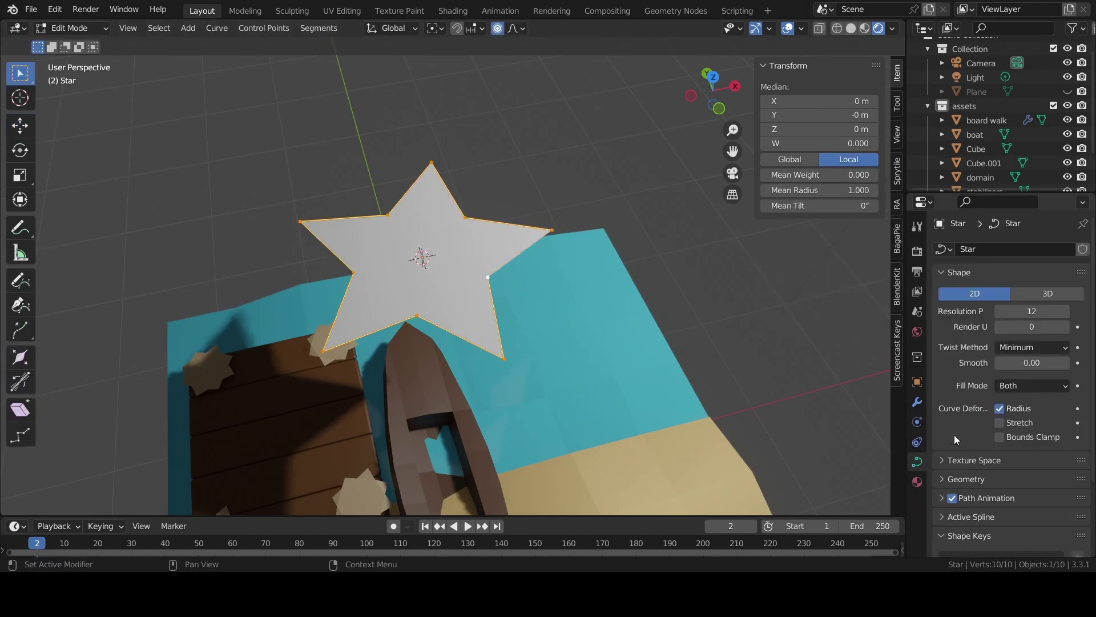
scroll(959, 417, "down", 3)
left_click(968, 406)
scroll(980, 417, "down", 3)
scroll(981, 413, "down", 2)
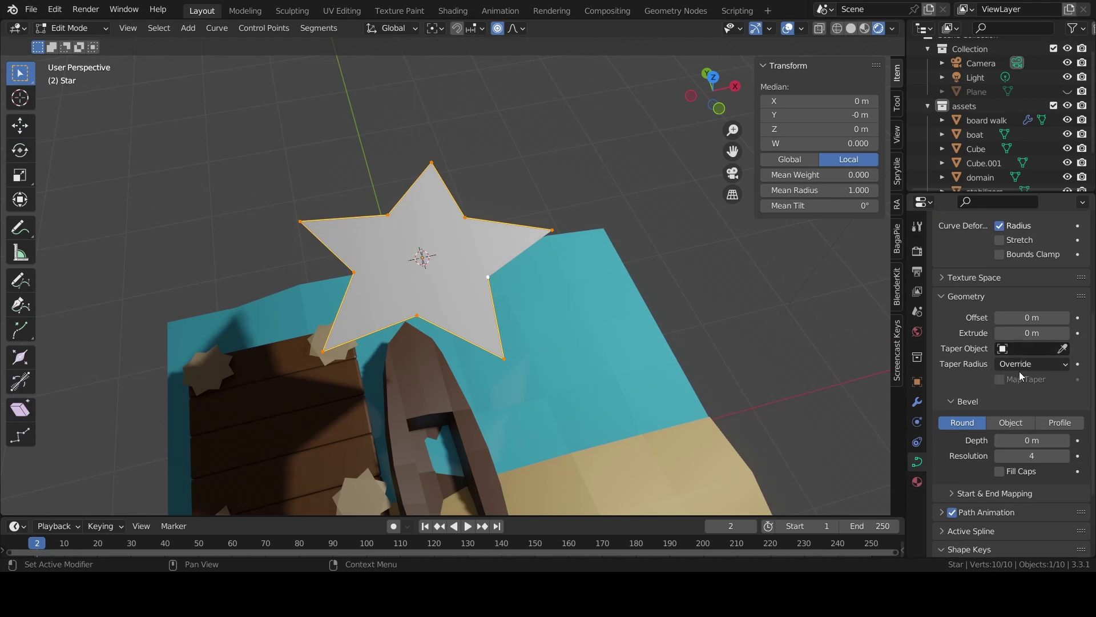
Extrude the star to 0.048 m, try a bevel, then undo it while keeping the thickness
left_click_drag(1019, 331, 1027, 331)
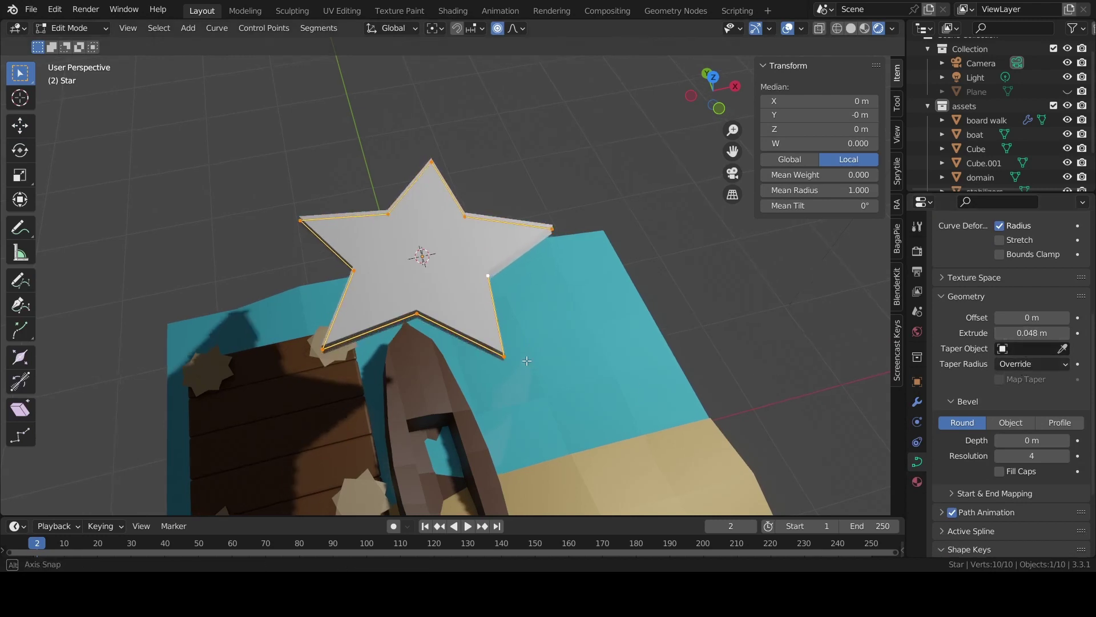
mouse_move(513, 388)
middle_mouse_down()
mouse_move(529, 296)
mouse_move(484, 288)
middle_mouse_up()
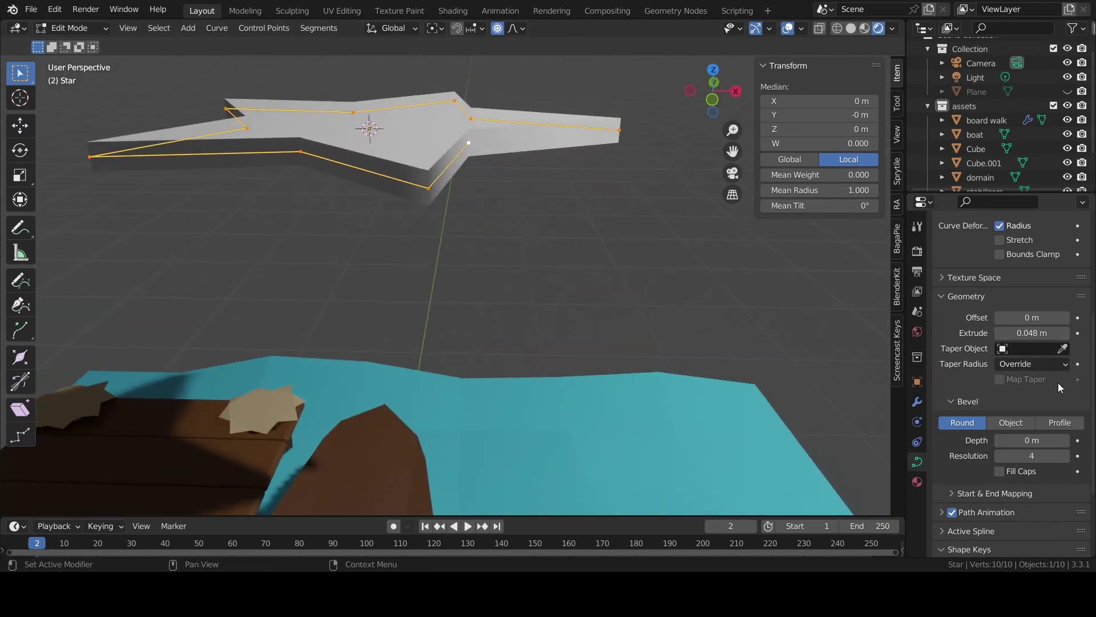
scroll(1058, 382, "down", 2)
left_click_drag(1030, 395, 1068, 395)
middle_click_drag(729, 262, 613, 234)
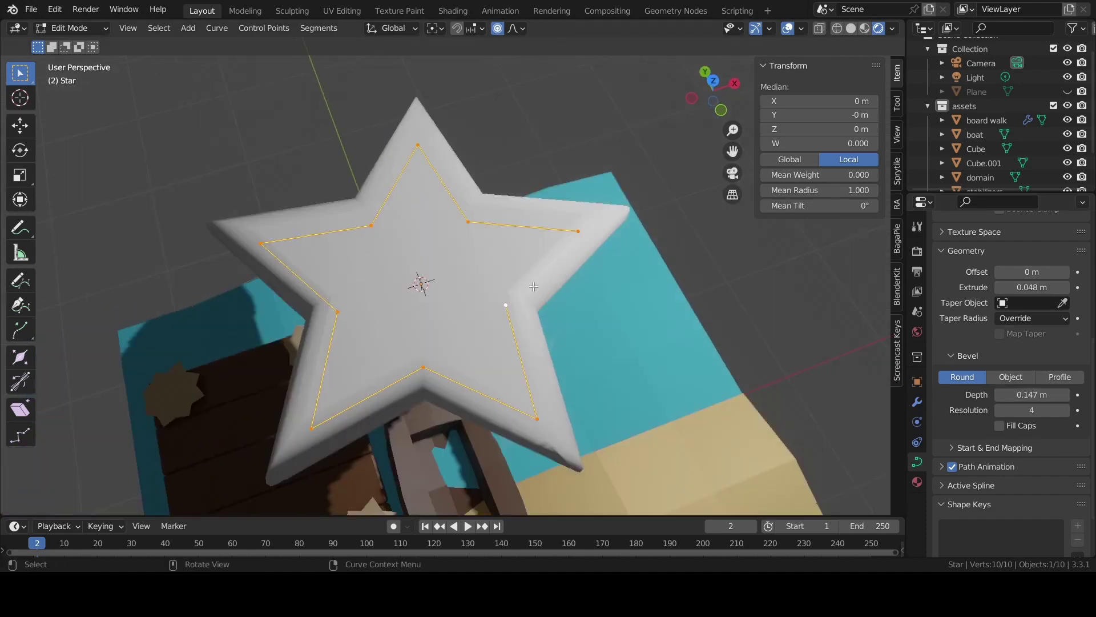
key("ctrl+z")
key("ctrl+z")
key("ctrl+z")
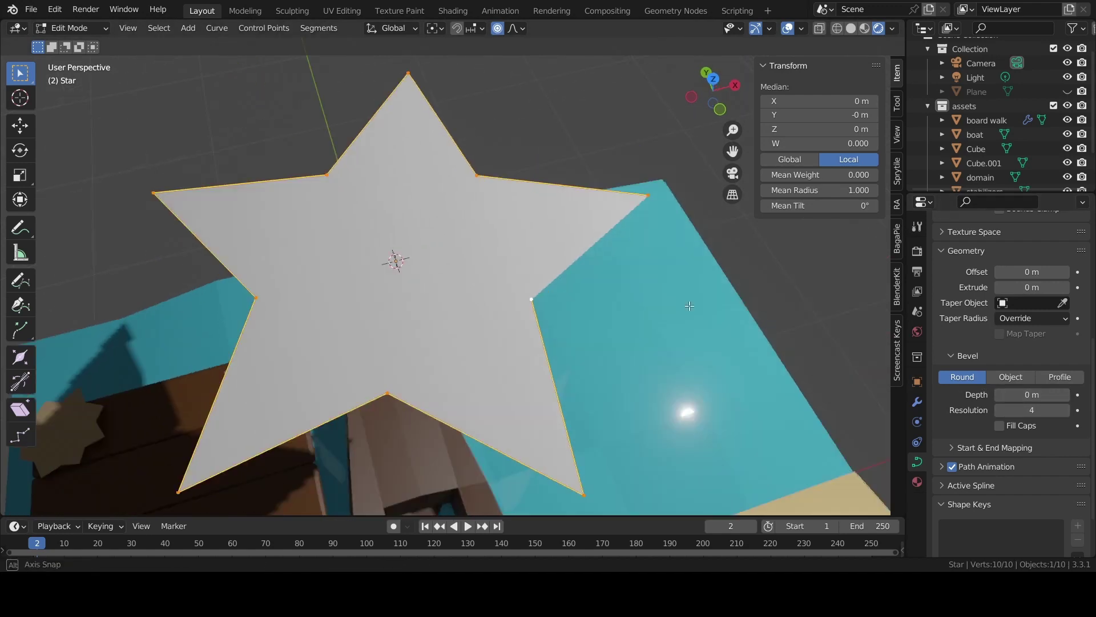
key("ctrl+z")
key("ctrl+z")
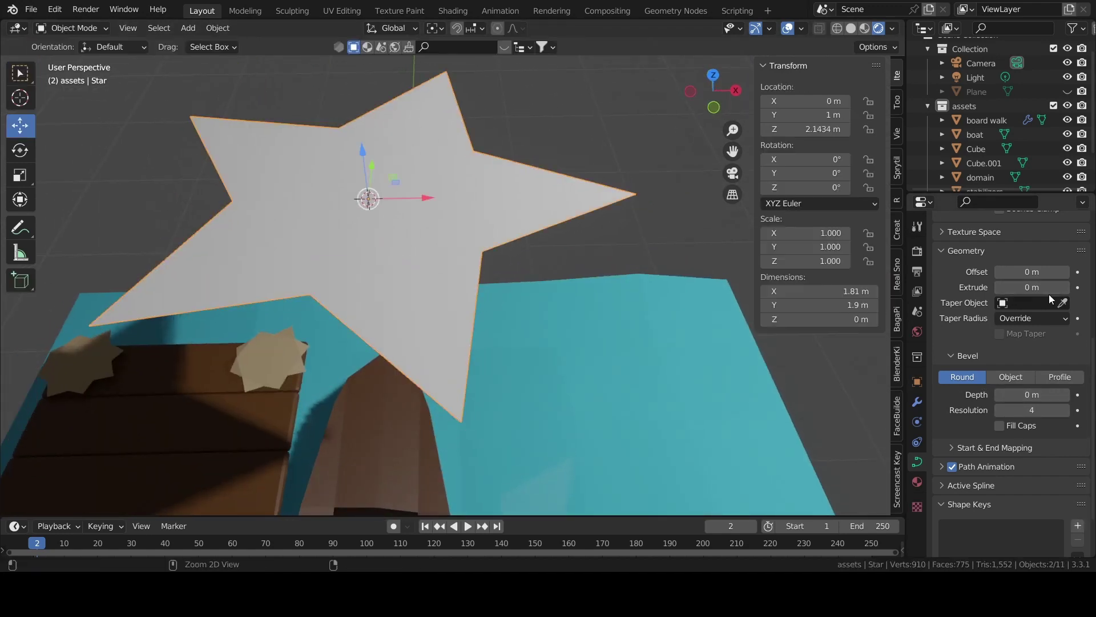
key("ctrl+shift+z")
key("ctrl+shift+z")
key("ctrl+shift+z")
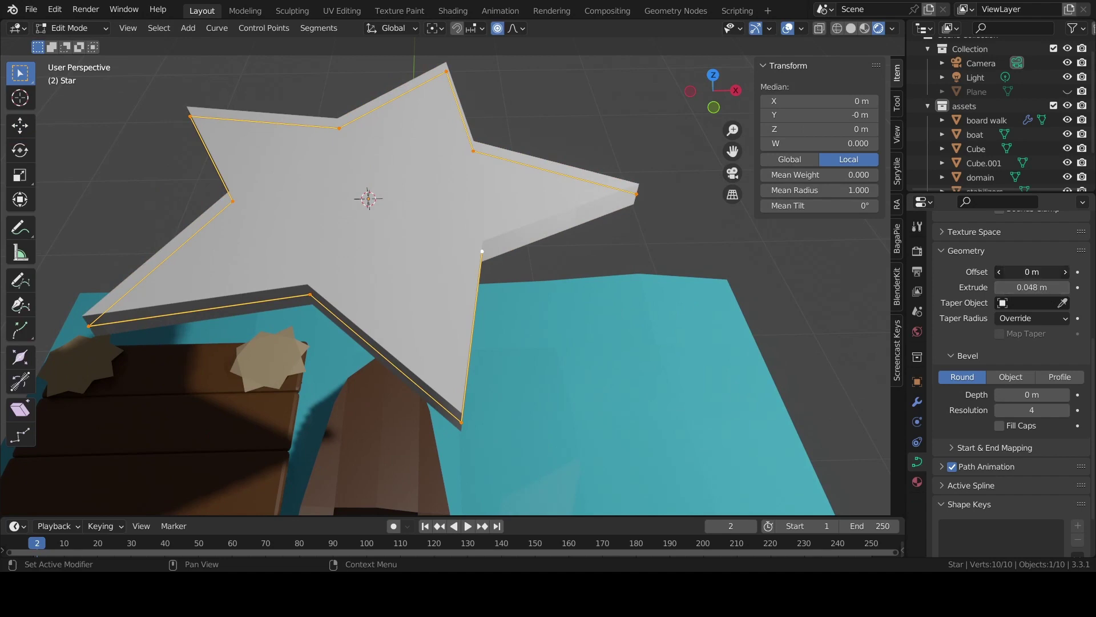
Try an Offset on the star's outline, leaving Offset at 0 m
key("Return")
left_click_drag(1049, 271, 1024, 269)
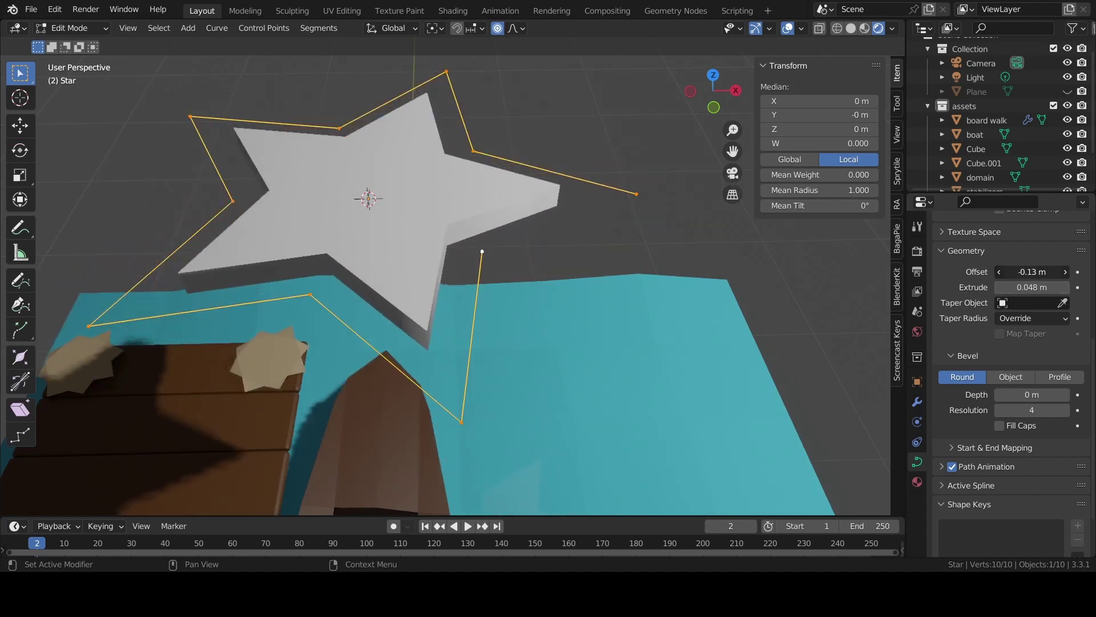
mouse_move(832, 372)
middle_mouse_down()
mouse_move(664, 277)
mouse_move(685, 311)
middle_mouse_up()
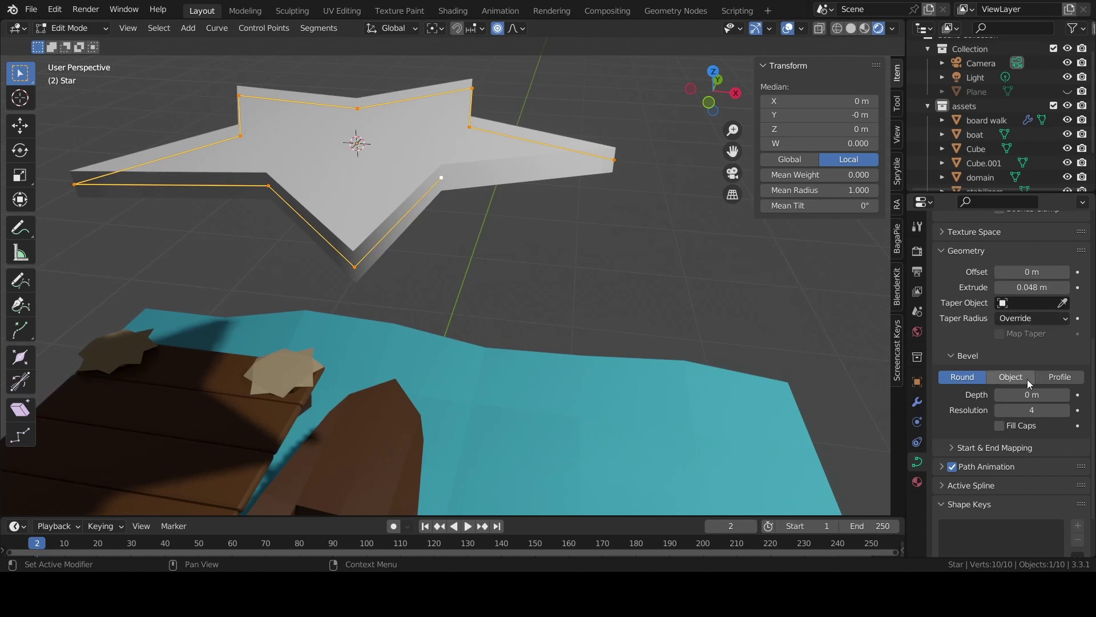
scroll(753, 193, "down", 4)
Check the island through the scene camera, orbit back to perspective and return to Object Mode
left_click(733, 173)
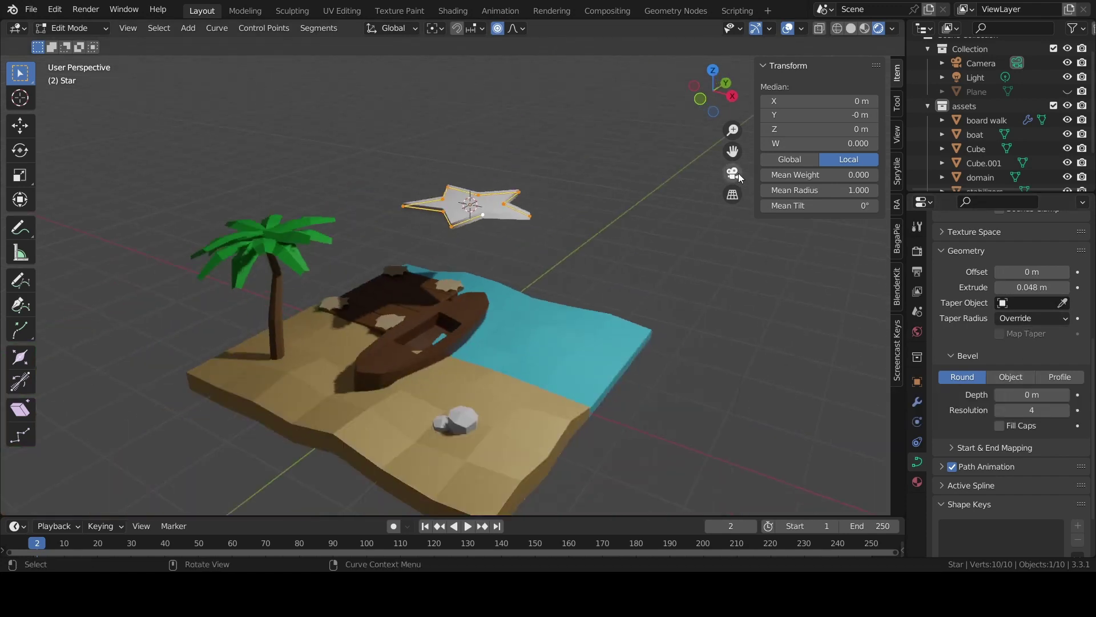
middle_click_drag(618, 276, 625, 258, "shift")
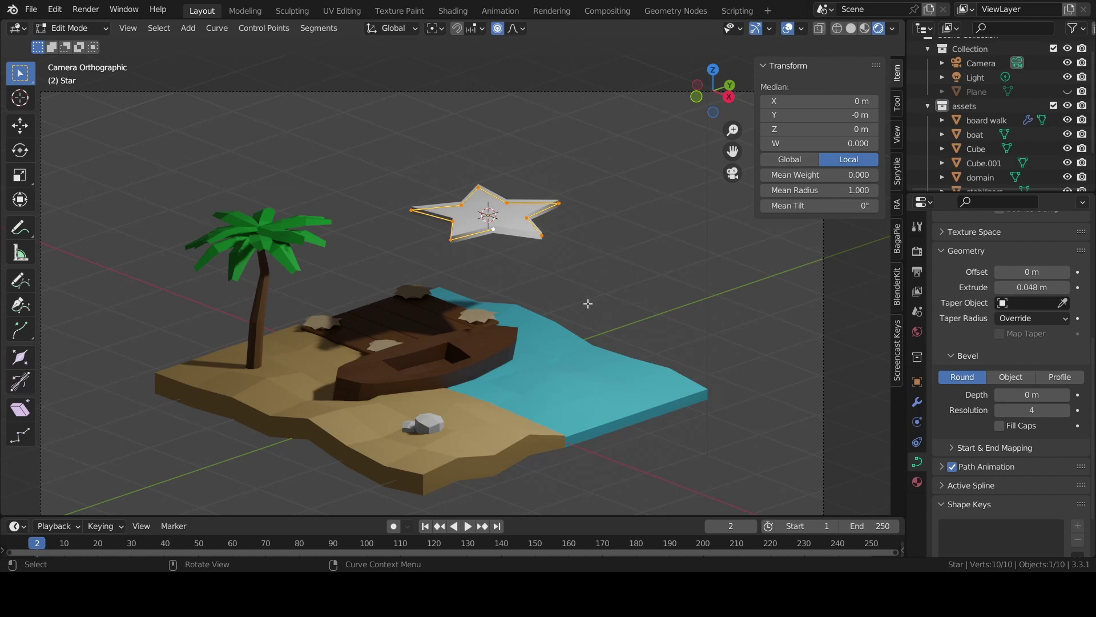
scroll(585, 312, "up", 2)
scroll(589, 321, "up", 2)
middle_click_drag(589, 321, 599, 303)
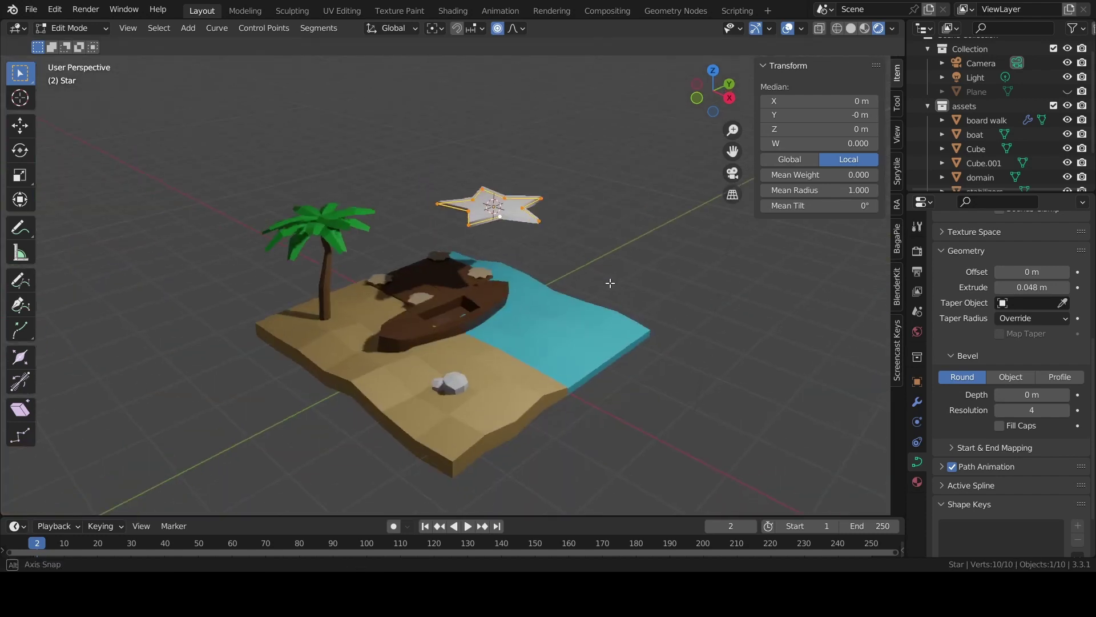
scroll(607, 285, "up", 3)
key("Tab")
Convert the star curve into a mesh, looking at the modifier list without adding one
scroll(553, 200, "up", 2)
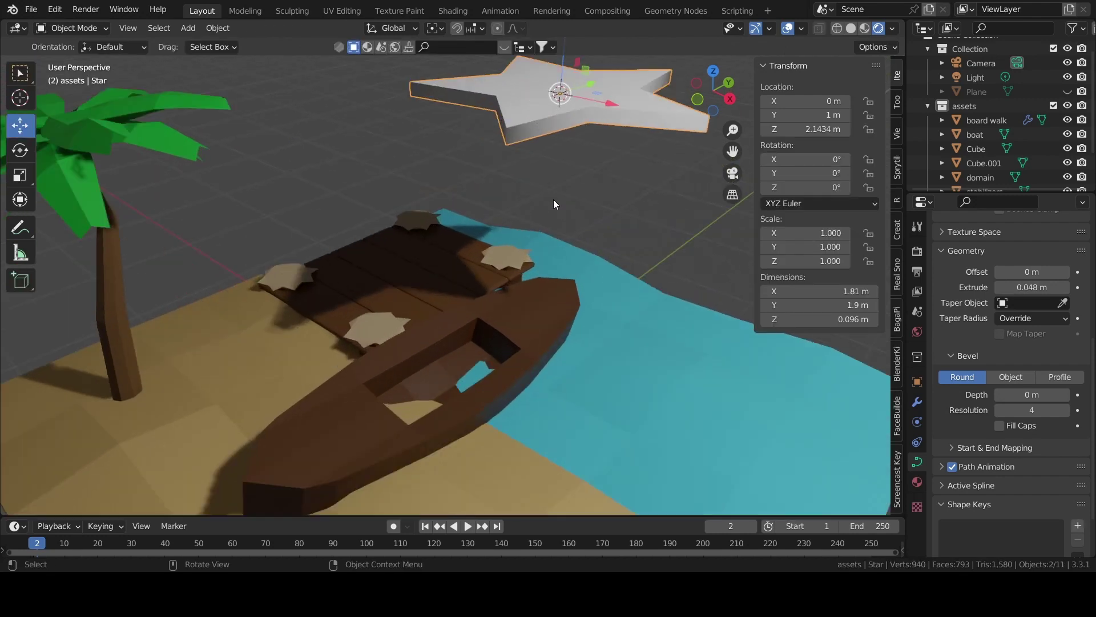
middle_click_drag(553, 200, 560, 262)
right_click(571, 153)
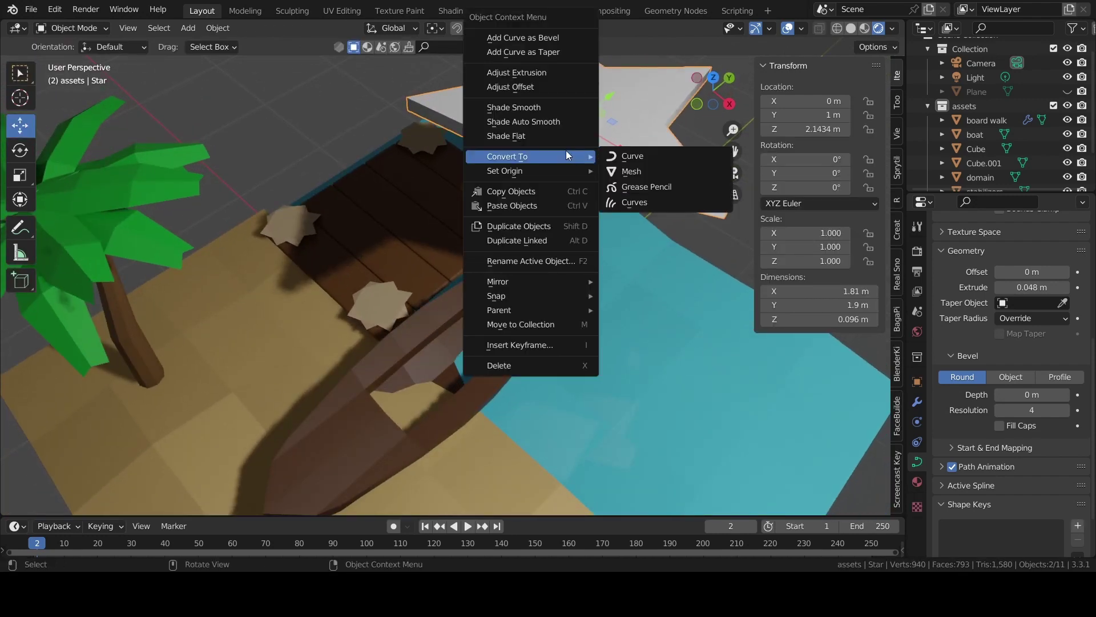
right_click(531, 209)
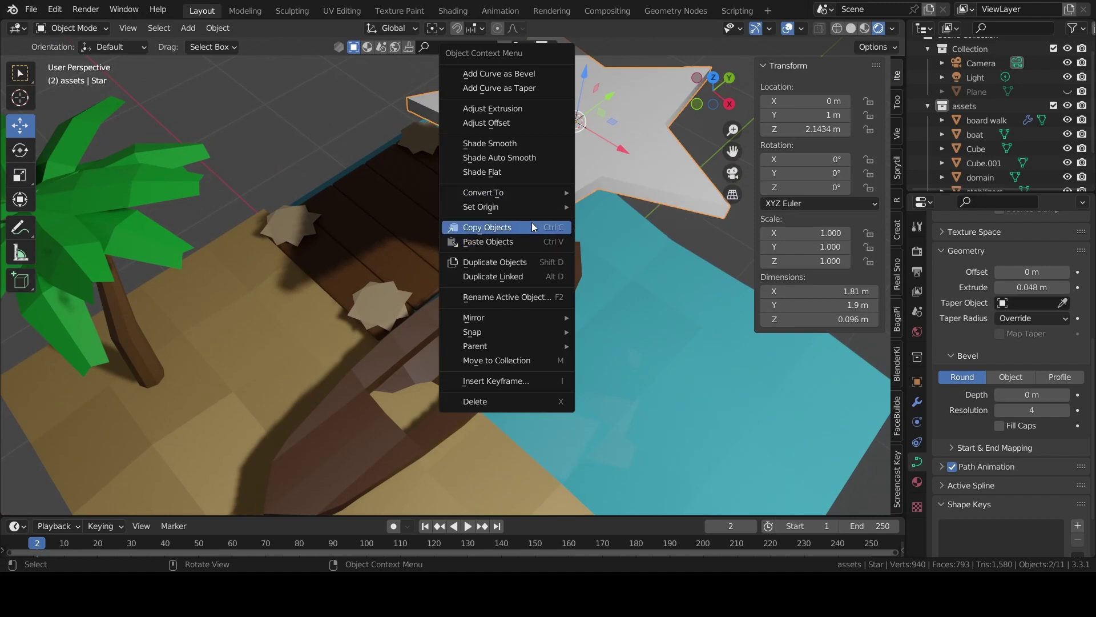
left_click(605, 210)
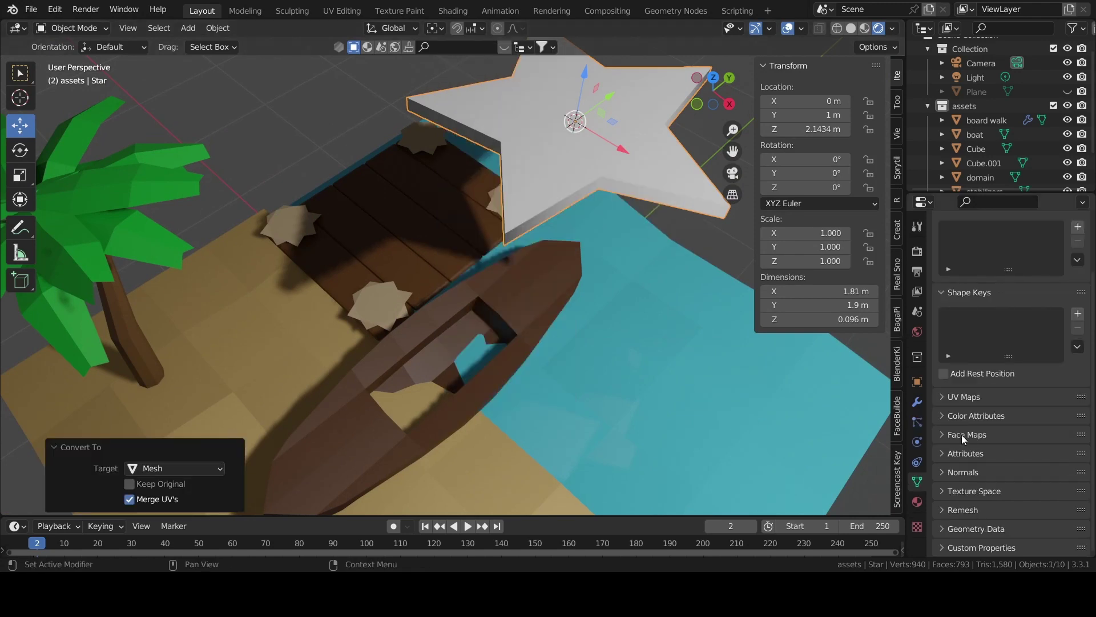
left_click(918, 402)
left_click(1013, 249)
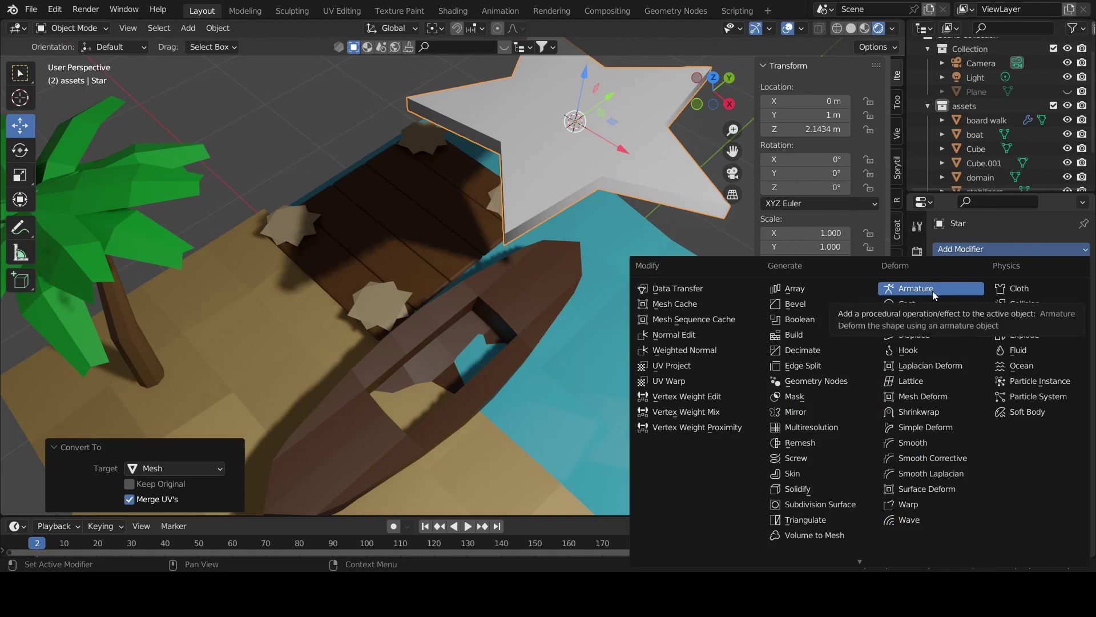
key("Escape")
Give the star a new material with a pink base colour
left_click(917, 502)
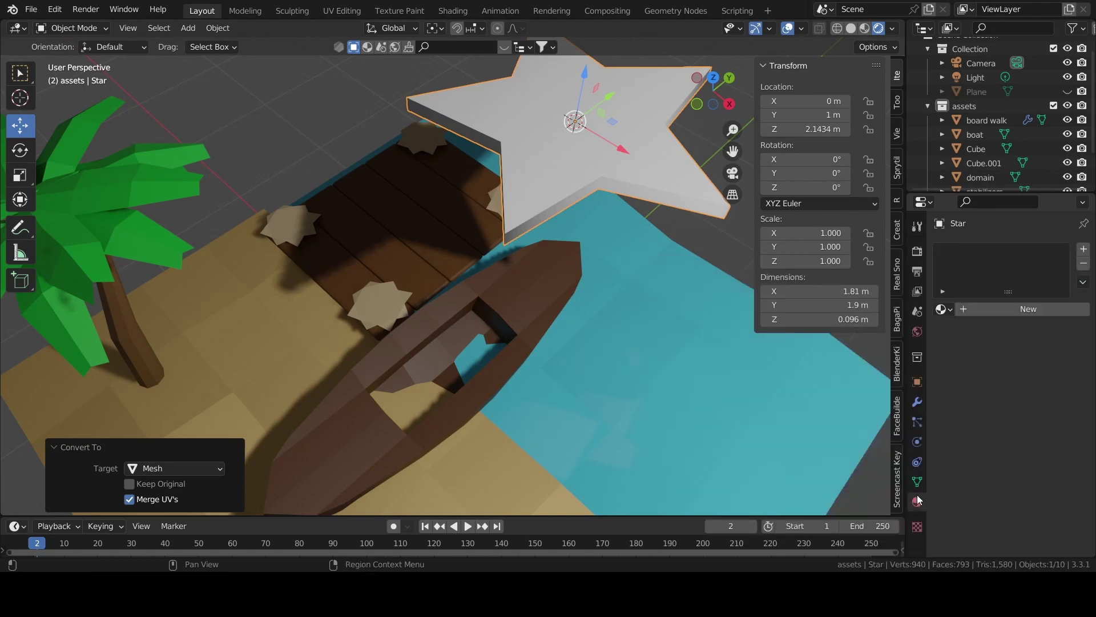
left_click(984, 308)
left_click(1020, 454)
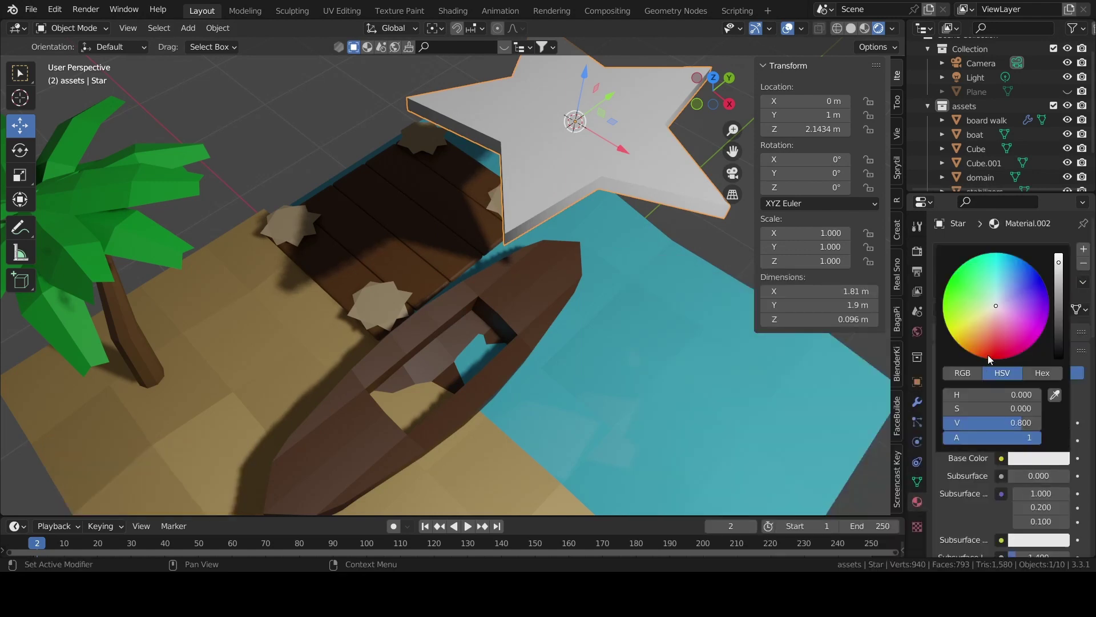
mouse_move(989, 355)
left_mouse_down()
mouse_move(1012, 330)
mouse_move(1006, 344)
mouse_move(1001, 325)
left_mouse_up()
Confirm the star's Z location and rotate it around its vertical axis
middle_click_drag(336, 372, 448, 361)
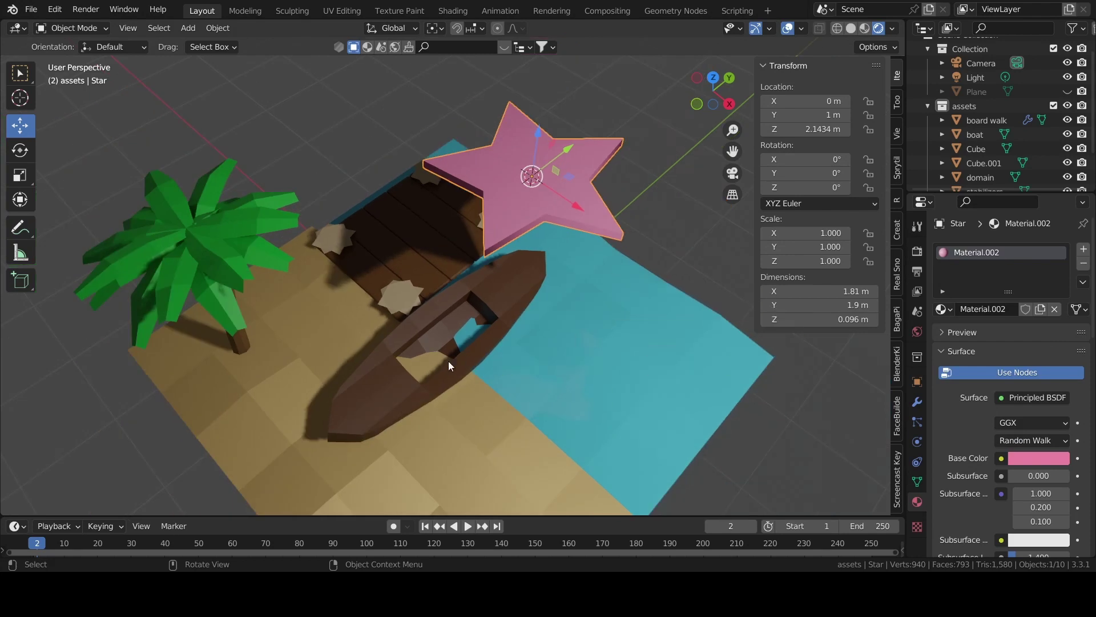
right_click(571, 181)
key("Escape")
left_click(805, 129)
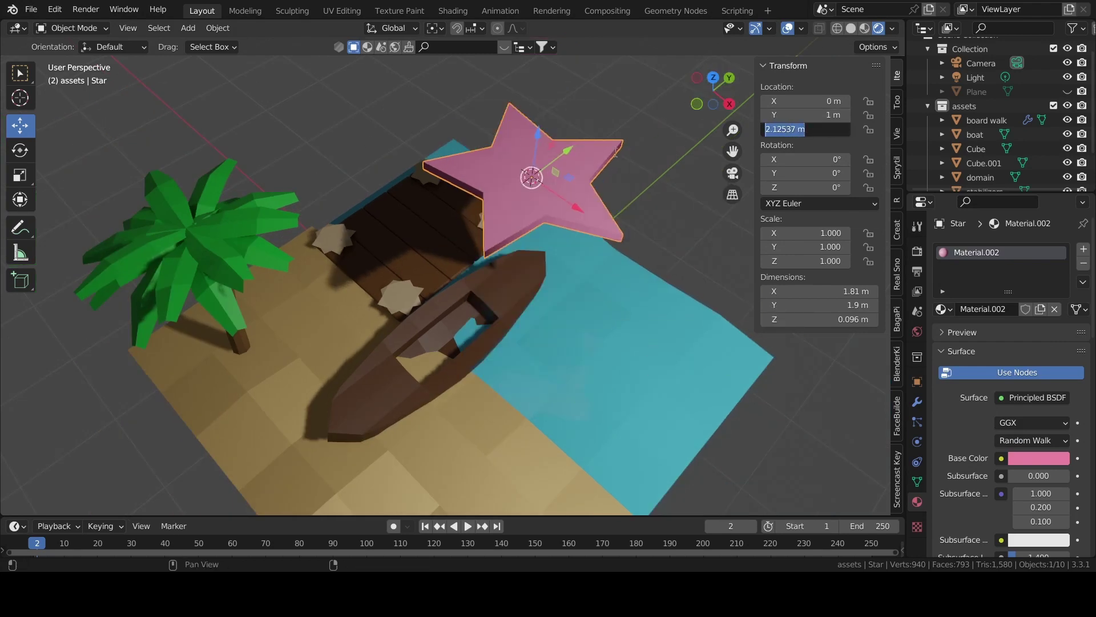
key("Return")
left_click_drag(805, 187, 828, 187)
mouse_move(933, 171)
left_mouse_down()
mouse_move(1021, 161)
mouse_move(982, 150)
left_mouse_up()
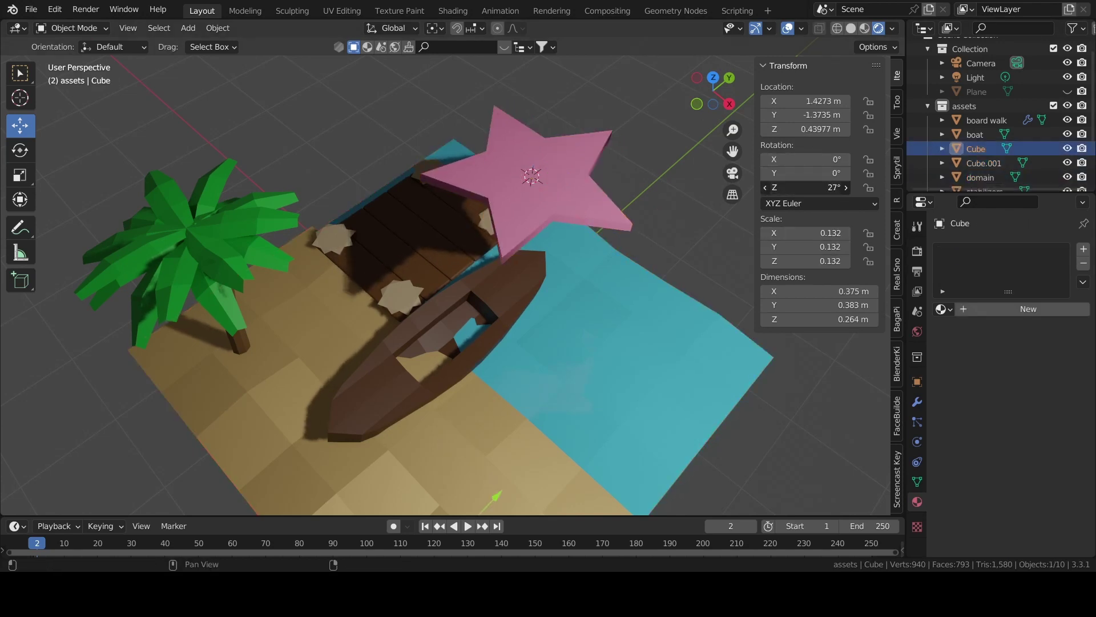
Spin the star, scale it to 0.425 and lower it along Z toward the island
scroll(518, 354, "down", 2)
left_click(551, 223)
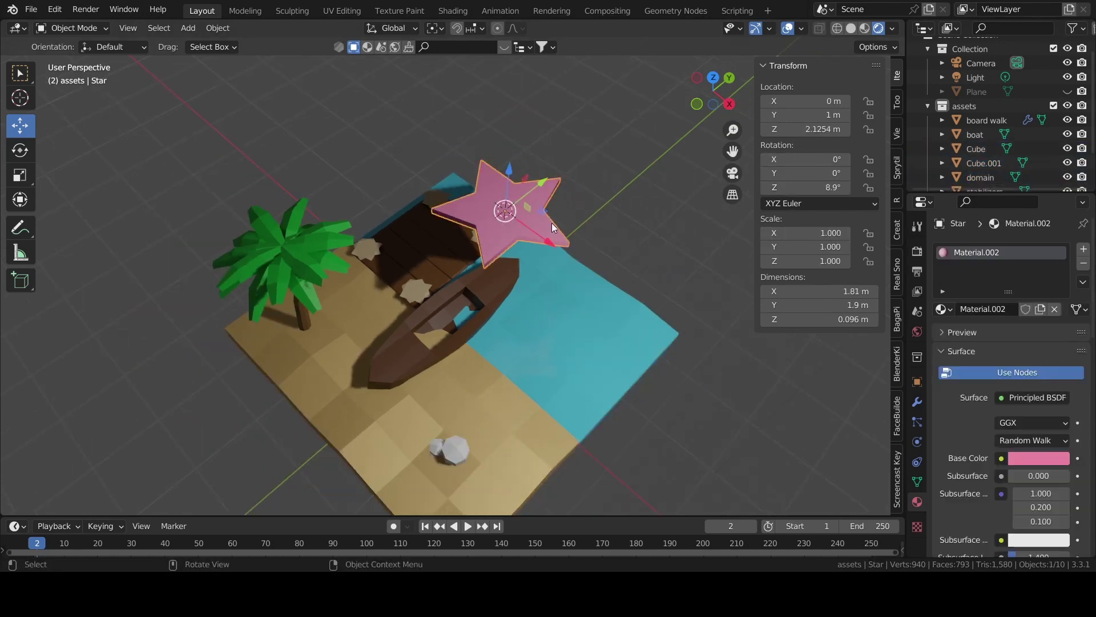
left_click_drag(805, 187, 839, 187)
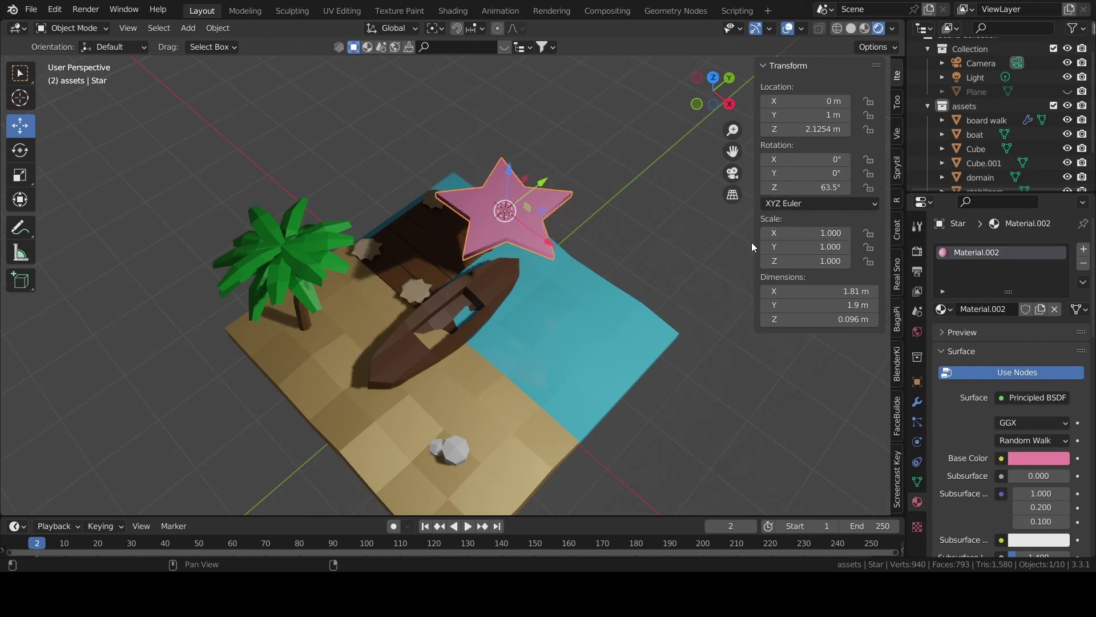
key("s")
left_click(586, 246)
middle_click_drag(586, 245, 537, 198)
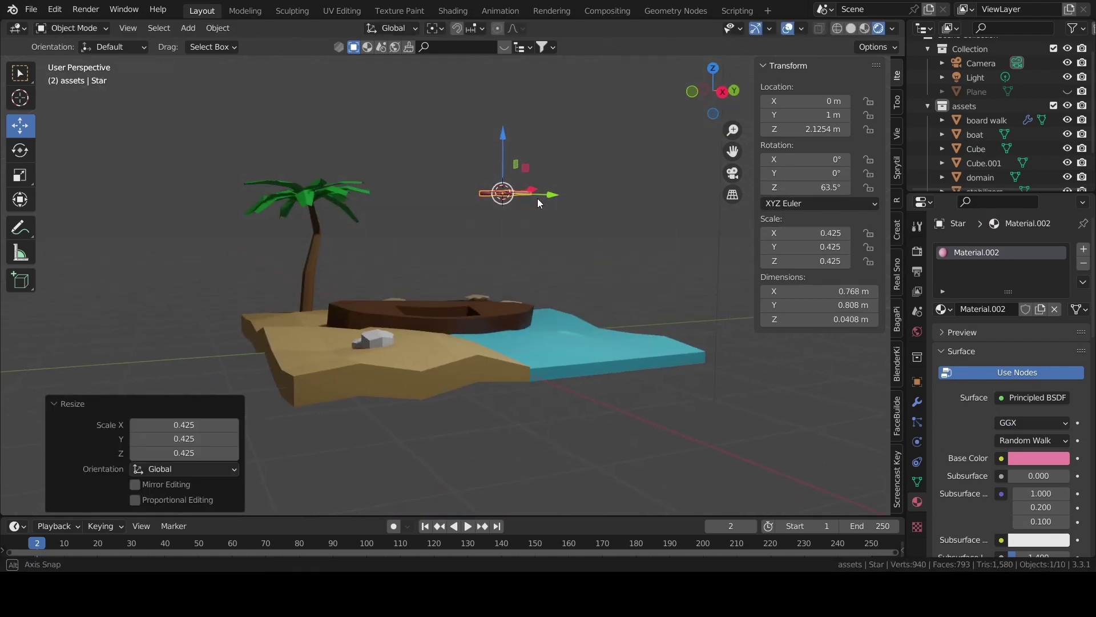
key("g")
key("z")
left_click(530, 284)
Move the star along Y in front of the boat and raise it onto the sand
middle_click_drag(531, 285, 540, 336)
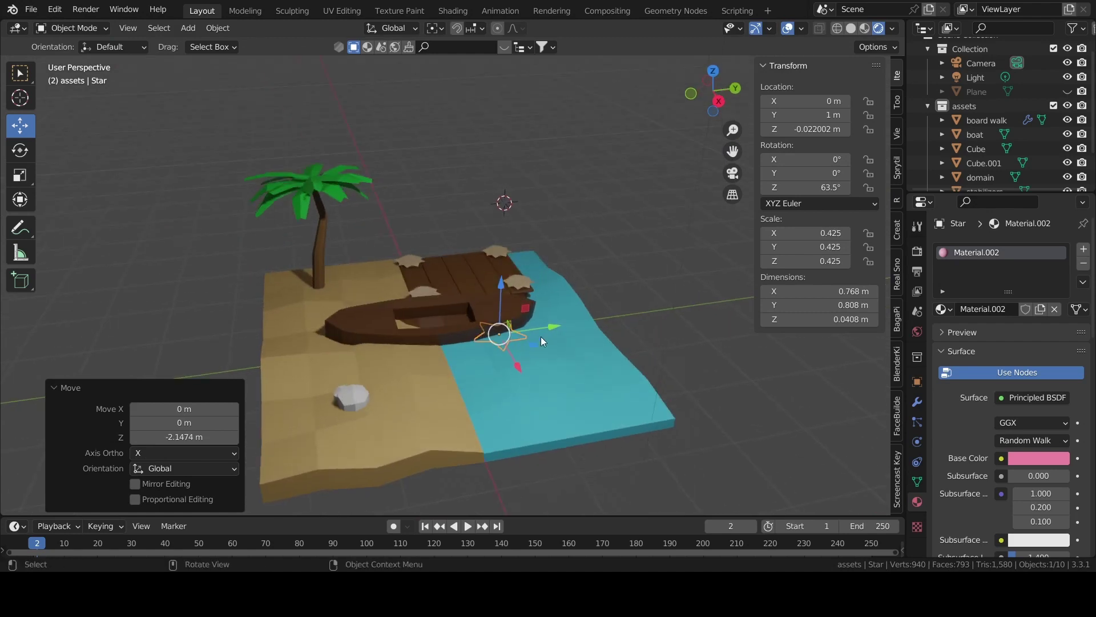
key("g")
key("y")
left_click(433, 352)
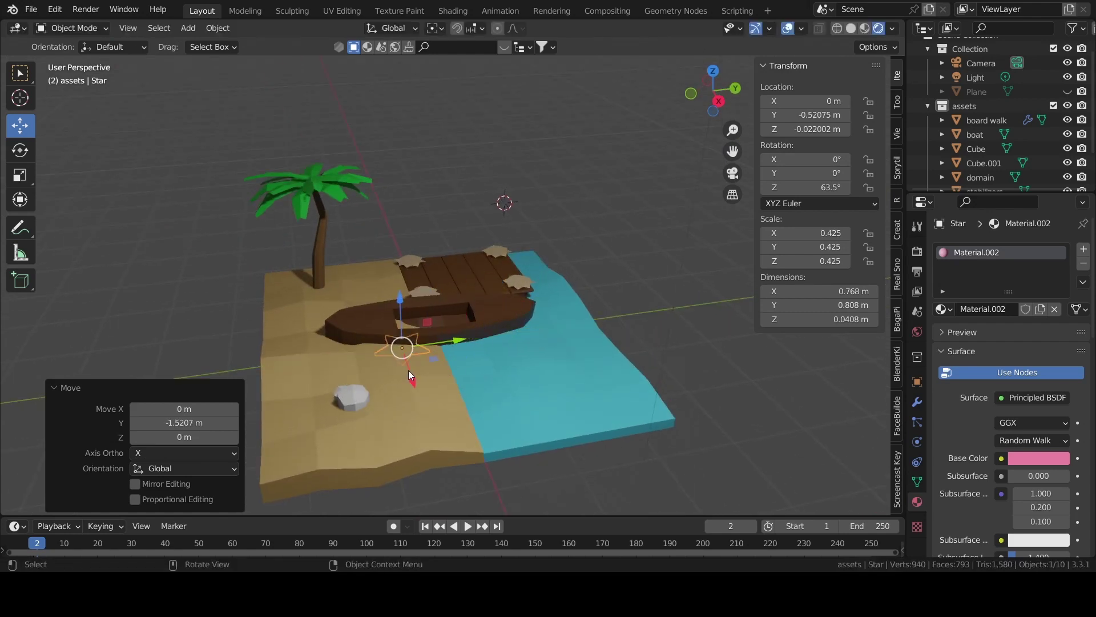
key("g")
left_click(407, 367)
left_click(412, 338)
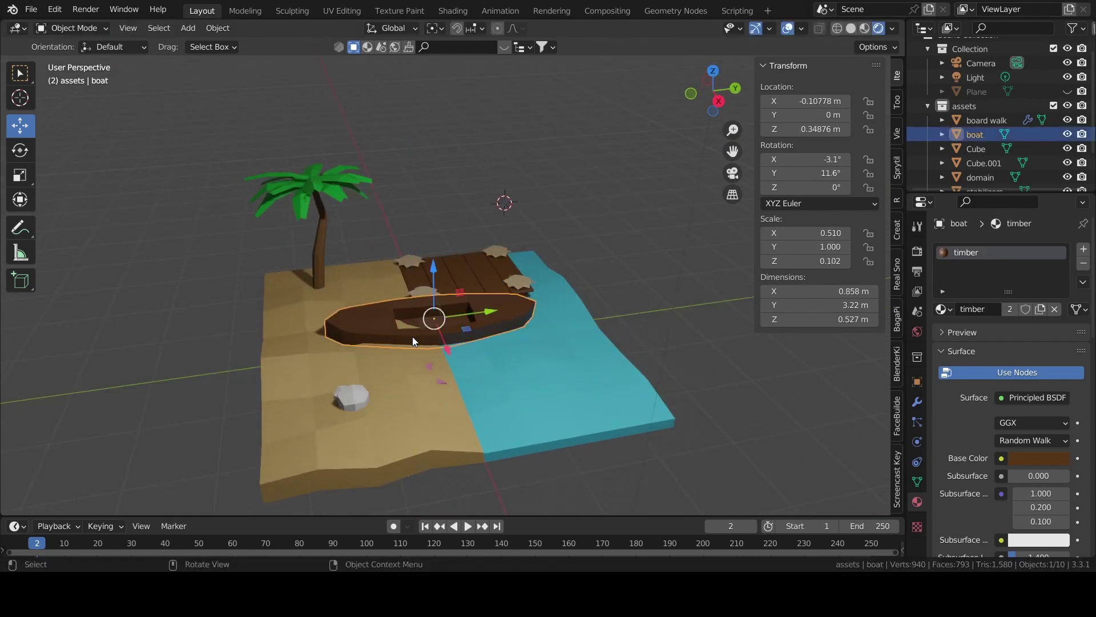
left_click(426, 377)
key("g")
key("z")
left_click(413, 338)
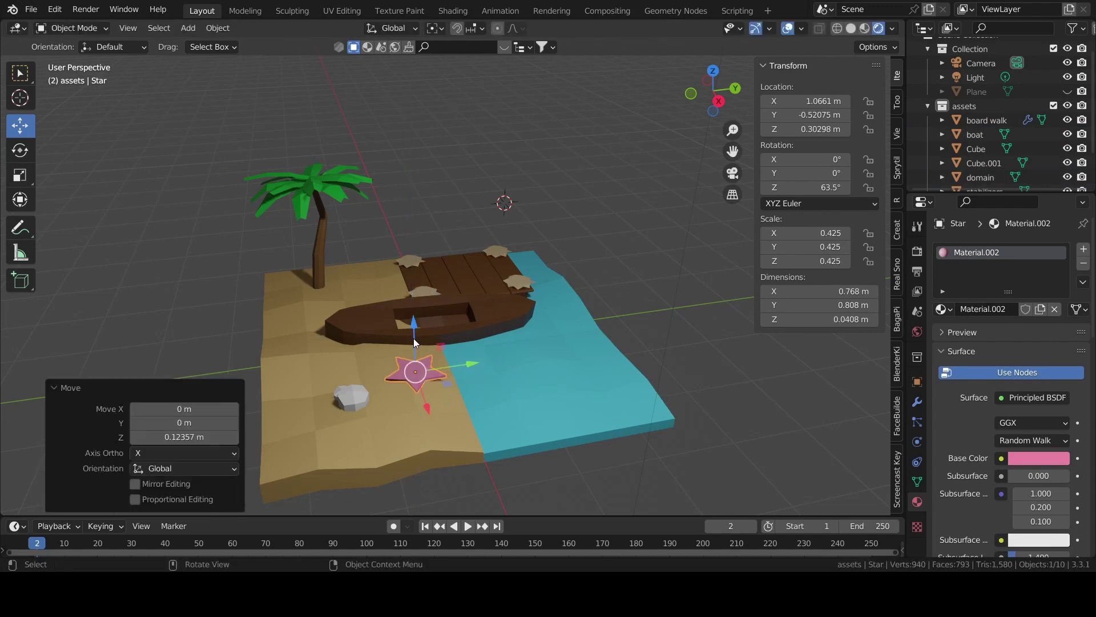
Shrink the star to 0.186 scale and lower it slightly onto the sand
scroll(444, 379, "up", 3)
scroll(458, 323, "up", 2)
left_click(379, 366)
key("s")
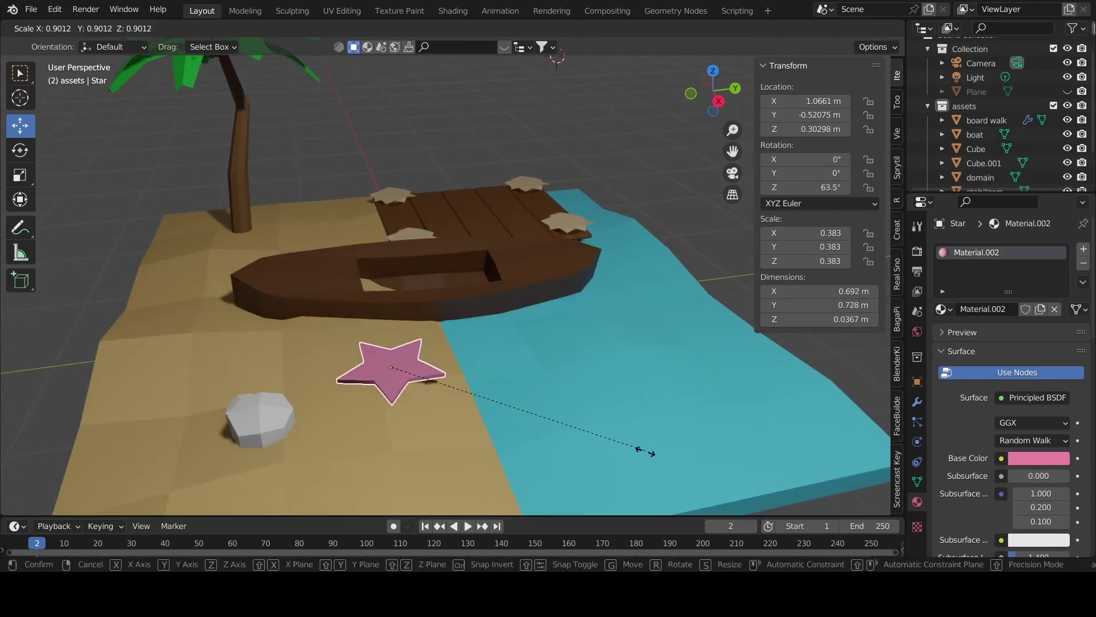
left_click(521, 423)
scroll(521, 422, "up", 2)
scroll(570, 378, "up", 2)
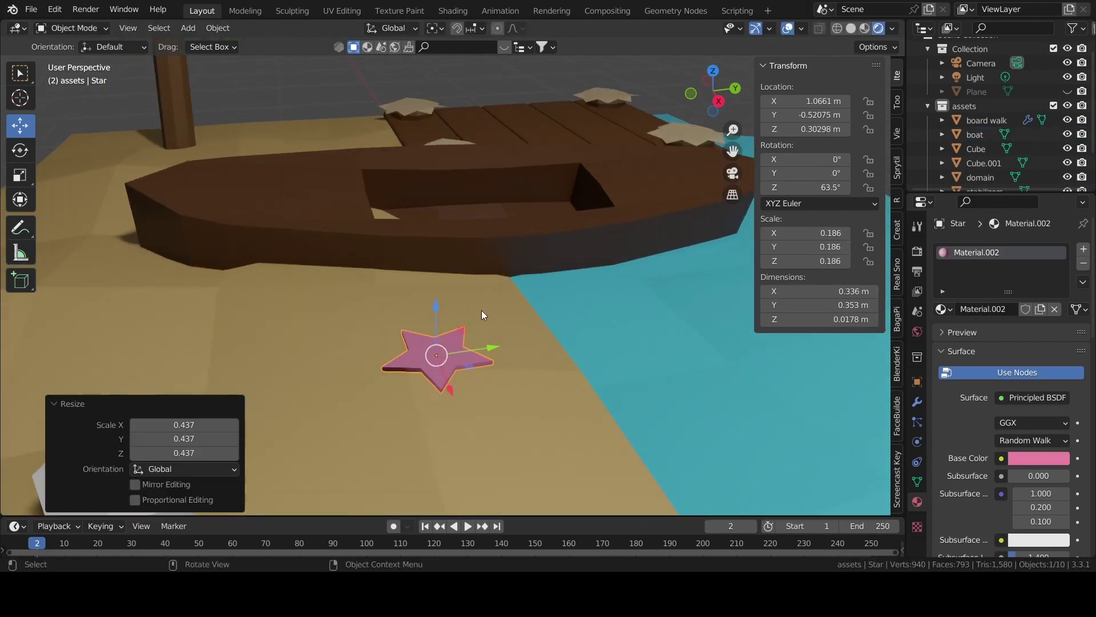
left_click_drag(435, 307, 435, 320)
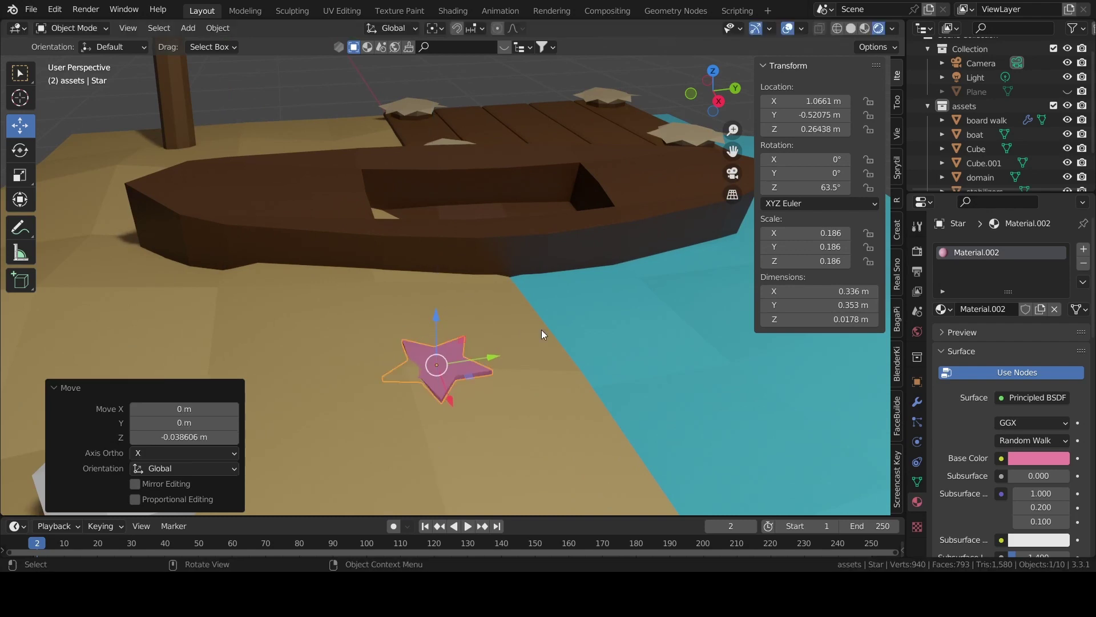
Rotate the star to an angle and duplicate it
key("r")
left_click(562, 344)
scroll(588, 365, "down", 2)
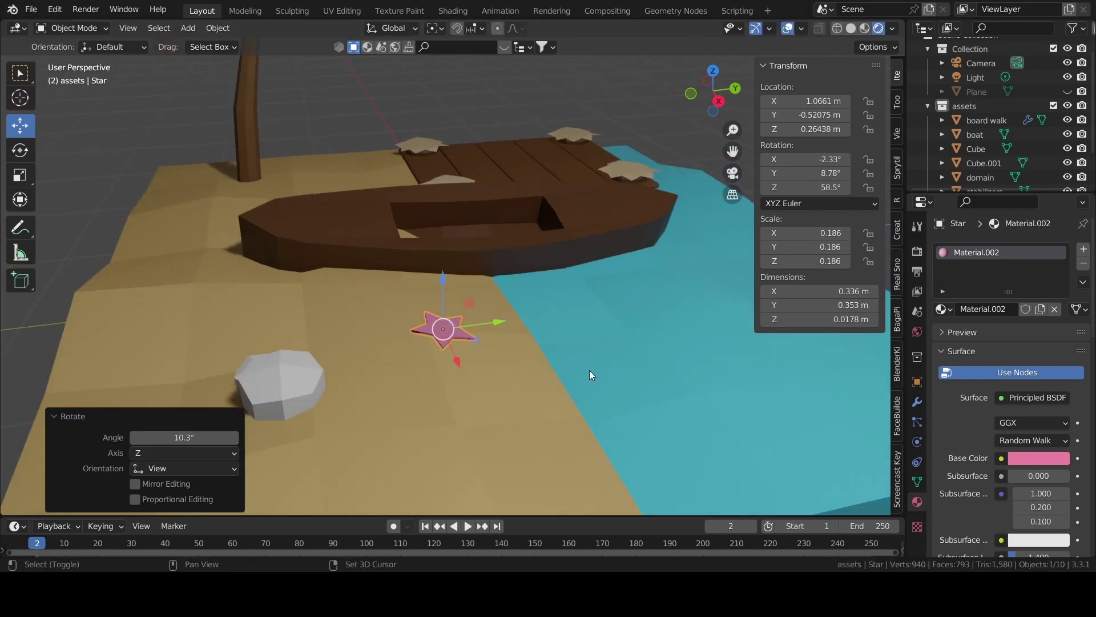
key("shift+d")
Place the duplicate star, shrink it, tilt it and slide it toward the boat's hull
left_click(662, 380)
key("s")
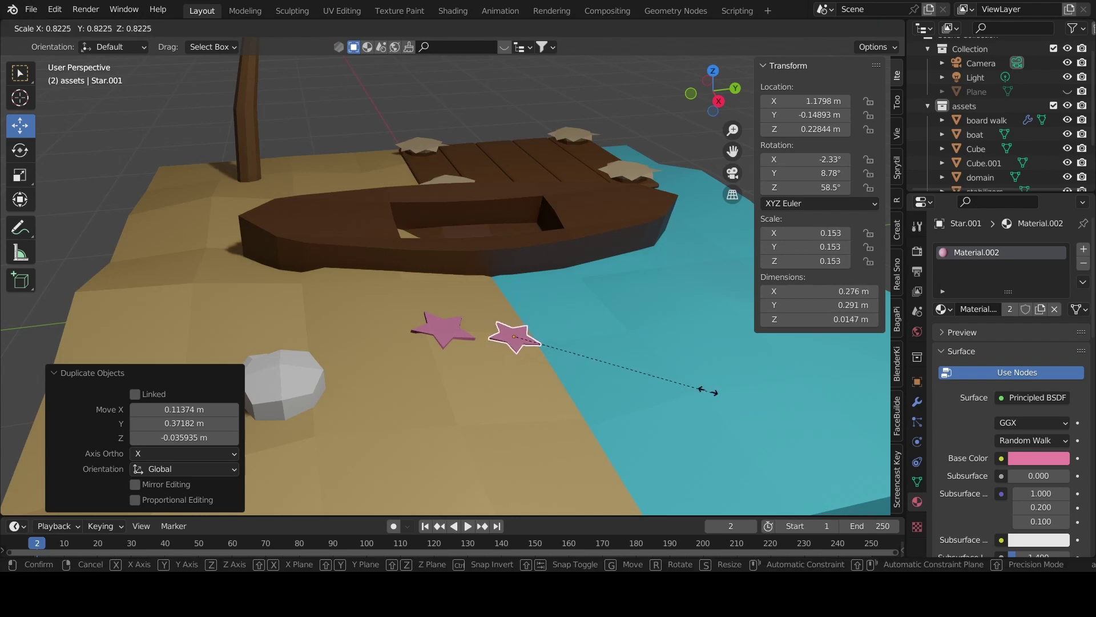
left_click(683, 382)
mouse_move(520, 365)
left_mouse_down()
mouse_move(565, 452)
mouse_move(457, 200)
mouse_move(531, 313)
left_mouse_up()
scroll(601, 275, "up", 2)
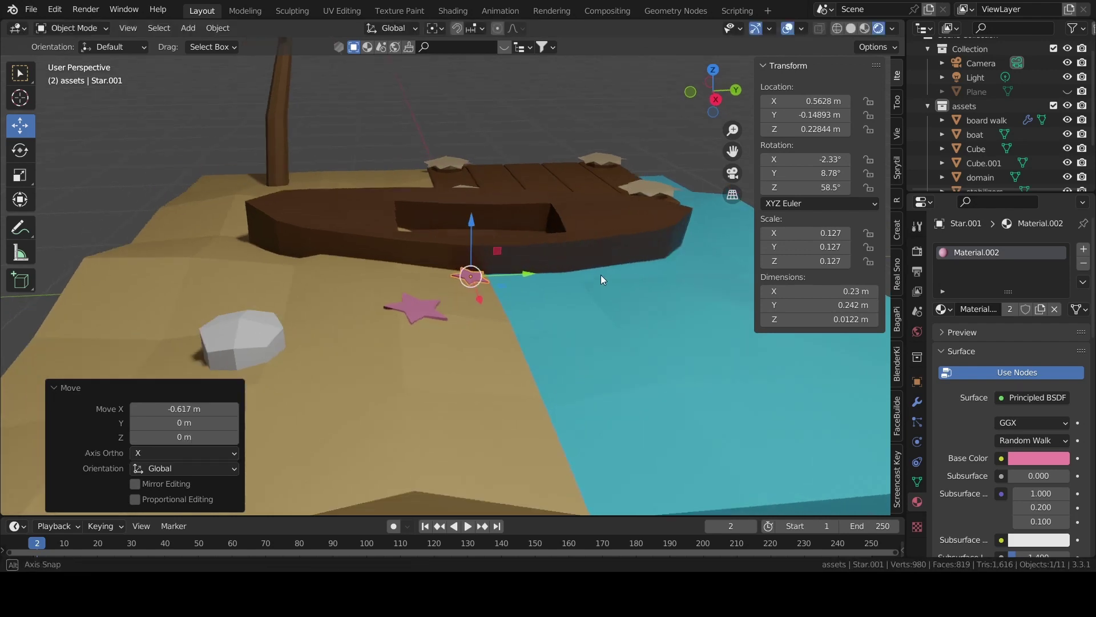
scroll(600, 275, "up", 2)
left_click_drag(822, 160, 851, 173)
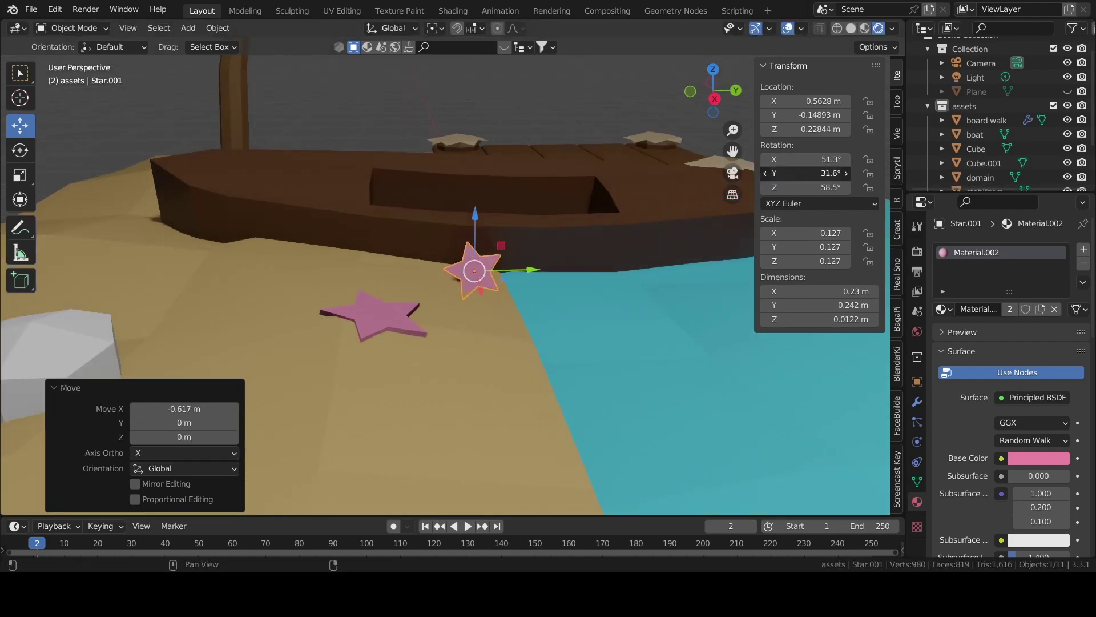
left_click_drag(531, 269, 742, 269)
mouse_move(742, 270)
middle_mouse_down()
mouse_move(392, 310)
mouse_move(296, 267)
middle_mouse_up()
left_click_drag(296, 267, 362, 264)
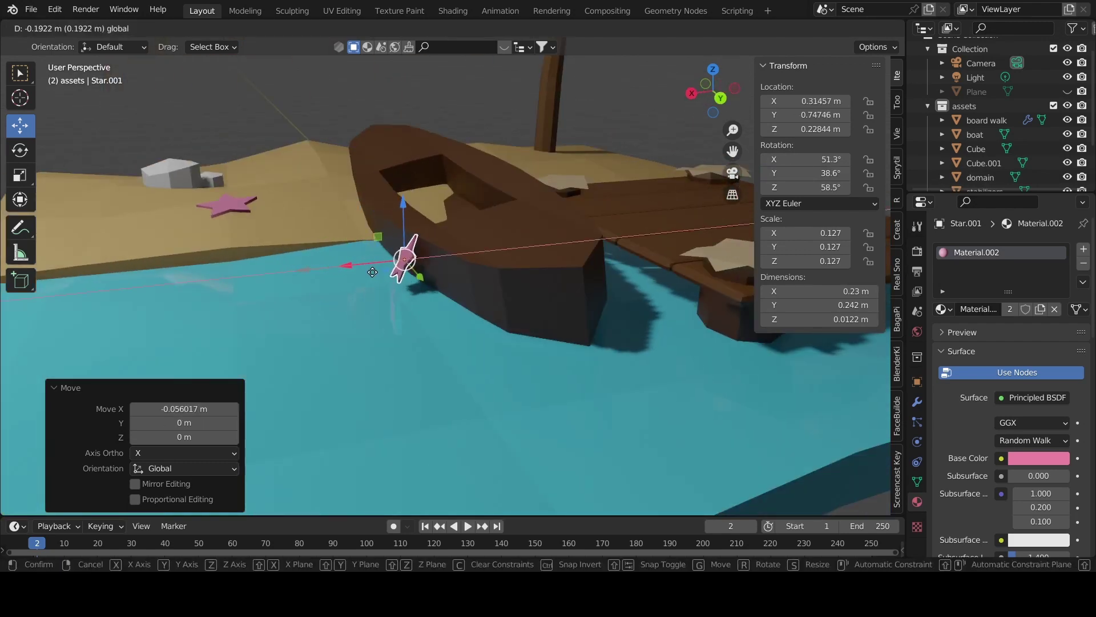
Reset the duplicate star's X and Y rotation to 0°, keeping Z unchanged
left_click(827, 187)
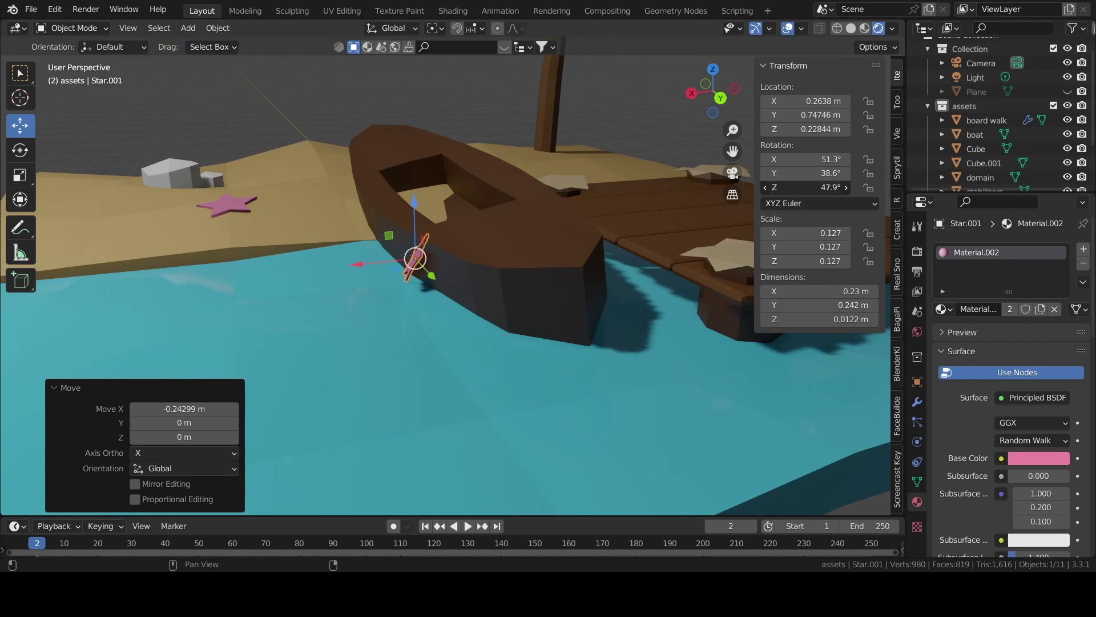
key("Return")
mouse_move(829, 159)
left_mouse_down()
mouse_move(800, 159)
mouse_move(822, 159)
left_mouse_up()
left_click(817, 161)
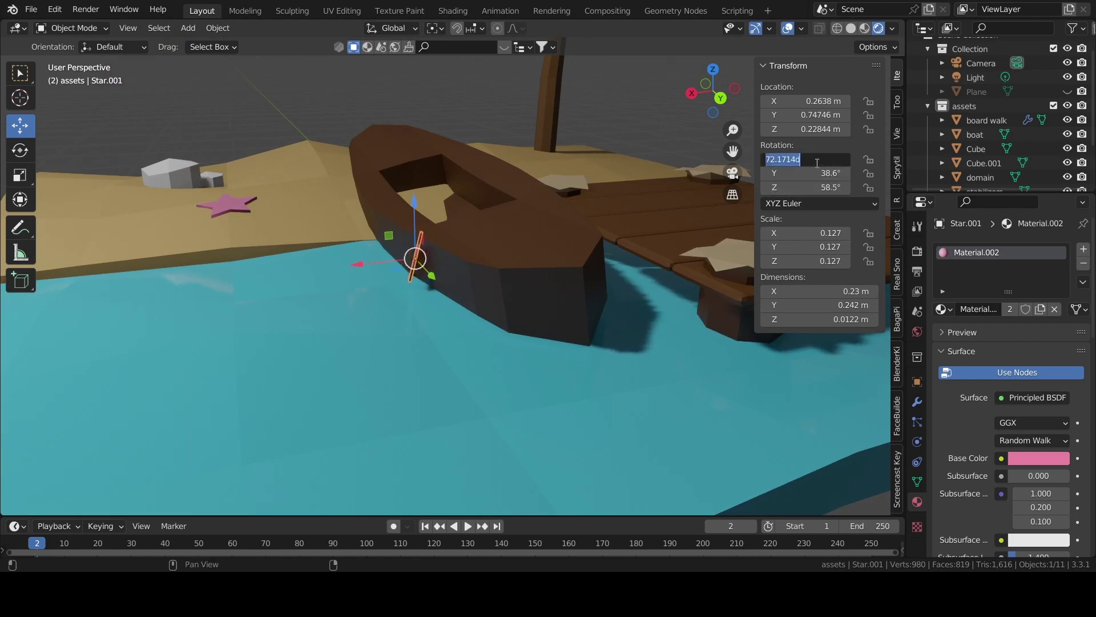
key("Return")
left_click(820, 170)
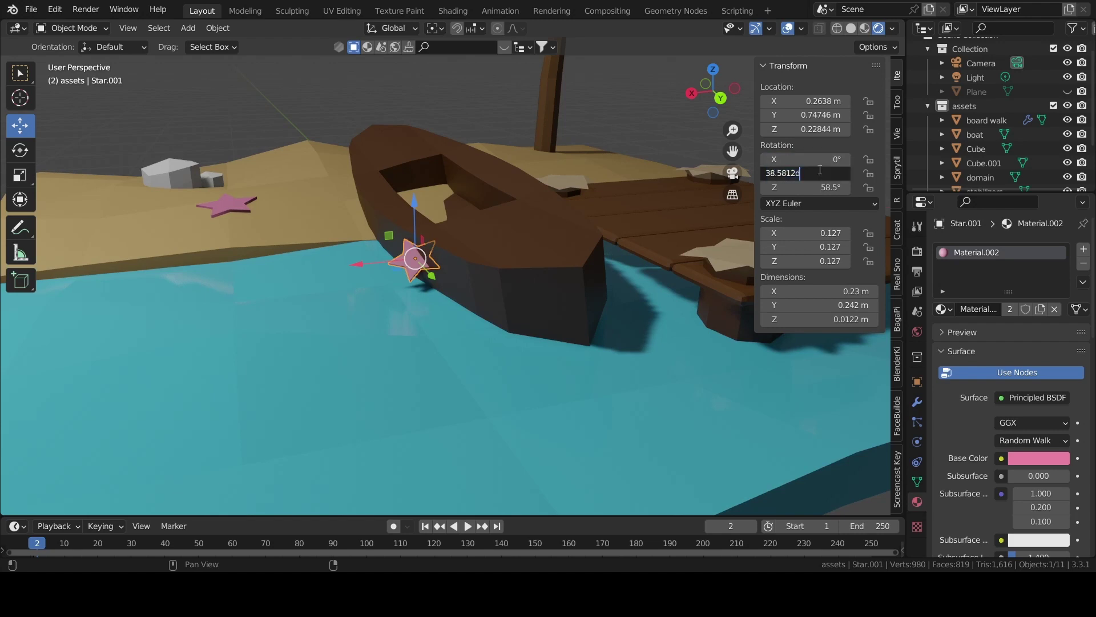
key("Return")
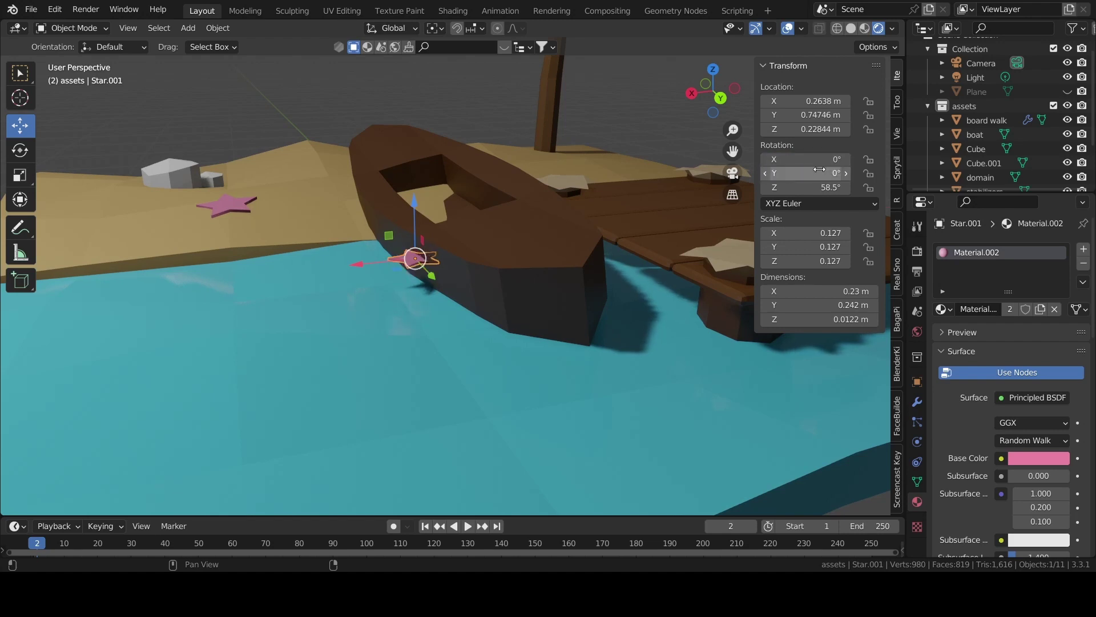
Tilt the star upright 101° around Y and slide it along X toward the hull
middle_click_drag(431, 233, 465, 203)
key("r")
key("z")
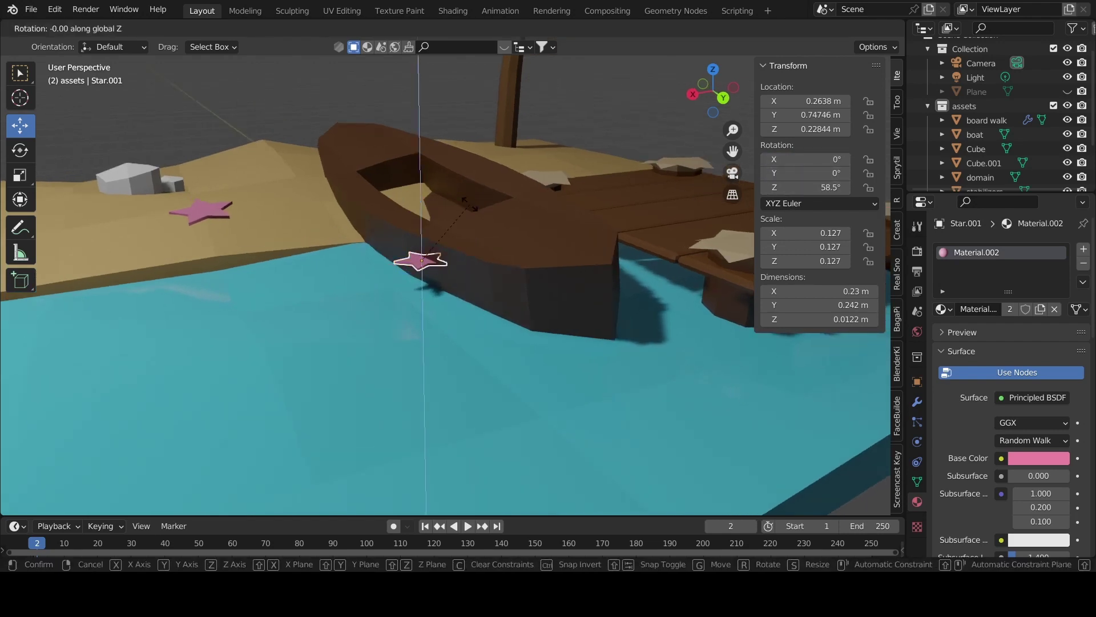
key("y")
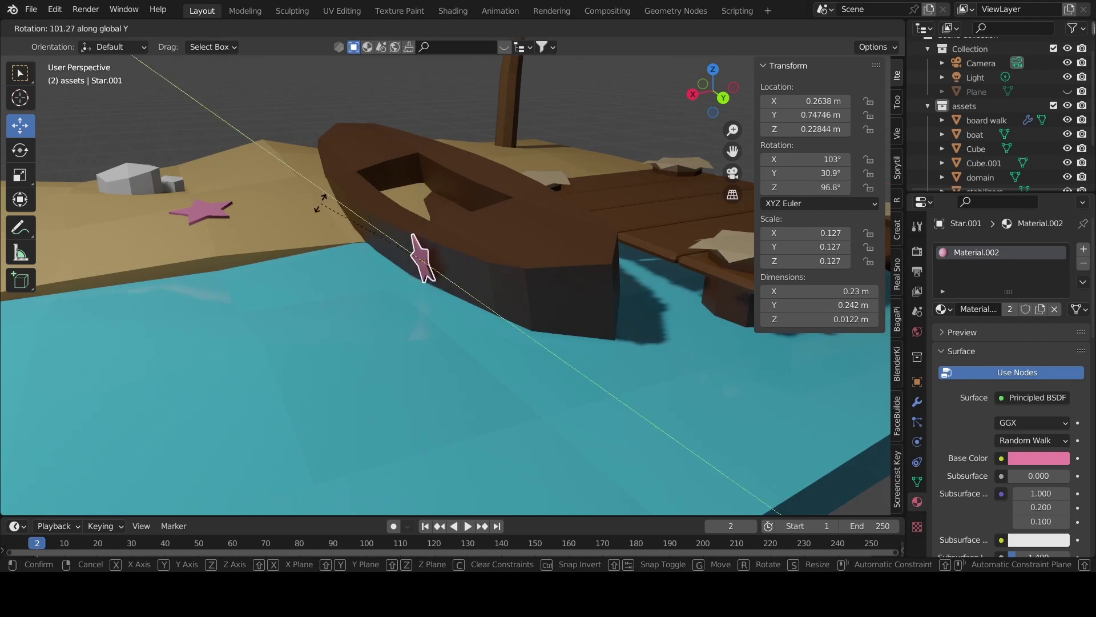
left_click(541, 228)
middle_click_drag(541, 229, 453, 235)
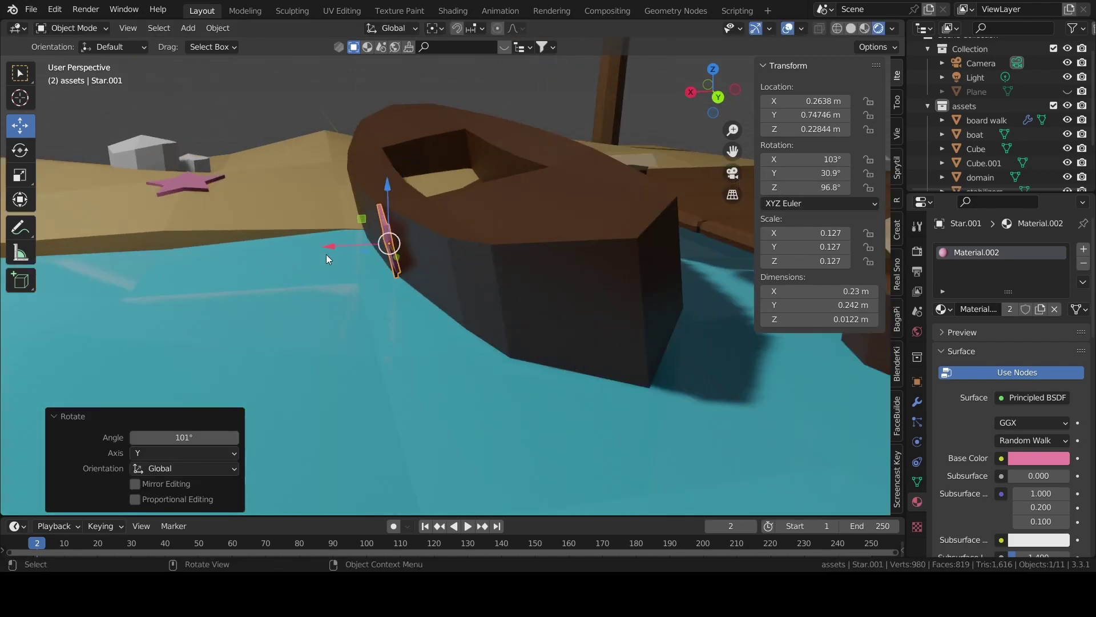
key("g")
key("x")
left_click(345, 253)
middle_click_drag(345, 253, 484, 263)
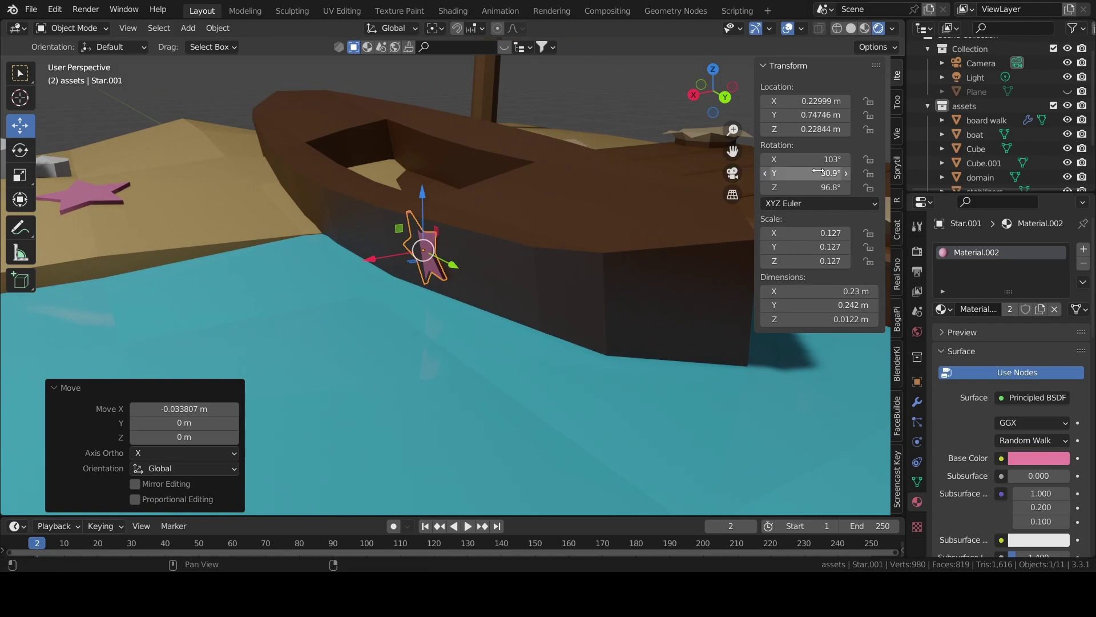
Fine-tune the star's Y rotation, shrink it to 0.056 scale and settle it on the hull
mouse_move(818, 172)
left_mouse_down()
mouse_move(833, 172)
mouse_move(833, 159)
mouse_move(816, 159)
left_mouse_up()
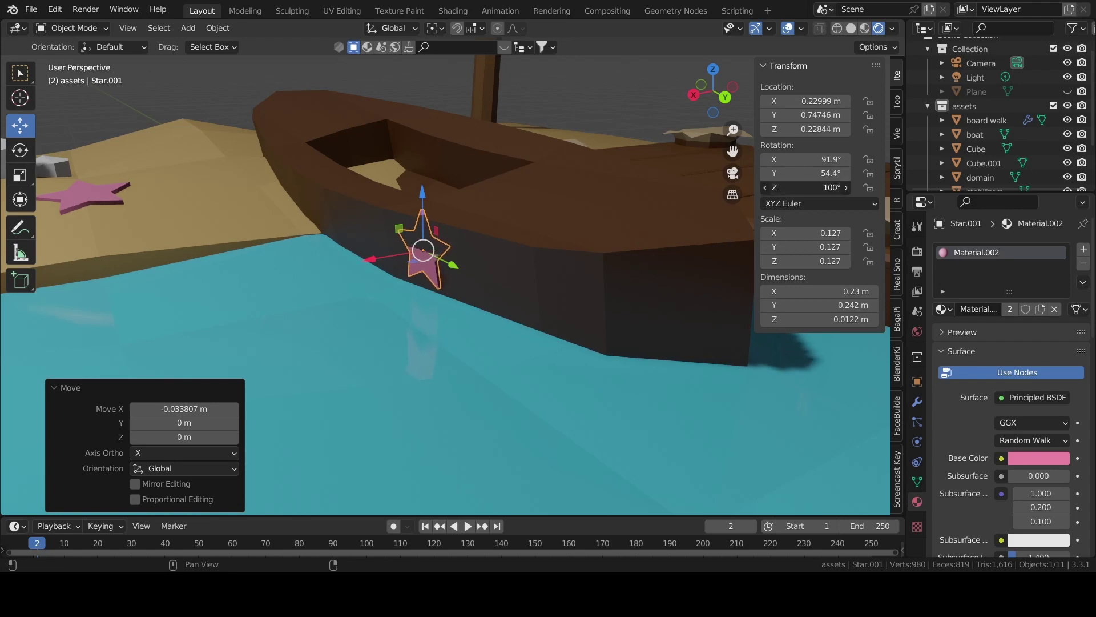
left_click_drag(828, 172, 799, 172)
mouse_move(451, 276)
left_mouse_down()
mouse_move(473, 281)
mouse_move(438, 279)
left_mouse_up()
key("s")
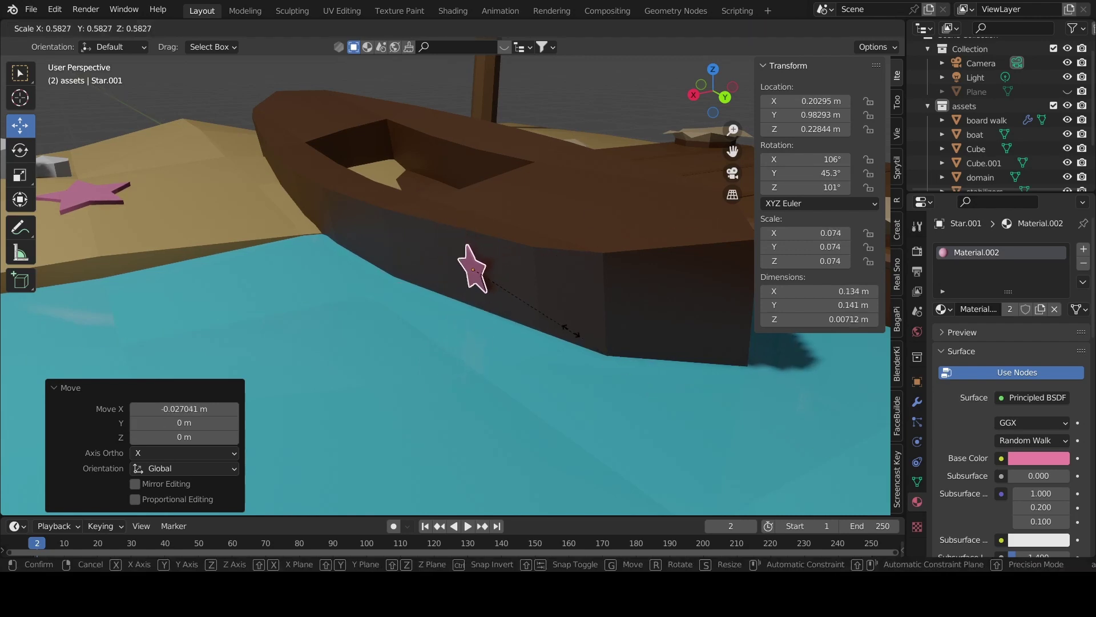
left_click(553, 318)
left_click(431, 284)
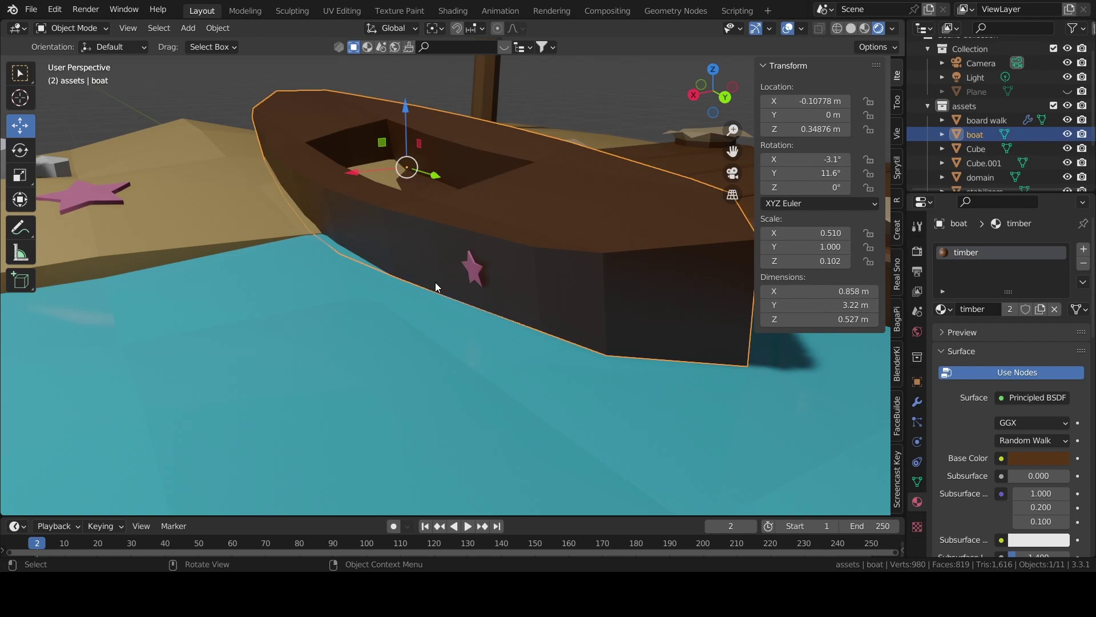
left_click(481, 269)
left_click_drag(435, 279, 493, 291)
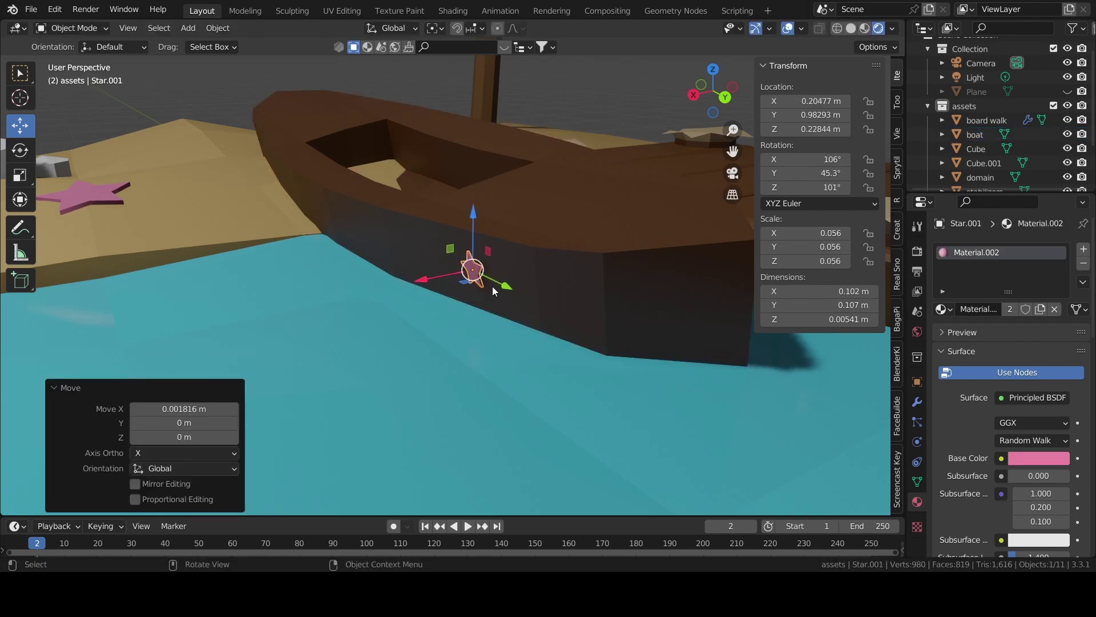
left_click_drag(811, 173, 822, 173)
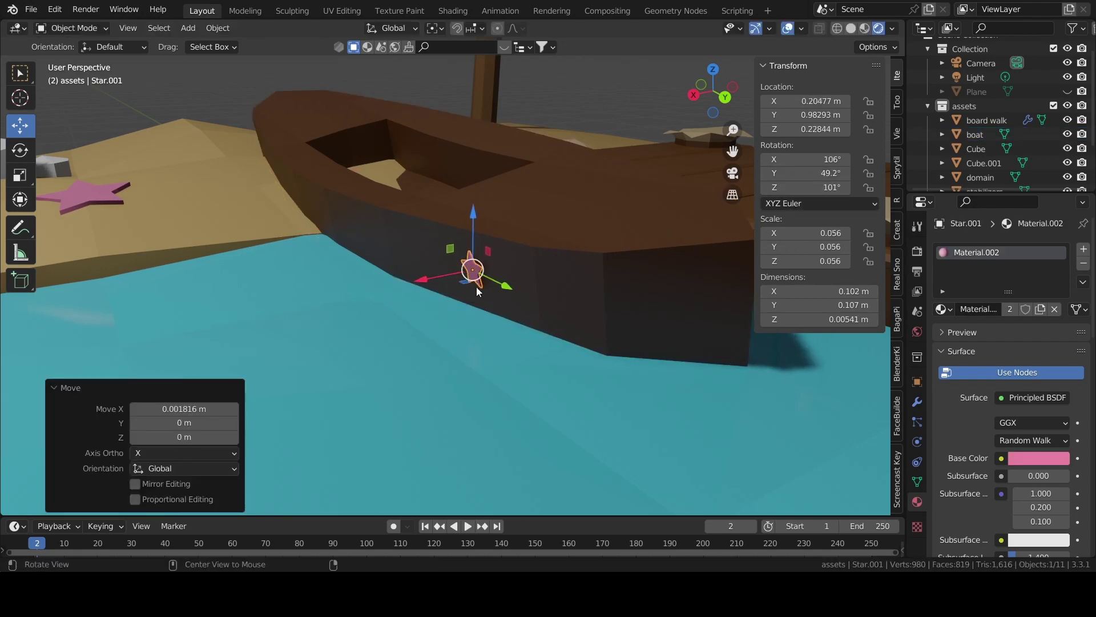
Make the star's material single-user and change its Base Color from pink to blue
left_click(1005, 306)
left_click(1039, 459)
left_click_drag(1022, 287, 1012, 262)
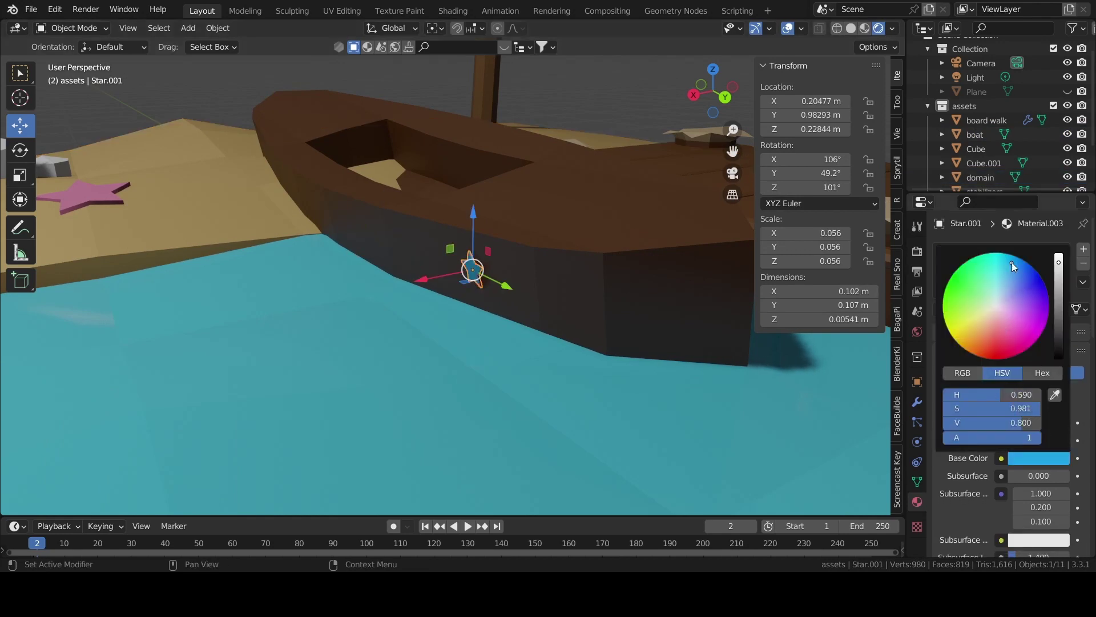
Select the boat and view the scene through the camera
left_click(581, 327)
scroll(578, 330, "down", 5)
mouse_move(576, 334)
middle_mouse_down()
mouse_move(615, 358)
mouse_move(687, 347)
middle_mouse_up()
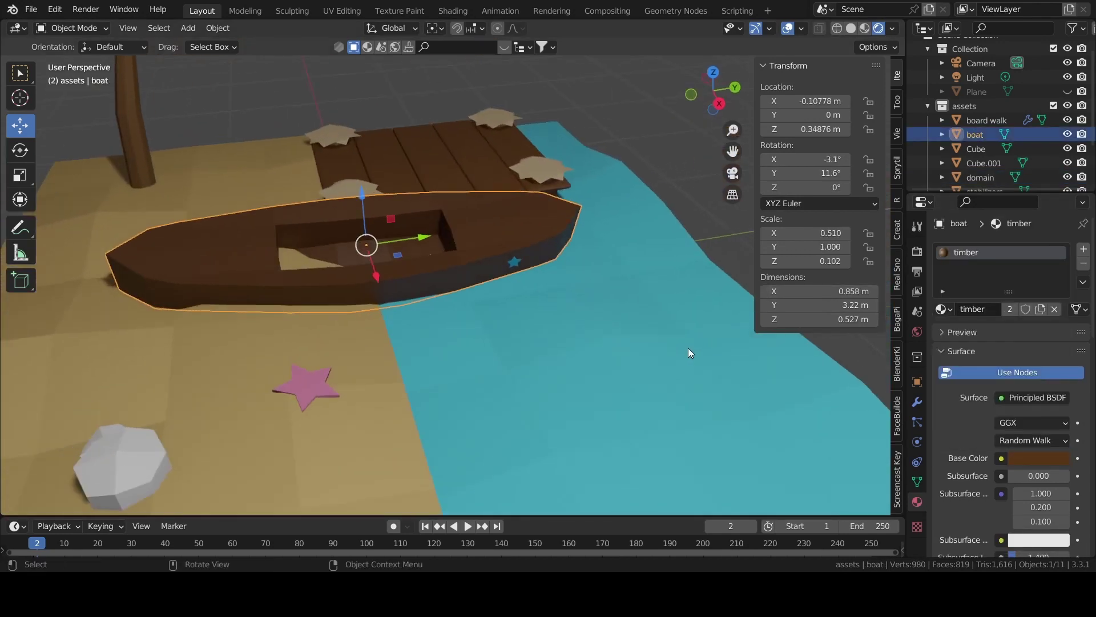
left_click(734, 173)
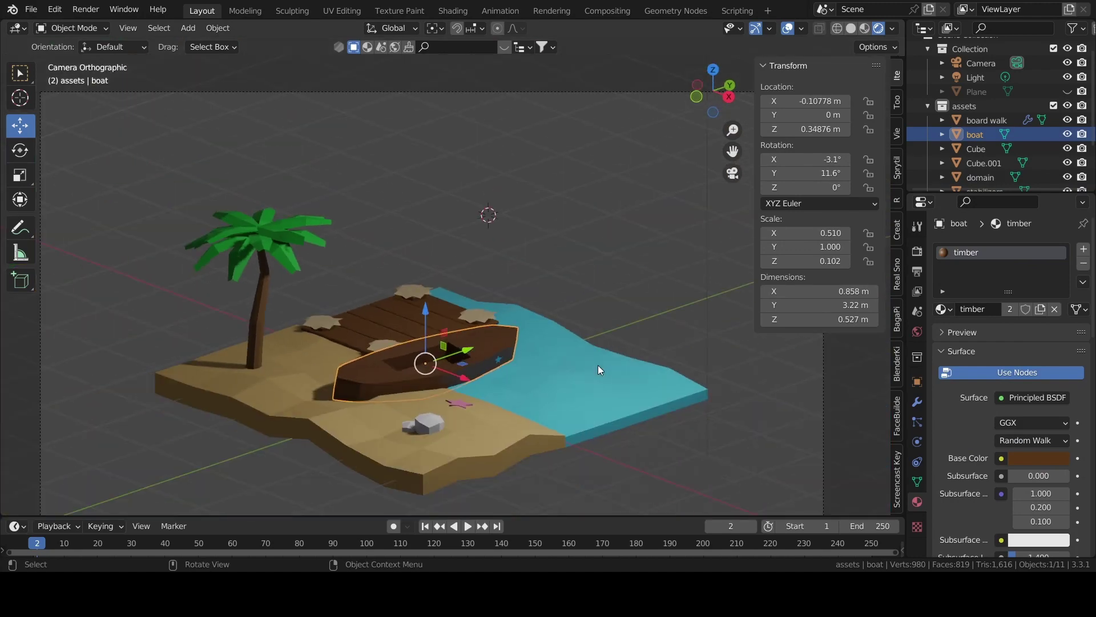
scroll(598, 365, "up", 5)
scroll(598, 365, "down", 5)
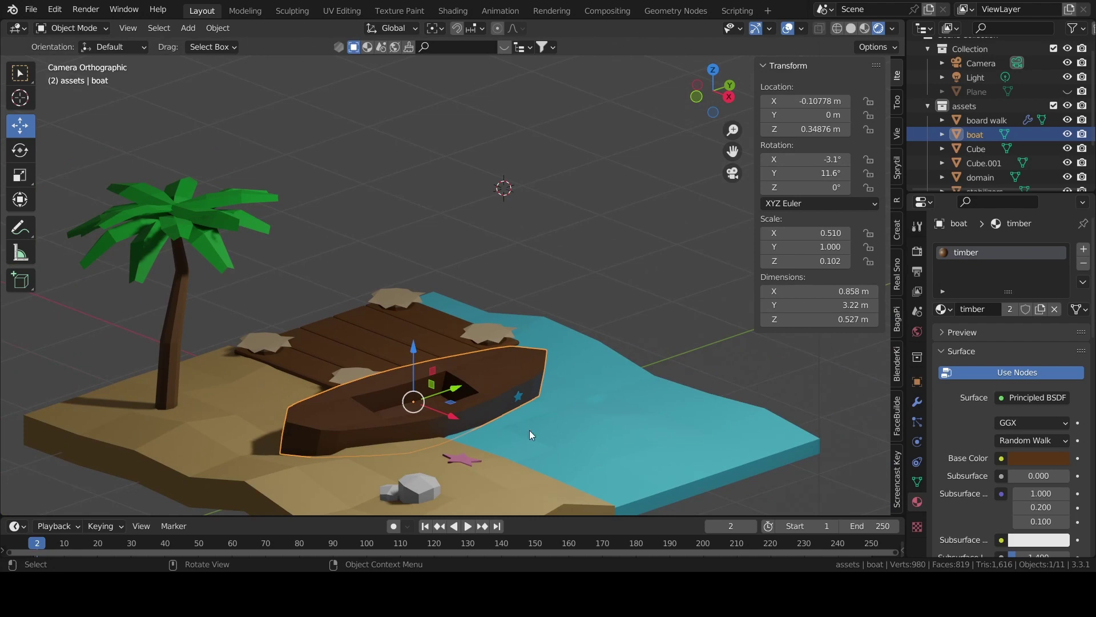
scroll(521, 344, "up", 2)
scroll(522, 346, "up", 3)
key("shift+a")
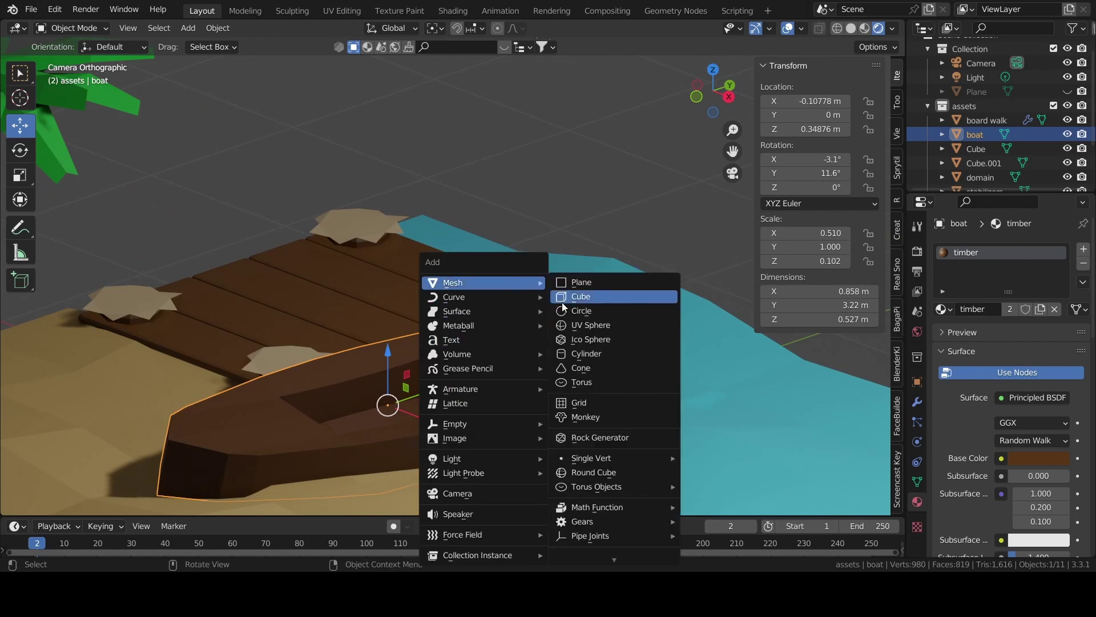
Add an eight-sided mesh cylinder to the scene
left_click(587, 354)
scroll(593, 351, "down", 4)
middle_click_drag(553, 235, 583, 218)
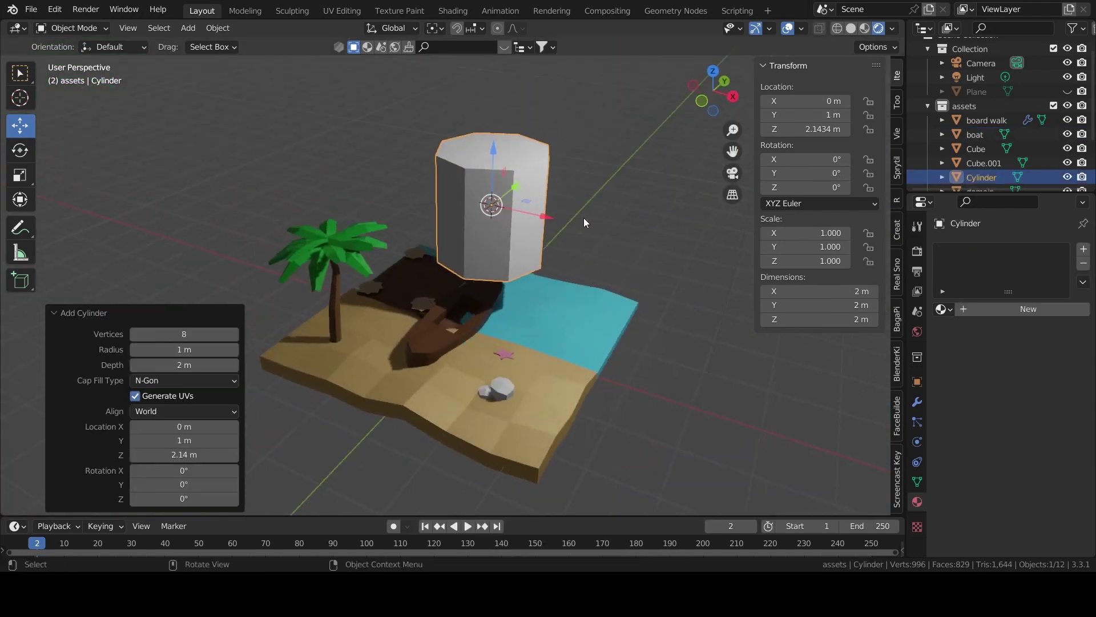
scroll(584, 218, "up", 5)
scroll(571, 240, "down", 2)
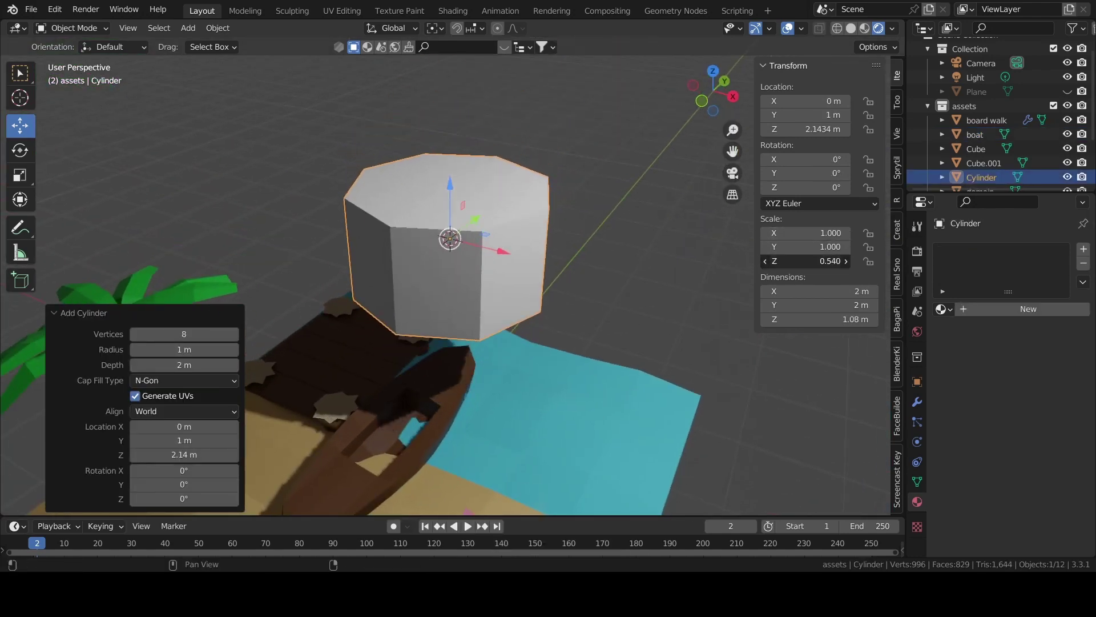
Inset the cylinder's top face by 0.1425 m and extrude it down into a well
key("Tab")
left_click(446, 196)
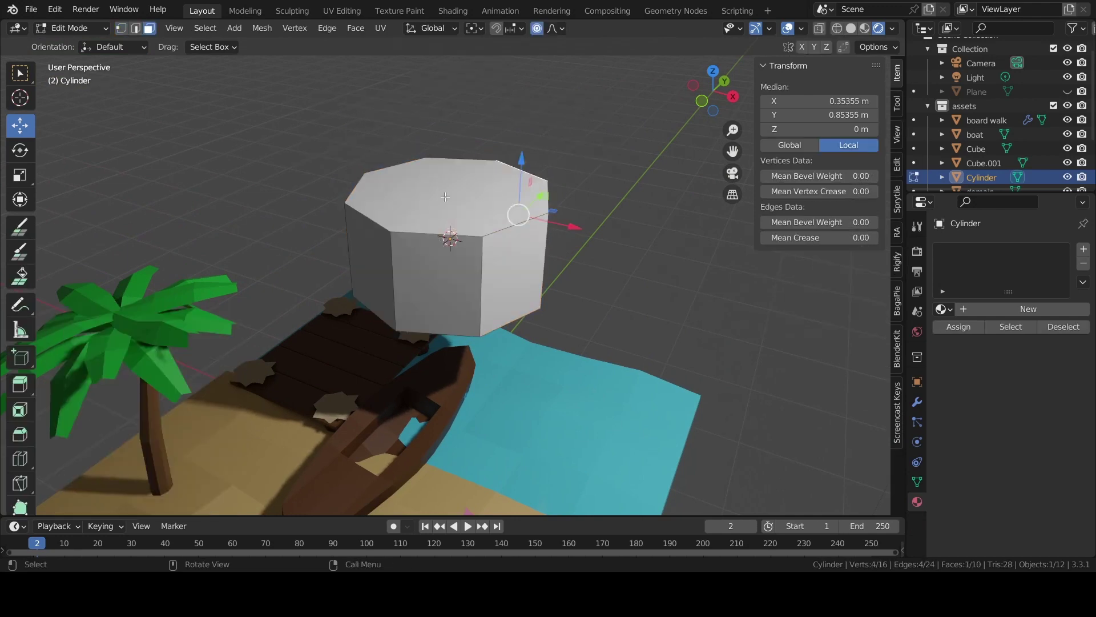
left_click(20, 409)
left_click(456, 208)
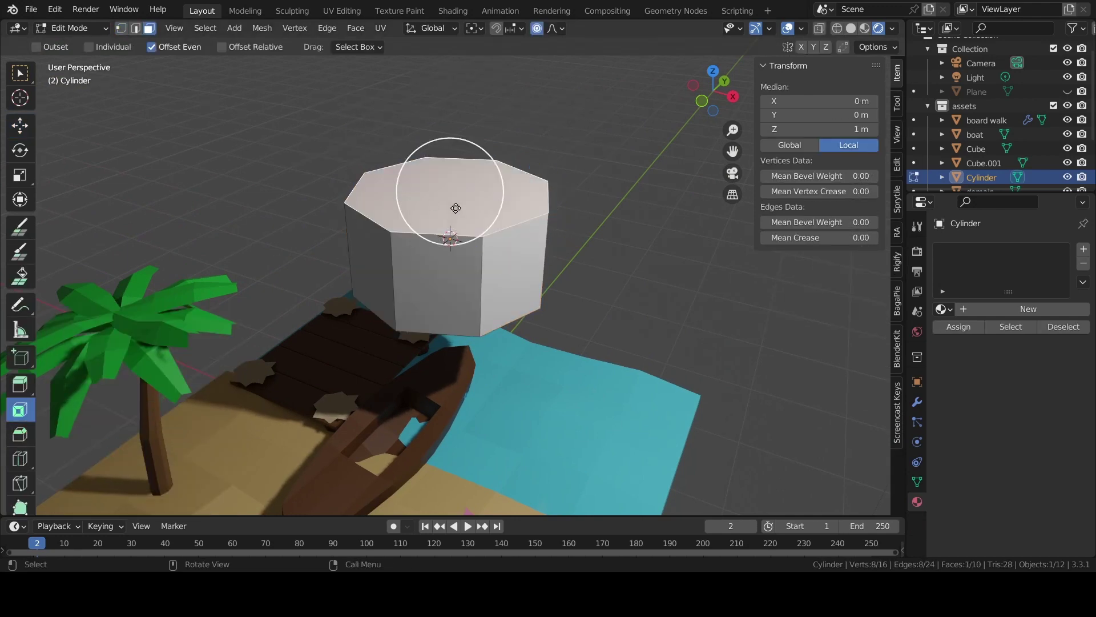
left_click_drag(500, 213, 480, 209)
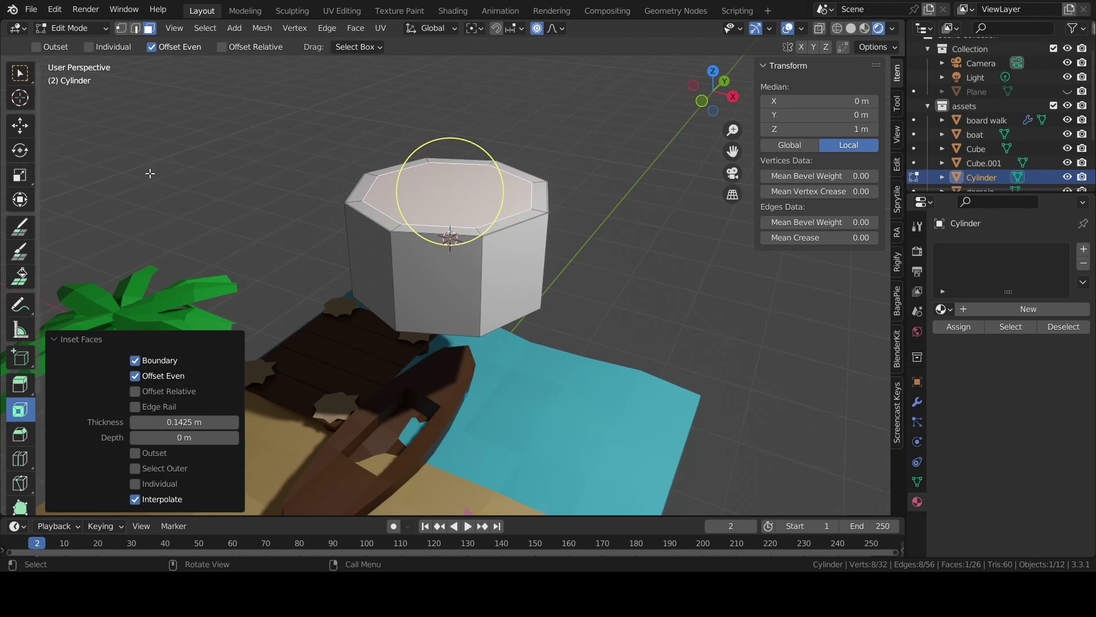
key("e")
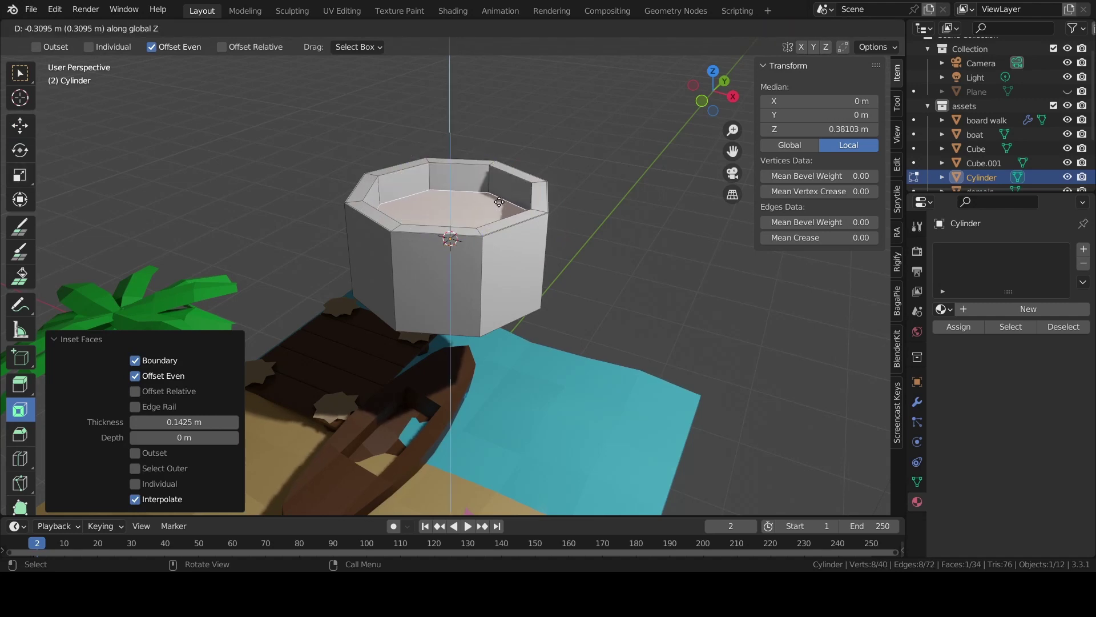
left_click(499, 202)
key("Tab")
Give the cylinder a new material with a lavender Base Color
left_click(1007, 307)
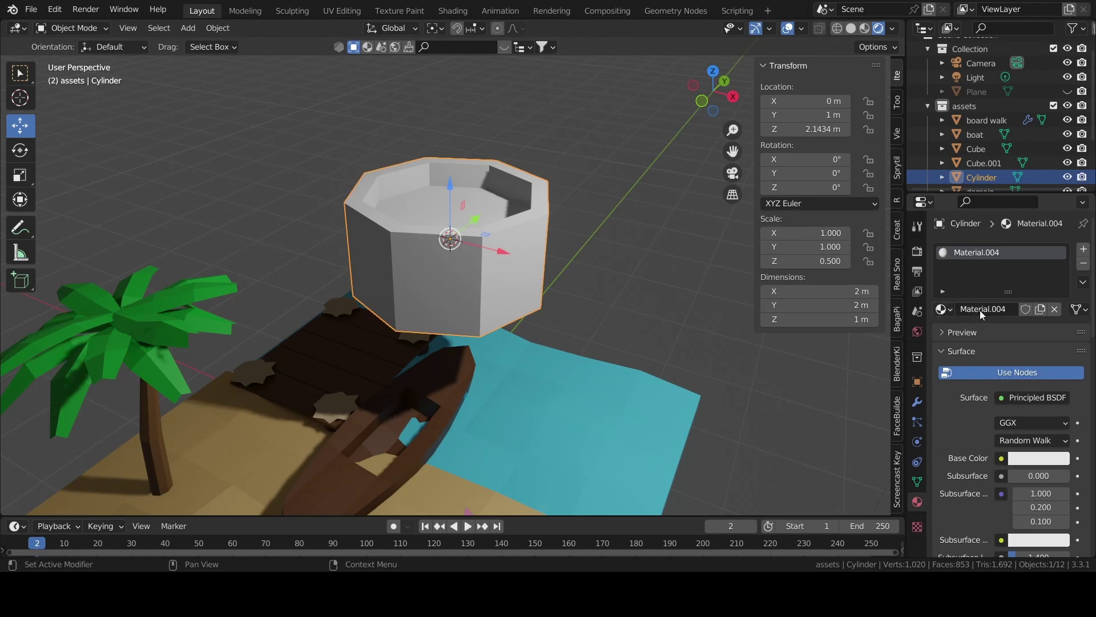
left_click(1036, 460)
left_click_drag(1021, 343, 1004, 303)
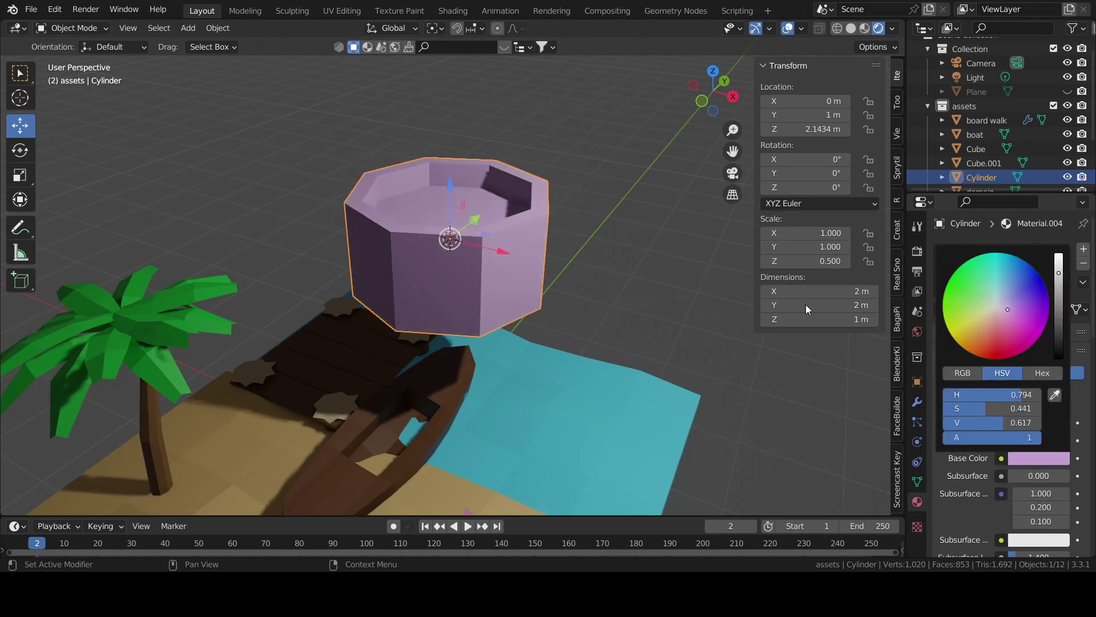
Shrink the cylinder to 0.091 scale and lower it along Z
key("s")
left_click(479, 239)
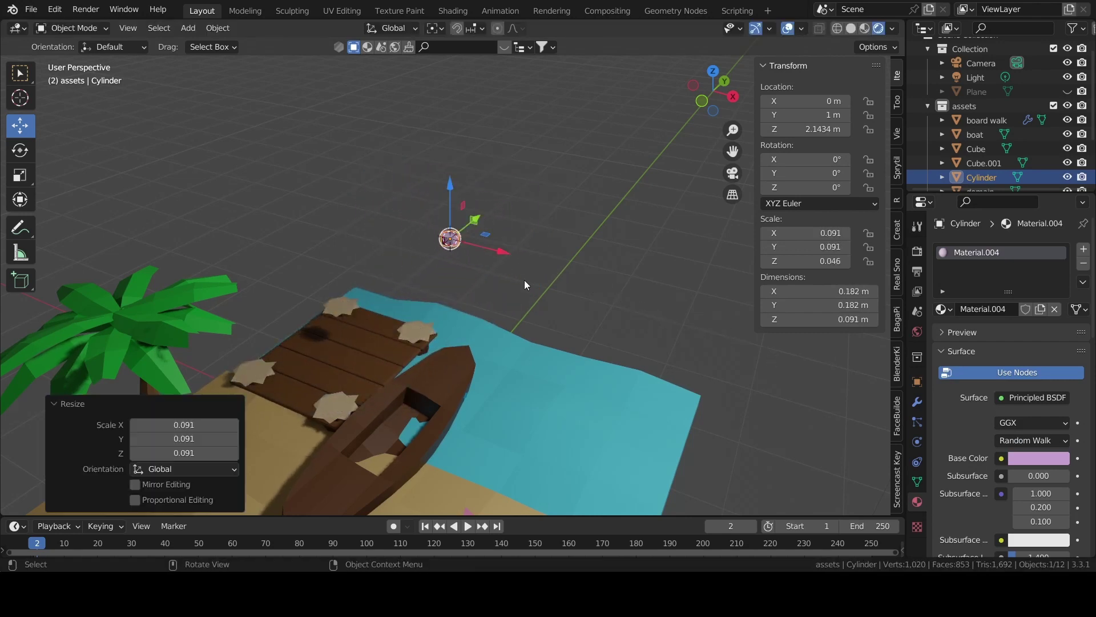
middle_click_drag(484, 265, 446, 145)
key("g")
key("z")
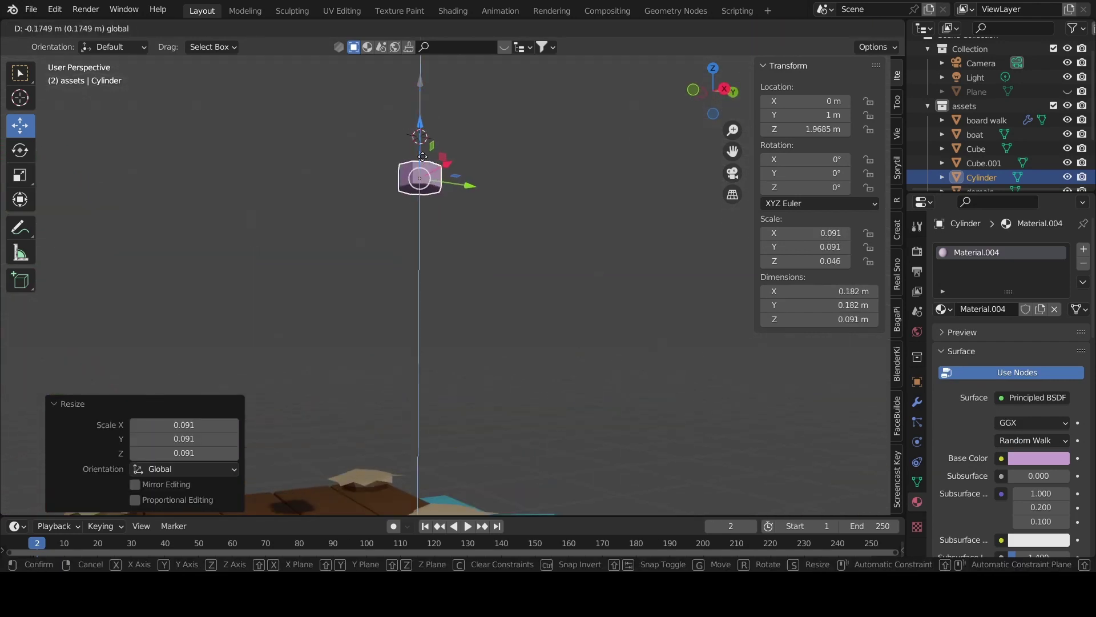
left_click(411, 320)
middle_click_drag(434, 319, 401, 267)
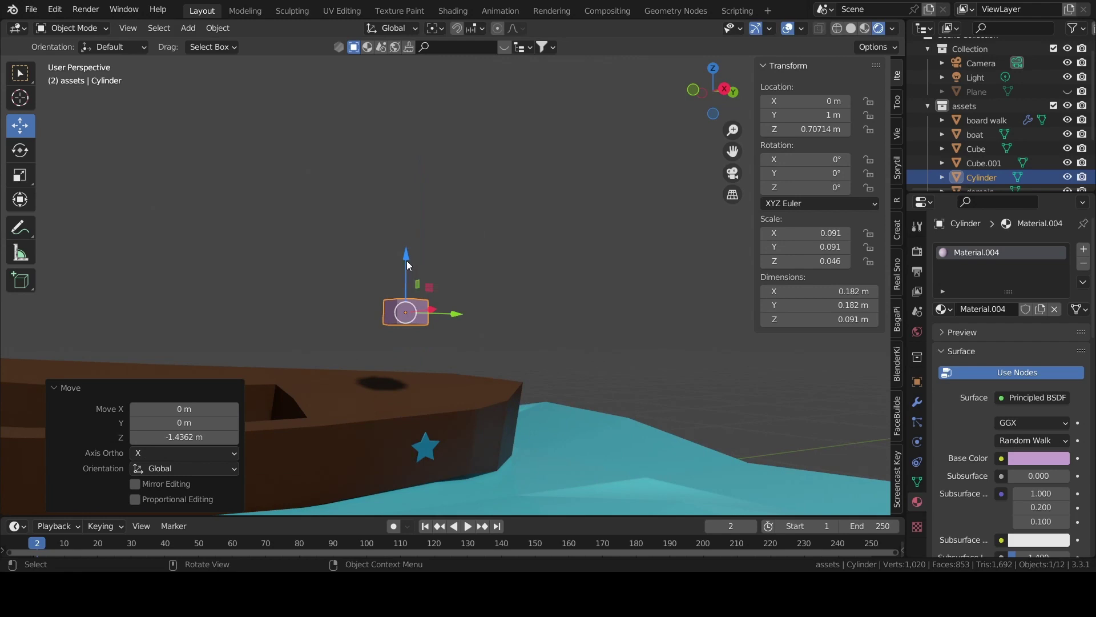
Raise the lavender cylinder along Z with the gizmo
left_click_drag(401, 267, 401, 163)
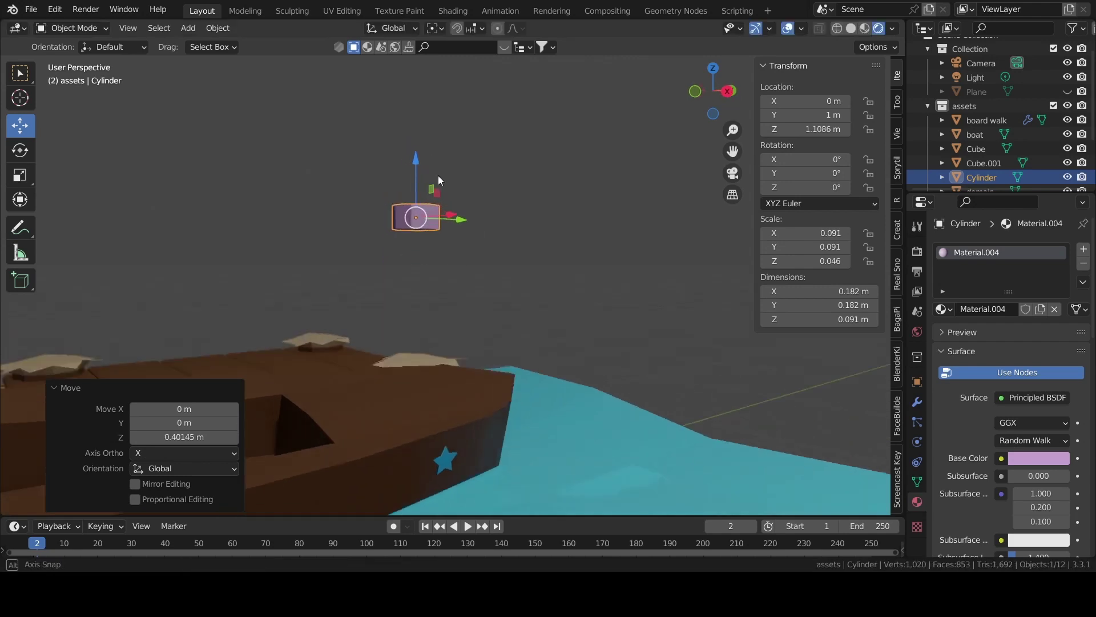
mouse_move(437, 176)
middle_mouse_down()
mouse_move(660, 271)
mouse_move(588, 231)
middle_mouse_up()
key("r")
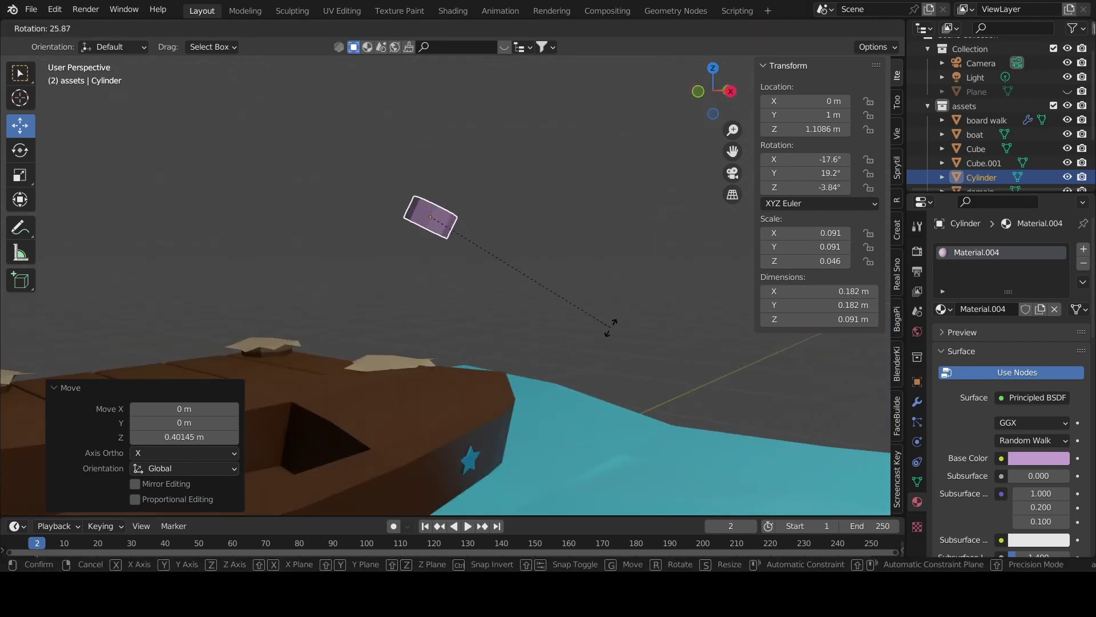
key("Escape")
In Edit Mode, lower the cylinder's top slightly using proportional editing
key("Tab")
key("KP_Decimal")
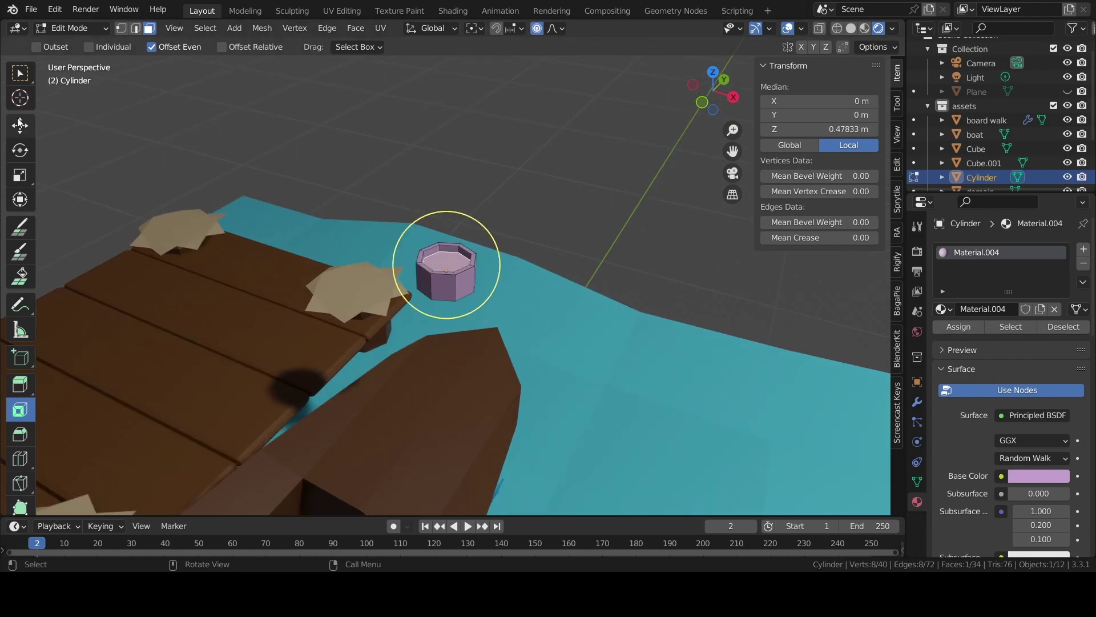
left_click(19, 124)
left_click_drag(444, 210, 447, 225)
key("alt+a")
mouse_move(451, 228)
middle_mouse_down()
mouse_move(539, 221)
mouse_move(597, 297)
mouse_move(538, 274)
middle_mouse_up()
key("Tab")
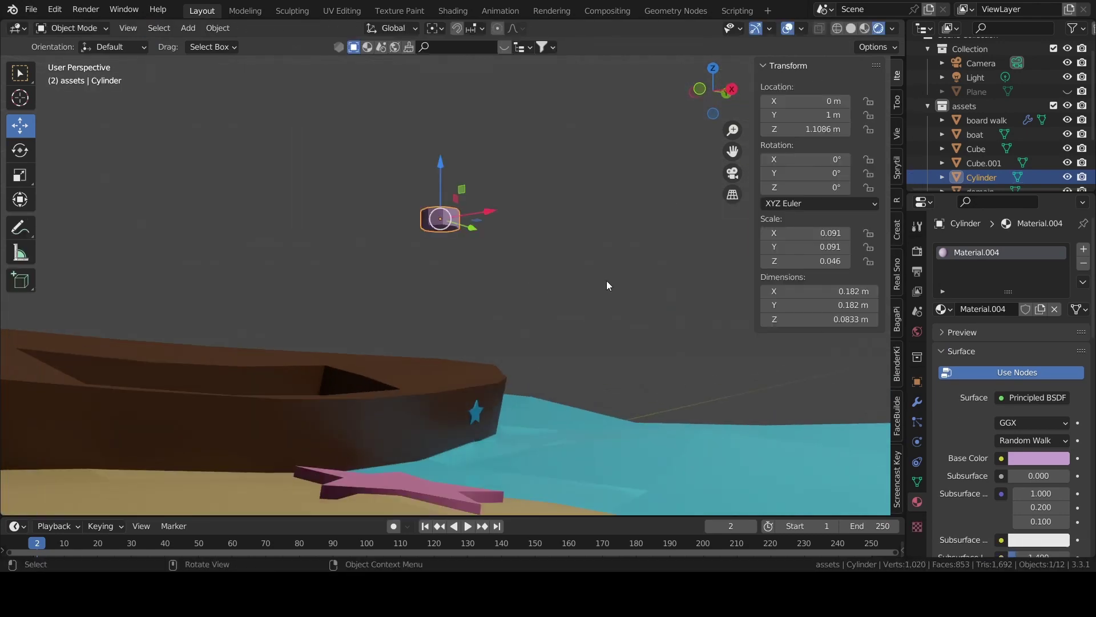
Set the cylinder's Y rotation to 90° to turn it on its side
key("r")
key("Escape")
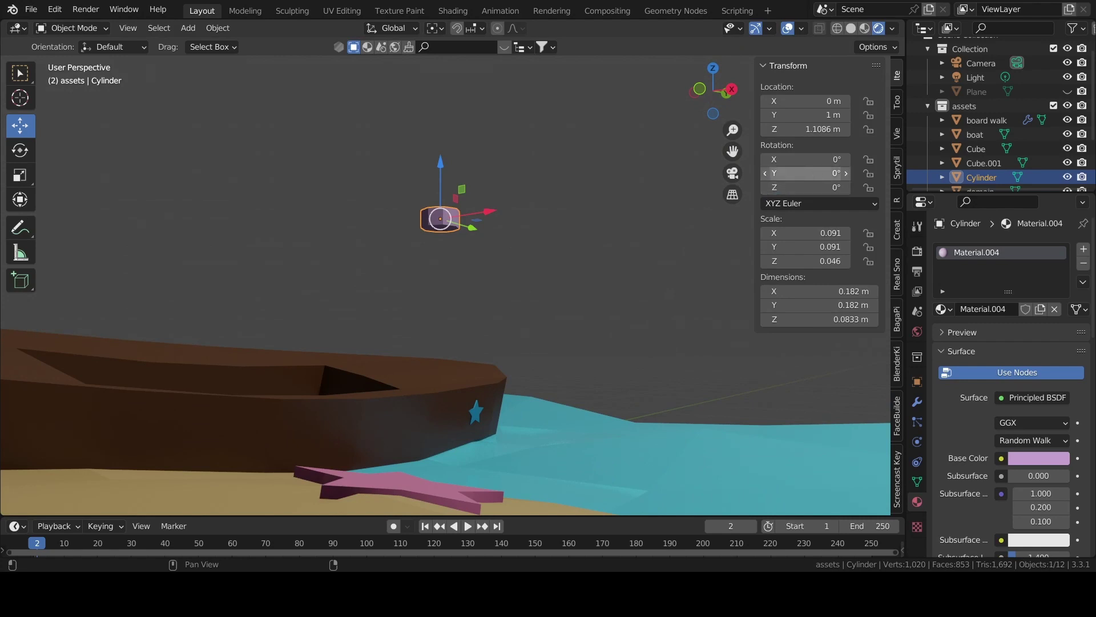
left_click_drag(805, 173, 822, 173)
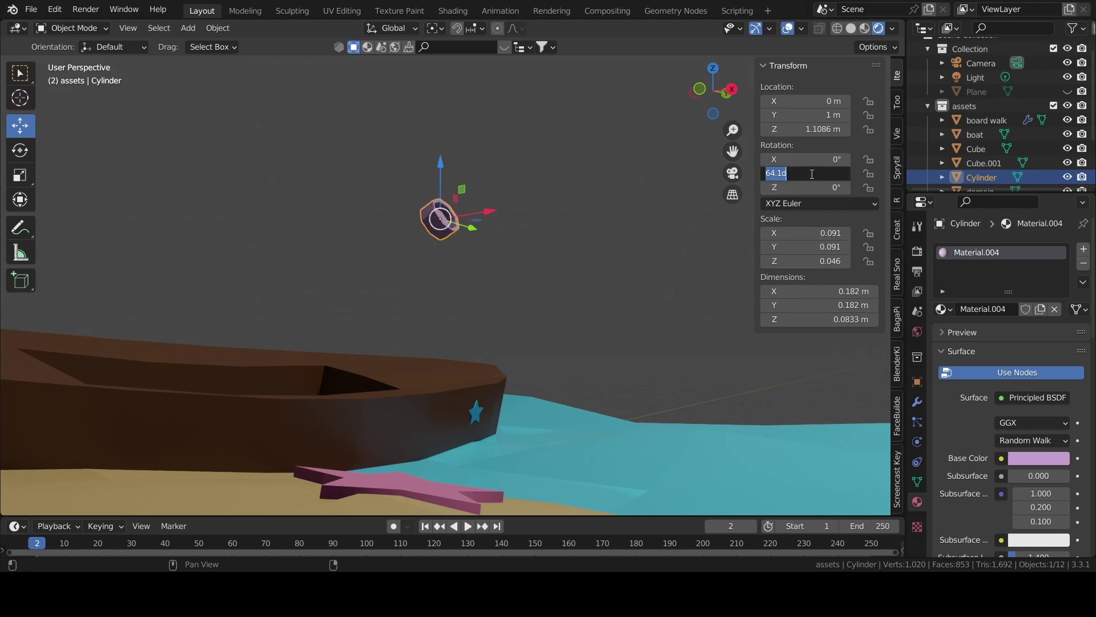
key("Return")
mouse_move(516, 234)
middle_mouse_down()
mouse_move(503, 237)
mouse_move(518, 224)
middle_mouse_up()
Shrink the cylinder to 0.070 and duplicate it
key("s")
left_click(524, 228)
key("shift+d")
Keep the duplicate in place, enter Edit Mode and trial-move its geometry along Y, undoing it
key("Escape")
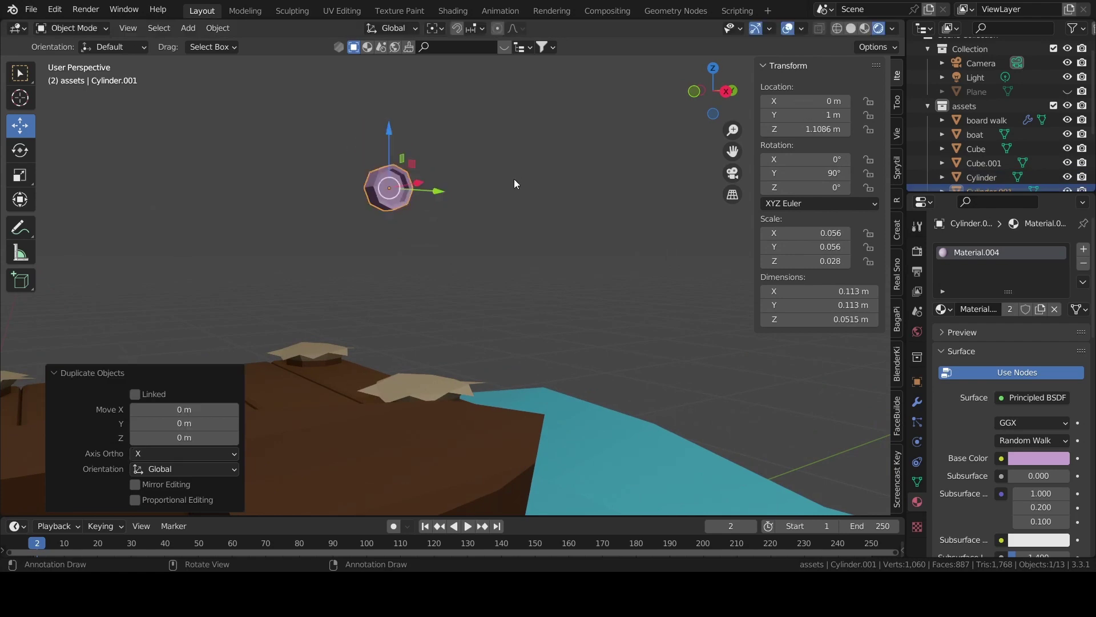
left_click(583, 191)
key("a")
key("g")
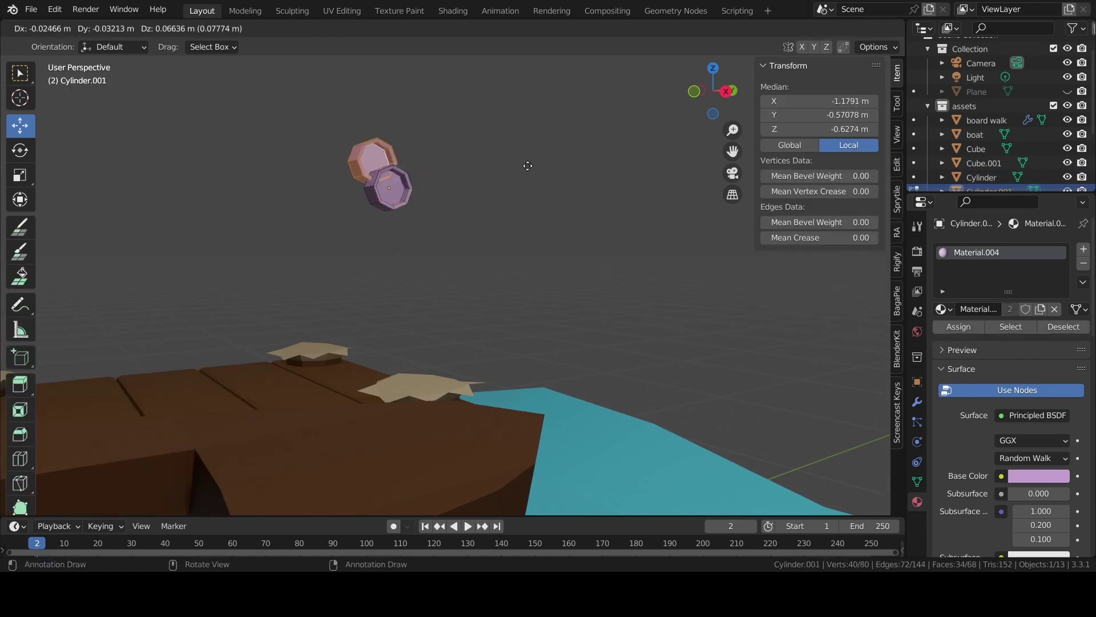
key("y")
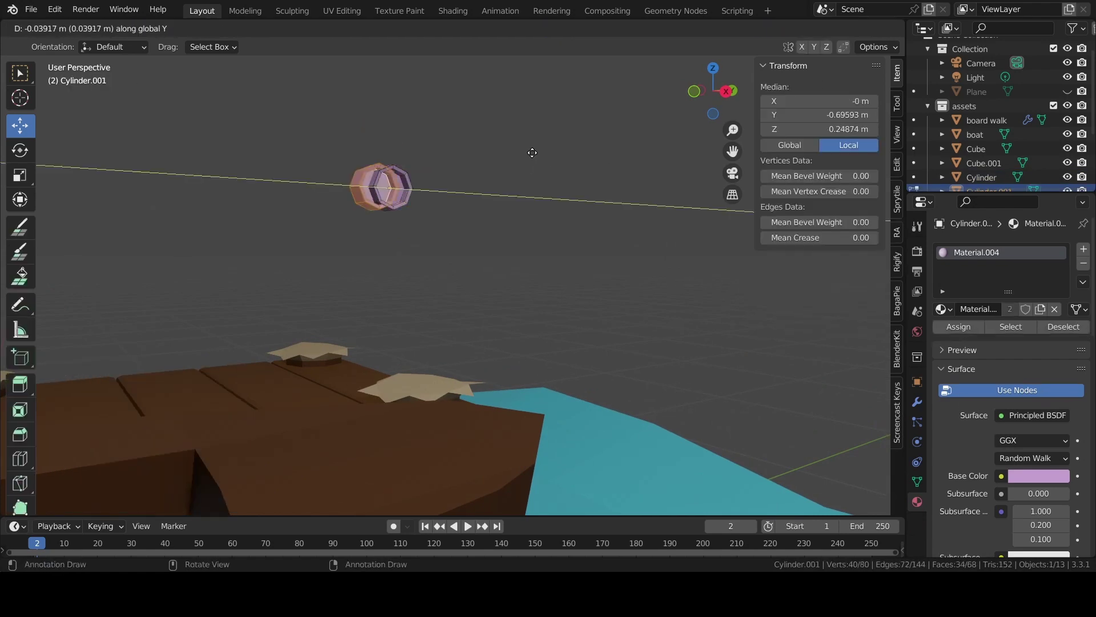
left_click(521, 152)
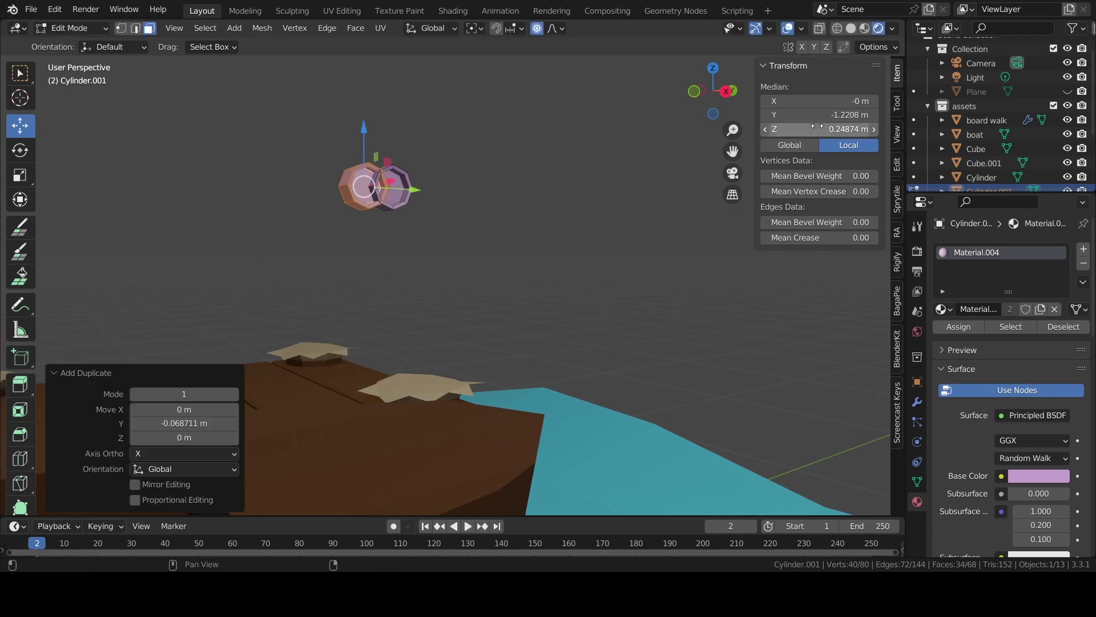
mouse_move(811, 128)
left_mouse_down()
mouse_move(827, 128)
mouse_move(850, 101)
mouse_move(828, 101)
left_mouse_up()
key("ctrl+z")
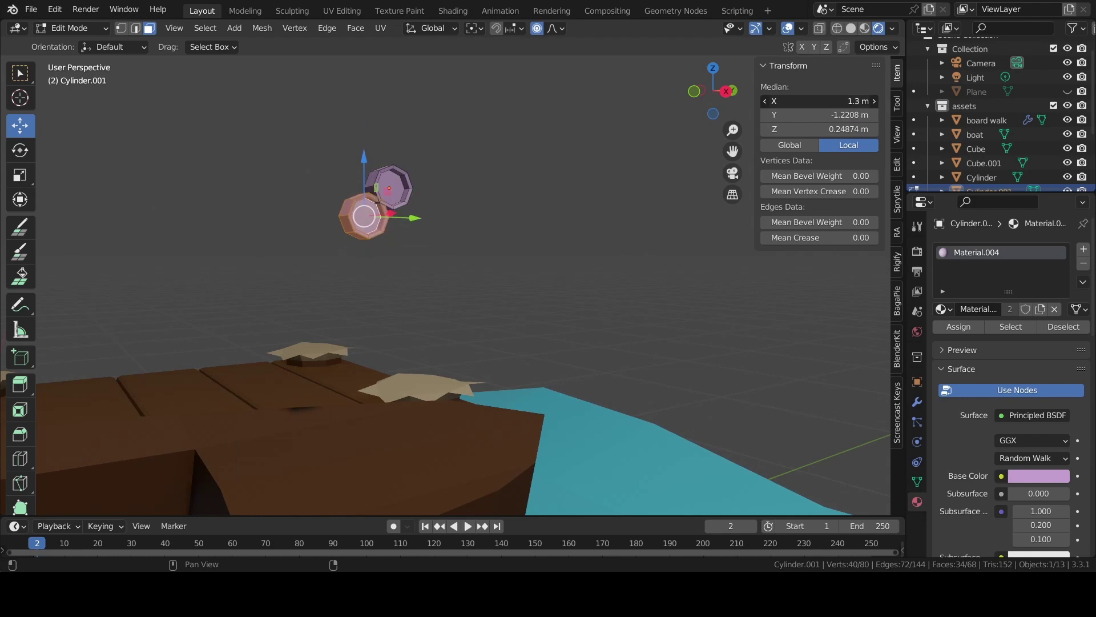
Select the whole connected ring and slide it left along Y
middle_click_drag(516, 255, 492, 225)
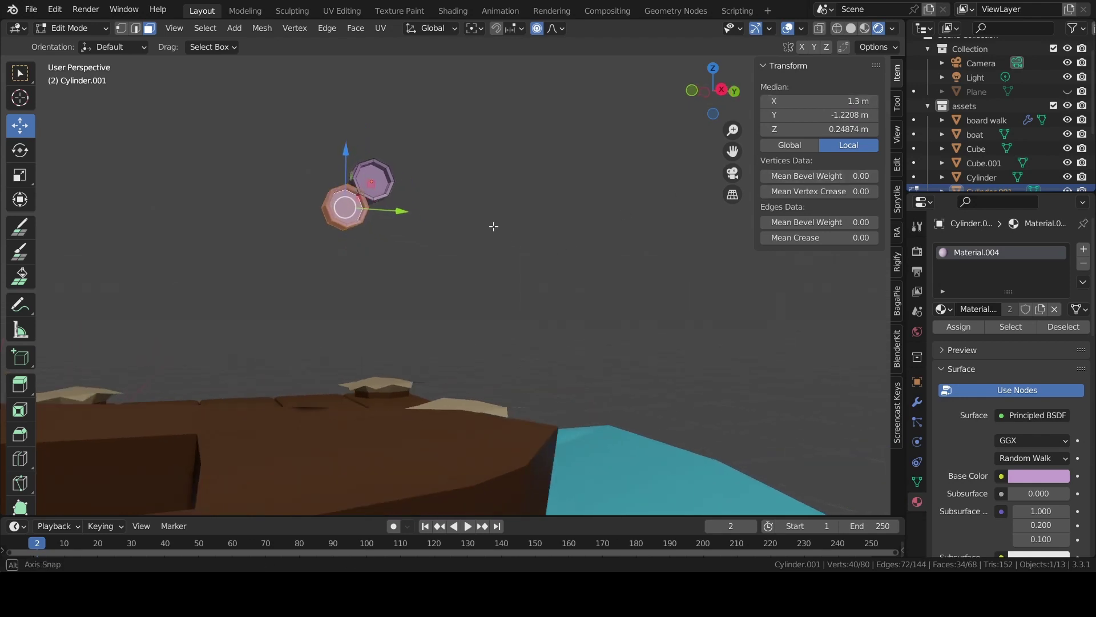
key("s")
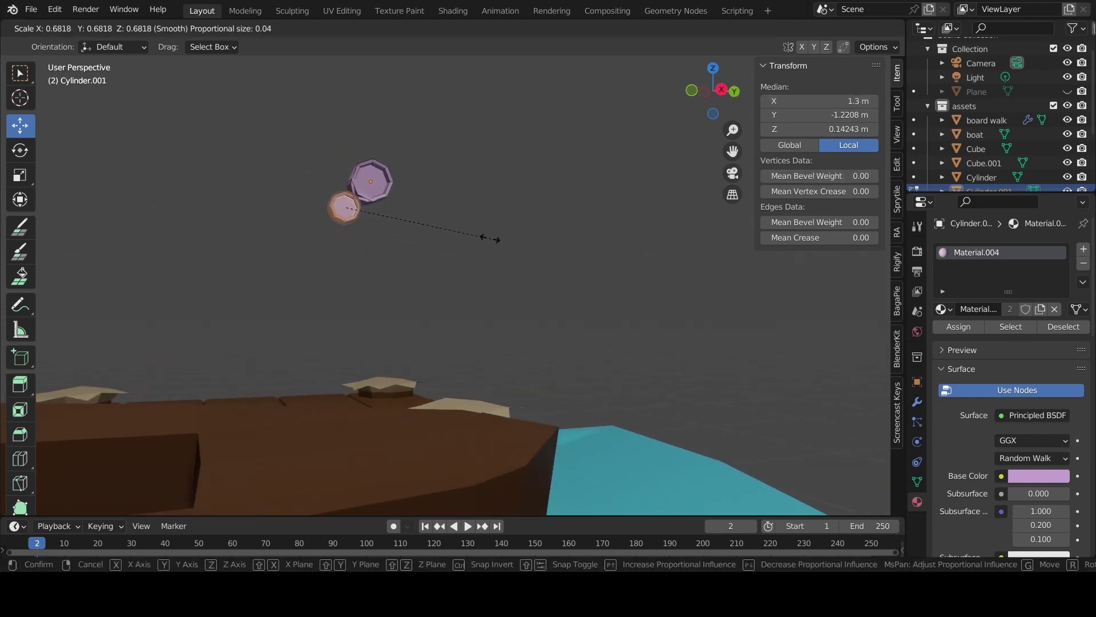
right_click(485, 238)
scroll(465, 238, "up", 3)
middle_click_drag(453, 239, 494, 271, "shift")
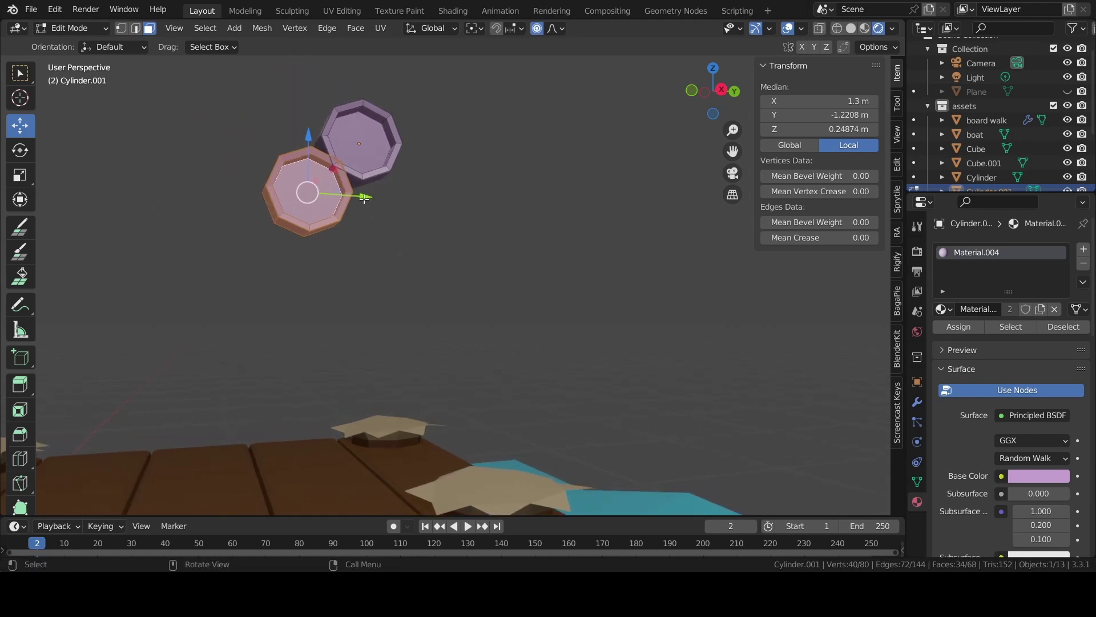
left_click_drag(364, 198, 377, 205)
key("ctrl+z")
key("l")
key("g")
key("y")
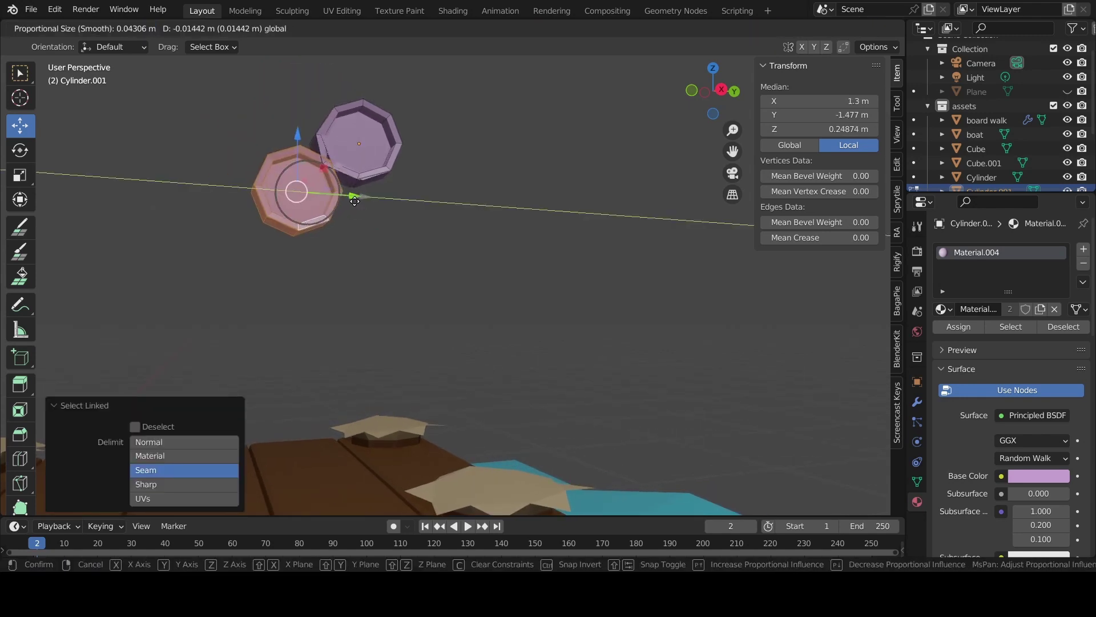
right_click(319, 208)
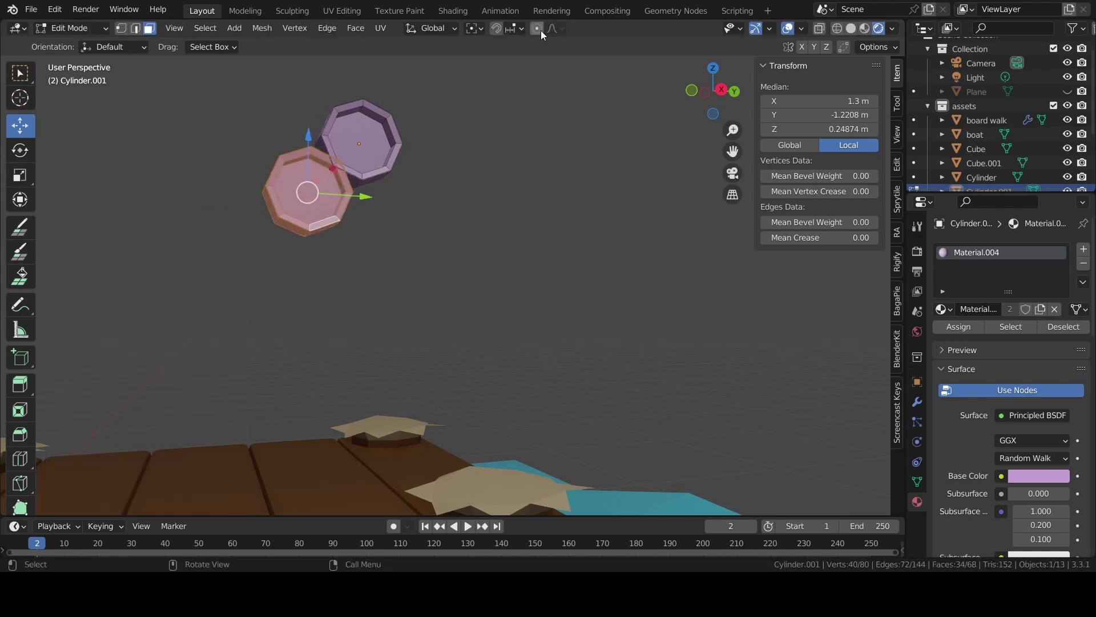
left_click_drag(362, 197, 345, 201)
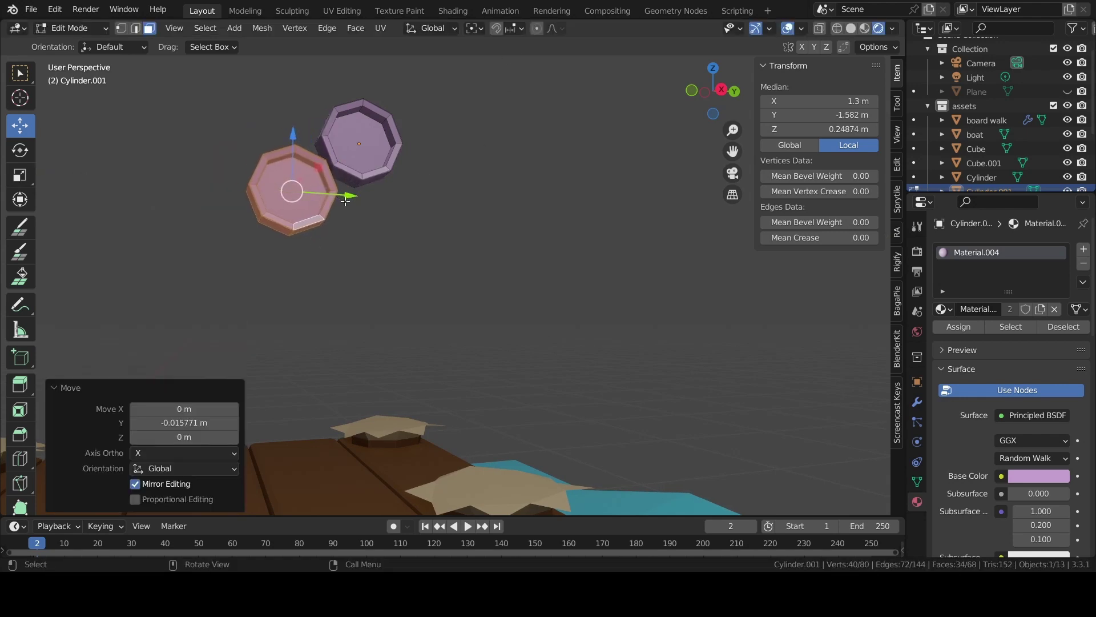
Duplicate the ring along Y and place the copy beside it, slightly lower
key("shift+d")
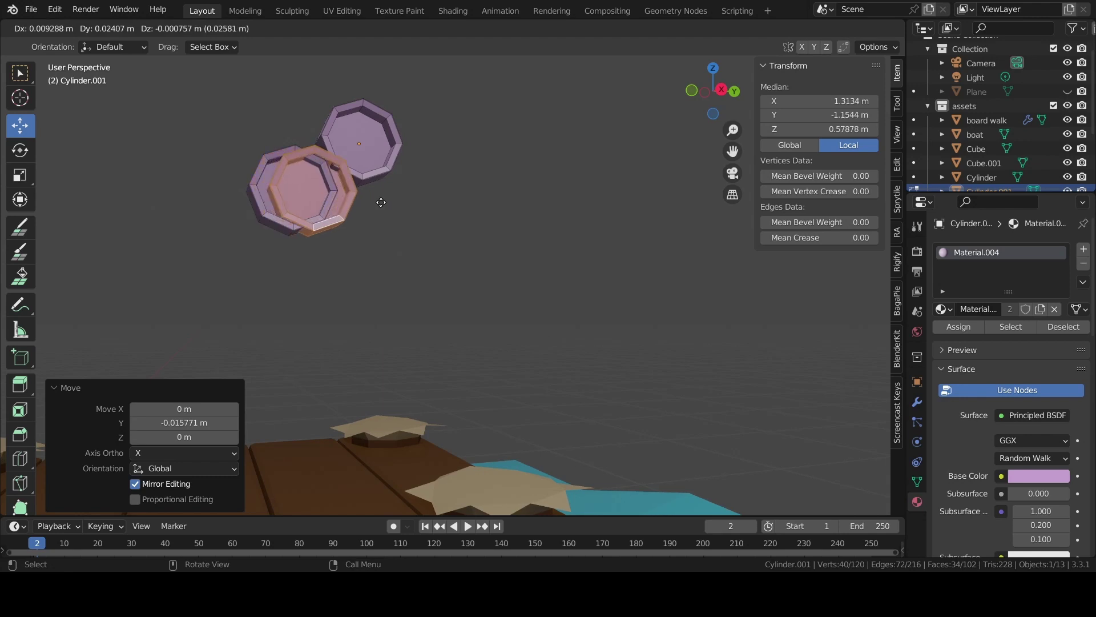
key("y")
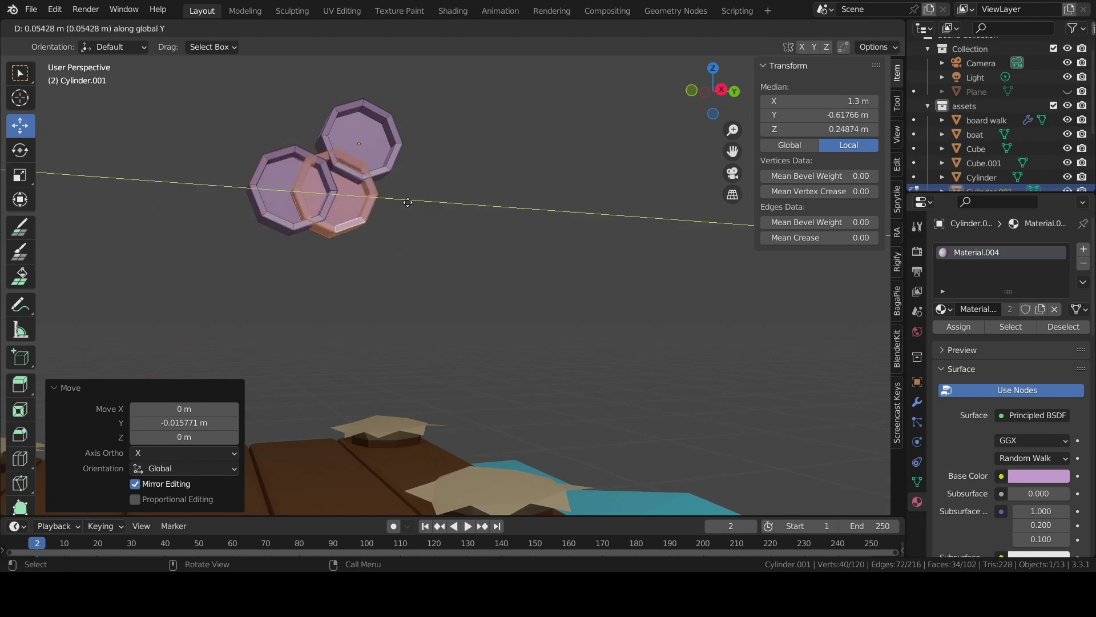
left_click(369, 144)
left_click_drag(369, 144, 370, 163)
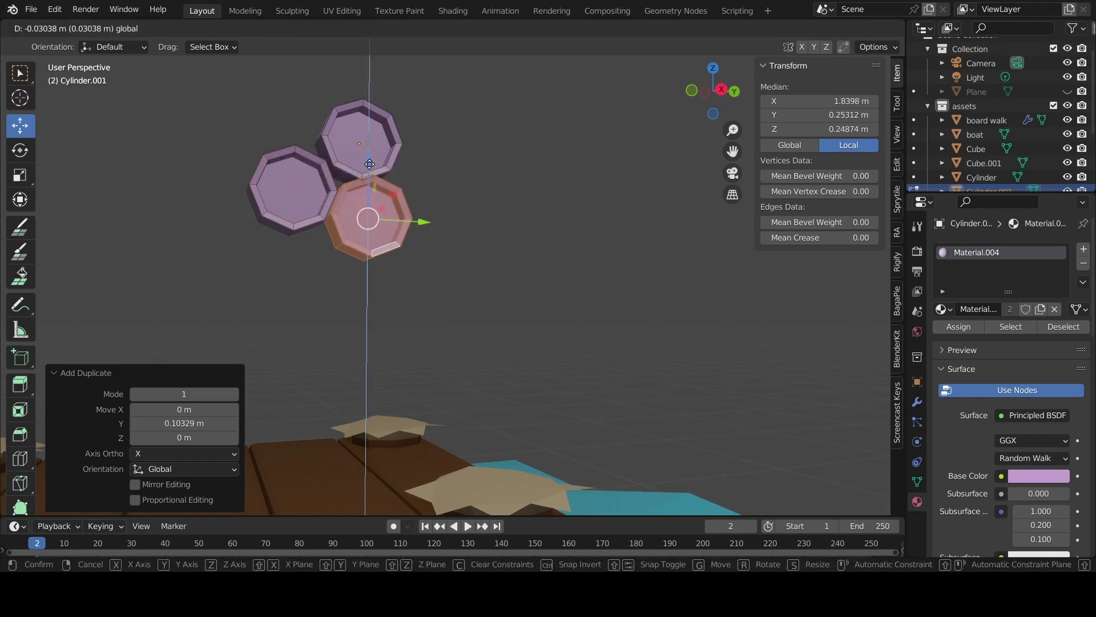
left_click(441, 170)
middle_click_drag(442, 186, 417, 198)
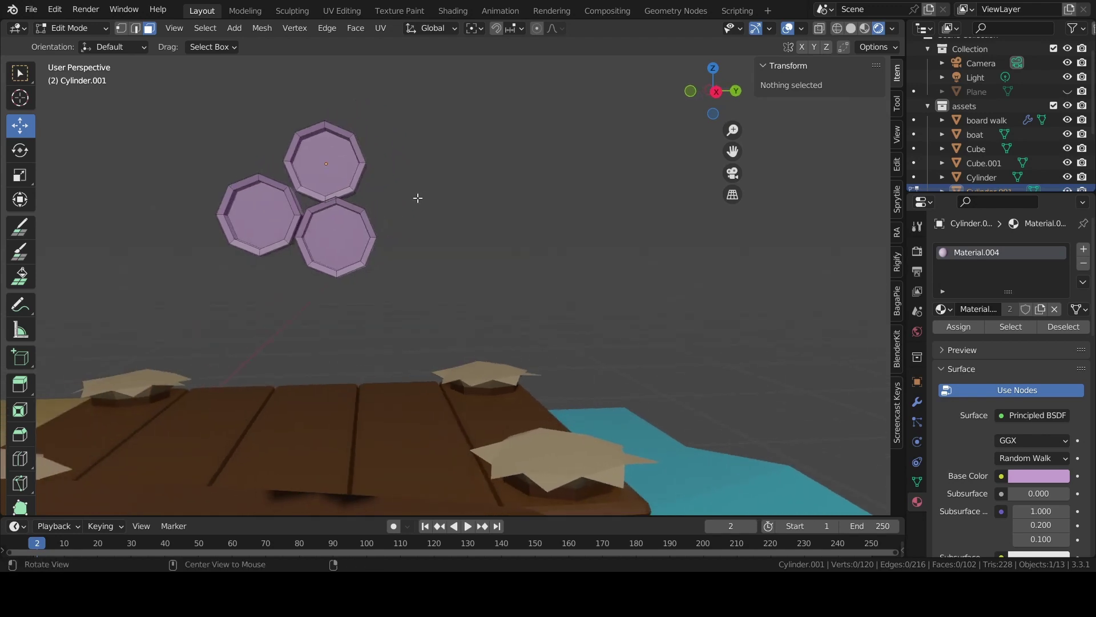
Move the lower-right ring up and to the right, shrink it, and nudge it left
left_click(360, 219)
key("ctrl+l")
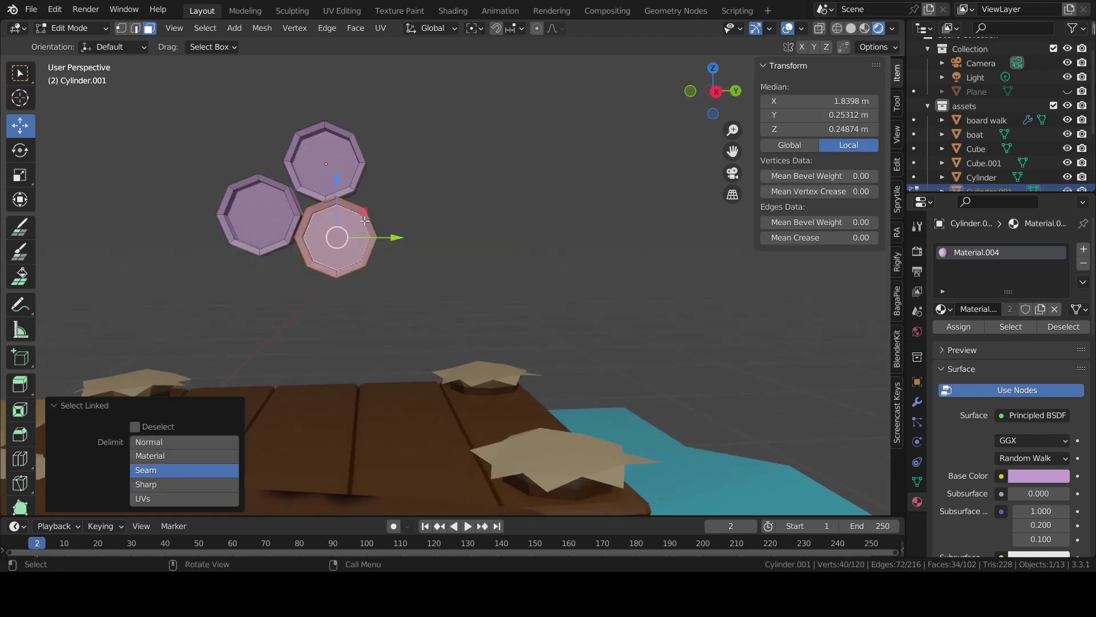
key("g")
left_click(428, 174)
key("s")
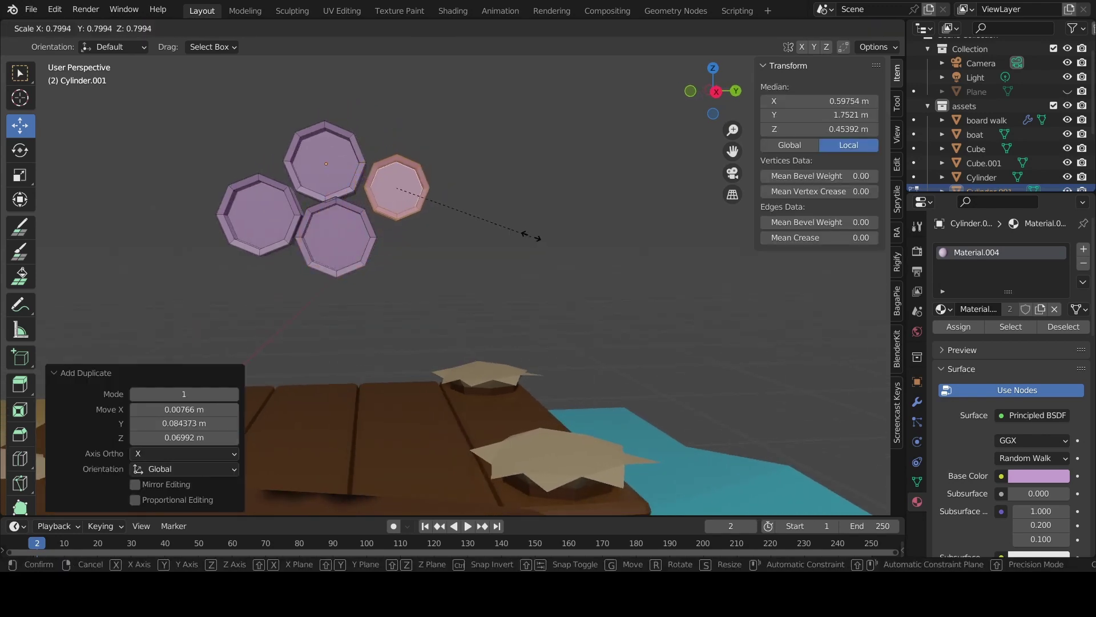
left_click(467, 189)
key("g")
left_click(454, 191)
Shrink the left ring to 0.787 scale and shift it slightly right
left_click(287, 214)
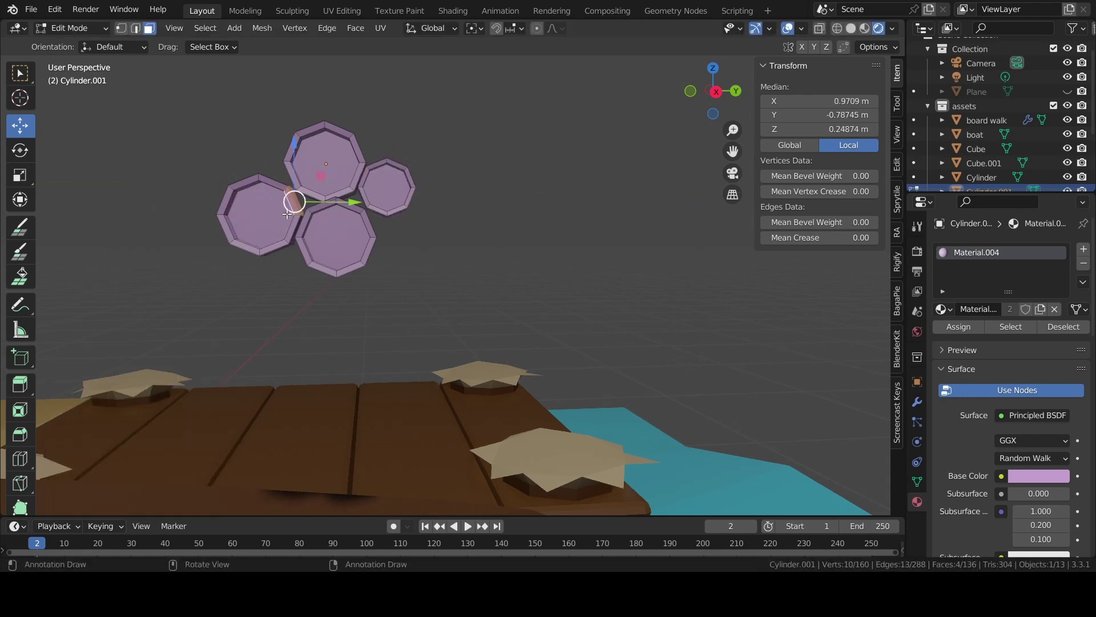
key("ctrl+l")
left_click(287, 210)
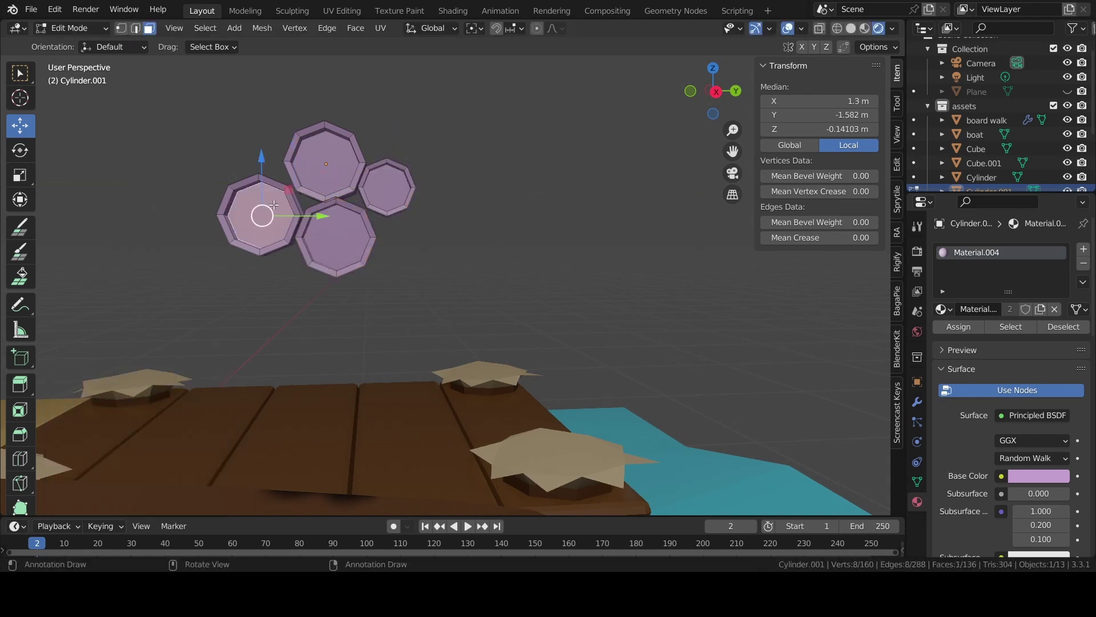
key("ctrl+l")
key("s")
left_click(437, 258)
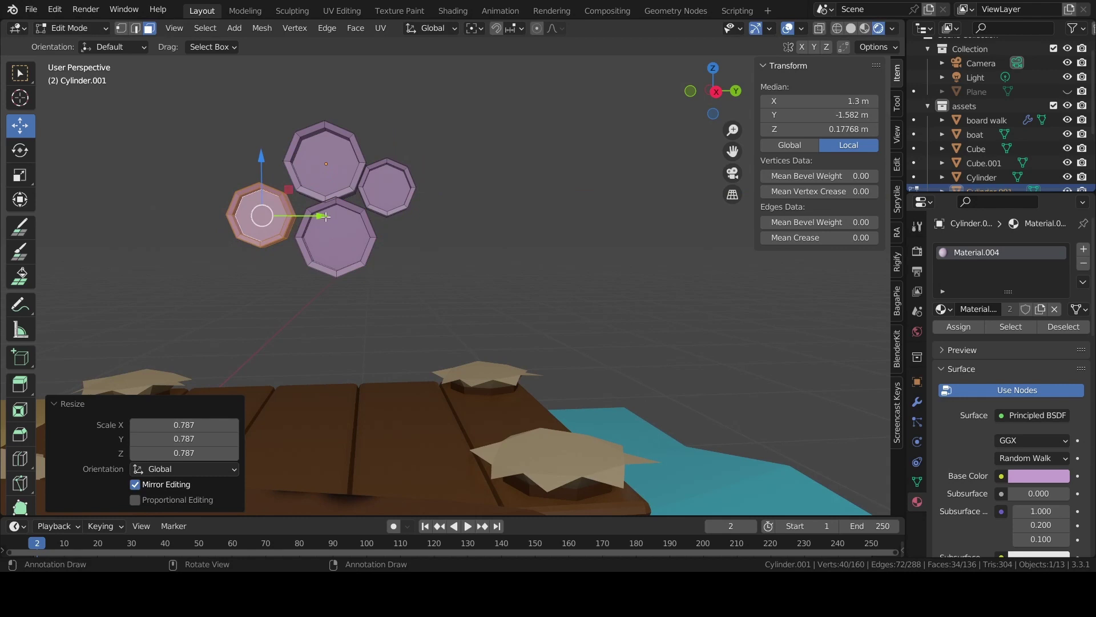
left_click_drag(326, 217, 337, 218)
Shrink the lower-middle ring to 0.796 and raise a selected face along Z
left_click(367, 250)
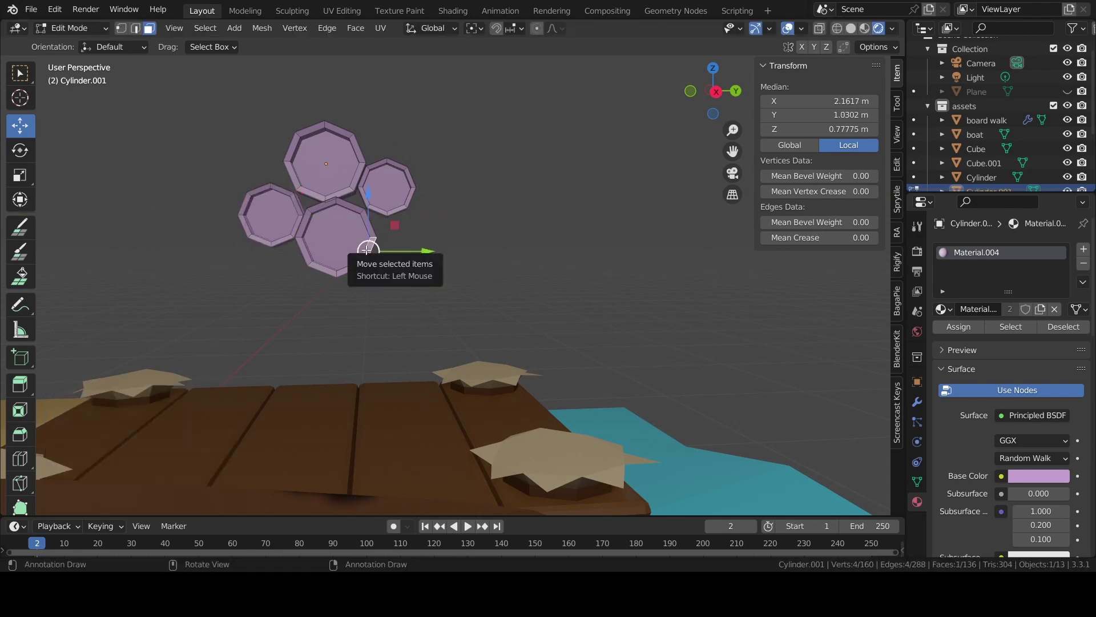
key("ctrl+l")
key("s")
left_click(526, 313)
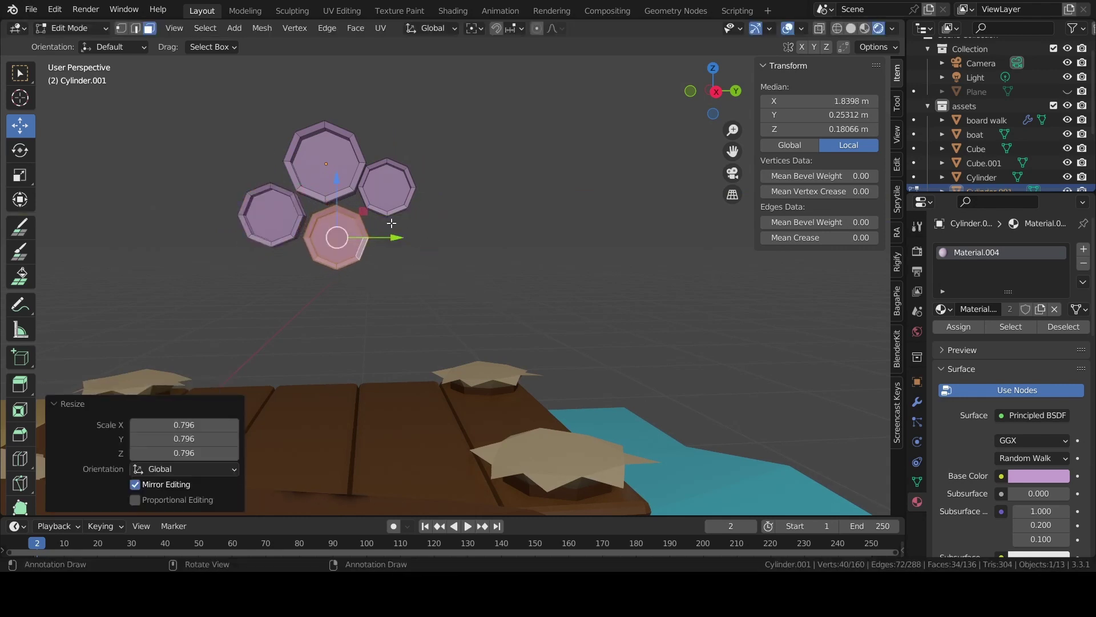
left_click(340, 197)
left_click(348, 255)
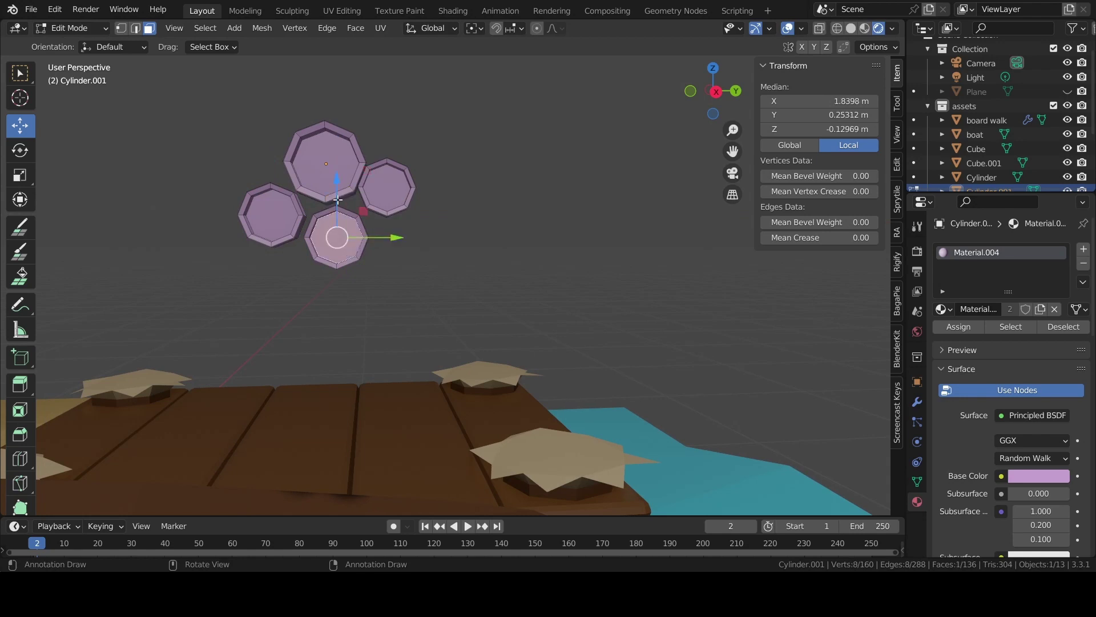
left_click_drag(335, 187, 332, 168)
left_click(333, 169)
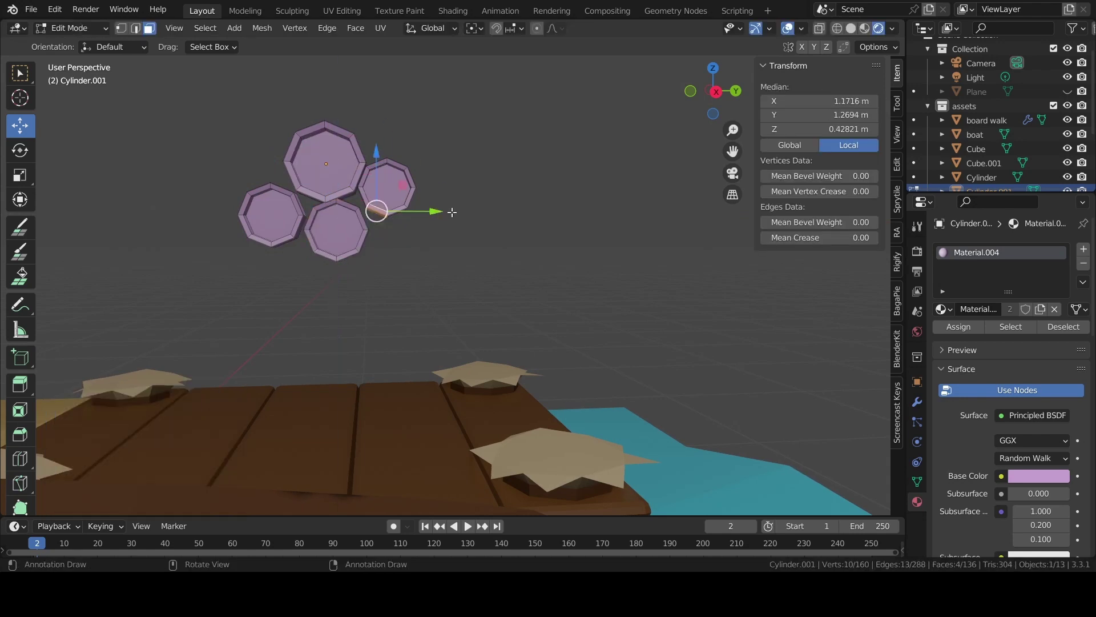
Lower the ring cluster along Z in Object Mode and delete the stray floating ring
key("Tab")
middle_click_drag(481, 298, 457, 180)
left_click_drag(441, 139, 434, 255)
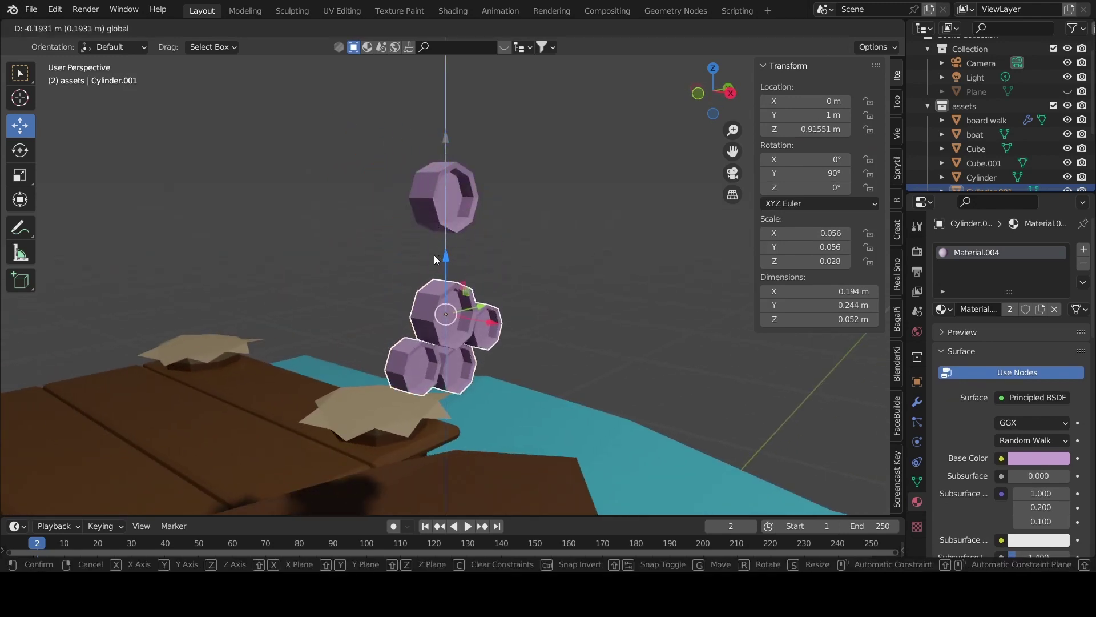
left_click(441, 175)
key("Delete")
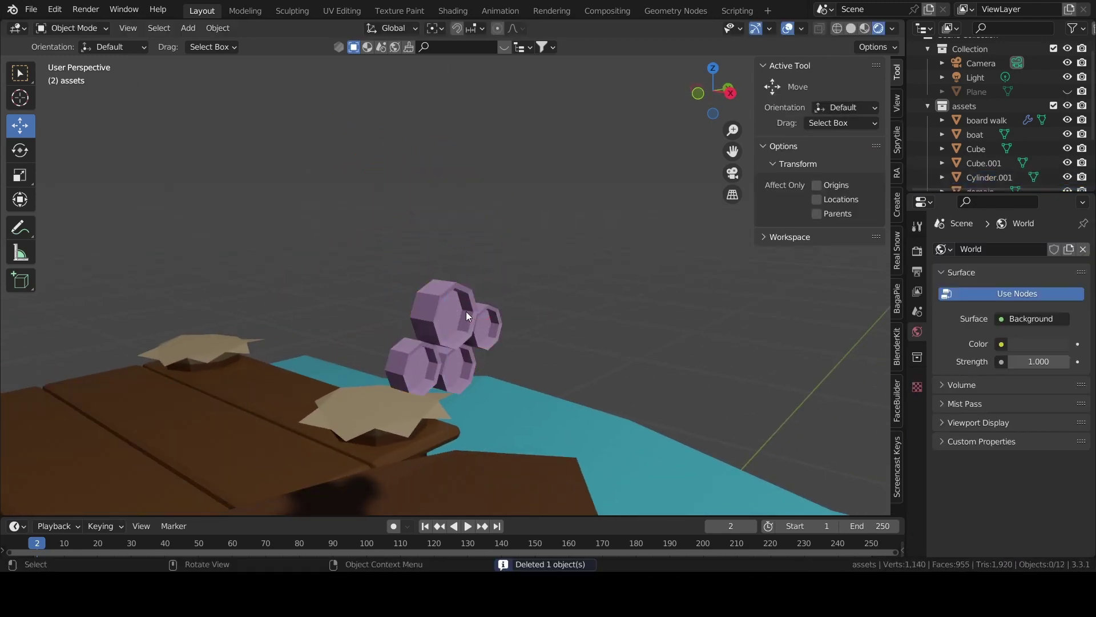
Rename the ring cluster object to 'barnacles'
left_click(466, 311)
scroll(994, 173, "down", 3)
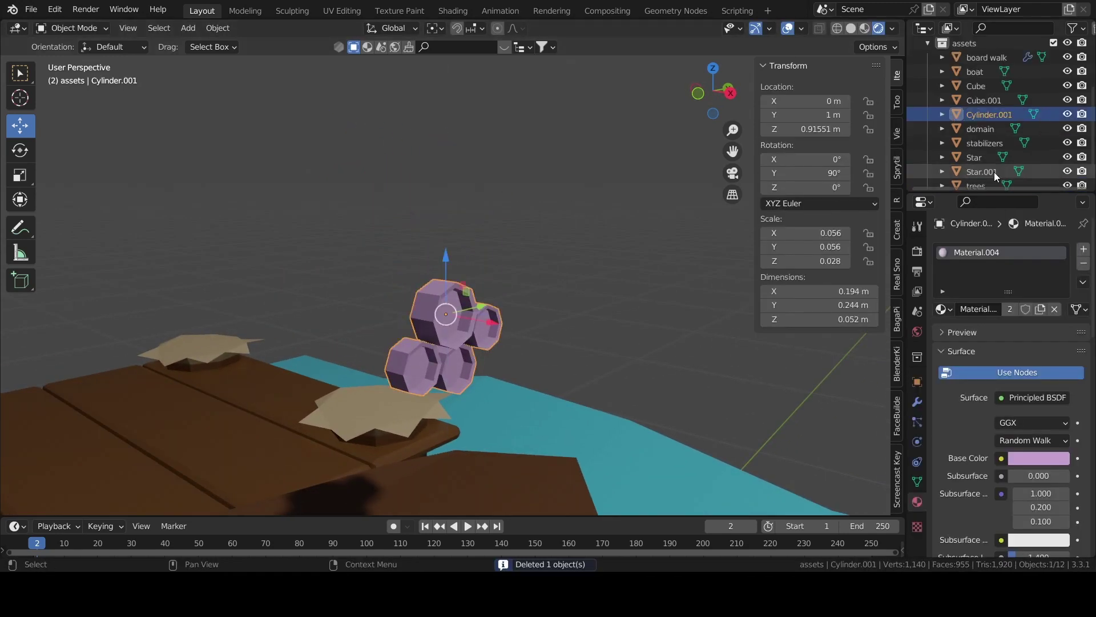
double_click(992, 116)
type("barnacles")
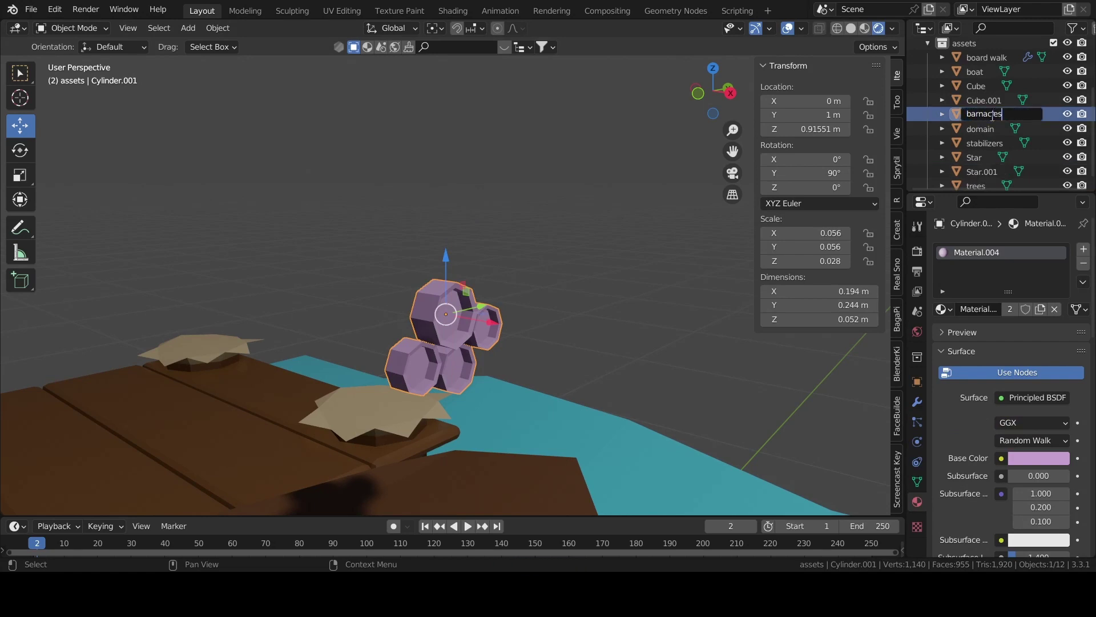
key("Return")
scroll(776, 314, "down", 1, "ctrl")
Move the barnacles down along Z and across X and Y toward the boat
mouse_move(680, 228)
middle_mouse_down()
mouse_move(564, 278)
mouse_move(519, 333)
middle_mouse_up()
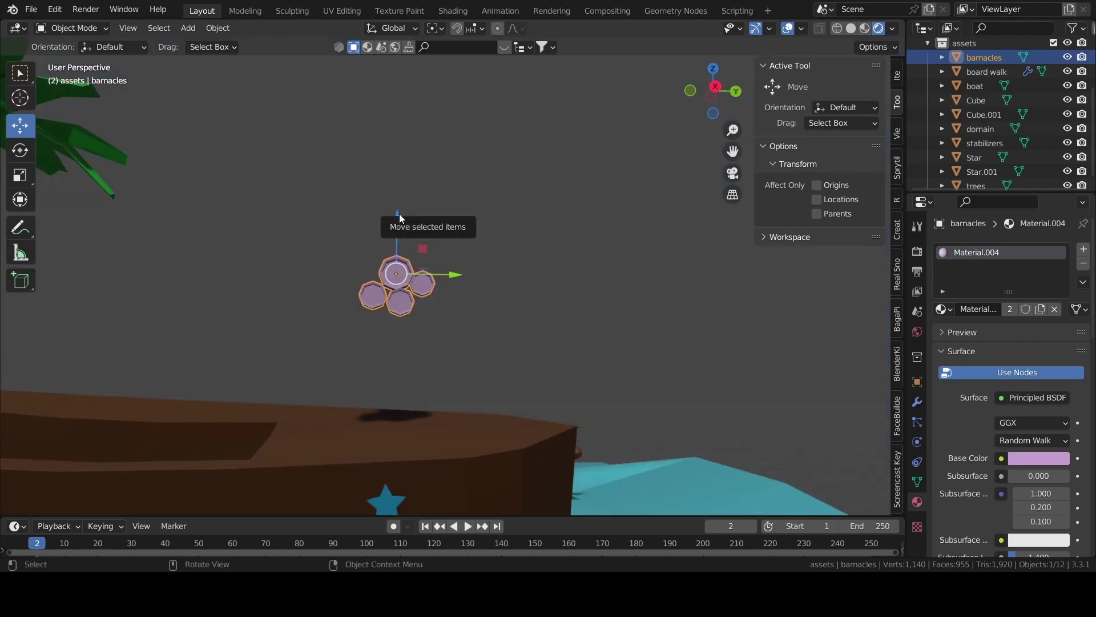
left_click_drag(399, 218, 399, 448)
mouse_move(400, 448)
middle_mouse_down()
mouse_move(525, 479)
mouse_move(479, 395)
middle_mouse_up()
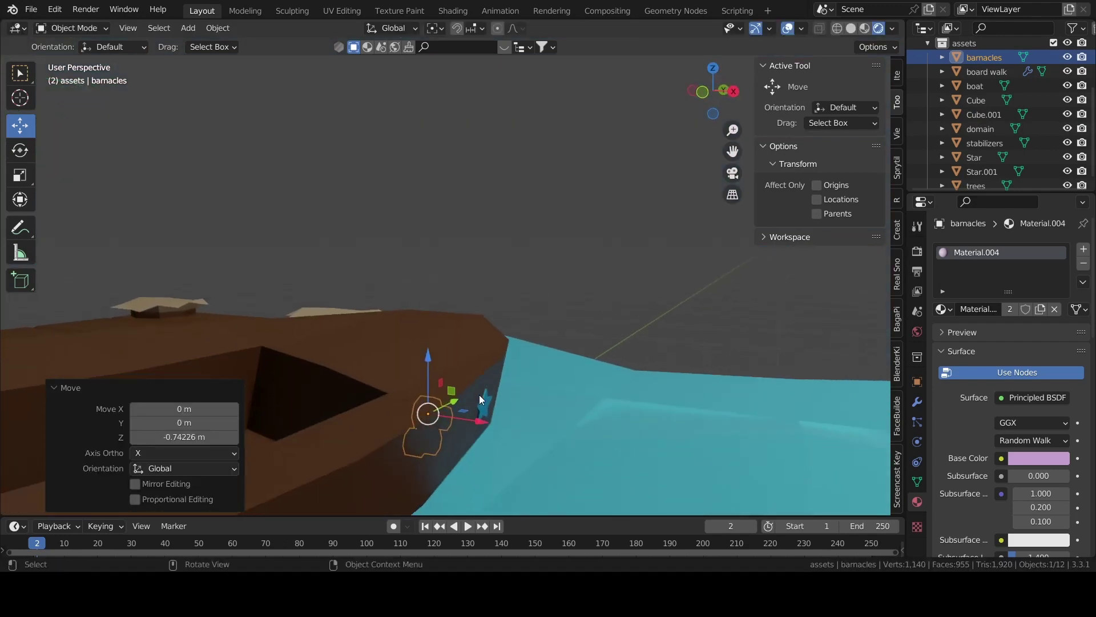
left_click_drag(481, 420, 521, 448)
mouse_move(521, 448)
middle_mouse_down()
mouse_move(527, 425)
mouse_move(437, 420)
mouse_move(371, 400)
mouse_move(378, 393)
middle_mouse_up()
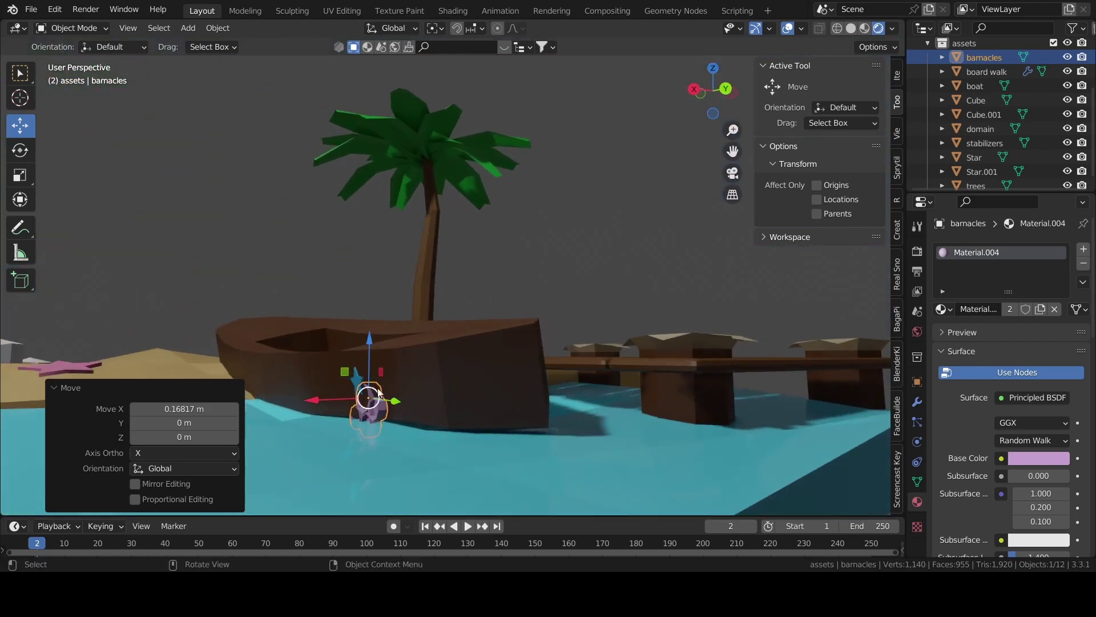
left_click_drag(377, 393, 365, 395)
middle_click_drag(365, 395, 402, 423)
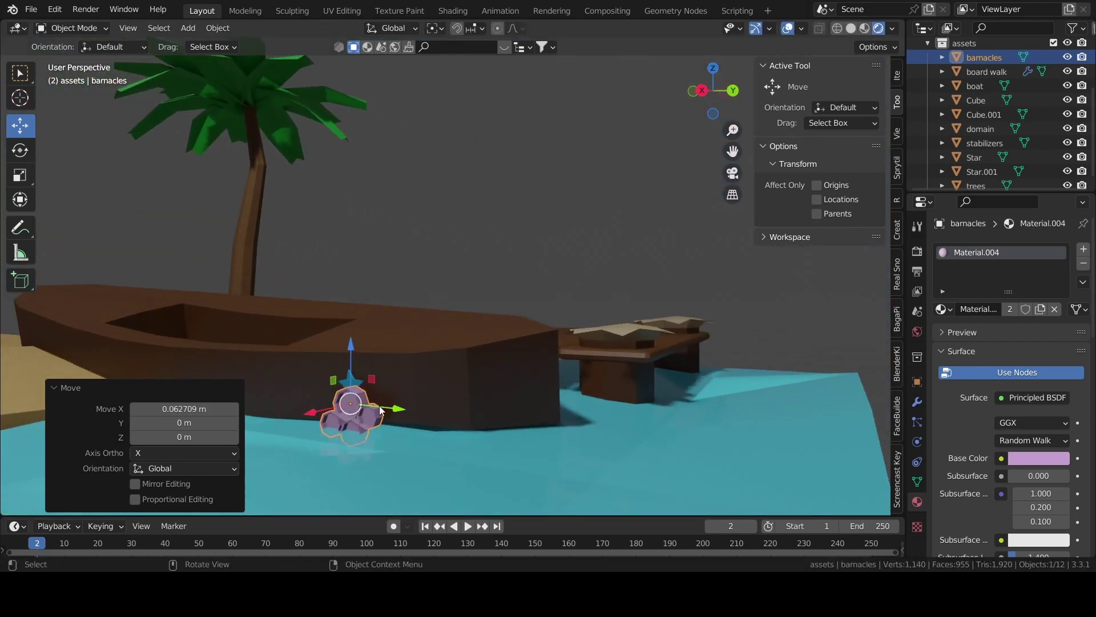
left_click_drag(380, 410, 529, 423)
middle_click_drag(528, 424, 342, 410)
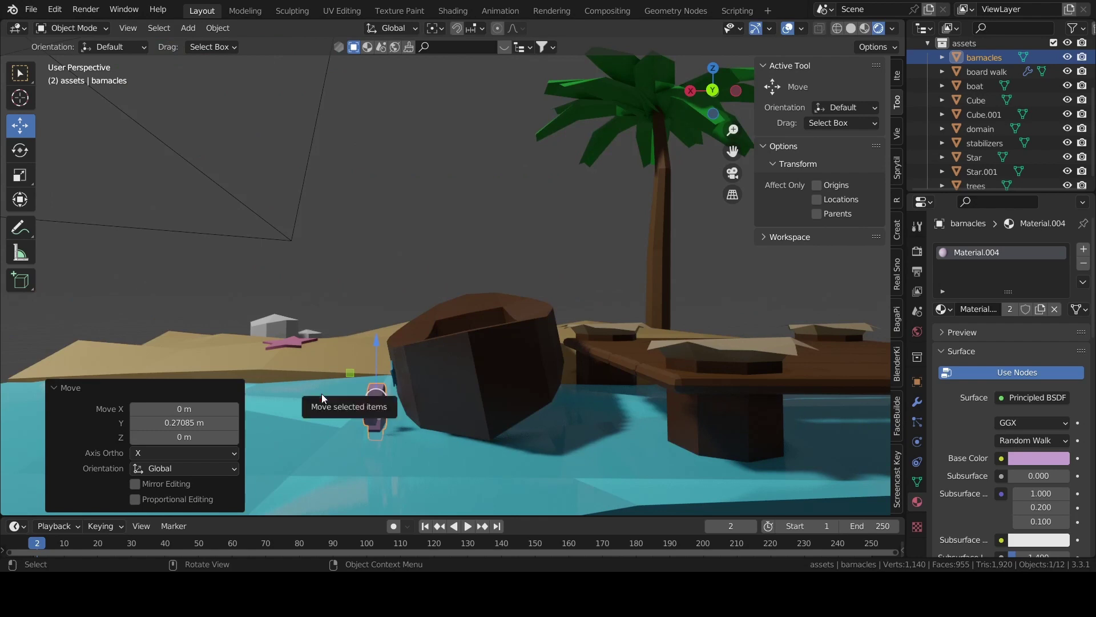
left_click_drag(321, 396, 342, 400)
mouse_move(343, 400)
middle_mouse_down()
mouse_move(574, 356)
mouse_move(551, 380)
middle_mouse_up()
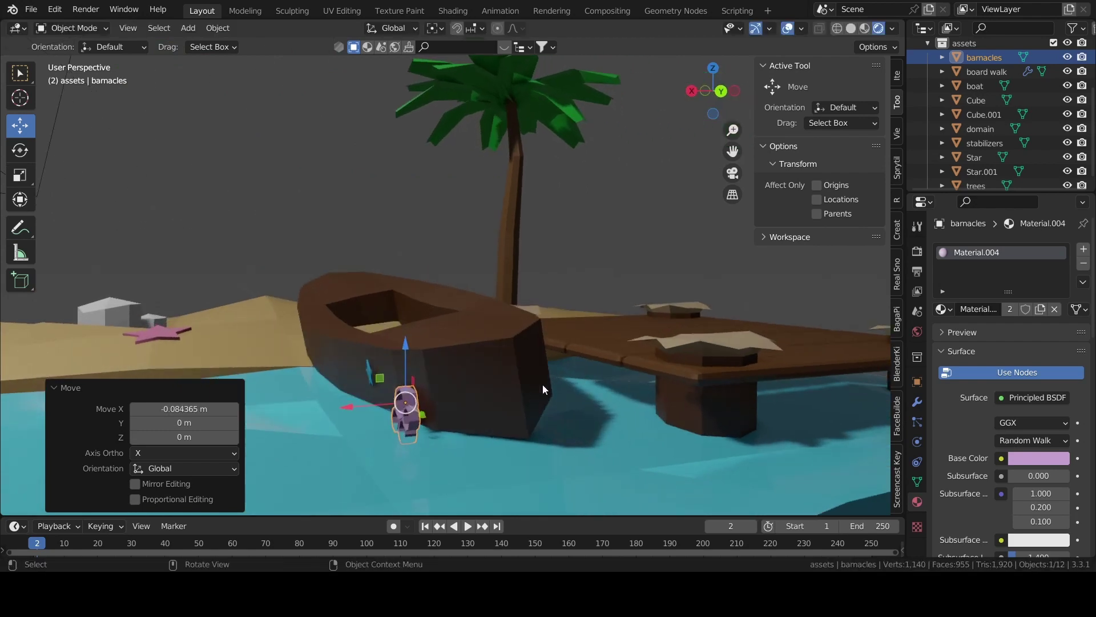
Rotate the barnacles and nudge them along X against the hull
key("r")
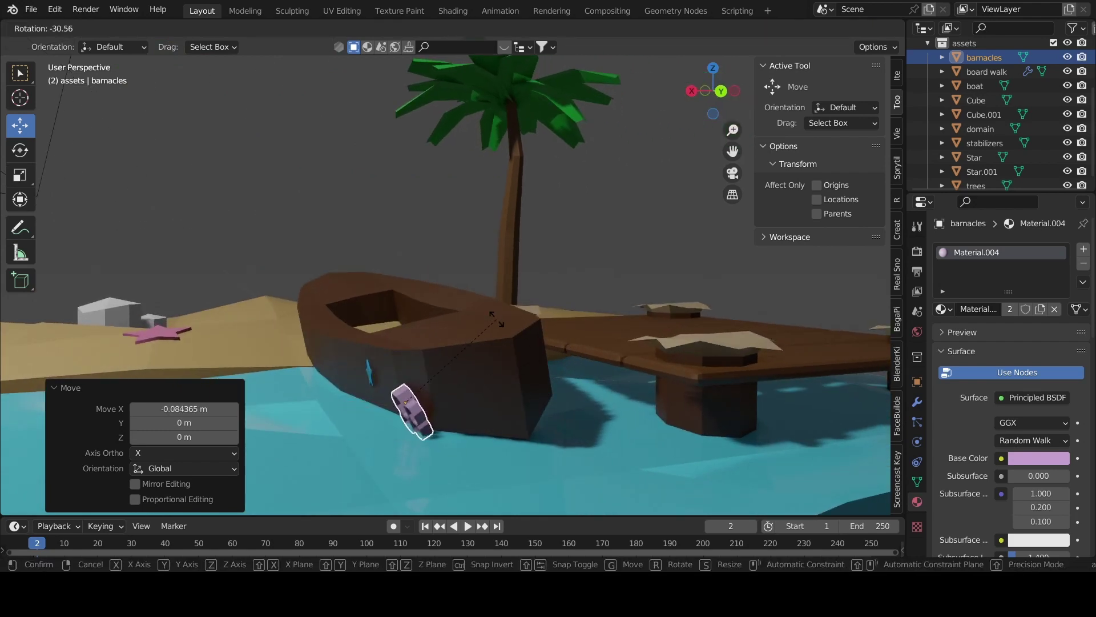
left_click(496, 320)
mouse_move(498, 372)
middle_mouse_down()
mouse_move(453, 400)
mouse_move(351, 396)
mouse_move(536, 386)
mouse_move(572, 418)
middle_mouse_up()
key("g")
key("x")
left_click(362, 395)
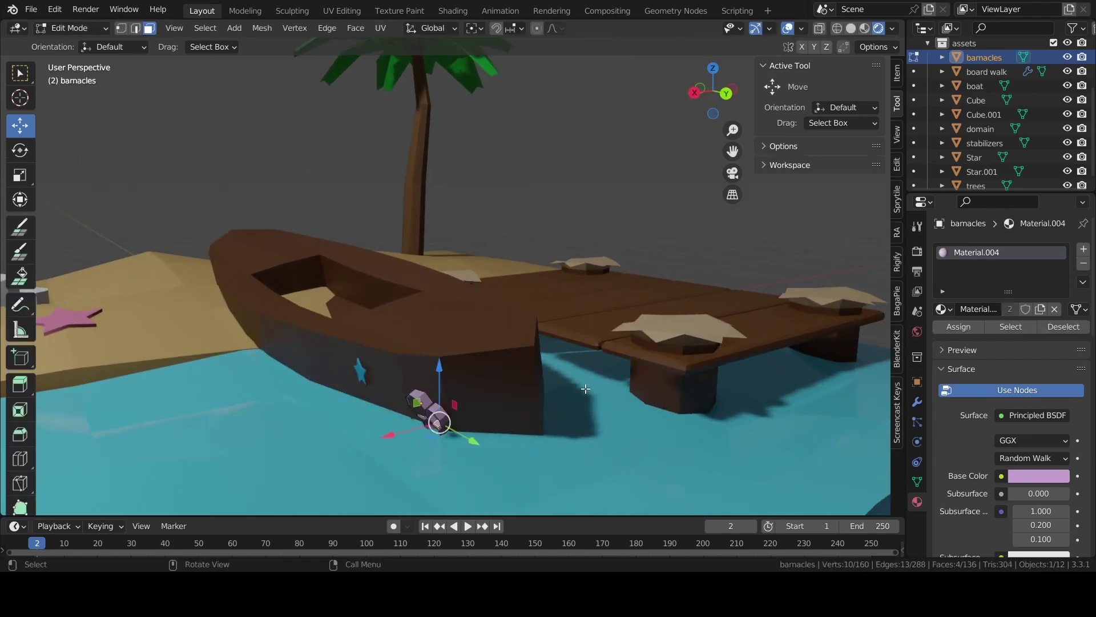
key("Tab")
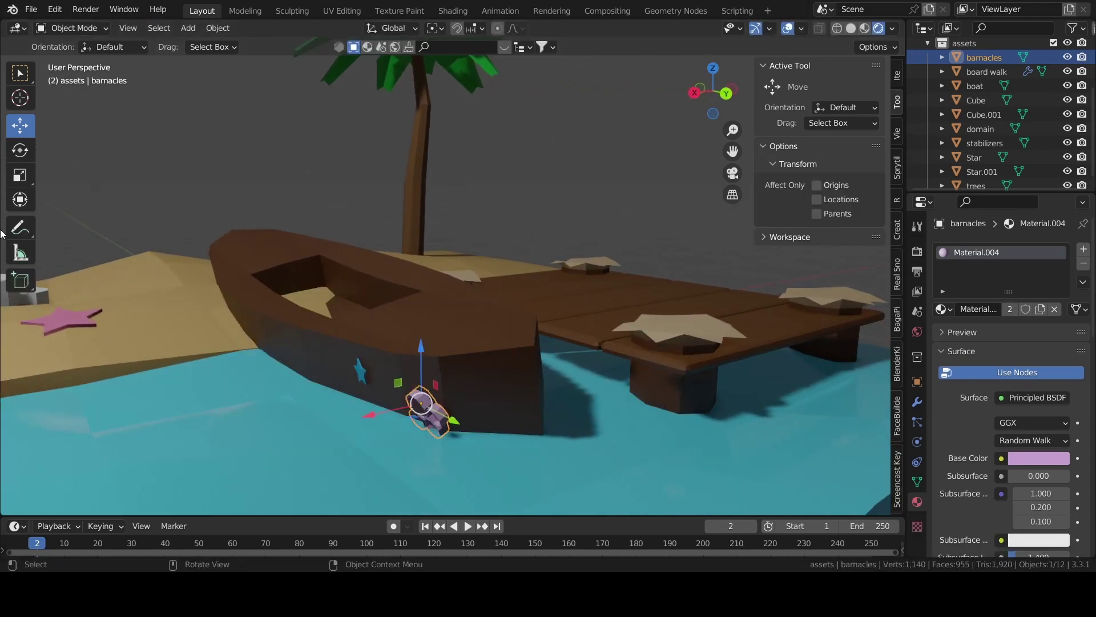
Tilt and lower the barnacles in the Item panel, then shrink them to 0.024 scale
left_click(897, 74)
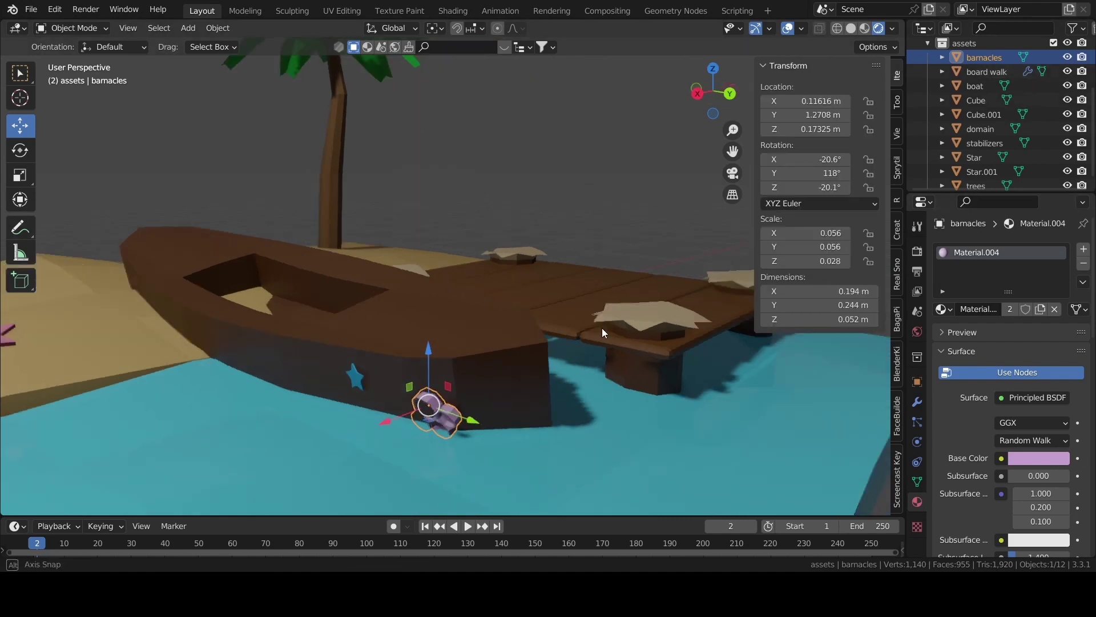
middle_click_drag(602, 328, 848, 197)
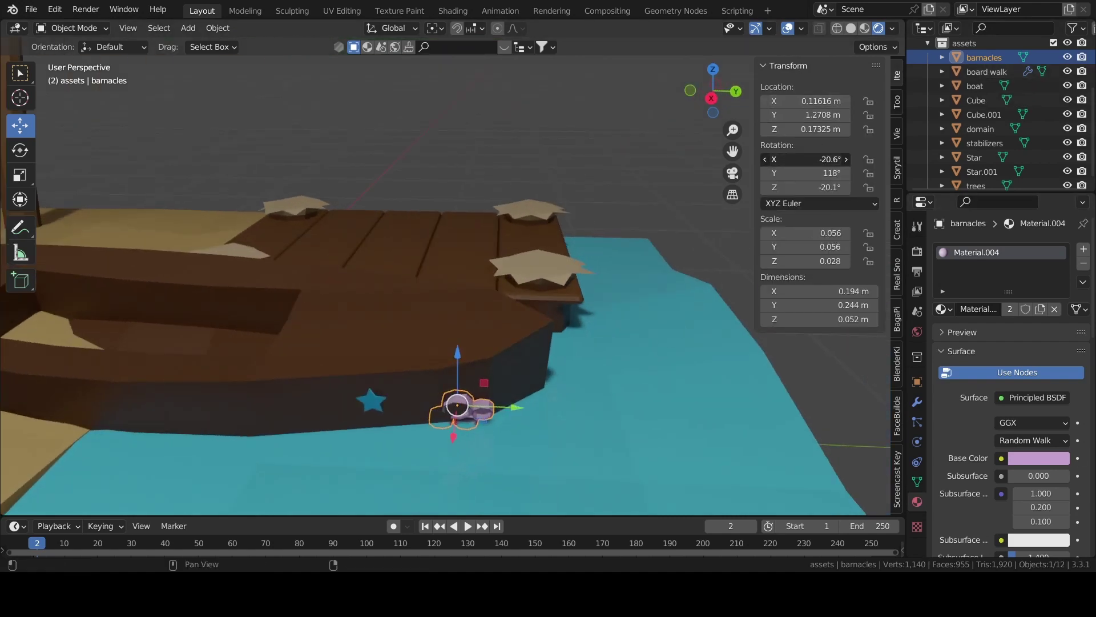
mouse_move(811, 159)
left_mouse_down()
mouse_move(833, 173)
mouse_move(825, 188)
left_mouse_up()
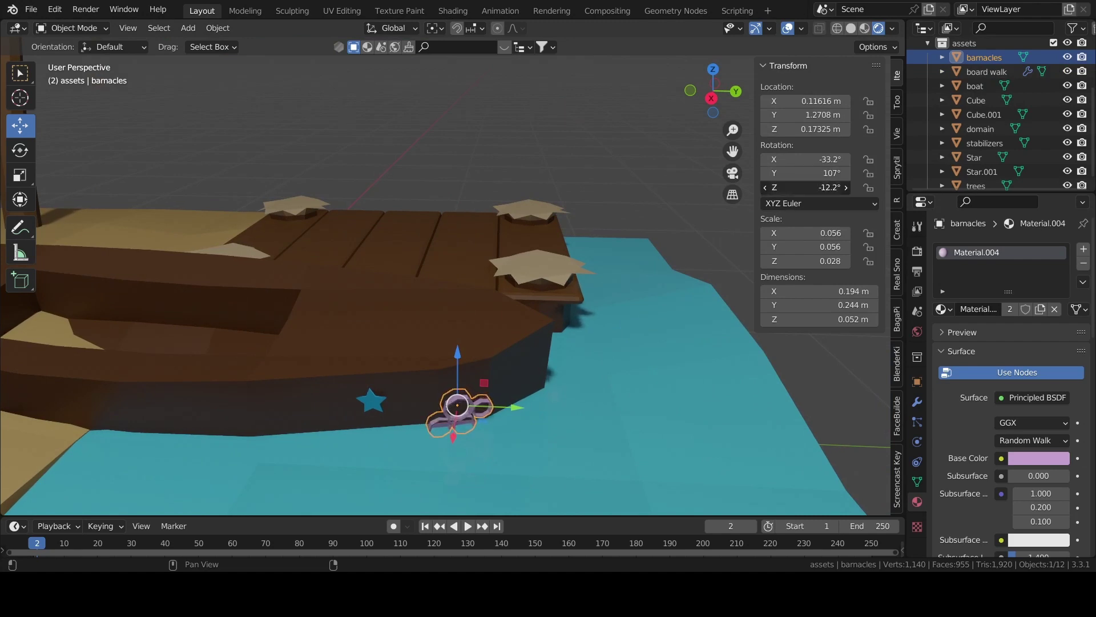
mouse_move(811, 129)
left_mouse_down()
mouse_move(800, 129)
mouse_move(825, 115)
mouse_move(798, 105)
mouse_move(801, 129)
mouse_move(811, 115)
mouse_move(794, 101)
left_mouse_up()
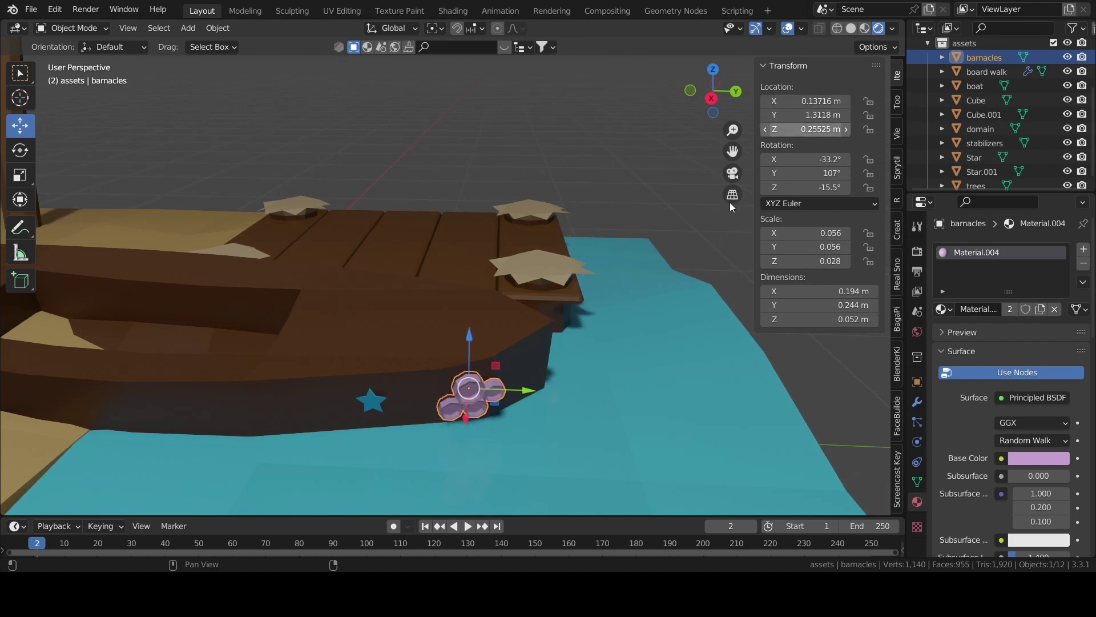
key("s")
left_click(602, 400)
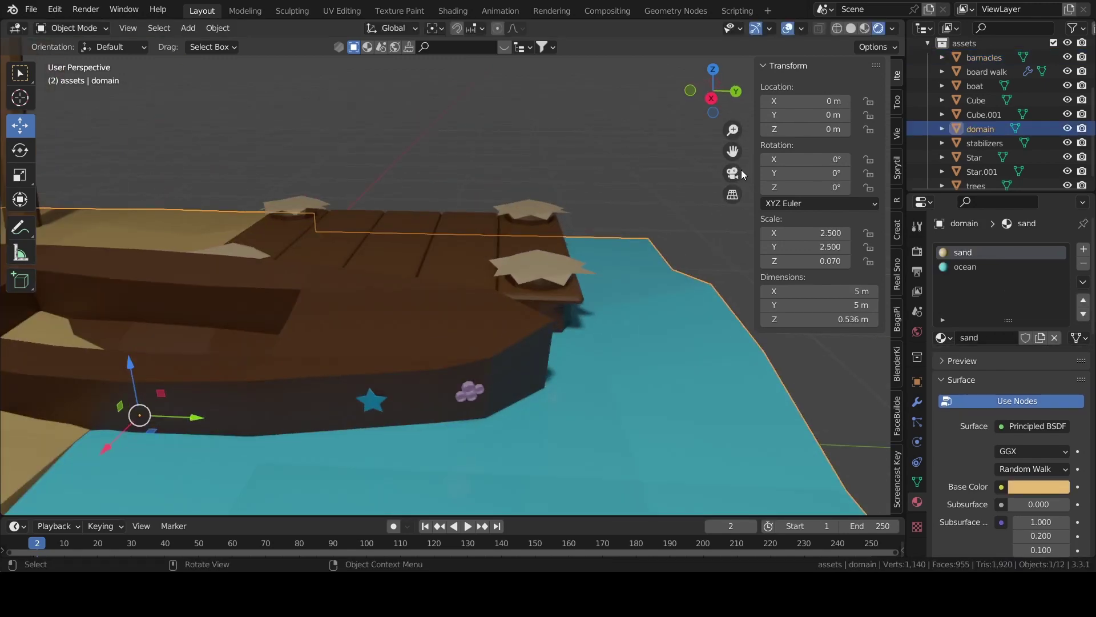
Set the barnacles' Z location to 0.12625 and fine-tune them against the hull, checking through the camera
left_click(733, 173)
scroll(628, 314, "up", 2)
scroll(565, 297, "up", 2)
scroll(600, 277, "up", 3)
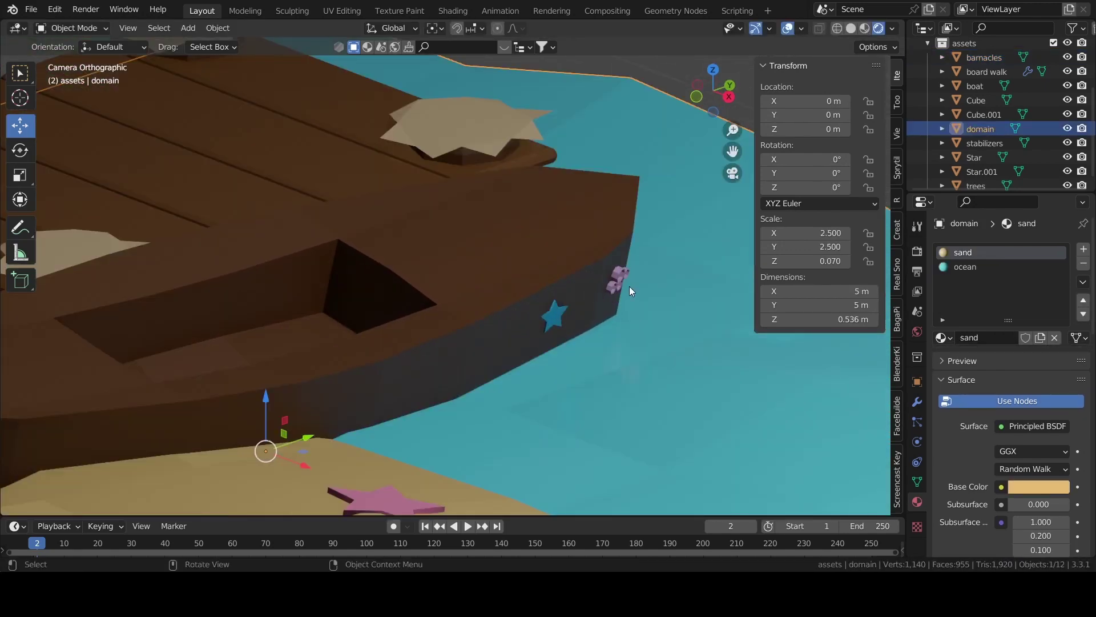
left_click(627, 283)
left_click_drag(805, 129, 765, 129)
mouse_move(823, 115)
left_mouse_down()
mouse_move(799, 115)
mouse_move(827, 115)
mouse_move(799, 101)
mouse_move(816, 114)
left_mouse_up()
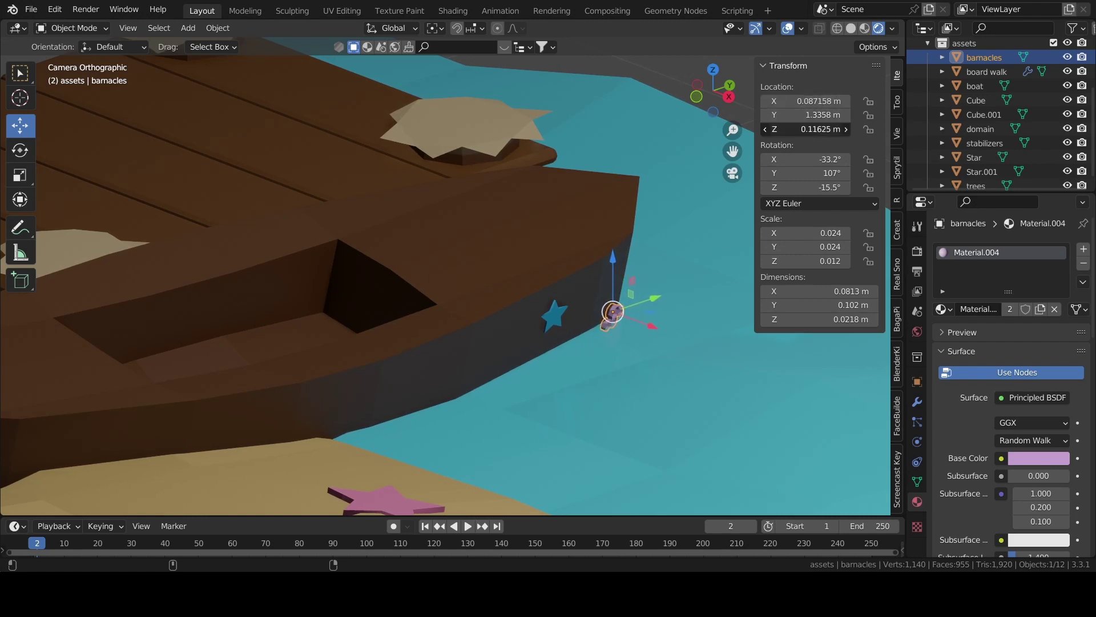
type("0.12625")
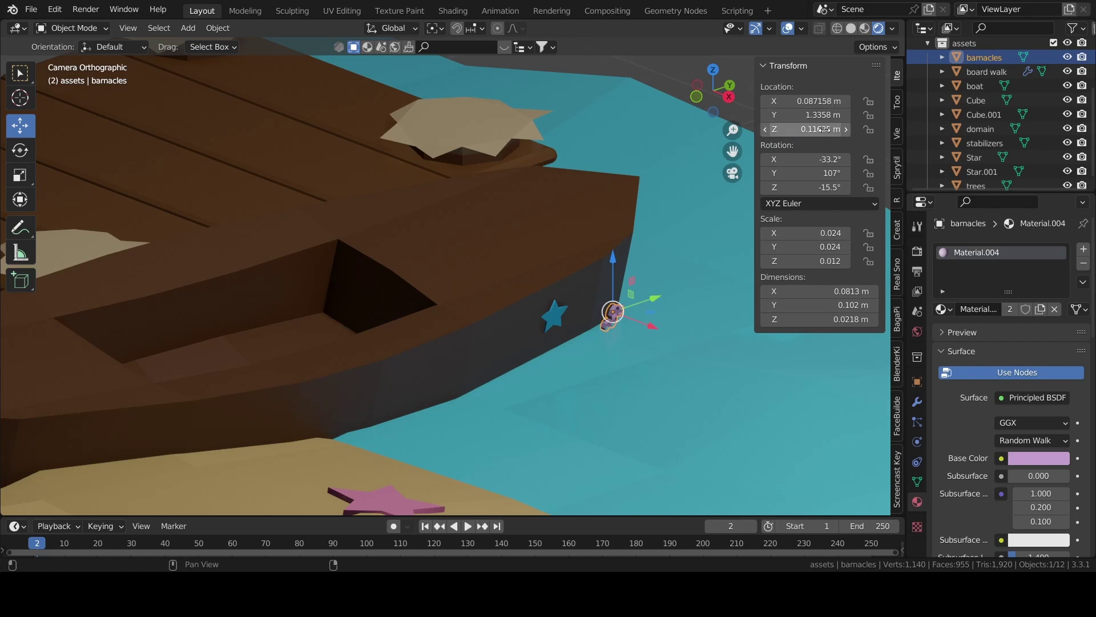
key("Return")
left_click_drag(805, 129, 805, 117)
left_click(690, 248)
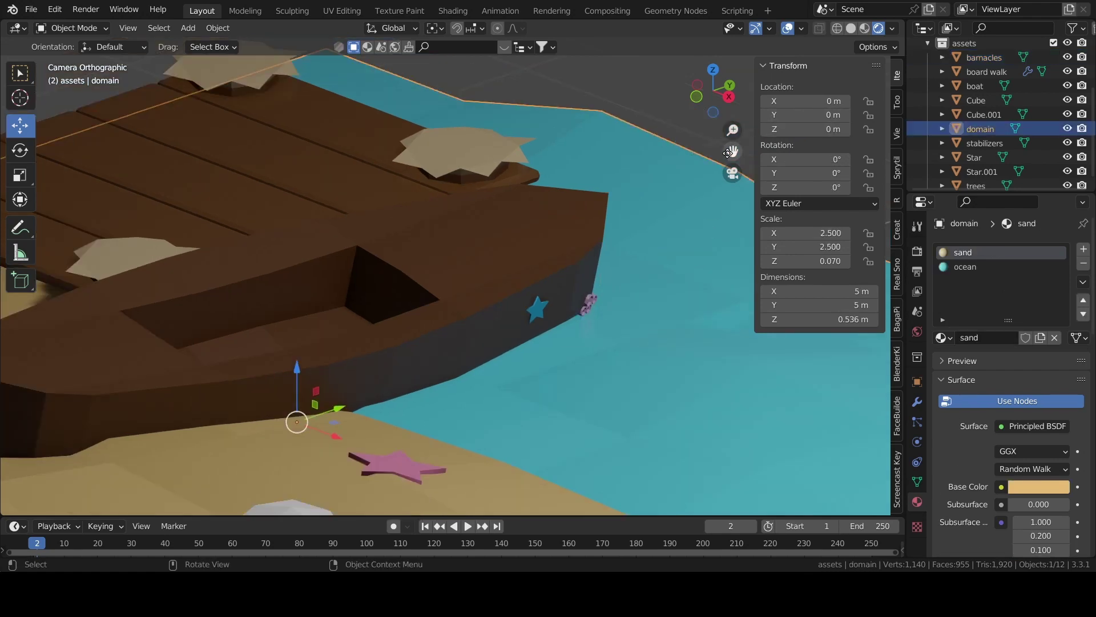
left_click(733, 172)
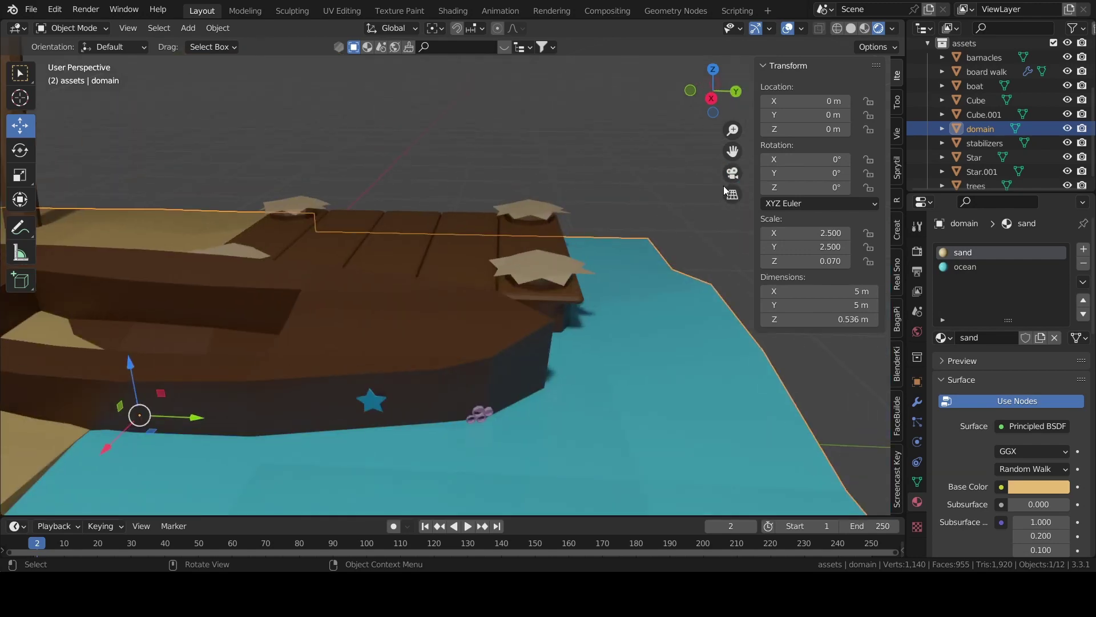
left_click(734, 174)
Save 3d nature 1.blend, reopen it from Open Recent, and select the sand base
left_click(704, 397)
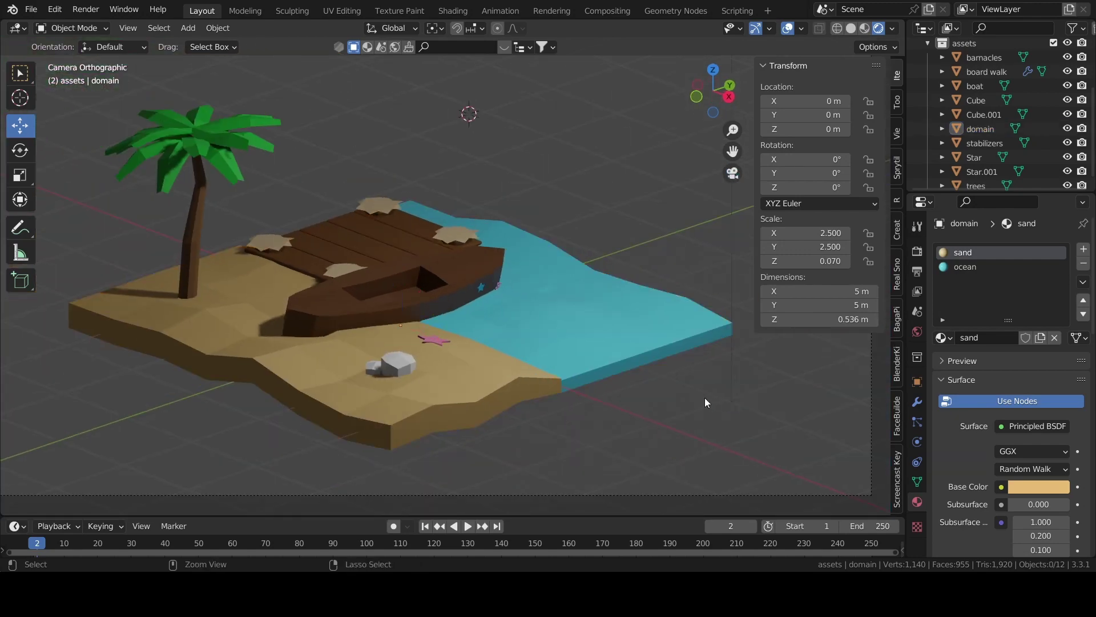
key("ctrl+s")
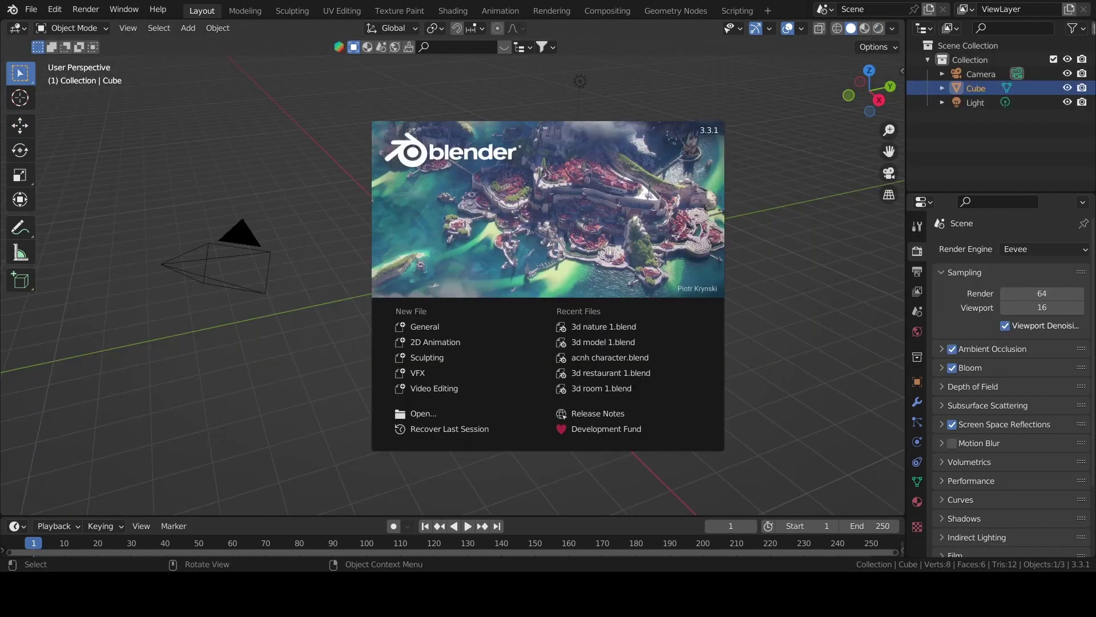
left_click(672, 24)
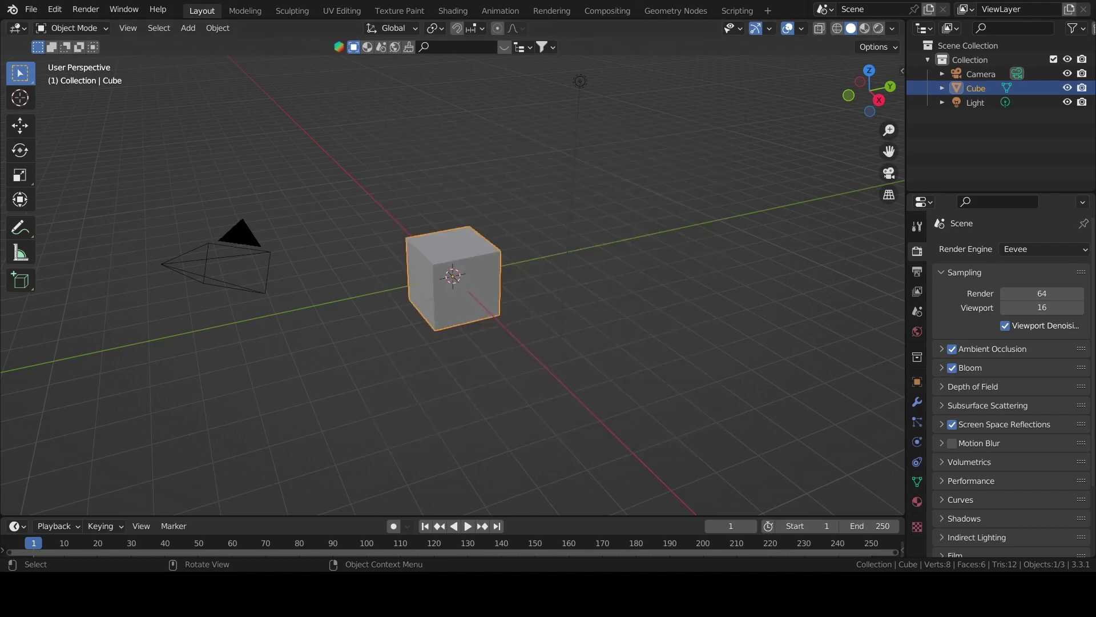
left_click(31, 9)
mouse_move(67, 54)
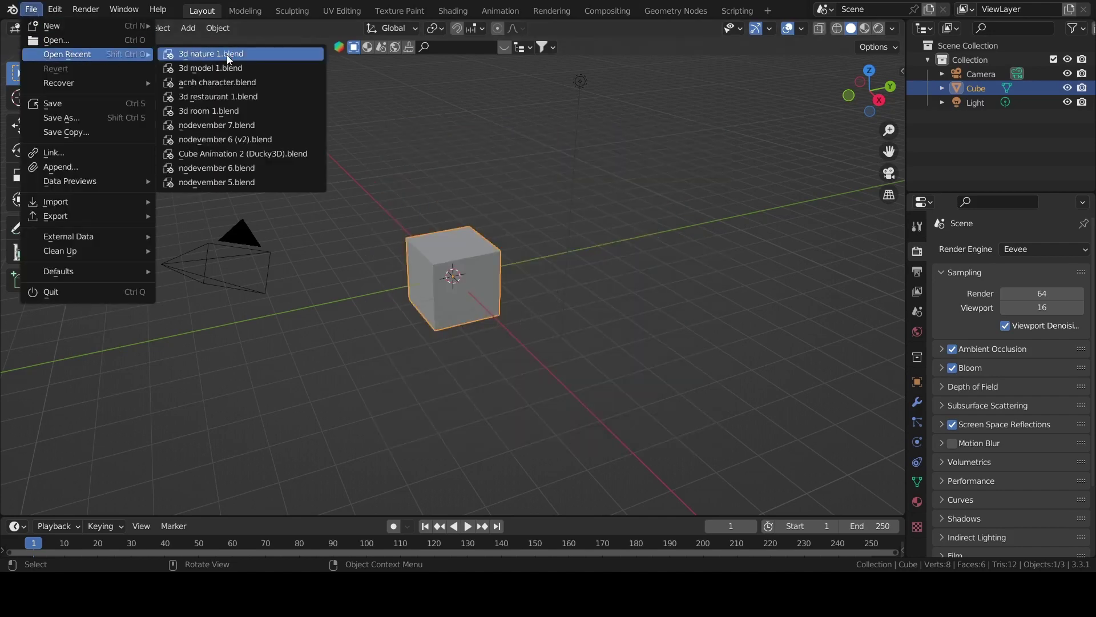
left_click(227, 55)
mouse_move(432, 245)
middle_mouse_down()
mouse_move(483, 252)
mouse_move(604, 329)
mouse_move(528, 267)
middle_mouse_up()
left_click(440, 366)
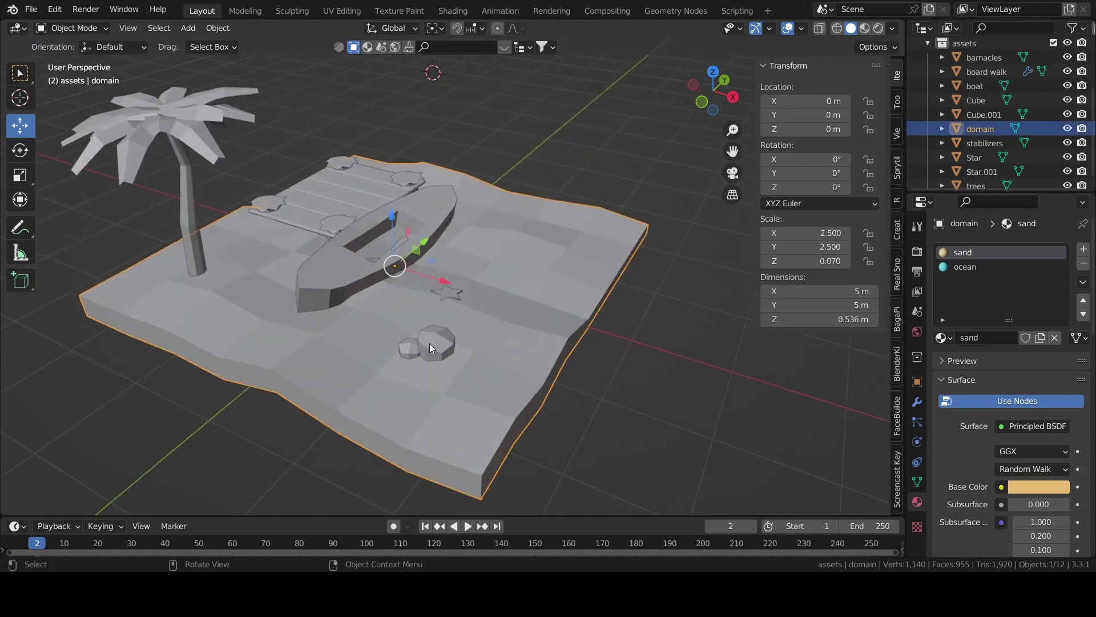
Move the two rocks to the palm tree base, raising the front rock slightly
left_click(436, 340)
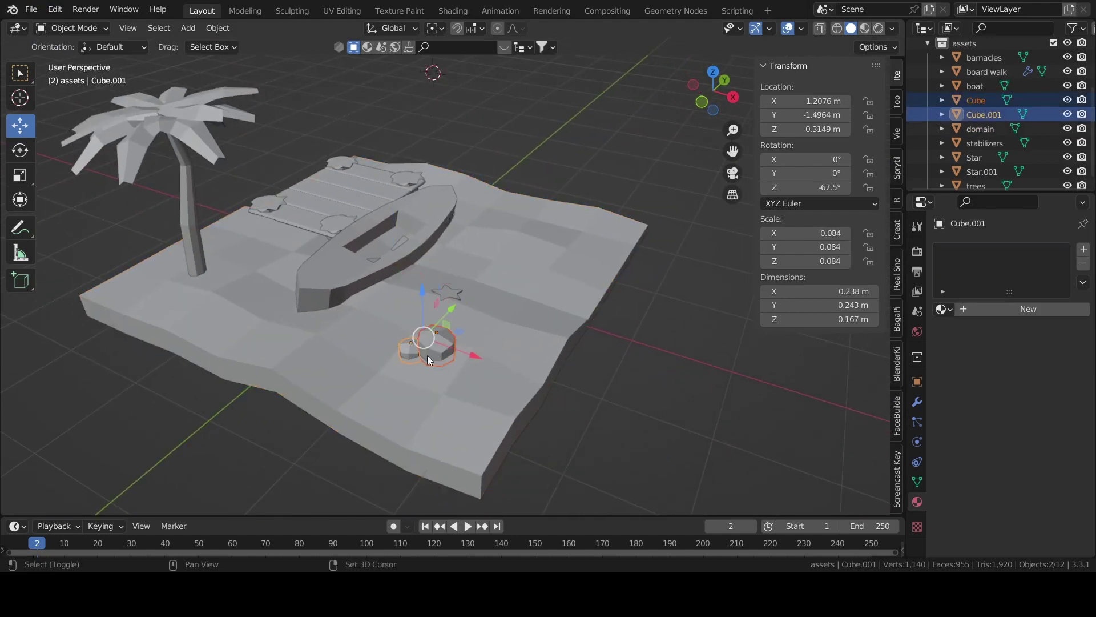
left_click_drag(474, 358, 279, 277)
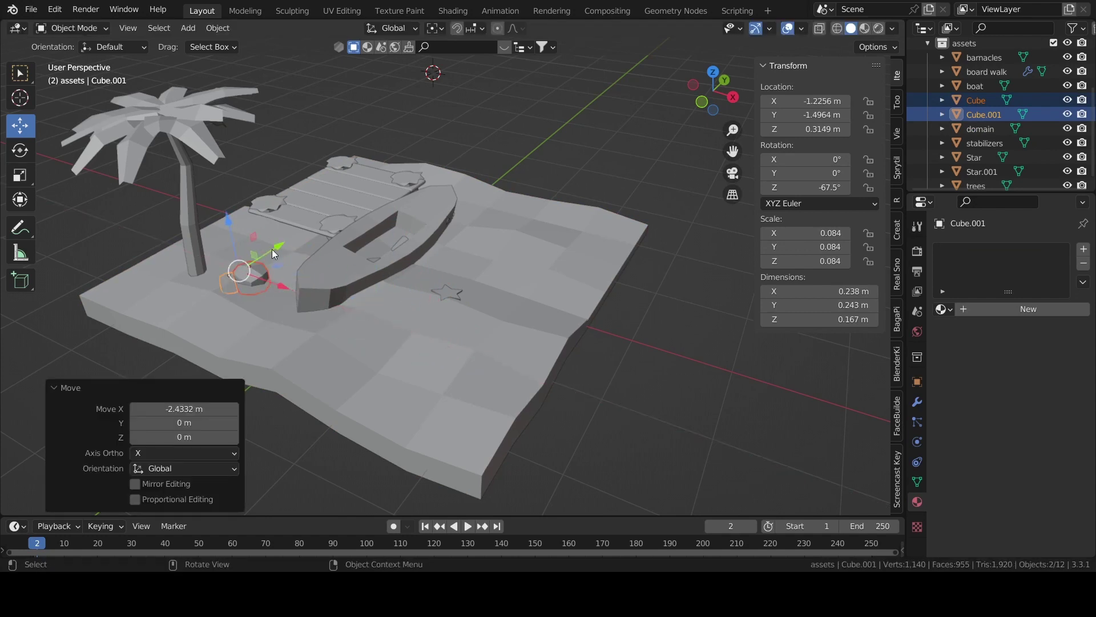
left_click(271, 248)
key("ctrl+z")
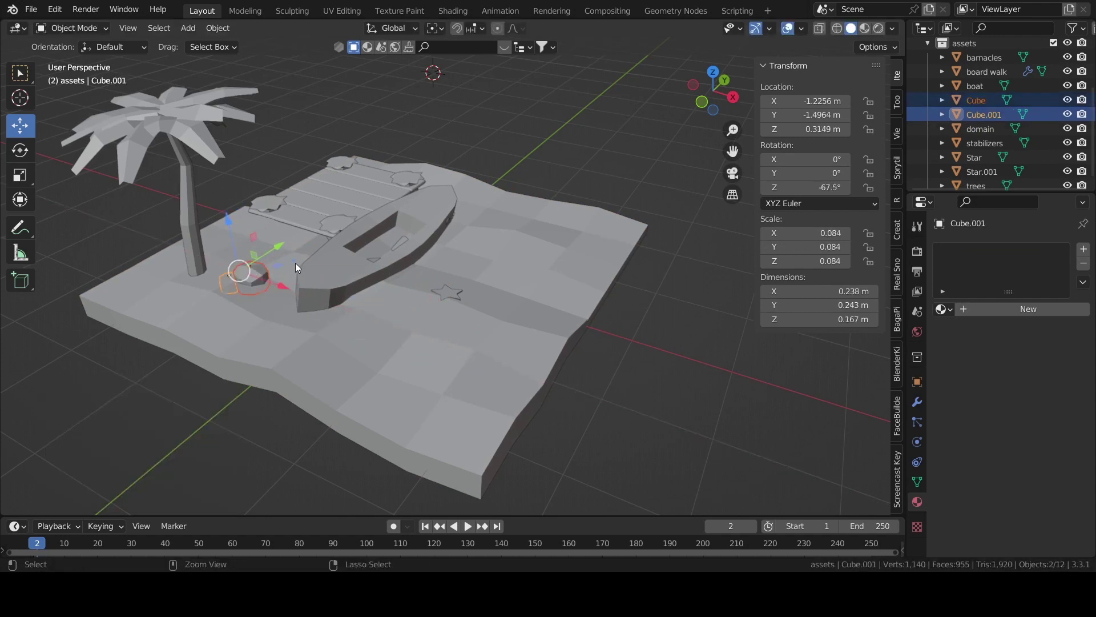
key("z")
key("g")
key("z")
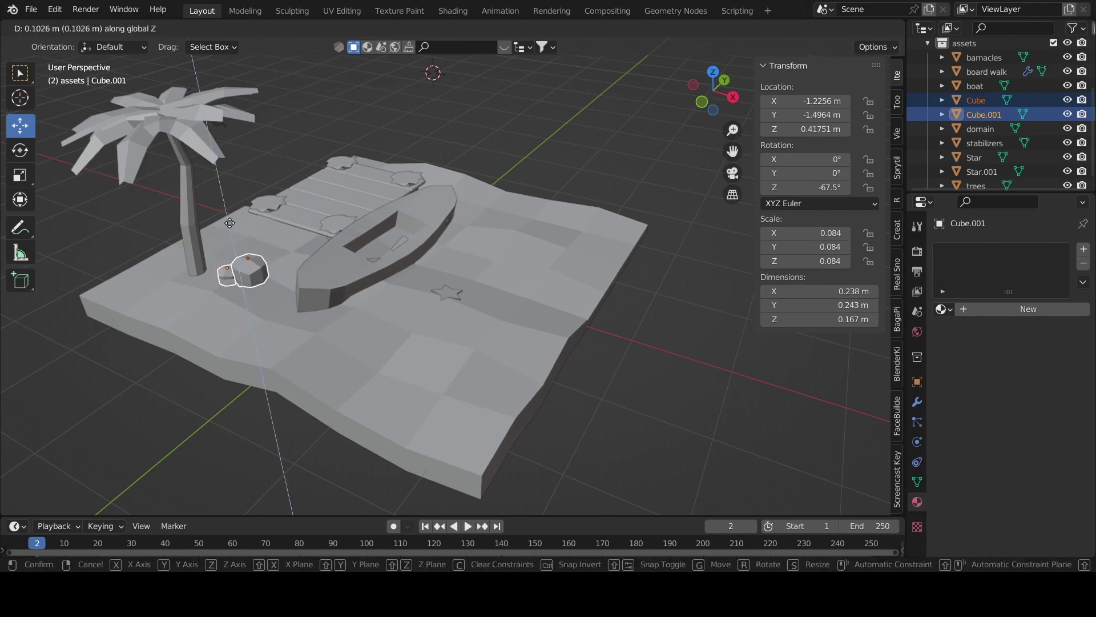
left_click(233, 231)
left_click_drag(279, 280, 232, 273)
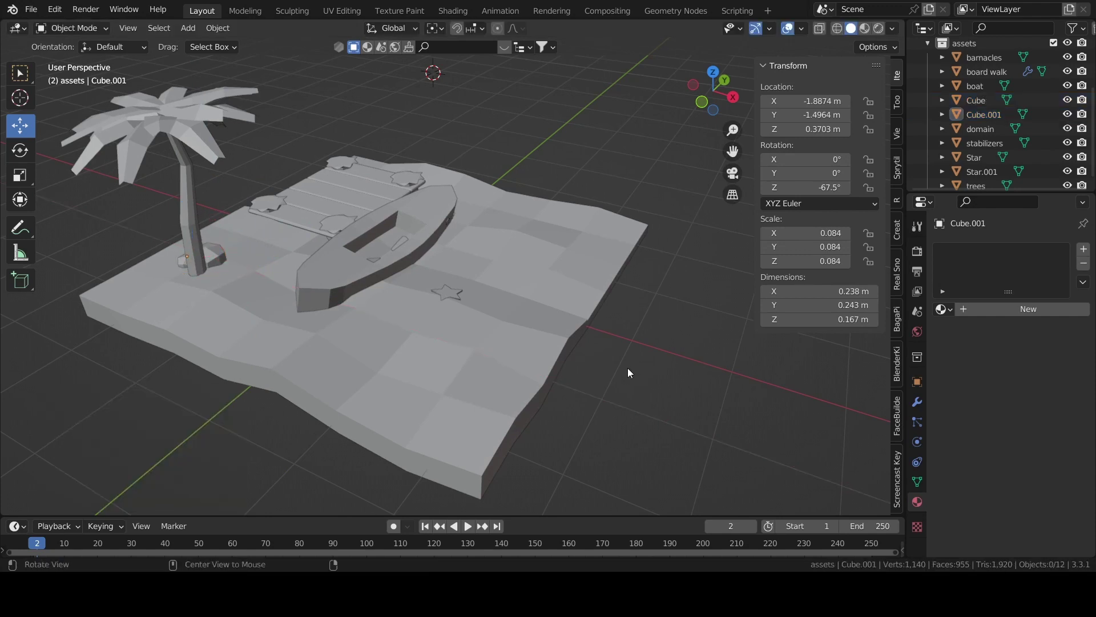
Move the pink star to the palm base and tilt it to -6.23°, 4.88°, 66.6°
left_click(447, 292)
left_click_drag(503, 314, 275, 241)
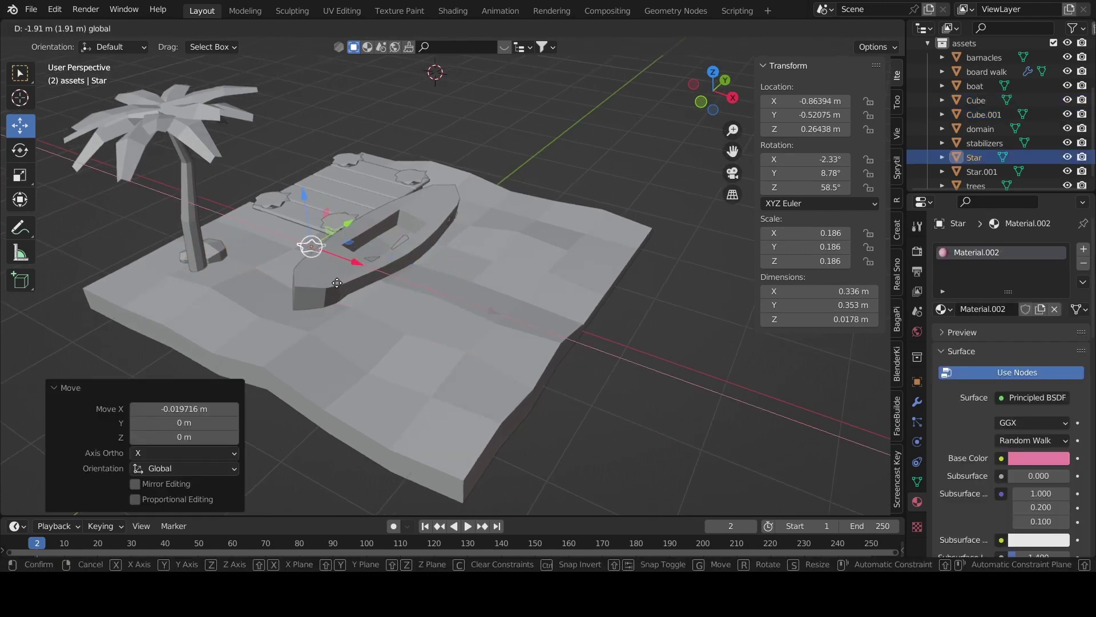
scroll(280, 211, "up", 5)
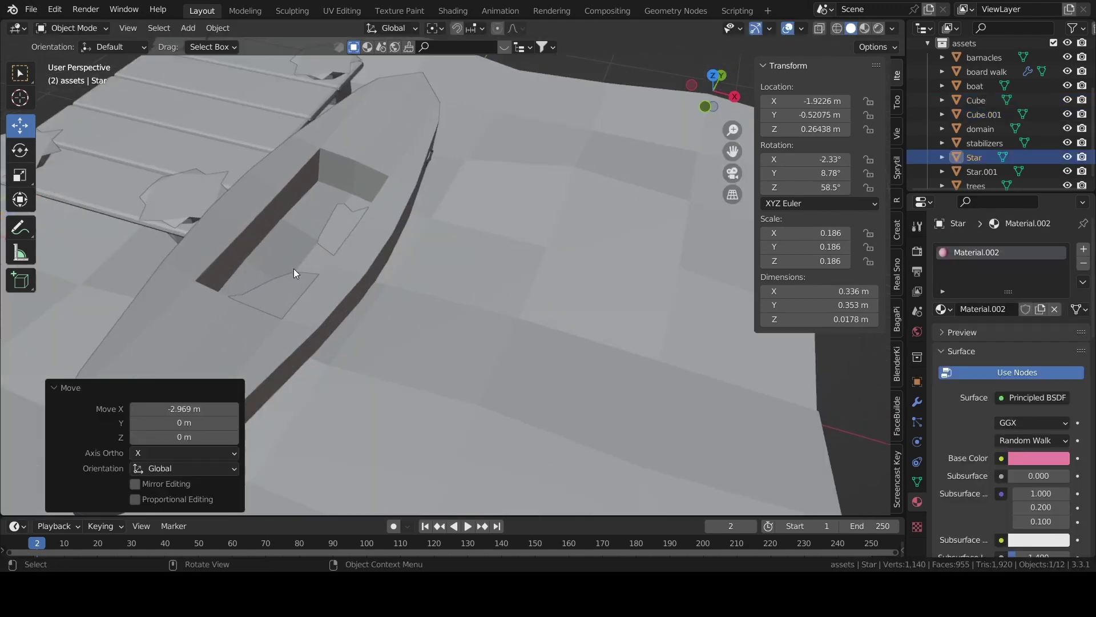
scroll(334, 203, "down", 3)
scroll(300, 292, "up", 2)
middle_click_drag(296, 280, 434, 303)
mouse_move(827, 173)
left_mouse_down()
mouse_move(787, 172)
mouse_move(834, 187)
mouse_move(830, 160)
mouse_move(828, 187)
left_mouse_up()
scroll(506, 329, "down", 3)
scroll(678, 361, "down", 3)
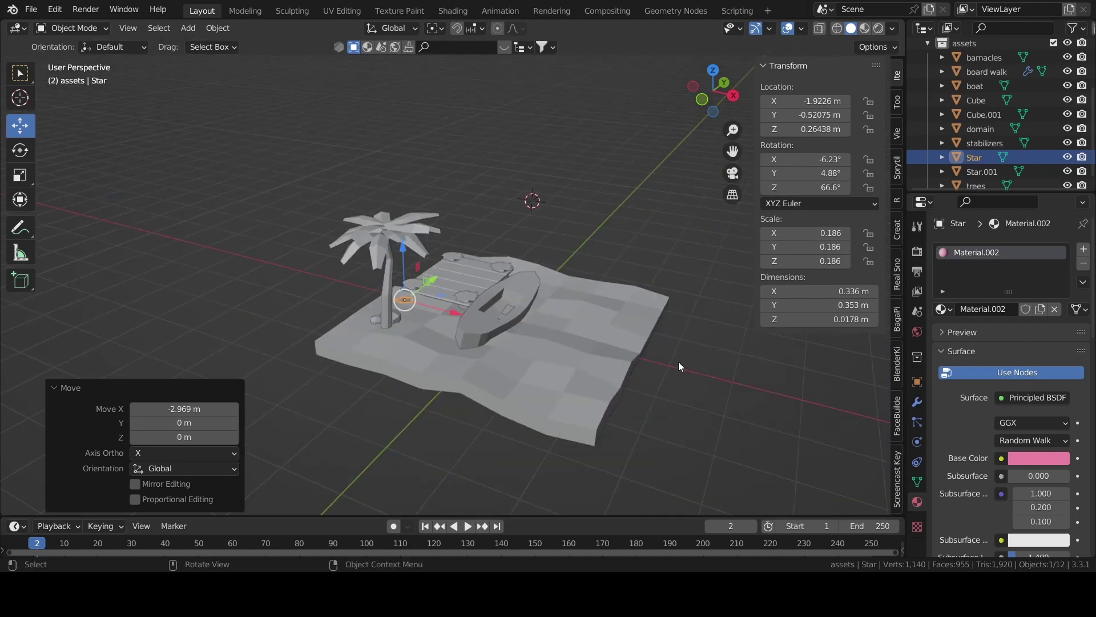
left_click(660, 308)
Add a cube and lower it onto the island, positioning it along Y and X
key("shift+a")
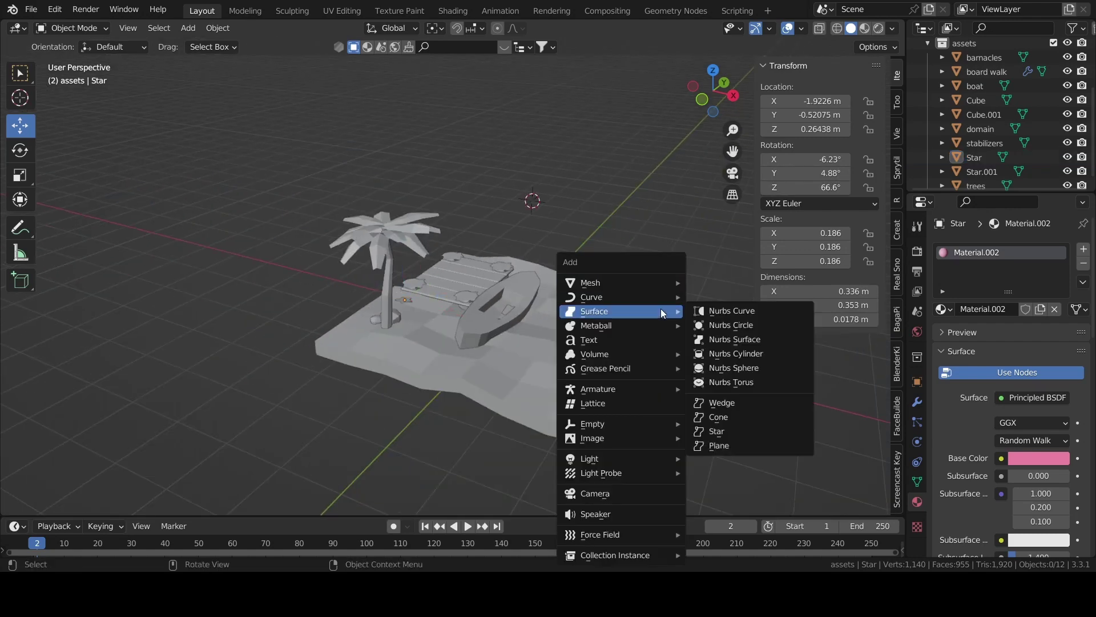
left_click(715, 304)
middle_click_drag(721, 297, 553, 245)
left_click_drag(536, 180, 547, 311)
mouse_move(547, 312)
middle_mouse_down()
mouse_move(592, 392)
mouse_move(557, 287)
middle_mouse_up()
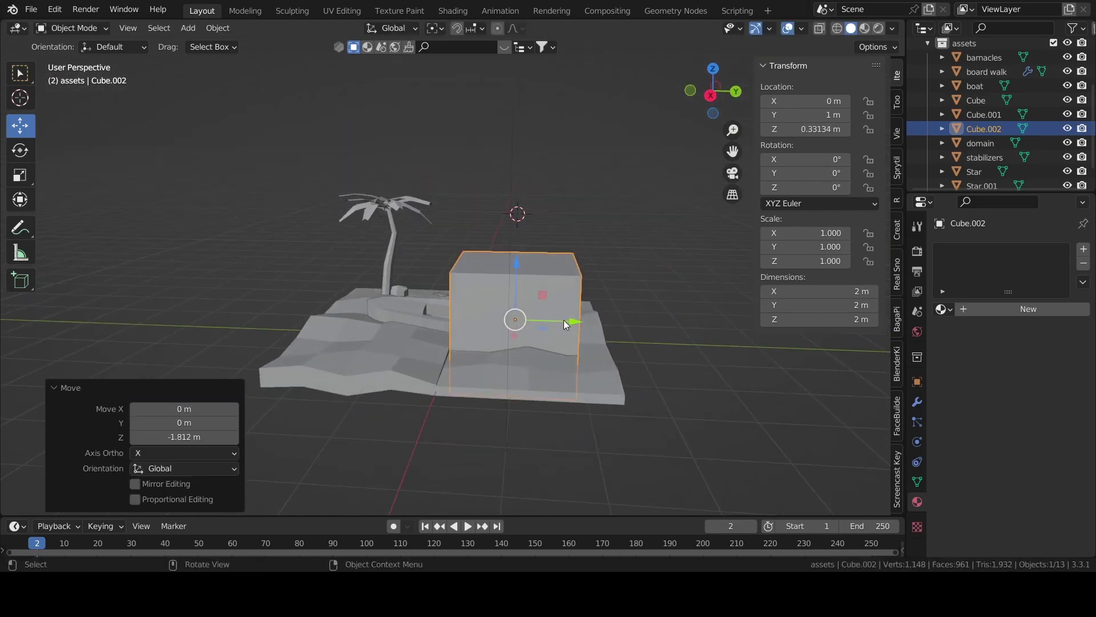
left_click_drag(563, 319, 447, 320)
middle_click_drag(447, 320, 591, 359)
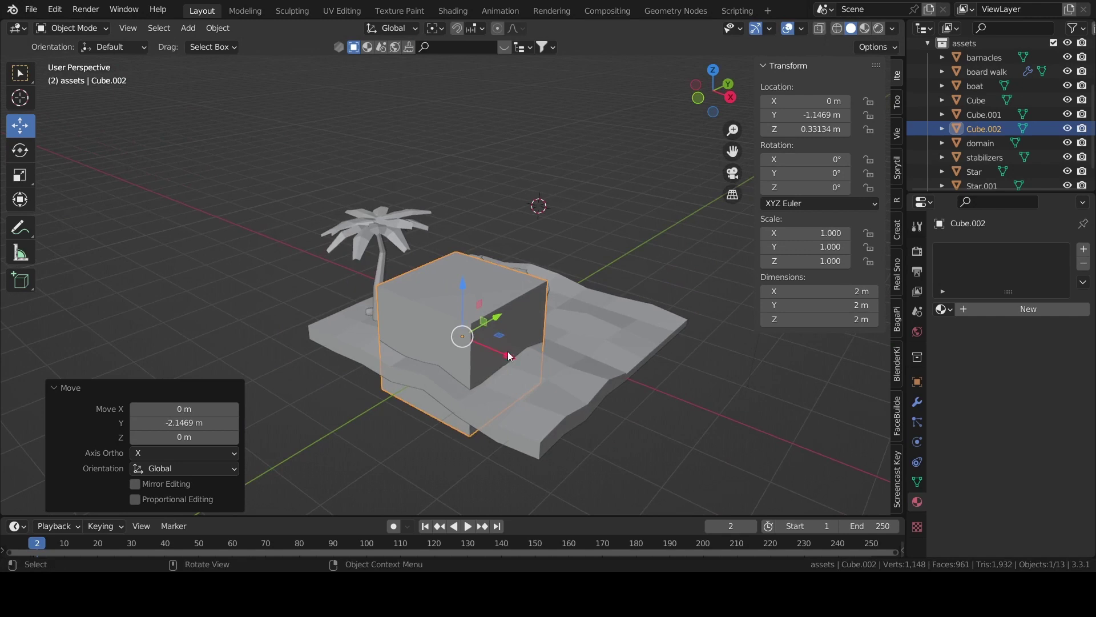
left_click_drag(509, 356, 577, 383)
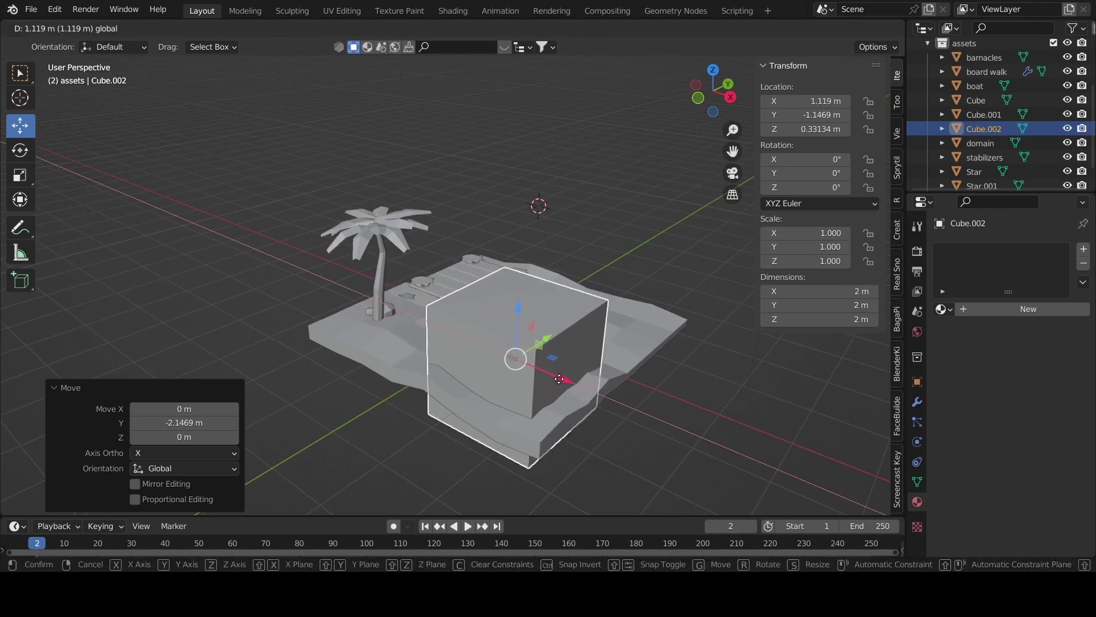
Flatten Cube.002 to a 2 × 2 × 0.666 m slab at the island's front edge
left_click(731, 174)
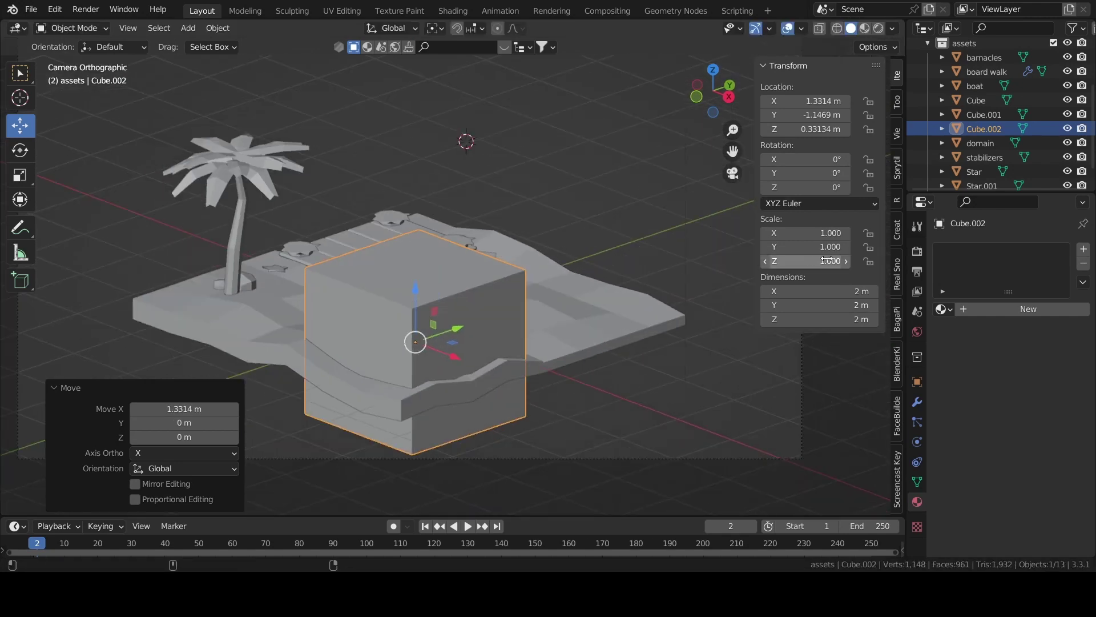
mouse_move(826, 260)
left_mouse_down()
mouse_move(759, 260)
mouse_move(802, 260)
left_mouse_up()
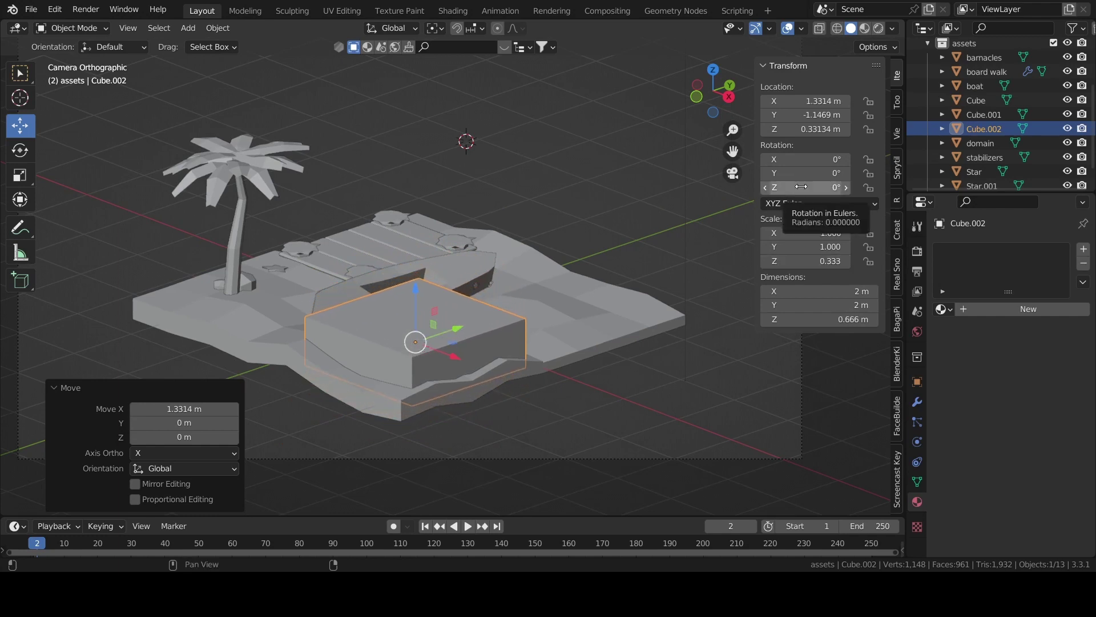
left_click(496, 283)
mouse_move(489, 284)
middle_mouse_down()
mouse_move(557, 270)
mouse_move(533, 306)
middle_mouse_up()
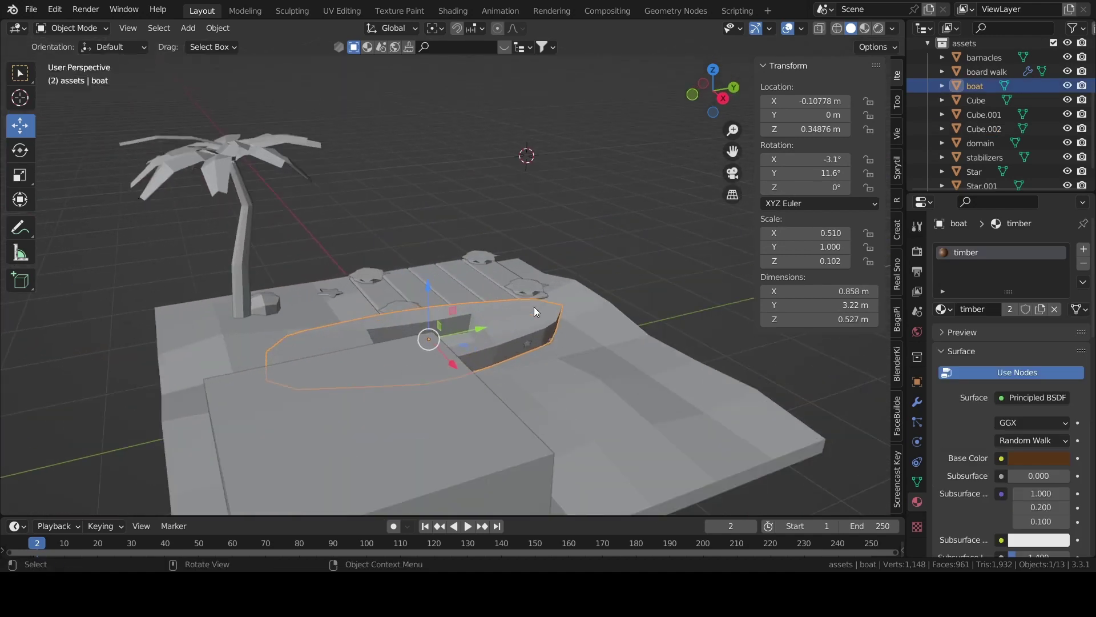
Select only the boat and shrink it to 0.533 scale
left_click(530, 342)
left_click(551, 341, "shift")
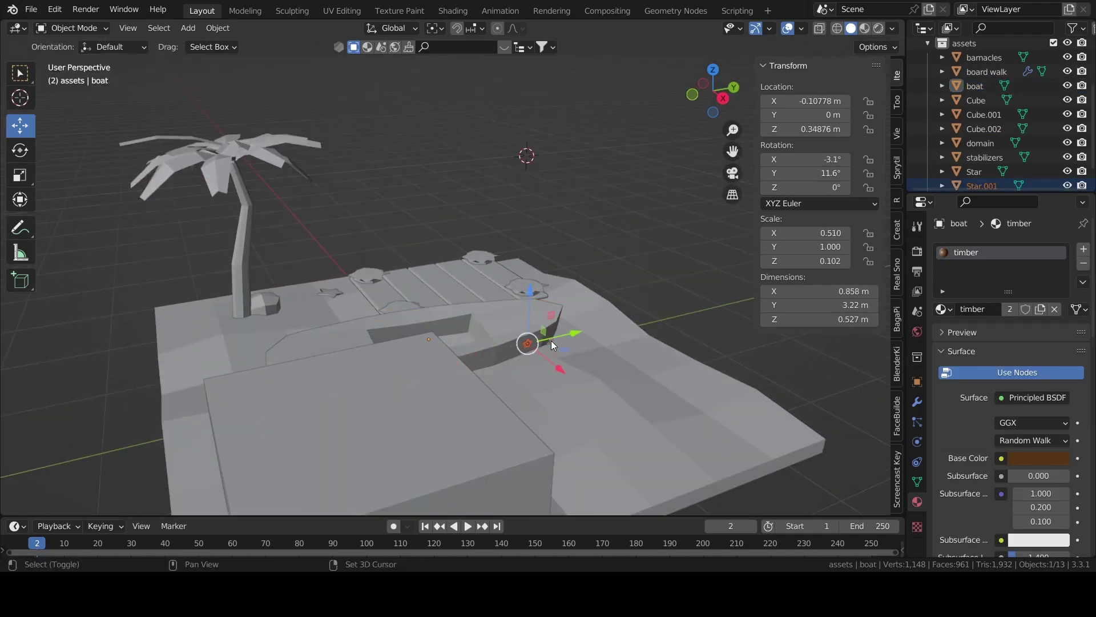
scroll(621, 342, "up", 2)
left_click(591, 352)
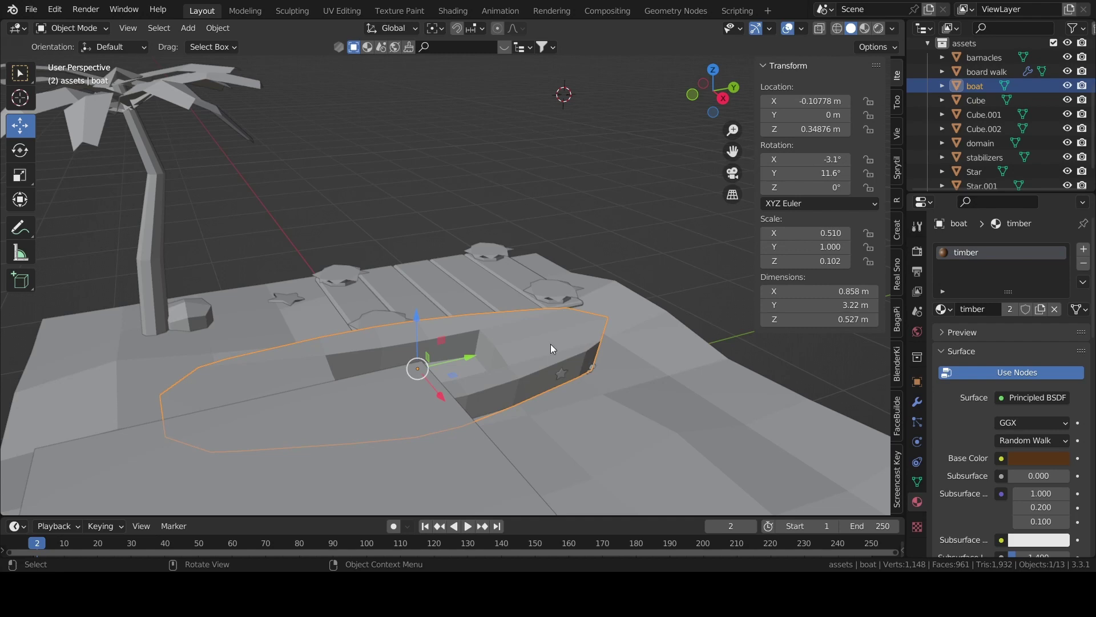
middle_click_drag(574, 274, 564, 301)
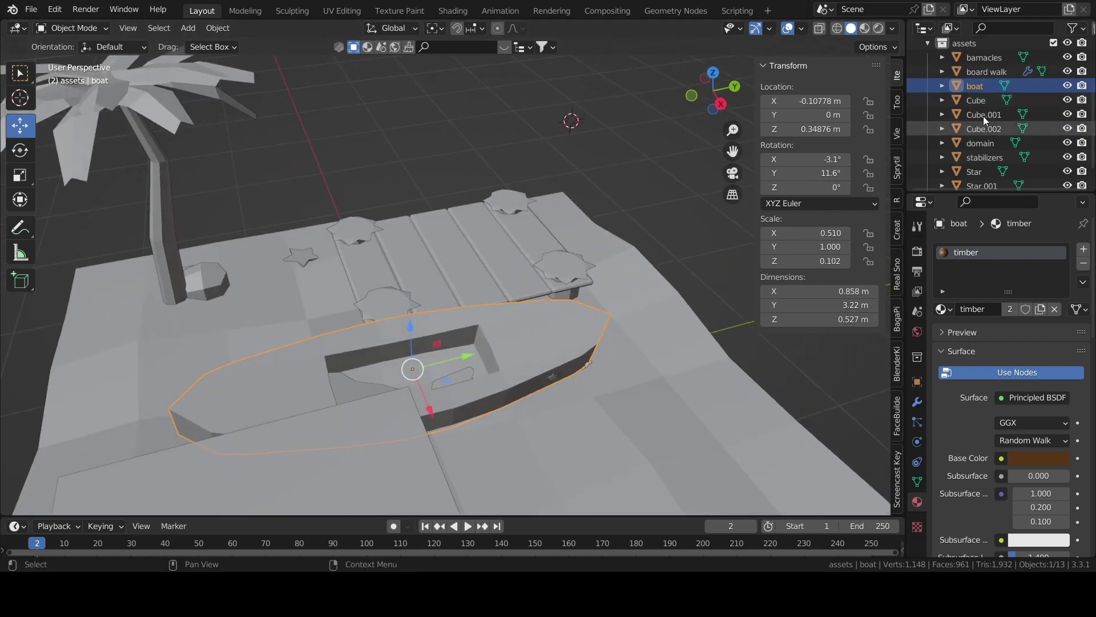
key("s")
left_click(464, 358)
Slide the boat beside the dock, lower it, and move Star.001 along Y with it
mouse_move(464, 359)
left_mouse_down()
mouse_move(509, 350)
mouse_move(582, 365)
left_mouse_up()
mouse_move(582, 372)
middle_mouse_down()
mouse_move(546, 263)
mouse_move(551, 245)
middle_mouse_up()
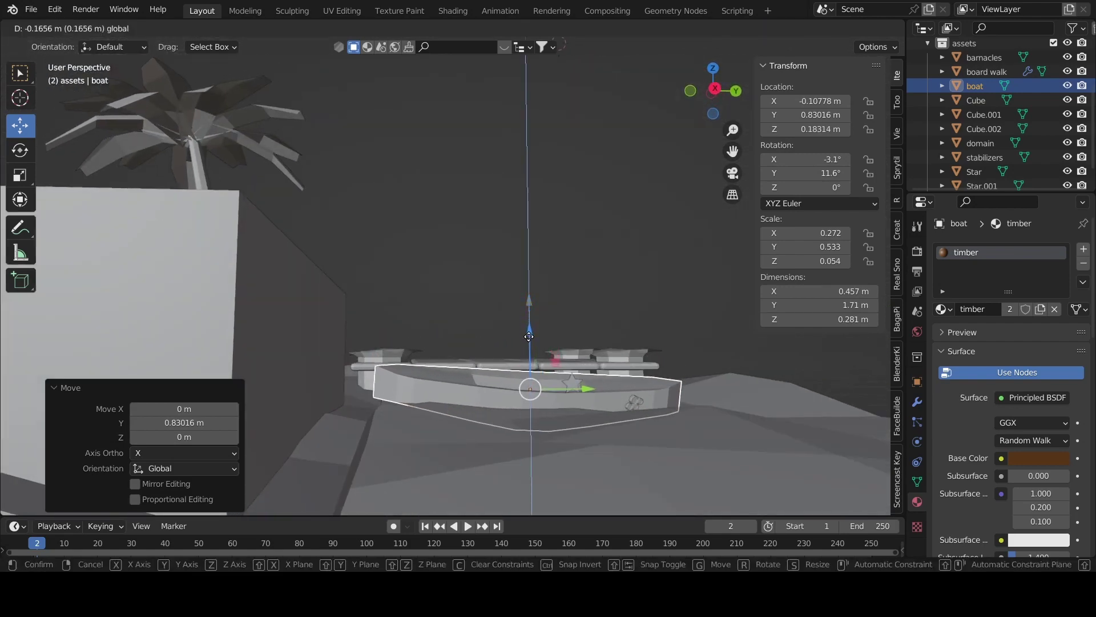
left_click_drag(527, 301, 526, 331)
mouse_move(526, 331)
middle_mouse_down()
mouse_move(530, 362)
mouse_move(575, 382)
mouse_move(575, 423)
middle_mouse_up()
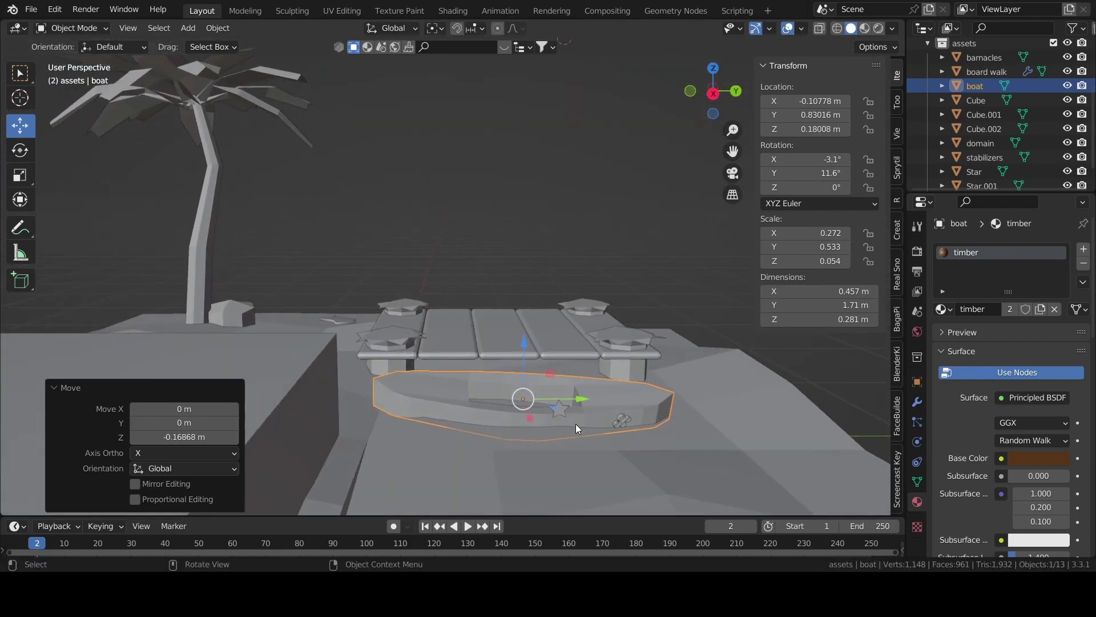
left_click(559, 410)
left_click_drag(614, 408, 637, 425)
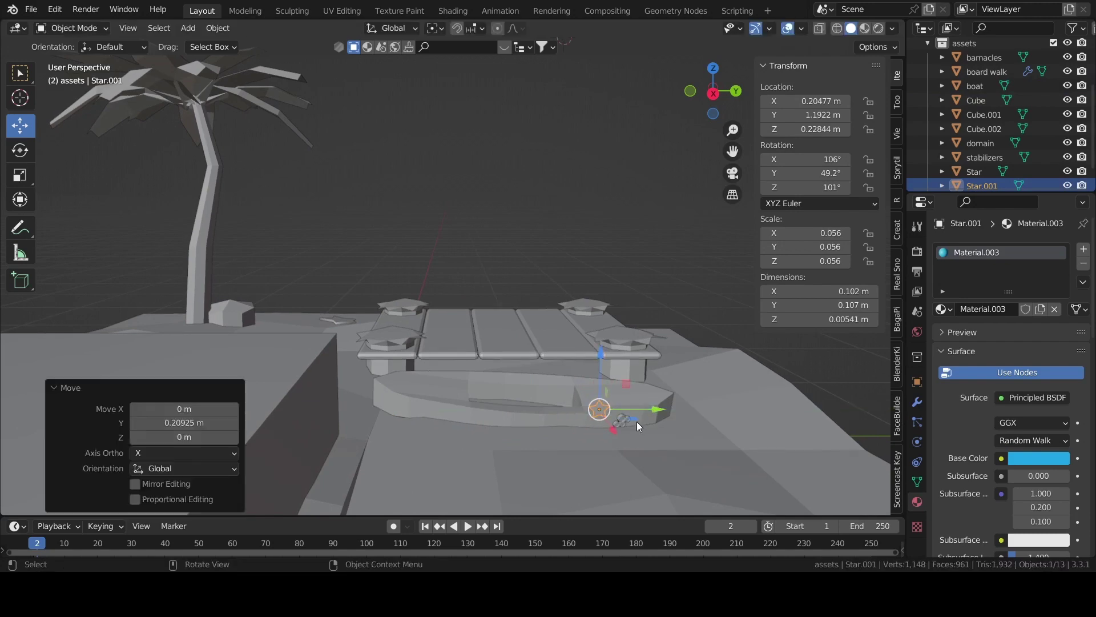
Move Star.001 down and along X onto the side of the boat's hull
left_click_drag(613, 359, 613, 376)
middle_click_drag(613, 377, 660, 389)
scroll(660, 389, "up", 3)
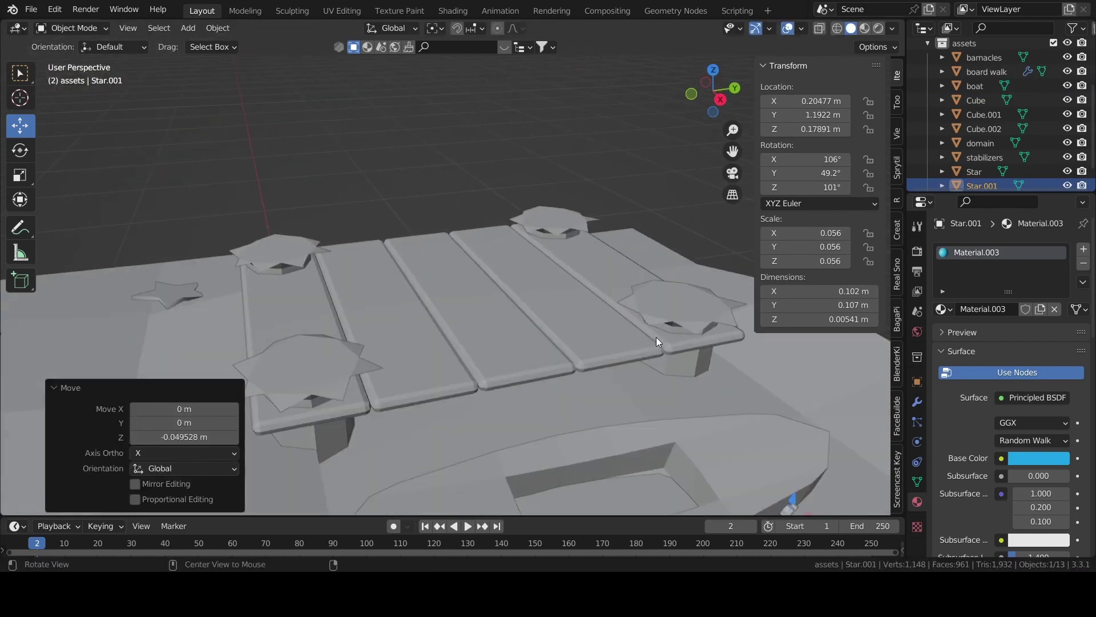
mouse_move(656, 337)
middle_mouse_down()
mouse_move(727, 371)
mouse_move(628, 273)
middle_mouse_up()
left_click_drag(739, 314, 705, 283)
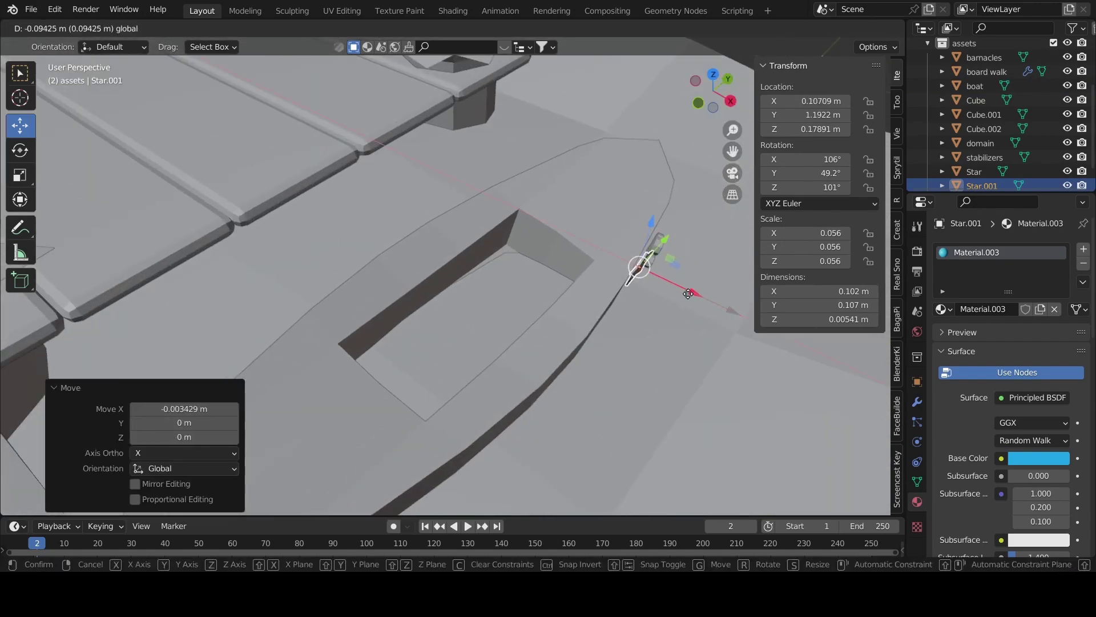
mouse_move(705, 282)
middle_mouse_down()
mouse_move(628, 253)
mouse_move(690, 359)
mouse_move(599, 244)
middle_mouse_up()
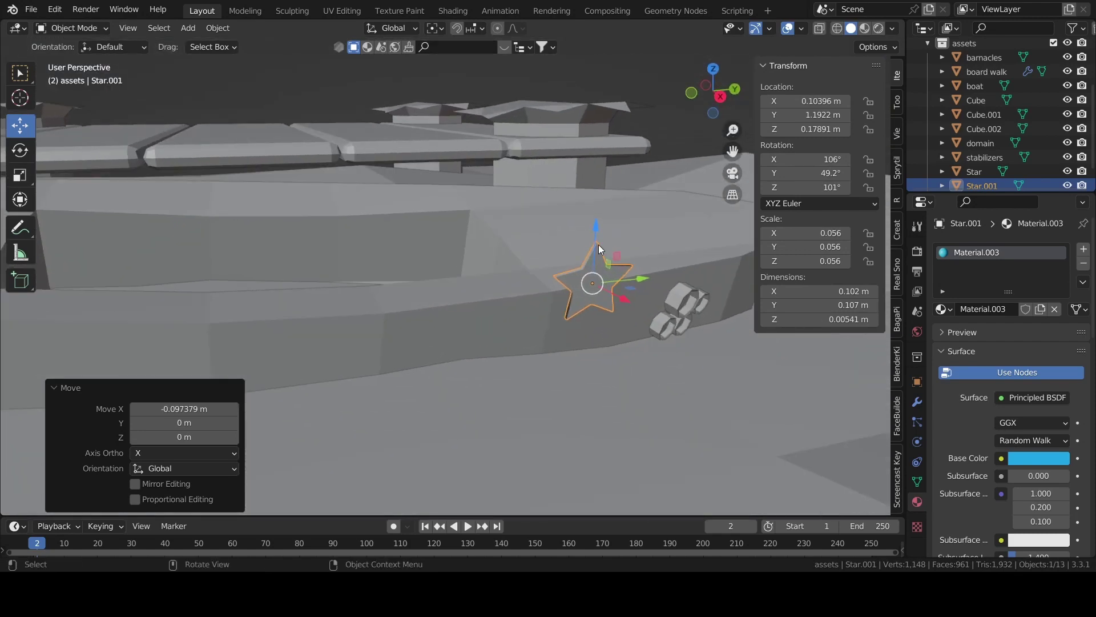
left_click_drag(594, 286, 628, 320)
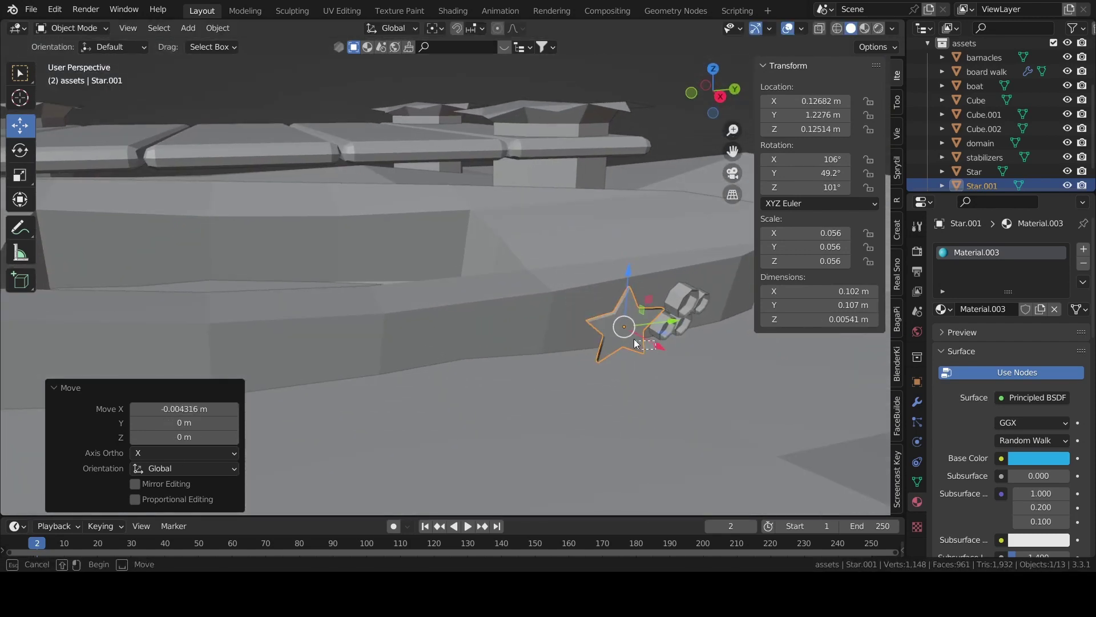
left_click_drag(659, 352, 636, 336)
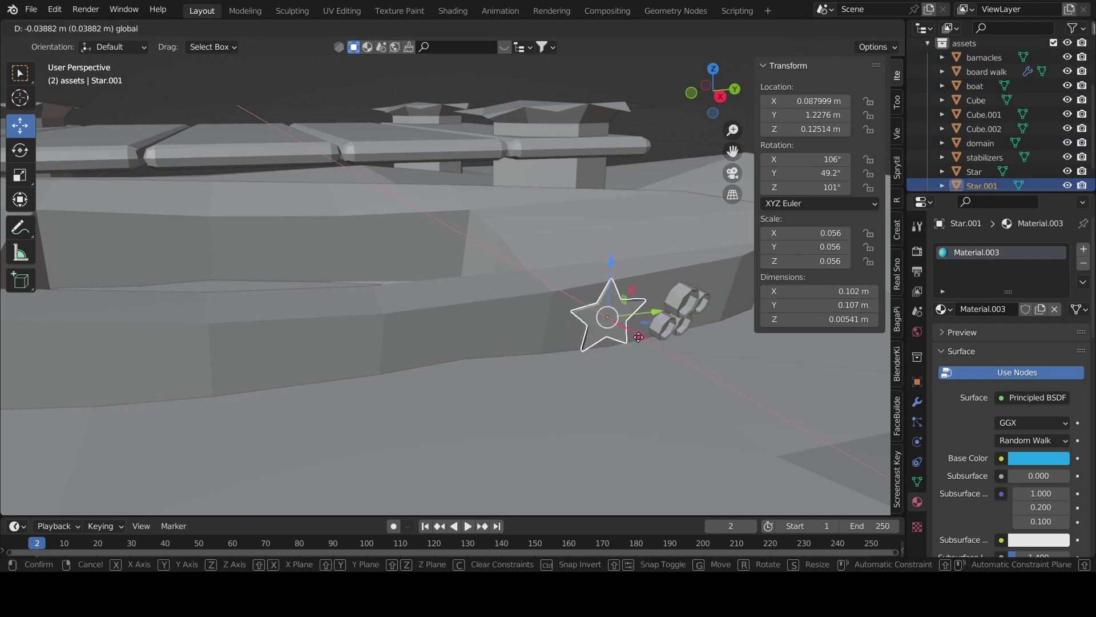
left_click_drag(636, 335, 638, 336)
middle_click_drag(678, 368, 375, 318)
scroll(376, 317, "up", 2)
mouse_move(416, 260)
middle_mouse_down()
mouse_move(554, 312)
mouse_move(643, 289)
mouse_move(409, 306)
middle_mouse_up()
Set the star's Y rotation to 54°, lower its X rotation, and shift it along Y
left_click(805, 170)
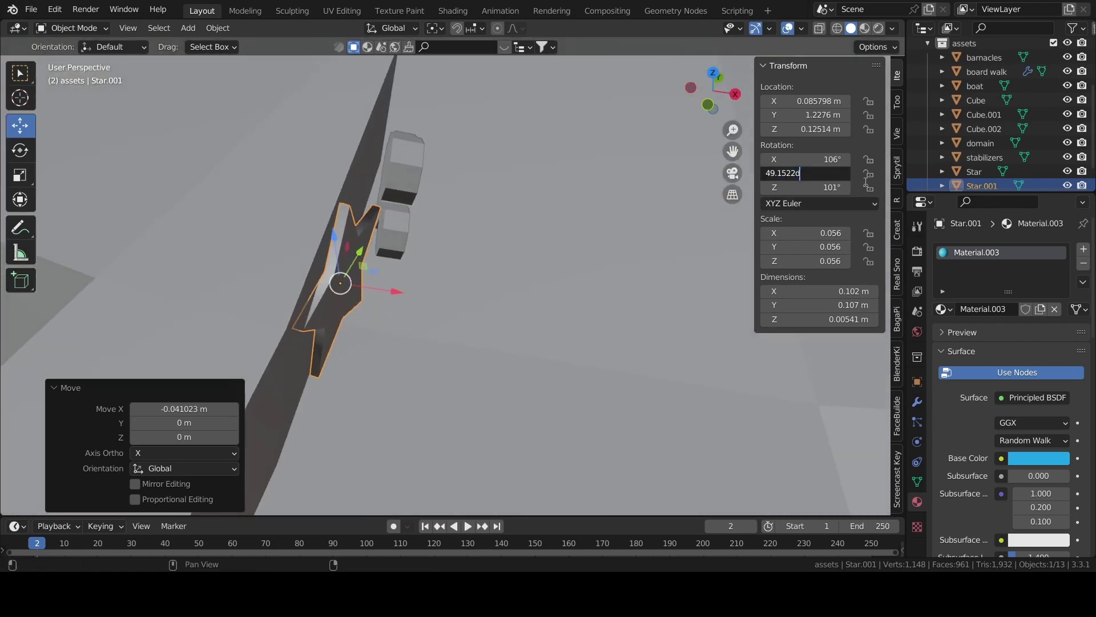
type("54")
key("Return")
mouse_move(788, 159)
left_mouse_down()
mouse_move(794, 183)
mouse_move(816, 173)
mouse_move(794, 172)
mouse_move(814, 159)
left_mouse_up()
left_click_drag(821, 115, 800, 115)
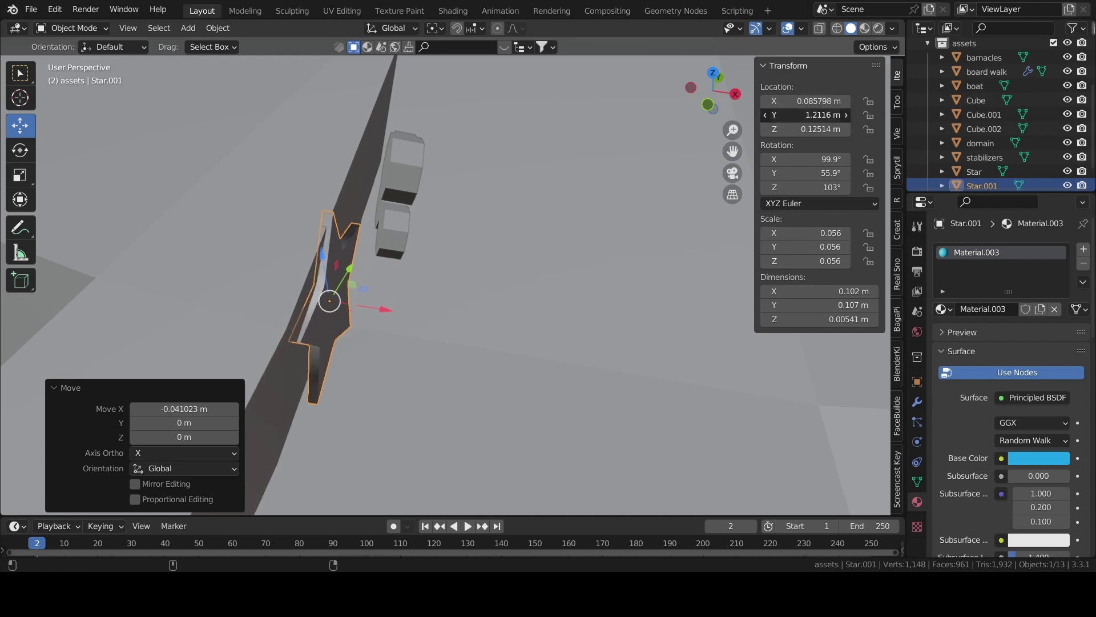
Shrink the barnacles by 0.648 and slide them along the hull next to the star
left_click(422, 206)
key("s")
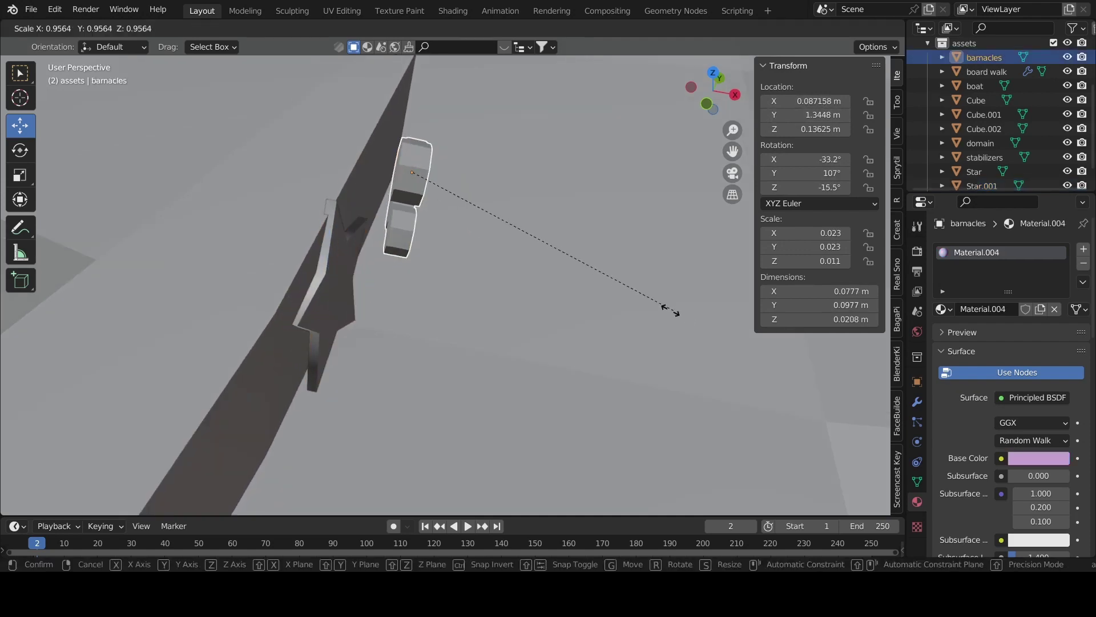
left_click(584, 277)
middle_click_drag(584, 276, 470, 265)
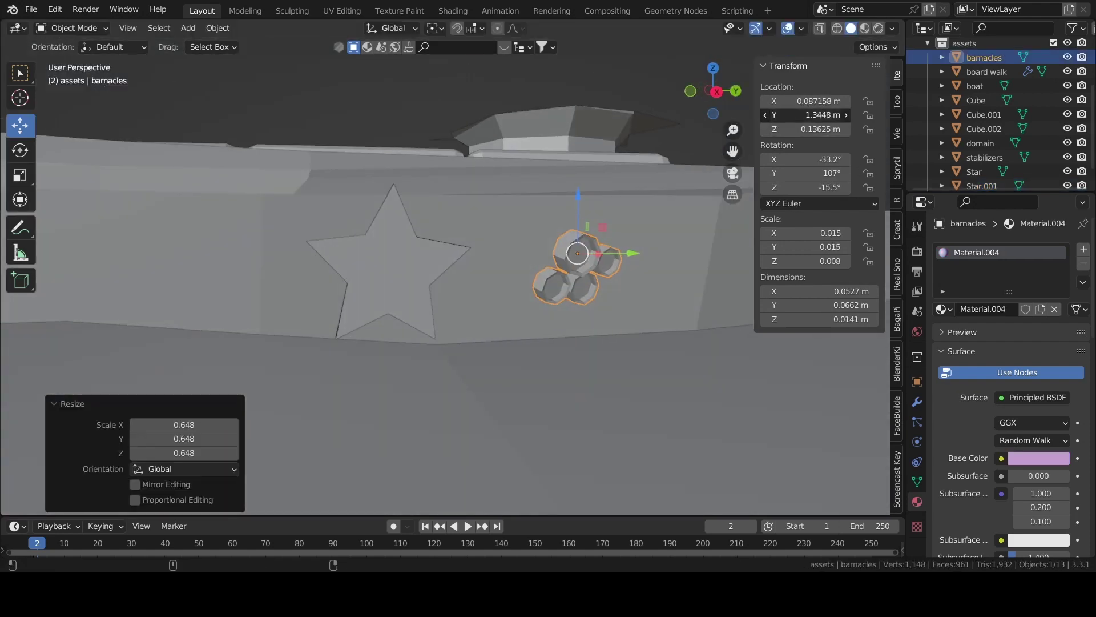
mouse_move(822, 115)
left_mouse_down()
mouse_move(842, 115)
mouse_move(814, 129)
mouse_move(806, 100)
left_mouse_up()
key("ctrl+z")
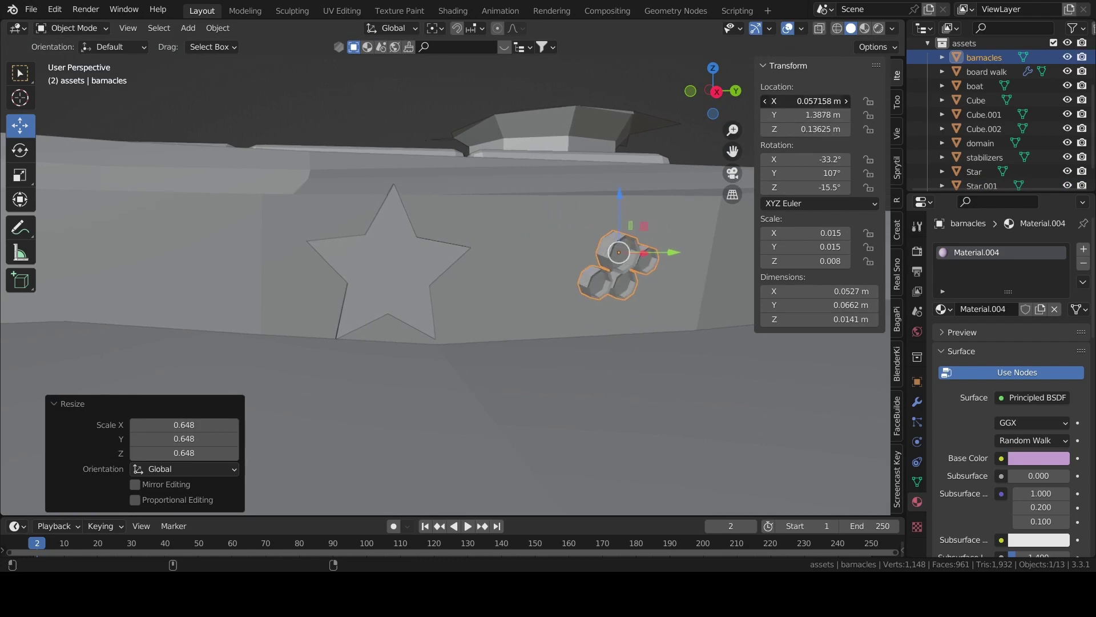
middle_click_drag(594, 268, 396, 256)
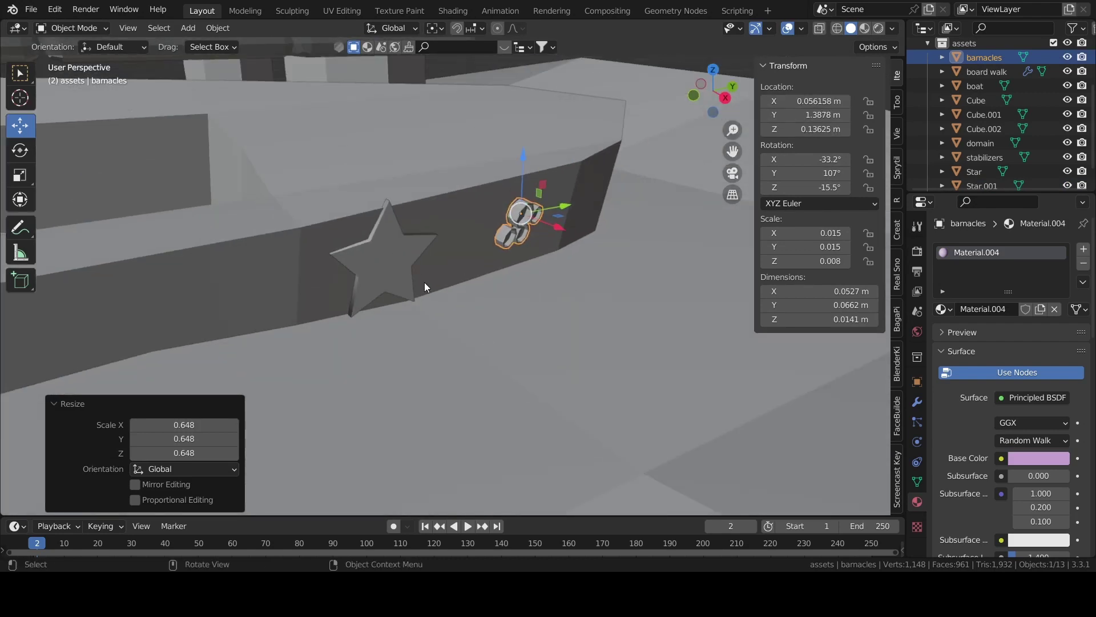
Shrink Star.001, shift it along Y, and set rotations to 60.6° Y and 103° X
left_click(409, 271)
key("s")
left_click(584, 364)
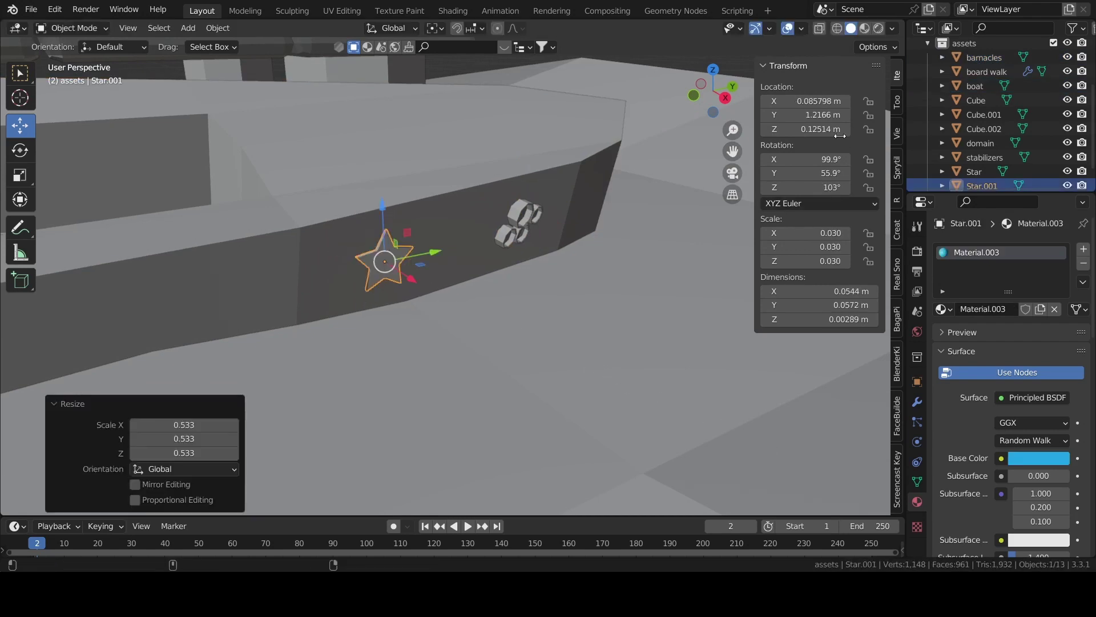
mouse_move(822, 115)
left_mouse_down()
mouse_move(839, 114)
mouse_move(806, 100)
left_mouse_up()
left_click(848, 172)
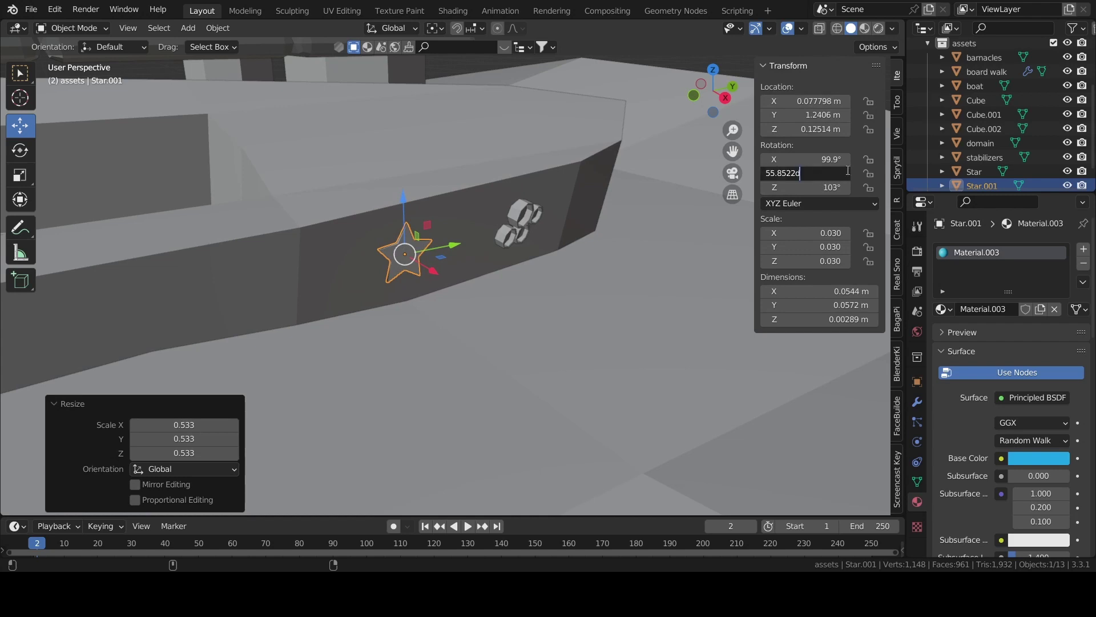
key("Return")
left_click(848, 172)
type("60.6")
key("Return")
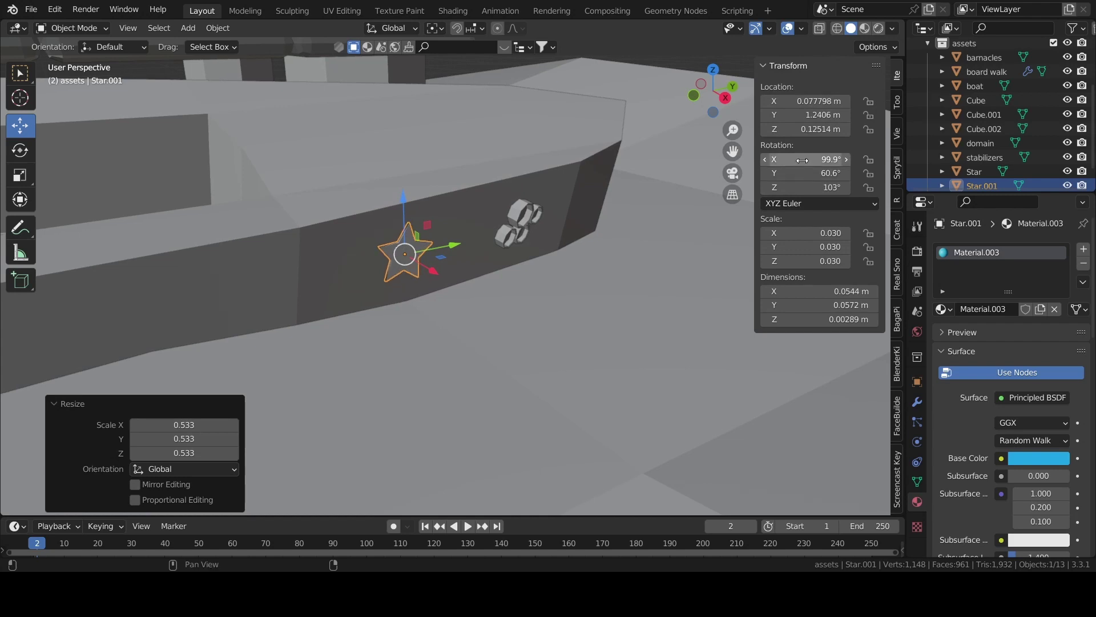
left_click_drag(802, 160, 807, 161)
left_click(601, 265)
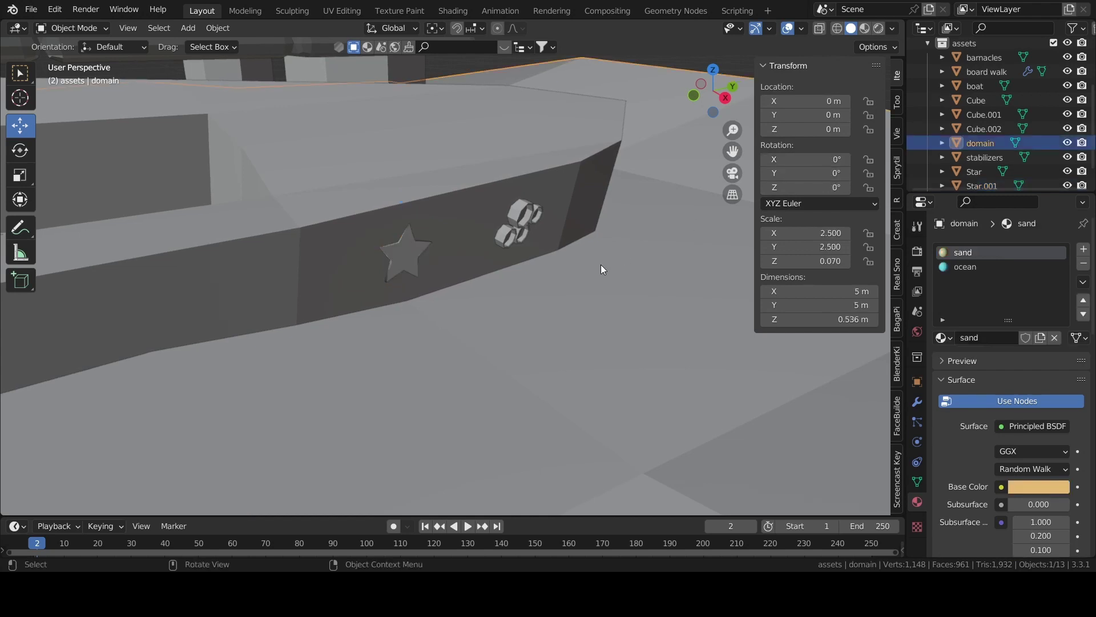
Add a trial cube at the 3D cursor, then undo it
left_click(732, 173)
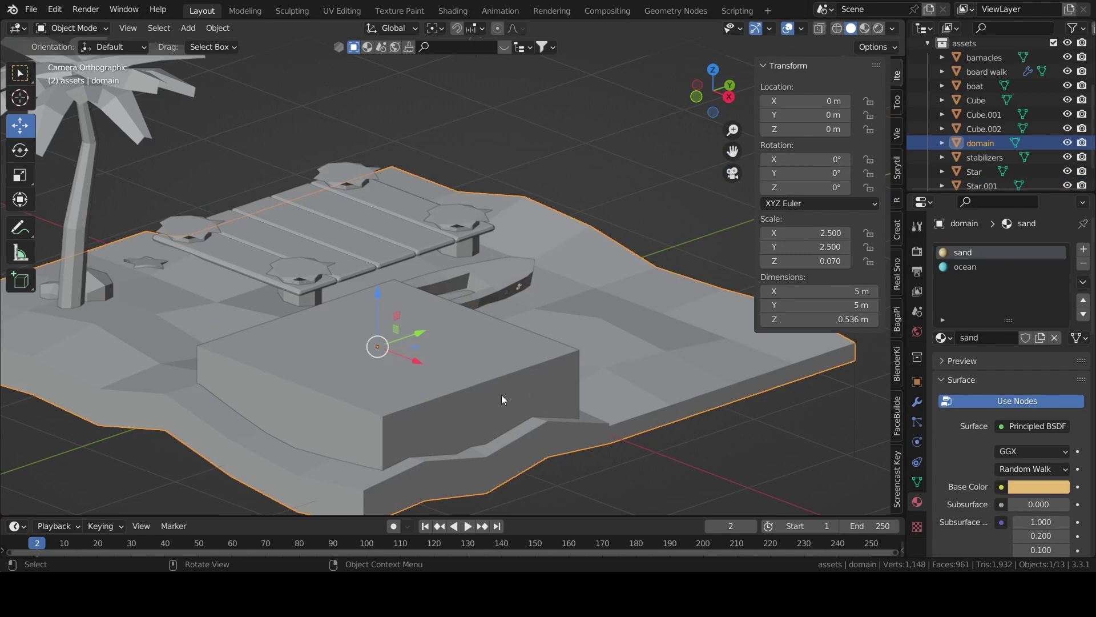
mouse_move(501, 395)
middle_mouse_down()
mouse_move(519, 345)
mouse_move(492, 293)
middle_mouse_up()
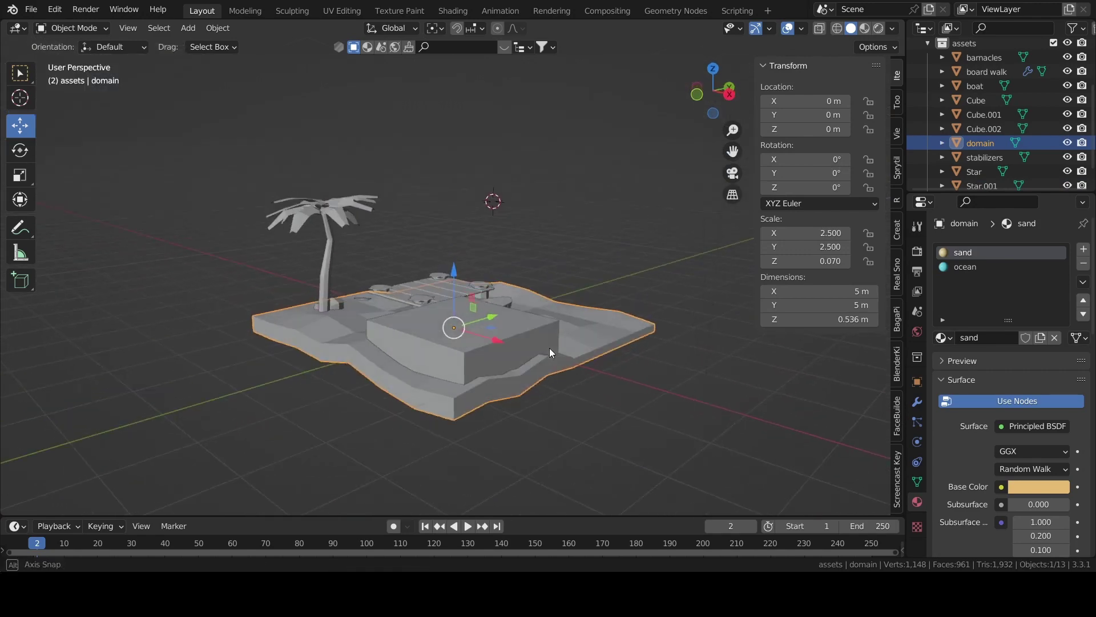
key("shift+a")
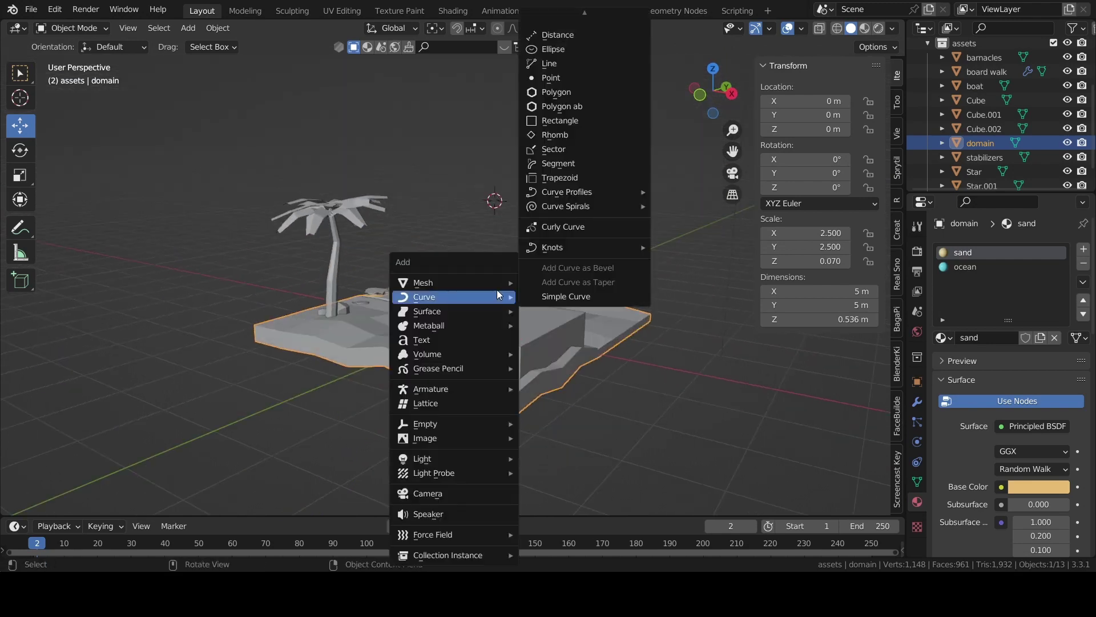
scroll(574, 78, "down", 10)
scroll(574, 78, "up", 5)
scroll(569, 84, "up", 6)
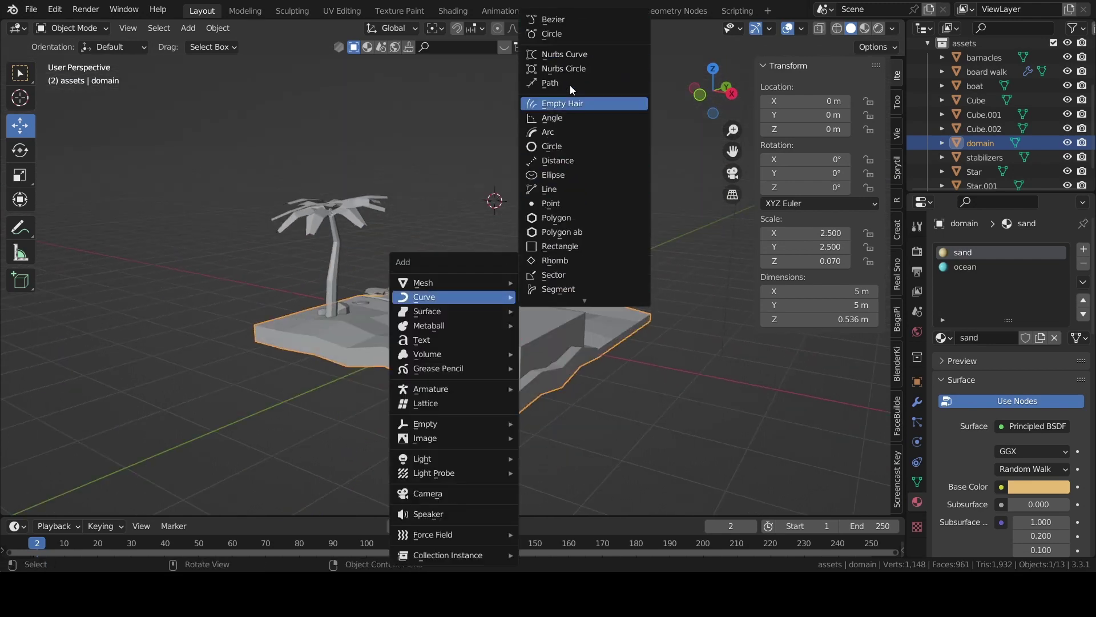
left_click(557, 298)
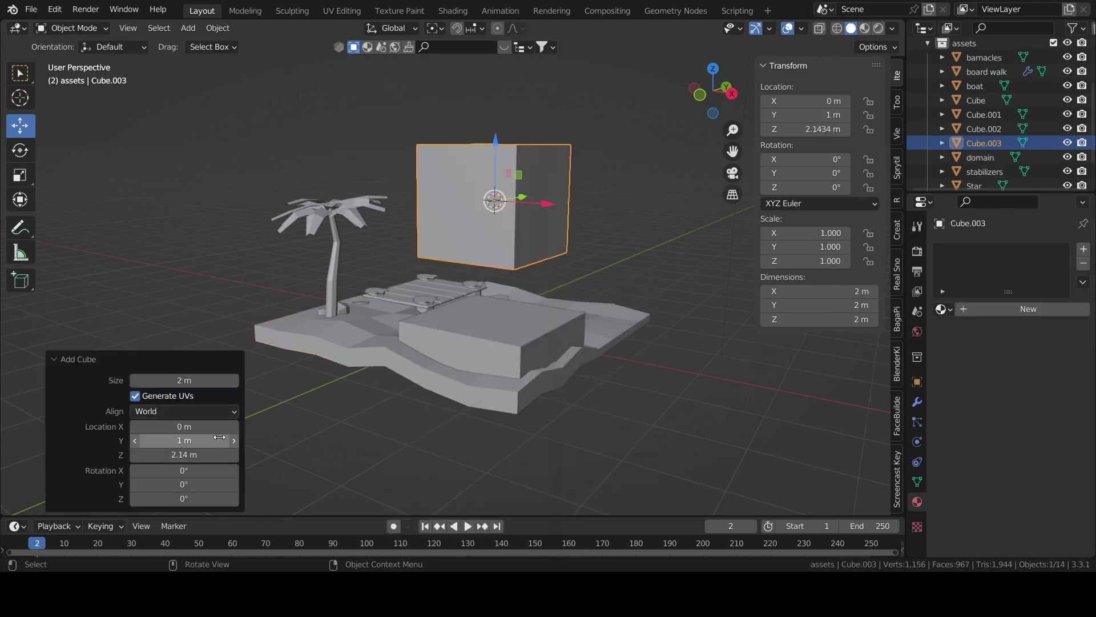
scroll(509, 298, "up", 3)
key("ctrl+z")
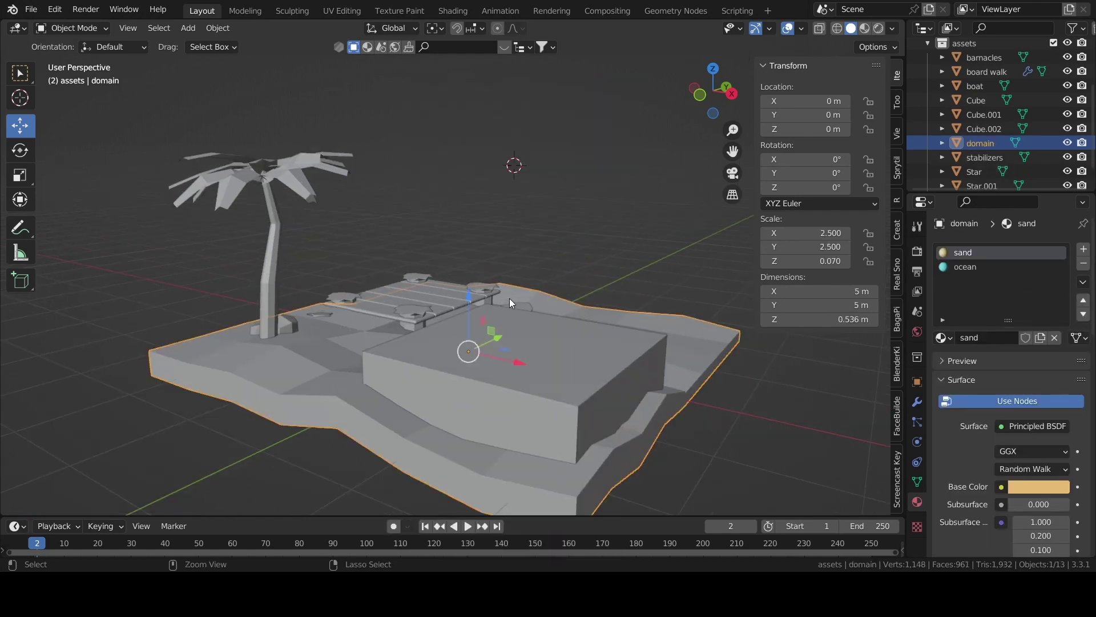
Snap the 3D cursor to the world origin and bring up the Add menu again
key("shift+s")
left_click(447, 358)
key("shift+a")
mouse_move(436, 282)
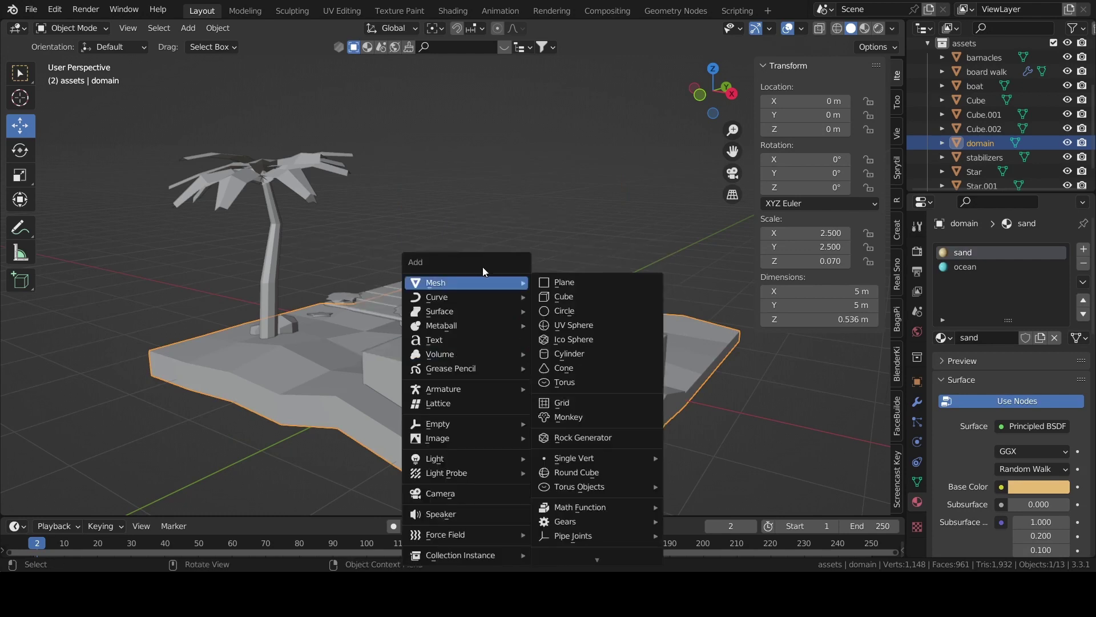
Add a cylinder with 3 vertices and 2 m depth as a triangular prism
left_click(581, 356)
double_click(184, 333)
type("3")
key("Tab")
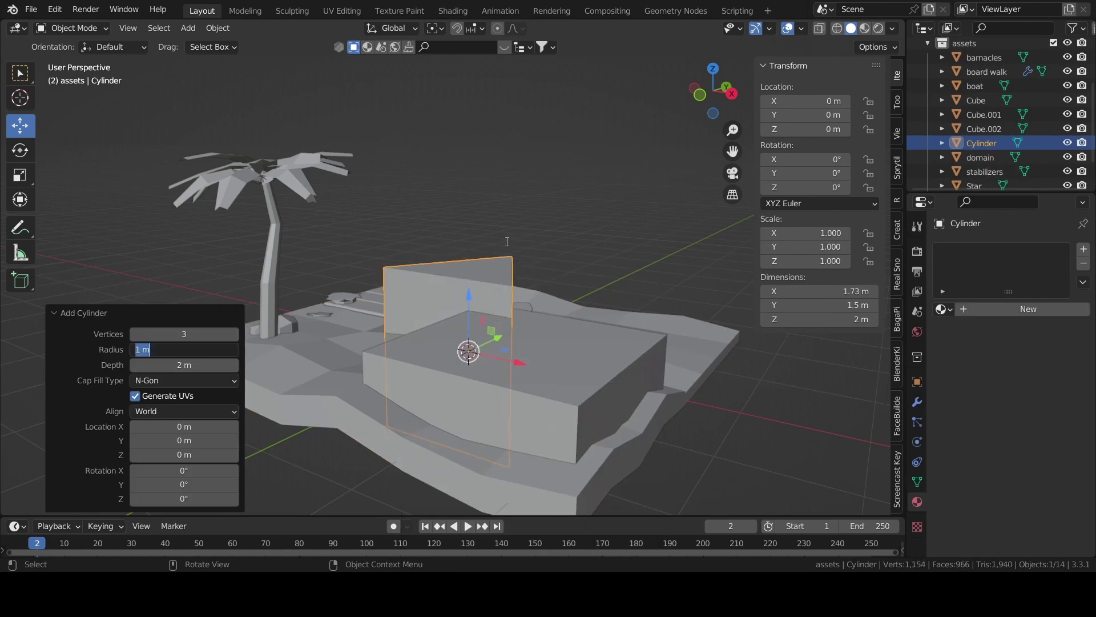
key("Tab")
key("Return")
middle_click_drag(586, 219, 714, 188)
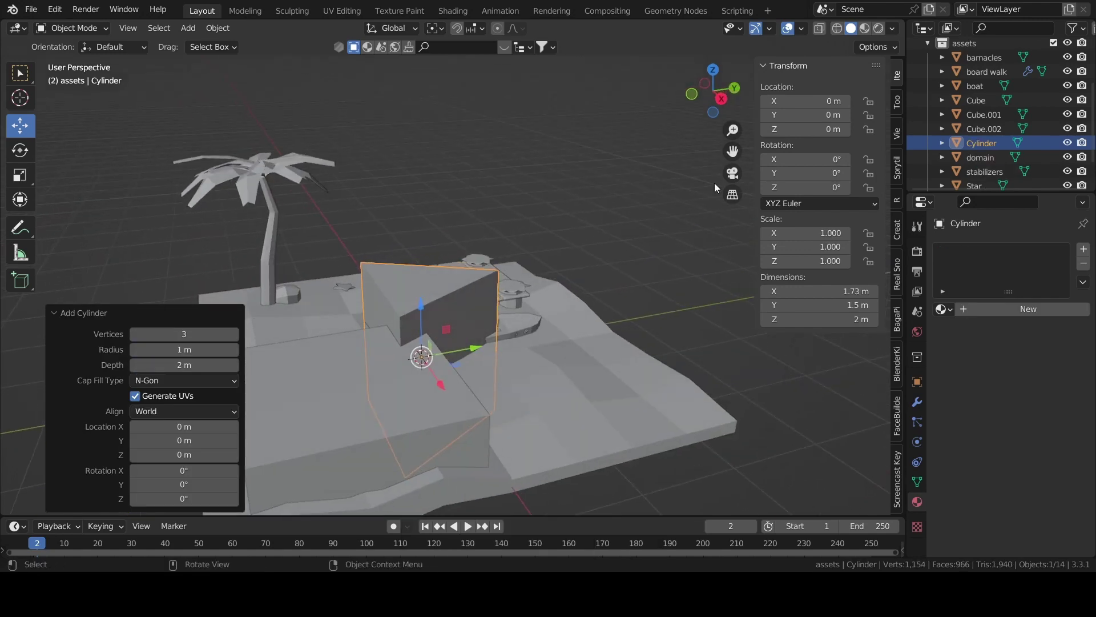
Rotate the prism to X 90° and Y 120° in the N-panel
left_click(820, 176)
type("90")
key("Return")
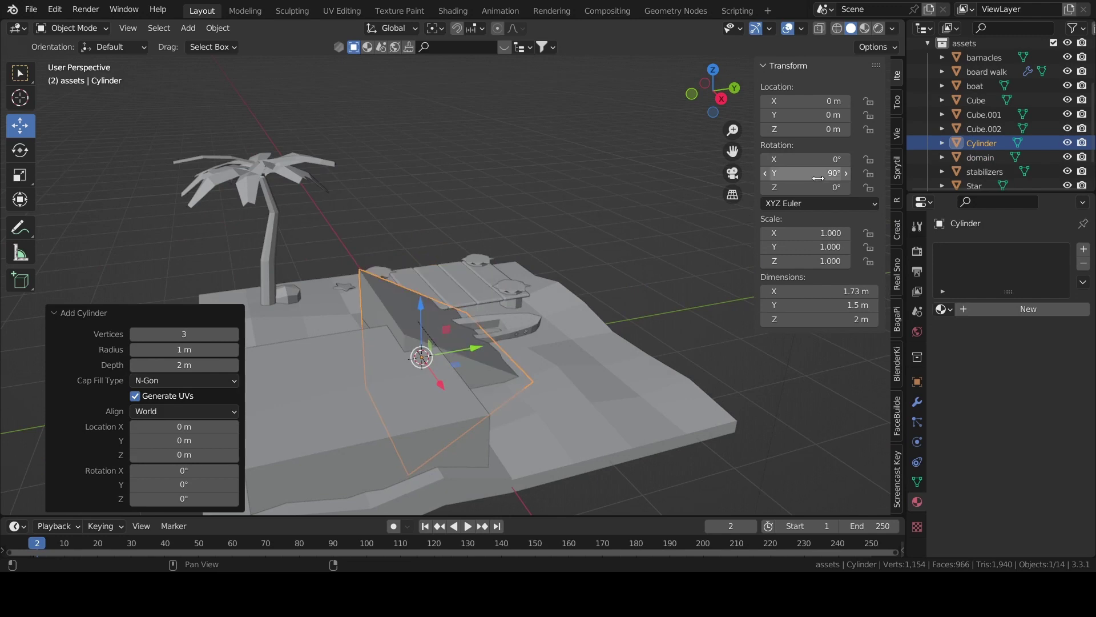
left_click_drag(820, 160, 821, 161)
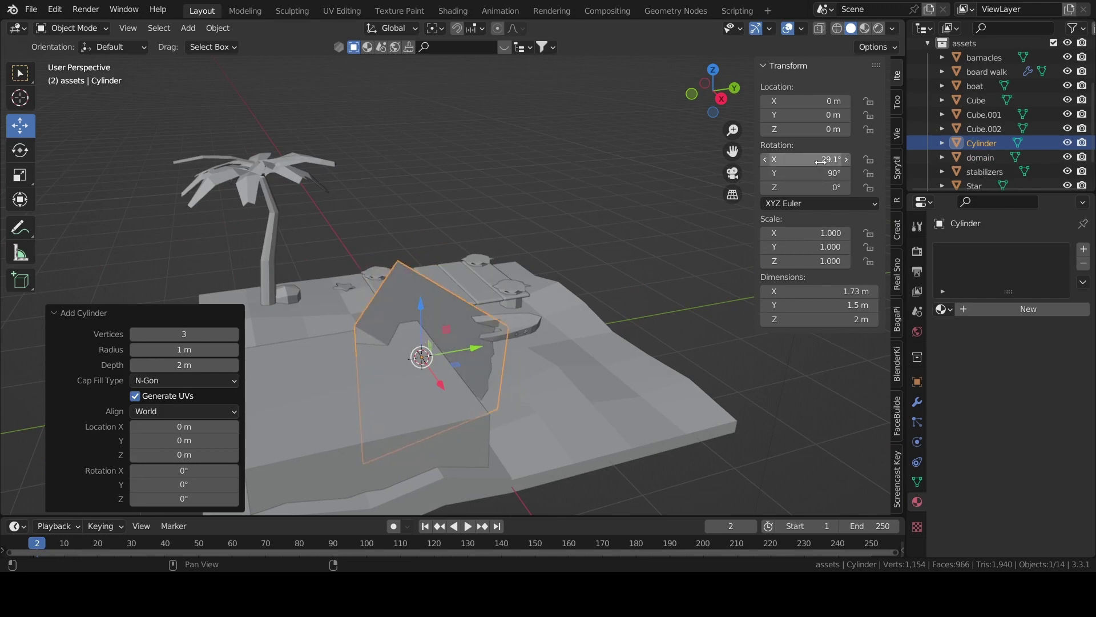
type("90")
key("Return")
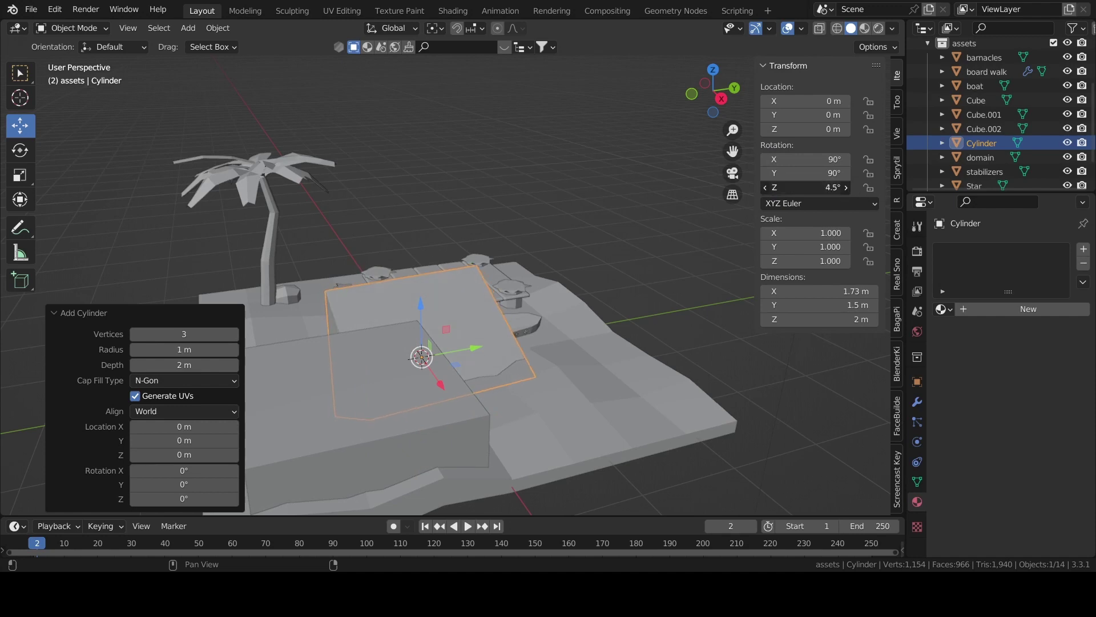
left_click_drag(820, 173, 825, 173)
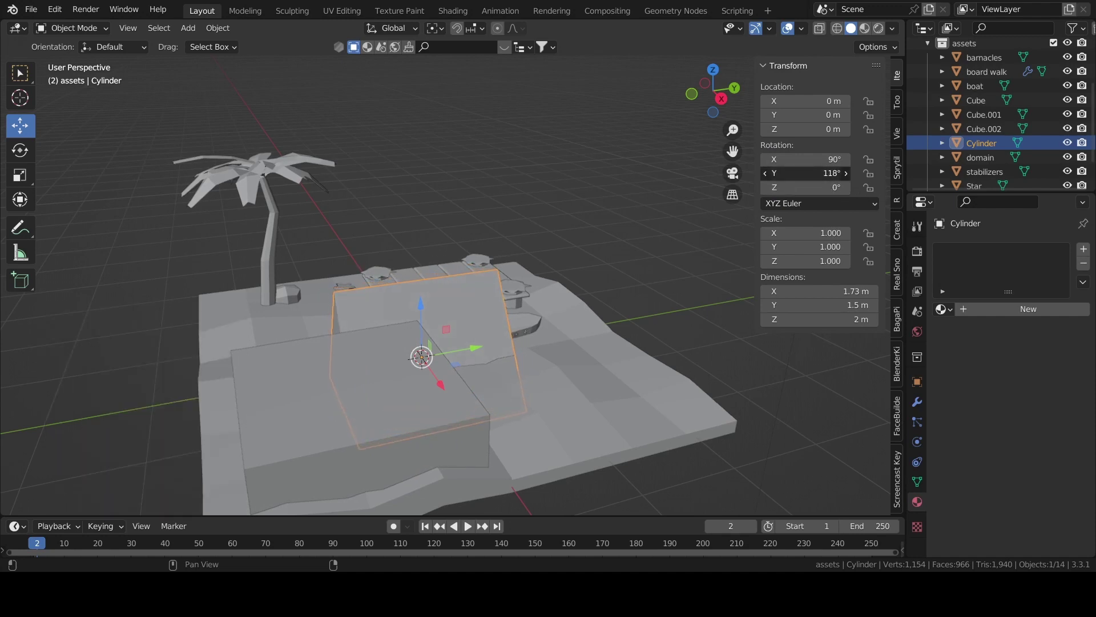
left_click(817, 173)
key("Return")
mouse_move(577, 253)
middle_mouse_down()
mouse_move(349, 342)
mouse_move(402, 372)
mouse_move(403, 353)
middle_mouse_up()
Move the prism 1.33 m along X and lift it 0.83 m along Z
key("g")
left_click(288, 334)
key("g")
key("z")
left_click(420, 327)
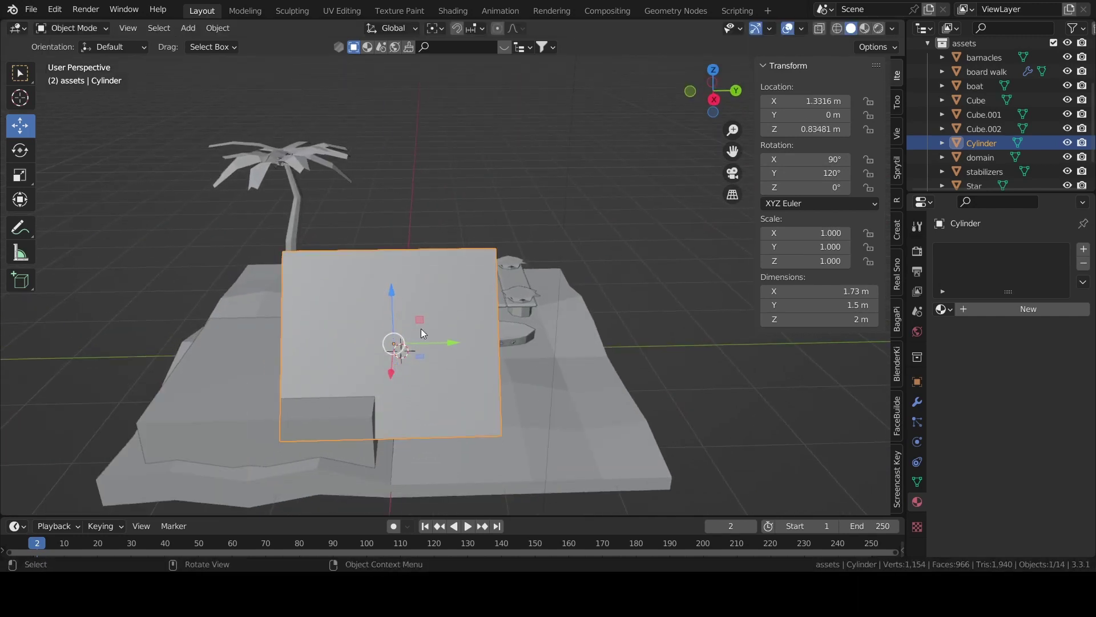
Slide the prism along Y and raise it onto the box, then enter Edit Mode
left_click_drag(457, 345, 337, 345)
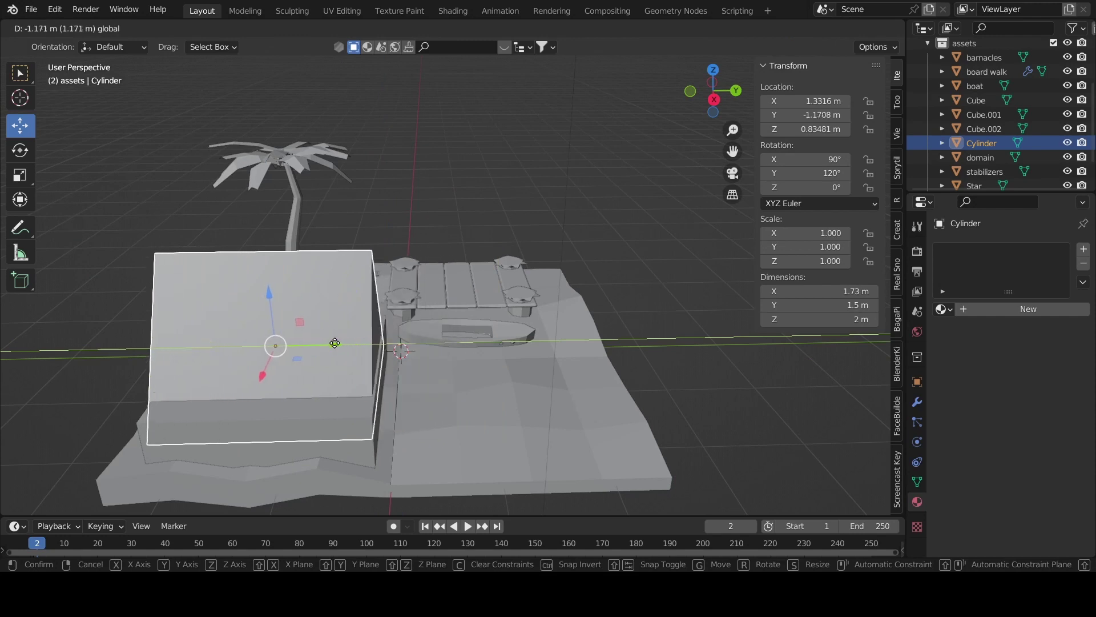
middle_click_drag(337, 344, 324, 321)
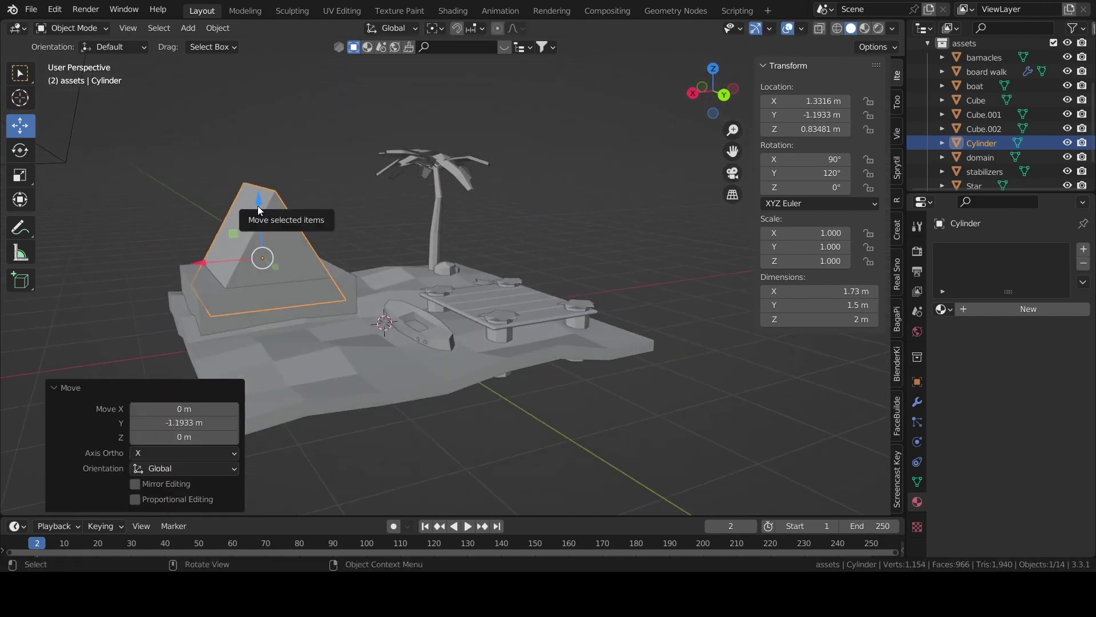
left_click_drag(258, 210, 258, 193)
scroll(292, 211, "up", 2)
scroll(400, 225, "up", 2)
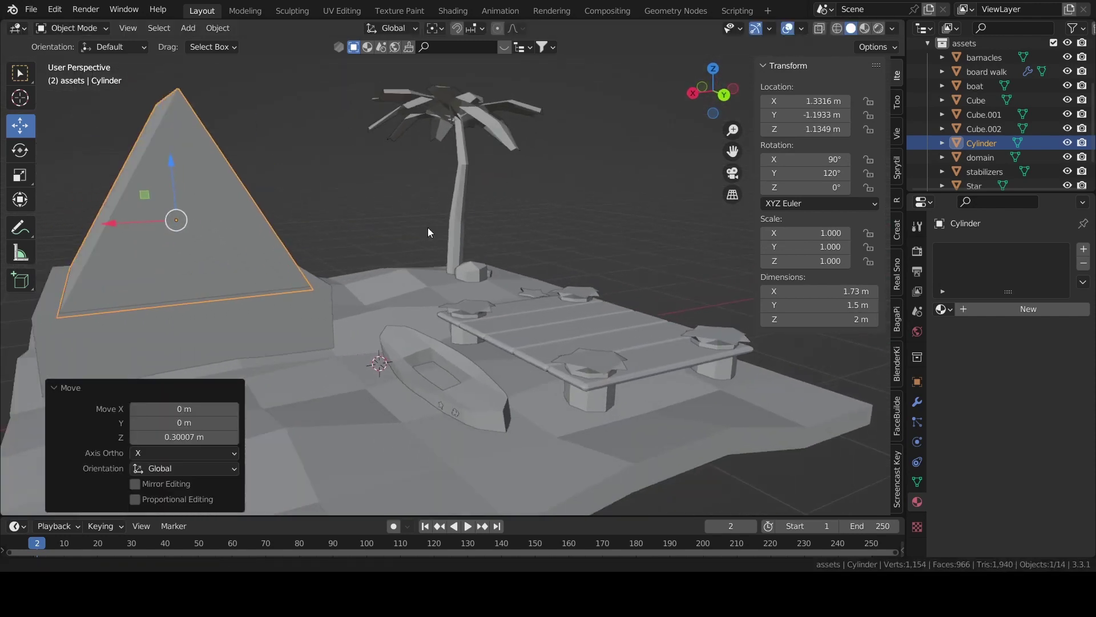
middle_click_drag(428, 231, 665, 259, "shift")
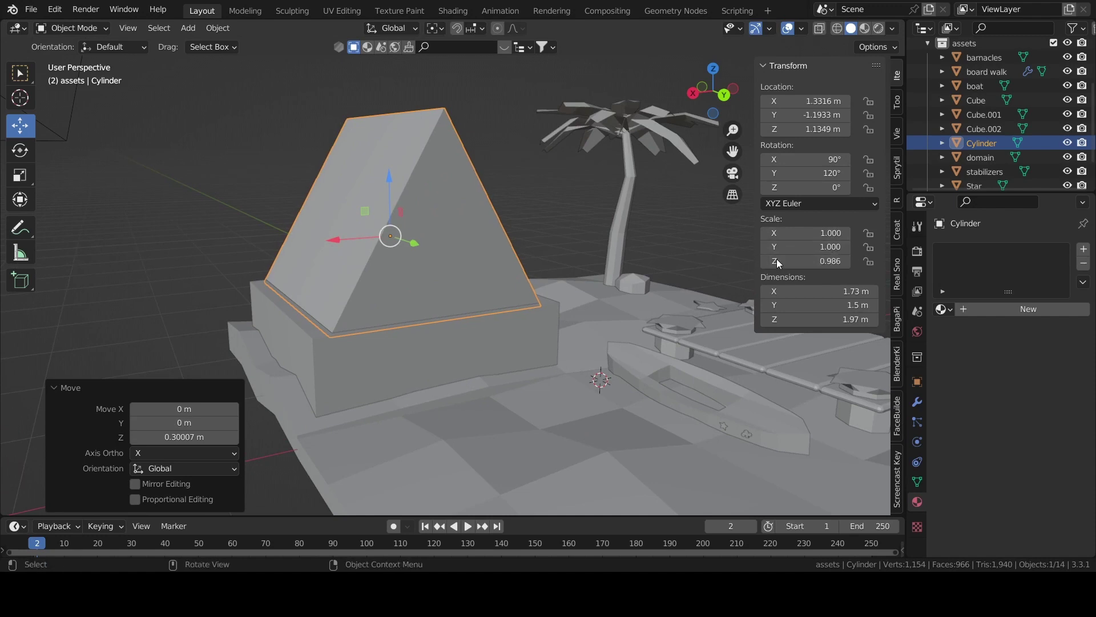
left_click(810, 260)
type("1.000")
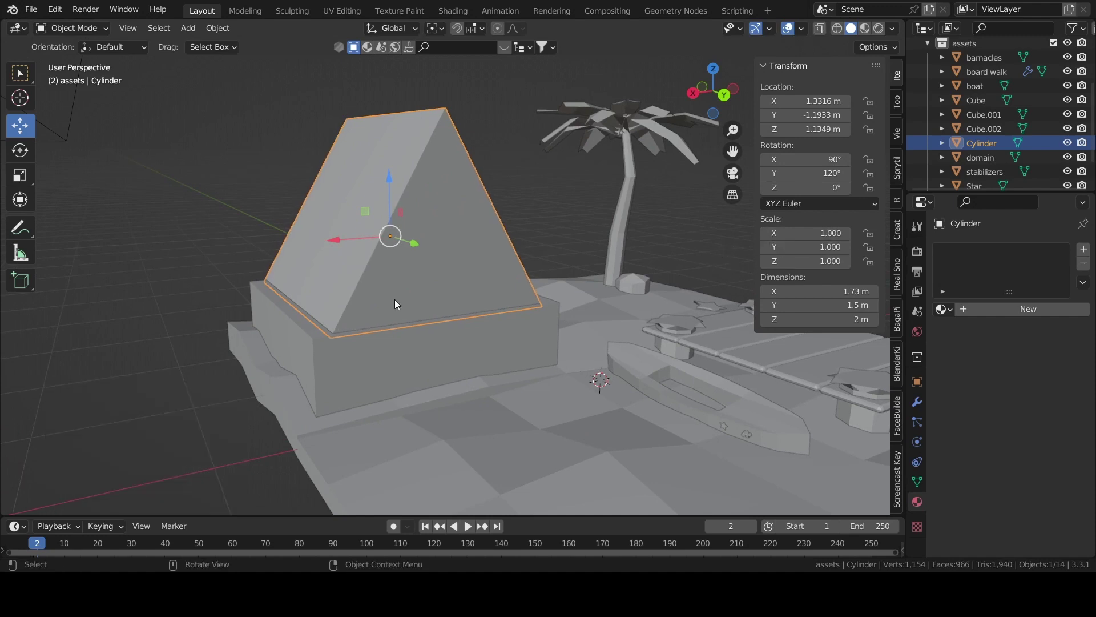
key("Tab")
middle_click_drag(559, 269, 617, 229)
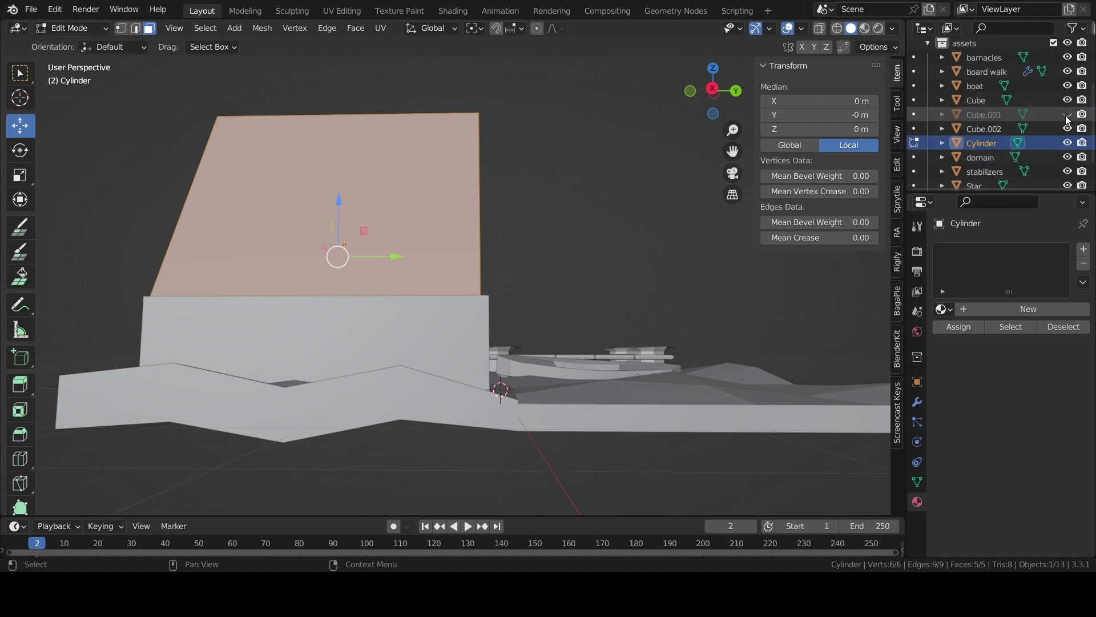
Rename the two rock objects to 'rocks' and 'rocks 2' in the outliner
left_click(1011, 117)
mouse_move(457, 286)
middle_mouse_down()
mouse_move(517, 362)
mouse_move(531, 342)
middle_mouse_up()
scroll(1004, 114, "down", 1)
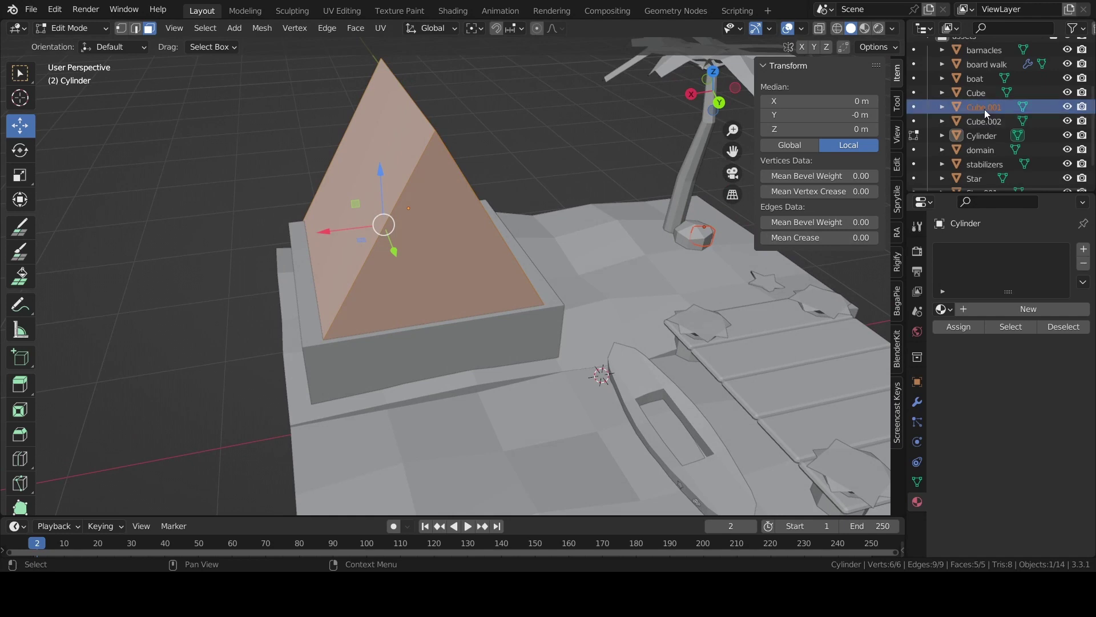
type("rocks")
key("Return")
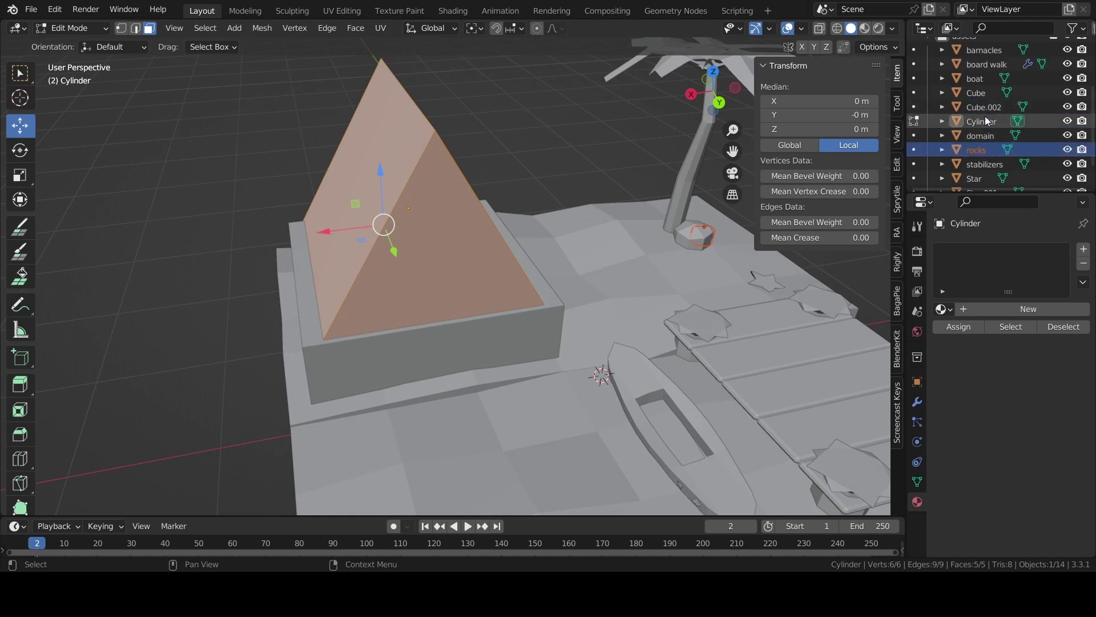
double_click(980, 104)
double_click(977, 93)
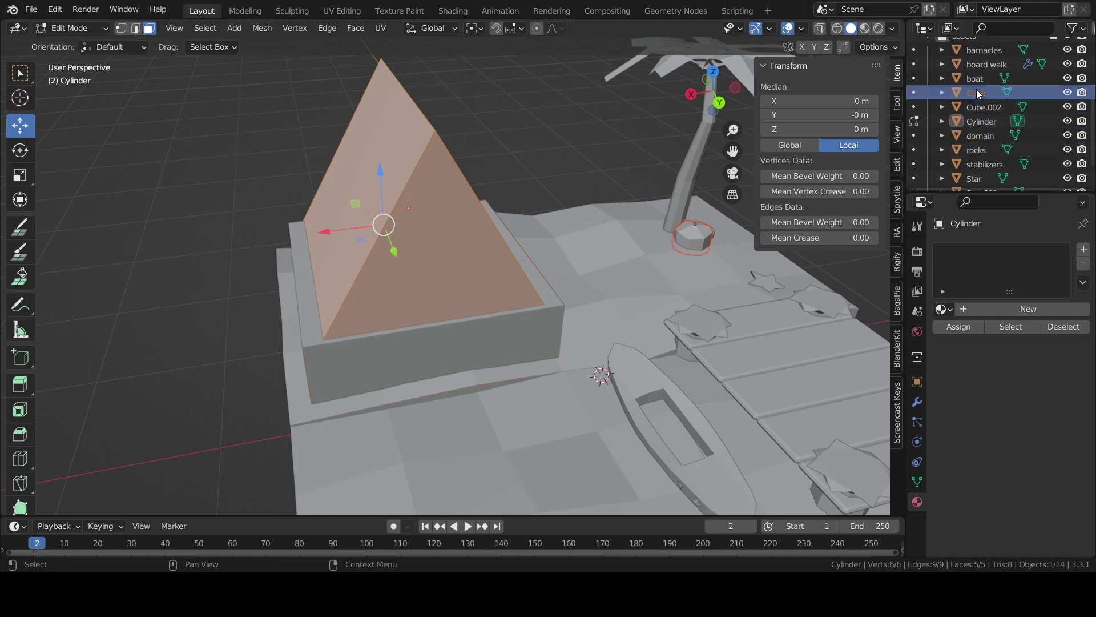
scroll(977, 90, "up", 1)
type("rocks.2")
key("Return")
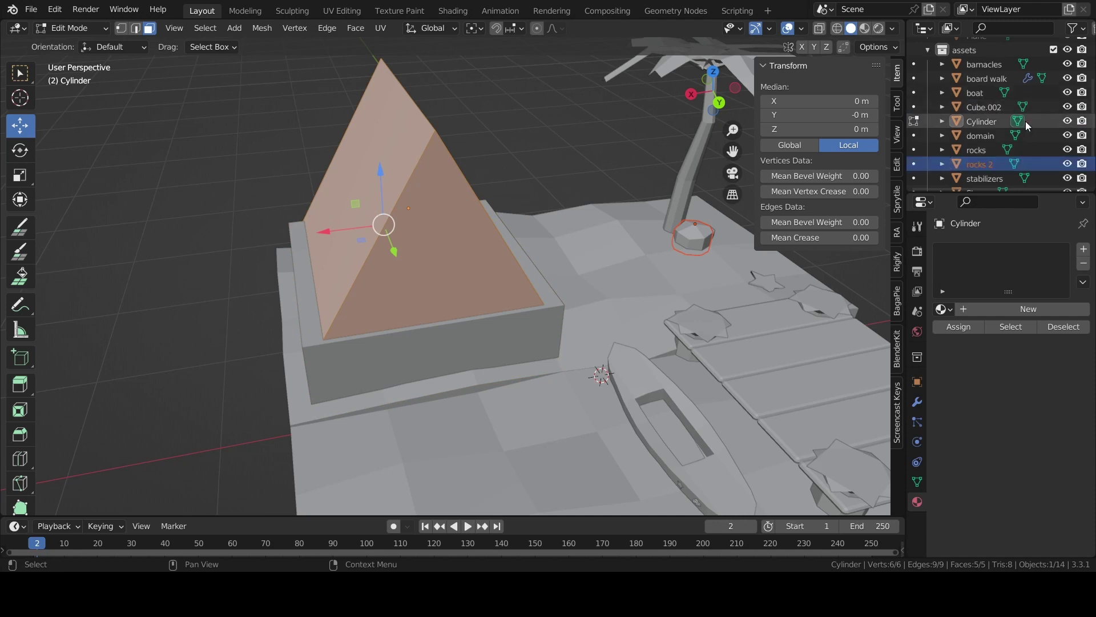
Hide the Cube.002 box and select the prism's bottom face
left_click(993, 108)
left_click(1067, 106)
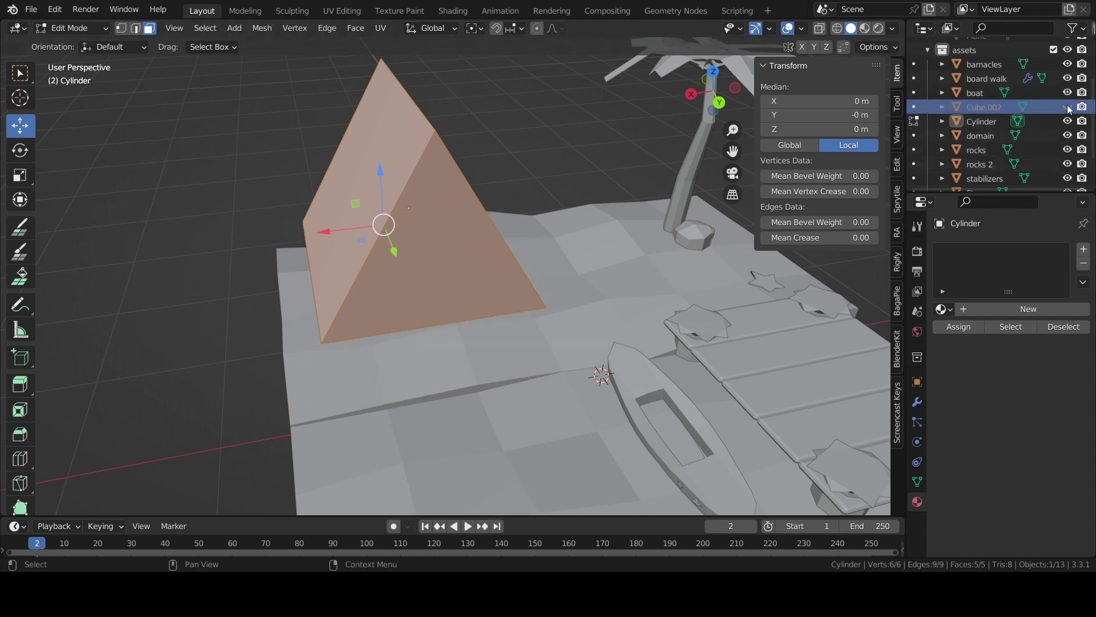
middle_click_drag(531, 365, 521, 301)
left_click(427, 315)
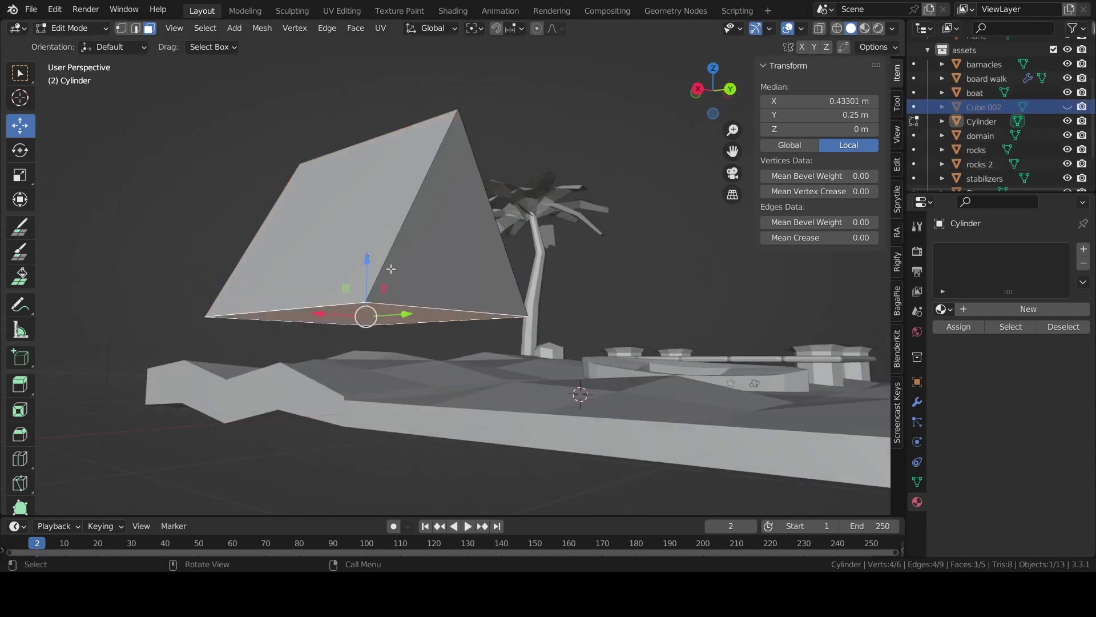
left_click(368, 267)
left_click(378, 306)
Raise the bottom face 0.875 m along Z to flatten the roof, then return to Object Mode
key("g")
key("z")
left_click(381, 224)
middle_click_drag(381, 223, 415, 238)
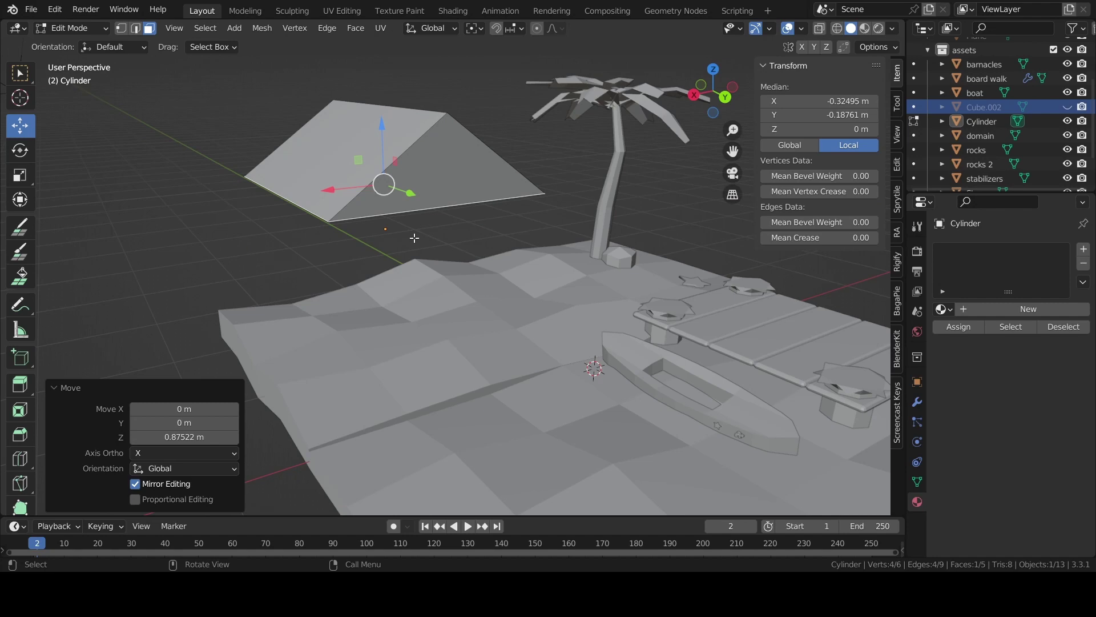
mouse_move(414, 238)
middle_mouse_down()
mouse_move(399, 242)
mouse_move(400, 171)
middle_mouse_up()
key("Tab")
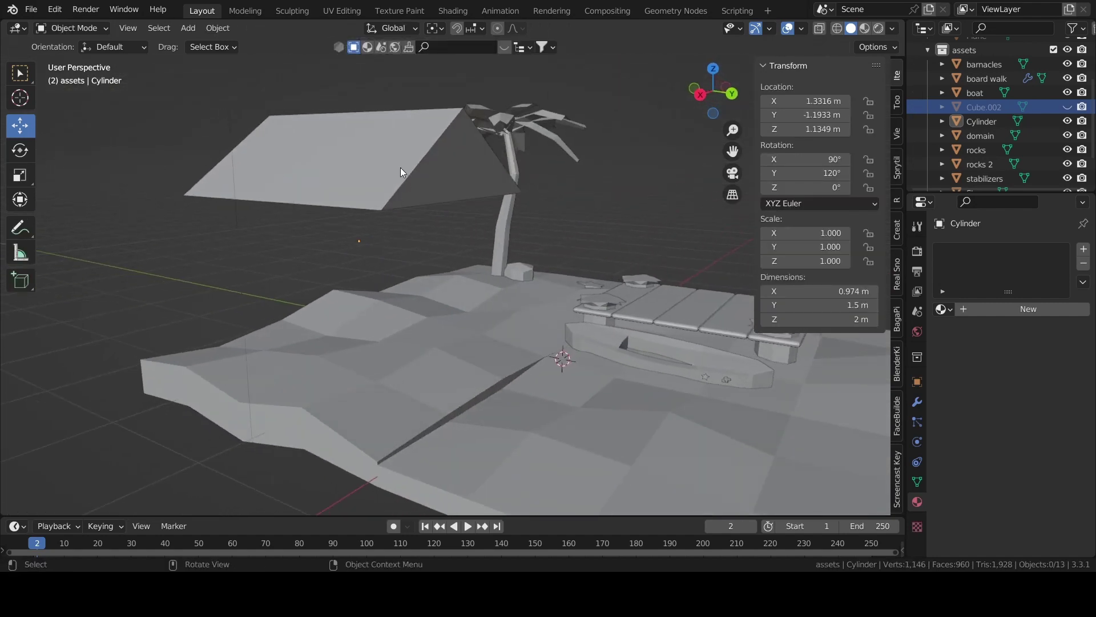
left_click(400, 171)
left_click(217, 28)
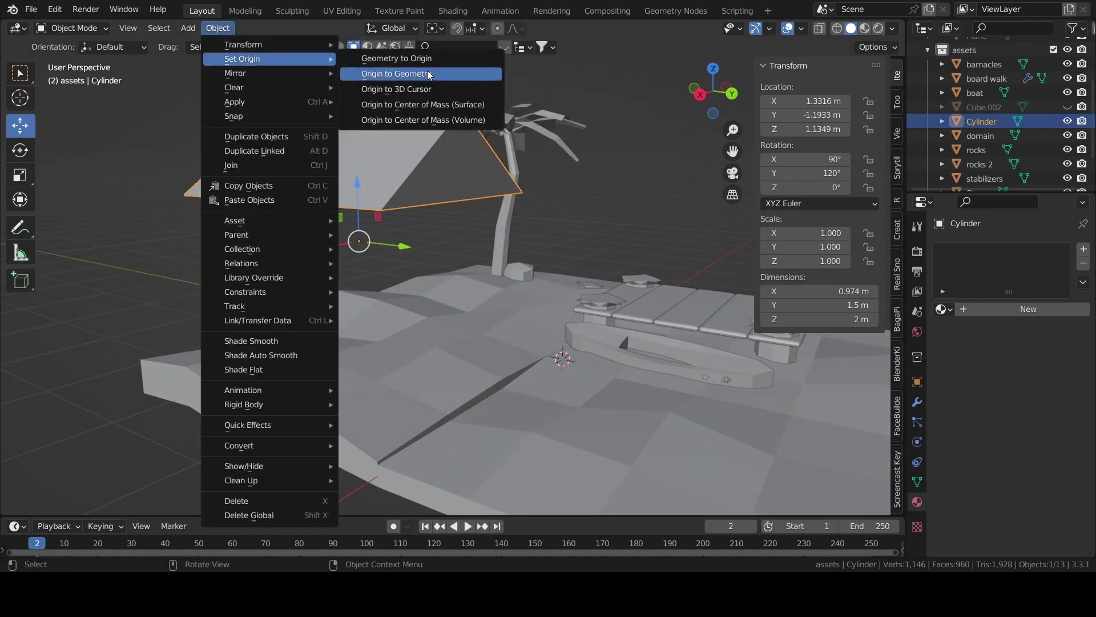
Set the roof's origin to its geometry
left_click(403, 71)
mouse_move(403, 71)
middle_mouse_down()
mouse_move(486, 204)
mouse_move(621, 262)
middle_mouse_up()
left_click(621, 263)
scroll(999, 114, "up", 2)
scroll(999, 115, "up", 2)
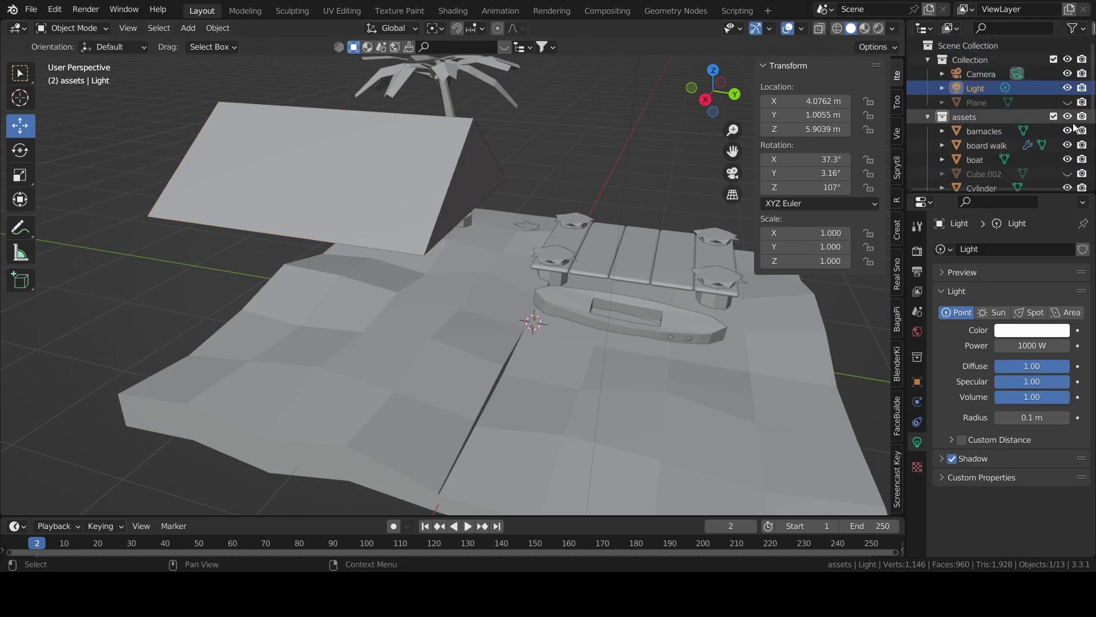
scroll(999, 114, "down", 2)
Select the board walk object and switch it into Edit Mode
left_click(668, 239)
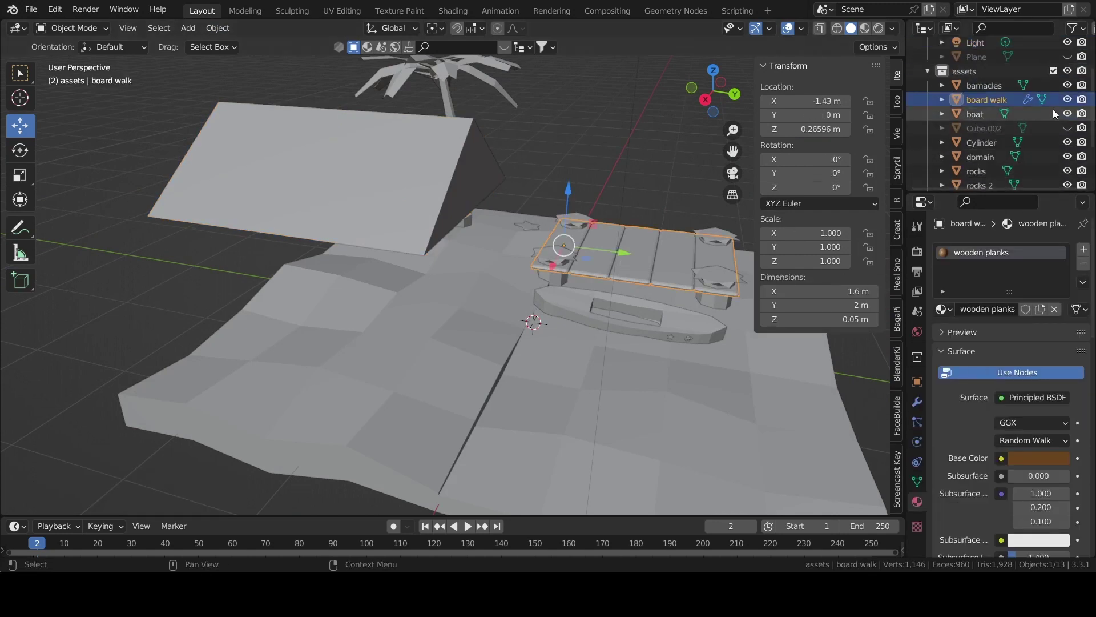
scroll(1046, 111, "down", 3)
scroll(1046, 111, "up", 6)
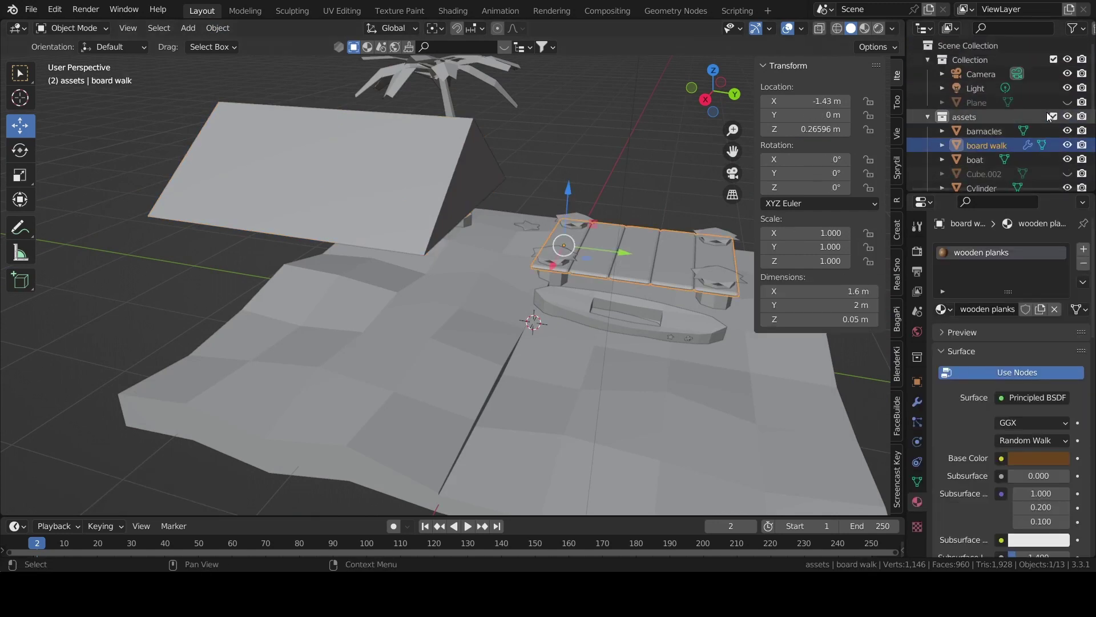
key("Tab")
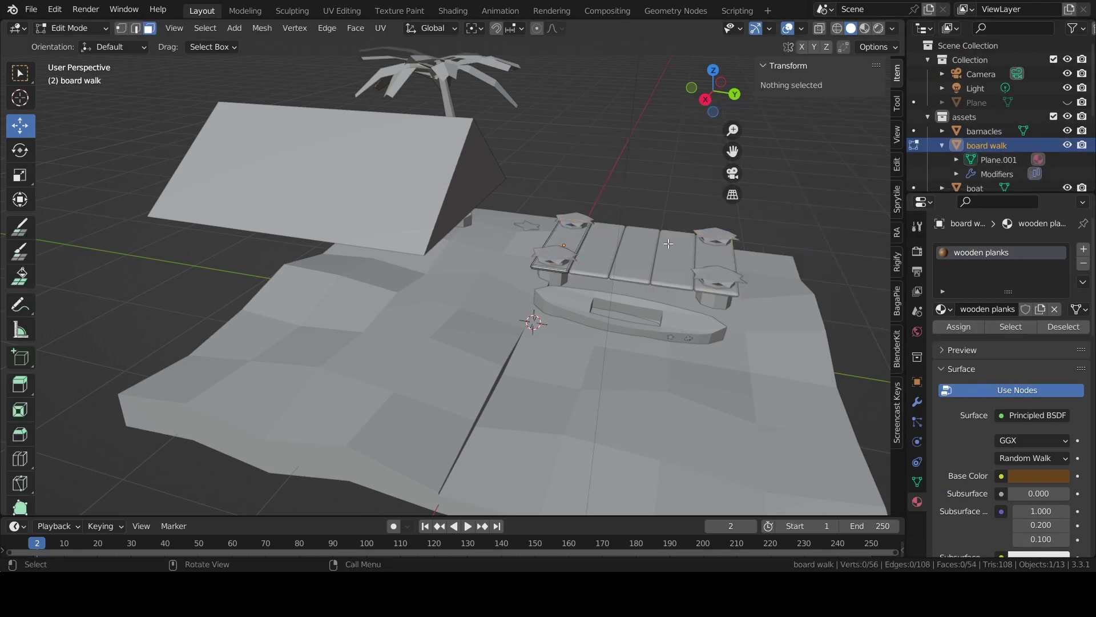
scroll(668, 246, "up", 3)
Select the whole linked board walk mesh, then deselect everything
left_click(627, 210)
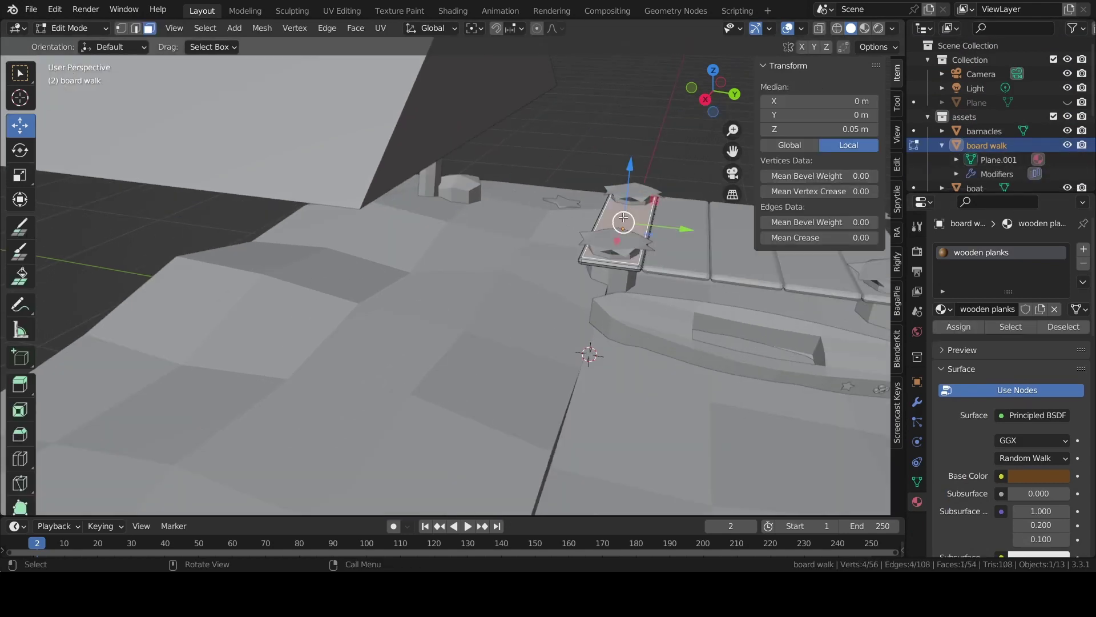
key("ctrl+l")
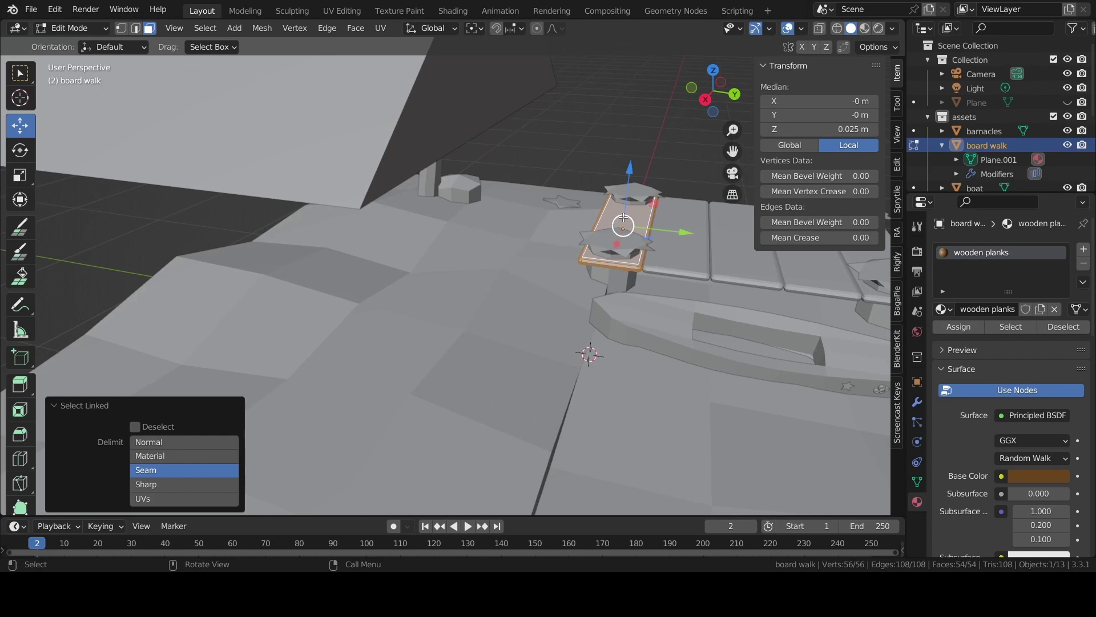
scroll(623, 218, "down", 2)
middle_click_drag(623, 219, 485, 240, "shift")
key("alt+a")
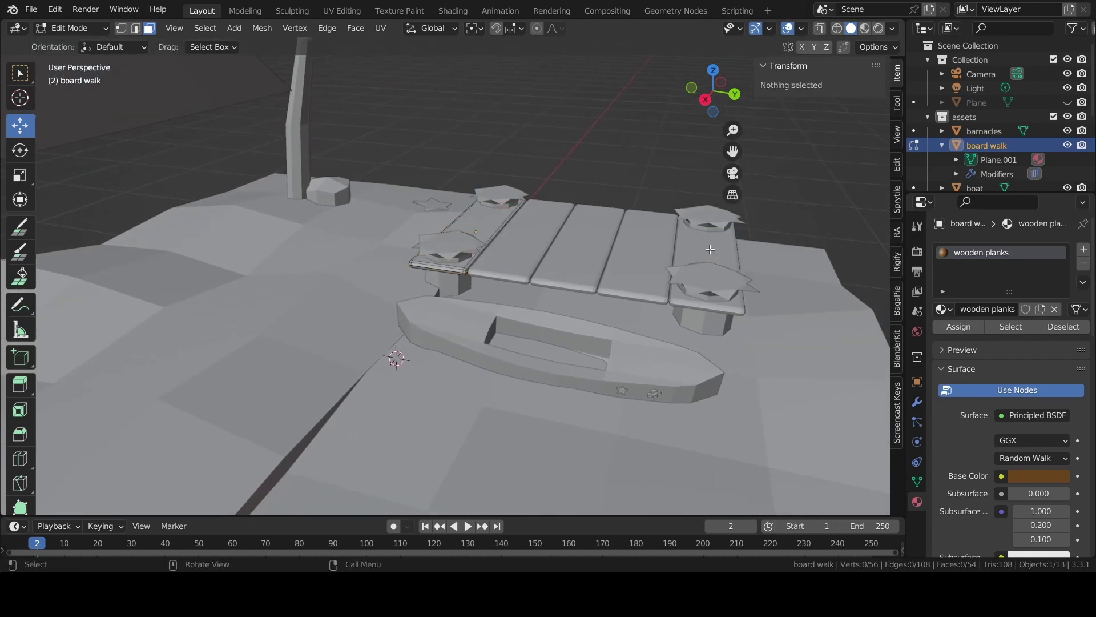
Select the whole end plank and try moving it along Y, then undo the attempts
left_click(474, 212)
key("ctrl+l")
key("g")
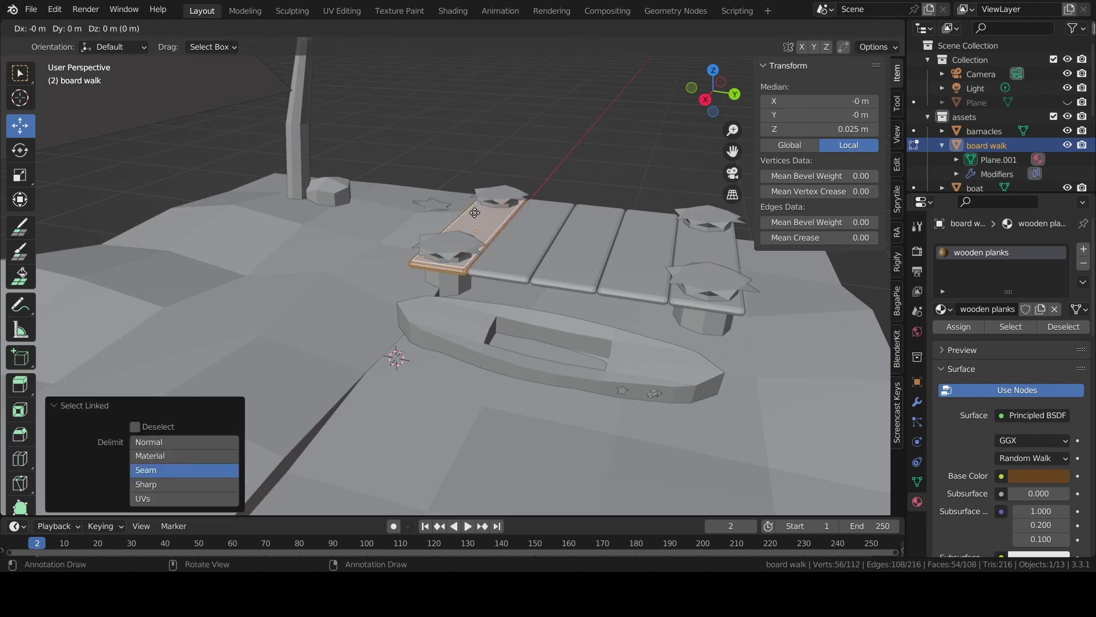
key("y")
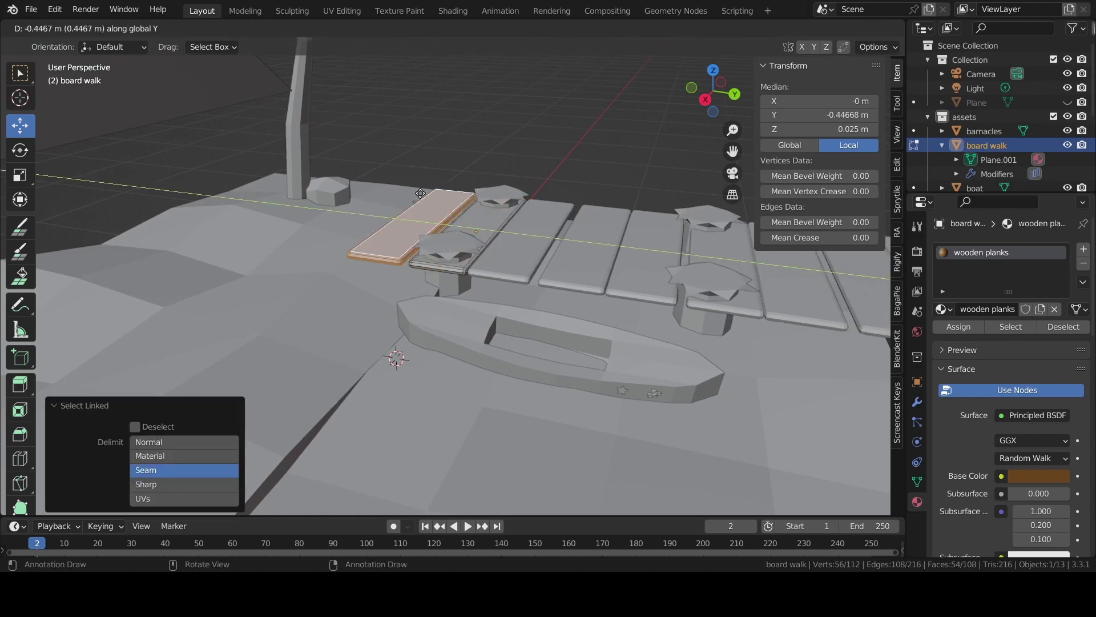
left_click(403, 185)
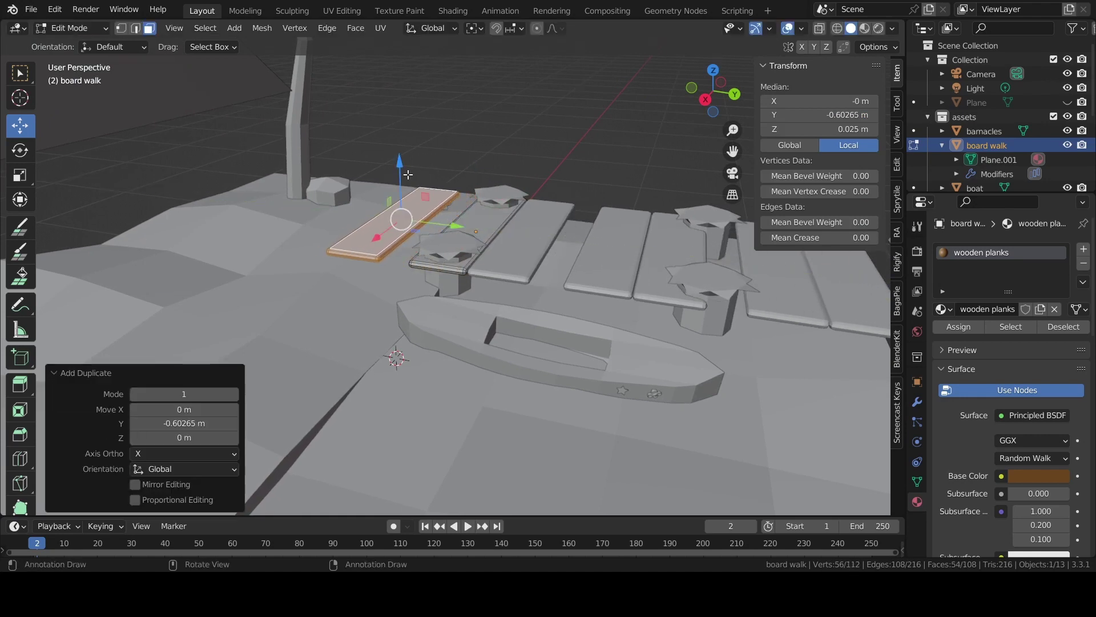
key("g")
key("Escape")
key("ctrl+z")
key("ctrl+z")
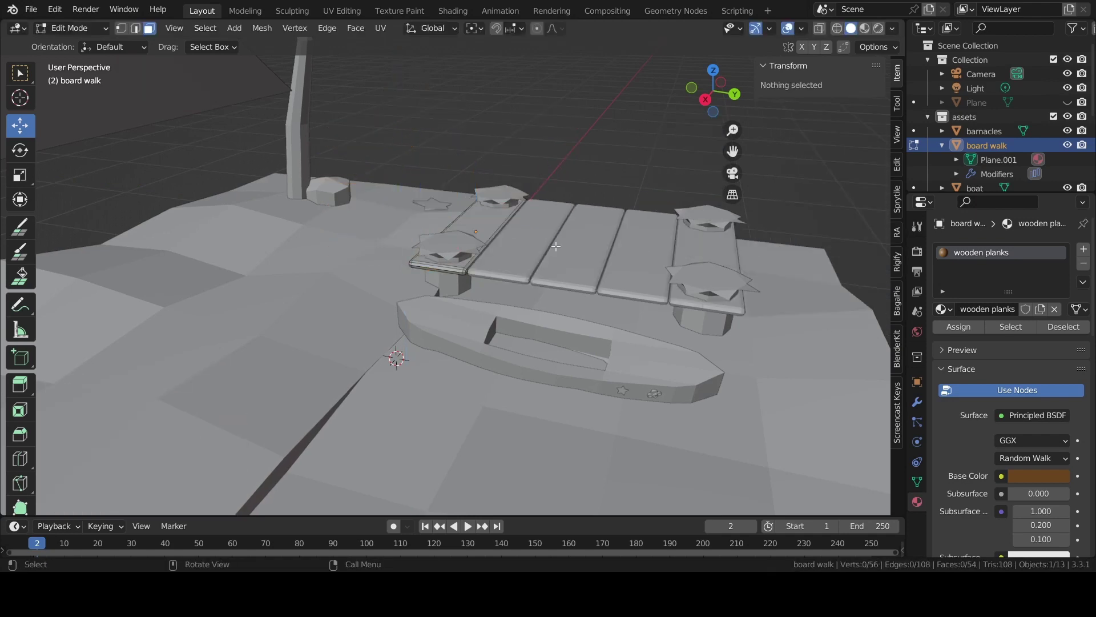
key("ctrl+shift+z")
Leave a duplicate of the end plank in its original spot, undoing a raised copy
middle_click_drag(556, 247, 491, 171)
key("g")
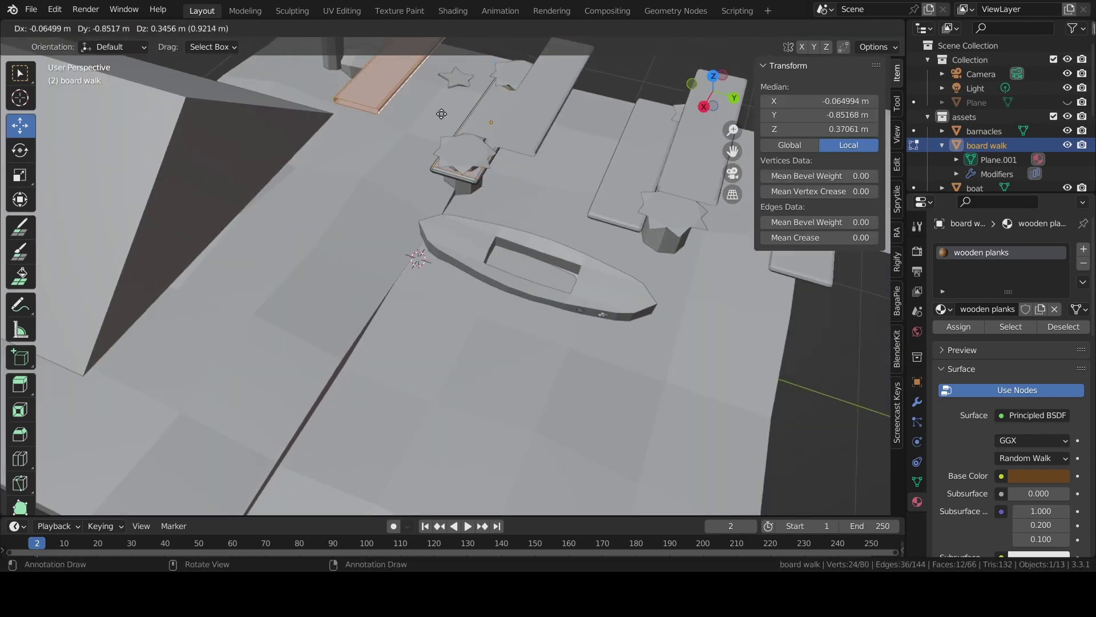
key("Escape")
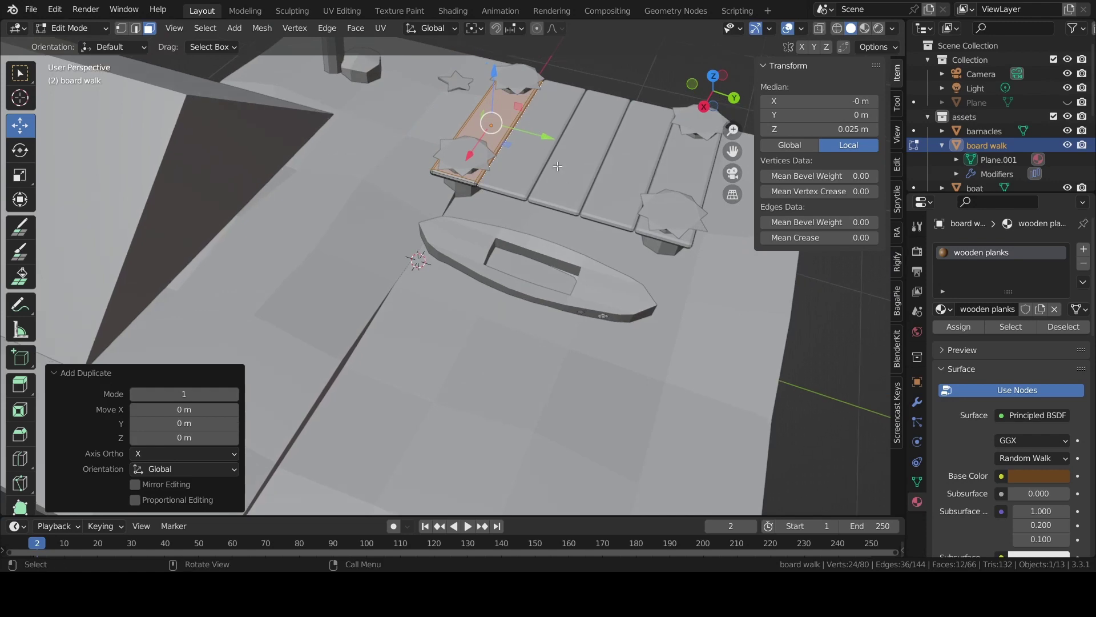
middle_click_drag(557, 165, 571, 176)
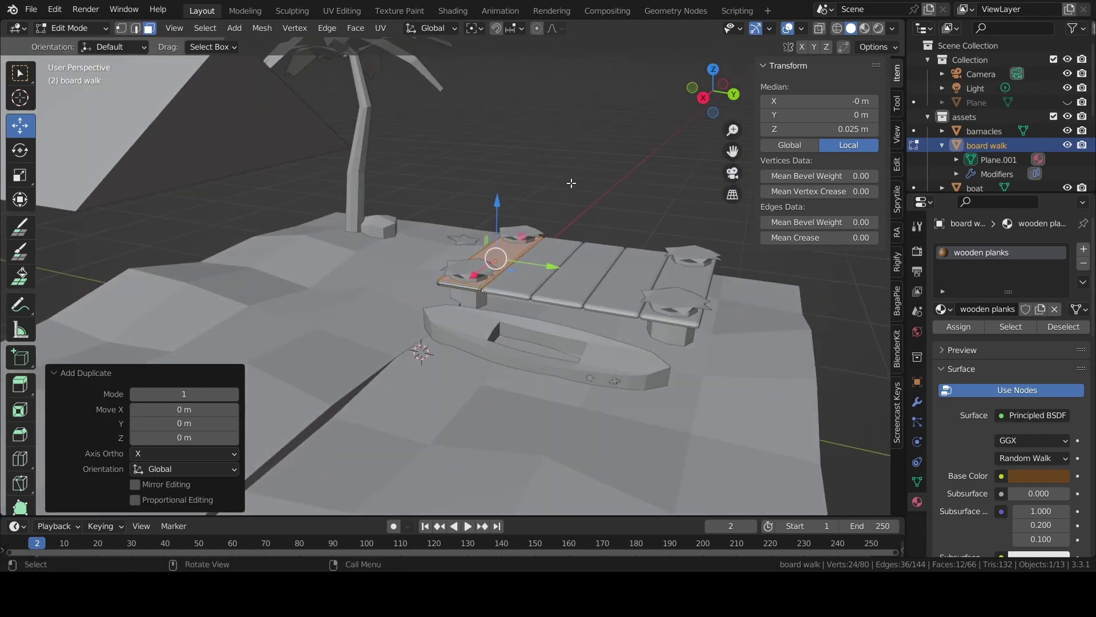
key("shift+d")
key("z")
left_click(577, 149)
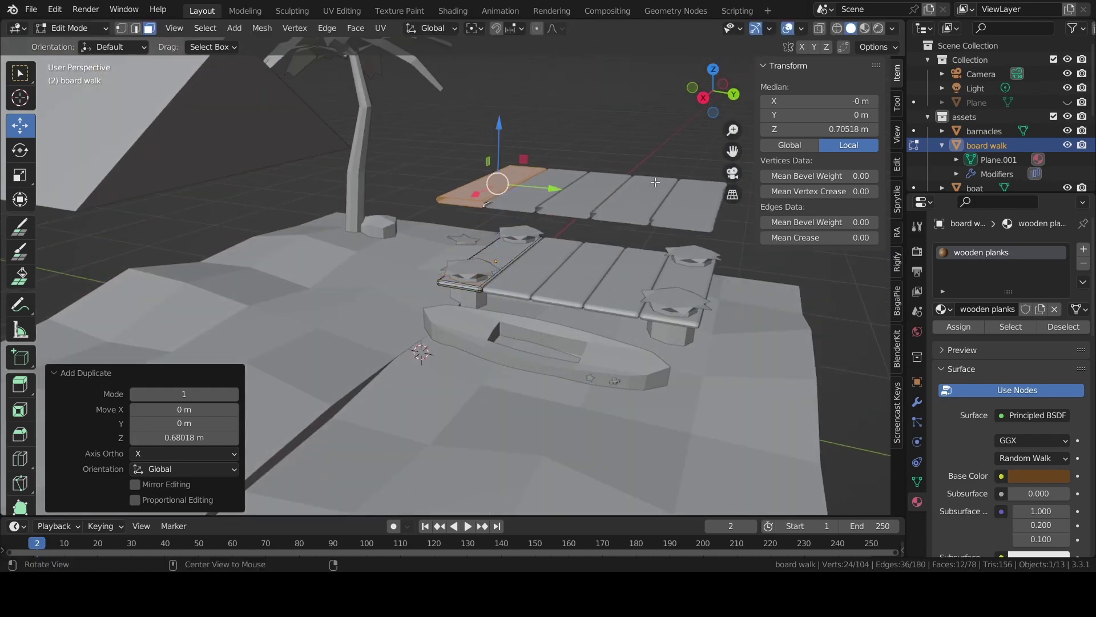
mouse_move(576, 148)
middle_mouse_down()
mouse_move(646, 161)
mouse_move(521, 264)
middle_mouse_up()
key("ctrl+z")
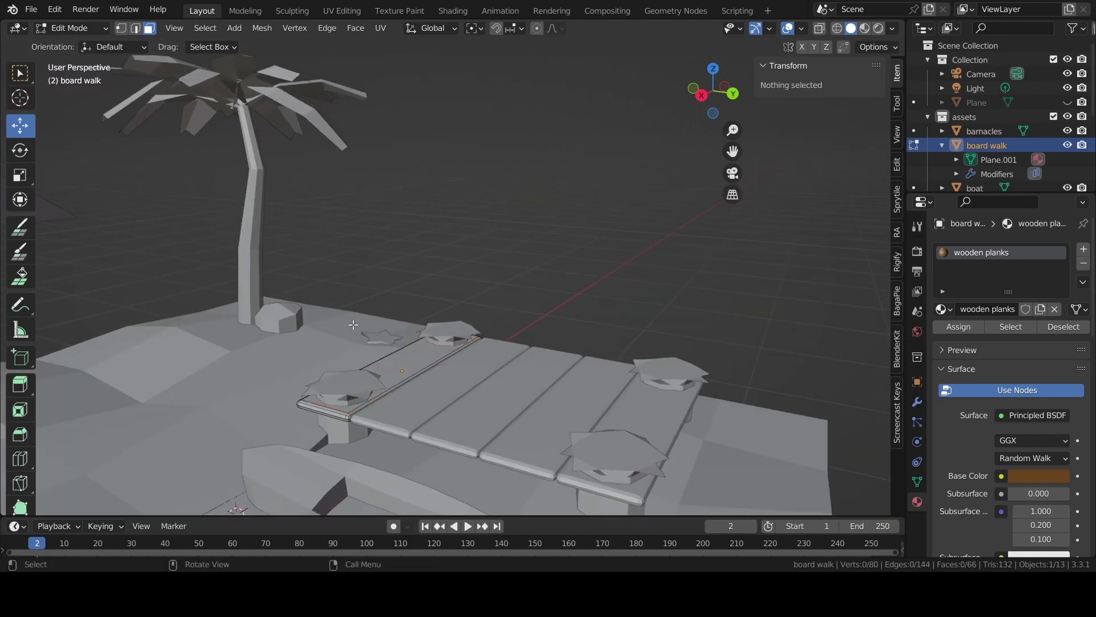
Switch from Edit Mode back to Object Mode
key("ctrl+Tab")
left_click(204, 364)
middle_click_drag(227, 358, 229, 306)
Add a new plane and raise it to Z 0.99 m
left_click(230, 306)
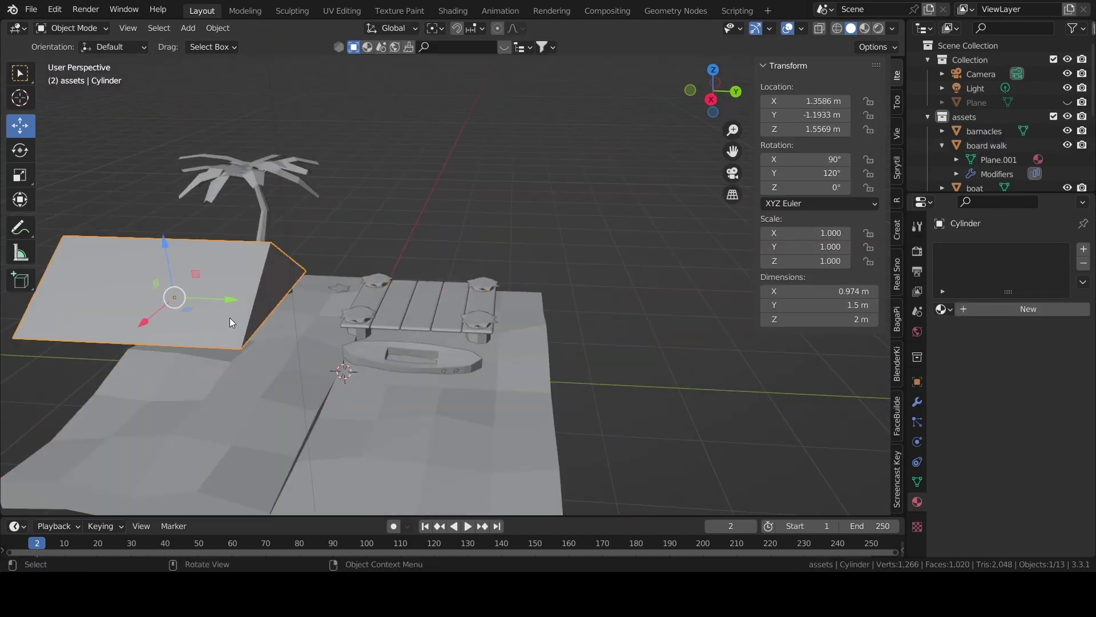
middle_click_drag(241, 300, 372, 327)
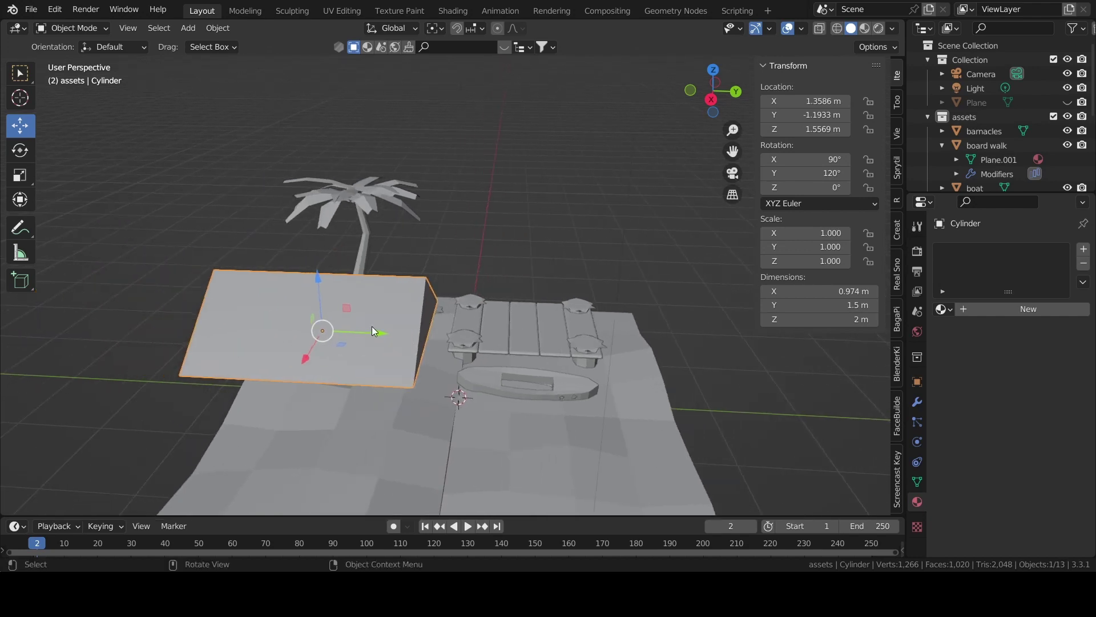
key("shift+a")
left_click(438, 287)
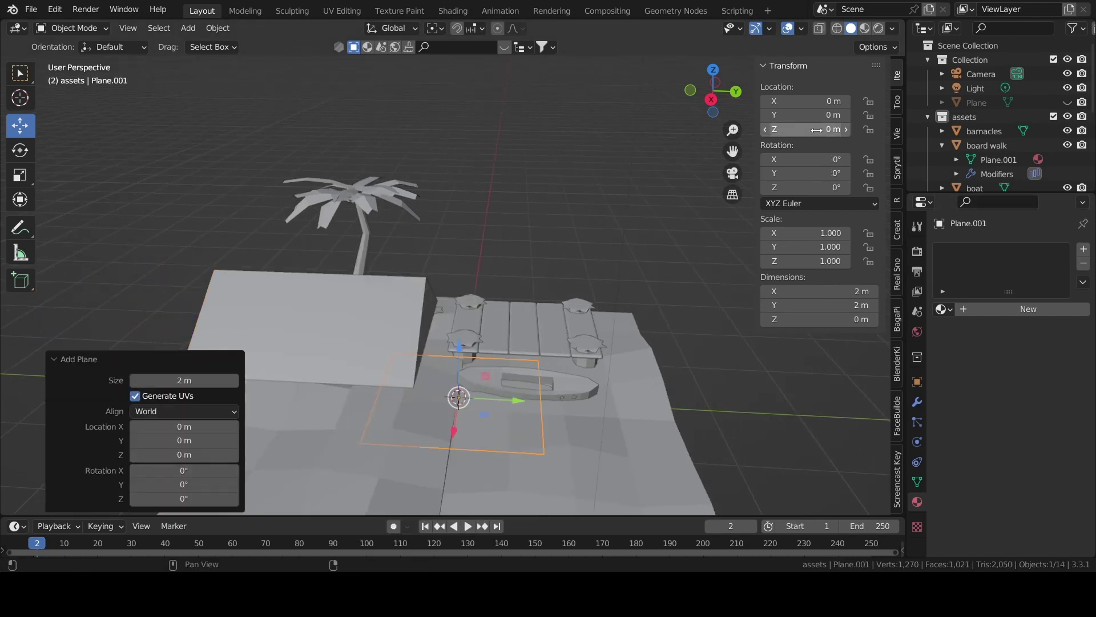
left_click_drag(817, 130, 886, 134)
middle_click_drag(568, 249, 1028, 302)
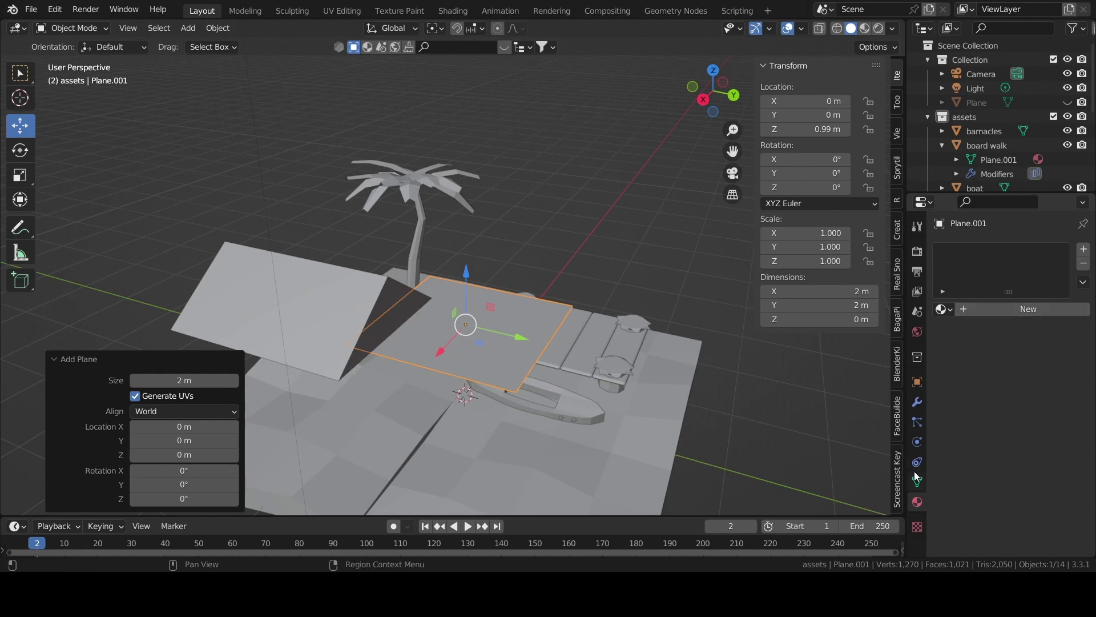
Give the plane a Solidify modifier with 0.115 m thickness
left_click(916, 403)
left_click(973, 249)
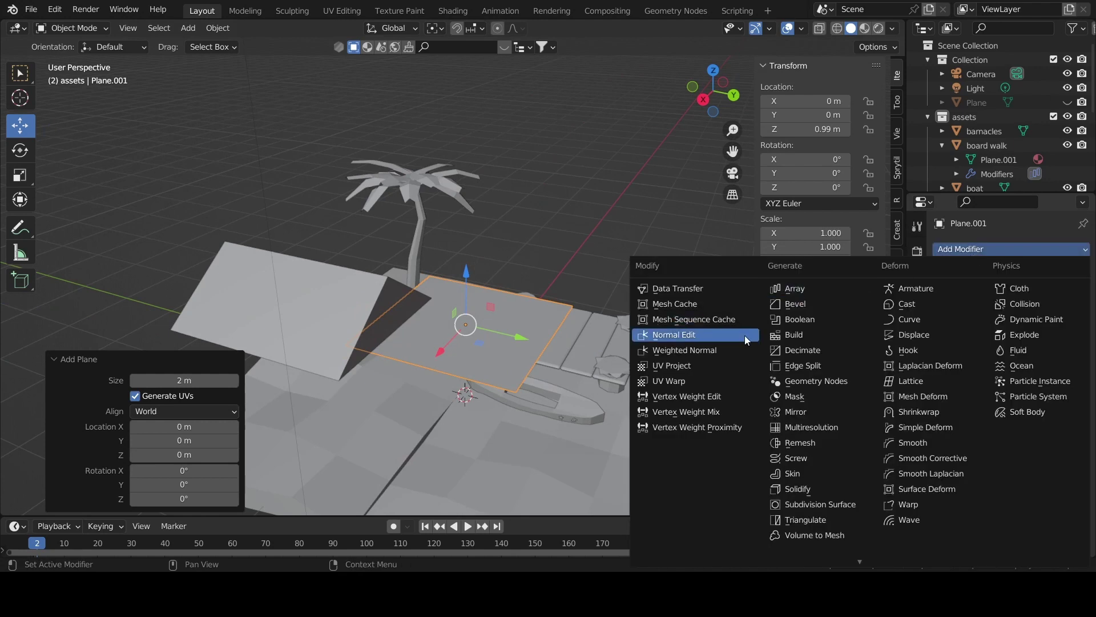
left_click(844, 487)
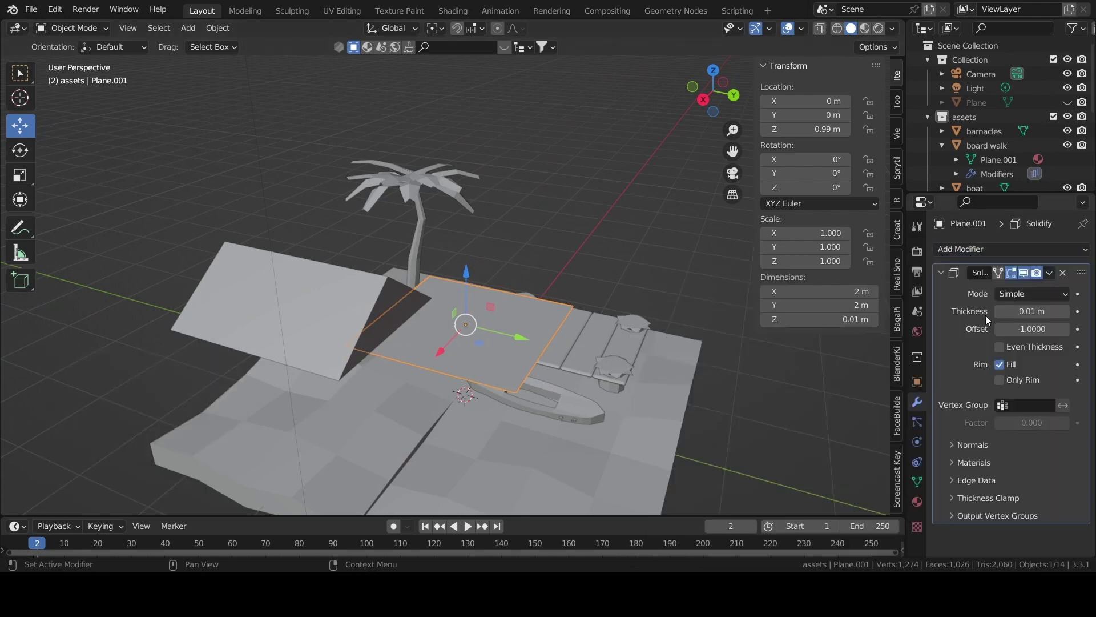
left_click_drag(1025, 310, 1027, 310)
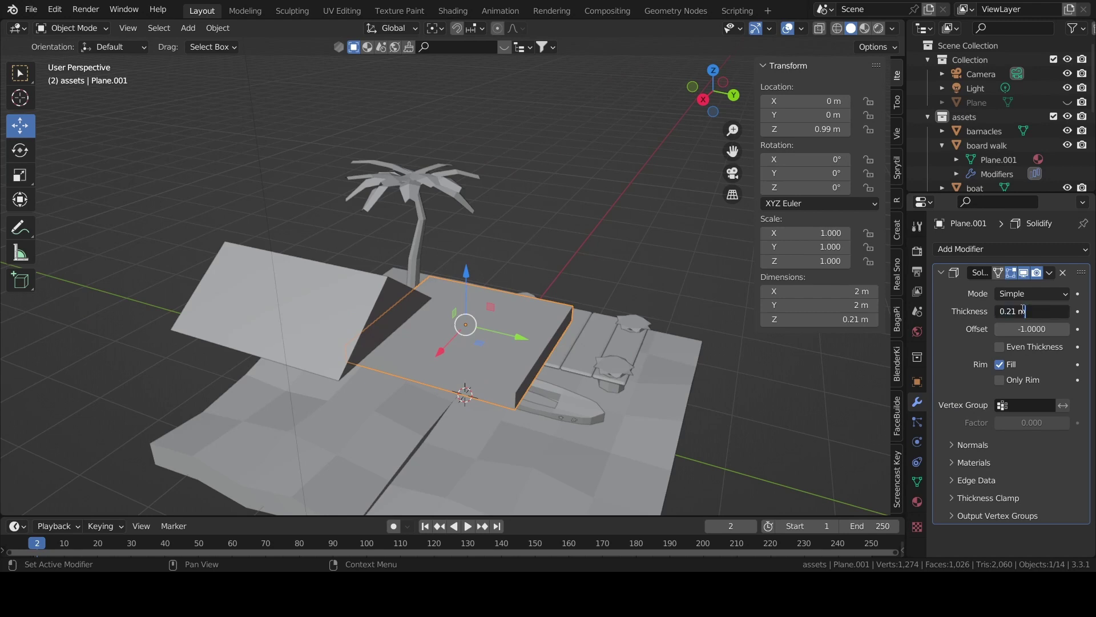
key("Return")
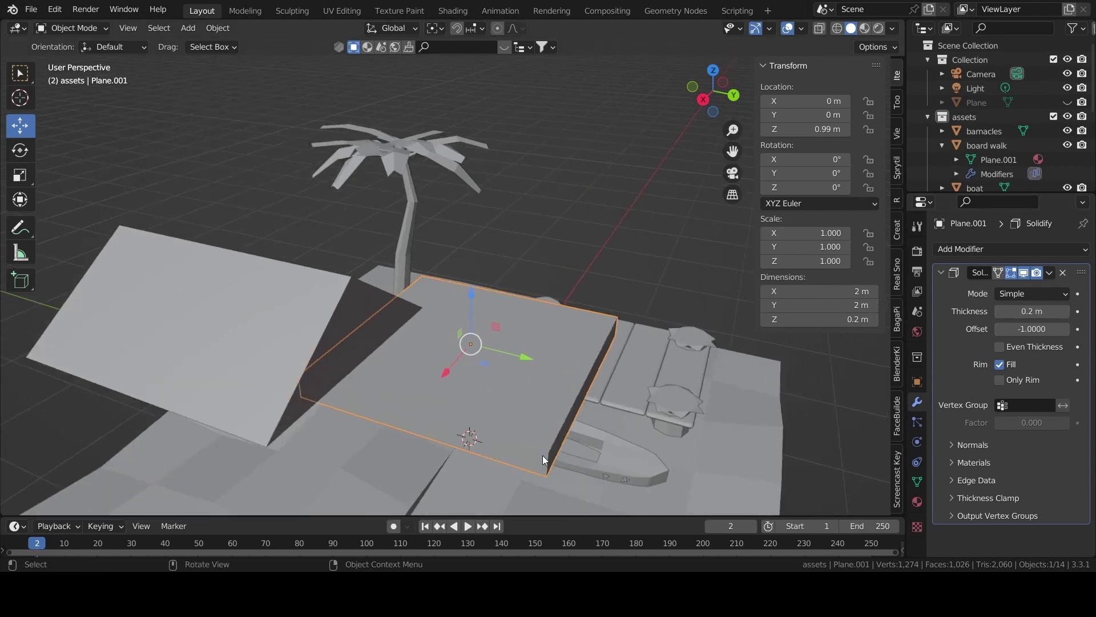
middle_click_drag(543, 455, 847, 258)
left_click_drag(1032, 310, 1010, 310)
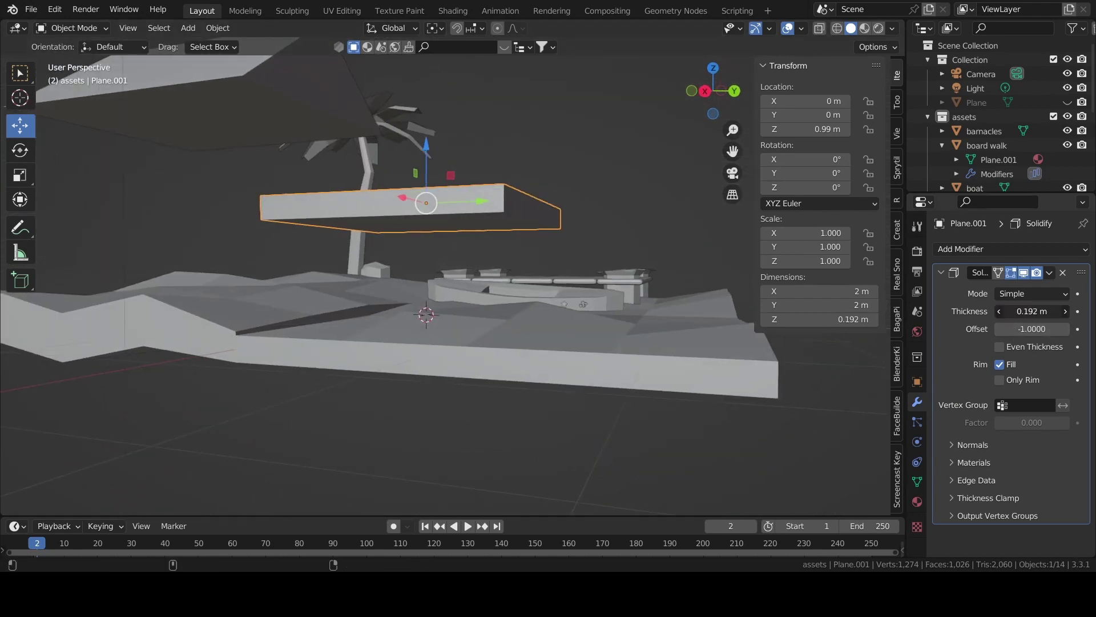
left_click(1033, 311)
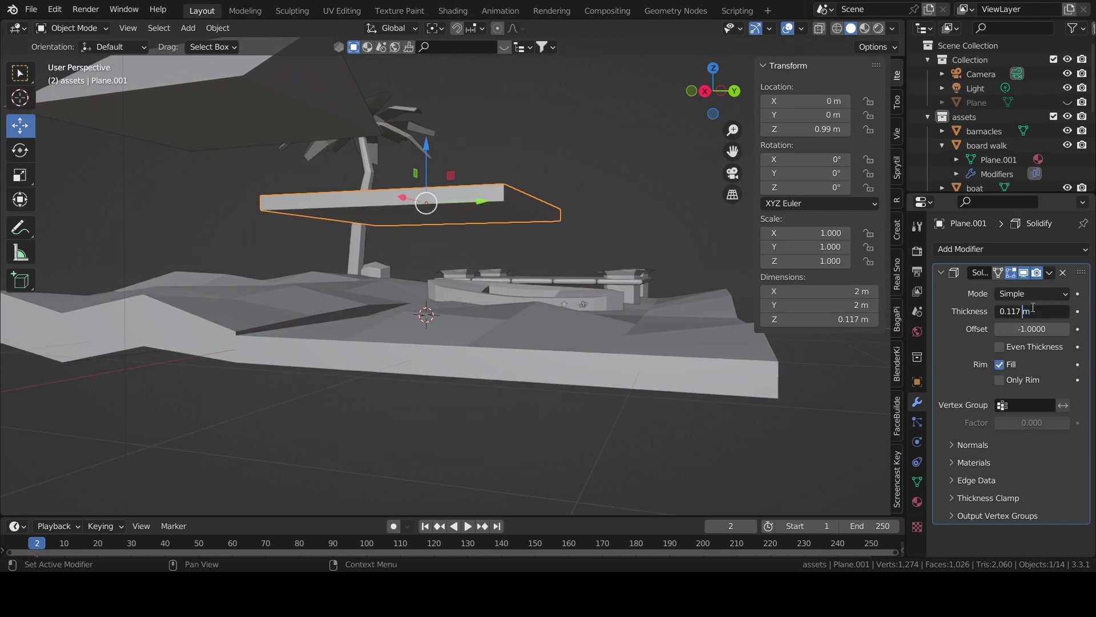
key("BackSpace")
type("5")
key("Return")
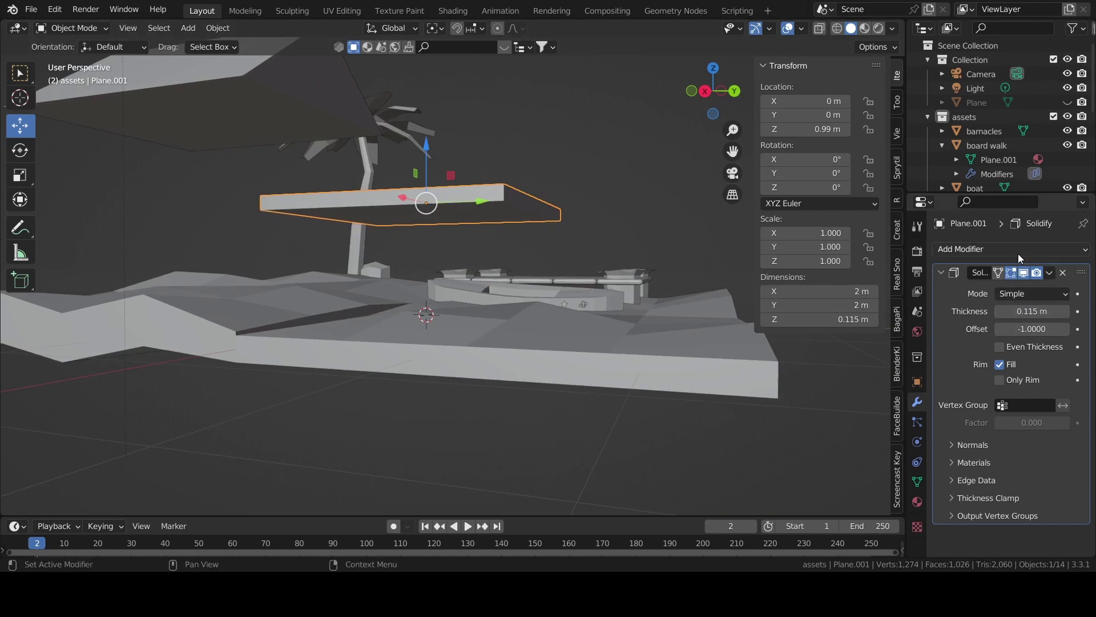
Add a Bevel modifier with 0.1 m amount and 2 segments
left_click(1018, 254)
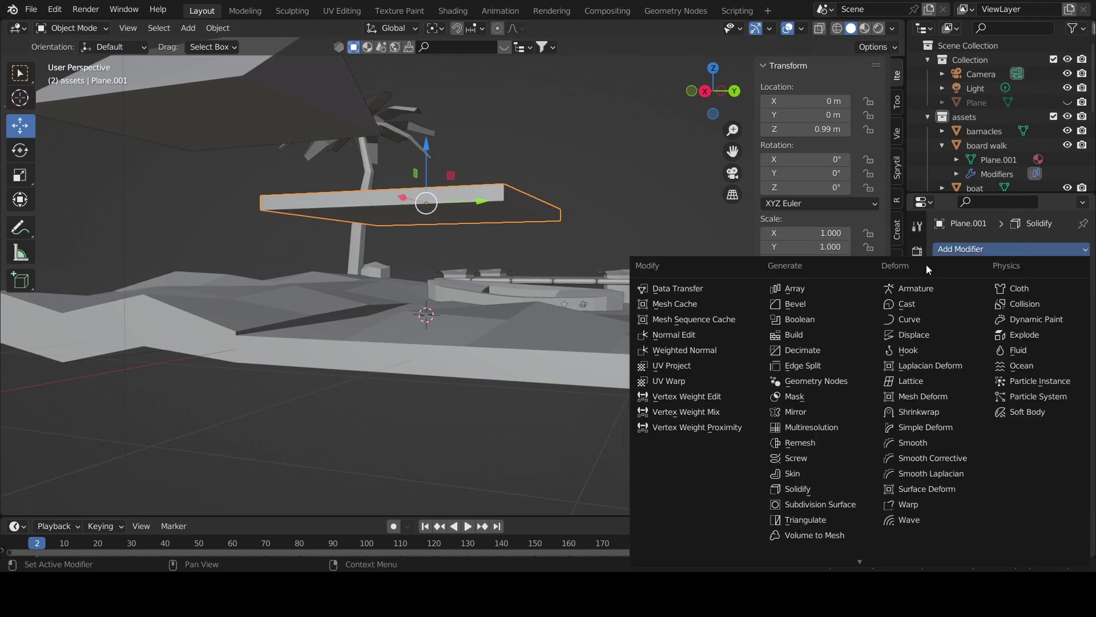
left_click(824, 298)
middle_click_drag(611, 348, 460, 293)
scroll(977, 432, "down", 2)
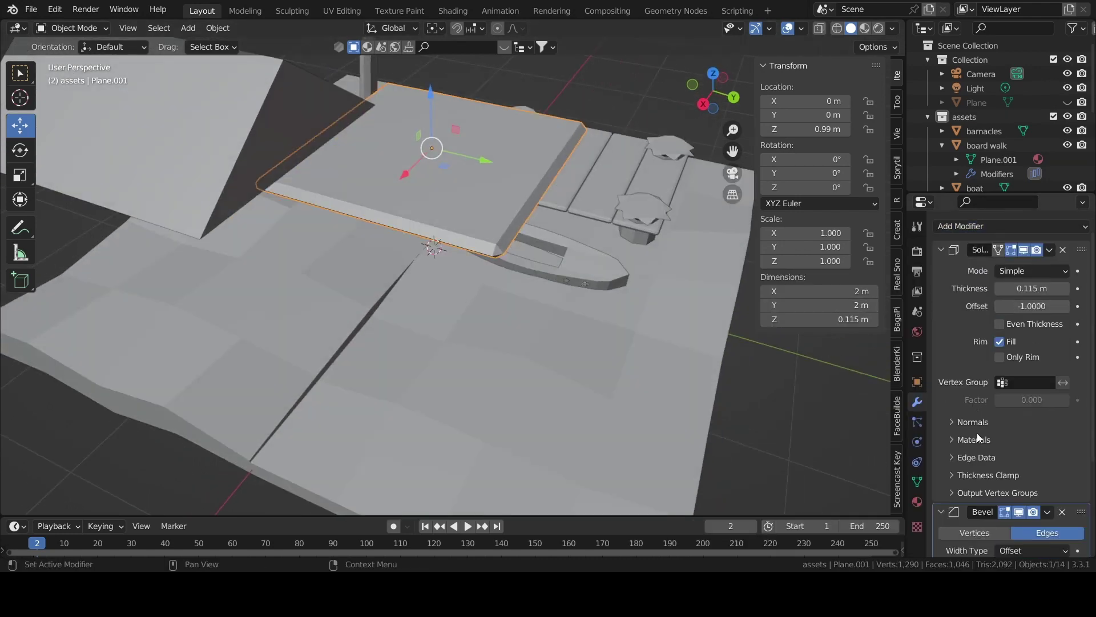
scroll(978, 433, "down", 5)
left_click(1032, 430)
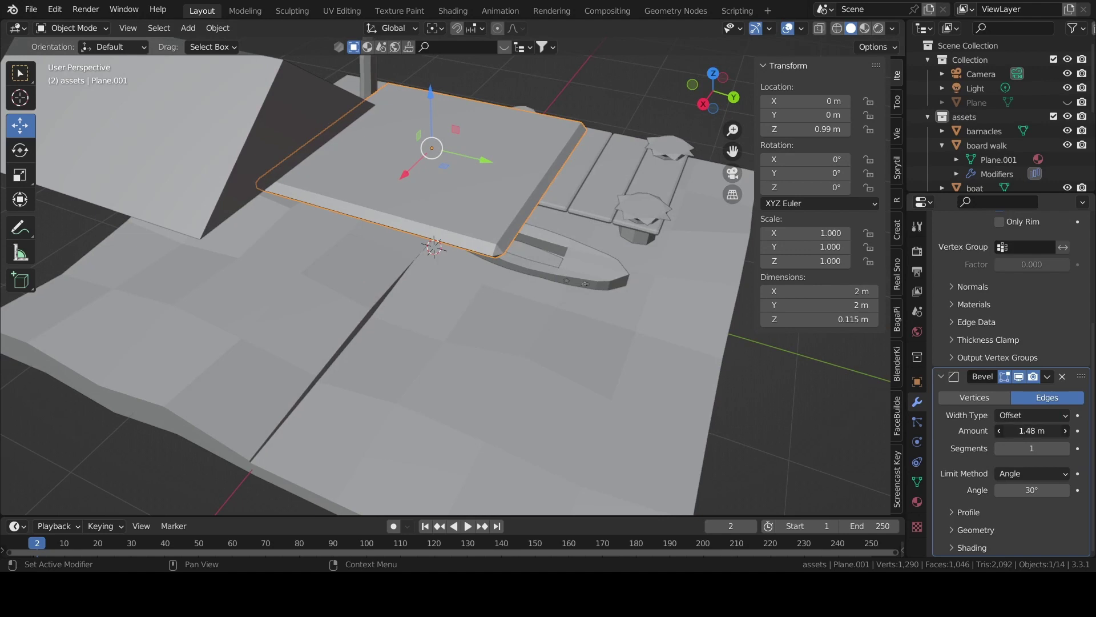
key("Escape")
left_click(1064, 448)
middle_click_drag(674, 297, 642, 283)
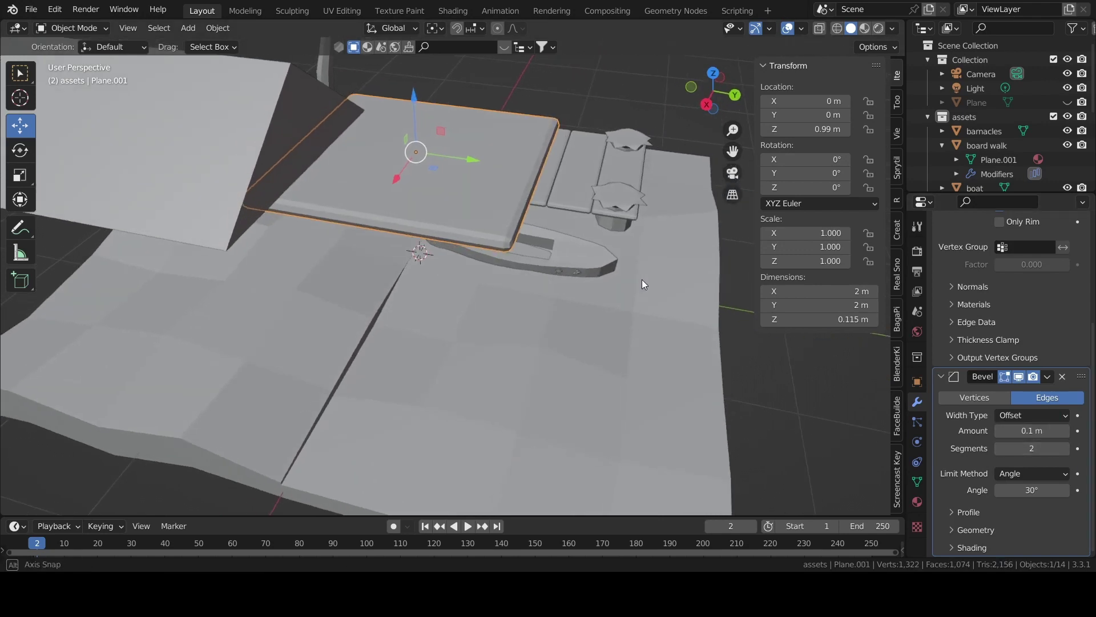
scroll(632, 296, "up", 2)
scroll(644, 292, "up", 2)
Narrow the plate along Y and move the plank up toward the roof
key("Tab")
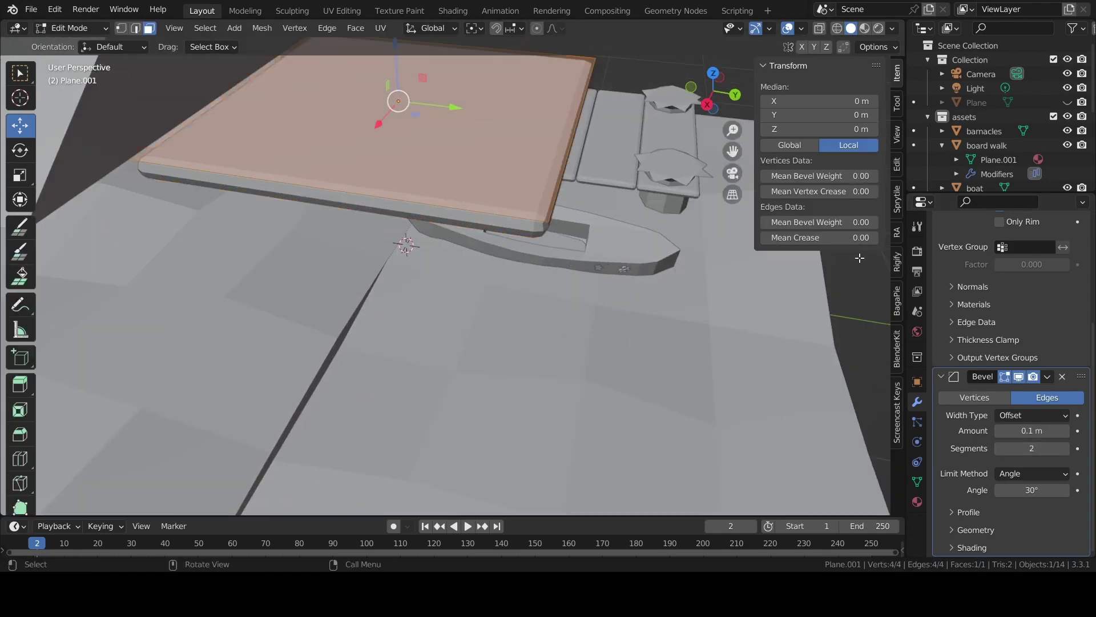
key("Tab")
left_click_drag(841, 247, 782, 247)
scroll(462, 245, "down", 5)
middle_click_drag(462, 245, 438, 200)
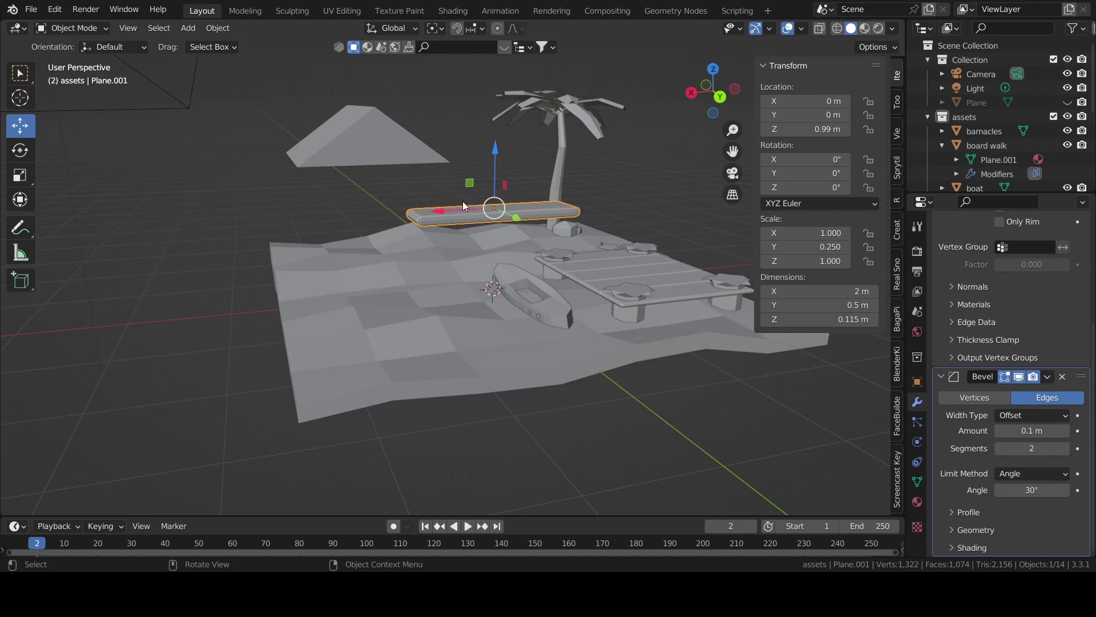
left_click_drag(462, 207, 362, 214)
middle_click_drag(362, 214, 336, 193)
left_click_drag(335, 193, 310, 101)
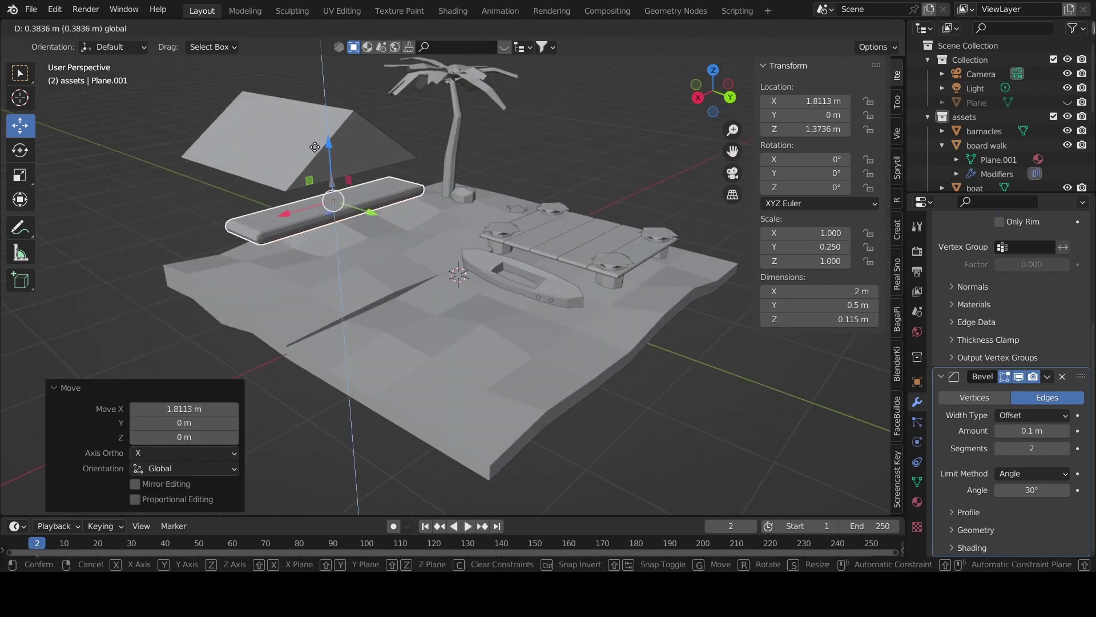
middle_click_drag(309, 100, 487, 200)
left_click_drag(487, 200, 465, 228)
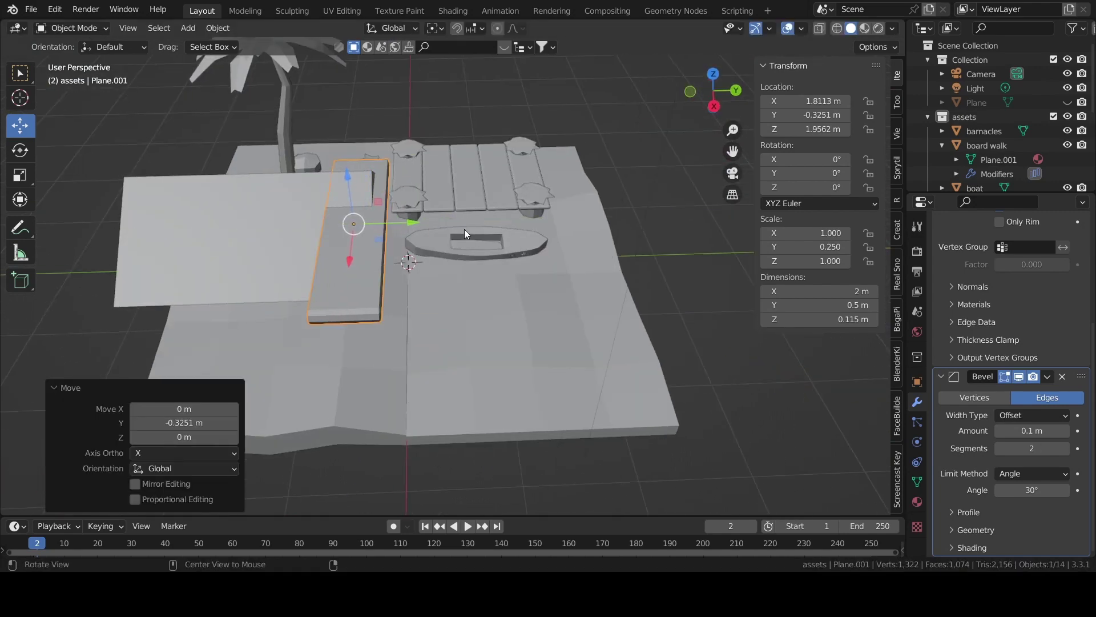
mouse_move(465, 229)
middle_mouse_down()
mouse_move(352, 198)
mouse_move(536, 323)
mouse_move(514, 313)
mouse_move(628, 257)
middle_mouse_up()
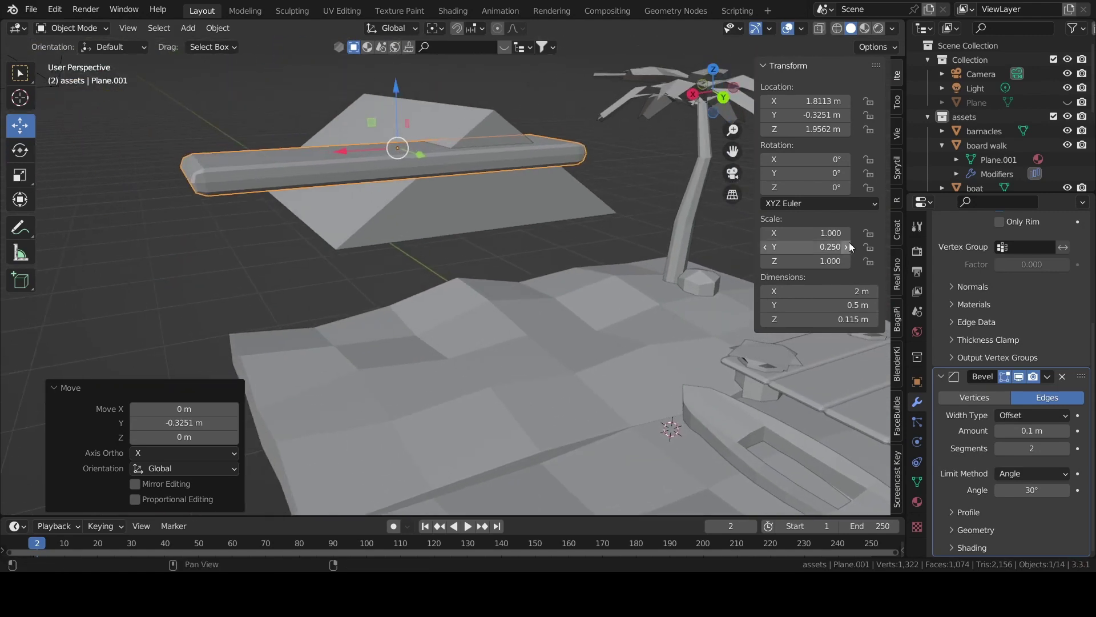
Tilt the plank to 35.5° on Y and shorten its length (×0.706, about 0.57)
left_click_drag(805, 173, 845, 173)
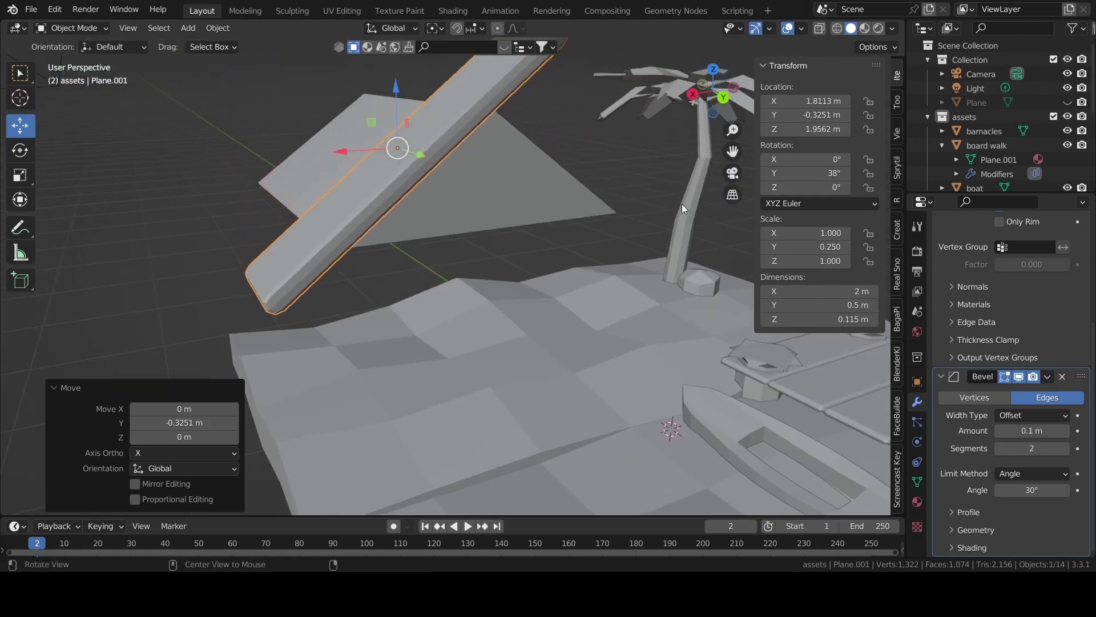
mouse_move(681, 204)
middle_mouse_down()
mouse_move(560, 181)
mouse_move(576, 188)
middle_mouse_up()
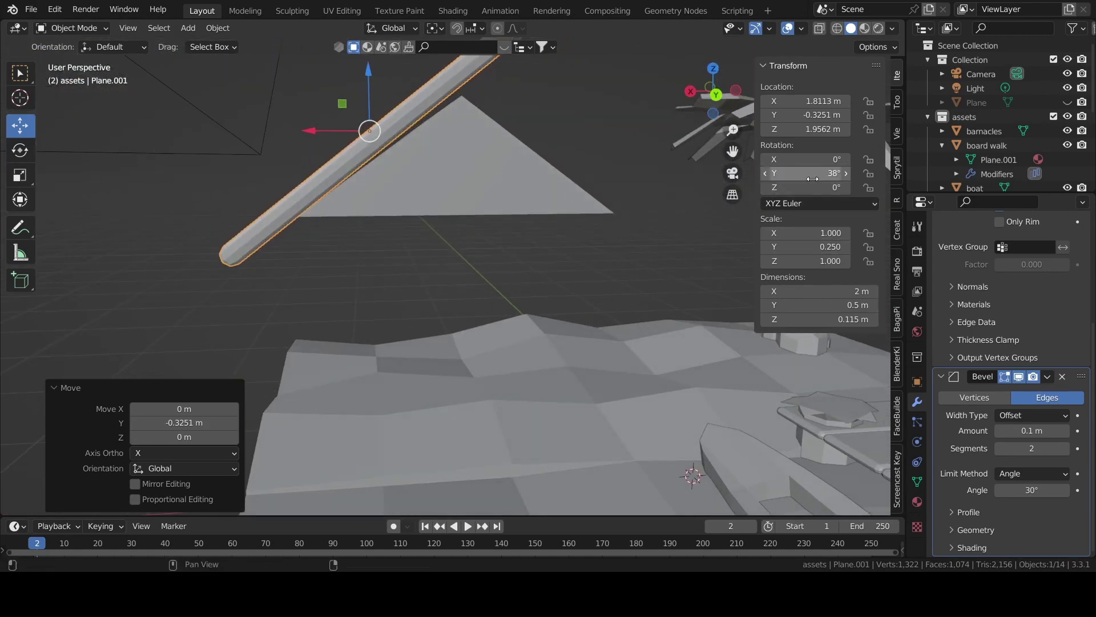
left_click_drag(816, 173, 806, 173)
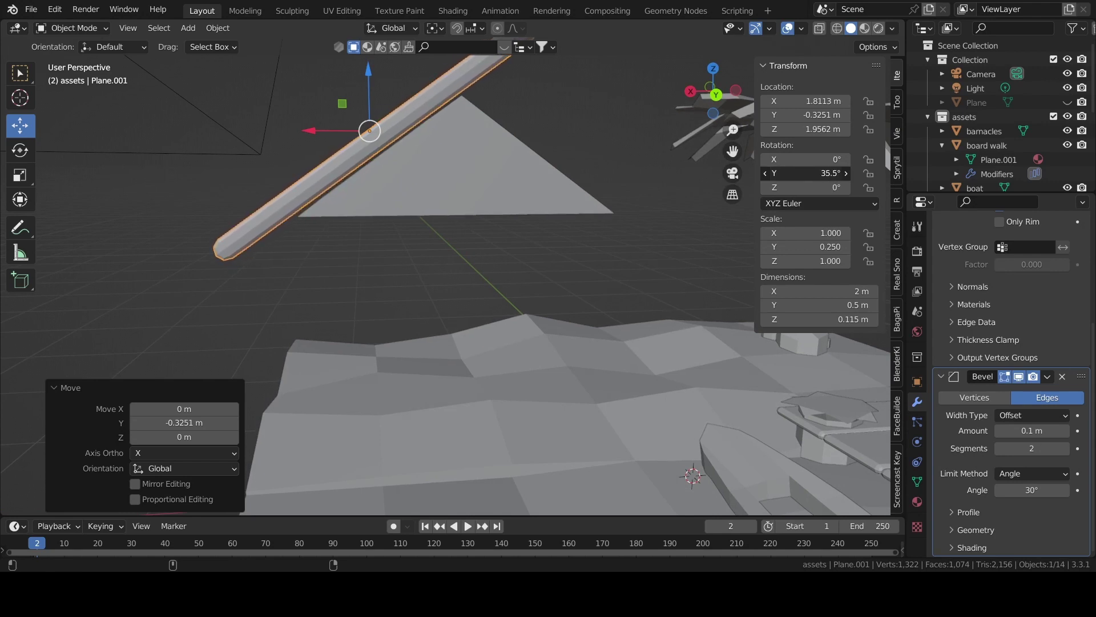
middle_click_drag(591, 207, 612, 214)
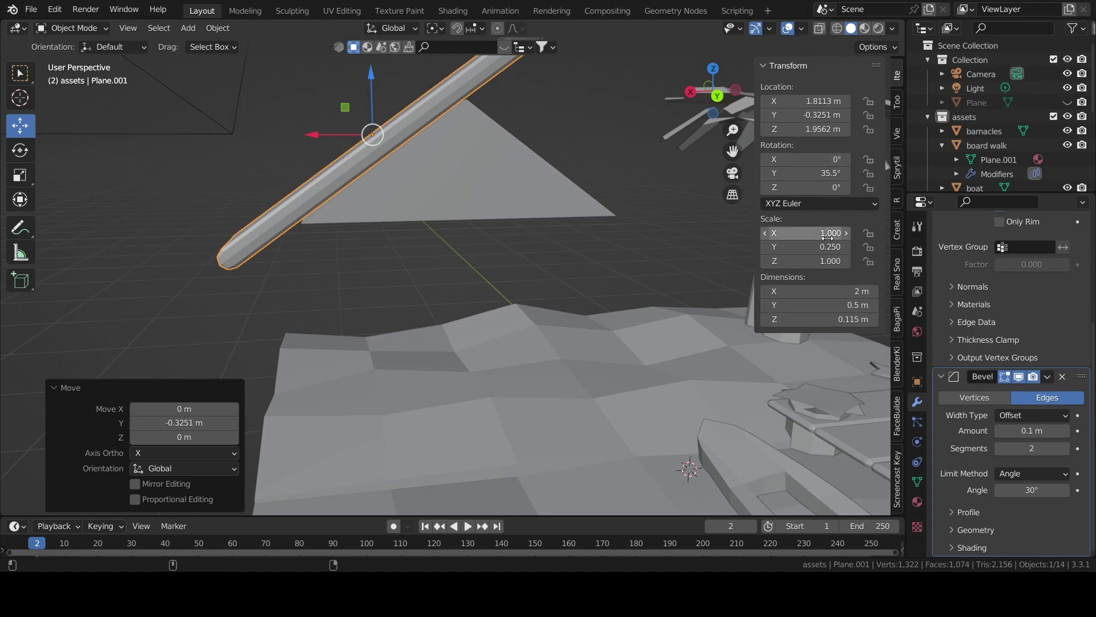
type("*0.706")
key("Return")
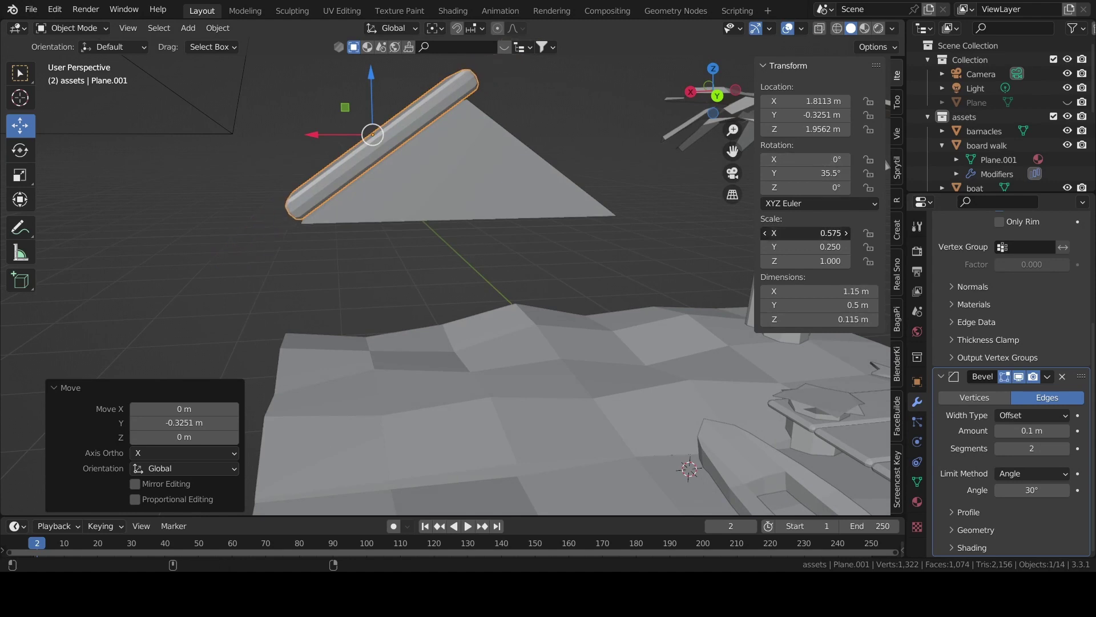
left_click_drag(805, 233, 802, 232)
middle_click_drag(593, 123, 612, 180)
scroll(612, 180, "up", 2)
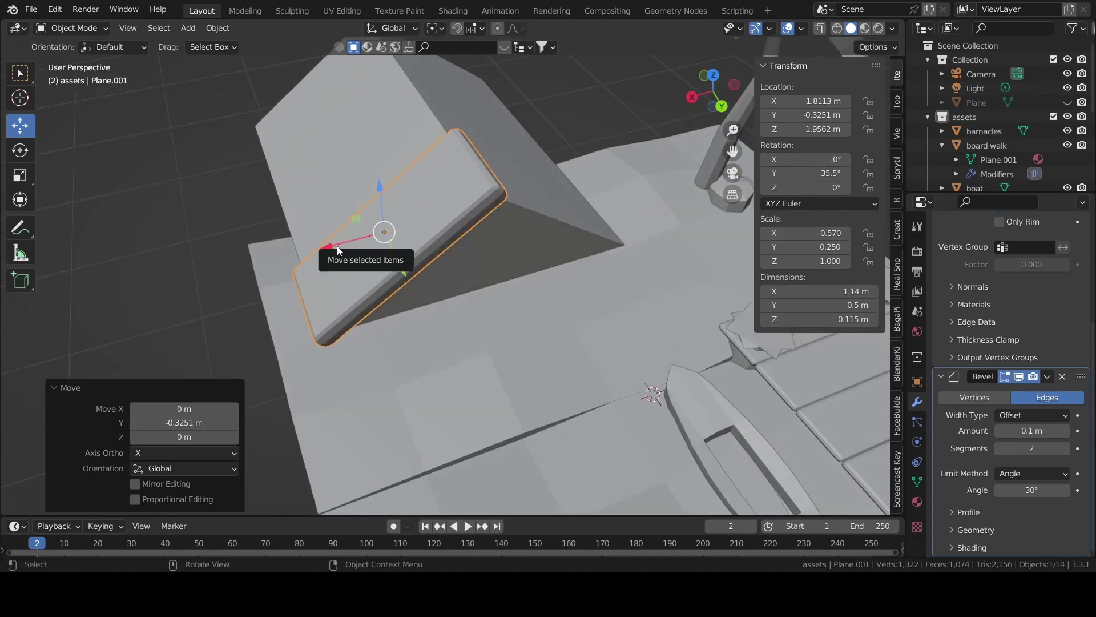
Narrow the plank to Y scale 0.163 and thin it to Z scale 0.650
left_click(382, 189)
left_click(434, 225)
mouse_move(540, 288)
middle_mouse_down()
mouse_move(717, 282)
mouse_move(615, 243)
middle_mouse_up()
left_click_drag(805, 247, 634, 282)
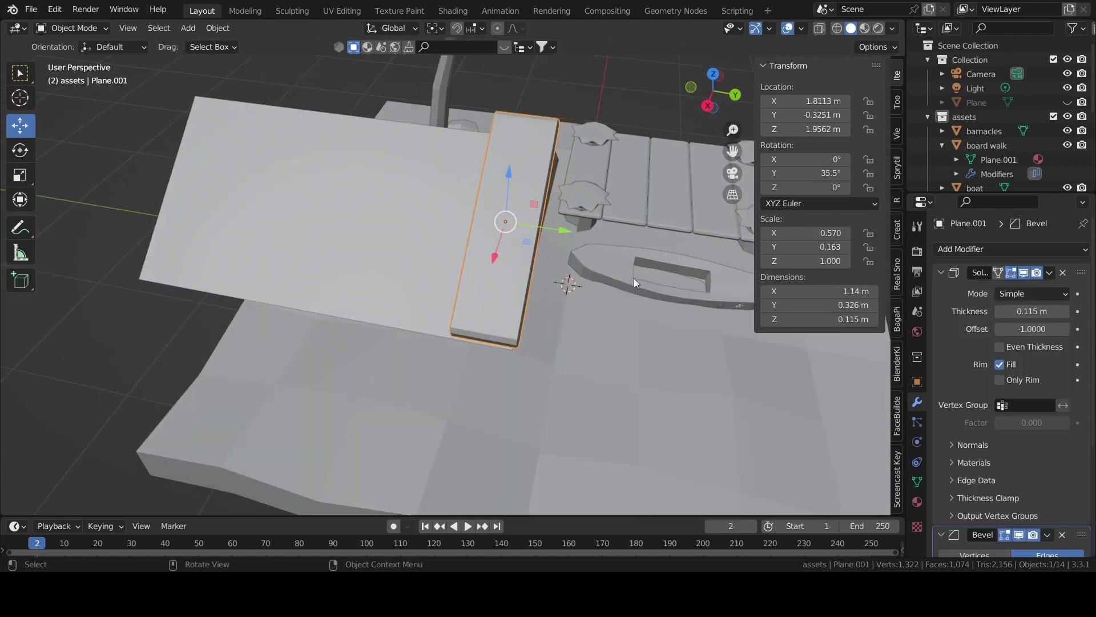
mouse_move(633, 281)
middle_mouse_down()
mouse_move(435, 210)
mouse_move(536, 309)
mouse_move(805, 261)
middle_mouse_up()
left_click_drag(805, 261, 797, 261)
type("0.65")
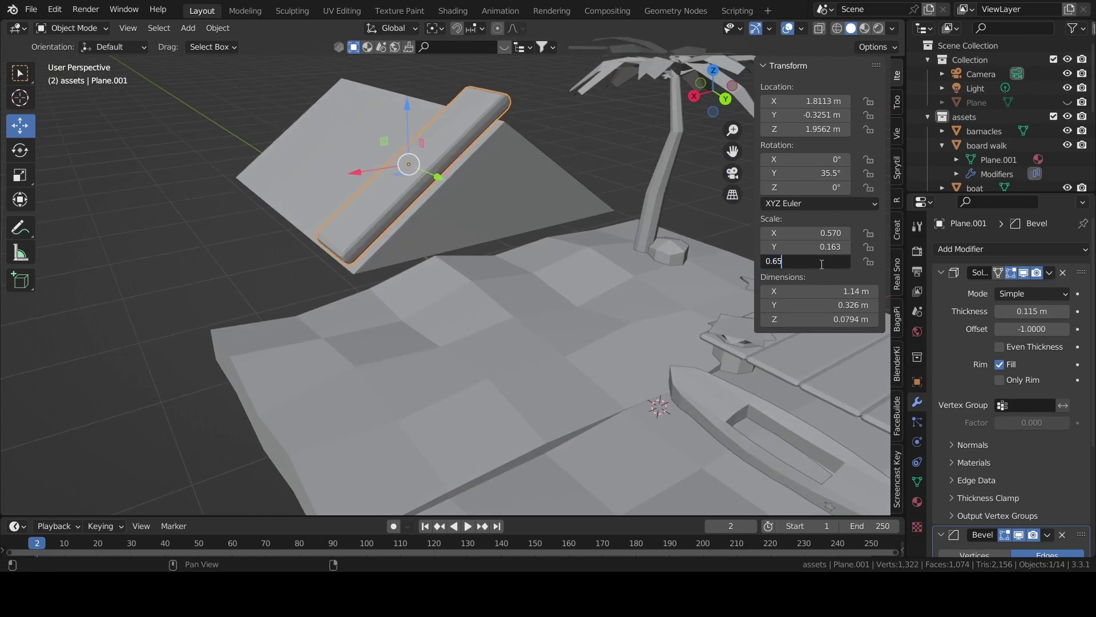
key("Return")
middle_click_drag(506, 265, 598, 252)
scroll(599, 253, "up", 3)
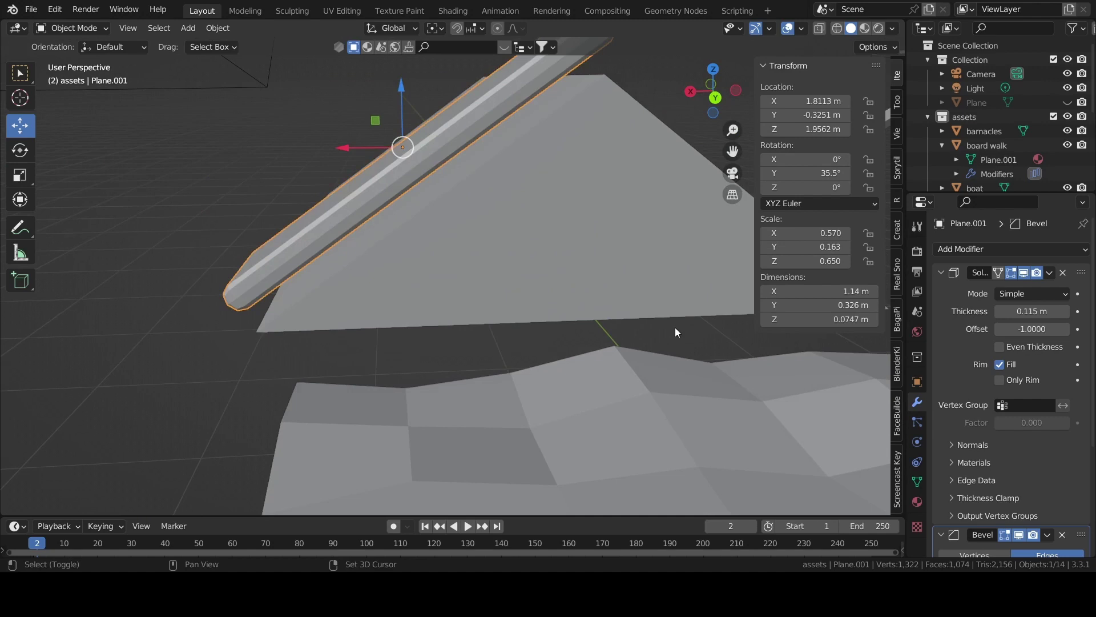
In Back view, move the plank along X and down onto the gable's sloped edge
left_click(715, 100)
left_click(402, 88)
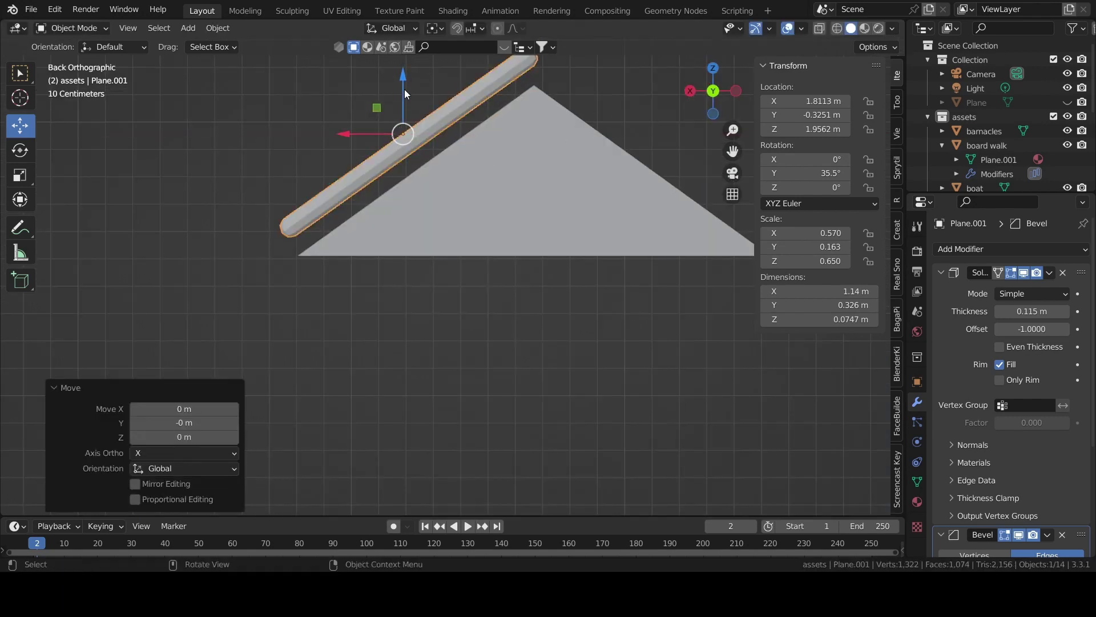
key("g")
key("x")
left_click(391, 113)
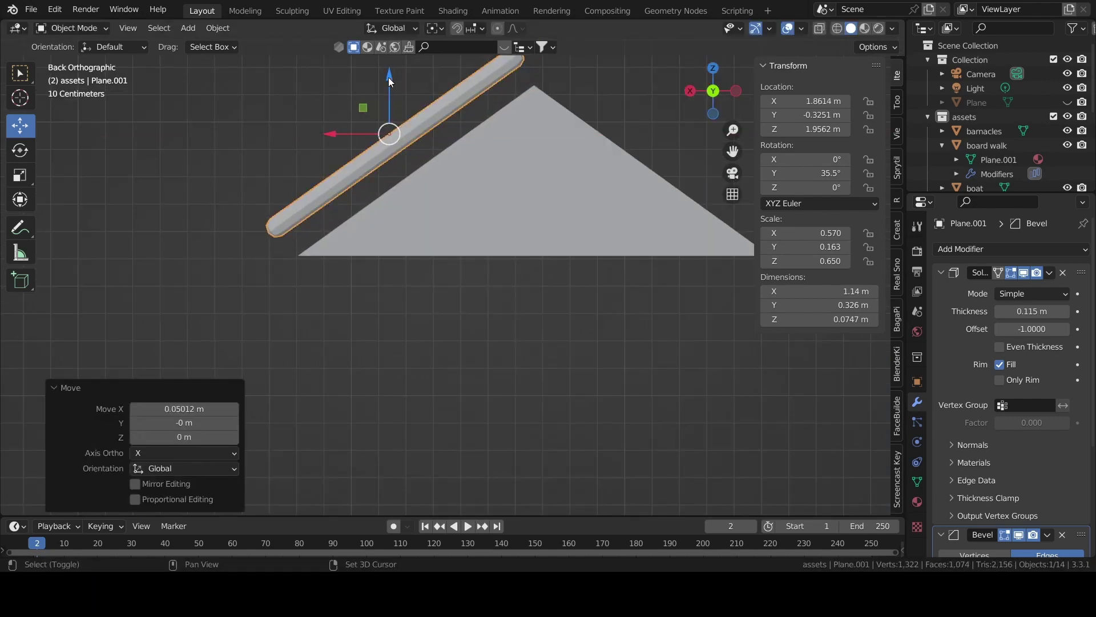
left_click(389, 81)
left_click_drag(389, 81, 389, 105)
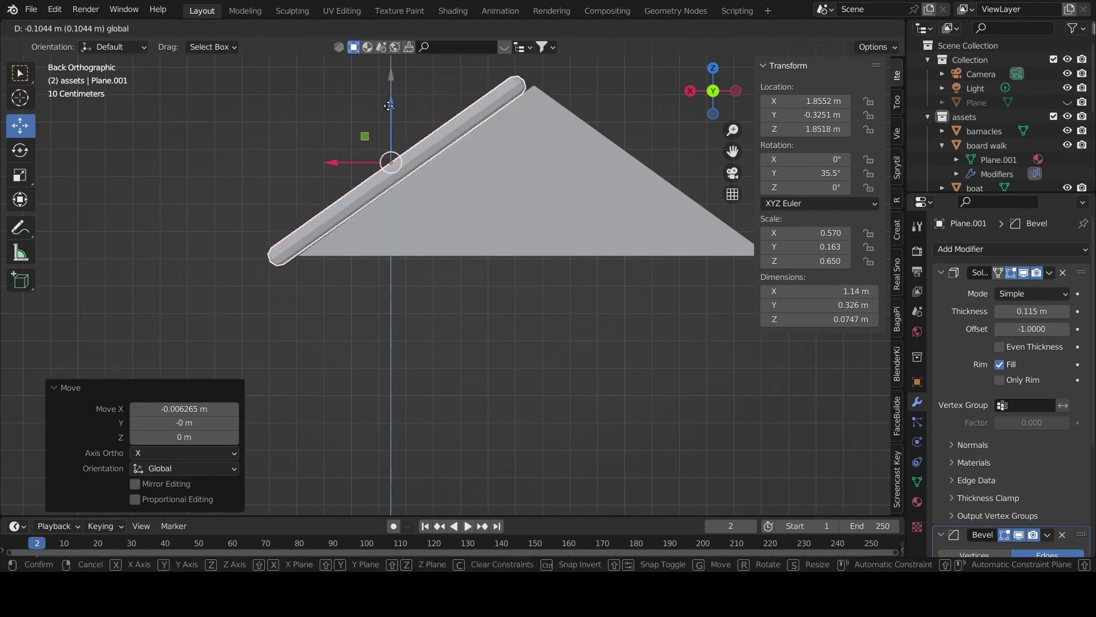
left_click(389, 105)
key("g")
key("x")
left_click(328, 158)
middle_click_drag(328, 159, 630, 248)
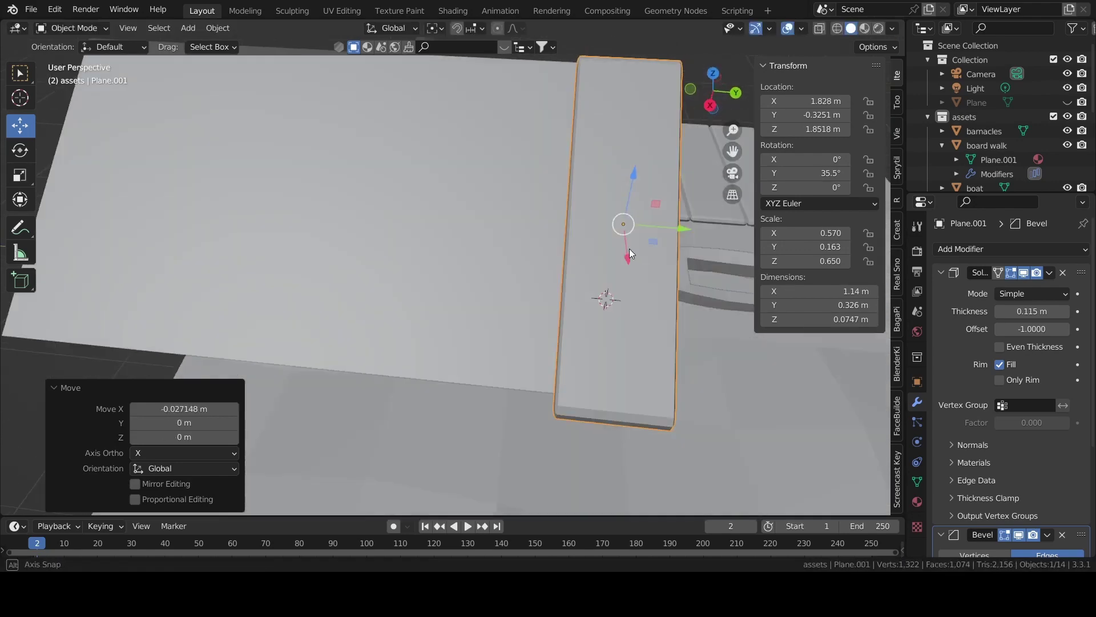
scroll(629, 248, "down", 3)
Add an Array modifier to the plank and apply the Solidify and Bevel modifiers
left_click(995, 249)
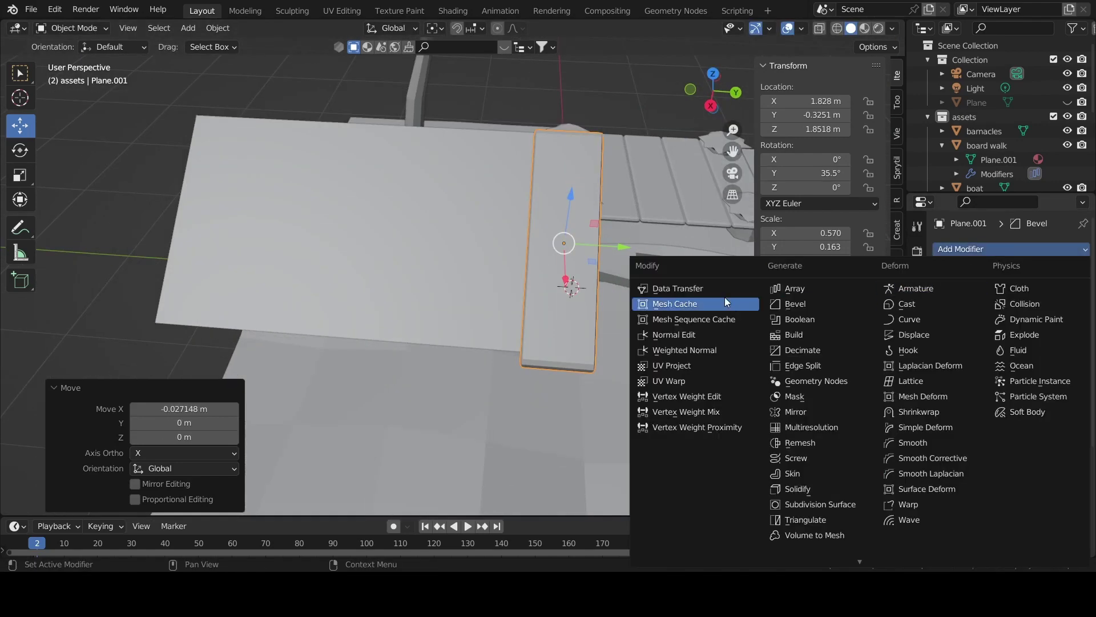
left_click(793, 288)
left_click(1050, 272)
left_click(1028, 288)
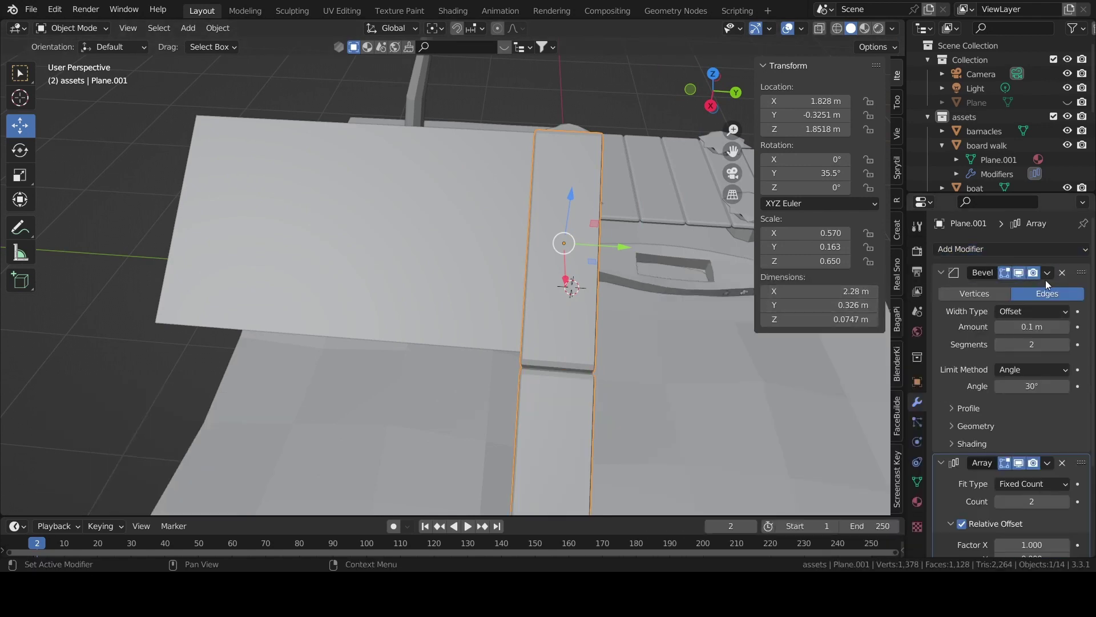
left_click(1049, 272)
Set the array's relative offset to X 0 and Y -1
scroll(649, 335, "down", 1)
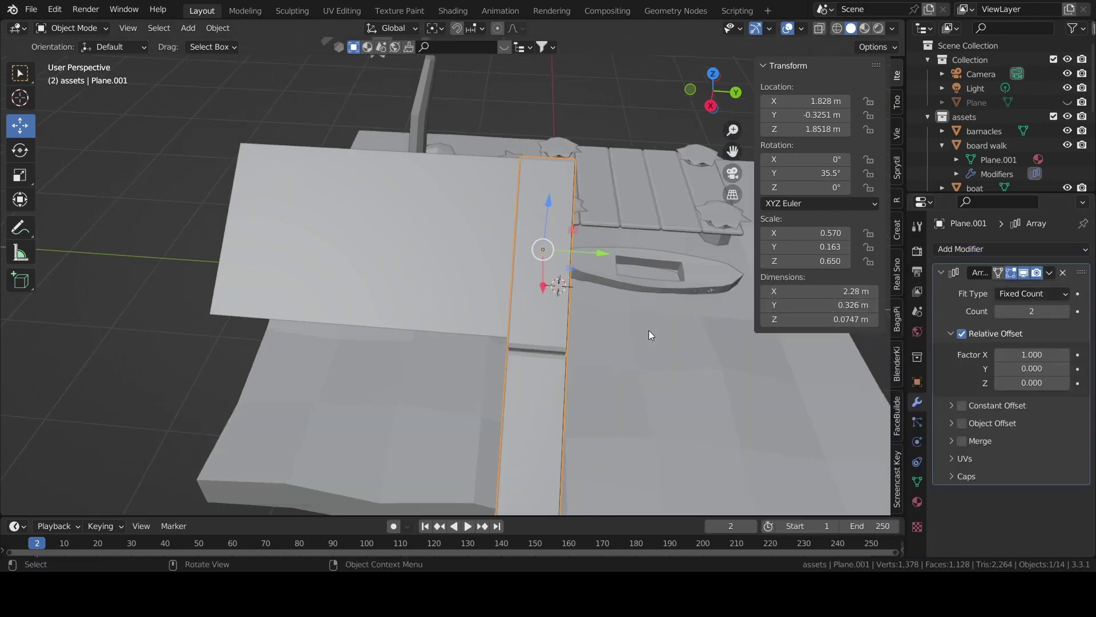
type("0")
key("Return")
left_click(1033, 369)
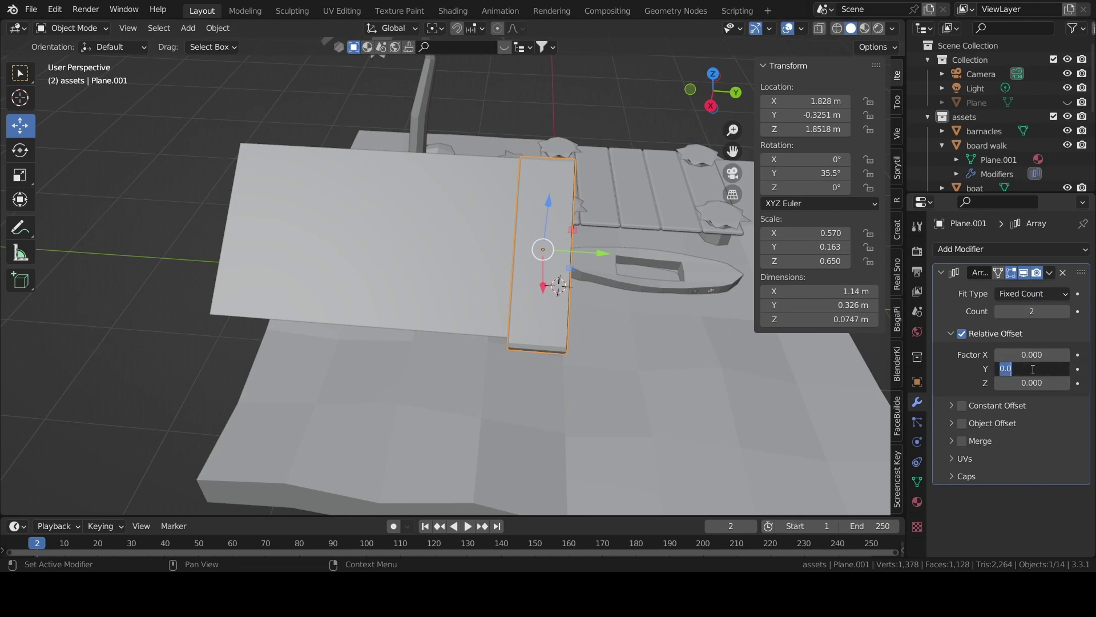
type("1")
key("Return")
left_click(1042, 368)
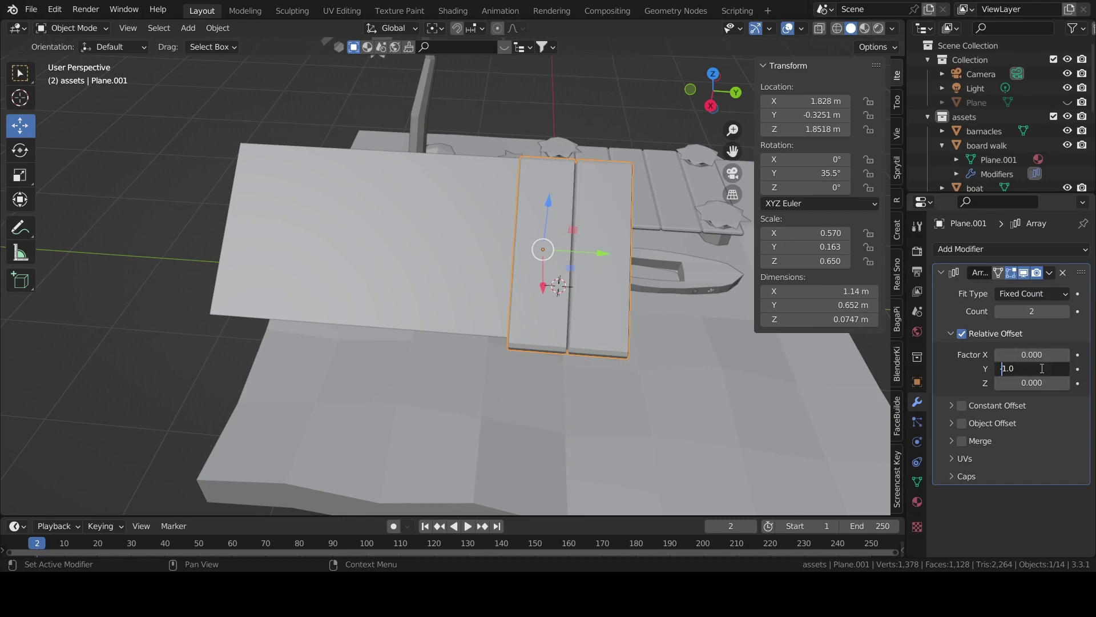
type("-")
key("Return")
Set the array count to 6 boards, then select the triangular gable
left_click(1067, 311)
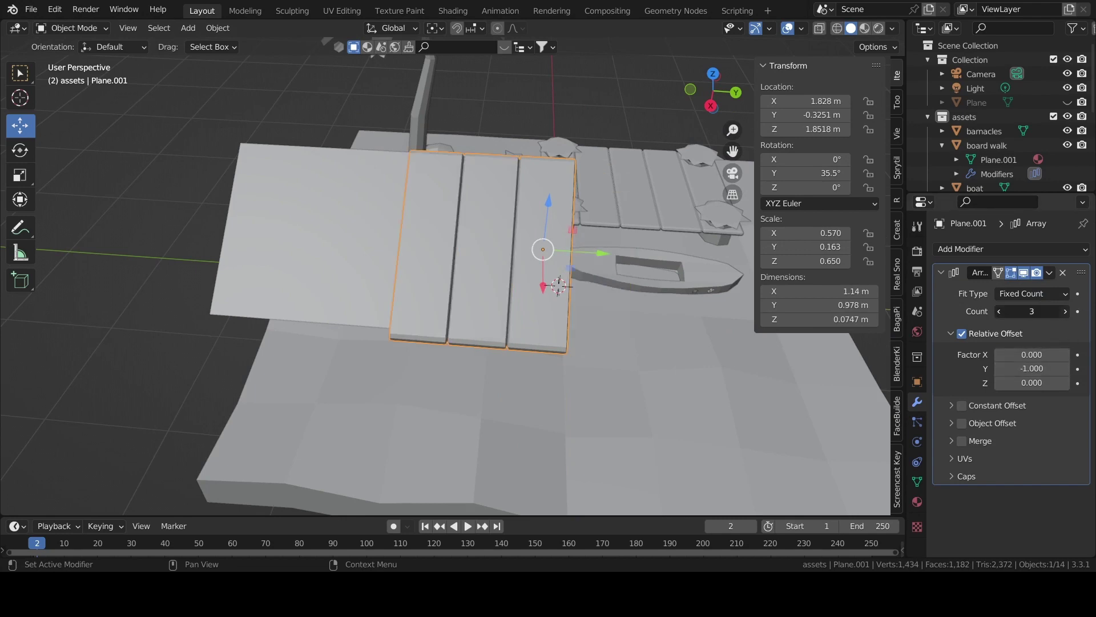
left_click(1066, 311)
mouse_move(795, 350)
middle_mouse_down()
mouse_move(682, 259)
mouse_move(636, 196)
mouse_move(667, 213)
mouse_move(631, 184)
mouse_move(638, 207)
middle_mouse_up()
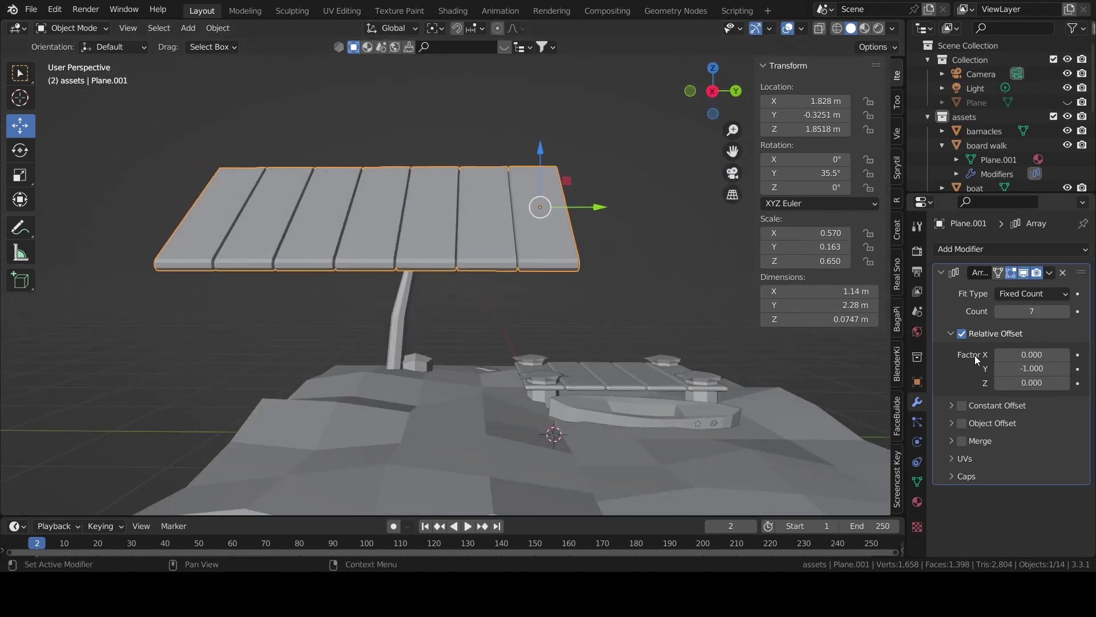
left_click(999, 311)
mouse_move(491, 281)
middle_mouse_down()
mouse_move(599, 255)
mouse_move(522, 187)
mouse_move(543, 183)
mouse_move(631, 248)
mouse_move(310, 258)
middle_mouse_up()
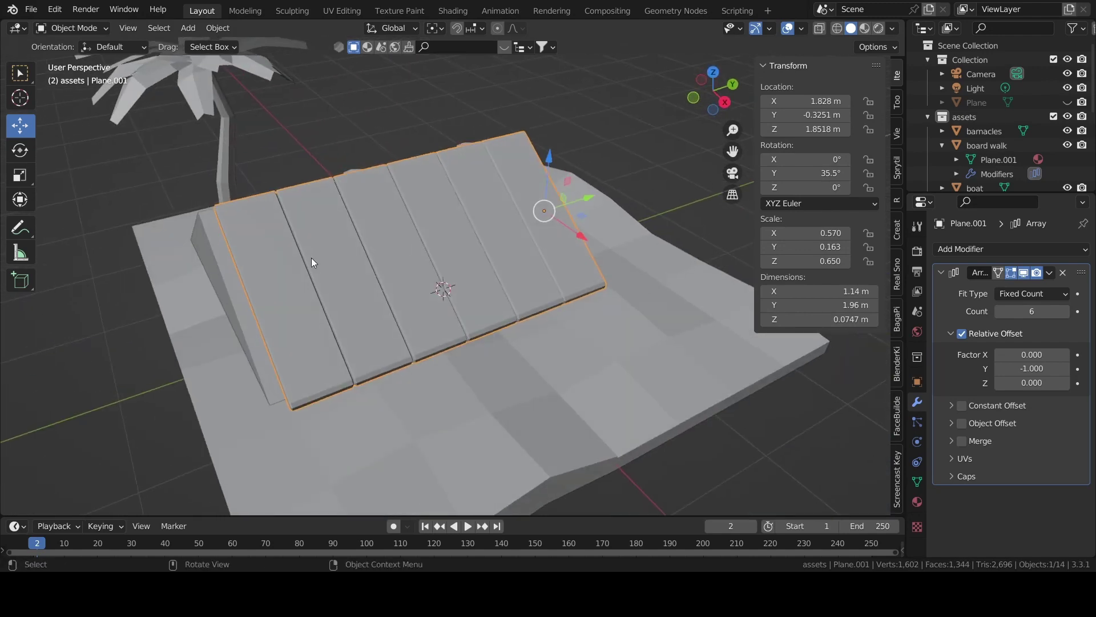
left_click(212, 288)
key("ctrl+Tab")
In Edit Mode push the gable's slanted face outward along Y, then return to Object Mode
left_click(323, 277)
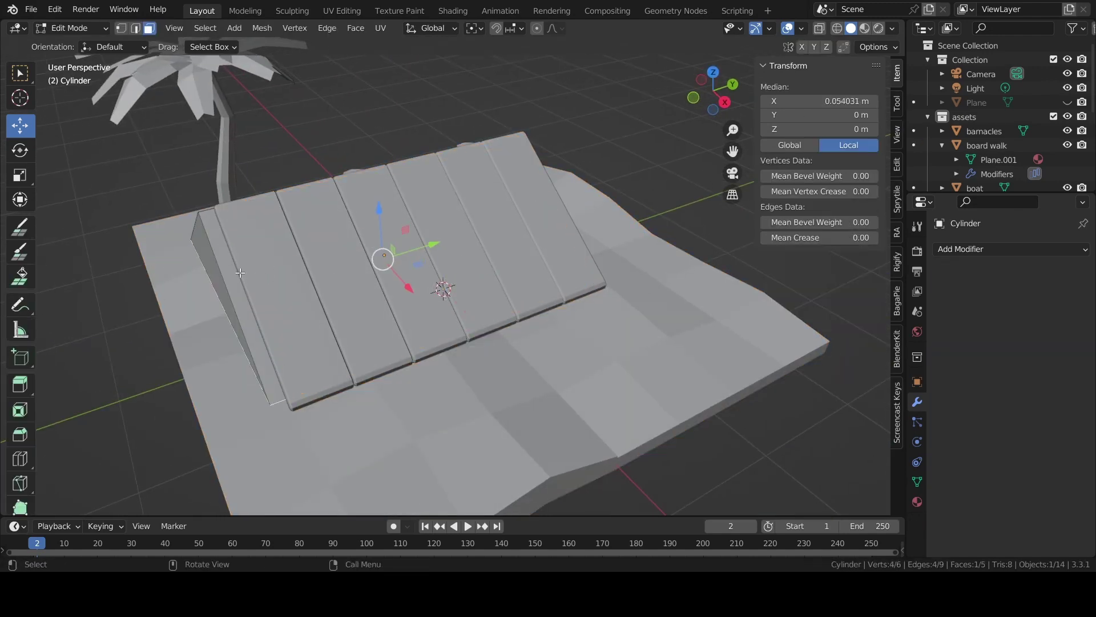
left_click(211, 270)
left_click_drag(278, 296, 300, 288)
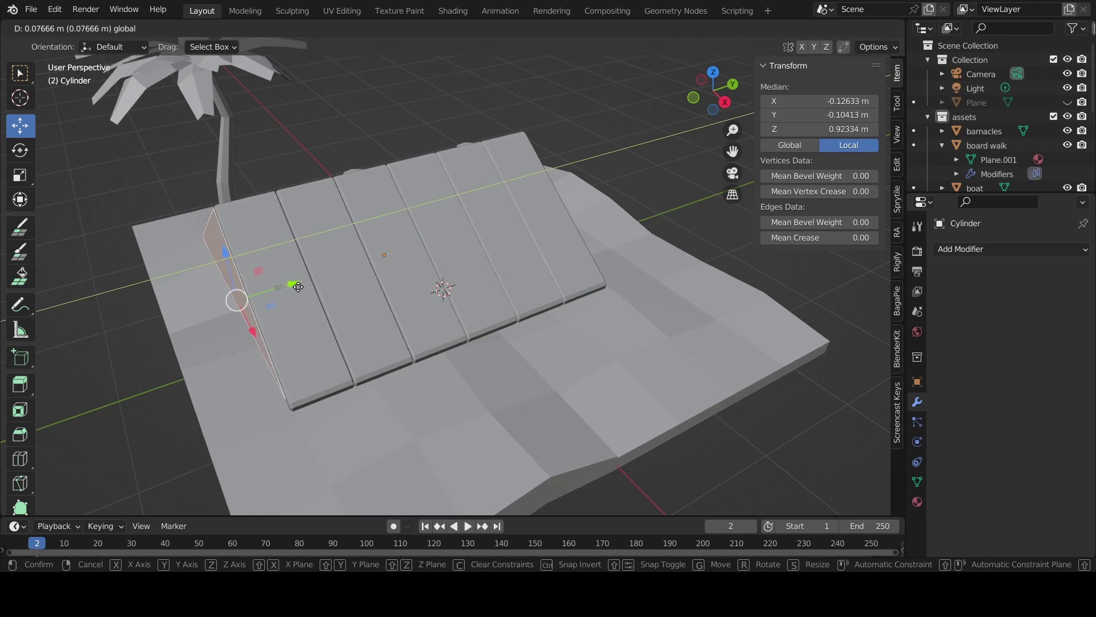
key("Tab")
mouse_move(611, 281)
middle_mouse_down()
mouse_move(491, 289)
mouse_move(572, 310)
middle_mouse_up()
Duplicate the planked roof side in place and mirror it across global X
left_click(491, 293)
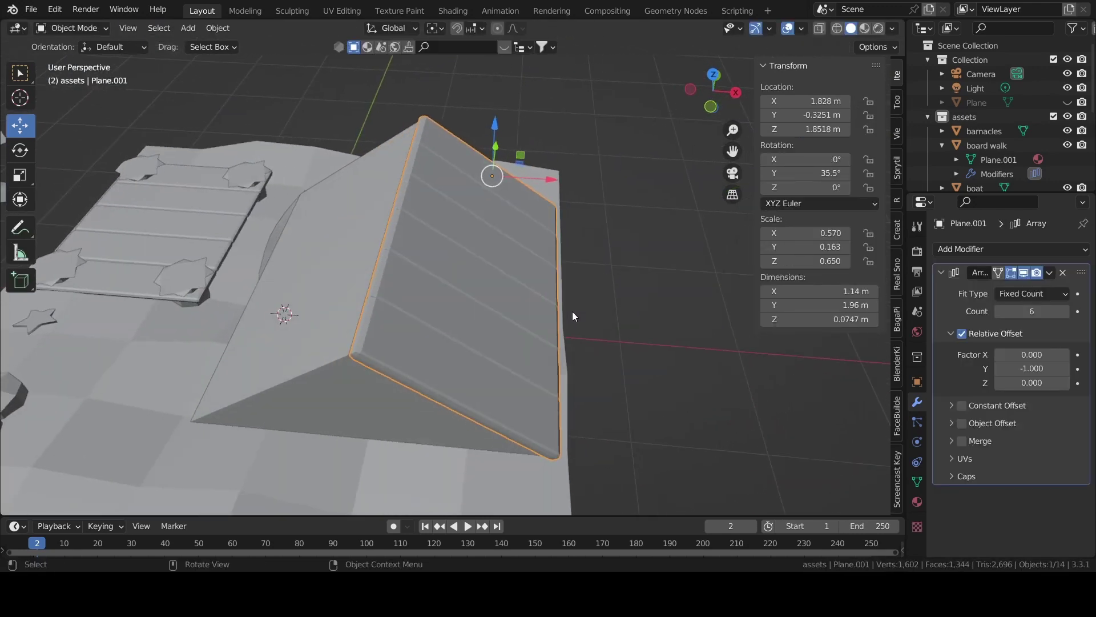
key("g")
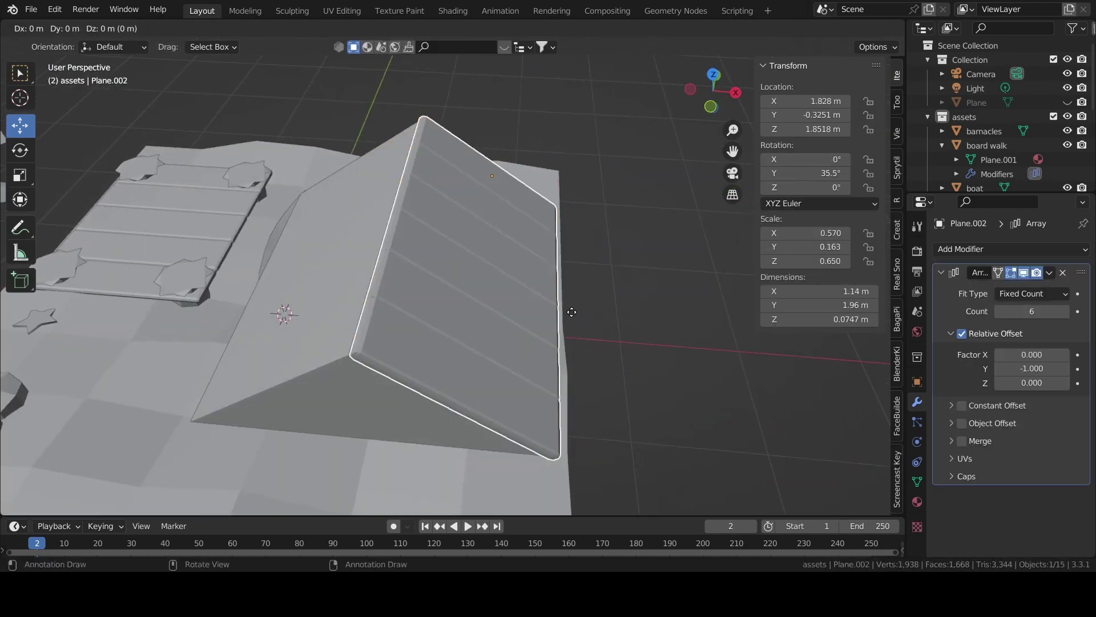
right_click(571, 311)
right_click(529, 293)
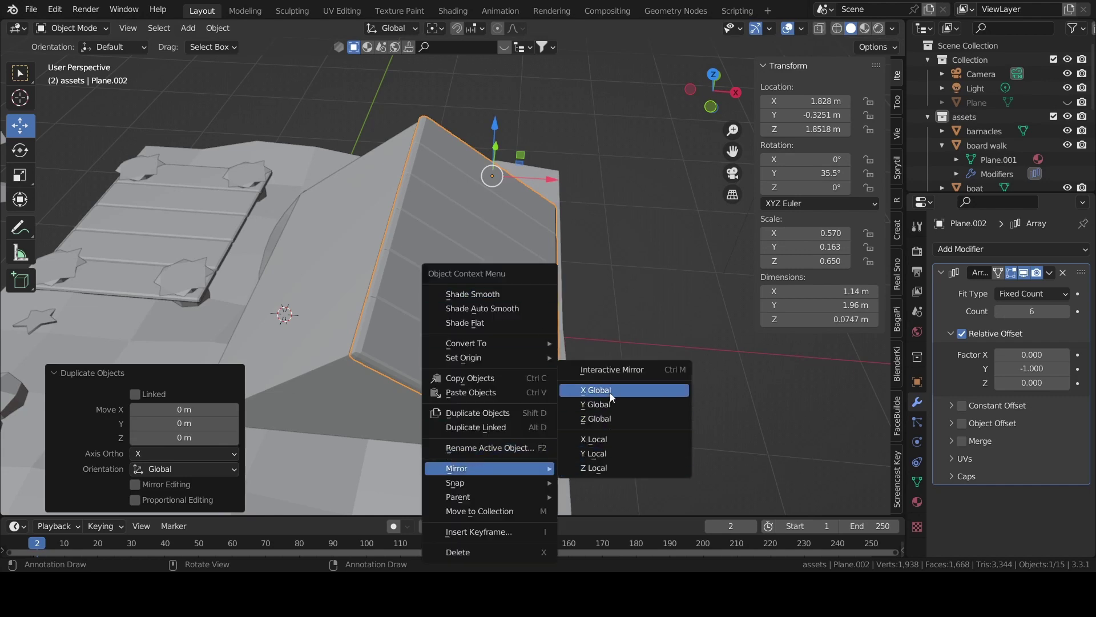
left_click(610, 391)
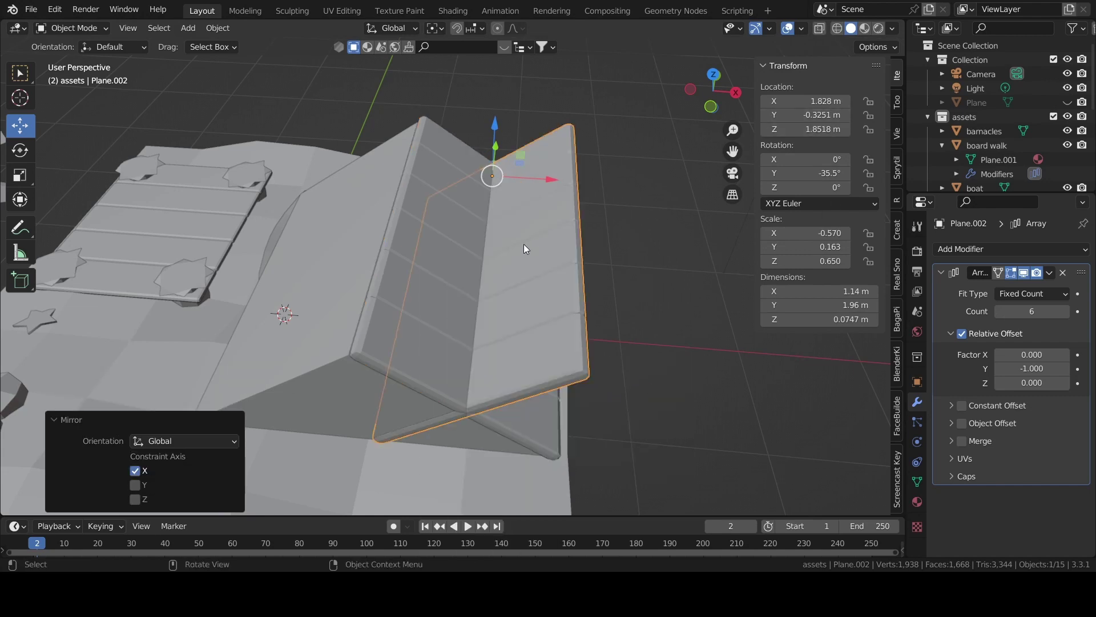
Move the mirrored copy -0.93661 m along X onto the gable's other slope
left_click(823, 116)
key("Return")
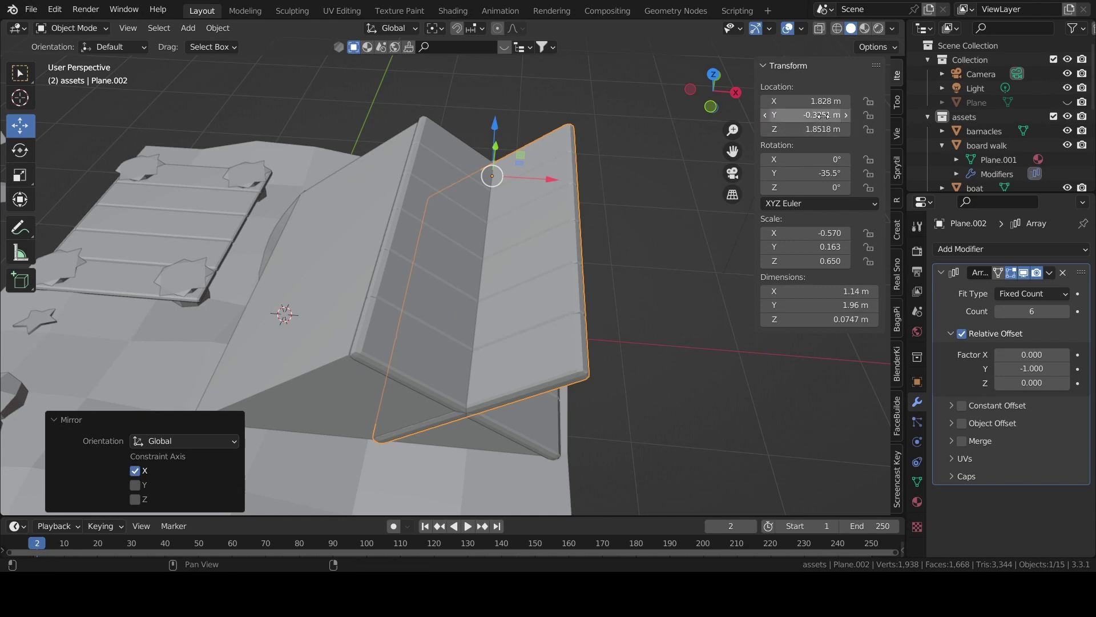
left_click(805, 101)
key("Return")
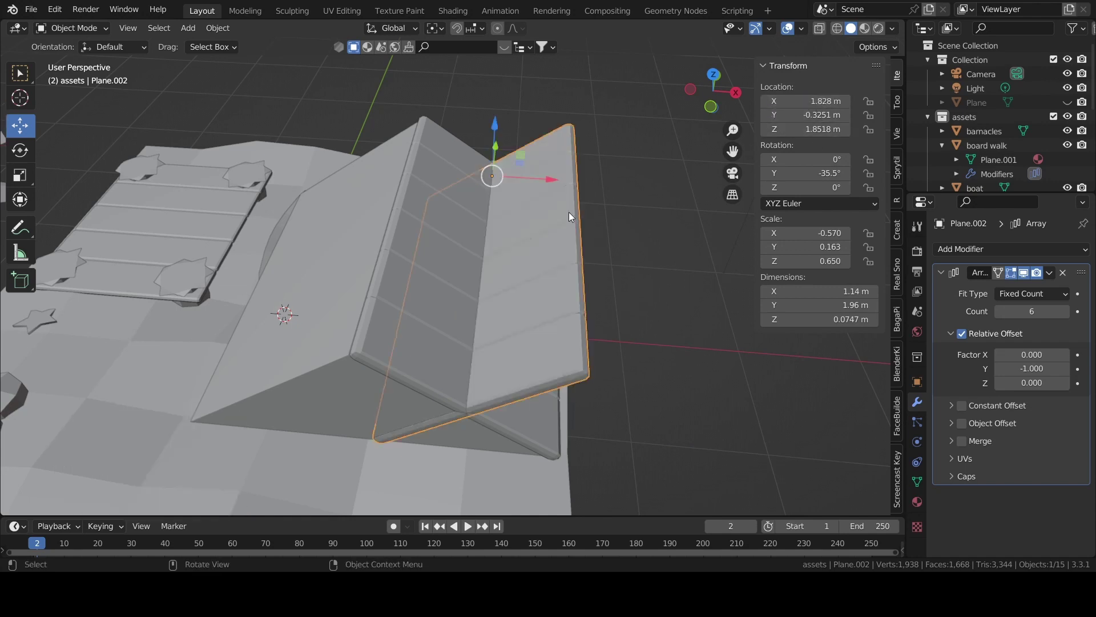
left_click_drag(552, 179, 403, 178)
middle_click_drag(490, 191, 549, 176)
left_click(622, 219)
mouse_move(621, 219)
middle_mouse_down()
mouse_move(593, 263)
mouse_move(650, 190)
mouse_move(640, 207)
middle_mouse_up()
scroll(594, 216, "up", 5)
Try extruding the gable's bottom face down into walls, then undo it
scroll(557, 276, "down", 5)
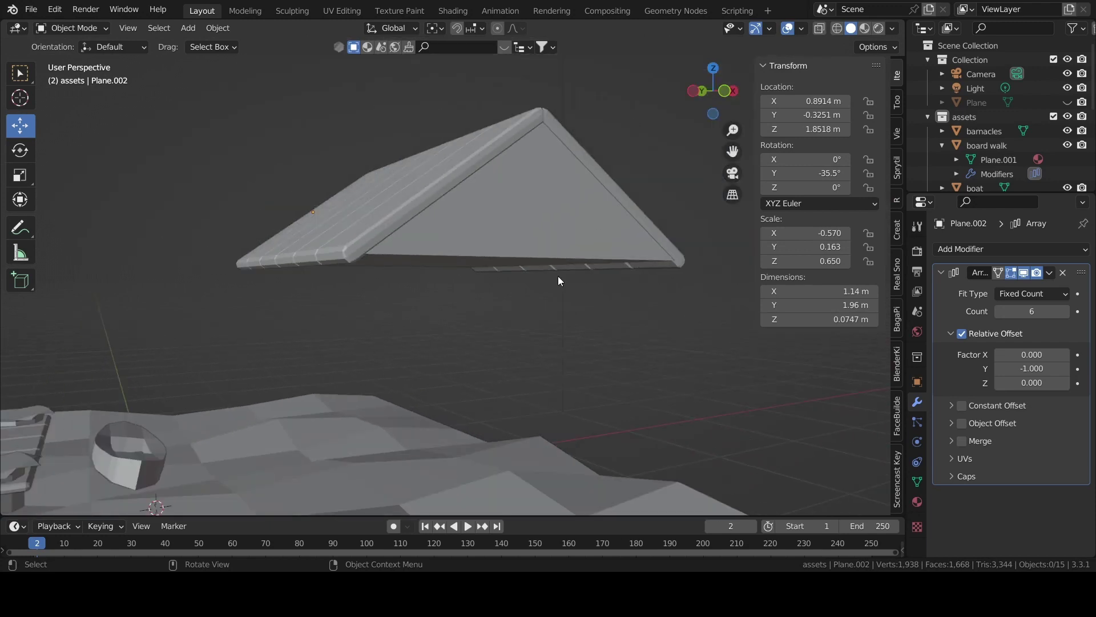
left_click(514, 221)
key("Tab")
left_click(483, 260)
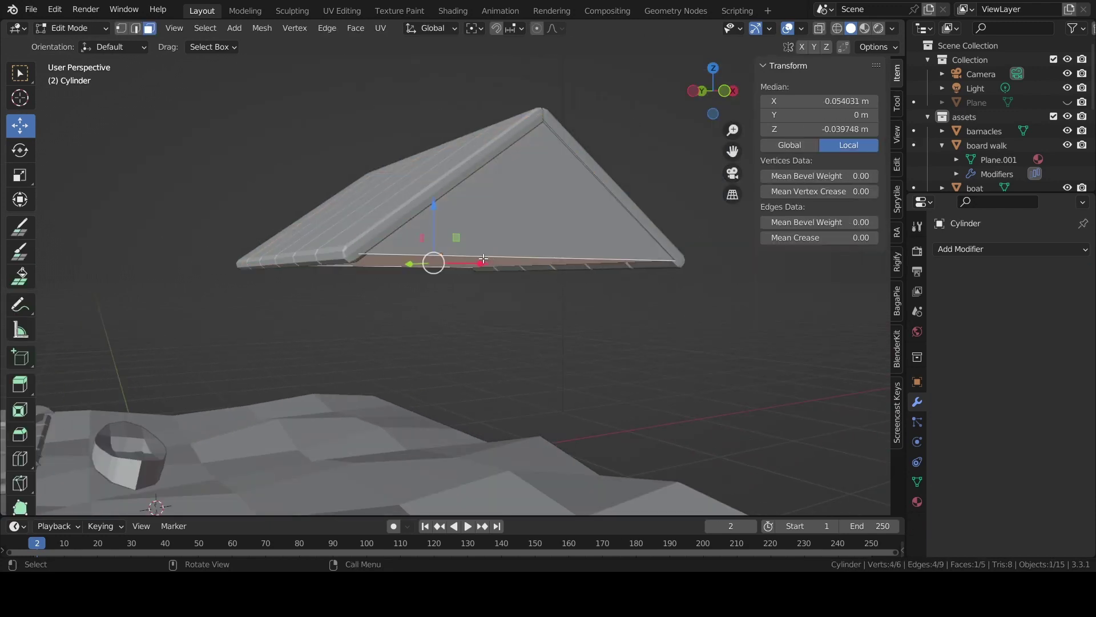
key("e")
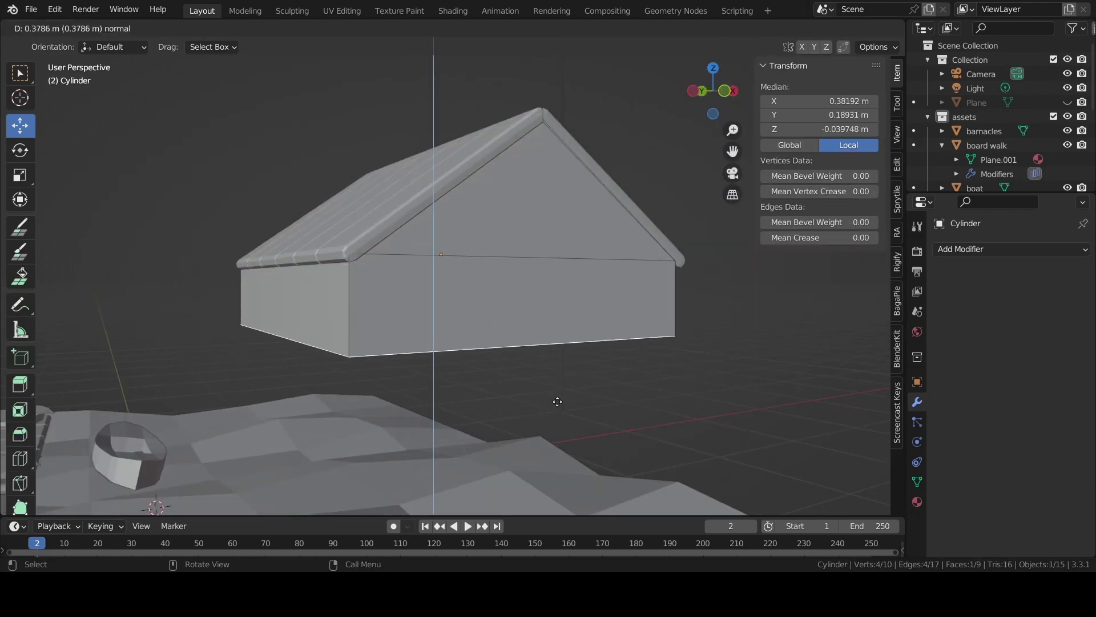
left_click(573, 493)
mouse_move(573, 492)
left_mouse_down("alt")
mouse_move(524, 328)
mouse_move(729, 64)
left_mouse_up("alt")
key("ctrl+z")
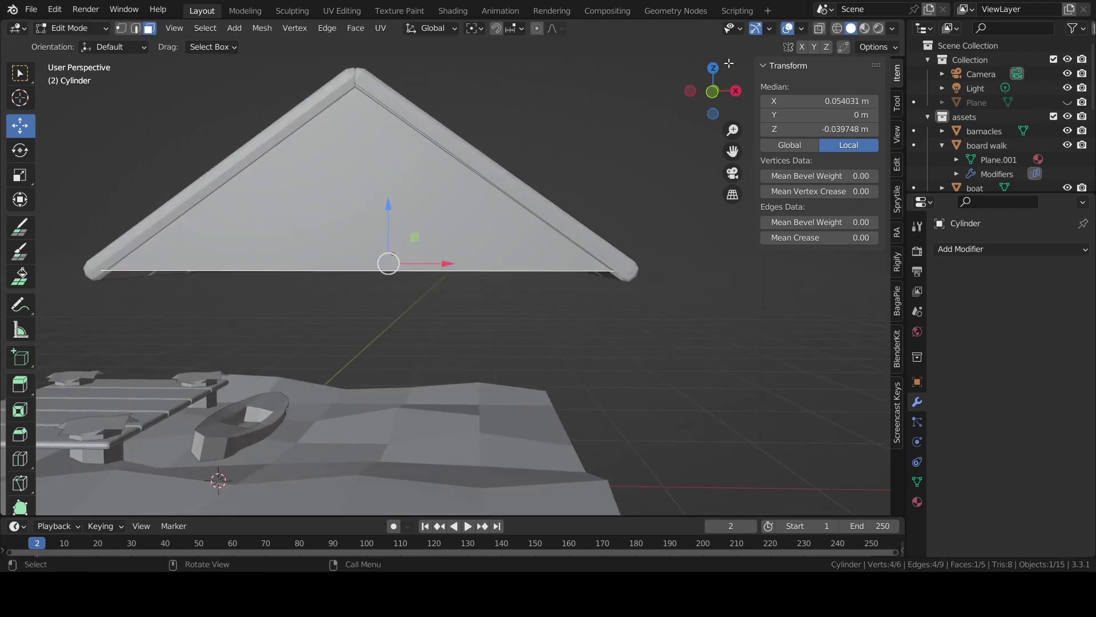
From the front view, nudge the triangular roof frame 0.02506 m along X and slightly down
left_click(718, 90)
key("Tab")
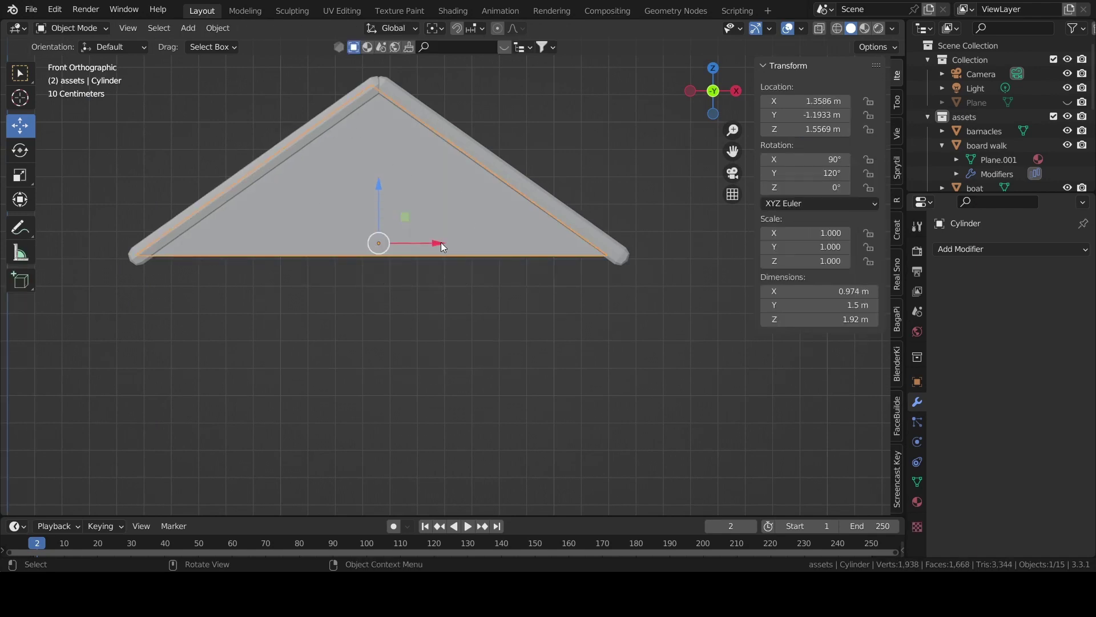
left_click_drag(441, 242, 448, 242)
left_click_drag(383, 191, 383, 196)
mouse_move(566, 304)
middle_mouse_down()
mouse_move(421, 283)
mouse_move(420, 254)
mouse_move(540, 310)
mouse_move(352, 310)
mouse_move(513, 201)
middle_mouse_up()
left_click(420, 253)
Restore the mirrored roof slab Plane.002 and apply its Array modifier
left_click(504, 222, "shift")
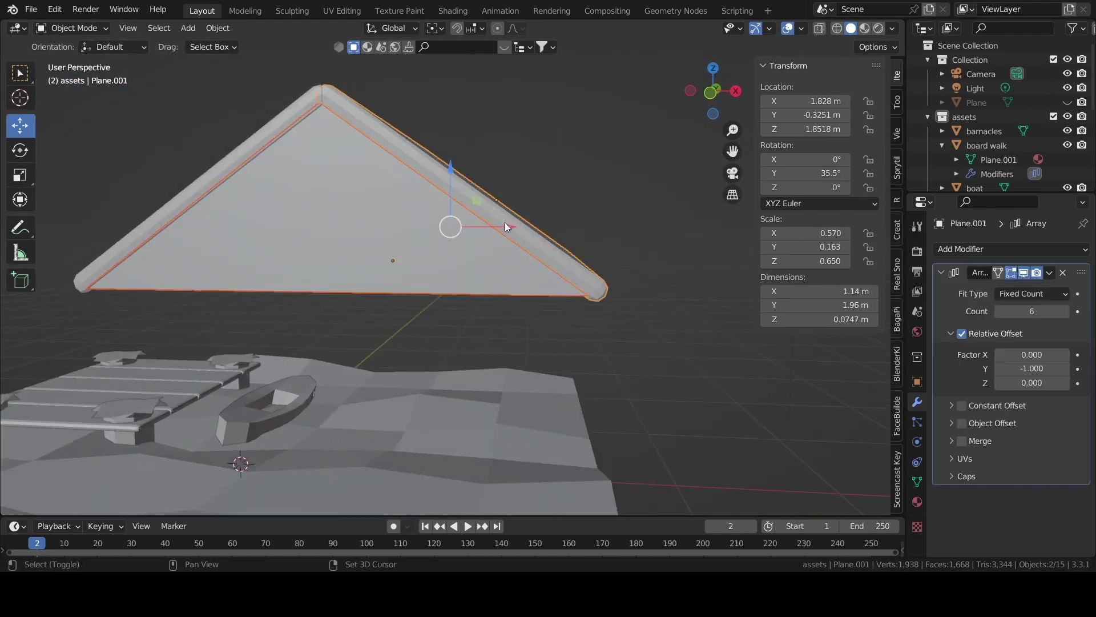
middle_click_drag(333, 190, 393, 231)
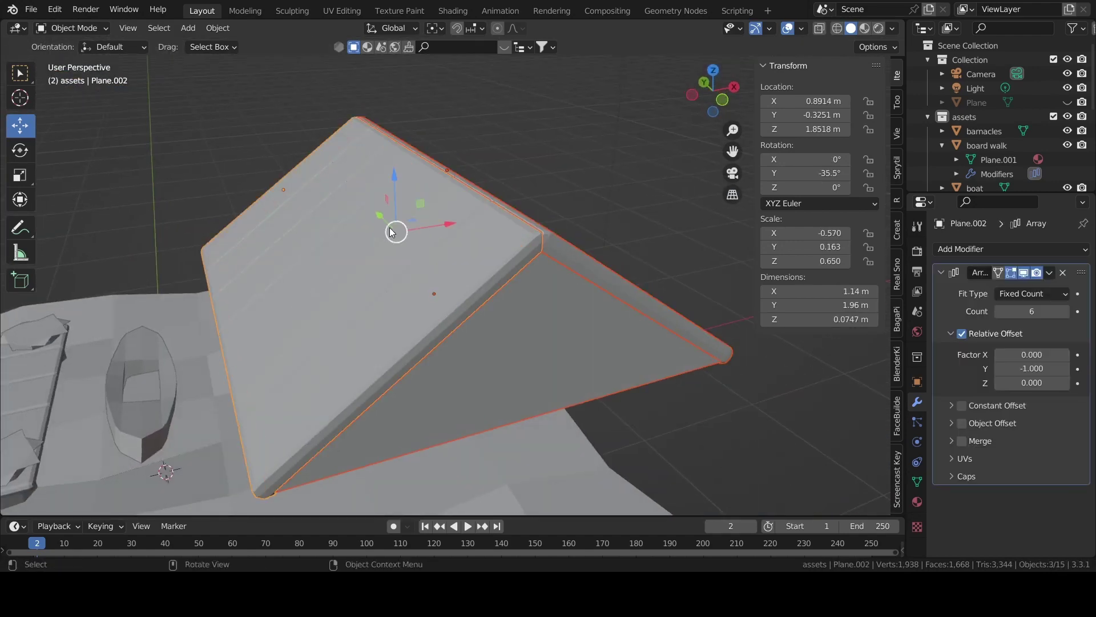
key("ctrl+z")
key("ctrl+z")
key("ctrl+z")
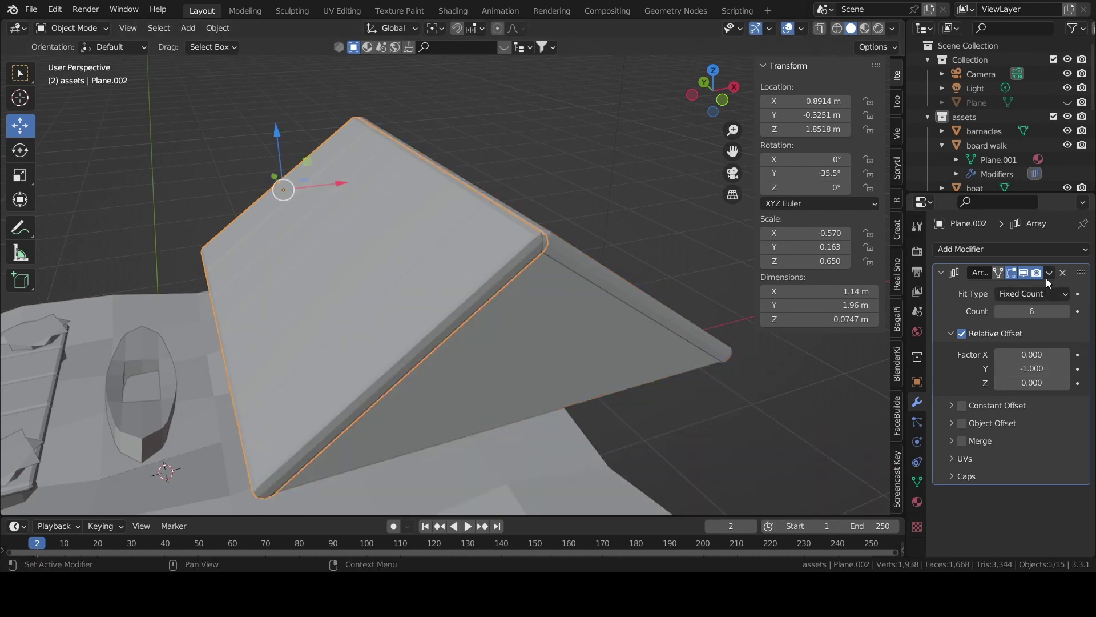
left_click(1050, 277)
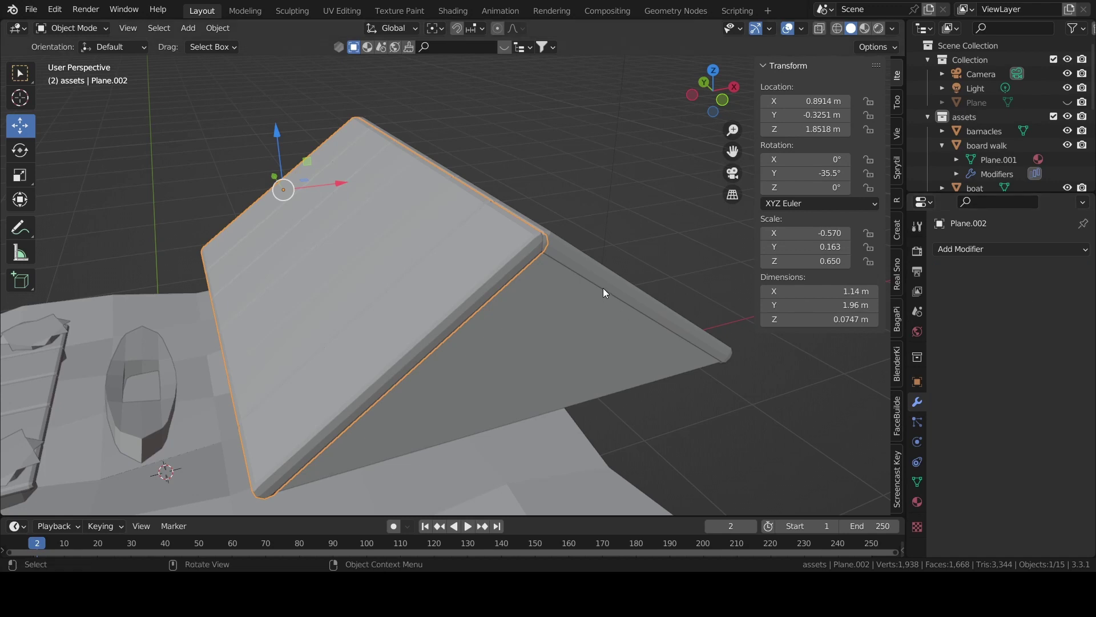
Apply the Array modifier on roof slab Plane.001, then reselect the Cylinder roof frame
left_click(625, 282)
left_click(1050, 272)
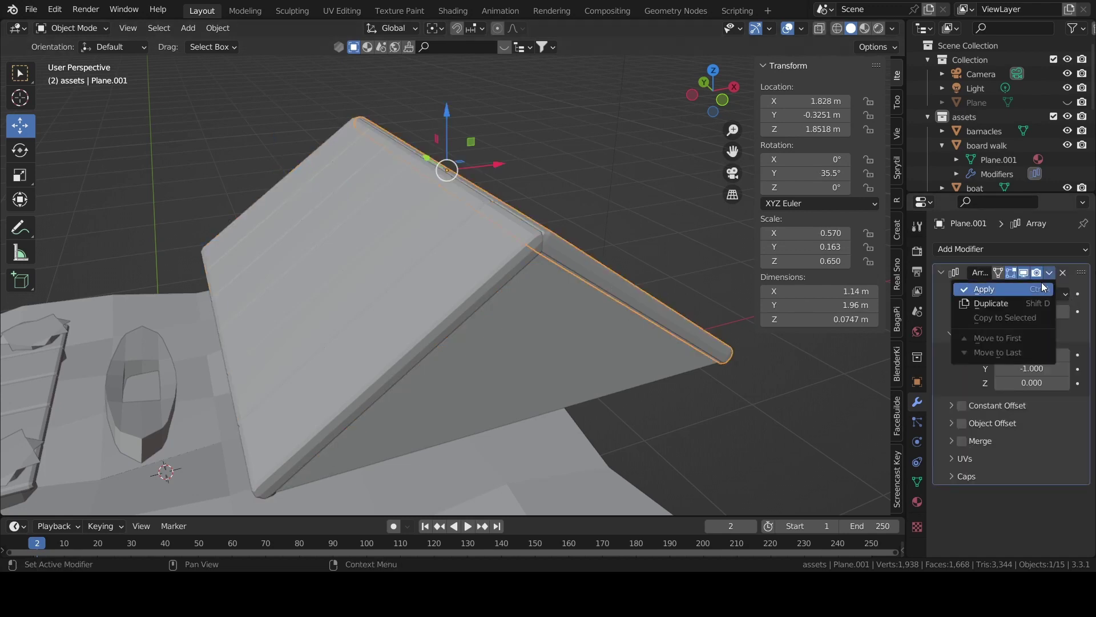
left_click(1040, 286)
middle_click_drag(628, 400, 627, 327)
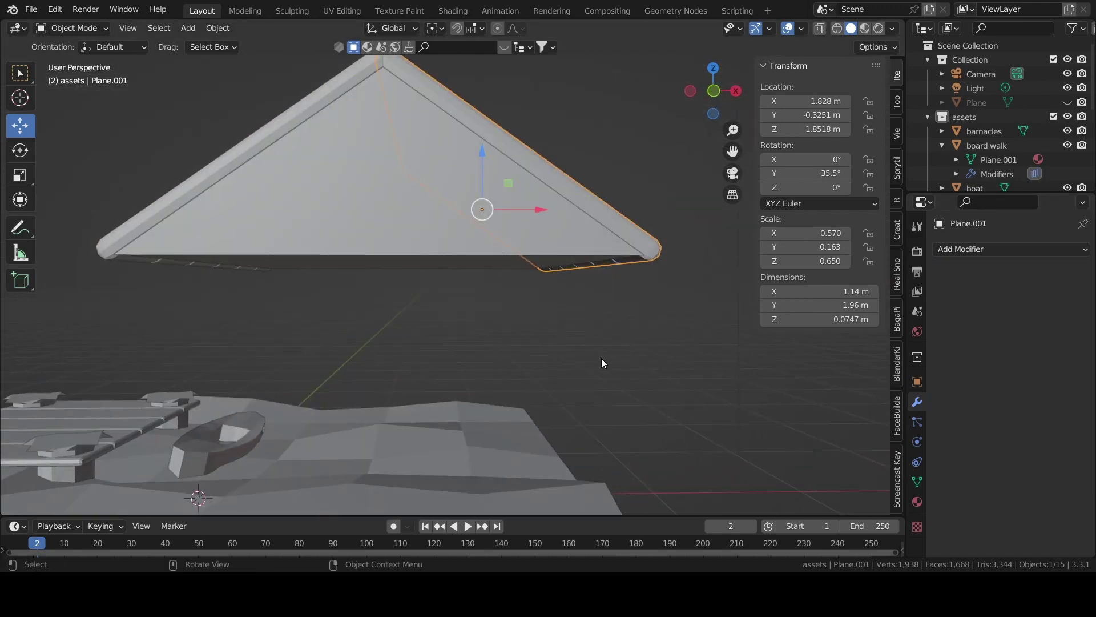
left_click(313, 197)
middle_click_drag(348, 204, 341, 281)
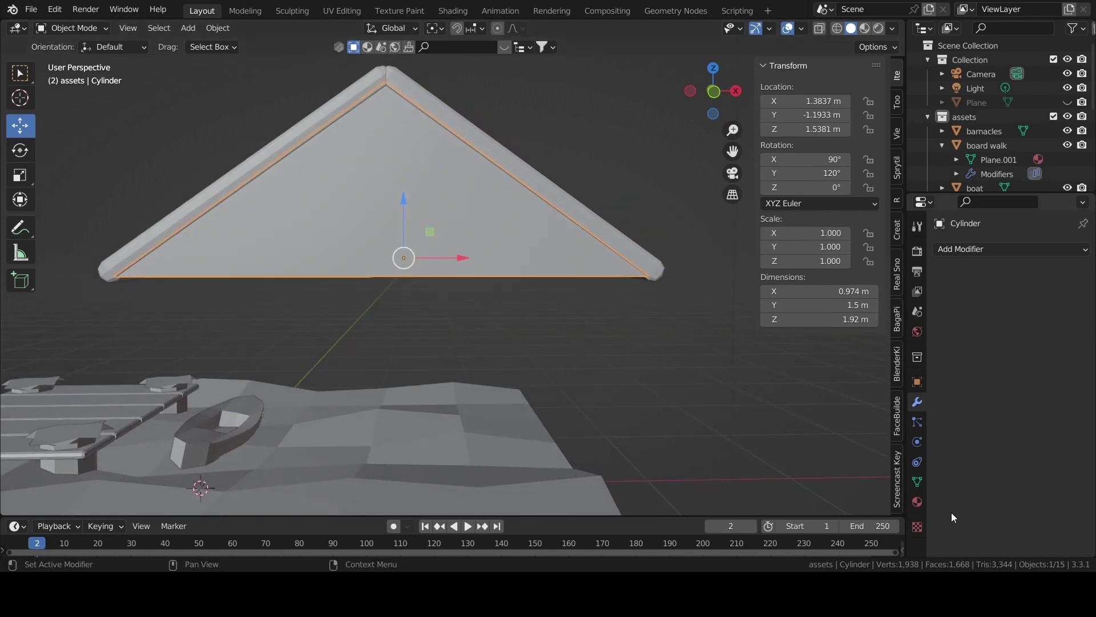
Assign the existing 'timber' material to the Cylinder roof frame
left_click(917, 501)
left_click(942, 309)
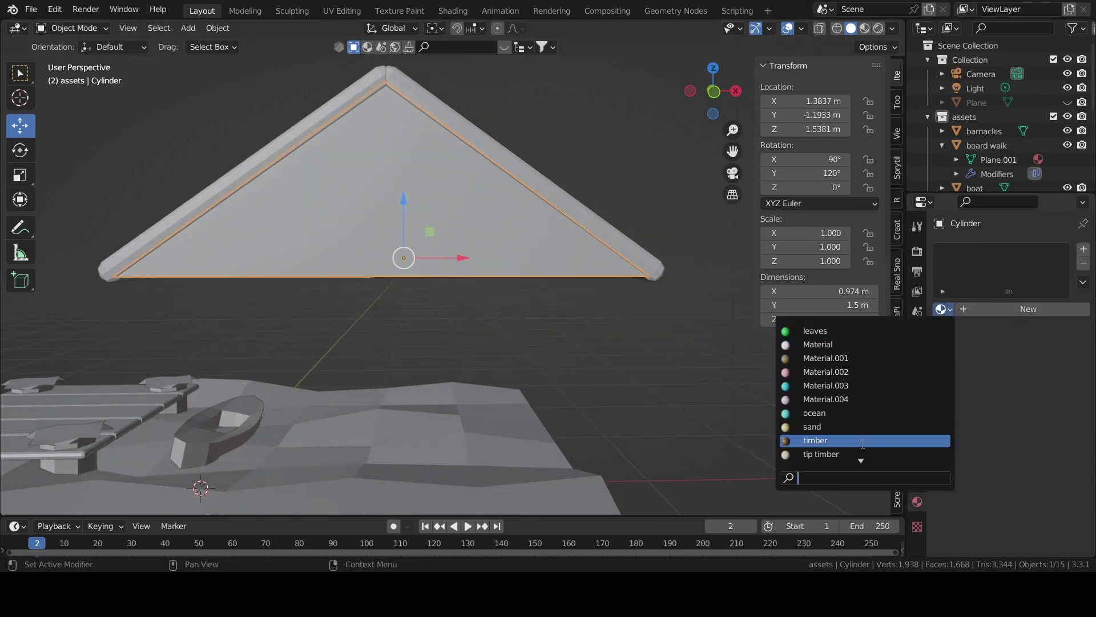
left_click(862, 444)
middle_click_drag(553, 248, 475, 277)
Give the first roof slab Plane.001 the 'timber' material
left_click(475, 277)
left_click(942, 309)
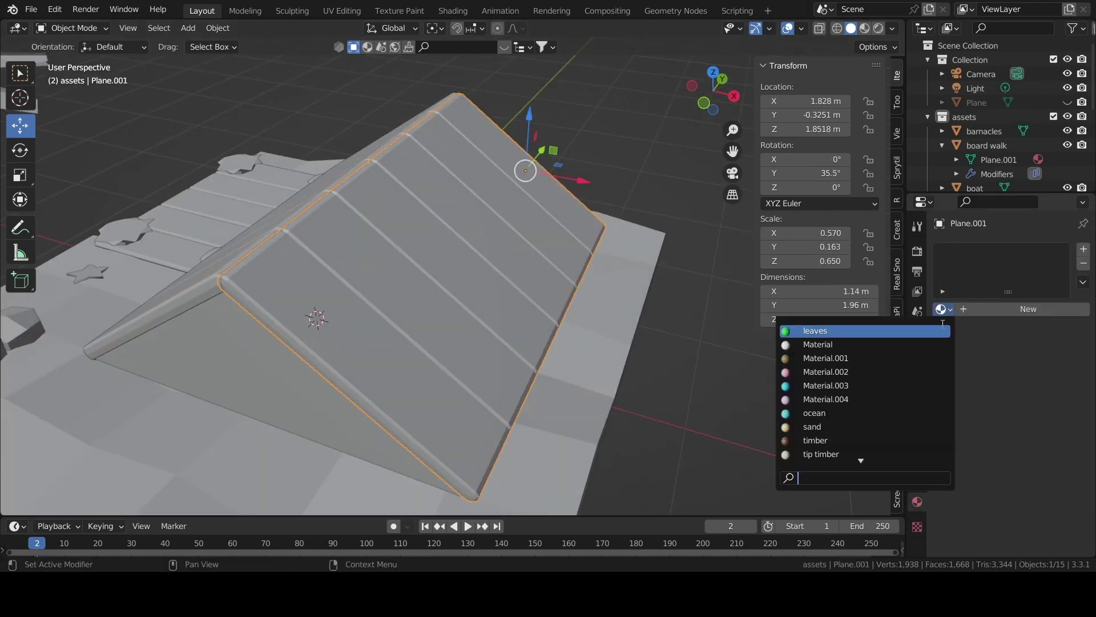
left_click(825, 441)
left_click(824, 439)
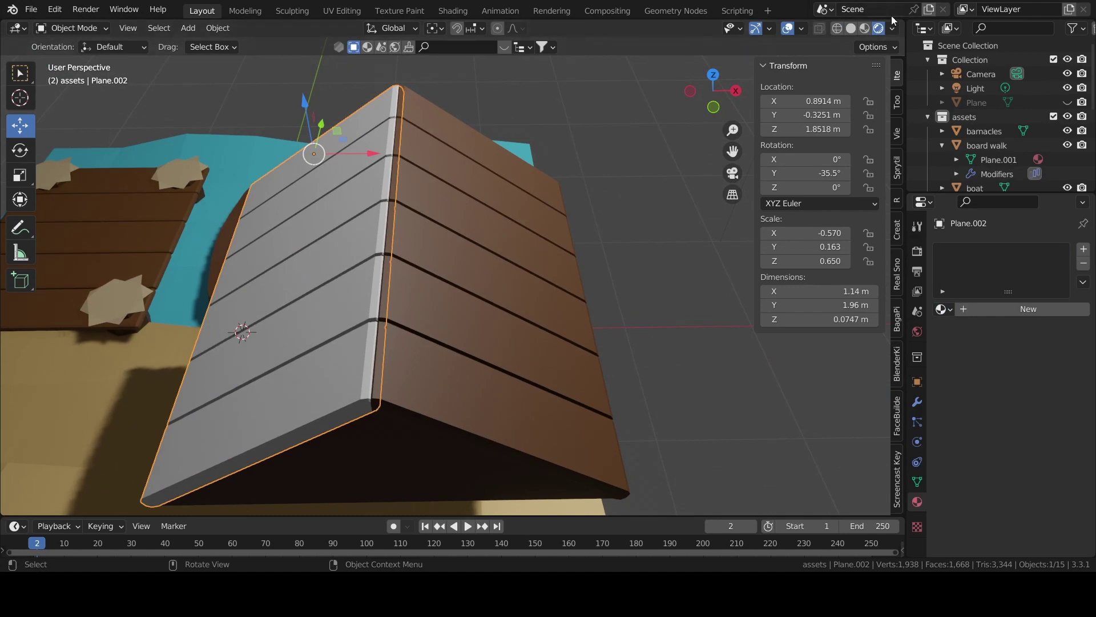
Switch to Material Preview shading and give Plane.002 the 'timber' material
left_click(894, 28)
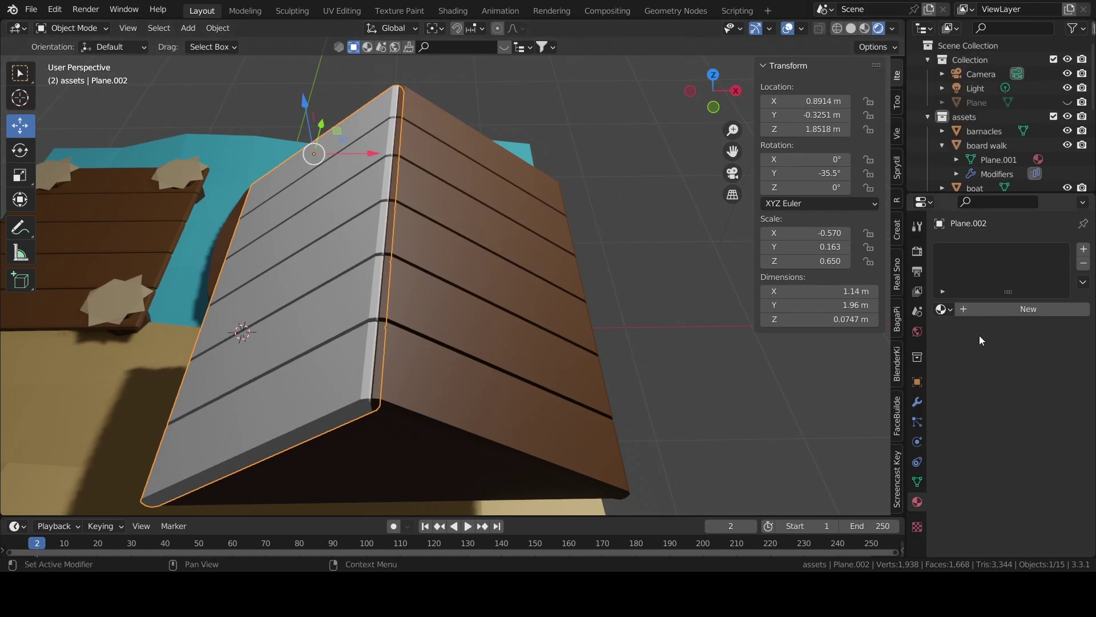
left_click(943, 309)
left_click(856, 428)
mouse_move(858, 440)
middle_mouse_down()
mouse_move(536, 225)
mouse_move(554, 243)
mouse_move(543, 324)
mouse_move(564, 297)
mouse_move(567, 314)
mouse_move(504, 255)
middle_mouse_up()
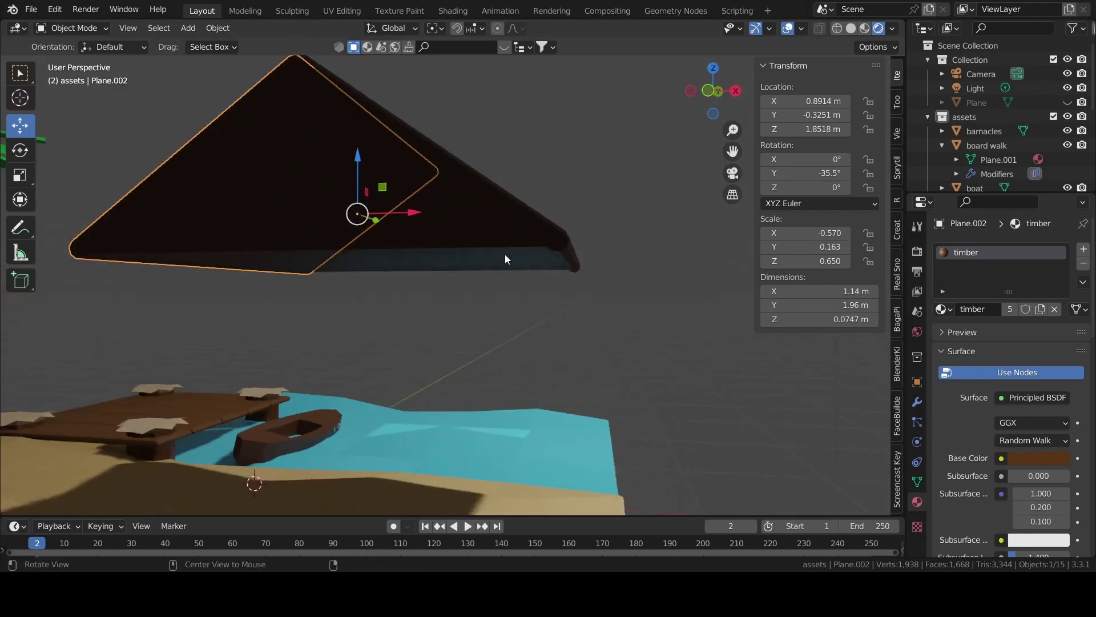
mouse_move(470, 303)
middle_mouse_down()
mouse_move(445, 289)
mouse_move(473, 306)
middle_mouse_up()
Add a 2 m cube at the origin in Object Mode, then select its top face in Edit Mode
key("ctrl+Tab")
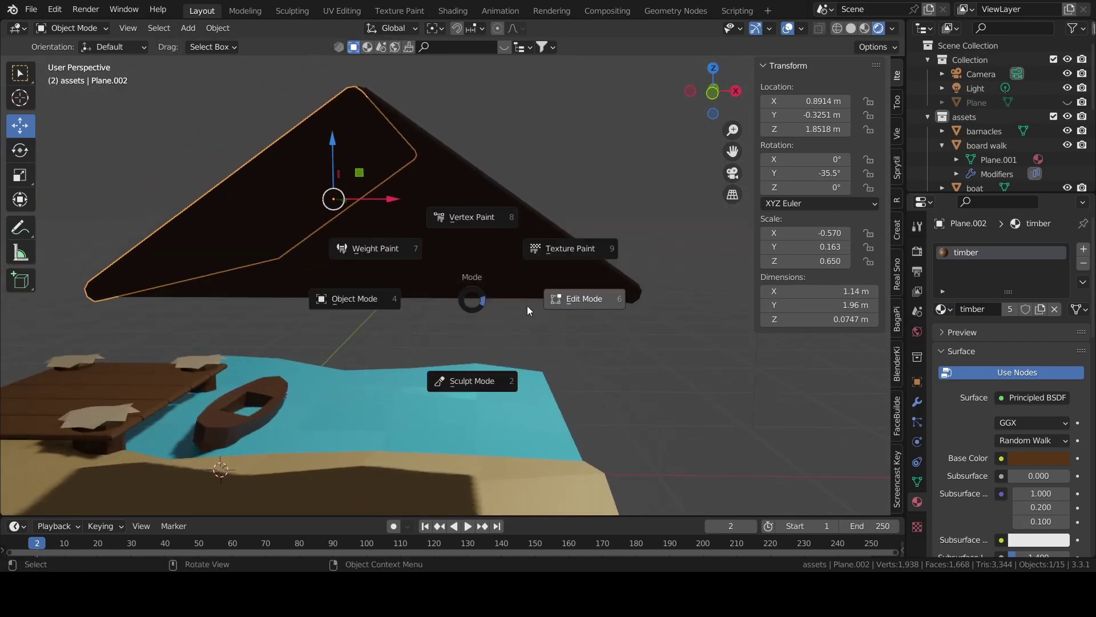
left_click(526, 306)
key("ctrl+Tab")
left_click(207, 311)
key("shift+a")
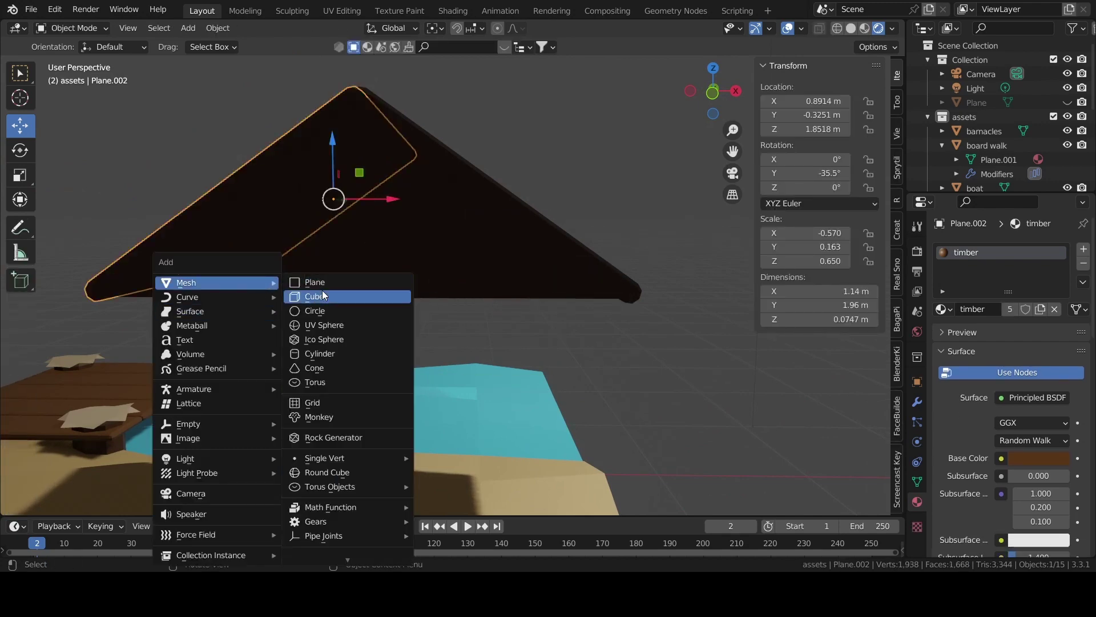
left_click(365, 297)
mouse_move(366, 296)
middle_mouse_down()
mouse_move(418, 324)
mouse_move(583, 314)
mouse_move(414, 367)
mouse_move(628, 350)
mouse_move(519, 347)
mouse_move(473, 369)
middle_mouse_up()
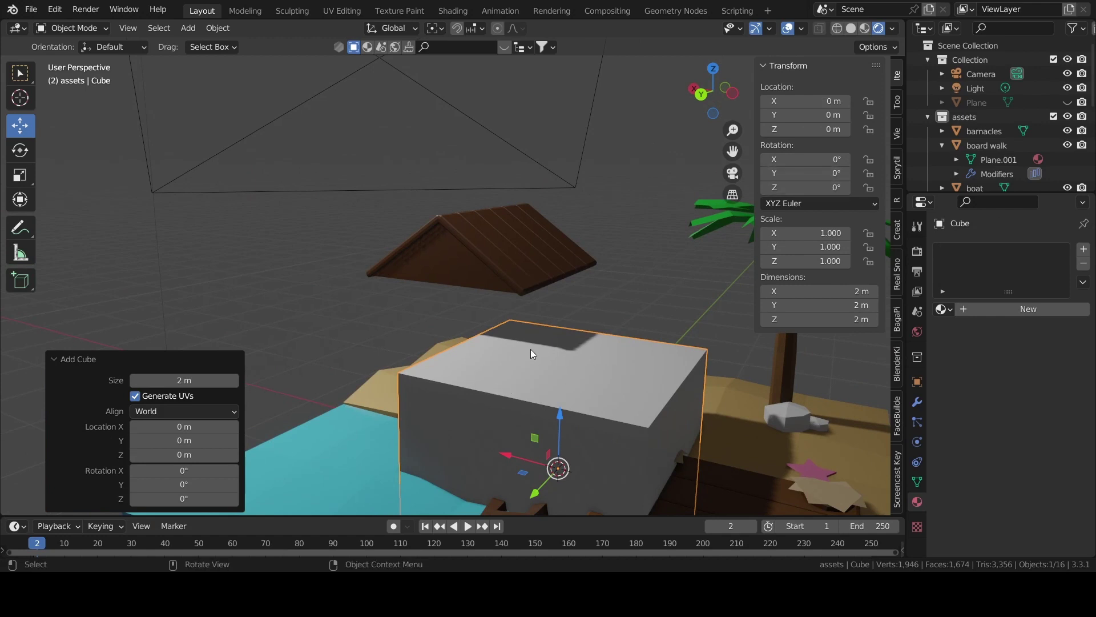
key("Tab")
key("3")
left_click(599, 358)
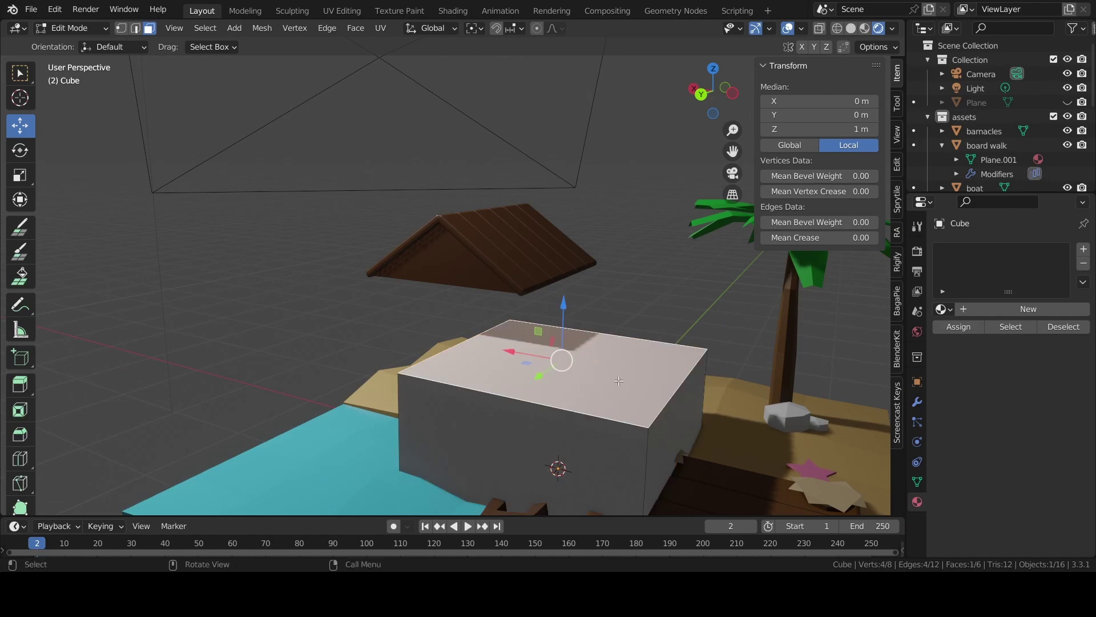
Loop-cut the cube's top into four faces and select all four
middle_click_drag(619, 381, 646, 338)
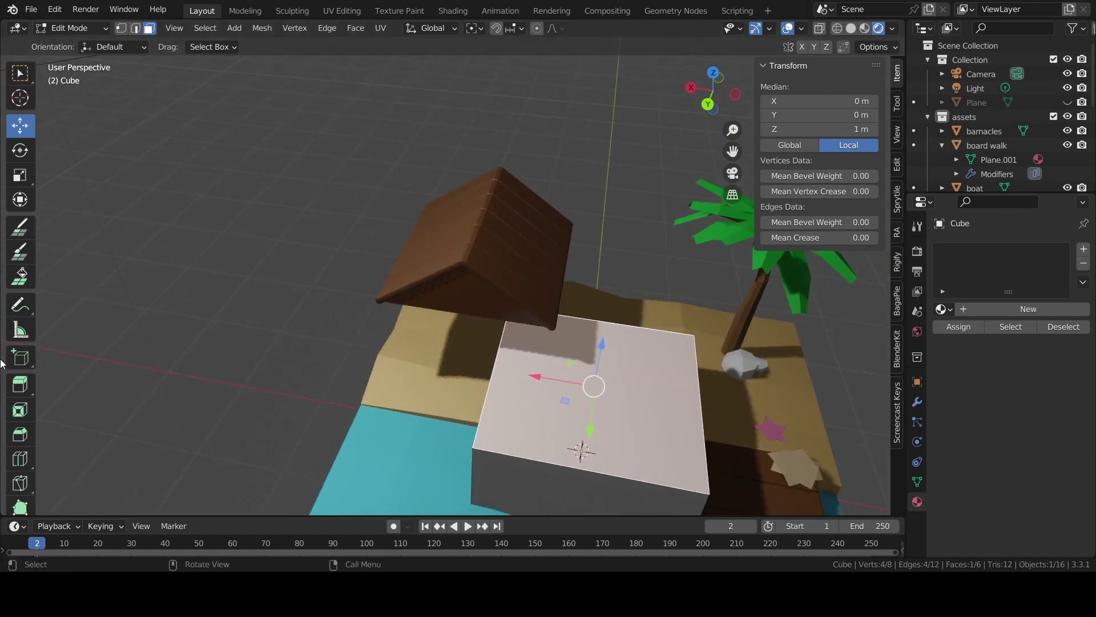
left_click(25, 457)
left_click(490, 460)
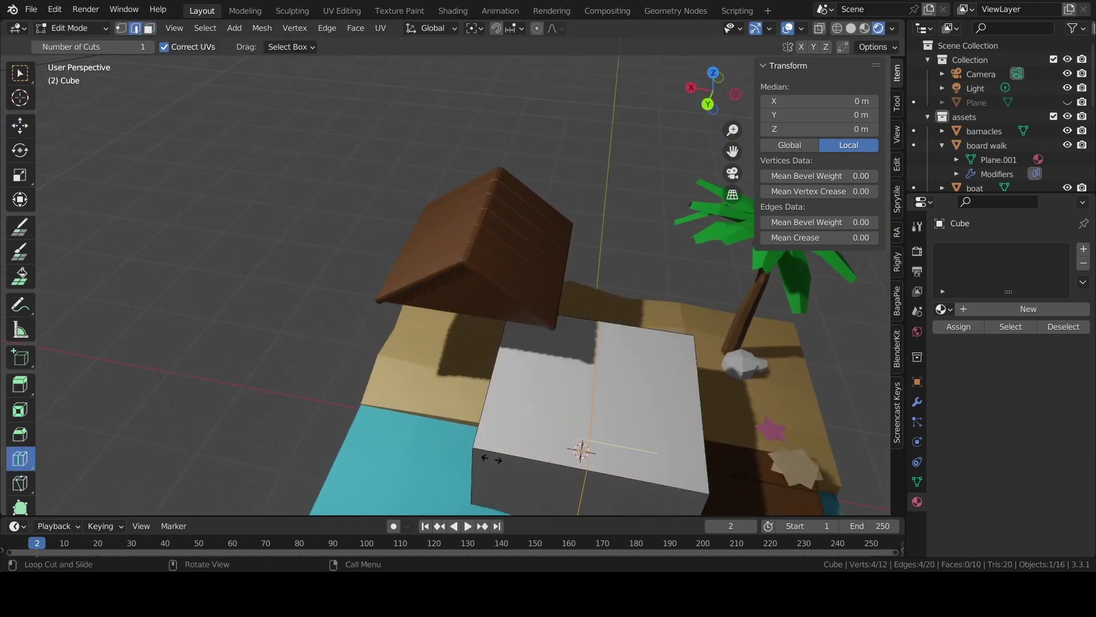
left_click(20, 125)
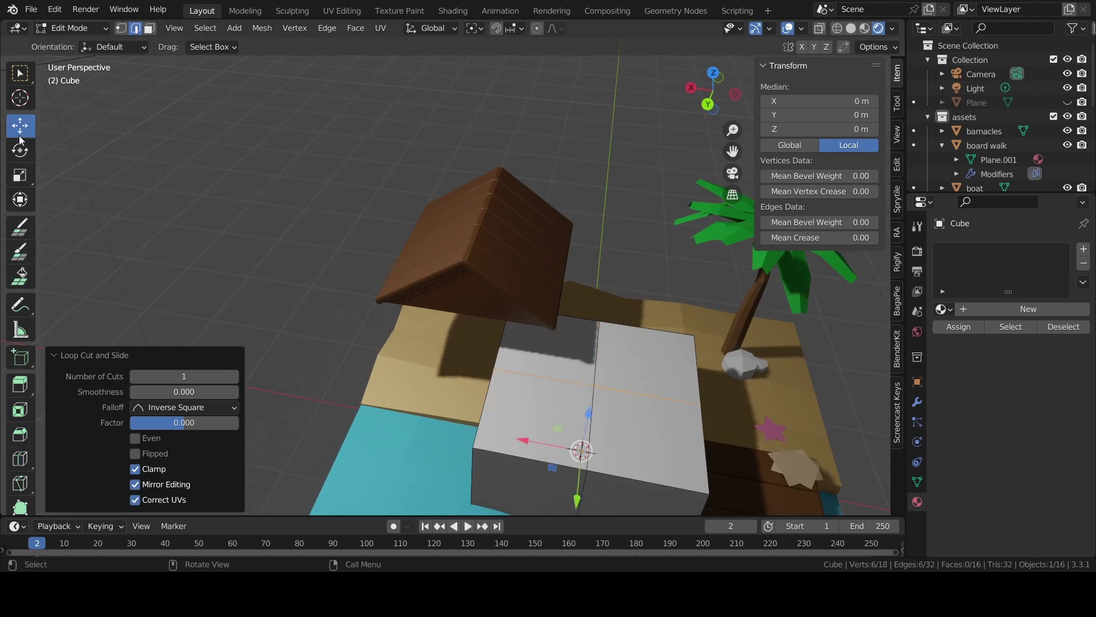
key("3")
left_click(549, 343)
left_click(645, 366, "shift")
left_click(636, 433, "shift")
left_click(518, 418, "shift")
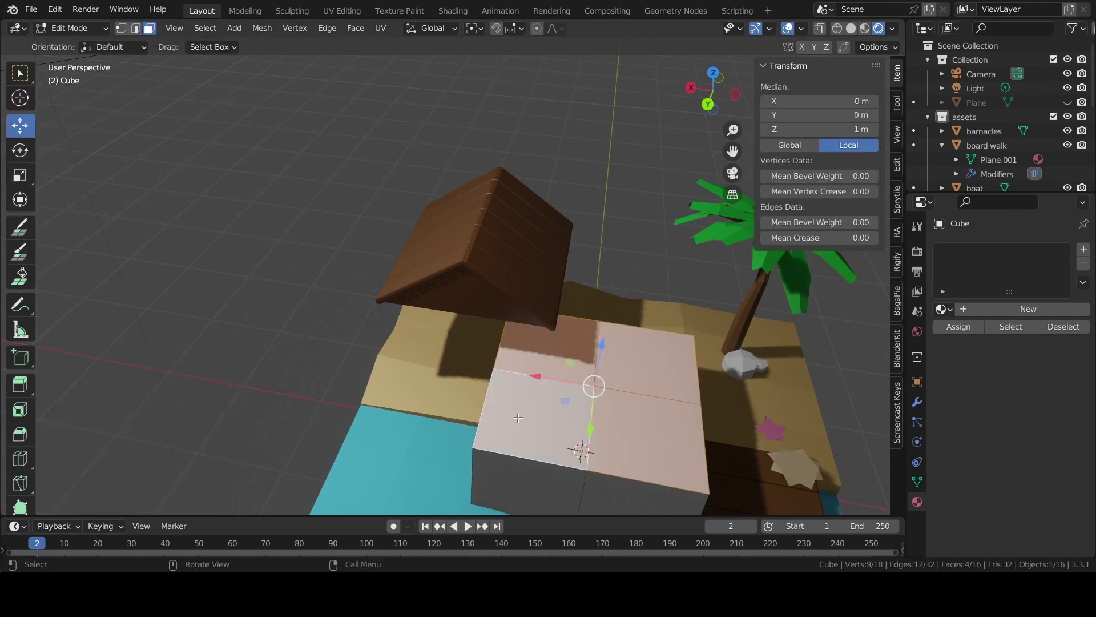
Inset the four top faces individually by 0.1111 m and extrude them inward as grooves
left_click(24, 409)
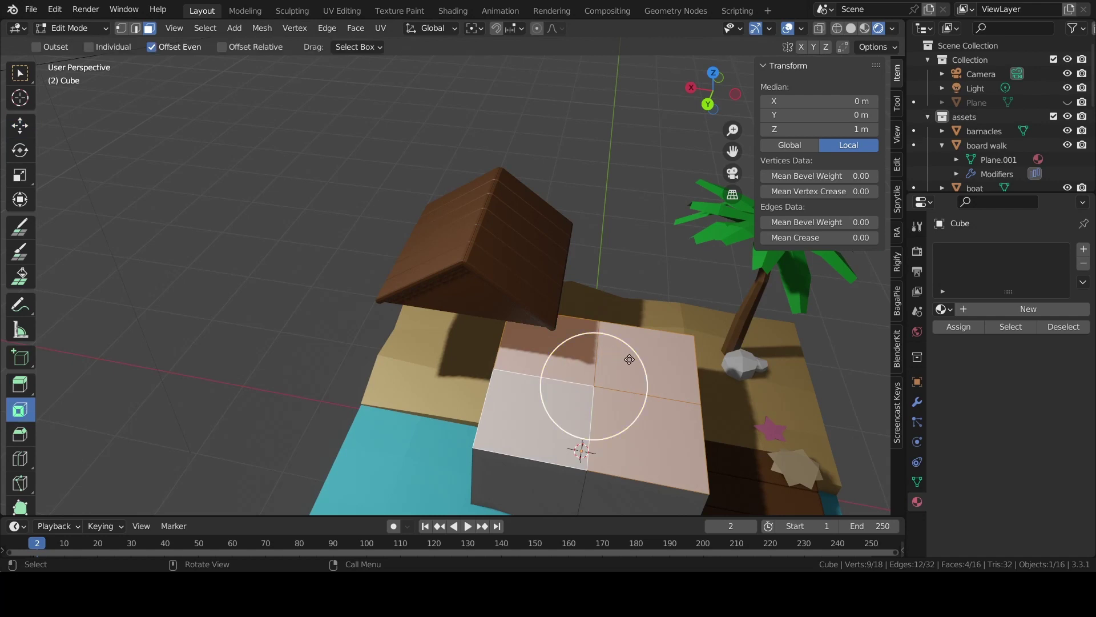
left_click(638, 361)
middle_click_drag(708, 360, 571, 354)
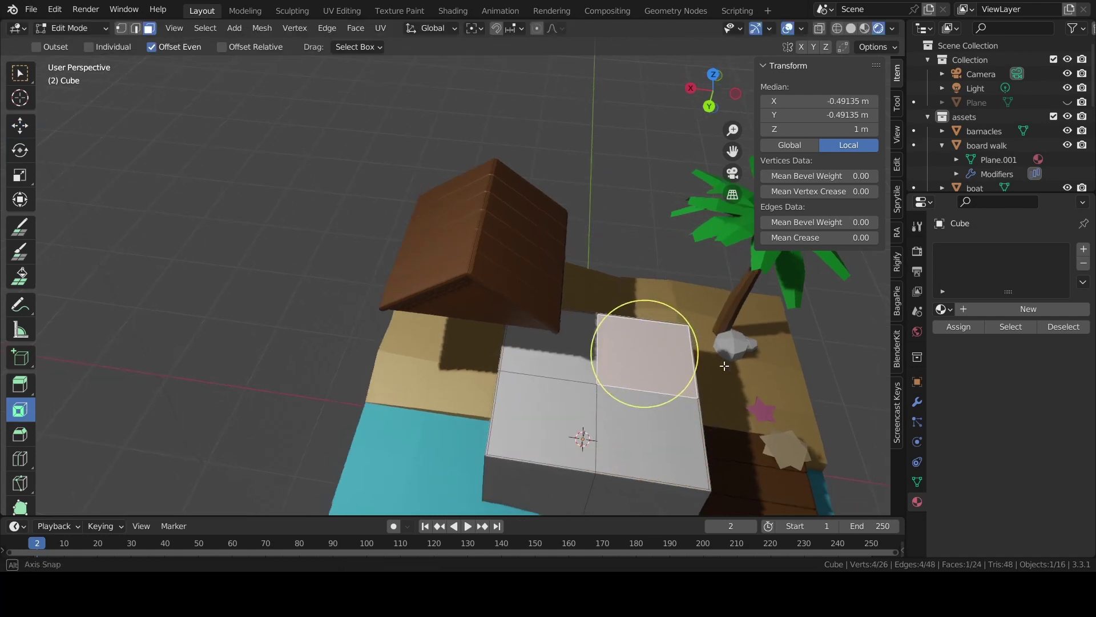
scroll(571, 354, "up", 3)
key("ctrl+z")
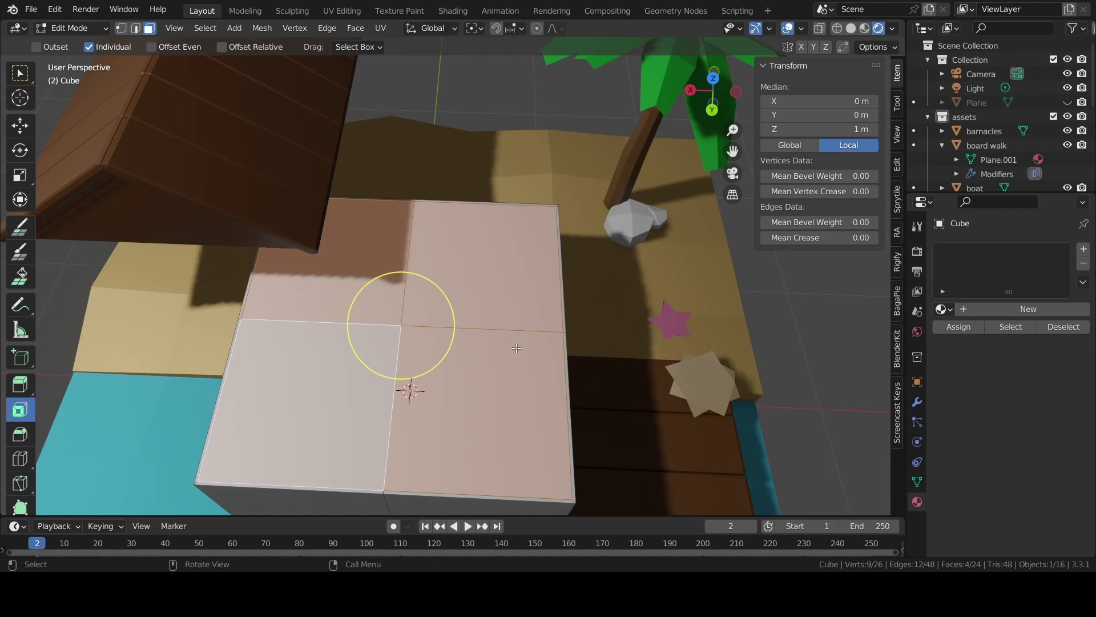
left_click_drag(516, 348, 435, 323)
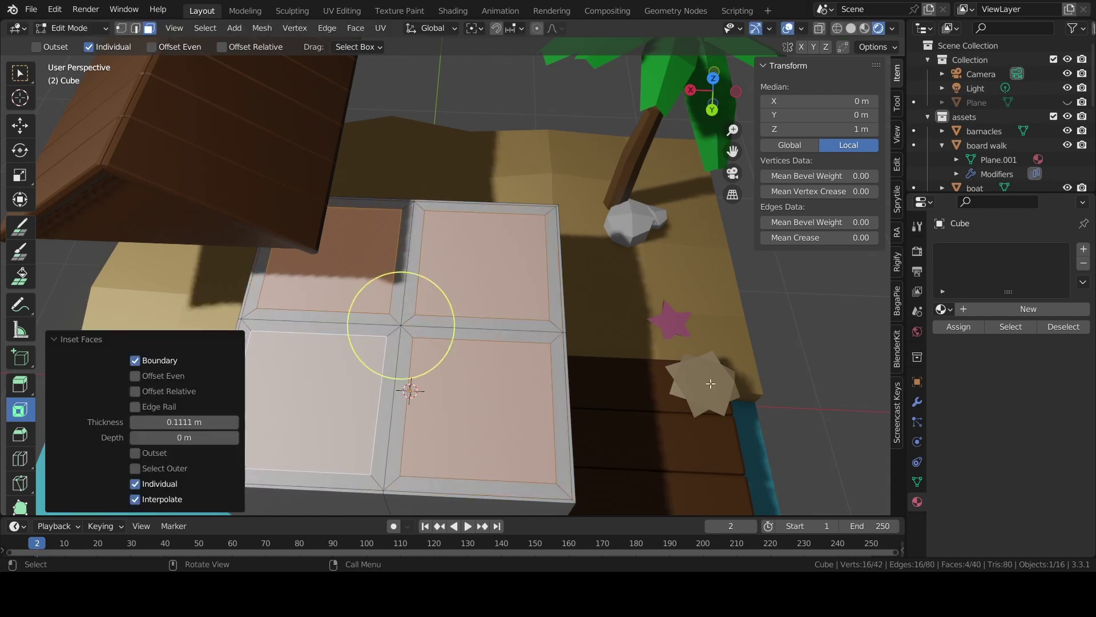
key("ctrl+Tab")
left_click(628, 385)
key("Tab")
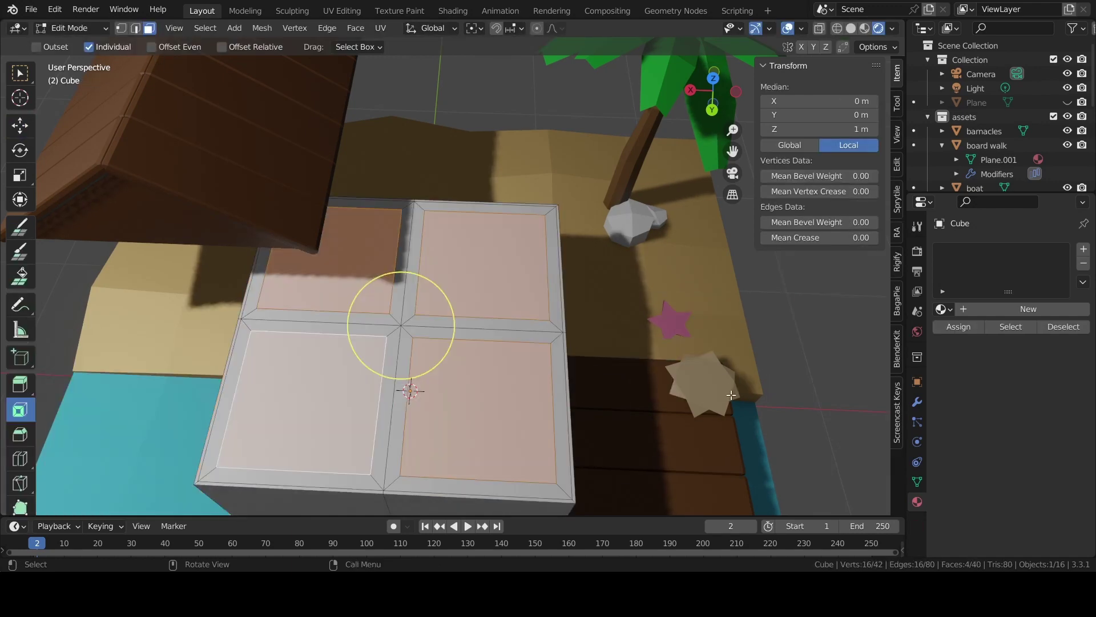
key("e")
left_click(634, 391)
Try 90° Y and X rotations on the cube in the Transform panel
key("Tab")
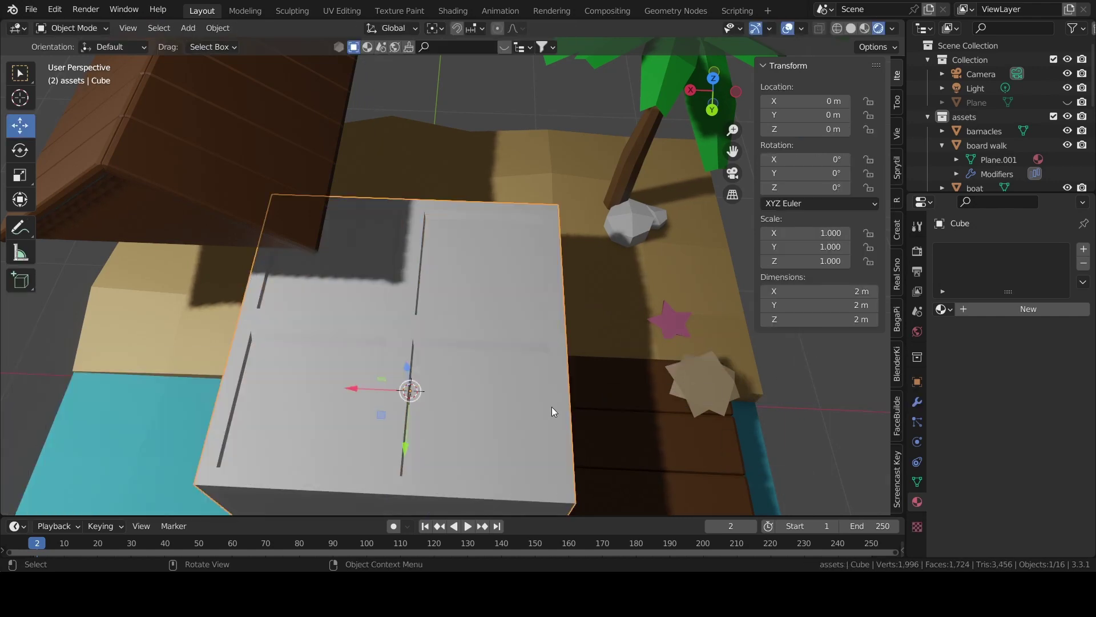
left_click(810, 179)
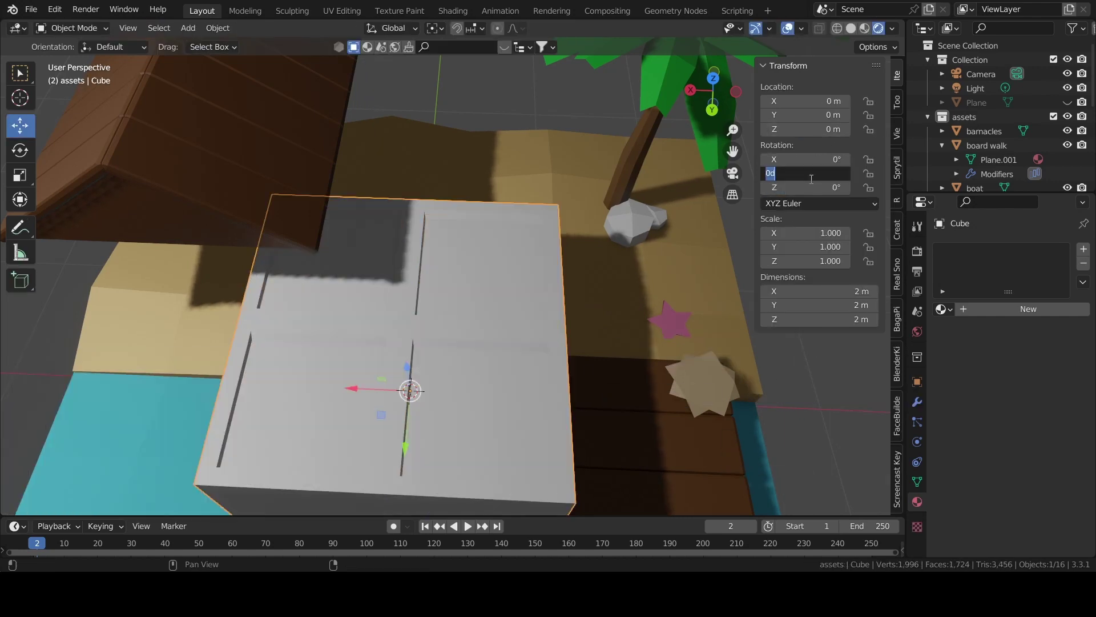
type("90")
key("Return")
key("ctrl+z")
double_click(810, 159)
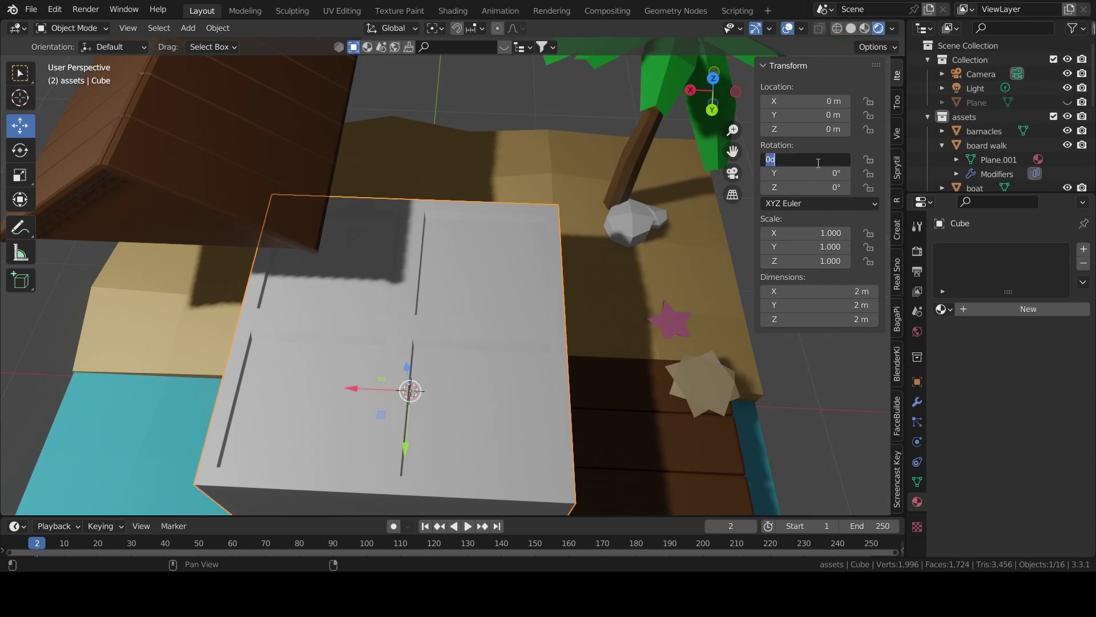
type("90")
key("Return")
mouse_move(514, 228)
middle_mouse_down()
mouse_move(408, 189)
mouse_move(423, 116)
mouse_move(458, 261)
mouse_move(455, 252)
mouse_move(177, 355)
mouse_move(469, 383)
mouse_move(311, 305)
mouse_move(348, 321)
middle_mouse_up()
Set the cube's Y rotation to 90°
double_click(814, 172)
type("90")
key("Return")
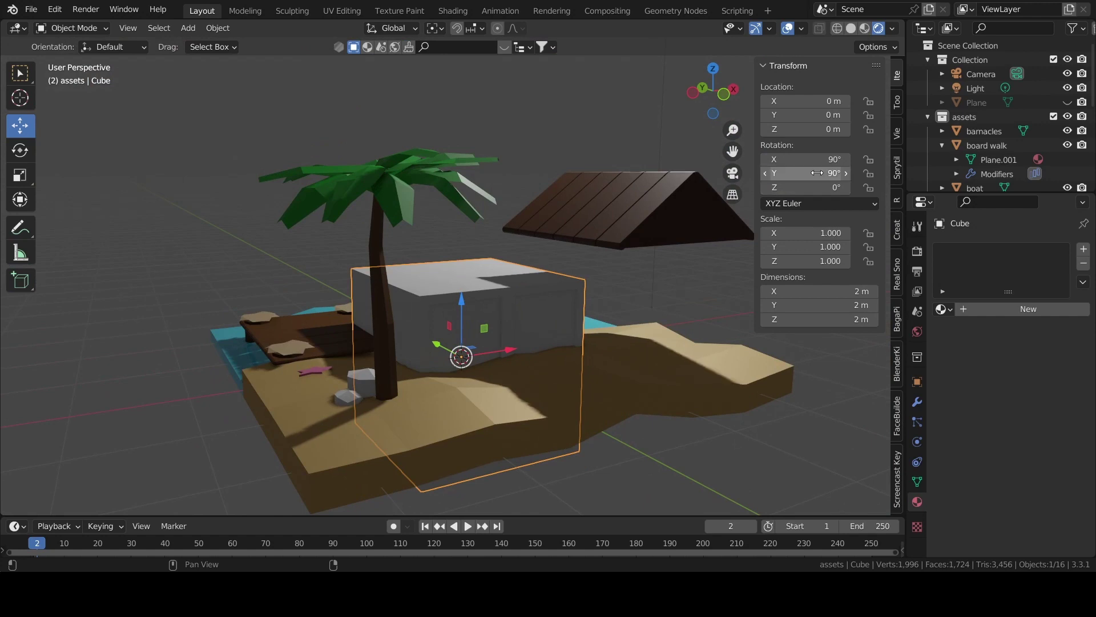
mouse_move(817, 173)
left_mouse_down()
mouse_move(833, 173)
mouse_move(808, 172)
mouse_move(839, 159)
left_mouse_up()
type("180")
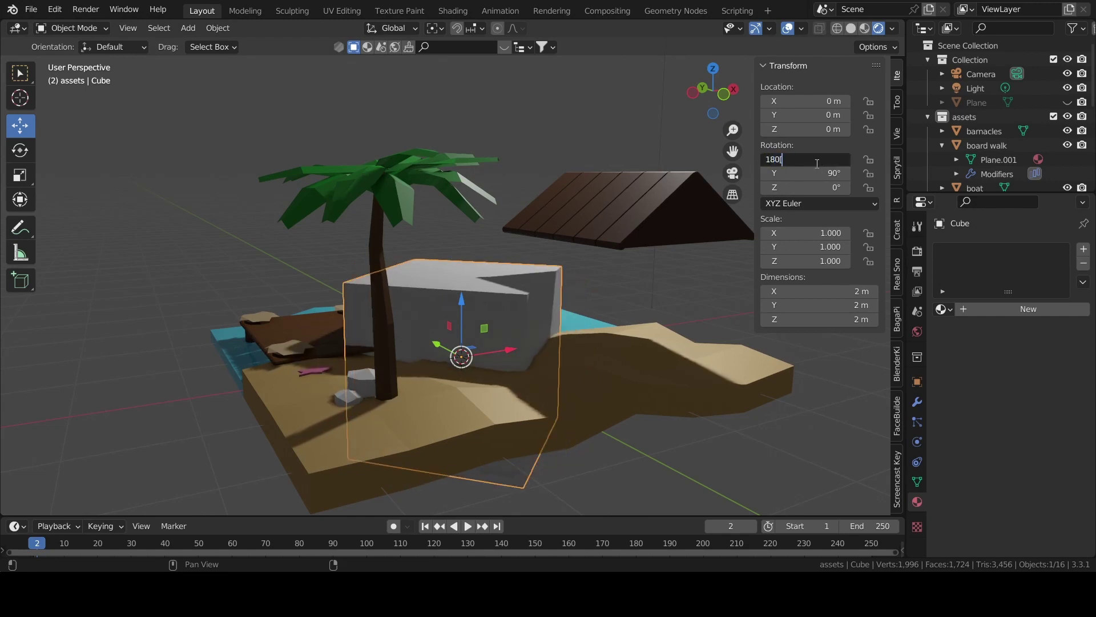
key("Return")
mouse_move(737, 268)
middle_mouse_down()
mouse_move(468, 347)
mouse_move(482, 343)
middle_mouse_up()
Adjust the cube's X rotation until it stands upright at -90°
double_click(813, 159)
type("0")
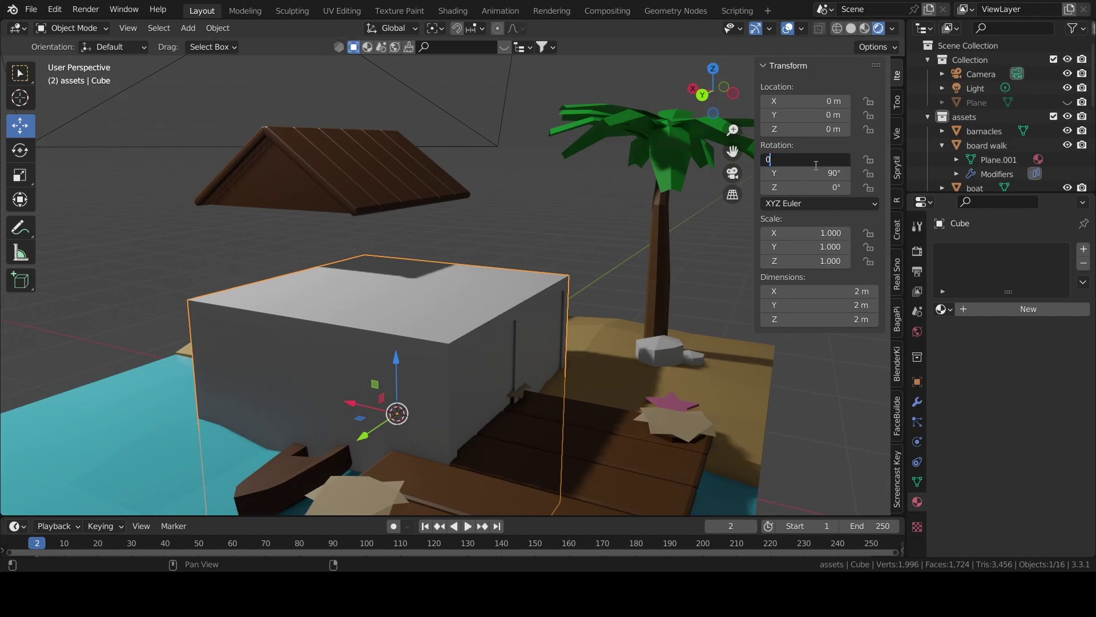
key("Return")
middle_click_drag(200, 316, 925, 252)
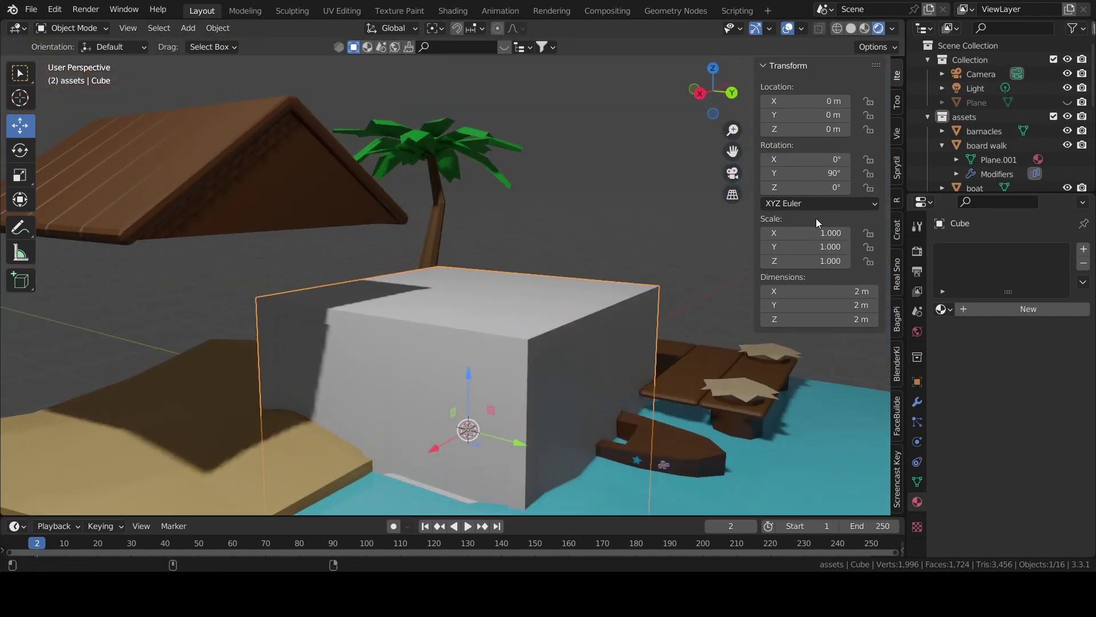
left_click_drag(804, 161, 782, 160)
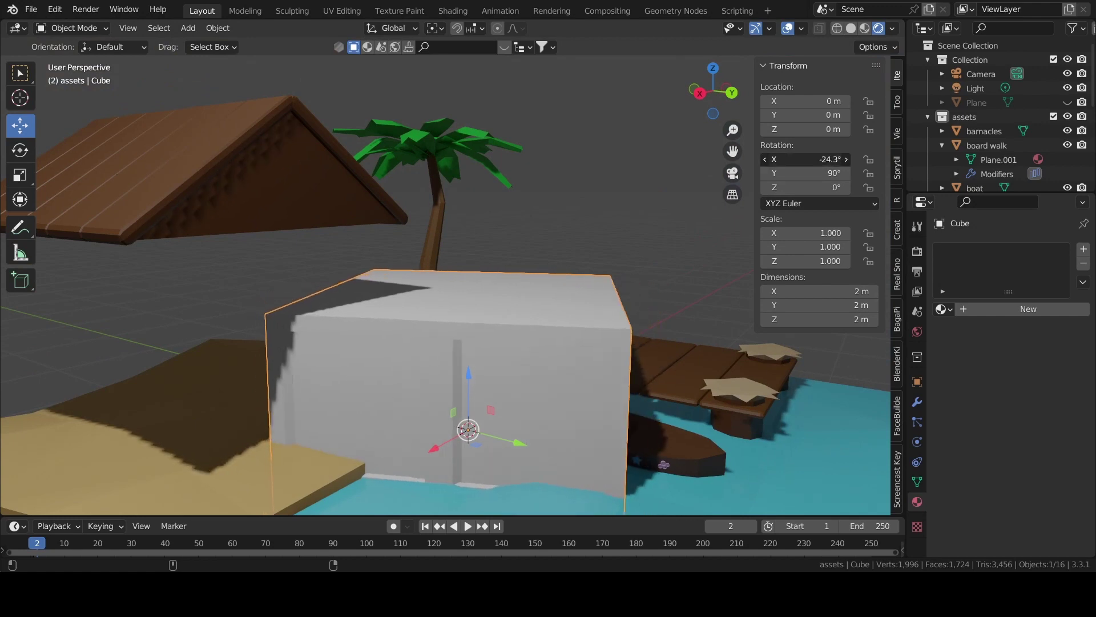
left_click(805, 161)
type("0")
key("Return")
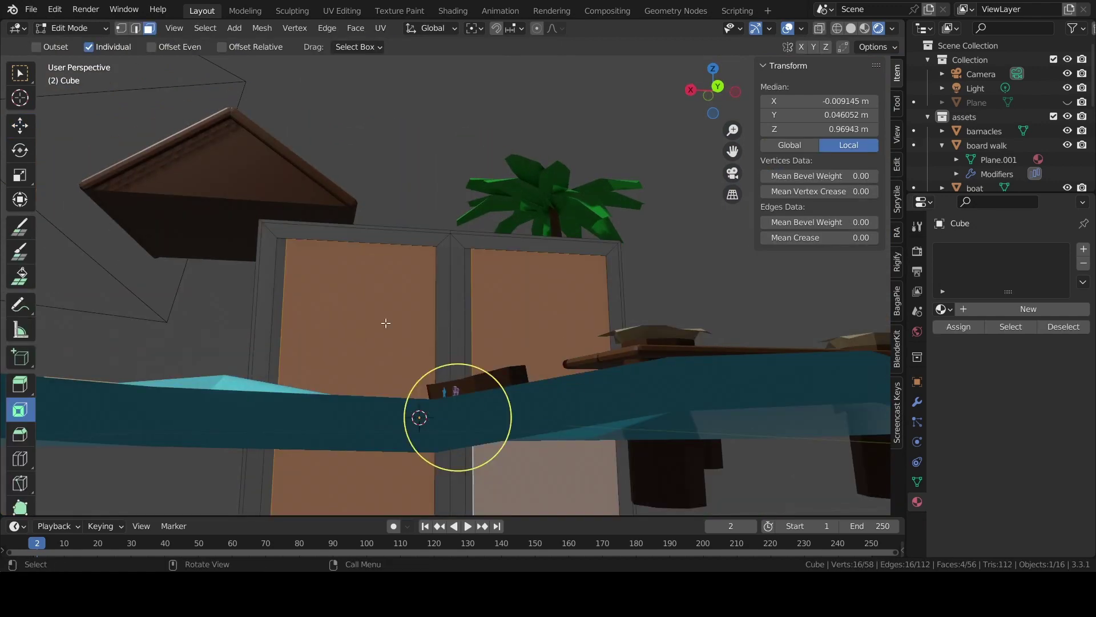
Create a 'window fram' material for the whole mesh with a dark brown base colour
key("a")
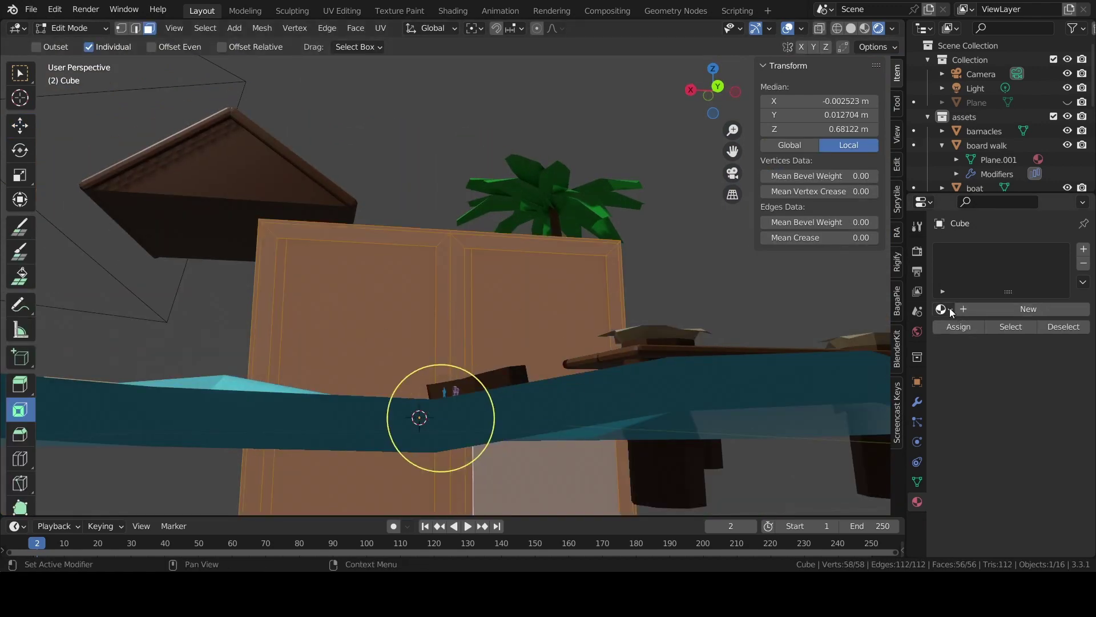
left_click(944, 309)
left_click(1043, 309)
type("window fram")
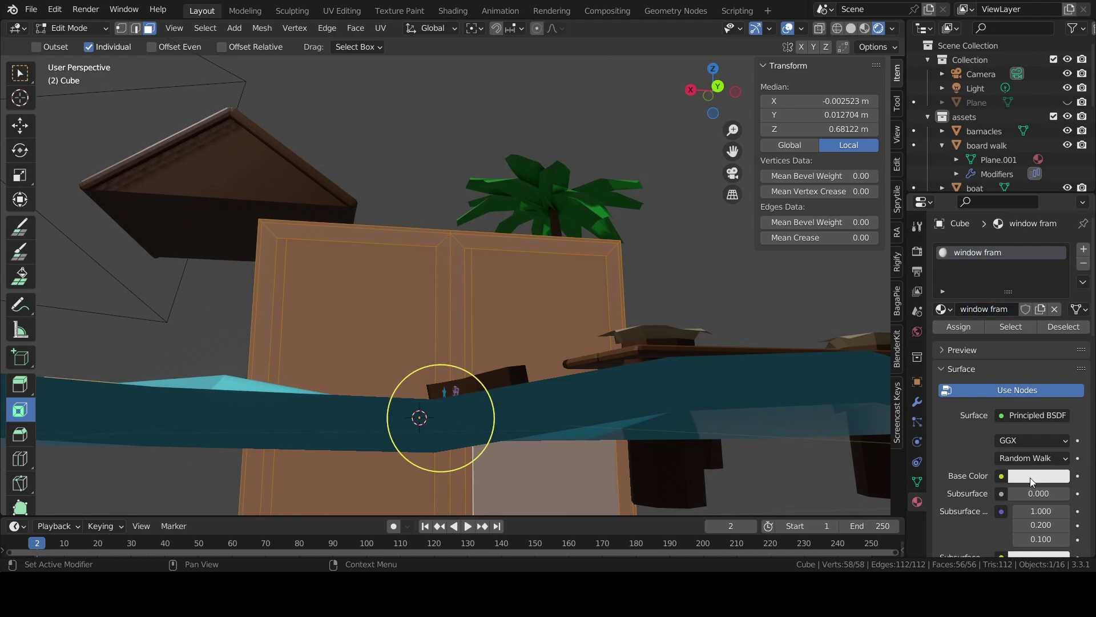
left_click(1030, 478)
left_click(988, 341)
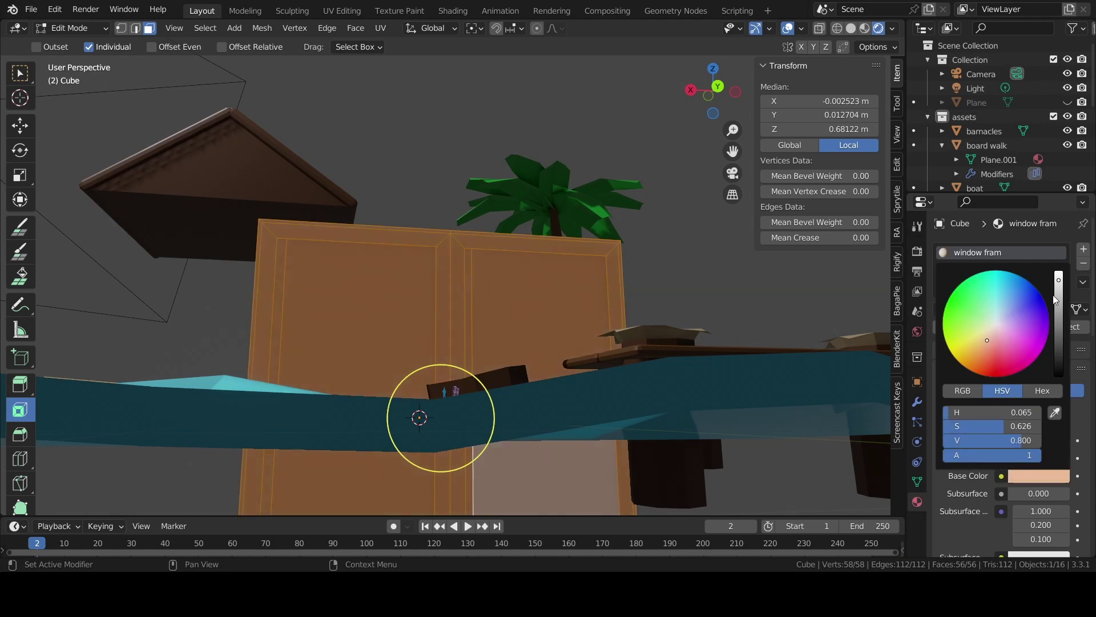
left_click_drag(1059, 291, 1059, 329)
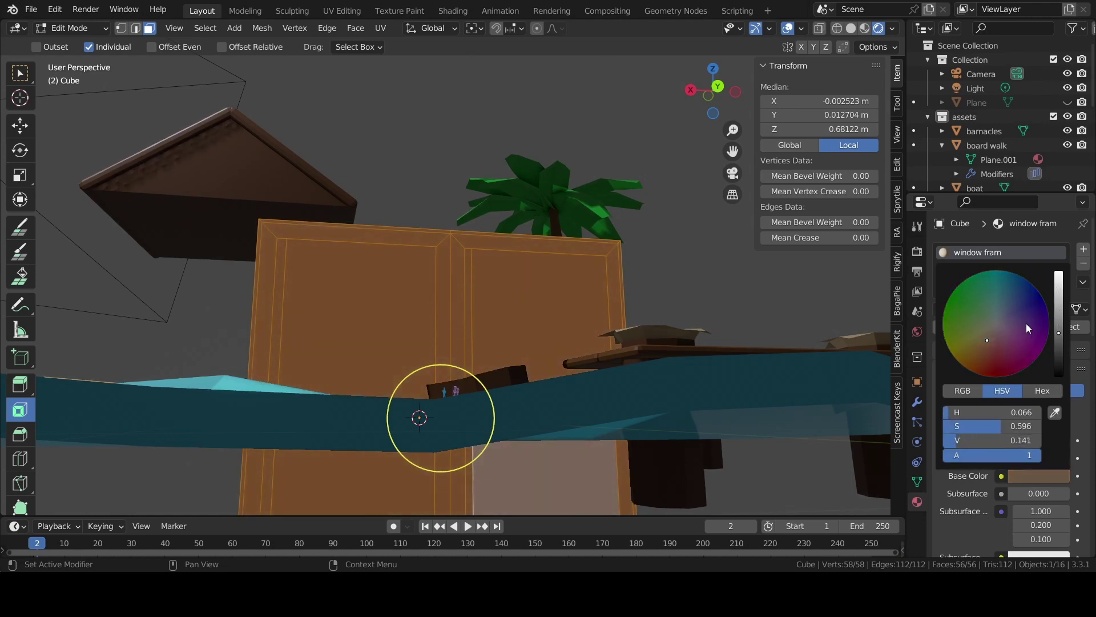
Add a second material slot named 'glass' with full white emission
left_click(1083, 251)
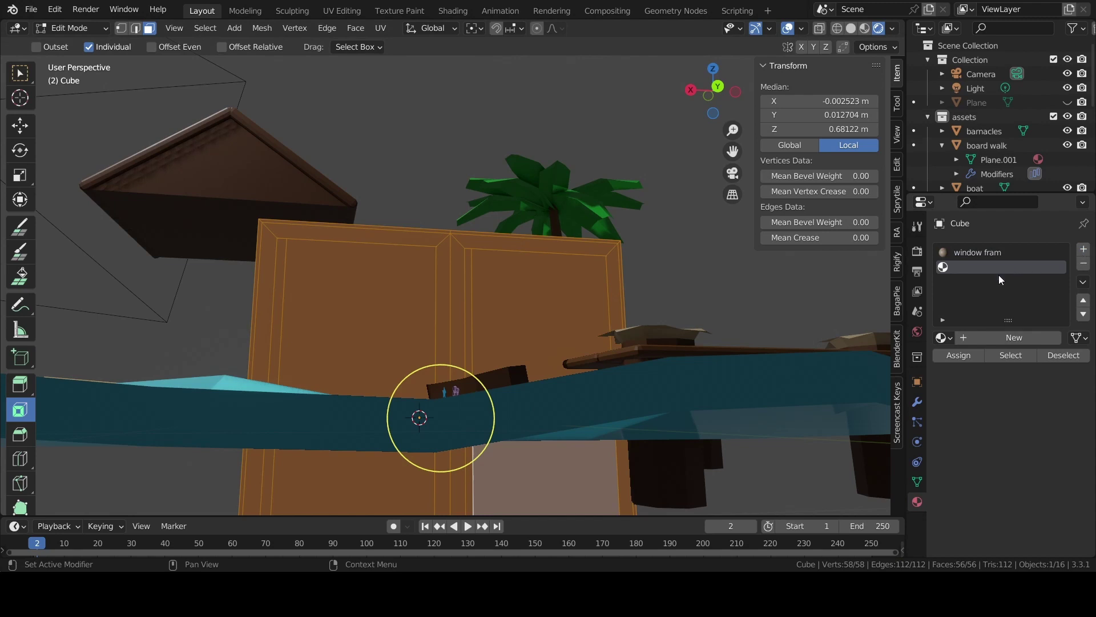
left_click(986, 338)
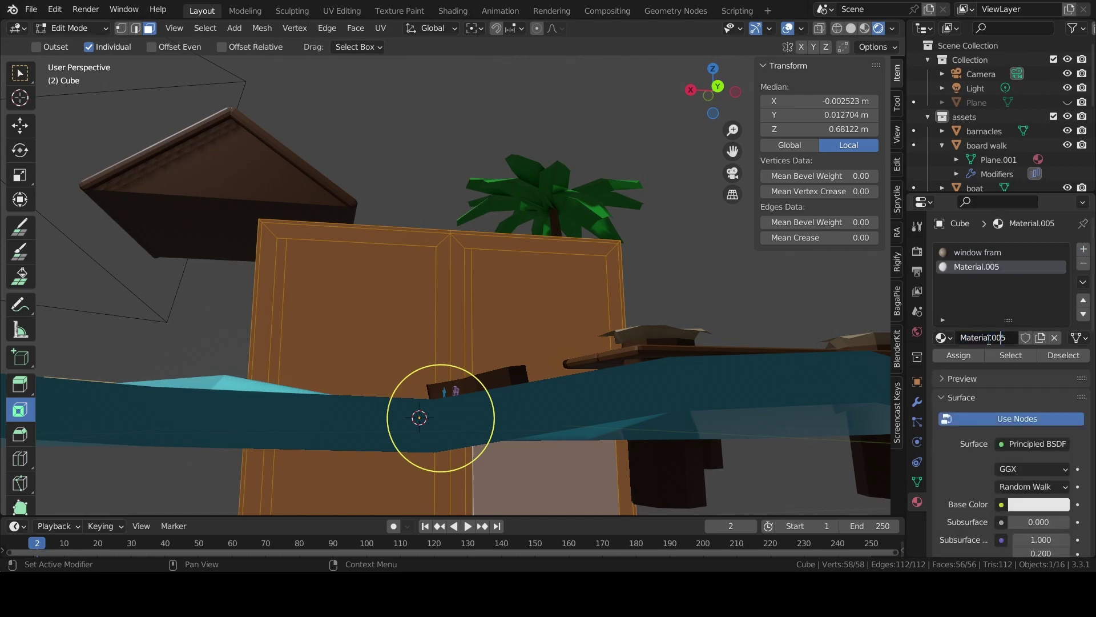
key("ctrl+a")
scroll(1034, 508, "down", 5)
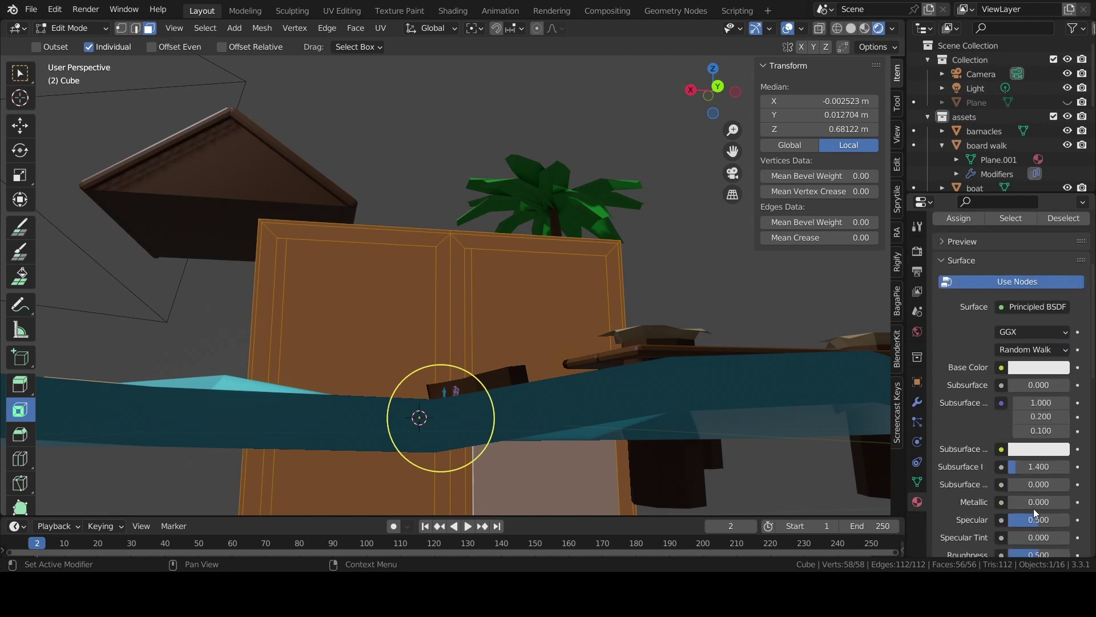
scroll(1033, 508, "down", 5)
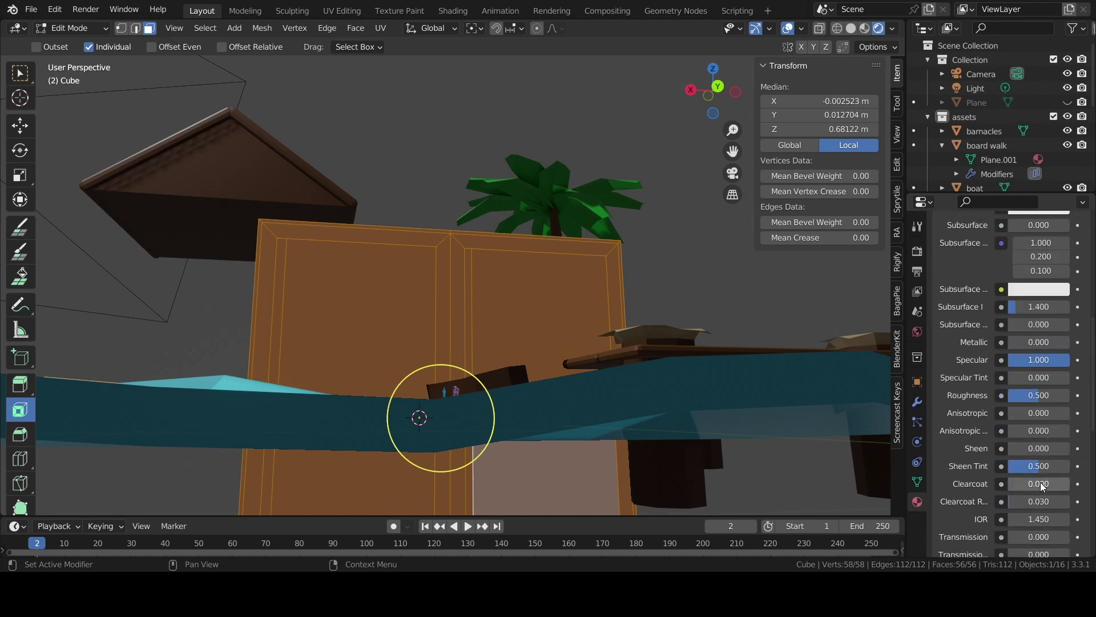
scroll(1039, 456, "down", 4)
scroll(1012, 423, "down", 1)
scroll(1027, 436, "down", 1)
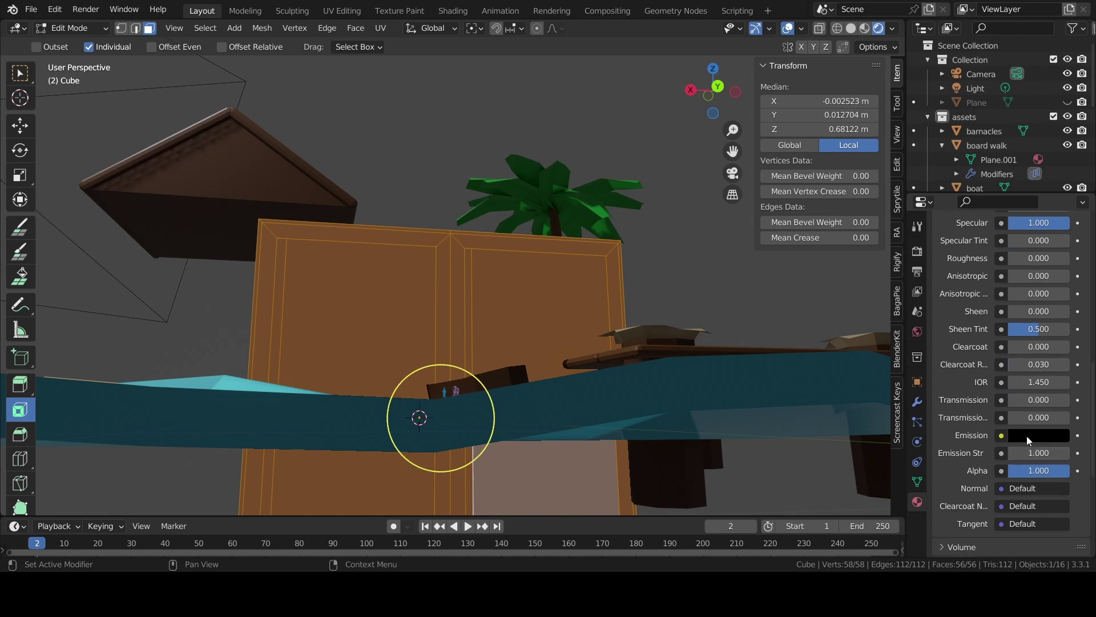
left_click(1027, 436)
left_click(1036, 435)
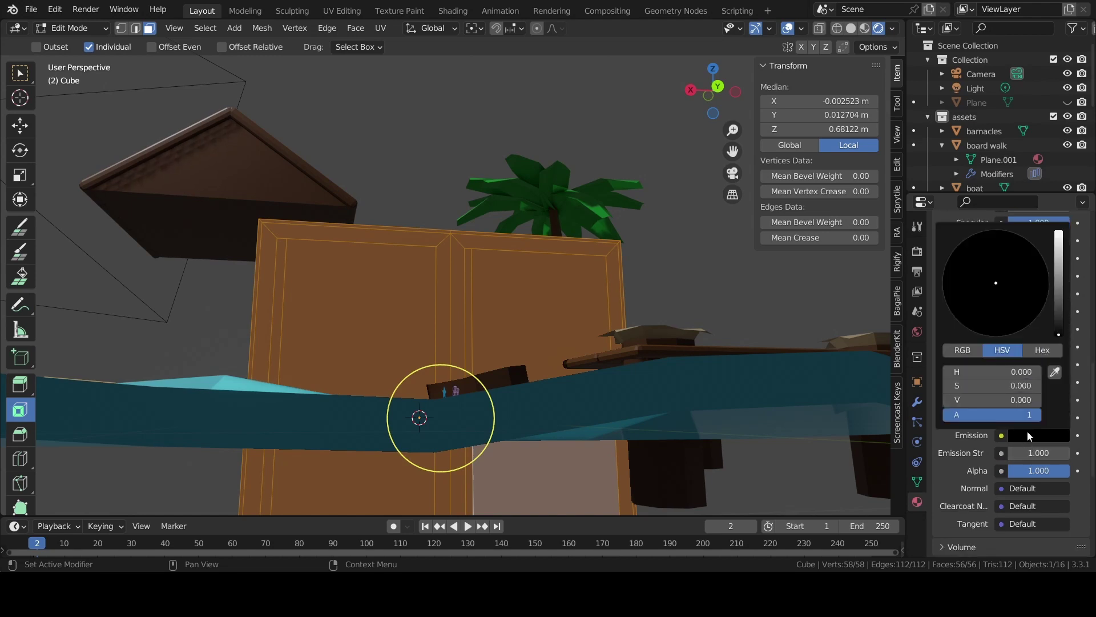
left_click_drag(1059, 254, 1060, 228)
scroll(1036, 300, "up", 5)
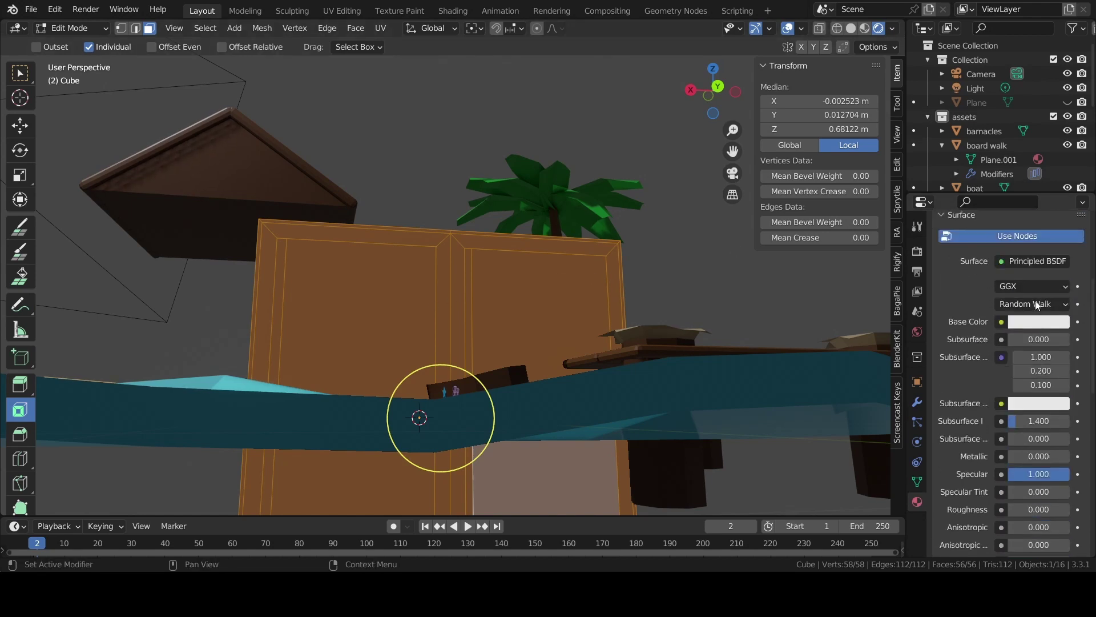
scroll(1036, 300, "up", 5)
Assign the 'glass' material to the four window pane faces
left_click(382, 338)
left_click(516, 326, "shift")
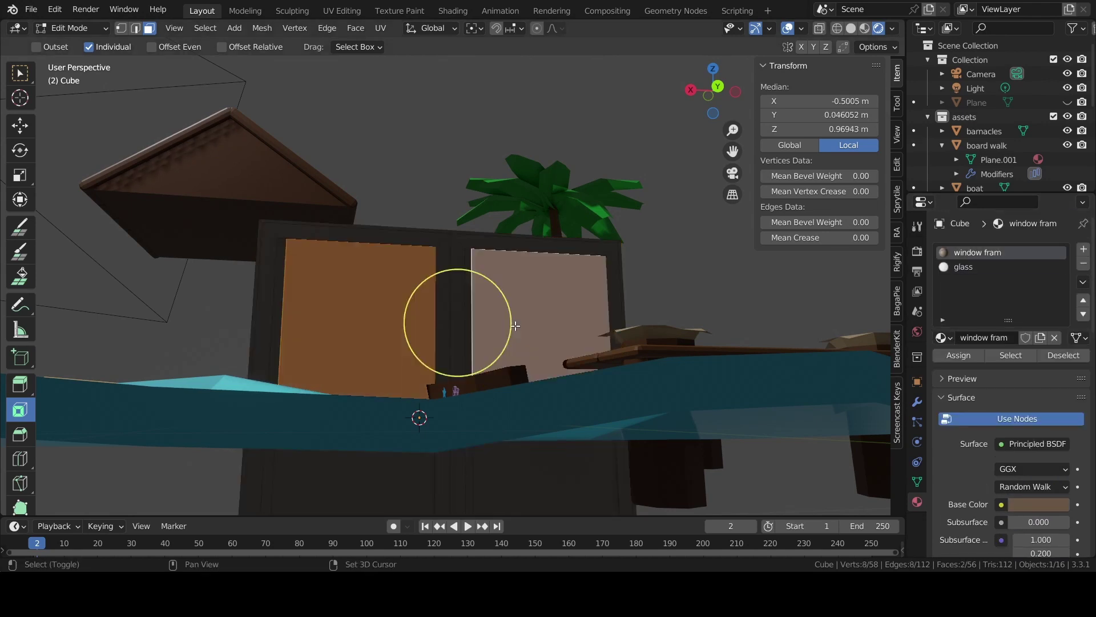
left_click(532, 473, "shift")
left_click(369, 486, "shift")
left_click(994, 268)
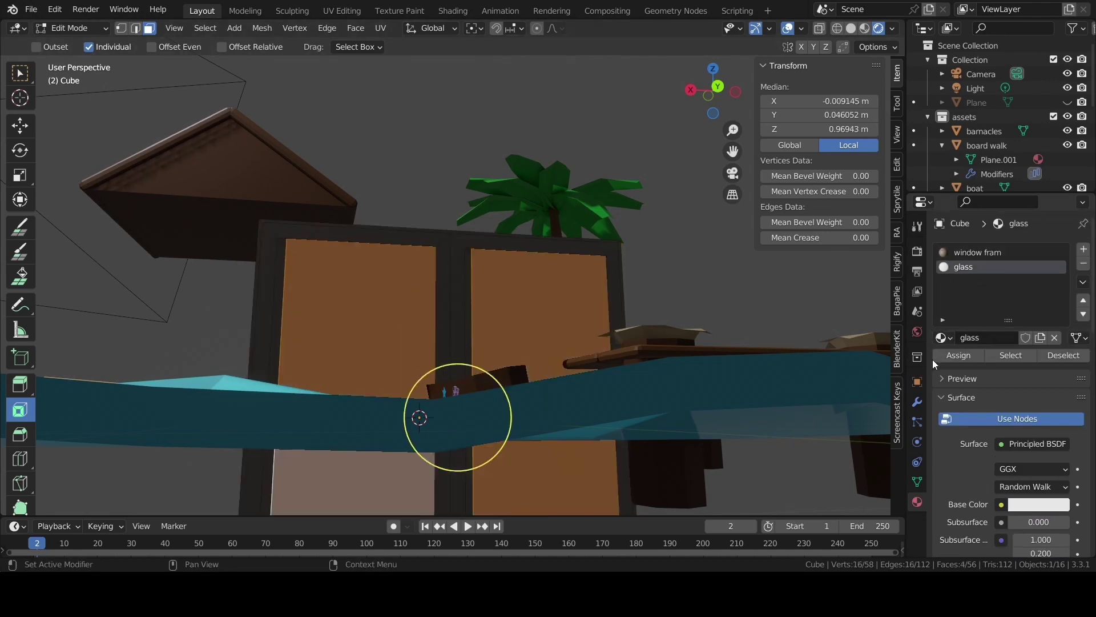
left_click(942, 357)
Flatten the window to a Z scale of 0.07 and apply the scale
key("Tab")
middle_click_drag(404, 264, 516, 265)
scroll(516, 266, "down", 4)
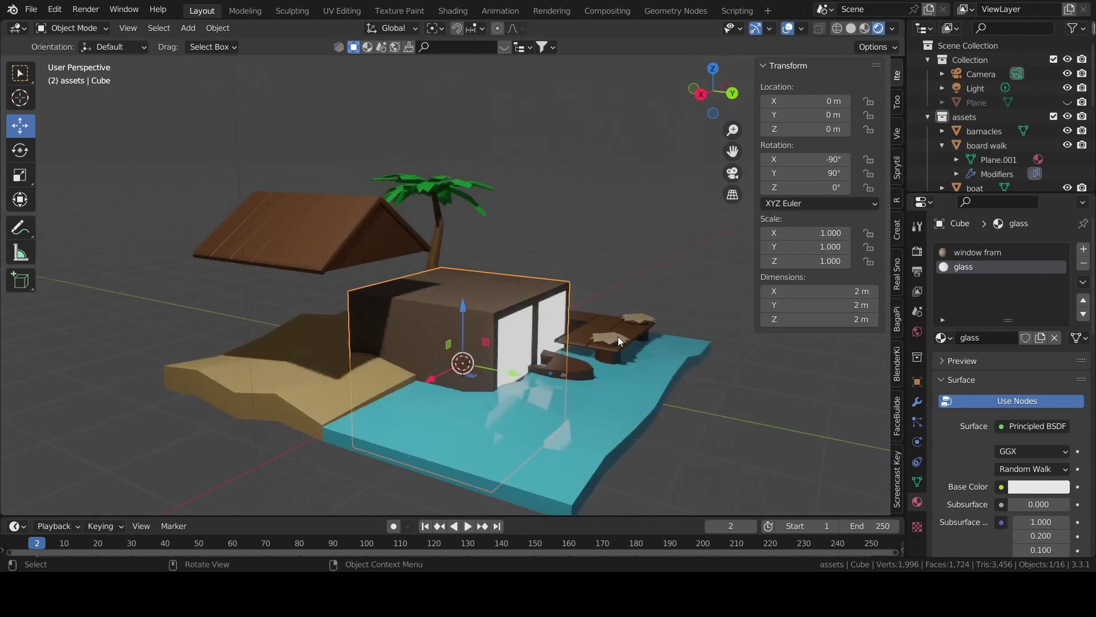
mouse_move(810, 247)
left_mouse_down()
mouse_move(788, 247)
mouse_move(796, 233)
mouse_move(788, 261)
left_mouse_up()
key("ctrl+z")
key("ctrl+z")
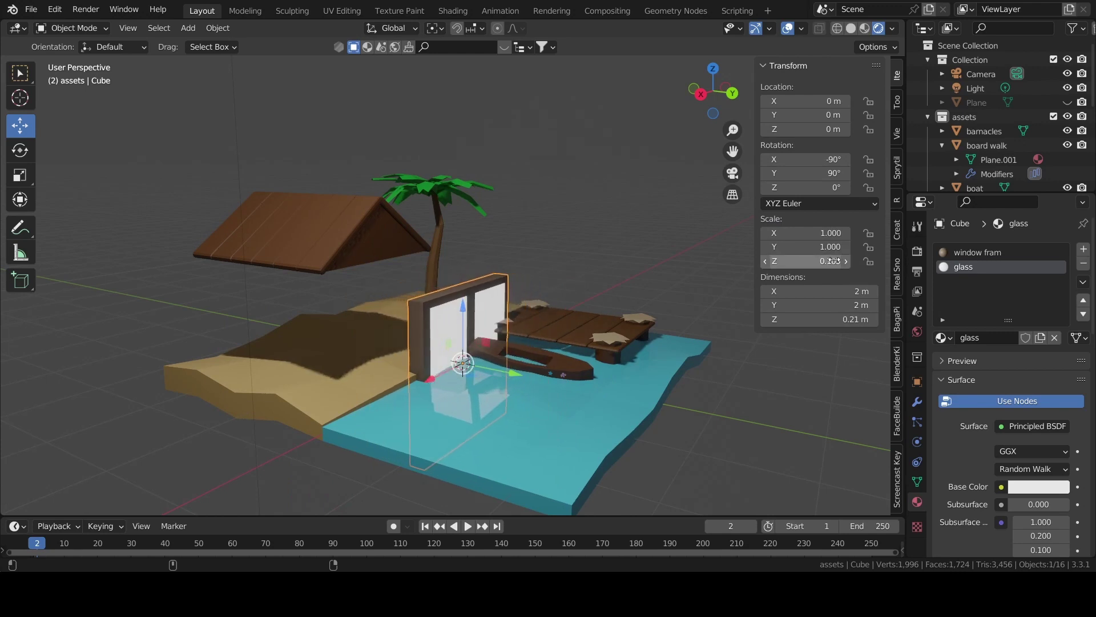
left_click(835, 261)
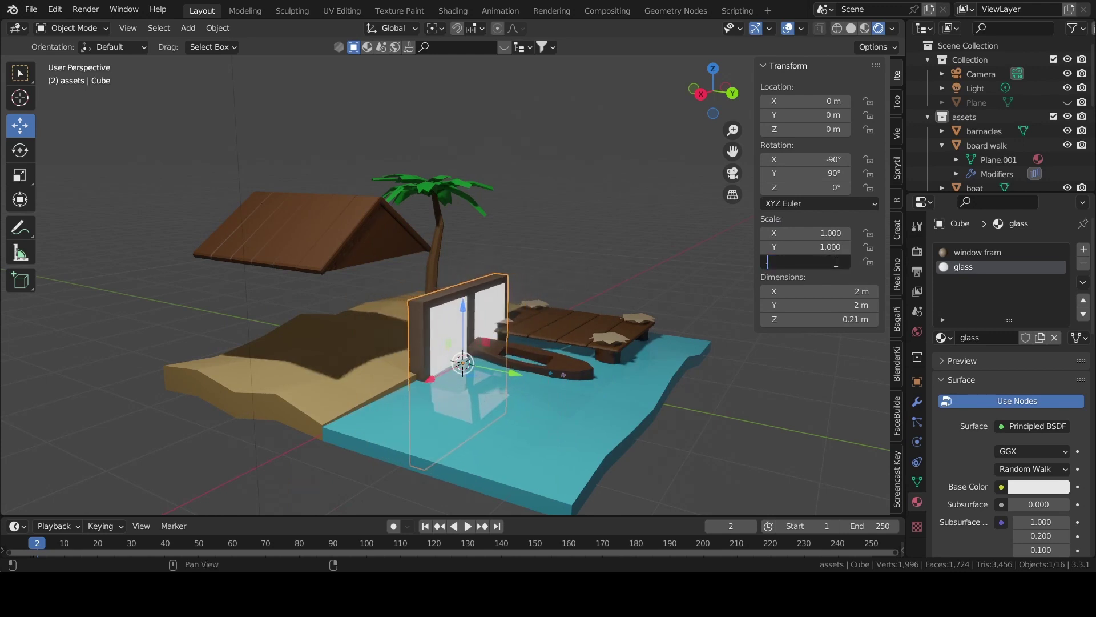
type("0.07")
key("Return")
scroll(544, 361, "up", 3)
scroll(543, 361, "up", 2)
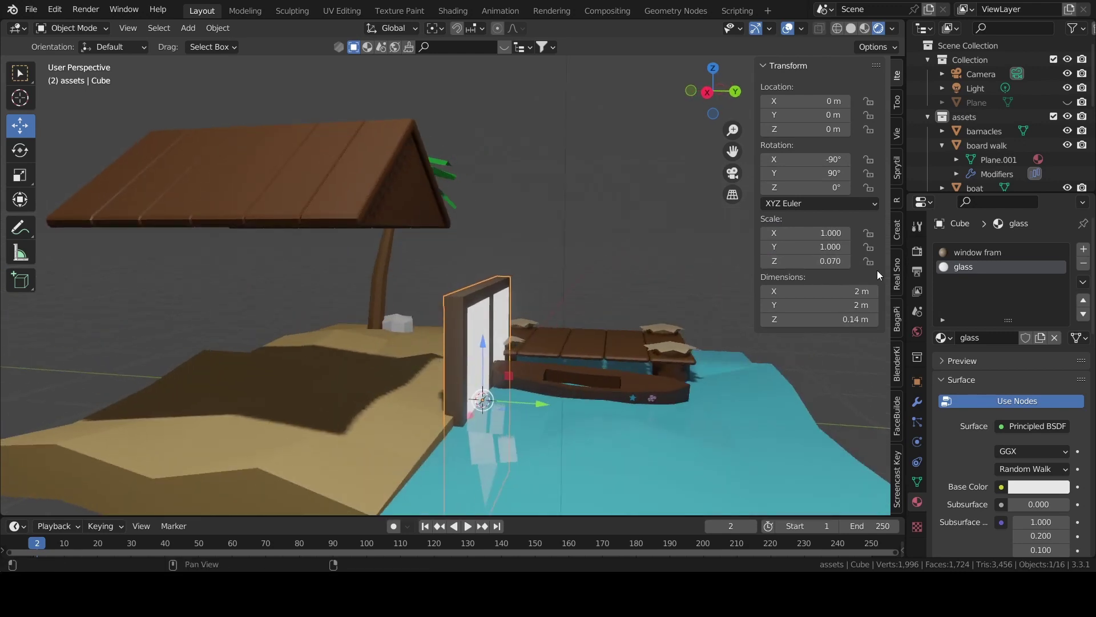
key("ctrl+a")
left_click(526, 357)
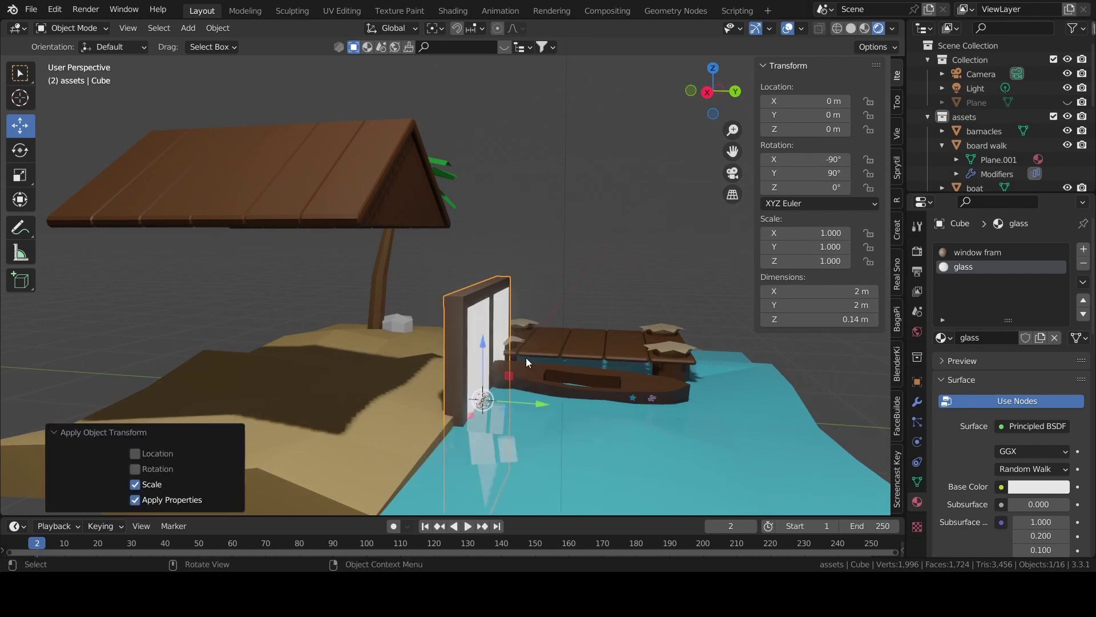
Shrink the window to 0.224 scale and move it to 1.3658 m Z, 1.3553 m X
key("s")
left_click(566, 402)
mouse_move(566, 398)
middle_mouse_down()
mouse_move(402, 401)
mouse_move(482, 318)
mouse_move(441, 362)
middle_mouse_up()
left_click_drag(441, 362, 440, 202)
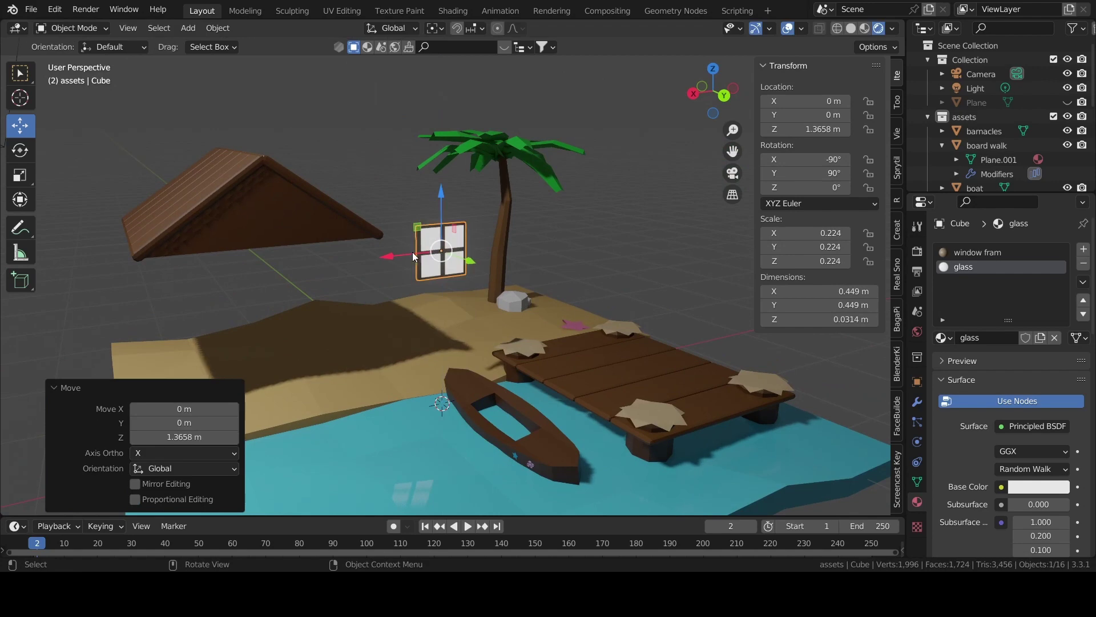
left_click_drag(388, 258, 235, 273)
In back wireframe view, make a first move raising the window under the roof
left_click(723, 95)
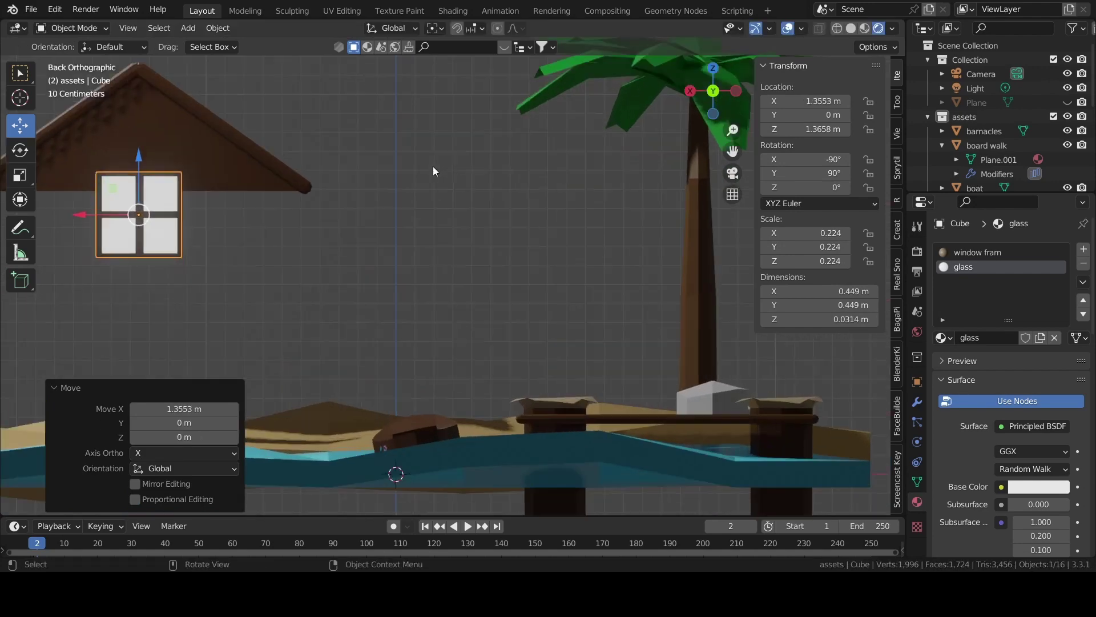
left_click(837, 30)
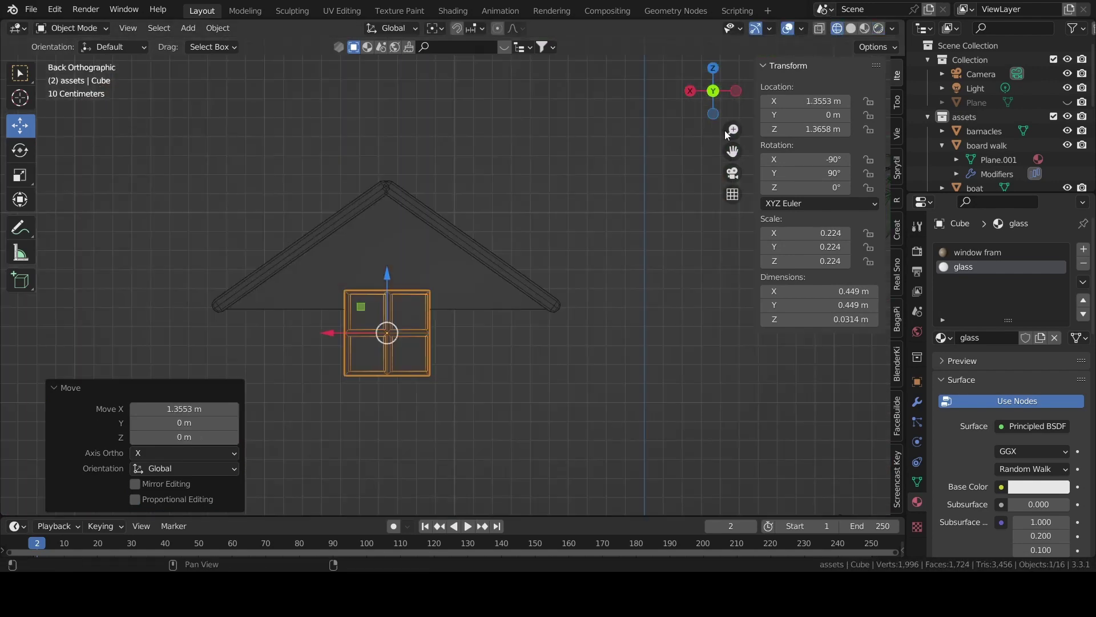
scroll(375, 356, "up", 3)
middle_click_drag(375, 356, 424, 281, "shift")
key("g")
left_click(445, 176)
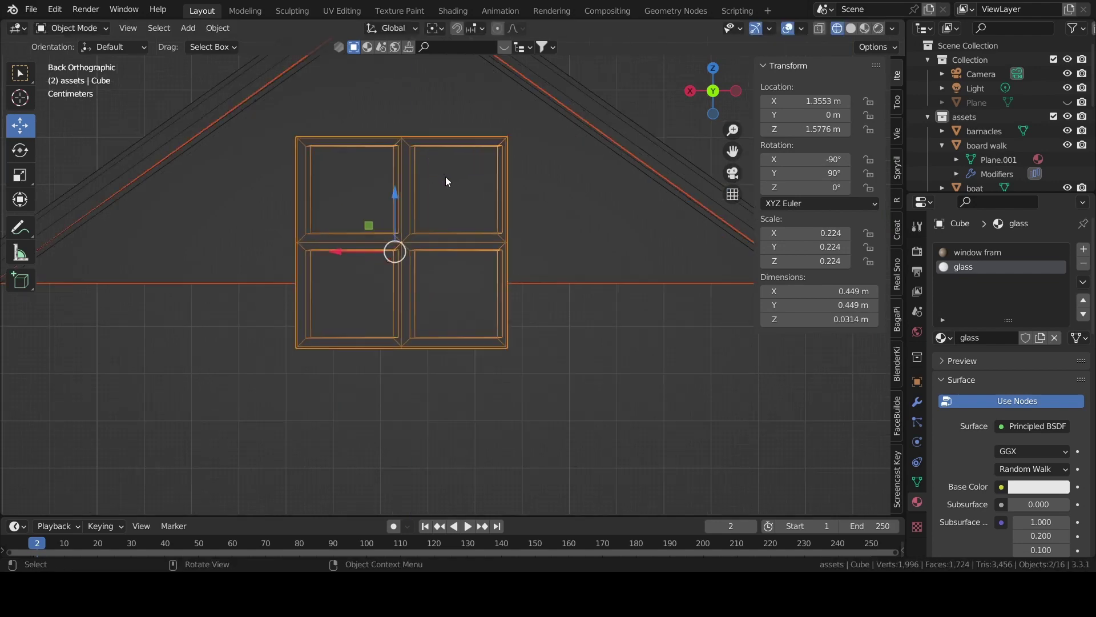
scroll(457, 189, "up", 3)
scroll(446, 201, "up", 1)
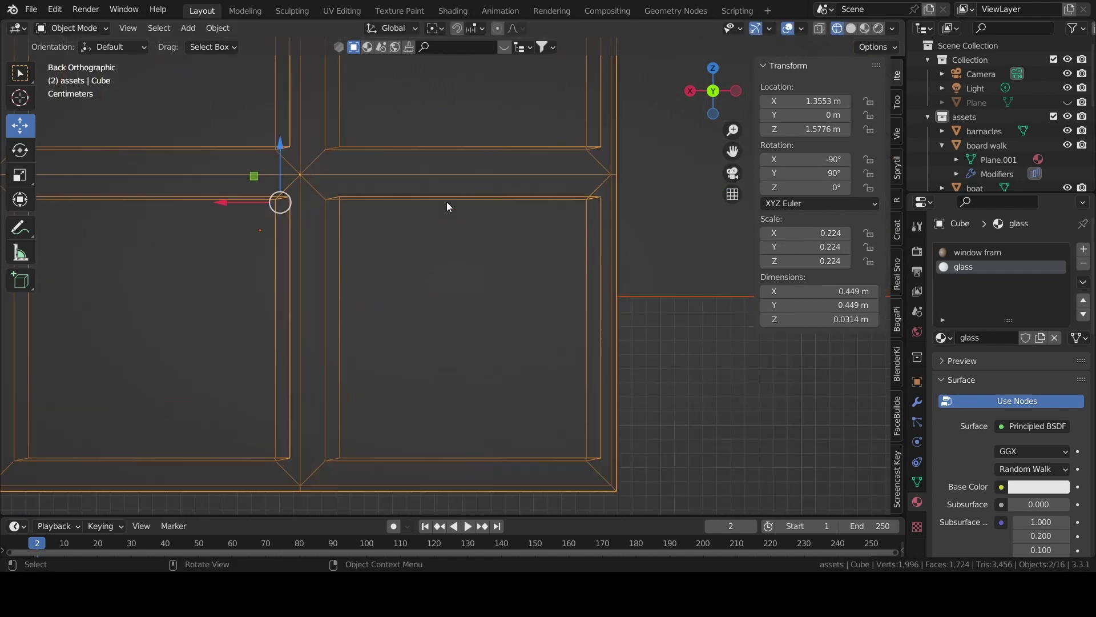
scroll(424, 239, "down", 2)
Set the window's origin to its geometry centre
right_click(424, 231)
left_click(412, 85)
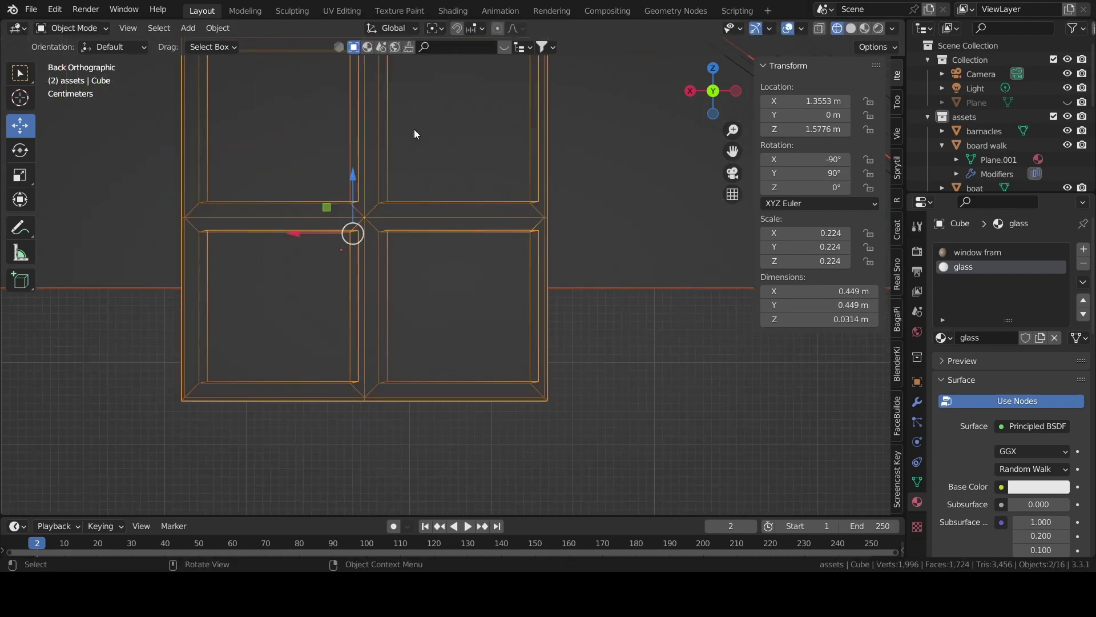
right_click(408, 87)
left_click(503, 120)
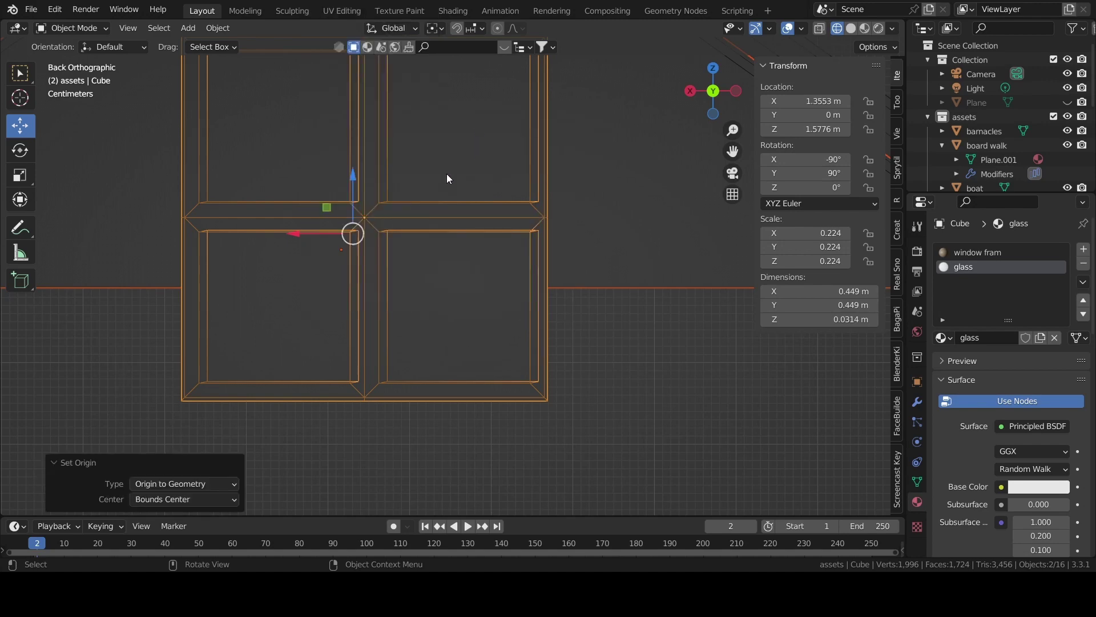
mouse_move(448, 179)
middle_mouse_down()
mouse_move(539, 248)
mouse_move(598, 116)
middle_mouse_up()
scroll(528, 228, "down", 3)
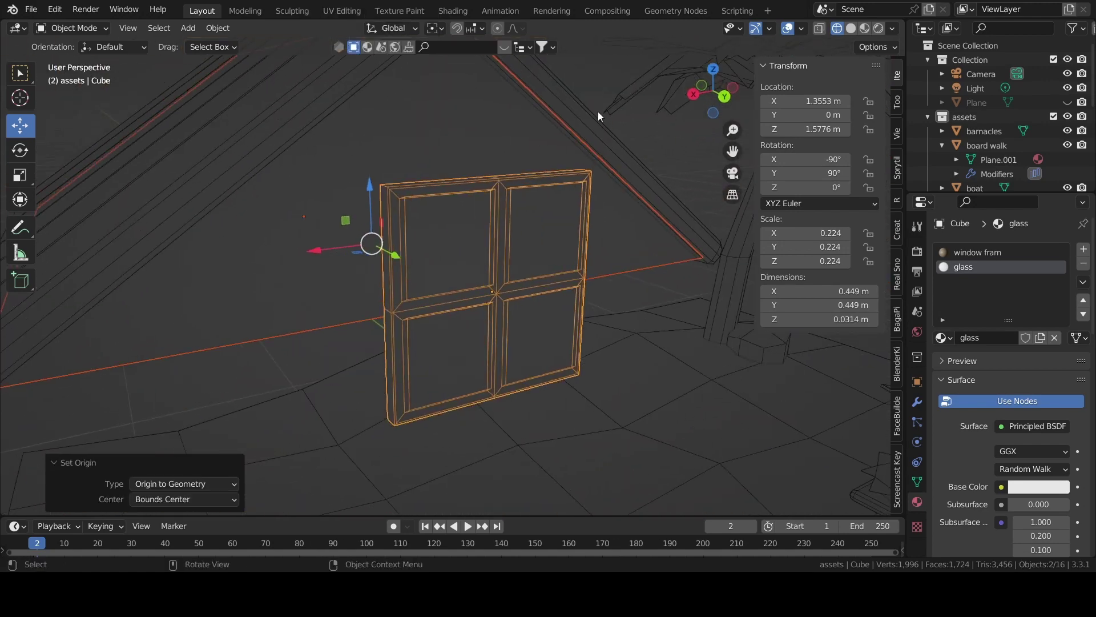
Return to the straight back view and select just the window frame
left_click(725, 95)
scroll(415, 237, "up", 2)
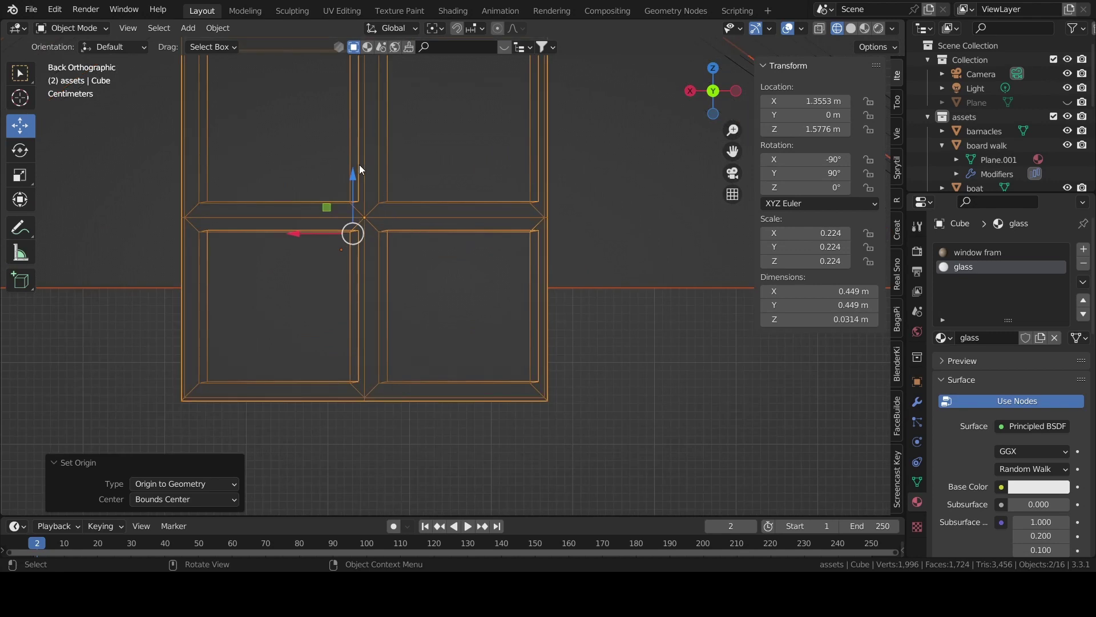
key("g")
left_click(458, 180)
left_click(455, 228)
scroll(455, 224, "down", 2)
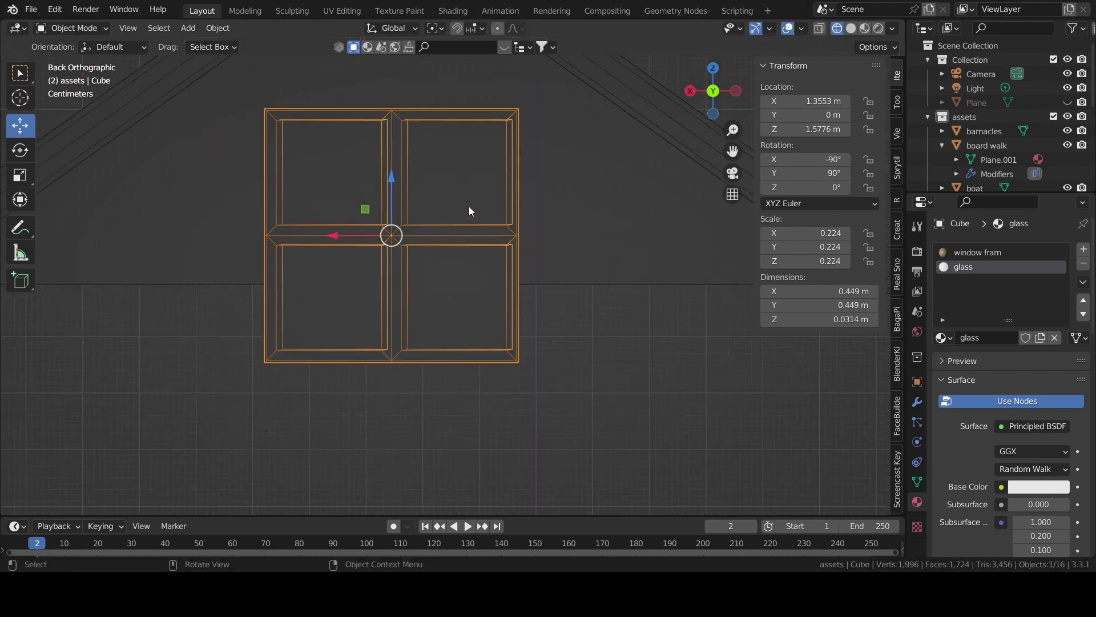
Set the gable wall's origin to its geometry centre
left_click(564, 202)
key("shift+a")
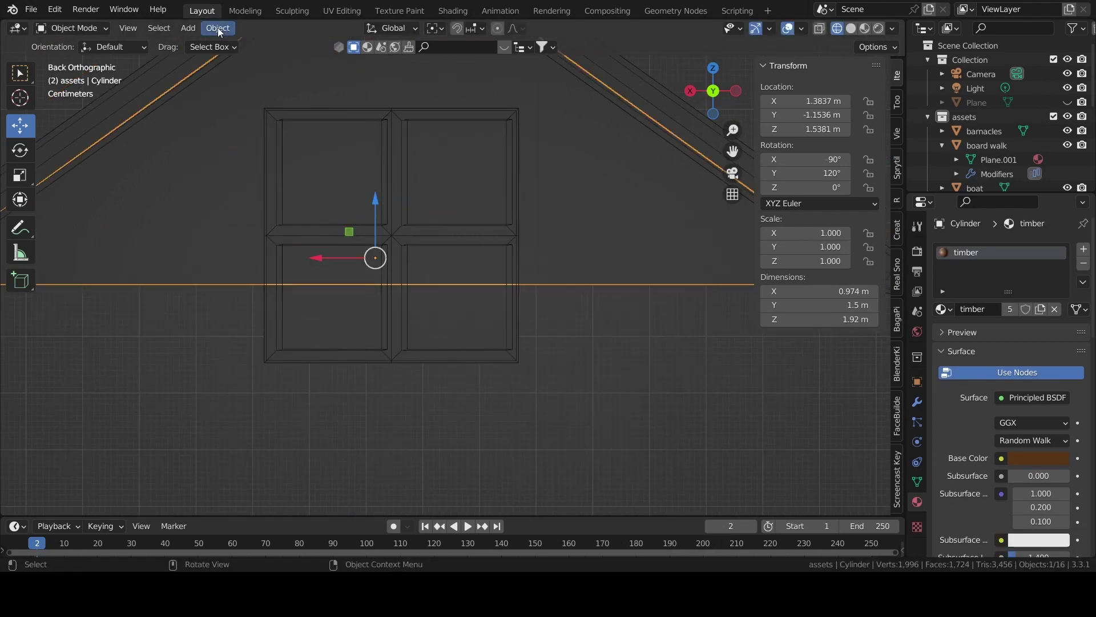
left_click(219, 30)
left_click(368, 72)
scroll(435, 178, "down", 1)
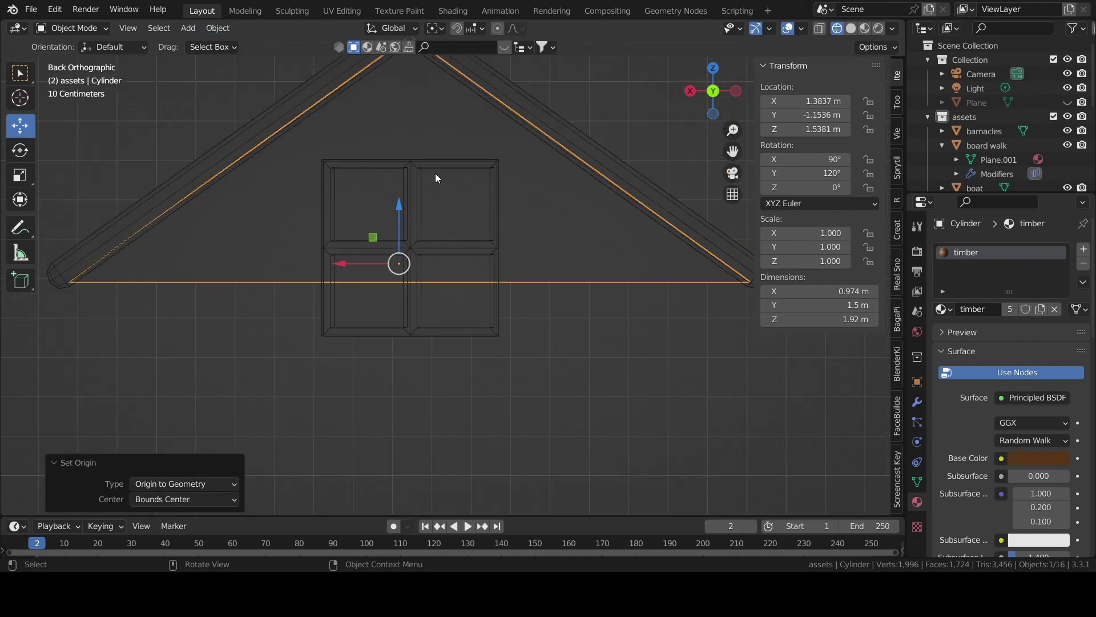
mouse_move(435, 173)
middle_mouse_down()
mouse_move(559, 235)
mouse_move(600, 238)
mouse_move(541, 92)
middle_mouse_up()
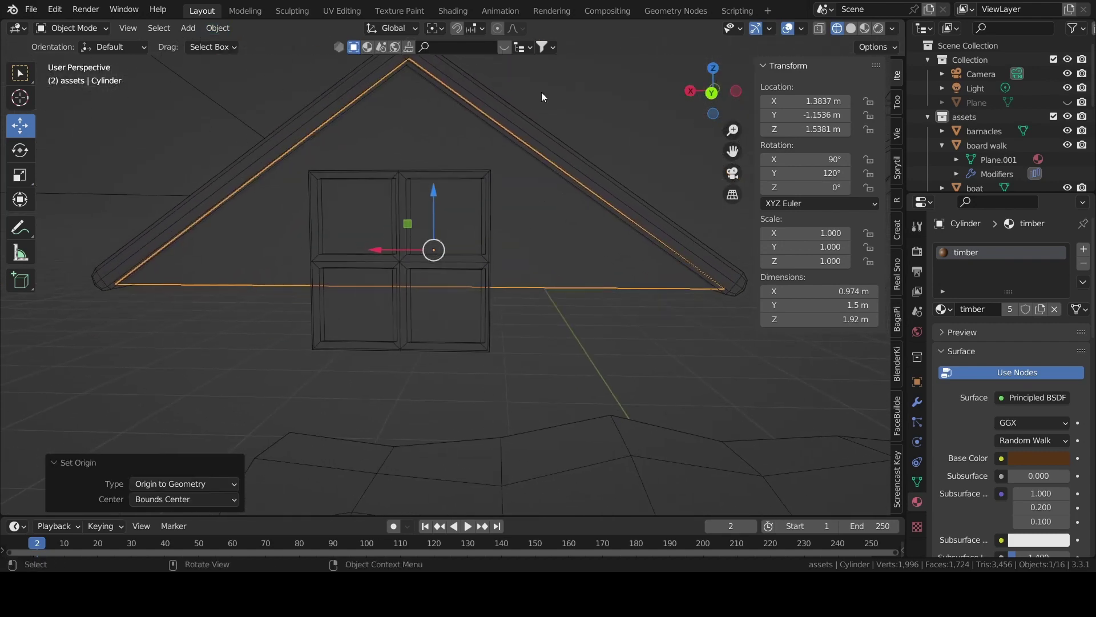
left_click(713, 93)
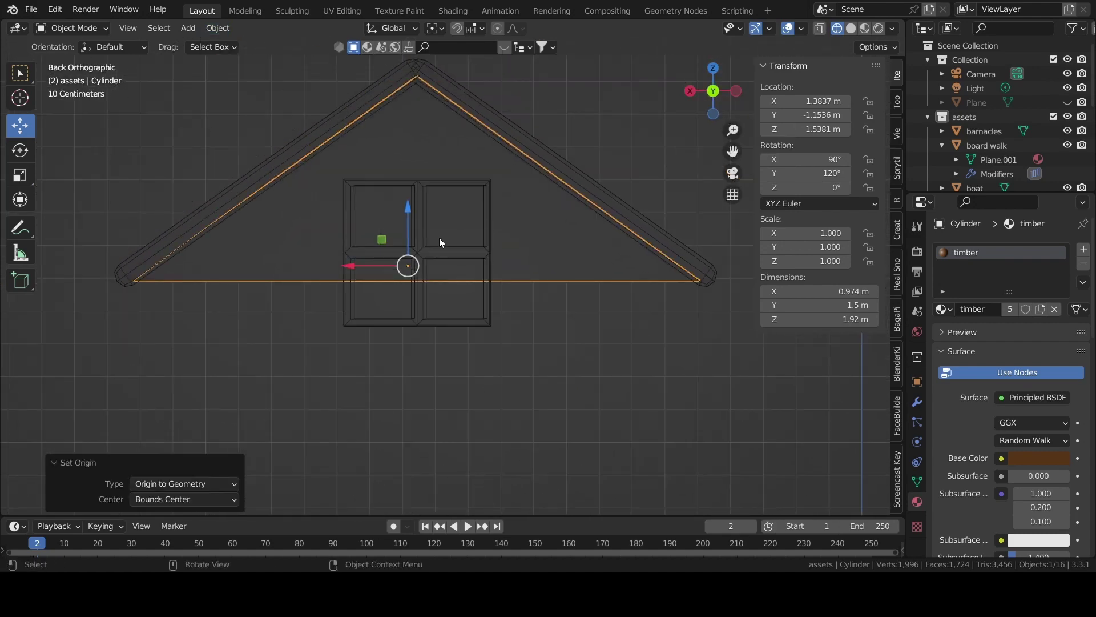
scroll(400, 251, "up", 2)
Scale the glass window down to about half size
left_click(472, 248)
key("s")
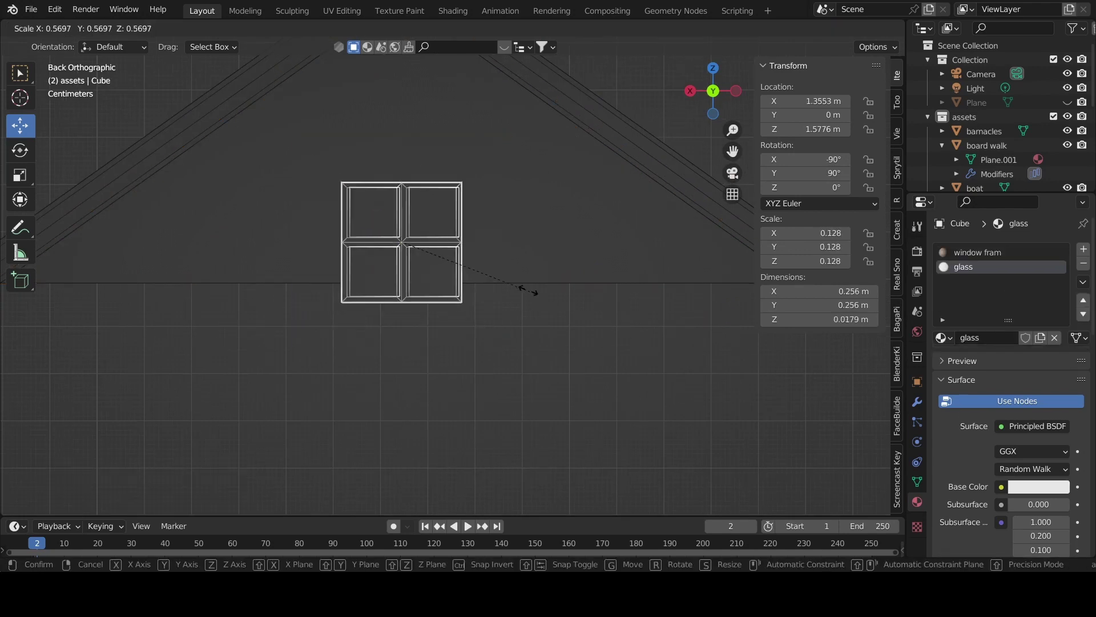
left_click(525, 290)
left_click(411, 158)
left_click(423, 214)
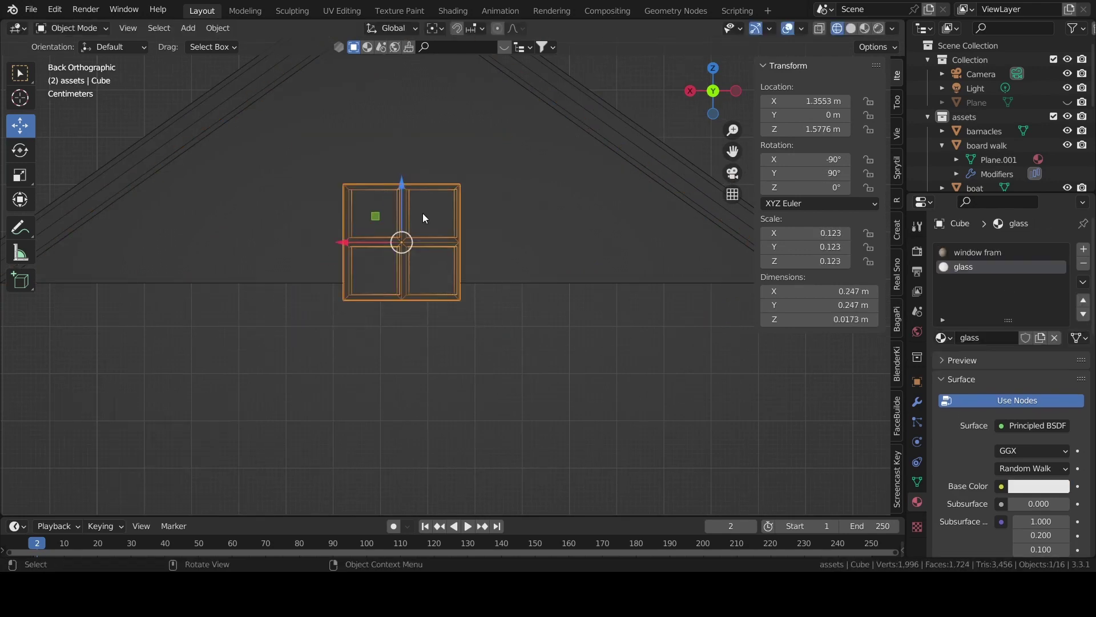
Raise the window higher up the gable, nudging it slightly along X
left_click_drag(406, 183, 396, 120)
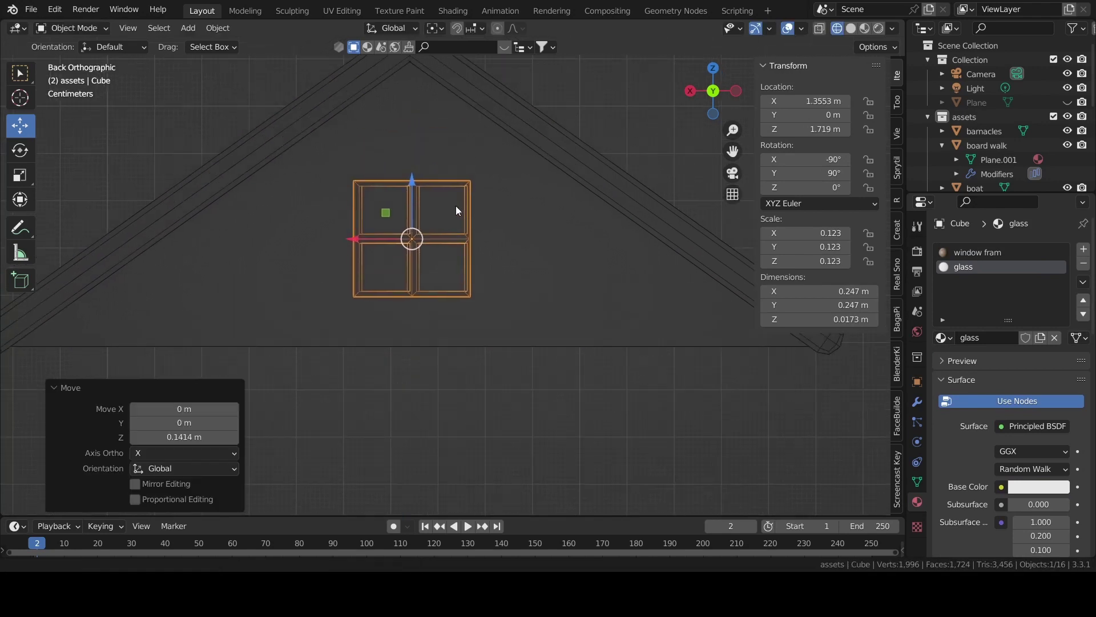
scroll(365, 219, "up", 1)
mouse_move(358, 233)
left_mouse_down()
mouse_move(344, 233)
mouse_move(379, 238)
left_mouse_up()
scroll(359, 246, "down", 1)
left_click_drag(409, 189, 409, 159)
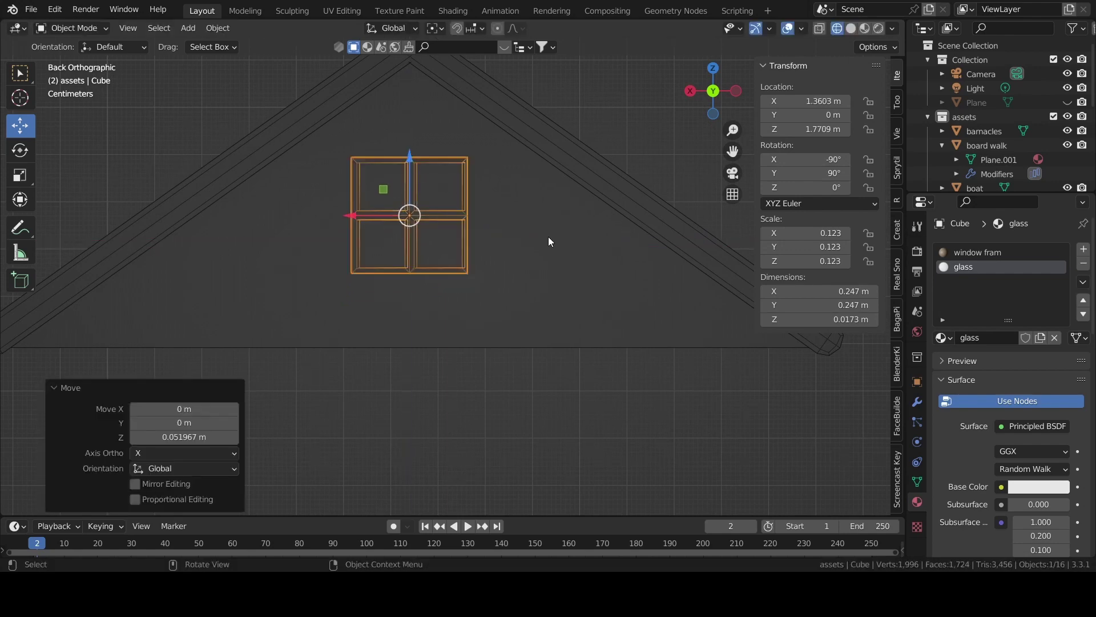
Enlarge the window slightly to 0.146 scale and set it into the gable wall
key("s")
left_click(565, 280)
mouse_move(556, 290)
middle_mouse_down()
mouse_move(539, 297)
mouse_move(598, 247)
middle_mouse_up()
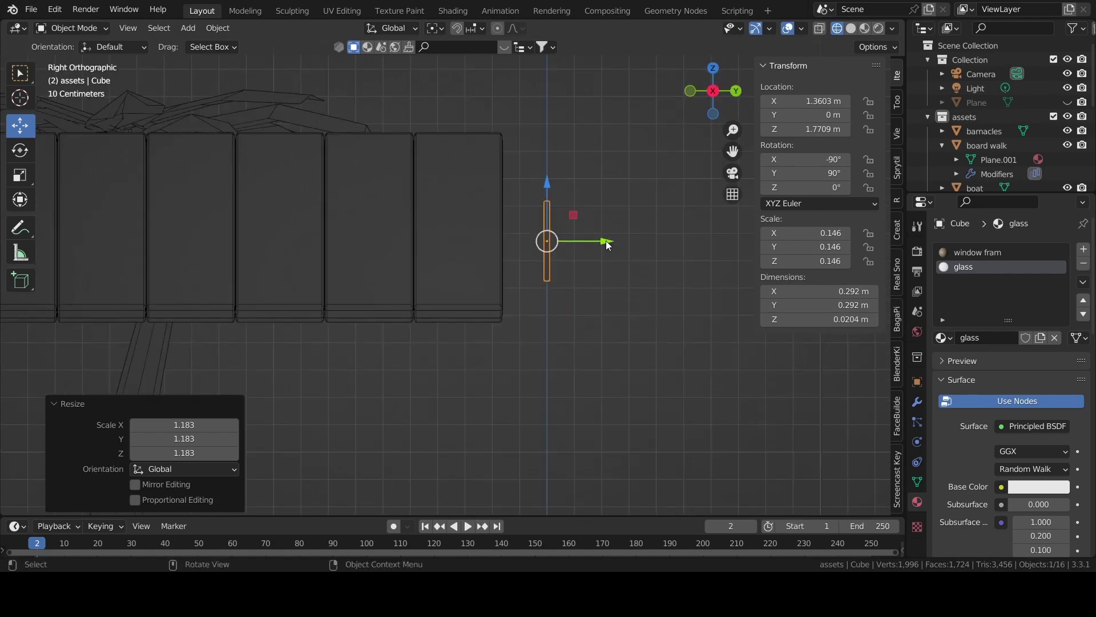
left_click_drag(607, 244, 557, 246)
mouse_move(557, 245)
middle_mouse_down()
mouse_move(527, 252)
mouse_move(615, 251)
mouse_move(598, 272)
middle_mouse_up()
left_click_drag(618, 201, 612, 195)
mouse_move(612, 195)
middle_mouse_down()
mouse_move(633, 239)
mouse_move(540, 190)
mouse_move(378, 221)
mouse_move(260, 216)
middle_mouse_up()
left_click_drag(282, 212, 292, 209)
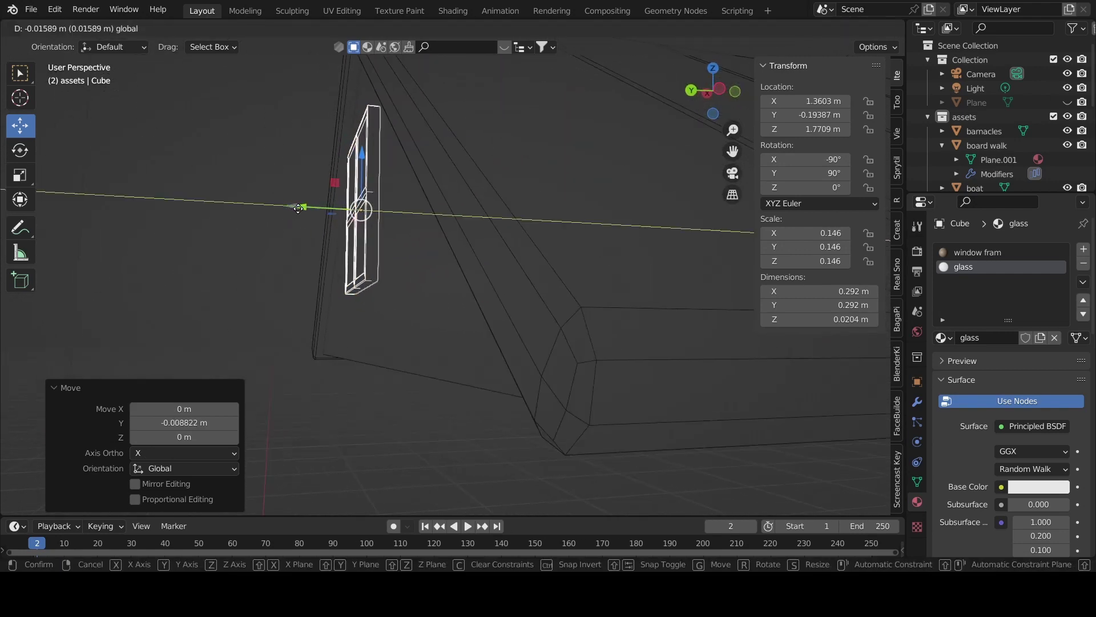
middle_click_drag(292, 209, 494, 333)
Duplicate the window as Cube.001 and slide the copy along Y
key("shift+d")
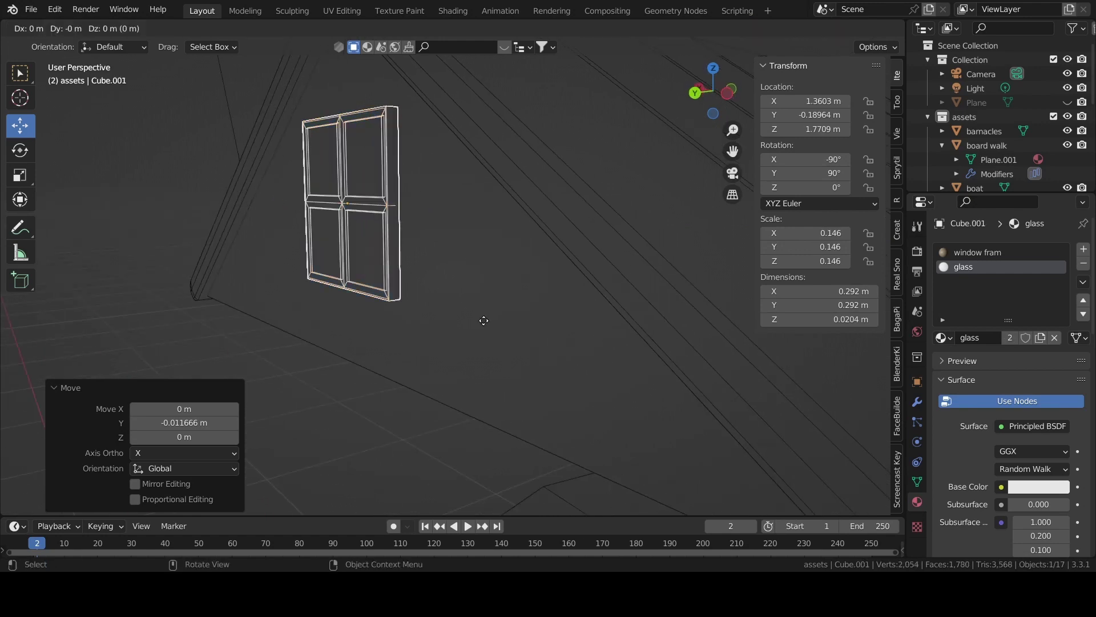
key("y")
left_click(664, 299)
middle_click_drag(664, 299, 580, 308)
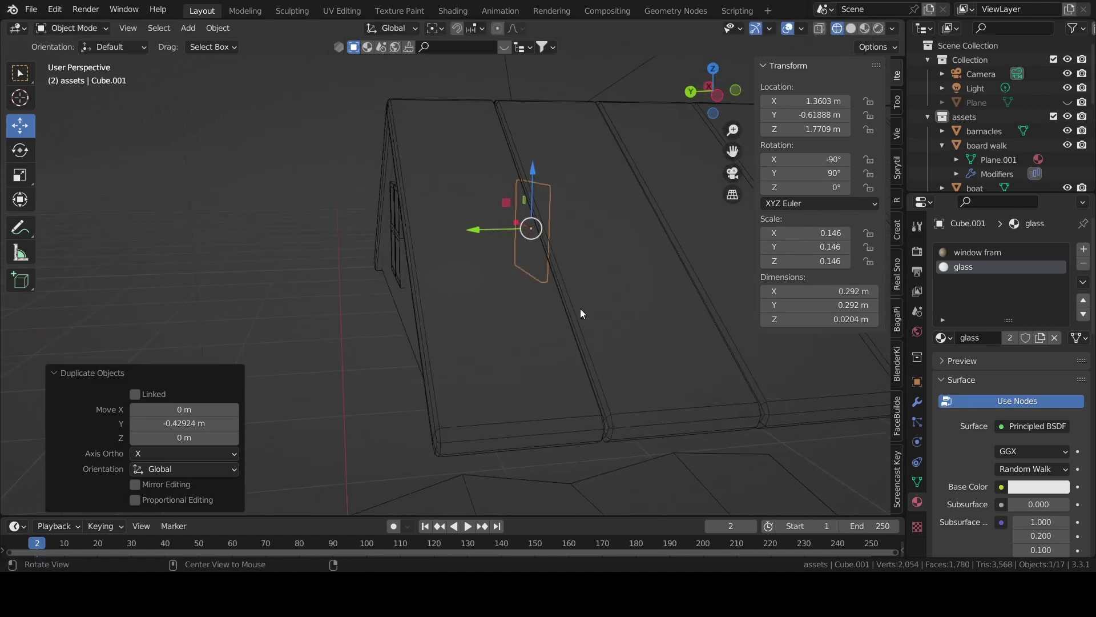
Set the copied window's X rotation to 90°
left_click(819, 161)
key("Home")
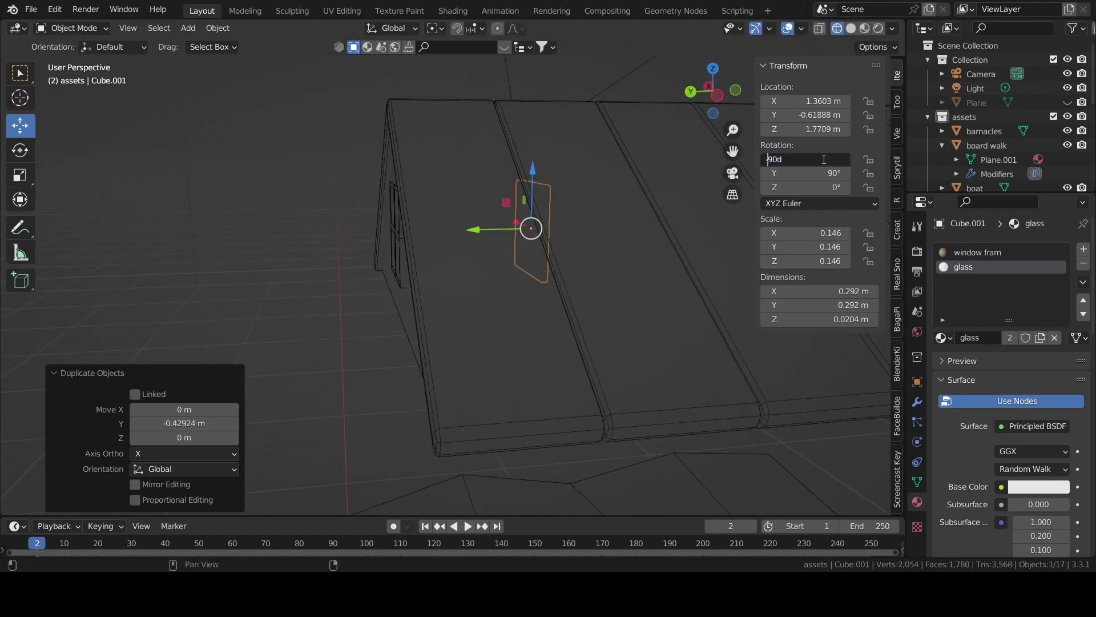
key("Delete")
key("Delete")
type("18")
key("Return")
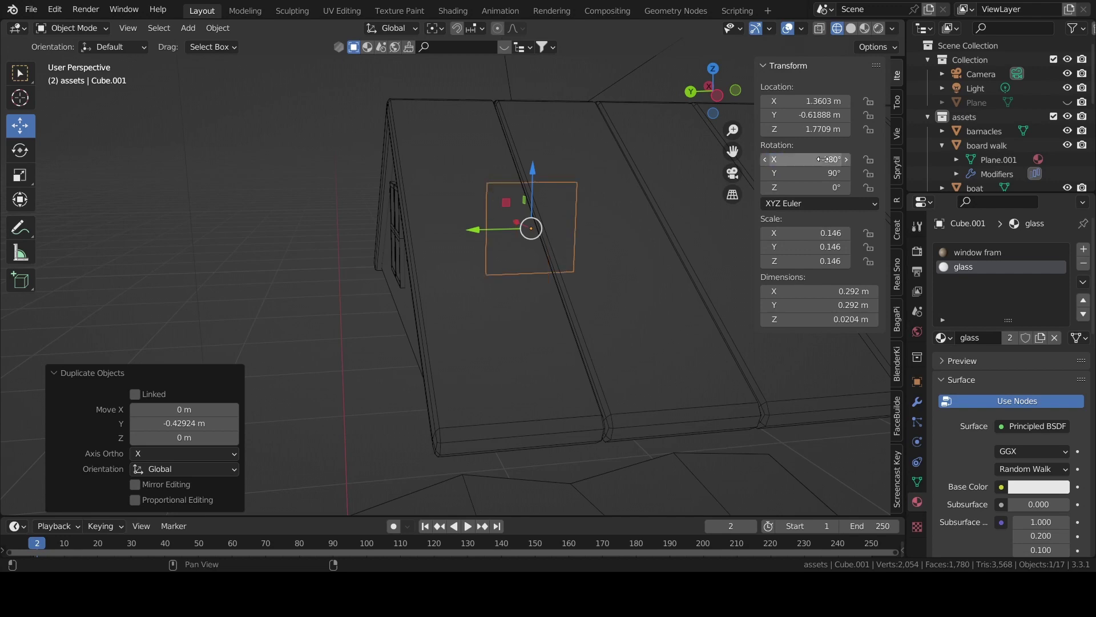
left_click(823, 159)
type("90")
key("Return")
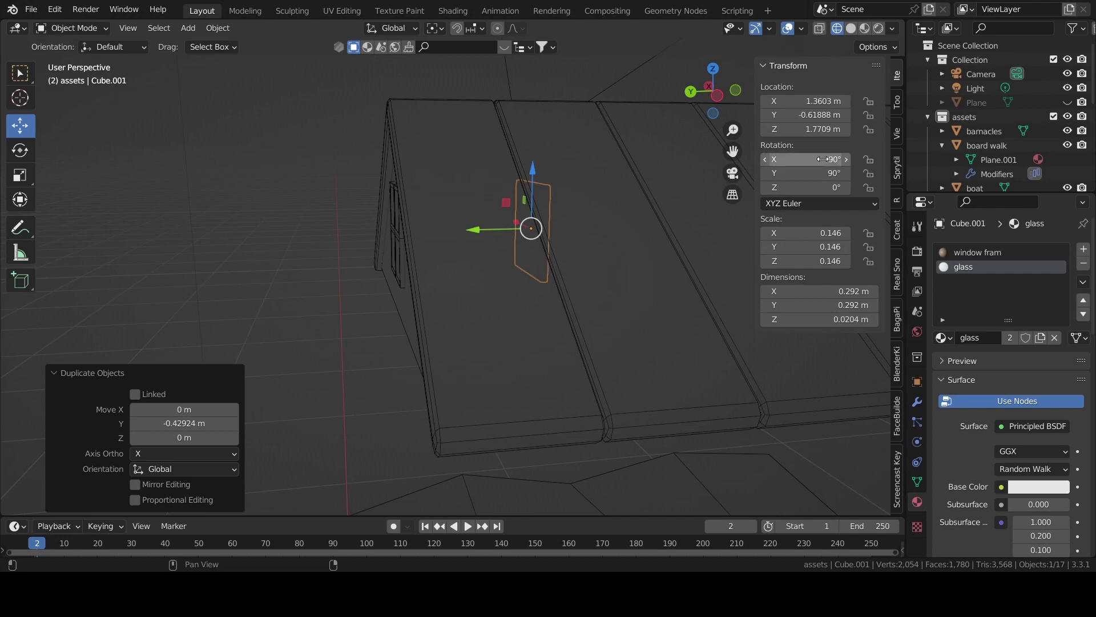
key("KP_1")
Move the copy along Y to the far gable end at -2.1056 m
mouse_move(580, 287)
middle_mouse_down()
mouse_move(594, 285)
mouse_move(464, 255)
middle_mouse_up()
key("g")
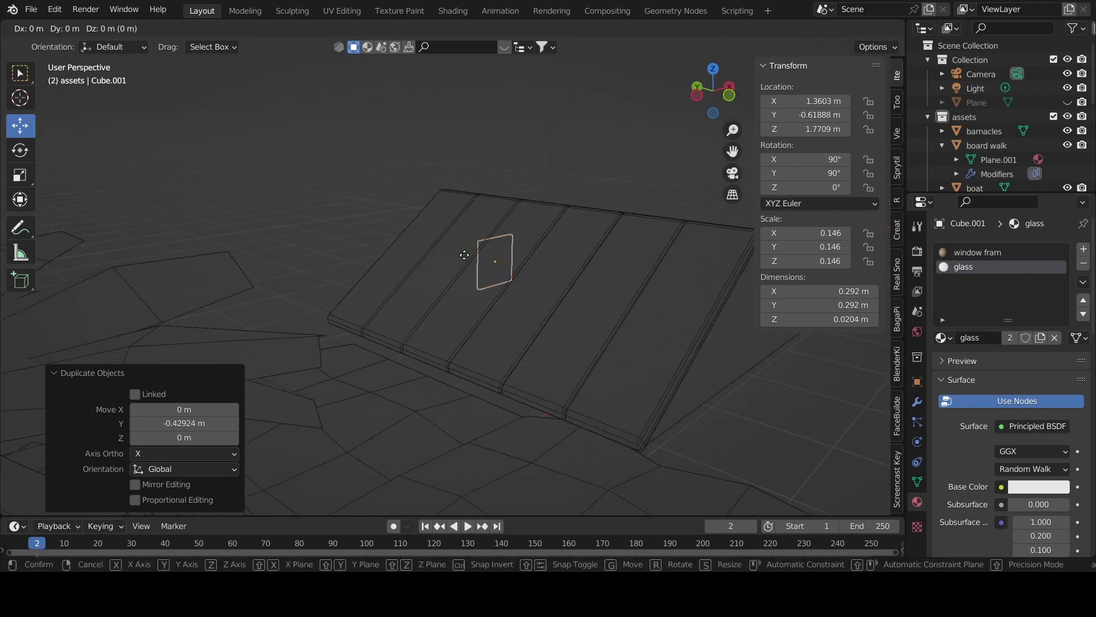
key("y")
left_click(765, 398)
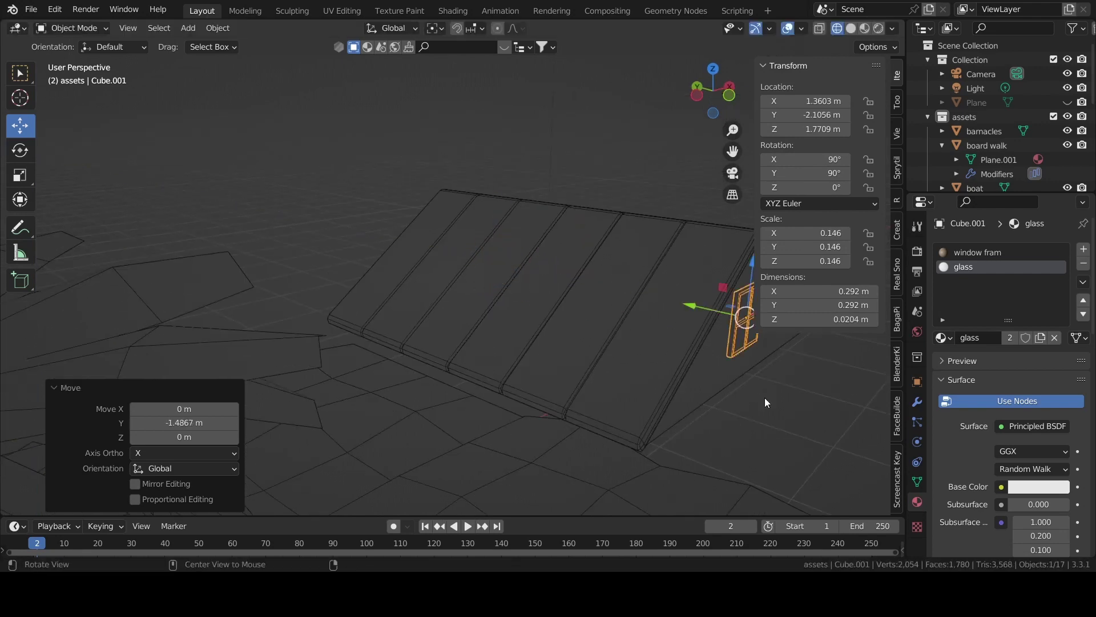
key("KP_Decimal")
left_click(420, 335)
middle_click_drag(421, 334, 375, 316)
Look through the scene camera and show the island with rendered shading
scroll(376, 316, "down", 5)
left_click(539, 412)
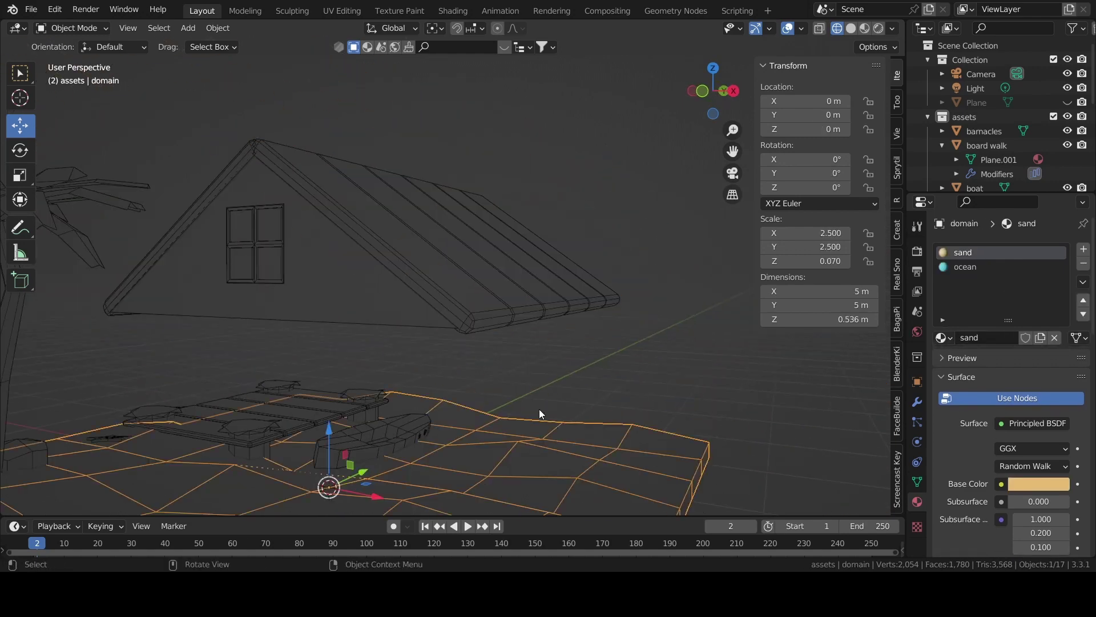
left_click(665, 393)
left_click(734, 174)
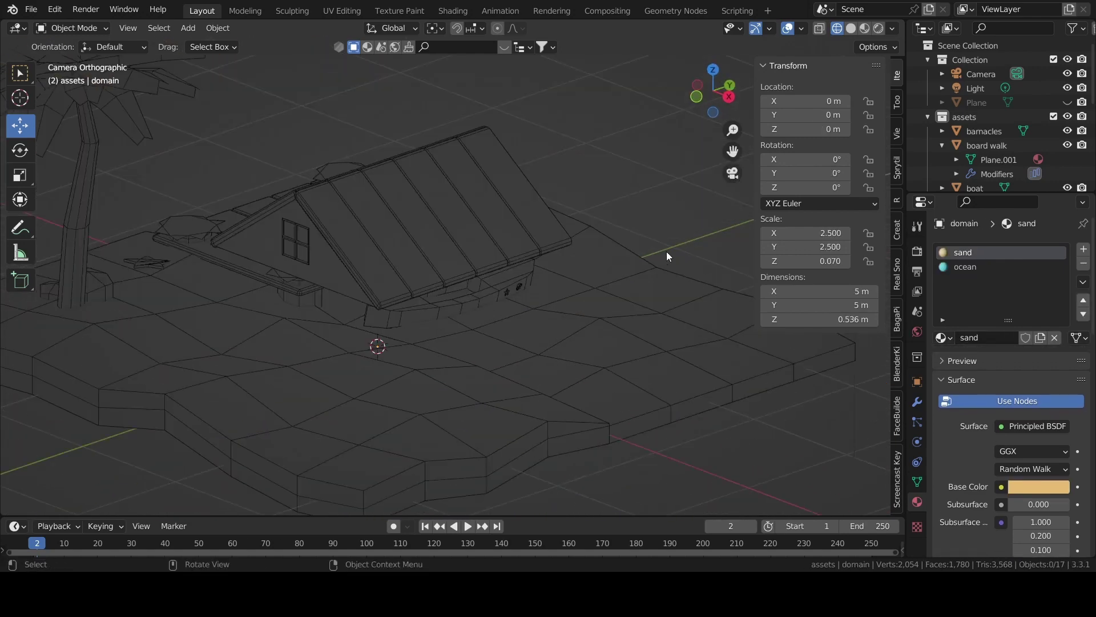
scroll(667, 252, "down", 1)
left_click(879, 28)
middle_click_drag(434, 331, 562, 392)
scroll(514, 351, "down", 3)
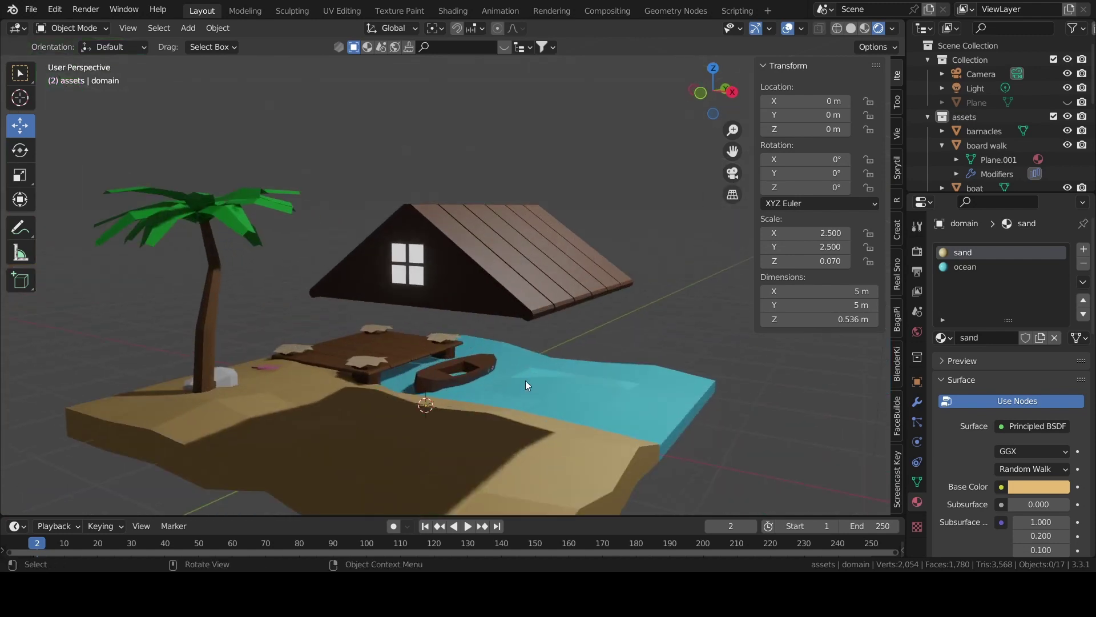
scroll(577, 399, "up", 3)
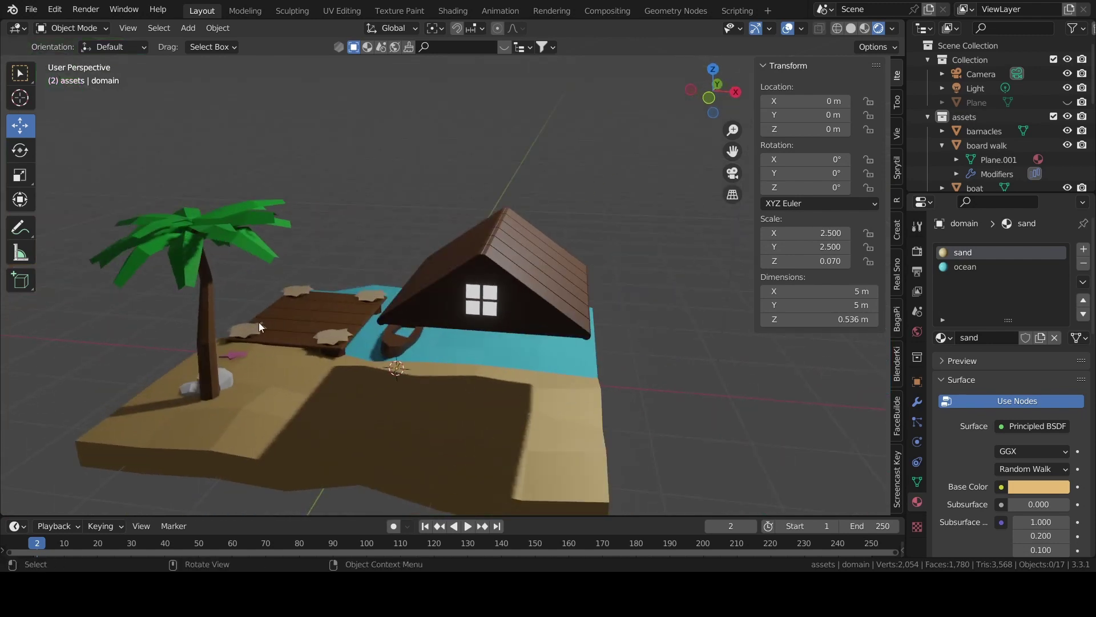
Parent both windows and the roof parts to the gable wall
left_click(206, 308)
left_click(492, 295)
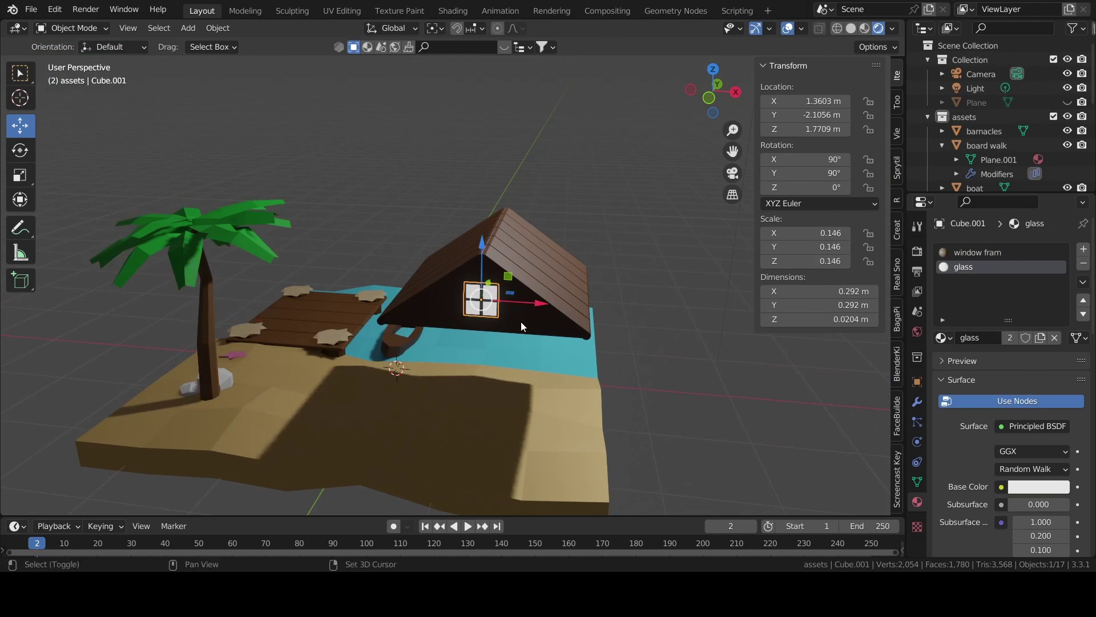
left_click(520, 321, "shift")
middle_click_drag(569, 315, 523, 336)
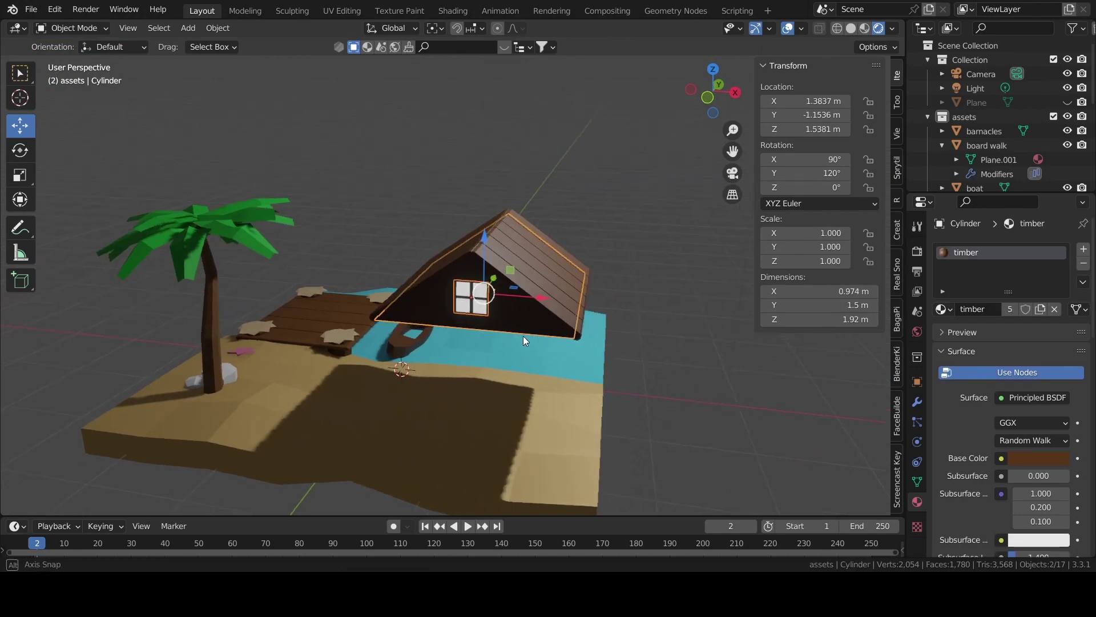
left_click(530, 318)
left_click(436, 265, "shift")
left_click(450, 292, "shift")
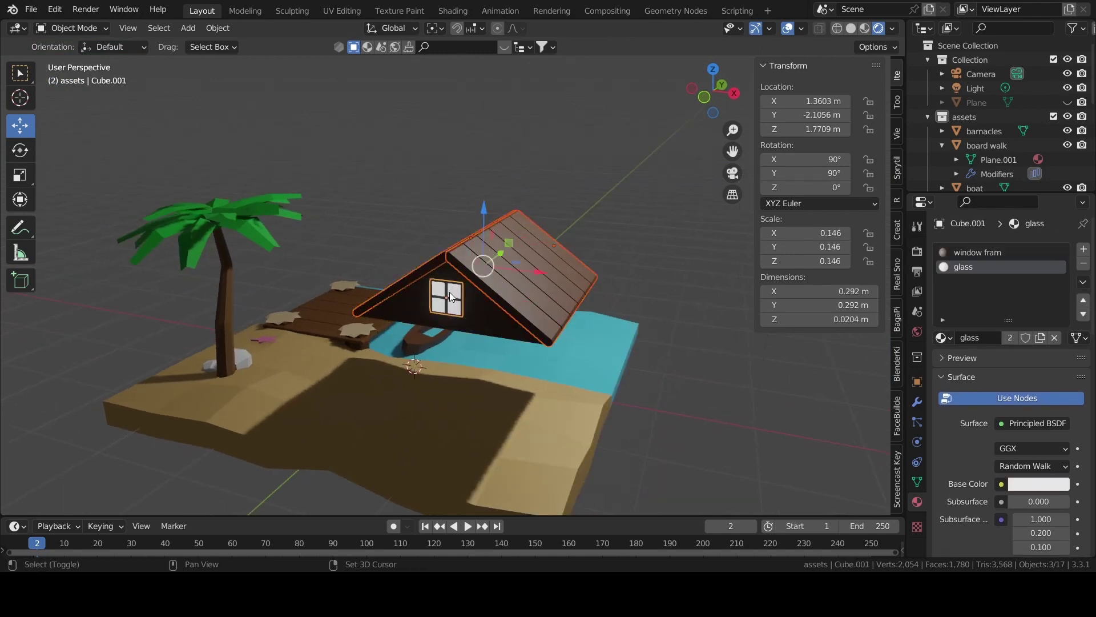
mouse_move(481, 324)
middle_mouse_down()
mouse_move(277, 304)
mouse_move(408, 268)
middle_mouse_up()
left_click(454, 279, "shift")
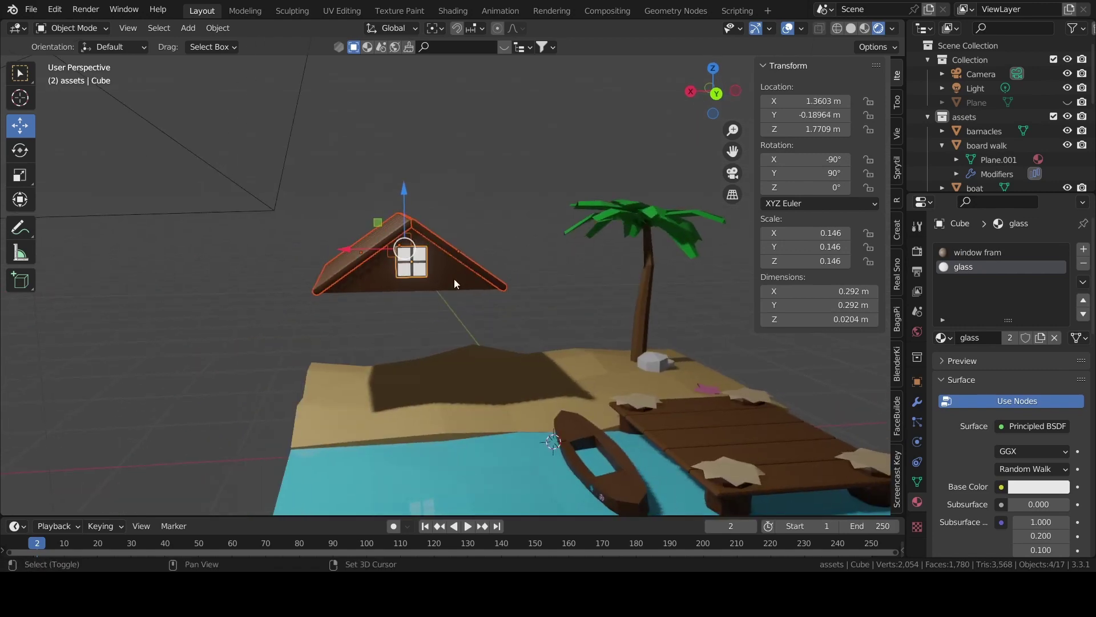
key("ctrl+p")
left_click(454, 280)
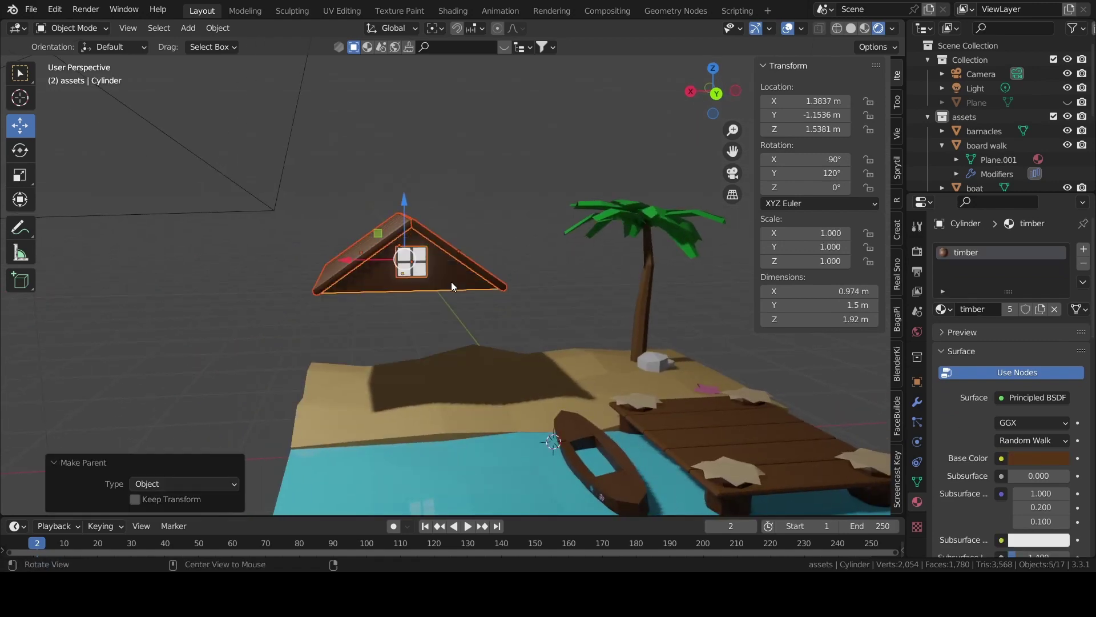
Slide the whole hut about 2.4 m along X to -1.0295 m
mouse_move(451, 283)
middle_mouse_down()
mouse_move(715, 348)
mouse_move(556, 306)
middle_mouse_up()
left_click_drag(557, 306, 308, 356)
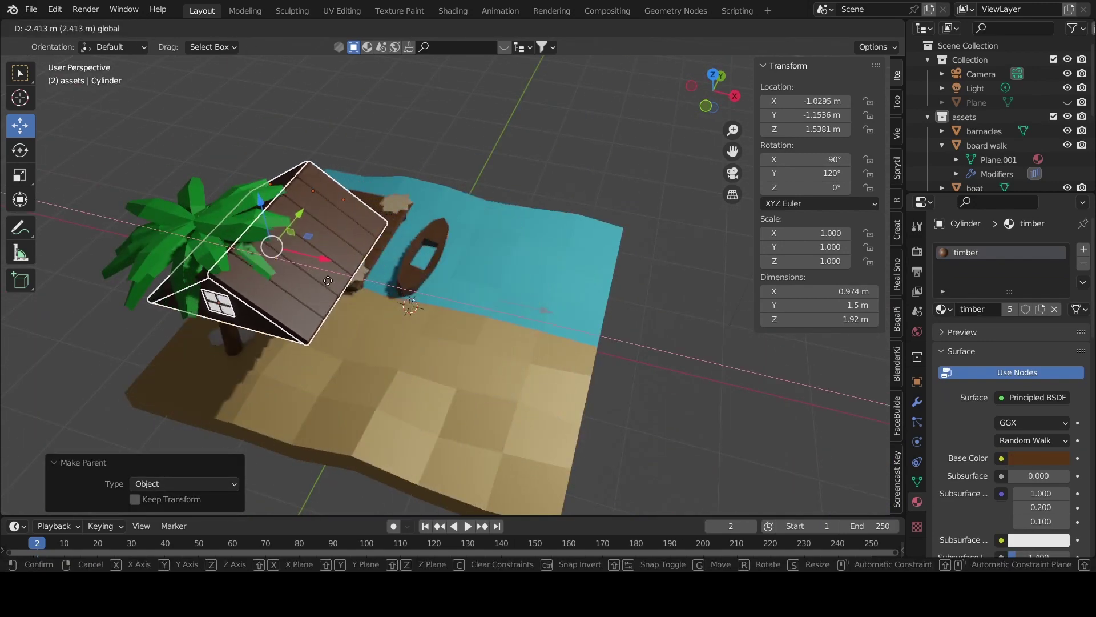
mouse_move(307, 356)
middle_mouse_down()
mouse_move(399, 368)
mouse_move(369, 365)
middle_mouse_up()
Parent the two rocks to the palm tree
left_click(387, 312)
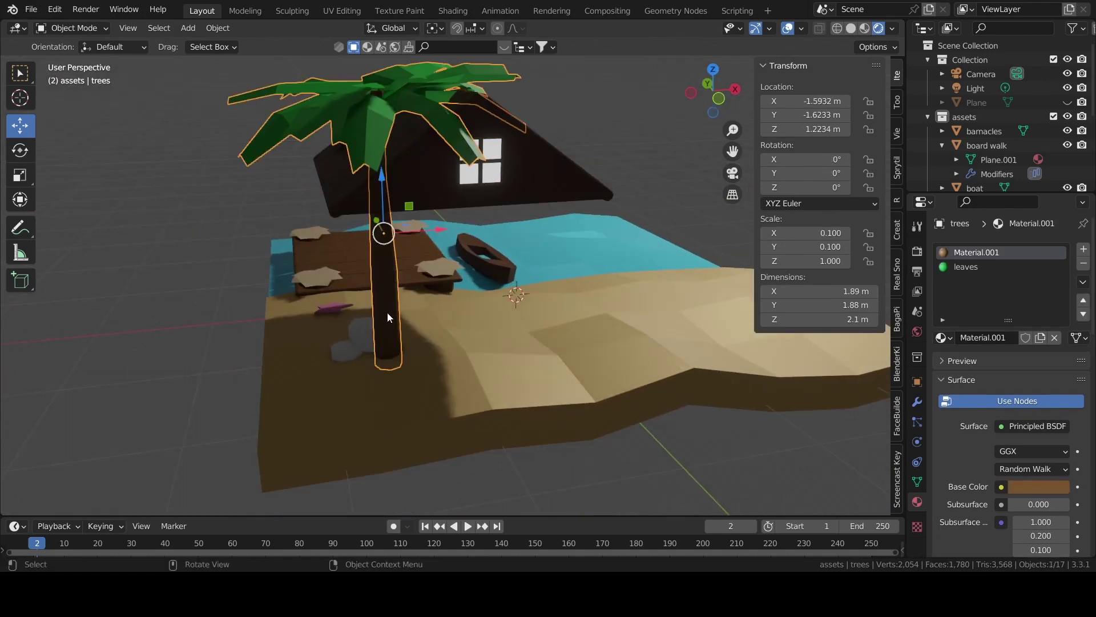
left_click(362, 340, "shift")
left_click(346, 353, "shift")
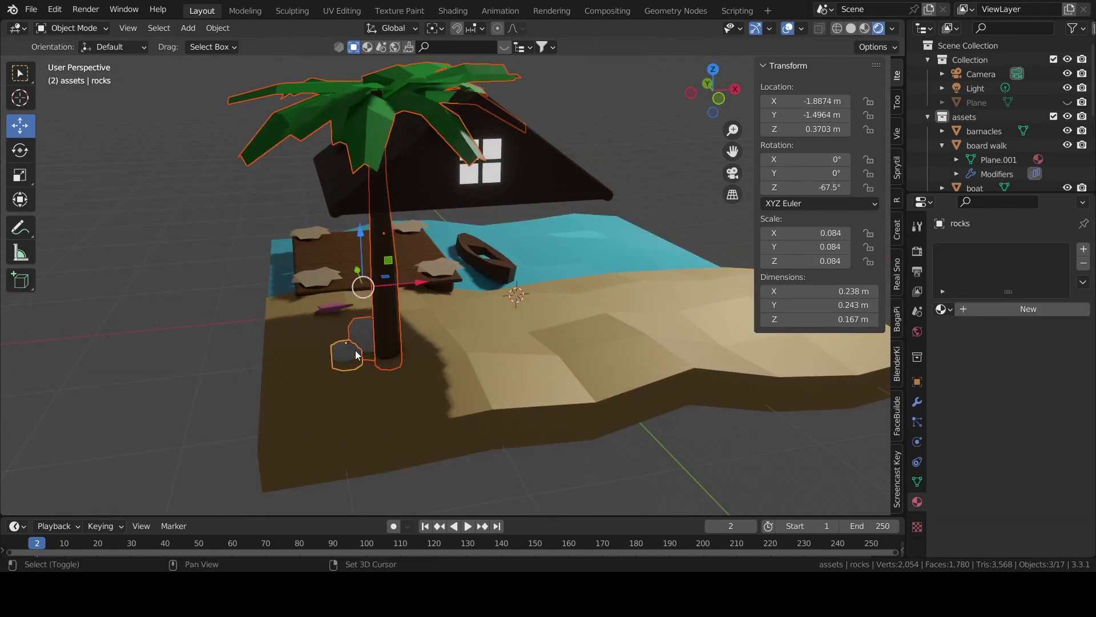
left_click(393, 328, "shift")
key("ctrl+p")
left_click(393, 328)
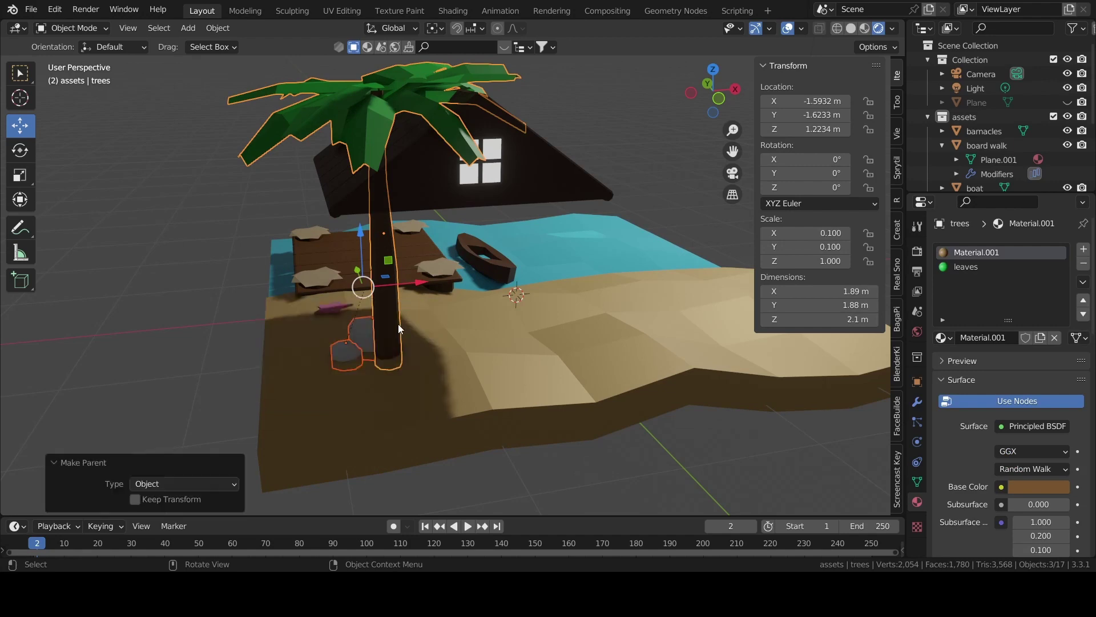
Slide the palm tree across the island along X
left_click(413, 283)
key("ctrl+z")
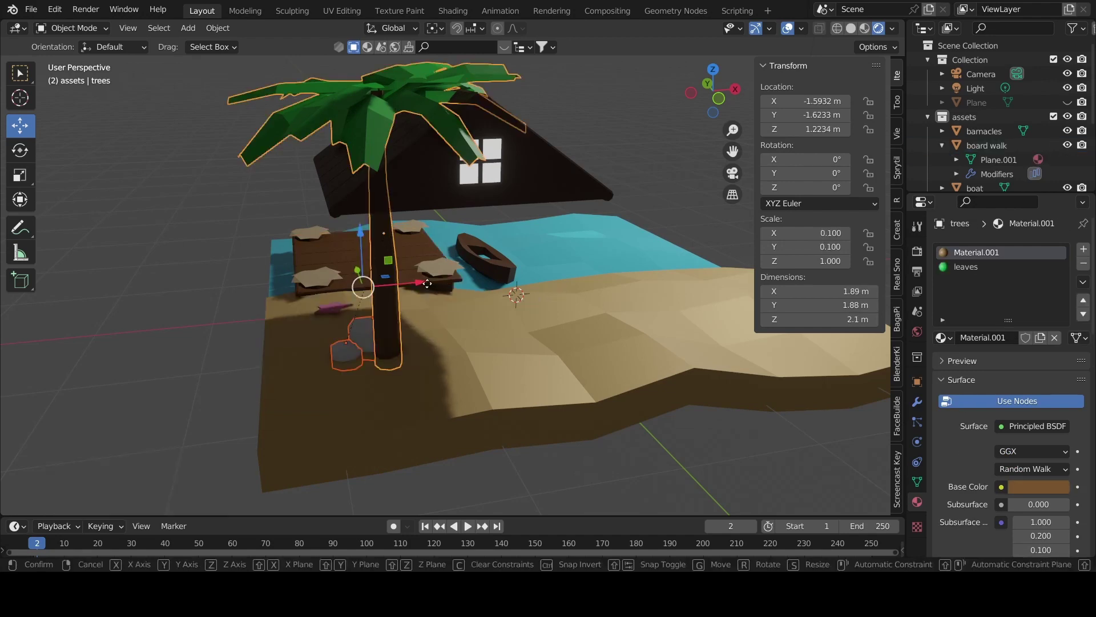
left_click_drag(436, 276, 767, 279)
mouse_move(742, 286)
middle_mouse_down()
mouse_move(568, 348)
mouse_move(589, 341)
mouse_move(490, 296)
middle_mouse_up()
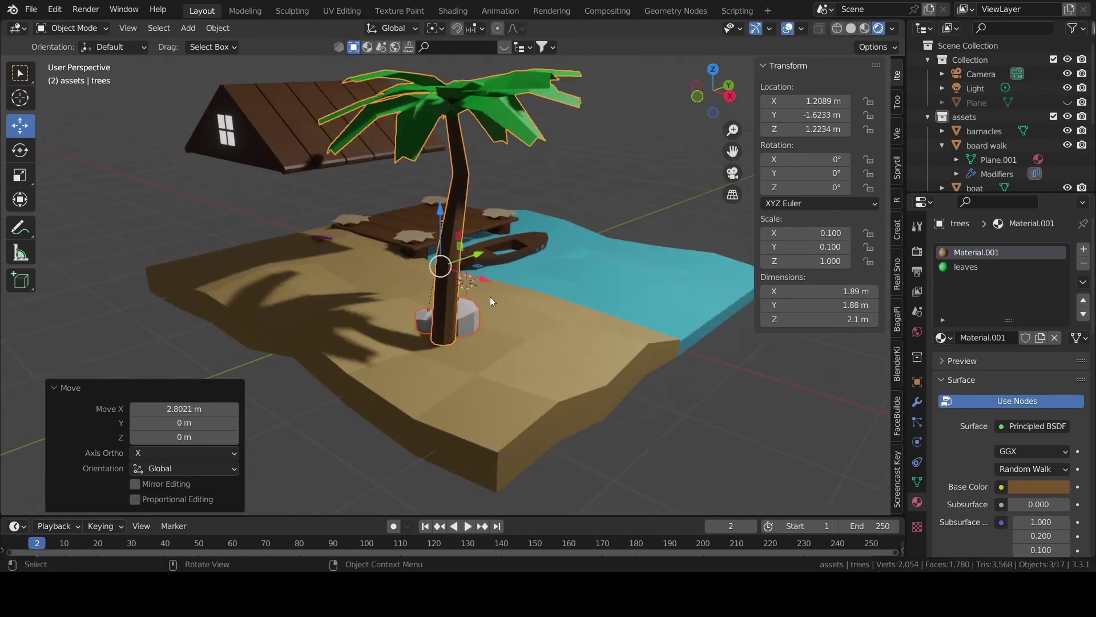
left_click_drag(486, 283, 548, 303)
middle_click_drag(548, 302, 580, 331)
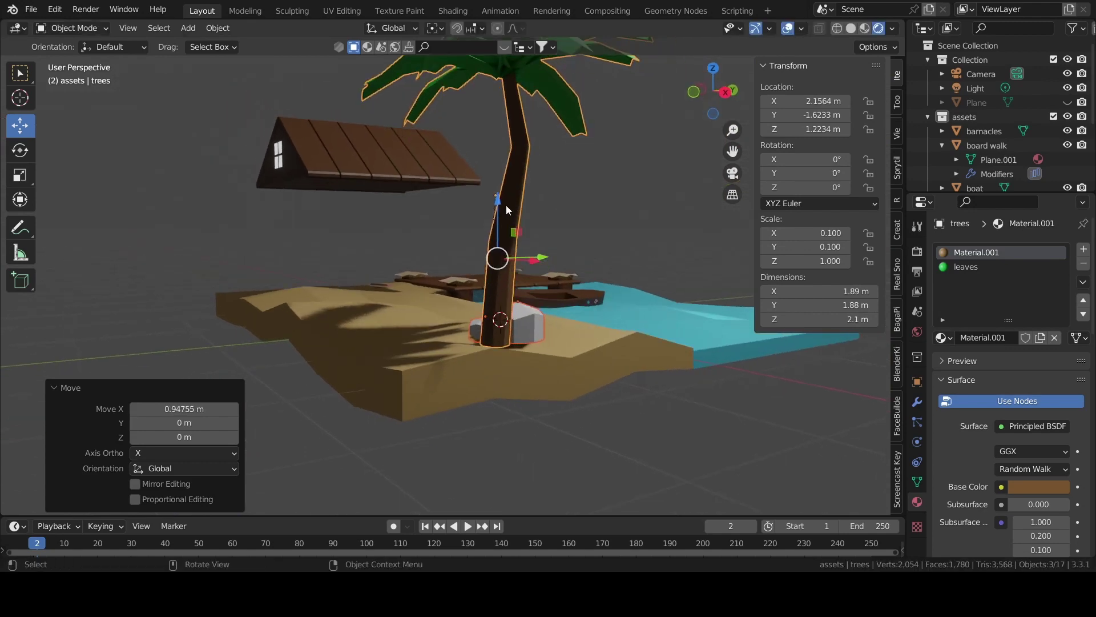
left_click_drag(506, 204, 512, 223)
right_click(511, 223)
middle_click_drag(512, 222, 607, 312)
left_click_drag(608, 312, 240, 171)
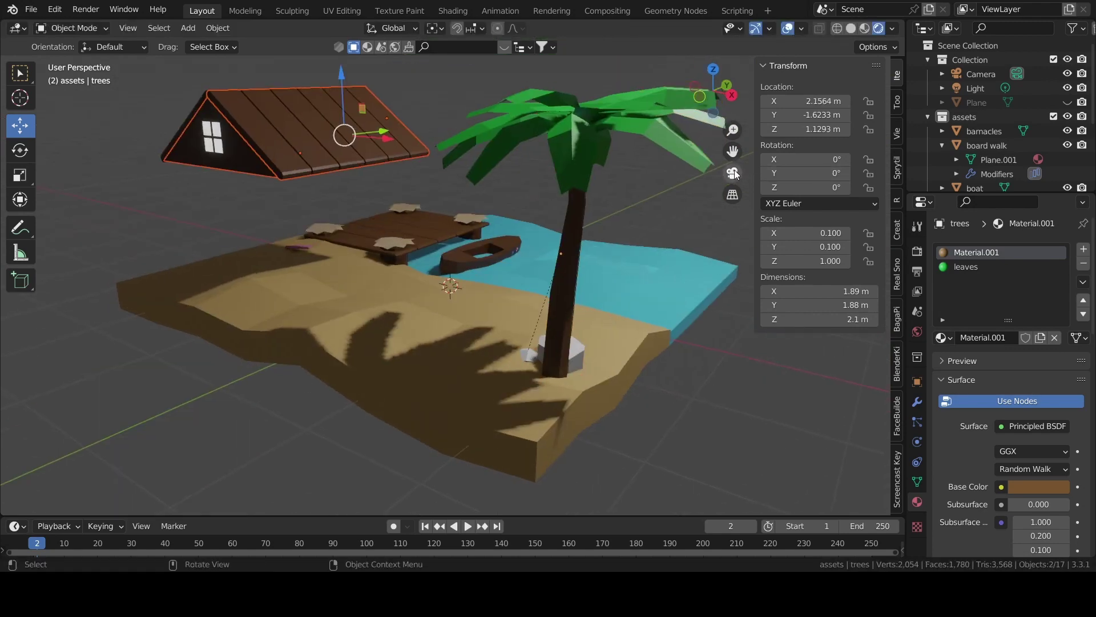
Move the palm tree toward the front along Y, to -2.2565 m
key("KP_0")
mouse_move(335, 332)
middle_mouse_down()
mouse_move(580, 389)
mouse_move(709, 443)
middle_mouse_up()
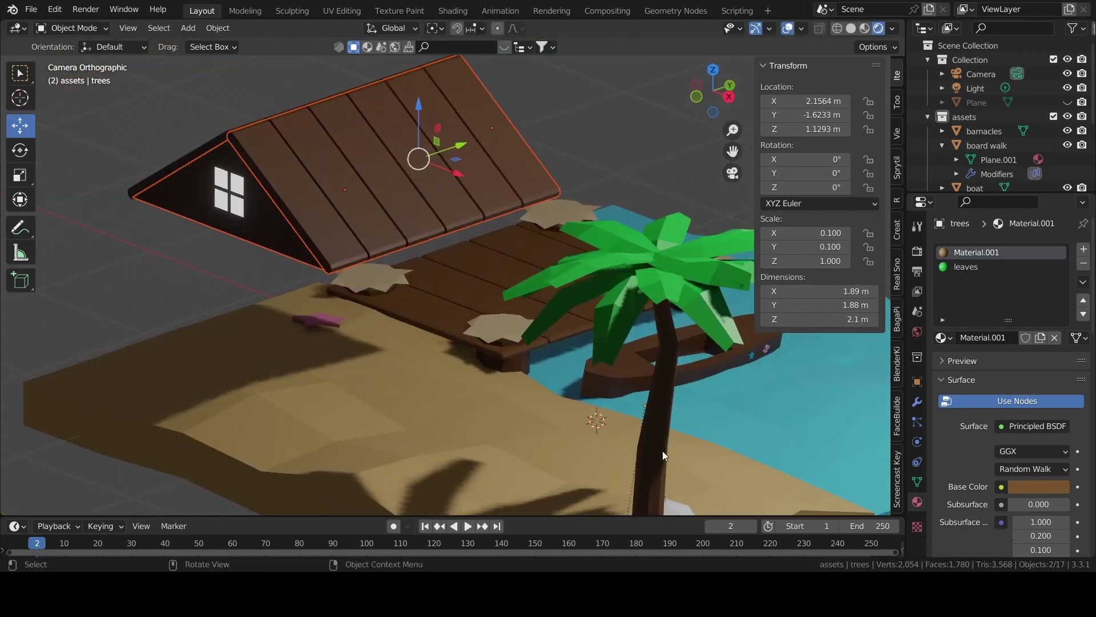
left_click(616, 435)
left_click(649, 413)
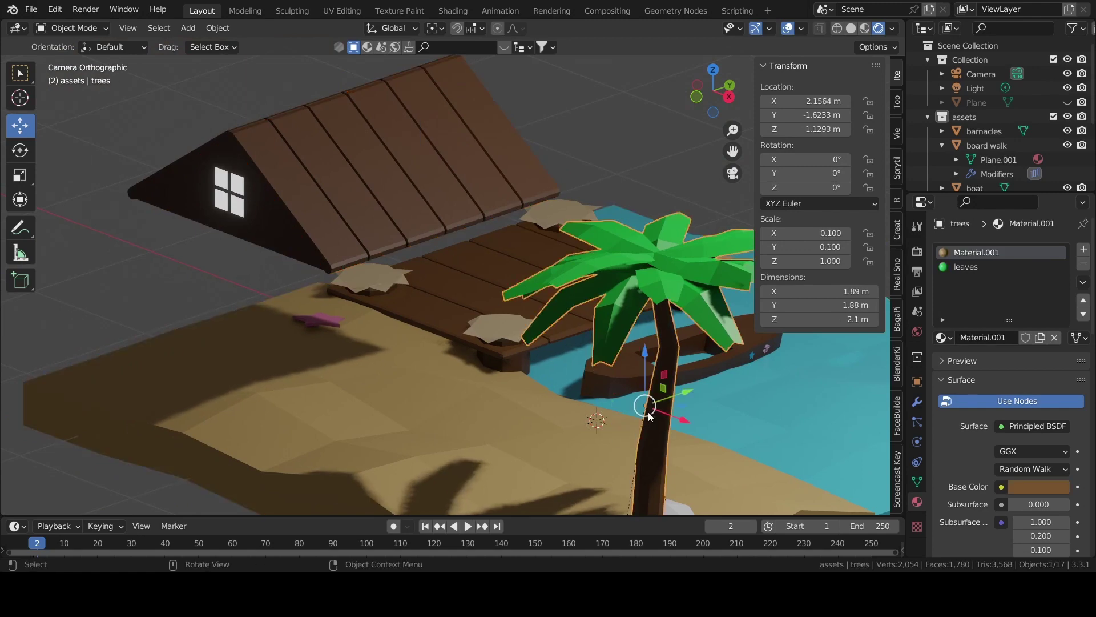
key("KP_0")
mouse_move(481, 354)
left_mouse_down()
mouse_move(532, 341)
mouse_move(437, 362)
left_mouse_up()
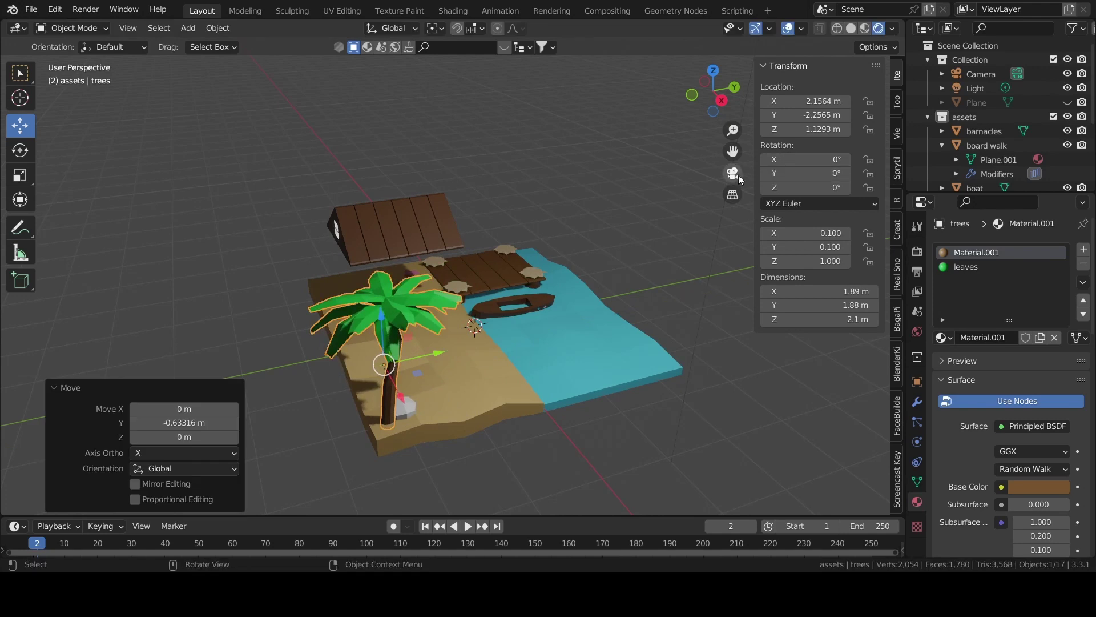
left_click(733, 173)
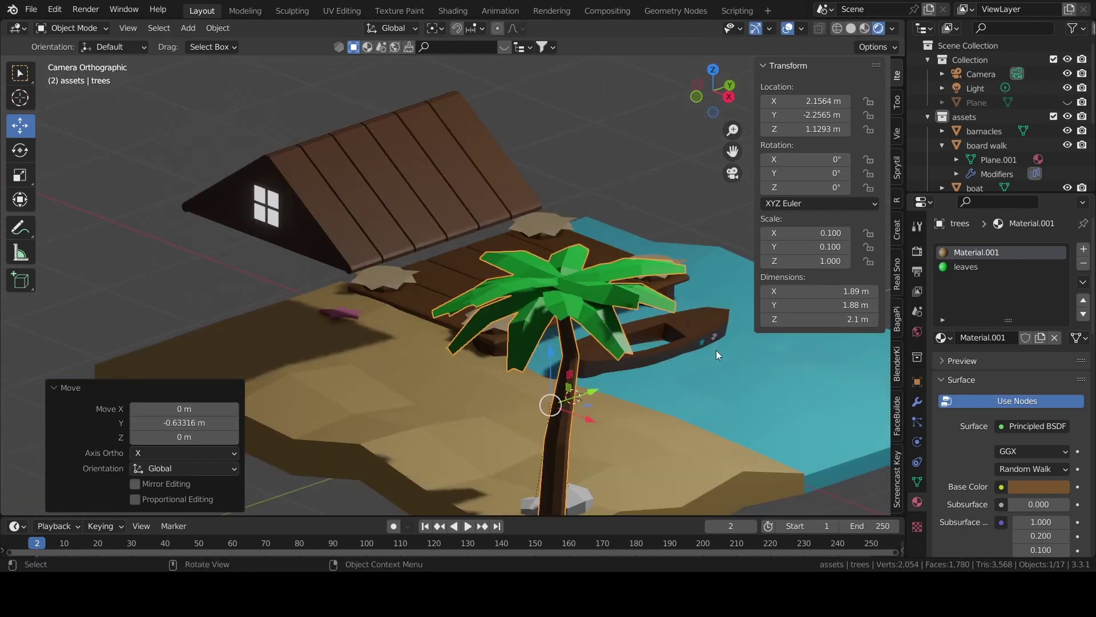
Try shrinking the palm tree to 0.73 and lowering it, then undo both
key("s")
left_click(725, 422)
key("g")
key("z")
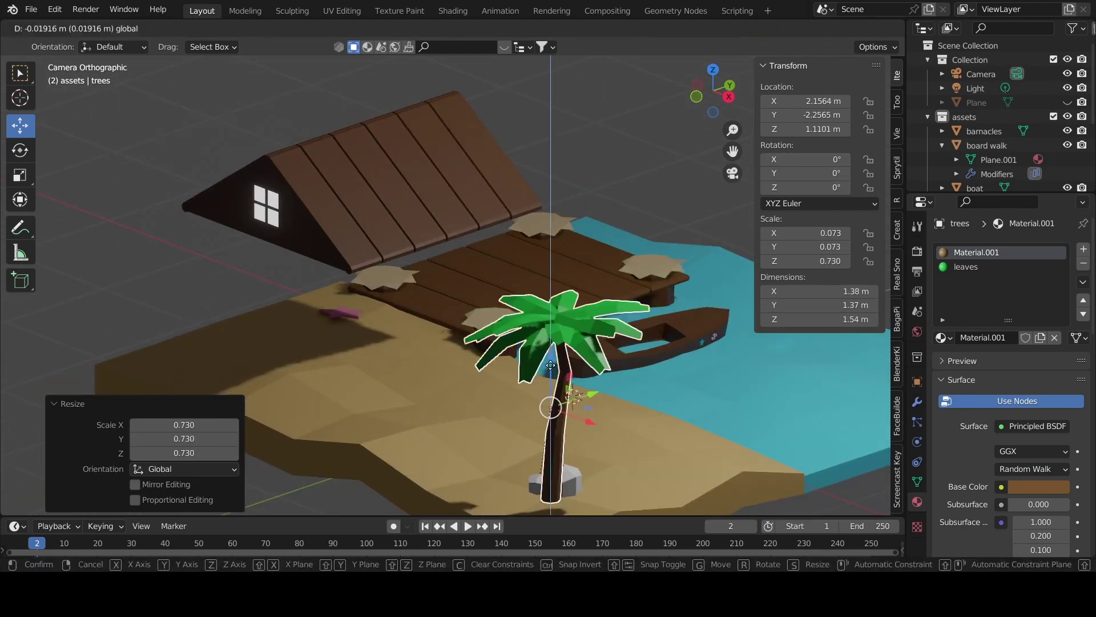
left_click(605, 417)
middle_click_drag(619, 426, 622, 382)
key("ctrl+z")
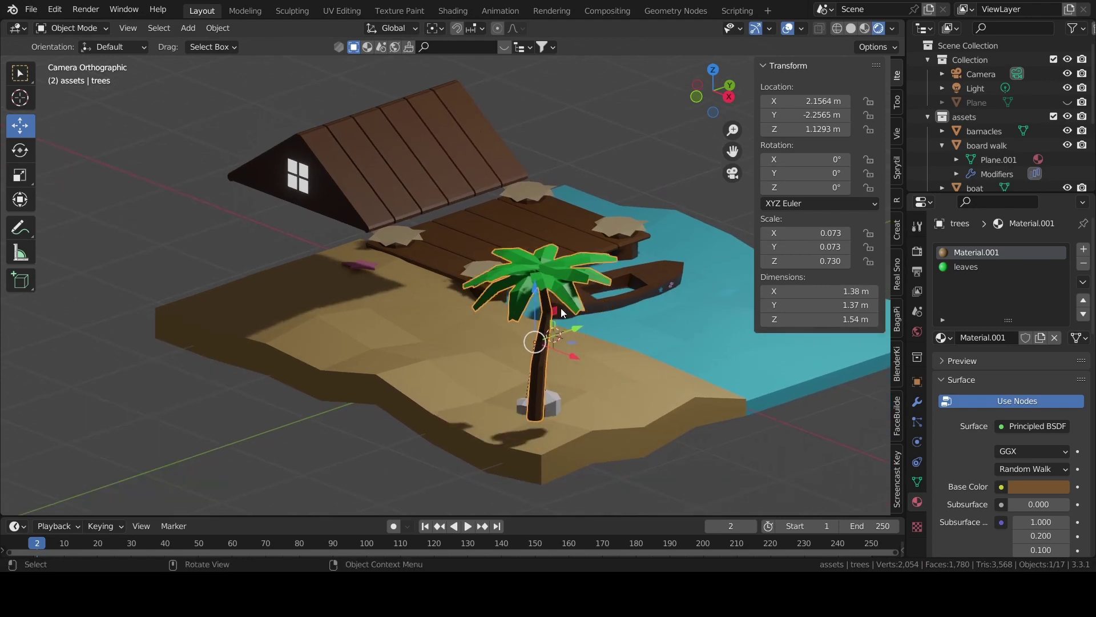
key("ctrl+z")
Change the selection from the palm tree to the board walk
middle_click_drag(567, 314, 652, 364)
left_click_drag(400, 319, 490, 337)
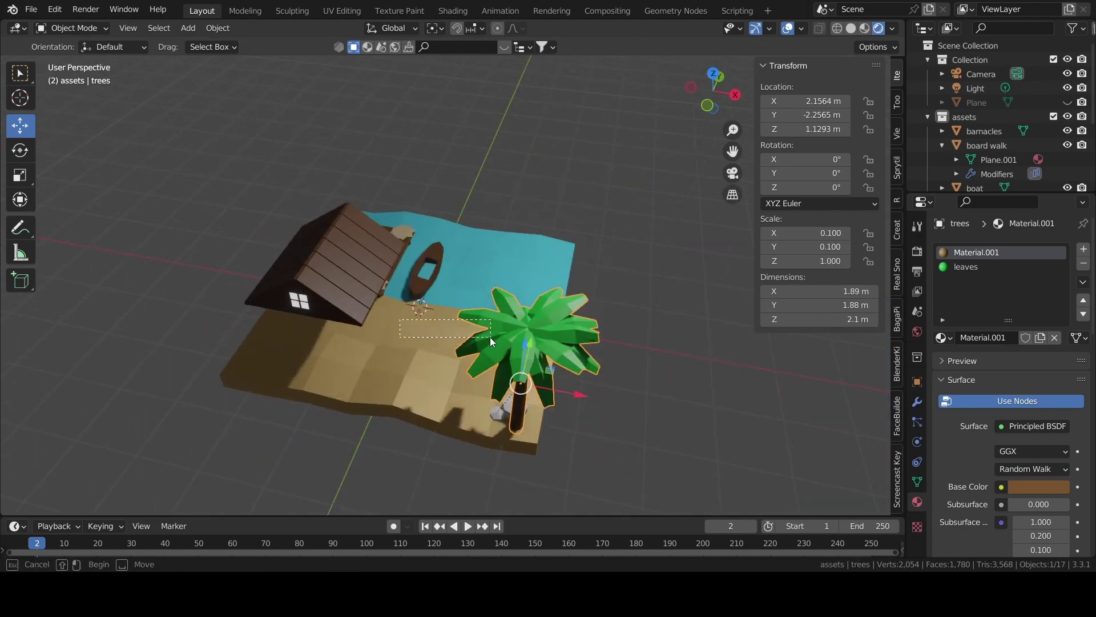
left_click(650, 379)
left_click(370, 245)
Move the hut roof along X, then forward along Y in top view
left_click(325, 319)
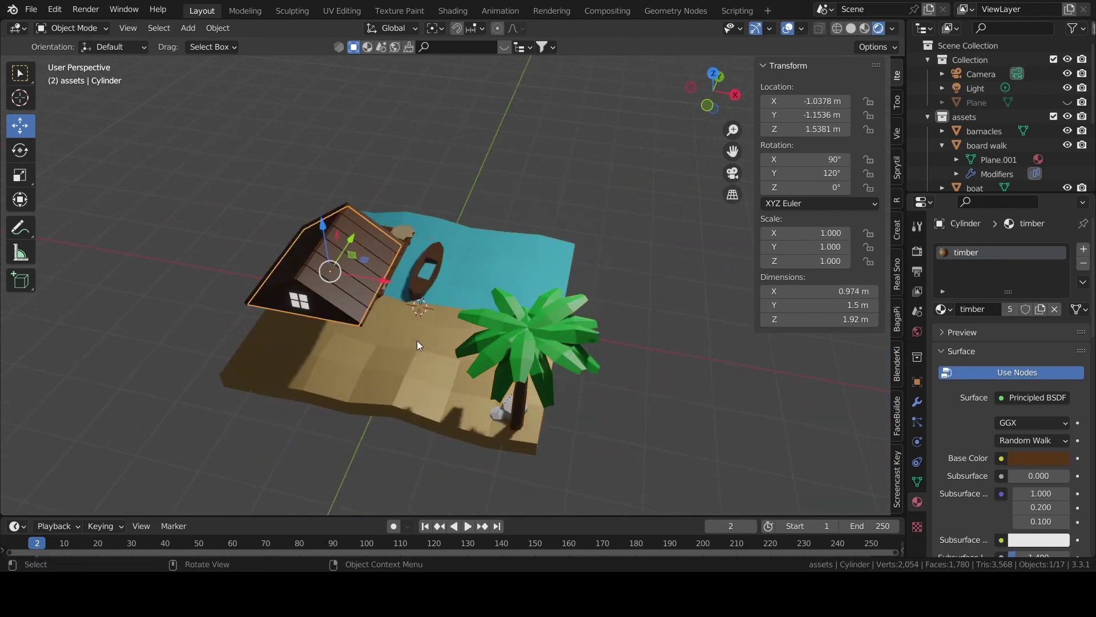
middle_click_drag(417, 340, 667, 89)
key("g")
left_click(363, 296)
left_click_drag(707, 76, 713, 71)
left_click(698, 83)
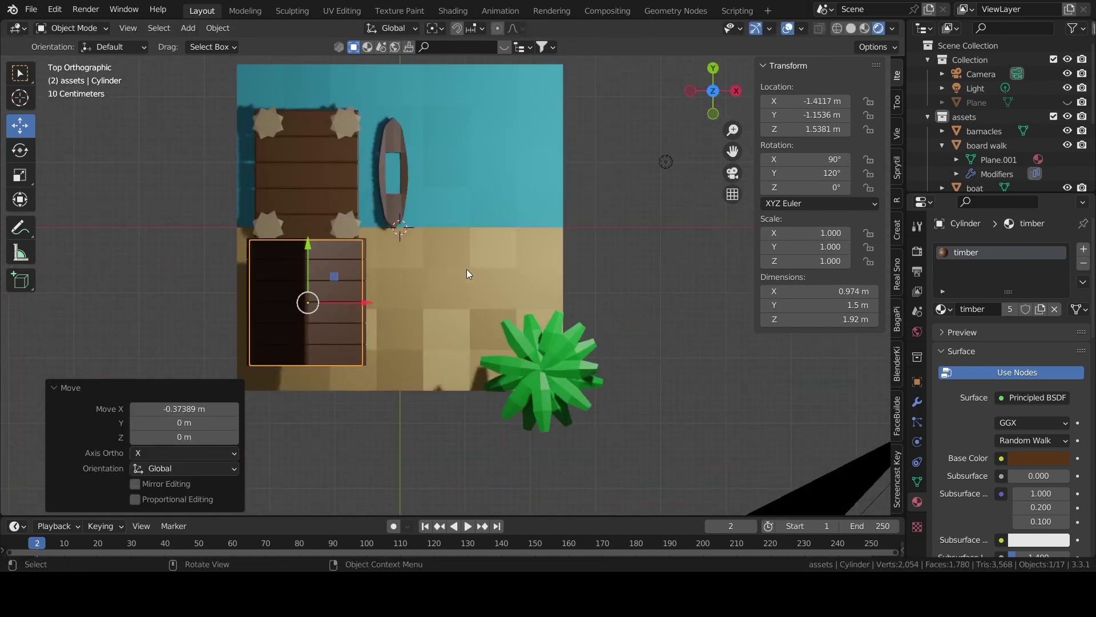
left_click_drag(312, 266, 311, 288)
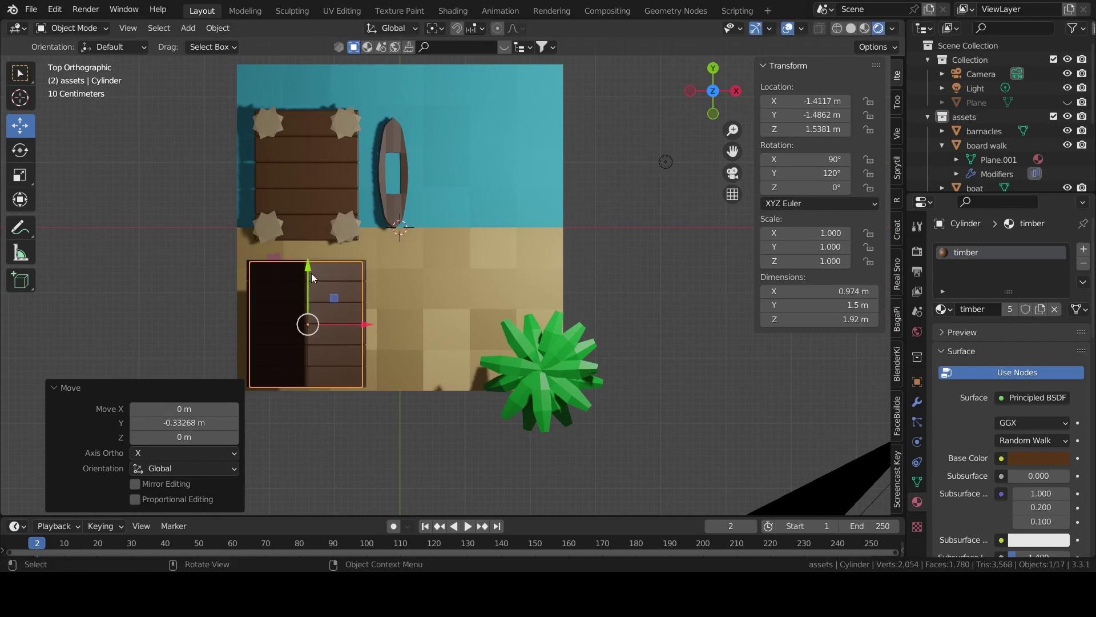
mouse_move(311, 273)
middle_mouse_down()
mouse_move(475, 242)
mouse_move(447, 308)
mouse_move(426, 308)
mouse_move(443, 309)
mouse_move(461, 251)
mouse_move(485, 286)
middle_mouse_up()
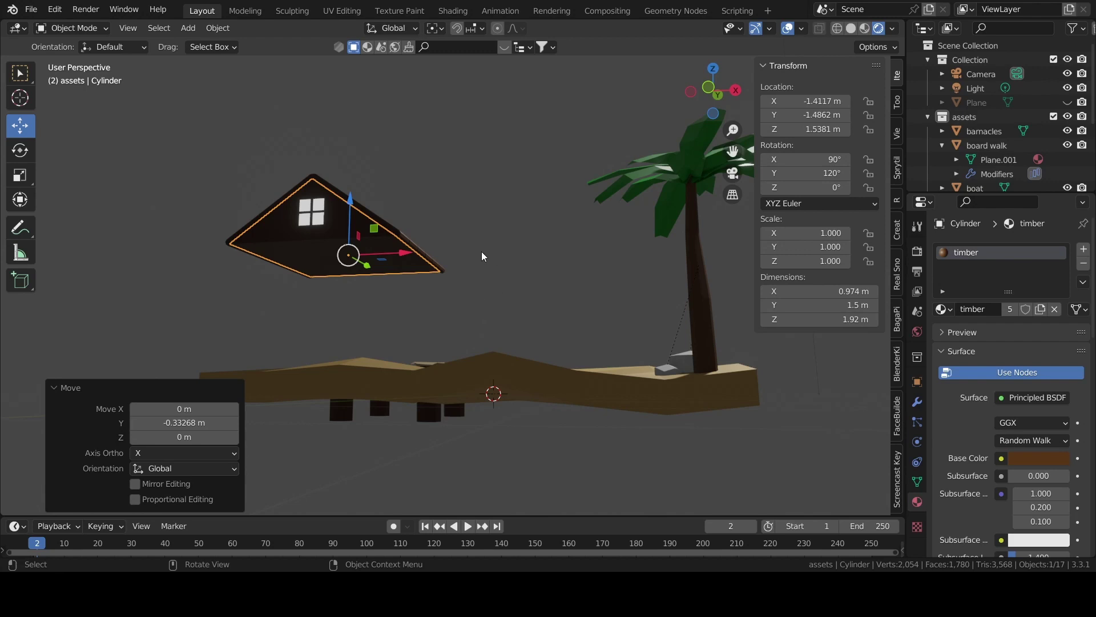
Lower the hut so the gable sits at 1.2464 m Z
middle_click_drag(481, 252, 465, 278)
left_click_drag(354, 190, 345, 213)
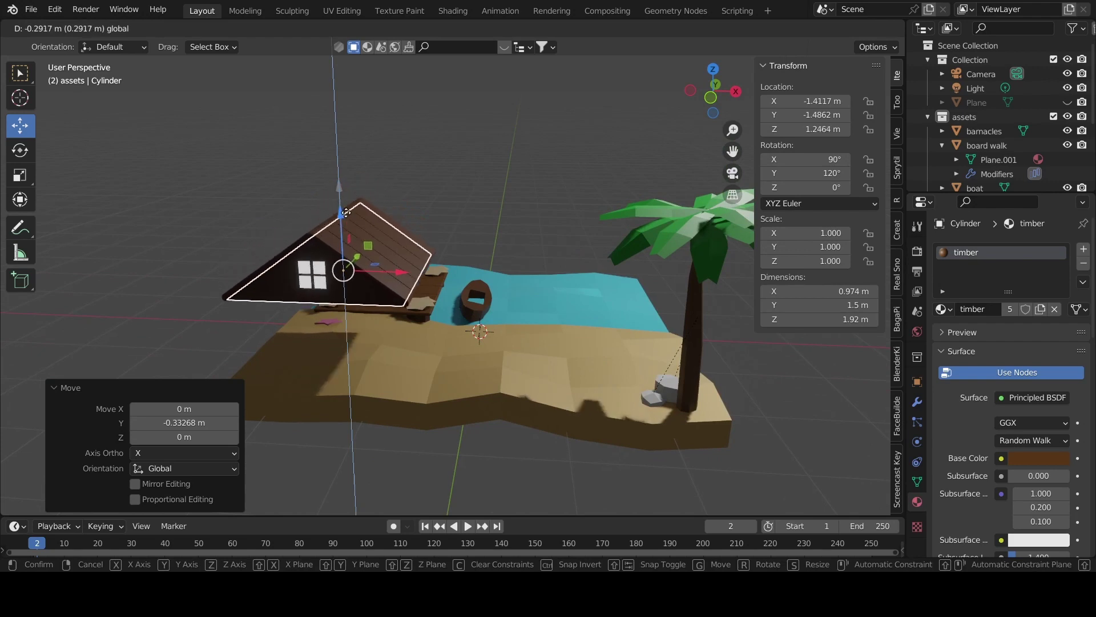
scroll(1005, 126, "down", 5)
Unhide Cube.002, scale it to 0.66, lengthen it along Y and slide it under the roof
left_click(1037, 94)
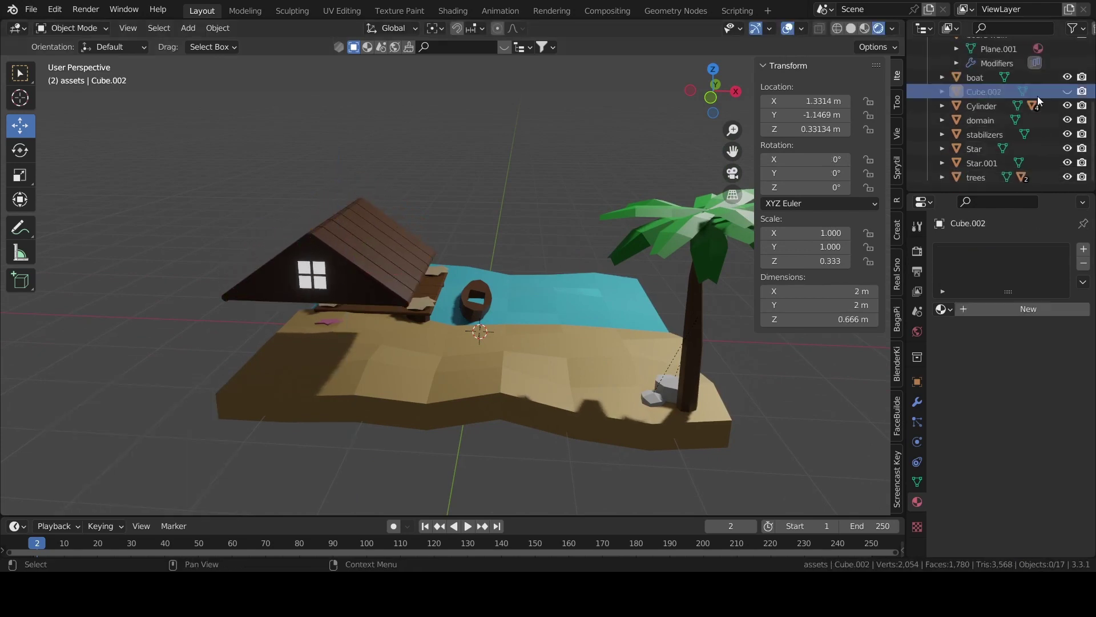
left_click_drag(633, 347, 509, 365)
key("s")
left_click(515, 352)
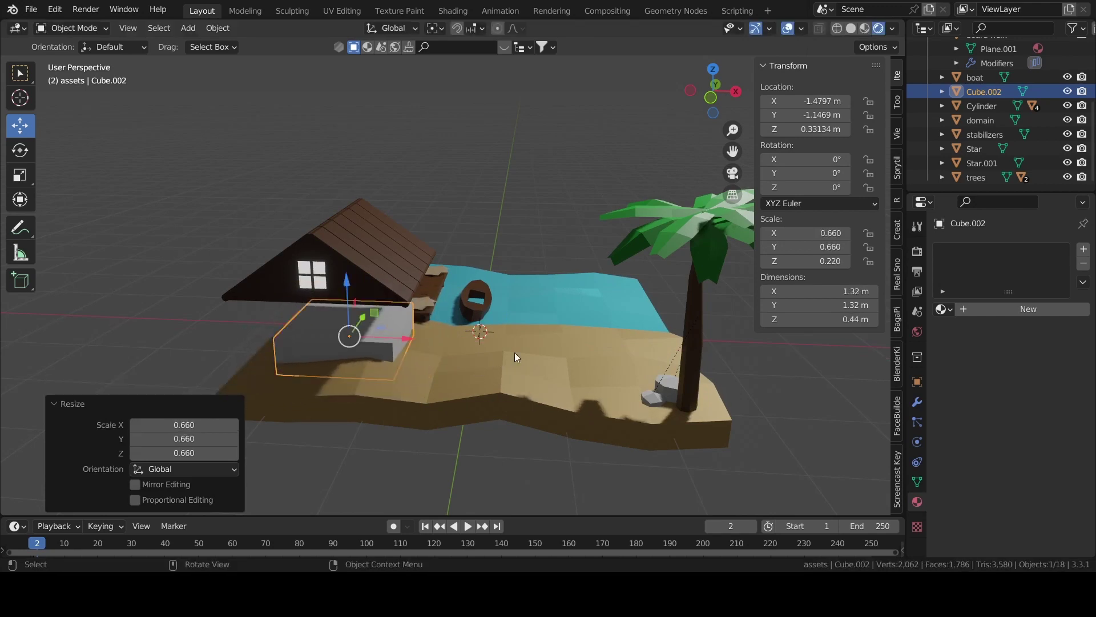
middle_click_drag(564, 294, 568, 357)
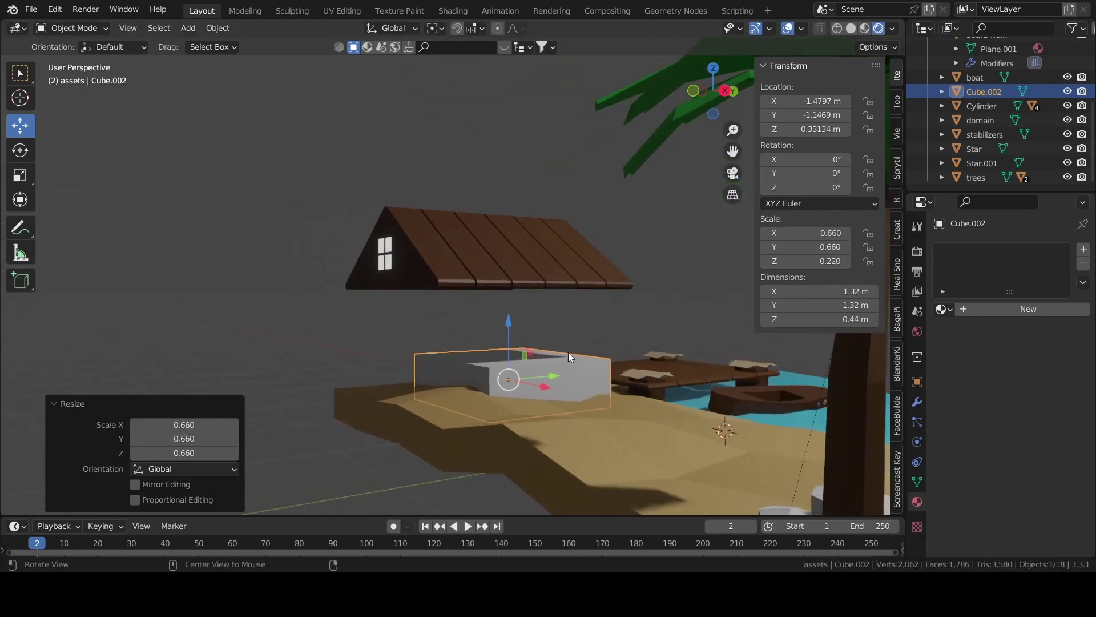
left_click_drag(805, 247, 845, 246)
middle_click_drag(571, 354, 559, 328)
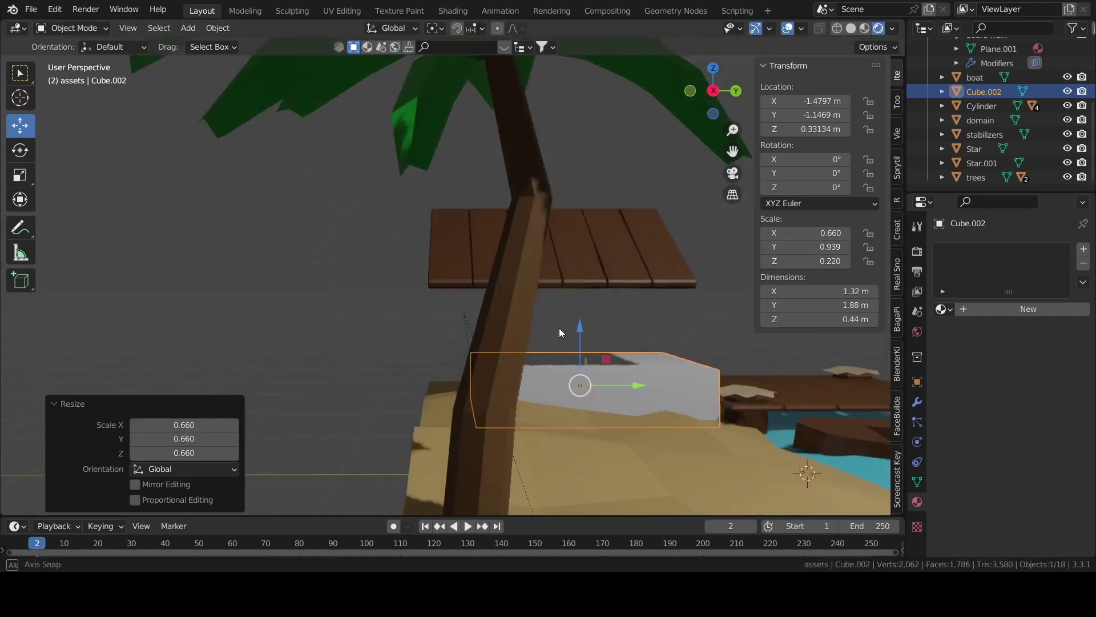
left_click(713, 91)
left_click_drag(657, 403, 606, 403)
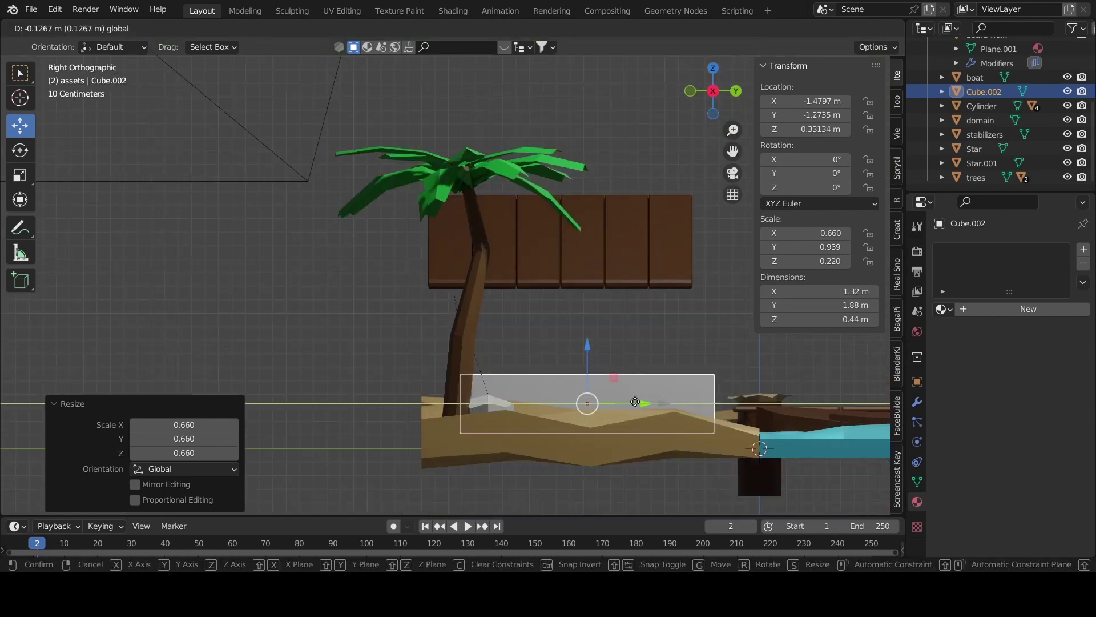
Set the box's Z scale to 0.57 and raise it up to meet the roof
left_click(612, 289)
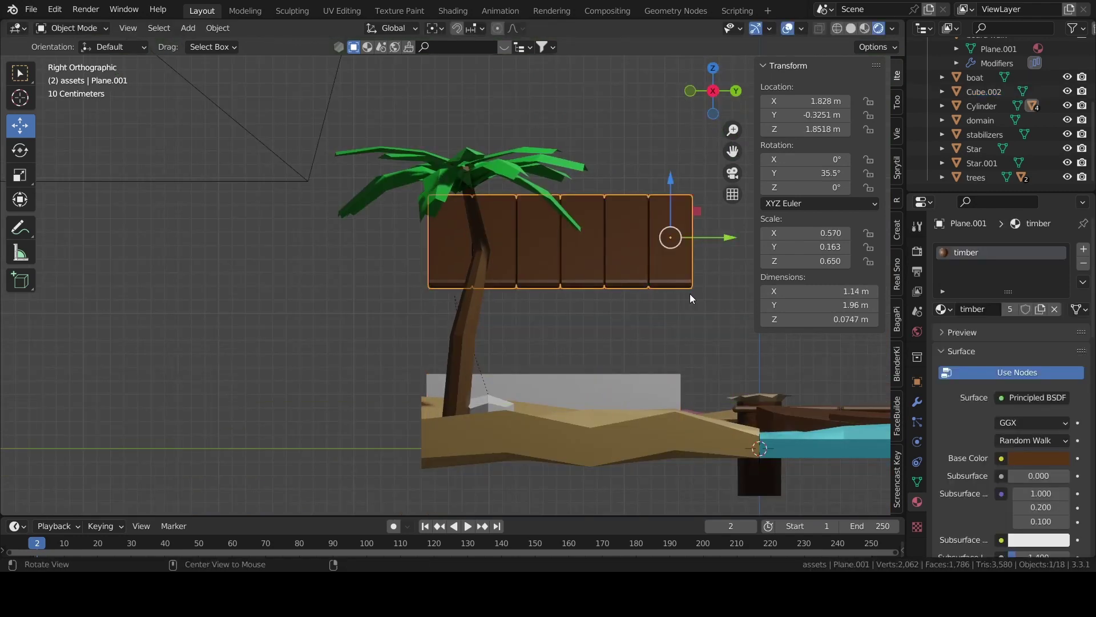
middle_click_drag(689, 294, 594, 276)
left_click(652, 394)
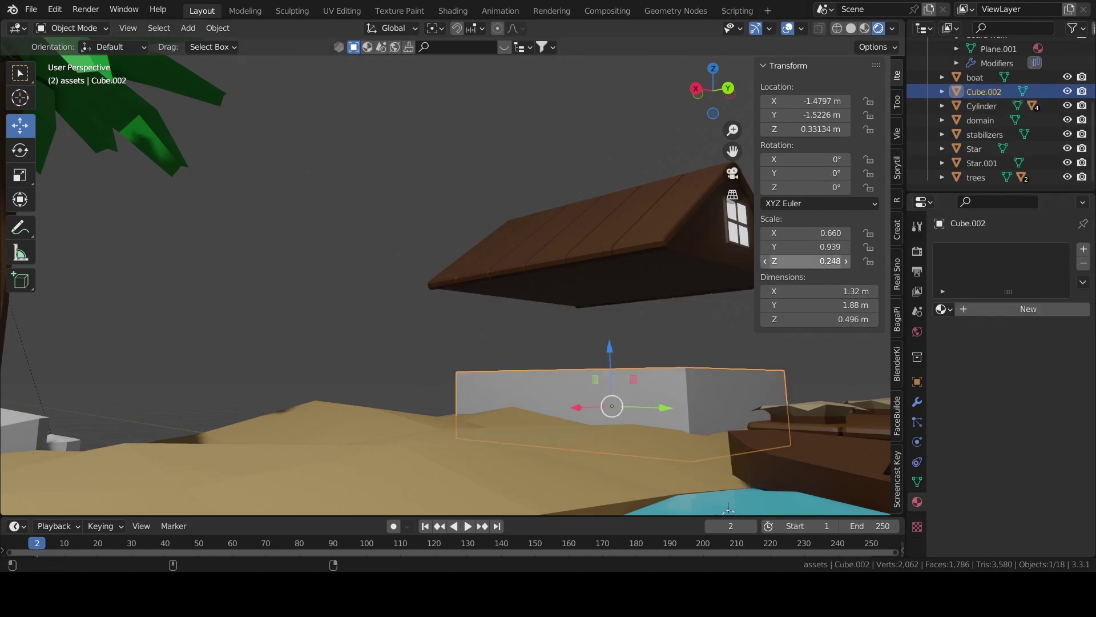
left_click_drag(802, 261, 839, 260)
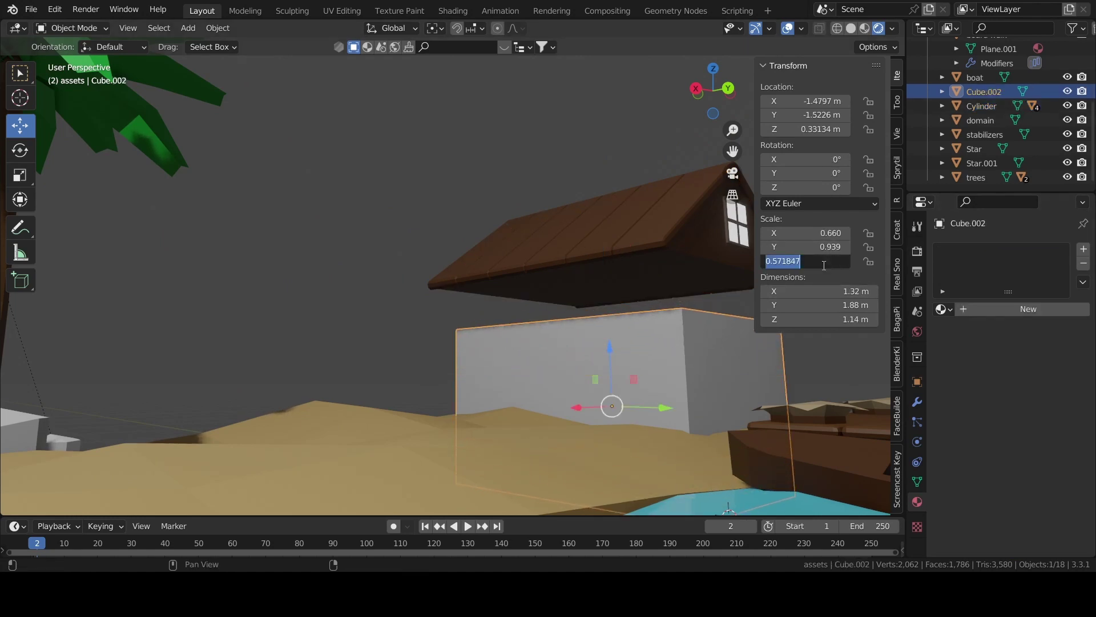
type("0.57")
key("Return")
left_click_drag(811, 129, 854, 129)
mouse_move(511, 283)
middle_mouse_down()
mouse_move(699, 314)
mouse_move(525, 294)
mouse_move(561, 321)
mouse_move(594, 274)
middle_mouse_up()
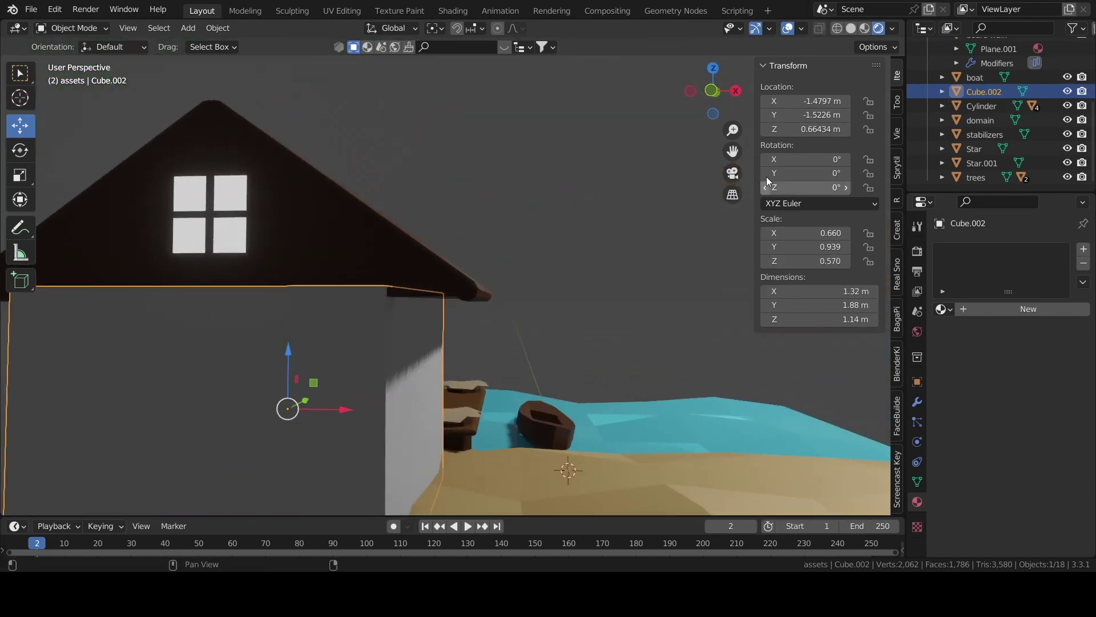
Widen the wall box along X to fit the roof and center it along Y
left_click_drag(824, 233, 851, 233)
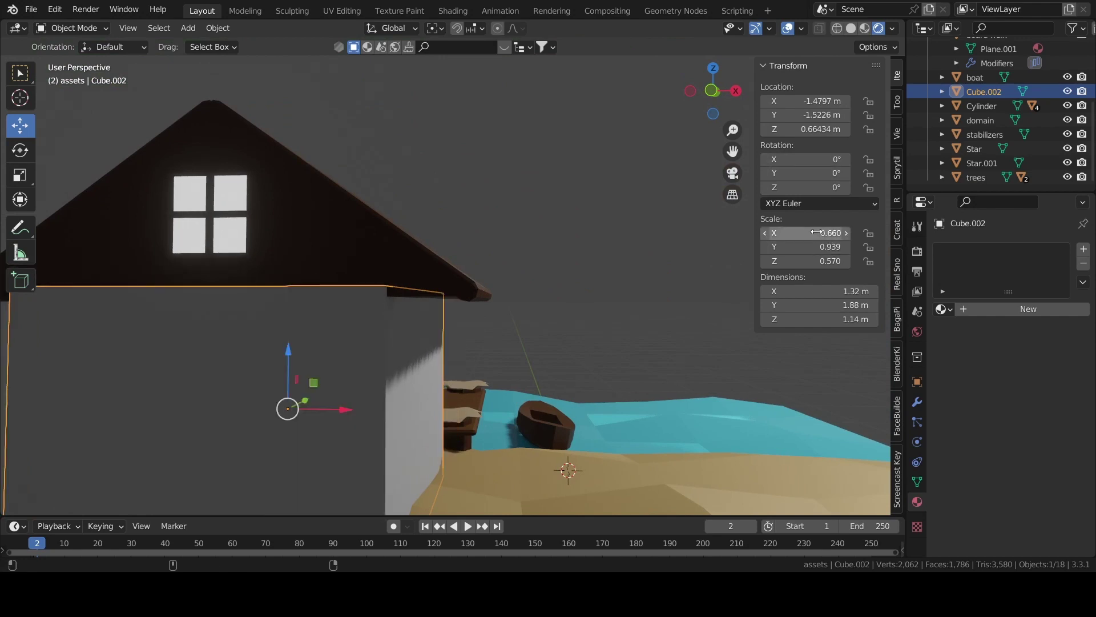
mouse_move(361, 265)
middle_mouse_down()
mouse_move(386, 238)
mouse_move(498, 255)
mouse_move(527, 293)
mouse_move(548, 286)
middle_mouse_up()
left_click_drag(822, 233, 856, 233)
middle_click_drag(501, 235, 396, 193)
scroll(503, 176, "up", 4)
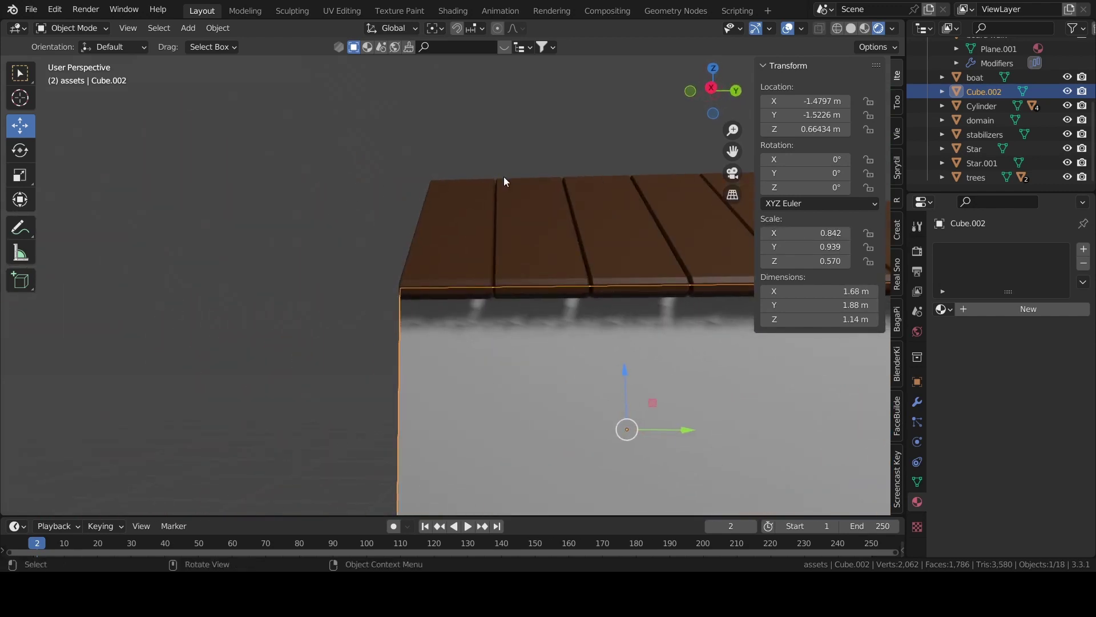
left_click(713, 89)
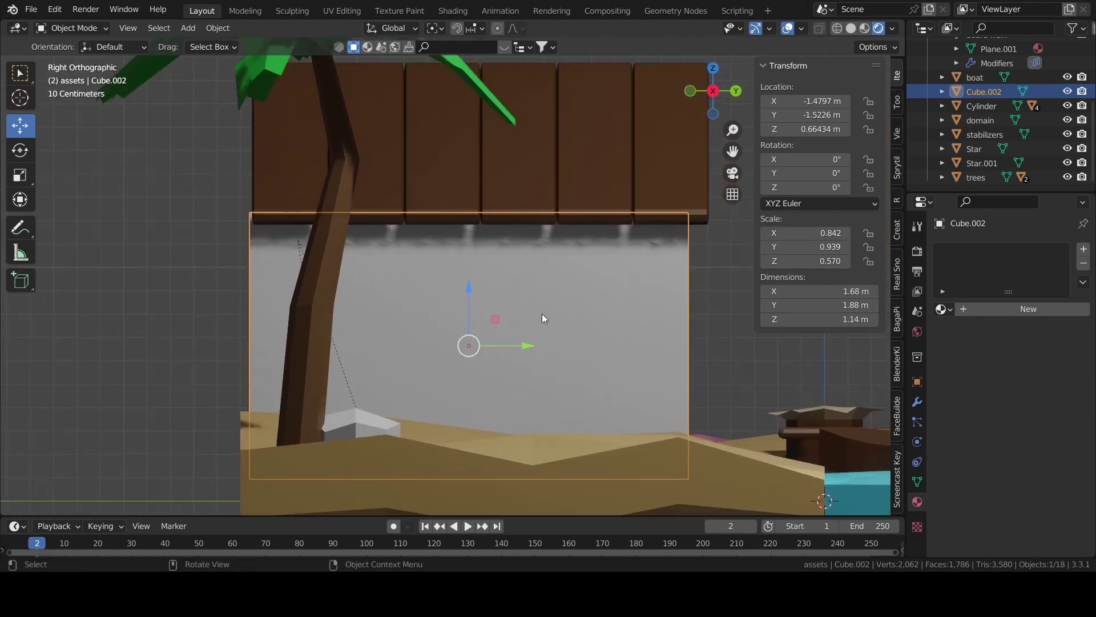
left_click_drag(530, 349, 542, 345)
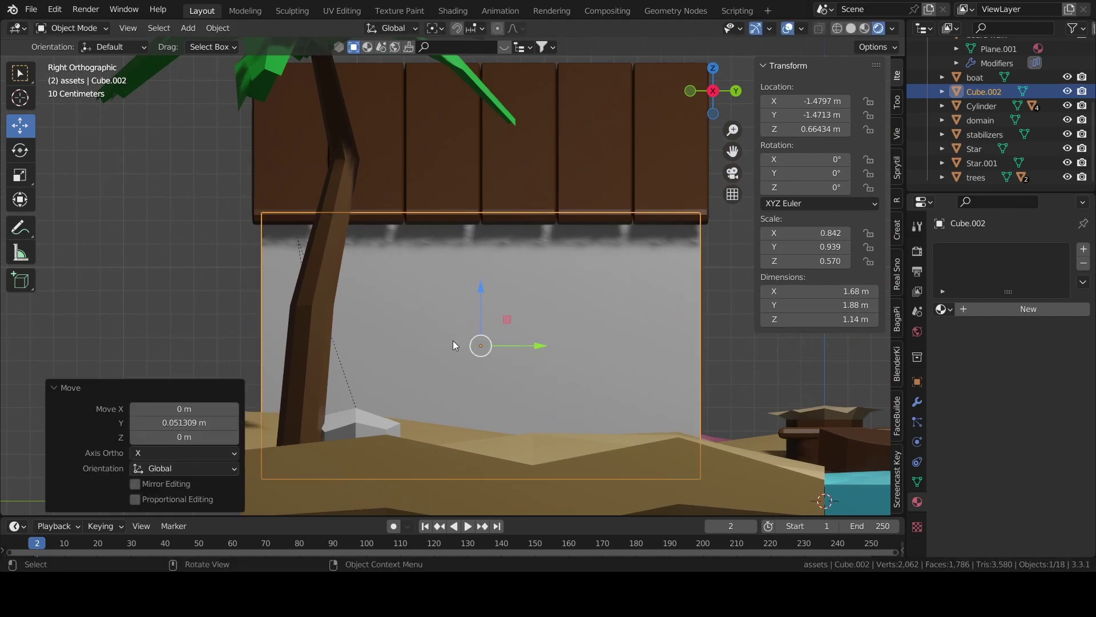
Assign the existing 'timber' material to the hut walls, Cube.002
mouse_move(453, 341)
middle_mouse_down()
mouse_move(320, 332)
mouse_move(567, 340)
mouse_move(491, 338)
mouse_move(548, 338)
middle_mouse_up()
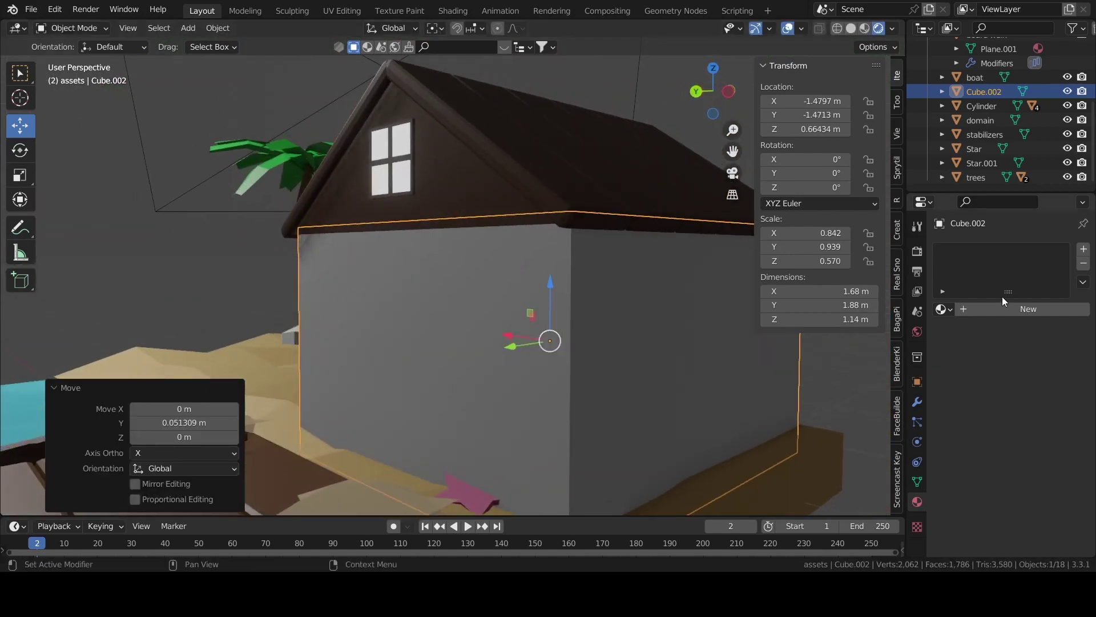
left_click(943, 309)
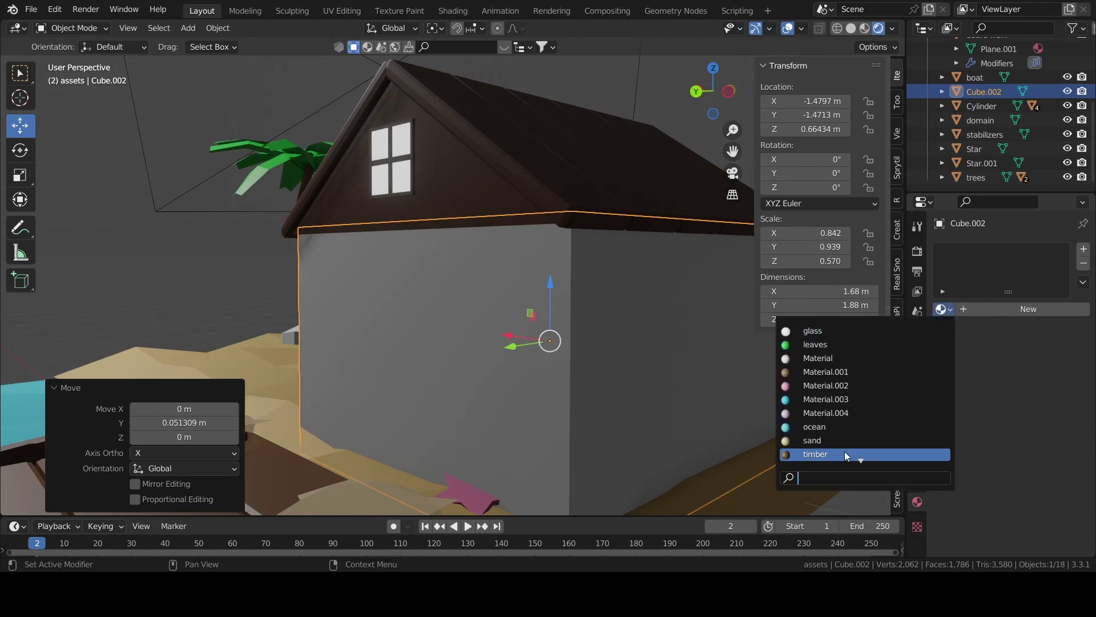
left_click(844, 453)
mouse_move(485, 290)
middle_mouse_down()
mouse_move(664, 353)
mouse_move(636, 361)
mouse_move(589, 312)
mouse_move(601, 334)
middle_mouse_up()
Move the pink starfish along X and down in Z so it rests on the sand
left_click(735, 377)
scroll(686, 381, "down", 3)
scroll(630, 330, "down", 1)
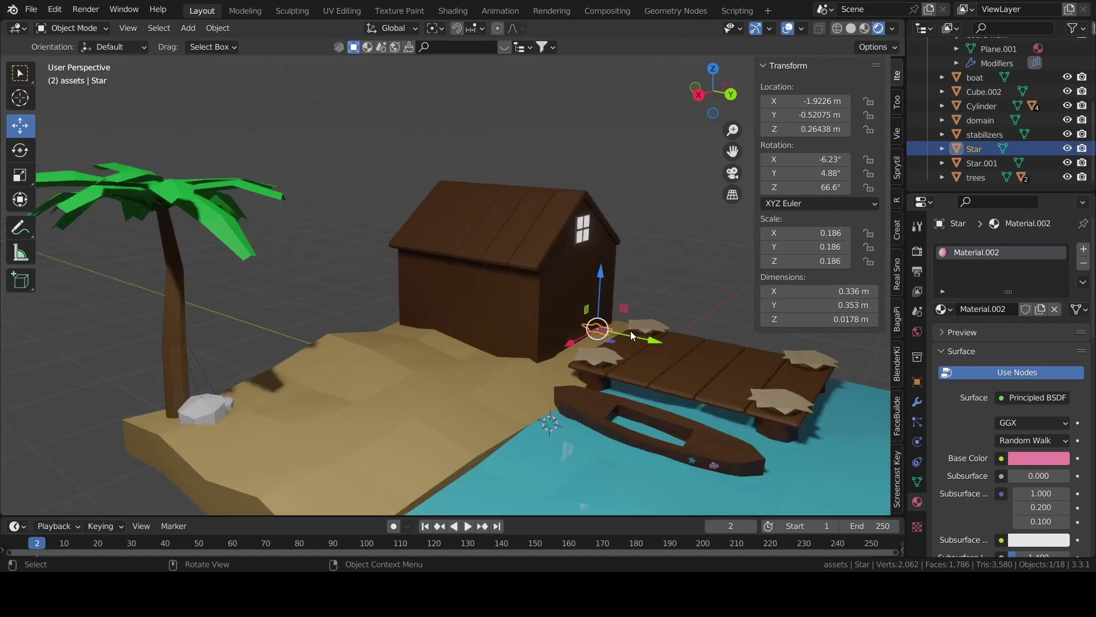
left_click_drag(587, 341, 326, 477)
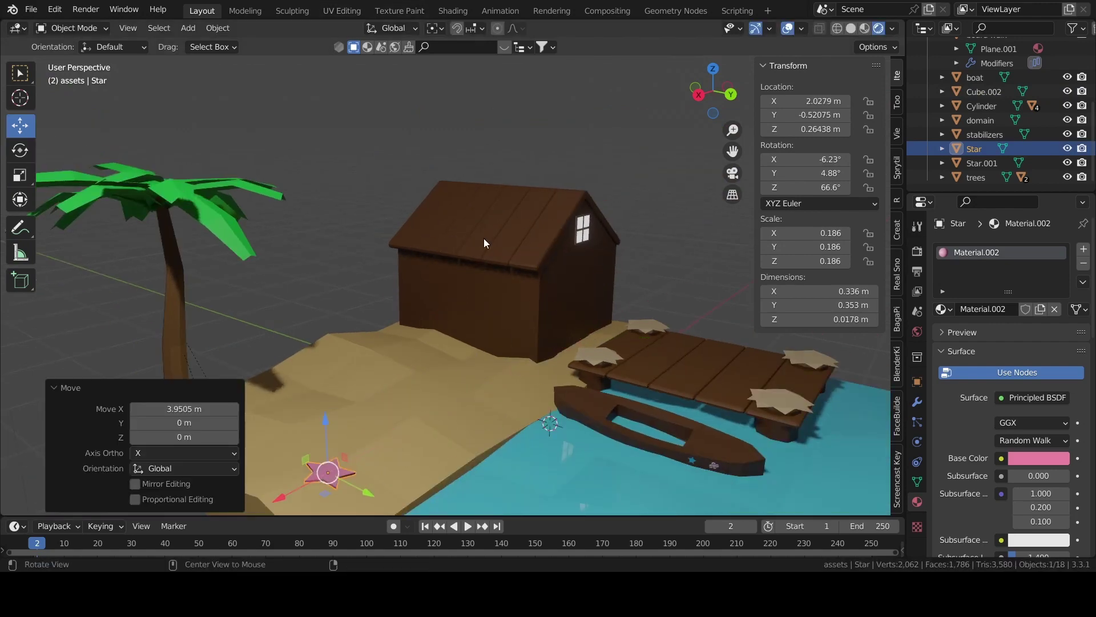
mouse_move(485, 238)
middle_mouse_down()
mouse_move(557, 187)
mouse_move(567, 322)
middle_mouse_up()
left_click_drag(545, 343, 547, 354)
left_click(657, 336)
middle_click_drag(607, 231, 337, 260)
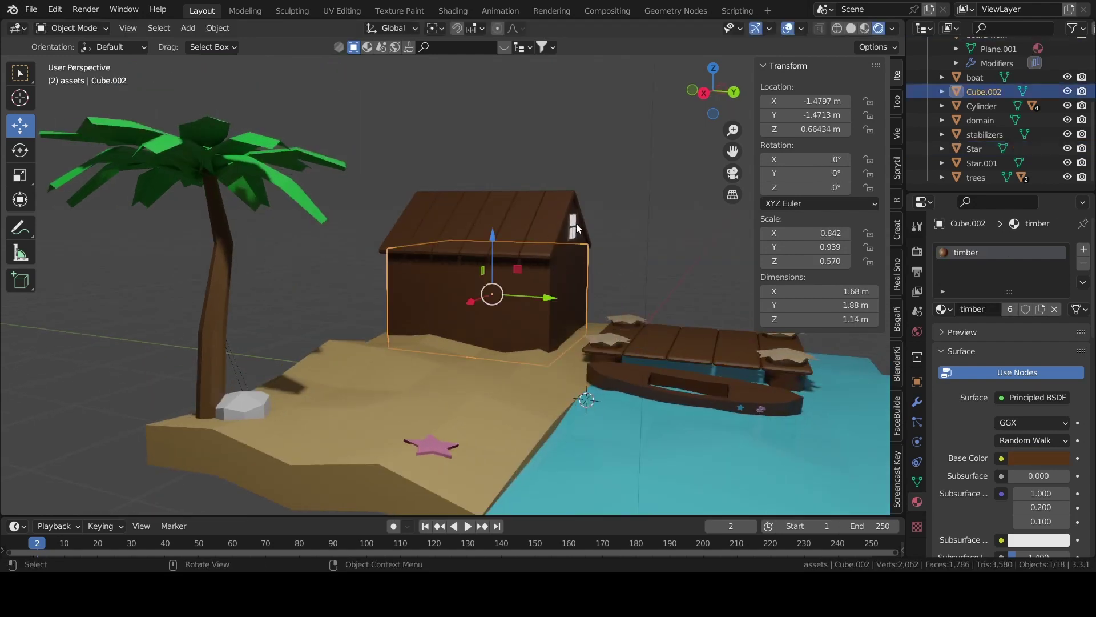
left_click(576, 225)
Duplicate the lit window and zoom in on the hut's side wall
key("shift+d")
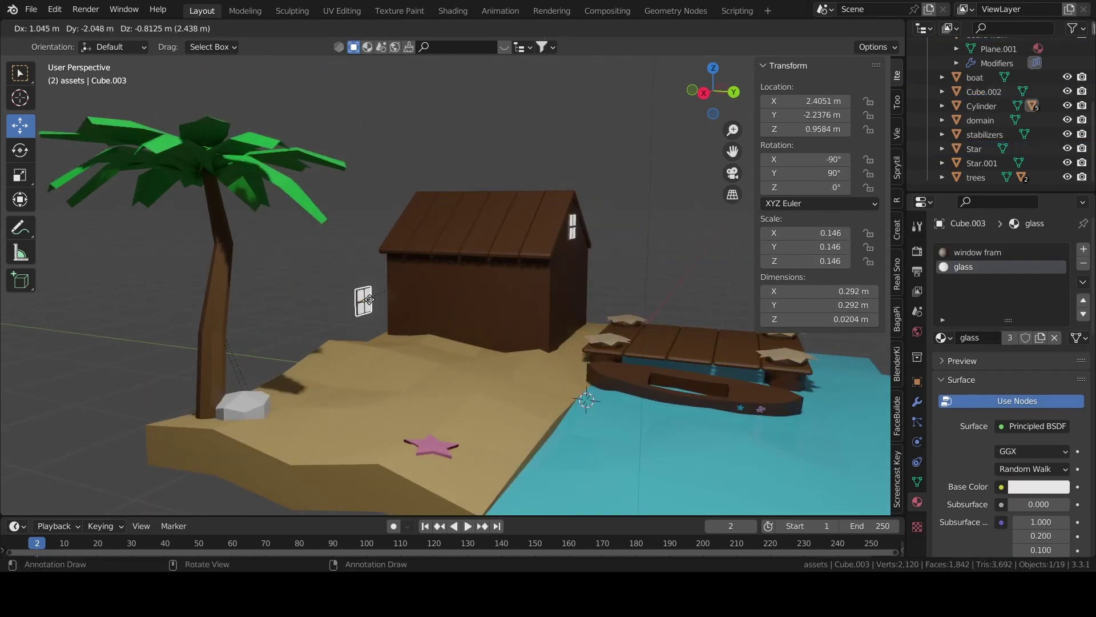
left_click(368, 298)
scroll(368, 297, "up", 3)
mouse_move(368, 297)
middle_mouse_down()
mouse_move(440, 328)
mouse_move(687, 261)
middle_mouse_up()
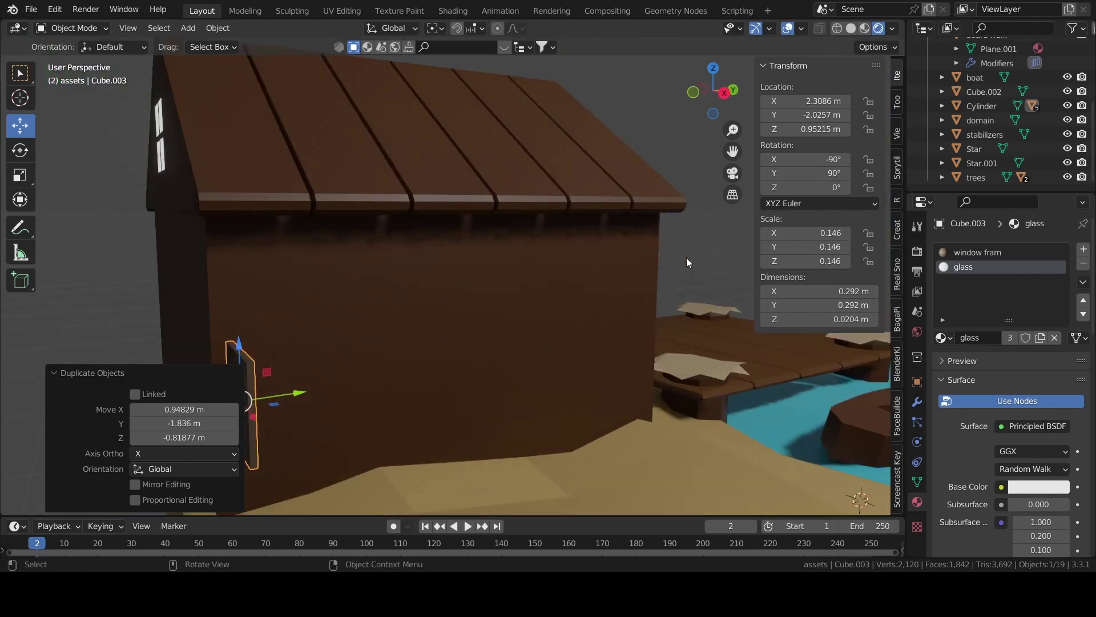
scroll(1056, 121, "up", 3)
scroll(1058, 121, "up", 3)
scroll(1054, 121, "down", 3)
scroll(1050, 121, "down", 3)
scroll(415, 323, "down", 1)
Slide the window copy along the side wall, dismissing the context and parenting menus unused
right_click(287, 345)
key("Escape")
key("ctrl+p")
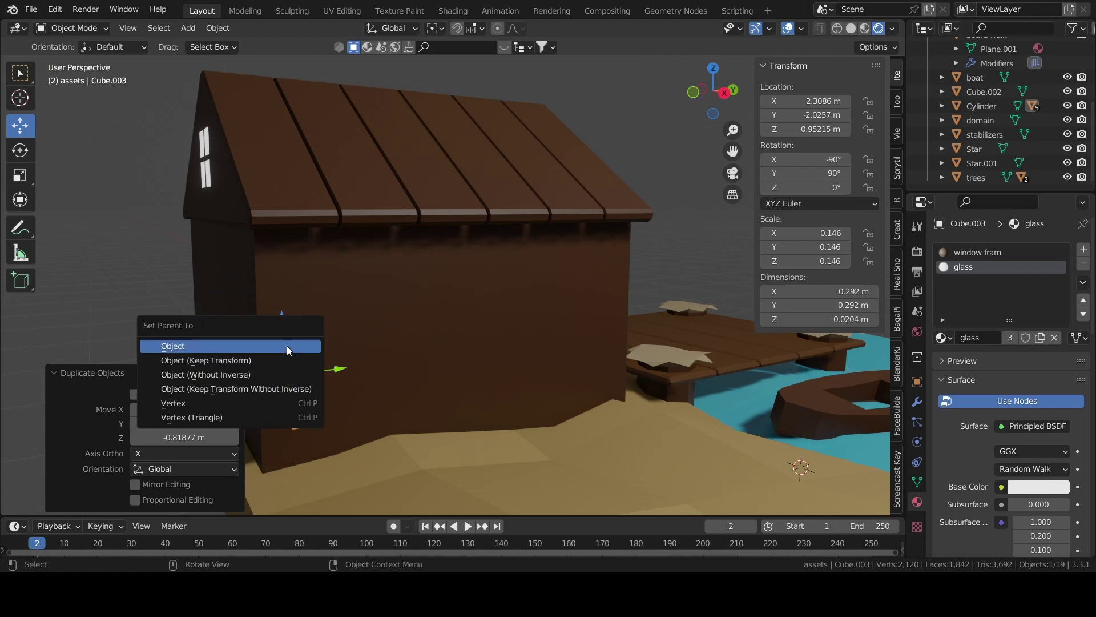
key("Escape")
right_click(289, 371)
key("Escape")
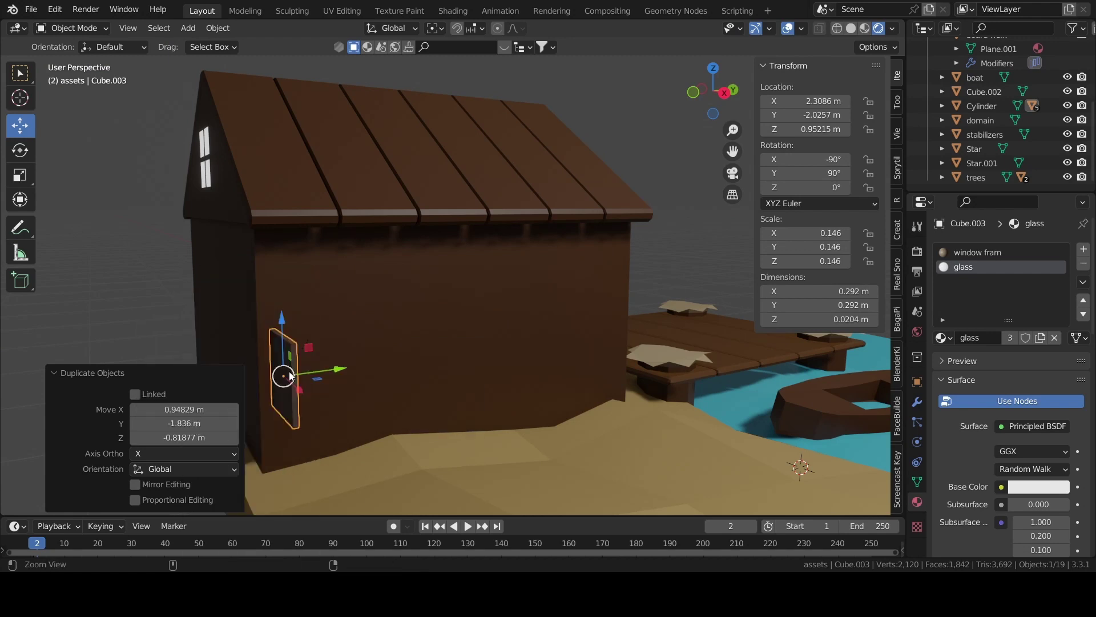
left_click_drag(340, 369, 433, 356)
Set the window copy's X rotation to 0° so its glass faces outward
double_click(835, 159)
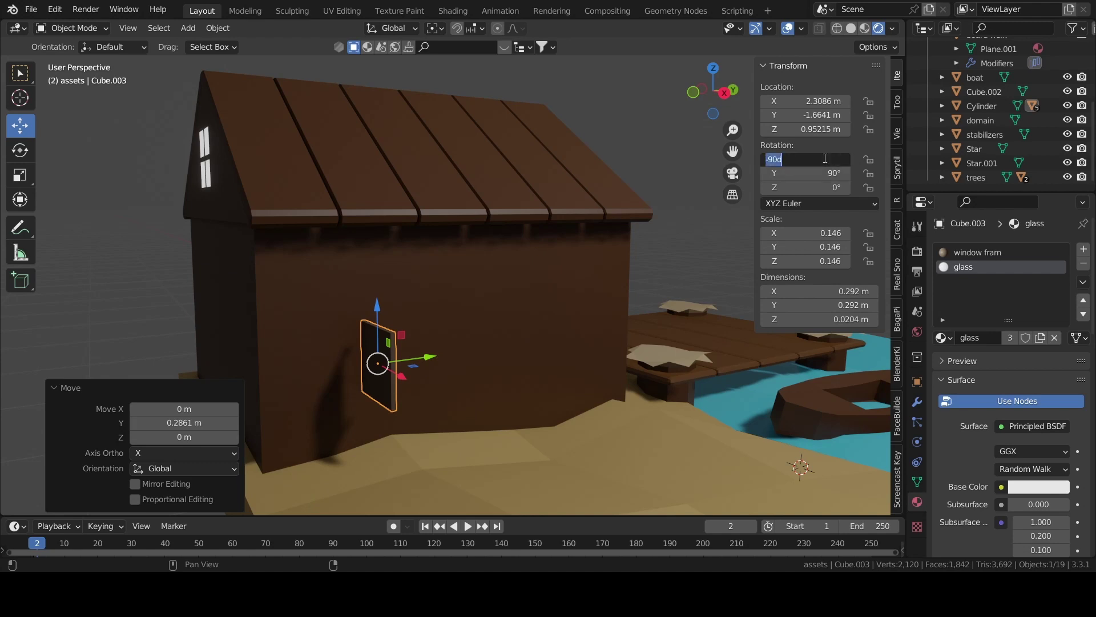
type("180")
key("Return")
left_click(825, 159)
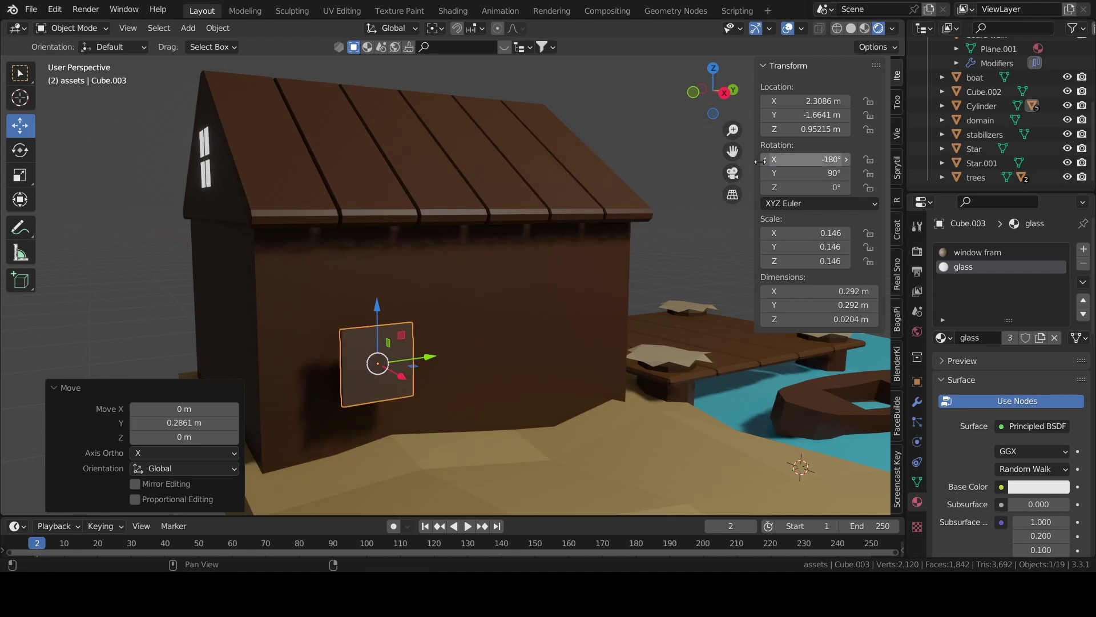
left_click_drag(839, 159, 794, 159)
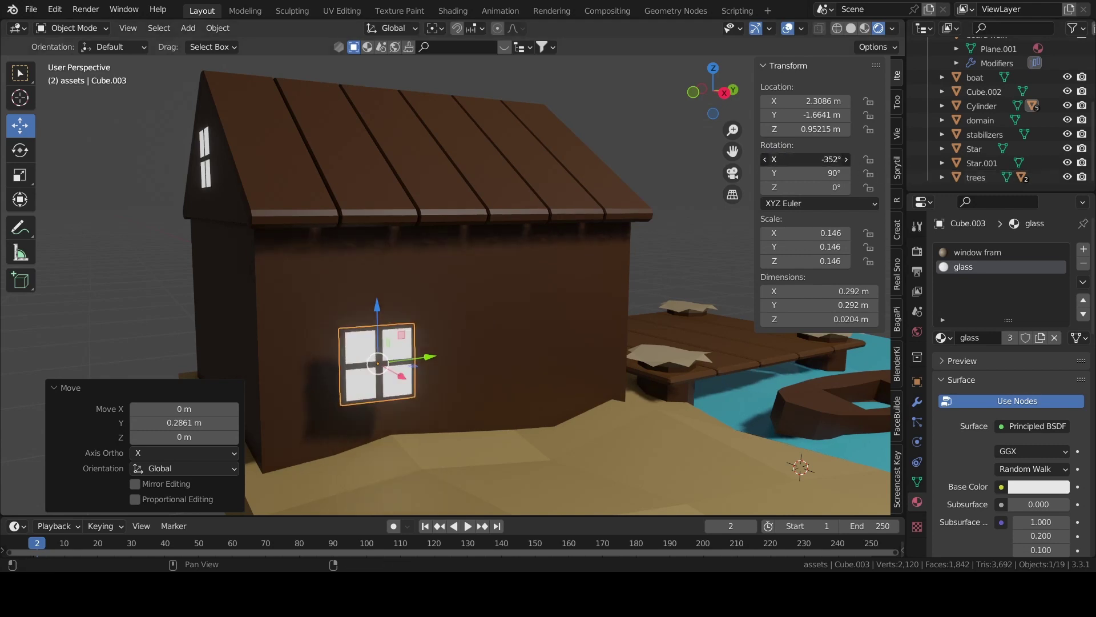
key("Return")
Push the window against the wall, raise it, and enlarge it to 0.388 m square
mouse_move(817, 240)
middle_mouse_down()
mouse_move(795, 269)
mouse_move(578, 373)
middle_mouse_up()
left_click_drag(511, 382, 467, 384)
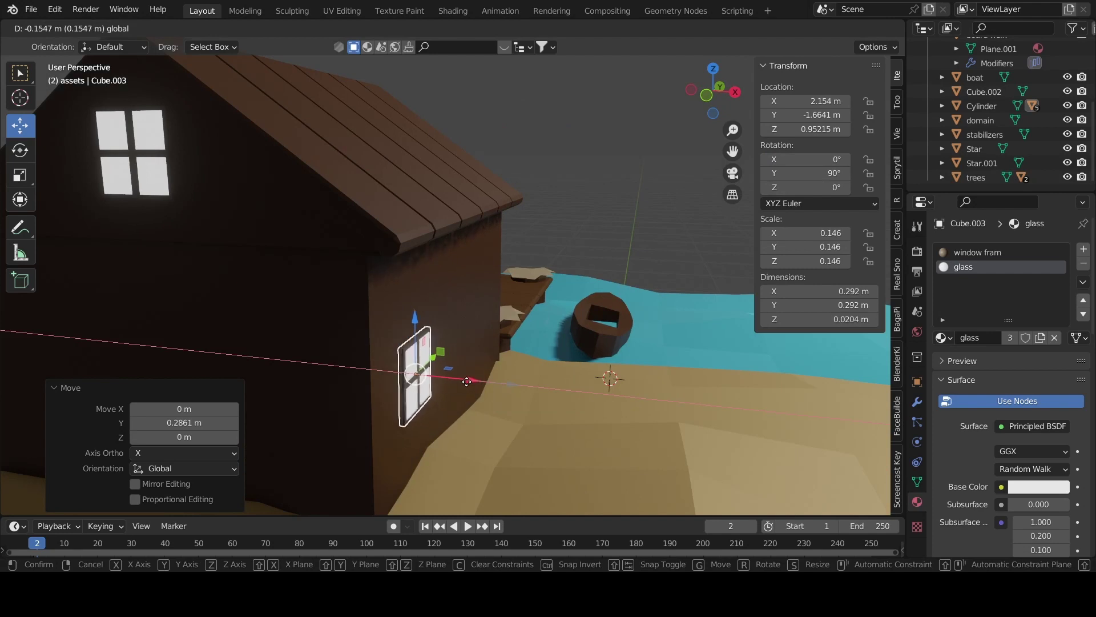
mouse_move(468, 384)
middle_mouse_down()
mouse_move(547, 352)
mouse_move(448, 351)
middle_mouse_up()
scroll(447, 351, "up", 3)
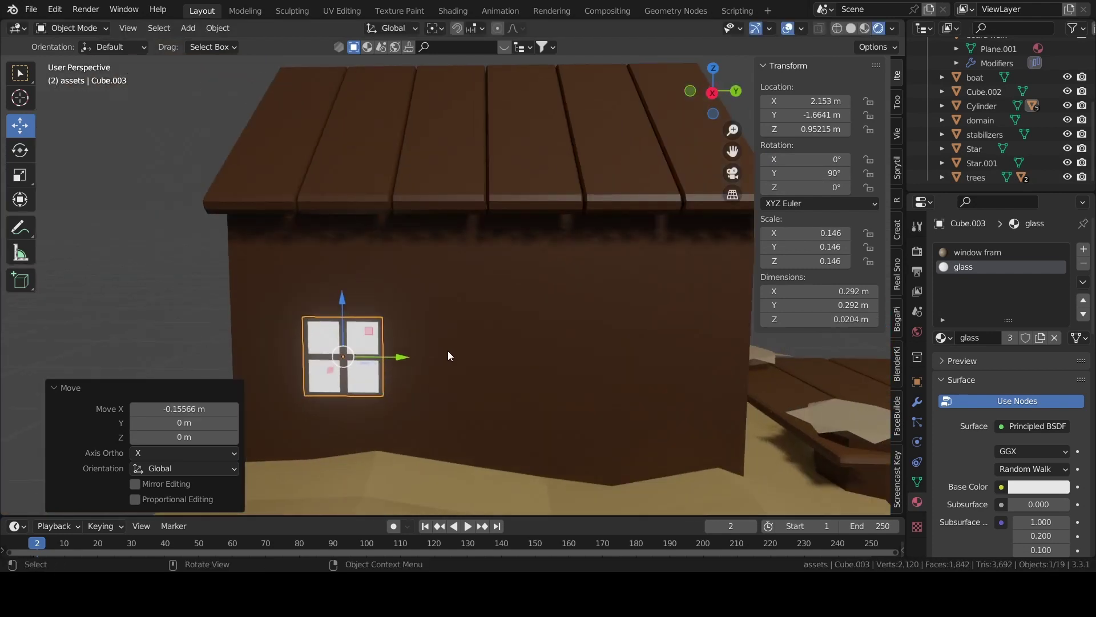
left_click_drag(343, 302, 344, 249)
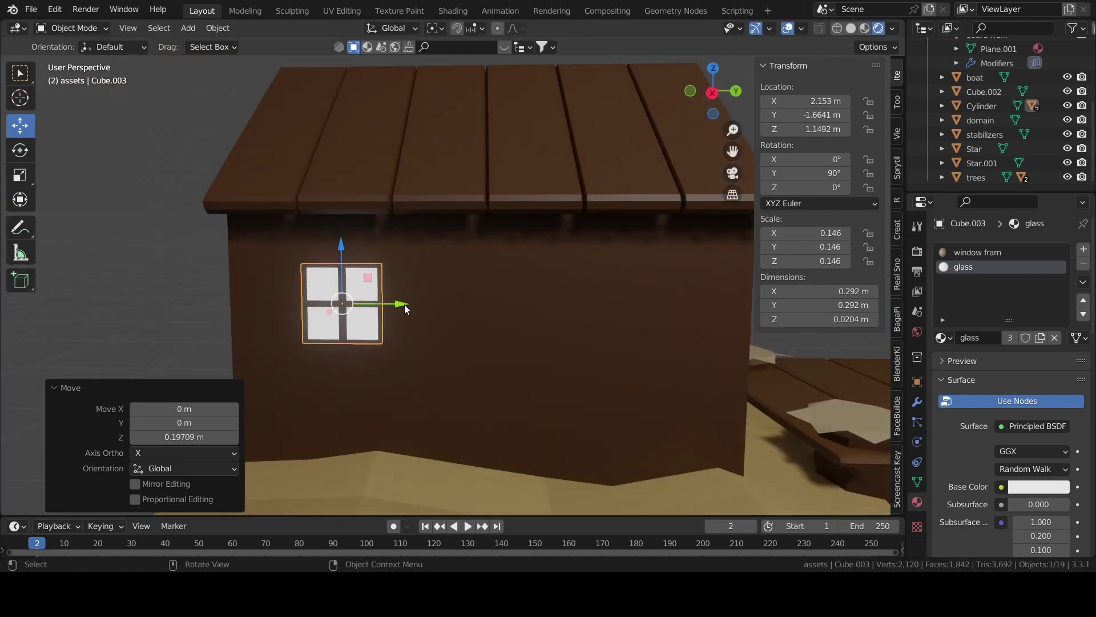
mouse_move(405, 304)
left_mouse_down()
mouse_move(355, 303)
mouse_move(374, 303)
left_mouse_up()
key("s")
left_click(532, 357)
Add an Array modifier to the side window, cancelling an unwanted duplicate
key("shift+d")
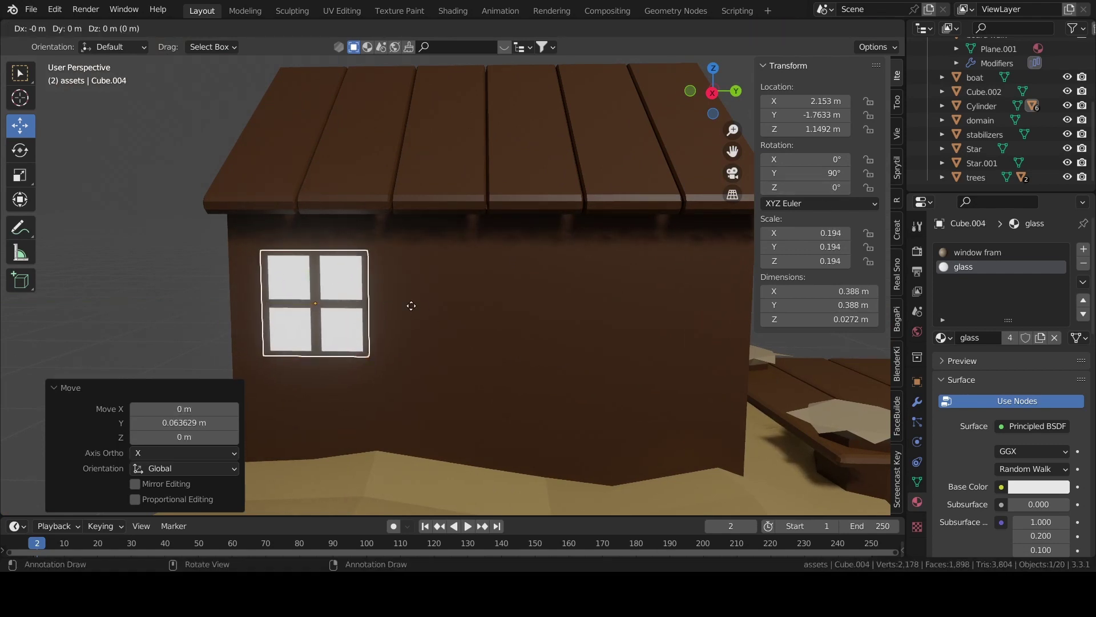
key("y")
right_click(588, 308)
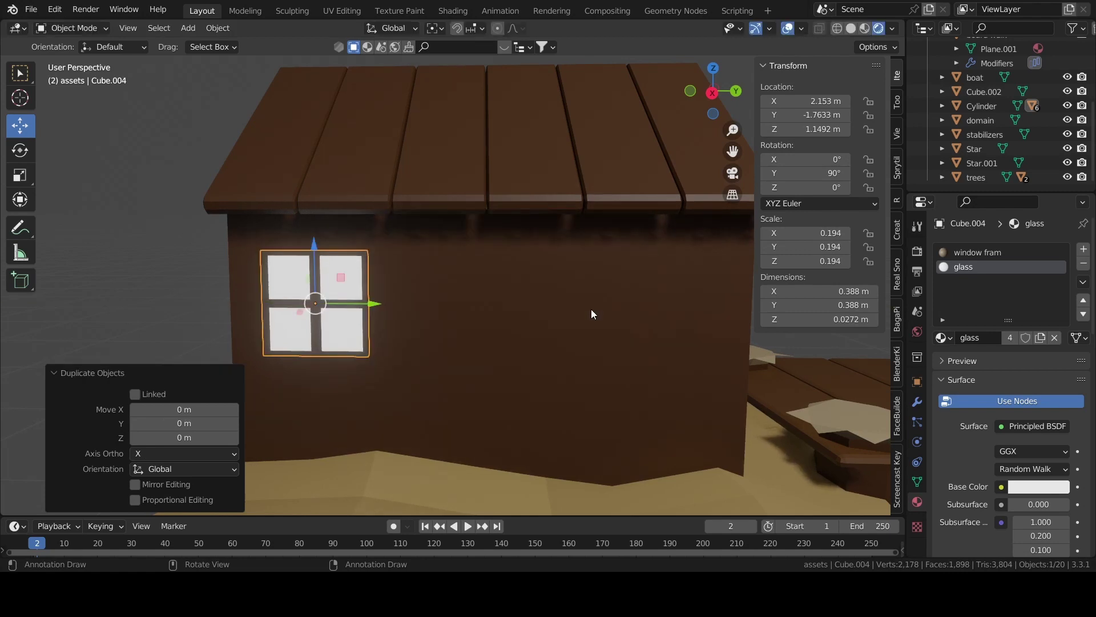
left_click(917, 402)
left_click(970, 249)
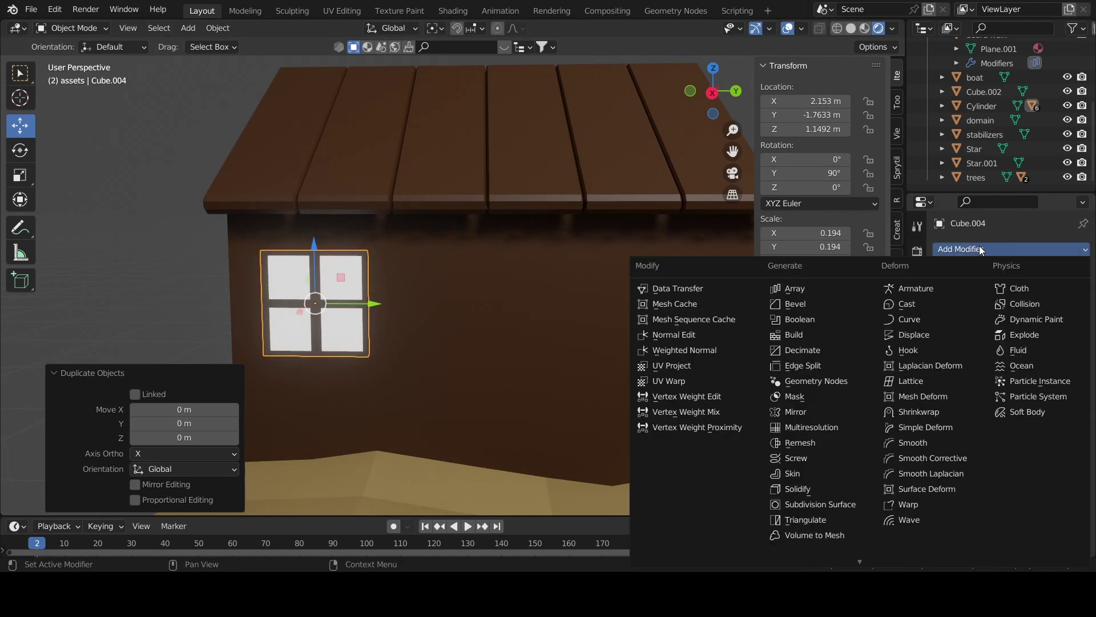
left_click(845, 289)
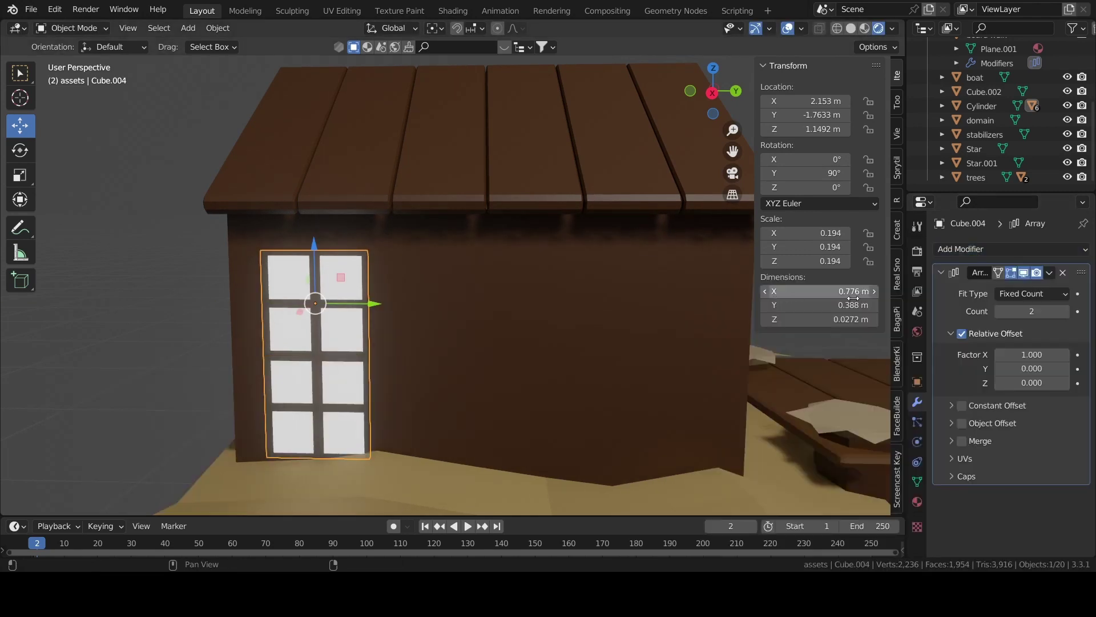
Set the array's relative offset to X 0 and Y about 1.59, with count 3
type("0")
key("Return")
double_click(1037, 368)
type("1")
key("Return")
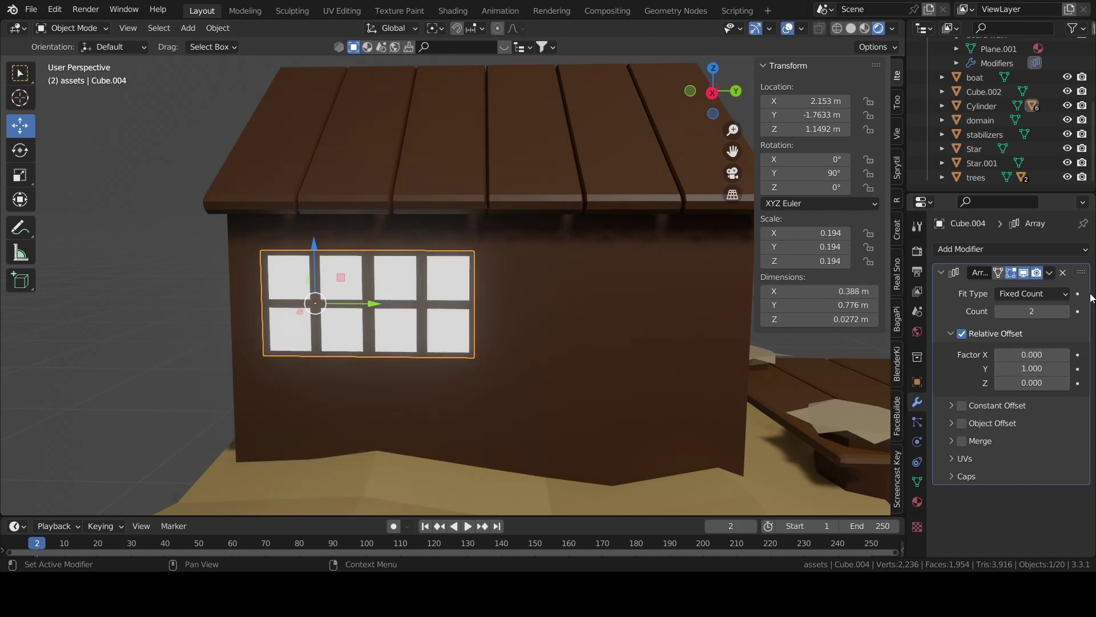
left_click(1064, 309)
mouse_move(1030, 368)
left_mouse_down()
mouse_move(1053, 368)
mouse_move(1030, 376)
left_mouse_up()
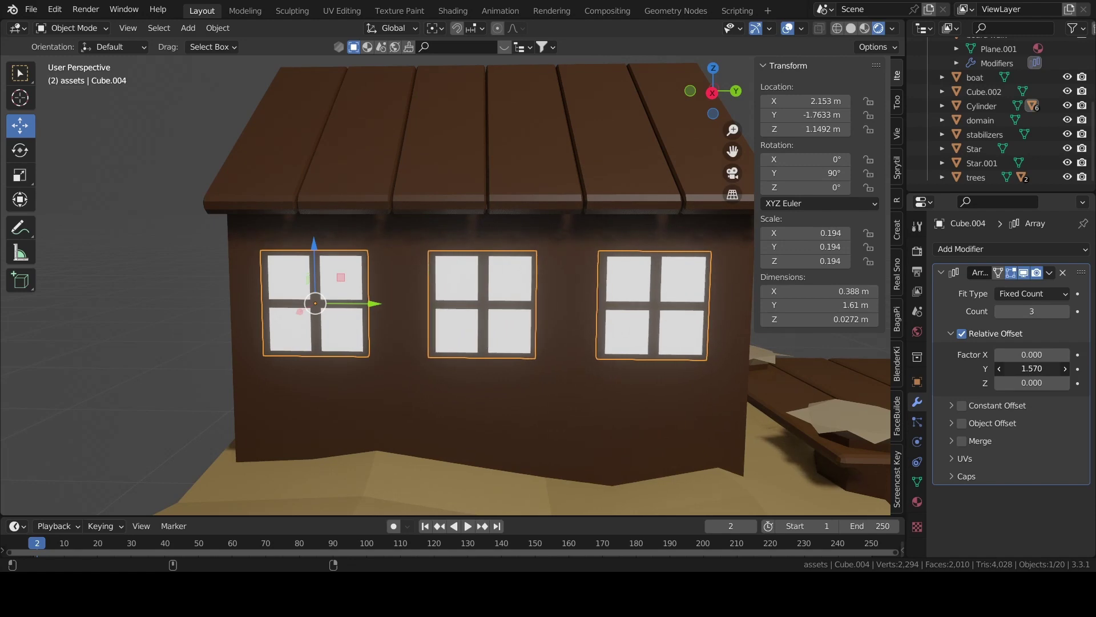
mouse_move(383, 410)
middle_mouse_down()
mouse_move(423, 310)
mouse_move(749, 186)
middle_mouse_up()
Check the camera view, then orbit around to the hut's far side
left_click(731, 177)
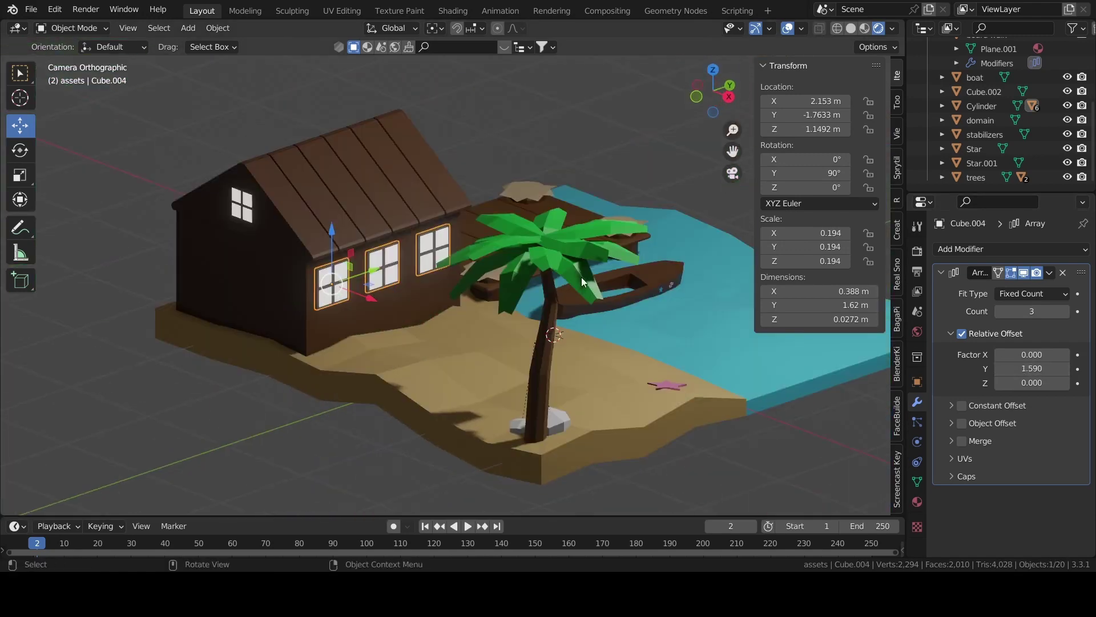
middle_click_drag(221, 402, 293, 402)
scroll(326, 389, "up", 3)
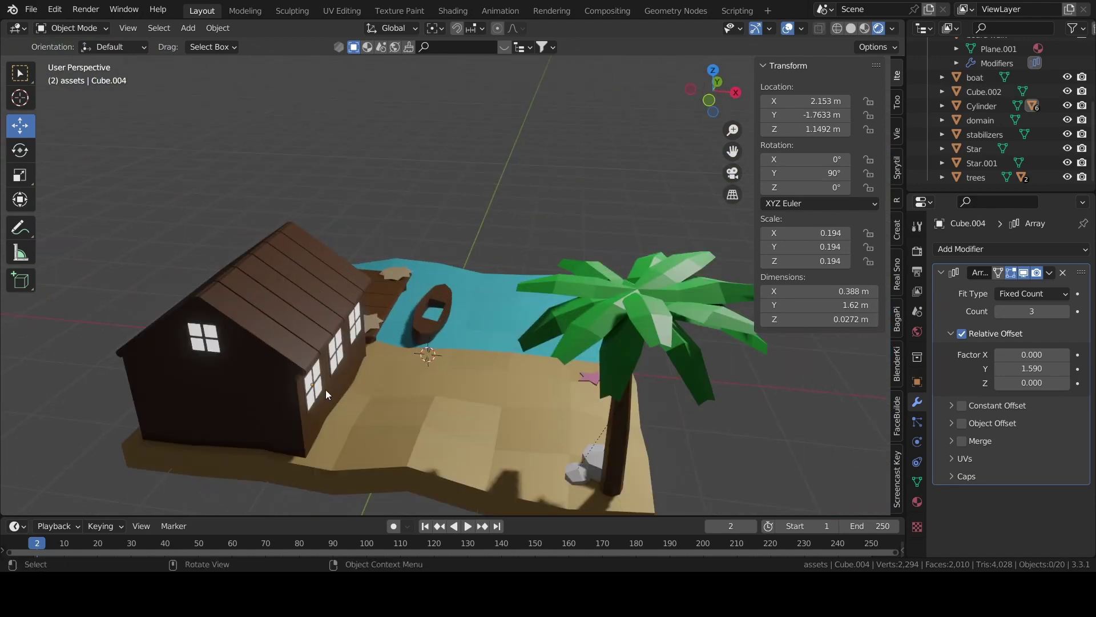
left_click(480, 369)
left_click(388, 266)
left_click(251, 268)
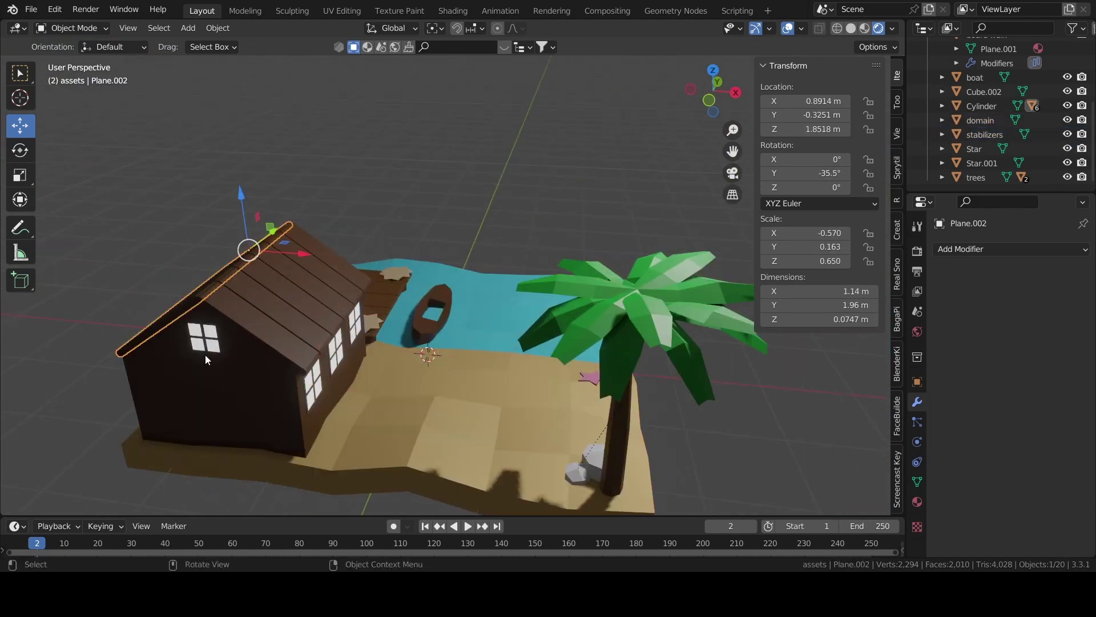
mouse_move(204, 354)
middle_mouse_down()
mouse_move(780, 302)
mouse_move(628, 396)
middle_mouse_up()
scroll(583, 355, "up", 3)
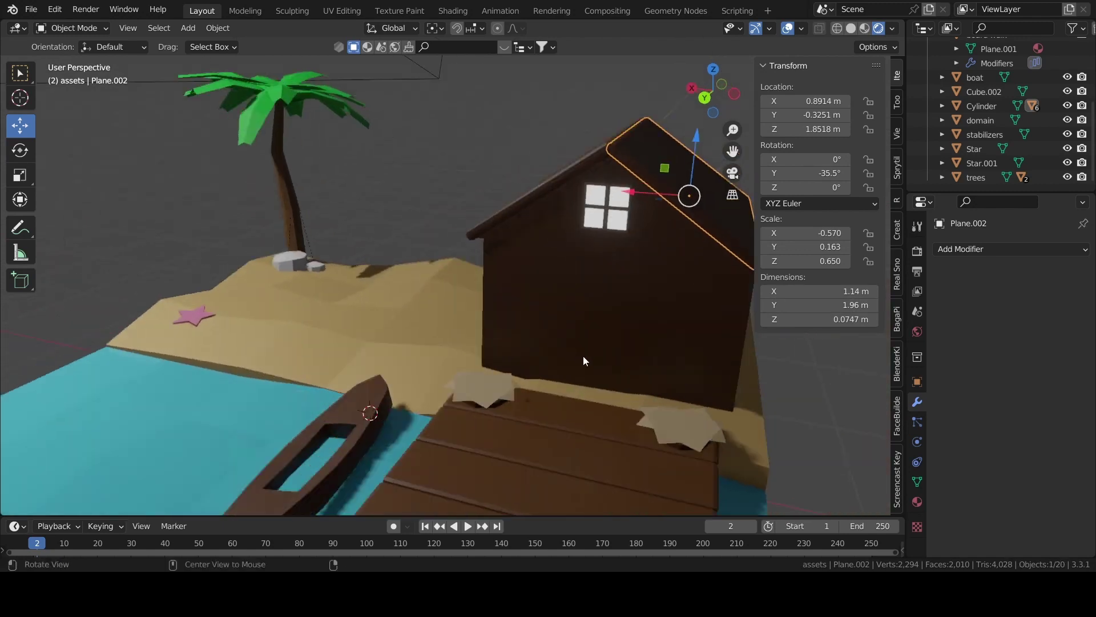
Add a new cube to the scene, undoing an accidental circle
key("shift+a")
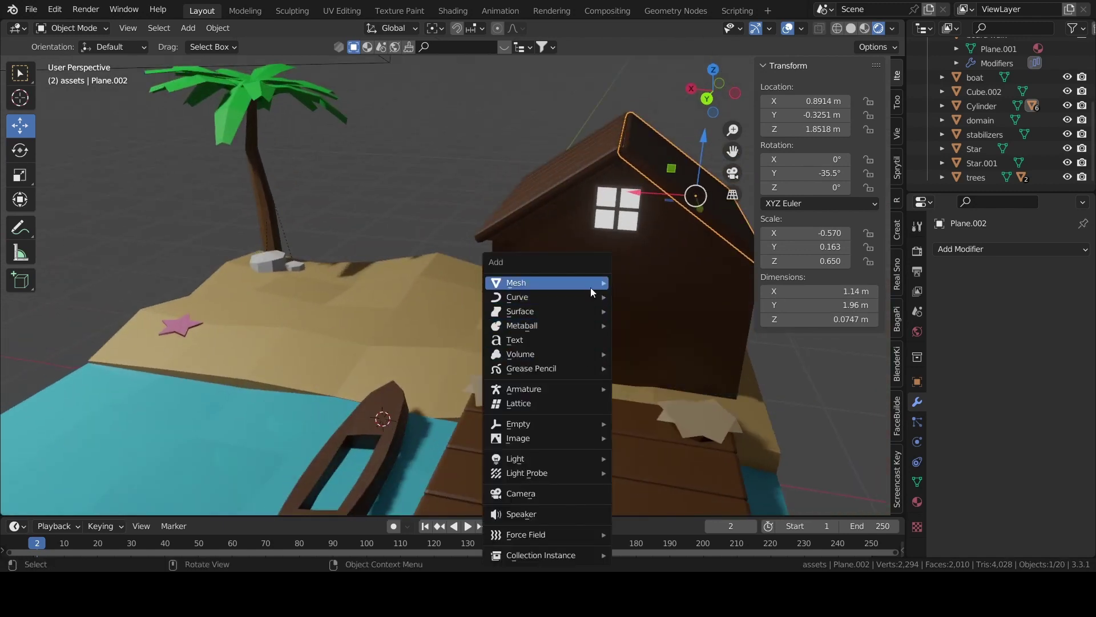
left_click(642, 308)
key("ctrl+z")
key("shift+a")
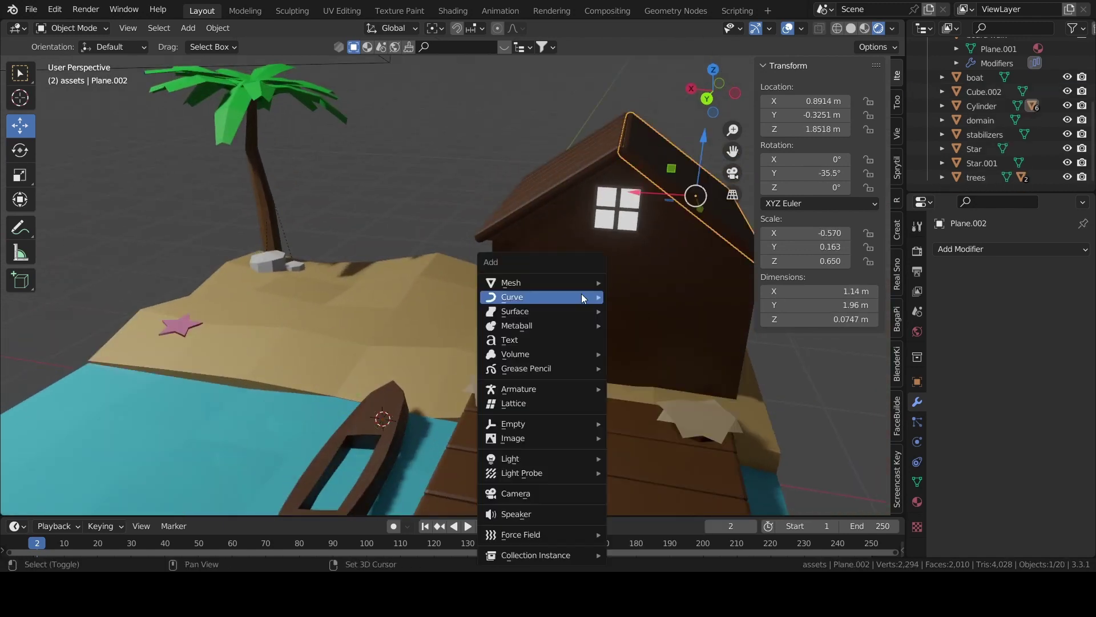
left_click(647, 299)
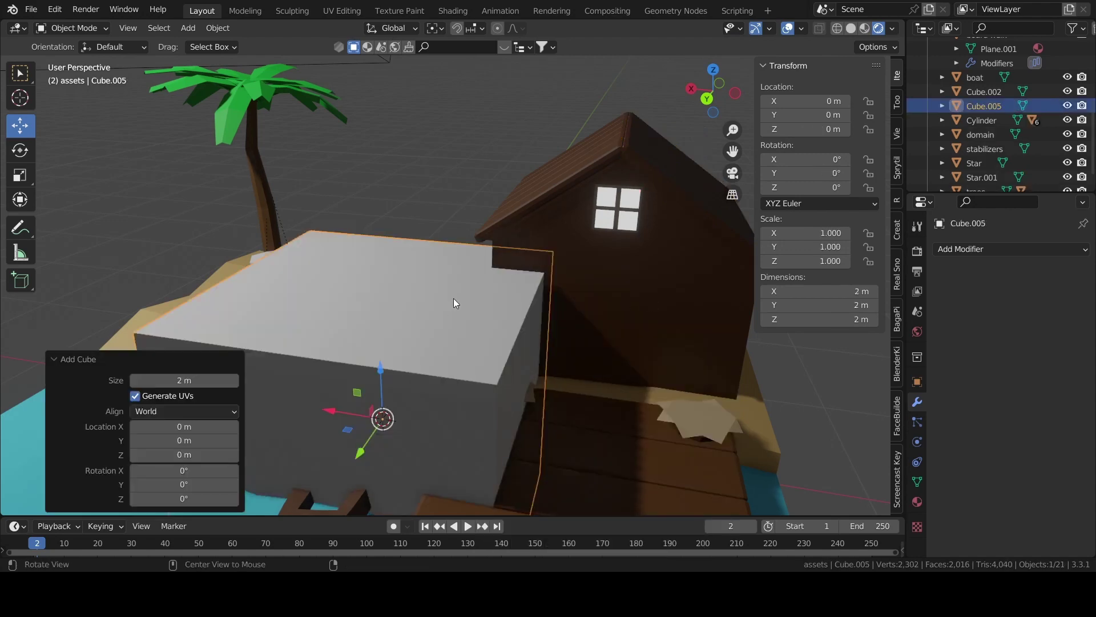
mouse_move(454, 298)
middle_mouse_down()
mouse_move(508, 289)
mouse_move(510, 344)
middle_mouse_up()
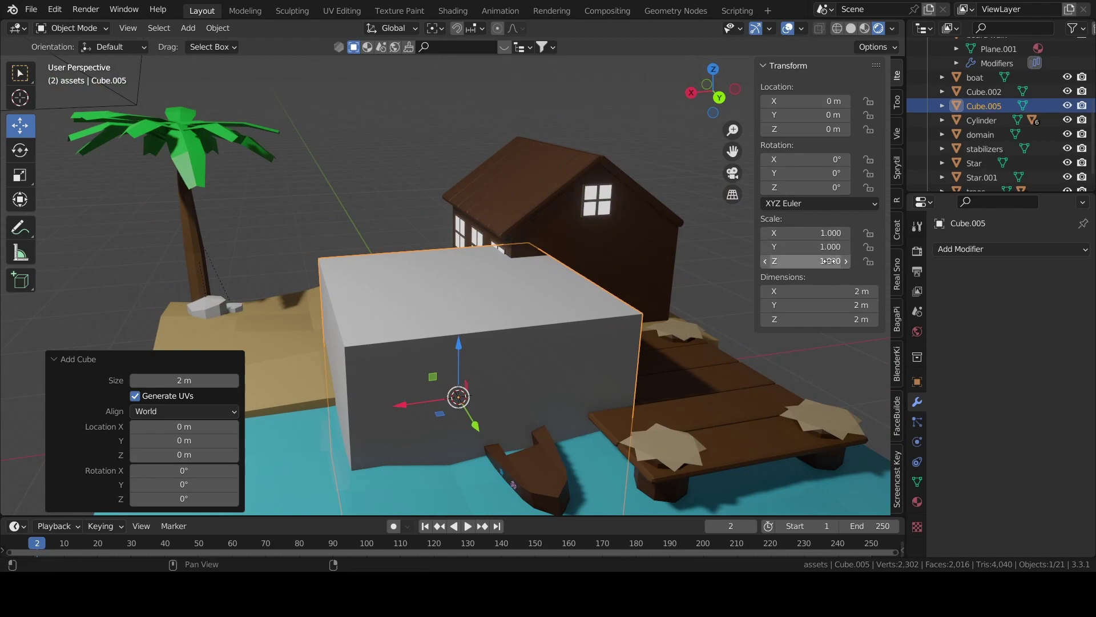
Flatten the cube in Y and set its X scale to 0.55
mouse_move(822, 246)
left_mouse_down()
mouse_move(777, 247)
mouse_move(804, 246)
left_mouse_up()
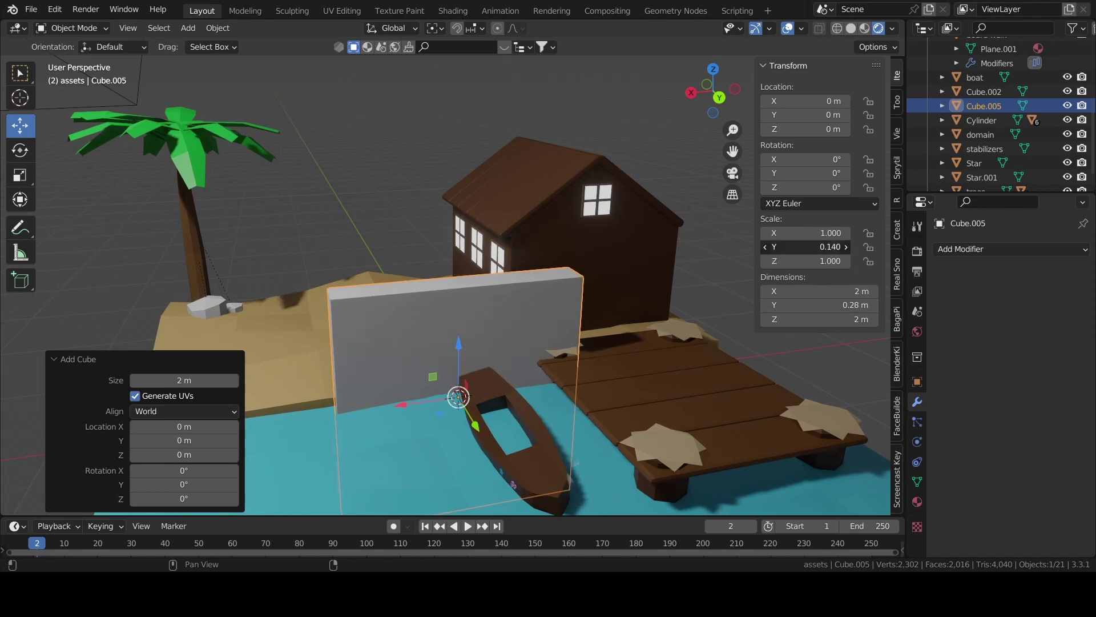
key("BackSpace")
type("5")
key("Return")
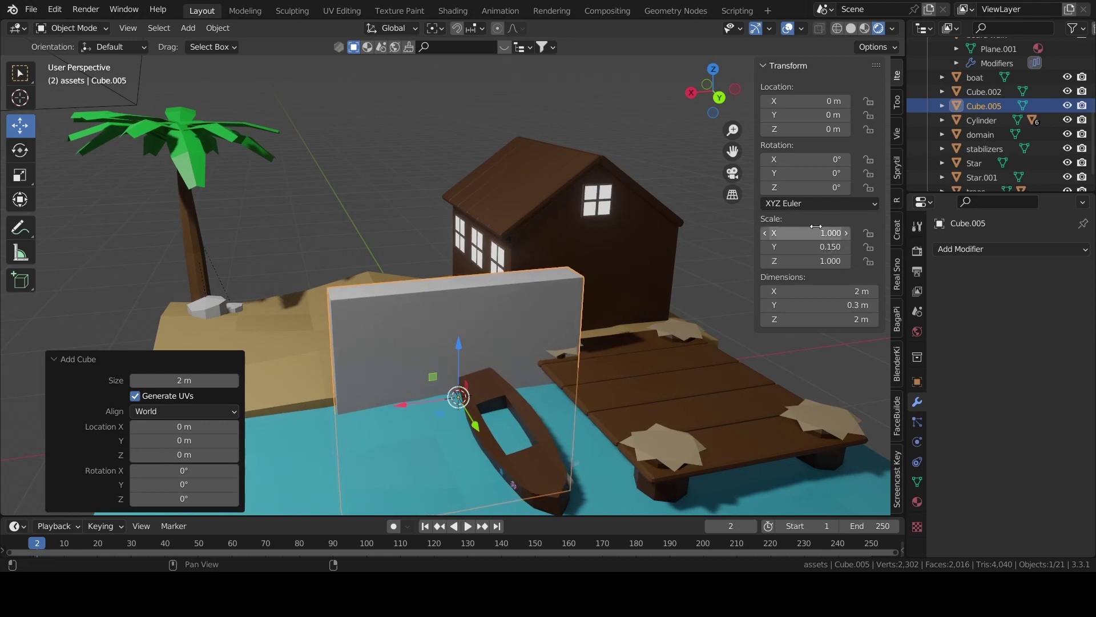
left_click(814, 233)
left_click_drag(829, 233, 825, 232)
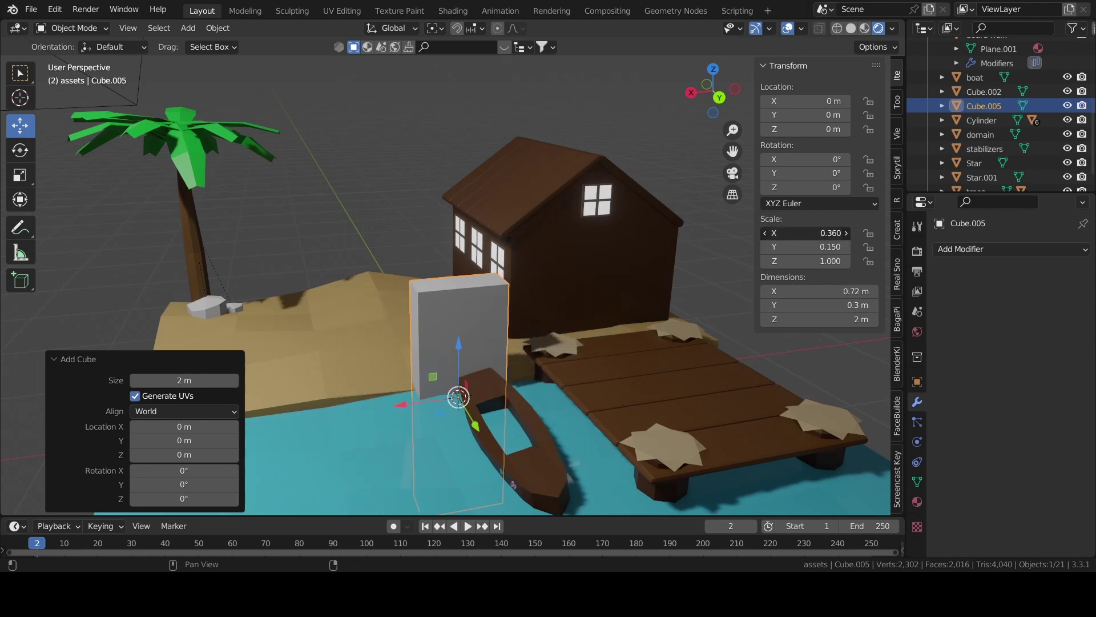
left_click(832, 236)
type("0.")
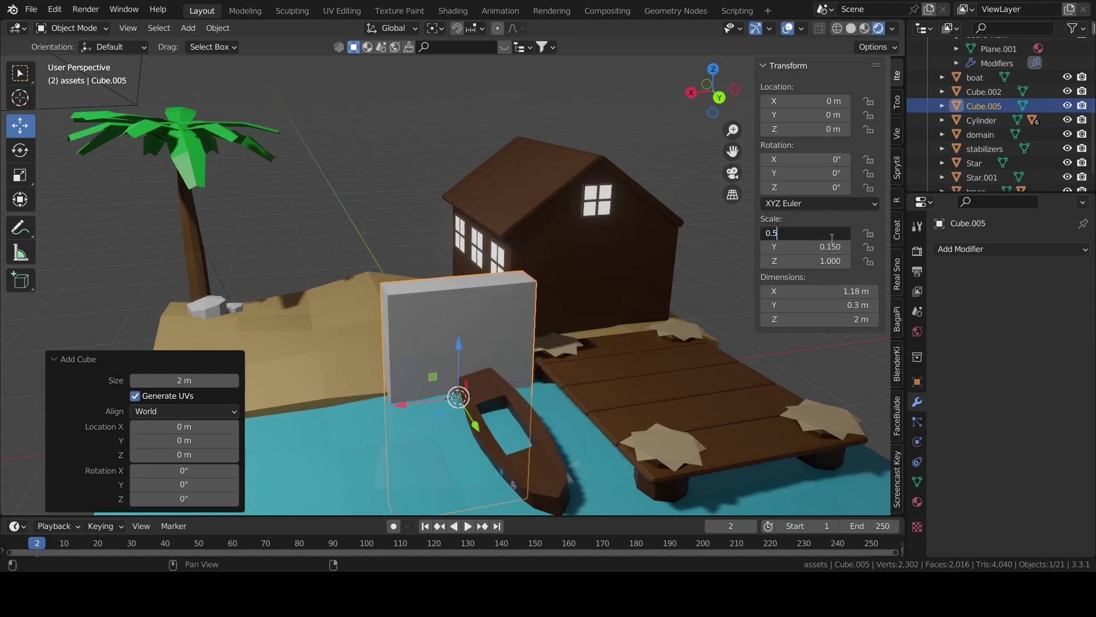
type("5")
key("Return")
Thin the slab to Y scale 0.045 and shorten it to Z 0.532
left_click_drag(832, 247, 822, 247)
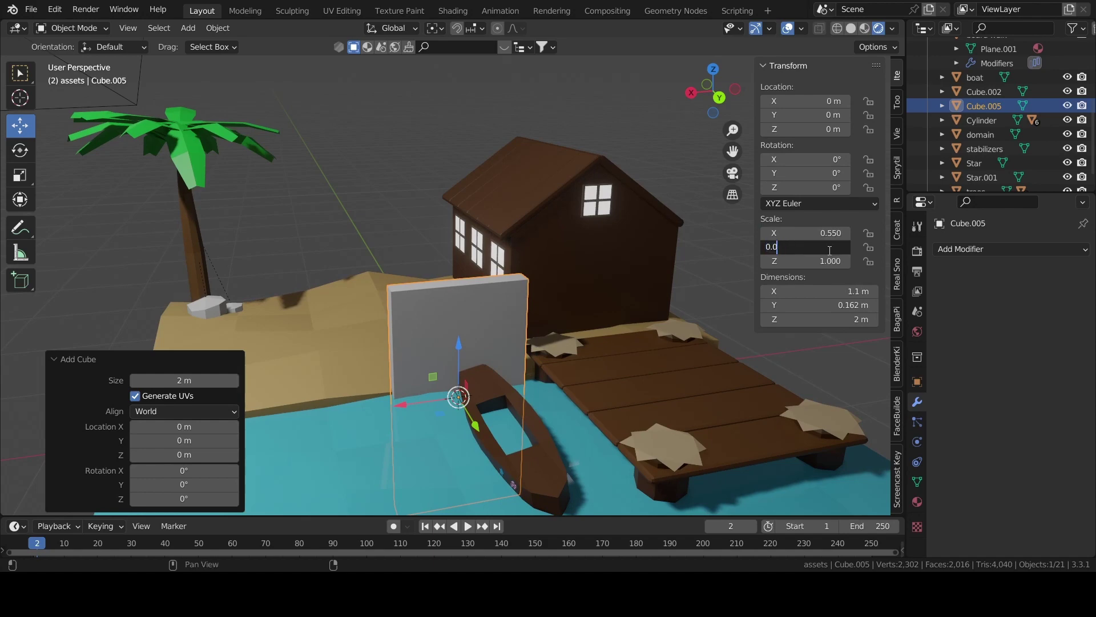
type("9")
key("Return")
mouse_move(594, 348)
middle_mouse_down()
mouse_move(586, 391)
mouse_move(584, 362)
middle_mouse_up()
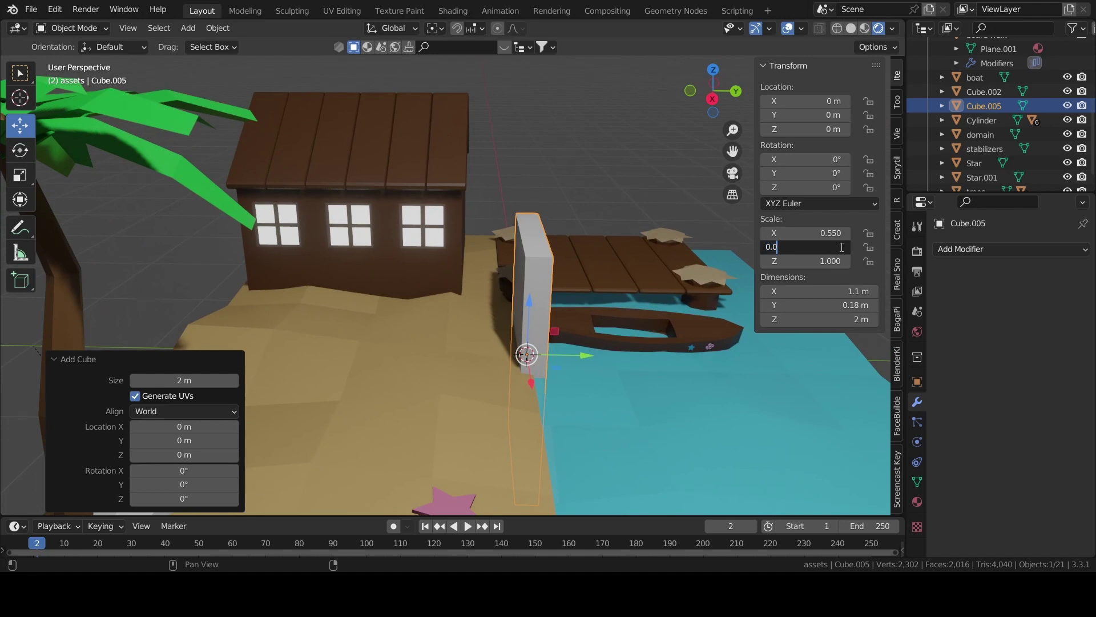
type("6")
key("Return")
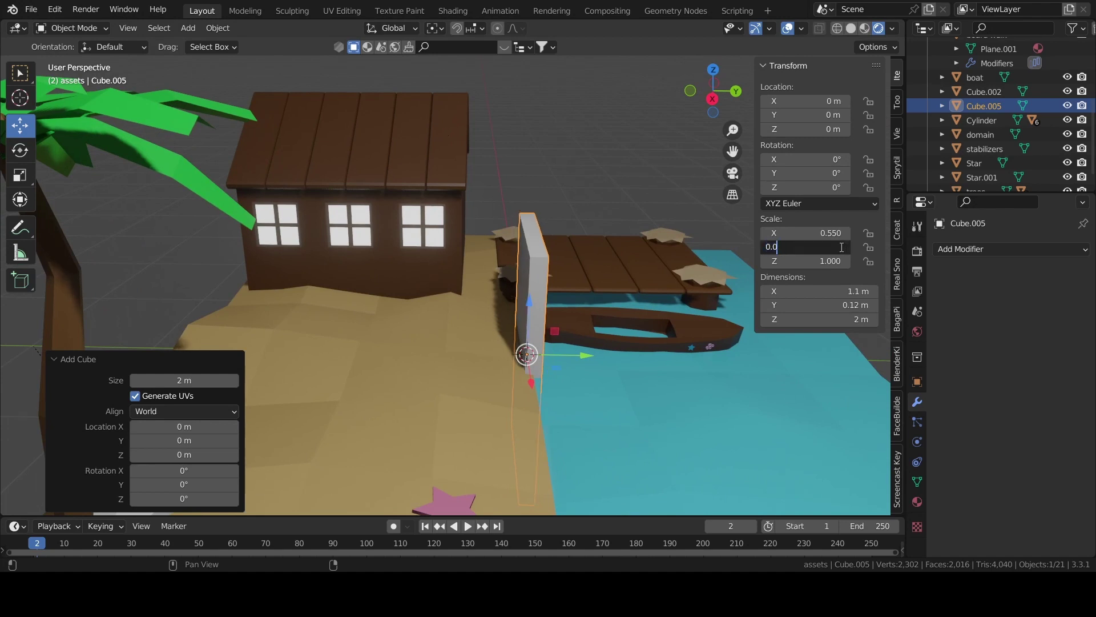
type("45")
key("Return")
left_click_drag(839, 261, 554, 292)
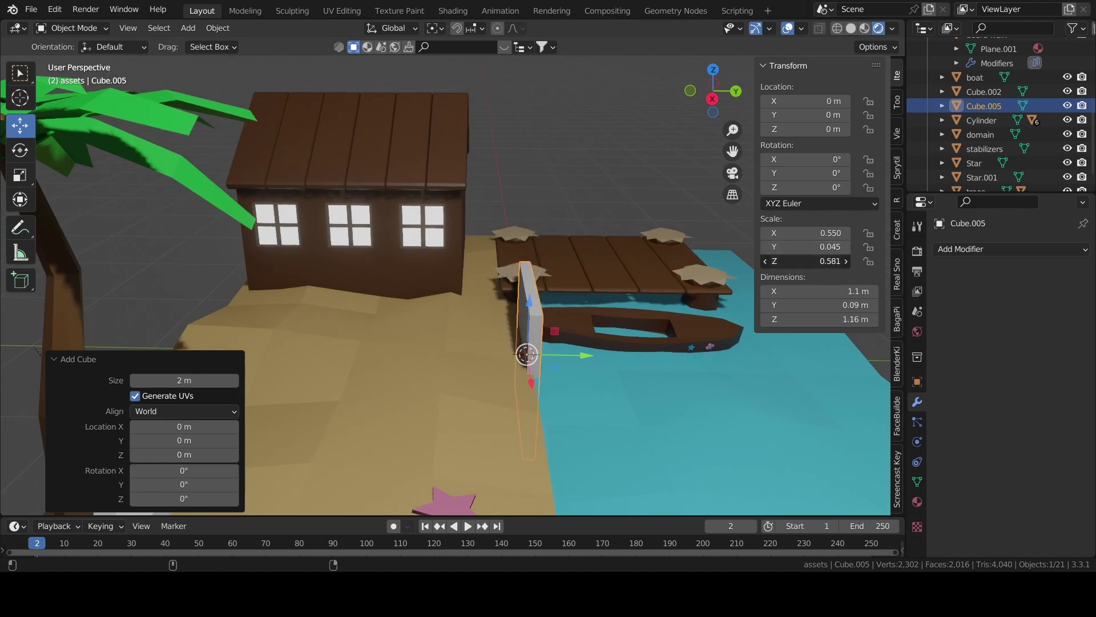
Move the slab along X and Y so it stands in front of the hut
middle_click_drag(554, 292, 433, 338)
key("g")
key("x")
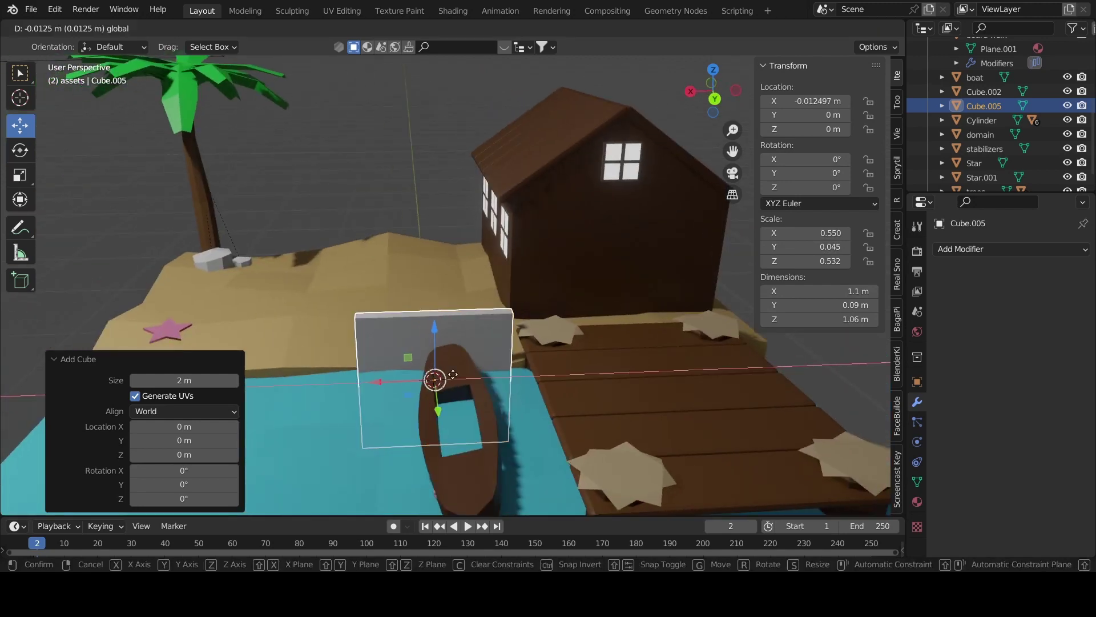
left_click(610, 362)
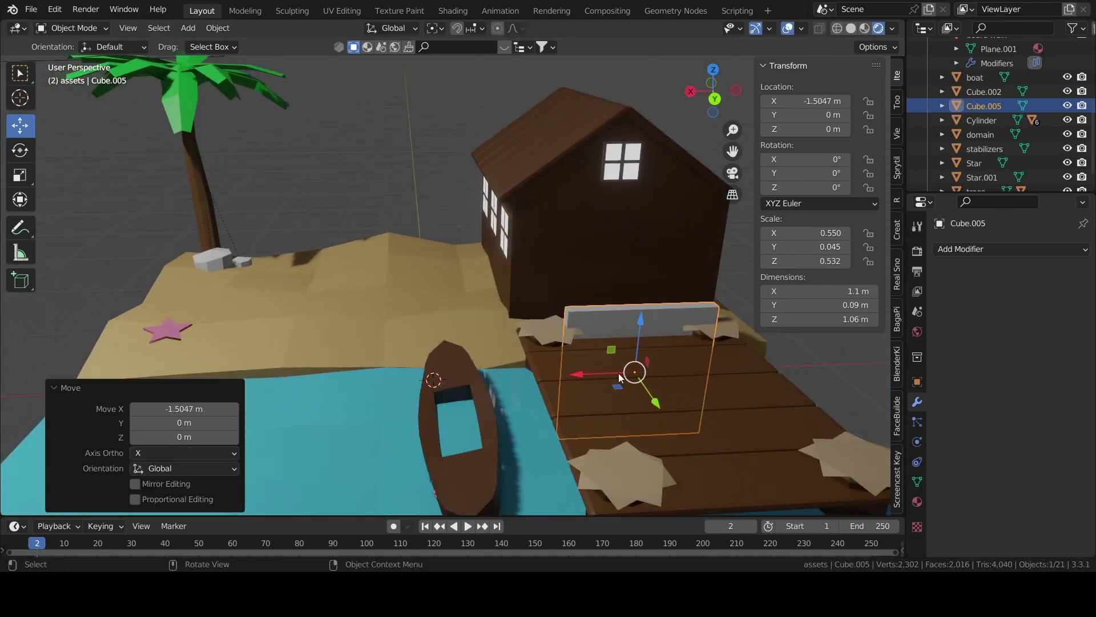
left_click(649, 377, "shift")
left_click(635, 314)
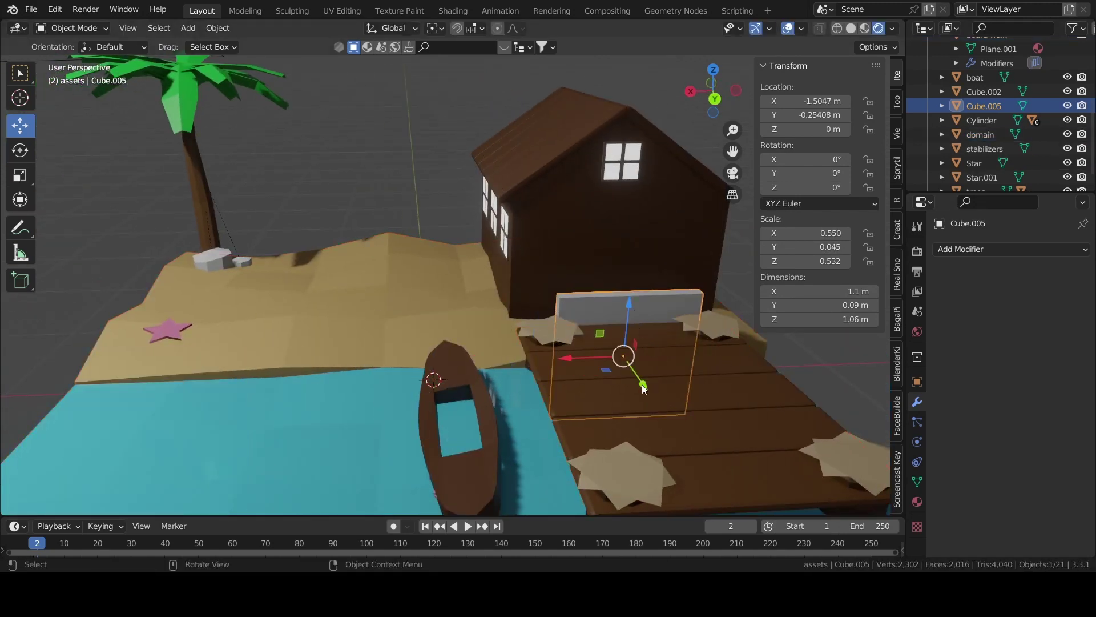
key("g")
key("y")
left_click(631, 371)
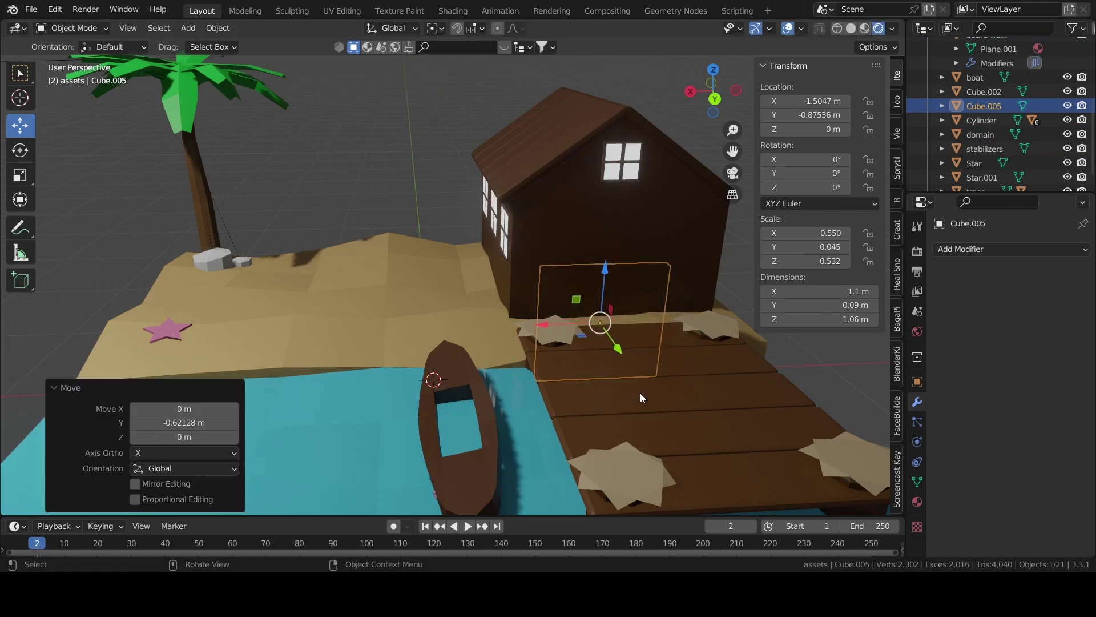
Inspect the dock, undoing and redoing a move, then reselect the slab to rename it
left_click(639, 393)
scroll(992, 146, "up", 6)
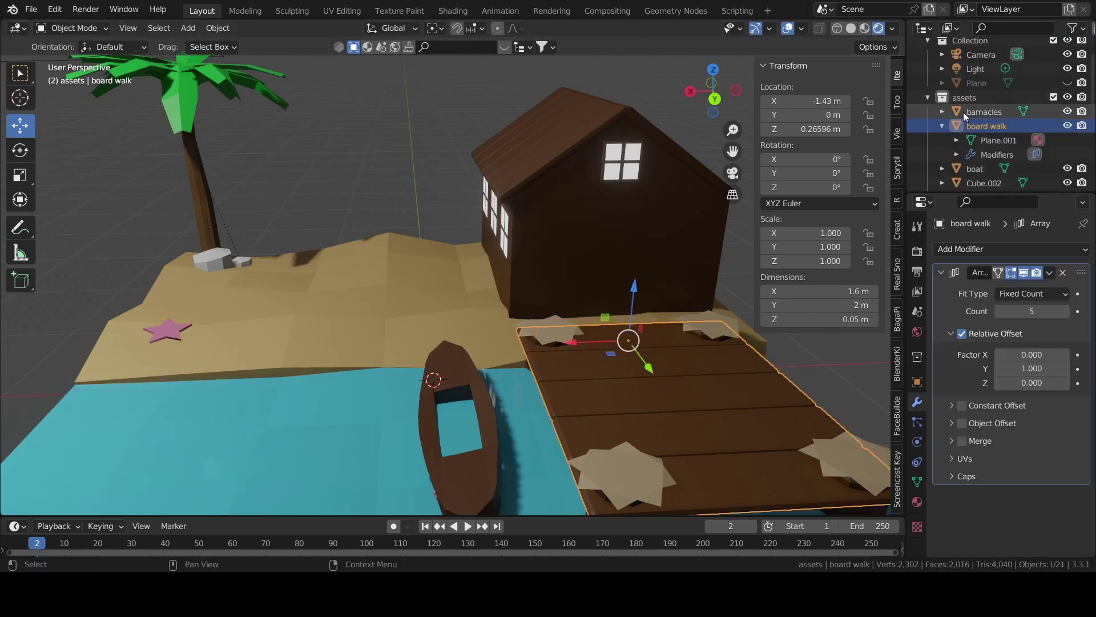
scroll(965, 113, "down", 3)
scroll(967, 115, "down", 2)
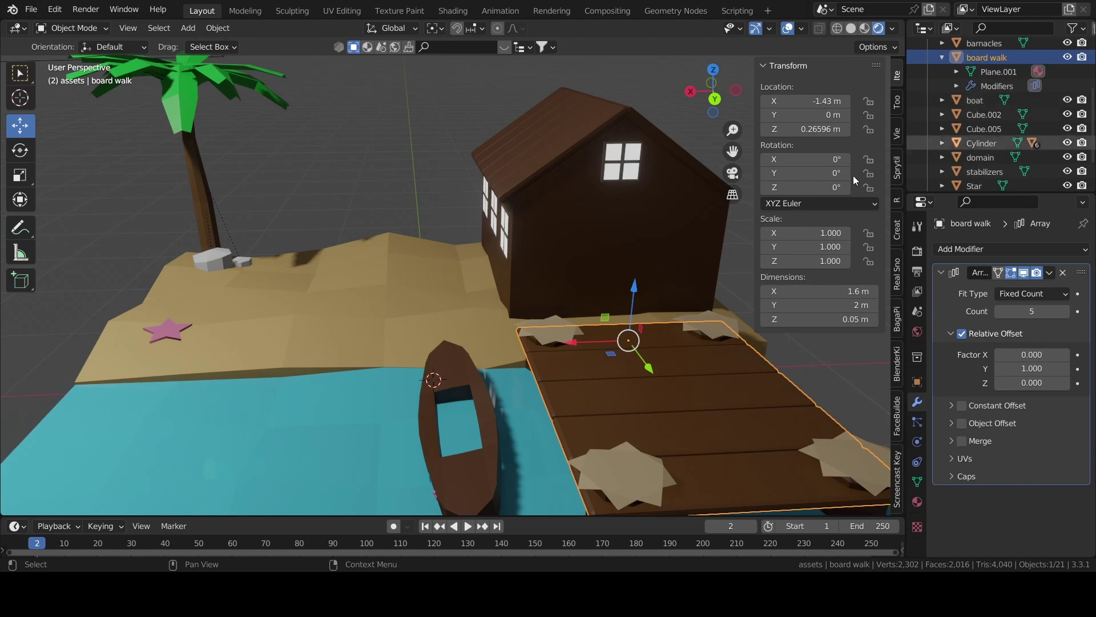
middle_click_drag(726, 240, 684, 282)
key("ctrl+z")
key("ctrl+z")
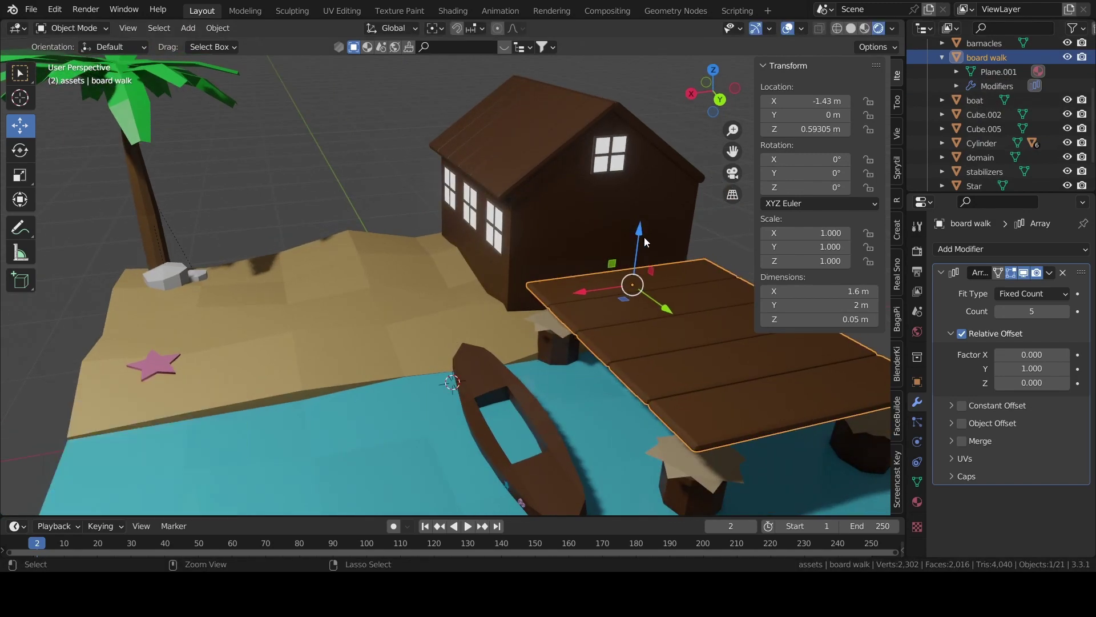
key("ctrl+shift+z")
key("ctrl+shift+z")
left_click(628, 252)
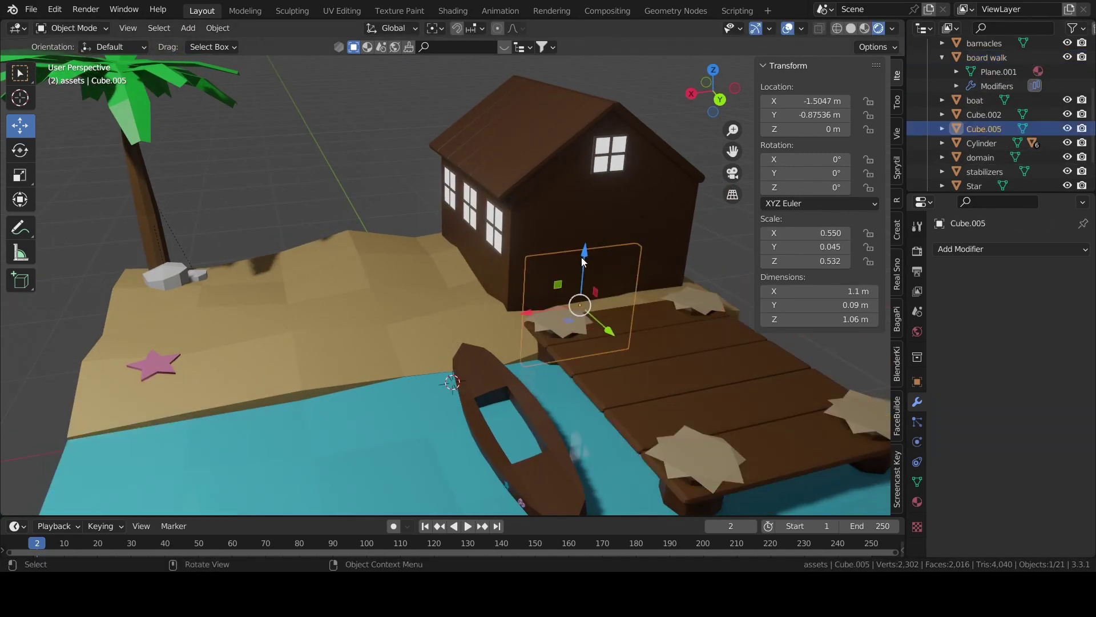
double_click(993, 128)
Rename the slab object Cube.005 to 'door'
scroll(993, 129, "down", 2)
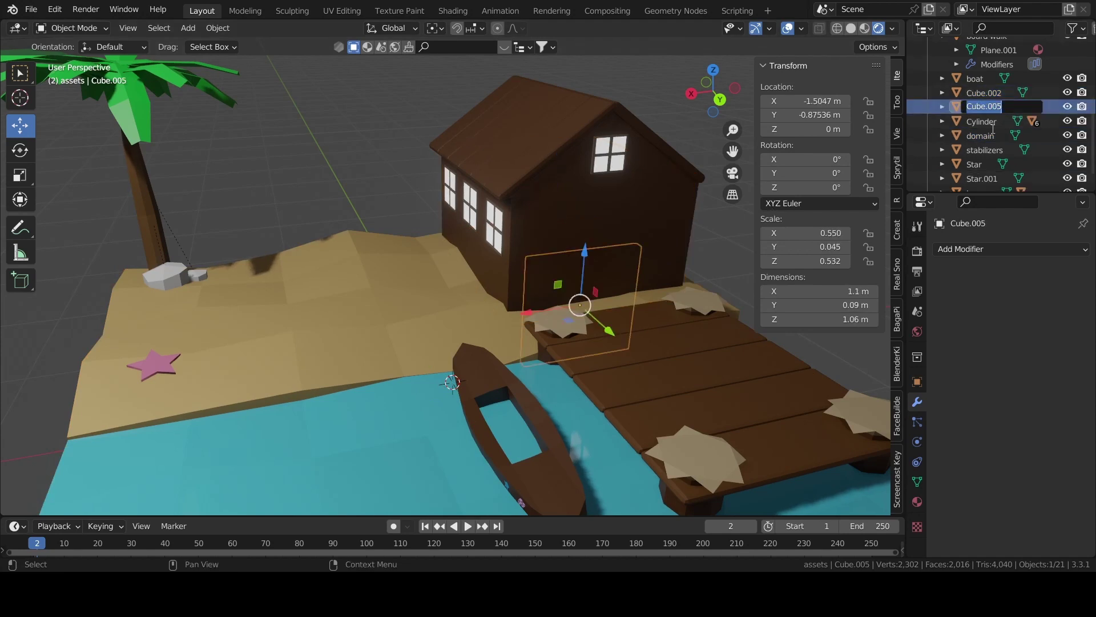
type("R")
key("Return")
double_click(986, 137)
scroll(986, 137, "down", 1)
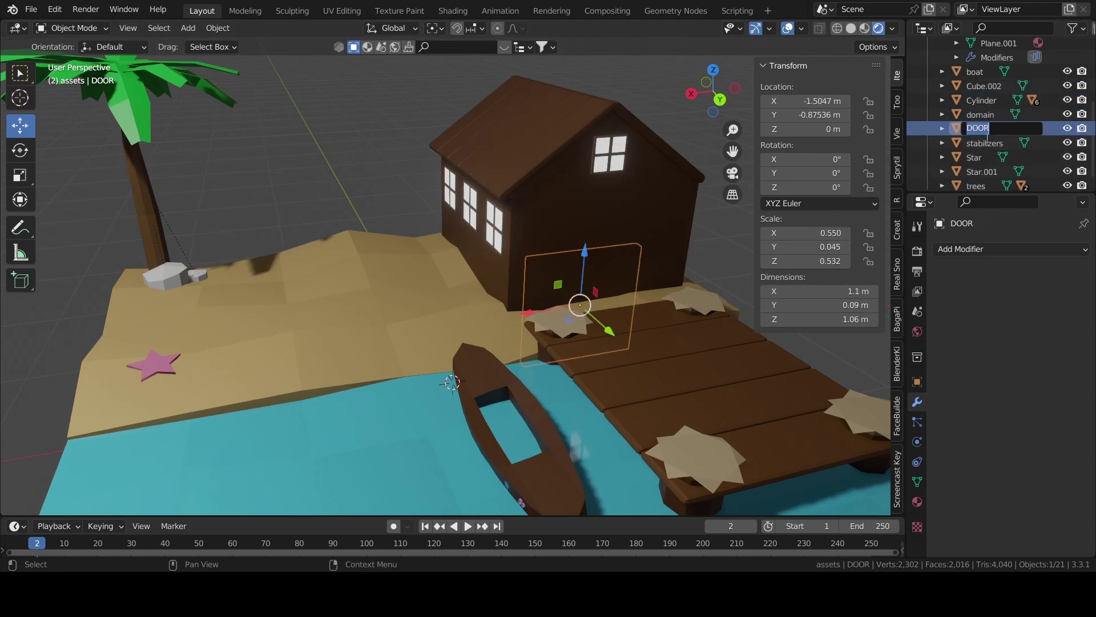
type("door")
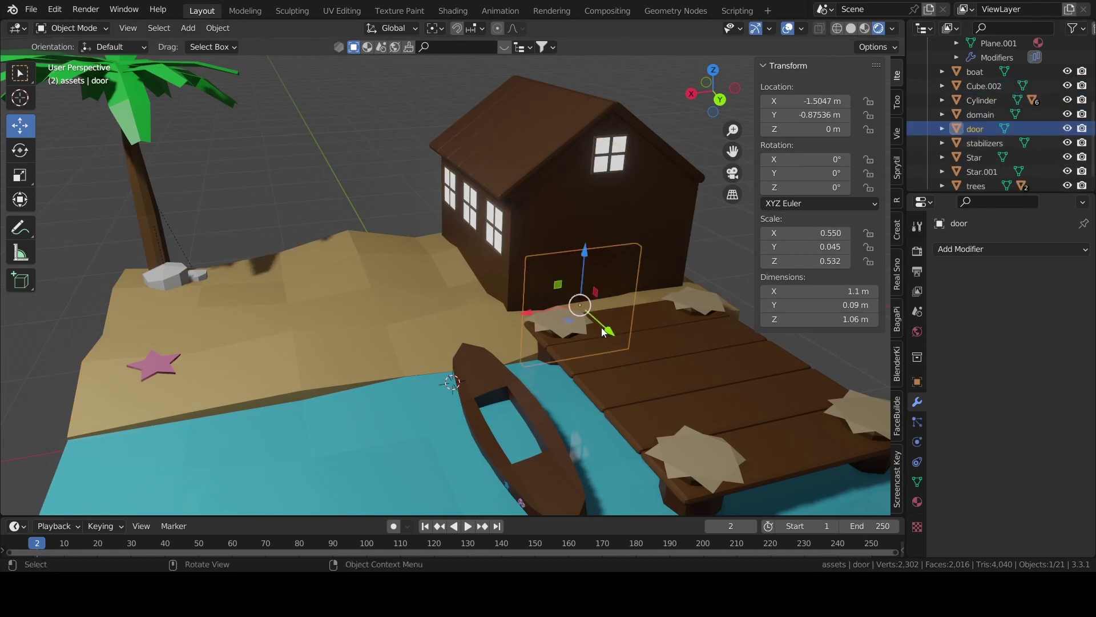
Raise the door, shrink it to about half size, and set it flush against the hut wall
left_click_drag(602, 331, 617, 340)
left_click_drag(606, 280, 608, 193)
key("s")
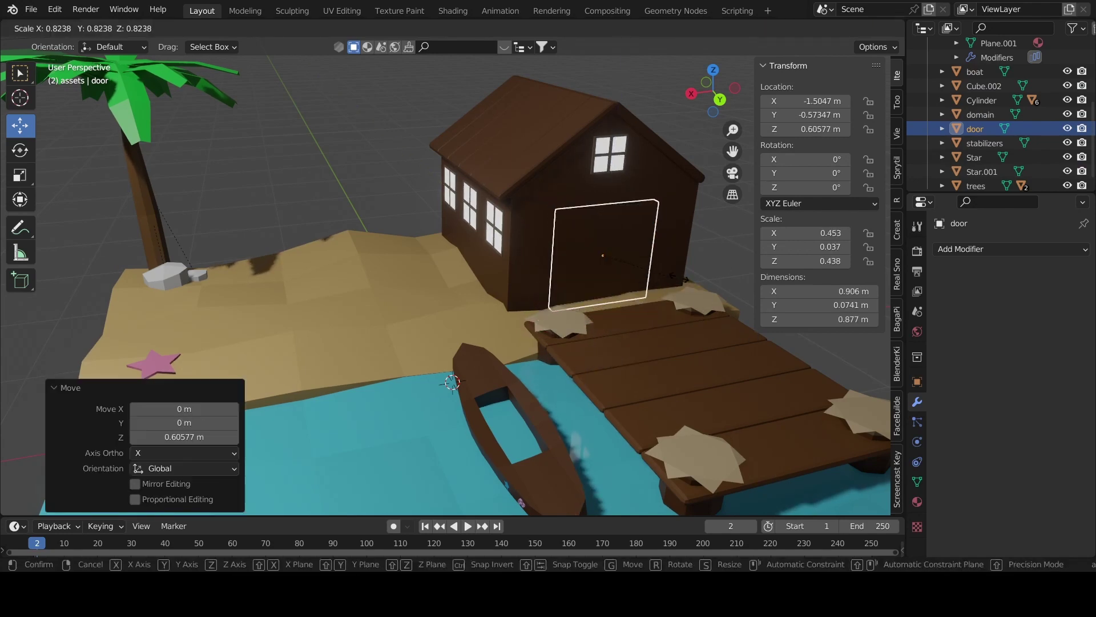
left_click(662, 291)
middle_click_drag(663, 291, 624, 260)
left_click_drag(624, 260, 633, 274)
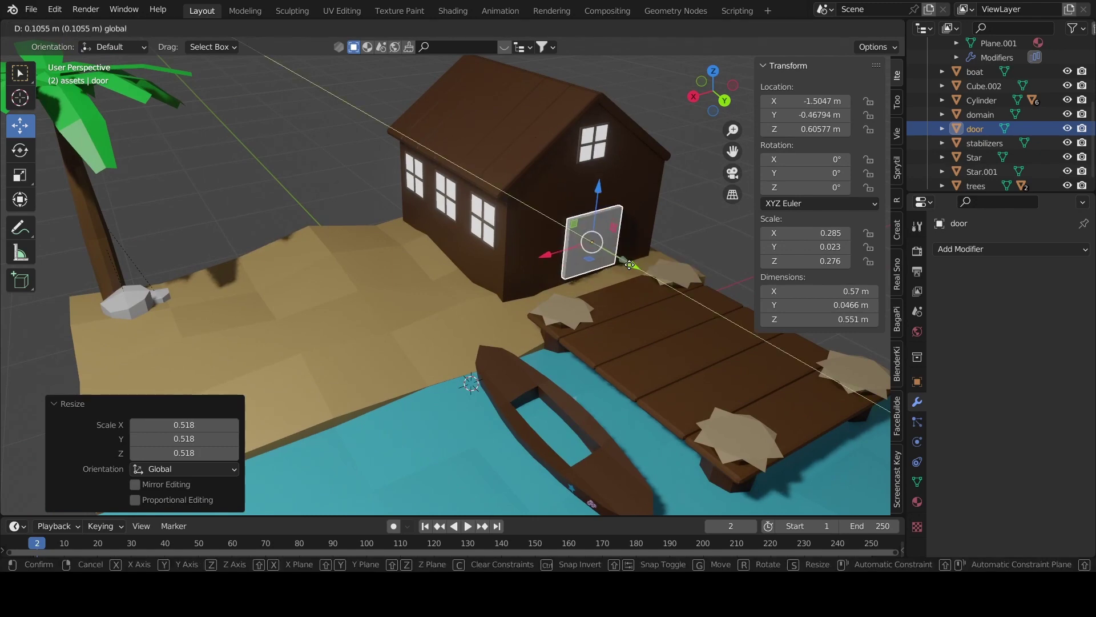
Apply the door's scale and stretch it taller with Scale Z 1.5
scroll(506, 335, "up", 3)
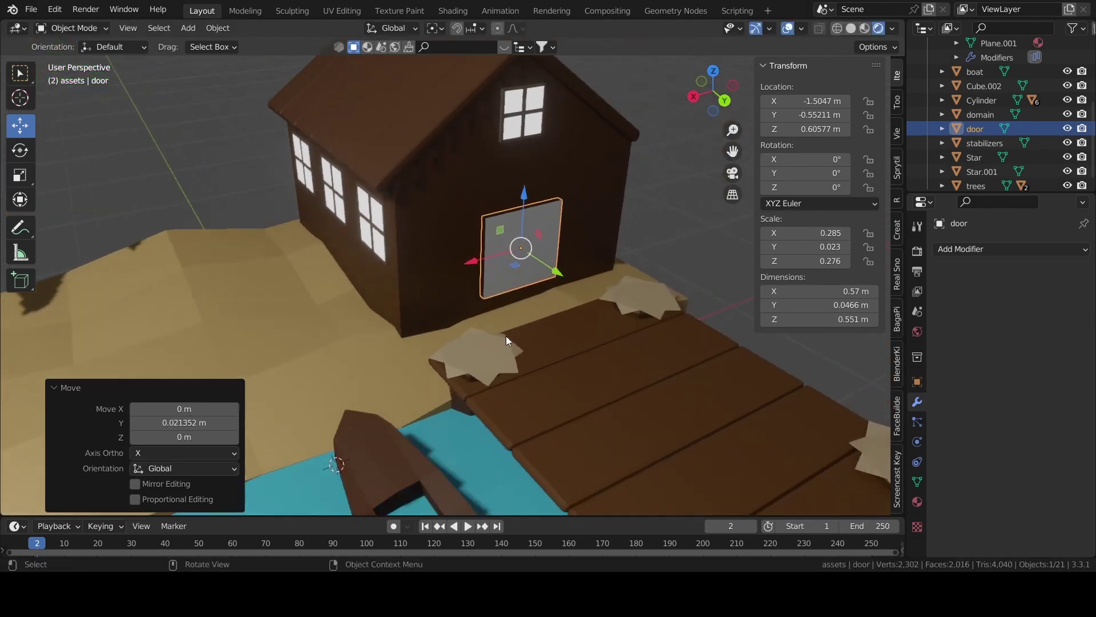
scroll(594, 285, "up", 2)
key("shift+a")
key("Escape")
scroll(601, 290, "up", 2)
key("ctrl+a")
left_click(601, 290)
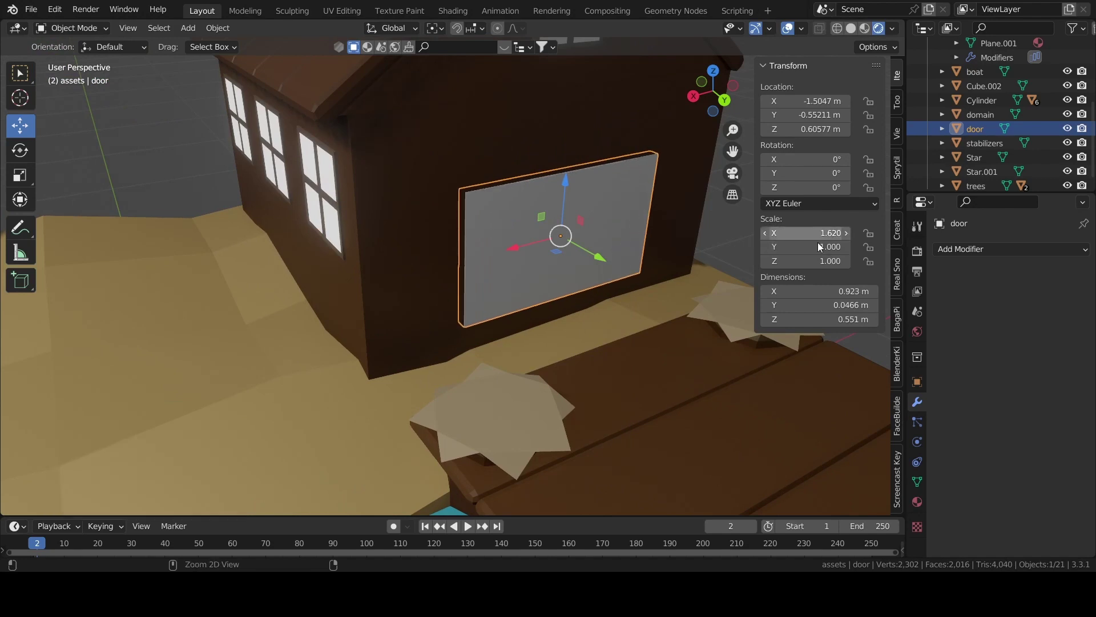
left_click_drag(810, 261, 839, 261)
mouse_move(712, 321)
middle_mouse_down()
mouse_move(529, 273)
mouse_move(522, 289)
mouse_move(576, 296)
mouse_move(563, 276)
middle_mouse_up()
Inset the door face into a border frame, extend the inner panel's top and bottom edges, and recess it
key("Tab")
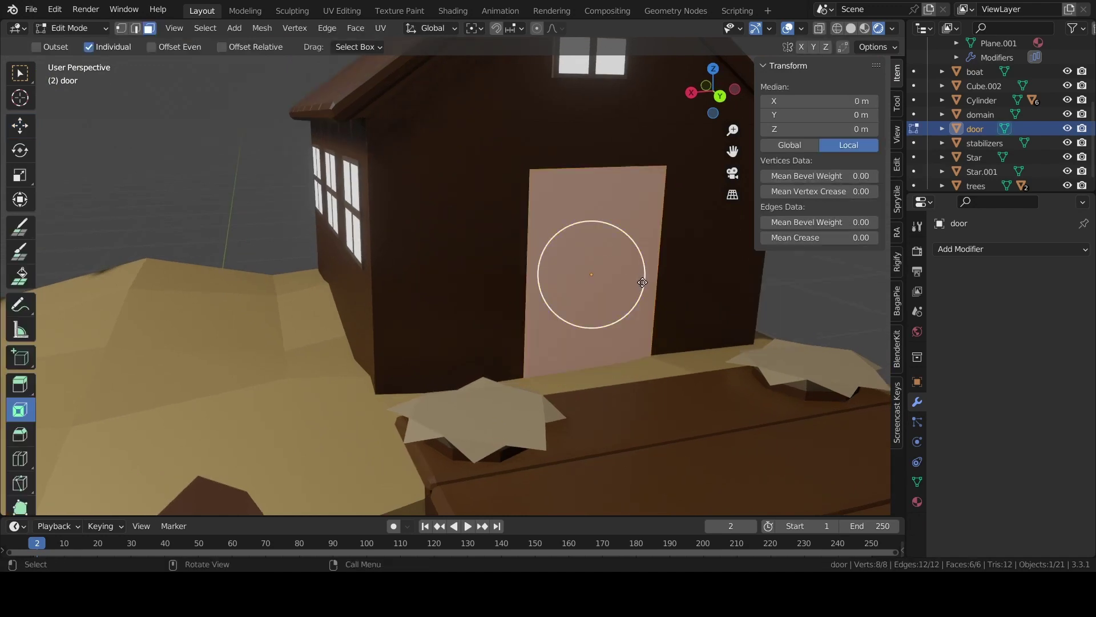
left_click_drag(643, 282, 636, 296)
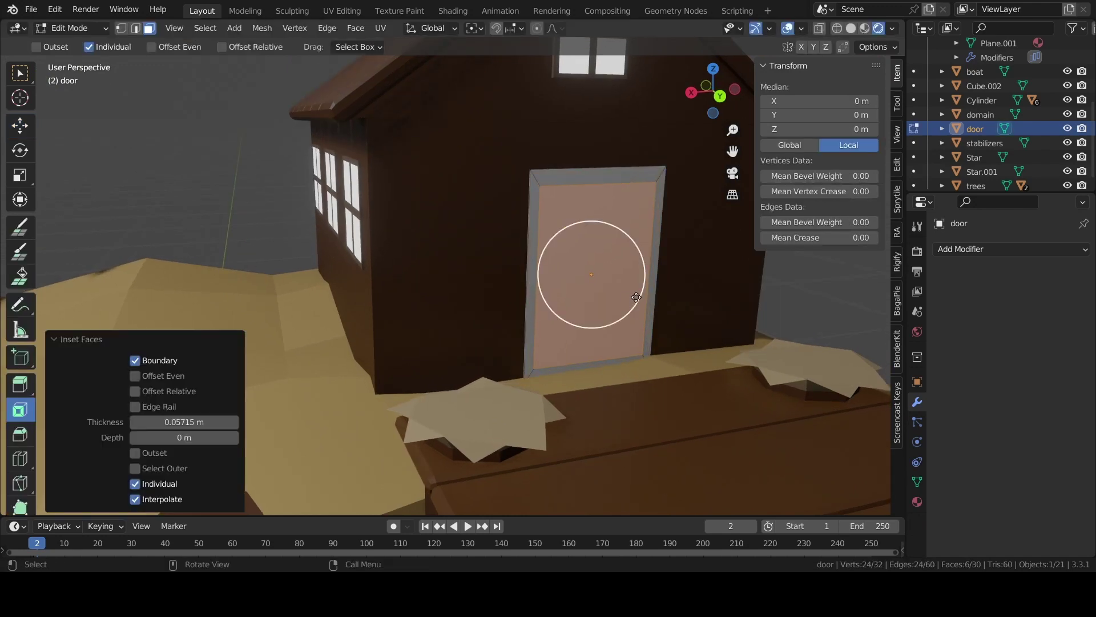
left_click(17, 132)
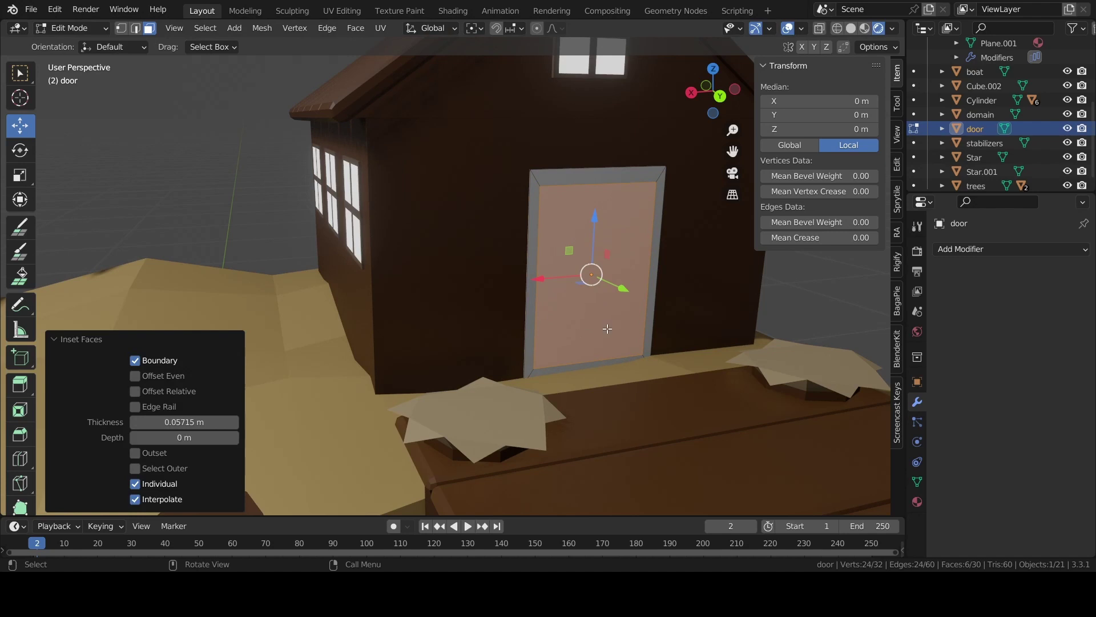
left_click(600, 171)
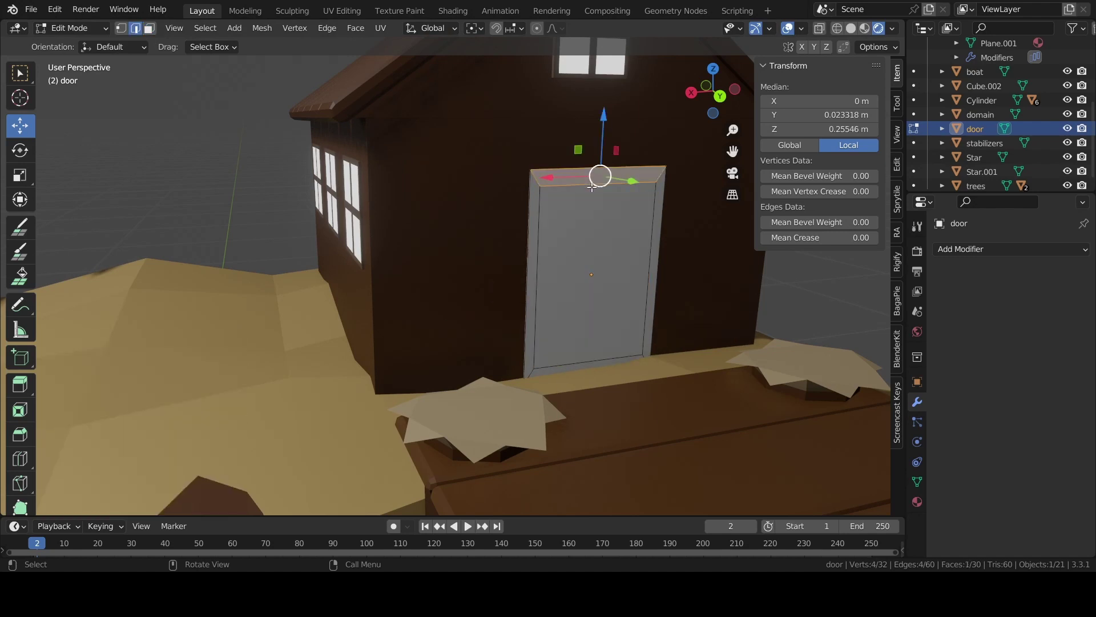
left_click_drag(604, 148, 604, 139)
left_click(576, 360)
left_click_drag(592, 313, 591, 328)
left_click(639, 313)
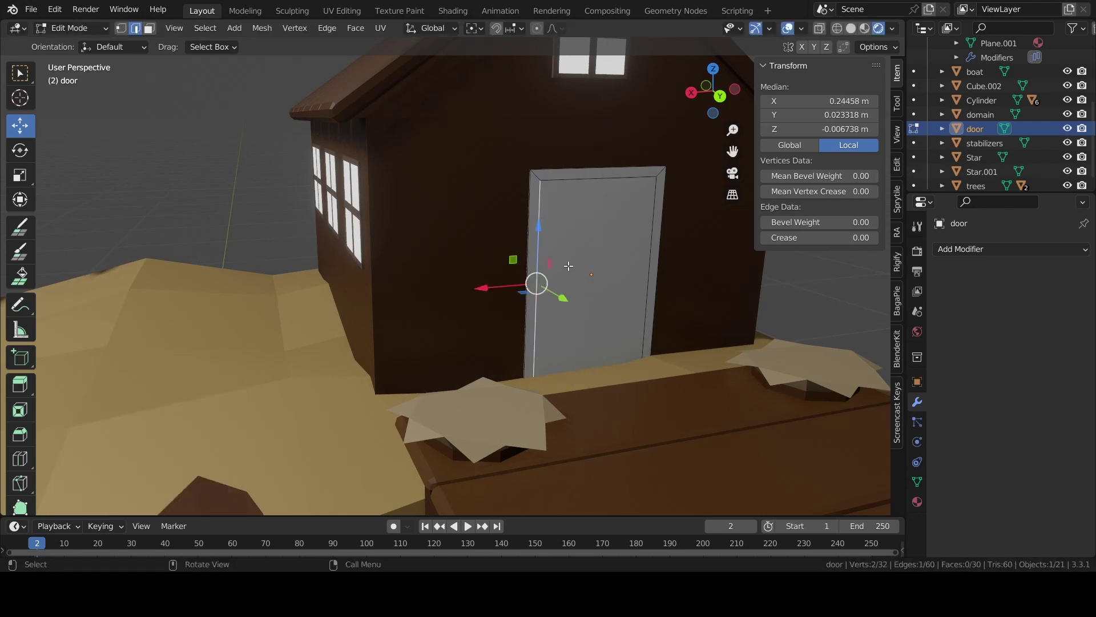
key("e")
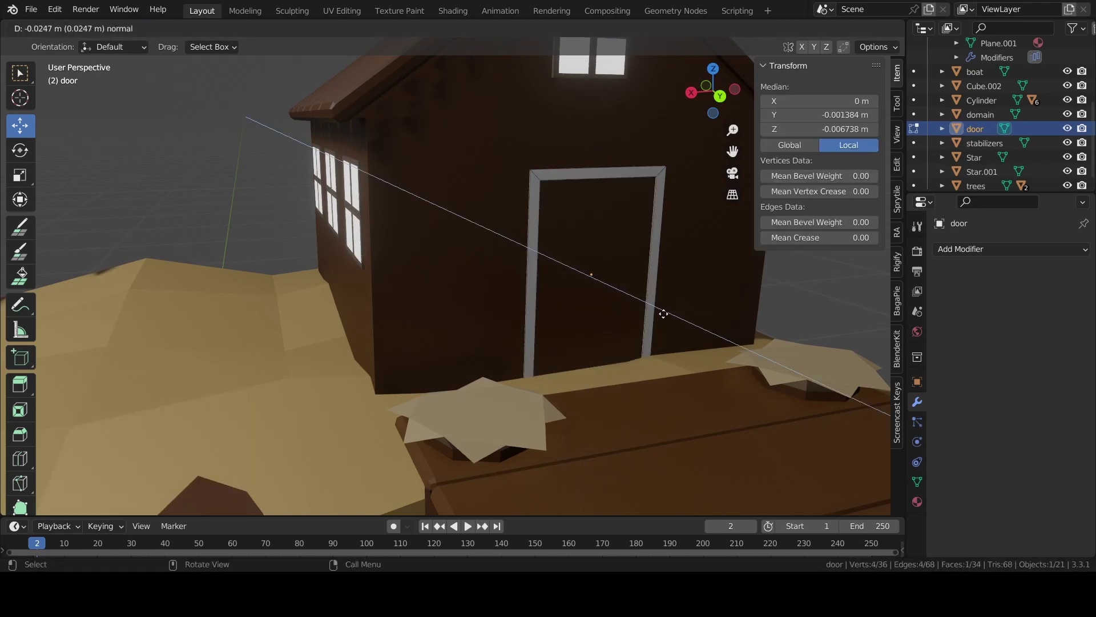
left_click(663, 313)
Nudge the door along Y and push its front face back behind the frame
key("Tab")
left_click_drag(614, 292, 622, 300)
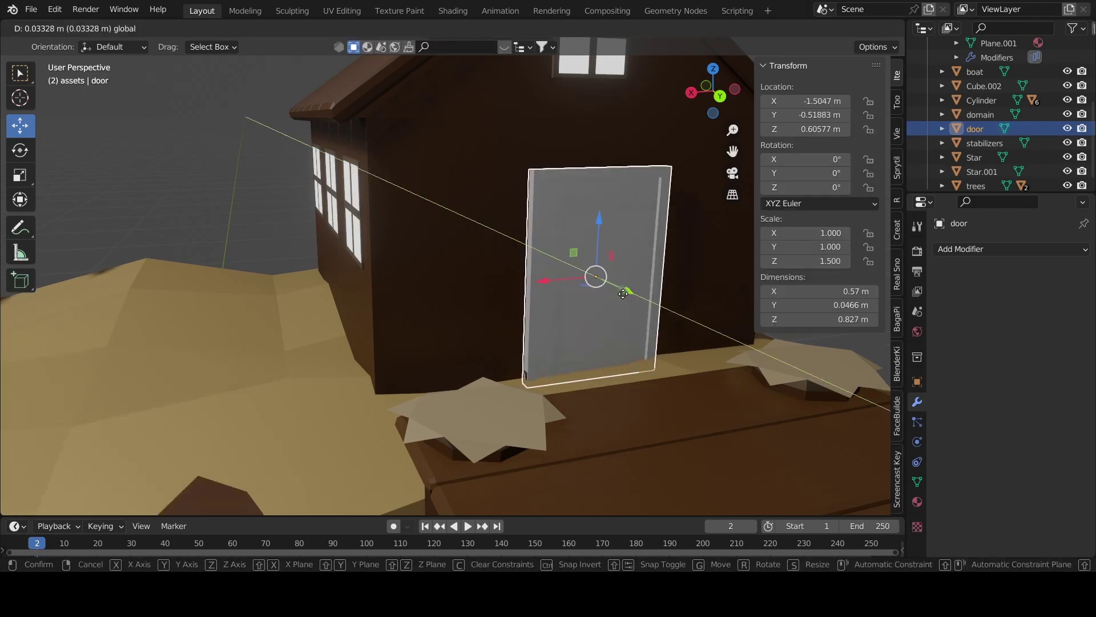
middle_click_drag(621, 300, 633, 362)
scroll(607, 396, "up", 3)
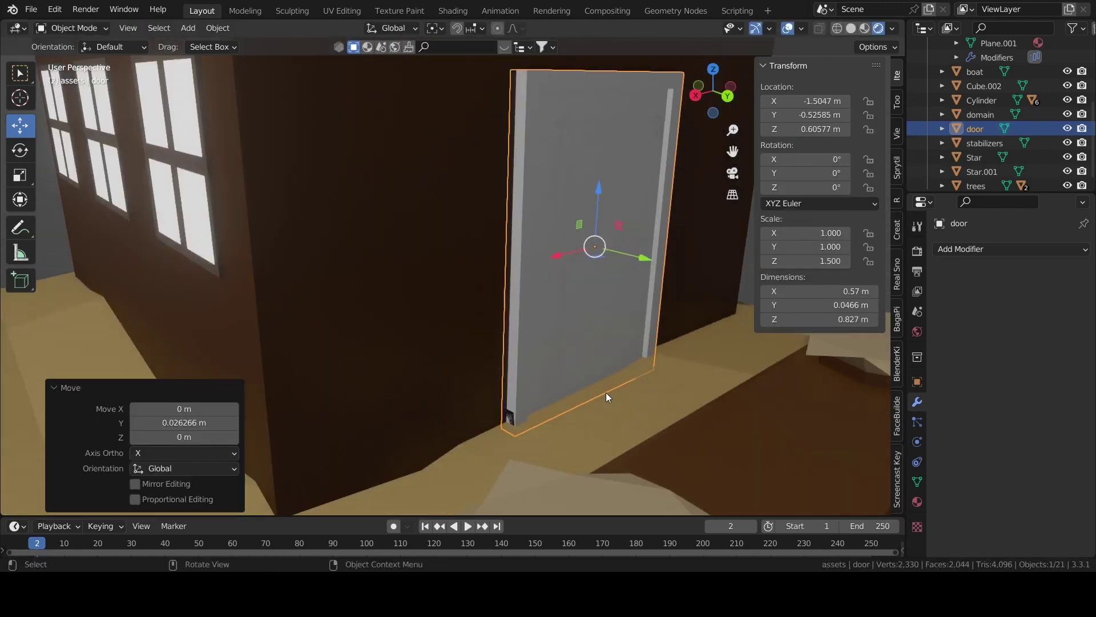
scroll(611, 404, "up", 2)
mouse_move(558, 402)
middle_mouse_down()
mouse_move(597, 389)
mouse_move(560, 392)
mouse_move(579, 371)
middle_mouse_up()
key("Tab")
left_click(634, 320)
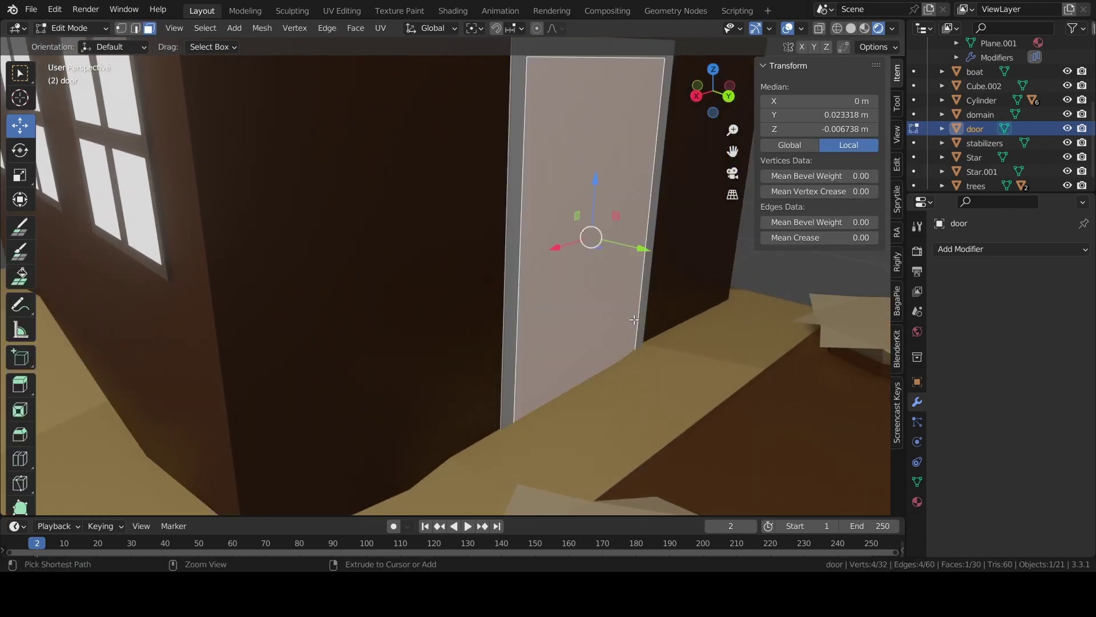
key("e")
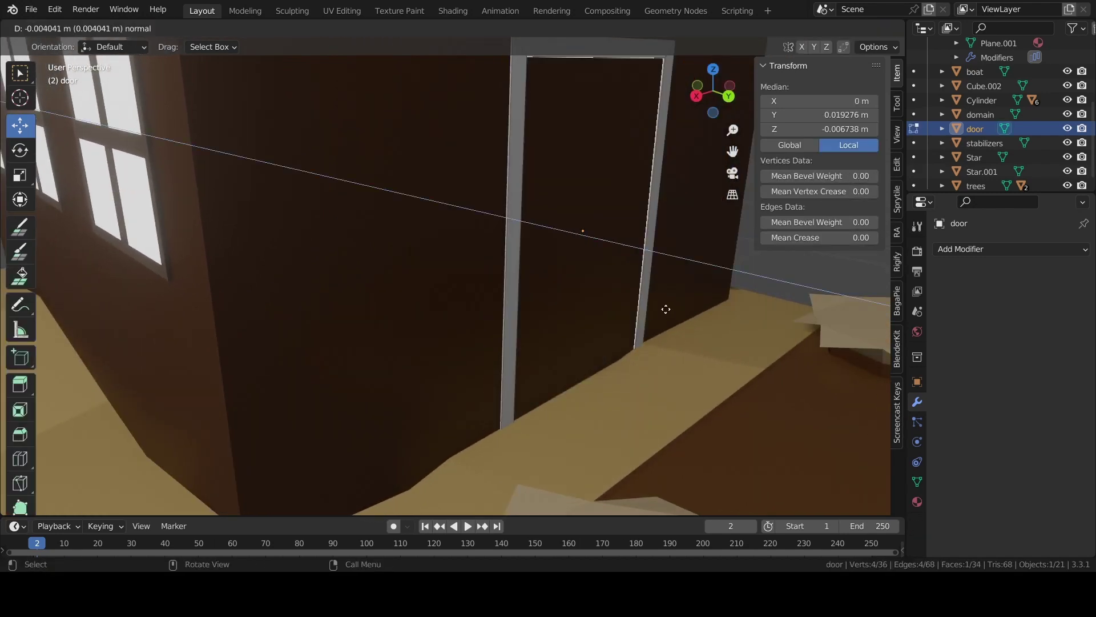
left_click(666, 309)
key("Tab")
Thin the door by setting its Y scale to 0.7
mouse_move(638, 250)
left_mouse_down()
mouse_move(598, 183)
mouse_move(631, 216)
left_mouse_up()
type("1.5")
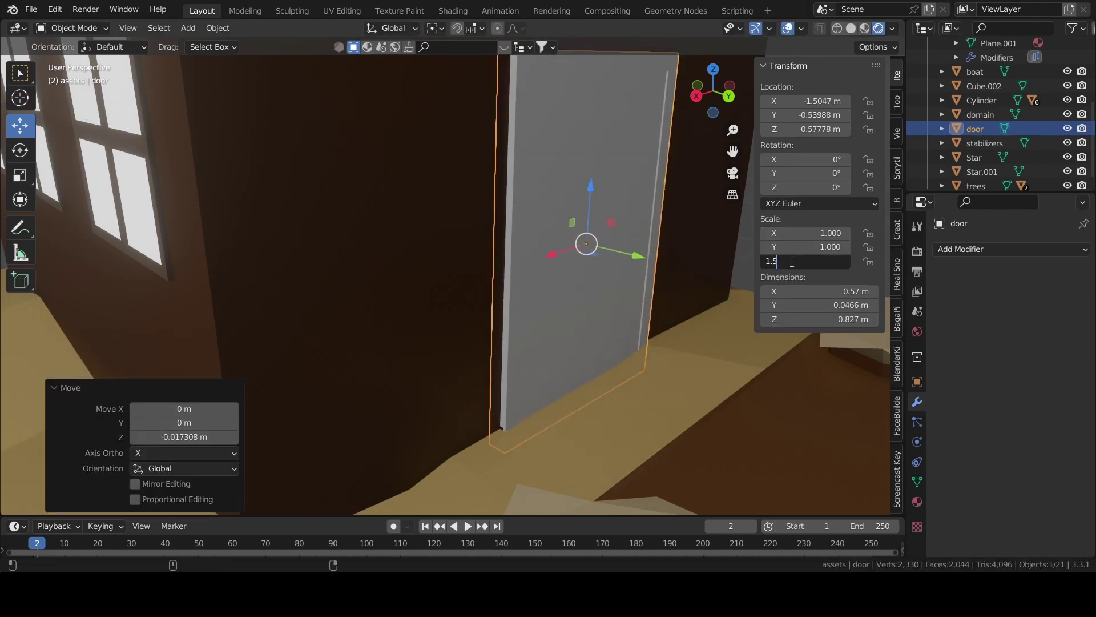
key("Return")
double_click(805, 246)
type("0.7")
key("Return")
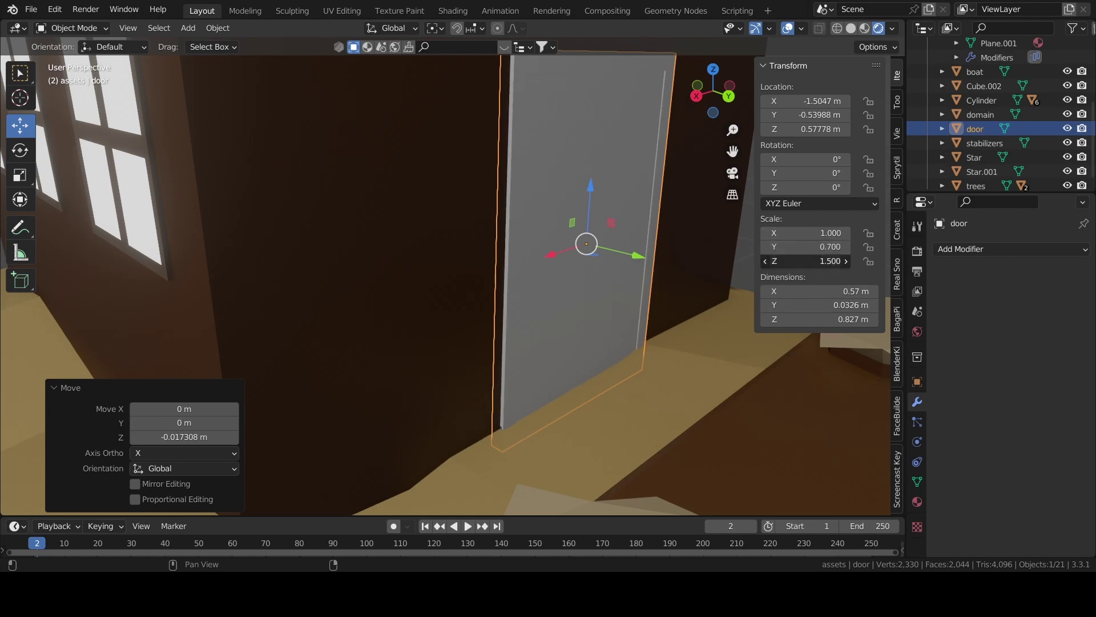
left_click(660, 345)
Give the door the existing 'window fram' material
middle_click_drag(660, 345, 559, 281)
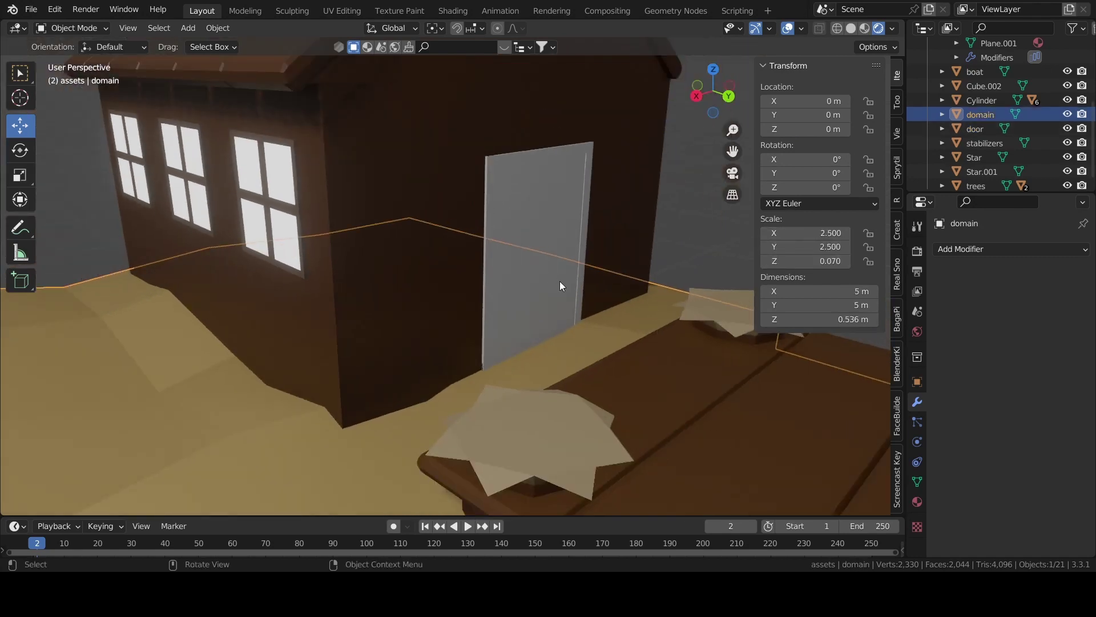
left_click(551, 274)
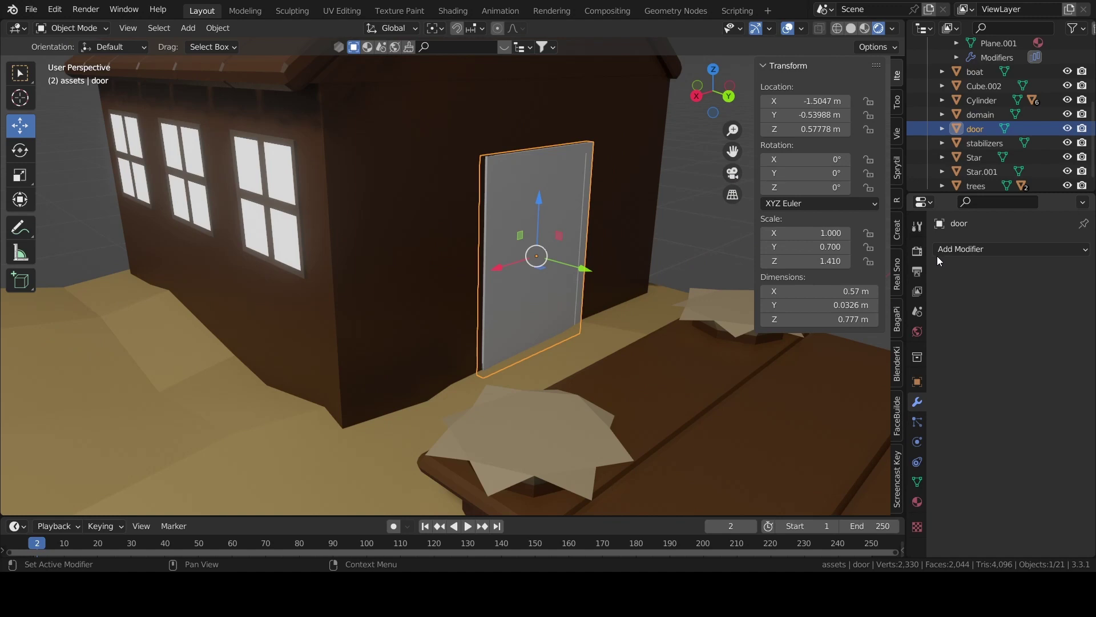
left_click(917, 502)
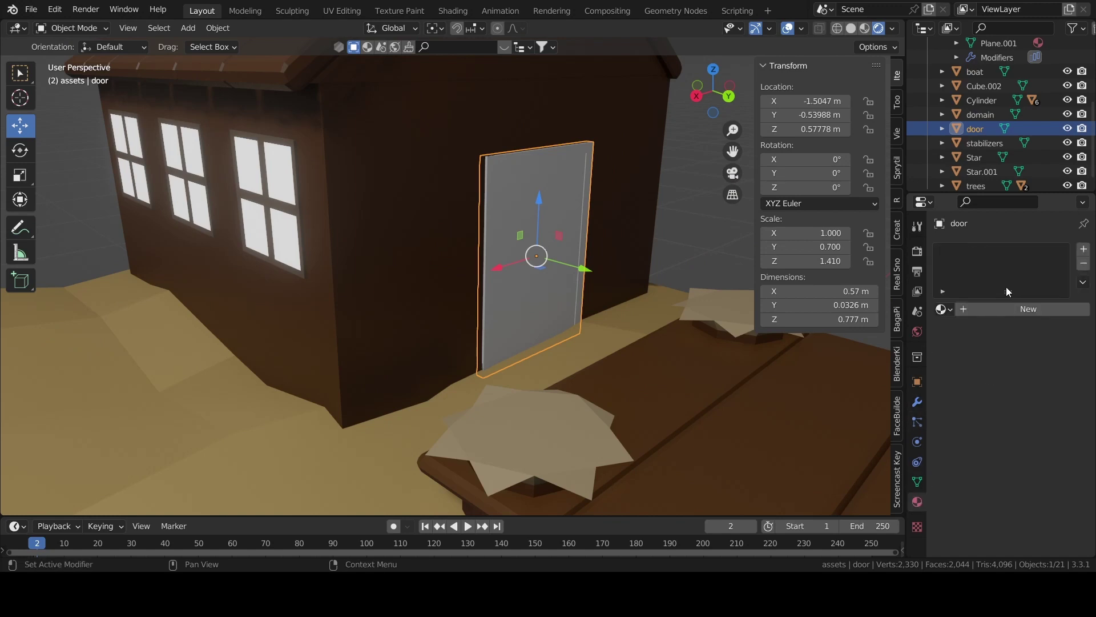
left_click(943, 309)
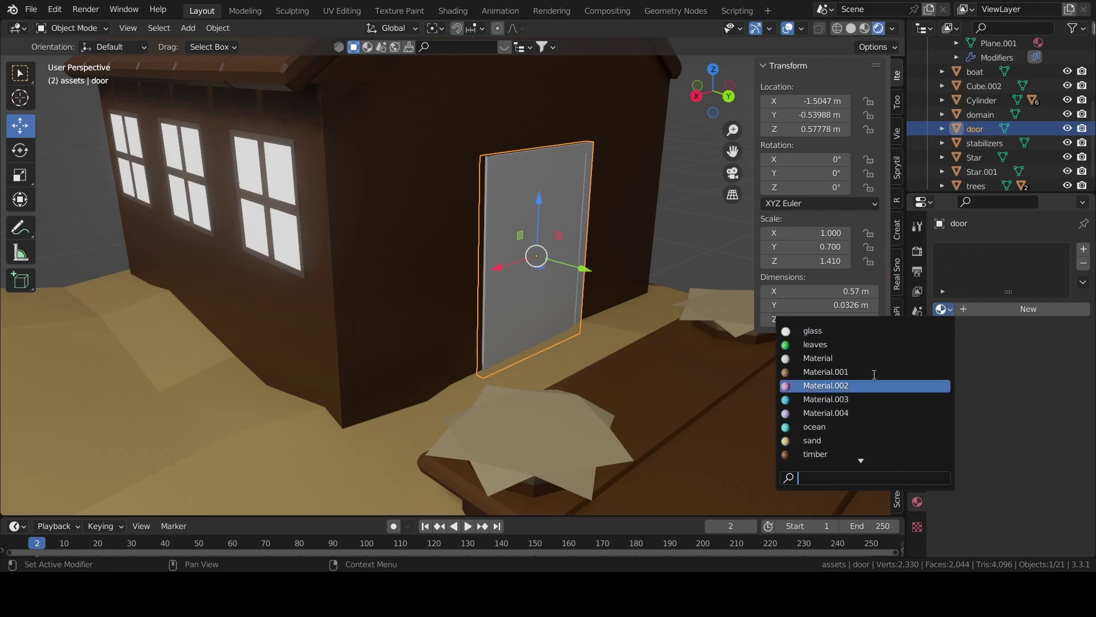
scroll(881, 396, "down", 4)
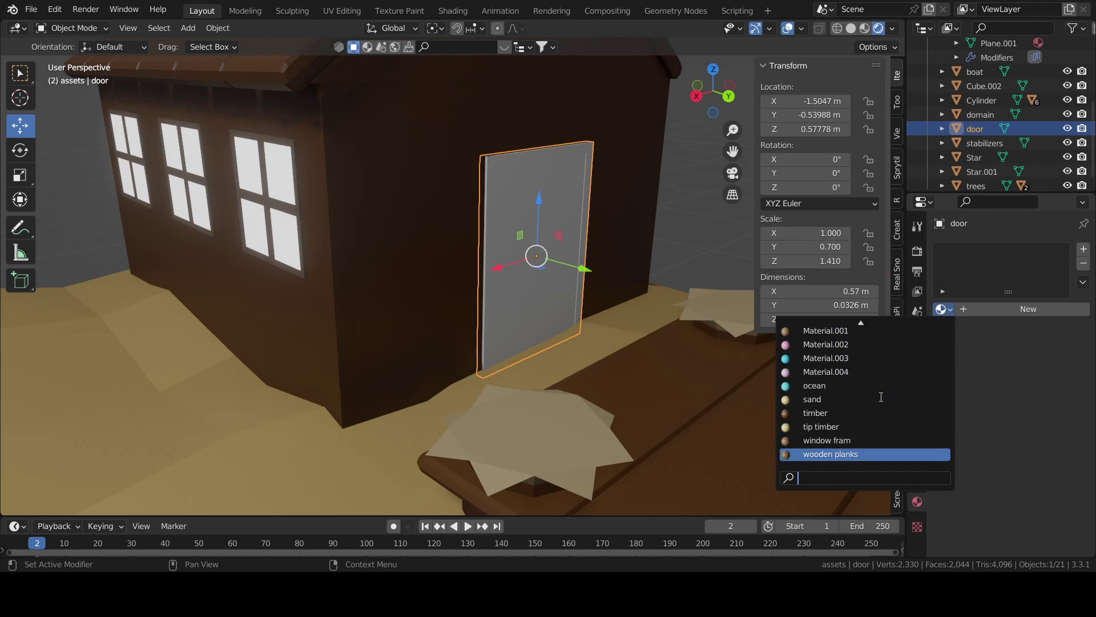
left_click(851, 443)
Add a second material slot set to timber and assign it to the door's front panel
key("Tab")
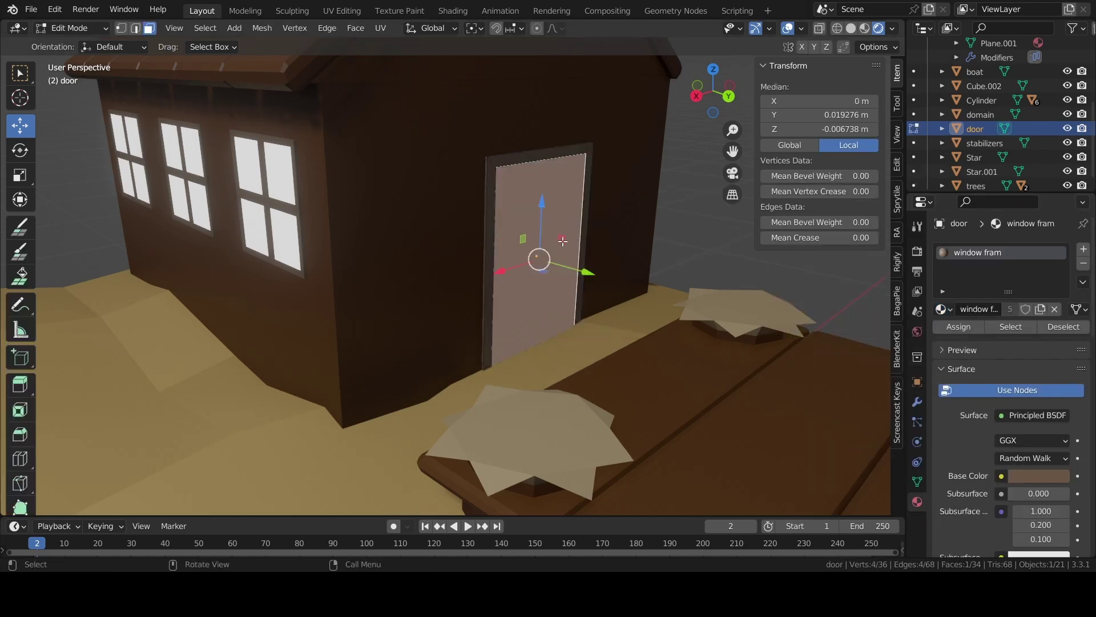
left_click(1084, 249)
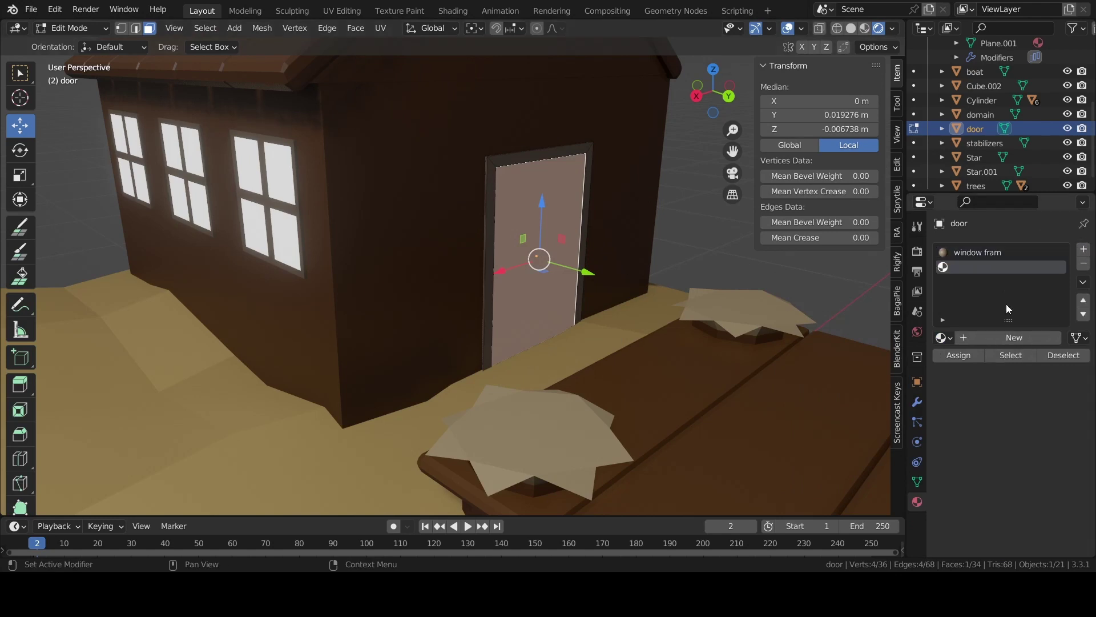
left_click(941, 338)
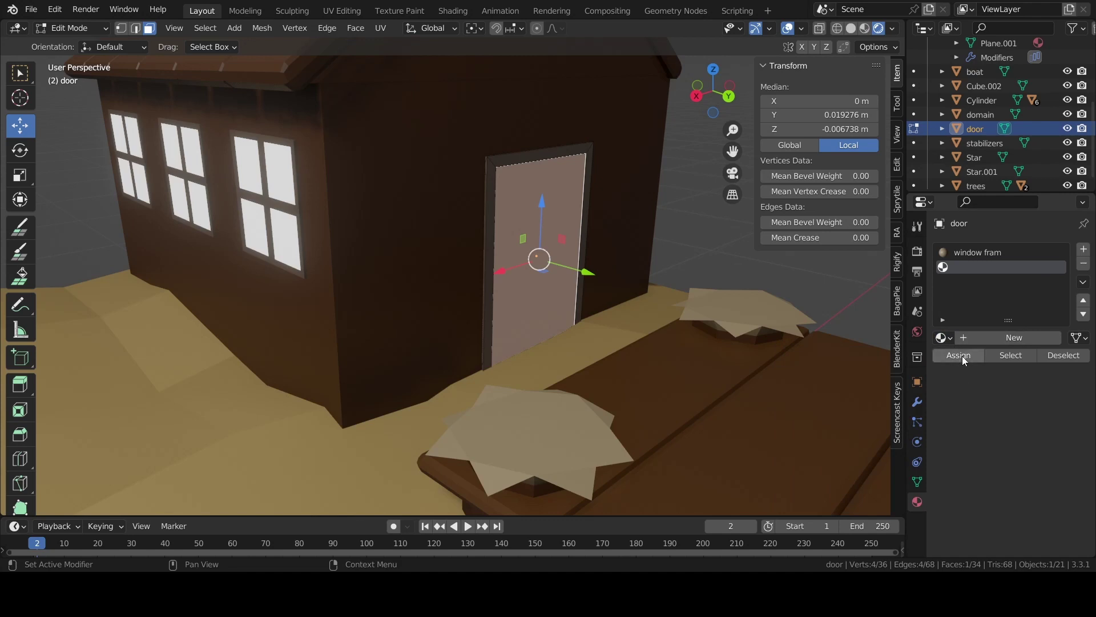
left_click(959, 355)
left_click(940, 337)
scroll(871, 474, "down", 2)
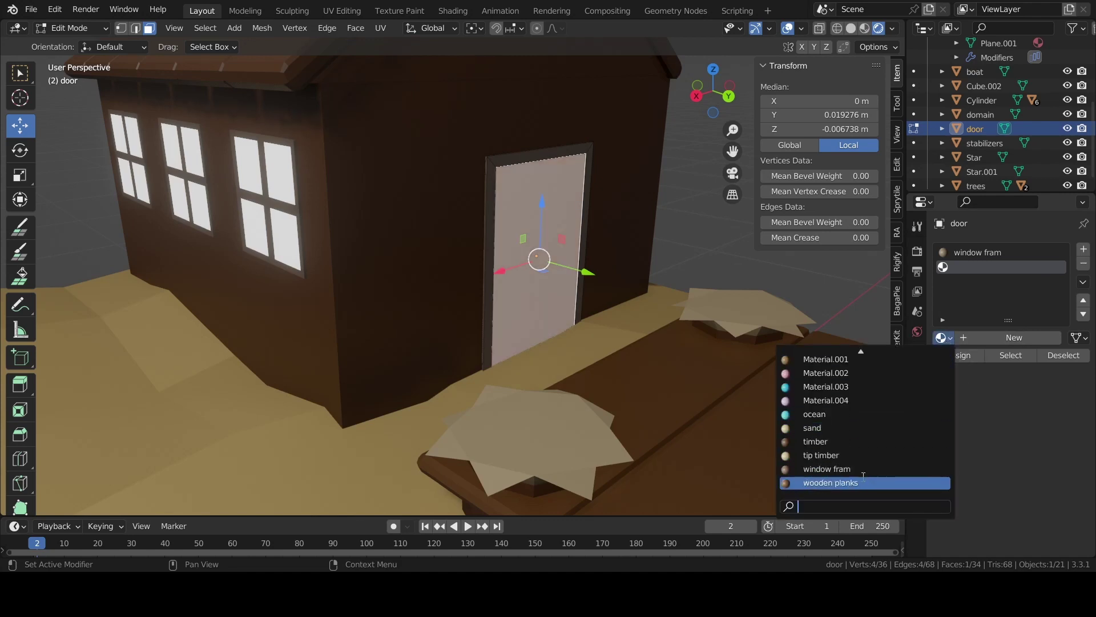
left_click(831, 449)
key("alt+a")
middle_click_drag(778, 379, 628, 286)
scroll(584, 244, "up", 5)
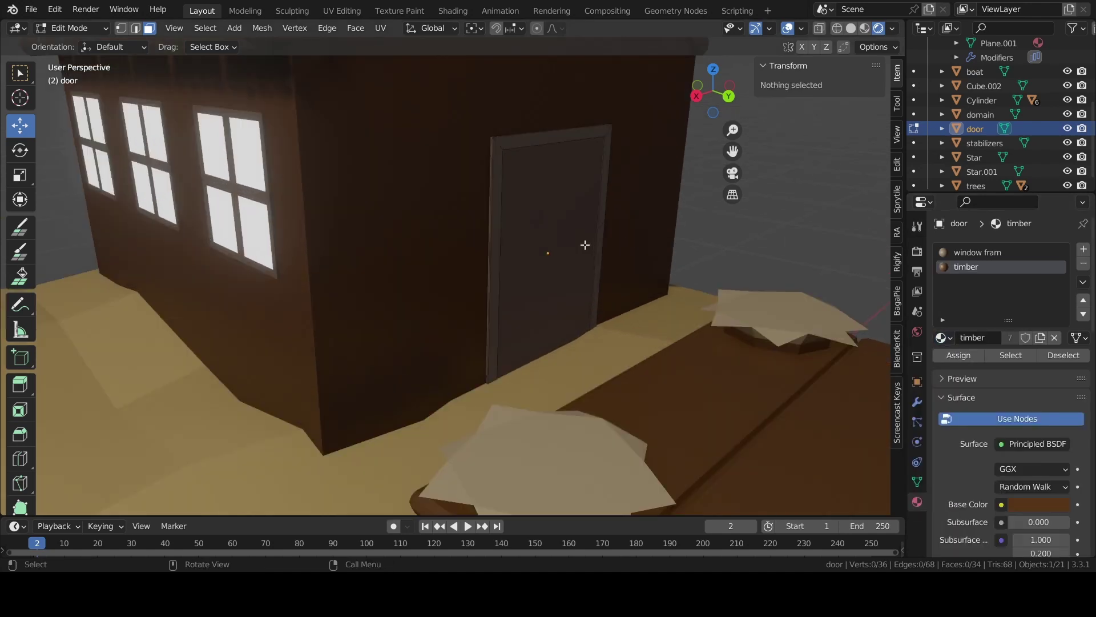
mouse_move(584, 245)
middle_mouse_down()
mouse_move(566, 288)
mouse_move(677, 313)
middle_mouse_up()
Undo a UV sphere accidentally added into the door mesh and deselect the door
key("shift+a")
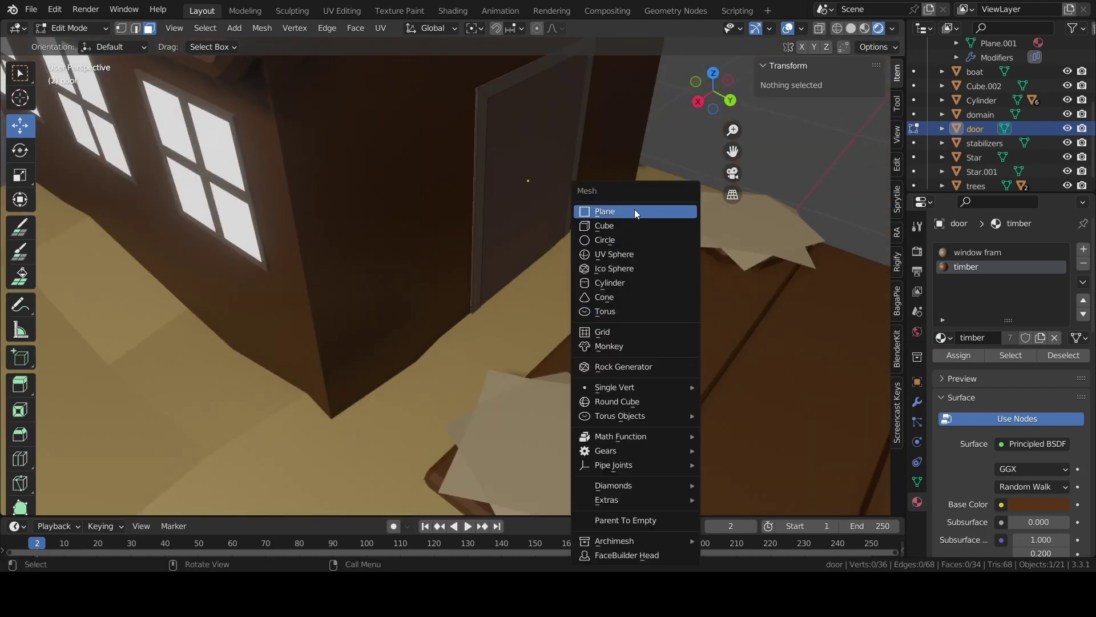
left_click(637, 253)
scroll(420, 356, "down", 5)
middle_click_drag(419, 356, 419, 356)
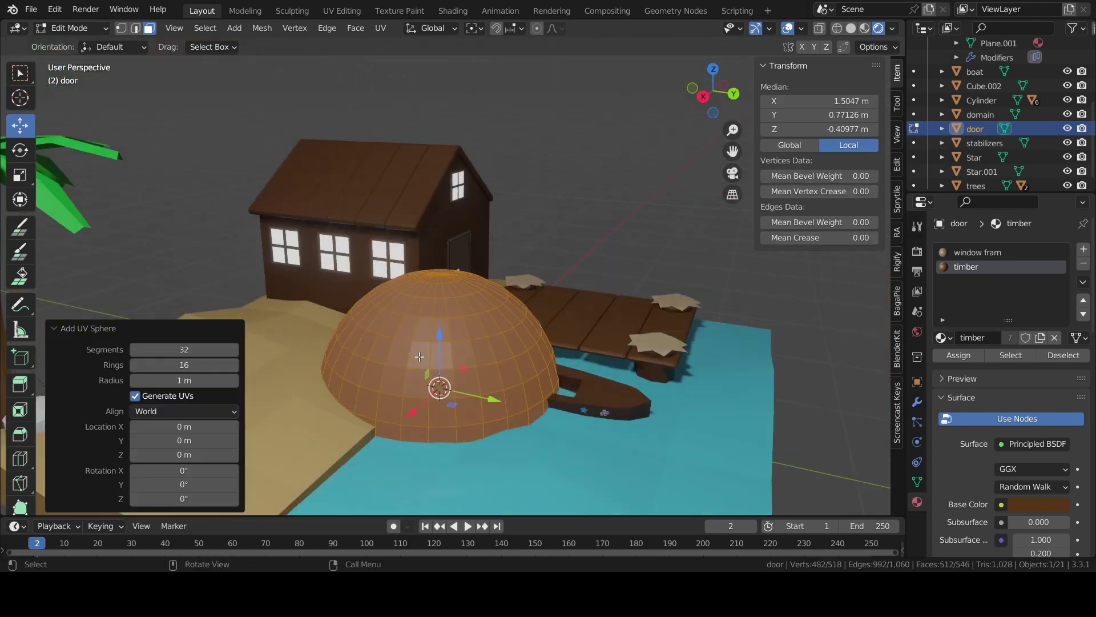
key("ctrl+Tab")
left_click(518, 315)
key("ctrl+z")
left_click(465, 309)
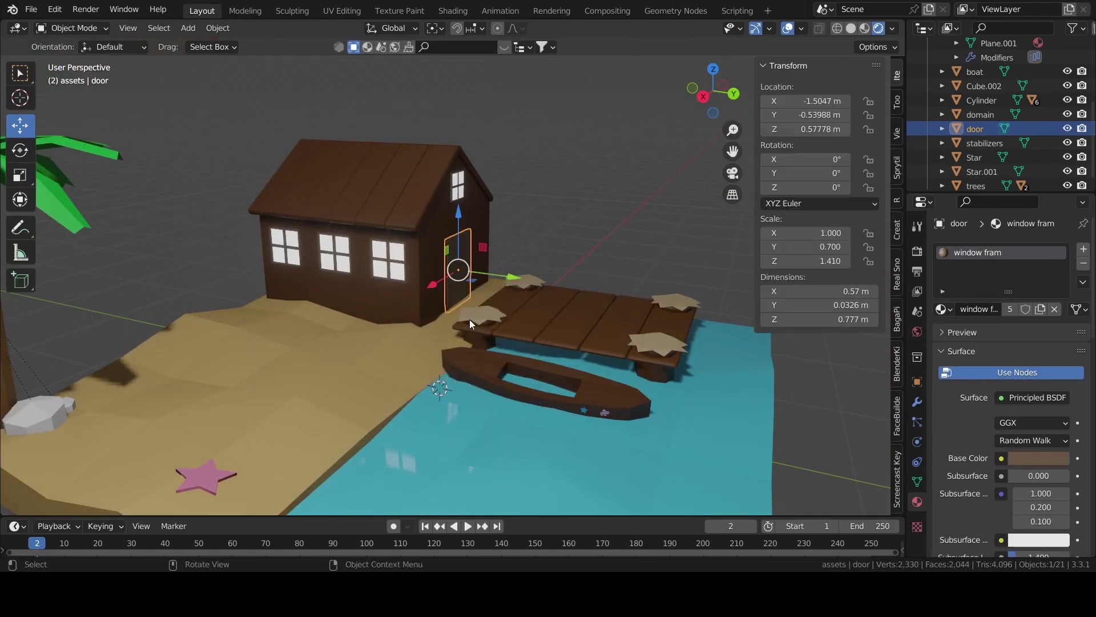
left_click(581, 224)
Add a raised UV sphere and an eight-sided cylinder at the scene centre
key("shift+a")
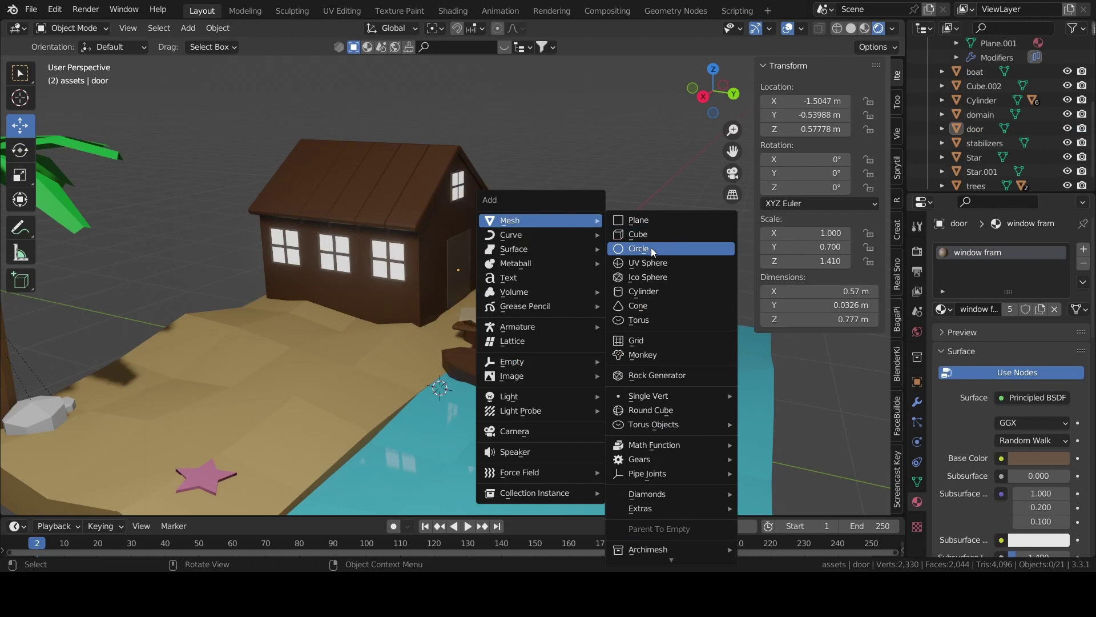
left_click(654, 262)
left_click(439, 353)
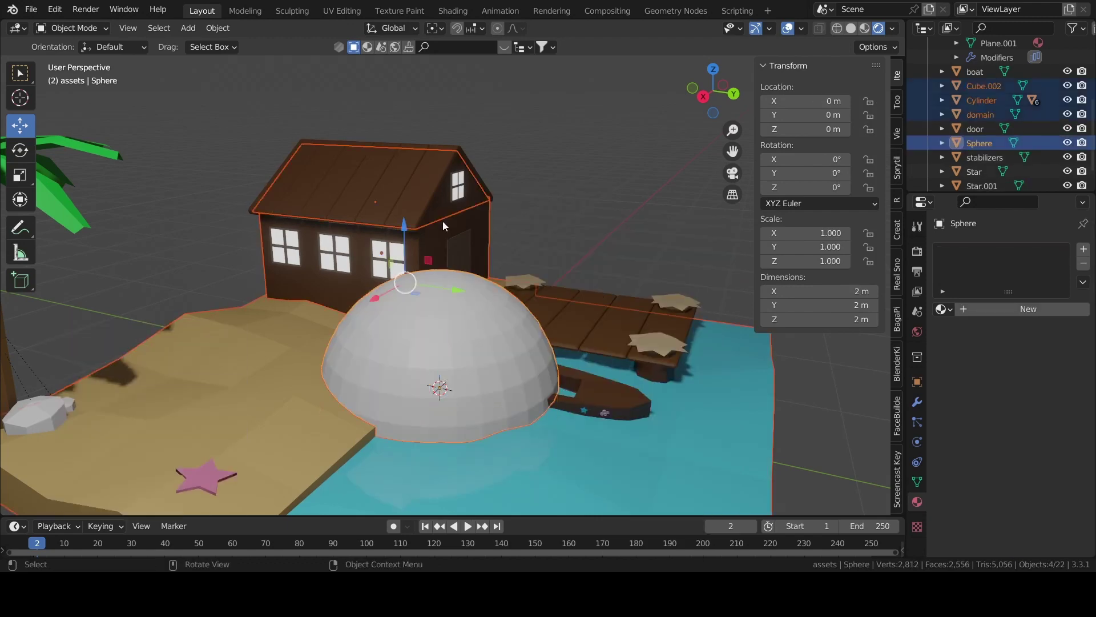
left_click_drag(441, 359, 447, 190)
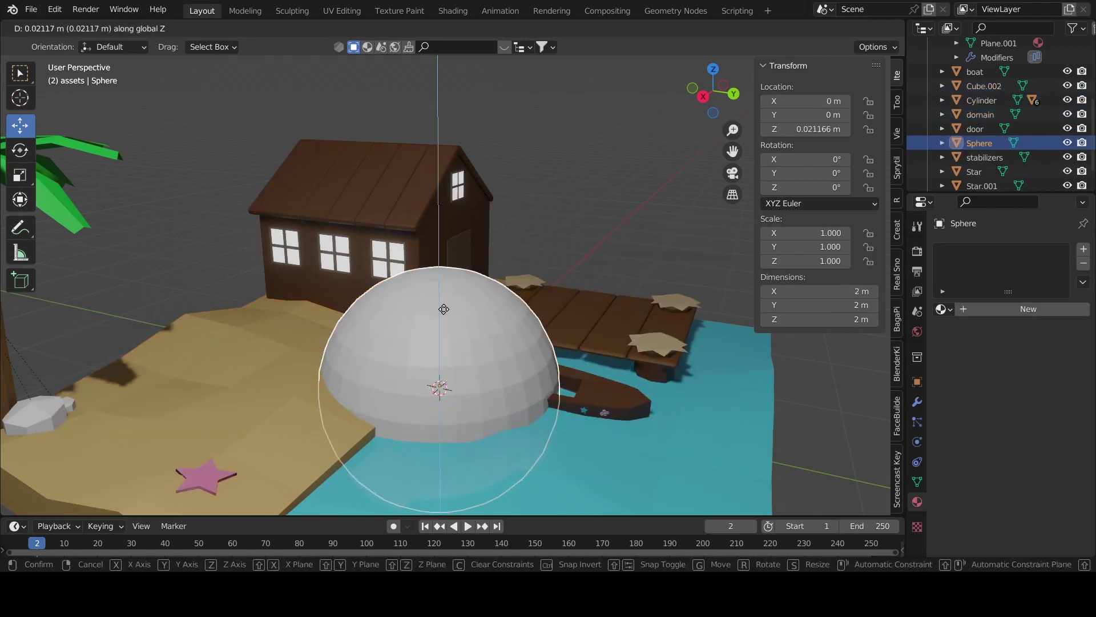
key("shift+a")
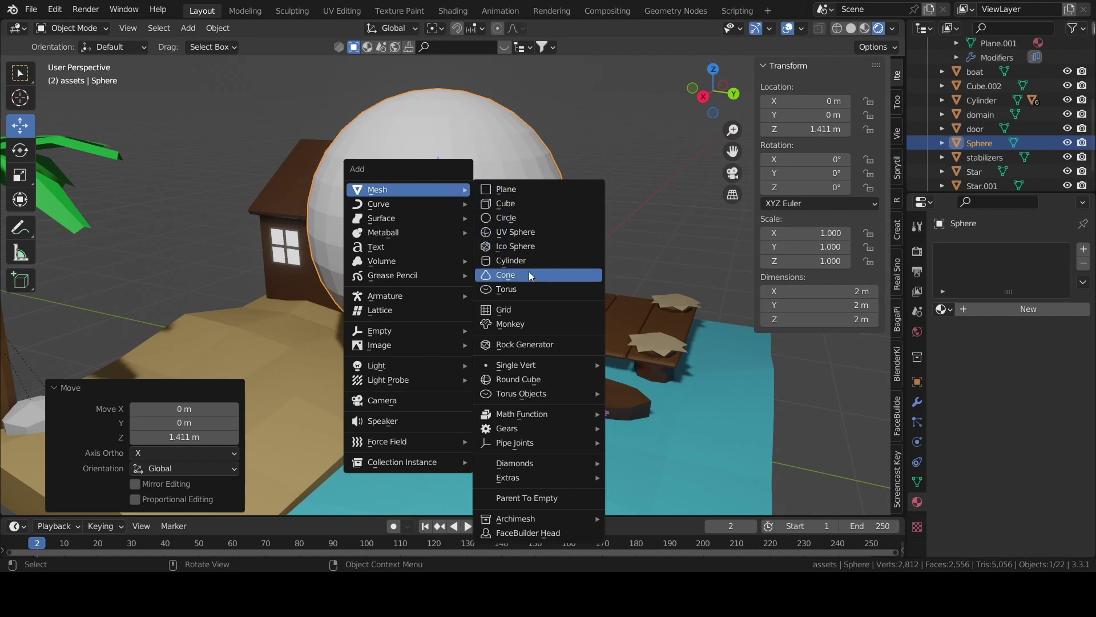
left_click(517, 260)
left_click(182, 334)
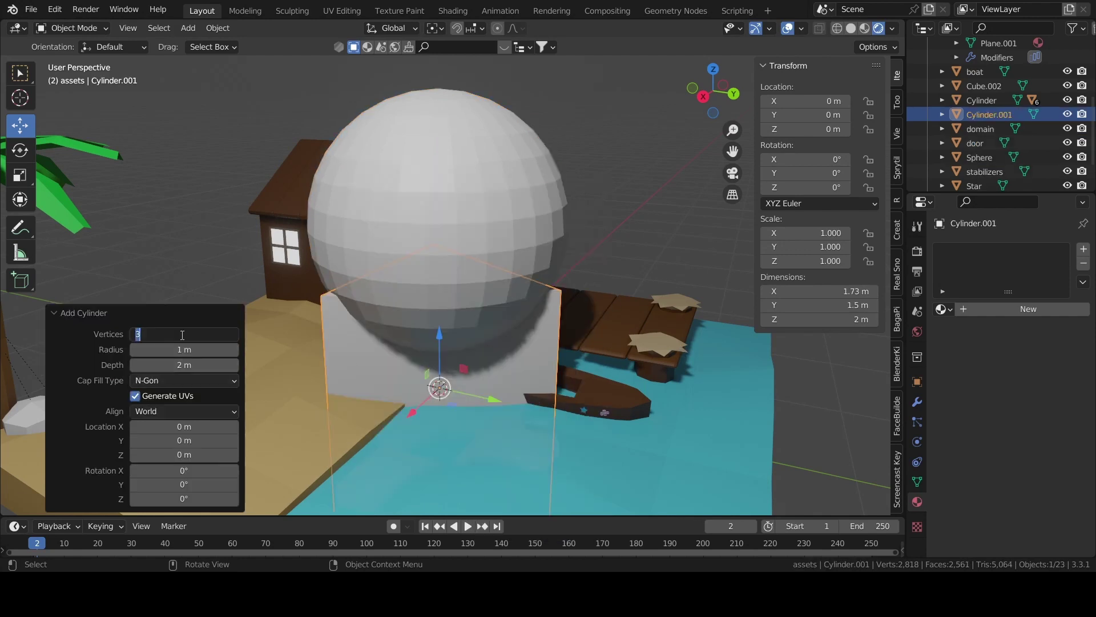
type("8")
key("Return")
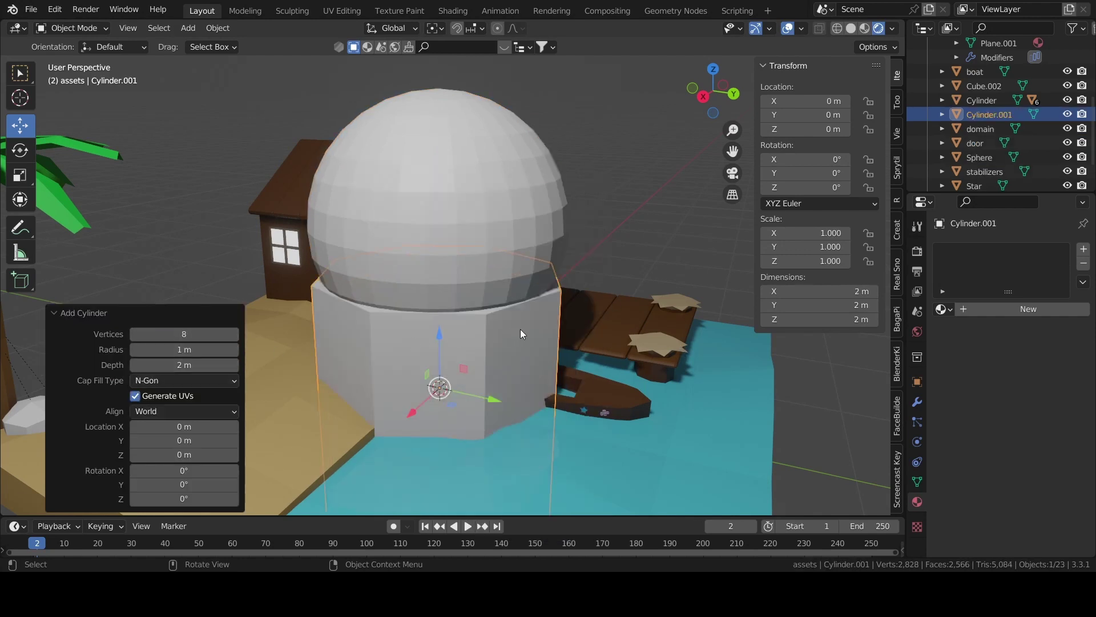
Replace the sphere with a 16-segment UV sphere lifted high above the cylinder
left_click(440, 223)
key("Delete")
key("shift+a")
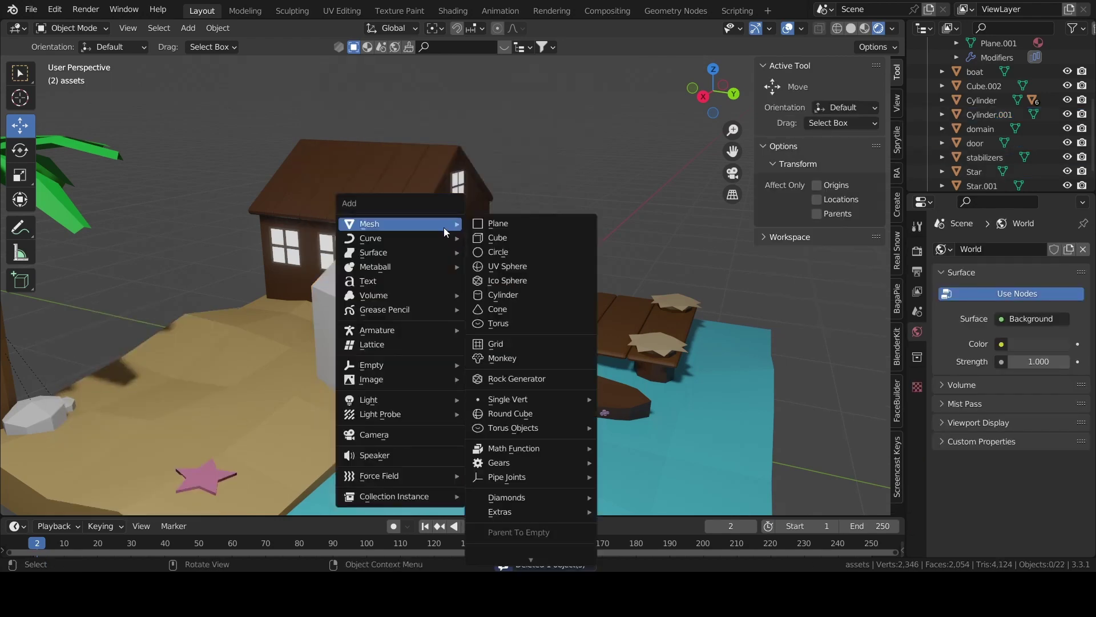
left_click(513, 268)
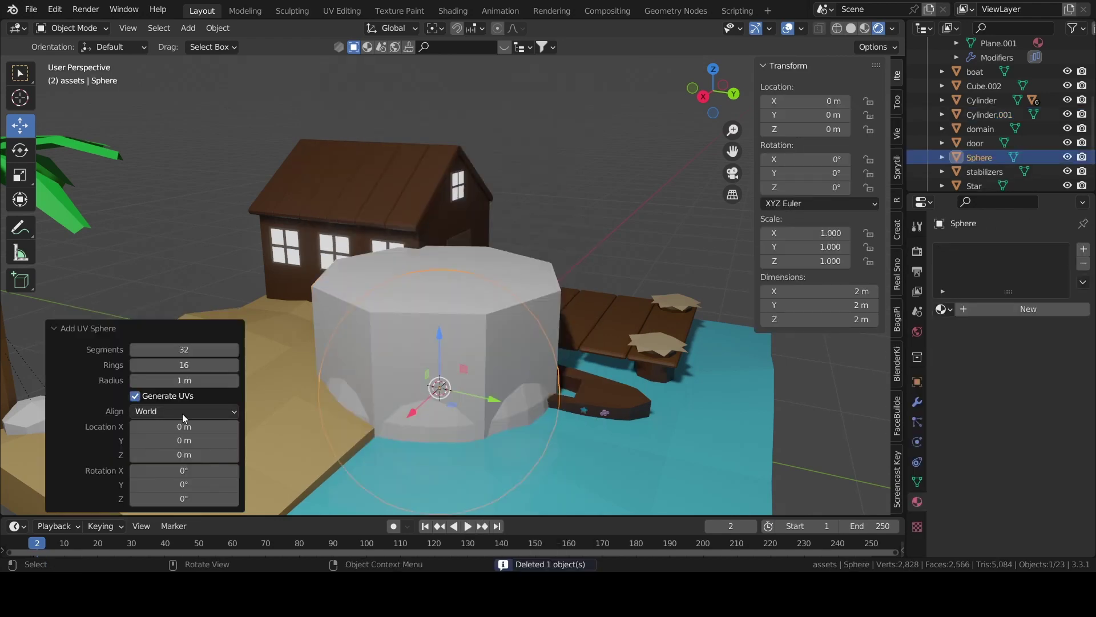
left_click(185, 349)
type("16")
key("Return")
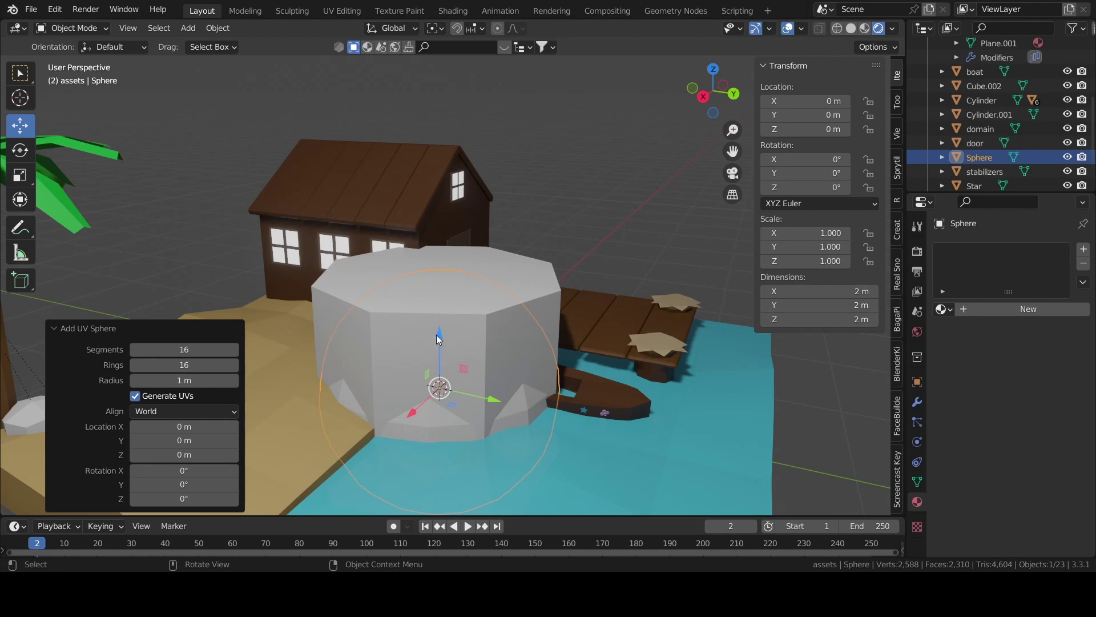
left_click_drag(436, 335, 436, 262)
left_click_drag(437, 352, 442, 218)
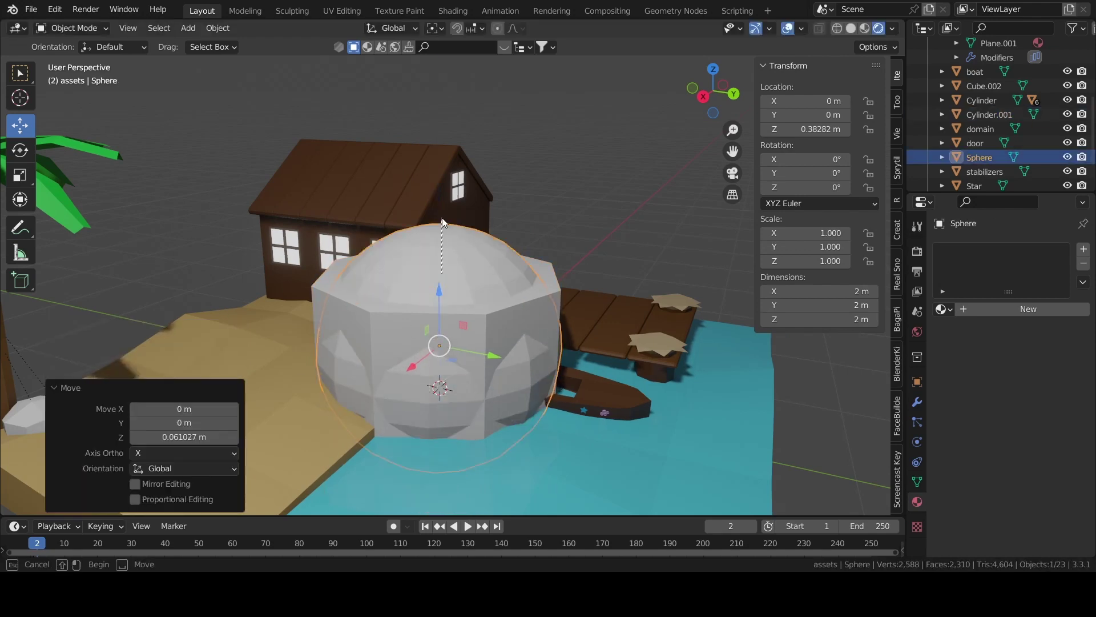
left_click_drag(440, 295, 436, 171)
Shrink the cylinder to about 0.6, join it with the sphere, and begin renaming the result
left_click(512, 299)
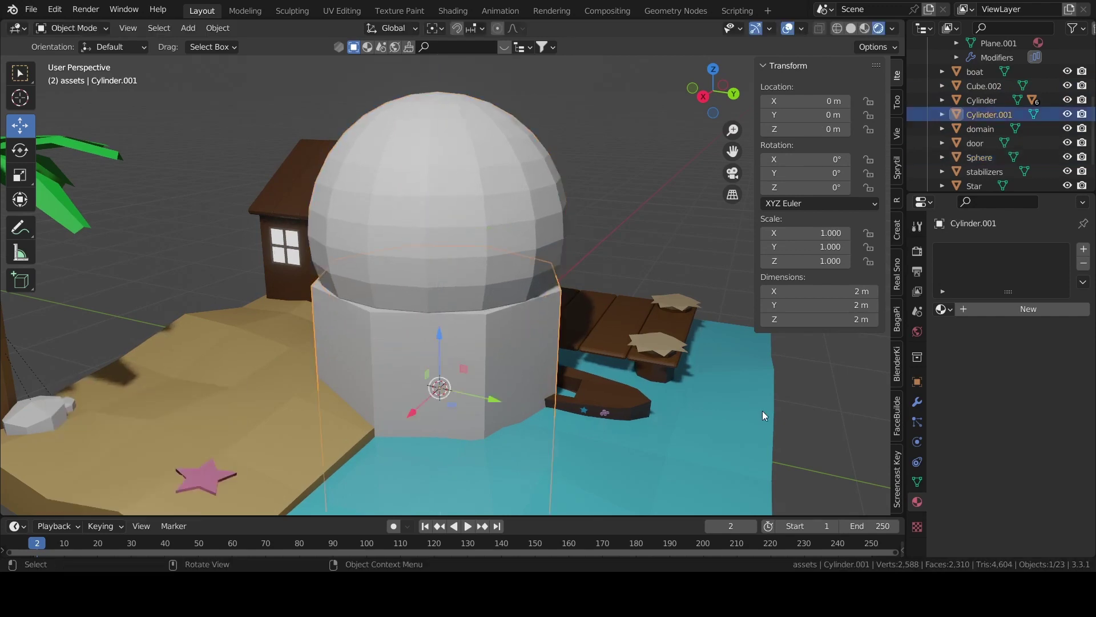
key("s")
left_click(638, 402)
left_click_drag(440, 334, 438, 298)
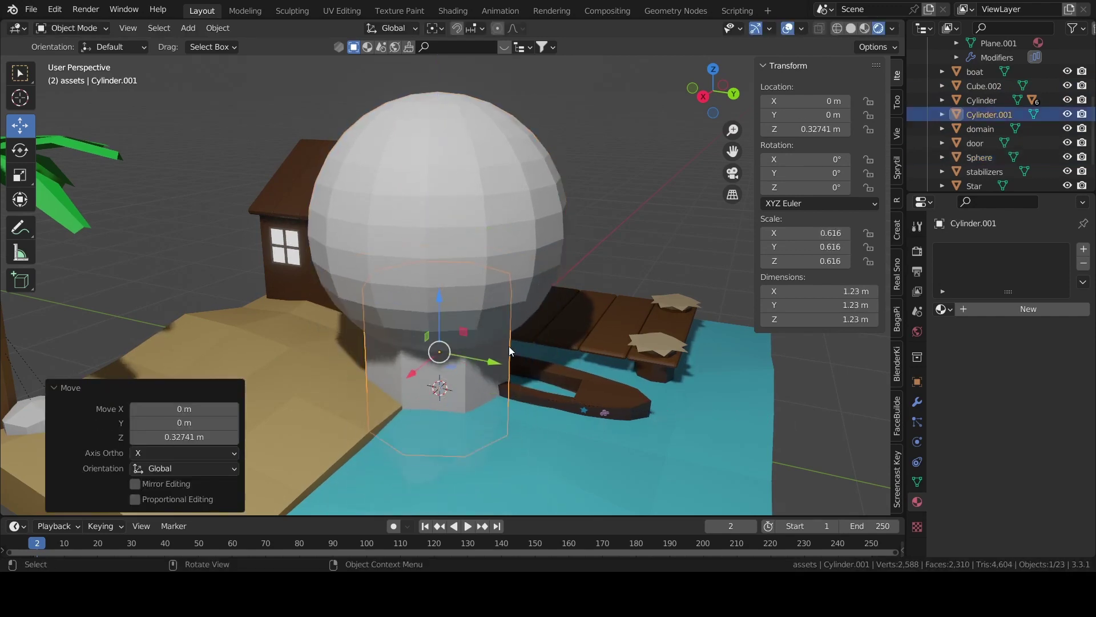
middle_click_drag(509, 346, 509, 300)
left_click(484, 221, "shift")
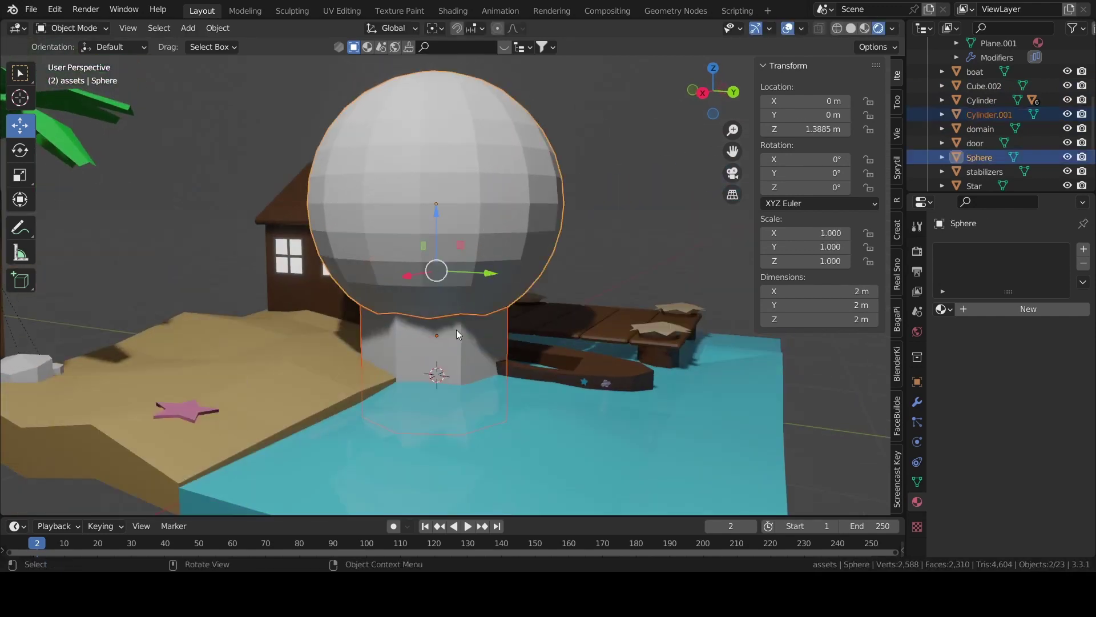
key("ctrl+j")
double_click(982, 143)
scroll(982, 143, "down", 1)
type("D")
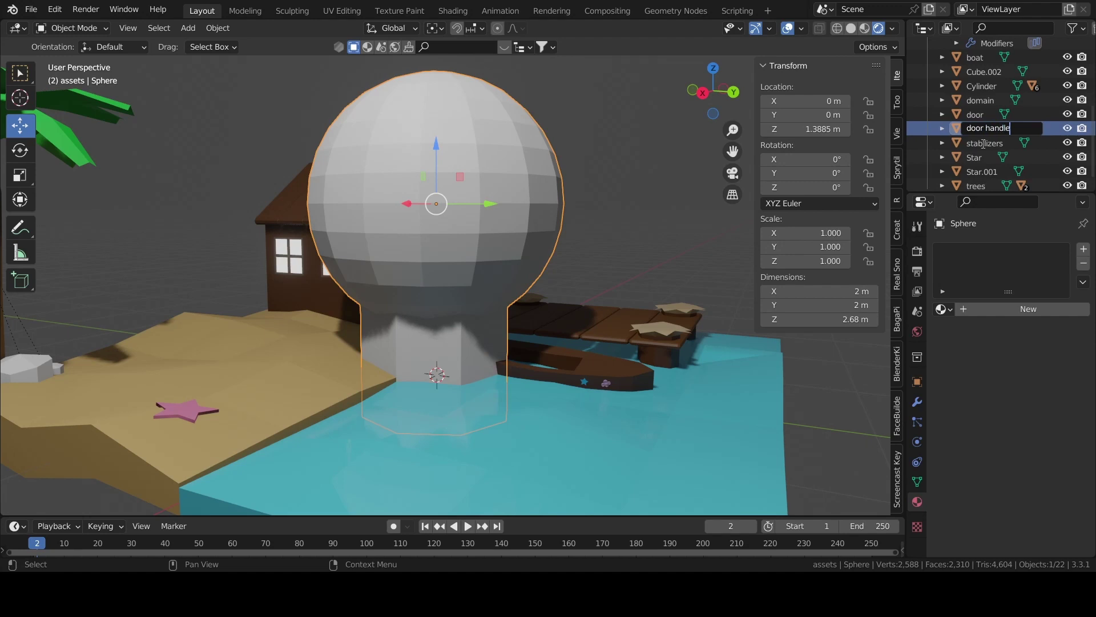
Confirm the sphere's name as 'door handle' and enable Screencast Keys
key("Return")
left_click(899, 487)
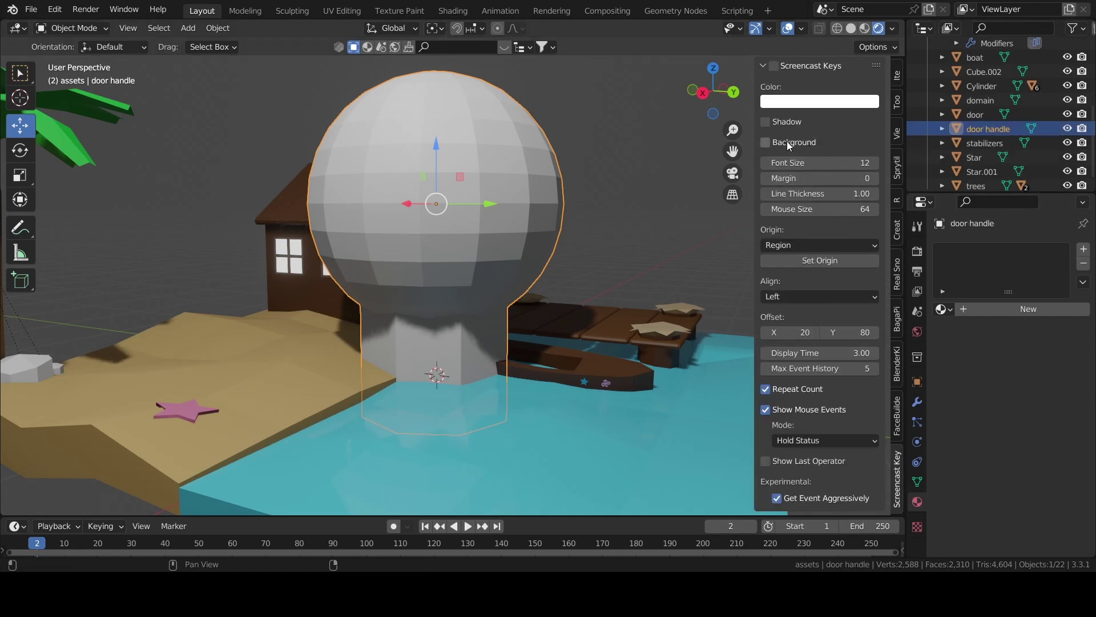
left_click(775, 68)
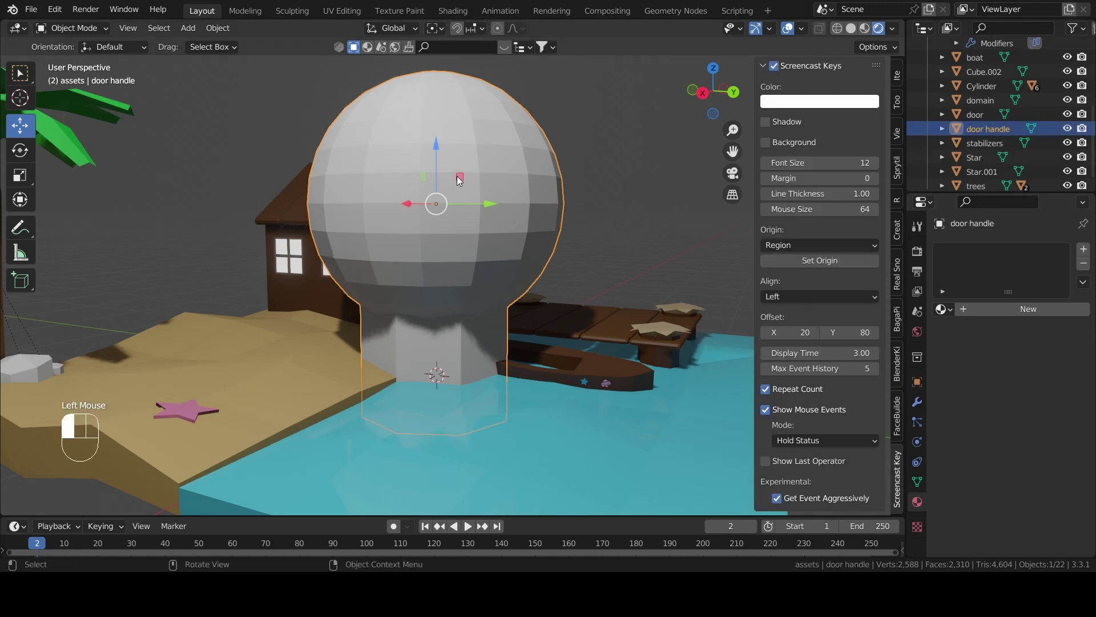
scroll(488, 170, "up", 2)
scroll(475, 297, "down", 2)
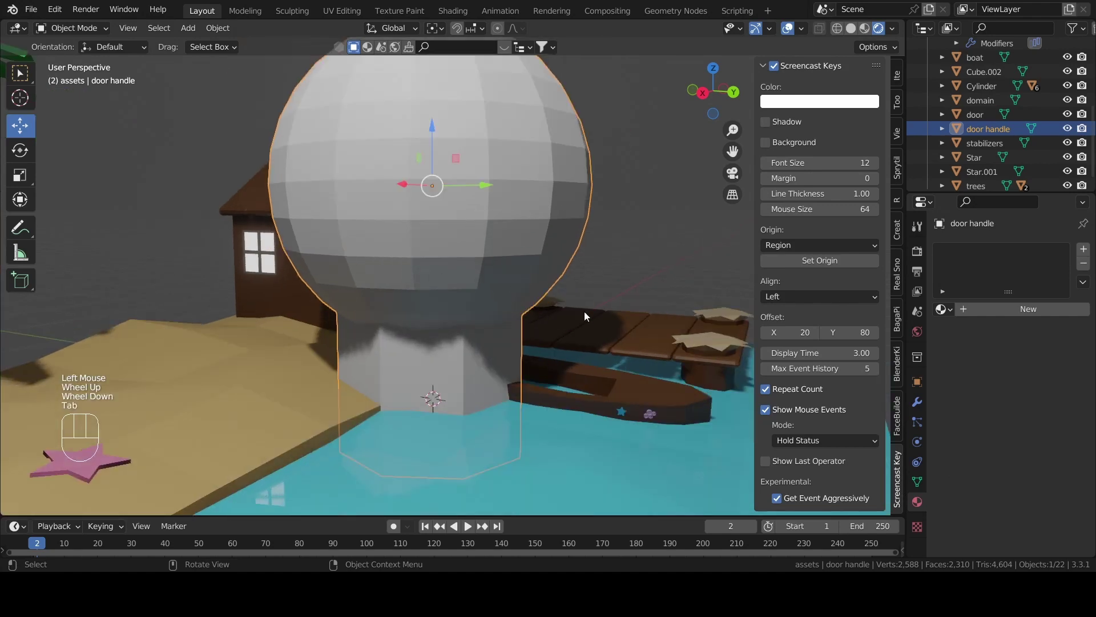
Scale the door handle down to 0.272 of its size
key("Tab")
key("s")
left_click(474, 238)
middle_click_drag(474, 238, 548, 280)
scroll(548, 280, "up", 2)
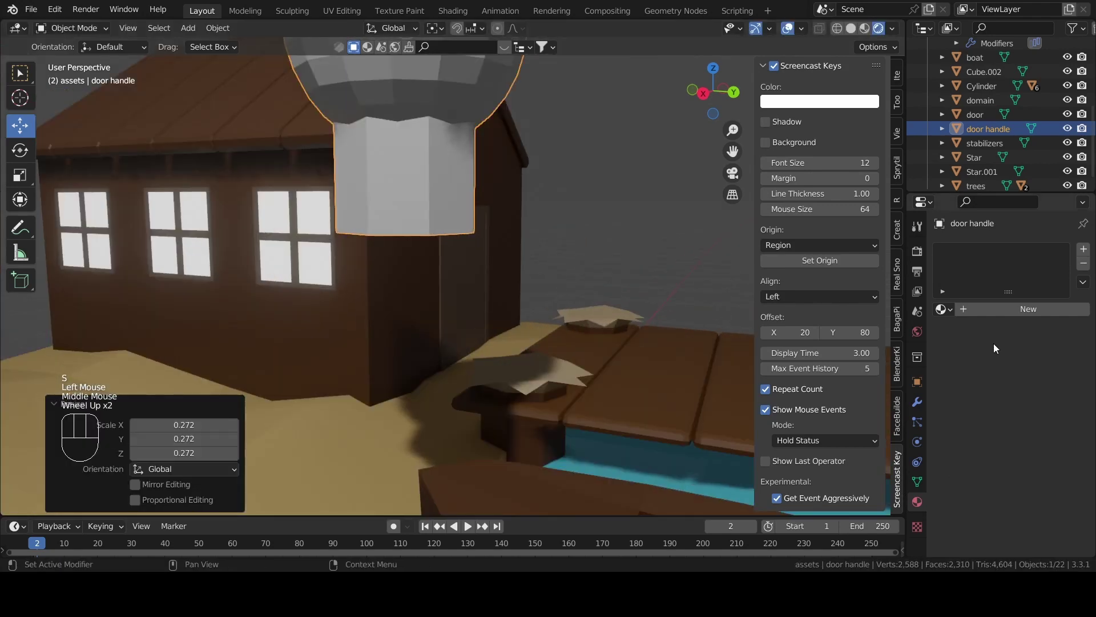
left_click(942, 309)
Create a new material for the door handle with Metallic at 1.000
left_click(1009, 316)
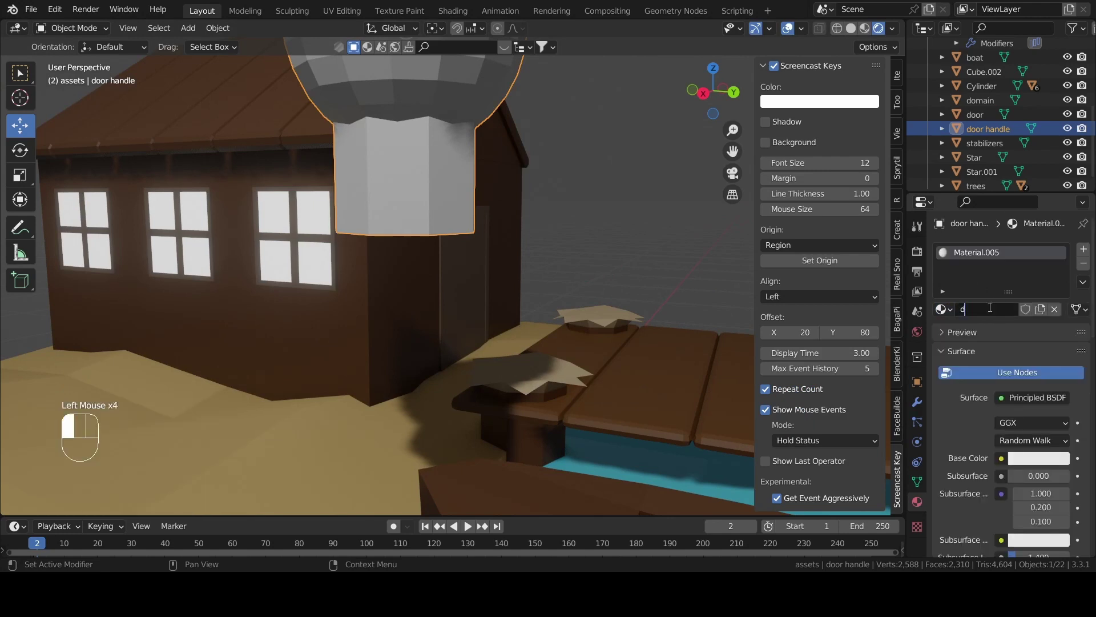
scroll(1083, 399, "down", 5)
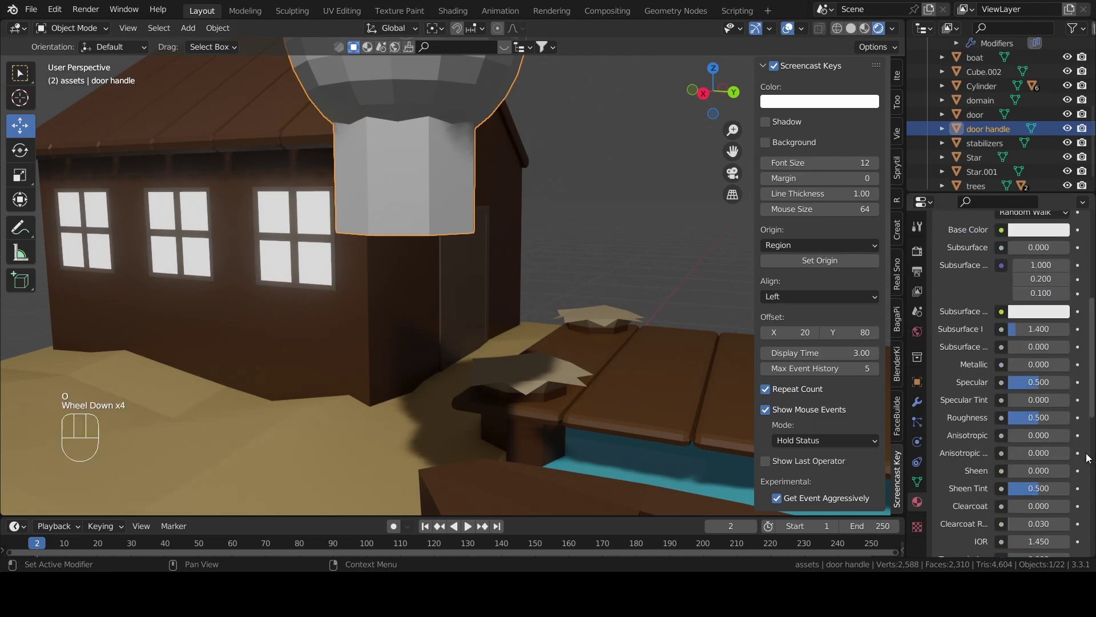
scroll(1083, 445, "down", 5)
scroll(1083, 457, "up", 4)
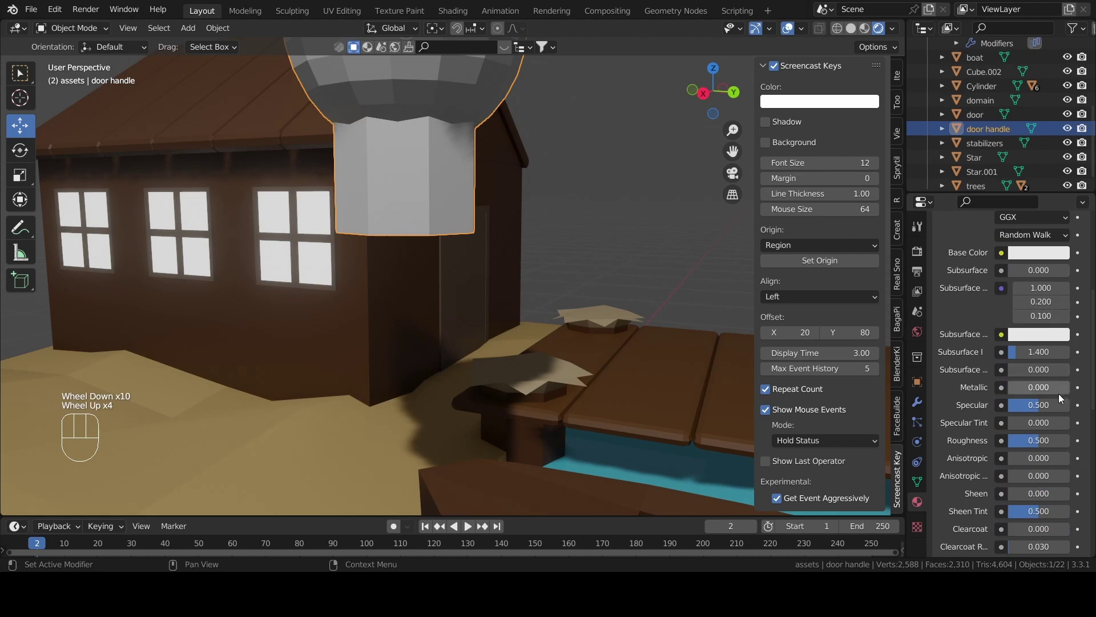
left_click_drag(1036, 388, 1073, 389)
scroll(1036, 392, "down", 3)
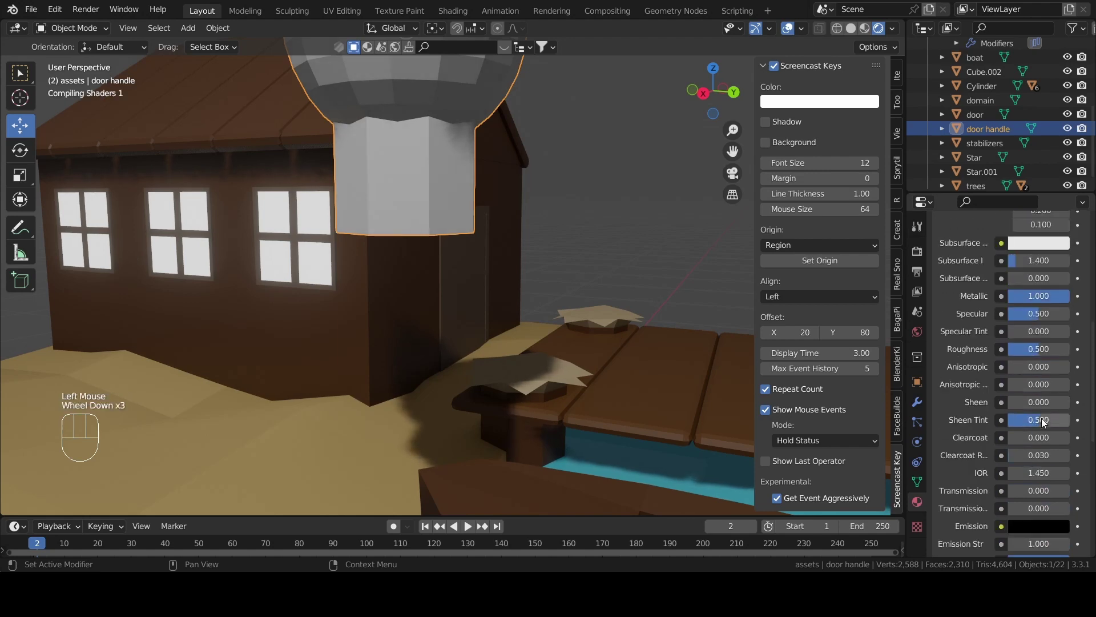
Set the handle material's Roughness to 0.750
left_click(1040, 349)
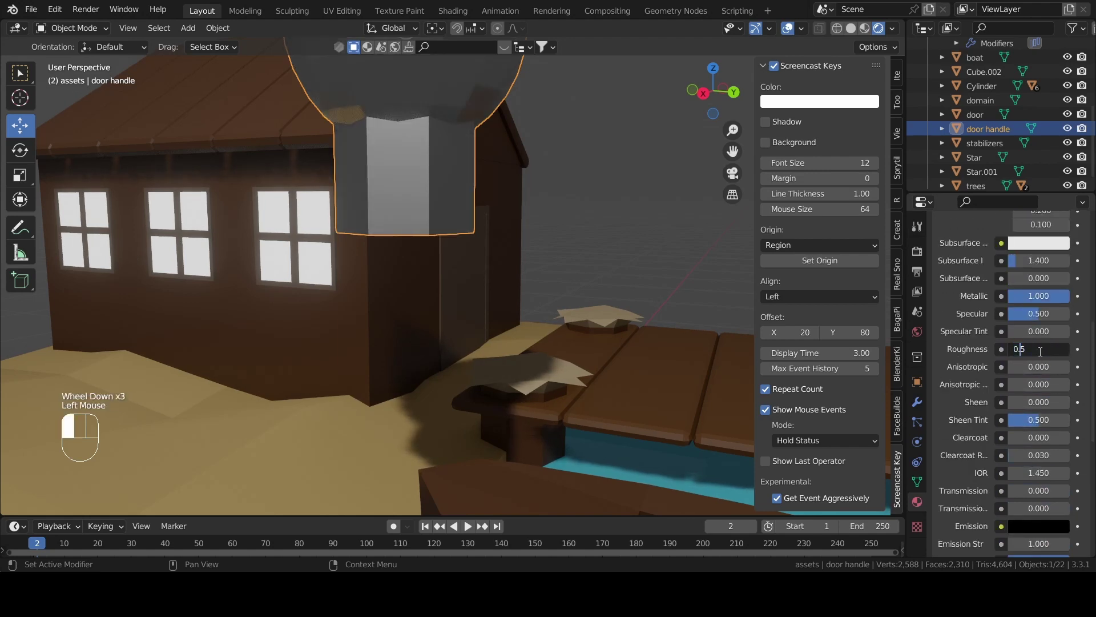
type("2")
key("Return")
scroll(633, 306, "down", 2)
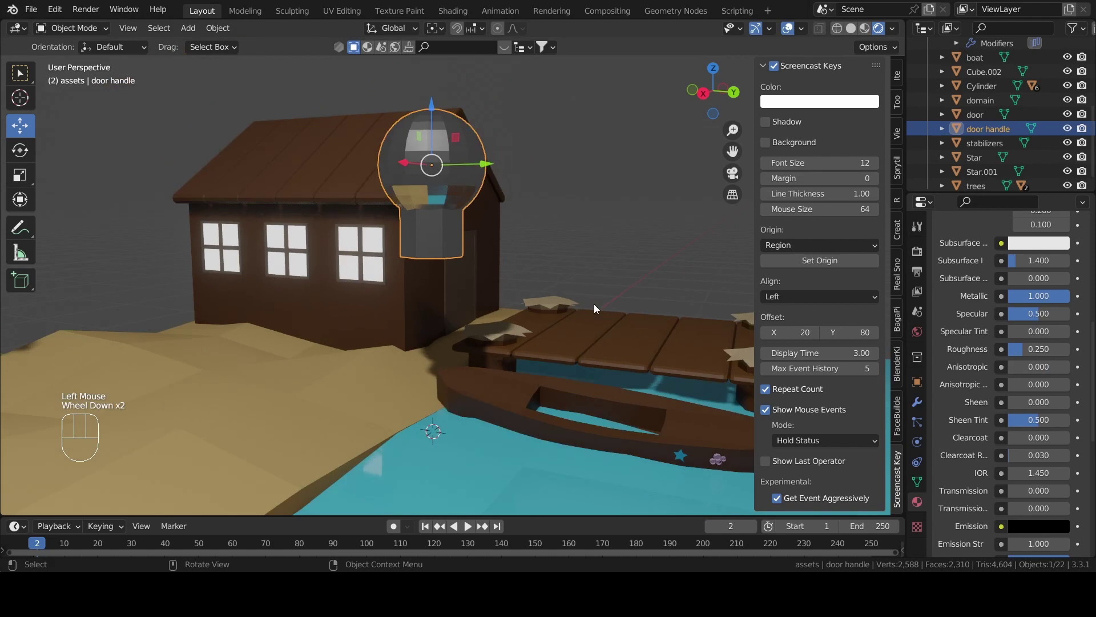
left_click(1050, 349)
type("0.75")
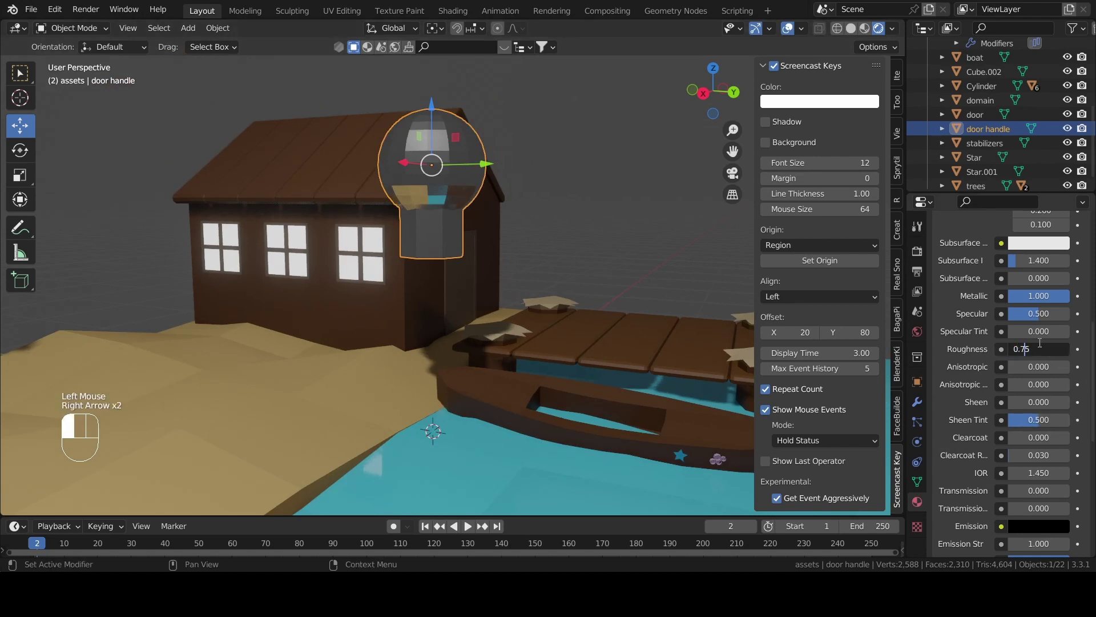
key("Tab")
key("Tab")
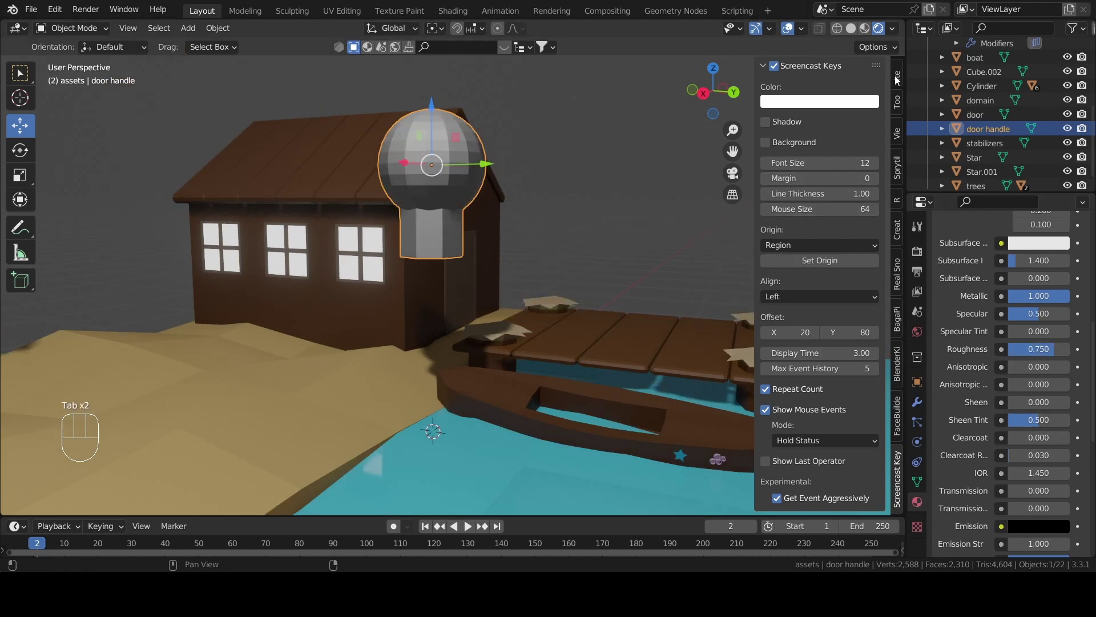
left_click(896, 77)
Rotate the door handle to X -90° and Y 90°
left_click_drag(805, 173, 825, 173)
left_click(824, 173)
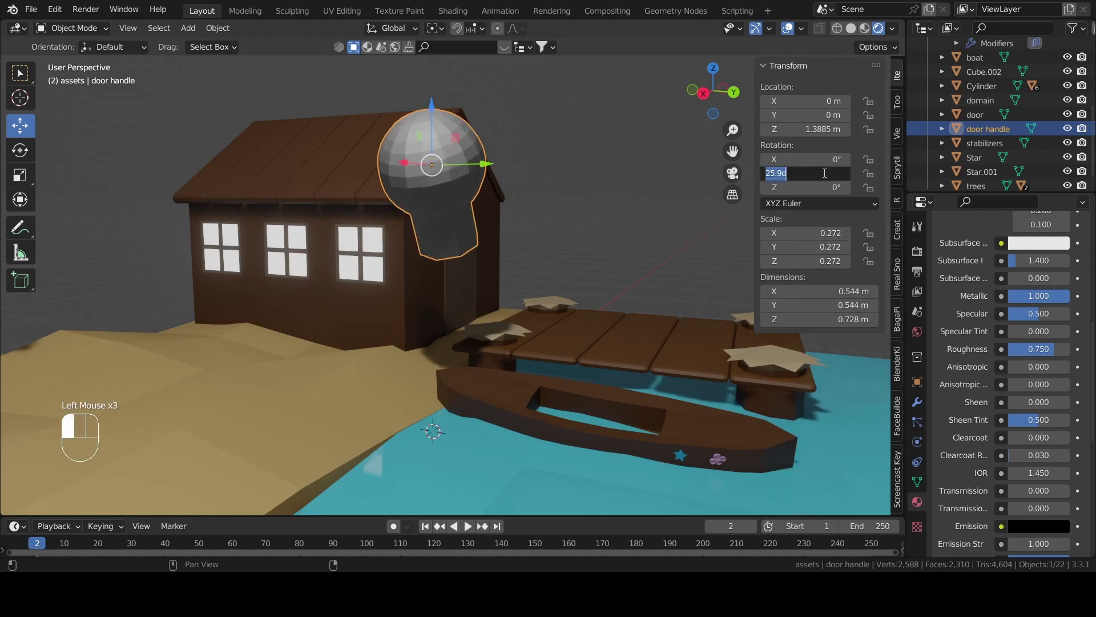
type("90")
key("Return")
left_click(809, 160)
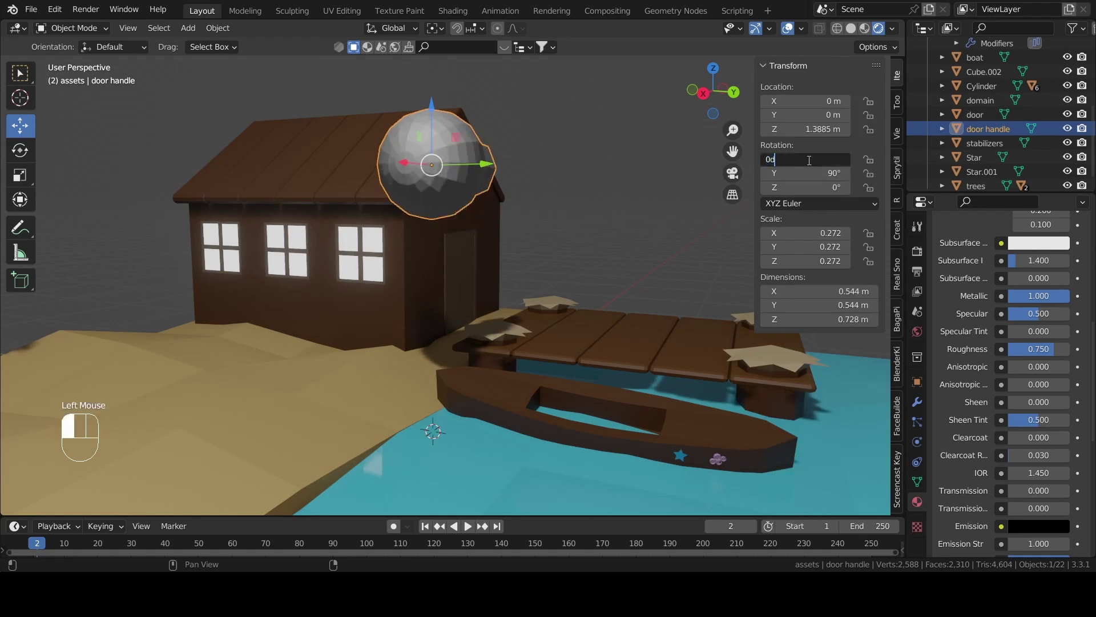
left_click(767, 160)
type("-")
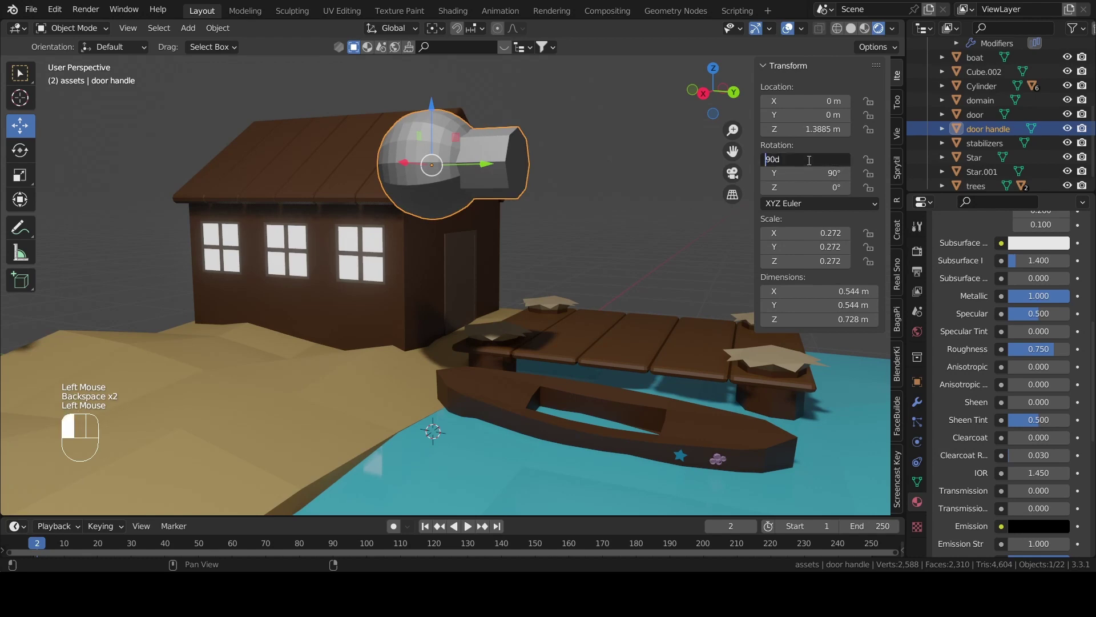
key("Return")
Shrink the handle to 0.059 and move it in front of the cabin door
middle_click_drag(599, 217, 517, 212)
key("s")
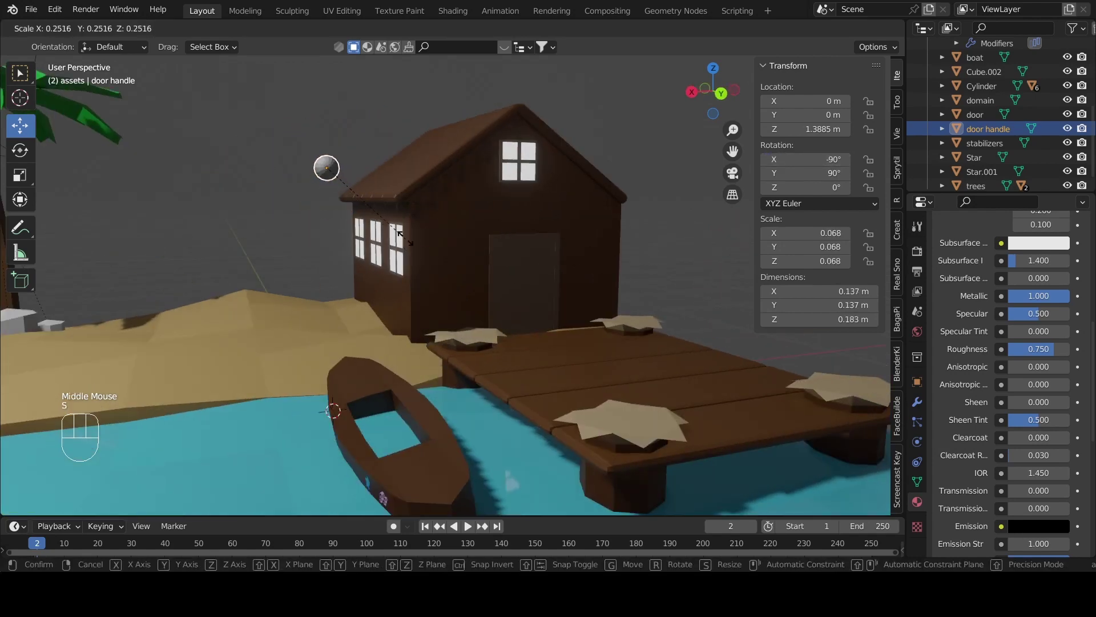
left_click(365, 174)
mouse_move(355, 168)
left_mouse_down()
mouse_move(426, 171)
mouse_move(548, 283)
left_mouse_up()
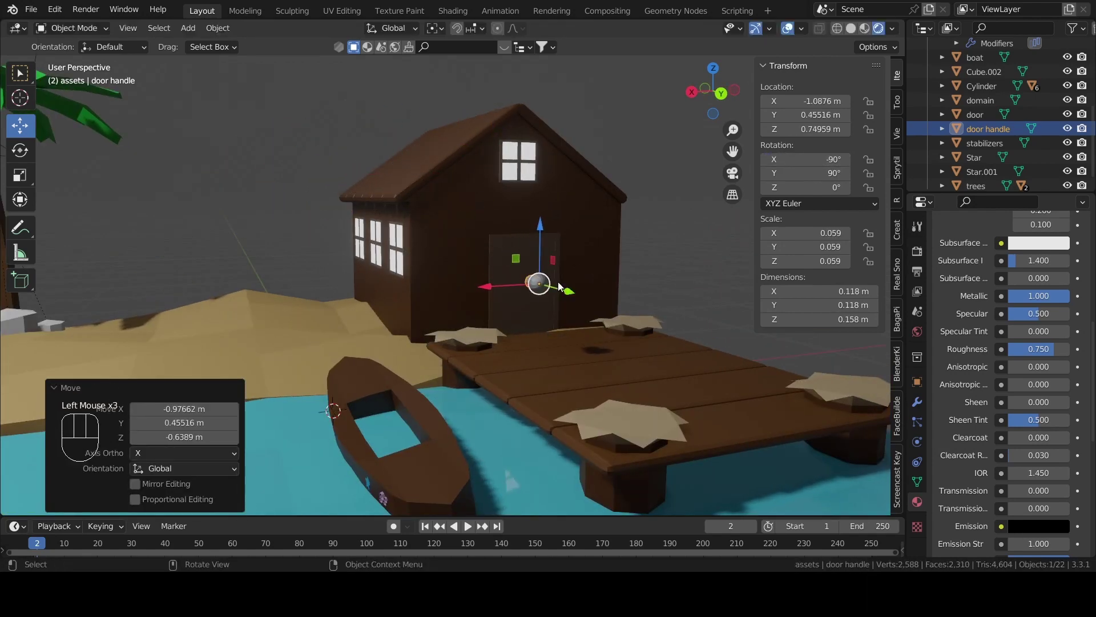
middle_click_drag(571, 297, 676, 338)
scroll(726, 352, "up", 3)
left_click_drag(688, 321, 542, 267)
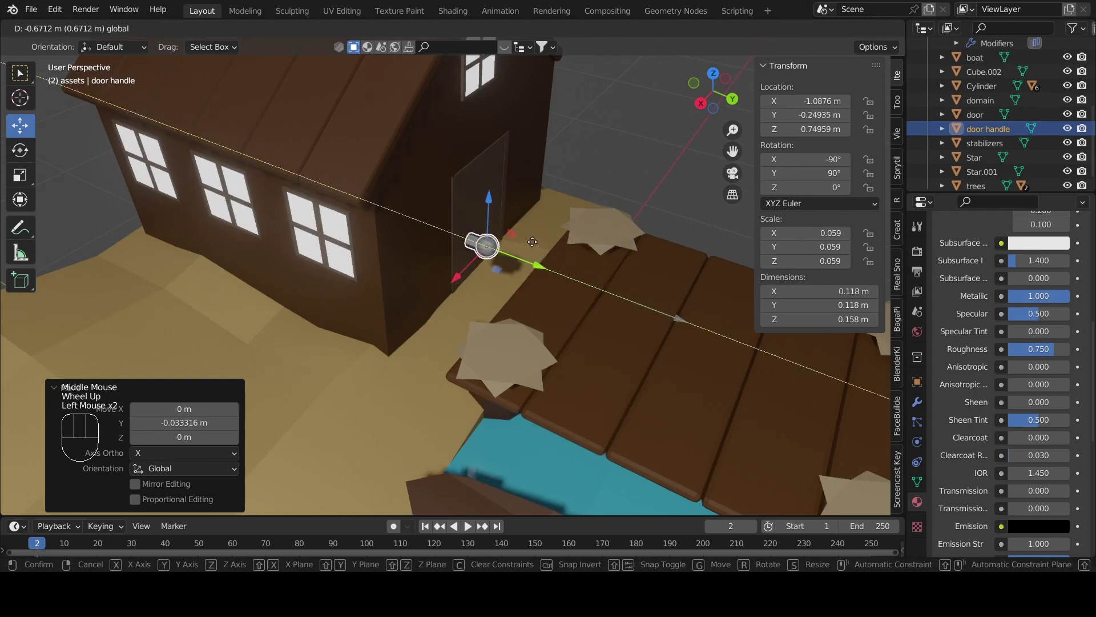
scroll(531, 290, "up", 2)
scroll(531, 290, "up", 1, "shift")
mouse_move(531, 290)
middle_mouse_down("shift")
mouse_move(496, 258)
mouse_move(526, 355)
middle_mouse_up("shift")
scroll(495, 258, "up", 2)
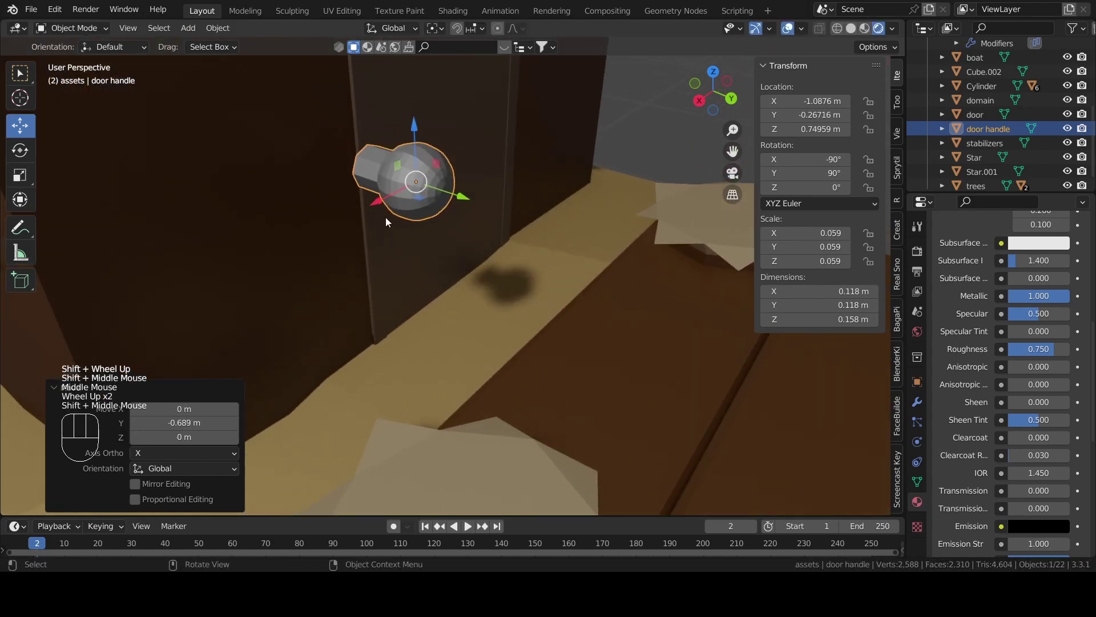
left_click_drag(386, 217, 466, 170)
Position the handle along Y and X and lower it onto the door
left_click_drag(467, 98, 467, 138)
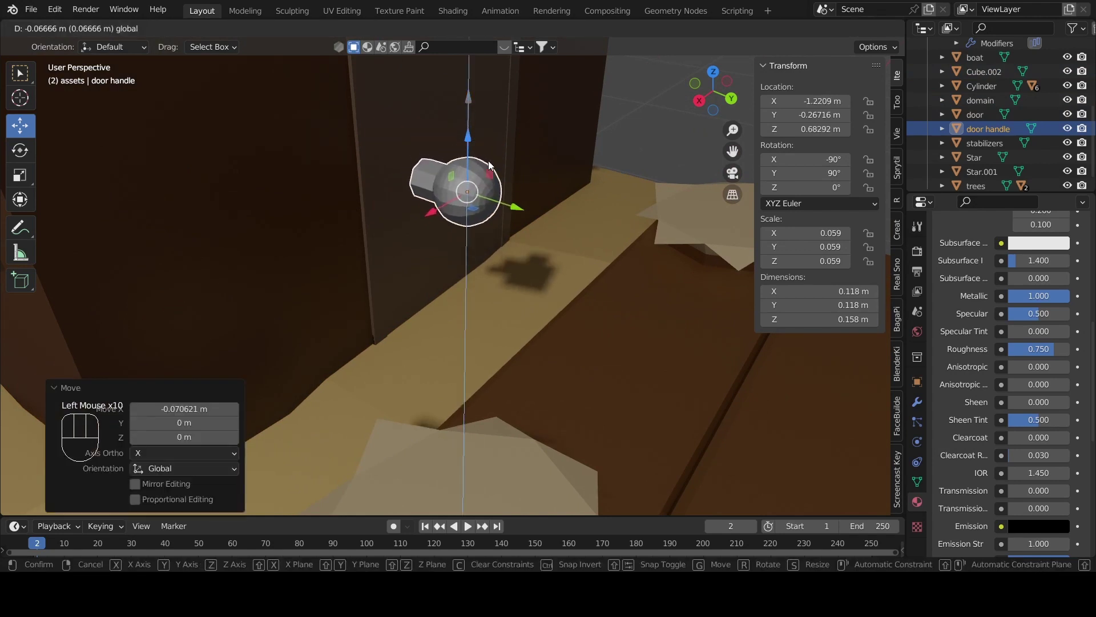
left_click_drag(516, 209, 457, 191)
mouse_move(534, 266)
middle_mouse_down("shift")
mouse_move(540, 319)
mouse_move(508, 311)
middle_mouse_up("shift")
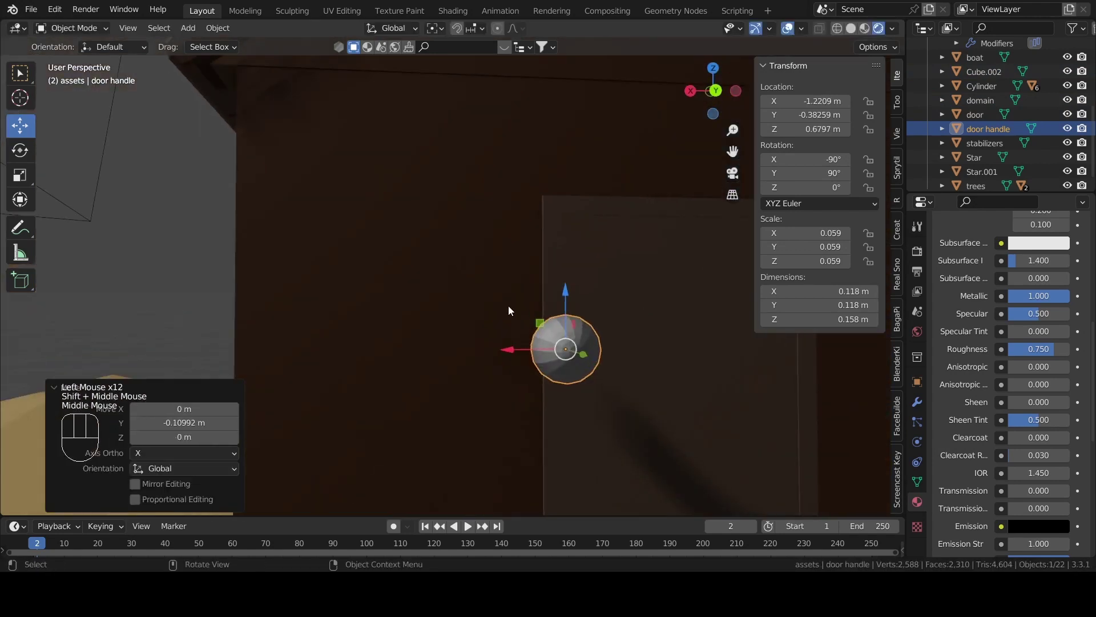
scroll(519, 311, "up", 2)
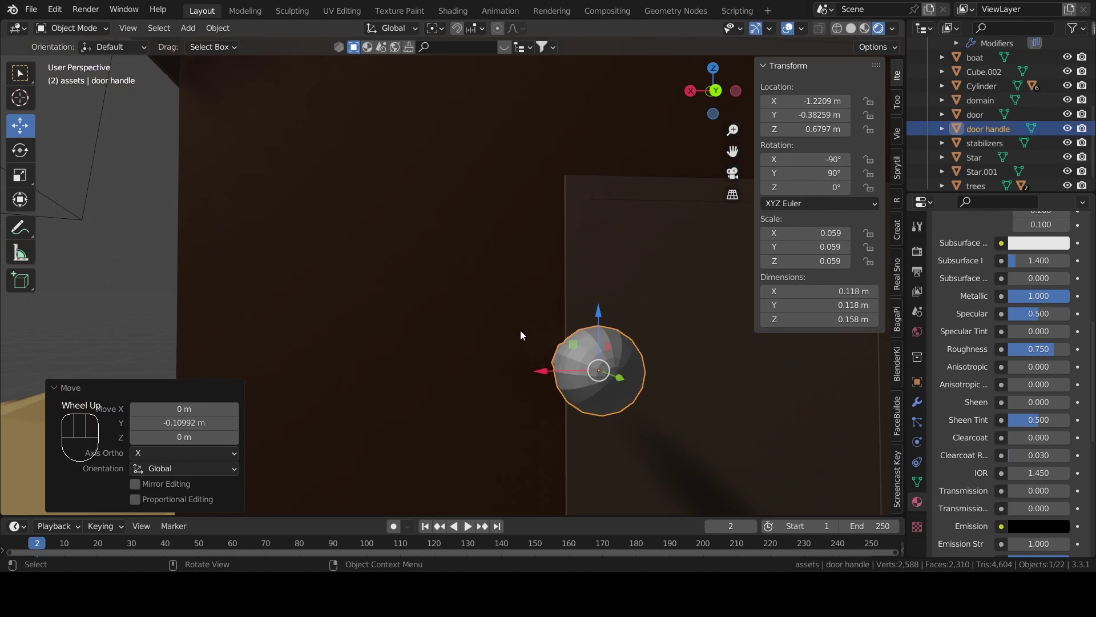
scroll(565, 379, "up", 1)
left_click_drag(558, 388, 608, 386)
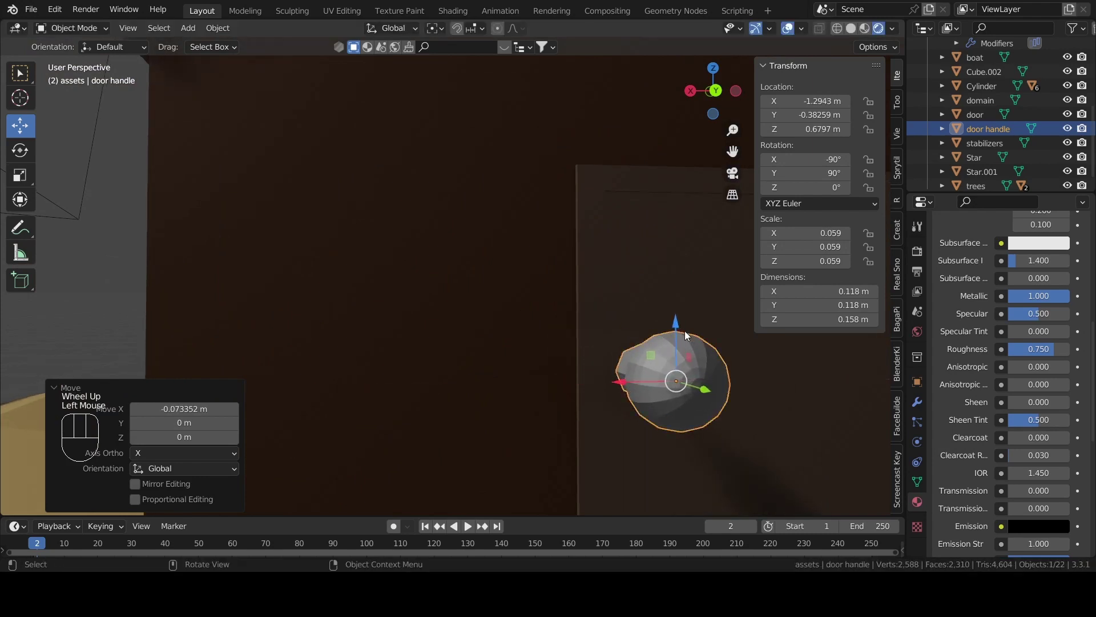
middle_click_drag(535, 339, 485, 266, "shift")
left_click_drag(508, 306, 540, 306)
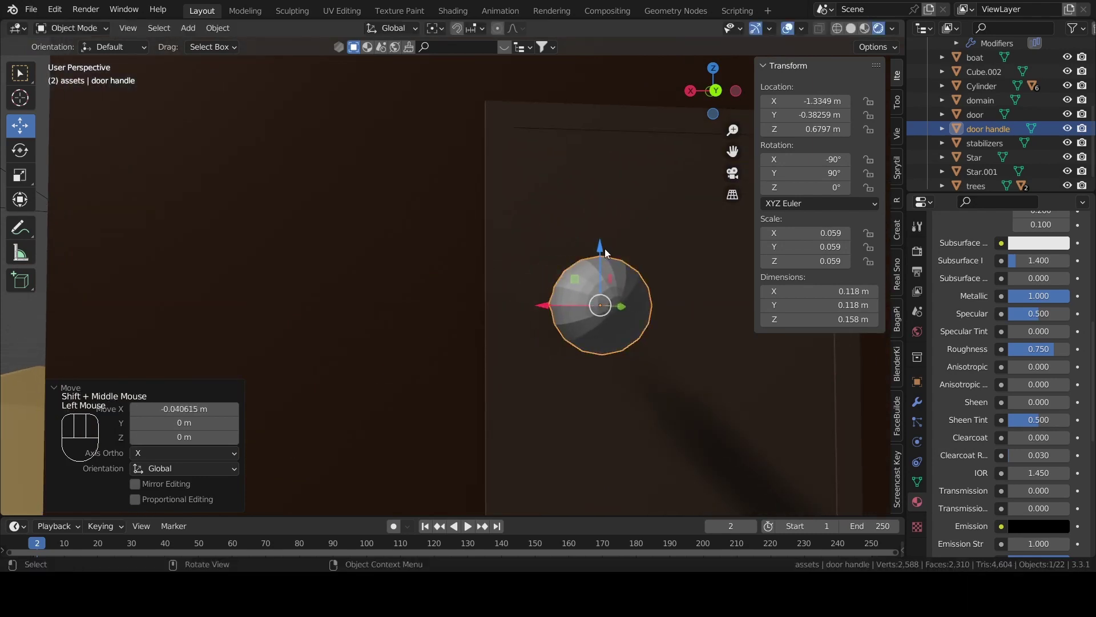
left_click_drag(600, 249, 600, 339)
Rescale the door handle to 0.033, undoing an overly small first attempt
key("s")
left_click(646, 416)
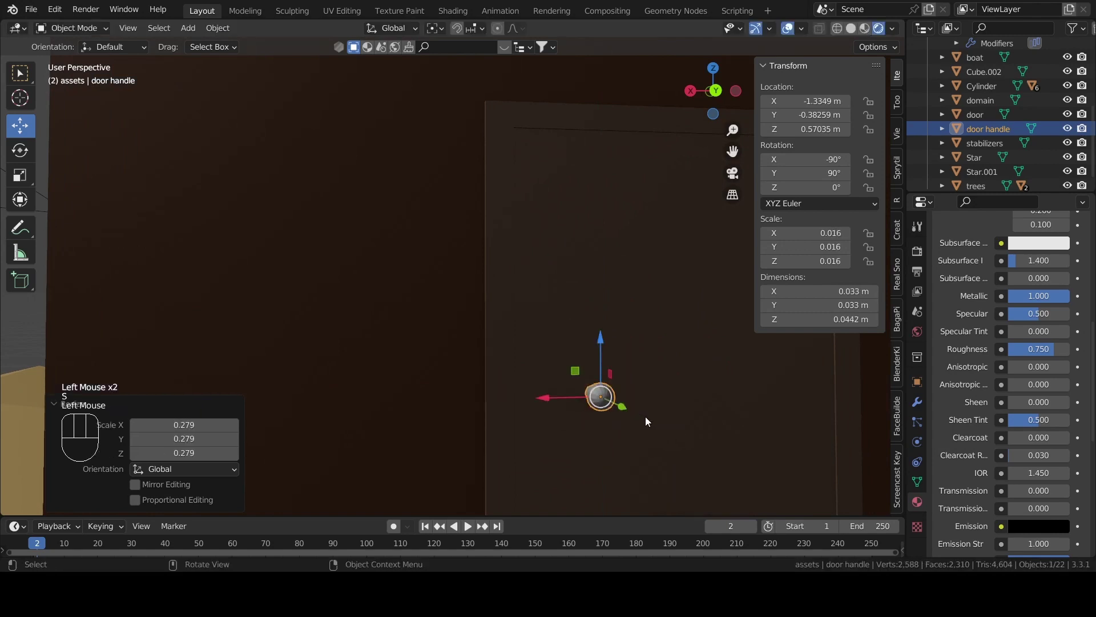
middle_click_drag(646, 416, 494, 339)
key("ctrl+z")
key("s")
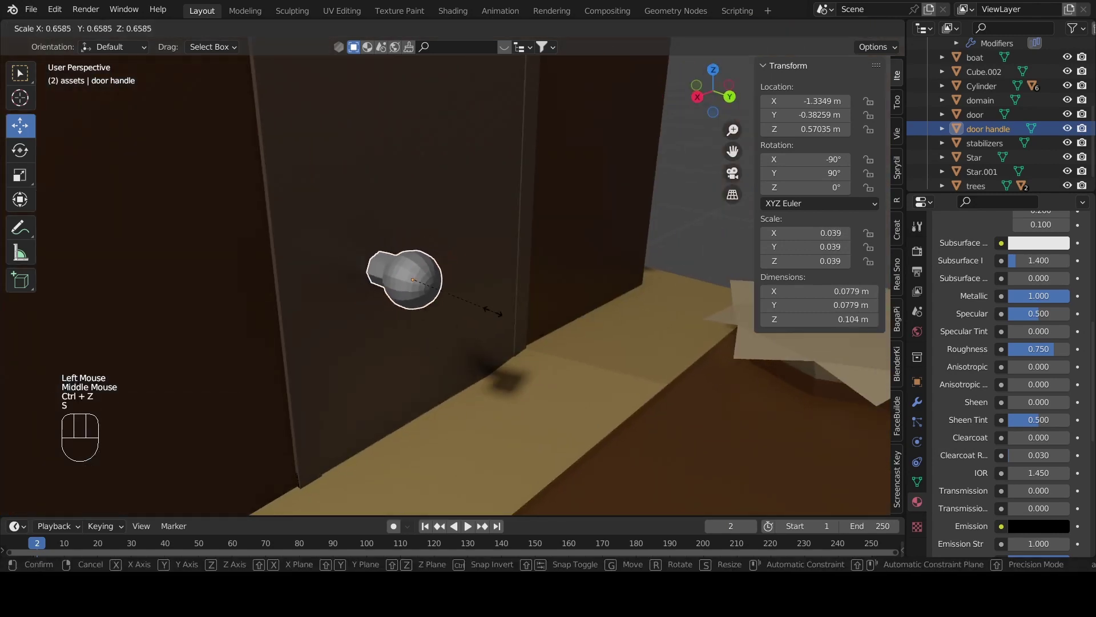
left_click(467, 290)
Nudge the handle along Y and X until it sits against the door
left_click_drag(454, 294, 399, 282)
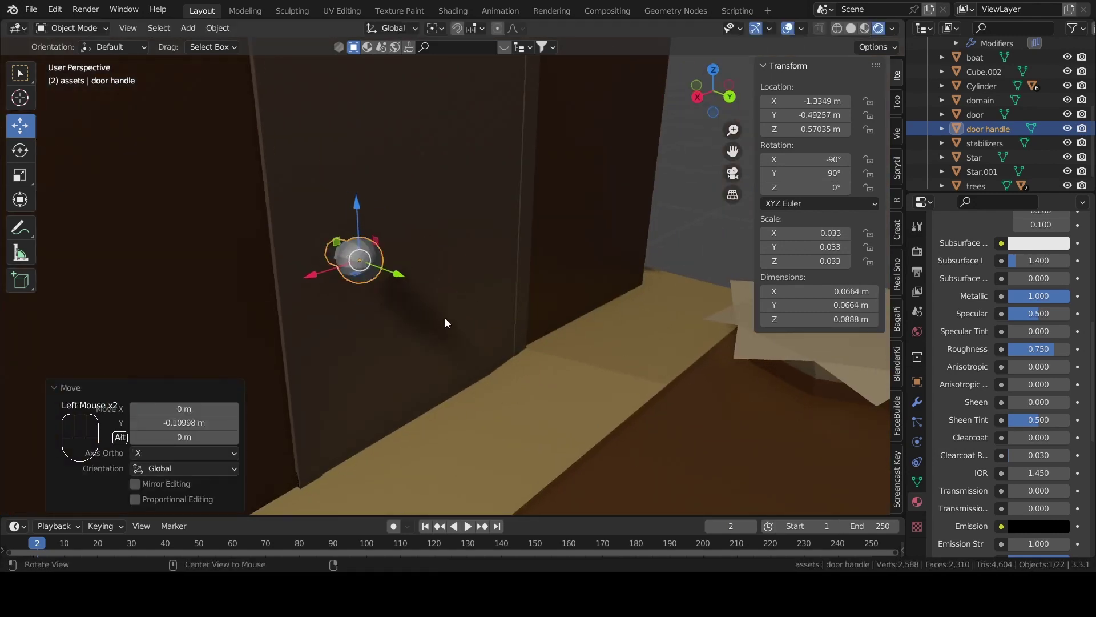
mouse_move(446, 317)
middle_mouse_down()
mouse_move(556, 419)
mouse_move(477, 400)
middle_mouse_up()
left_click_drag(459, 354, 496, 364)
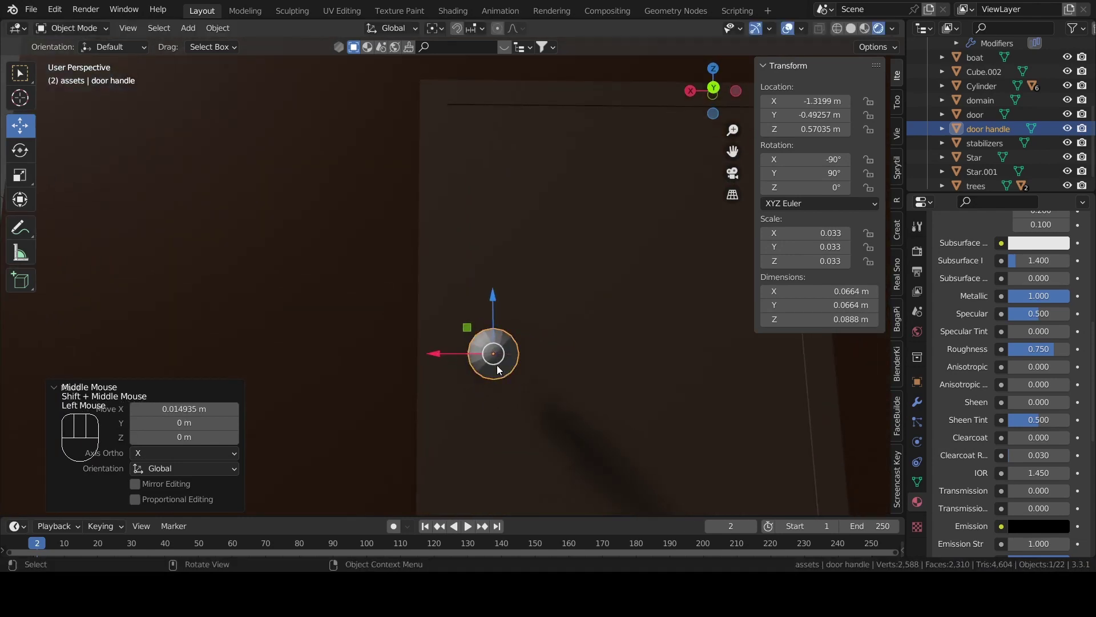
scroll(495, 365, "down", 2)
middle_click_drag(495, 365, 530, 382)
scroll(530, 382, "down", 4)
Duplicate a side window, move it along X to the opposite wall, and set its Y rotation
left_click(285, 235)
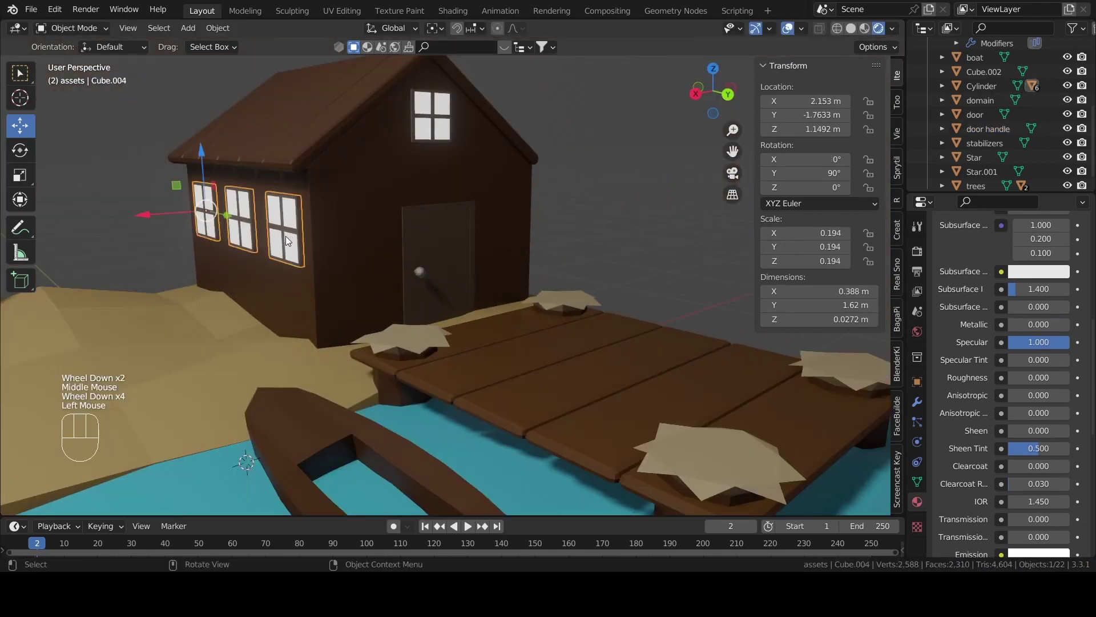
key("shift+d")
key("x")
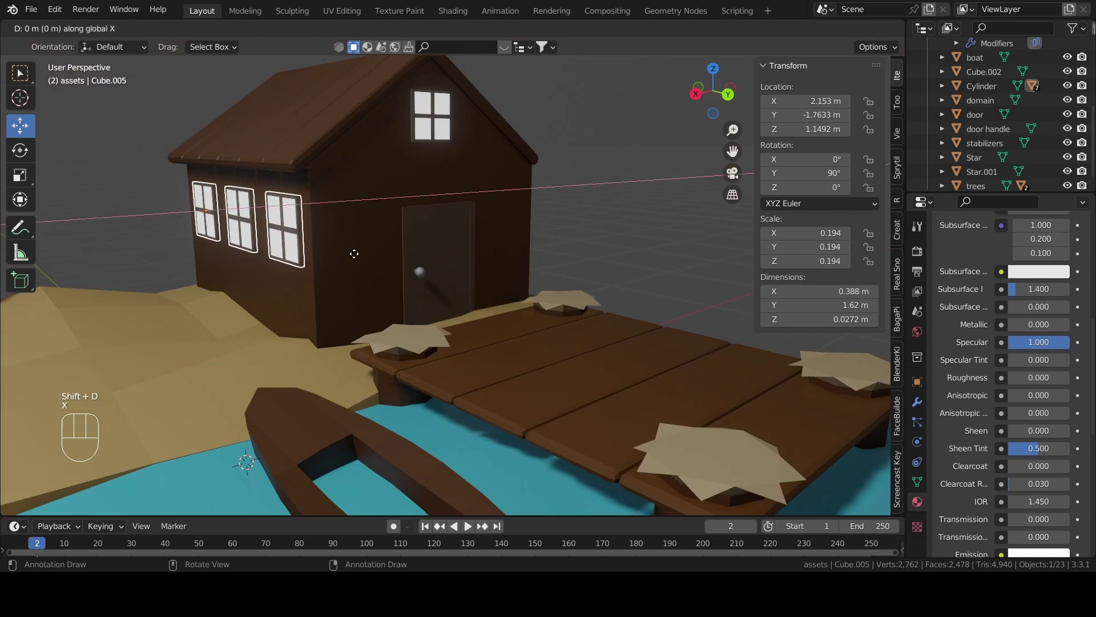
left_click(551, 209)
mouse_move(553, 210)
middle_mouse_down()
mouse_move(410, 221)
mouse_move(521, 306)
middle_mouse_up()
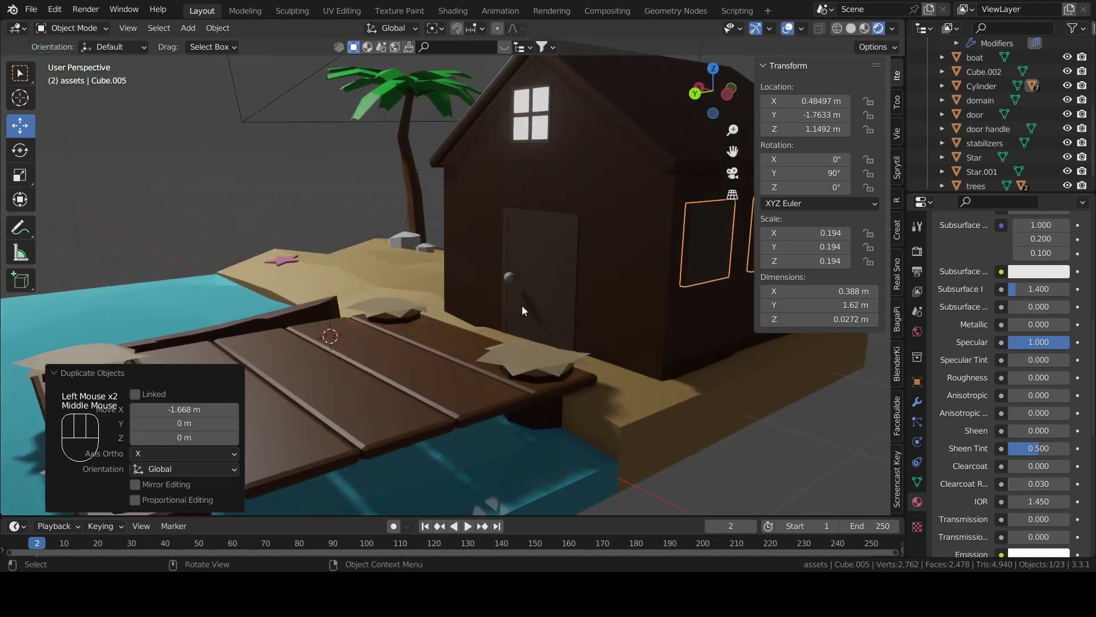
scroll(522, 306, "down", 1)
left_click(829, 176)
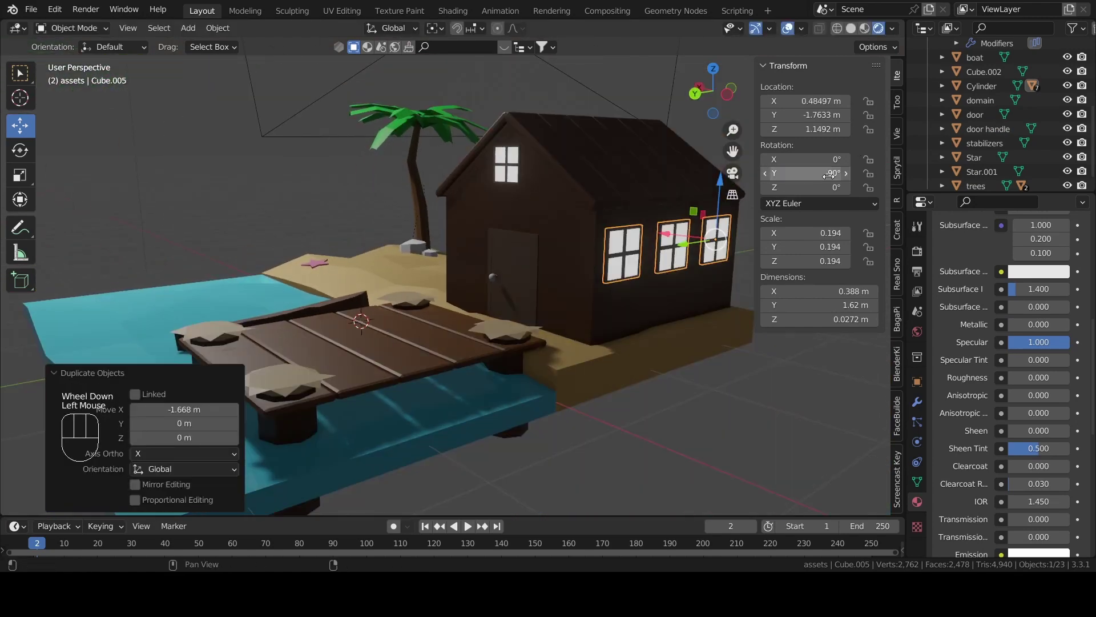
left_click(673, 388)
Check the scene through the camera and save as '3d nature 1.blend'
left_click(714, 434)
mouse_move(714, 434)
middle_mouse_down()
mouse_move(721, 448)
mouse_move(547, 359)
mouse_move(622, 346)
middle_mouse_up()
scroll(720, 447, "down", 1)
scroll(622, 346, "down", 1)
left_click(733, 173)
scroll(584, 274, "down", 2)
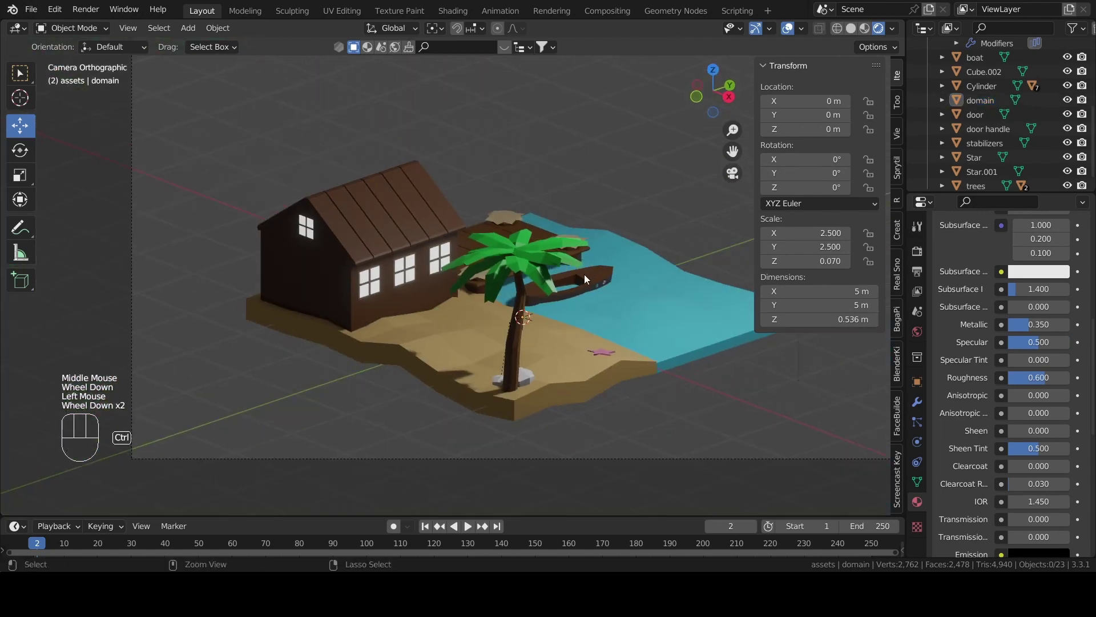
key("ctrl+s")
scroll(584, 280, "up", 1)
scroll(583, 286, "down", 1)
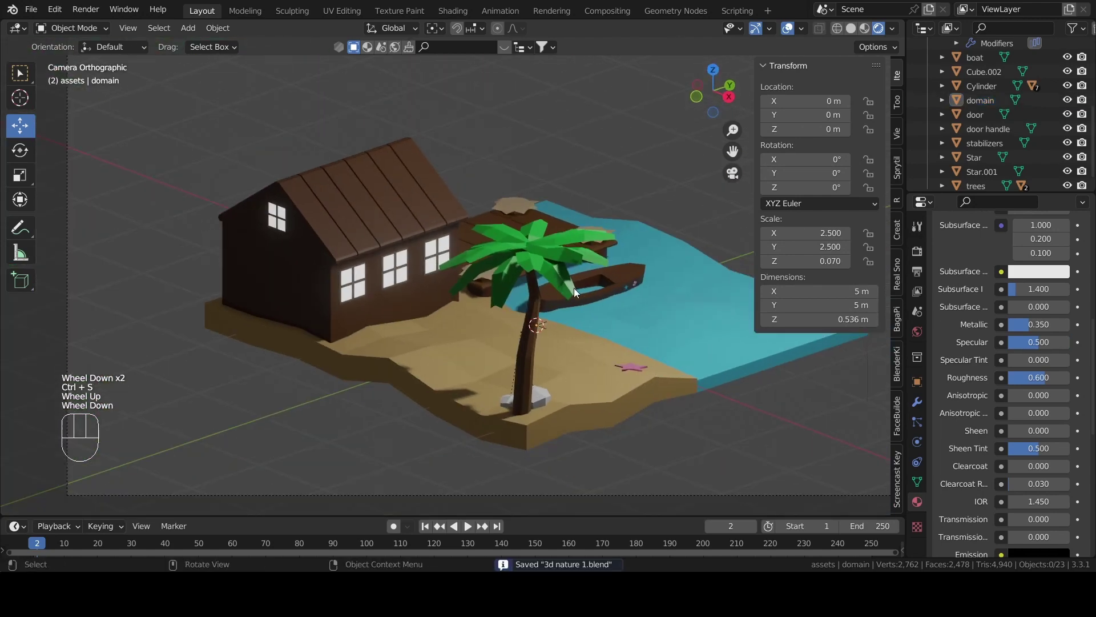
scroll(582, 293, "down", 1)
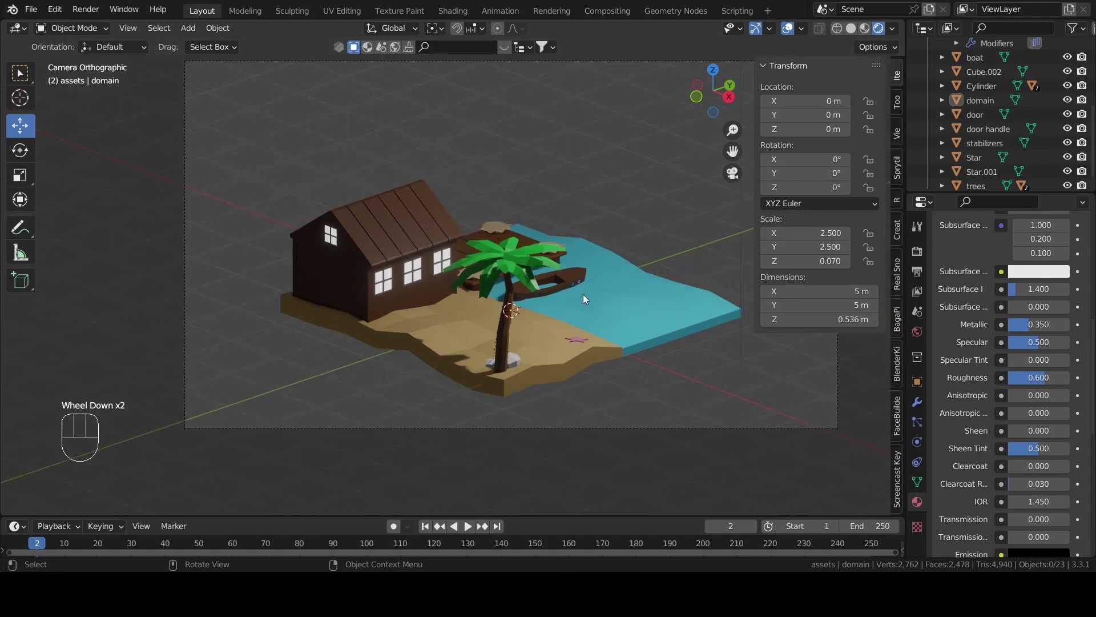
scroll(672, 394, "down", 2)
Duplicate the existing camera in place, creating Camera.001
double_click(674, 401)
key("shift+d")
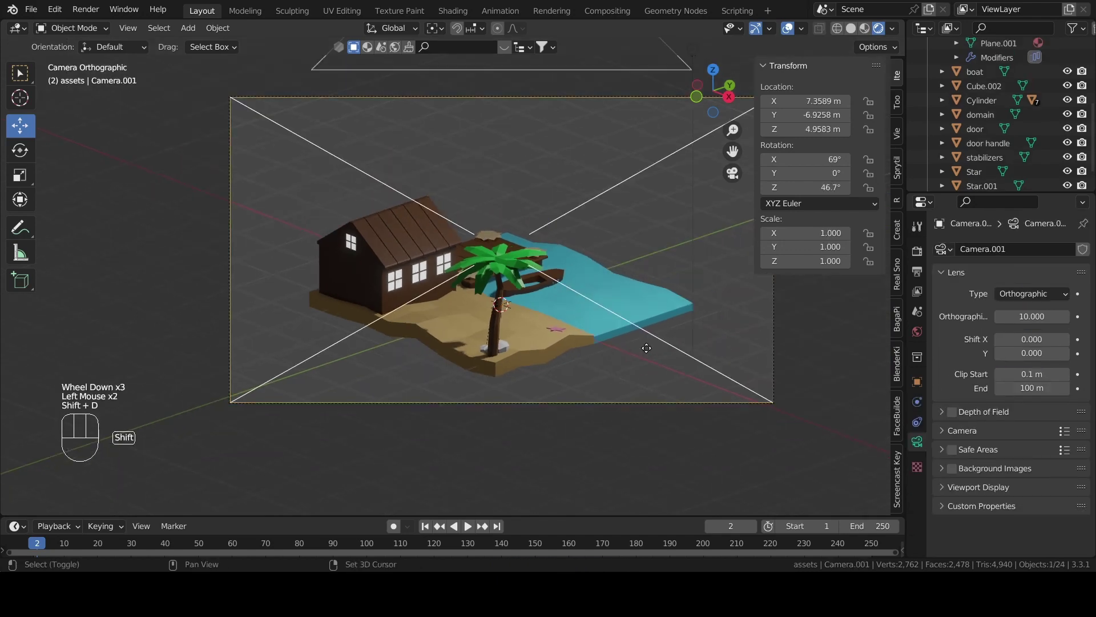
key("Escape")
middle_click_drag(622, 320, 421, 318)
scroll(421, 318, "down", 4)
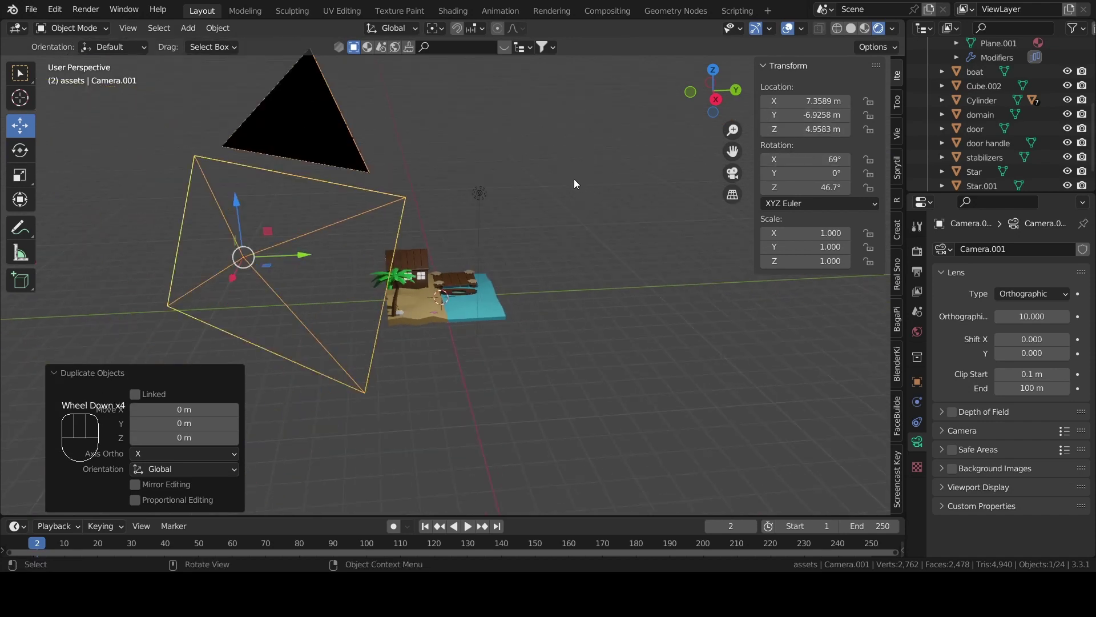
middle_click_drag(574, 179, 423, 203)
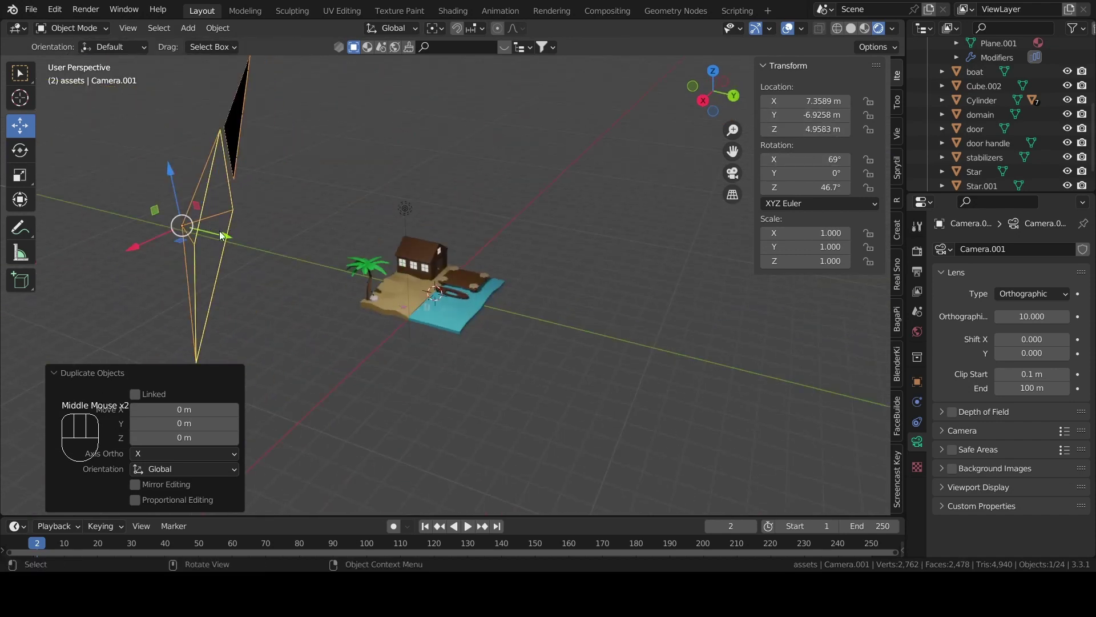
left_click_drag(225, 235, 316, 258)
left_click(497, 222)
mouse_move(498, 227)
middle_mouse_down()
mouse_move(614, 252)
mouse_move(610, 310)
mouse_move(669, 254)
middle_mouse_up()
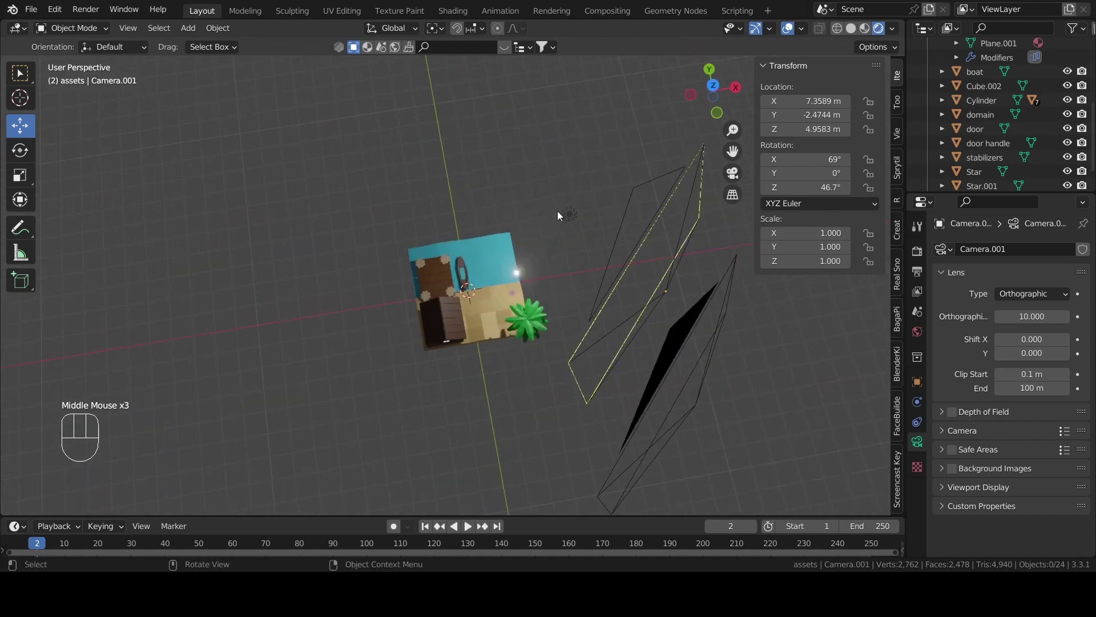
mouse_move(563, 215)
middle_mouse_down()
mouse_move(557, 200)
mouse_move(594, 216)
middle_mouse_up()
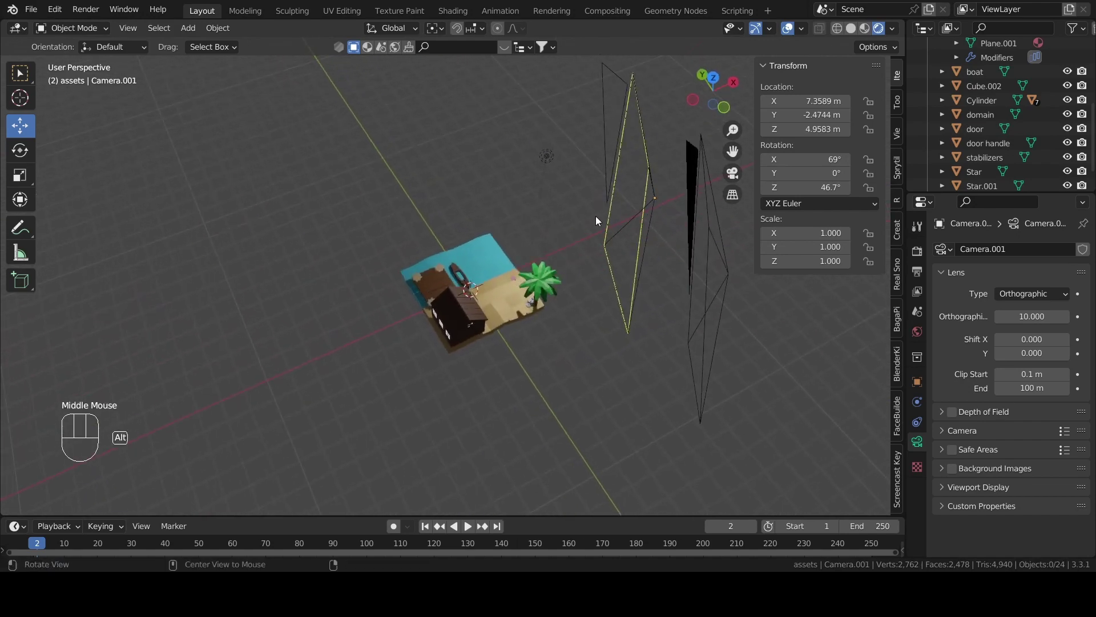
Make Camera.001 the active camera and orbit to the island's reverse side
left_click(807, 115)
left_click_drag(807, 115, 815, 145)
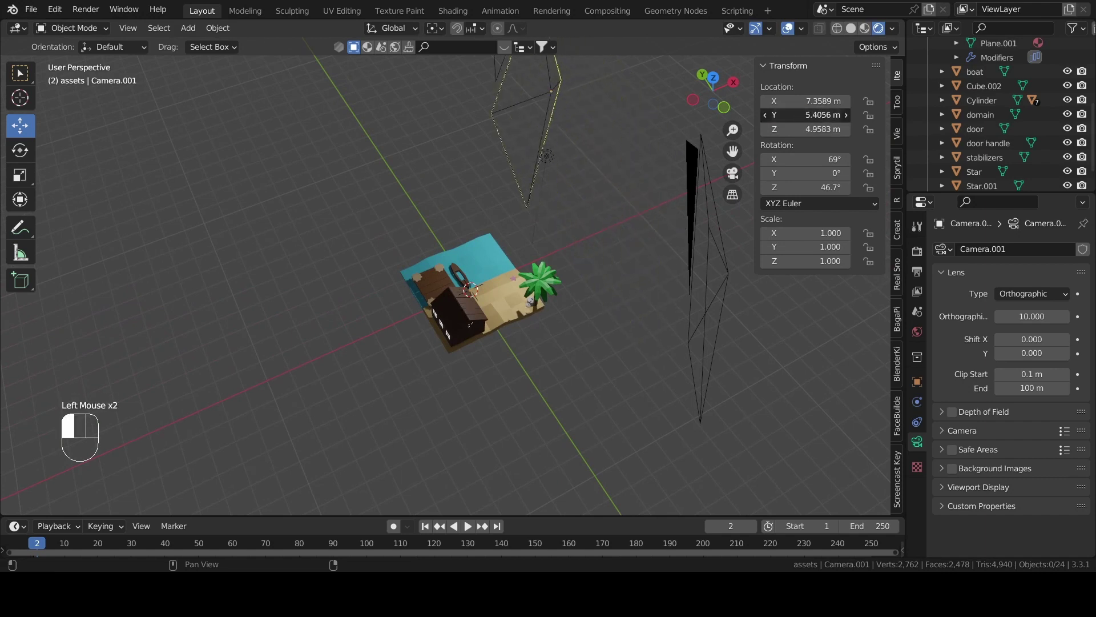
key("ctrl+z")
key("ctrl+z")
key("ctrl+z")
key("ctrl+z")
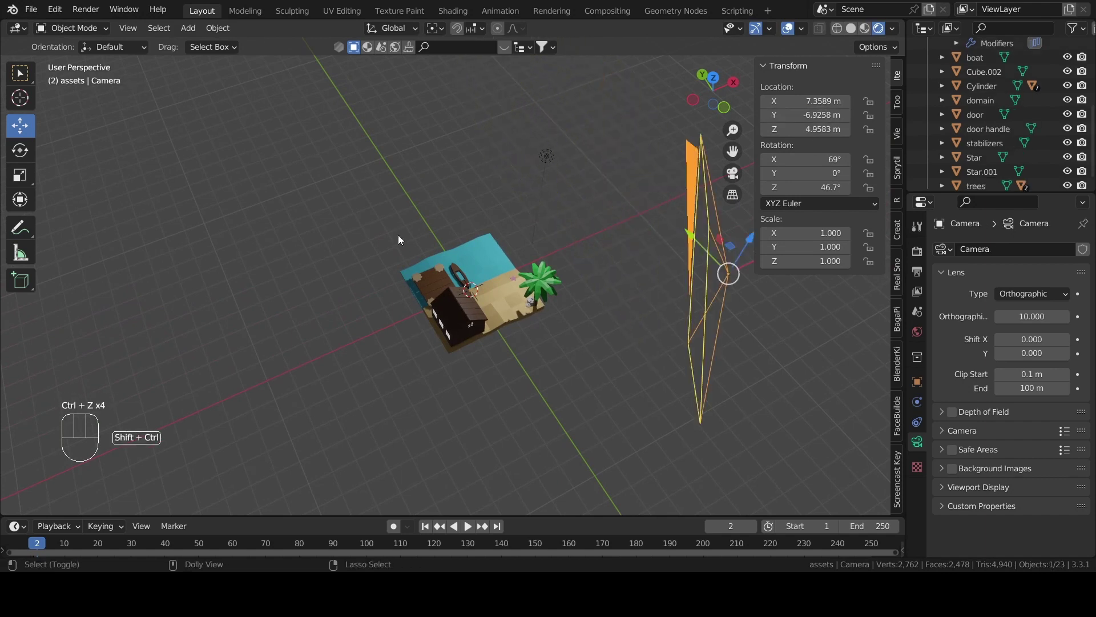
key("ctrl+shift+z")
key("ctrl+shift+z")
right_click(623, 183)
left_click(623, 182)
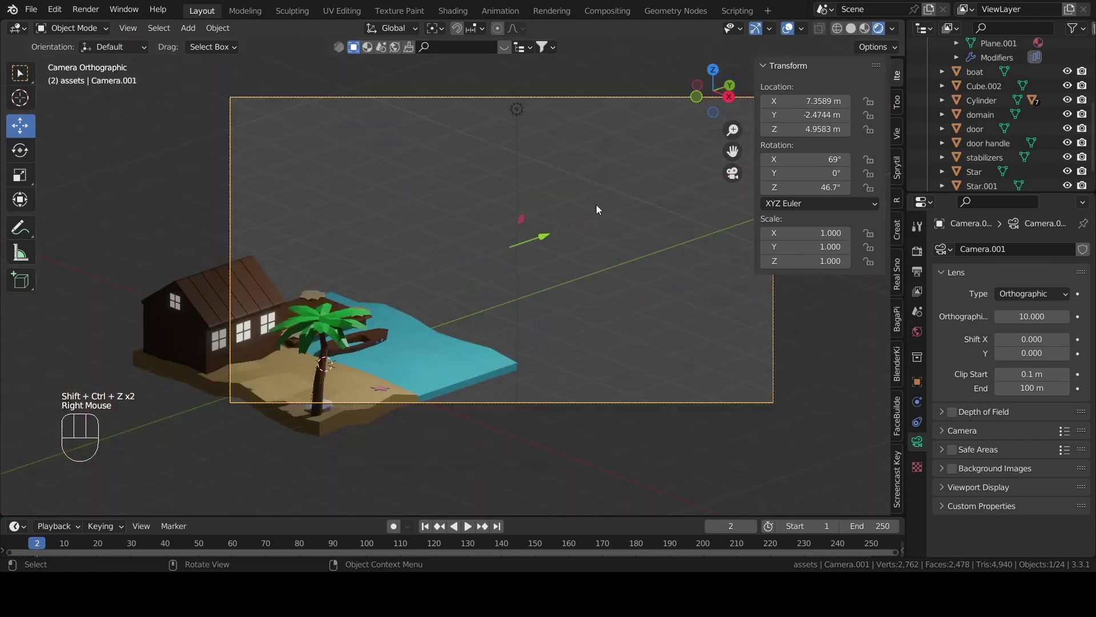
scroll(526, 309, "down", 1)
mouse_move(596, 209)
middle_mouse_down()
mouse_move(526, 310)
mouse_move(669, 316)
mouse_move(627, 298)
mouse_move(645, 286)
mouse_move(637, 258)
mouse_move(618, 260)
middle_mouse_up()
scroll(525, 310, "down", 1)
Align Camera.001 to the view, then set rotation Y to 0° and Z to -139°
key("ctrl+alt+KP_0")
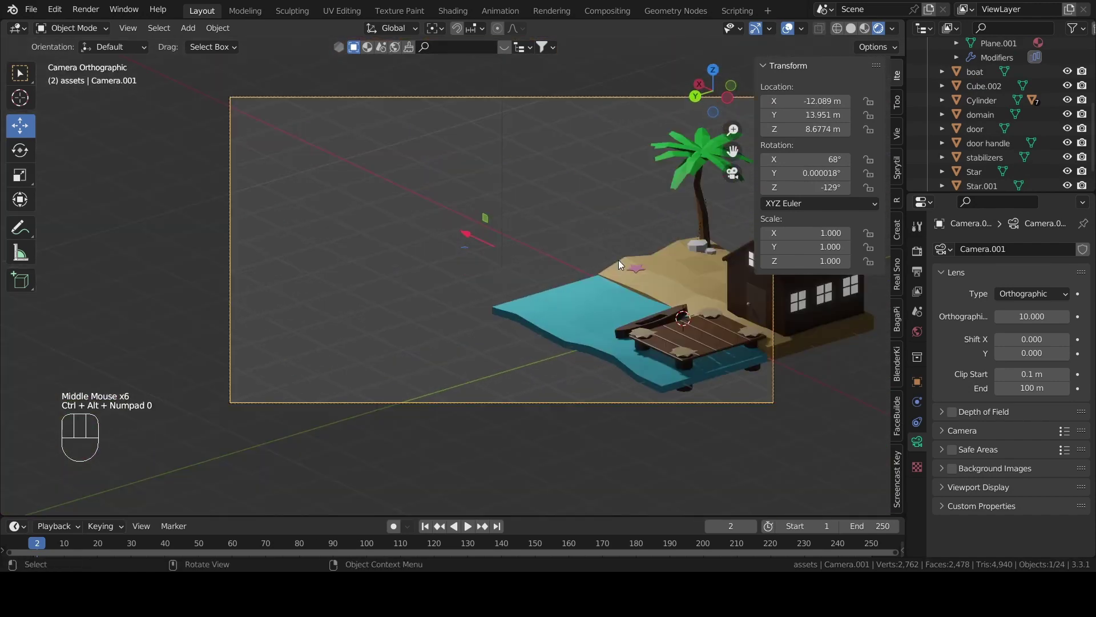
left_click(820, 158)
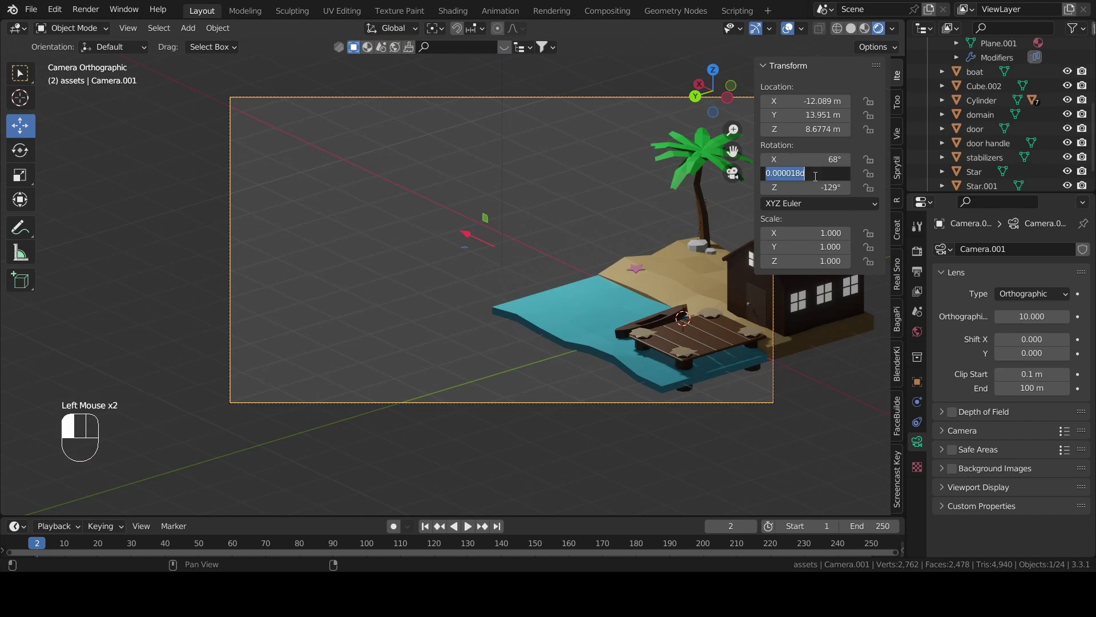
type("0")
key("Return")
mouse_move(820, 159)
left_mouse_down("ctrl")
mouse_move(815, 187)
mouse_move(799, 187)
left_mouse_up("ctrl")
left_click(829, 200)
key("ctrl+z")
key("ctrl+z")
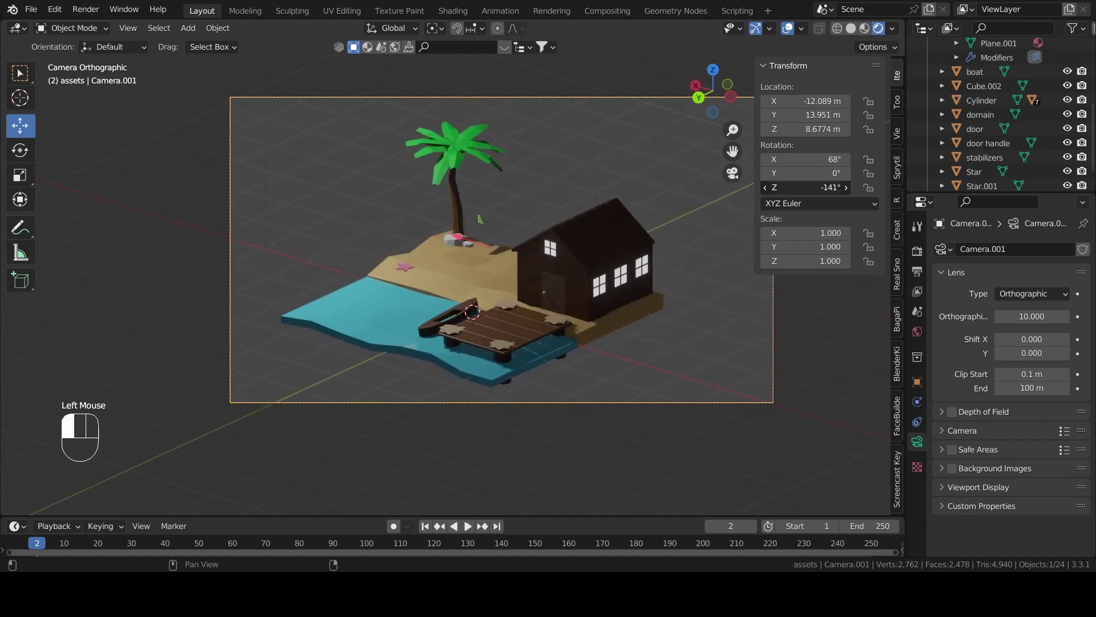
left_click_drag(800, 188, 805, 187)
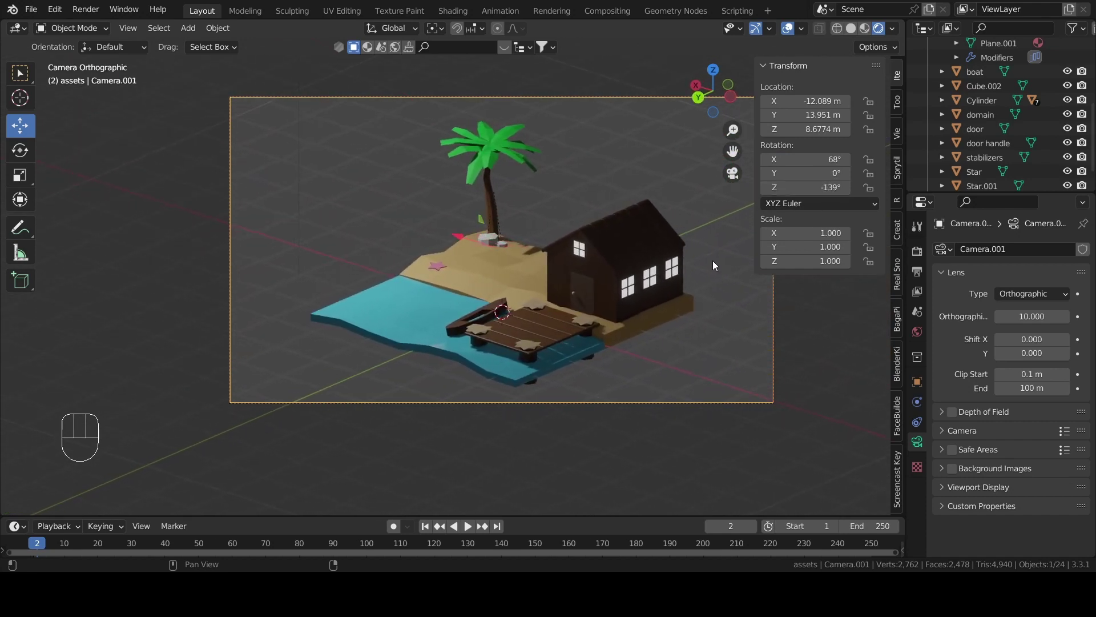
scroll(598, 318, "up", 2)
Raise the boat to Location Z 0.19908 m and save '3d nature 1.blend'
scroll(599, 317, "up", 2)
left_click(550, 351)
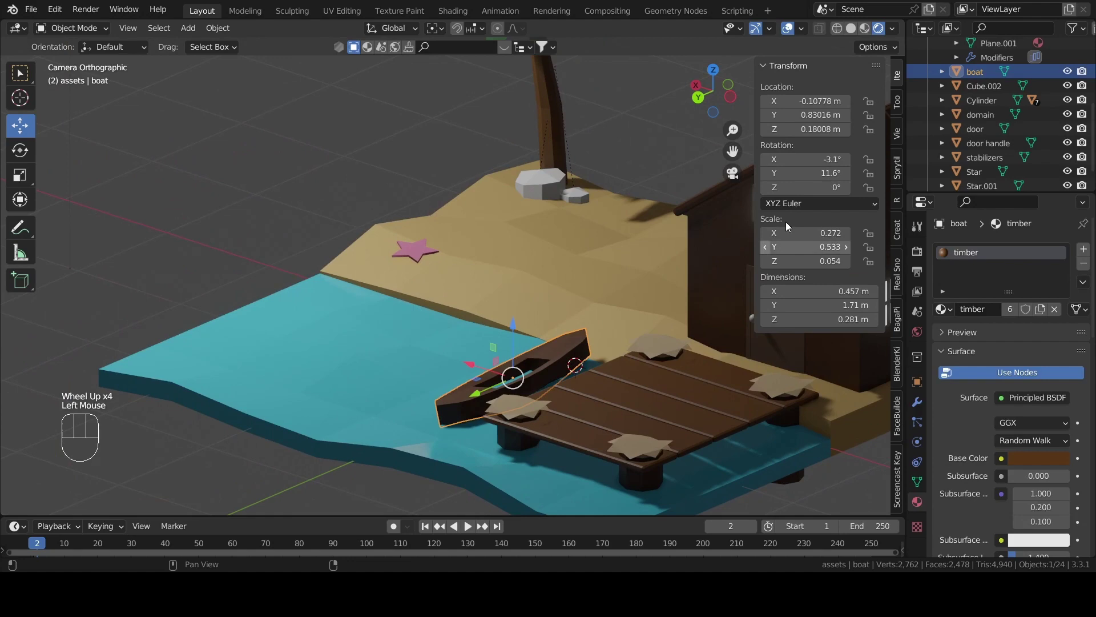
left_click(805, 129, "shift")
left_click_drag(805, 129, 816, 129, "shift")
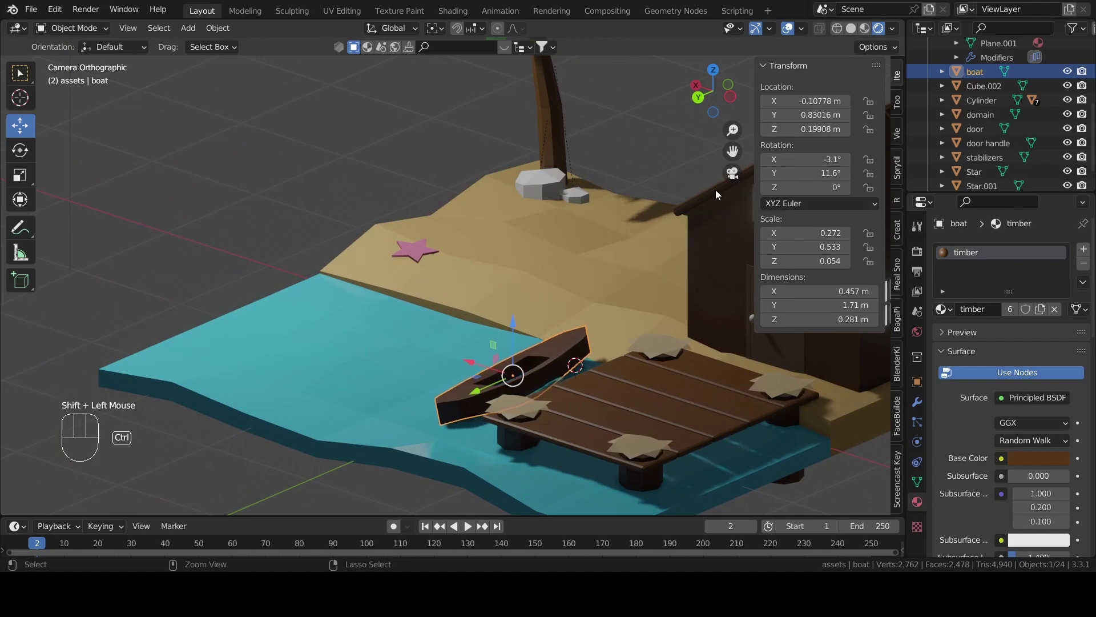
key("ctrl+s")
scroll(677, 238, "down", 2)
scroll(677, 239, "down", 2)
scroll(673, 240, "up", 1)
scroll(639, 266, "up", 1)
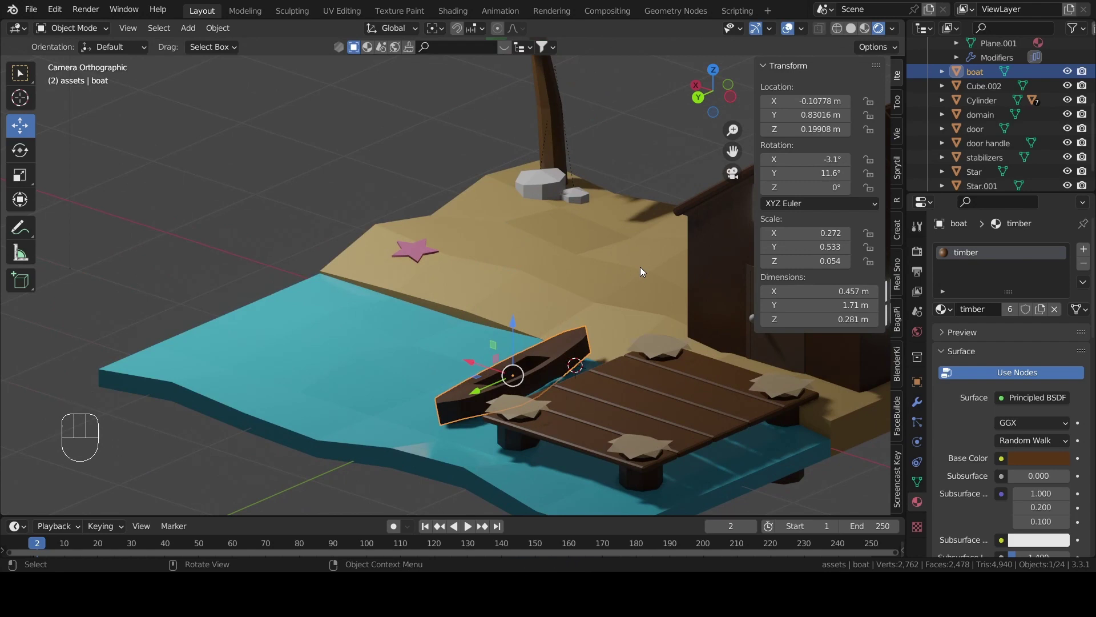
key("ctrl+s")
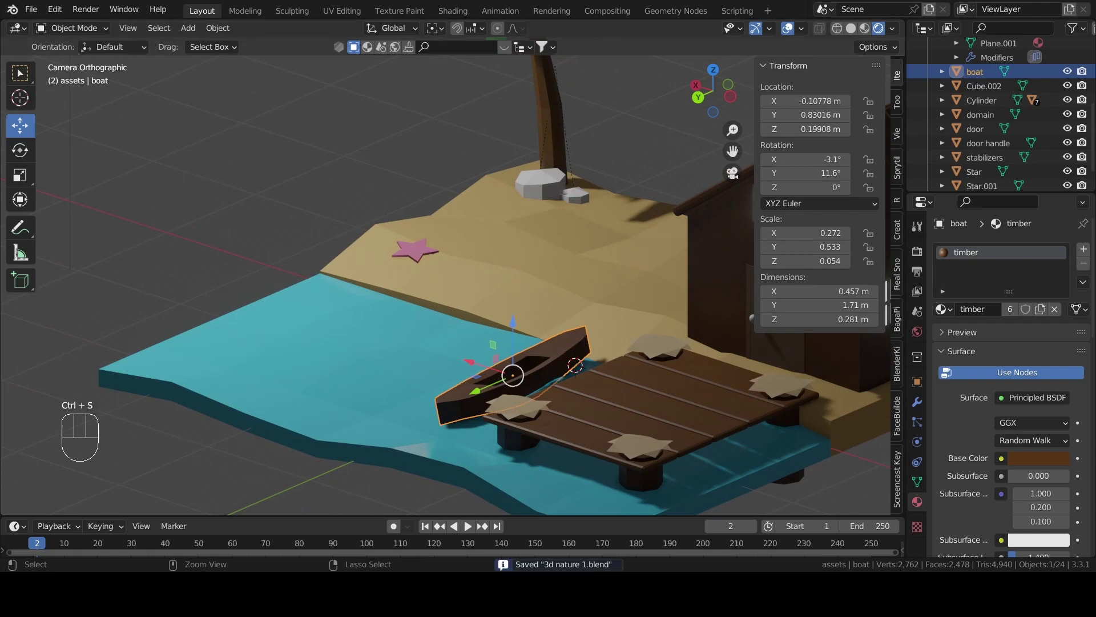